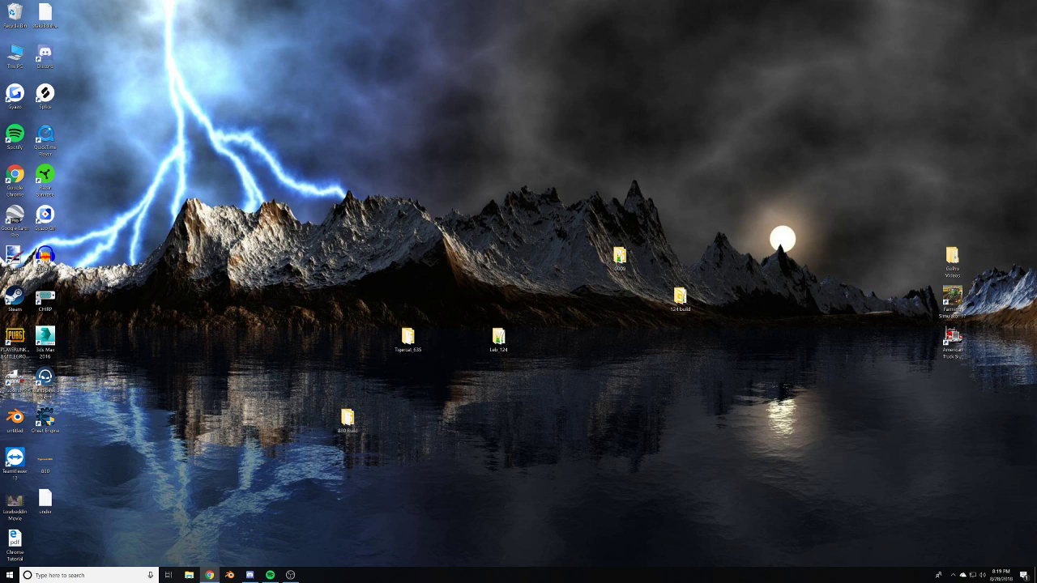
Open the 325FixedProcessor i3d model from the Tigercat_Processor folder inside Bolt Mods in GIANTS Editor.
{"action": "left_click", "coordinate": [188, 575]}
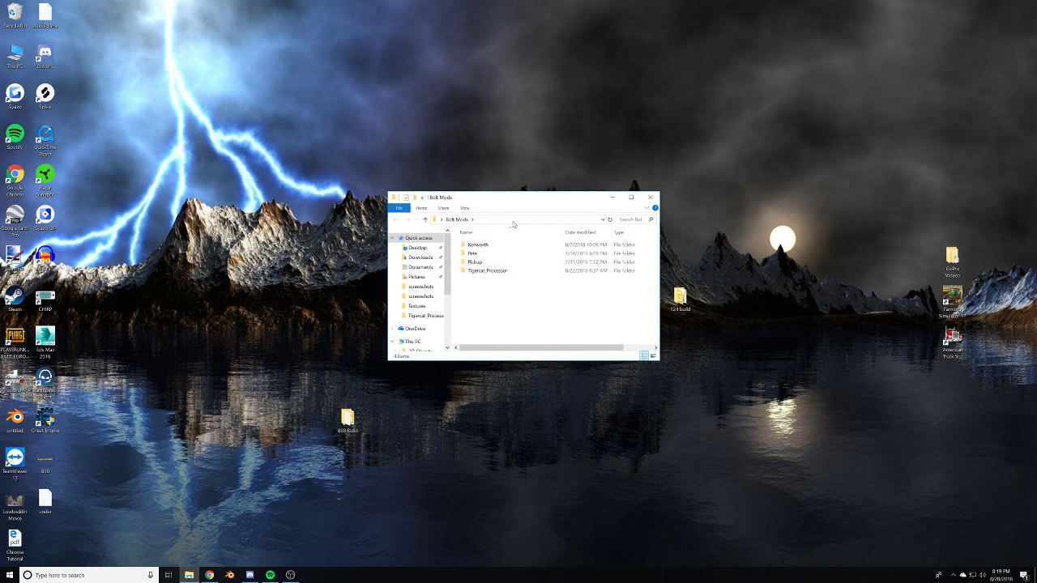
{"action": "double_click", "coordinate": [488, 270]}
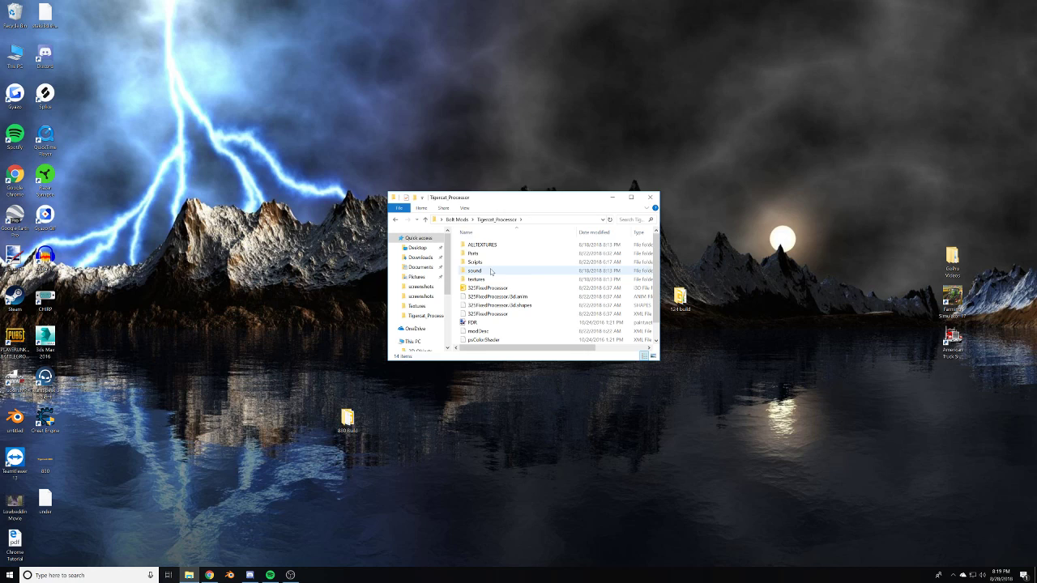
{"action": "double_click", "coordinate": [519, 200]}
{"action": "left_click", "coordinate": [106, 94]}
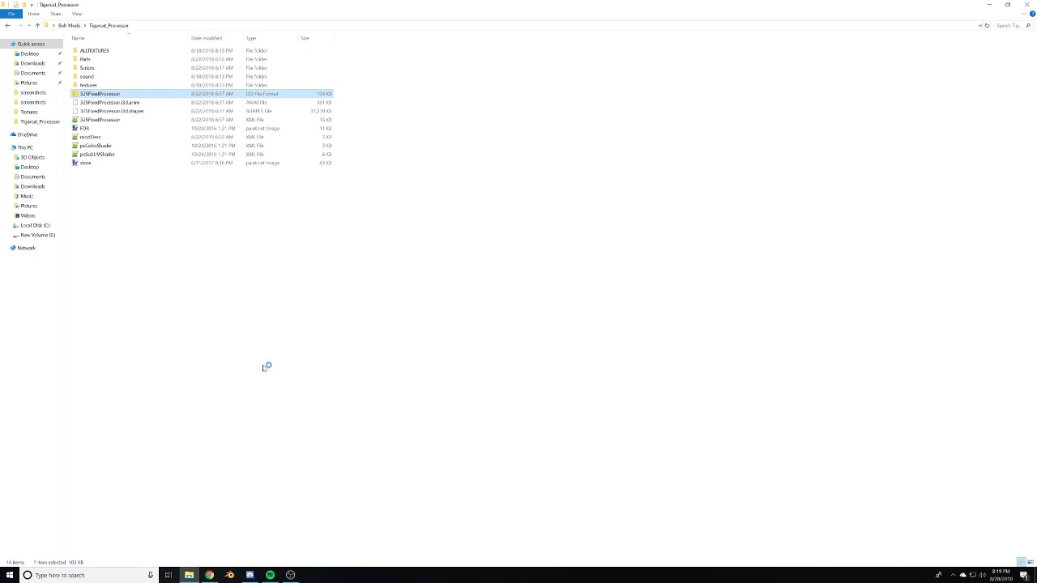
{"action": "left_click", "coordinate": [283, 408]}
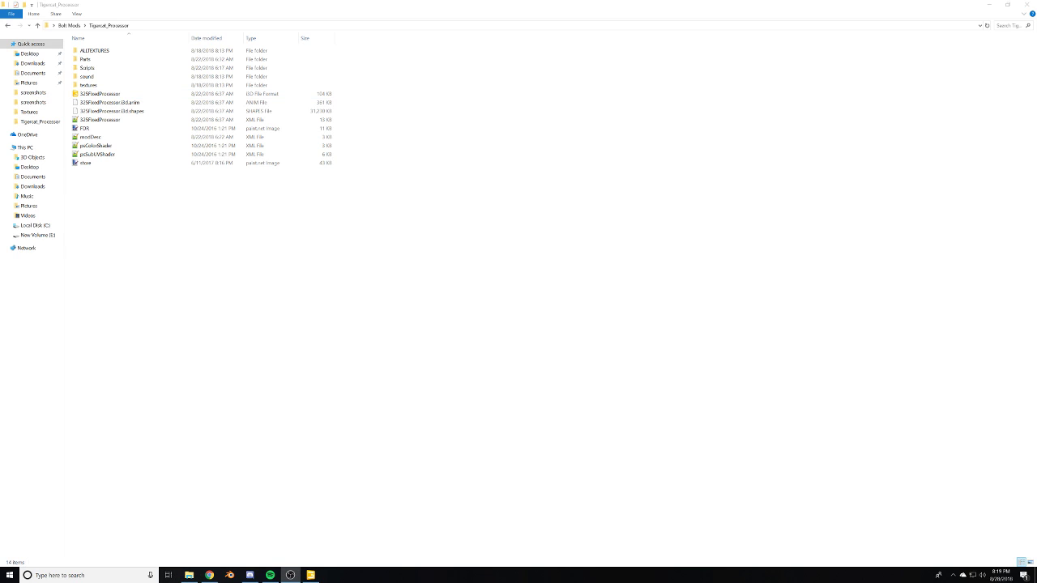
{"action": "left_click", "coordinate": [114, 95]}
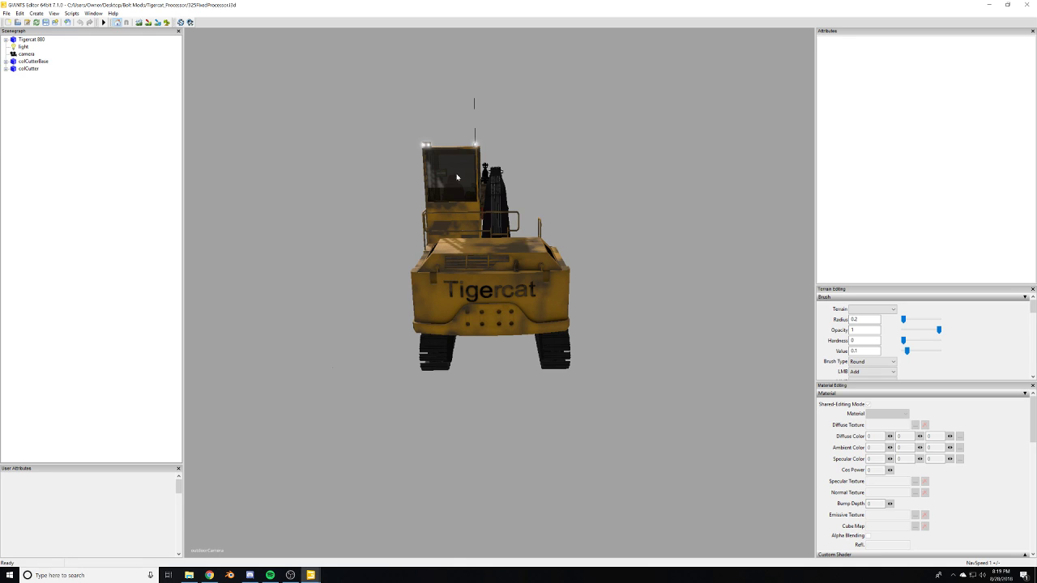
Switch the viewport from the outdoor camera to the scene's "camera" and bring the whole boom into view.
{"action": "left_click_drag", "start_coordinate": [470, 201], "coordinate": [552, 267], "text": "alt"}
{"action": "middle_click_drag", "start_coordinate": [550, 267], "coordinate": [573, 276]}
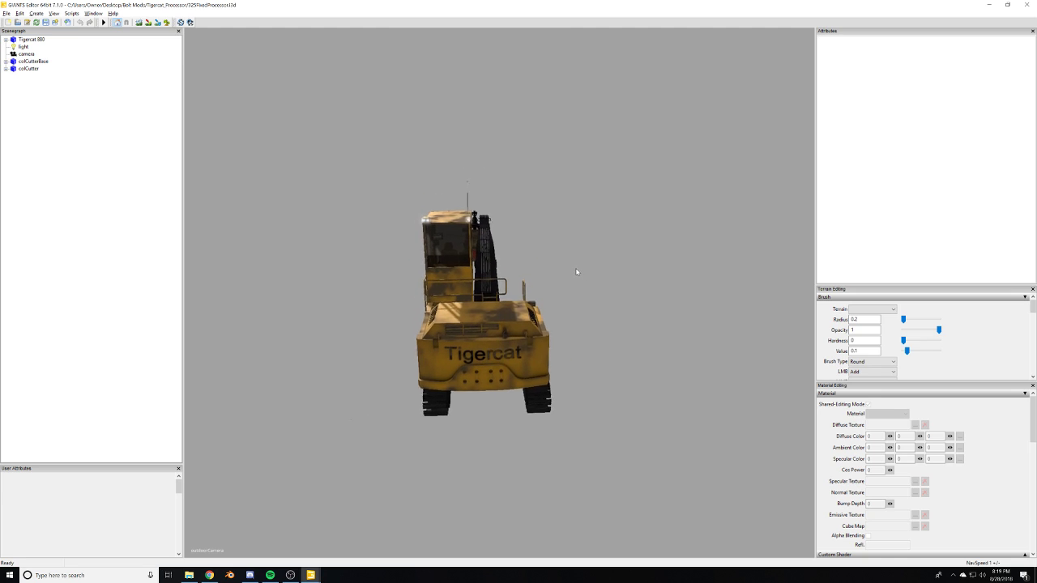
{"action": "right_click", "coordinate": [505, 251]}
{"action": "mouse_move", "coordinate": [524, 259]}
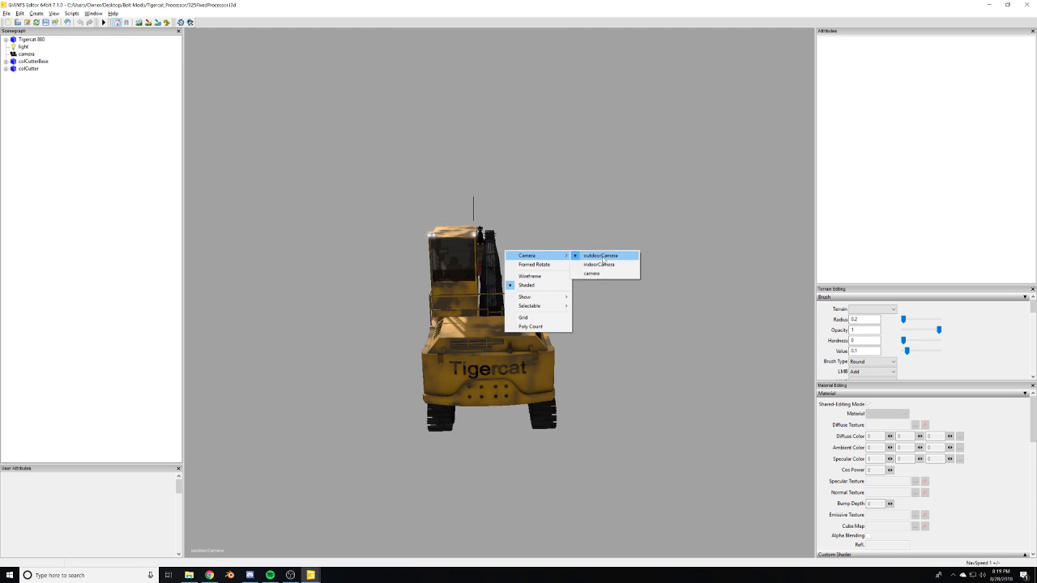
{"action": "left_click", "coordinate": [591, 274]}
{"action": "middle_click_drag", "start_coordinate": [412, 303], "coordinate": [383, 288], "text": "alt"}
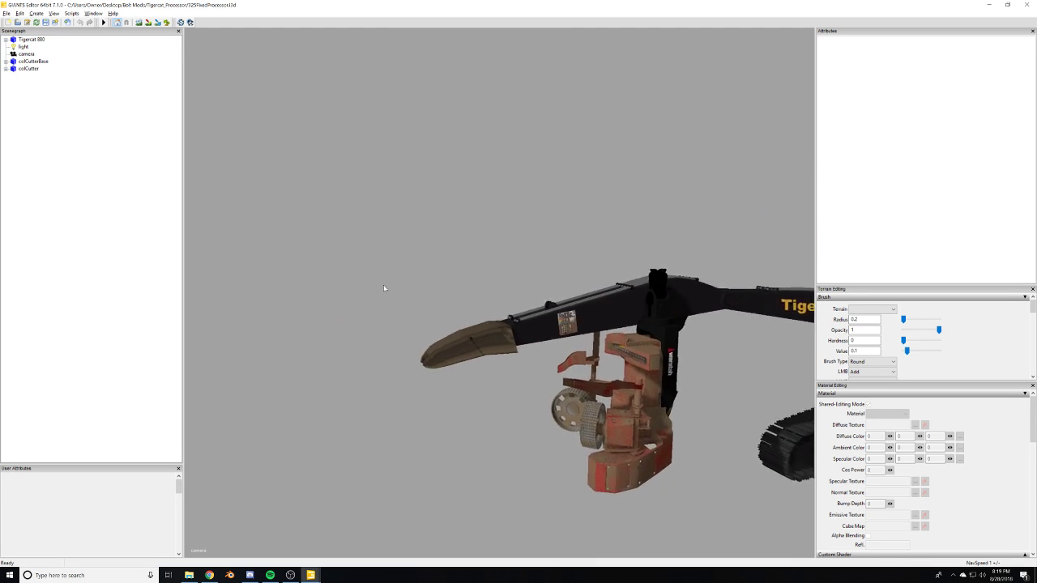
{"action": "scroll", "coordinate": [364, 312], "scroll_direction": "down", "scroll_amount": 3}
{"action": "middle_click_drag", "start_coordinate": [346, 333], "coordinate": [297, 289], "text": "alt"}
Move the camera node down below colCutterBase and colCutter, to the end of the scenegraph.
{"action": "left_click", "coordinate": [26, 53]}
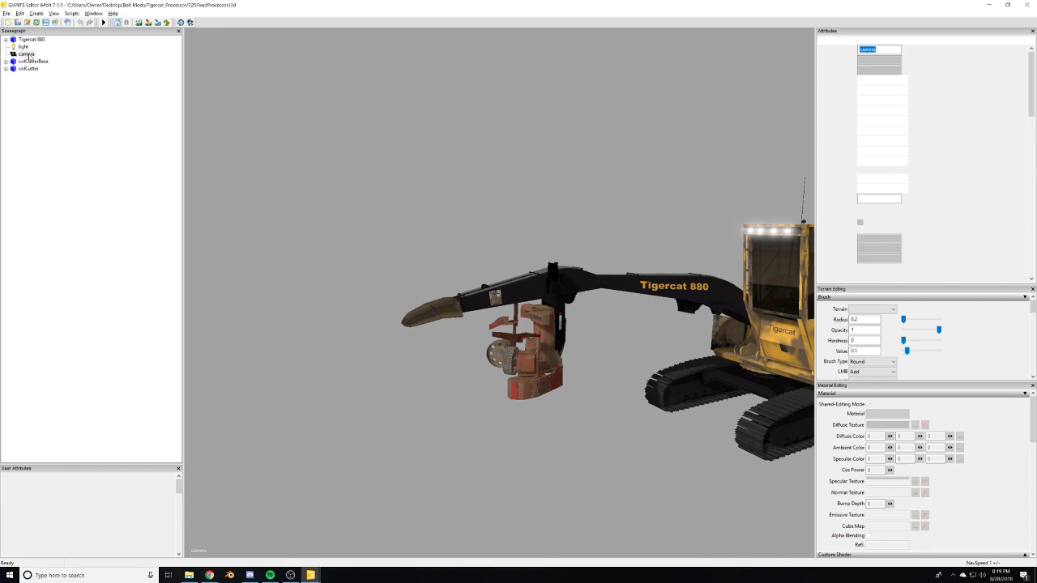
{"action": "right_click", "coordinate": [28, 54]}
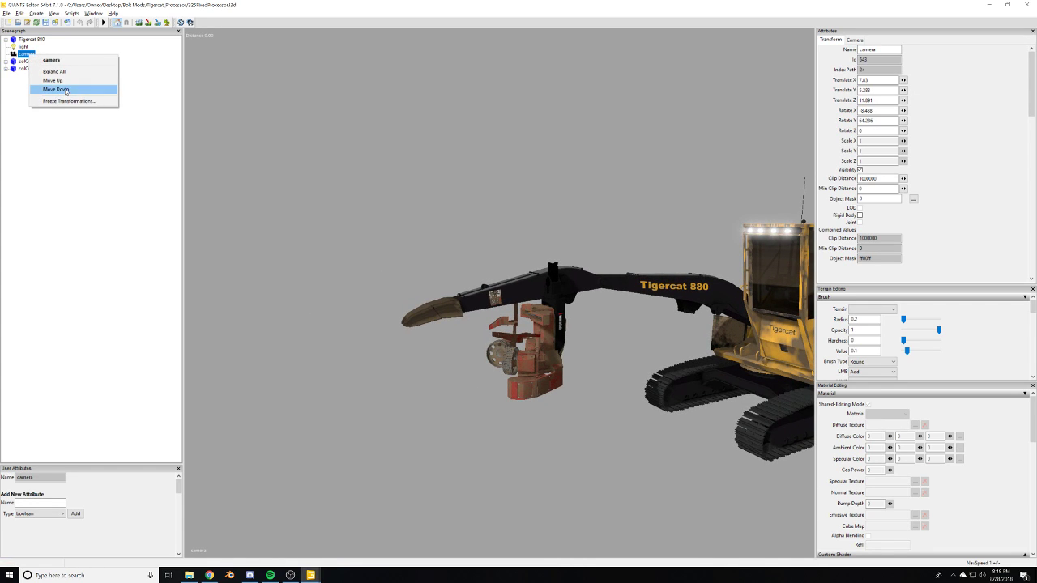
{"action": "left_click", "coordinate": [62, 90]}
{"action": "right_click", "coordinate": [32, 61]}
{"action": "left_click", "coordinate": [50, 95]}
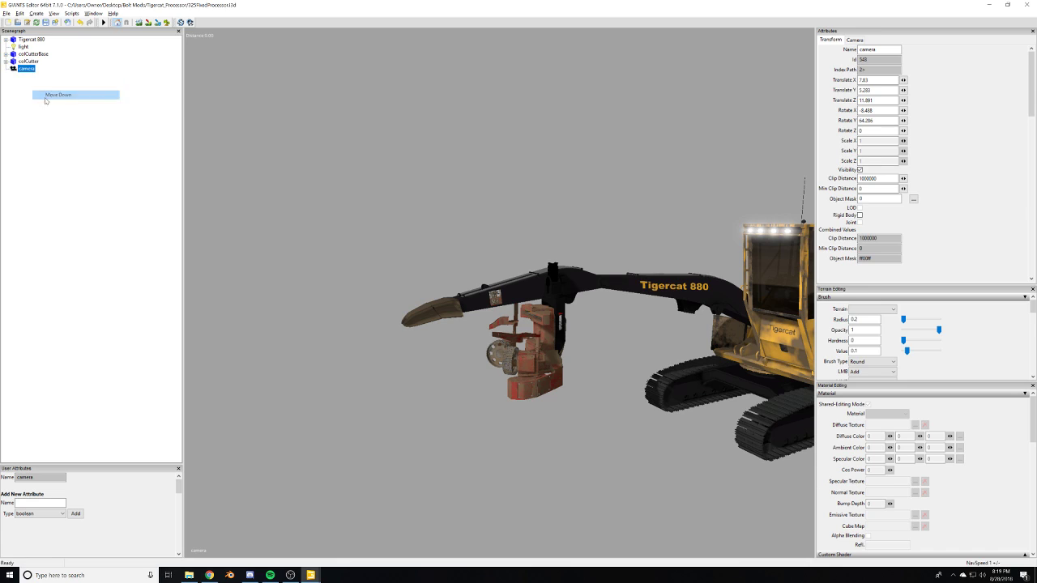
Move the light node down below colCutterBase and colCutter, directly above the camera node, and deselect it.
{"action": "left_click", "coordinate": [24, 47]}
{"action": "right_click", "coordinate": [24, 47]}
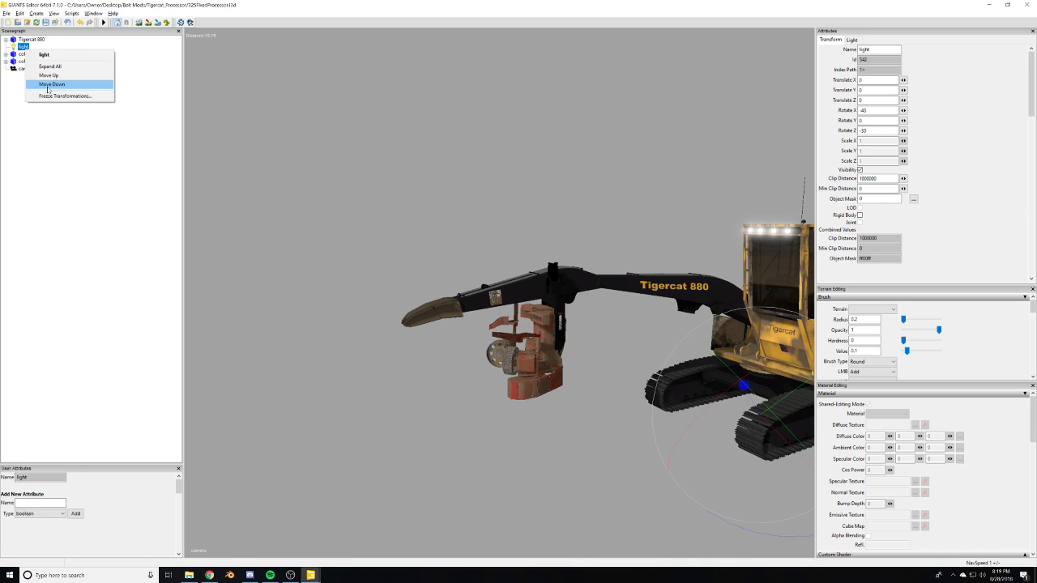
{"action": "left_click", "coordinate": [48, 83]}
{"action": "right_click", "coordinate": [23, 55]}
{"action": "left_click", "coordinate": [47, 89]}
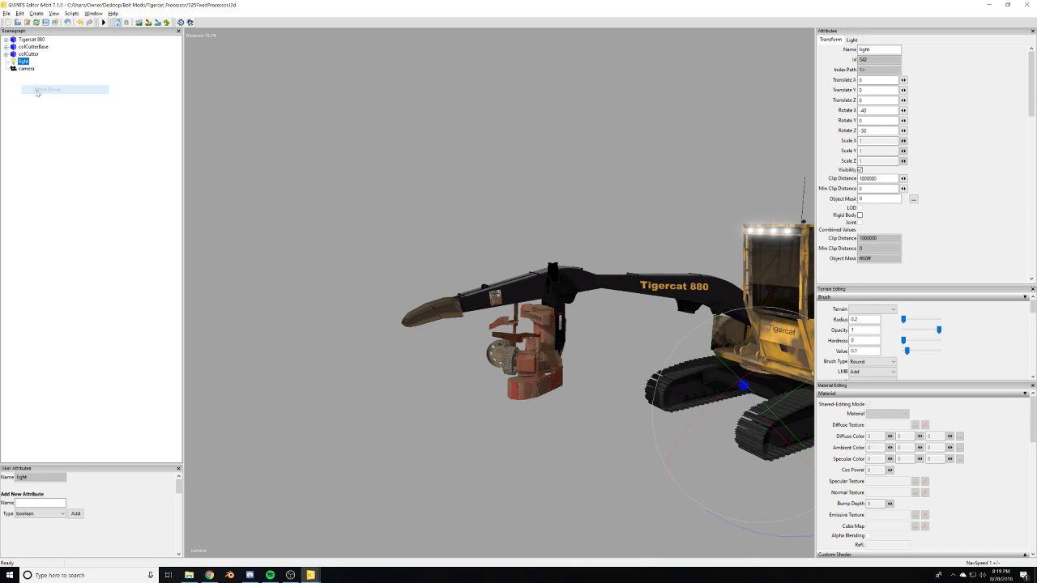
{"action": "left_click", "coordinate": [332, 248]}
Examine the processor head up close from several angles, including its saw chain and feed rollers.
{"action": "left_click_drag", "start_coordinate": [332, 249], "coordinate": [345, 260], "text": "alt"}
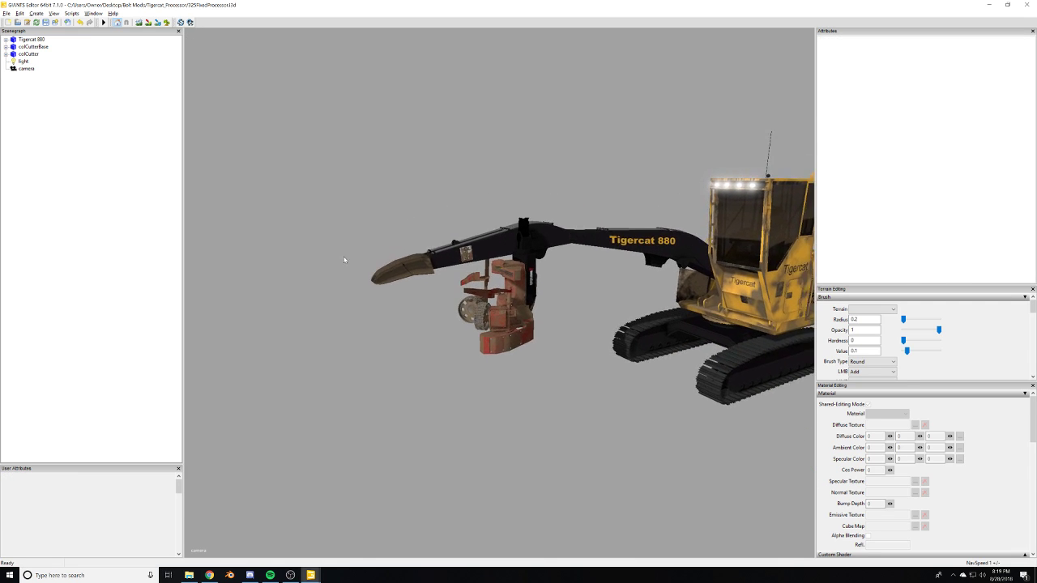
{"action": "scroll", "coordinate": [606, 245], "scroll_direction": "up", "scroll_amount": 6}
{"action": "left_click_drag", "start_coordinate": [421, 283], "coordinate": [713, 270], "text": "alt"}
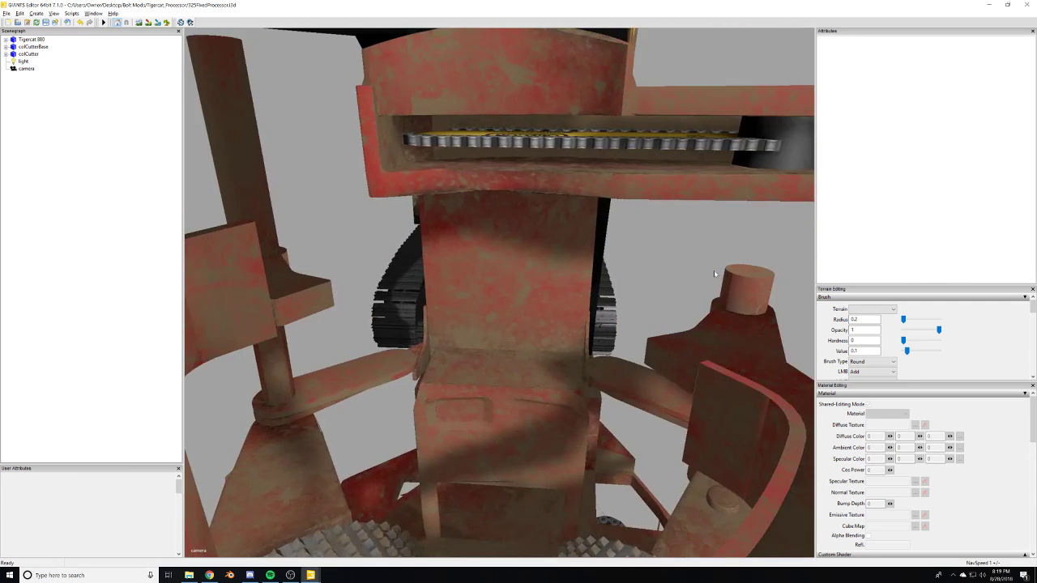
{"action": "scroll", "coordinate": [580, 286], "scroll_direction": "down", "scroll_amount": 5}
{"action": "scroll", "coordinate": [580, 286], "scroll_direction": "up", "scroll_amount": 1}
{"action": "right_click_drag", "start_coordinate": [580, 286], "coordinate": [655, 261], "text": "alt"}
{"action": "left_click_drag", "start_coordinate": [655, 262], "coordinate": [646, 243], "text": "alt"}
{"action": "right_click_drag", "start_coordinate": [646, 243], "coordinate": [489, 299], "text": "alt"}
{"action": "left_click_drag", "start_coordinate": [489, 299], "coordinate": [458, 307], "text": "alt"}
{"action": "right_click_drag", "start_coordinate": [457, 307], "coordinate": [590, 228], "text": "alt"}
{"action": "left_click_drag", "start_coordinate": [590, 227], "coordinate": [438, 235], "text": "alt"}
Examine the machine's exterior from the front and side, covering the boom, cab and tracks.
{"action": "scroll", "coordinate": [438, 235], "scroll_direction": "down", "scroll_amount": 5}
{"action": "middle_click_drag", "start_coordinate": [703, 312], "coordinate": [559, 343], "text": "alt"}
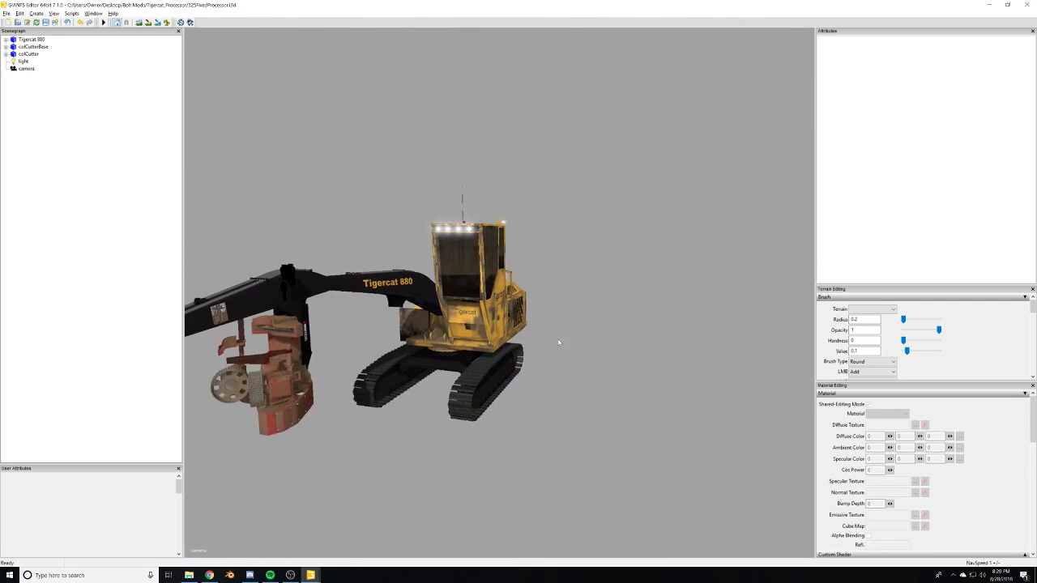
{"action": "scroll", "coordinate": [474, 275], "scroll_direction": "up", "scroll_amount": 4}
{"action": "middle_click_drag", "start_coordinate": [474, 275], "coordinate": [654, 182], "text": "alt"}
{"action": "right_click_drag", "start_coordinate": [655, 181], "coordinate": [340, 331], "text": "alt"}
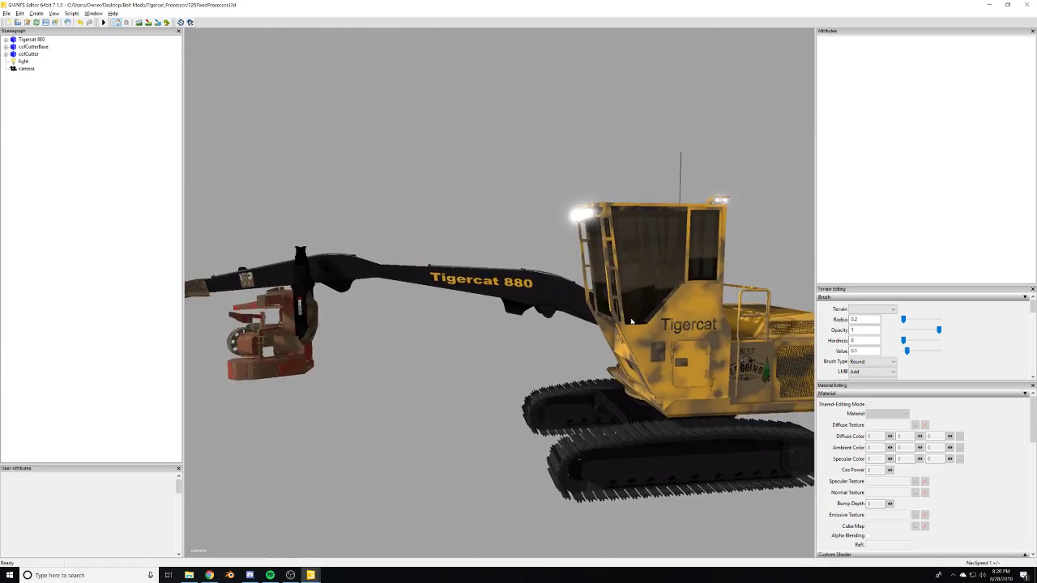
{"action": "right_click_drag", "start_coordinate": [631, 321], "coordinate": [519, 437], "text": "alt"}
{"action": "middle_click_drag", "start_coordinate": [519, 437], "coordinate": [389, 353], "text": "alt"}
{"action": "right_click_drag", "start_coordinate": [390, 353], "coordinate": [560, 276], "text": "alt"}
Go inside the cab and examine the seat, joysticks, pedals, radio and display.
{"action": "scroll", "coordinate": [560, 272], "scroll_direction": "up", "scroll_amount": 10}
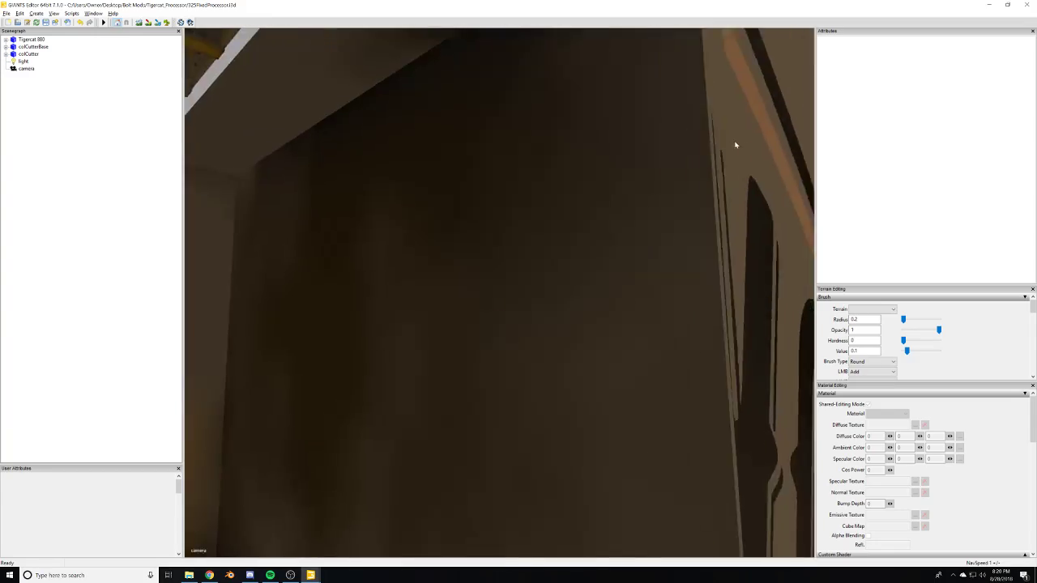
{"action": "right_click_drag", "start_coordinate": [735, 145], "coordinate": [403, 253], "text": "alt"}
{"action": "right_click_drag", "start_coordinate": [632, 251], "coordinate": [437, 356], "text": "alt"}
{"action": "middle_click_drag", "start_coordinate": [438, 357], "coordinate": [506, 445], "text": "alt"}
{"action": "right_click_drag", "start_coordinate": [506, 446], "coordinate": [761, 258], "text": "alt"}
{"action": "right_click_drag", "start_coordinate": [477, 311], "coordinate": [629, 249], "text": "alt"}
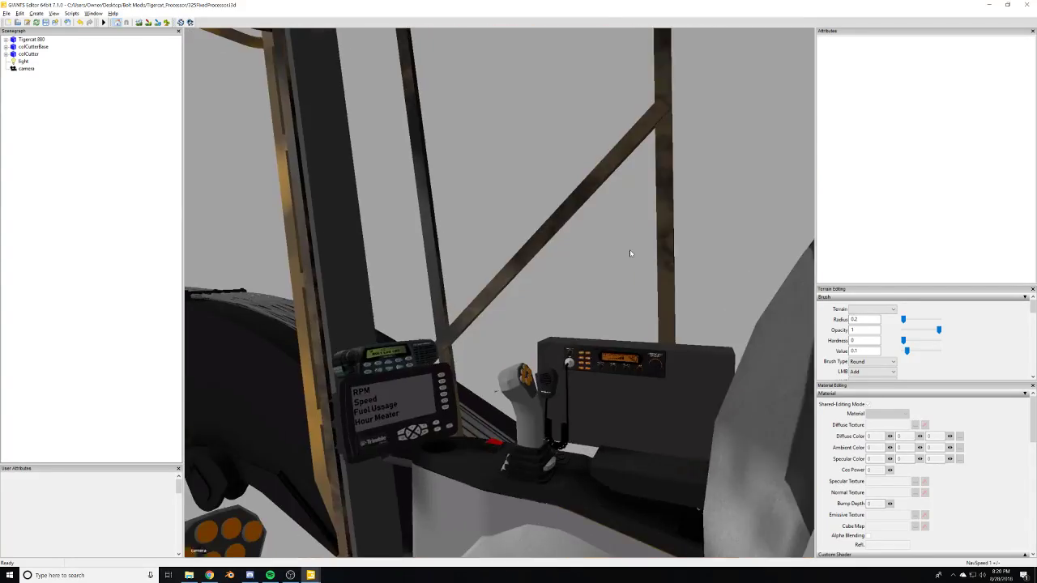
{"action": "left_click_drag", "start_coordinate": [629, 249], "coordinate": [513, 291], "text": "alt"}
{"action": "scroll", "coordinate": [517, 291], "scroll_direction": "down", "scroll_amount": 3}
{"action": "scroll", "coordinate": [512, 291], "scroll_direction": "up", "scroll_amount": 4}
{"action": "scroll", "coordinate": [535, 340], "scroll_direction": "up", "scroll_amount": 3}
{"action": "middle_click_drag", "start_coordinate": [513, 291], "coordinate": [523, 325]}
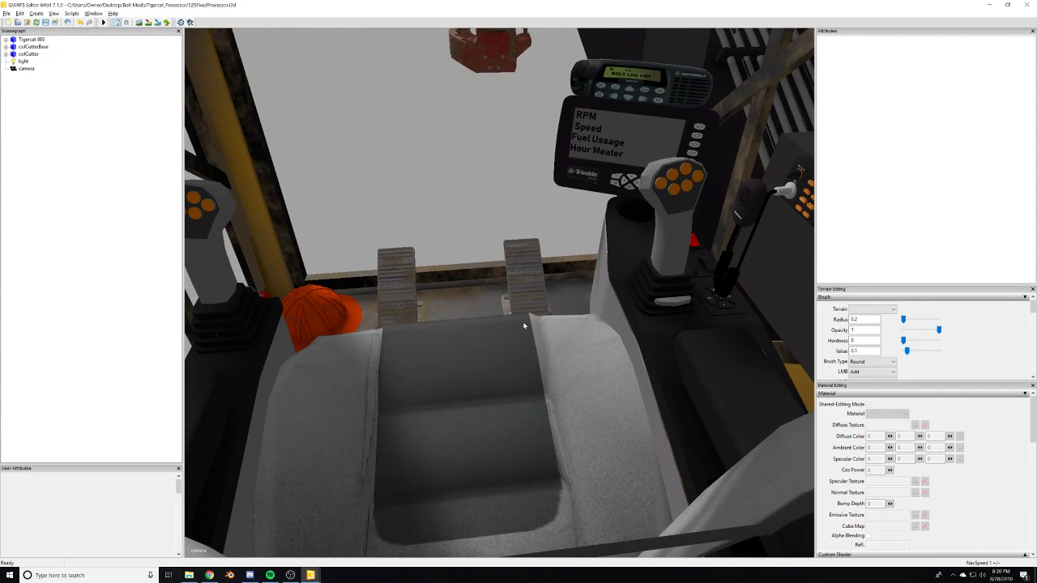
{"action": "key", "text": "alt+Tab"}
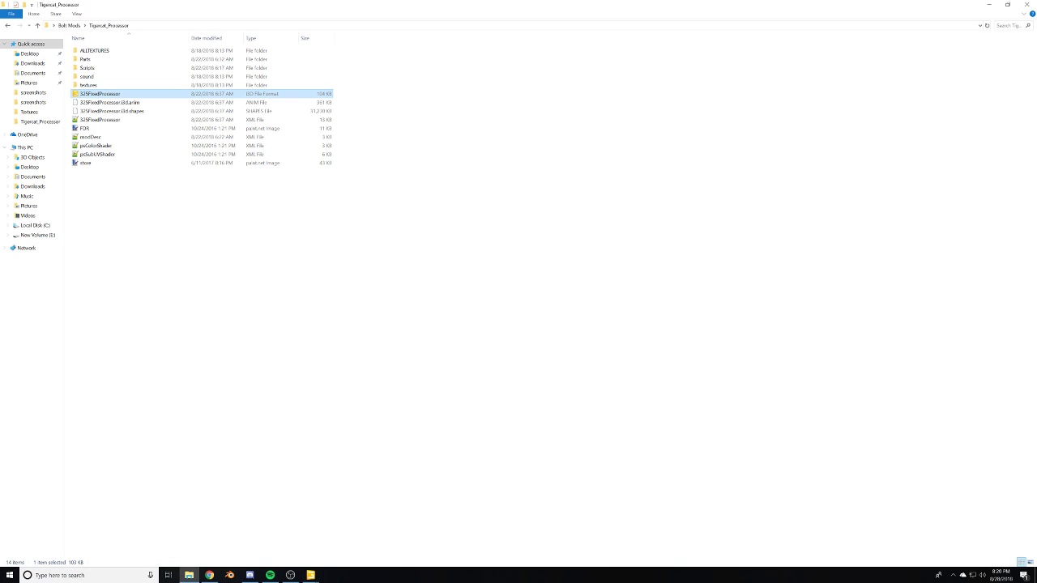
{"action": "key", "text": "alt+Tab"}
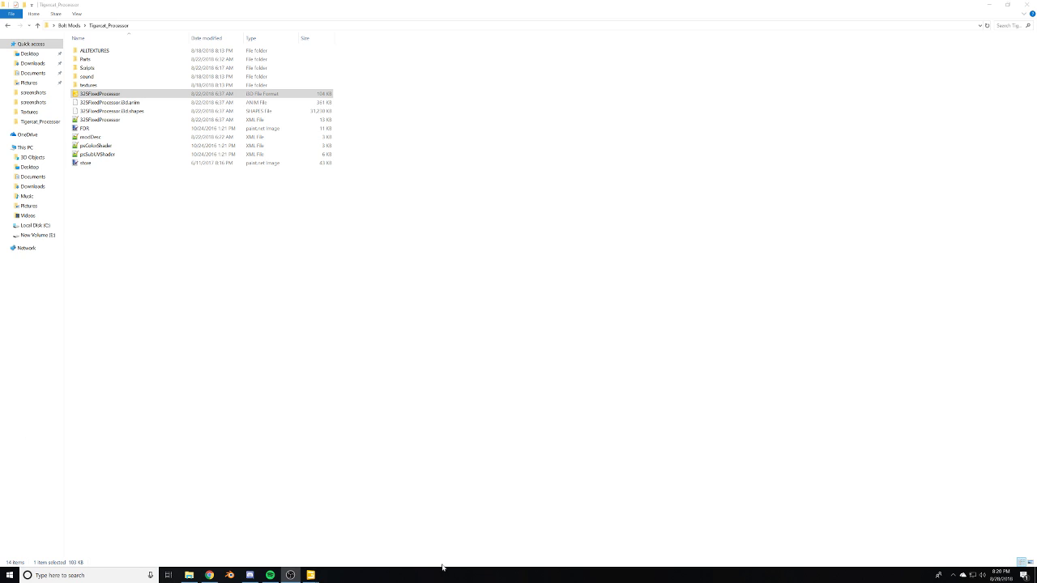
{"action": "mouse_move", "coordinate": [311, 576]}
{"action": "left_click", "coordinate": [356, 514]}
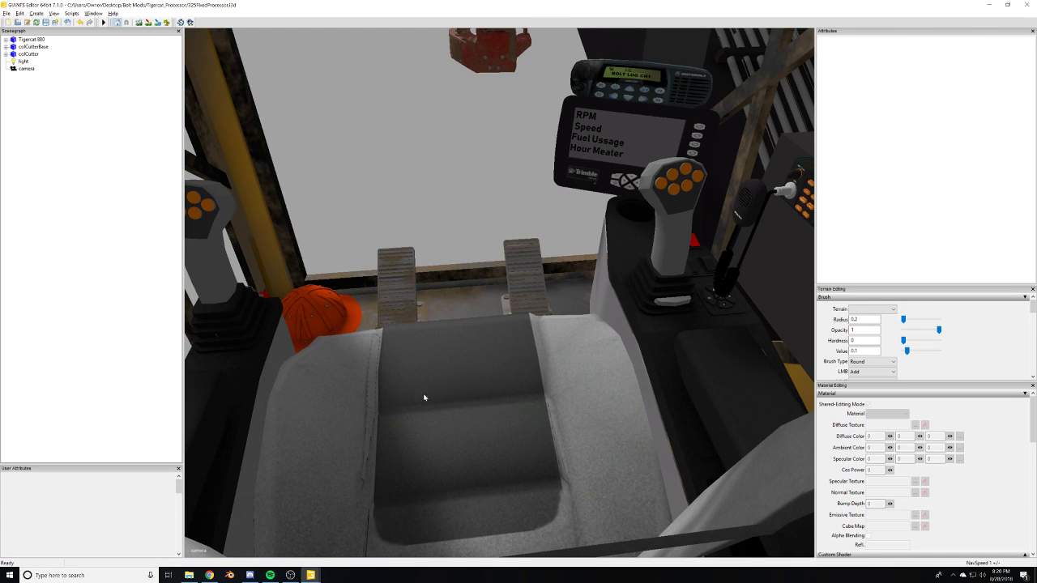
Examine the joystick beside the Trimble display and the TimberRite monitor on the cab frame up close.
{"action": "left_click_drag", "start_coordinate": [473, 367], "coordinate": [532, 340], "text": "alt"}
{"action": "scroll", "coordinate": [510, 340], "scroll_direction": "up", "scroll_amount": 3}
{"action": "middle_click_drag", "start_coordinate": [533, 341], "coordinate": [492, 282]}
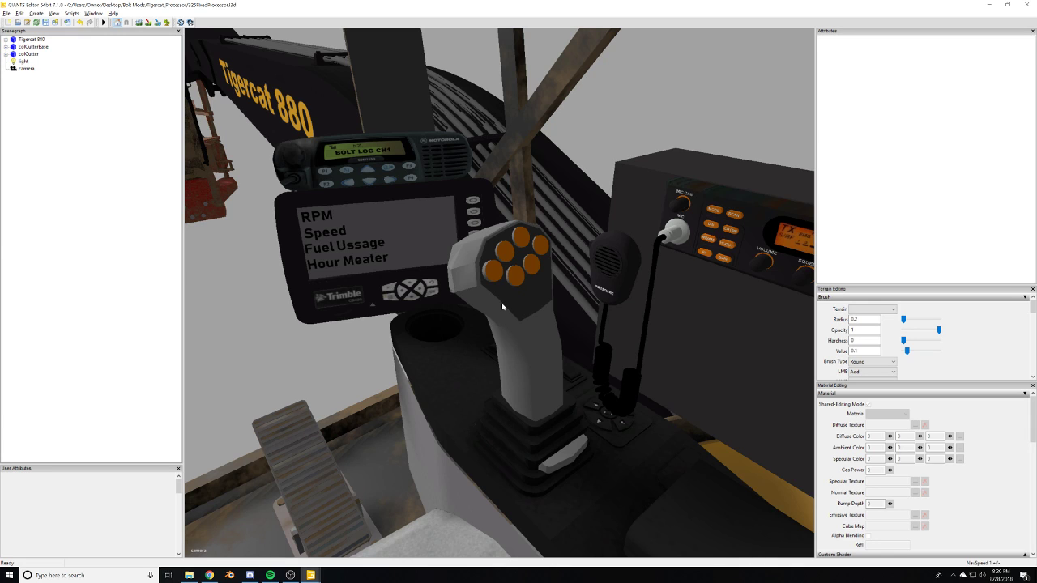
{"action": "left_click", "coordinate": [502, 307]}
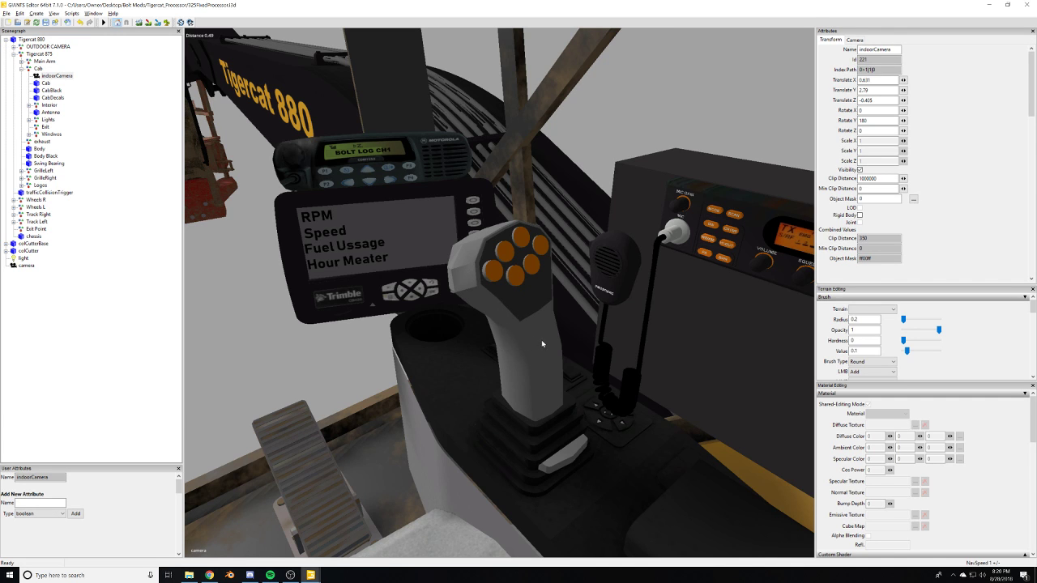
{"action": "middle_click_drag", "start_coordinate": [542, 344], "coordinate": [513, 313]}
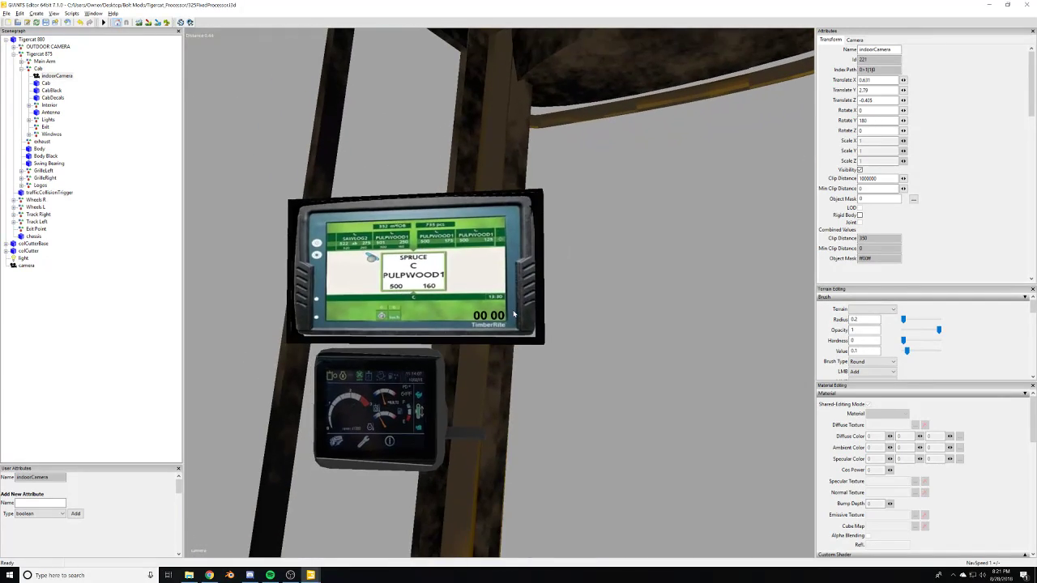
{"action": "left_click_drag", "start_coordinate": [514, 314], "coordinate": [189, 216], "text": "alt"}
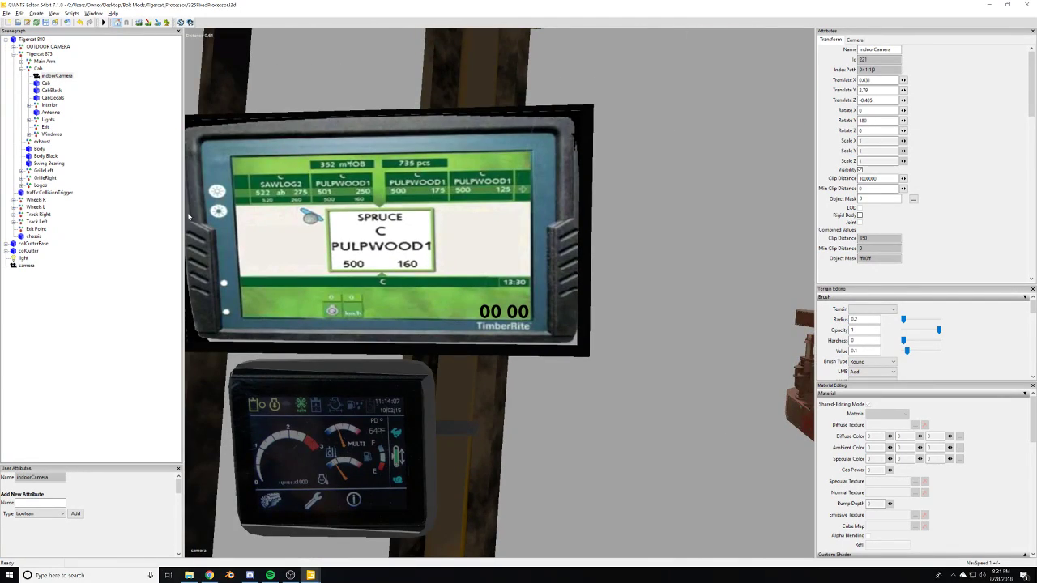
Check the Cab's child nodes one by one to find the group that contains the monitors.
{"action": "left_click", "coordinate": [52, 120]}
{"action": "left_click", "coordinate": [53, 105]}
{"action": "left_click", "coordinate": [54, 90]}
{"action": "left_click", "coordinate": [57, 98]}
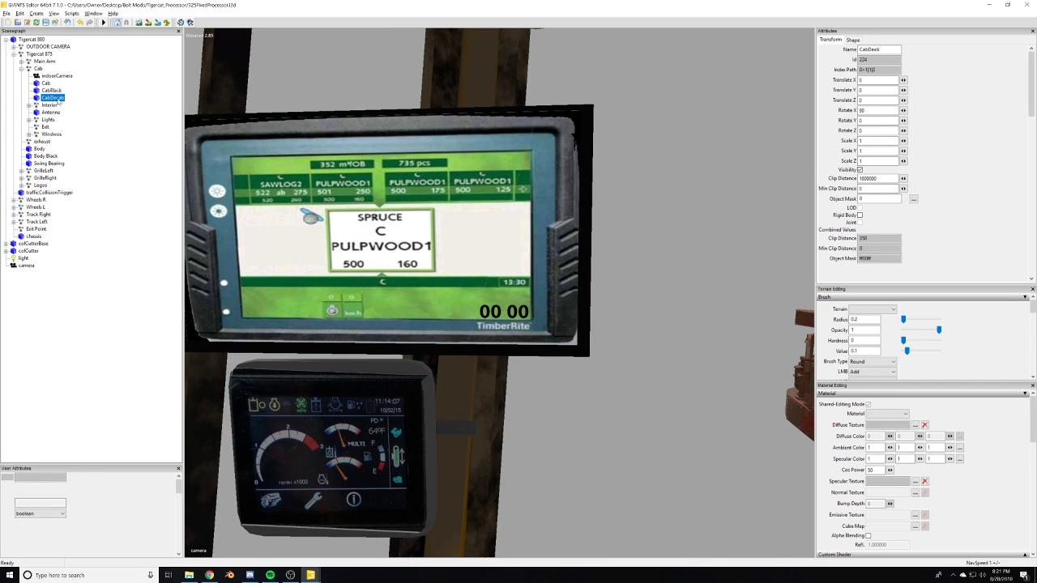
{"action": "left_click", "coordinate": [46, 128]}
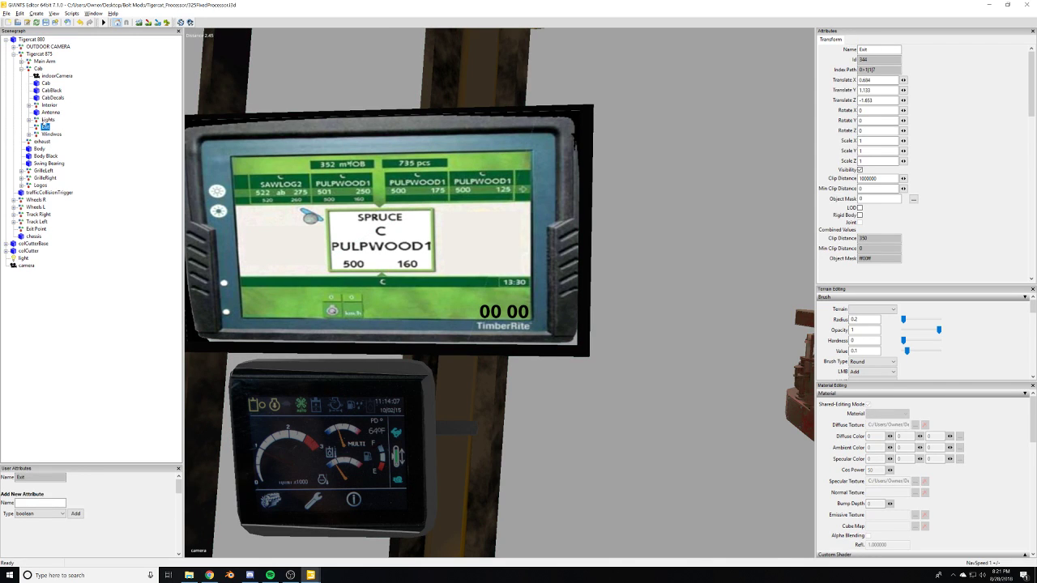
{"action": "left_click", "coordinate": [47, 119]}
{"action": "left_click", "coordinate": [49, 112]}
{"action": "left_click", "coordinate": [49, 104]}
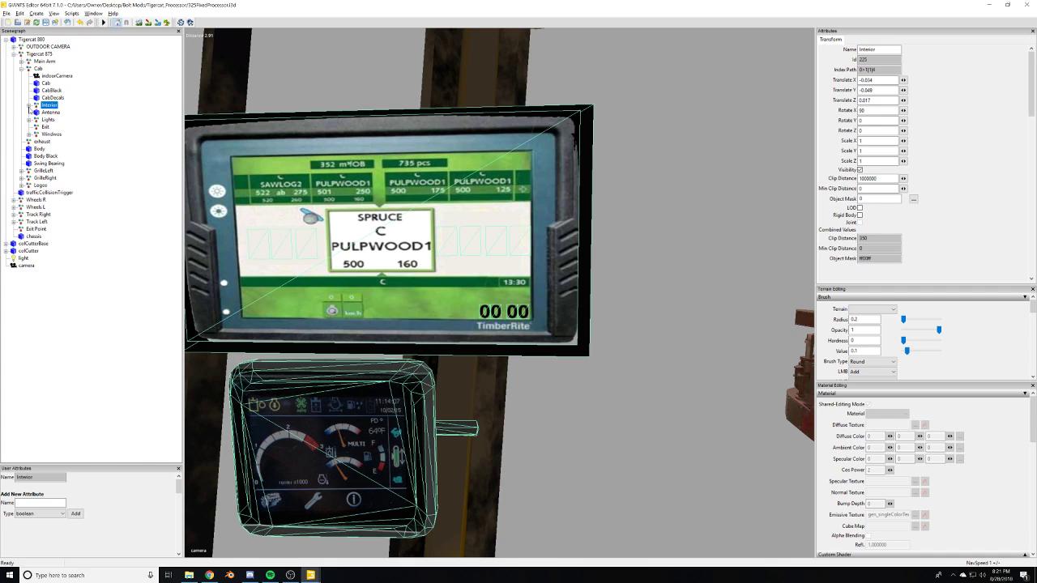
Expand the Cab's Interior group and its second nested Interior group, and select the Timberrite COmputer node.
{"action": "left_click", "coordinate": [28, 105]}
{"action": "left_click", "coordinate": [53, 112]}
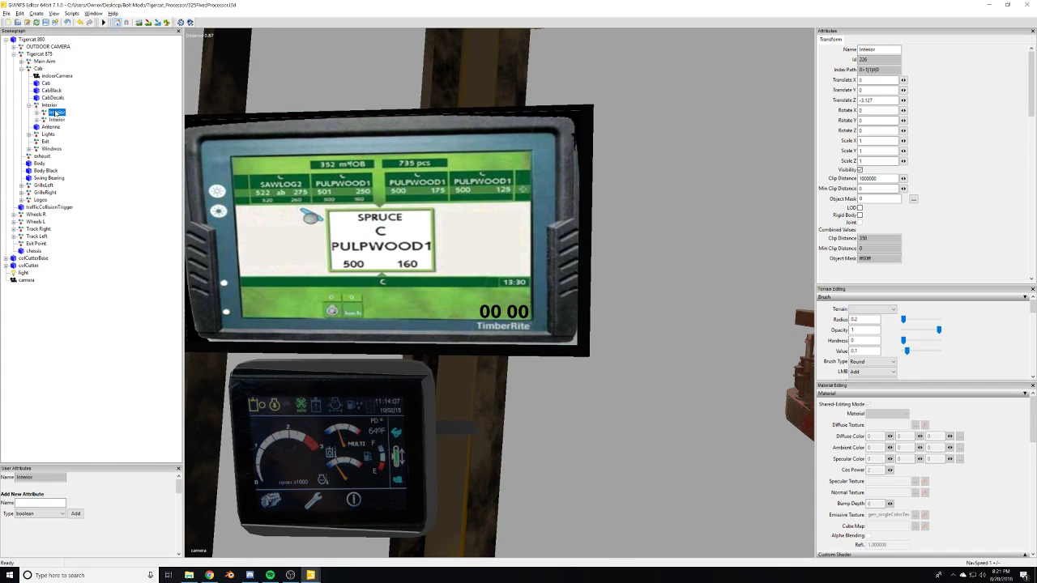
{"action": "left_click", "coordinate": [56, 119]}
{"action": "left_click", "coordinate": [36, 119]}
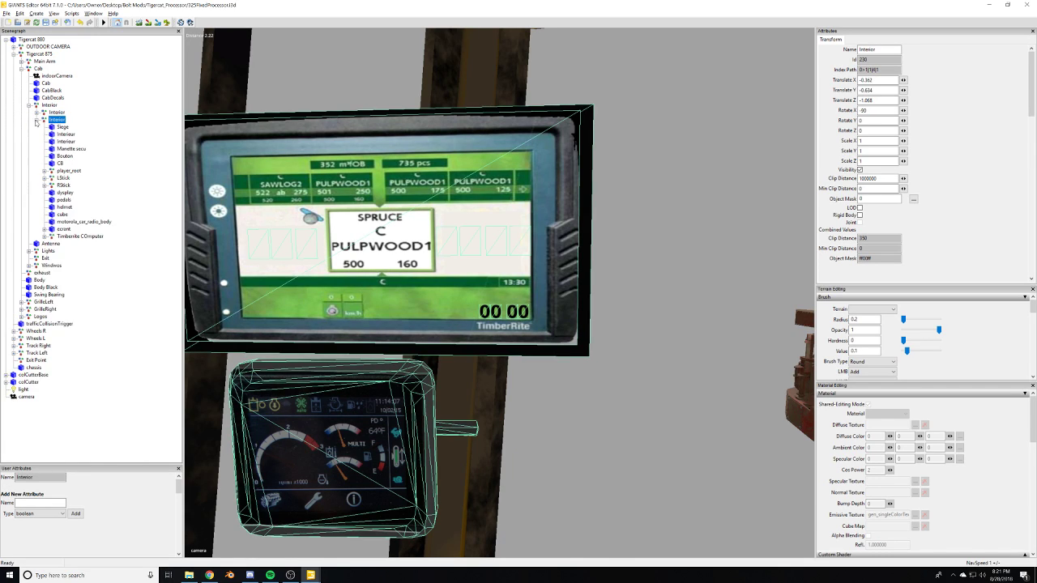
{"action": "left_click", "coordinate": [80, 236]}
Inspect the selected TimberRite monitor in the cab and expand its node to show the child objects.
{"action": "scroll", "coordinate": [637, 394], "scroll_direction": "down", "scroll_amount": 5}
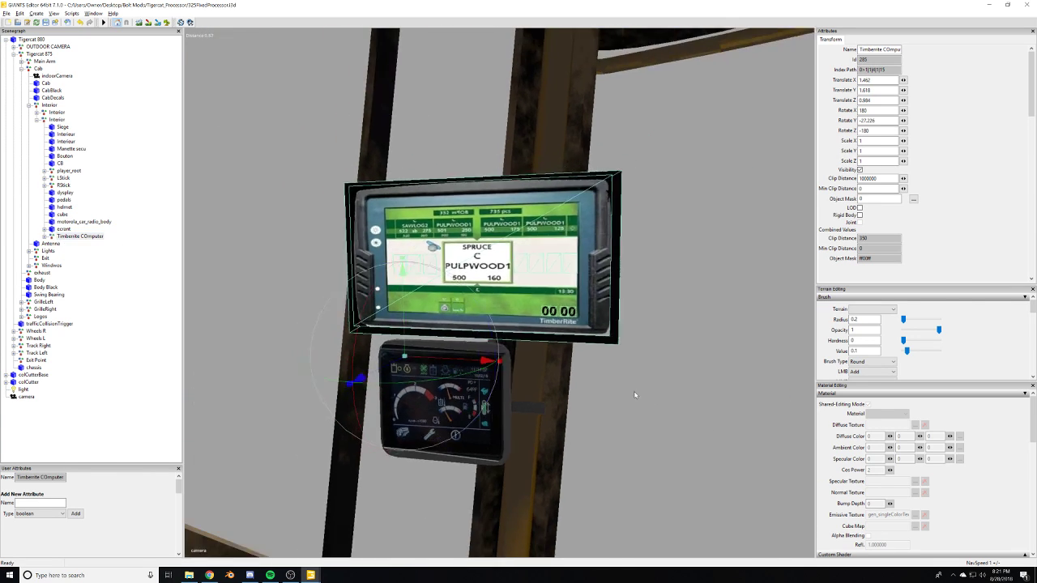
{"action": "scroll", "coordinate": [648, 391], "scroll_direction": "up", "scroll_amount": 5}
{"action": "scroll", "coordinate": [657, 389], "scroll_direction": "down", "scroll_amount": 1}
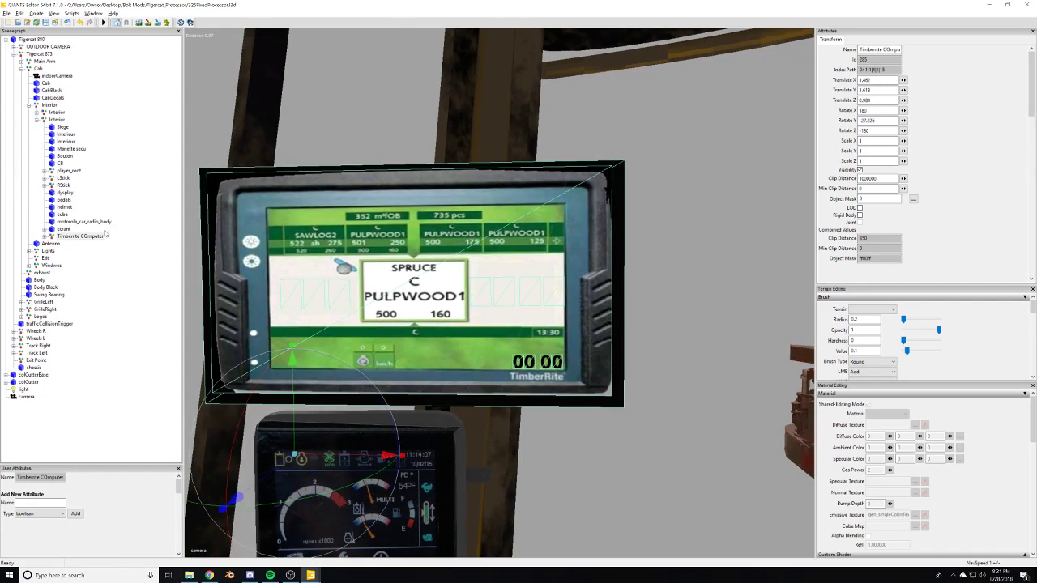
{"action": "left_click", "coordinate": [45, 237]}
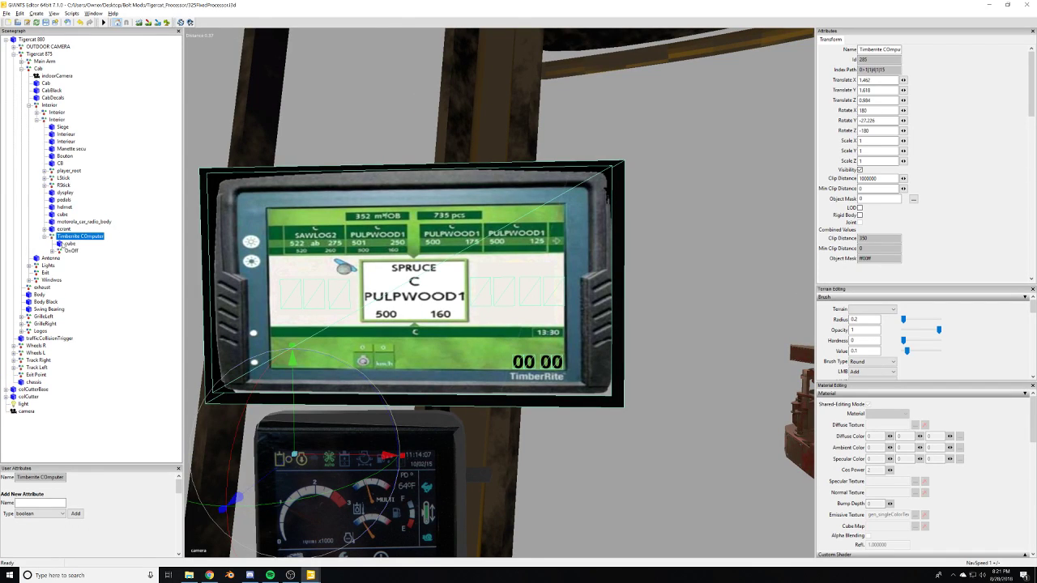
Hide the OnOff group under Timberrite COmputer to check what it controls, and make it visible again.
{"action": "left_click", "coordinate": [70, 243]}
{"action": "left_click", "coordinate": [71, 251]}
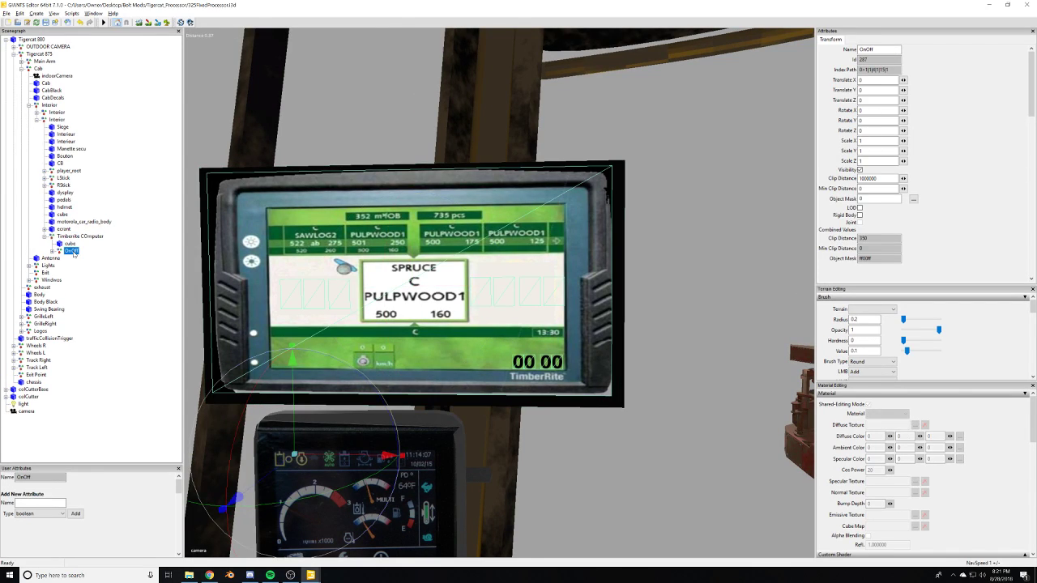
{"action": "left_click", "coordinate": [860, 170]}
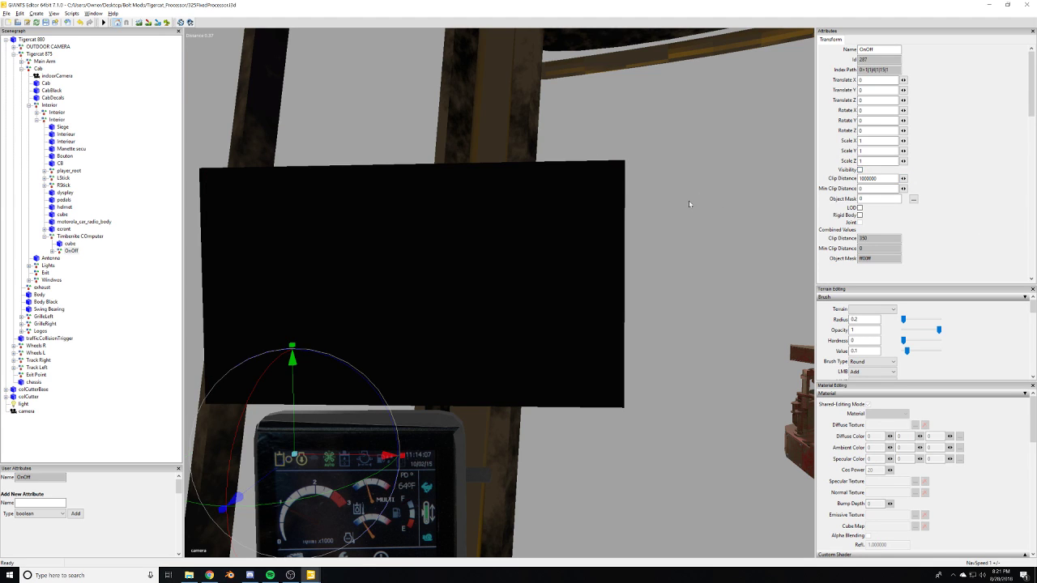
{"action": "mouse_move", "coordinate": [690, 202]}
{"action": "right_mouse_down", "text": "alt"}
{"action": "mouse_move", "coordinate": [591, 221]}
{"action": "mouse_move", "coordinate": [704, 202]}
{"action": "right_mouse_up", "text": "alt"}
{"action": "left_click_drag", "start_coordinate": [705, 202], "coordinate": [723, 210], "text": "alt"}
{"action": "right_click_drag", "start_coordinate": [724, 209], "coordinate": [720, 208], "text": "alt"}
{"action": "left_click", "coordinate": [860, 171]}
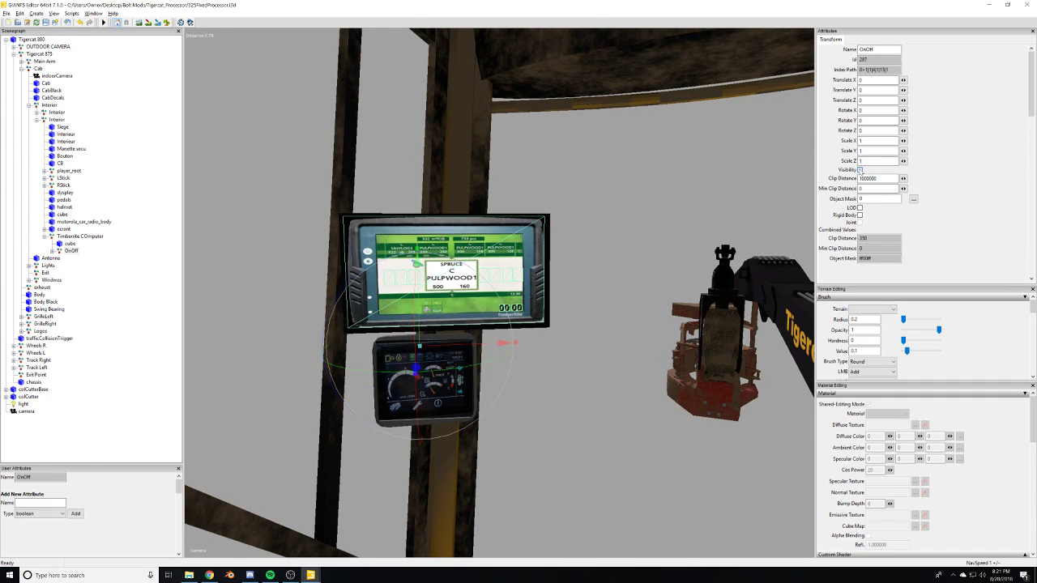
Examine the TimberRite monitor's screen from several distances and angles.
{"action": "scroll", "coordinate": [515, 238], "scroll_direction": "up", "scroll_amount": 6}
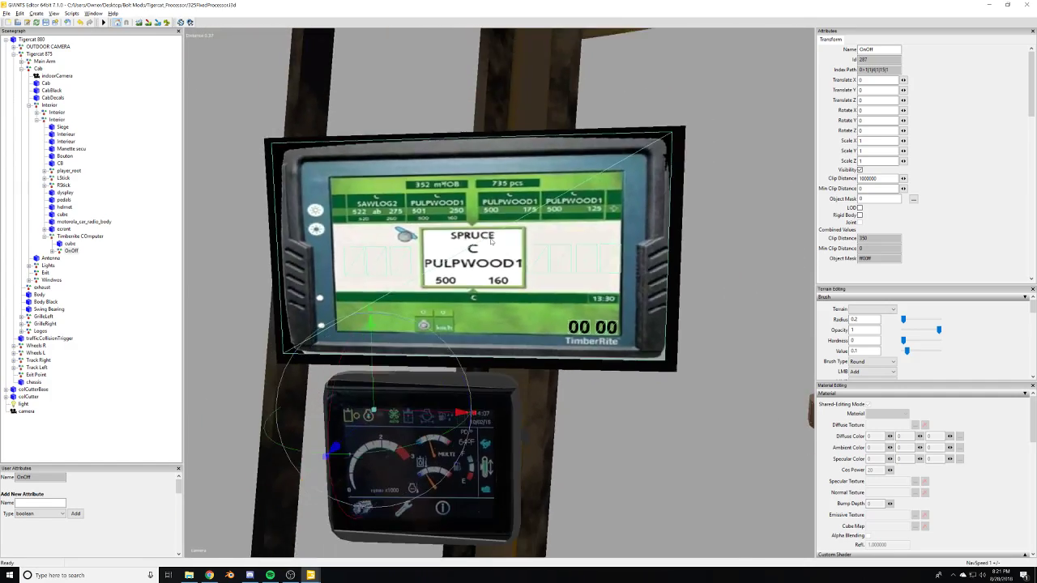
{"action": "left_click_drag", "start_coordinate": [491, 241], "coordinate": [517, 239], "text": "alt"}
{"action": "scroll", "coordinate": [574, 257], "scroll_direction": "down", "scroll_amount": 1}
{"action": "scroll", "coordinate": [512, 249], "scroll_direction": "up", "scroll_amount": 3}
{"action": "scroll", "coordinate": [512, 249], "scroll_direction": "down", "scroll_amount": 5}
{"action": "scroll", "coordinate": [508, 239], "scroll_direction": "up", "scroll_amount": 4}
{"action": "middle_click_drag", "start_coordinate": [516, 239], "coordinate": [496, 252]}
{"action": "scroll", "coordinate": [497, 252], "scroll_direction": "up", "scroll_amount": 2}
{"action": "mouse_move", "coordinate": [497, 252]}
{"action": "left_mouse_down", "text": "alt"}
{"action": "mouse_move", "coordinate": [491, 241]}
{"action": "mouse_move", "coordinate": [508, 241]}
{"action": "mouse_move", "coordinate": [493, 243]}
{"action": "mouse_move", "coordinate": [491, 233]}
{"action": "mouse_move", "coordinate": [496, 246]}
{"action": "left_mouse_up", "text": "alt"}
{"action": "scroll", "coordinate": [496, 240], "scroll_direction": "down", "scroll_amount": 6}
{"action": "scroll", "coordinate": [493, 246], "scroll_direction": "down", "scroll_amount": 4}
{"action": "scroll", "coordinate": [492, 241], "scroll_direction": "up", "scroll_amount": 5}
{"action": "scroll", "coordinate": [509, 240], "scroll_direction": "up", "scroll_amount": 4}
{"action": "scroll", "coordinate": [509, 241], "scroll_direction": "down", "scroll_amount": 6}
{"action": "scroll", "coordinate": [493, 244], "scroll_direction": "up", "scroll_amount": 1}
{"action": "scroll", "coordinate": [493, 245], "scroll_direction": "up", "scroll_amount": 5}
{"action": "scroll", "coordinate": [495, 247], "scroll_direction": "down", "scroll_amount": 4}
Examine the small gauge display mounted below the TimberRite monitor up close.
{"action": "middle_click_drag", "start_coordinate": [494, 254], "coordinate": [488, 269]}
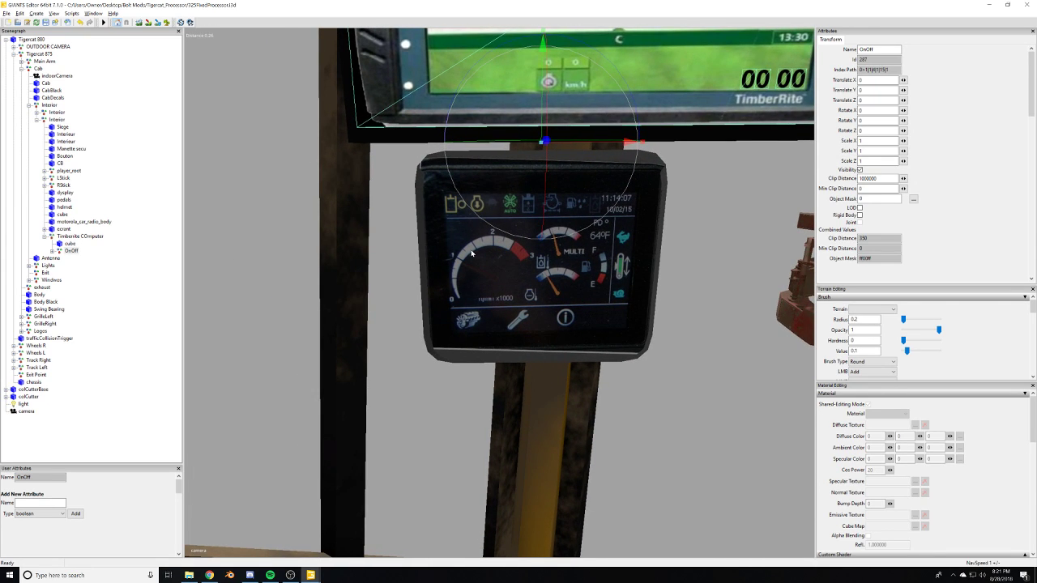
{"action": "left_click_drag", "start_coordinate": [472, 253], "coordinate": [479, 252], "text": "alt"}
{"action": "scroll", "coordinate": [478, 253], "scroll_direction": "up", "scroll_amount": 3}
{"action": "scroll", "coordinate": [479, 253], "scroll_direction": "up", "scroll_amount": 2}
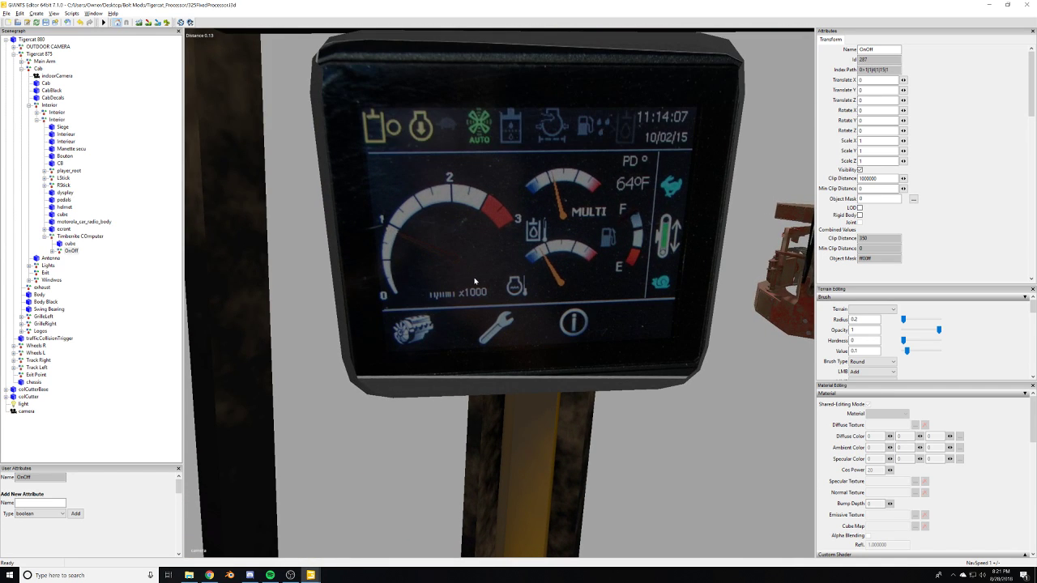
{"action": "left_click_drag", "start_coordinate": [594, 249], "coordinate": [647, 298], "text": "alt"}
{"action": "scroll", "coordinate": [624, 236], "scroll_direction": "down", "scroll_amount": 5}
{"action": "middle_click_drag", "start_coordinate": [646, 297], "coordinate": [638, 257]}
{"action": "left_click", "coordinate": [514, 333]}
{"action": "left_click_drag", "start_coordinate": [514, 332], "coordinate": [468, 308], "text": "alt"}
{"action": "scroll", "coordinate": [468, 307], "scroll_direction": "up", "scroll_amount": 3}
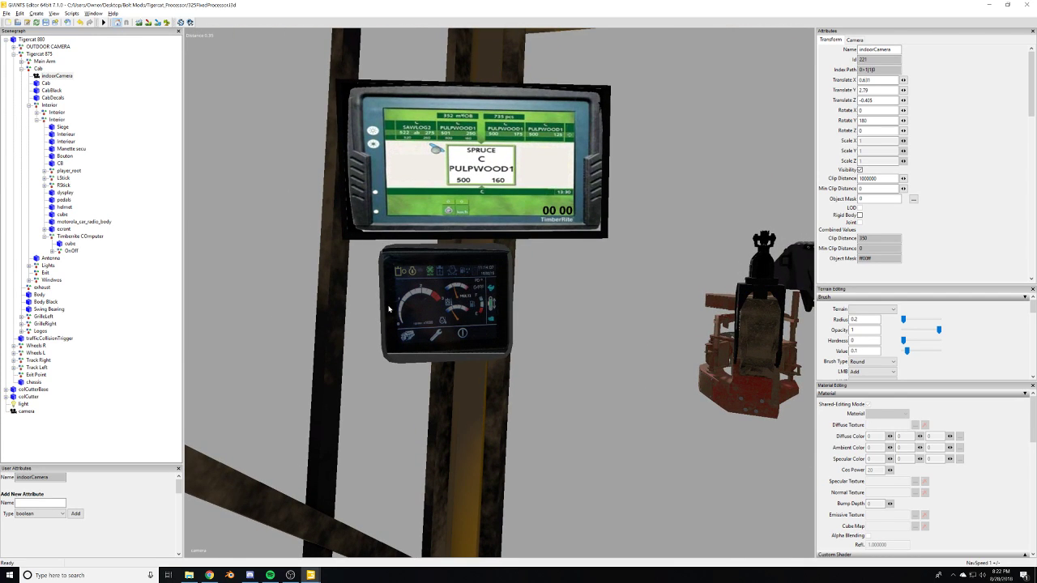
{"action": "key", "text": "alt+Tab"}
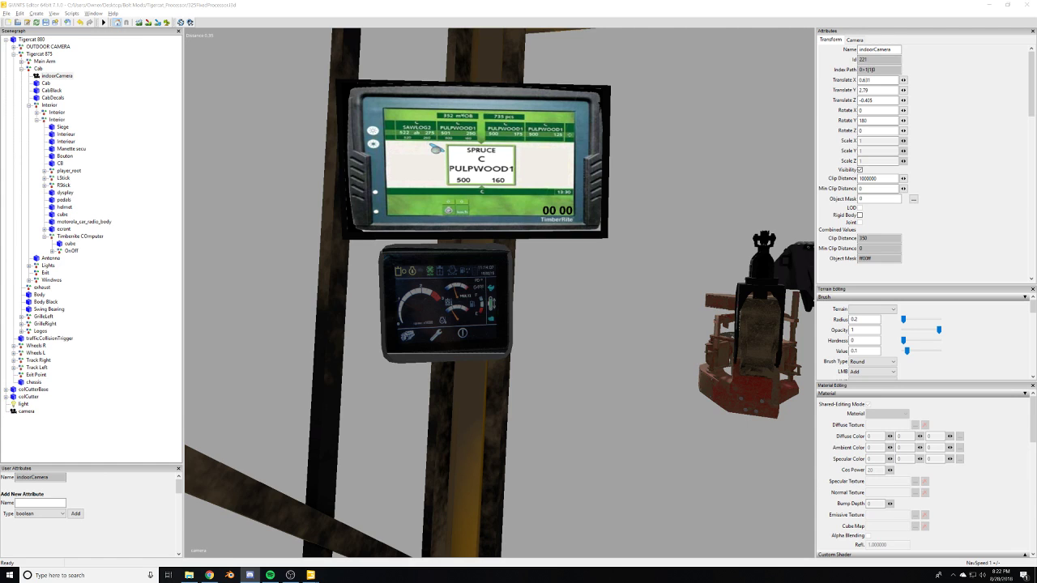
{"action": "key", "text": "alt+Tab"}
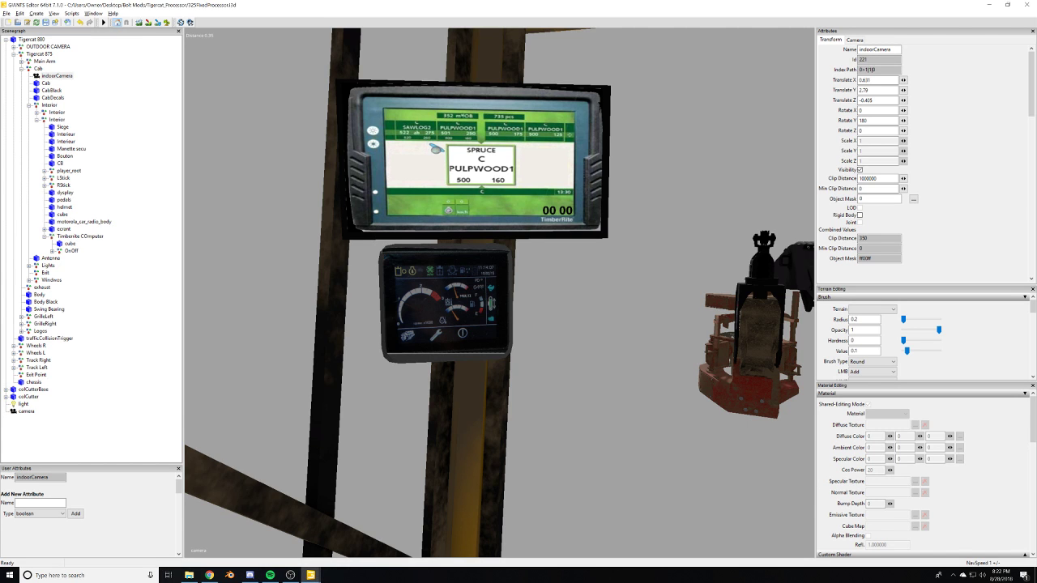
Look again at the gauges and icons on the small display under the TimberRite monitor.
{"action": "scroll", "coordinate": [316, 323], "scroll_direction": "up", "scroll_amount": 5}
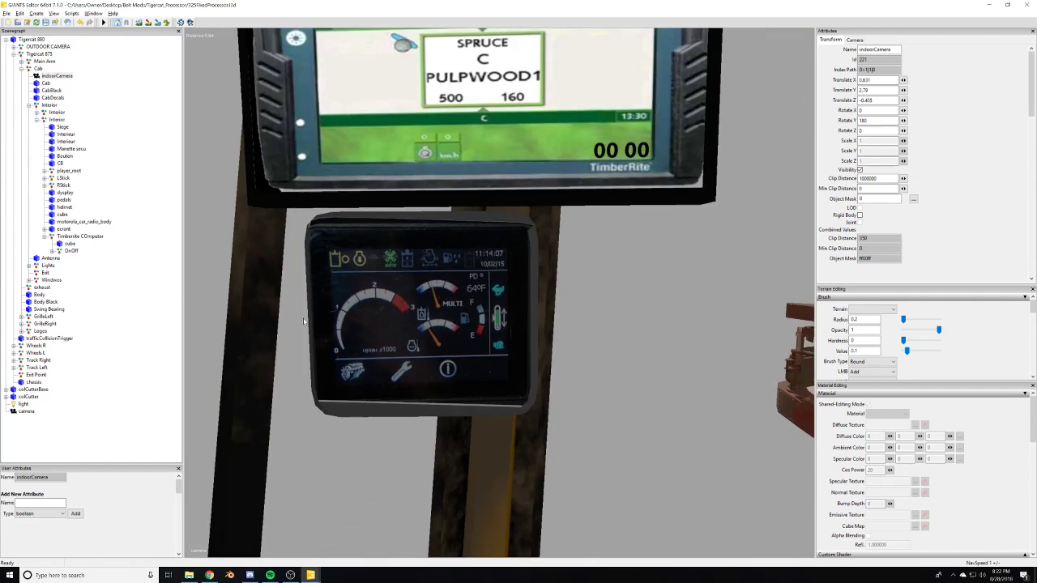
{"action": "scroll", "coordinate": [304, 321], "scroll_direction": "up", "scroll_amount": 4}
{"action": "scroll", "coordinate": [308, 321], "scroll_direction": "down", "scroll_amount": 4}
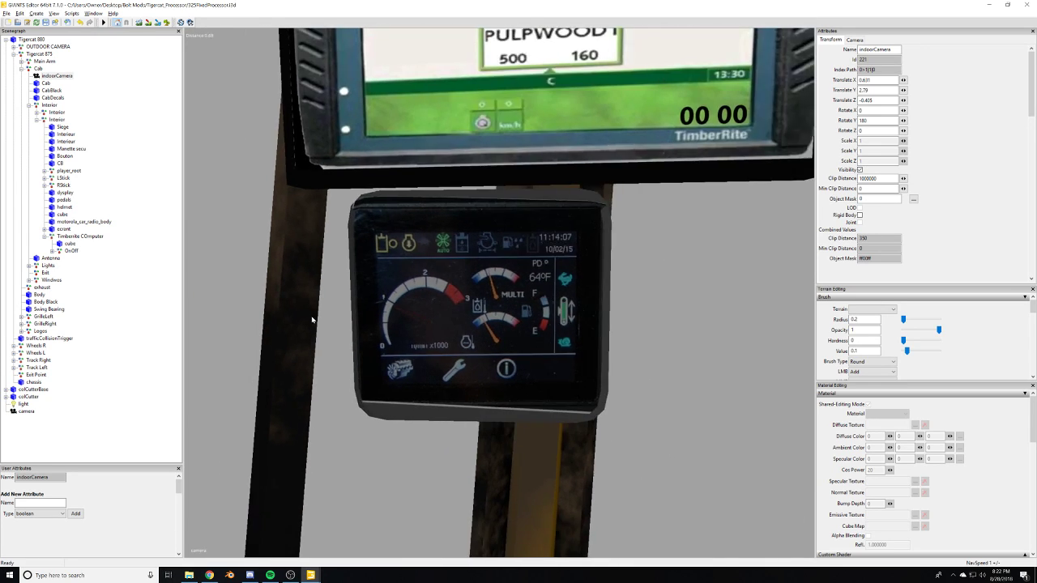
{"action": "scroll", "coordinate": [486, 334], "scroll_direction": "down", "scroll_amount": 2}
{"action": "scroll", "coordinate": [470, 340], "scroll_direction": "up", "scroll_amount": 3}
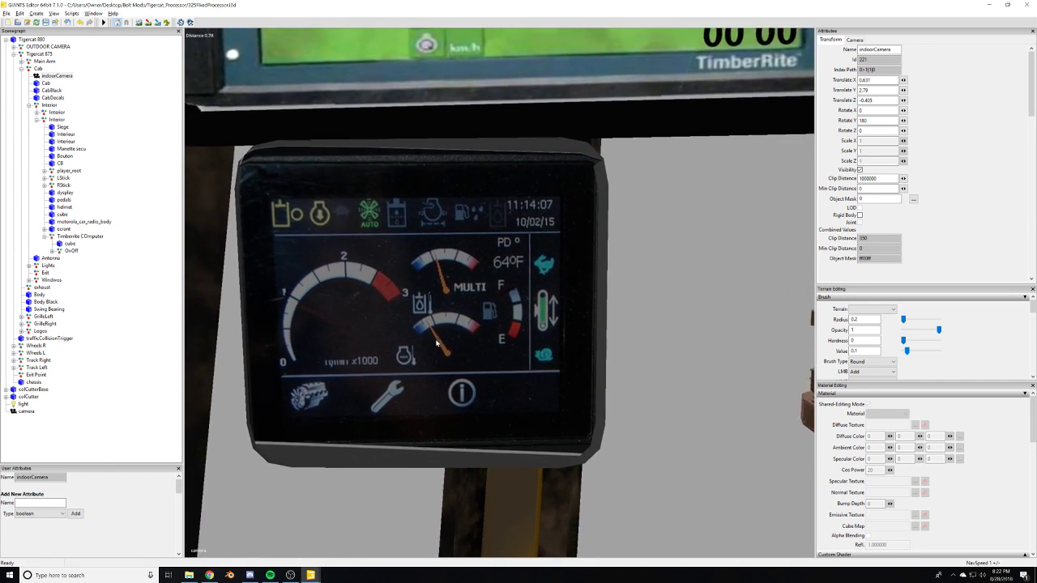
{"action": "scroll", "coordinate": [433, 344], "scroll_direction": "down", "scroll_amount": 3}
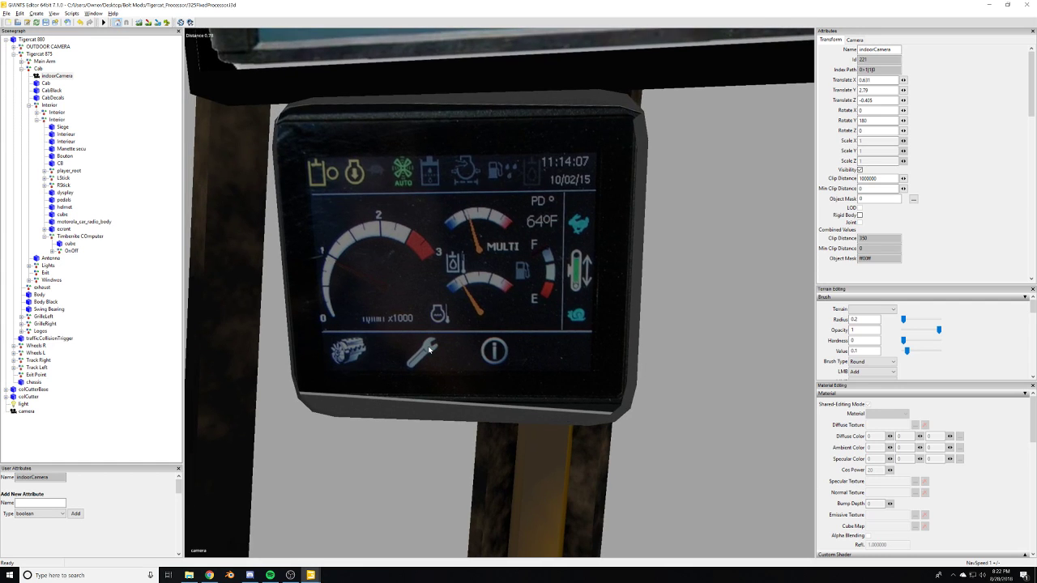
Check the cube under Timberrite COmputer, select the OnOff group and frame the TimberRite monitor in the view.
{"action": "left_click", "coordinate": [74, 236]}
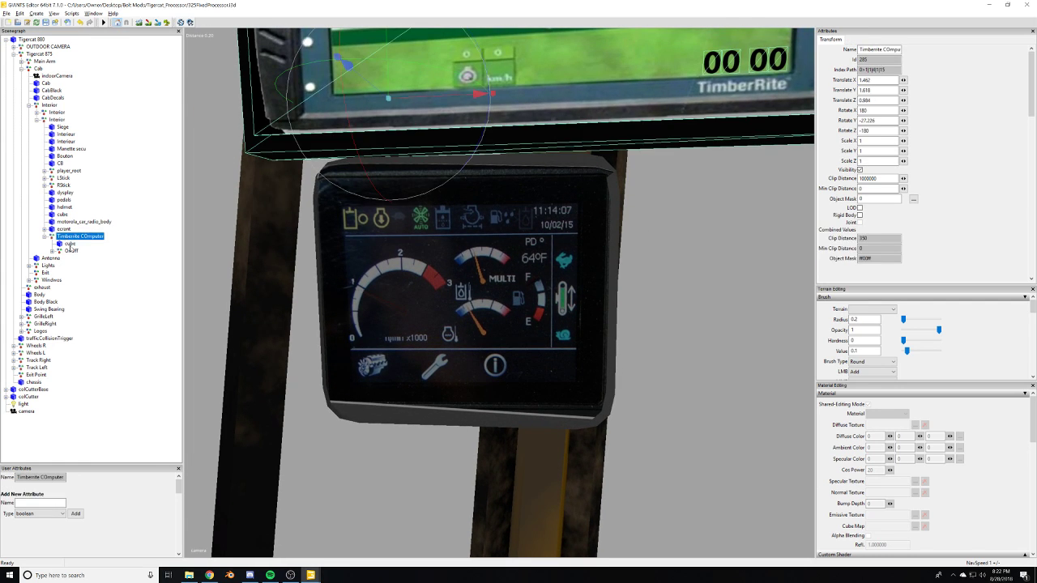
{"action": "left_click", "coordinate": [70, 243]}
{"action": "left_click", "coordinate": [71, 250]}
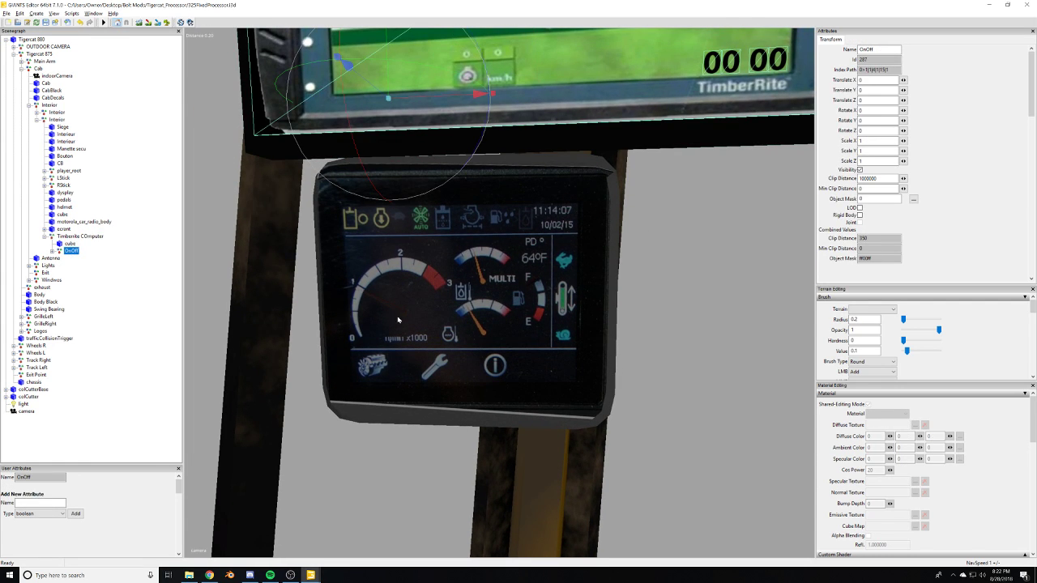
{"action": "key", "text": "f"}
{"action": "scroll", "coordinate": [497, 306], "scroll_direction": "down", "scroll_amount": 3}
{"action": "left_click_drag", "start_coordinate": [498, 305], "coordinate": [488, 323], "text": "alt"}
{"action": "scroll", "coordinate": [488, 322], "scroll_direction": "up", "scroll_amount": 3}
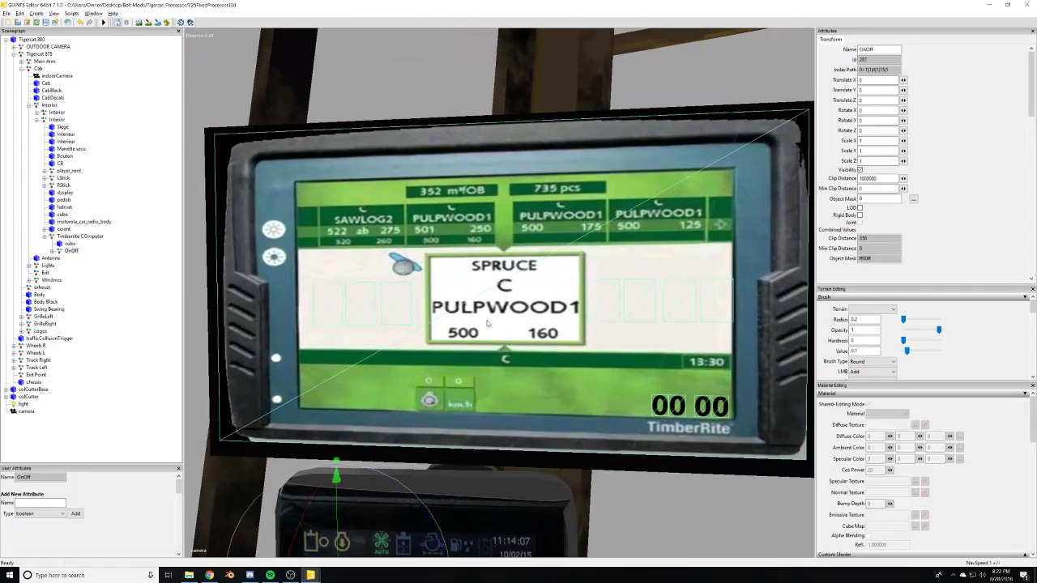
Expand the OnOff group and check its indoorHuds and wallpaper child nodes against the monitor.
{"action": "left_click", "coordinate": [51, 251]}
{"action": "left_click", "coordinate": [84, 258]}
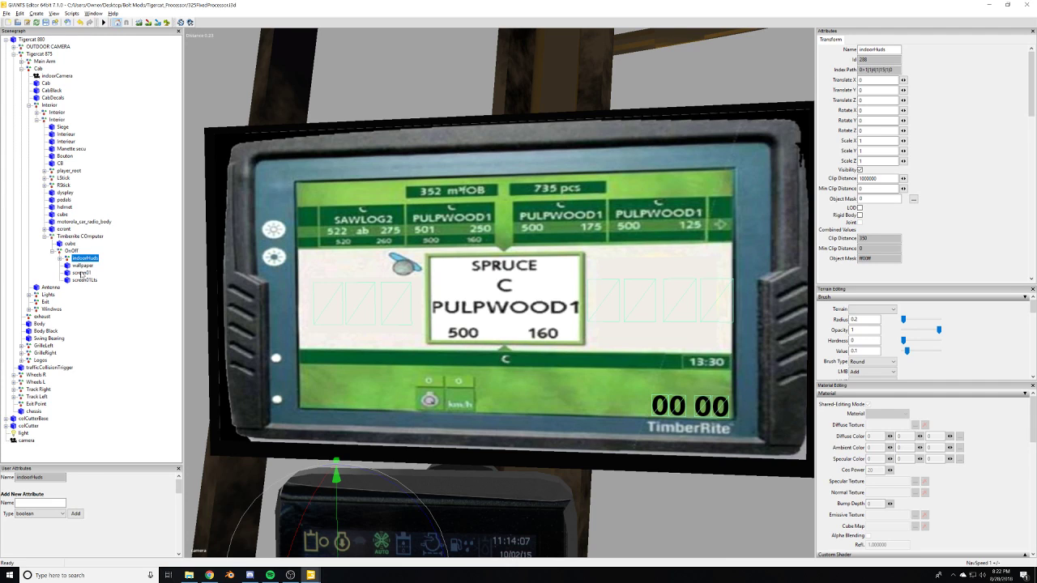
{"action": "left_click", "coordinate": [81, 266]}
{"action": "scroll", "coordinate": [465, 385], "scroll_direction": "down", "scroll_amount": 4}
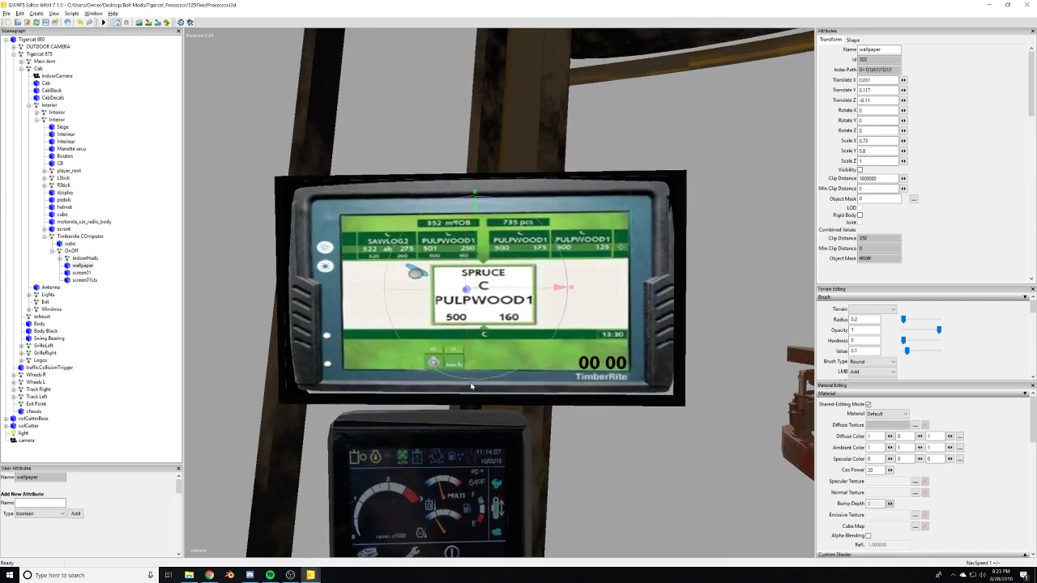
{"action": "scroll", "coordinate": [465, 385], "scroll_direction": "up", "scroll_amount": 4}
{"action": "middle_click_drag", "start_coordinate": [437, 324], "coordinate": [470, 371], "text": "alt"}
{"action": "scroll", "coordinate": [459, 385], "scroll_direction": "down", "scroll_amount": 2}
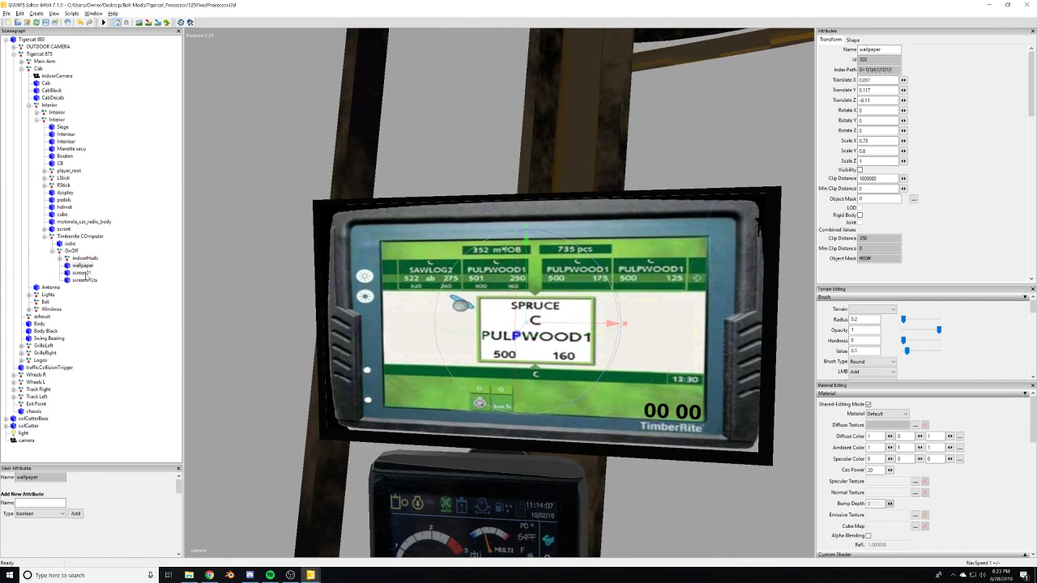
{"action": "left_click", "coordinate": [87, 289]}
Toggle the visibility of the screen01Lts node to compare the monitor with and without it, leaving it visible.
{"action": "left_click", "coordinate": [85, 280]}
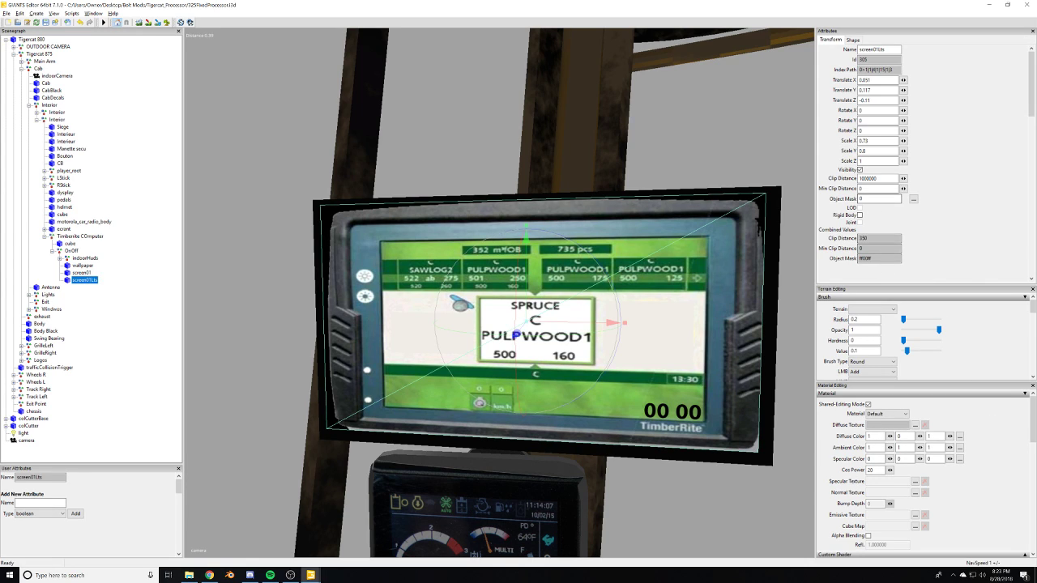
{"action": "left_click", "coordinate": [861, 170]}
{"action": "left_click", "coordinate": [860, 170]}
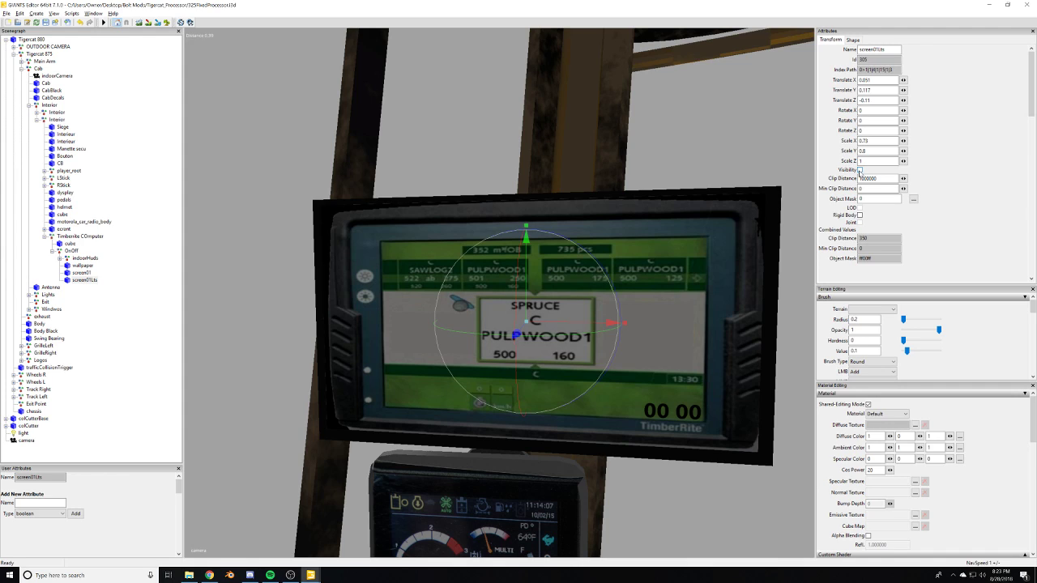
{"action": "left_click", "coordinate": [861, 170]}
{"action": "left_click", "coordinate": [860, 170]}
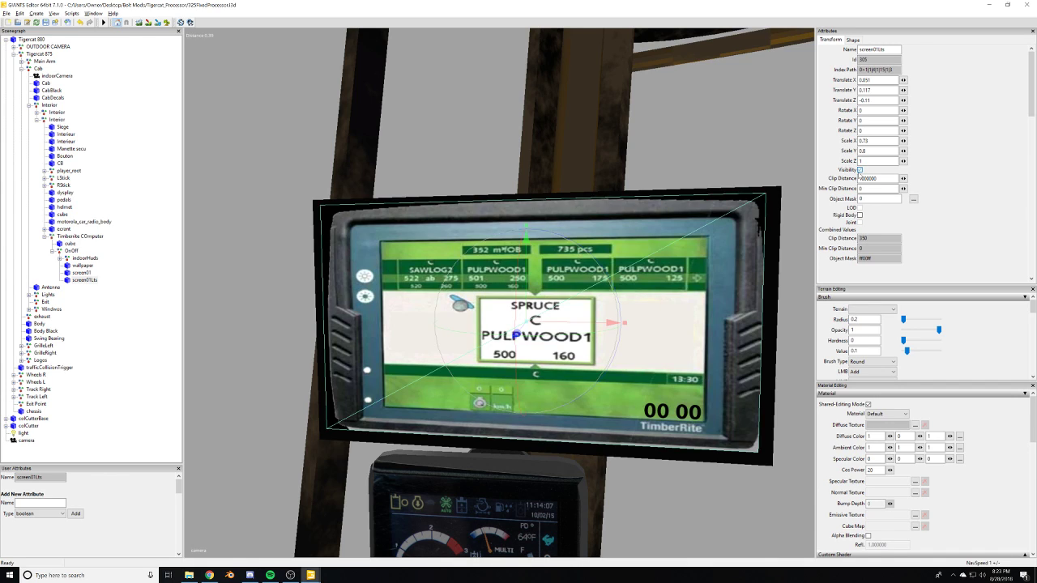
Rename the screen01Lts node to screenLight.
{"action": "left_click", "coordinate": [94, 282]}
{"action": "left_click_drag", "start_coordinate": [887, 50], "coordinate": [873, 51]}
{"action": "type", "text": "L"}
{"action": "key", "text": "Return"}
Hide the screenLight node, select screen01 and examine the TimberRite monitor without its screen light.
{"action": "left_click", "coordinate": [85, 272]}
{"action": "left_click", "coordinate": [82, 281]}
{"action": "left_click", "coordinate": [85, 273]}
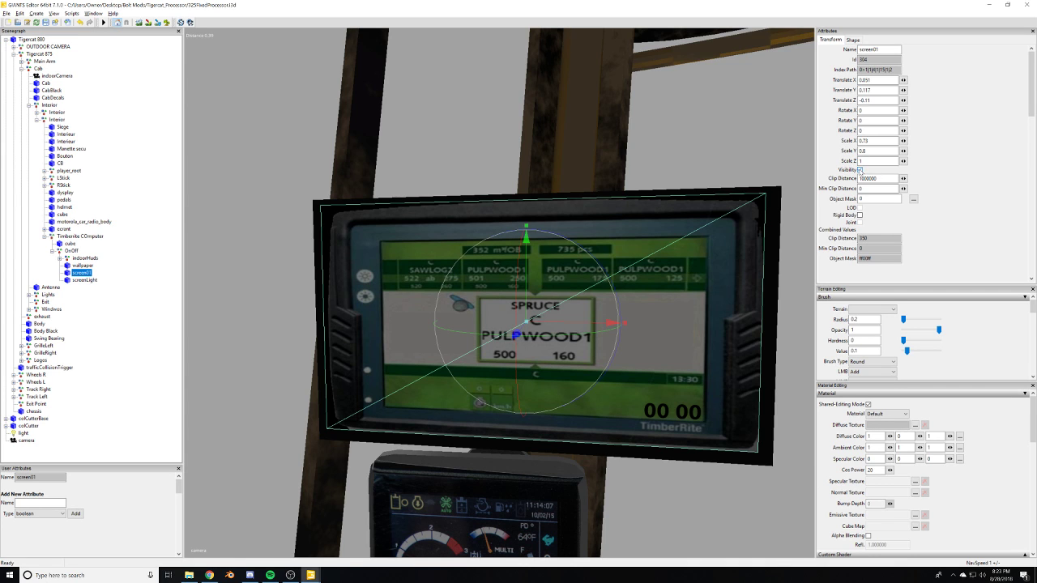
{"action": "left_click_drag", "start_coordinate": [351, 324], "coordinate": [447, 368], "text": "alt"}
{"action": "scroll", "coordinate": [416, 359], "scroll_direction": "down", "scroll_amount": 5}
{"action": "scroll", "coordinate": [454, 359], "scroll_direction": "up", "scroll_amount": 2}
{"action": "scroll", "coordinate": [450, 363], "scroll_direction": "up", "scroll_amount": 2}
{"action": "scroll", "coordinate": [458, 358], "scroll_direction": "up", "scroll_amount": 2}
{"action": "scroll", "coordinate": [458, 359], "scroll_direction": "up", "scroll_amount": 3}
{"action": "scroll", "coordinate": [447, 368], "scroll_direction": "down", "scroll_amount": 2}
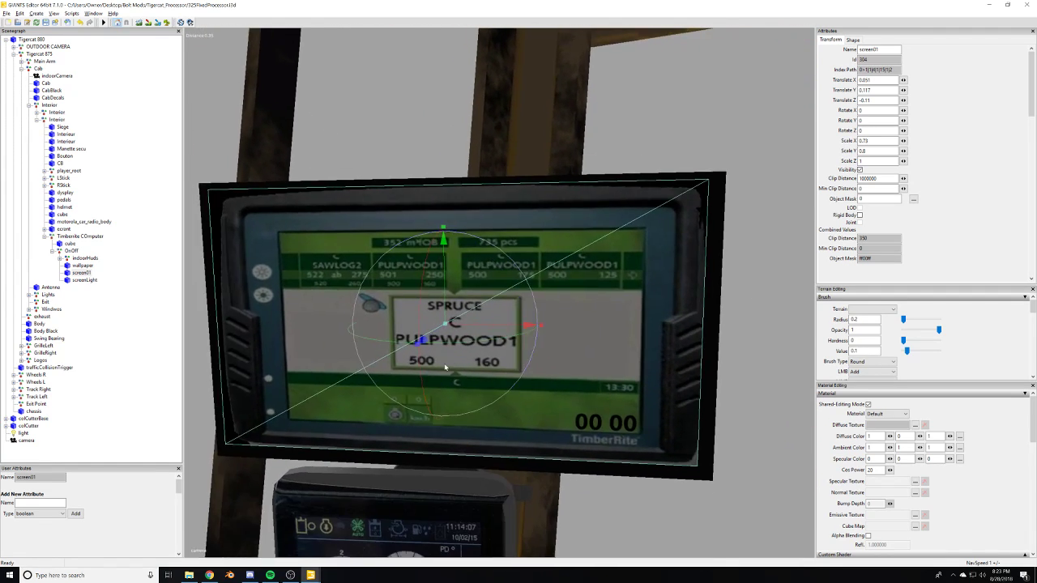
Hide the screen01 node and make the wallpaper node visible.
{"action": "left_click", "coordinate": [860, 170]}
{"action": "left_click", "coordinate": [83, 265]}
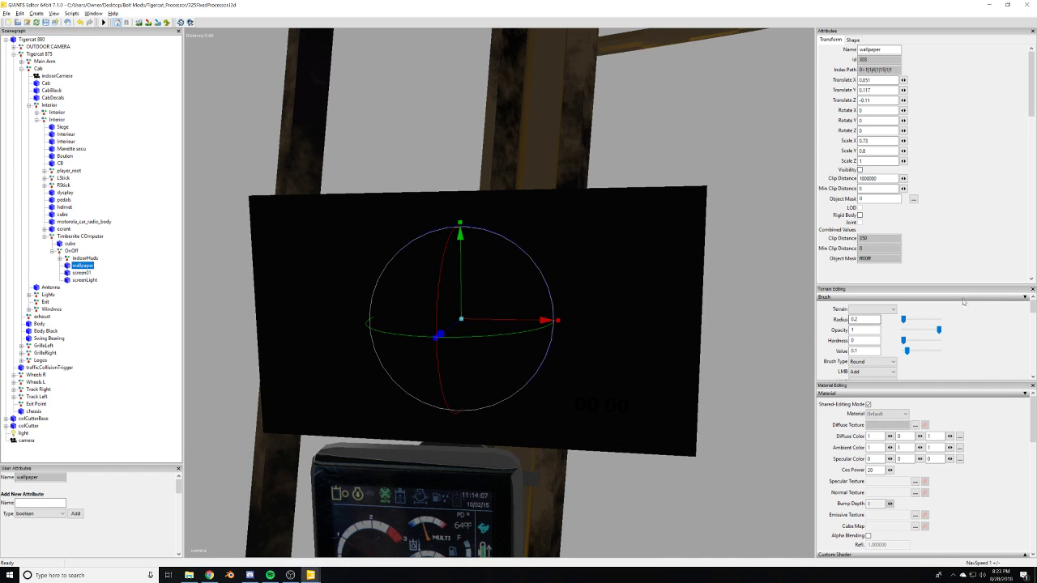
{"action": "left_click", "coordinate": [861, 170]}
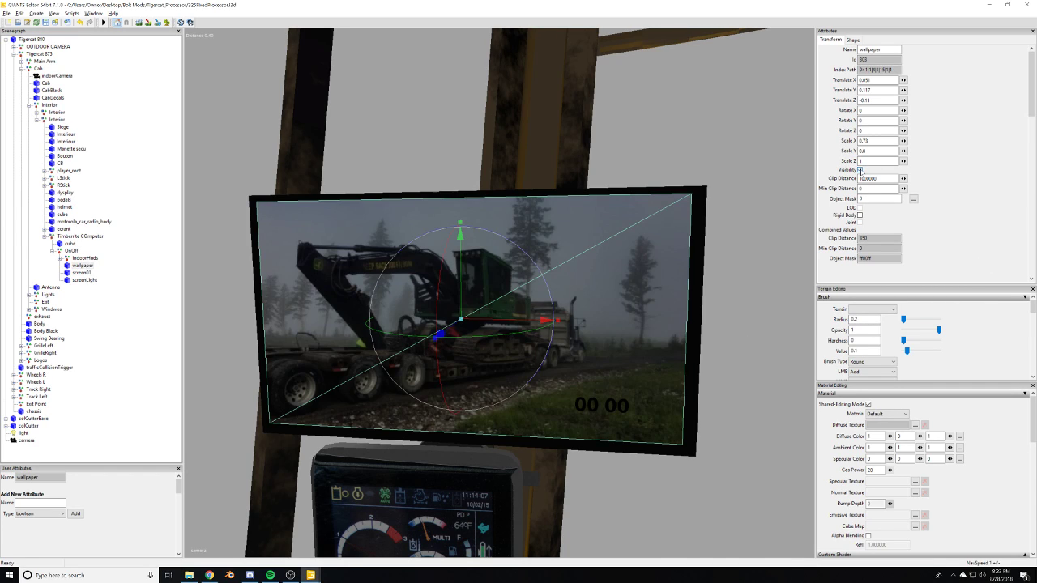
Examine the wallpaper picture on the cab monitor from several distances.
{"action": "scroll", "coordinate": [635, 271], "scroll_direction": "down", "scroll_amount": 3}
{"action": "left_click", "coordinate": [635, 271]}
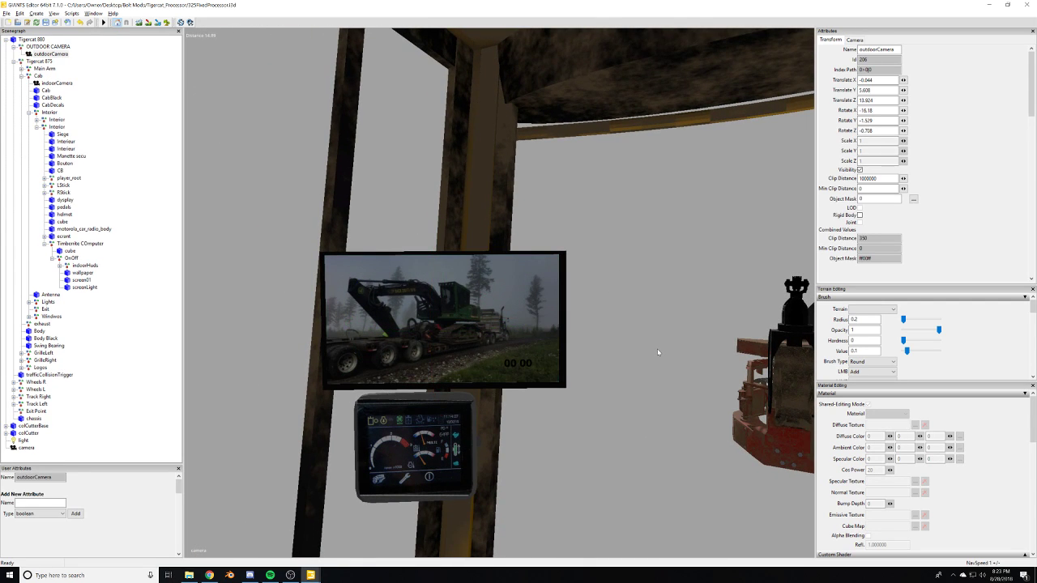
{"action": "scroll", "coordinate": [640, 292], "scroll_direction": "down", "scroll_amount": 2}
{"action": "left_click_drag", "start_coordinate": [636, 280], "coordinate": [650, 355], "text": "alt"}
{"action": "scroll", "coordinate": [650, 355], "scroll_direction": "up", "scroll_amount": 3}
{"action": "scroll", "coordinate": [653, 351], "scroll_direction": "down", "scroll_amount": 5}
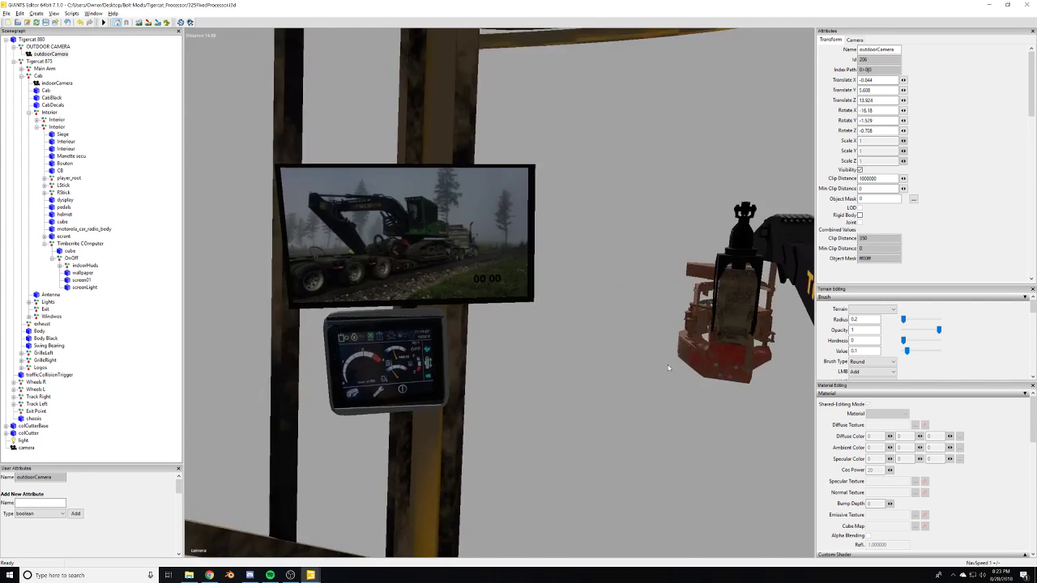
{"action": "scroll", "coordinate": [661, 357], "scroll_direction": "up", "scroll_amount": 5}
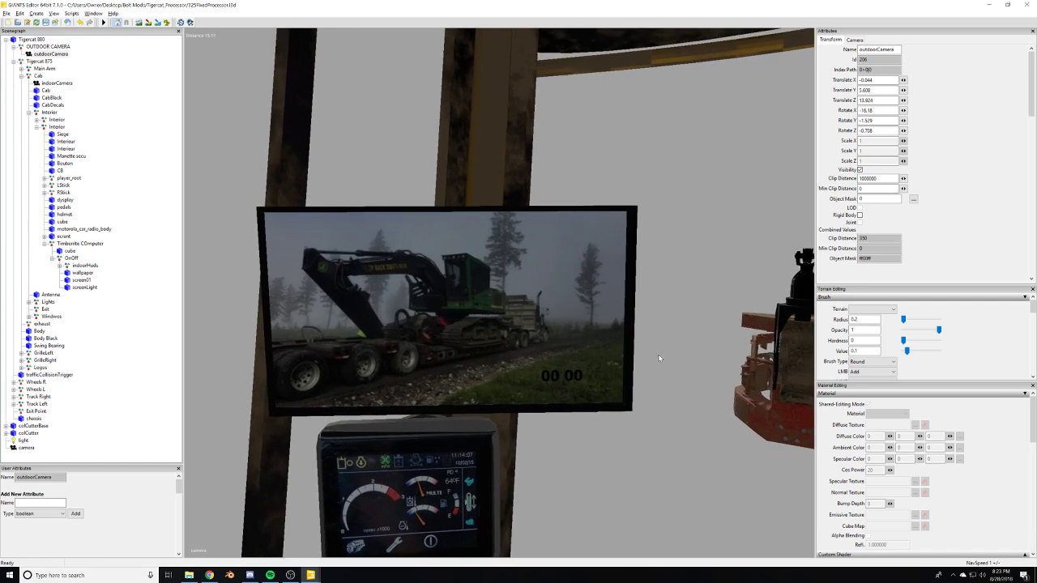
{"action": "scroll", "coordinate": [665, 356], "scroll_direction": "down", "scroll_amount": 4}
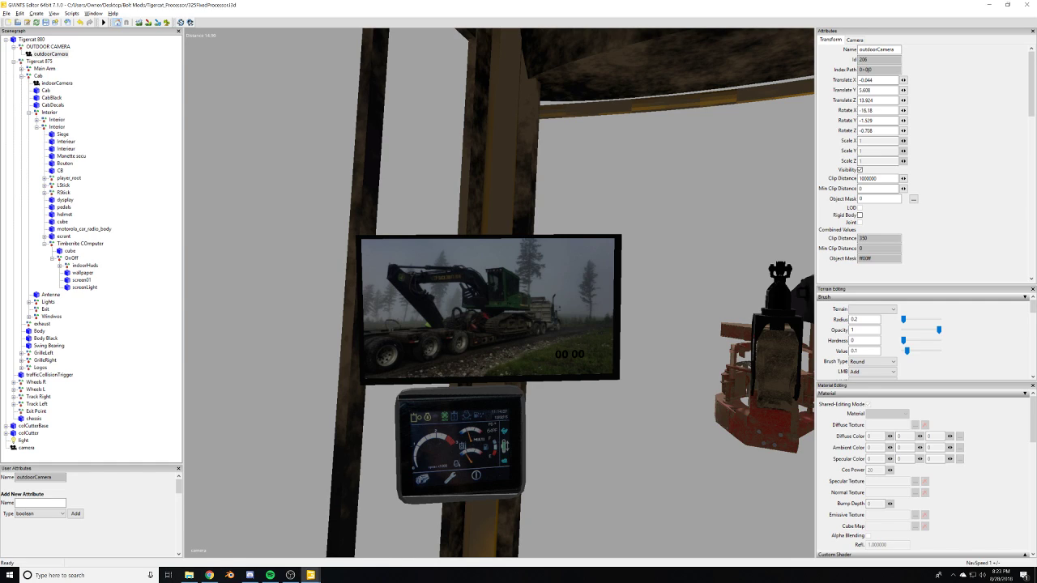
{"action": "left_click", "coordinate": [209, 575]}
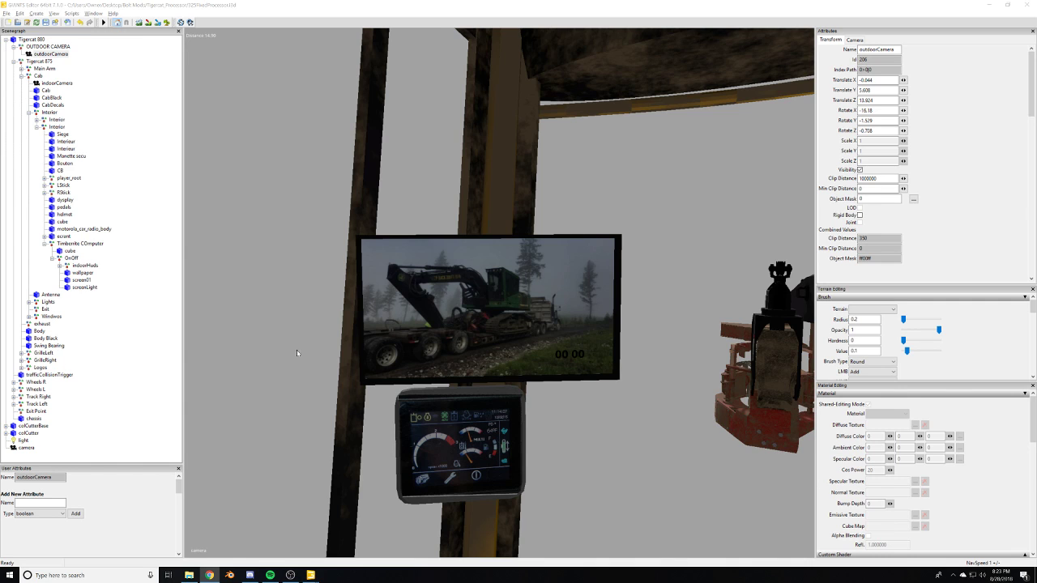
{"action": "left_click_drag", "start_coordinate": [296, 352], "coordinate": [340, 360], "text": "alt"}
{"action": "scroll", "coordinate": [341, 349], "scroll_direction": "up", "scroll_amount": 3}
{"action": "scroll", "coordinate": [340, 356], "scroll_direction": "down", "scroll_amount": 3}
{"action": "scroll", "coordinate": [365, 365], "scroll_direction": "up", "scroll_amount": 2}
{"action": "scroll", "coordinate": [365, 366], "scroll_direction": "down", "scroll_amount": 3}
{"action": "scroll", "coordinate": [378, 366], "scroll_direction": "down", "scroll_amount": 2}
{"action": "scroll", "coordinate": [354, 362], "scroll_direction": "up", "scroll_amount": 2}
{"action": "scroll", "coordinate": [340, 361], "scroll_direction": "down", "scroll_amount": 2}
Make the screen01 node visible again and select the wallpaper node.
{"action": "left_click", "coordinate": [89, 281]}
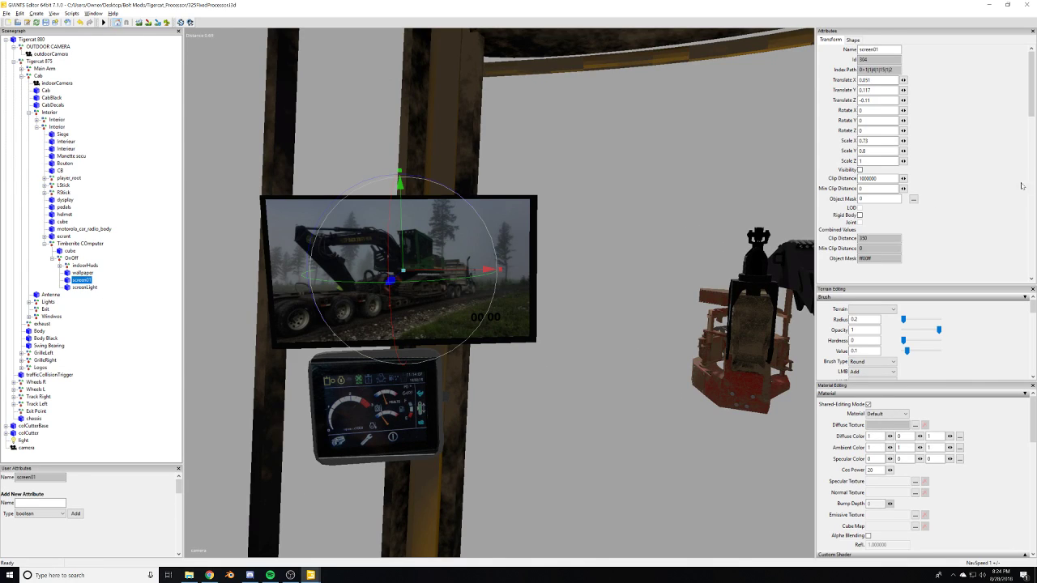
{"action": "left_click", "coordinate": [860, 170]}
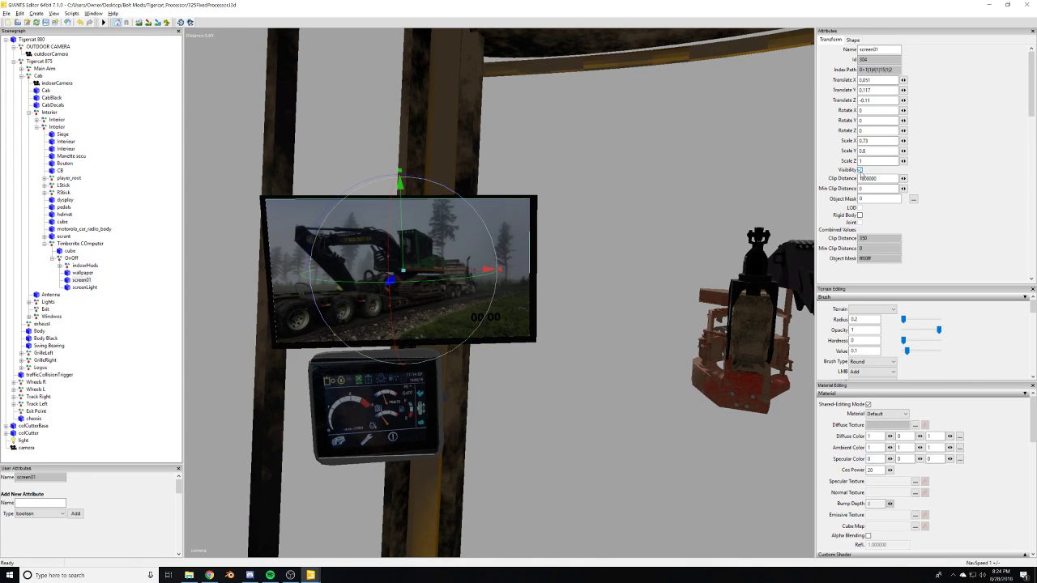
{"action": "left_click", "coordinate": [81, 275]}
Examine how the monitor looks with the wallpaper and screen01 nodes both visible.
{"action": "left_click_drag", "start_coordinate": [489, 322], "coordinate": [456, 301], "text": "alt"}
{"action": "scroll", "coordinate": [472, 315], "scroll_direction": "up", "scroll_amount": 5}
{"action": "scroll", "coordinate": [495, 329], "scroll_direction": "down", "scroll_amount": 2}
{"action": "scroll", "coordinate": [456, 301], "scroll_direction": "down", "scroll_amount": 5}
{"action": "scroll", "coordinate": [454, 303], "scroll_direction": "up", "scroll_amount": 5}
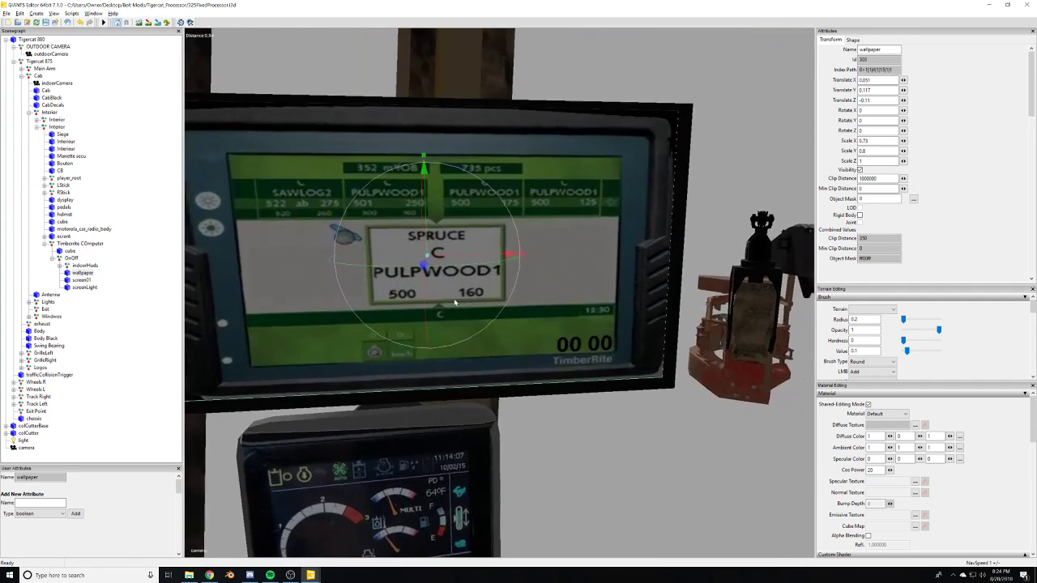
{"action": "scroll", "coordinate": [450, 295], "scroll_direction": "up", "scroll_amount": 1}
{"action": "scroll", "coordinate": [445, 289], "scroll_direction": "down", "scroll_amount": 3}
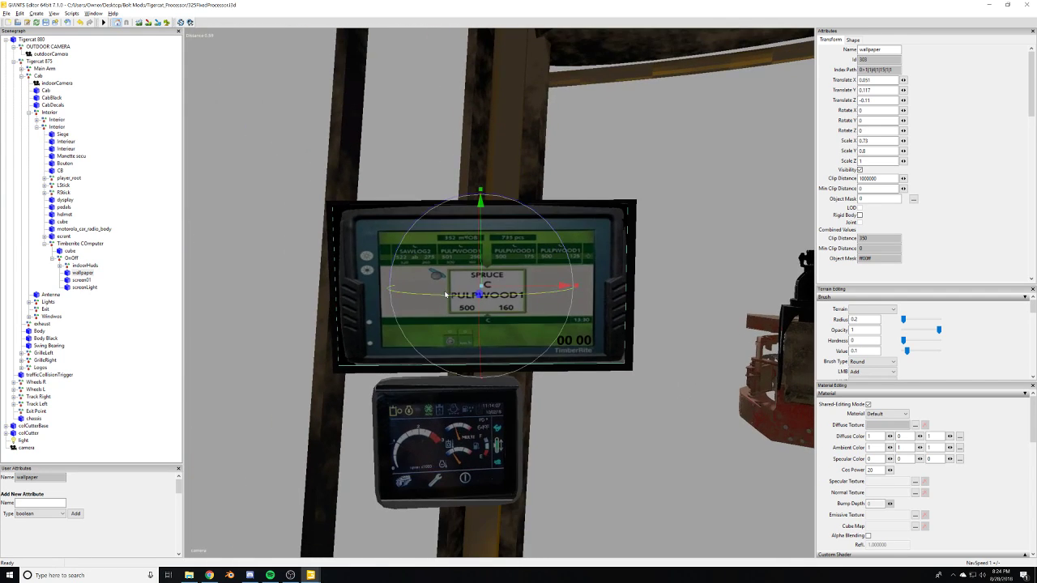
Select the screen01 node and examine the processor screen on the cab monitor from several distances.
{"action": "left_click", "coordinate": [81, 282]}
{"action": "scroll", "coordinate": [473, 370], "scroll_direction": "down", "scroll_amount": 1}
{"action": "left_click_drag", "start_coordinate": [473, 370], "coordinate": [491, 372], "text": "alt"}
{"action": "scroll", "coordinate": [486, 371], "scroll_direction": "up", "scroll_amount": 3}
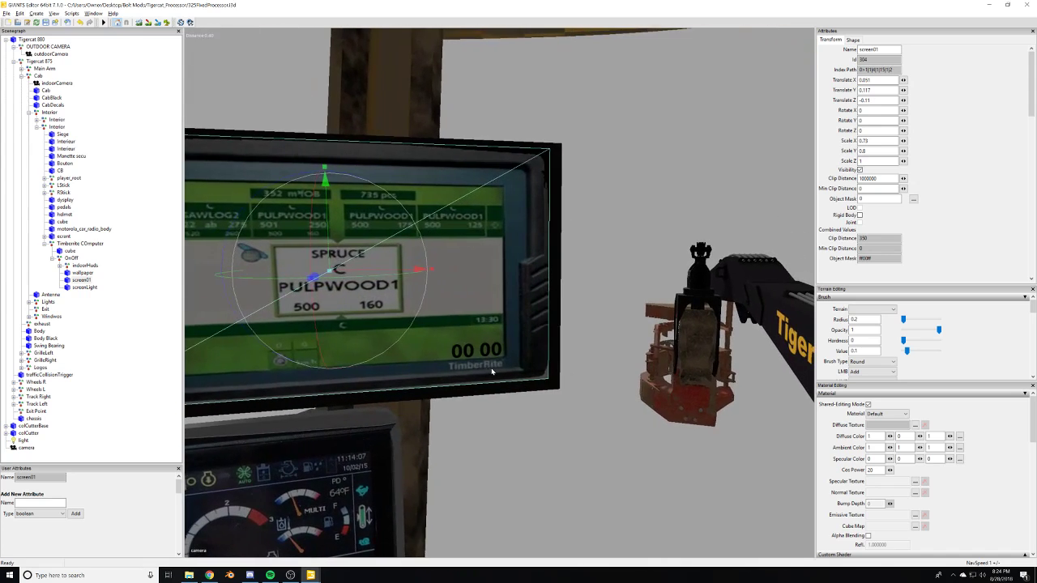
{"action": "scroll", "coordinate": [491, 370], "scroll_direction": "down", "scroll_amount": 5}
{"action": "scroll", "coordinate": [486, 360], "scroll_direction": "up", "scroll_amount": 4}
{"action": "scroll", "coordinate": [487, 365], "scroll_direction": "down", "scroll_amount": 1}
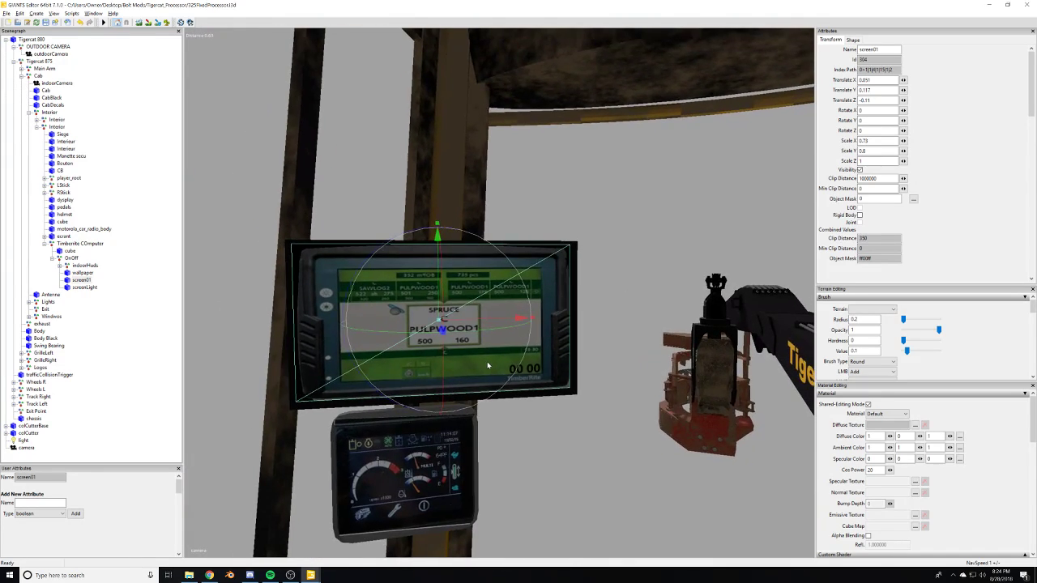
{"action": "scroll", "coordinate": [488, 366], "scroll_direction": "up", "scroll_amount": 2}
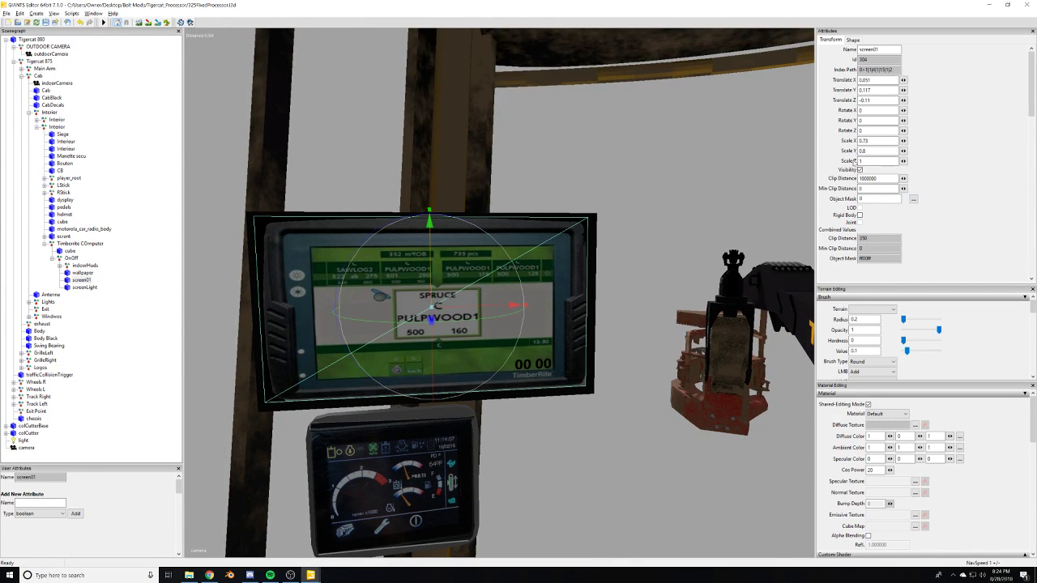
Switch the screen01 node's visibility off and on to compare the wallpaper with the processor screen.
{"action": "left_click", "coordinate": [860, 169]}
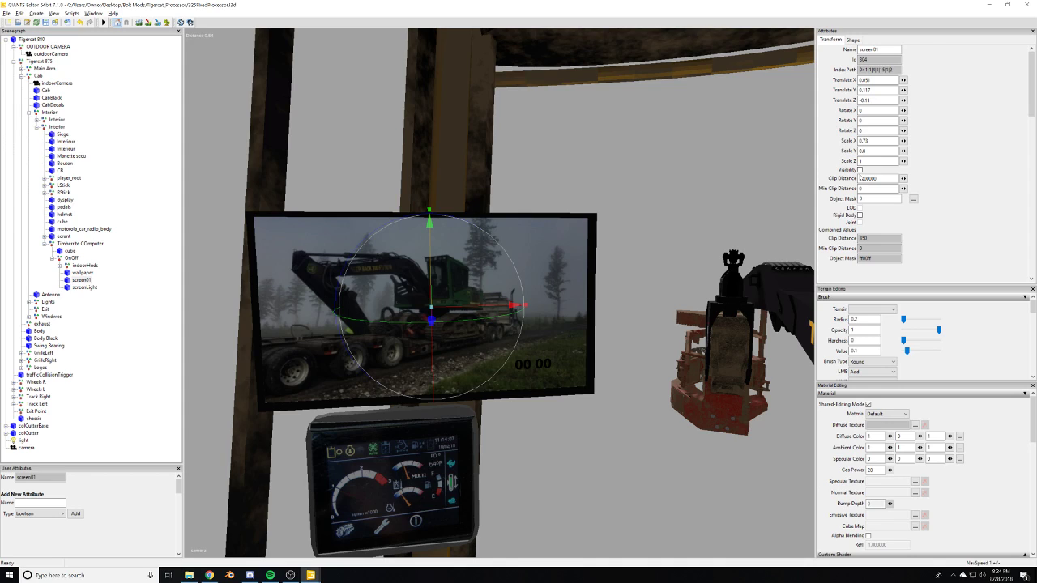
{"action": "double_click", "coordinate": [860, 178]}
{"action": "left_click", "coordinate": [860, 170]}
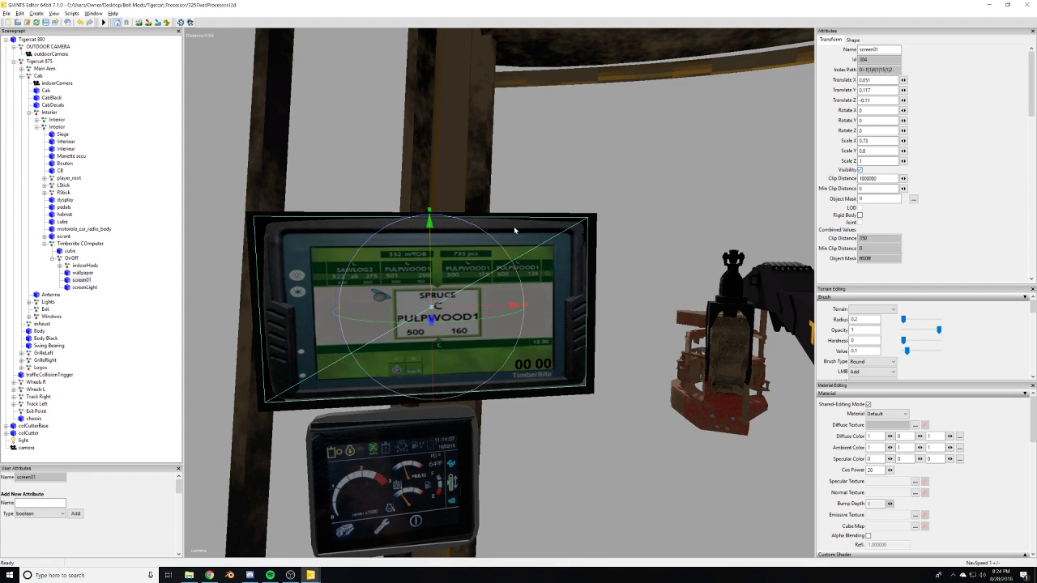
Make the screenLight node visible, examine the lit monitor from several distances, and hide the node again.
{"action": "left_click", "coordinate": [84, 289]}
{"action": "left_click", "coordinate": [860, 171]}
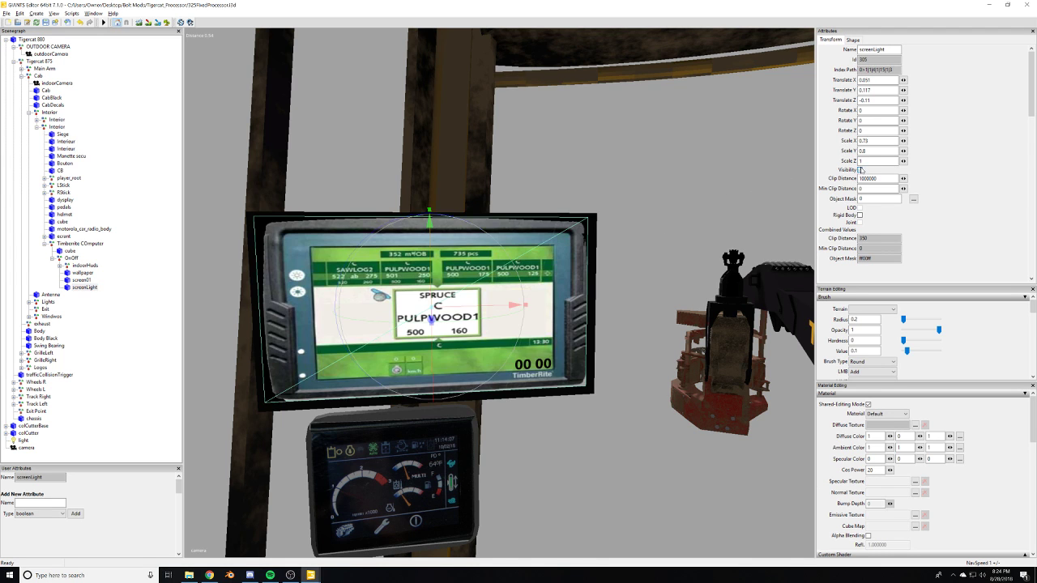
{"action": "left_click", "coordinate": [860, 170]}
{"action": "mouse_move", "coordinate": [618, 441]}
{"action": "left_mouse_down", "text": "alt"}
{"action": "mouse_move", "coordinate": [586, 436]}
{"action": "mouse_move", "coordinate": [606, 440]}
{"action": "left_mouse_up", "text": "alt"}
{"action": "scroll", "coordinate": [587, 436], "scroll_direction": "down", "scroll_amount": 5}
{"action": "scroll", "coordinate": [586, 436], "scroll_direction": "up", "scroll_amount": 3}
{"action": "scroll", "coordinate": [606, 440], "scroll_direction": "up", "scroll_amount": 5}
{"action": "scroll", "coordinate": [606, 440], "scroll_direction": "down", "scroll_amount": 4}
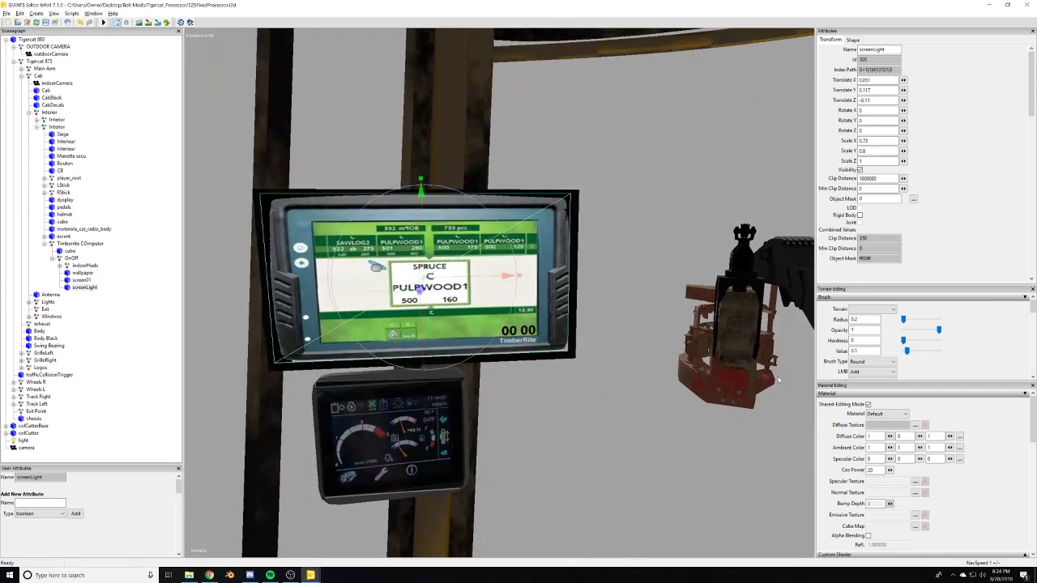
{"action": "left_click", "coordinate": [861, 170]}
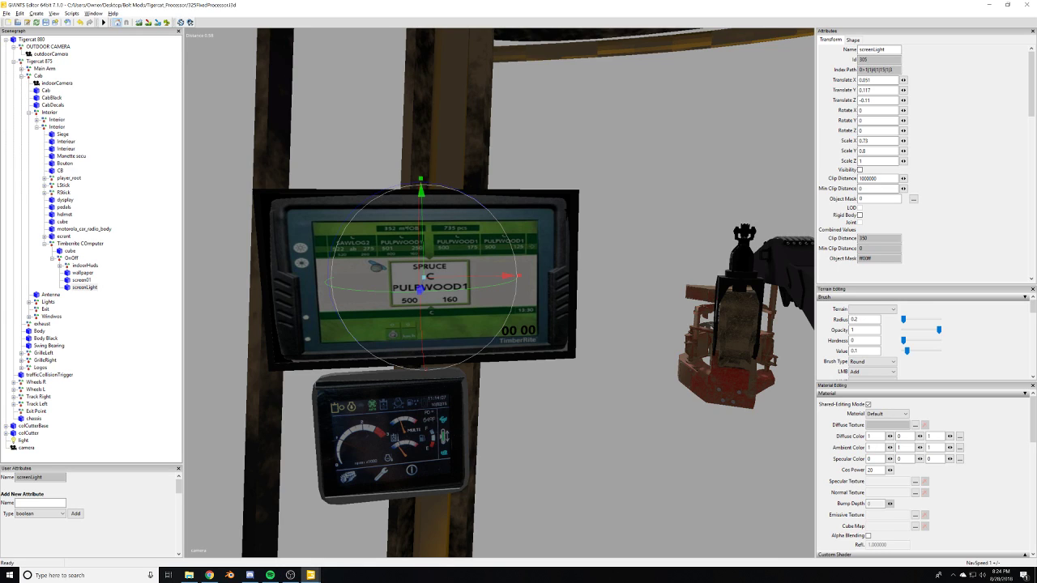
Open the Tigercat_Processor folder from Bolt Mods in File Explorer and decline the Notepad++ update.
{"action": "key", "text": "alt+Tab"}
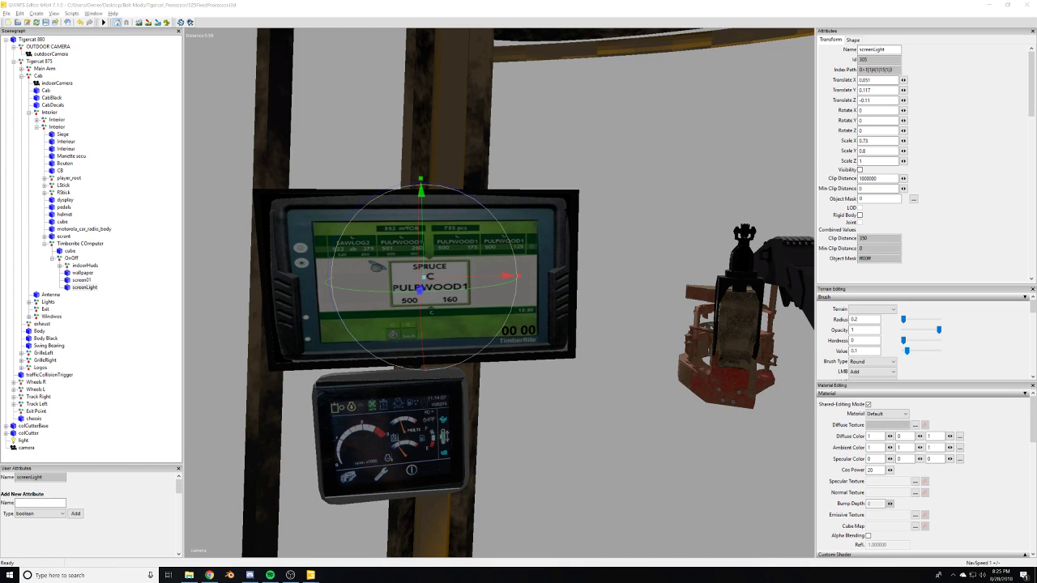
{"action": "left_click", "coordinate": [189, 575]}
{"action": "left_click", "coordinate": [514, 284]}
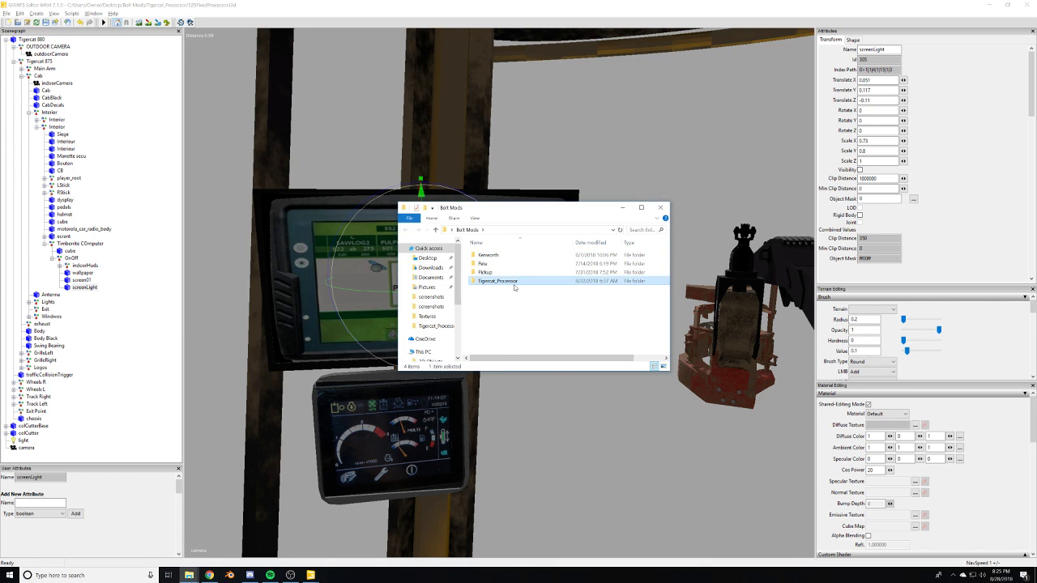
{"action": "double_click", "coordinate": [514, 284]}
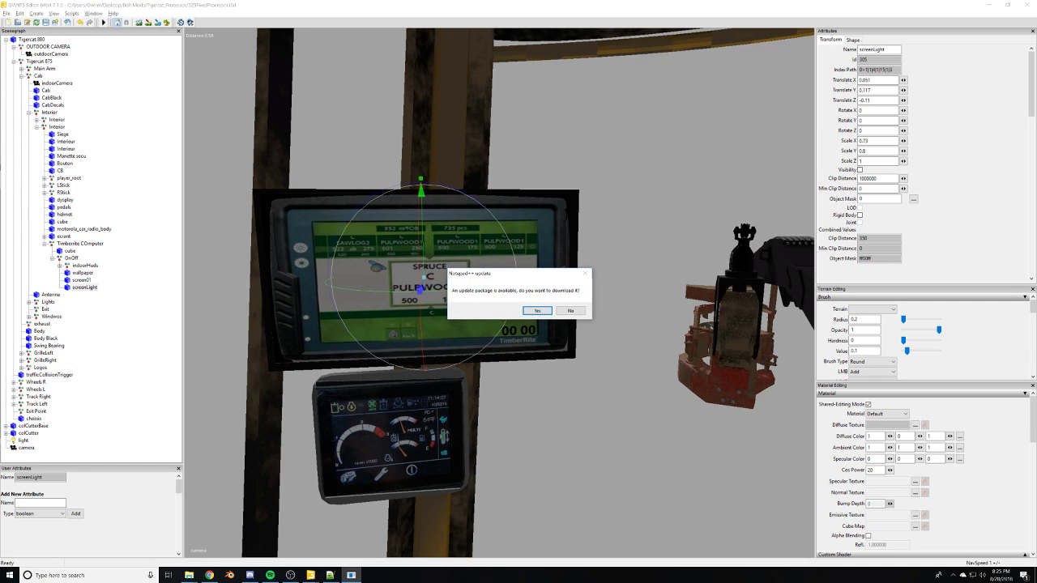
{"action": "left_click", "coordinate": [571, 311]}
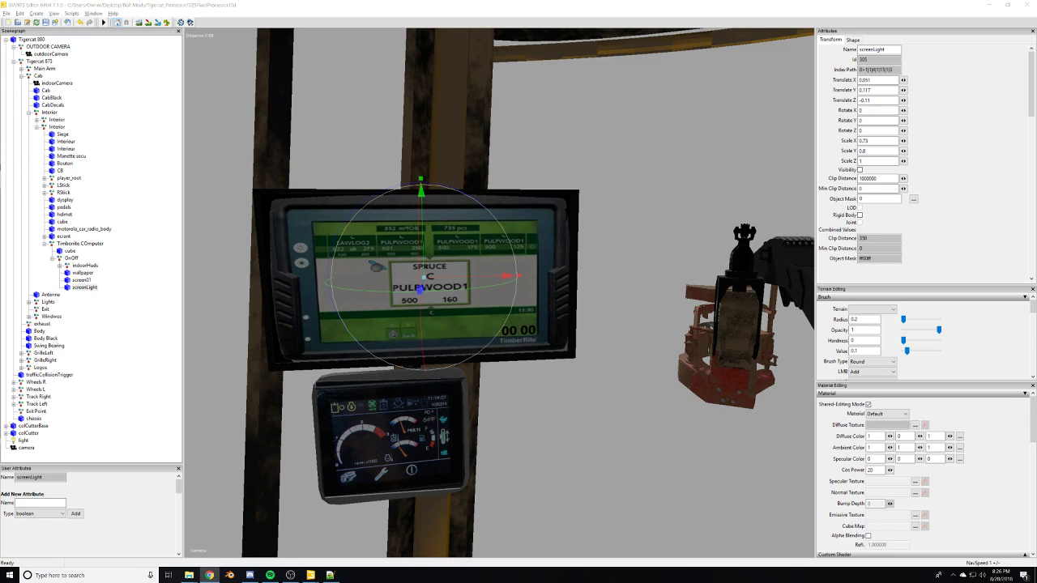
Make the screenLight node of the TimberRite computer visible.
{"action": "left_click_drag", "start_coordinate": [247, 284], "coordinate": [295, 314], "text": "alt"}
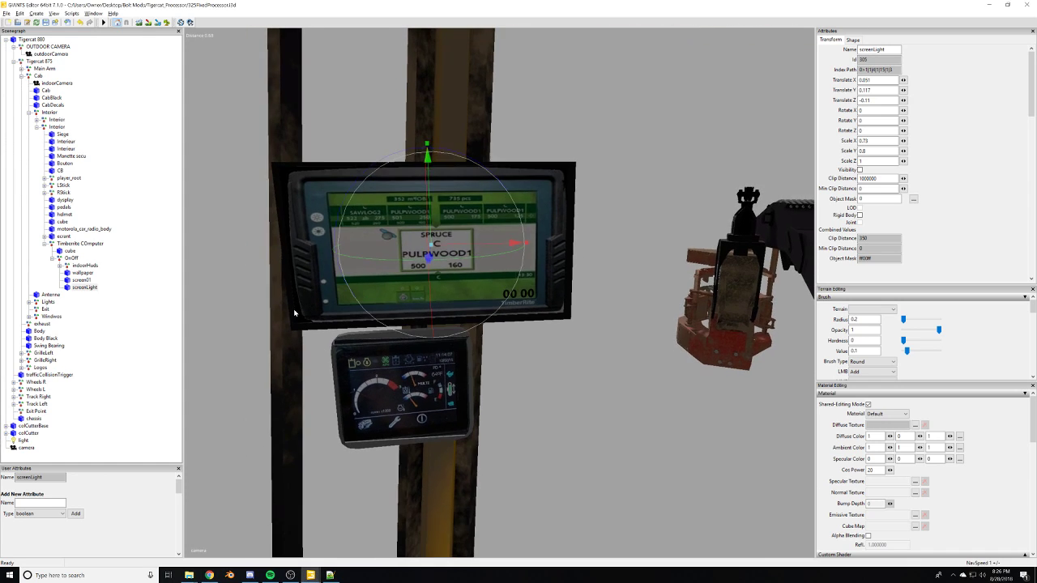
{"action": "left_click", "coordinate": [84, 287]}
{"action": "left_click", "coordinate": [860, 171]}
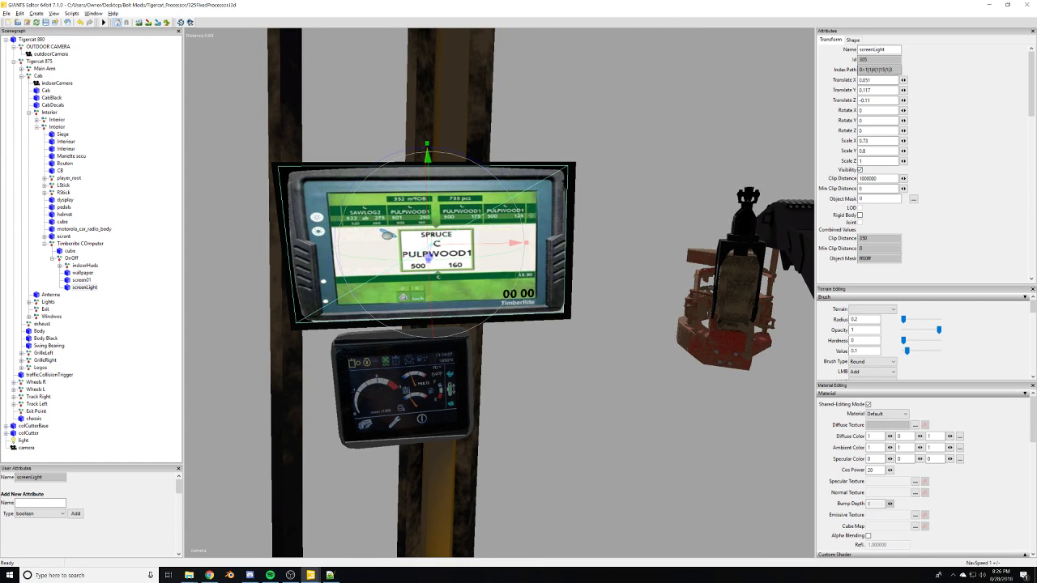
{"action": "left_click_drag", "start_coordinate": [897, 71], "coordinate": [831, 80]}
{"action": "key", "text": "alt+Tab"}
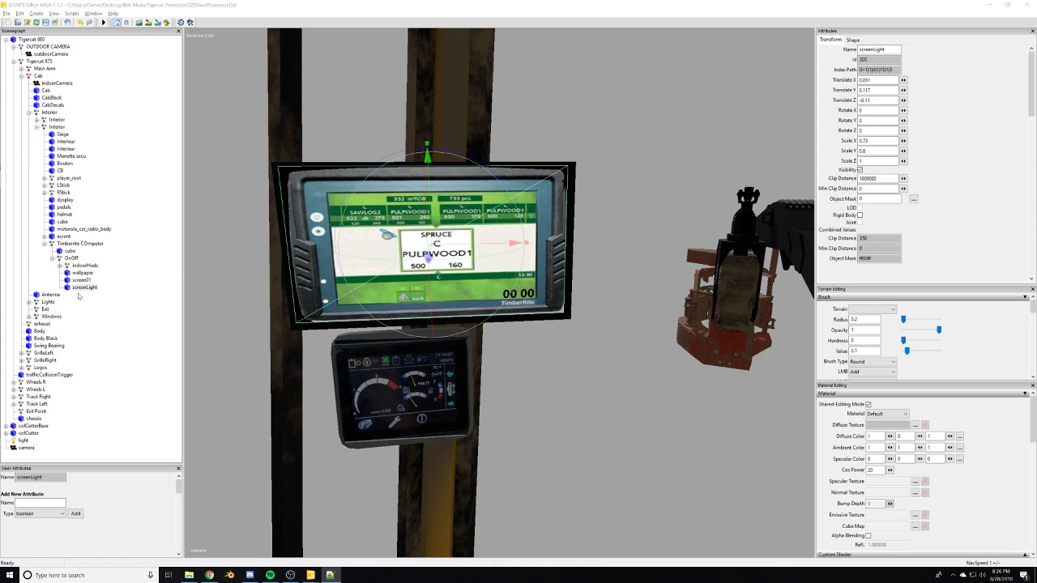
Reselect the screenLight node and hide it.
{"action": "left_click", "coordinate": [84, 280]}
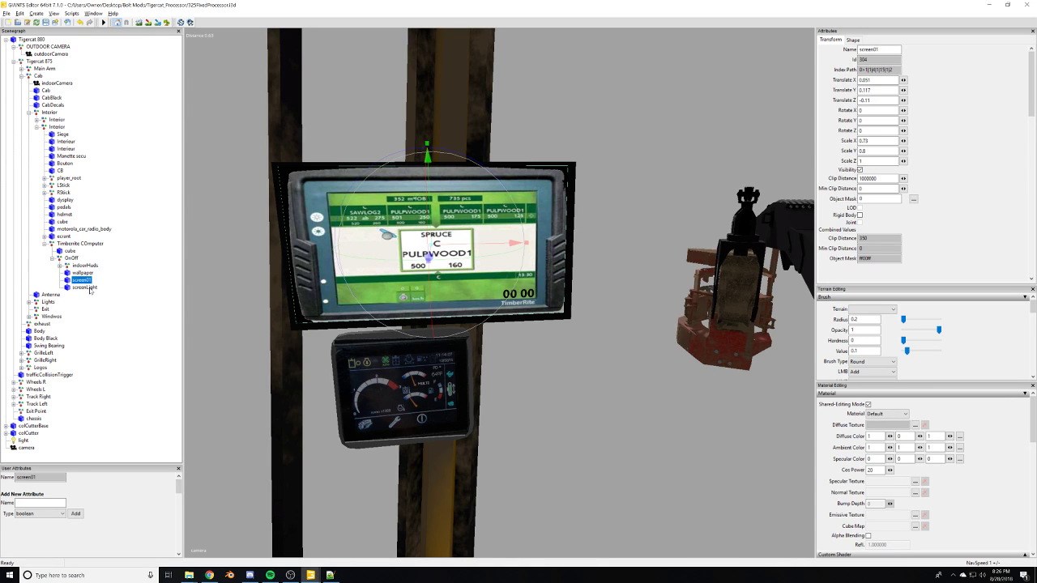
{"action": "left_click", "coordinate": [85, 288]}
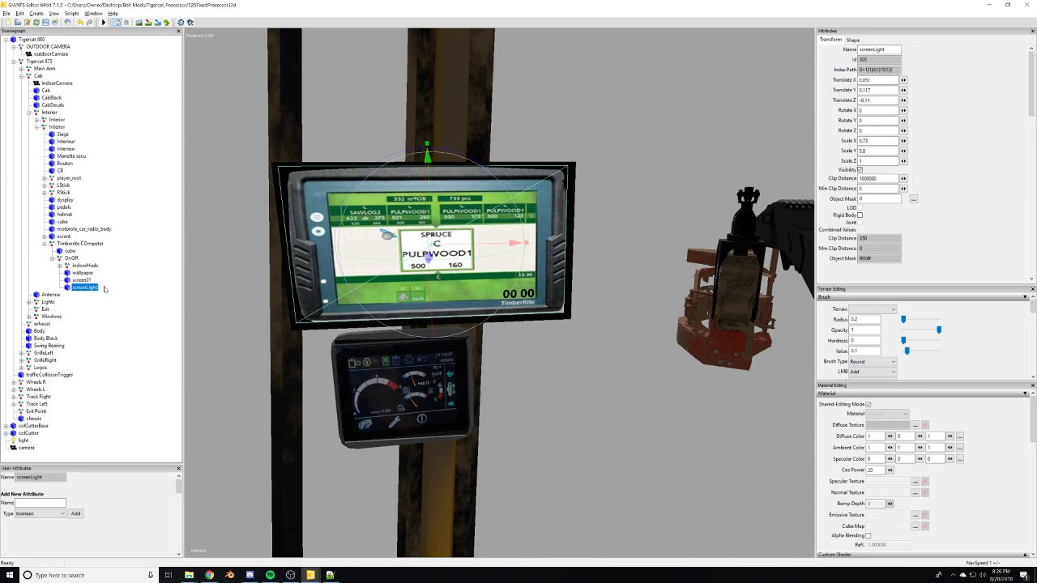
{"action": "left_click", "coordinate": [860, 170]}
{"action": "left_click", "coordinate": [861, 170]}
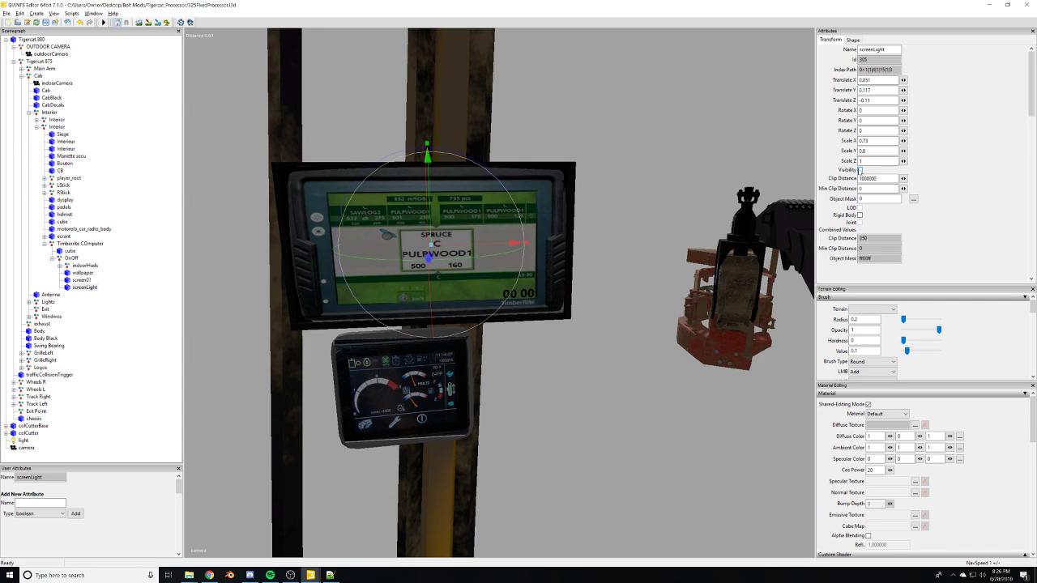
Hide the screen01 node of the TimberRite computer while leaving the wallpaper node visible.
{"action": "left_click", "coordinate": [82, 279]}
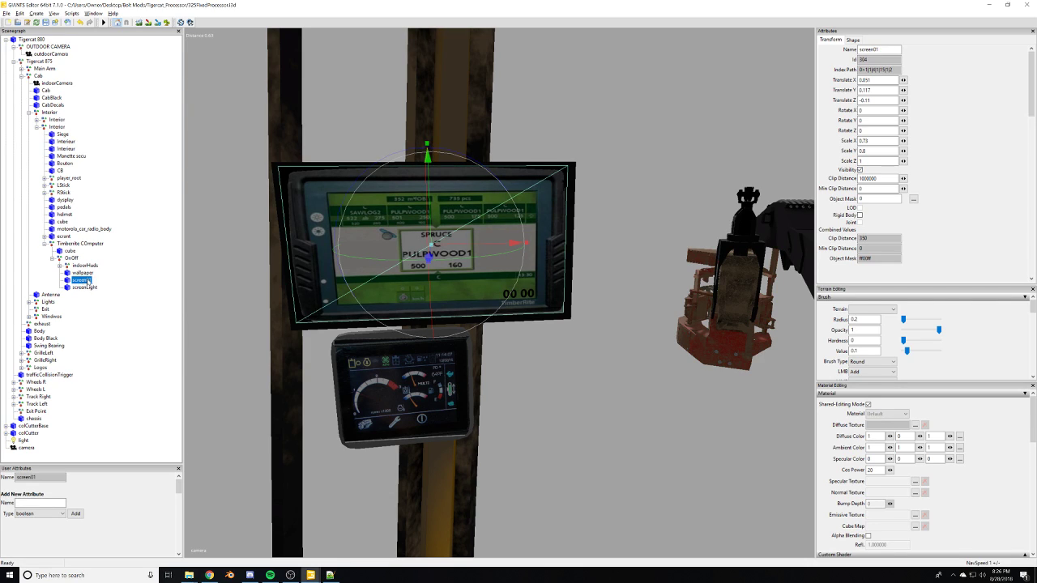
{"action": "left_click", "coordinate": [82, 272]}
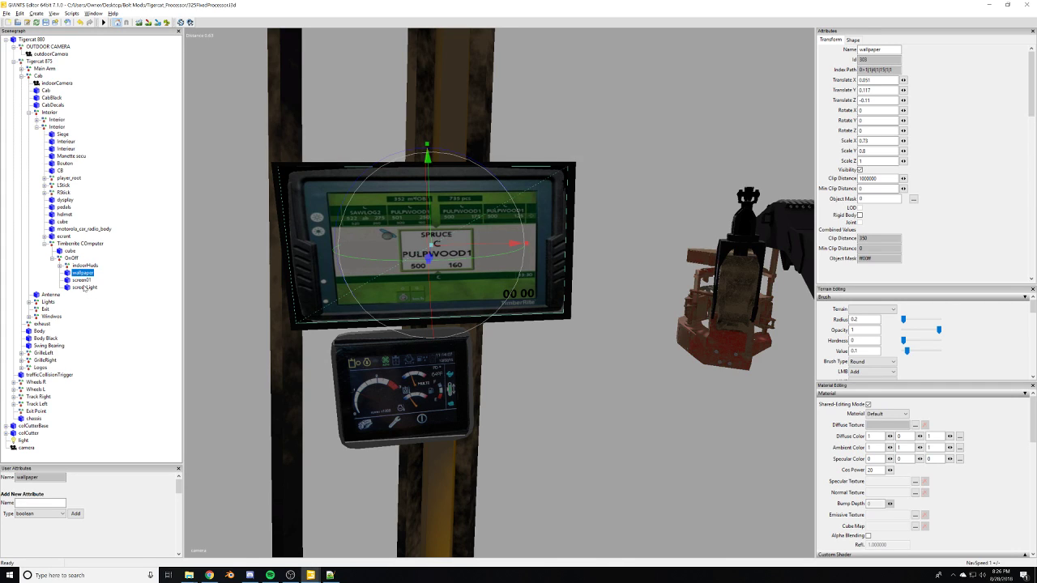
{"action": "left_click", "coordinate": [82, 279]}
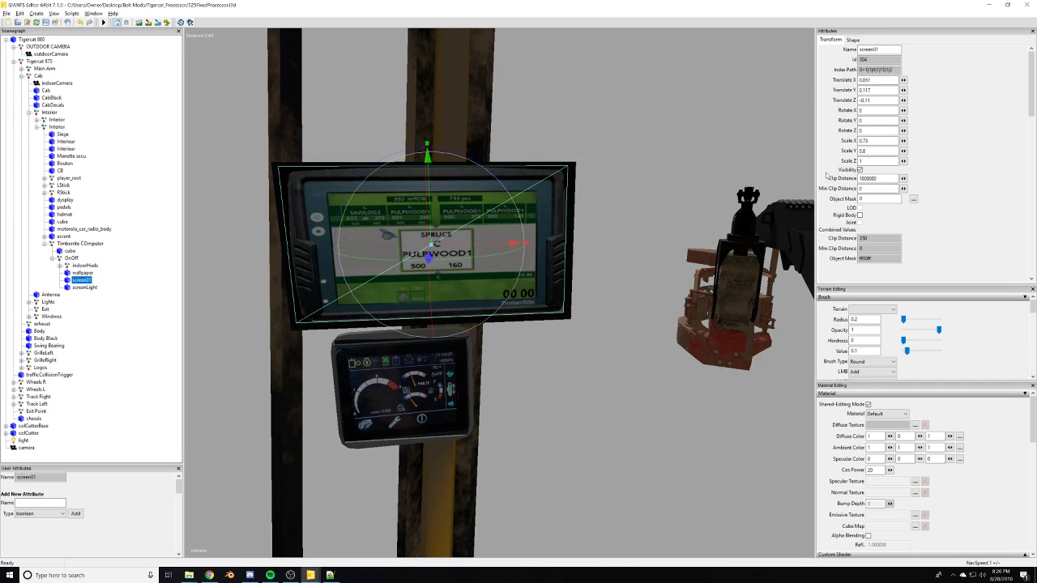
{"action": "left_click", "coordinate": [861, 170]}
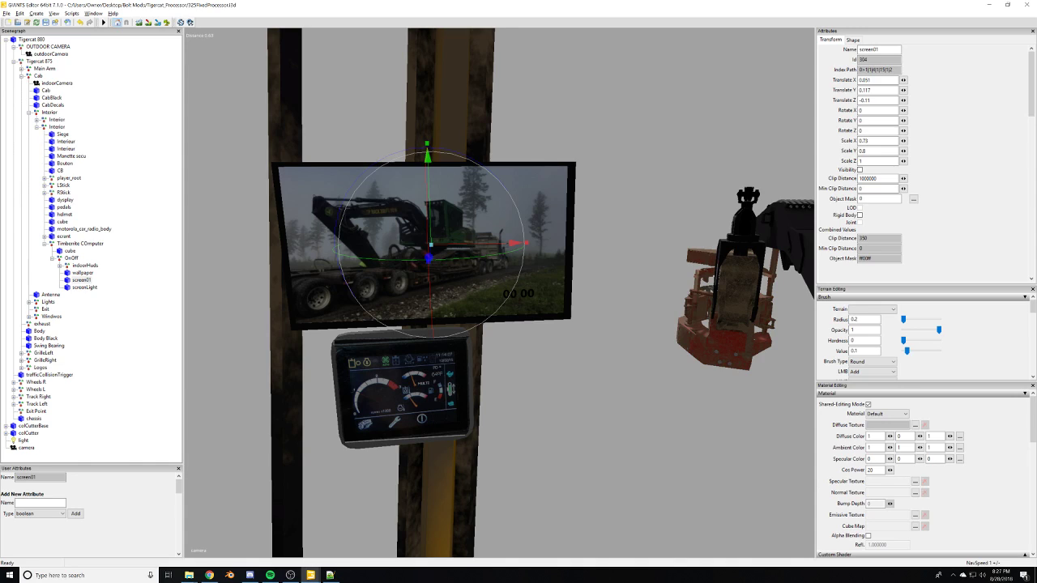
{"action": "left_click", "coordinate": [291, 575]}
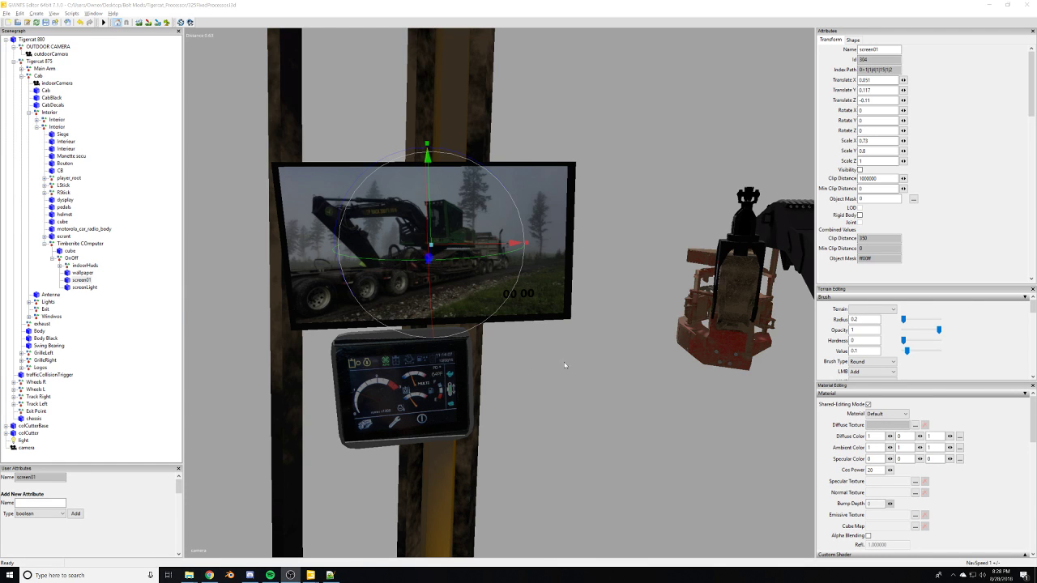
Look over the gauge display below the monitor and the Trimble display under the Motorola radio.
{"action": "scroll", "coordinate": [519, 384], "scroll_direction": "down", "scroll_amount": 5}
{"action": "mouse_move", "coordinate": [516, 386]}
{"action": "left_mouse_down", "text": "alt"}
{"action": "mouse_move", "coordinate": [539, 398]}
{"action": "mouse_move", "coordinate": [524, 414]}
{"action": "mouse_move", "coordinate": [522, 399]}
{"action": "left_mouse_up", "text": "alt"}
{"action": "scroll", "coordinate": [524, 414], "scroll_direction": "up", "scroll_amount": 6}
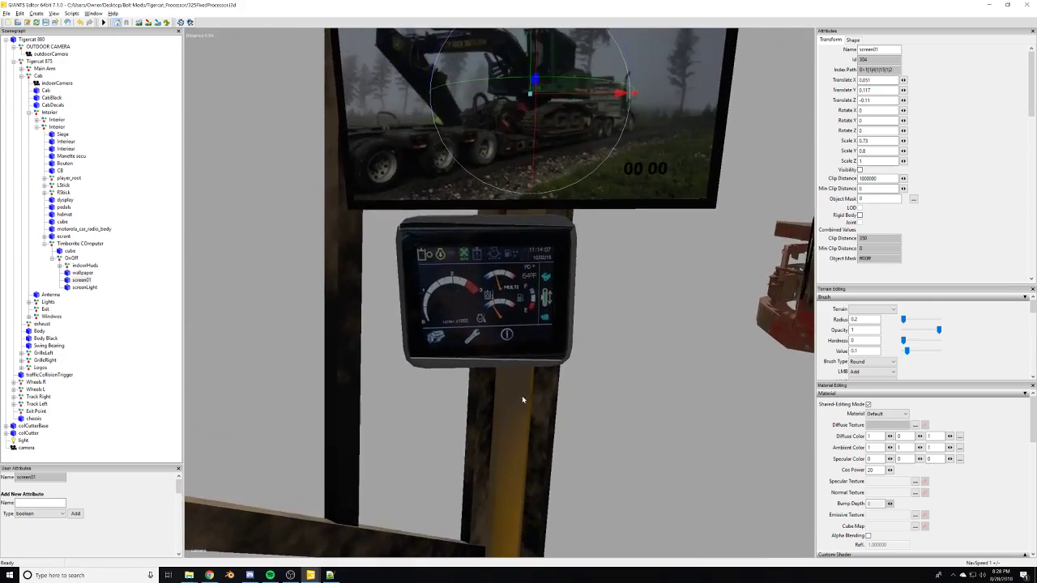
{"action": "right_click_drag", "start_coordinate": [523, 399], "coordinate": [663, 411]}
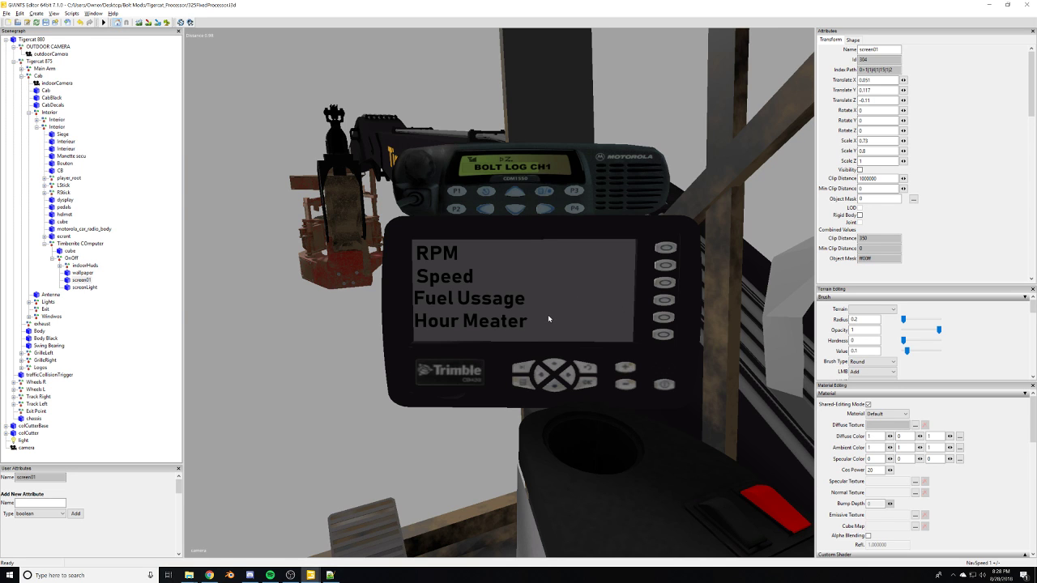
{"action": "right_click_drag", "start_coordinate": [636, 331], "coordinate": [482, 307]}
Examine the gauges and icons on the small engine display close up.
{"action": "scroll", "coordinate": [449, 289], "scroll_direction": "up", "scroll_amount": 3}
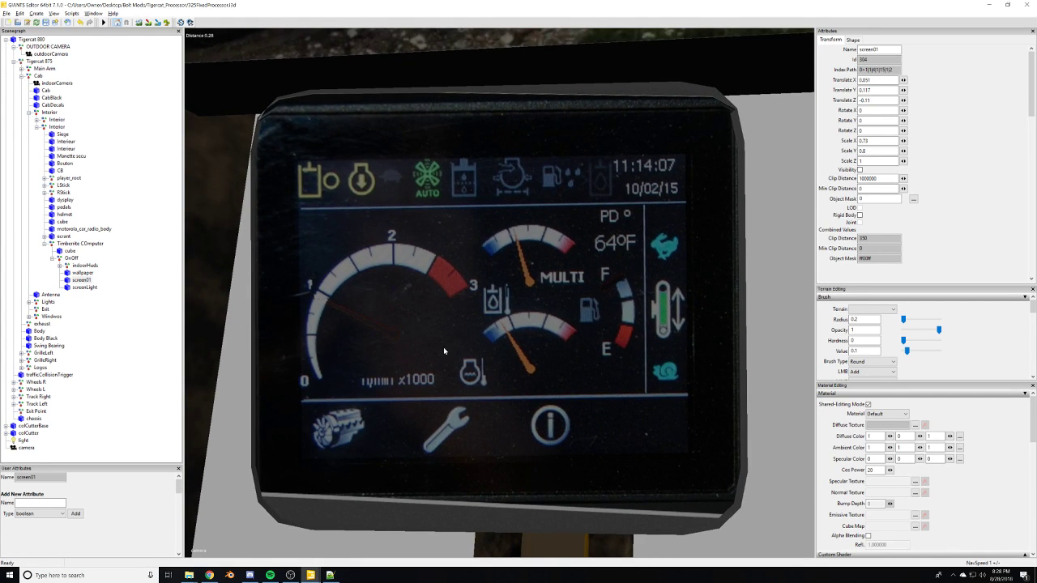
{"action": "scroll", "coordinate": [496, 361], "scroll_direction": "down", "scroll_amount": 4}
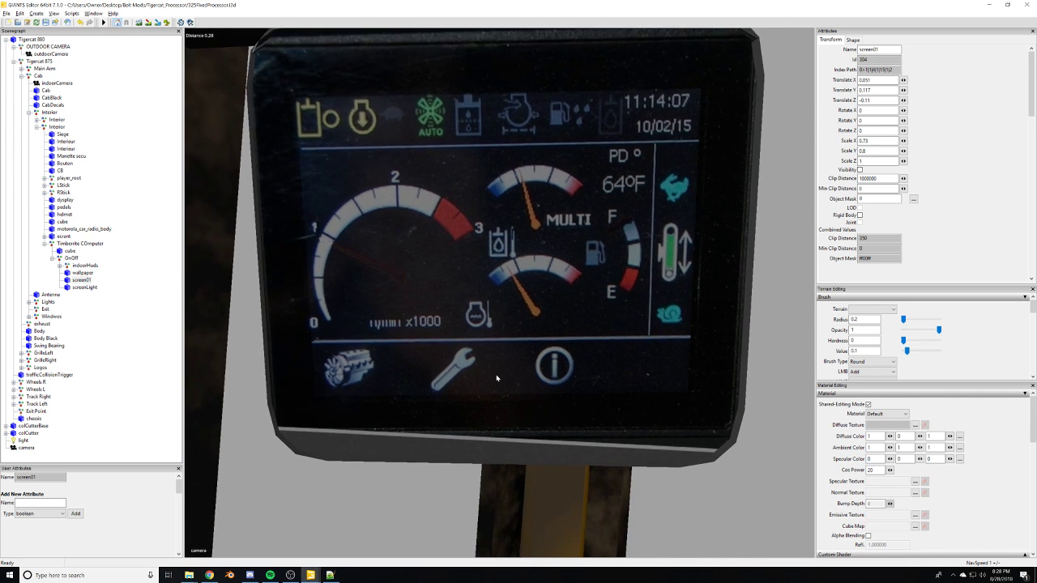
{"action": "scroll", "coordinate": [494, 357], "scroll_direction": "up", "scroll_amount": 3}
{"action": "scroll", "coordinate": [491, 357], "scroll_direction": "up", "scroll_amount": 3}
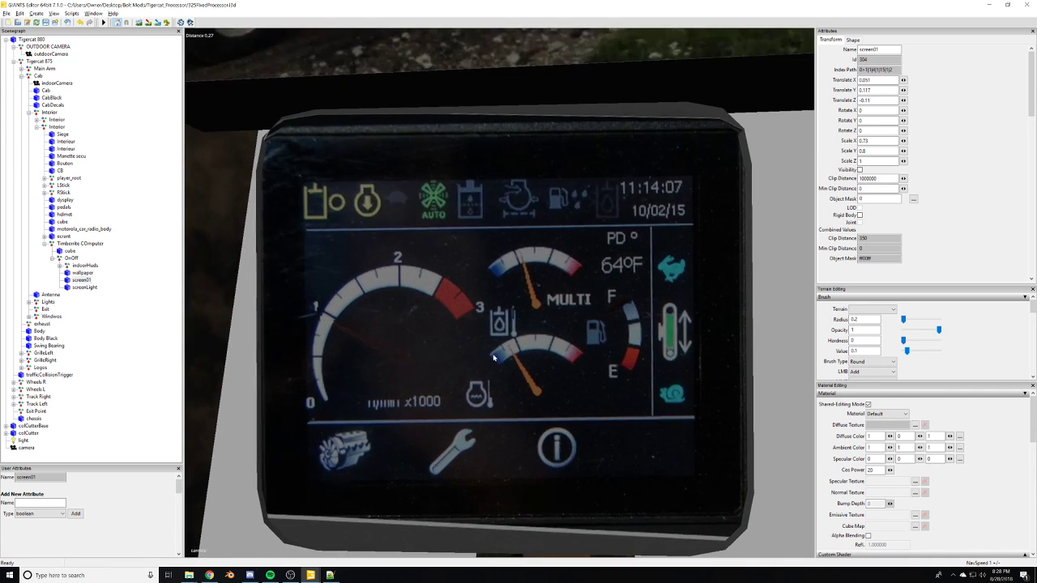
{"action": "scroll", "coordinate": [495, 363], "scroll_direction": "down", "scroll_amount": 3}
{"action": "scroll", "coordinate": [494, 361], "scroll_direction": "up", "scroll_amount": 2}
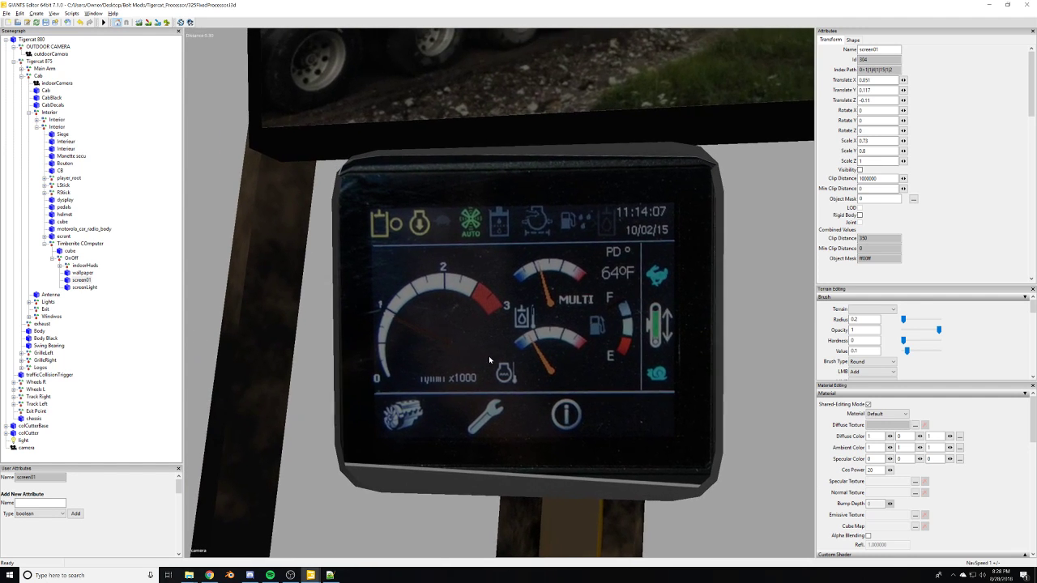
{"action": "scroll", "coordinate": [490, 360], "scroll_direction": "up", "scroll_amount": 3}
{"action": "scroll", "coordinate": [492, 361], "scroll_direction": "up", "scroll_amount": 2}
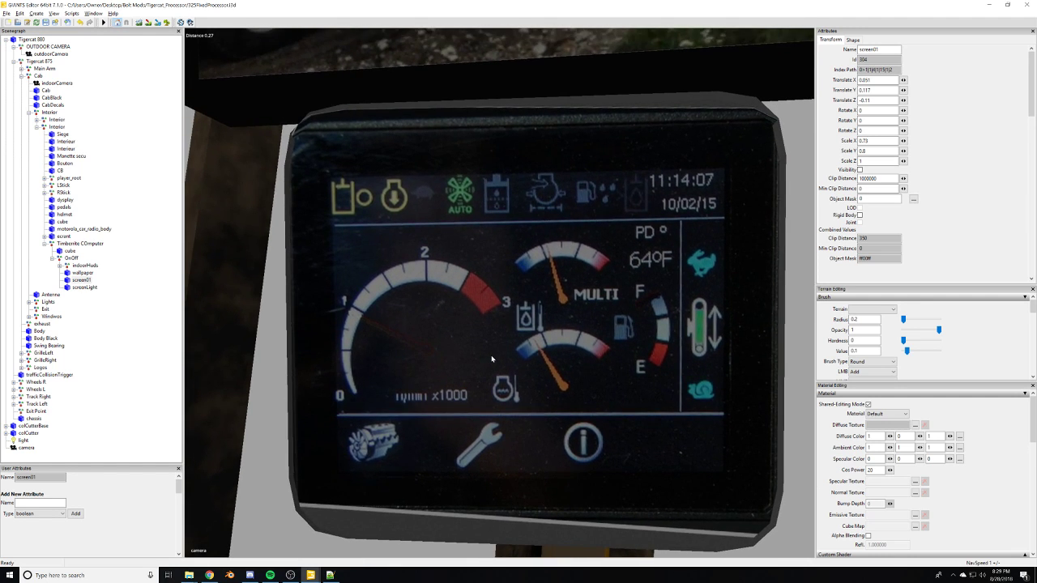
{"action": "scroll", "coordinate": [493, 360], "scroll_direction": "down", "scroll_amount": 3}
{"action": "scroll", "coordinate": [494, 360], "scroll_direction": "down", "scroll_amount": 1}
{"action": "left_click_drag", "start_coordinate": [493, 360], "coordinate": [494, 360], "text": "alt"}
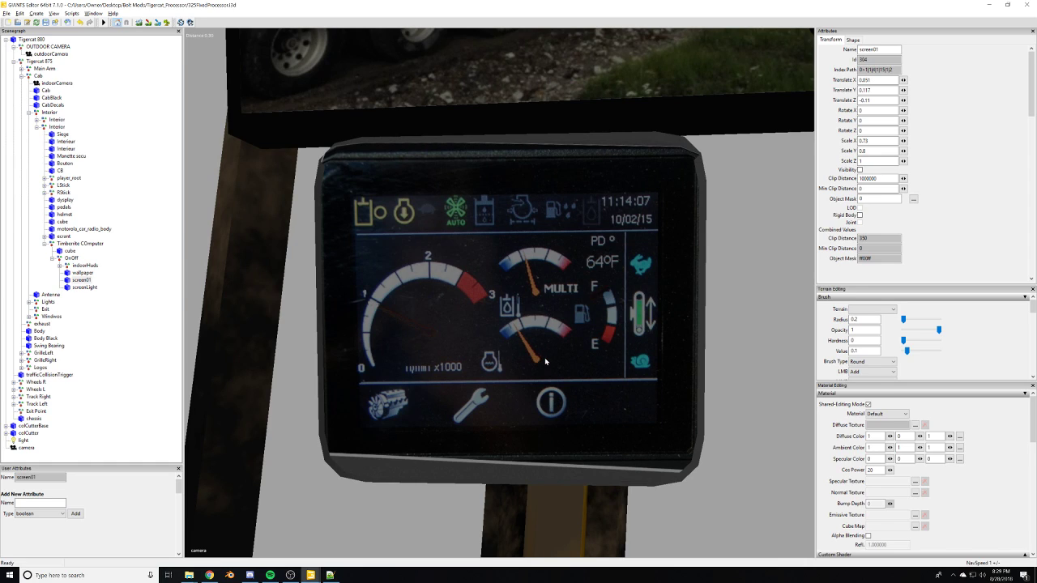
Examine the engine display together with the wallpaper monitor, viewing its housing and mounting arm from the side.
{"action": "left_click", "coordinate": [532, 360]}
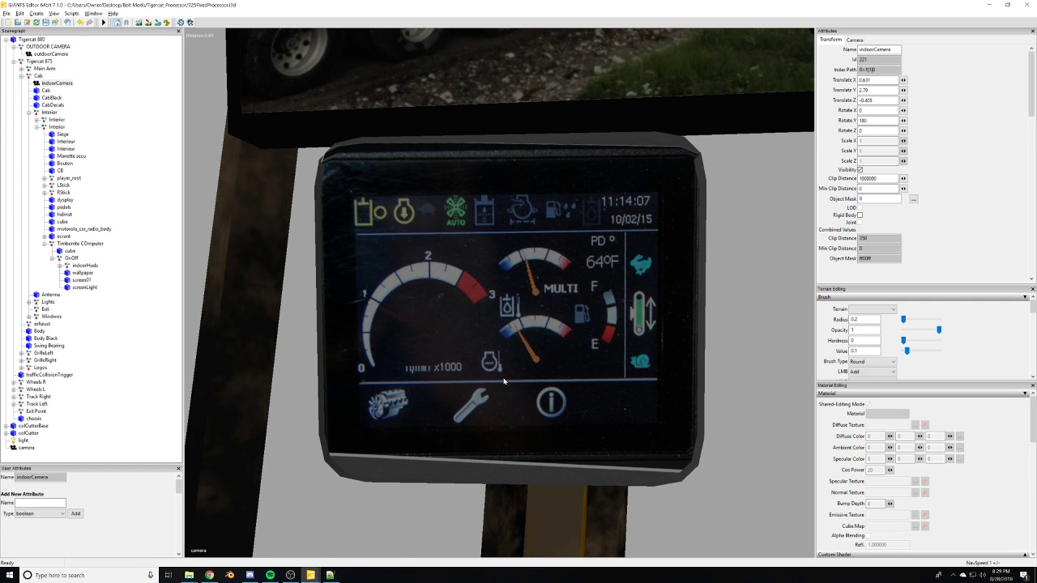
{"action": "scroll", "coordinate": [544, 364], "scroll_direction": "down", "scroll_amount": 5}
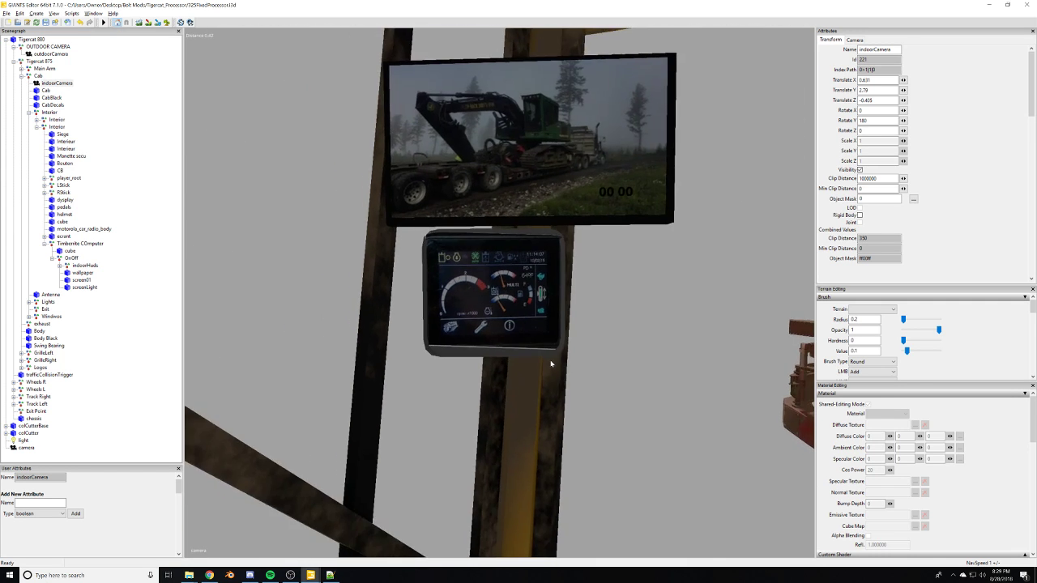
{"action": "left_click_drag", "start_coordinate": [550, 362], "coordinate": [501, 366], "text": "alt"}
{"action": "scroll", "coordinate": [569, 368], "scroll_direction": "up", "scroll_amount": 3}
{"action": "scroll", "coordinate": [544, 358], "scroll_direction": "down", "scroll_amount": 4}
{"action": "scroll", "coordinate": [536, 354], "scroll_direction": "up", "scroll_amount": 3}
{"action": "scroll", "coordinate": [542, 358], "scroll_direction": "down", "scroll_amount": 4}
{"action": "scroll", "coordinate": [545, 361], "scroll_direction": "up", "scroll_amount": 4}
{"action": "scroll", "coordinate": [548, 363], "scroll_direction": "down", "scroll_amount": 4}
{"action": "scroll", "coordinate": [501, 366], "scroll_direction": "up", "scroll_amount": 4}
{"action": "right_click_drag", "start_coordinate": [500, 366], "coordinate": [250, 292]}
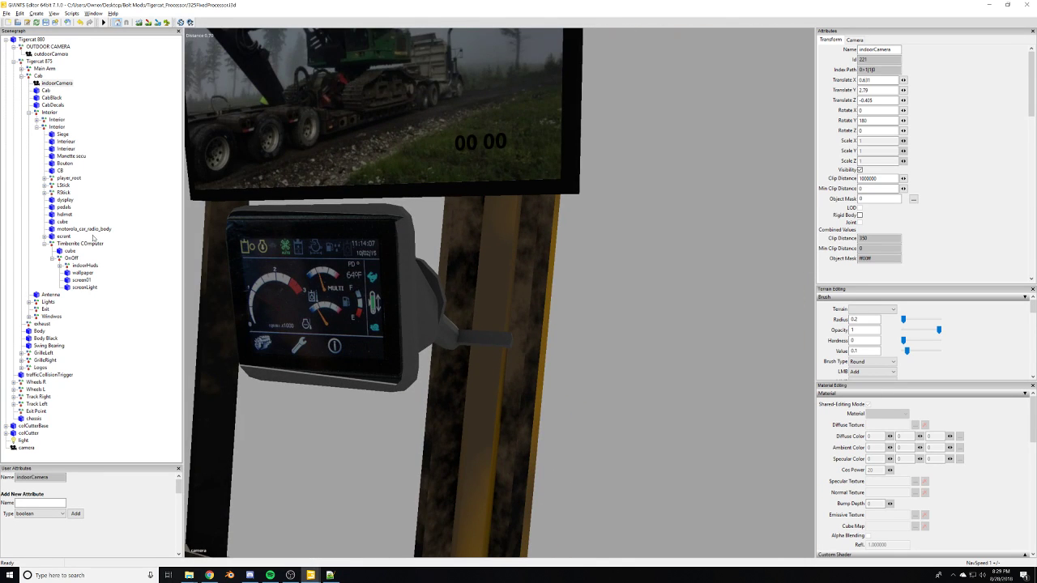
Select the dysplay node and check the diffuse texture assigned to its material in the texture viewer.
{"action": "left_click", "coordinate": [90, 235]}
{"action": "left_click", "coordinate": [67, 209]}
{"action": "left_click", "coordinate": [67, 201]}
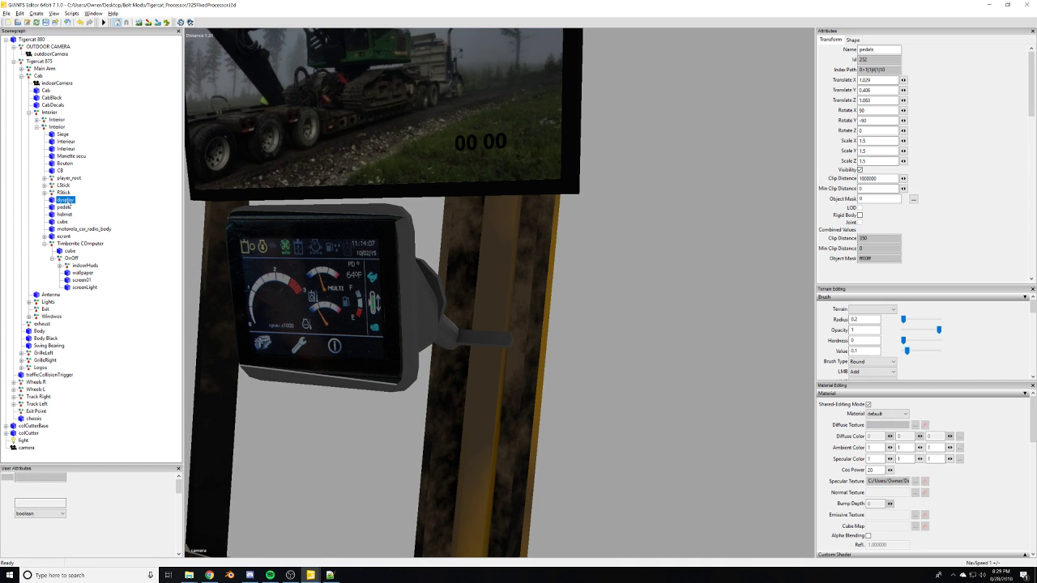
{"action": "left_click_drag", "start_coordinate": [393, 304], "coordinate": [606, 383], "text": "alt"}
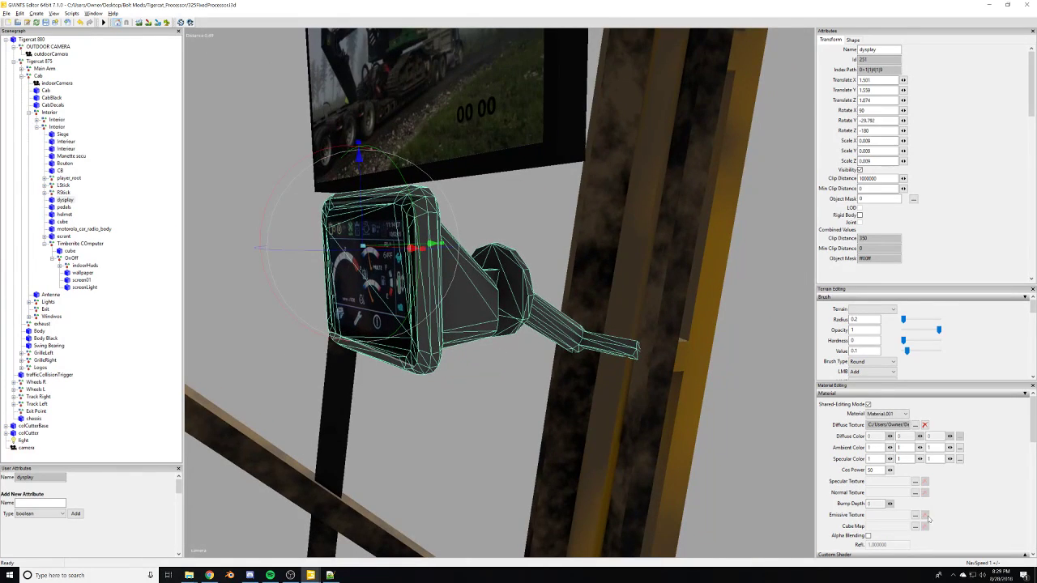
{"action": "left_click", "coordinate": [915, 425]}
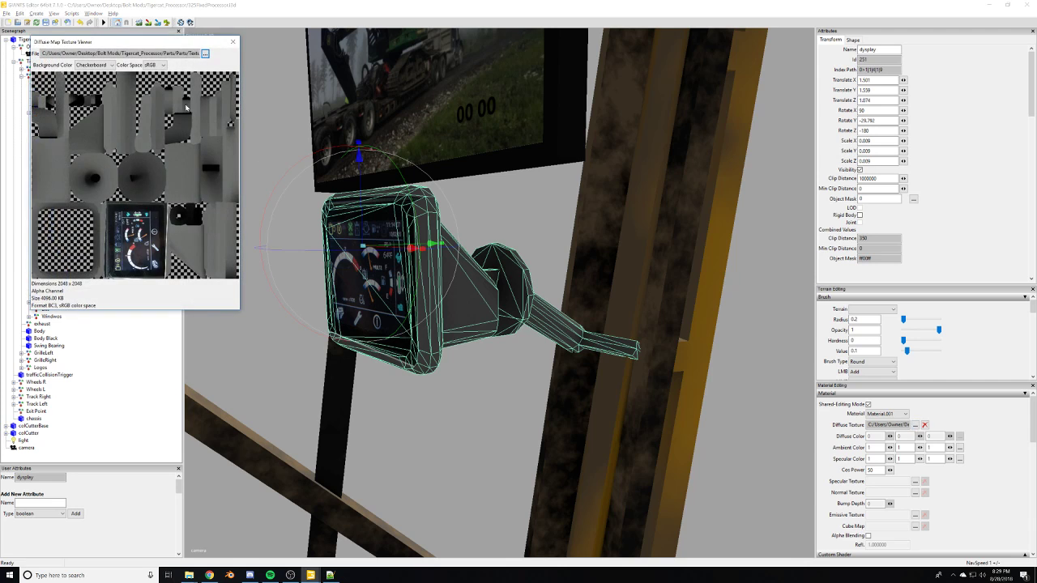
{"action": "left_click", "coordinate": [233, 42]}
Examine the wallpaper monitor and the engine display beneath it together from the front.
{"action": "left_click", "coordinate": [337, 386]}
{"action": "left_click_drag", "start_coordinate": [337, 389], "coordinate": [522, 420], "text": "alt"}
{"action": "scroll", "coordinate": [405, 399], "scroll_direction": "down", "scroll_amount": 3}
{"action": "scroll", "coordinate": [473, 436], "scroll_direction": "down", "scroll_amount": 3}
{"action": "scroll", "coordinate": [532, 413], "scroll_direction": "down", "scroll_amount": 3}
{"action": "scroll", "coordinate": [515, 418], "scroll_direction": "up", "scroll_amount": 3}
{"action": "right_click_drag", "start_coordinate": [523, 419], "coordinate": [530, 417]}
{"action": "scroll", "coordinate": [530, 417], "scroll_direction": "down", "scroll_amount": 3}
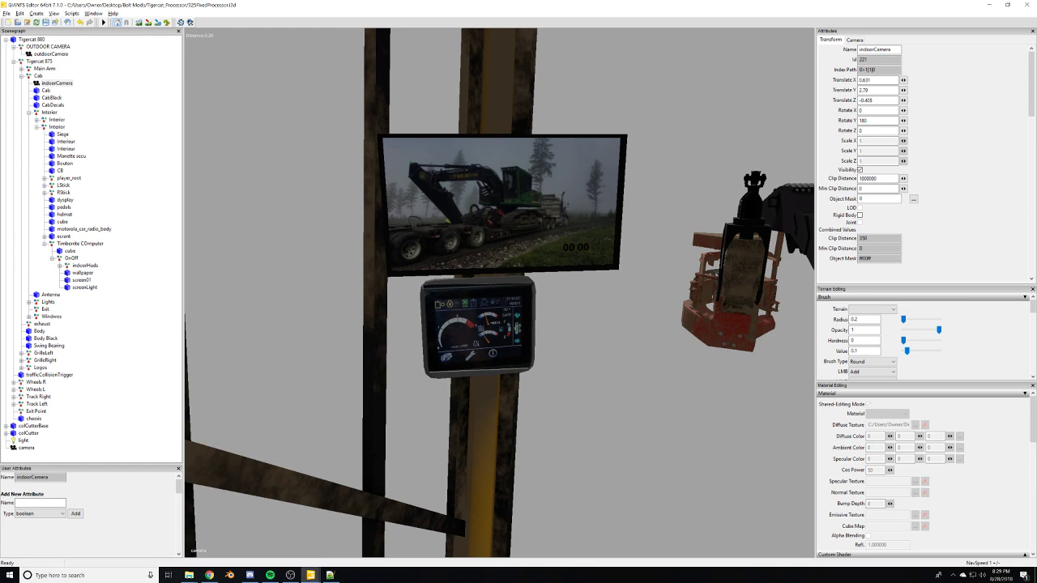
Look over the walkway and railing beside the cab and the boom with its processor head from outside.
{"action": "left_click", "coordinate": [209, 574]}
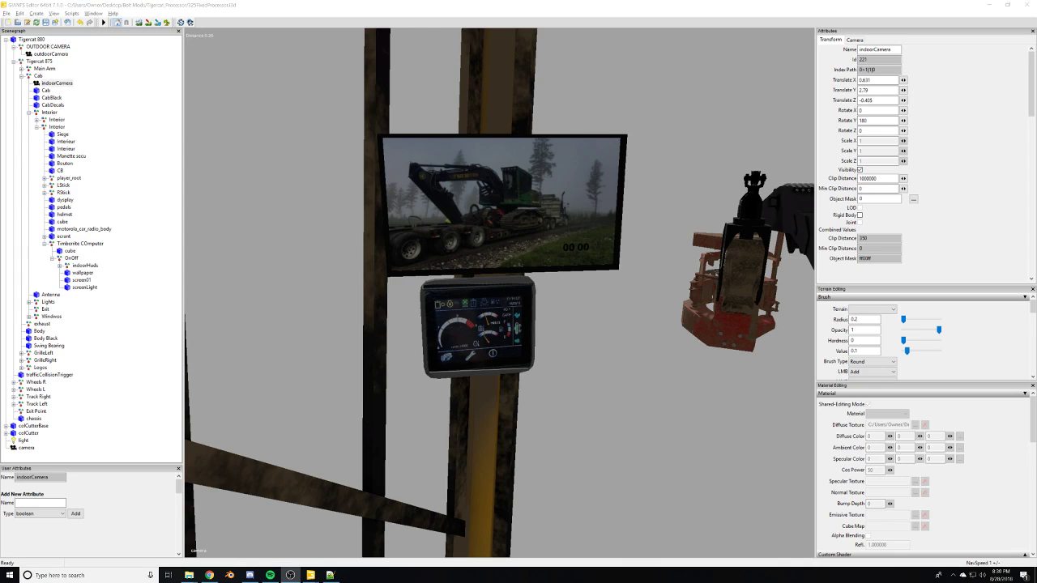
{"action": "left_click", "coordinate": [209, 575]}
{"action": "scroll", "coordinate": [428, 364], "scroll_direction": "up", "scroll_amount": 2}
{"action": "left_click_drag", "start_coordinate": [429, 365], "coordinate": [456, 421], "text": "alt"}
{"action": "scroll", "coordinate": [438, 403], "scroll_direction": "down", "scroll_amount": 4}
{"action": "scroll", "coordinate": [431, 404], "scroll_direction": "up", "scroll_amount": 3}
{"action": "scroll", "coordinate": [456, 421], "scroll_direction": "up", "scroll_amount": 2}
{"action": "mouse_move", "coordinate": [456, 423]}
{"action": "right_mouse_down"}
{"action": "mouse_move", "coordinate": [567, 400]}
{"action": "mouse_move", "coordinate": [563, 363]}
{"action": "mouse_move", "coordinate": [566, 442]}
{"action": "mouse_move", "coordinate": [562, 404]}
{"action": "mouse_move", "coordinate": [570, 419]}
{"action": "mouse_move", "coordinate": [547, 392]}
{"action": "mouse_move", "coordinate": [465, 394]}
{"action": "mouse_move", "coordinate": [486, 394]}
{"action": "mouse_move", "coordinate": [630, 306]}
{"action": "mouse_move", "coordinate": [669, 322]}
{"action": "mouse_move", "coordinate": [745, 402]}
{"action": "mouse_move", "coordinate": [791, 390]}
{"action": "mouse_move", "coordinate": [640, 375]}
{"action": "mouse_move", "coordinate": [464, 396]}
{"action": "mouse_move", "coordinate": [493, 411]}
{"action": "mouse_move", "coordinate": [670, 412]}
{"action": "mouse_move", "coordinate": [488, 401]}
{"action": "mouse_move", "coordinate": [417, 332]}
{"action": "mouse_move", "coordinate": [488, 377]}
{"action": "mouse_move", "coordinate": [400, 485]}
{"action": "mouse_move", "coordinate": [655, 364]}
{"action": "mouse_move", "coordinate": [786, 329]}
{"action": "mouse_move", "coordinate": [595, 359]}
{"action": "mouse_move", "coordinate": [671, 348]}
{"action": "mouse_move", "coordinate": [509, 436]}
{"action": "mouse_move", "coordinate": [627, 449]}
{"action": "mouse_move", "coordinate": [581, 397]}
{"action": "mouse_move", "coordinate": [536, 396]}
{"action": "mouse_move", "coordinate": [547, 397]}
{"action": "mouse_move", "coordinate": [466, 418]}
{"action": "right_mouse_up"}
{"action": "right_click_drag", "start_coordinate": [382, 505], "coordinate": [545, 325]}
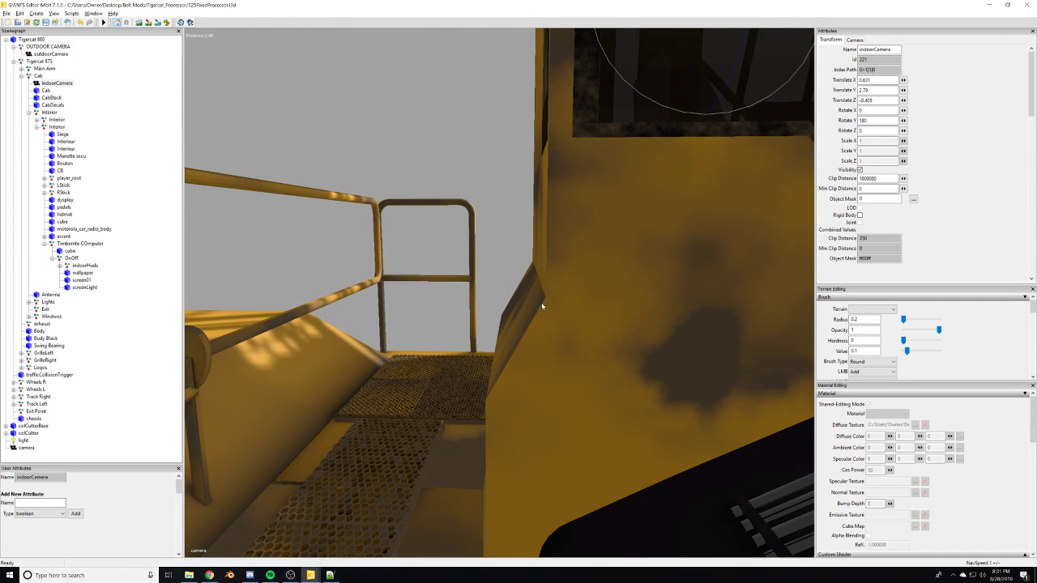
{"action": "right_click_drag", "start_coordinate": [540, 307], "coordinate": [472, 338], "text": "alt"}
{"action": "left_click_drag", "start_coordinate": [472, 338], "coordinate": [470, 345], "text": "alt"}
{"action": "right_click_drag", "start_coordinate": [469, 341], "coordinate": [395, 426]}
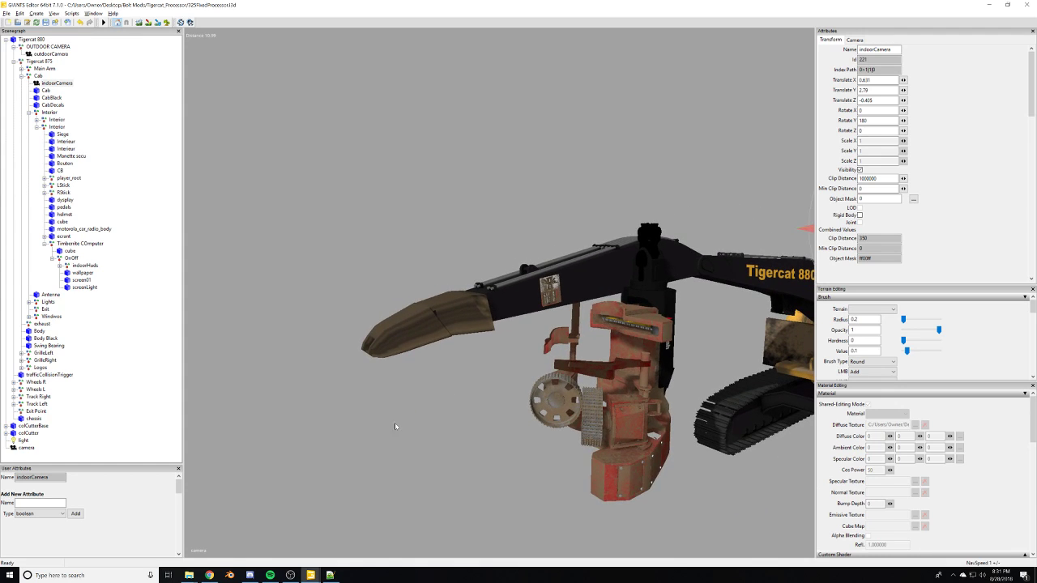
Select colCutterBase, expand colCutter, and inspect its sideCutNode, cutterRef and attachReference nodes.
{"action": "left_click", "coordinate": [191, 576]}
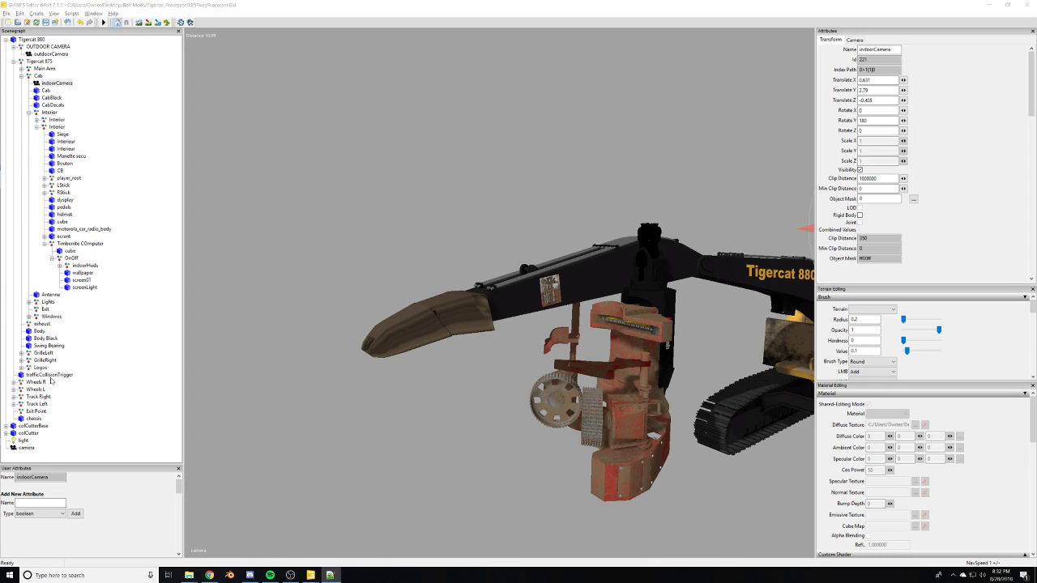
{"action": "left_click", "coordinate": [34, 427]}
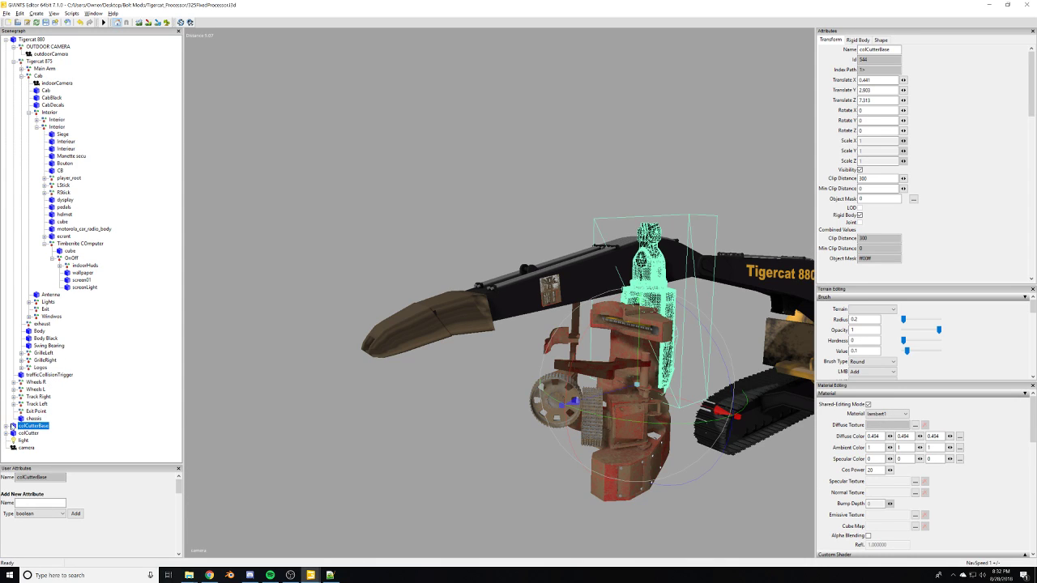
{"action": "left_click", "coordinate": [6, 432]}
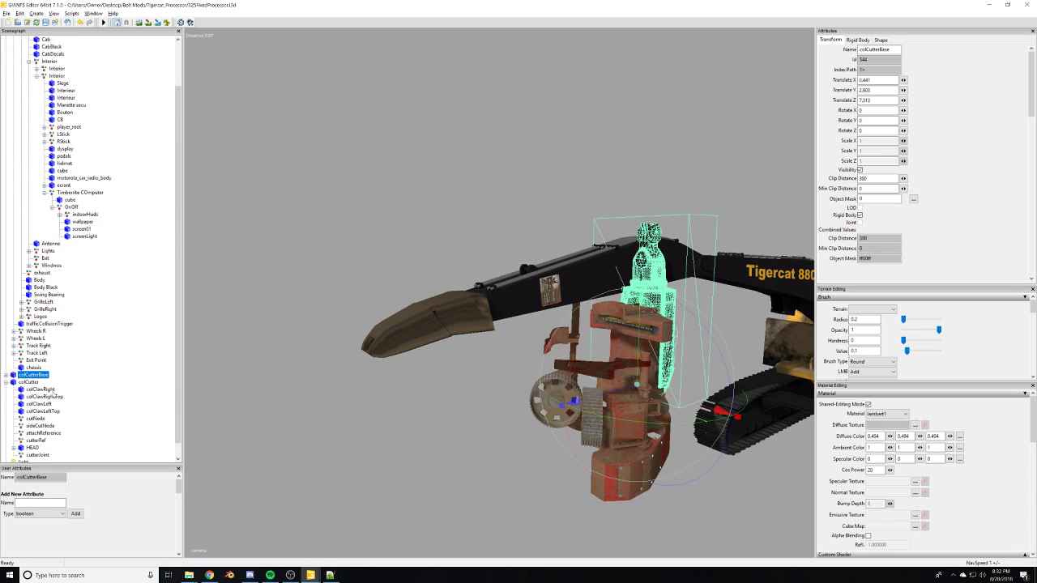
{"action": "scroll", "coordinate": [37, 381], "scroll_direction": "down", "scroll_amount": 3}
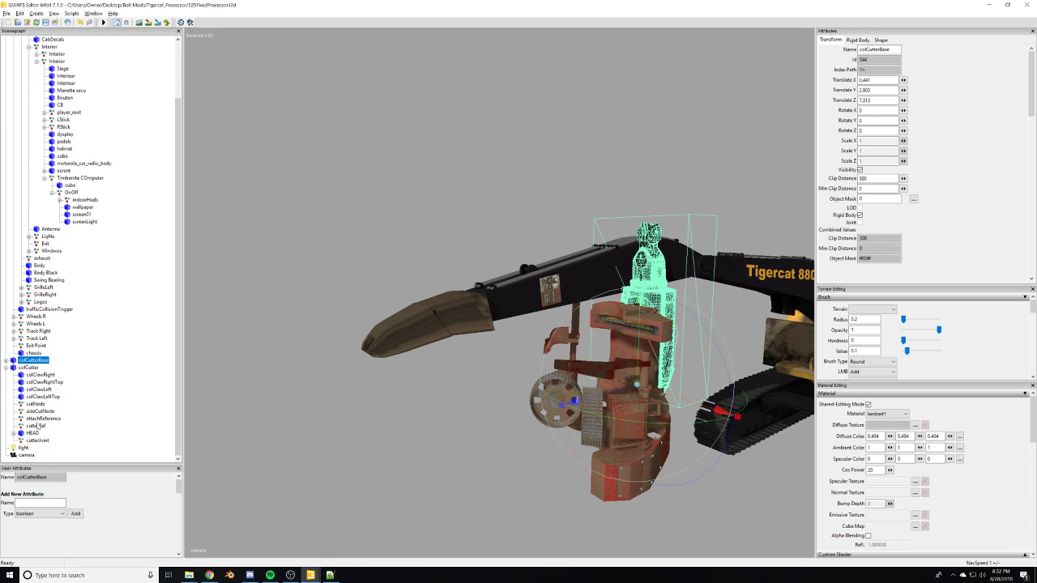
{"action": "left_click", "coordinate": [39, 412]}
{"action": "left_click", "coordinate": [36, 426]}
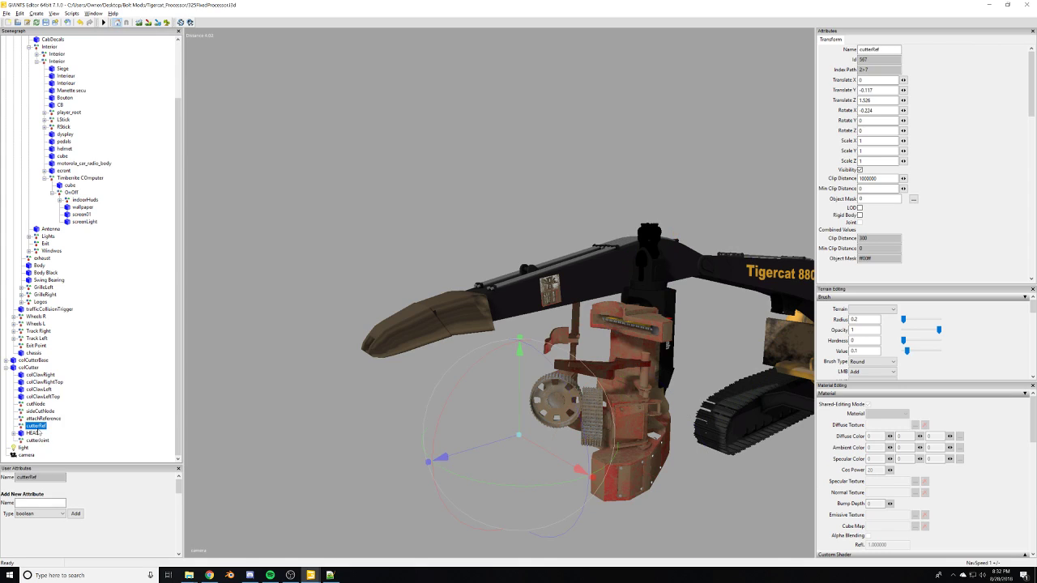
{"action": "left_click", "coordinate": [39, 419]}
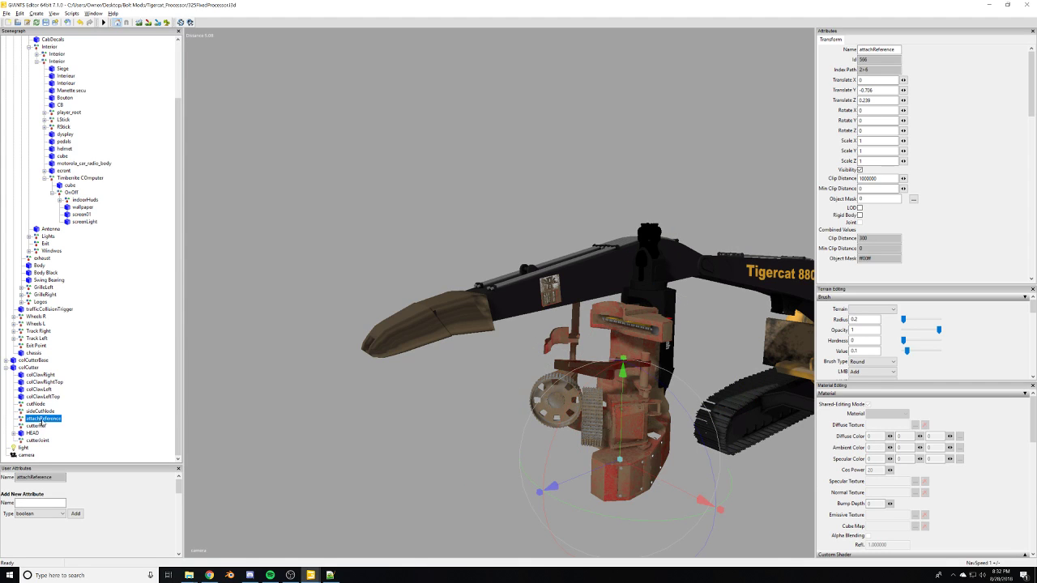
Inspect the claw collision nodes, cutNode and the HEAD mesh under colCutter.
{"action": "left_click", "coordinate": [40, 375]}
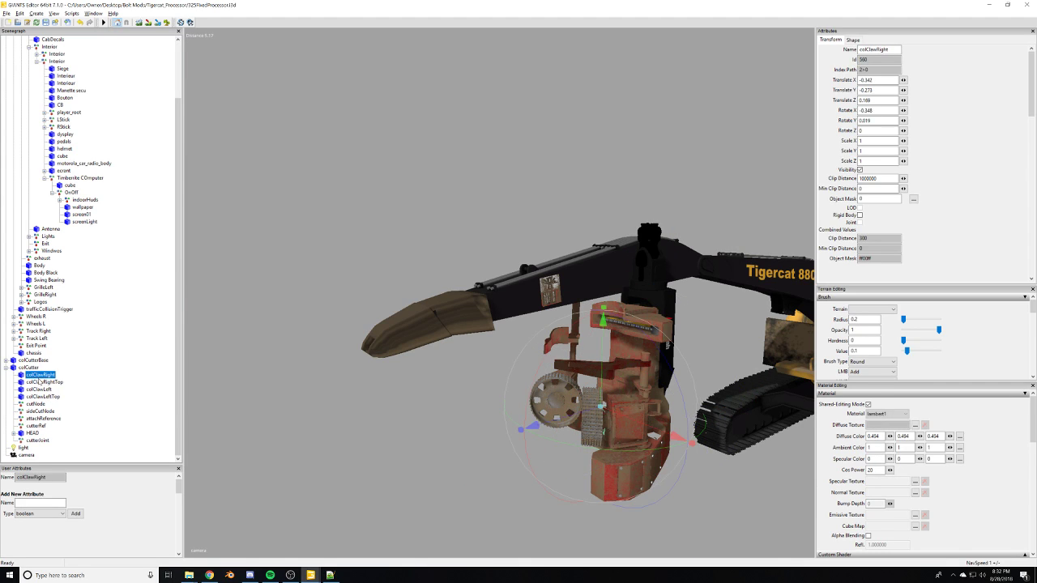
{"action": "left_click", "coordinate": [42, 382]}
{"action": "left_click", "coordinate": [40, 396]}
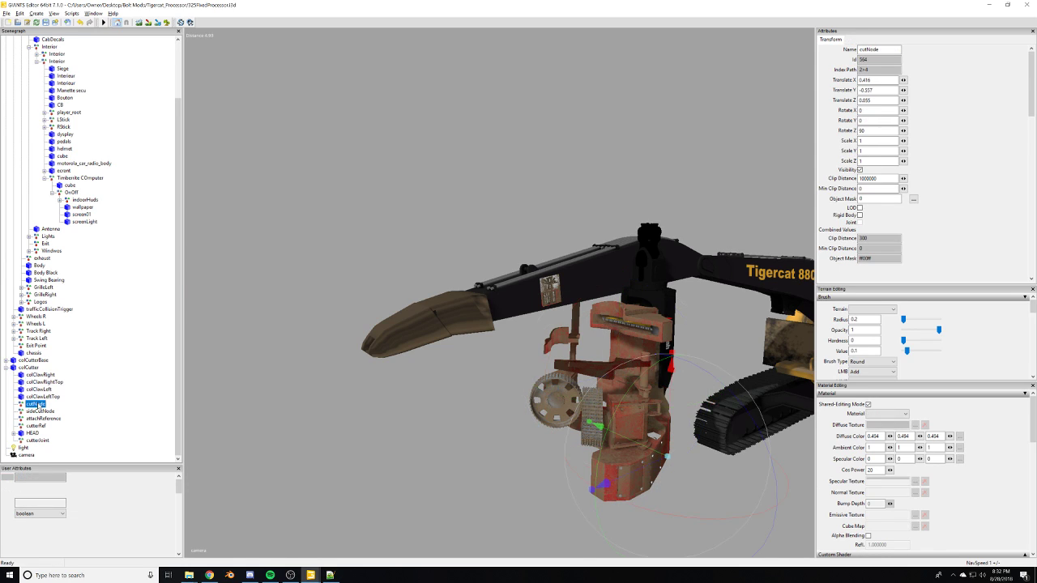
{"action": "left_click", "coordinate": [38, 419]}
{"action": "left_click", "coordinate": [36, 433]}
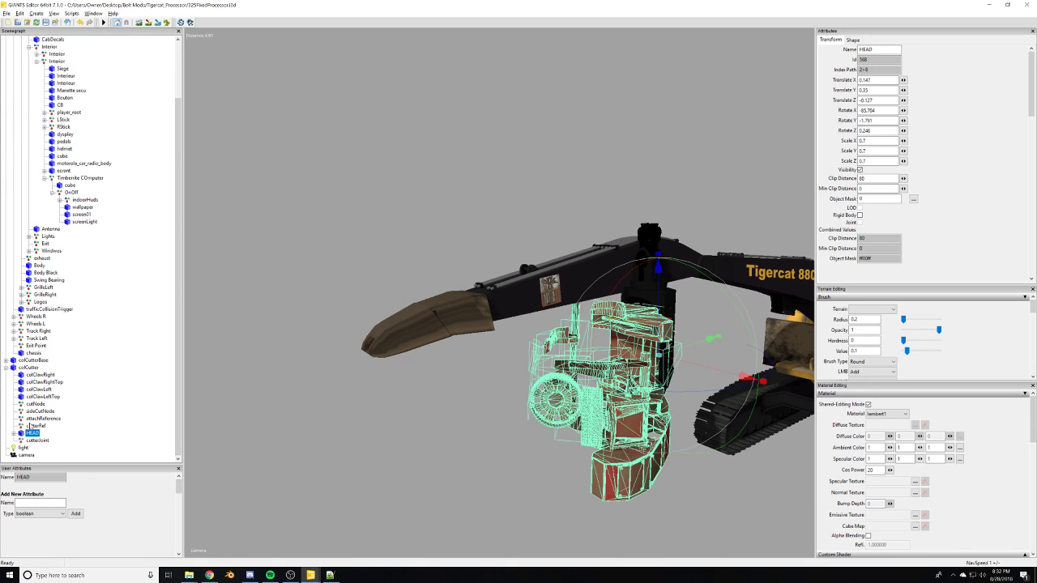
Recheck cutNode and colClawRightTop, and select and collapse the parent colCutter collision.
{"action": "left_click", "coordinate": [32, 420]}
{"action": "left_click", "coordinate": [34, 405]}
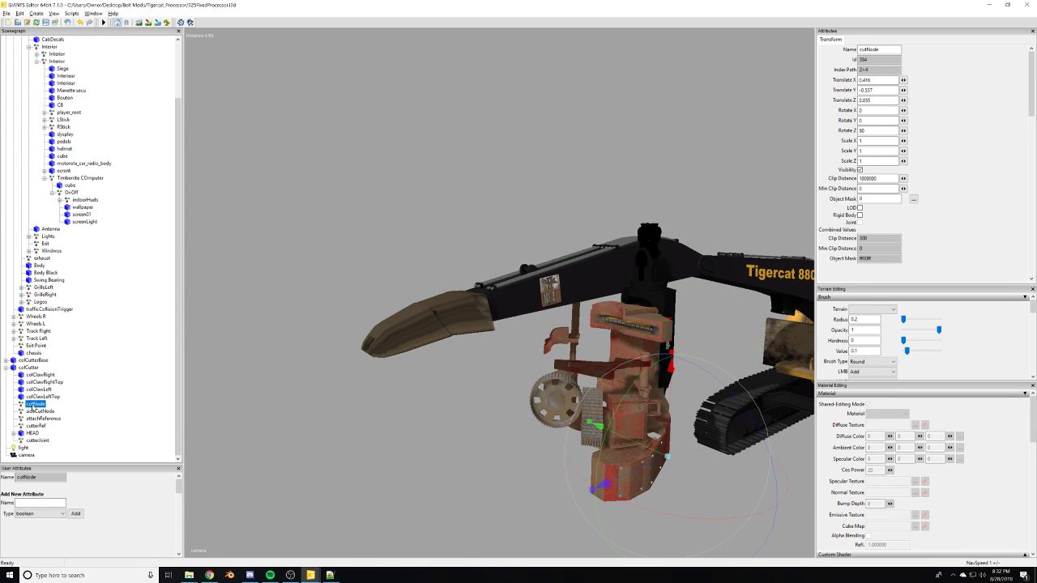
{"action": "left_click", "coordinate": [34, 397]}
{"action": "left_click", "coordinate": [35, 369]}
{"action": "left_click", "coordinate": [36, 383]}
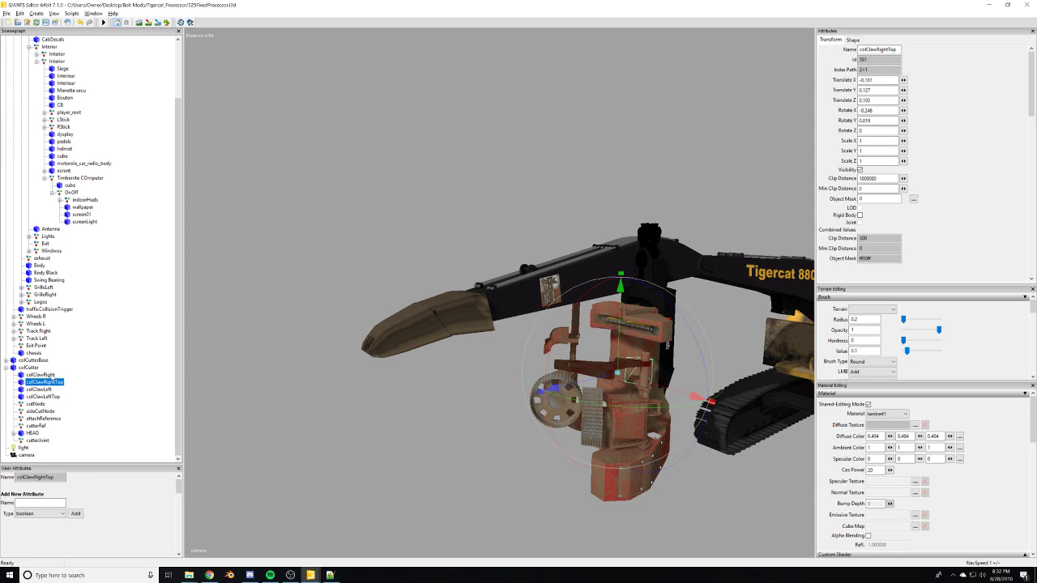
{"action": "left_click", "coordinate": [29, 367]}
{"action": "scroll", "coordinate": [13, 369], "scroll_direction": "up", "scroll_amount": 3}
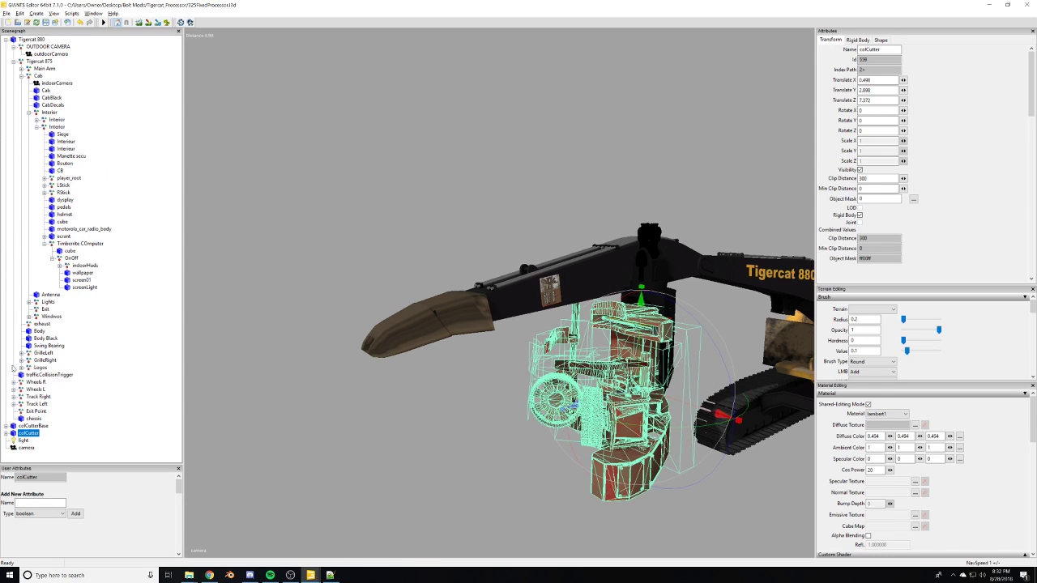
Expand colCutterBase and compare the cutterRotJoint node with its child cutterRotJoint1.
{"action": "left_click", "coordinate": [6, 426]}
{"action": "left_click", "coordinate": [34, 419]}
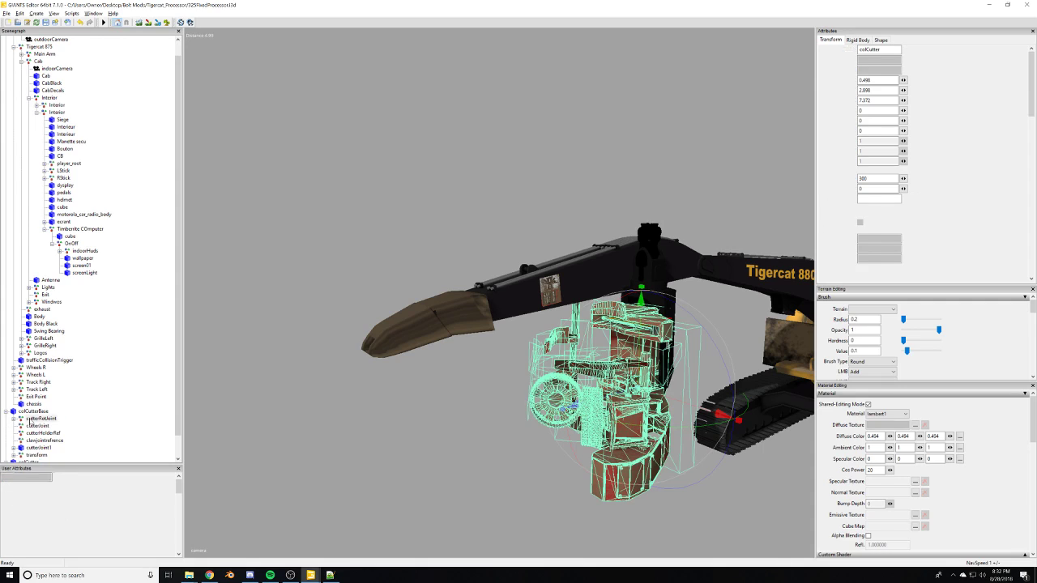
{"action": "left_click", "coordinate": [14, 419]}
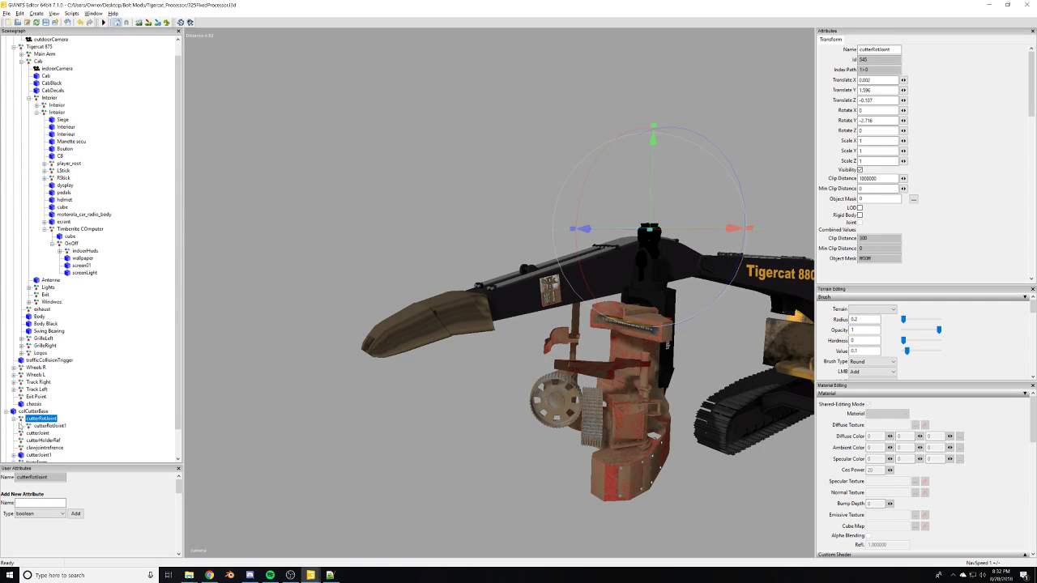
{"action": "left_click", "coordinate": [37, 426]}
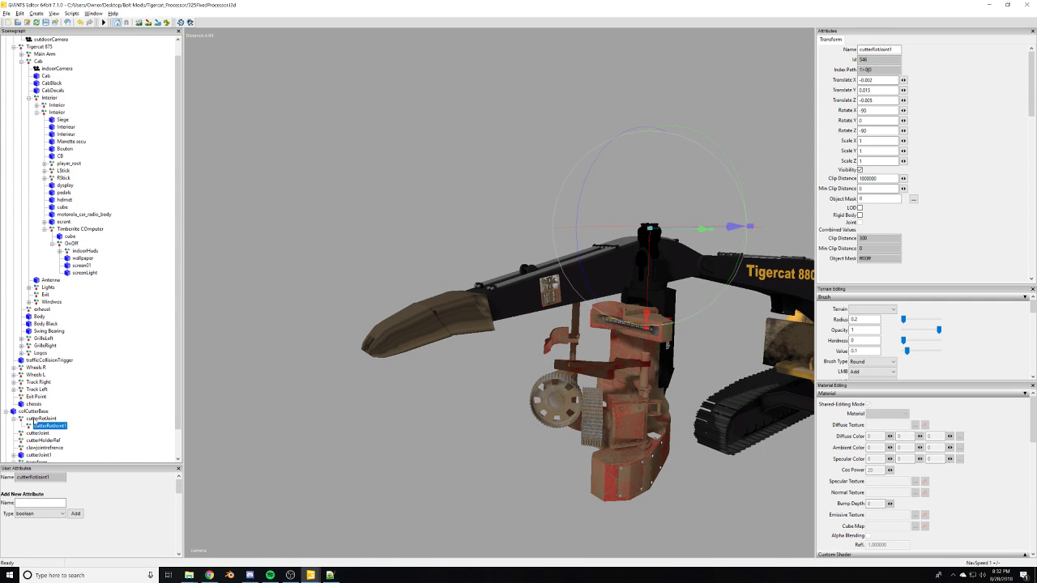
{"action": "left_click", "coordinate": [39, 419]}
Examine the cutterRotJoint pivot above the processor head and highlight the node's index path.
{"action": "scroll", "coordinate": [65, 455], "scroll_direction": "down", "scroll_amount": 2}
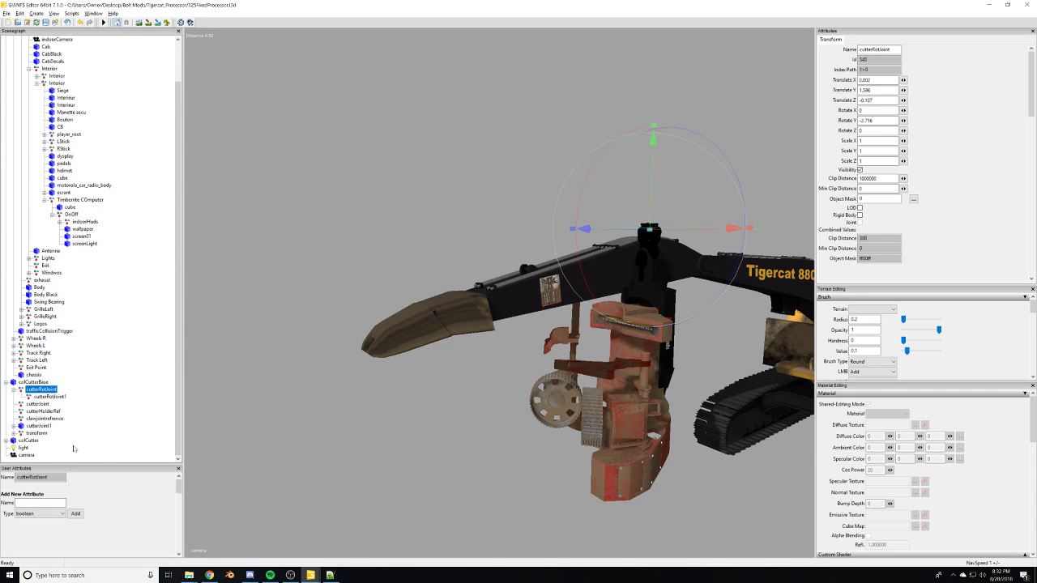
{"action": "left_click_drag", "start_coordinate": [351, 428], "coordinate": [389, 390], "text": "alt"}
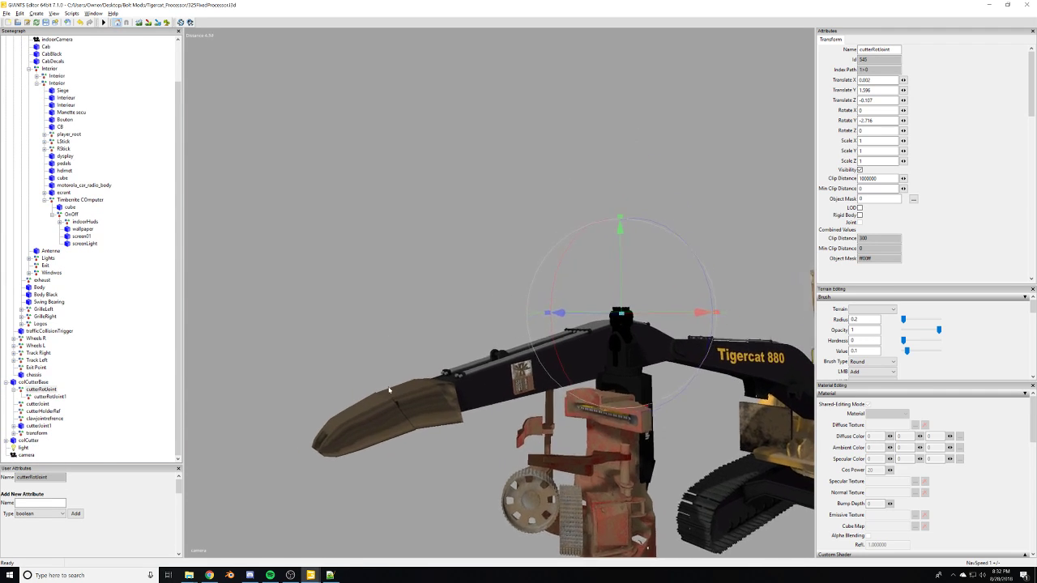
{"action": "middle_click_drag", "start_coordinate": [389, 391], "coordinate": [468, 427]}
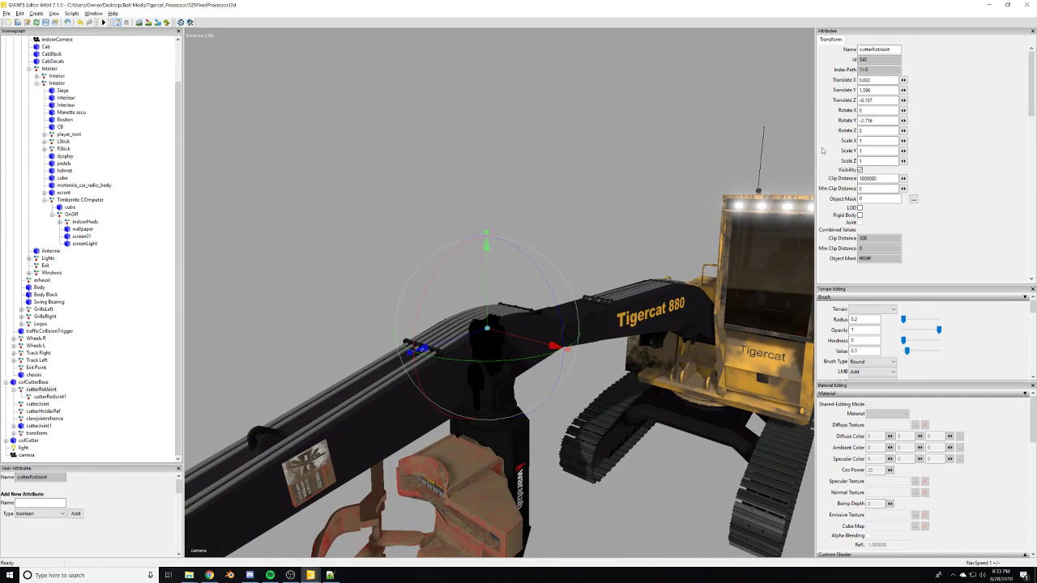
{"action": "double_click", "coordinate": [865, 70]}
Collapse the Interior and Cab groups, and expand the Main Arm and Stick groups in the scene hierarchy.
{"action": "scroll", "coordinate": [95, 130], "scroll_direction": "up", "scroll_amount": 2}
{"action": "left_click", "coordinate": [28, 112]}
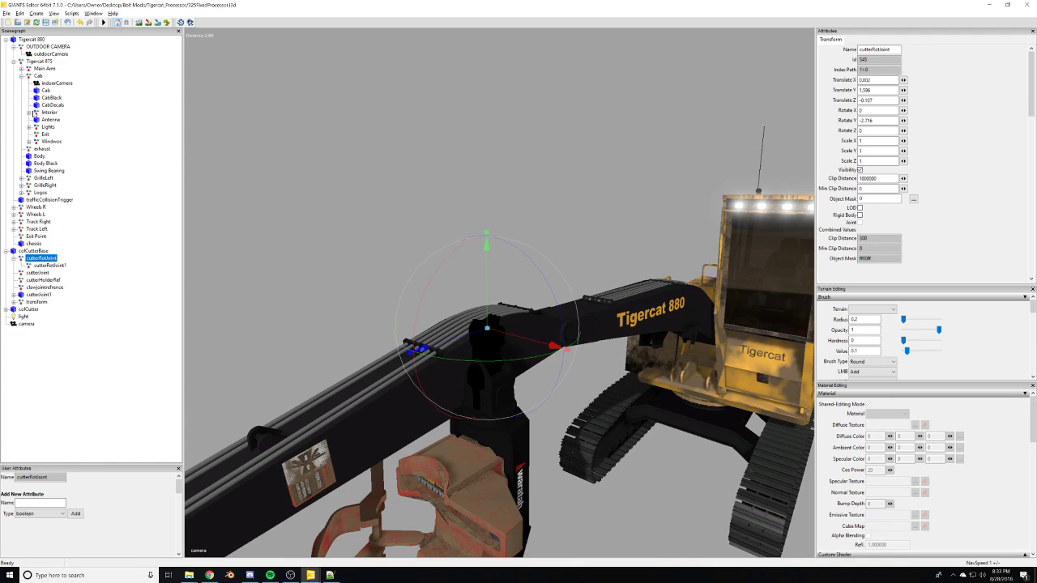
{"action": "left_click", "coordinate": [21, 75]}
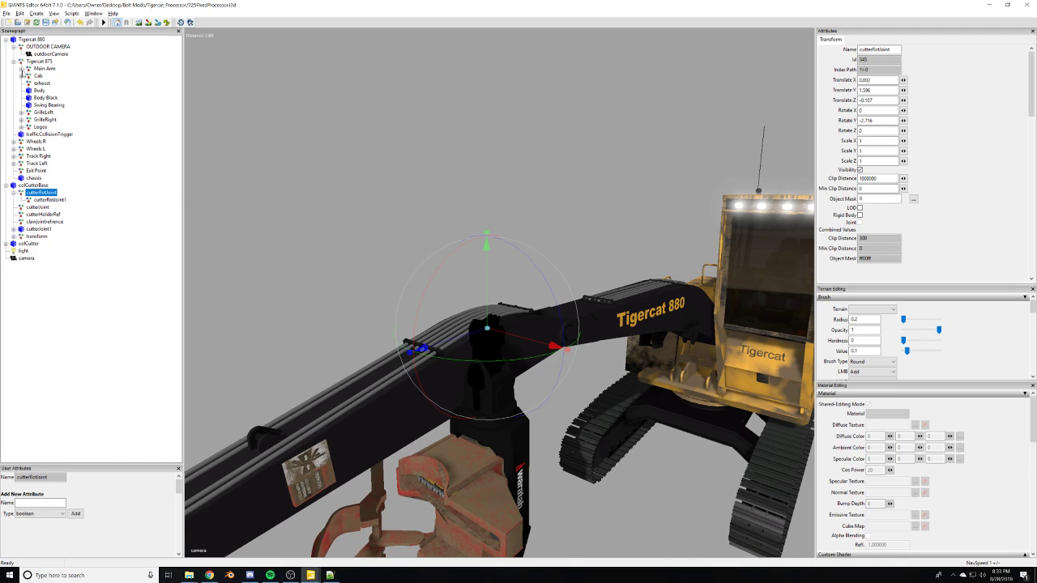
{"action": "left_click", "coordinate": [22, 69]}
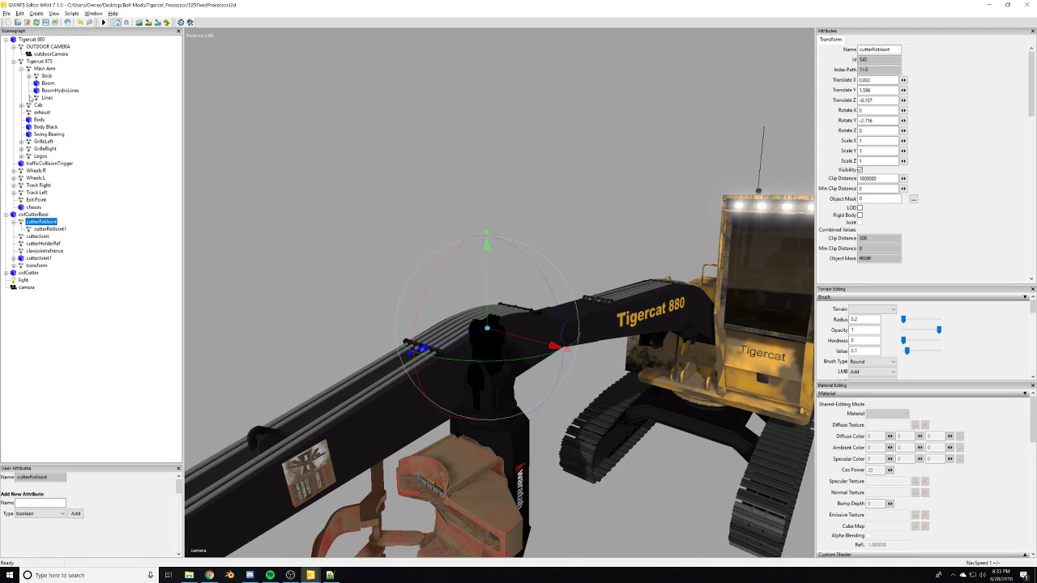
{"action": "left_click", "coordinate": [28, 76]}
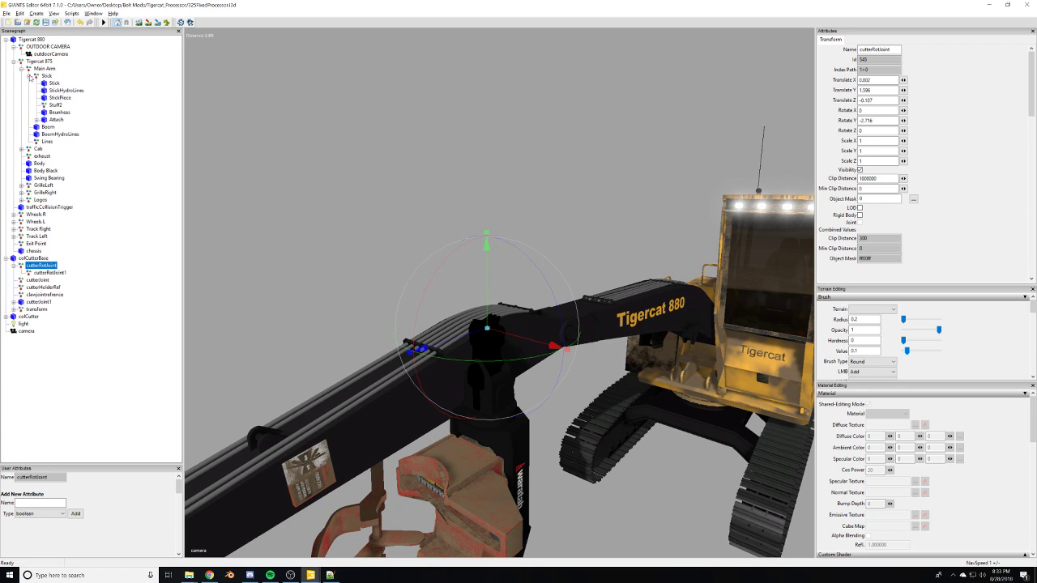
Inspect the Attach mesh at the stick's end and highlight the index path of its child Attach node.
{"action": "left_click", "coordinate": [52, 121]}
{"action": "left_click", "coordinate": [36, 120]}
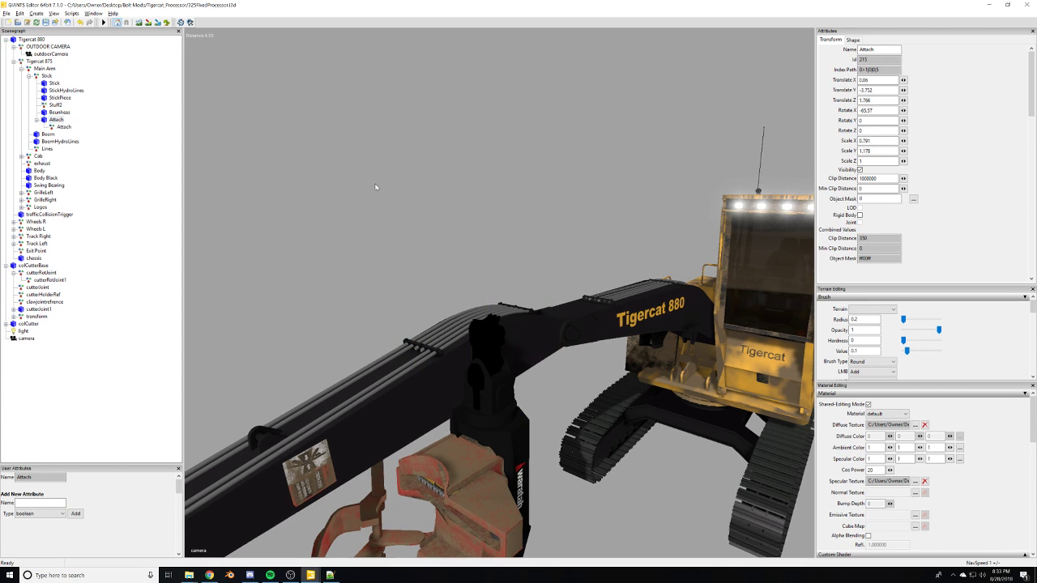
{"action": "key", "text": "f"}
{"action": "scroll", "coordinate": [239, 271], "scroll_direction": "down", "scroll_amount": 4}
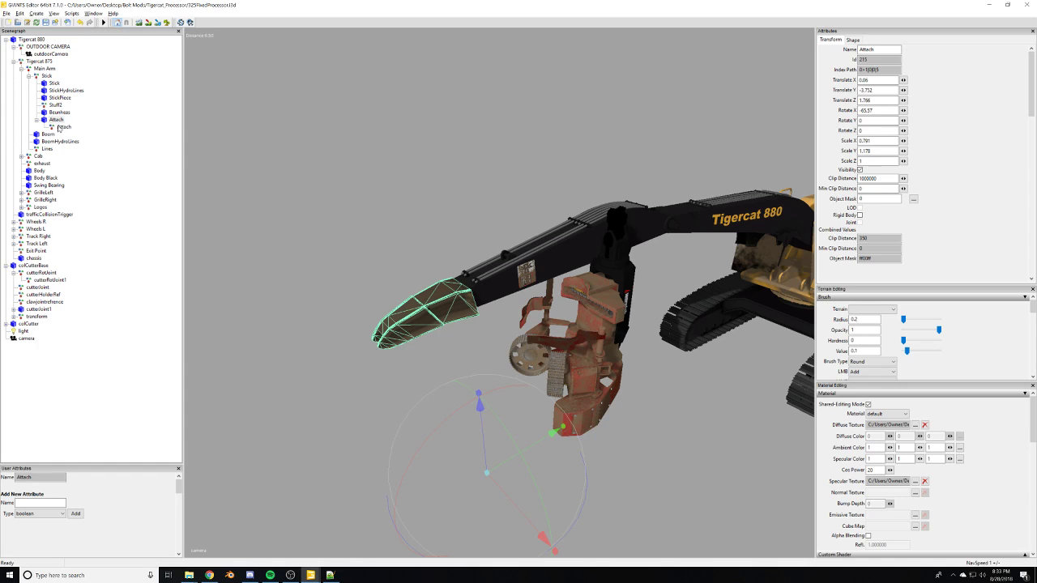
{"action": "left_click", "coordinate": [61, 127]}
{"action": "left_click_drag", "start_coordinate": [898, 70], "coordinate": [829, 76]}
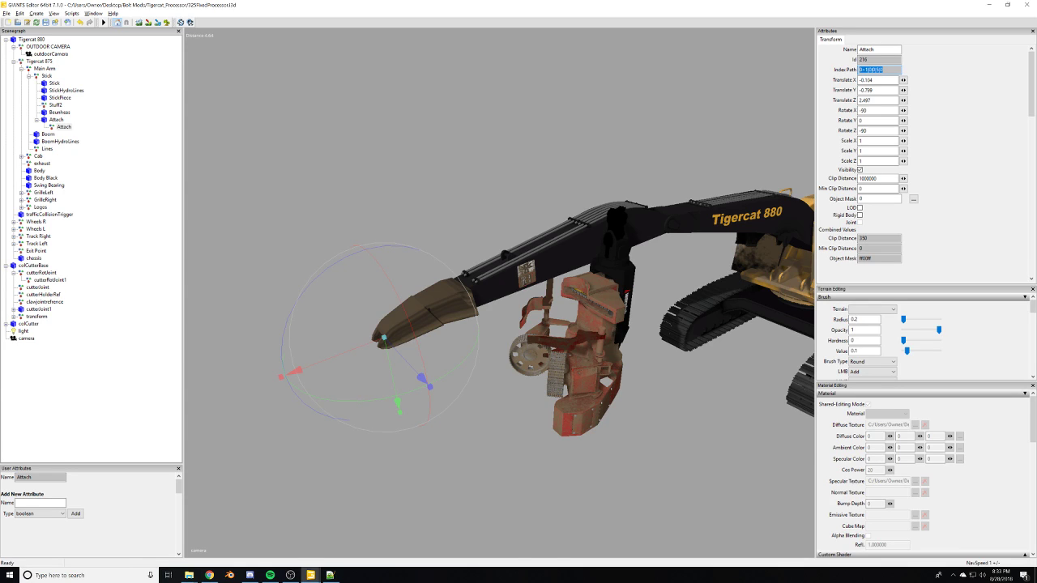
{"action": "key", "text": "alt+Tab"}
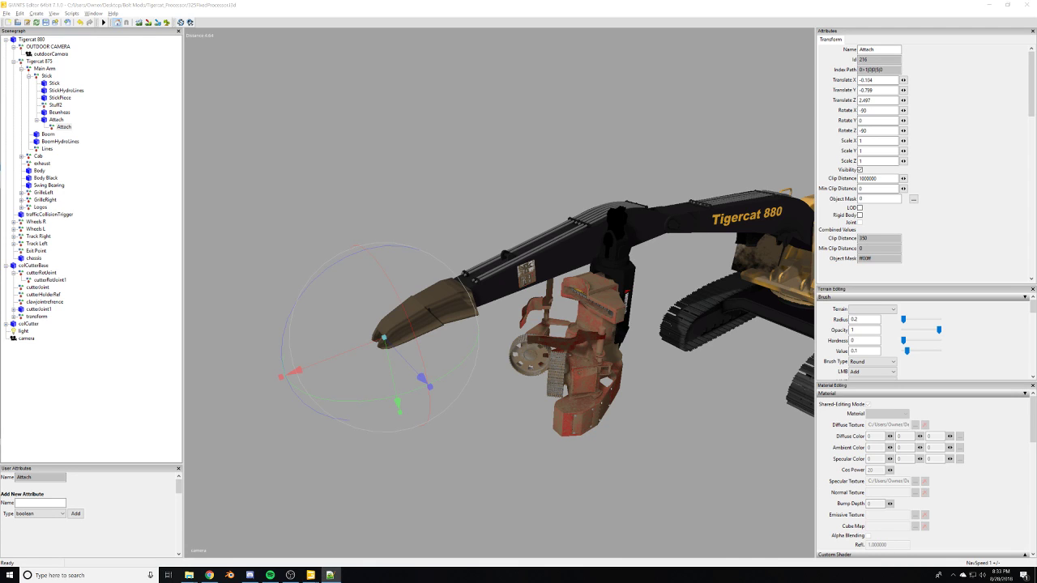
Deselect the Attach node and look over the whole Tigercat 880 with its boom, cab and tracks.
{"action": "left_click_drag", "start_coordinate": [495, 283], "coordinate": [486, 193], "text": "alt"}
{"action": "left_click", "coordinate": [487, 193]}
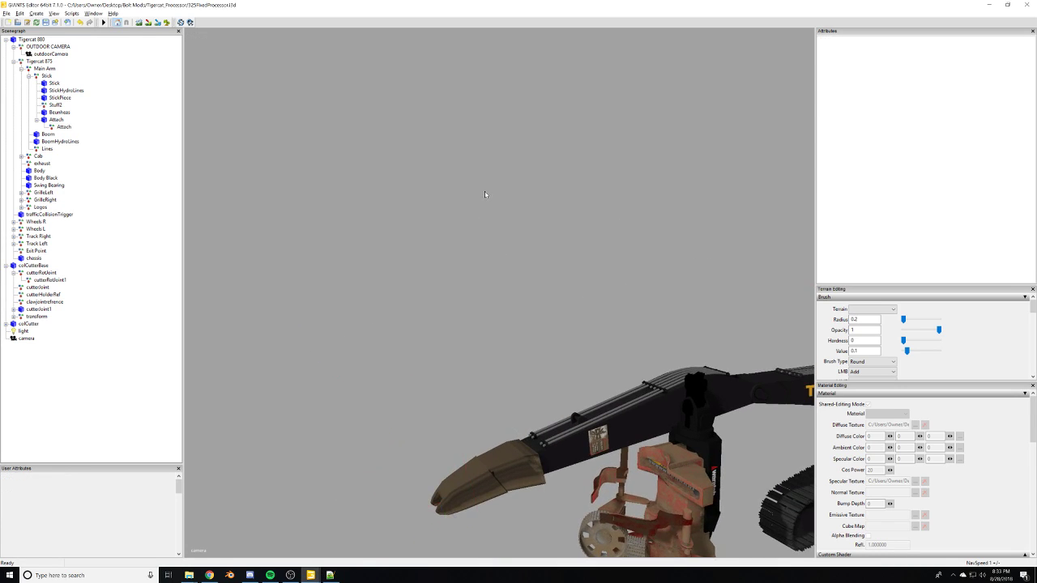
{"action": "scroll", "coordinate": [486, 195], "scroll_direction": "down", "scroll_amount": 5}
{"action": "left_click_drag", "start_coordinate": [366, 329], "coordinate": [389, 409], "text": "alt"}
{"action": "scroll", "coordinate": [431, 360], "scroll_direction": "up", "scroll_amount": 5}
{"action": "scroll", "coordinate": [367, 388], "scroll_direction": "down", "scroll_amount": 5}
{"action": "scroll", "coordinate": [388, 409], "scroll_direction": "up", "scroll_amount": 5}
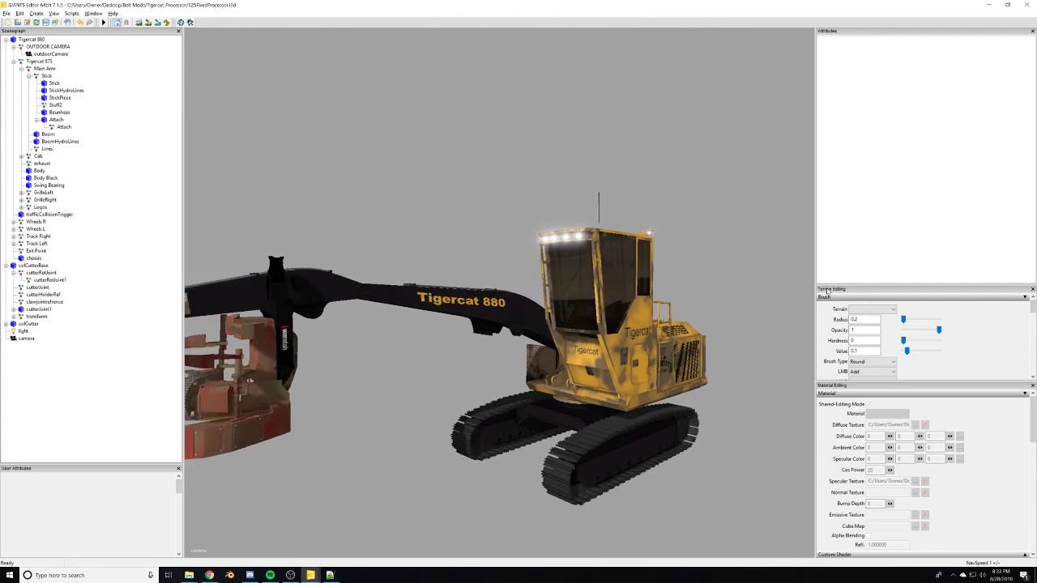
Examine the operator's seat, joysticks and radio console inside the cab.
{"action": "left_click_drag", "start_coordinate": [243, 453], "coordinate": [305, 428], "text": "alt"}
{"action": "scroll", "coordinate": [305, 428], "scroll_direction": "down", "scroll_amount": 5}
{"action": "middle_click_drag", "start_coordinate": [306, 429], "coordinate": [453, 397]}
{"action": "scroll", "coordinate": [740, 278], "scroll_direction": "up", "scroll_amount": 10}
{"action": "left_click_drag", "start_coordinate": [454, 397], "coordinate": [531, 282], "text": "alt"}
{"action": "middle_click_drag", "start_coordinate": [530, 282], "coordinate": [594, 308]}
{"action": "middle_click_drag", "start_coordinate": [350, 307], "coordinate": [372, 317]}
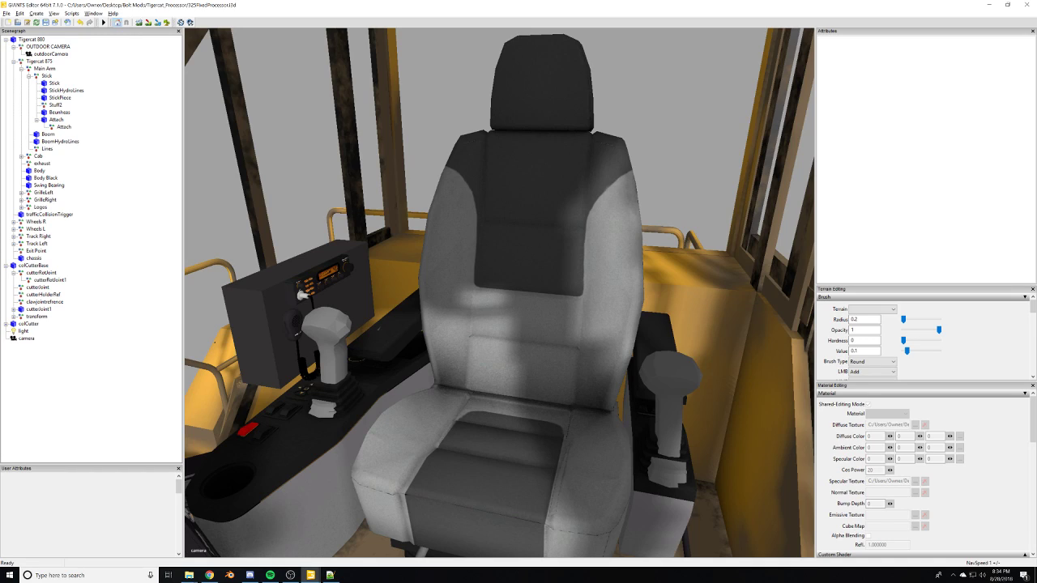
{"action": "key", "text": "alt+Tab"}
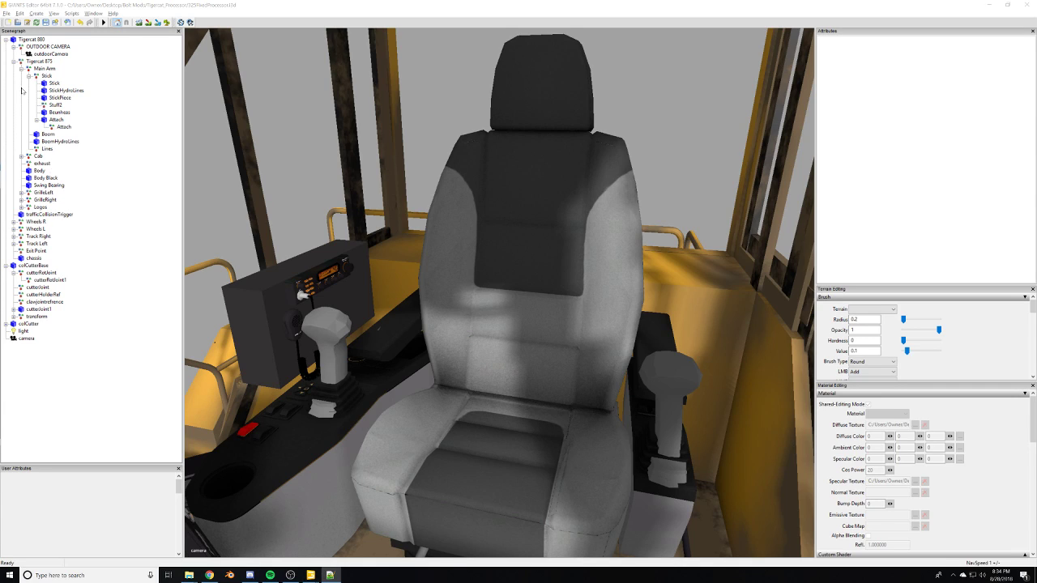
Collapse the Tigercat 875 and OUTDOOR CAMERA groups in the scene hierarchy.
{"action": "left_click", "coordinate": [13, 61]}
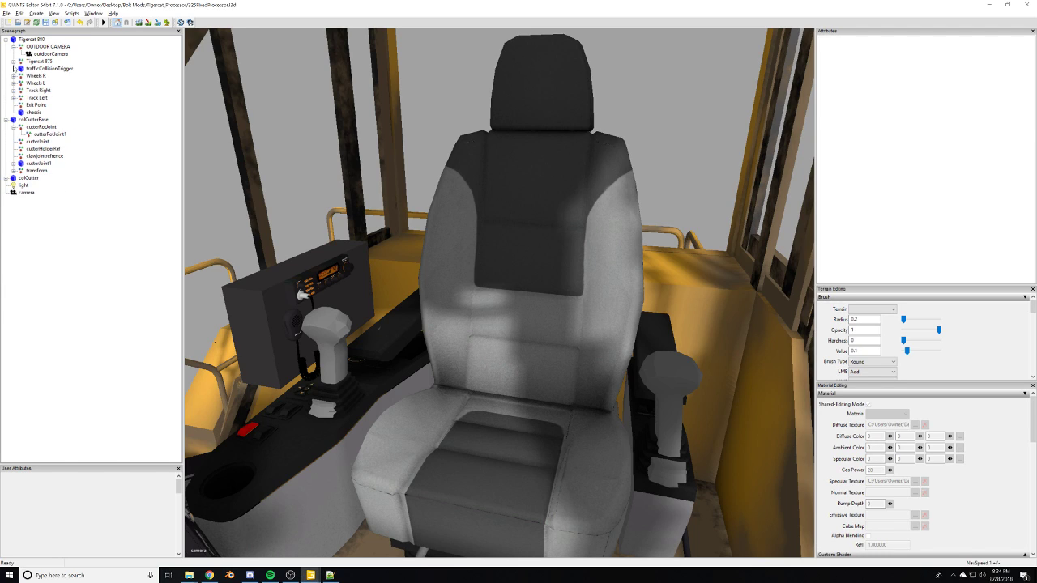
{"action": "left_click", "coordinate": [13, 76]}
{"action": "left_click", "coordinate": [13, 76]}
{"action": "left_click", "coordinate": [13, 76]}
{"action": "left_click", "coordinate": [13, 76]}
{"action": "left_click", "coordinate": [12, 47]}
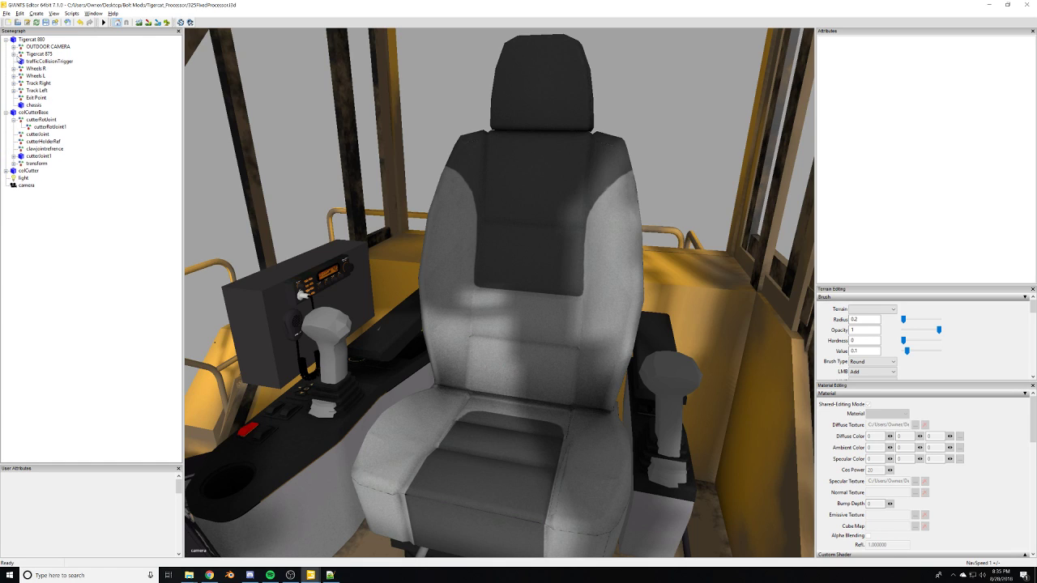
Check the Tigercat 880's child nodes in turn, from Tigercat 875 through the wheels, tracks and Exit Point to chassis.
{"action": "left_click", "coordinate": [31, 55]}
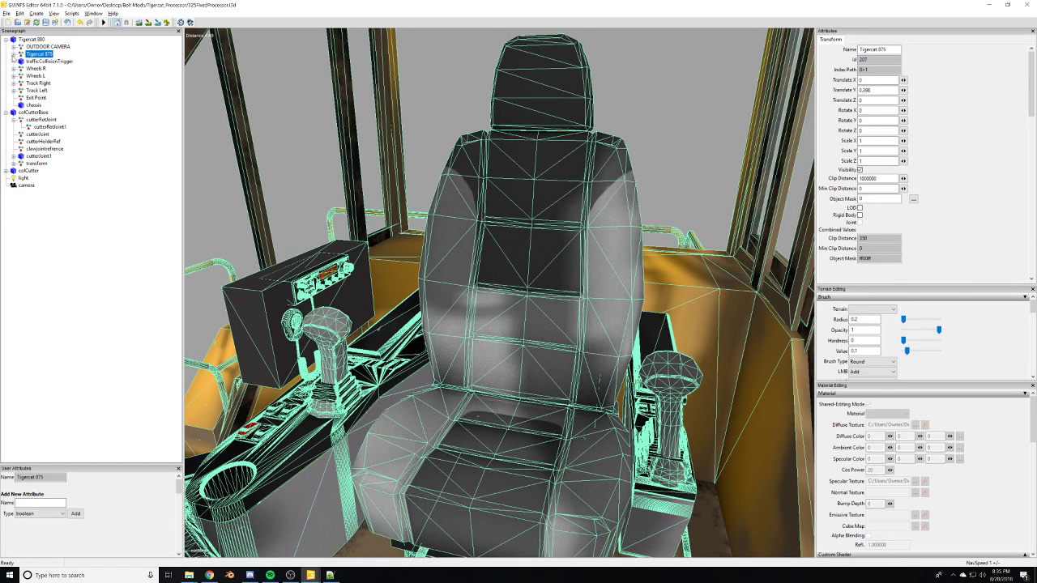
{"action": "left_click", "coordinate": [29, 68]}
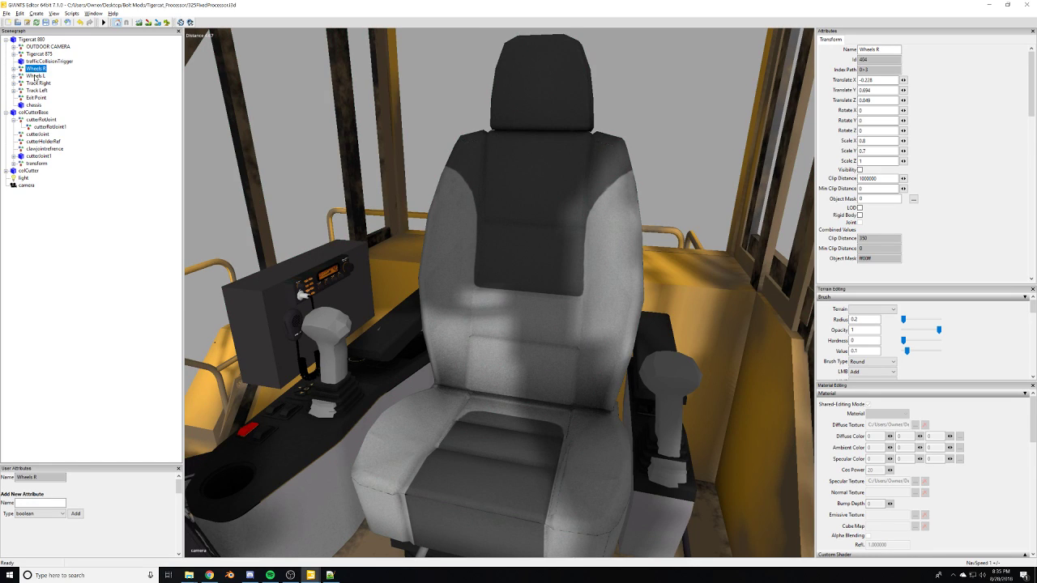
{"action": "left_click", "coordinate": [33, 76]}
{"action": "left_click", "coordinate": [33, 83]}
{"action": "left_click", "coordinate": [33, 91]}
{"action": "left_click", "coordinate": [33, 97]}
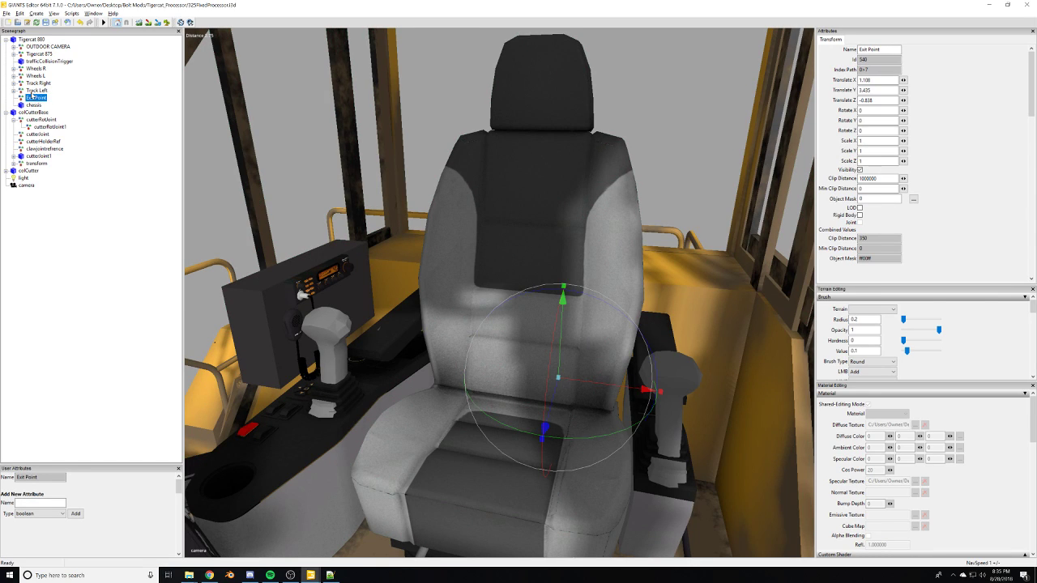
{"action": "left_click", "coordinate": [34, 105]}
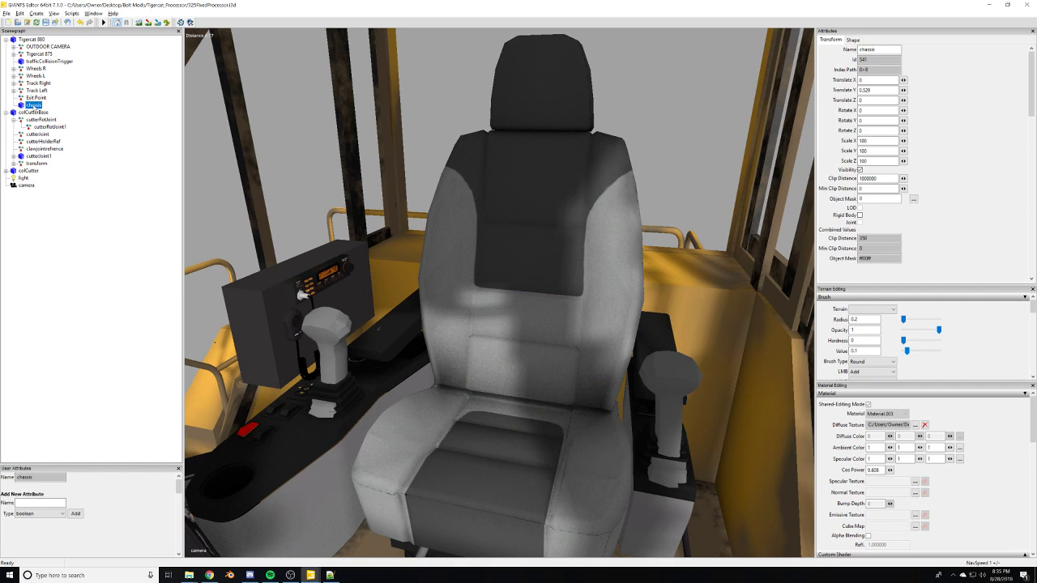
Move the Exit Point node into the Tigercat 875 group, collapsing Stick and expanding Cab in the hierarchy.
{"action": "left_click", "coordinate": [38, 98]}
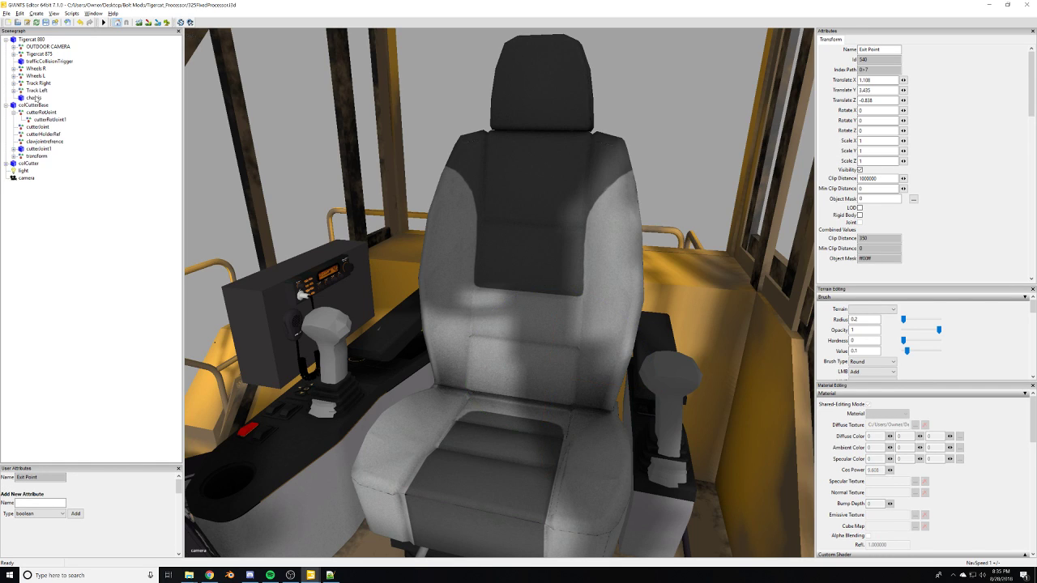
{"action": "left_click", "coordinate": [29, 55]}
{"action": "left_click", "coordinate": [13, 54]}
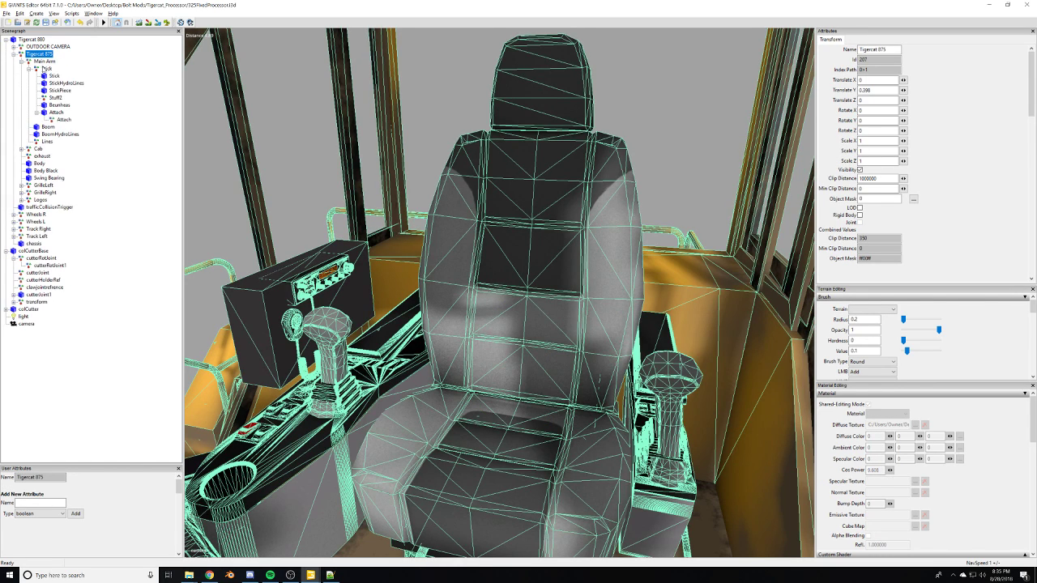
{"action": "left_click", "coordinate": [47, 68]}
{"action": "left_click", "coordinate": [29, 68]}
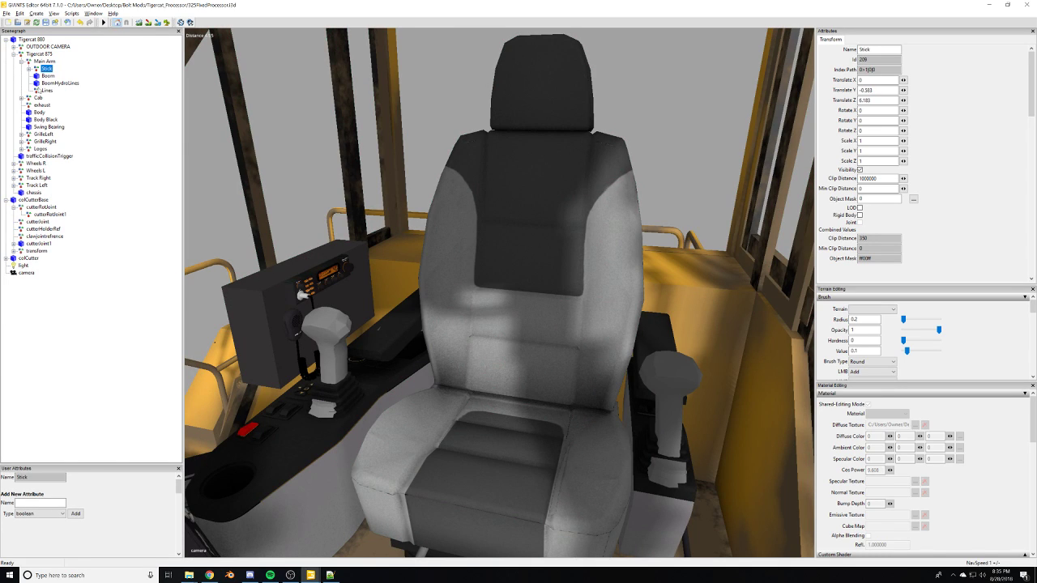
{"action": "left_click", "coordinate": [37, 97]}
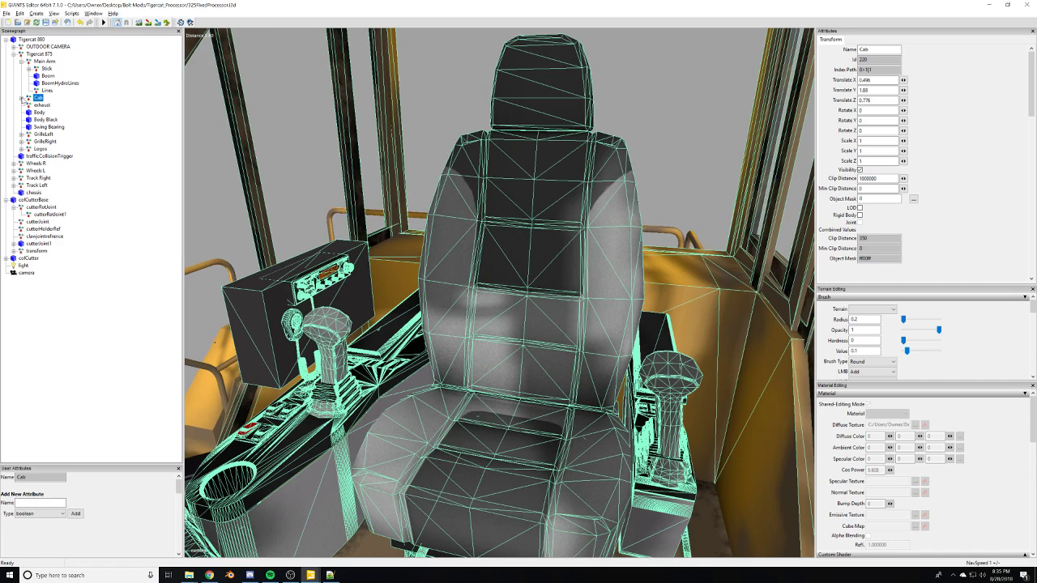
{"action": "left_click", "coordinate": [21, 98]}
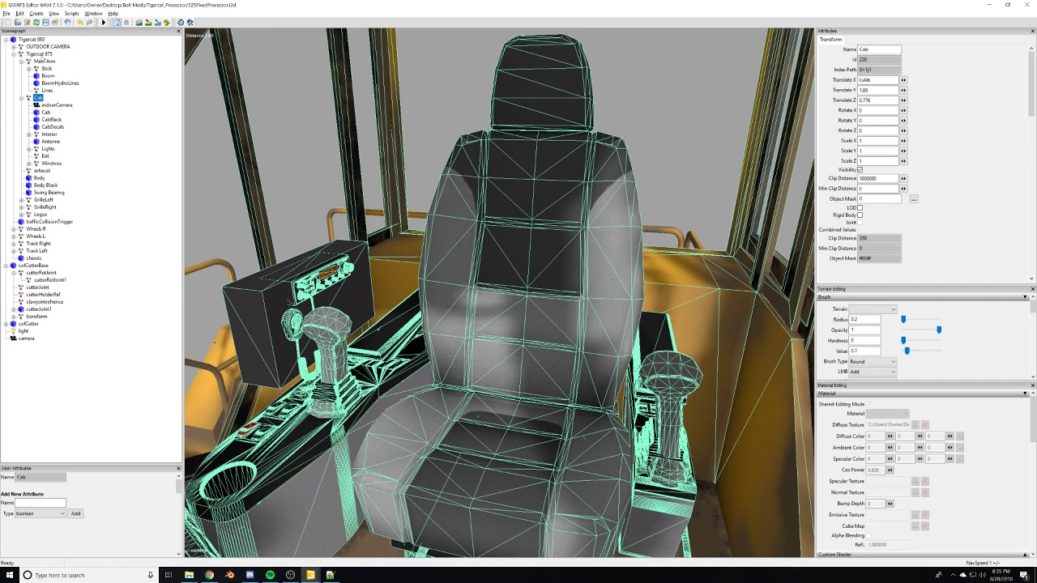
{"action": "left_click", "coordinate": [43, 55]}
{"action": "key", "text": "ctrl+v"}
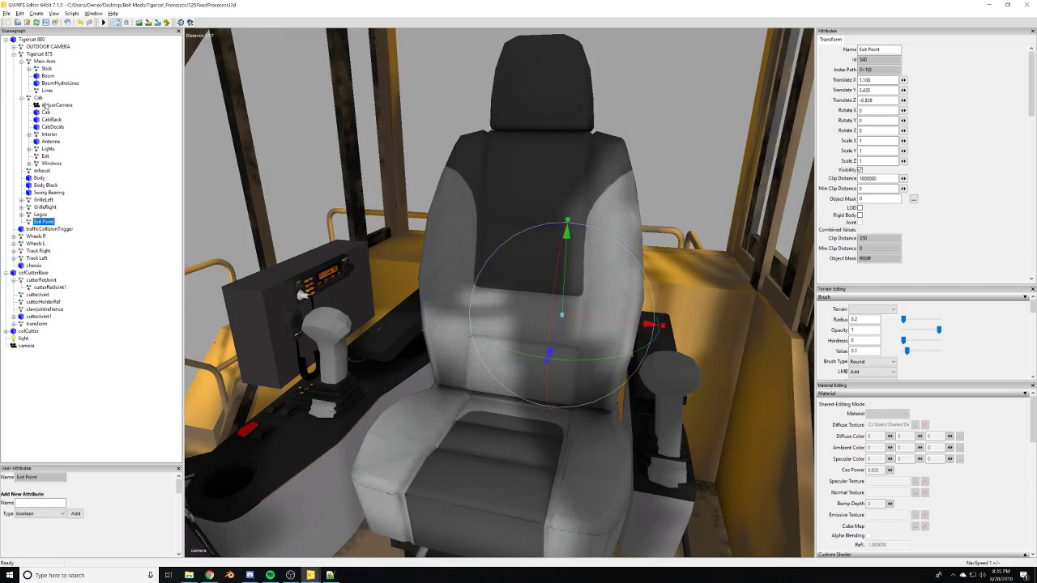
Examine the Exit Point's placement on the grated walkway behind the cab.
{"action": "middle_click_drag", "start_coordinate": [527, 271], "coordinate": [292, 364], "text": "alt"}
{"action": "left_click_drag", "start_coordinate": [291, 364], "coordinate": [560, 390], "text": "alt"}
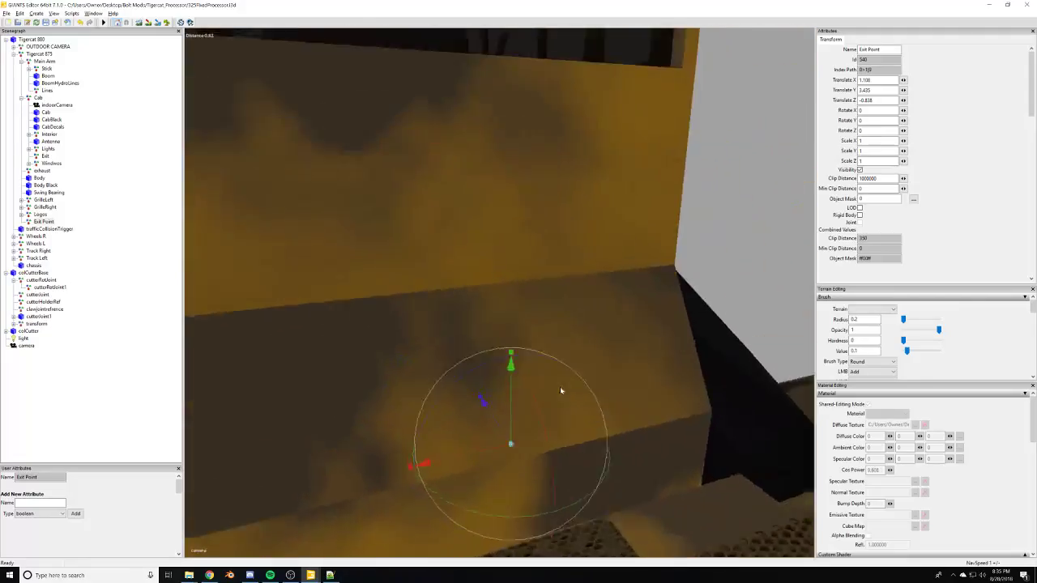
{"action": "right_click_drag", "start_coordinate": [560, 391], "coordinate": [531, 473]}
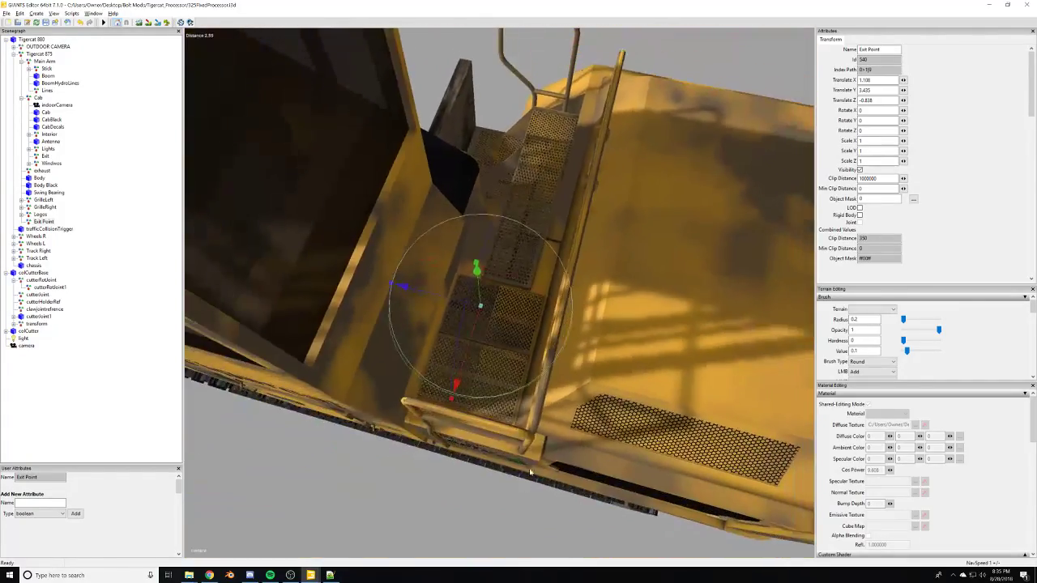
{"action": "left_click_drag", "start_coordinate": [450, 318], "coordinate": [520, 300], "text": "alt"}
Select the root Tigercat 880 node and examine its wireframe along the side of the machine.
{"action": "left_click", "coordinate": [30, 40]}
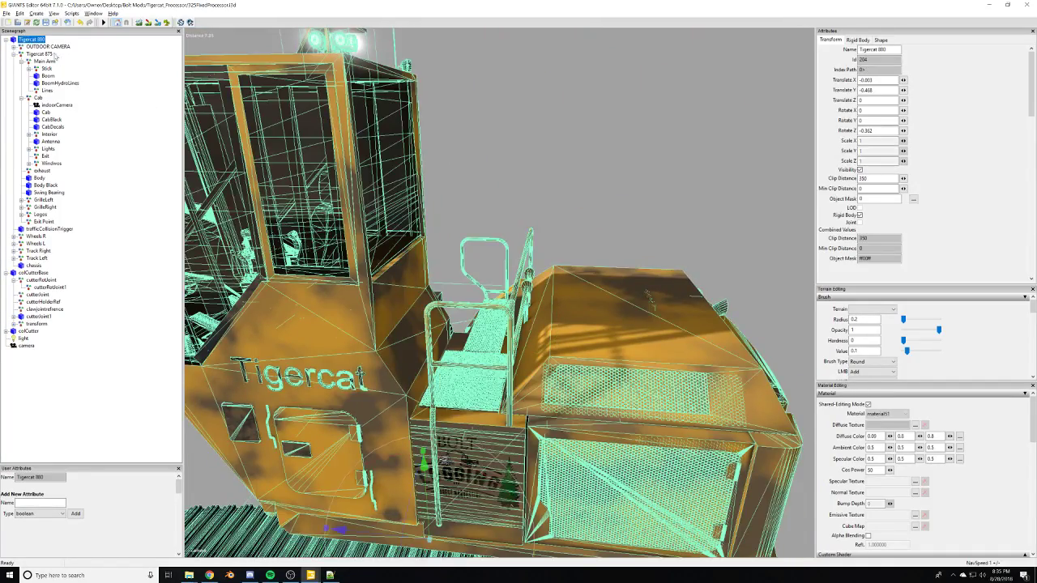
{"action": "scroll", "coordinate": [589, 266], "scroll_direction": "up", "scroll_amount": 5}
{"action": "scroll", "coordinate": [589, 266], "scroll_direction": "down", "scroll_amount": 8}
{"action": "left_click_drag", "start_coordinate": [589, 265], "coordinate": [391, 387], "text": "alt"}
{"action": "scroll", "coordinate": [390, 387], "scroll_direction": "up", "scroll_amount": 5}
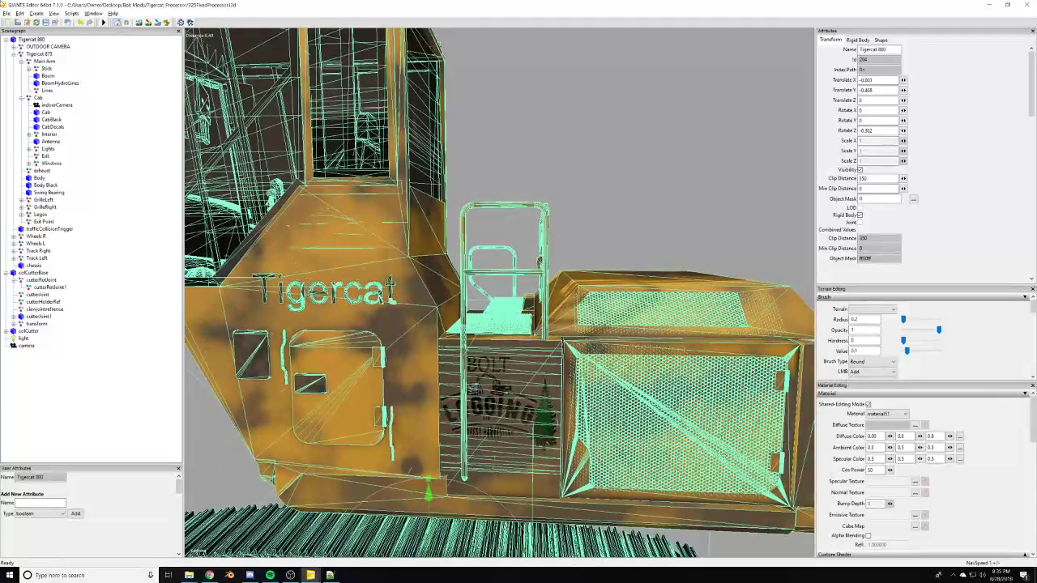
Temporarily hide the Tigercat 875 group to examine the root Tigercat 880 node's wireframe, and restore the group's visibility.
{"action": "left_click", "coordinate": [32, 54]}
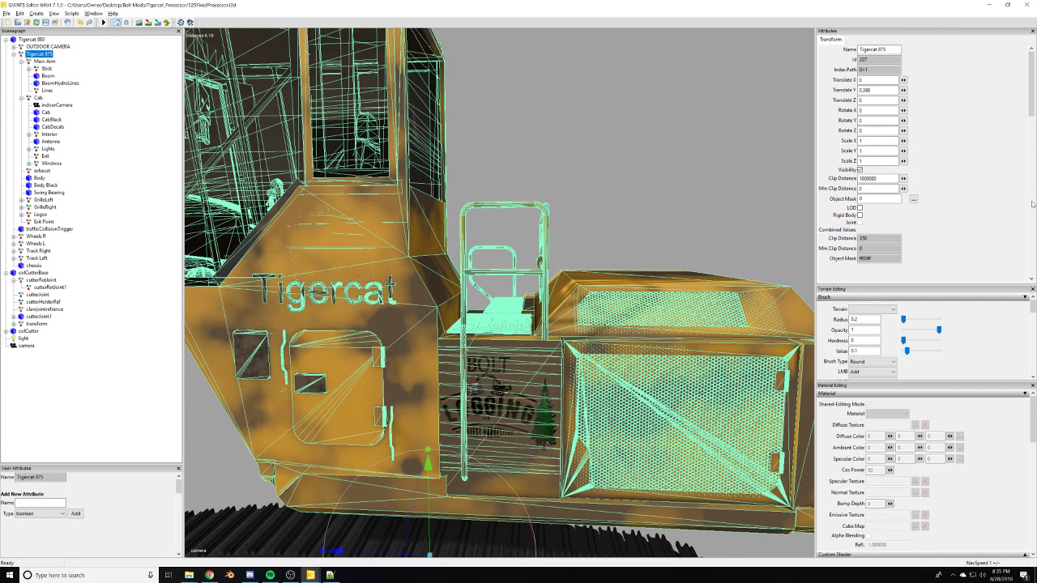
{"action": "left_click", "coordinate": [860, 169]}
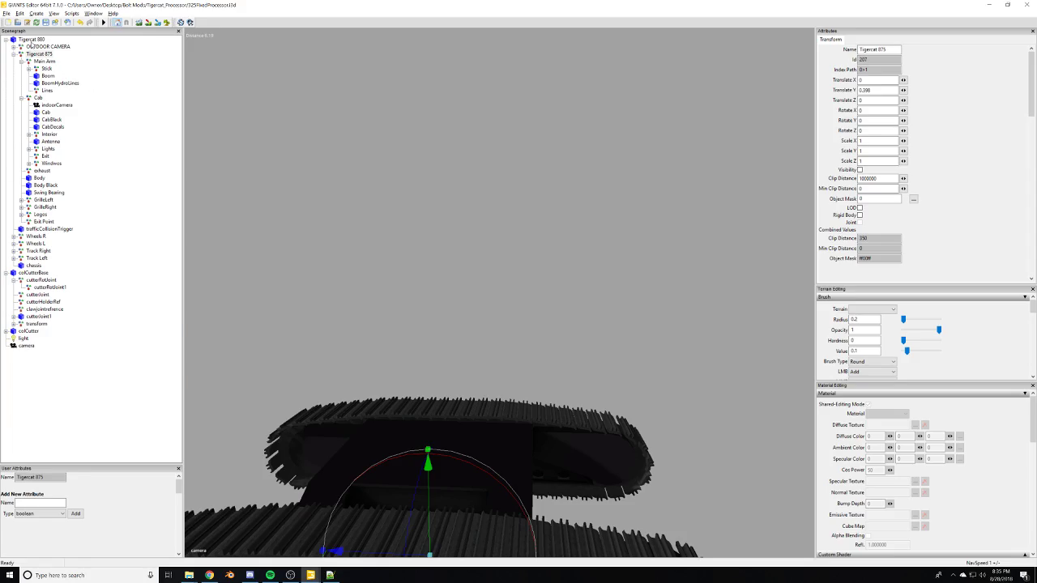
{"action": "left_click", "coordinate": [32, 40]}
{"action": "scroll", "coordinate": [520, 273], "scroll_direction": "down", "scroll_amount": 3}
{"action": "left_click_drag", "start_coordinate": [520, 274], "coordinate": [572, 277], "text": "alt"}
{"action": "scroll", "coordinate": [600, 287], "scroll_direction": "up", "scroll_amount": 4}
{"action": "middle_click_drag", "start_coordinate": [571, 277], "coordinate": [570, 270]}
{"action": "left_click_drag", "start_coordinate": [524, 264], "coordinate": [557, 237], "text": "alt"}
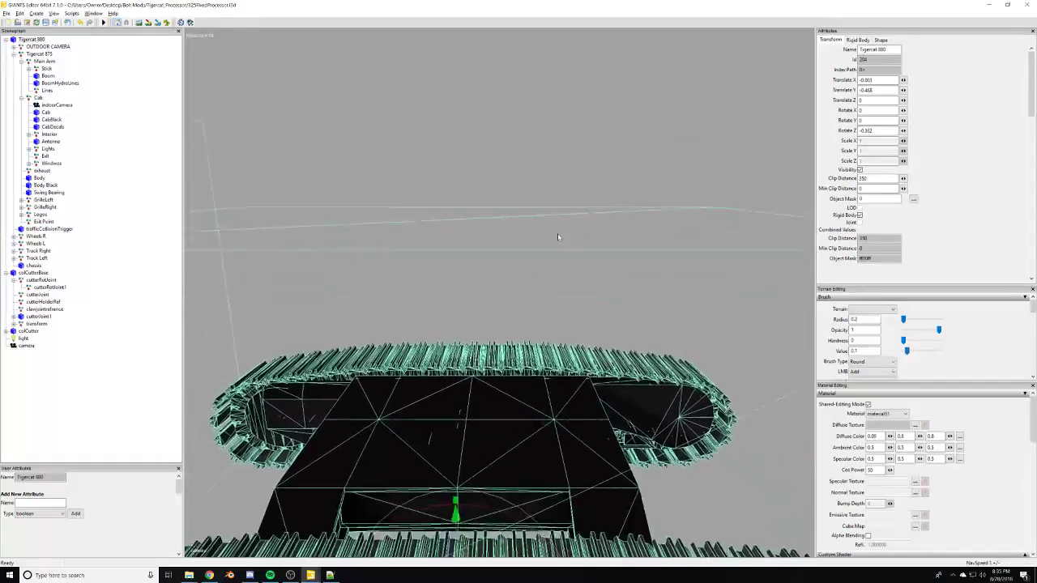
{"action": "middle_click_drag", "start_coordinate": [557, 237], "coordinate": [547, 294]}
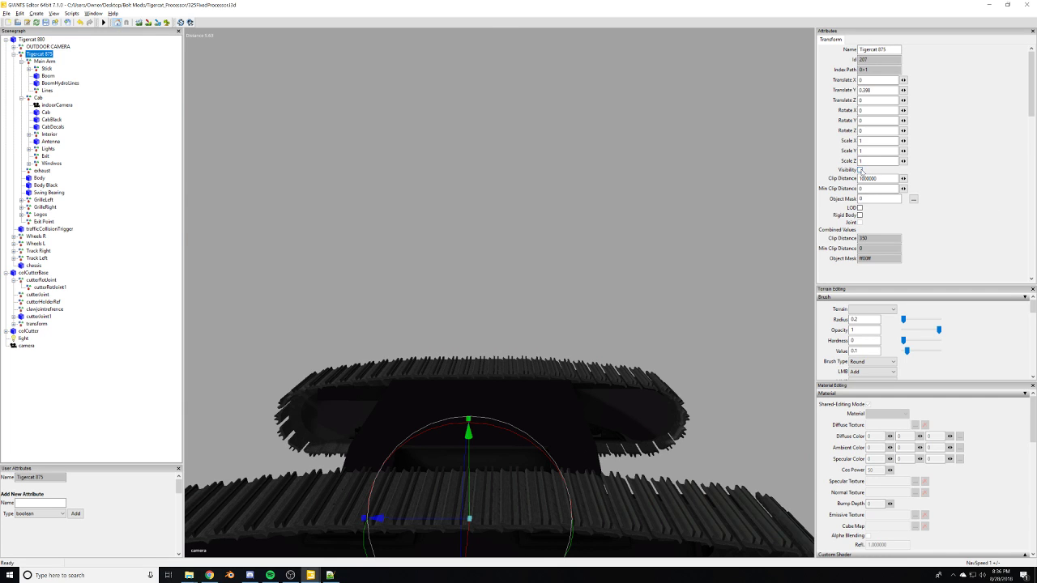
{"action": "left_click", "coordinate": [860, 170]}
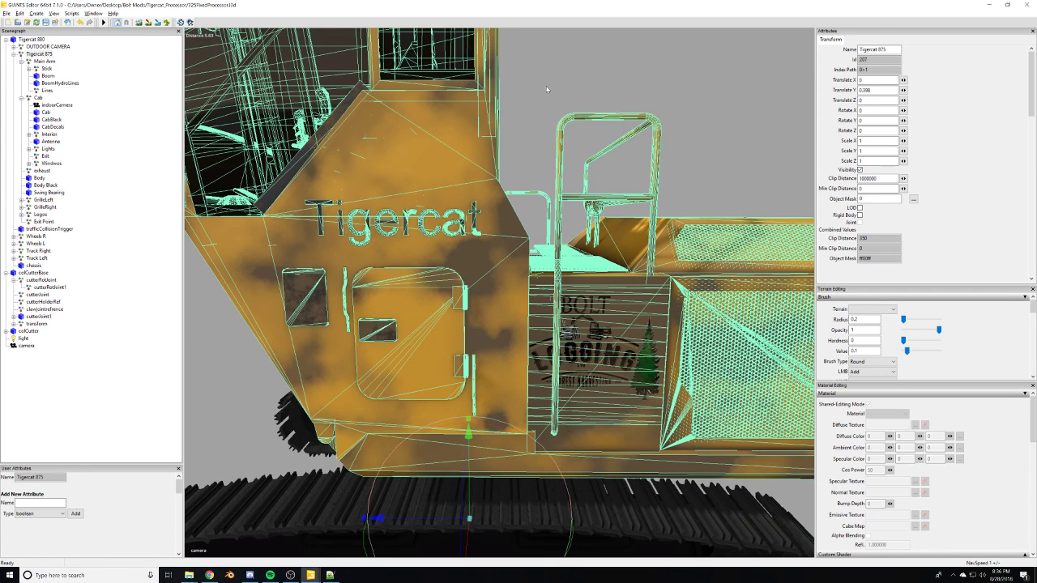
Check the indoorCamera node, and examine the root Tigercat 880 node's wireframe around the side and rear of the machine.
{"action": "left_click", "coordinate": [57, 106]}
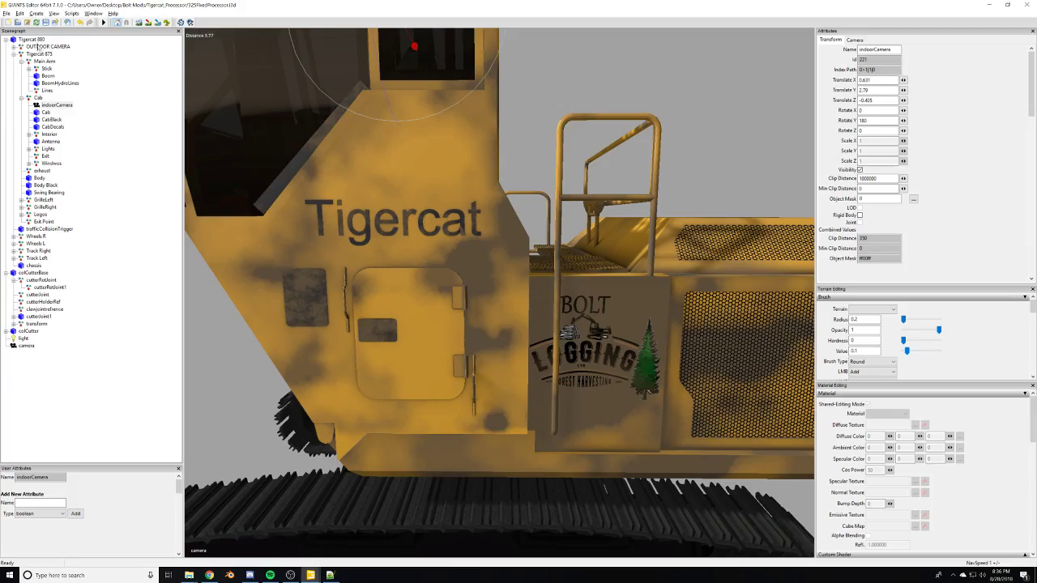
{"action": "left_click", "coordinate": [32, 40]}
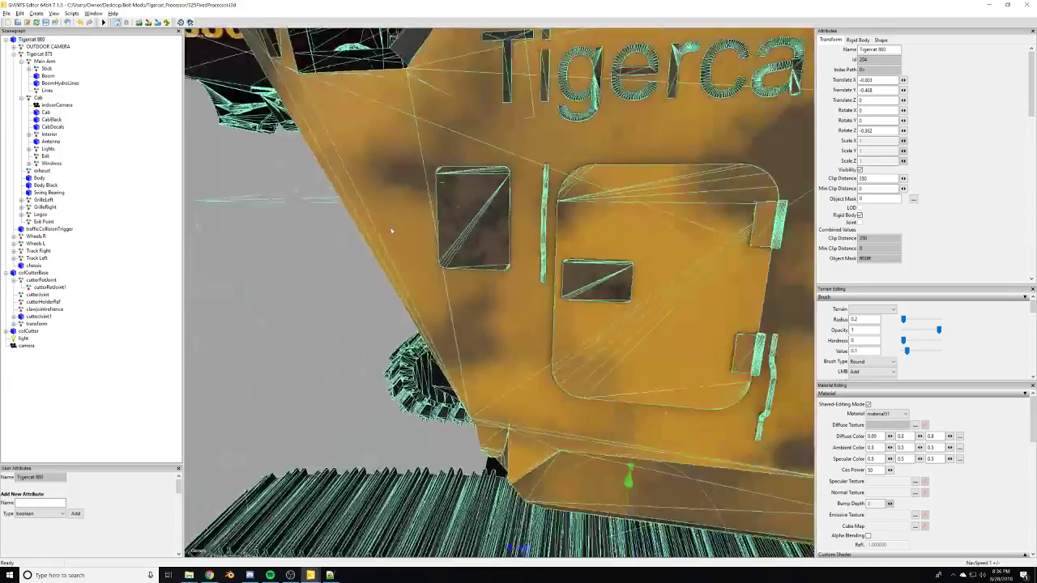
{"action": "scroll", "coordinate": [391, 231], "scroll_direction": "down", "scroll_amount": 8}
{"action": "left_click_drag", "start_coordinate": [391, 231], "coordinate": [486, 235], "text": "alt"}
{"action": "middle_click_drag", "start_coordinate": [486, 235], "coordinate": [496, 190], "text": "alt"}
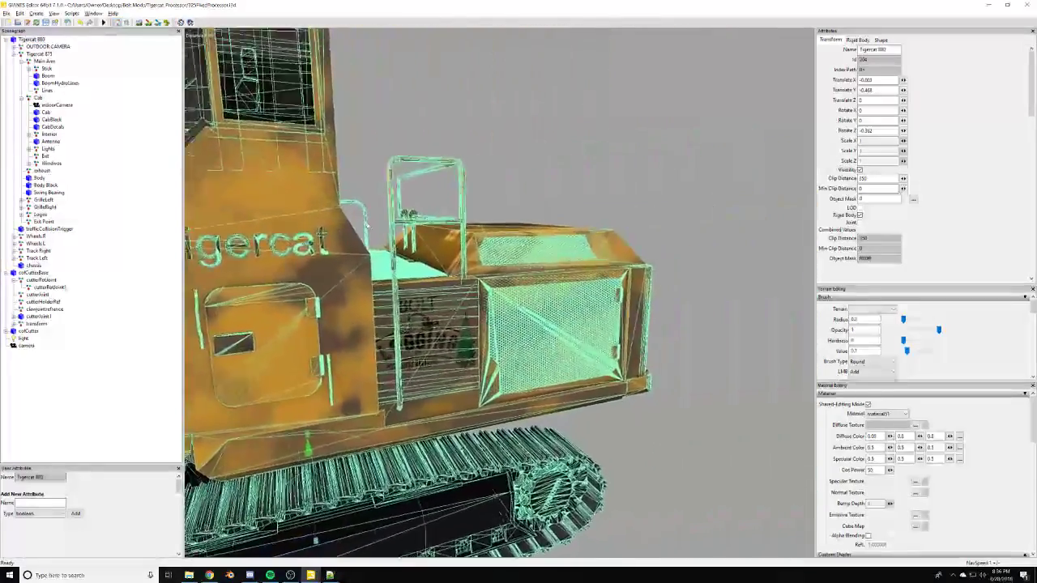
{"action": "scroll", "coordinate": [496, 190], "scroll_direction": "up", "scroll_amount": 5}
{"action": "left_click_drag", "start_coordinate": [495, 190], "coordinate": [382, 204], "text": "alt"}
{"action": "right_click_drag", "start_coordinate": [382, 203], "coordinate": [556, 160], "text": "alt"}
{"action": "left_click_drag", "start_coordinate": [556, 159], "coordinate": [479, 216], "text": "alt"}
{"action": "scroll", "coordinate": [478, 215], "scroll_direction": "down", "scroll_amount": 8}
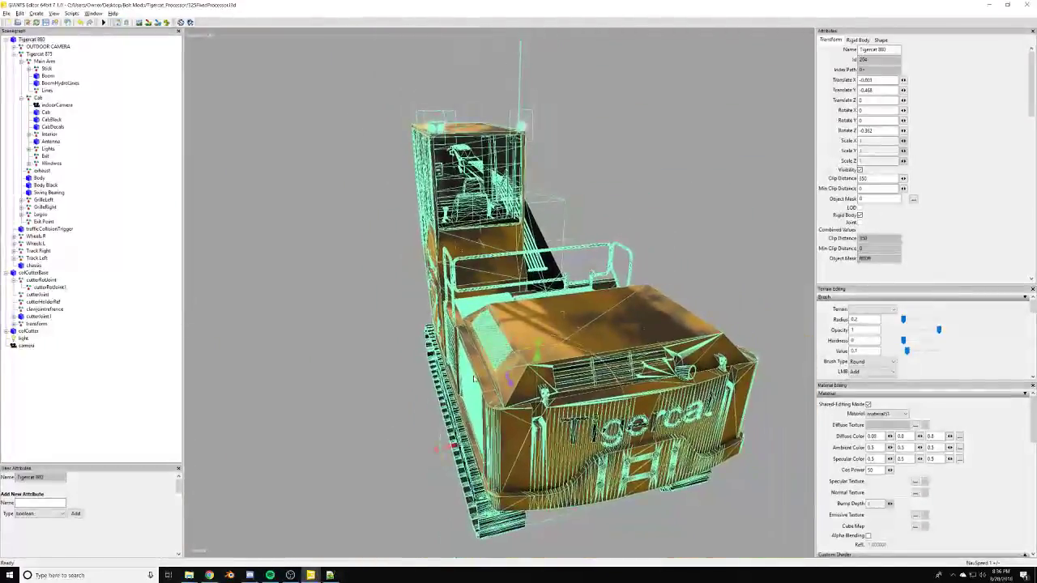
{"action": "middle_click_drag", "start_coordinate": [479, 307], "coordinate": [465, 267], "text": "alt"}
{"action": "left_click_drag", "start_coordinate": [466, 267], "coordinate": [691, 431], "text": "alt"}
Deselect the root node and examine the rear of the cab, its lights and the adjoining handrails.
{"action": "left_click", "coordinate": [489, 421]}
{"action": "scroll", "coordinate": [640, 433], "scroll_direction": "down", "scroll_amount": 2}
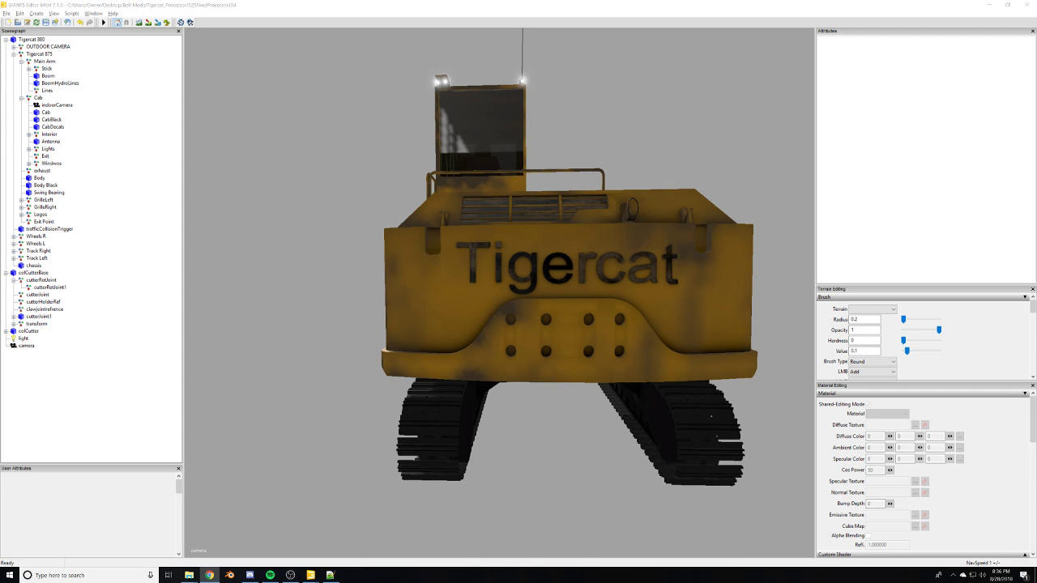
{"action": "left_click_drag", "start_coordinate": [490, 343], "coordinate": [623, 234], "text": "alt"}
{"action": "scroll", "coordinate": [622, 234], "scroll_direction": "up", "scroll_amount": 5}
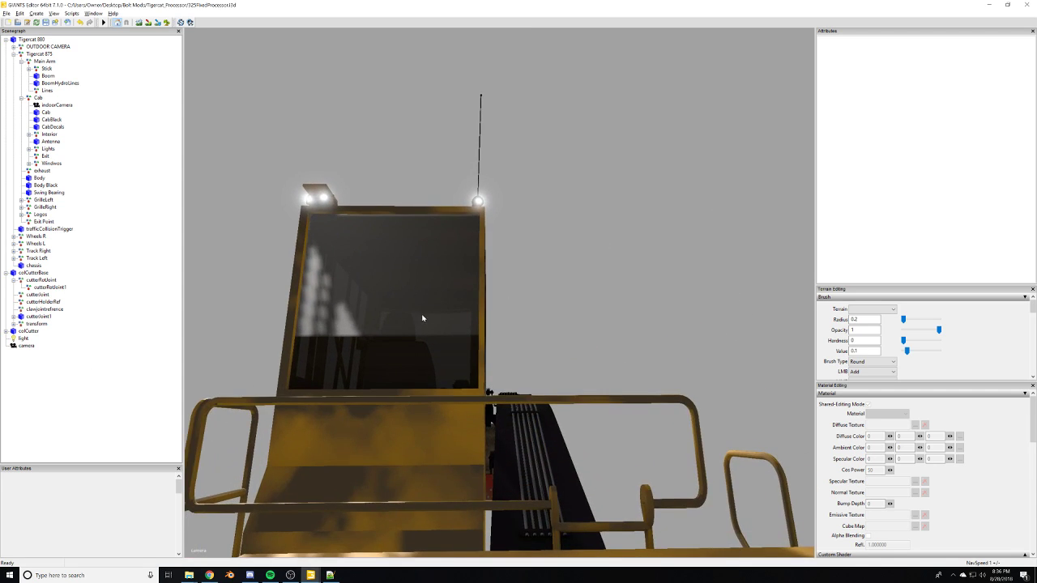
{"action": "scroll", "coordinate": [424, 317], "scroll_direction": "up", "scroll_amount": 3}
{"action": "left_click_drag", "start_coordinate": [546, 303], "coordinate": [464, 387], "text": "alt"}
{"action": "scroll", "coordinate": [464, 387], "scroll_direction": "down", "scroll_amount": 5}
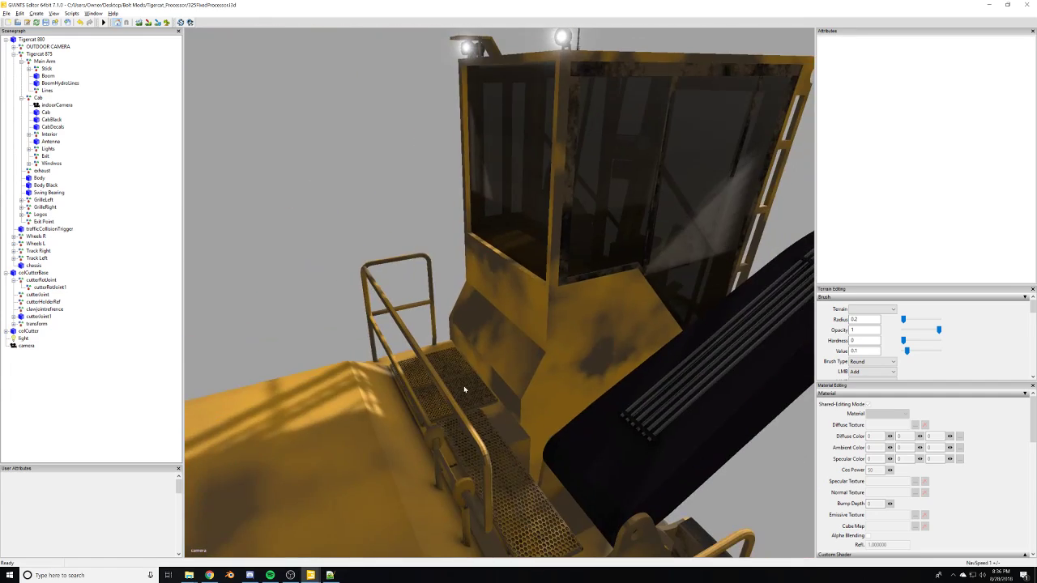
{"action": "scroll", "coordinate": [634, 345], "scroll_direction": "up", "scroll_amount": 5}
{"action": "left_click_drag", "start_coordinate": [634, 345], "coordinate": [451, 370], "text": "alt"}
{"action": "scroll", "coordinate": [560, 328], "scroll_direction": "up", "scroll_amount": 5}
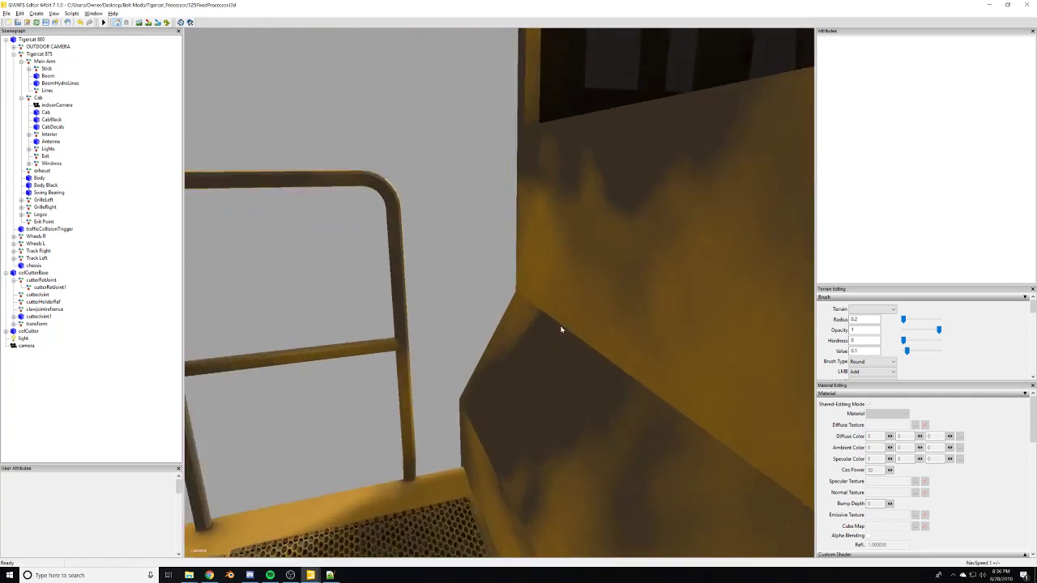
Inspect the grated walkway and handrails between the cab and the engine hood up close.
{"action": "left_click_drag", "start_coordinate": [560, 329], "coordinate": [517, 352], "text": "alt"}
{"action": "scroll", "coordinate": [681, 389], "scroll_direction": "down", "scroll_amount": 5}
{"action": "scroll", "coordinate": [485, 430], "scroll_direction": "down", "scroll_amount": 4}
{"action": "scroll", "coordinate": [653, 363], "scroll_direction": "up", "scroll_amount": 5}
{"action": "scroll", "coordinate": [553, 303], "scroll_direction": "down", "scroll_amount": 4}
{"action": "scroll", "coordinate": [519, 352], "scroll_direction": "up", "scroll_amount": 10}
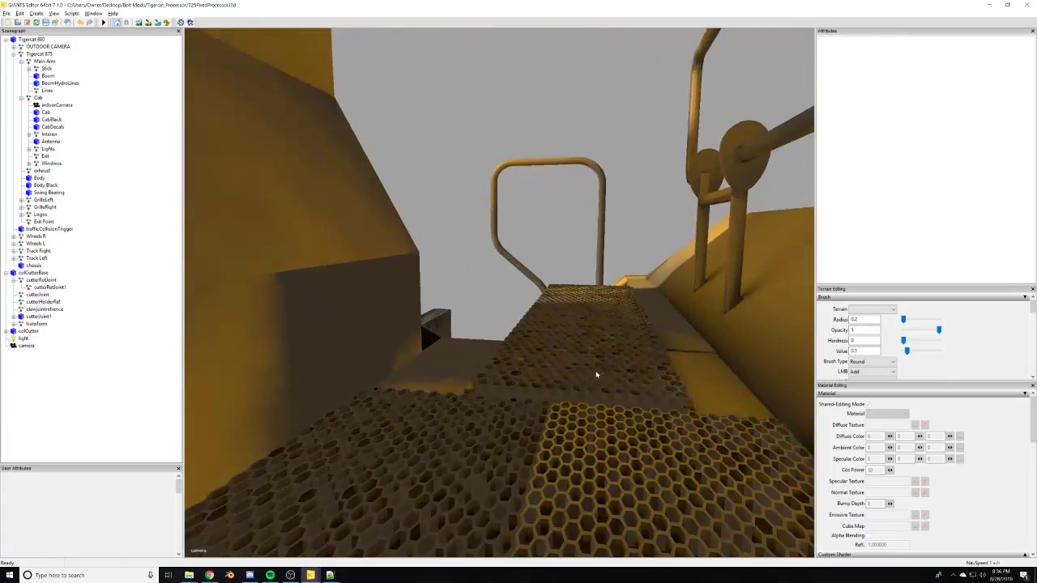
{"action": "scroll", "coordinate": [602, 399], "scroll_direction": "up", "scroll_amount": 10}
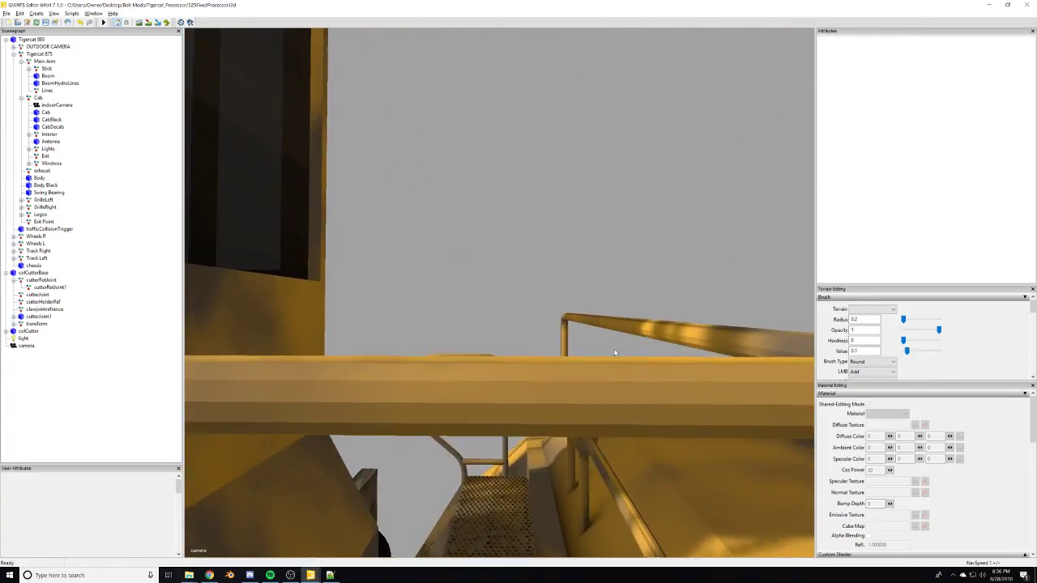
Examine the front steps and the boom's mounting brackets beside the tracks.
{"action": "scroll", "coordinate": [590, 374], "scroll_direction": "down", "scroll_amount": 10}
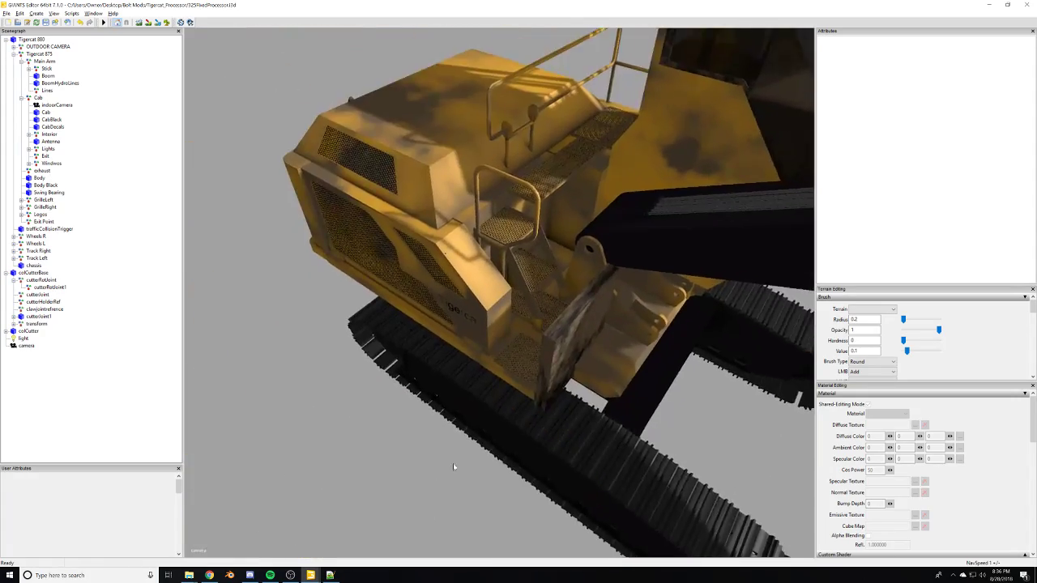
{"action": "scroll", "coordinate": [451, 405], "scroll_direction": "up", "scroll_amount": 10}
{"action": "scroll", "coordinate": [548, 327], "scroll_direction": "down", "scroll_amount": 3}
{"action": "scroll", "coordinate": [599, 385], "scroll_direction": "down", "scroll_amount": 5}
{"action": "scroll", "coordinate": [542, 396], "scroll_direction": "up", "scroll_amount": 10}
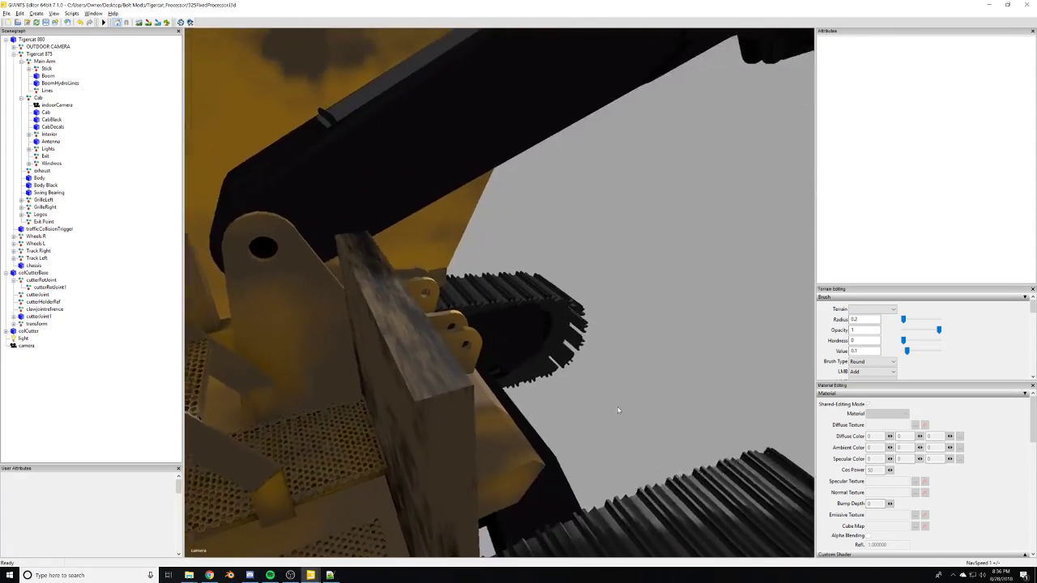
Examine the picture screen and the gauge display mounted on the window pillar inside the cab.
{"action": "scroll", "coordinate": [618, 409], "scroll_direction": "up", "scroll_amount": 3}
{"action": "left_click_drag", "start_coordinate": [394, 354], "coordinate": [608, 347], "text": "alt"}
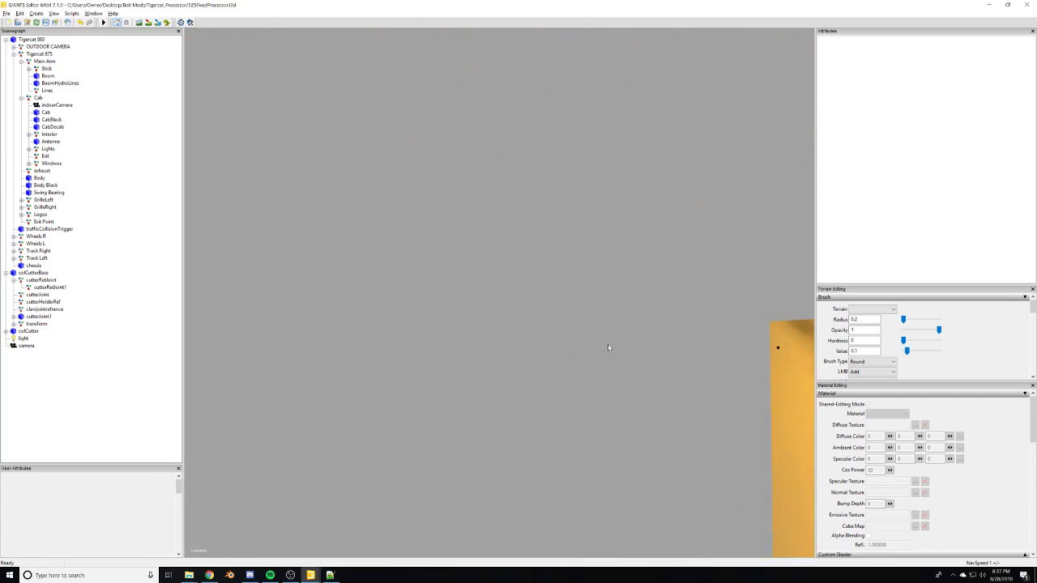
{"action": "scroll", "coordinate": [470, 407], "scroll_direction": "down", "scroll_amount": 8}
{"action": "scroll", "coordinate": [489, 406], "scroll_direction": "up", "scroll_amount": 4}
{"action": "left_click_drag", "start_coordinate": [488, 407], "coordinate": [354, 361], "text": "alt"}
{"action": "scroll", "coordinate": [386, 422], "scroll_direction": "down", "scroll_amount": 8}
{"action": "scroll", "coordinate": [381, 423], "scroll_direction": "down", "scroll_amount": 5}
{"action": "scroll", "coordinate": [437, 313], "scroll_direction": "up", "scroll_amount": 7}
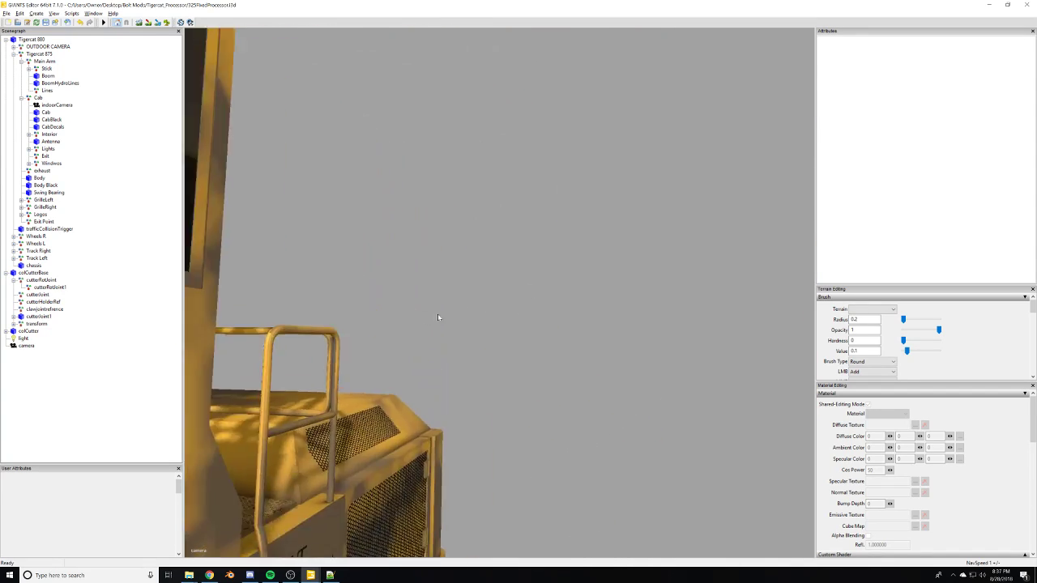
{"action": "left_click_drag", "start_coordinate": [437, 314], "coordinate": [347, 294], "text": "alt"}
{"action": "scroll", "coordinate": [496, 274], "scroll_direction": "up", "scroll_amount": 5}
{"action": "mouse_move", "coordinate": [496, 274]}
{"action": "middle_mouse_down"}
{"action": "mouse_move", "coordinate": [429, 406]}
{"action": "mouse_move", "coordinate": [435, 394]}
{"action": "mouse_move", "coordinate": [375, 379]}
{"action": "mouse_move", "coordinate": [645, 419]}
{"action": "mouse_move", "coordinate": [618, 435]}
{"action": "mouse_move", "coordinate": [446, 452]}
{"action": "mouse_move", "coordinate": [386, 440]}
{"action": "mouse_move", "coordinate": [405, 405]}
{"action": "mouse_move", "coordinate": [536, 465]}
{"action": "mouse_move", "coordinate": [551, 433]}
{"action": "mouse_move", "coordinate": [562, 446]}
{"action": "mouse_move", "coordinate": [340, 438]}
{"action": "mouse_move", "coordinate": [334, 424]}
{"action": "mouse_move", "coordinate": [486, 423]}
{"action": "mouse_move", "coordinate": [349, 297]}
{"action": "mouse_move", "coordinate": [283, 333]}
{"action": "mouse_move", "coordinate": [577, 438]}
{"action": "mouse_move", "coordinate": [586, 461]}
{"action": "mouse_move", "coordinate": [489, 288]}
{"action": "middle_mouse_up"}
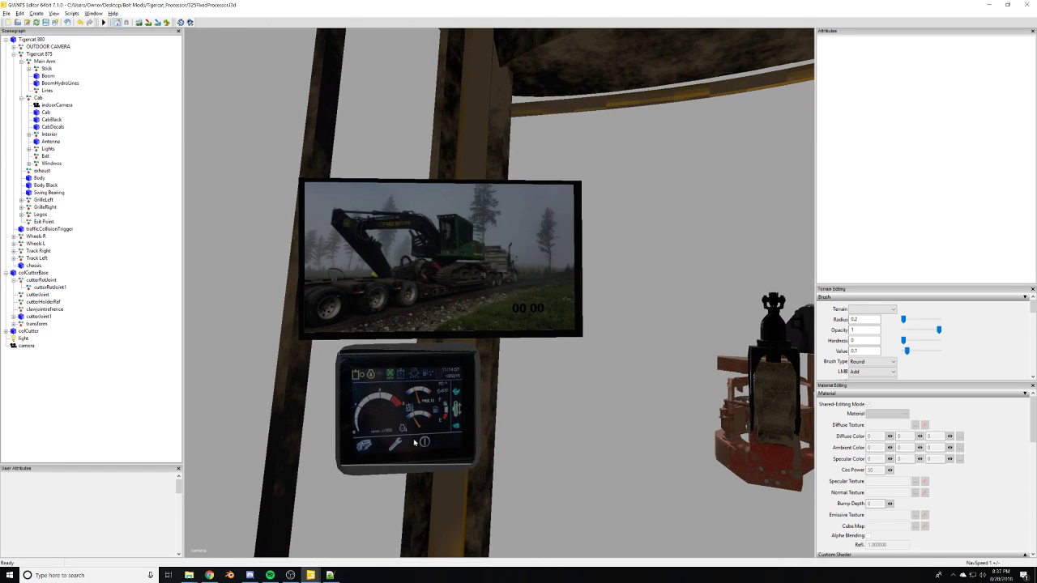
{"action": "middle_click_drag", "start_coordinate": [483, 440], "coordinate": [430, 418]}
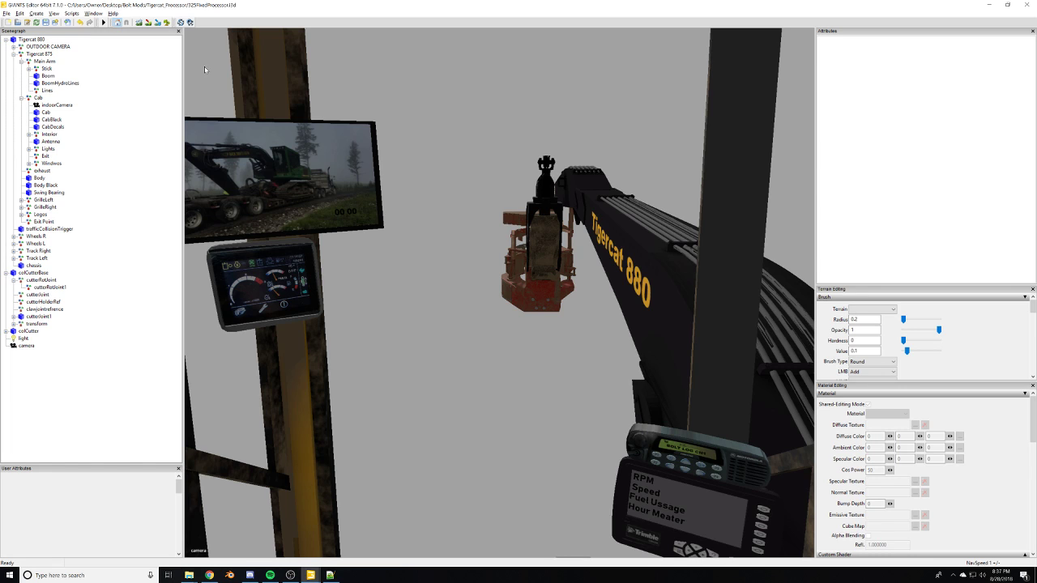
Examine the boom and processor head, then the boom mount and cab front above the tracks.
{"action": "scroll", "coordinate": [529, 443], "scroll_direction": "up", "scroll_amount": 5}
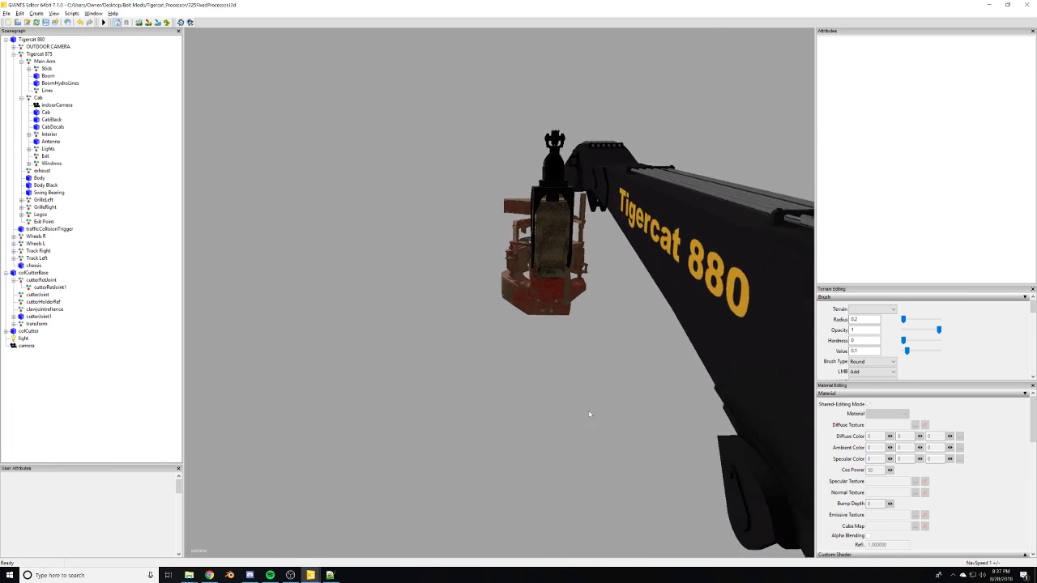
{"action": "left_click_drag", "start_coordinate": [589, 414], "coordinate": [617, 393], "text": "alt"}
{"action": "scroll", "coordinate": [617, 393], "scroll_direction": "up", "scroll_amount": 10}
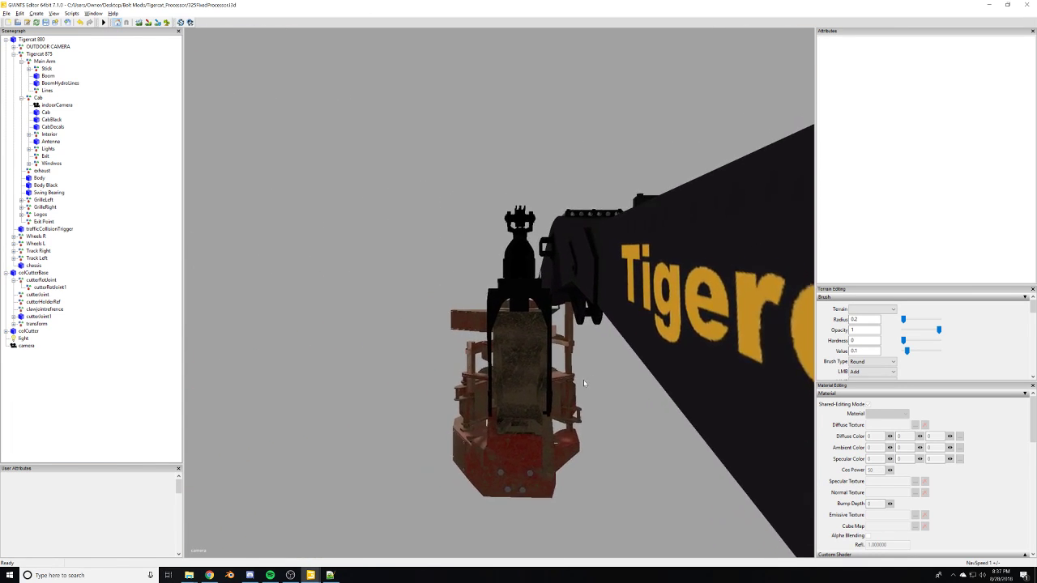
{"action": "scroll", "coordinate": [647, 381], "scroll_direction": "down", "scroll_amount": 10}
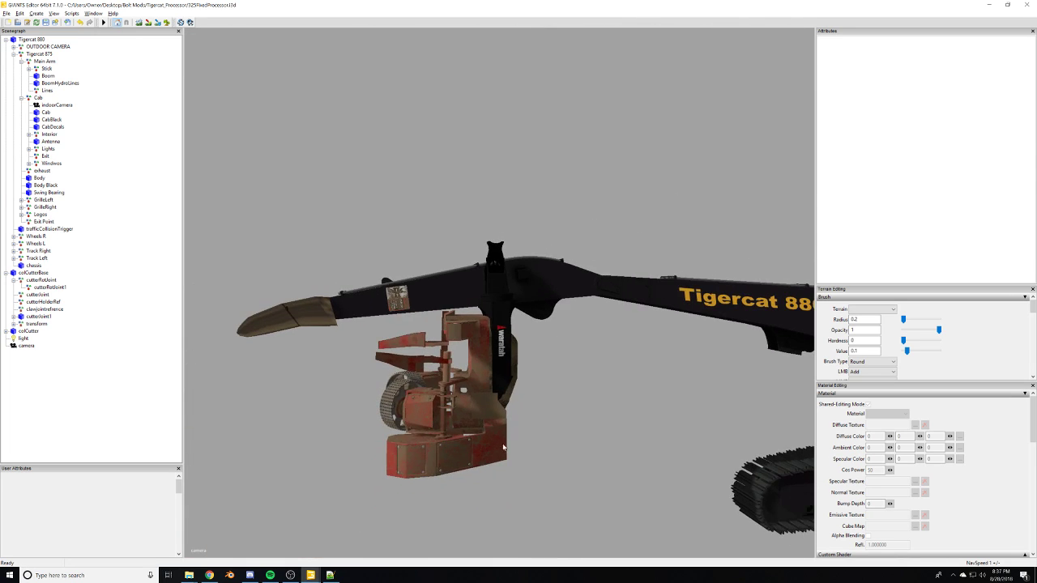
{"action": "middle_click_drag", "start_coordinate": [648, 382], "coordinate": [729, 351], "text": "alt"}
{"action": "scroll", "coordinate": [729, 351], "scroll_direction": "up", "scroll_amount": 5}
{"action": "scroll", "coordinate": [472, 450], "scroll_direction": "down", "scroll_amount": 3}
{"action": "left_click_drag", "start_coordinate": [471, 450], "coordinate": [657, 424], "text": "alt"}
{"action": "scroll", "coordinate": [590, 396], "scroll_direction": "up", "scroll_amount": 4}
{"action": "left_click_drag", "start_coordinate": [591, 395], "coordinate": [649, 338], "text": "alt"}
{"action": "scroll", "coordinate": [441, 415], "scroll_direction": "up", "scroll_amount": 4}
{"action": "scroll", "coordinate": [427, 414], "scroll_direction": "down", "scroll_amount": 5}
{"action": "scroll", "coordinate": [427, 414], "scroll_direction": "down", "scroll_amount": 3}
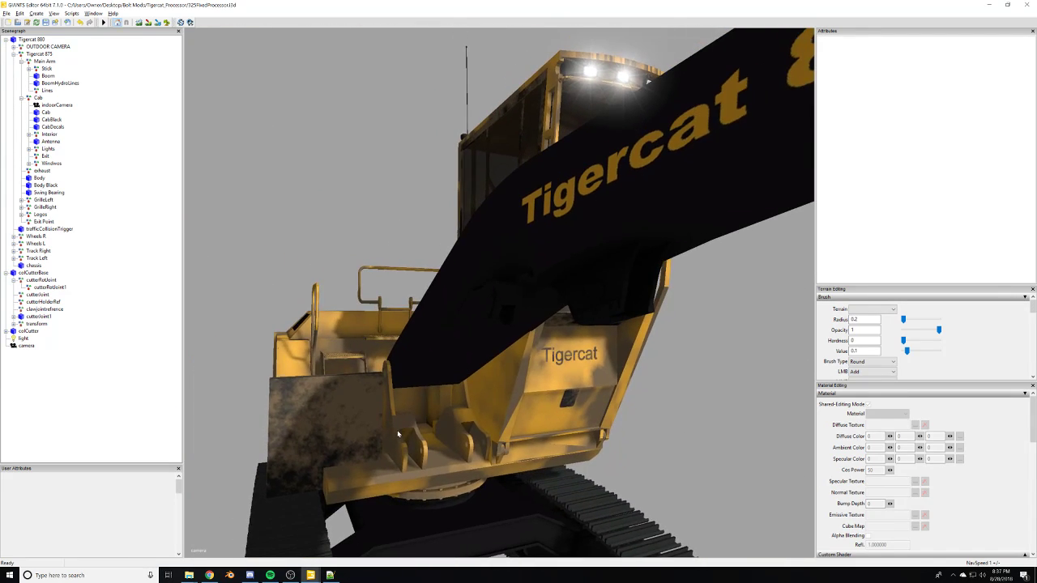
Move the Antenna node across the cab roof to the rear light corner, at about X 1.255 and Y 3.482.
{"action": "left_click_drag", "start_coordinate": [427, 415], "coordinate": [332, 419], "text": "alt"}
{"action": "scroll", "coordinate": [619, 315], "scroll_direction": "up", "scroll_amount": 5}
{"action": "middle_click_drag", "start_coordinate": [331, 418], "coordinate": [191, 347]}
{"action": "left_click", "coordinate": [50, 142]}
{"action": "key", "text": "f"}
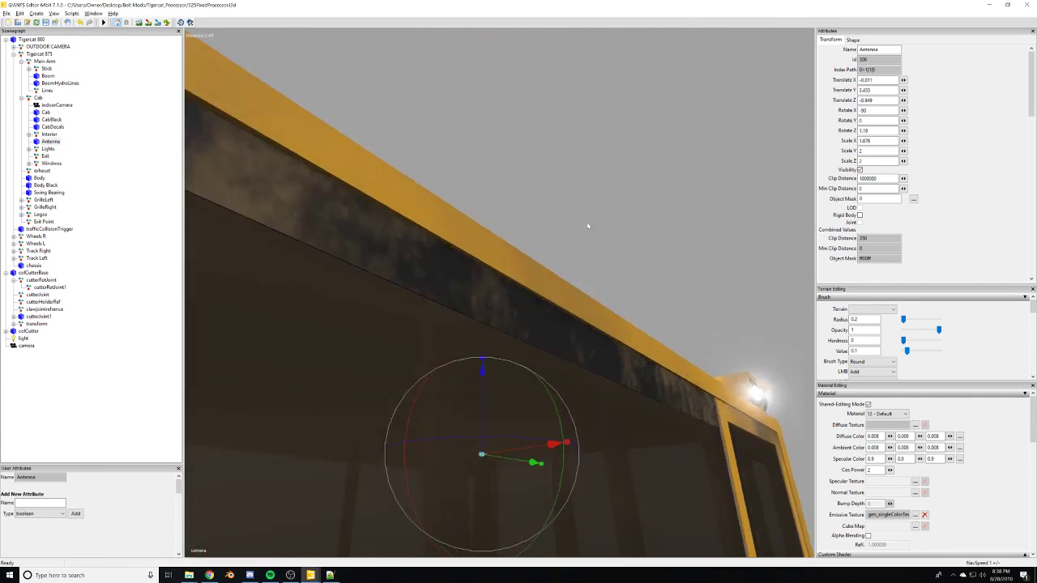
{"action": "left_click_drag", "start_coordinate": [588, 226], "coordinate": [540, 255], "text": "alt"}
{"action": "middle_click_drag", "start_coordinate": [539, 253], "coordinate": [578, 310]}
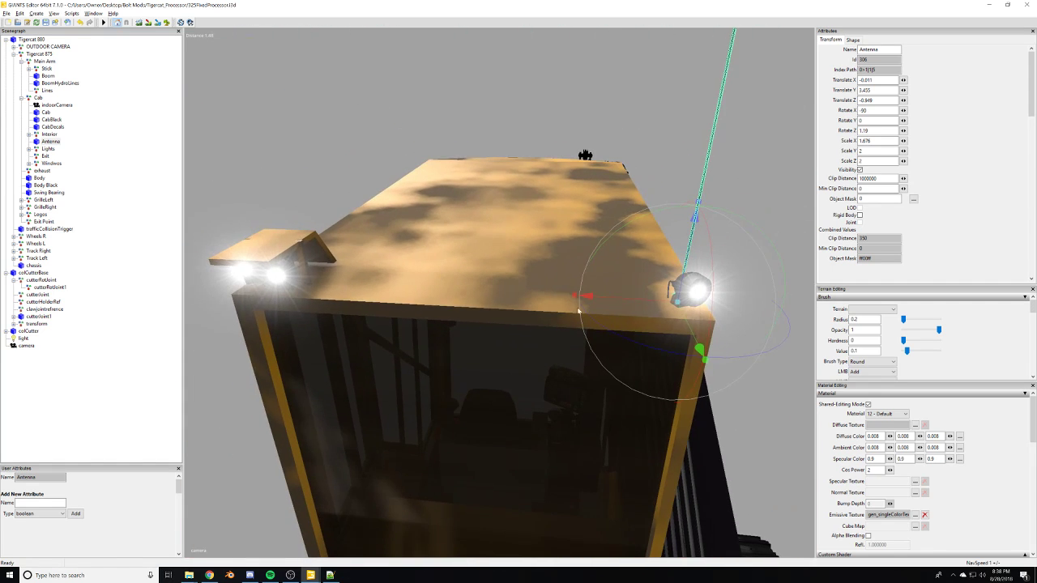
{"action": "left_click_drag", "start_coordinate": [662, 303], "coordinate": [515, 246]}
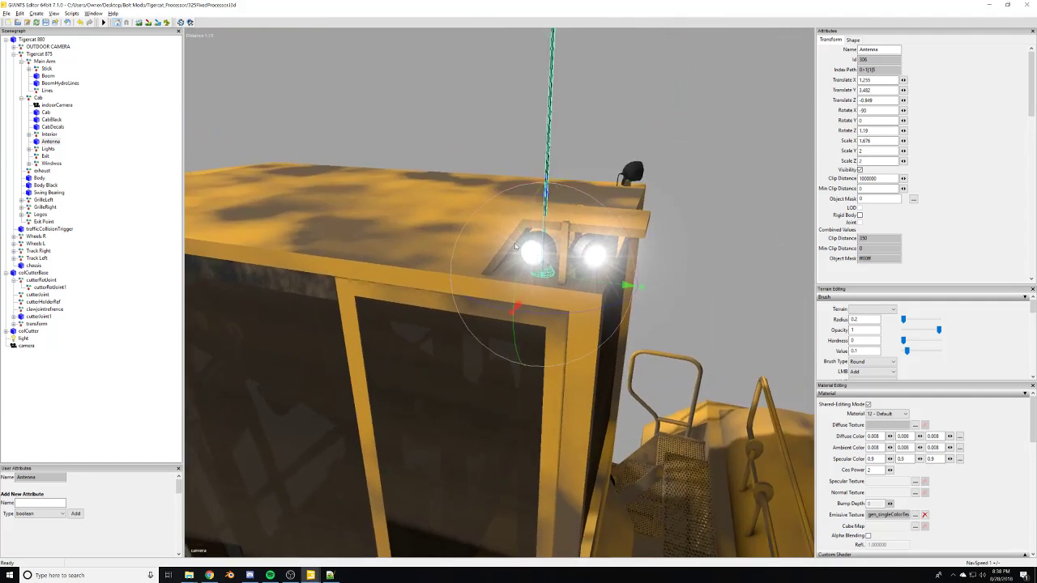
Shift the antenna onto the top of the rear light guard, at about Y 3.618 and Z -1.068.
{"action": "middle_click_drag", "start_coordinate": [516, 246], "coordinate": [599, 282]}
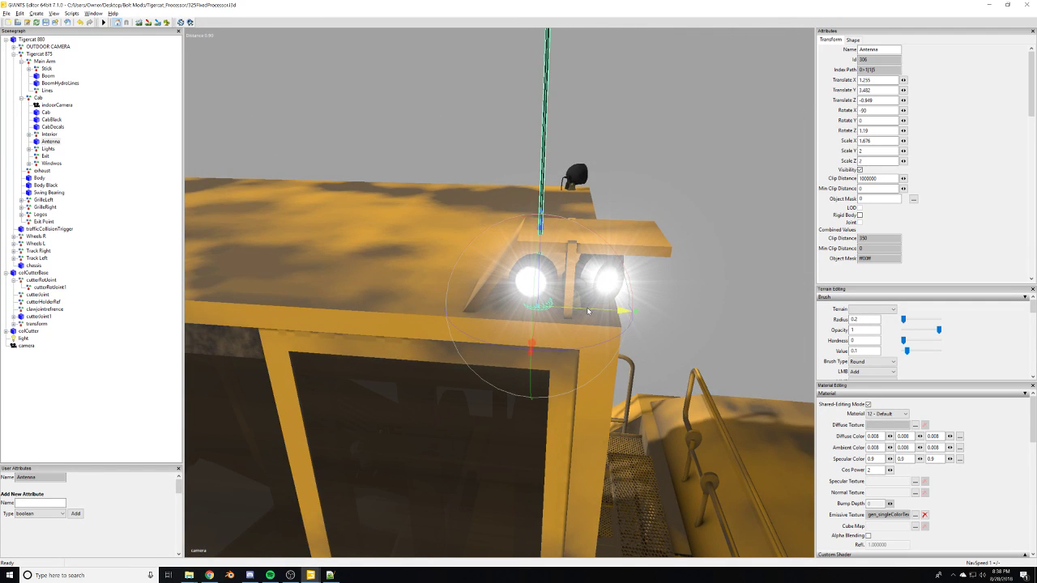
{"action": "left_click_drag", "start_coordinate": [589, 310], "coordinate": [609, 287]}
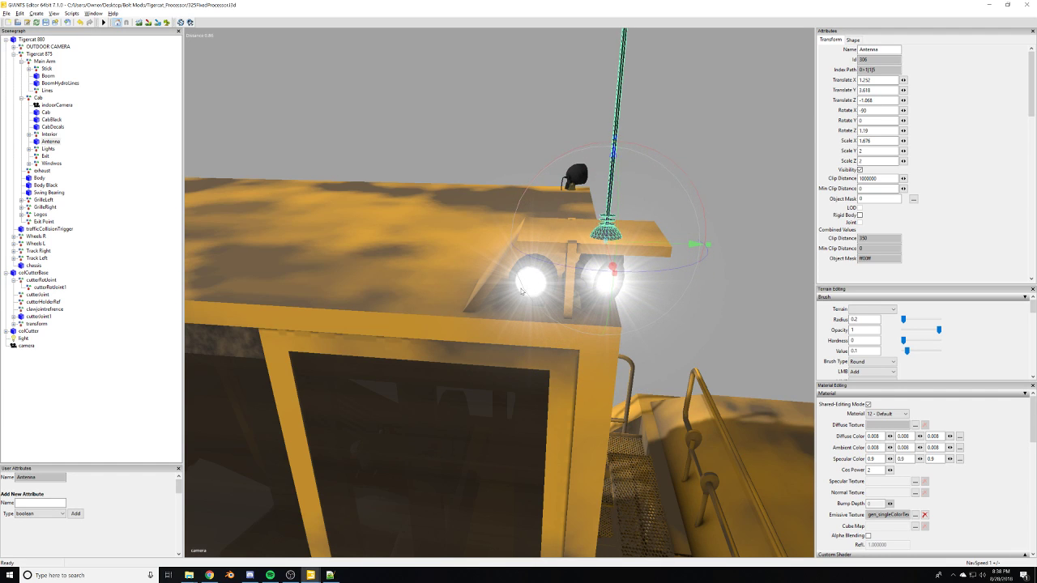
{"action": "mouse_move", "coordinate": [522, 290]}
{"action": "middle_mouse_down"}
{"action": "mouse_move", "coordinate": [528, 229]}
{"action": "mouse_move", "coordinate": [522, 286]}
{"action": "middle_mouse_up"}
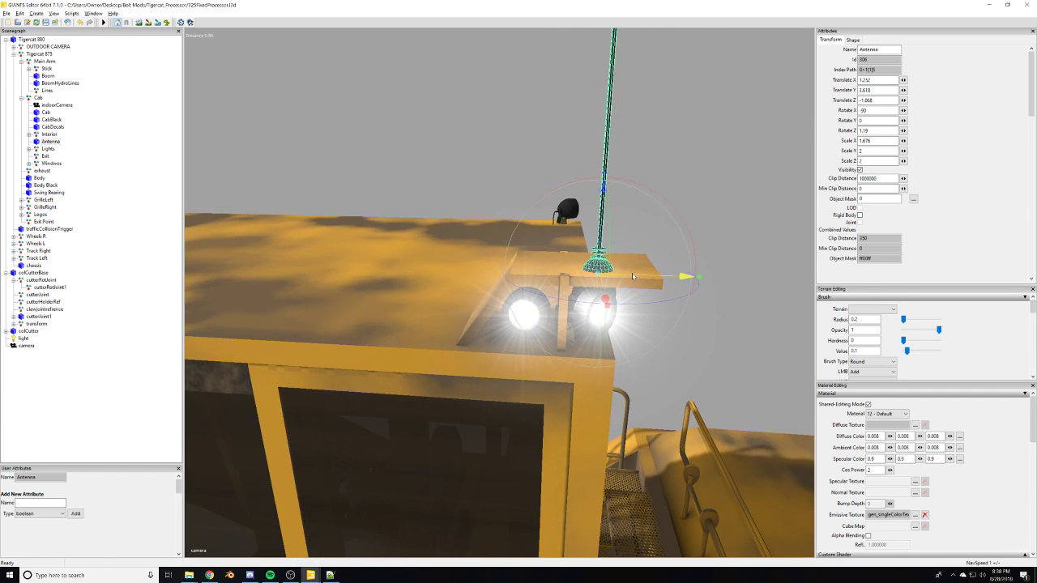
Duplicate the antenna and place the copy on the roof beside the light guard at about Y 3.477, Z -0.699, with Scale Z 1.
{"action": "key", "text": "ctrl+d"}
{"action": "left_click_drag", "start_coordinate": [632, 276], "coordinate": [495, 284]}
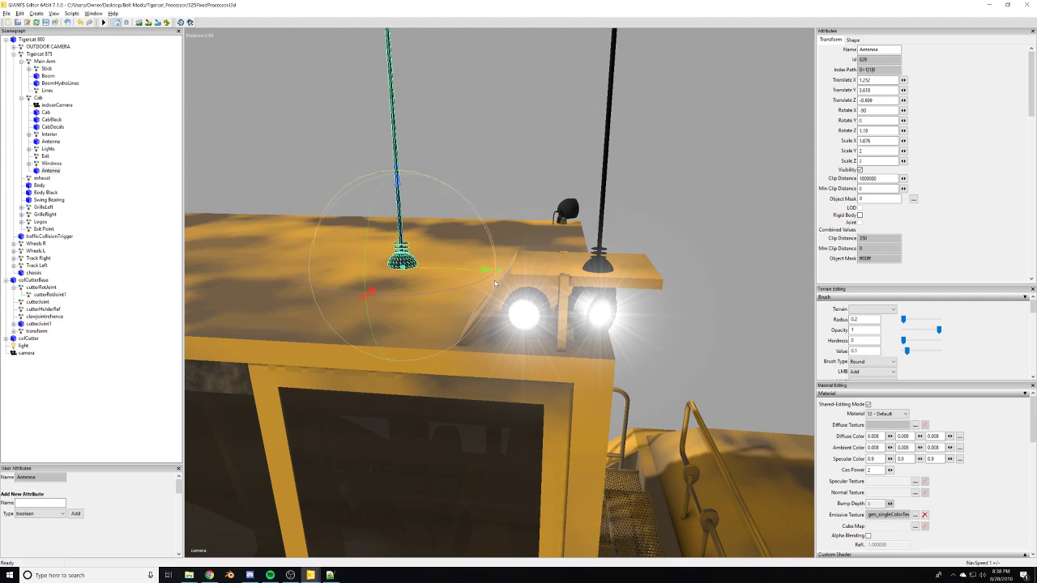
{"action": "left_click_drag", "start_coordinate": [409, 300], "coordinate": [411, 304]}
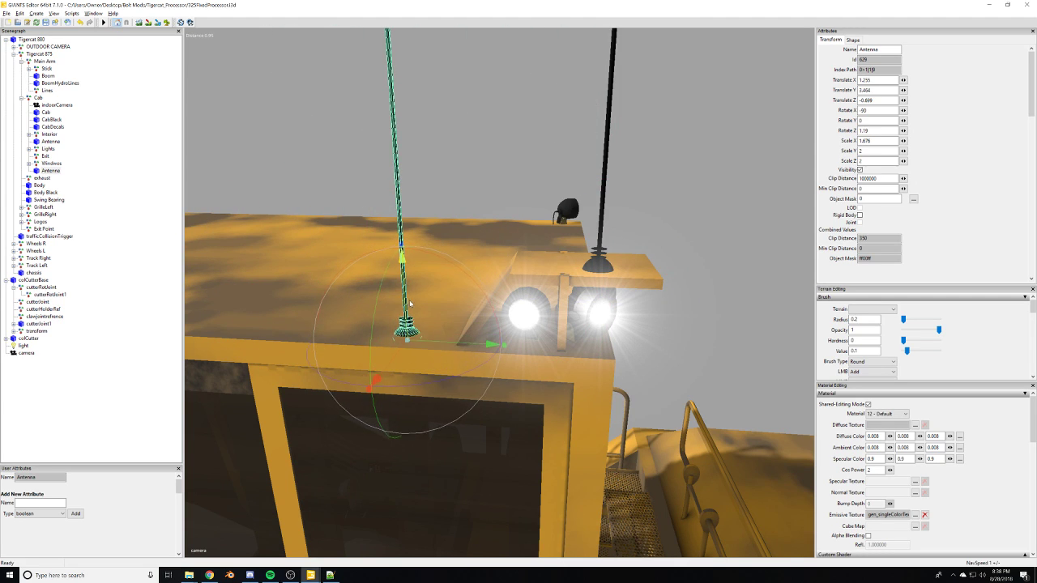
{"action": "middle_click_drag", "start_coordinate": [494, 270], "coordinate": [509, 419]}
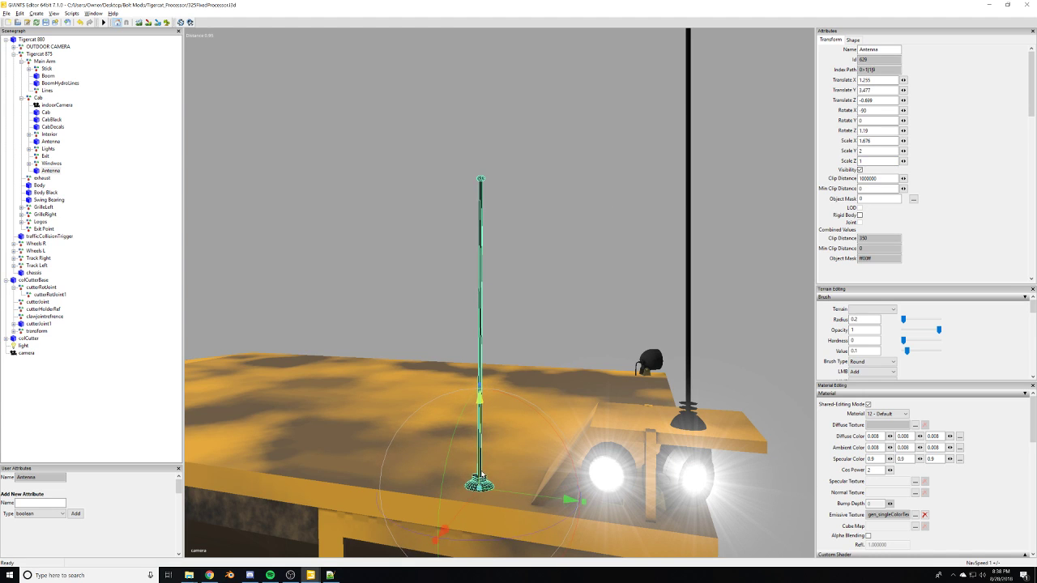
{"action": "left_click", "coordinate": [115, 345]}
Examine both antennas on the cab roof and the side of the machine from several distances.
{"action": "scroll", "coordinate": [116, 345], "scroll_direction": "down", "scroll_amount": 10}
{"action": "scroll", "coordinate": [591, 375], "scroll_direction": "up", "scroll_amount": 7}
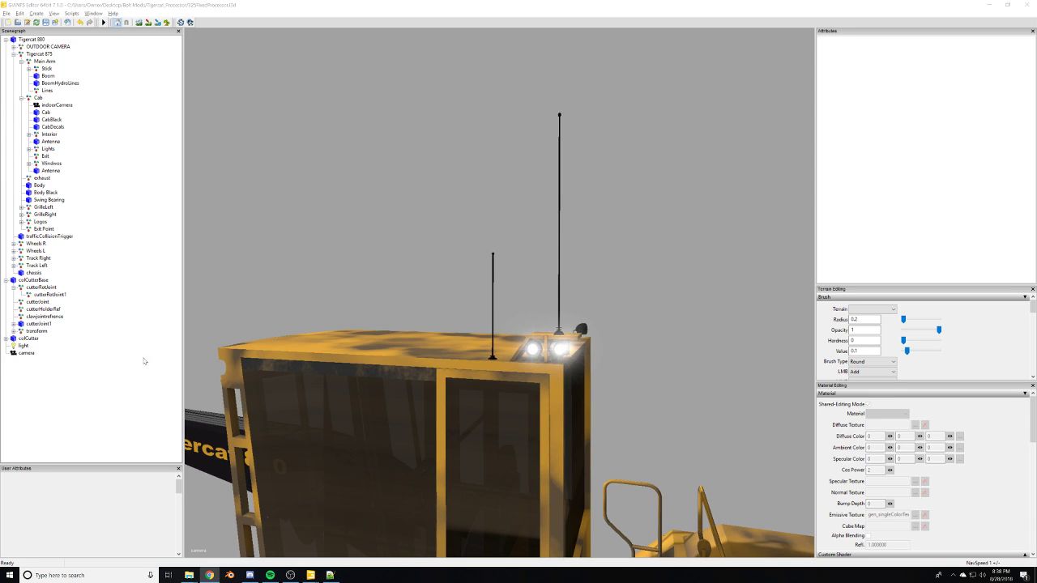
{"action": "left_click_drag", "start_coordinate": [230, 363], "coordinate": [527, 305], "text": "alt"}
{"action": "scroll", "coordinate": [417, 257], "scroll_direction": "up", "scroll_amount": 5}
{"action": "scroll", "coordinate": [315, 287], "scroll_direction": "down", "scroll_amount": 7}
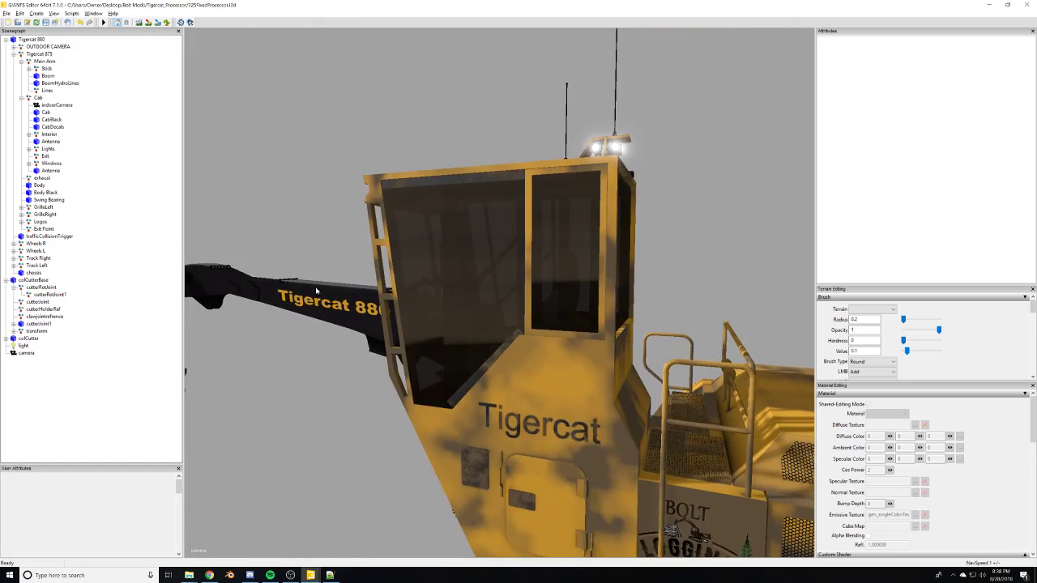
{"action": "left_click_drag", "start_coordinate": [316, 287], "coordinate": [717, 255], "text": "alt"}
{"action": "scroll", "coordinate": [639, 229], "scroll_direction": "up", "scroll_amount": 5}
{"action": "scroll", "coordinate": [640, 230], "scroll_direction": "down", "scroll_amount": 7}
{"action": "scroll", "coordinate": [625, 262], "scroll_direction": "up", "scroll_amount": 5}
{"action": "scroll", "coordinate": [588, 271], "scroll_direction": "up", "scroll_amount": 4}
{"action": "scroll", "coordinate": [675, 312], "scroll_direction": "down", "scroll_amount": 3}
{"action": "scroll", "coordinate": [594, 317], "scroll_direction": "down", "scroll_amount": 7}
{"action": "scroll", "coordinate": [650, 293], "scroll_direction": "up", "scroll_amount": 6}
{"action": "scroll", "coordinate": [595, 294], "scroll_direction": "down", "scroll_amount": 8}
{"action": "middle_click_drag", "start_coordinate": [594, 294], "coordinate": [503, 355]}
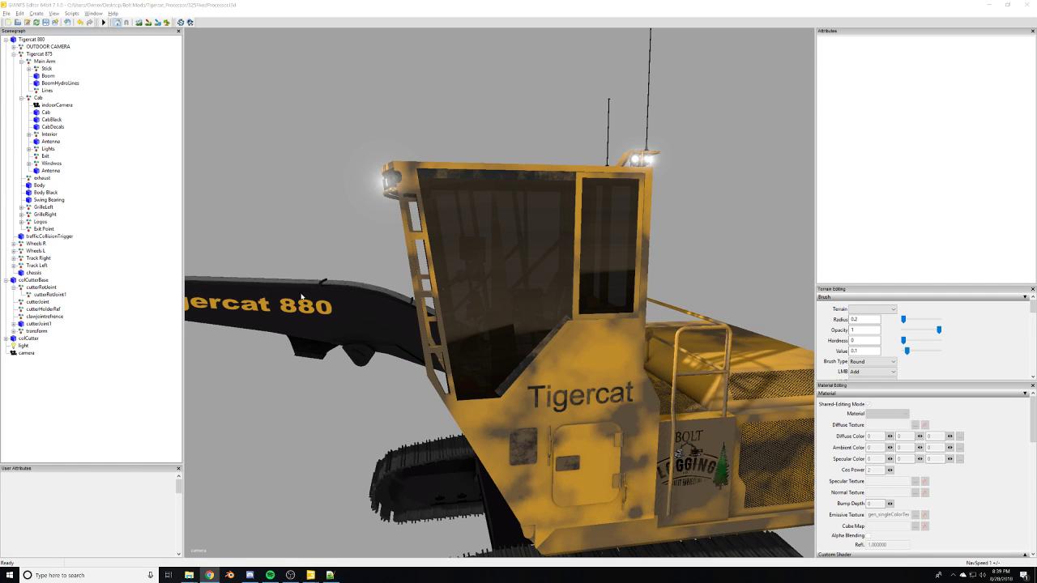
Examine the cab's side windows, front lights and front face above the tracks.
{"action": "left_click_drag", "start_coordinate": [373, 305], "coordinate": [392, 285], "text": "alt"}
{"action": "scroll", "coordinate": [433, 262], "scroll_direction": "down", "scroll_amount": 4}
{"action": "scroll", "coordinate": [553, 224], "scroll_direction": "up", "scroll_amount": 3}
{"action": "left_click_drag", "start_coordinate": [553, 224], "coordinate": [464, 247], "text": "alt"}
{"action": "scroll", "coordinate": [481, 242], "scroll_direction": "up", "scroll_amount": 3}
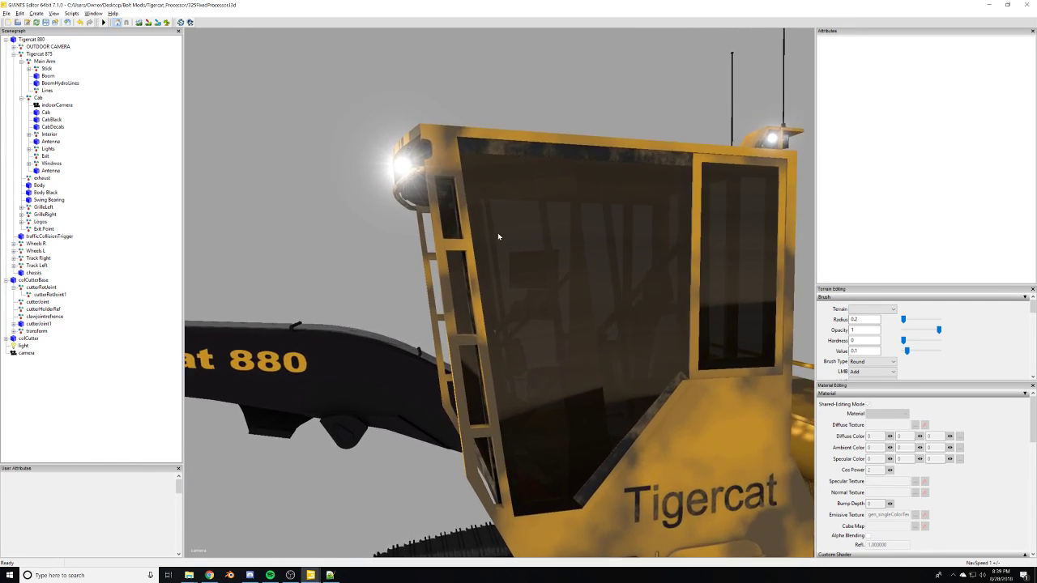
{"action": "left_click_drag", "start_coordinate": [551, 231], "coordinate": [615, 234], "text": "alt"}
{"action": "scroll", "coordinate": [615, 235], "scroll_direction": "down", "scroll_amount": 5}
{"action": "left_click_drag", "start_coordinate": [376, 368], "coordinate": [425, 285], "text": "alt"}
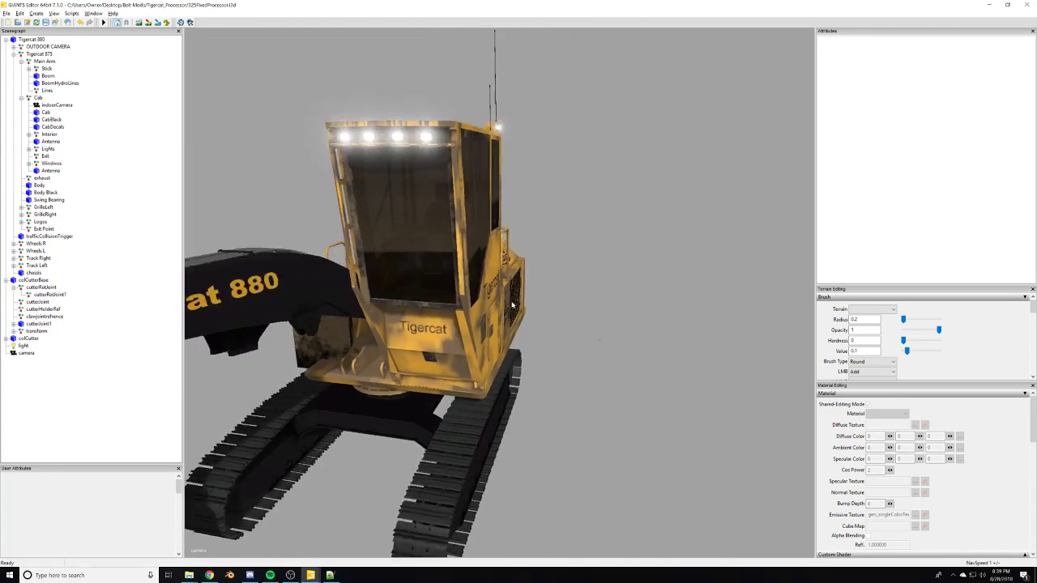
{"action": "scroll", "coordinate": [427, 283], "scroll_direction": "up", "scroll_amount": 3}
{"action": "scroll", "coordinate": [429, 283], "scroll_direction": "up", "scroll_amount": 4}
Inspect the operator's view inside the cab, including the screens, joysticks and pedals.
{"action": "left_click_drag", "start_coordinate": [588, 248], "coordinate": [339, 329], "text": "alt"}
{"action": "scroll", "coordinate": [591, 299], "scroll_direction": "up", "scroll_amount": 4}
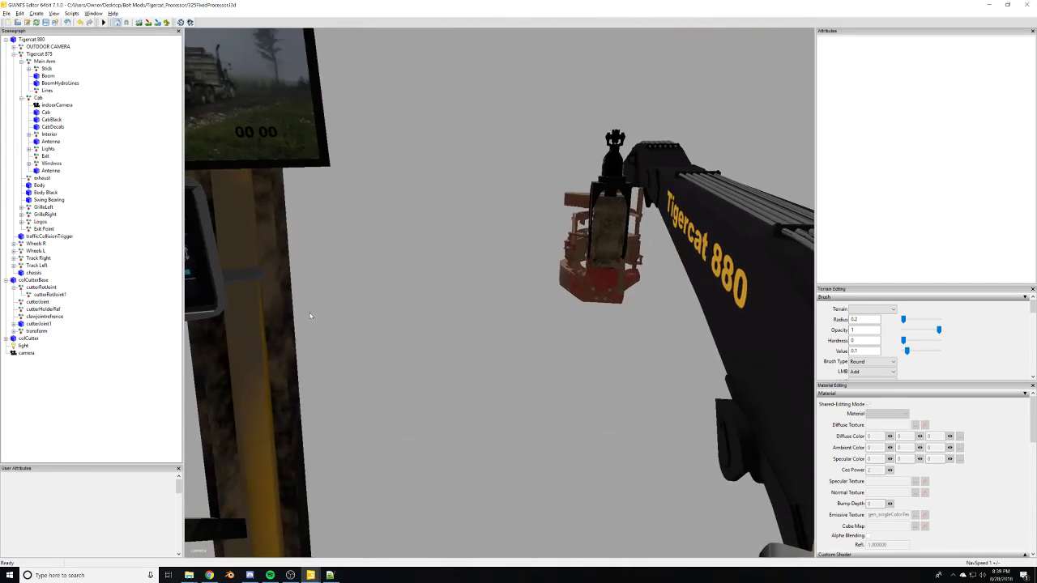
{"action": "scroll", "coordinate": [308, 316], "scroll_direction": "down", "scroll_amount": 5}
{"action": "scroll", "coordinate": [305, 315], "scroll_direction": "up", "scroll_amount": 3}
{"action": "middle_click_drag", "start_coordinate": [338, 328], "coordinate": [425, 337]}
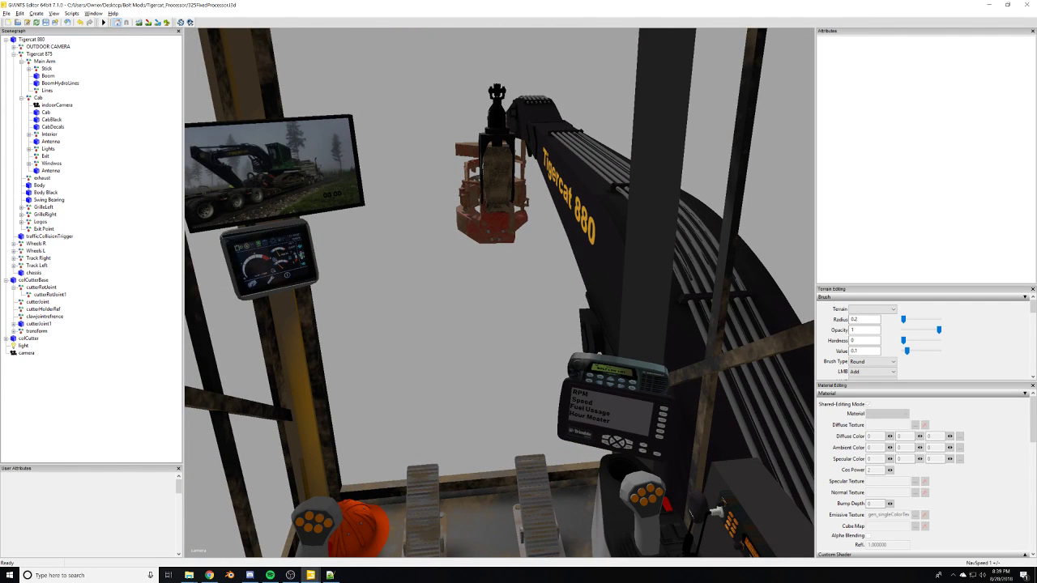
{"action": "key", "text": "alt+Tab"}
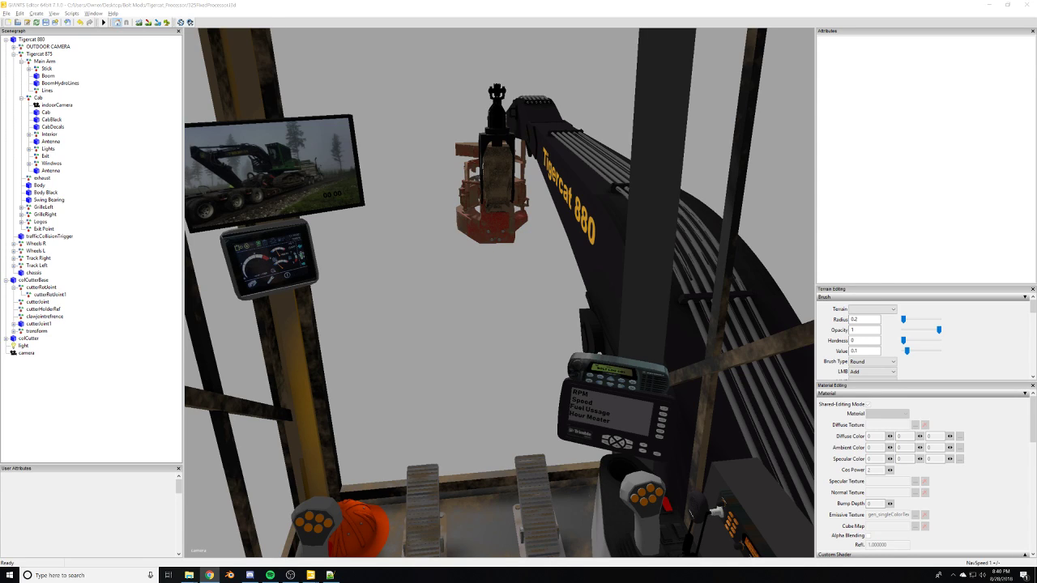
Look around the cab and return to the machine's exterior with the Tigercat and Bolt Logging decals.
{"action": "left_click_drag", "start_coordinate": [477, 254], "coordinate": [280, 254], "text": "alt"}
{"action": "right_click_drag", "start_coordinate": [280, 254], "coordinate": [423, 344], "text": "alt"}
{"action": "left_click_drag", "start_coordinate": [423, 344], "coordinate": [478, 357], "text": "alt"}
{"action": "right_click_drag", "start_coordinate": [478, 357], "coordinate": [604, 225], "text": "alt"}
{"action": "left_click_drag", "start_coordinate": [603, 225], "coordinate": [217, 333], "text": "alt"}
{"action": "right_click_drag", "start_coordinate": [708, 282], "coordinate": [787, 225], "text": "alt"}
{"action": "left_click_drag", "start_coordinate": [787, 225], "coordinate": [762, 226], "text": "alt"}
{"action": "right_click_drag", "start_coordinate": [762, 226], "coordinate": [652, 266], "text": "alt"}
{"action": "middle_click_drag", "start_coordinate": [652, 266], "coordinate": [407, 349]}
{"action": "right_click_drag", "start_coordinate": [406, 350], "coordinate": [692, 273], "text": "alt"}
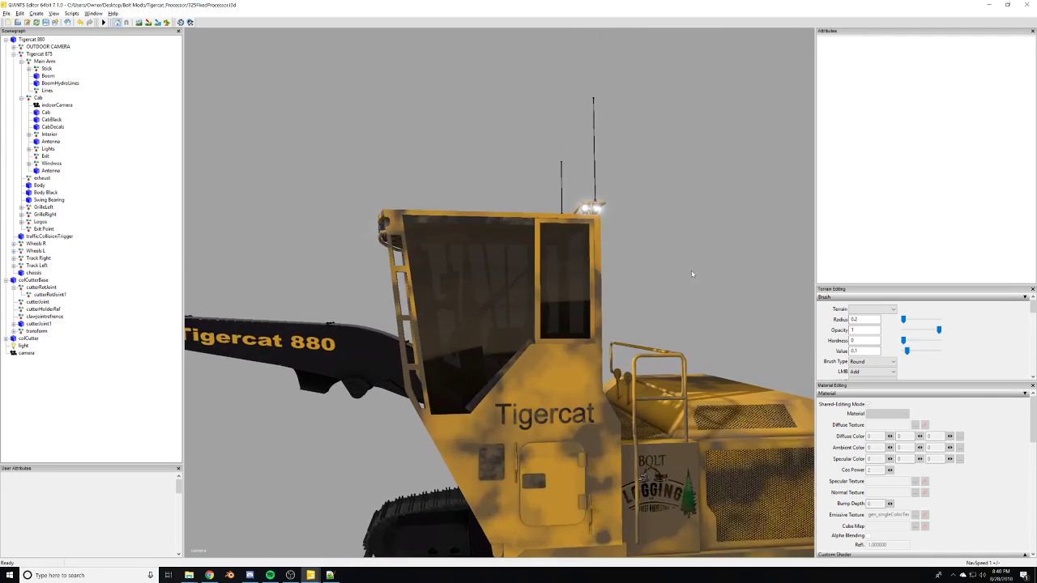
Examine the complete machine from the side and the front corner, including boom, cab, engine hood and tracks.
{"action": "left_click_drag", "start_coordinate": [691, 273], "coordinate": [574, 314], "text": "alt"}
{"action": "right_click_drag", "start_coordinate": [573, 314], "coordinate": [345, 321], "text": "alt"}
{"action": "left_click_drag", "start_coordinate": [345, 321], "coordinate": [552, 339], "text": "alt"}
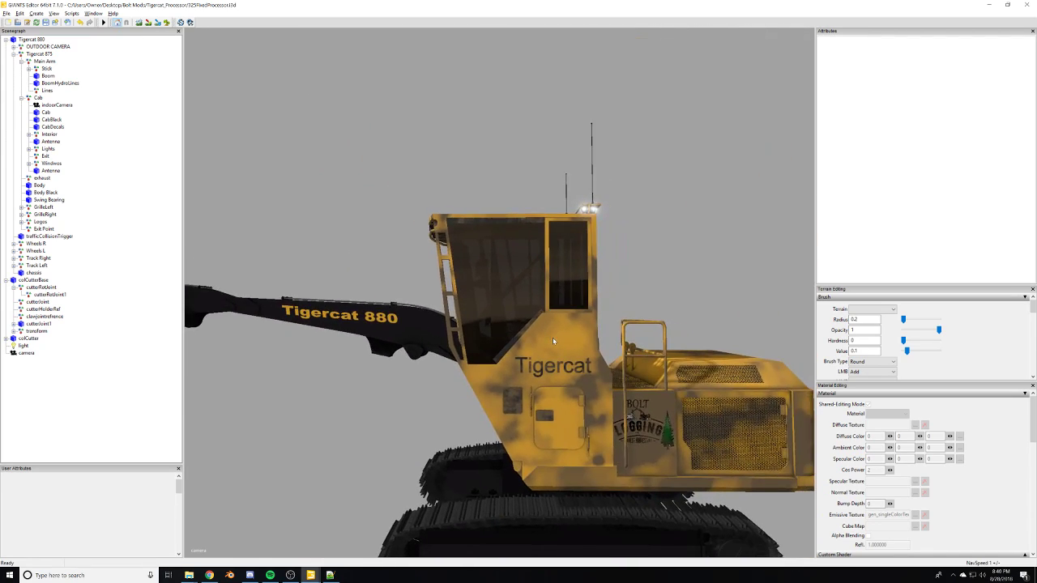
{"action": "right_click_drag", "start_coordinate": [552, 339], "coordinate": [679, 220], "text": "alt"}
{"action": "left_click_drag", "start_coordinate": [678, 221], "coordinate": [270, 335], "text": "alt"}
{"action": "scroll", "coordinate": [512, 287], "scroll_direction": "down", "scroll_amount": 3}
{"action": "scroll", "coordinate": [514, 285], "scroll_direction": "up", "scroll_amount": 2}
{"action": "right_click_drag", "start_coordinate": [271, 335], "coordinate": [503, 374], "text": "alt"}
{"action": "middle_click_drag", "start_coordinate": [502, 374], "coordinate": [559, 391]}
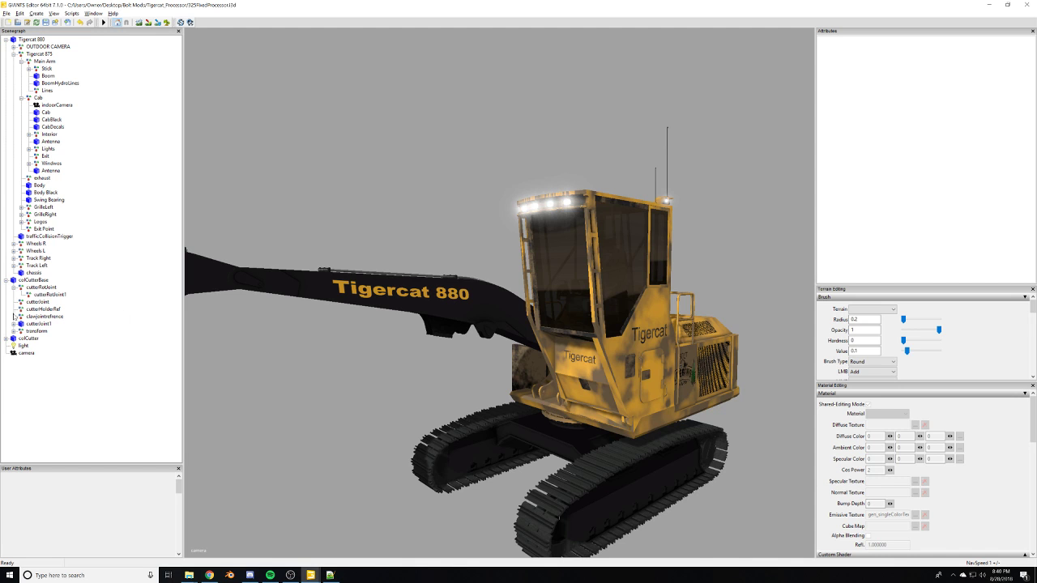
Inspect the operator's seat through the cab window, and check the cab's front face.
{"action": "middle_click_drag", "start_coordinate": [559, 255], "coordinate": [480, 276], "text": "alt"}
{"action": "right_click_drag", "start_coordinate": [479, 276], "coordinate": [603, 272], "text": "alt"}
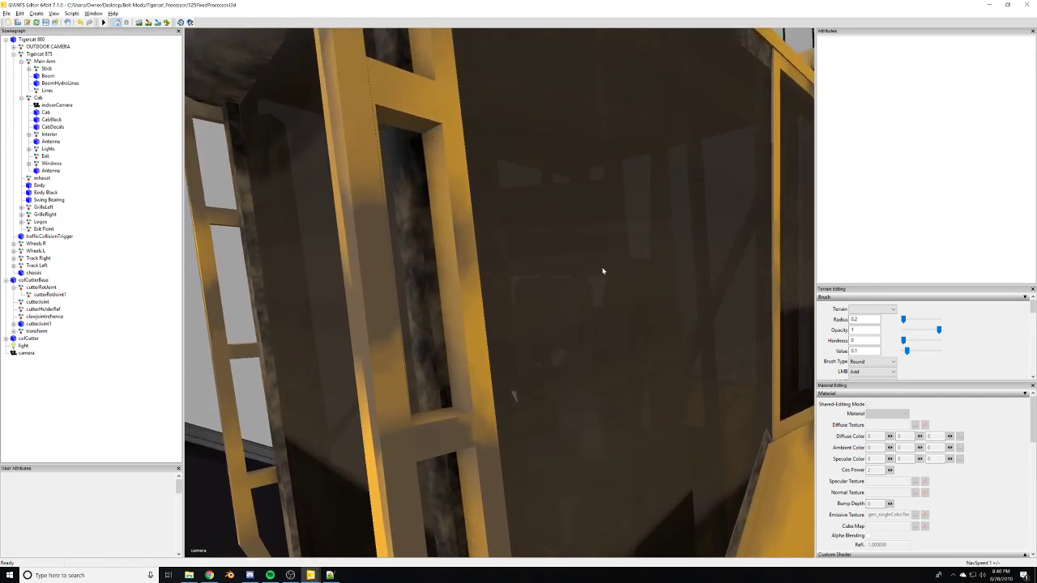
{"action": "middle_click_drag", "start_coordinate": [603, 271], "coordinate": [547, 287]}
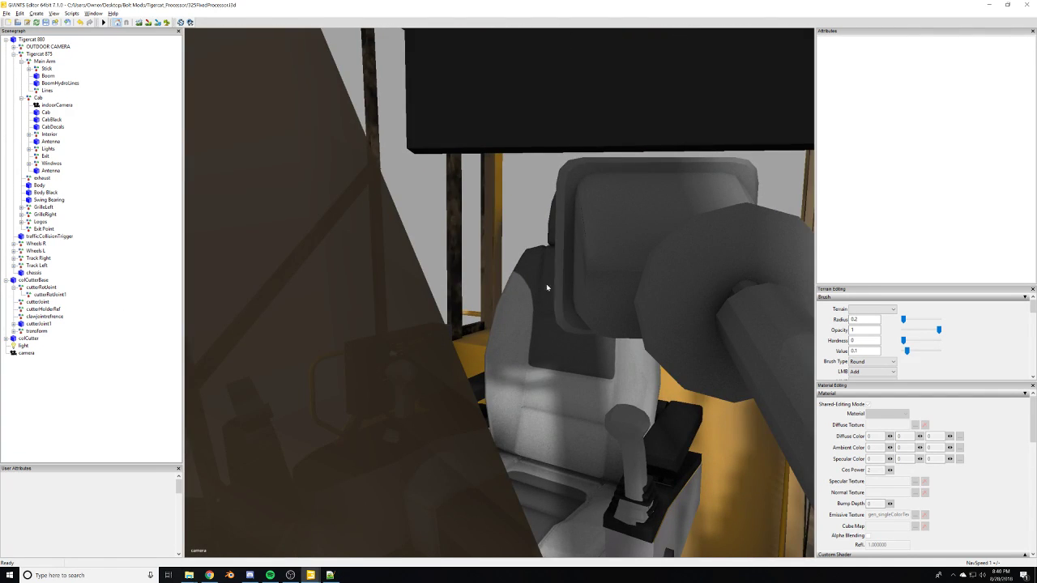
{"action": "key", "text": "alt+Tab"}
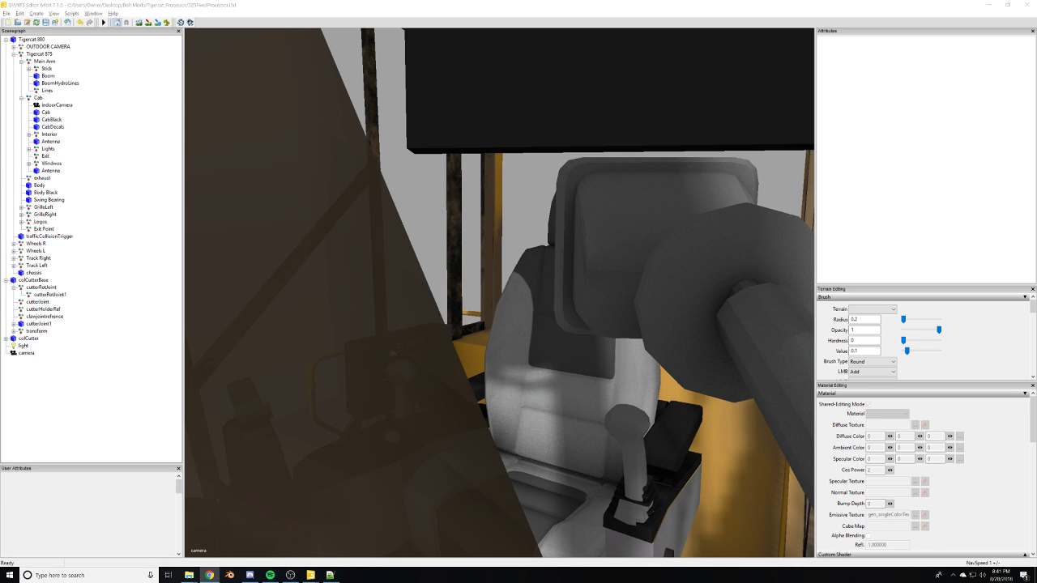
{"action": "left_click_drag", "start_coordinate": [336, 330], "coordinate": [417, 313], "text": "alt"}
{"action": "scroll", "coordinate": [417, 314], "scroll_direction": "down", "scroll_amount": 5}
{"action": "left_click", "coordinate": [250, 575]}
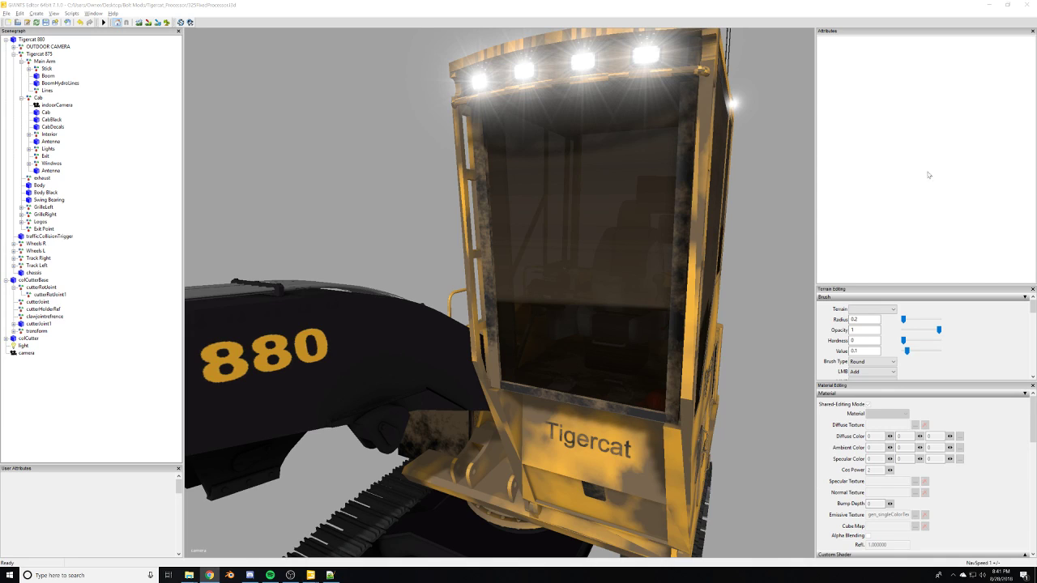
Examine the cab's front and its interior up close, including the seat, joysticks and side console.
{"action": "left_click_drag", "start_coordinate": [496, 293], "coordinate": [500, 244], "text": "alt"}
{"action": "scroll", "coordinate": [636, 234], "scroll_direction": "up", "scroll_amount": 3}
{"action": "scroll", "coordinate": [587, 283], "scroll_direction": "up", "scroll_amount": 3}
{"action": "scroll", "coordinate": [586, 274], "scroll_direction": "down", "scroll_amount": 3}
{"action": "scroll", "coordinate": [541, 256], "scroll_direction": "down", "scroll_amount": 2}
{"action": "scroll", "coordinate": [500, 244], "scroll_direction": "up", "scroll_amount": 4}
{"action": "middle_click_drag", "start_coordinate": [500, 244], "coordinate": [399, 219]}
{"action": "mouse_move", "coordinate": [399, 219]}
{"action": "left_mouse_down", "text": "alt"}
{"action": "mouse_move", "coordinate": [391, 183]}
{"action": "mouse_move", "coordinate": [408, 208]}
{"action": "left_mouse_up", "text": "alt"}
{"action": "scroll", "coordinate": [411, 200], "scroll_direction": "up", "scroll_amount": 4}
{"action": "scroll", "coordinate": [405, 203], "scroll_direction": "down", "scroll_amount": 4}
{"action": "scroll", "coordinate": [408, 208], "scroll_direction": "up", "scroll_amount": 3}
{"action": "middle_click_drag", "start_coordinate": [408, 208], "coordinate": [555, 220]}
{"action": "scroll", "coordinate": [556, 224], "scroll_direction": "down", "scroll_amount": 5}
{"action": "left_click_drag", "start_coordinate": [557, 223], "coordinate": [754, 179], "text": "alt"}
{"action": "scroll", "coordinate": [556, 258], "scroll_direction": "up", "scroll_amount": 6}
{"action": "middle_click_drag", "start_coordinate": [753, 179], "coordinate": [708, 257]}
Collapse the Cab group in the scenegraph, view the cab's front lights, and expand the group again.
{"action": "left_click", "coordinate": [22, 98]}
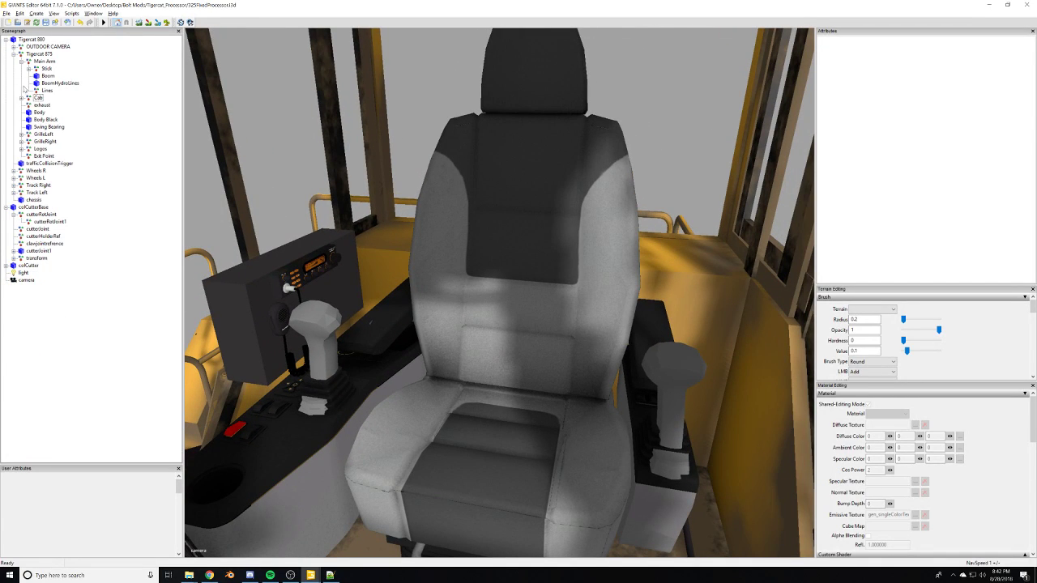
{"action": "middle_click_drag", "start_coordinate": [438, 154], "coordinate": [430, 215]}
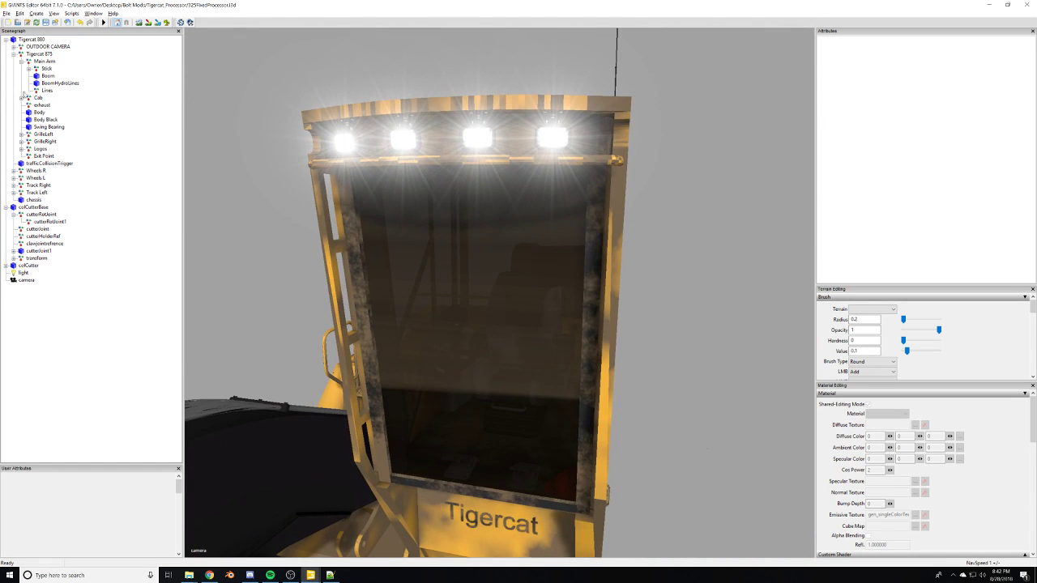
{"action": "left_click", "coordinate": [21, 98]}
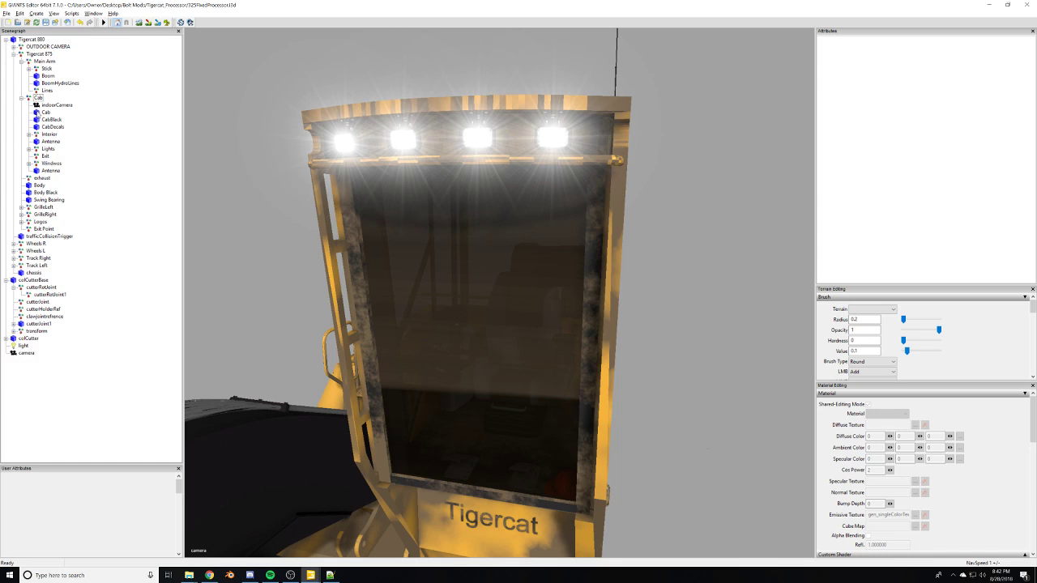
Hide the first frontw pane in the Windows group to reveal the operator's seat.
{"action": "left_click", "coordinate": [28, 163]}
{"action": "left_click", "coordinate": [56, 170]}
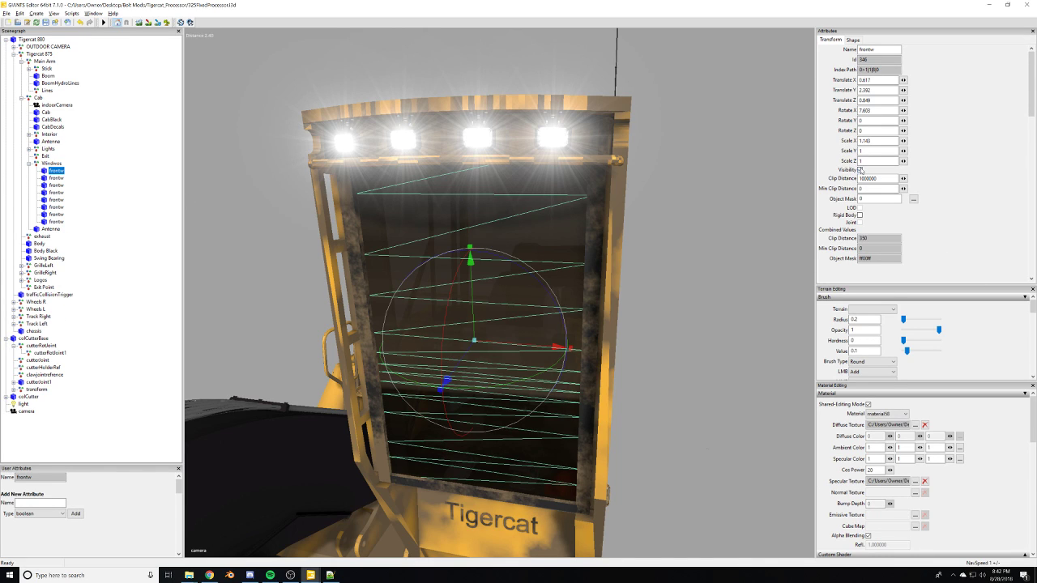
{"action": "left_click", "coordinate": [860, 169]}
{"action": "scroll", "coordinate": [567, 307], "scroll_direction": "up", "scroll_amount": 10}
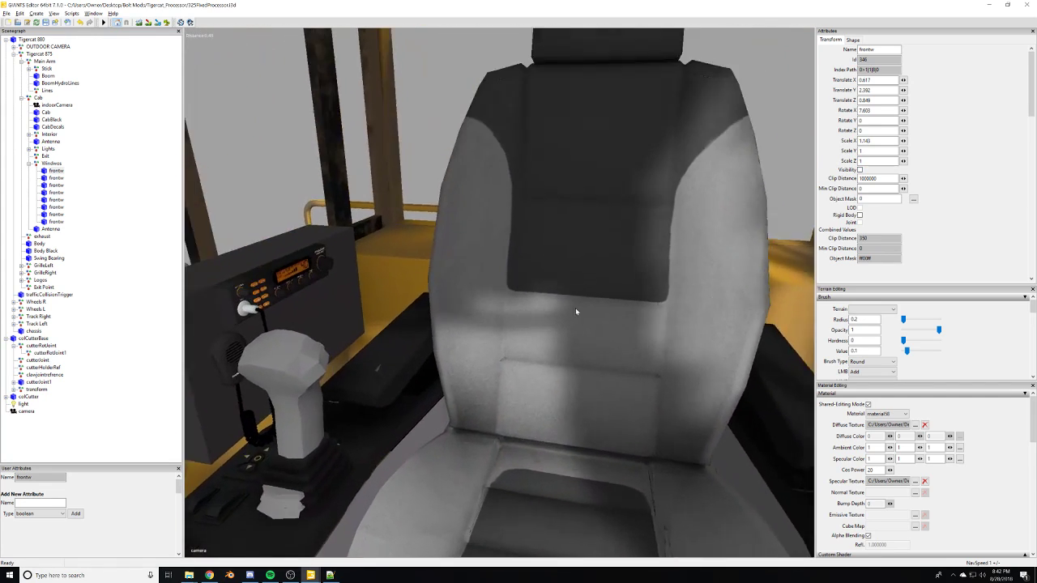
{"action": "mouse_move", "coordinate": [576, 311]}
{"action": "left_mouse_down", "text": "alt"}
{"action": "mouse_move", "coordinate": [586, 338]}
{"action": "mouse_move", "coordinate": [571, 324]}
{"action": "left_mouse_up", "text": "alt"}
{"action": "scroll", "coordinate": [572, 319], "scroll_direction": "down", "scroll_amount": 2}
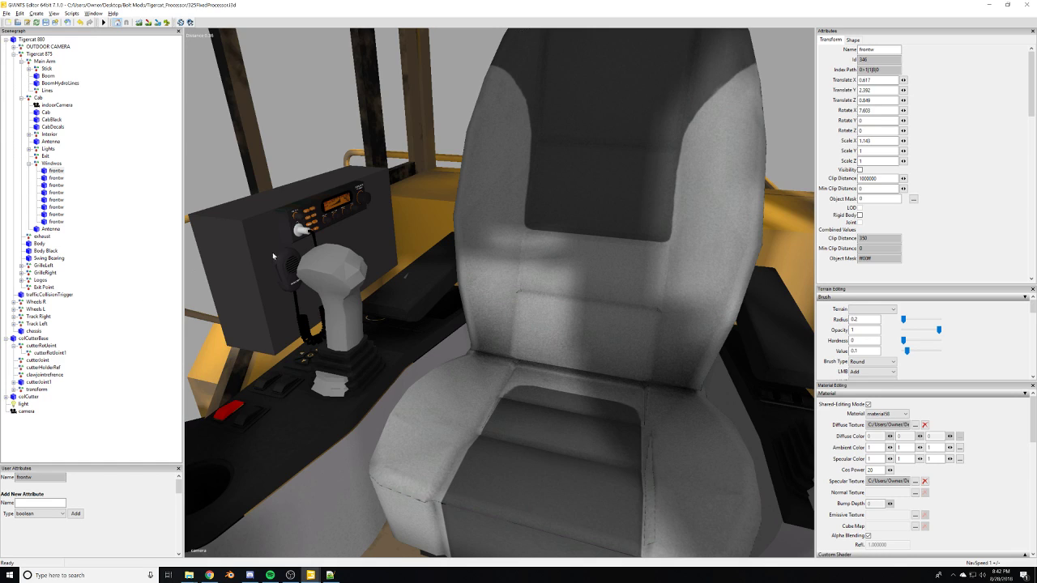
Find the player_root group inside the cab's Interior groups and expand it to show its foot and hand nodes.
{"action": "left_click", "coordinate": [34, 164]}
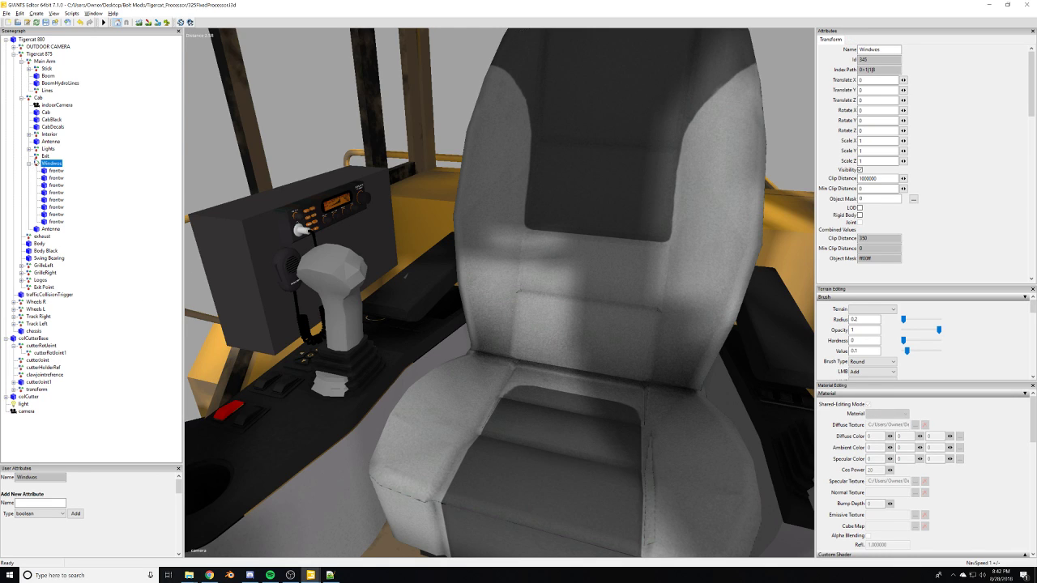
{"action": "left_click", "coordinate": [45, 135]}
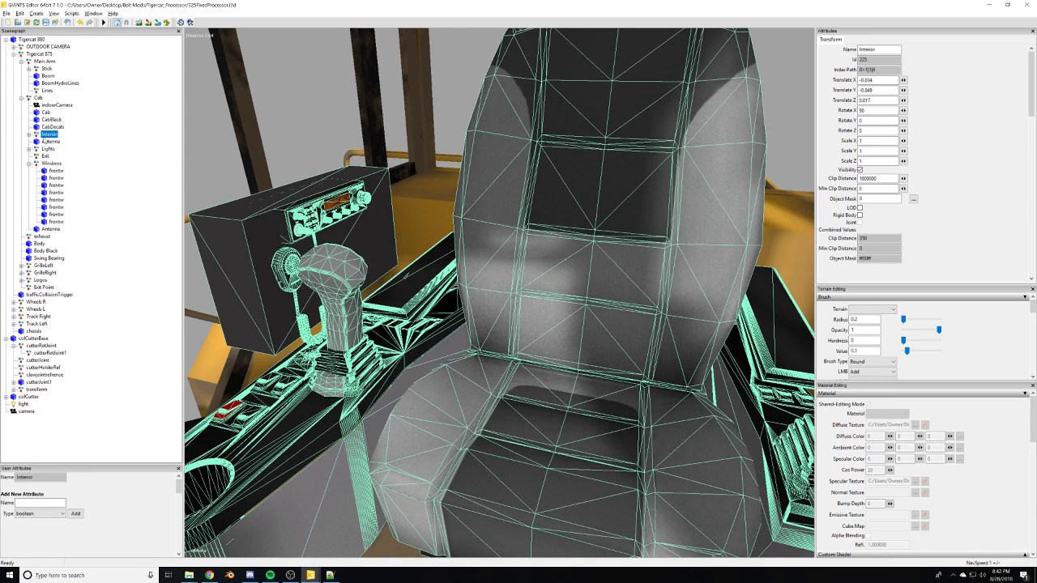
{"action": "left_click", "coordinate": [28, 135]}
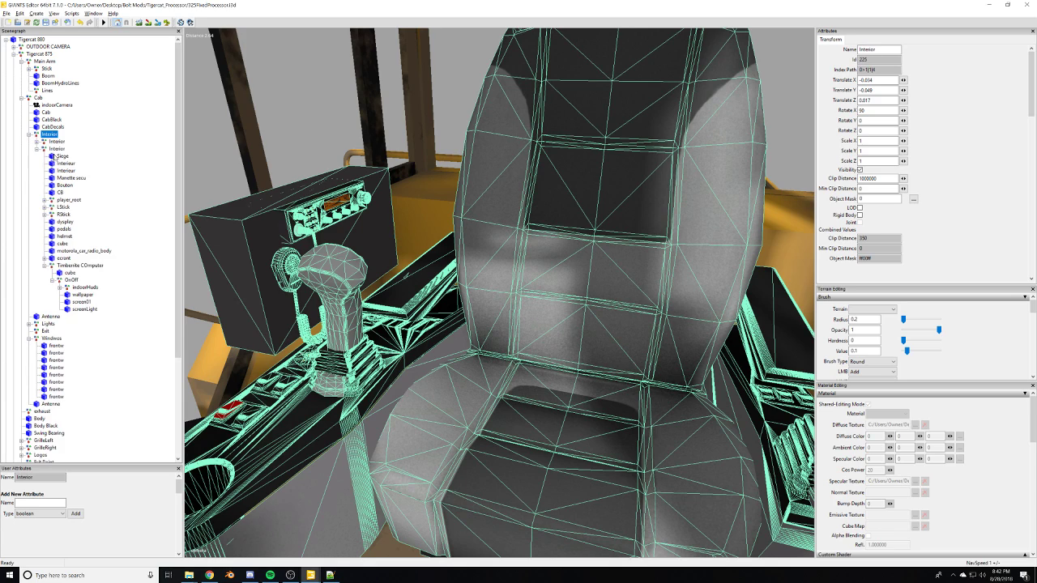
{"action": "left_click", "coordinate": [44, 265]}
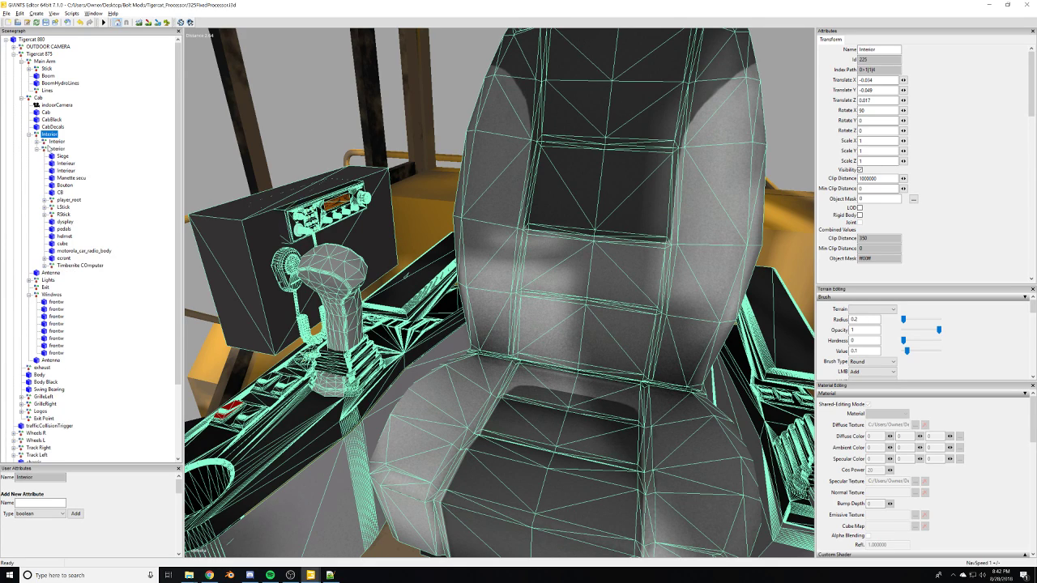
{"action": "left_click", "coordinate": [36, 149]}
{"action": "left_click", "coordinate": [46, 142]}
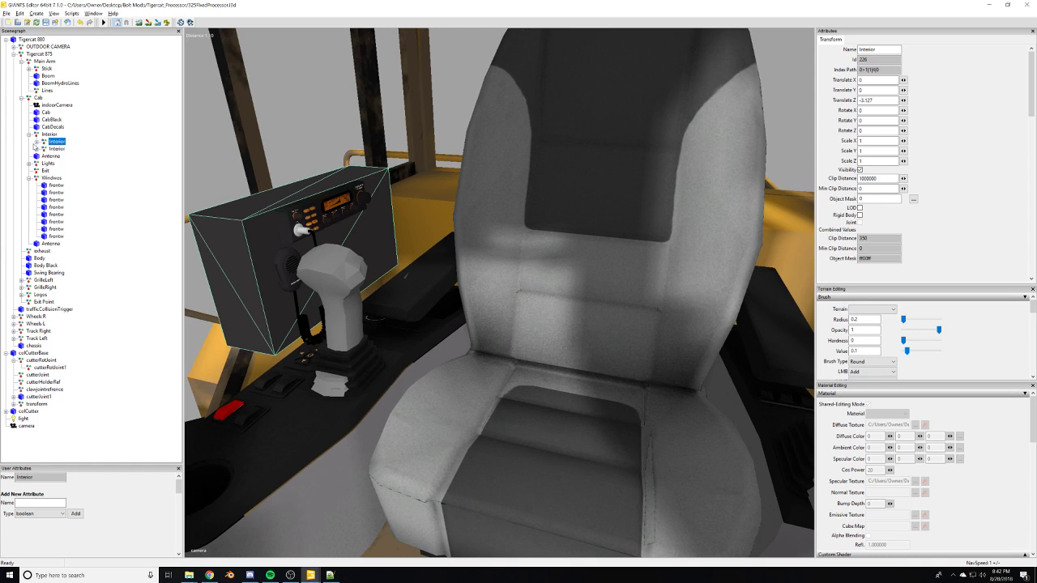
{"action": "left_click", "coordinate": [37, 142]}
{"action": "left_click", "coordinate": [37, 142]}
{"action": "left_click", "coordinate": [36, 149]}
{"action": "left_click", "coordinate": [67, 199]}
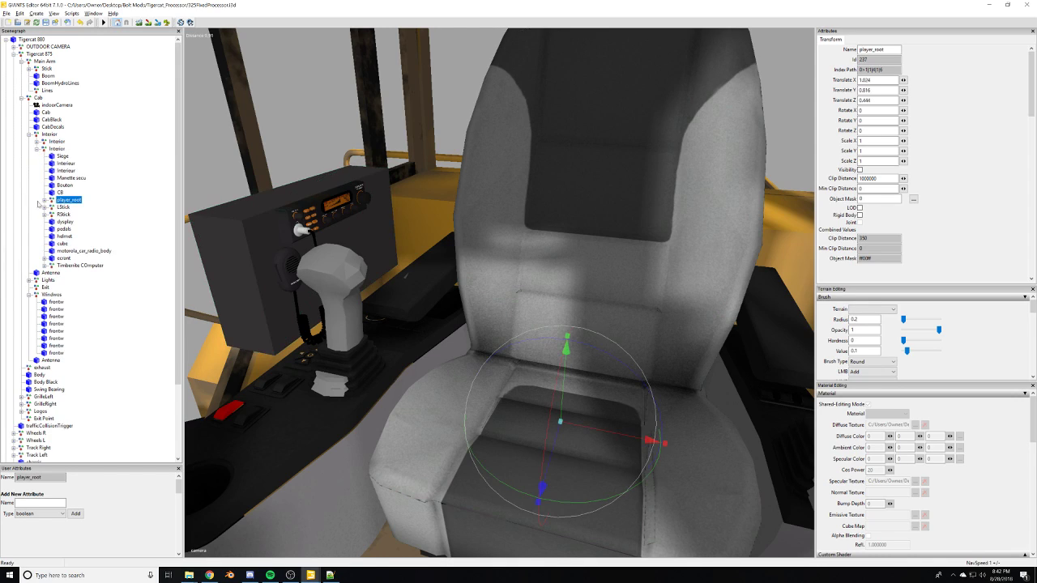
{"action": "left_click", "coordinate": [45, 200]}
Check where player_root sits on the seat, select its index path and switch to the text editor.
{"action": "left_click_drag", "start_coordinate": [246, 244], "coordinate": [269, 239], "text": "alt"}
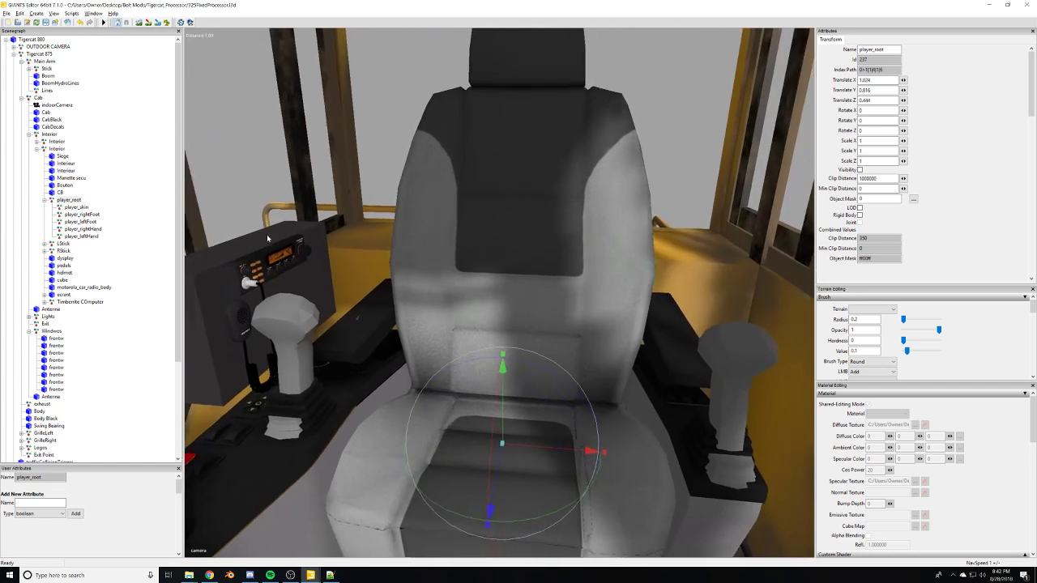
{"action": "scroll", "coordinate": [268, 239], "scroll_direction": "down", "scroll_amount": 5}
{"action": "scroll", "coordinate": [268, 239], "scroll_direction": "up", "scroll_amount": 4}
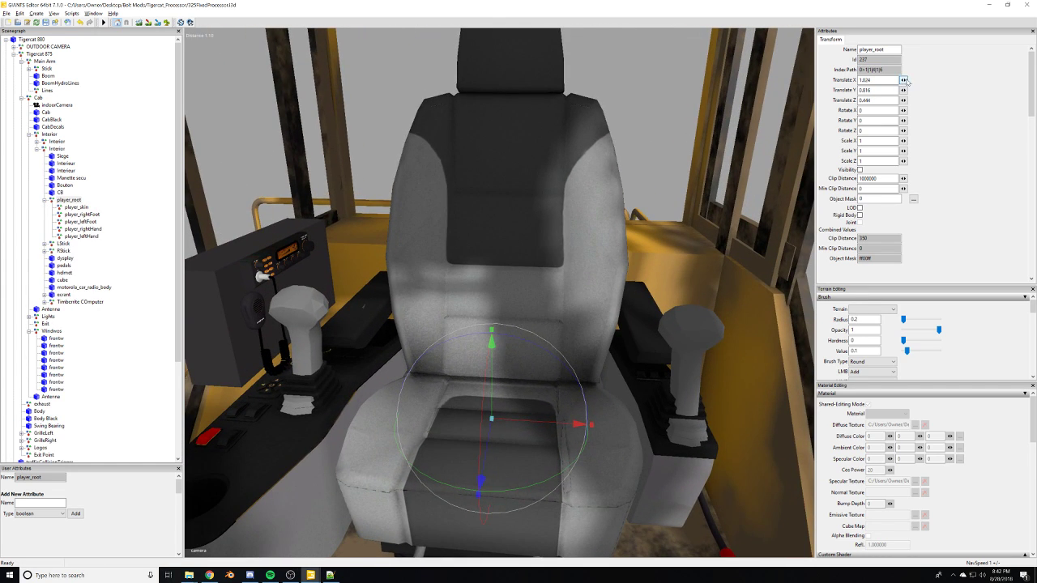
{"action": "left_click_drag", "start_coordinate": [885, 71], "coordinate": [827, 76]}
{"action": "key", "text": "alt+Tab"}
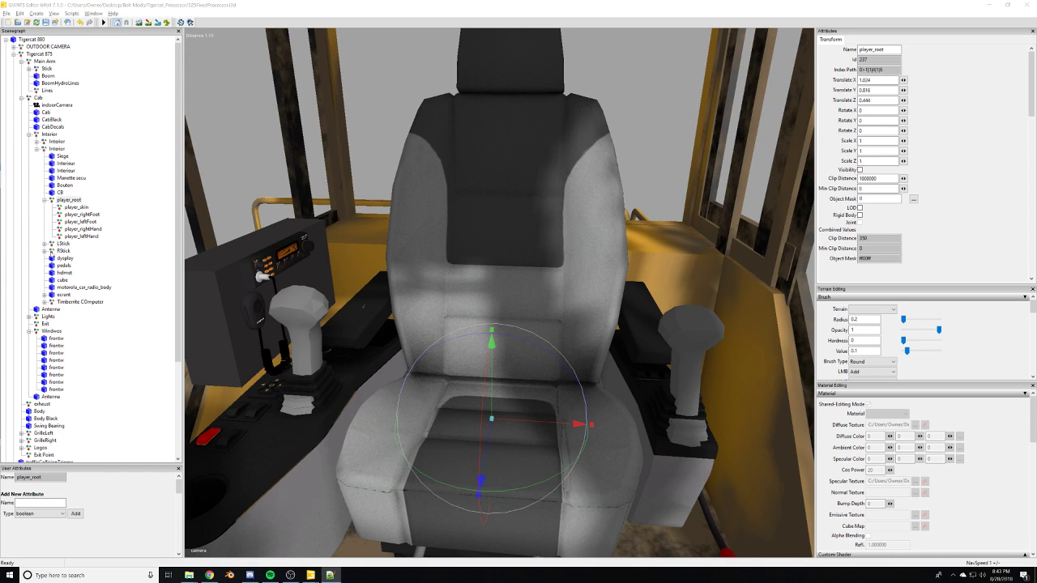
Place the player_rightFoot node on the right pedal's surface, at about X -0.211, Y -0.317, Z 0.612.
{"action": "left_click", "coordinate": [77, 216]}
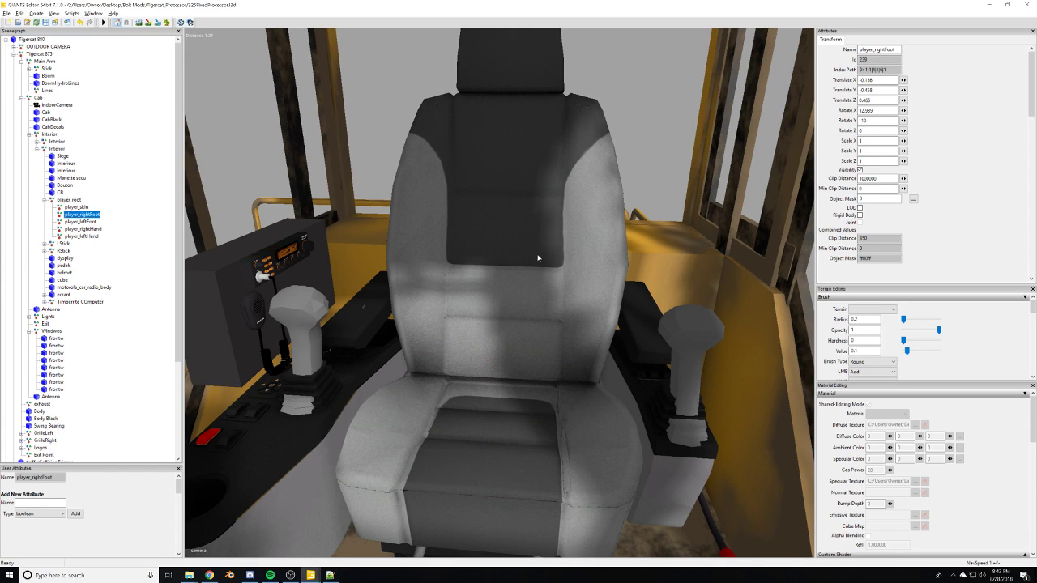
{"action": "left_click_drag", "start_coordinate": [753, 254], "coordinate": [515, 431], "text": "alt"}
{"action": "middle_click_drag", "start_coordinate": [515, 431], "coordinate": [563, 338], "text": "alt"}
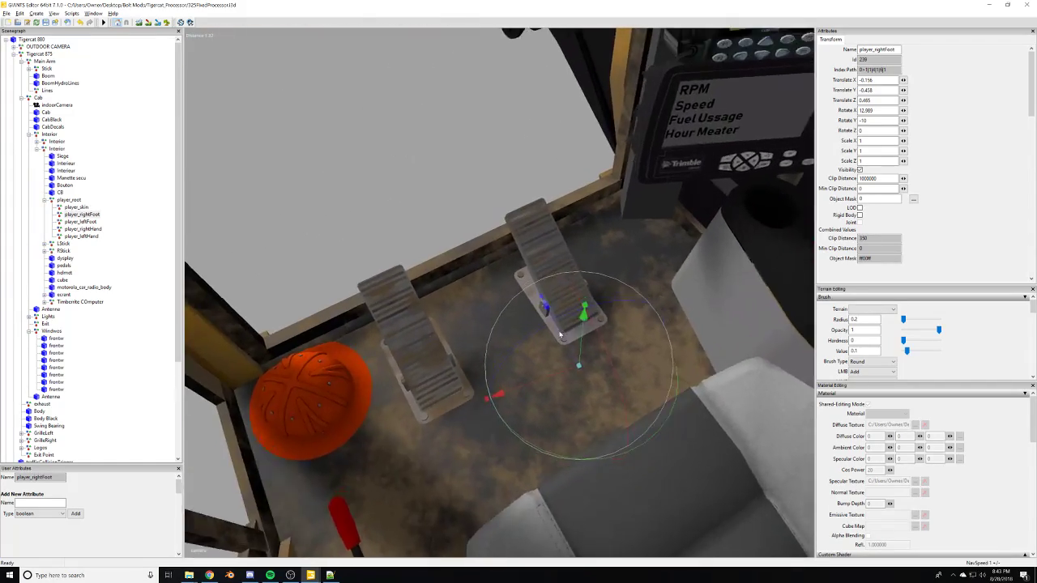
{"action": "scroll", "coordinate": [566, 344], "scroll_direction": "up", "scroll_amount": 4}
{"action": "left_click_drag", "start_coordinate": [567, 343], "coordinate": [673, 256], "text": "alt"}
{"action": "scroll", "coordinate": [659, 265], "scroll_direction": "down", "scroll_amount": 4}
{"action": "scroll", "coordinate": [661, 265], "scroll_direction": "up", "scroll_amount": 4}
{"action": "middle_click_drag", "start_coordinate": [673, 256], "coordinate": [531, 303]}
{"action": "left_click_drag", "start_coordinate": [532, 303], "coordinate": [528, 329], "text": "alt"}
{"action": "scroll", "coordinate": [527, 329], "scroll_direction": "up", "scroll_amount": 3}
{"action": "scroll", "coordinate": [525, 334], "scroll_direction": "down", "scroll_amount": 6}
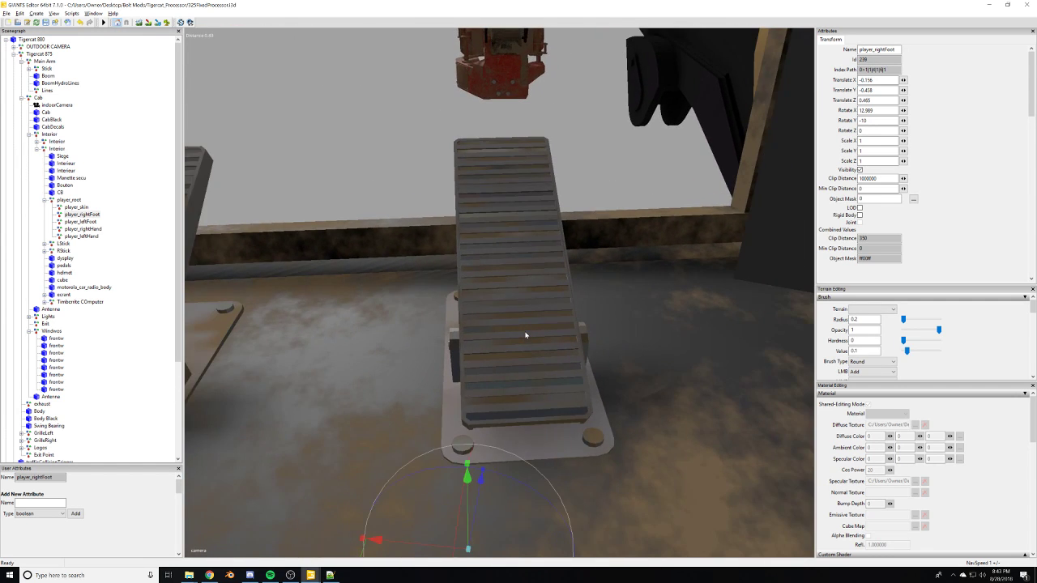
{"action": "scroll", "coordinate": [526, 332], "scroll_direction": "up", "scroll_amount": 8}
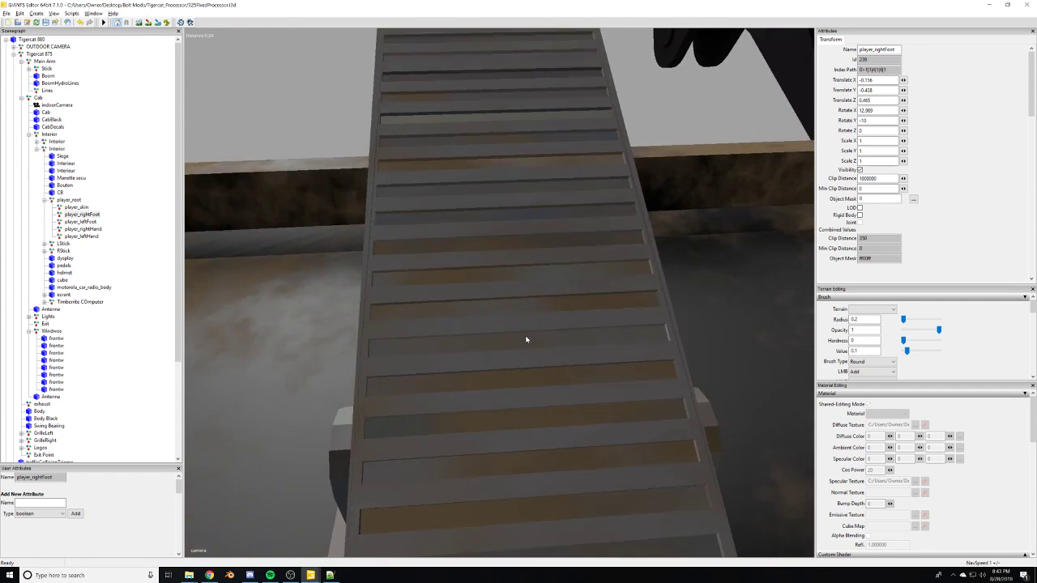
{"action": "scroll", "coordinate": [527, 333], "scroll_direction": "down", "scroll_amount": 3}
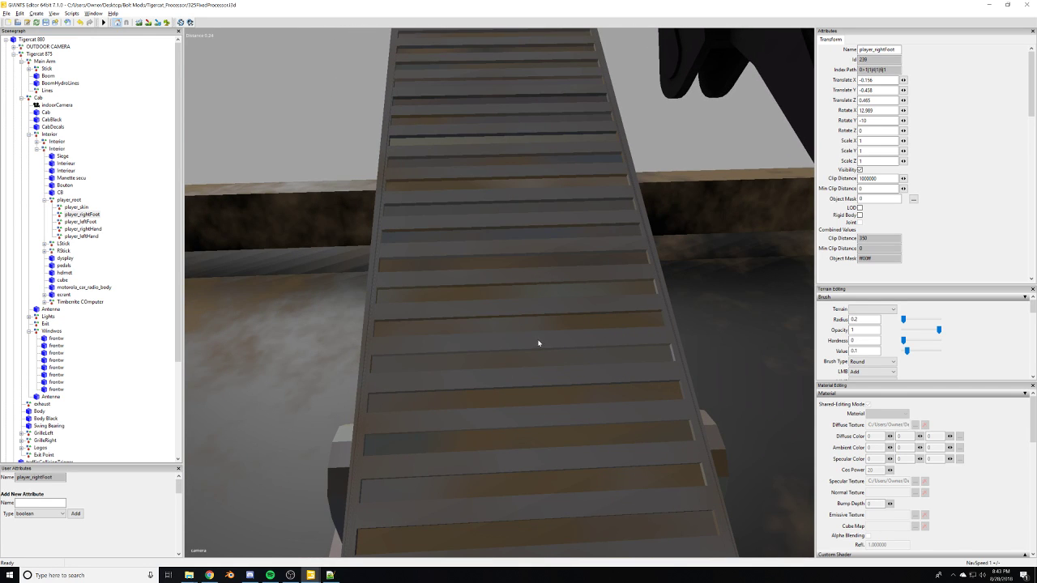
{"action": "key", "text": "ctrl+b"}
{"action": "scroll", "coordinate": [530, 363], "scroll_direction": "down", "scroll_amount": 5}
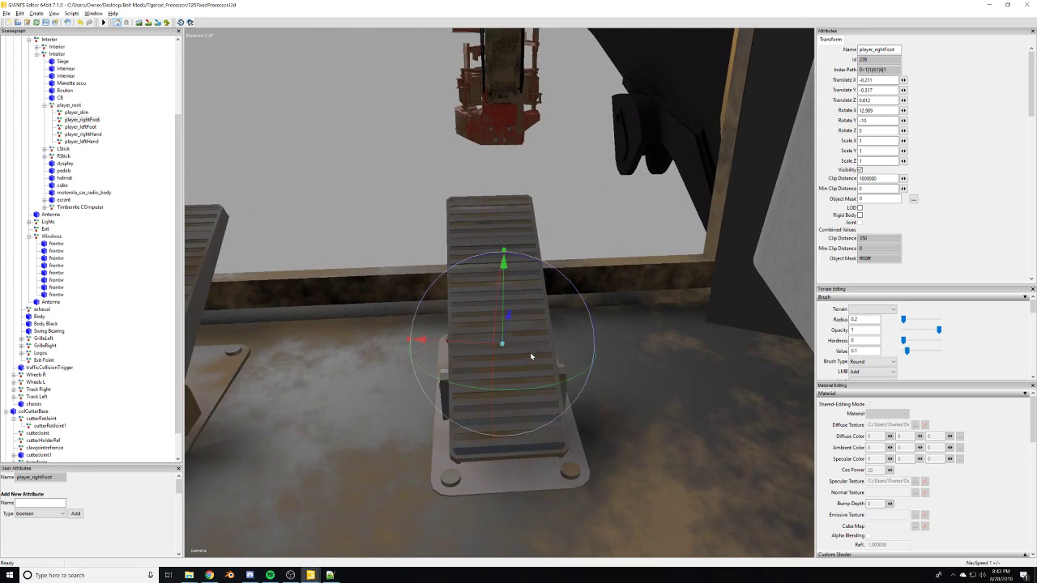
Rotate player_rightFoot toward the pedal's slope, to about -14.8 on X, -5.8 on Y and 0.9 on Z.
{"action": "scroll", "coordinate": [531, 356], "scroll_direction": "up", "scroll_amount": 4}
{"action": "scroll", "coordinate": [530, 354], "scroll_direction": "down", "scroll_amount": 4}
{"action": "left_click_drag", "start_coordinate": [529, 355], "coordinate": [570, 333], "text": "alt"}
{"action": "scroll", "coordinate": [546, 350], "scroll_direction": "up", "scroll_amount": 4}
{"action": "middle_click_drag", "start_coordinate": [554, 362], "coordinate": [543, 399]}
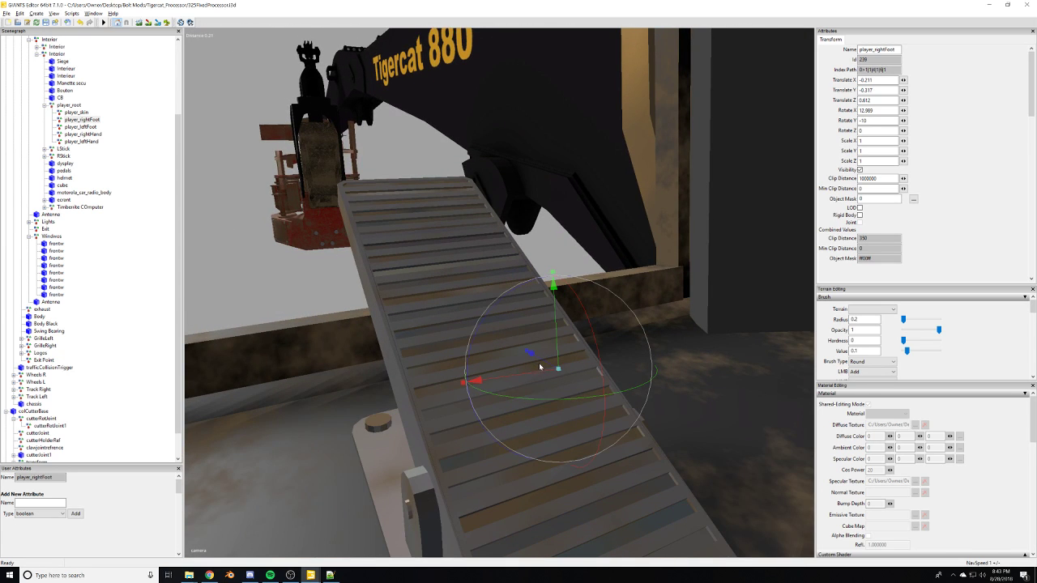
{"action": "scroll", "coordinate": [616, 382], "scroll_direction": "up", "scroll_amount": 4}
{"action": "scroll", "coordinate": [603, 381], "scroll_direction": "down", "scroll_amount": 4}
{"action": "mouse_move", "coordinate": [603, 380]}
{"action": "left_mouse_down", "text": "alt"}
{"action": "mouse_move", "coordinate": [563, 378]}
{"action": "mouse_move", "coordinate": [593, 380]}
{"action": "left_mouse_up", "text": "alt"}
{"action": "scroll", "coordinate": [593, 380], "scroll_direction": "up", "scroll_amount": 4}
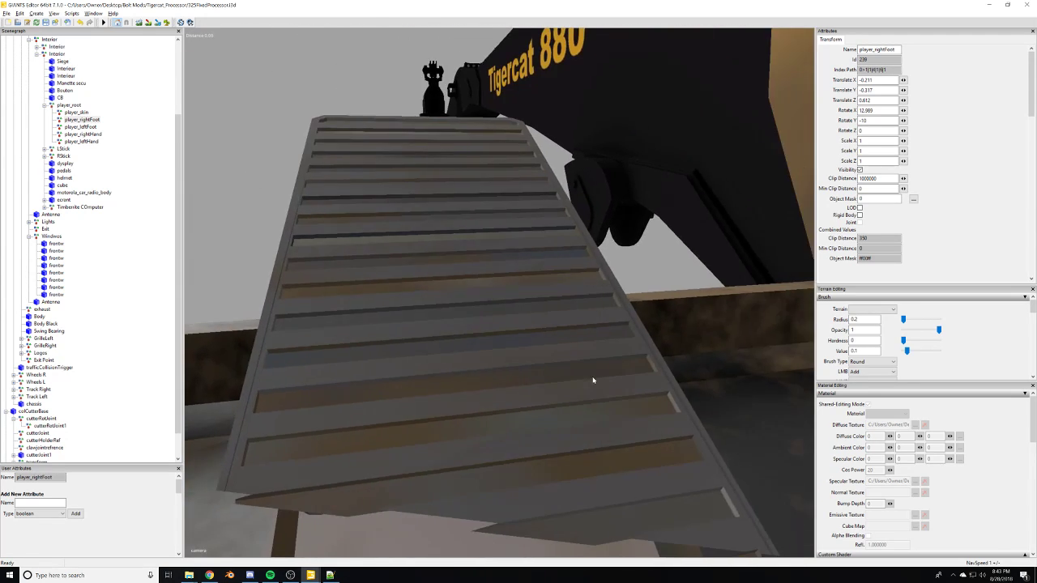
{"action": "scroll", "coordinate": [593, 380], "scroll_direction": "down", "scroll_amount": 3}
{"action": "middle_click_drag", "start_coordinate": [586, 378], "coordinate": [576, 375]}
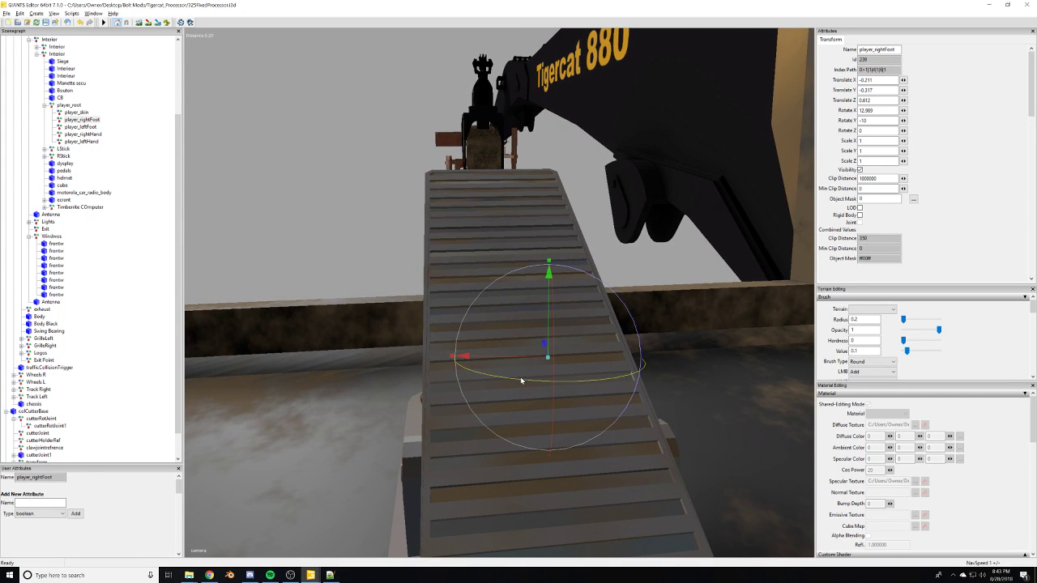
{"action": "left_click_drag", "start_coordinate": [521, 381], "coordinate": [647, 356]}
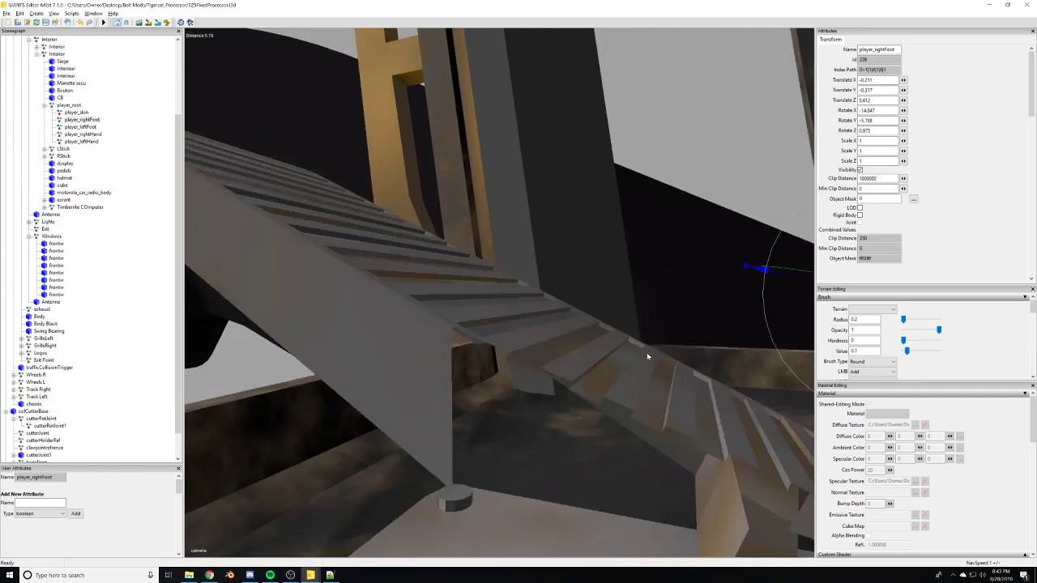
{"action": "middle_click_drag", "start_coordinate": [647, 356], "coordinate": [676, 354]}
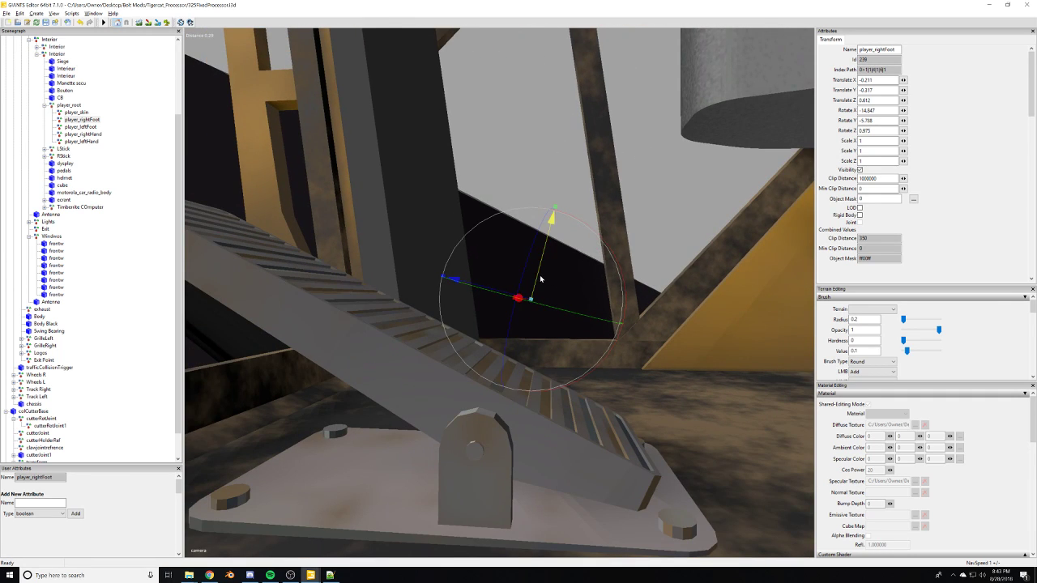
Lower player_rightFoot onto the pedal to about Y -0.355, Z 0.622 and tilt it to about -24.5 on X.
{"action": "left_click_drag", "start_coordinate": [541, 279], "coordinate": [532, 323]}
{"action": "left_click_drag", "start_coordinate": [596, 317], "coordinate": [509, 385]}
{"action": "scroll", "coordinate": [509, 342], "scroll_direction": "down", "scroll_amount": 3}
{"action": "scroll", "coordinate": [455, 386], "scroll_direction": "up", "scroll_amount": 4}
{"action": "scroll", "coordinate": [464, 386], "scroll_direction": "down", "scroll_amount": 3}
{"action": "scroll", "coordinate": [509, 385], "scroll_direction": "up", "scroll_amount": 4}
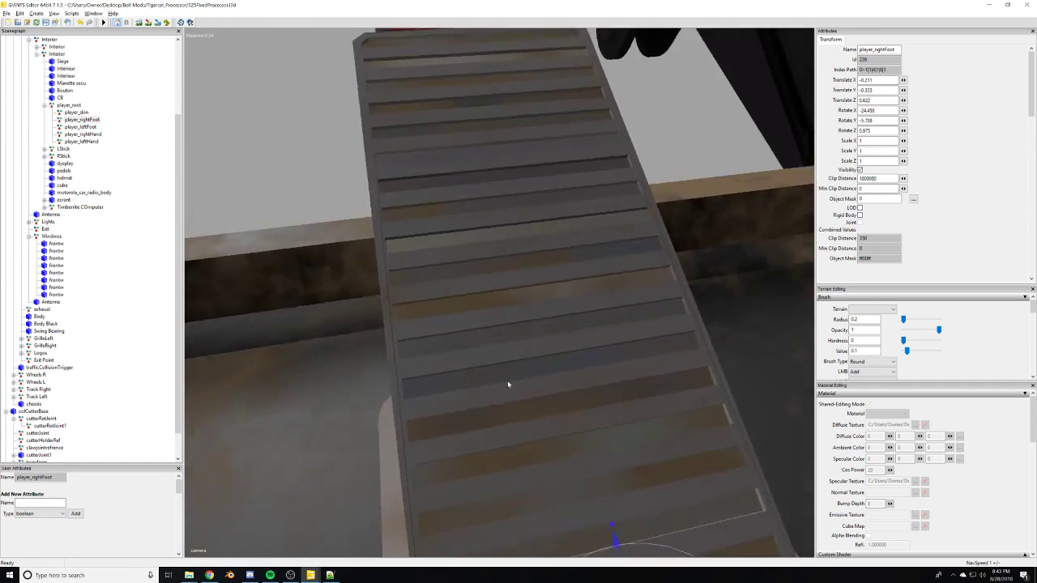
Select player_rightFoot's index path and switch to the text editor.
{"action": "middle_click_drag", "start_coordinate": [508, 384], "coordinate": [504, 335]}
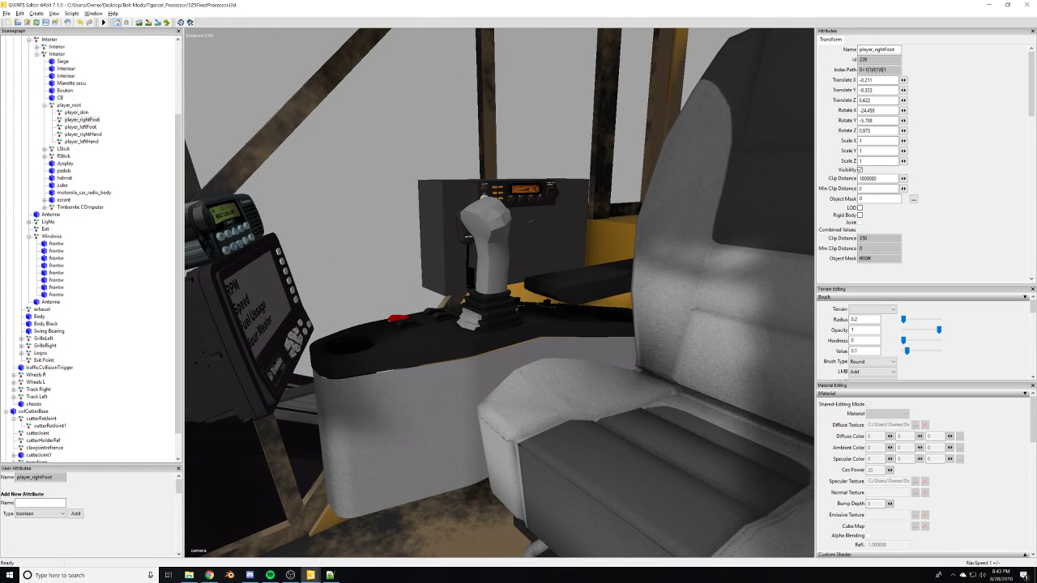
{"action": "left_click_drag", "start_coordinate": [890, 71], "coordinate": [792, 85]}
{"action": "key", "text": "alt+Tab"}
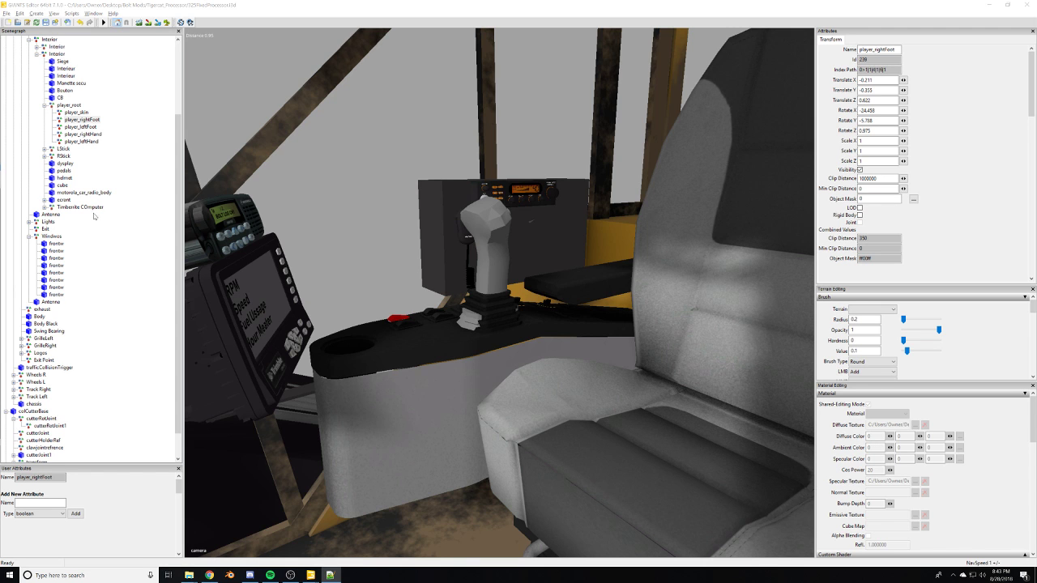
Place the player_leftFoot node on the left pedal, at about X 0.205, Y -0.334, Z 0.617.
{"action": "left_click", "coordinate": [80, 128]}
{"action": "left_click_drag", "start_coordinate": [567, 332], "coordinate": [488, 356], "text": "alt"}
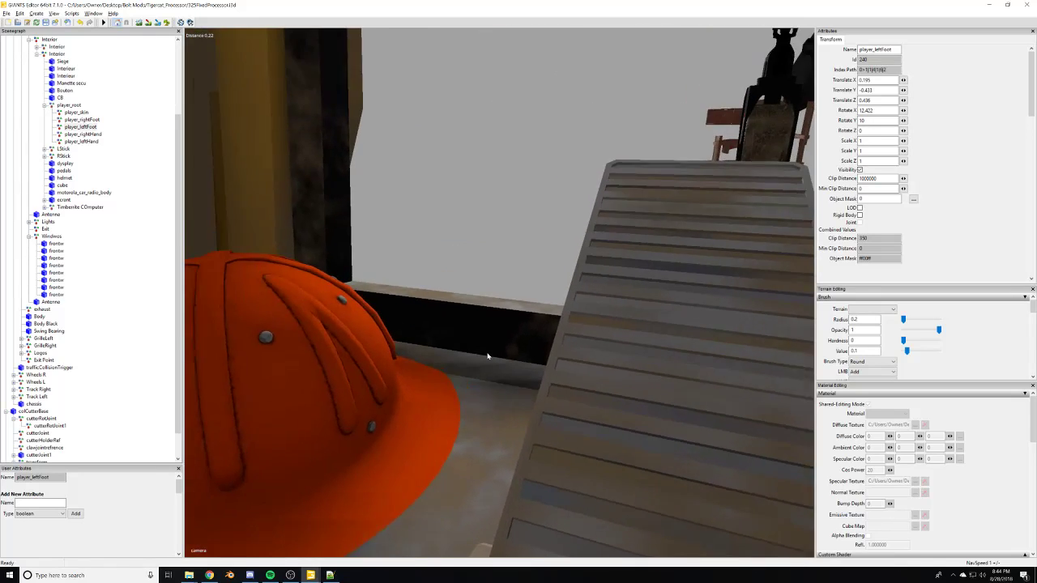
{"action": "right_click_drag", "start_coordinate": [488, 355], "coordinate": [792, 176]}
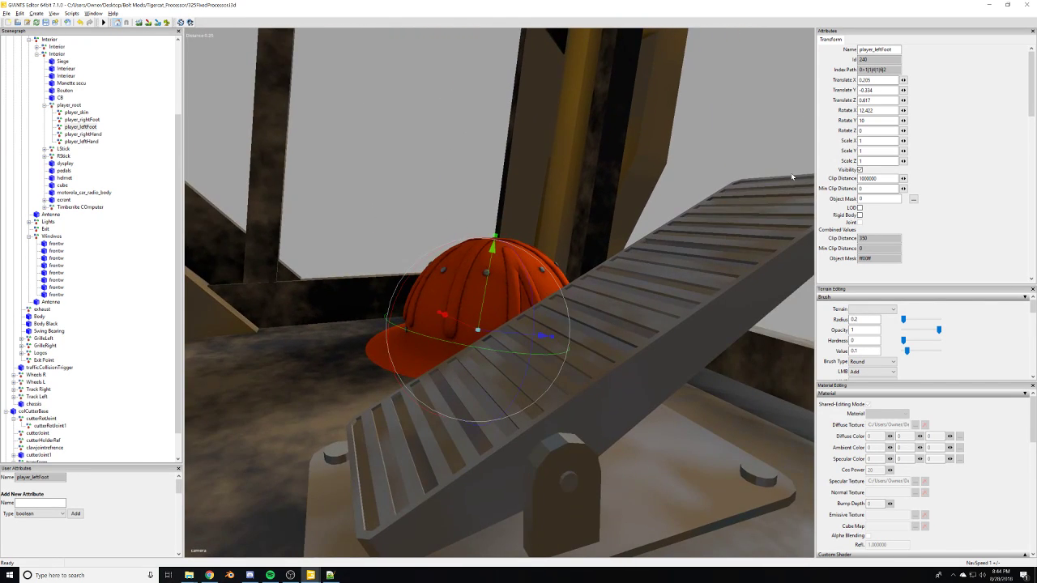
Reset player_leftFoot's X and Y rotation to 0, and tilt it to about -28 on X along the pedal's slope.
{"action": "double_click", "coordinate": [867, 110]}
{"action": "type", "text": "0"}
{"action": "key", "text": "Tab"}
{"action": "type", "text": "0"}
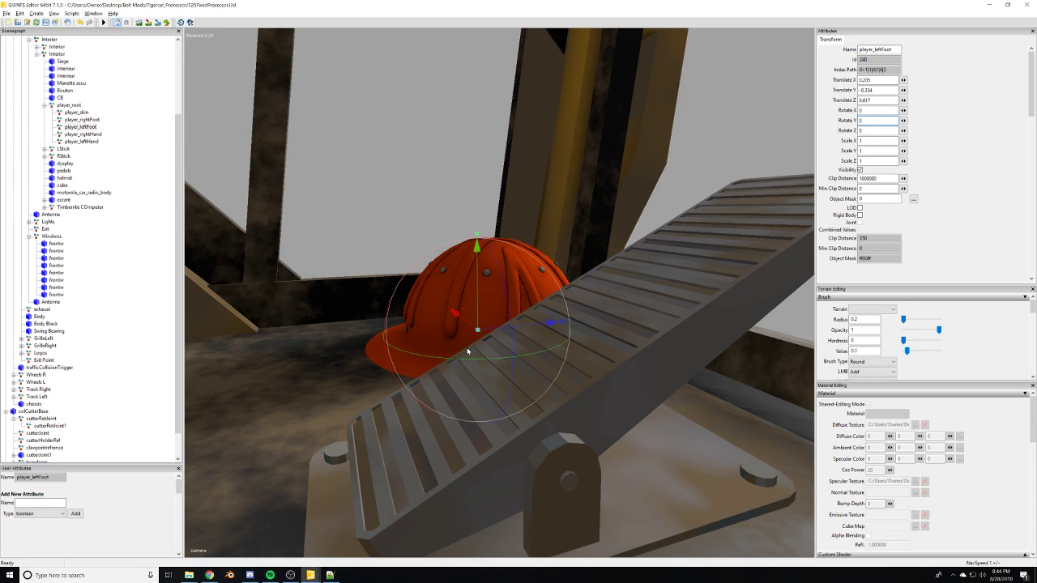
{"action": "left_click_drag", "start_coordinate": [421, 272], "coordinate": [374, 287]}
{"action": "left_click_drag", "start_coordinate": [688, 395], "coordinate": [621, 383], "text": "alt"}
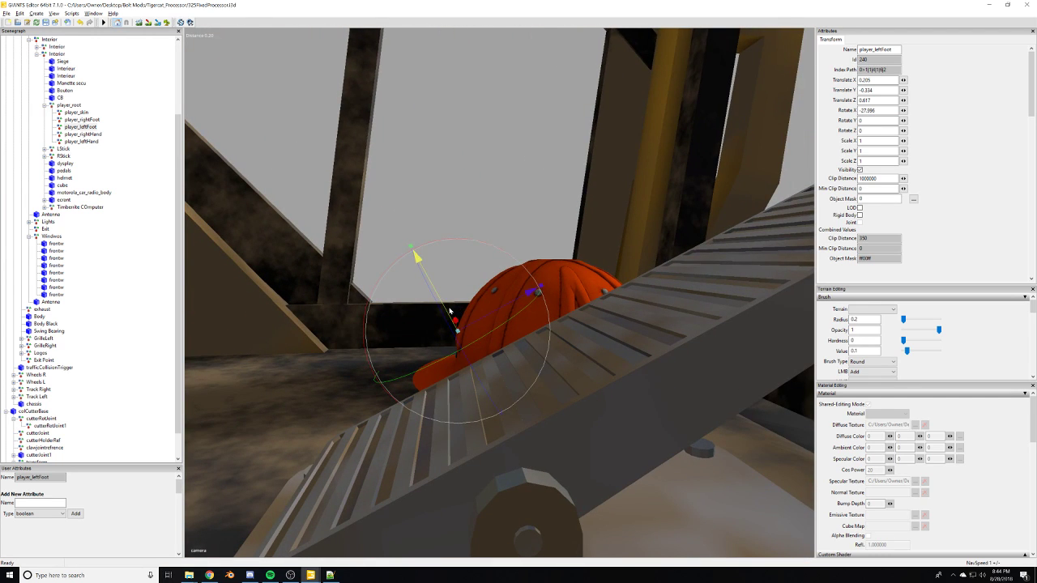
Shift player_leftFoot down and forward against the left pedal, to about Y -0.352 and Z 0.638.
{"action": "left_click_drag", "start_coordinate": [455, 334], "coordinate": [465, 346]}
{"action": "left_click_drag", "start_coordinate": [513, 371], "coordinate": [530, 362]}
{"action": "left_click_drag", "start_coordinate": [530, 362], "coordinate": [577, 416], "text": "alt"}
{"action": "right_click_drag", "start_coordinate": [578, 417], "coordinate": [416, 435]}
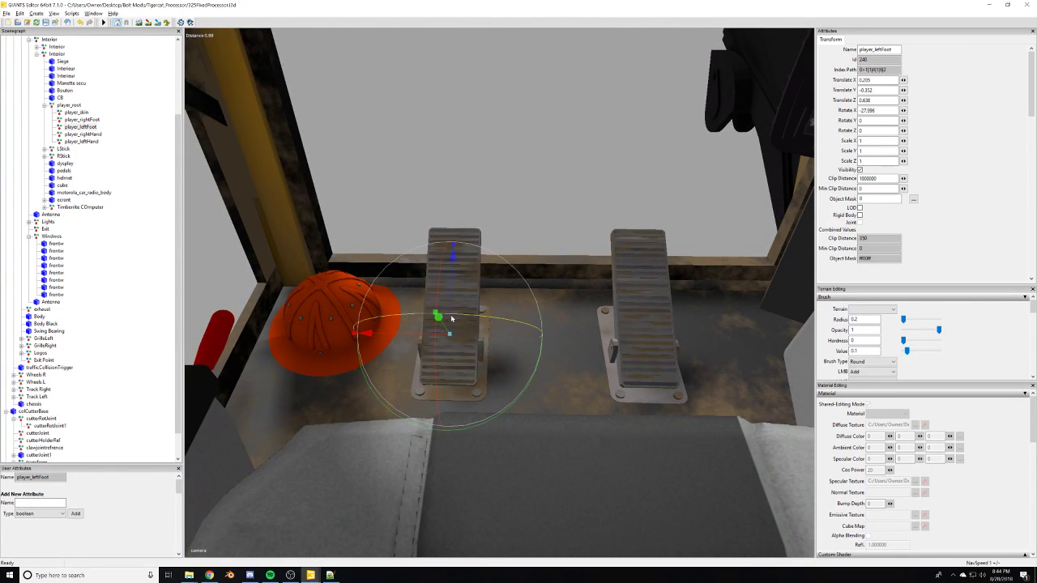
Compare the player_rightFoot, player_leftFoot and player_rightHand nodes in turn, finishing with player_leftFoot selected.
{"action": "left_click", "coordinate": [392, 317]}
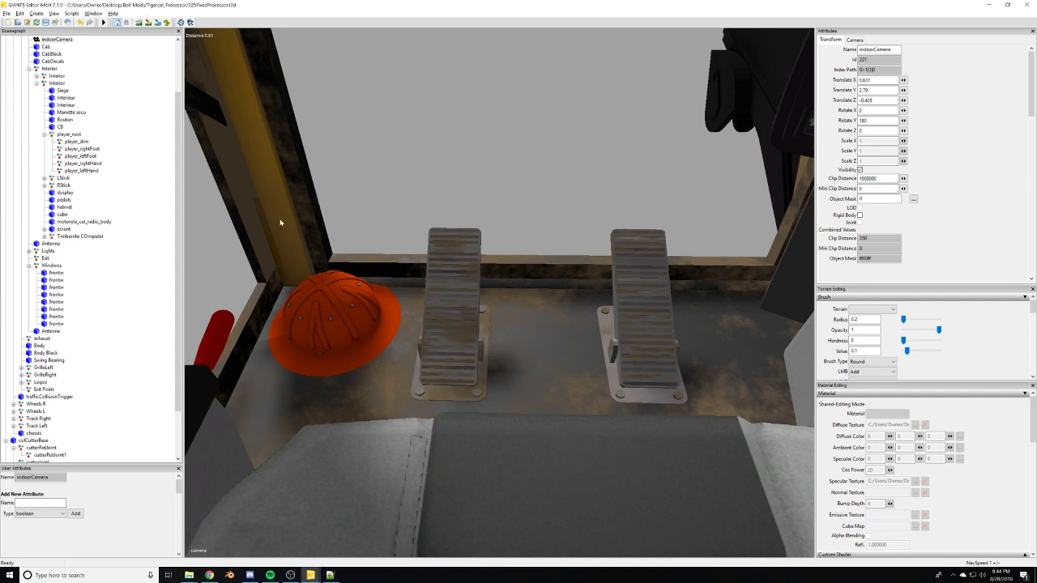
{"action": "left_click", "coordinate": [84, 149]}
{"action": "left_click", "coordinate": [82, 163]}
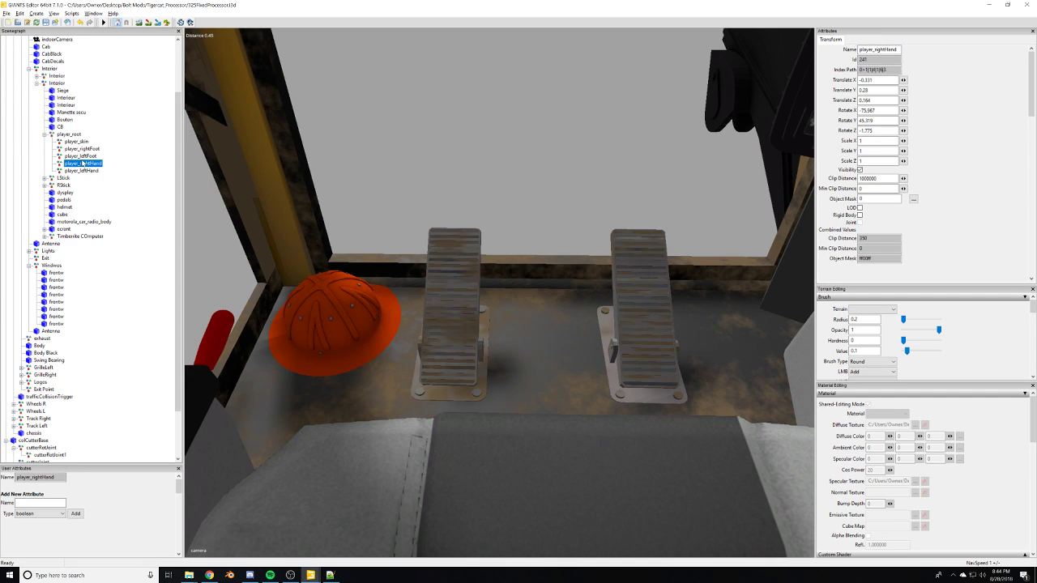
{"action": "left_click", "coordinate": [83, 150]}
{"action": "left_click", "coordinate": [82, 163]}
{"action": "left_click", "coordinate": [84, 156]}
{"action": "left_click", "coordinate": [85, 149]}
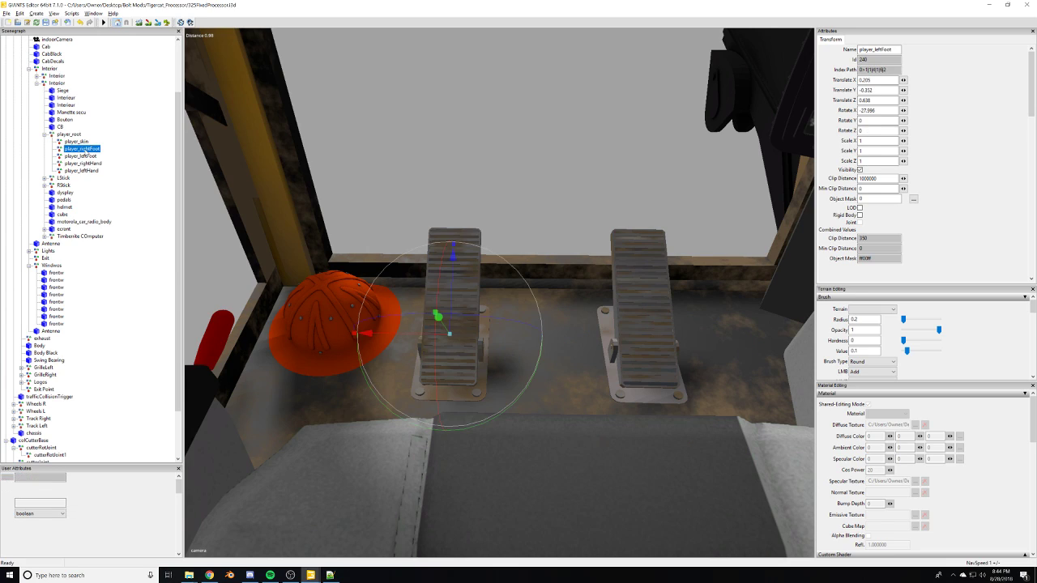
{"action": "left_click", "coordinate": [84, 156]}
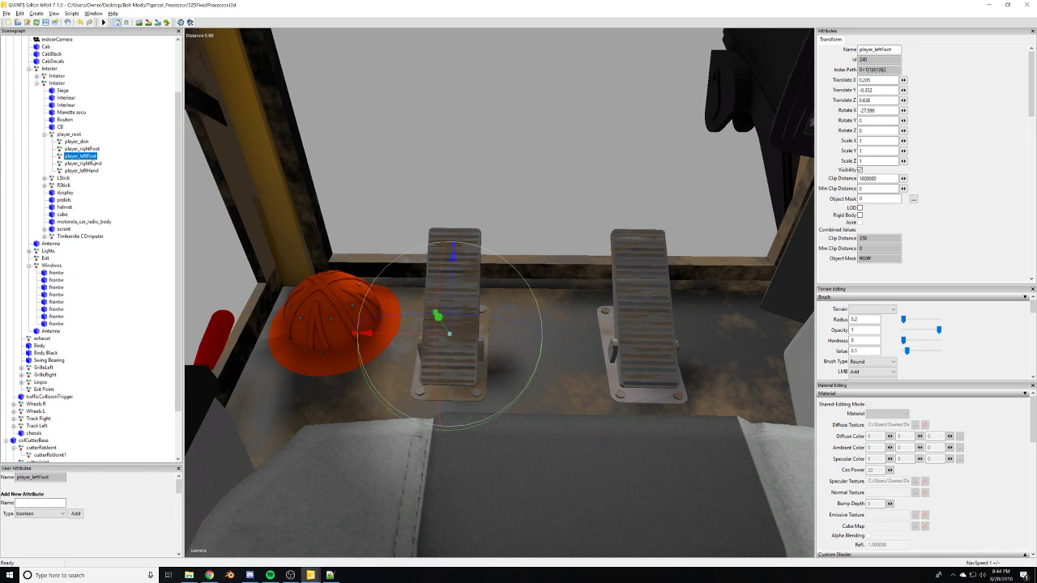
Transfer the index paths of player_leftFoot and player_rightHand from the scene to the vehicle's XML file, one after the other.
{"action": "left_click_drag", "start_coordinate": [891, 70], "coordinate": [783, 72]}
{"action": "key", "text": "alt+Tab"}
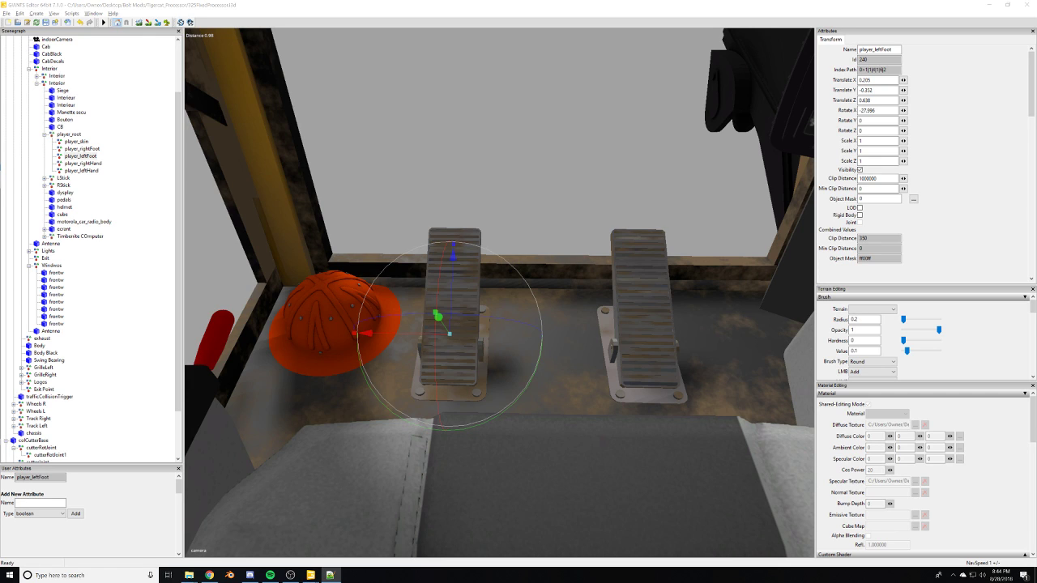
{"action": "left_click", "coordinate": [82, 163]}
{"action": "key", "text": "f"}
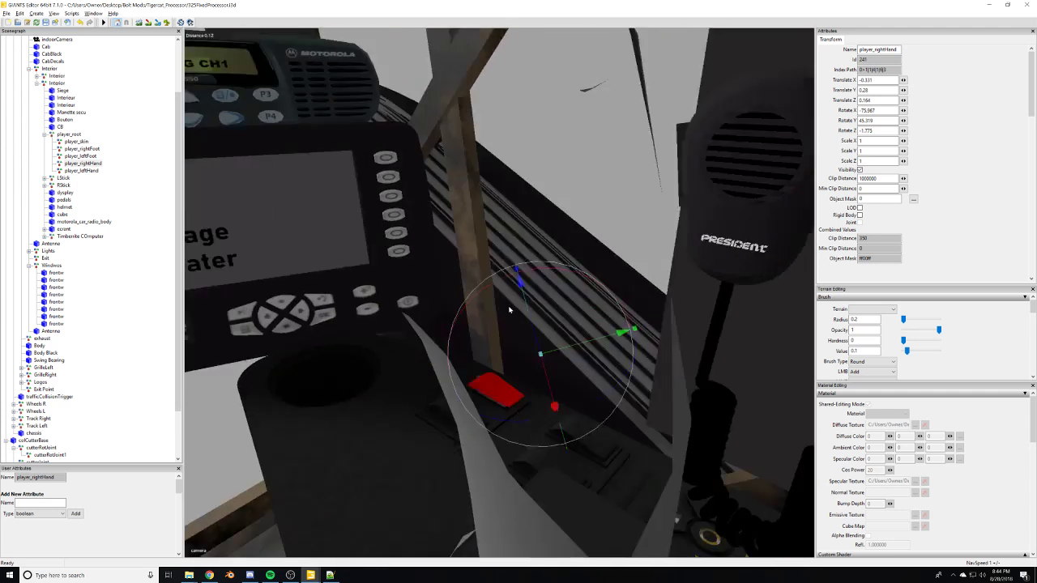
{"action": "scroll", "coordinate": [509, 309], "scroll_direction": "down", "scroll_amount": 4}
{"action": "left_click_drag", "start_coordinate": [509, 310], "coordinate": [470, 324], "text": "alt"}
{"action": "scroll", "coordinate": [470, 324], "scroll_direction": "down", "scroll_amount": 2}
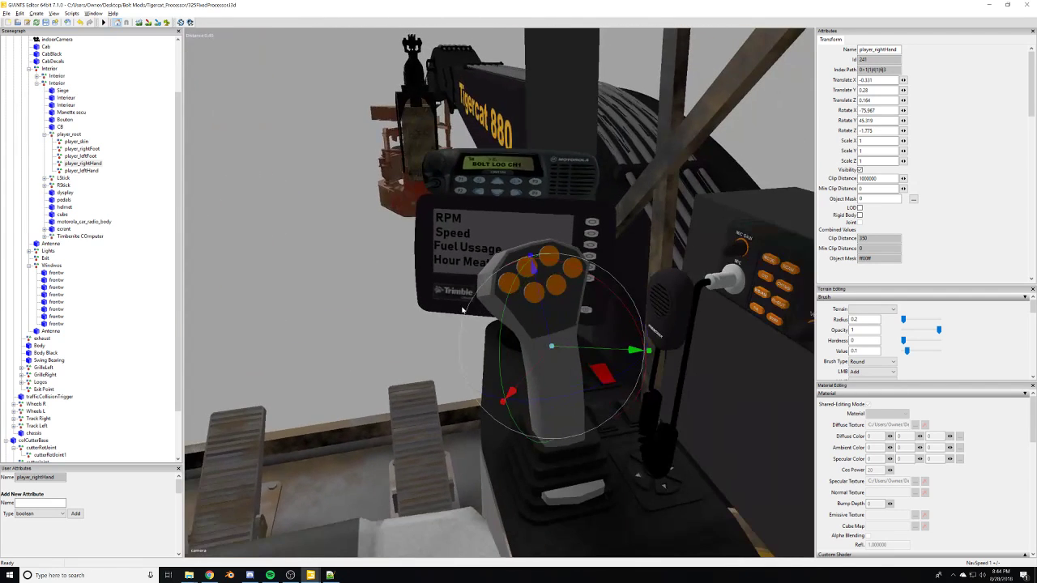
{"action": "left_click_drag", "start_coordinate": [890, 69], "coordinate": [822, 77]}
{"action": "key", "text": "alt+Tab"}
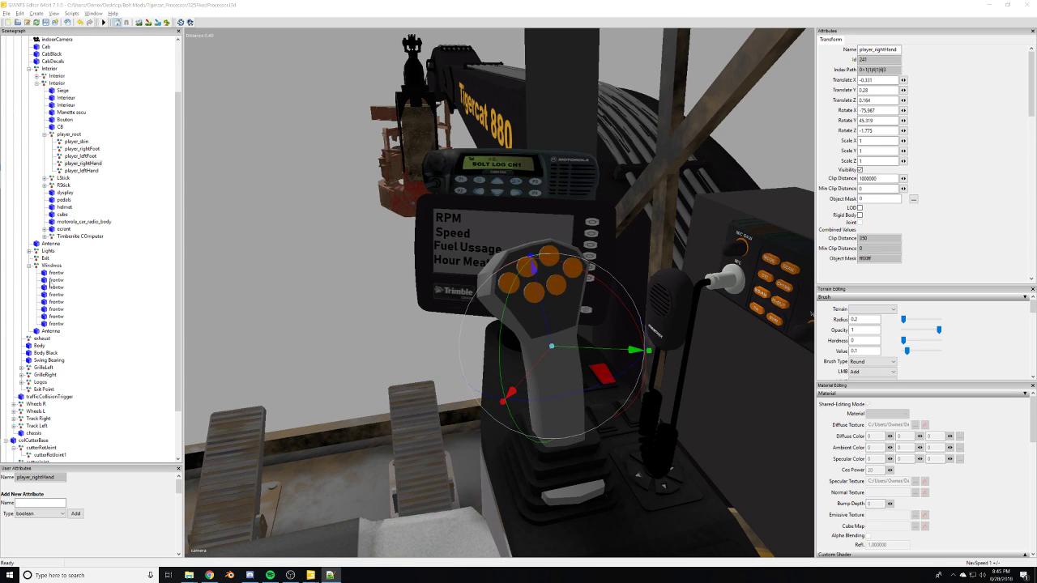
Copy the index path of player_leftHand over to the vehicle's XML file.
{"action": "left_click", "coordinate": [88, 171]}
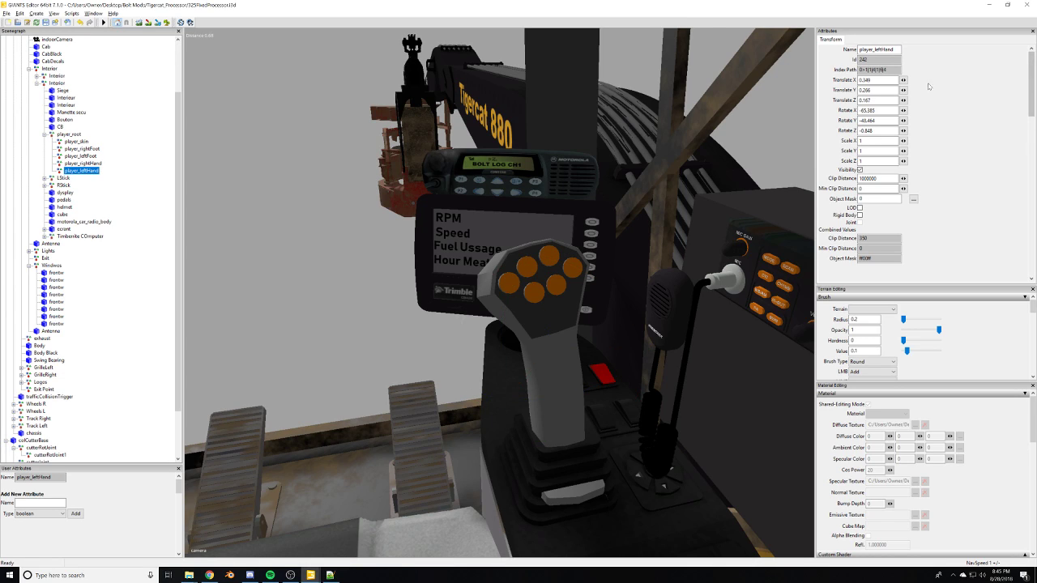
{"action": "left_click_drag", "start_coordinate": [900, 69], "coordinate": [840, 73]}
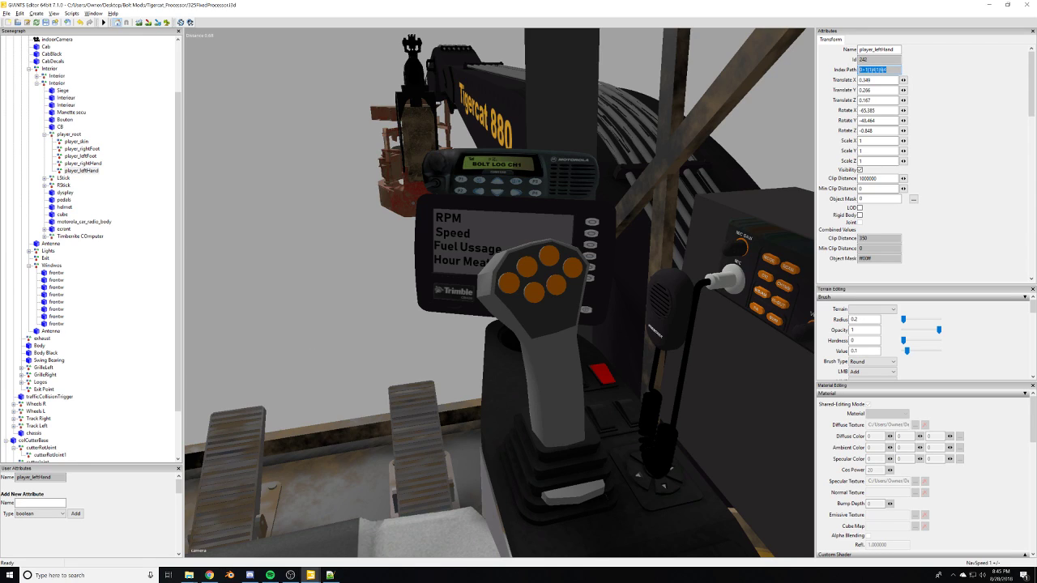
{"action": "key", "text": "alt+Tab"}
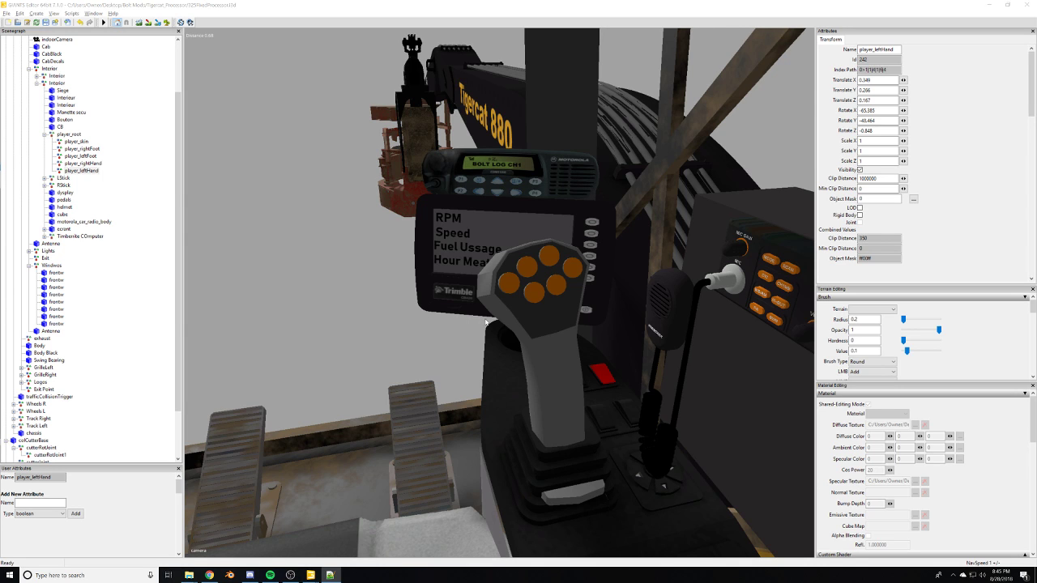
Examine the controls inside the cab and the Tigercat machine from outside, and close the mod scene.
{"action": "mouse_move", "coordinate": [435, 311]}
{"action": "left_mouse_down", "text": "alt"}
{"action": "mouse_move", "coordinate": [372, 319]}
{"action": "mouse_move", "coordinate": [481, 345]}
{"action": "mouse_move", "coordinate": [392, 345]}
{"action": "mouse_move", "coordinate": [434, 325]}
{"action": "left_mouse_up", "text": "alt"}
{"action": "scroll", "coordinate": [481, 345], "scroll_direction": "up", "scroll_amount": 3}
{"action": "scroll", "coordinate": [434, 325], "scroll_direction": "down", "scroll_amount": 3}
{"action": "middle_click_drag", "start_coordinate": [434, 324], "coordinate": [571, 277]}
{"action": "scroll", "coordinate": [571, 276], "scroll_direction": "down", "scroll_amount": 5}
{"action": "left_click_drag", "start_coordinate": [527, 397], "coordinate": [575, 287], "text": "alt"}
{"action": "left_click", "coordinate": [552, 258]}
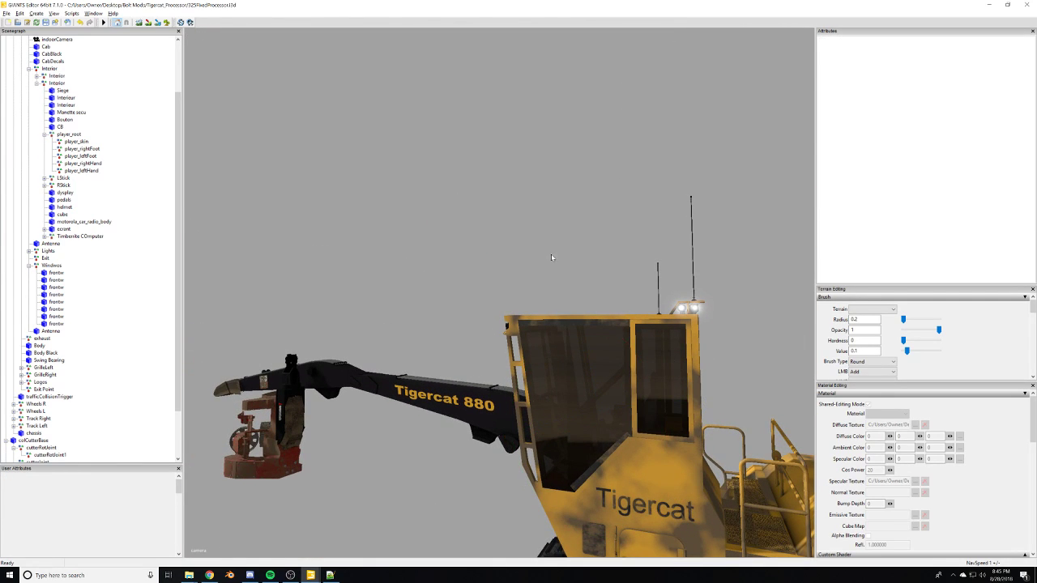
{"action": "left_click", "coordinate": [1029, 8]}
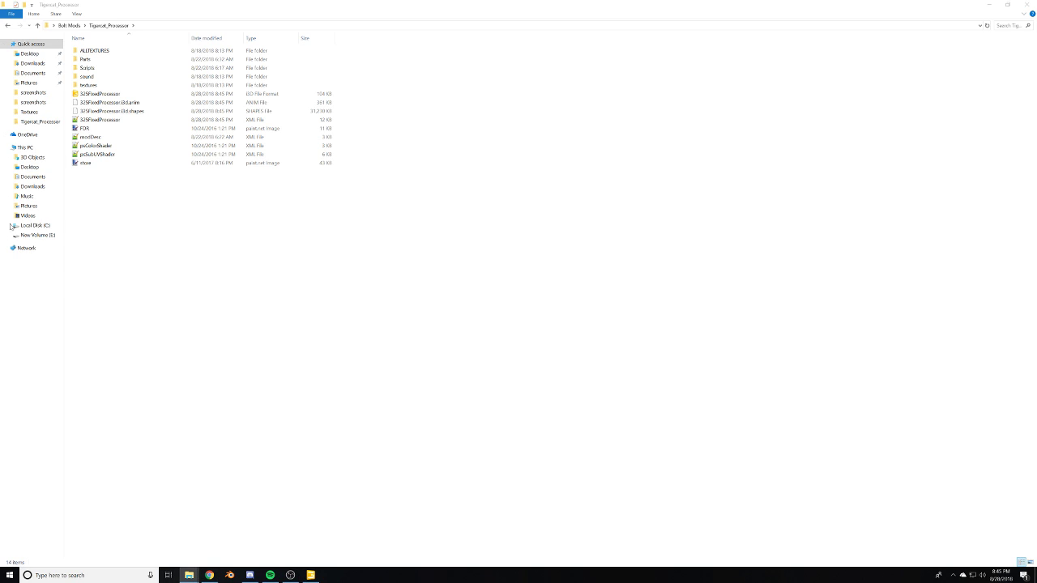
Open the mods folder inside the FarmingSimulator2017 folder in Documents.
{"action": "left_click_drag", "start_coordinate": [0, 265], "coordinate": [420, 233]}
{"action": "double_click", "coordinate": [415, 236]}
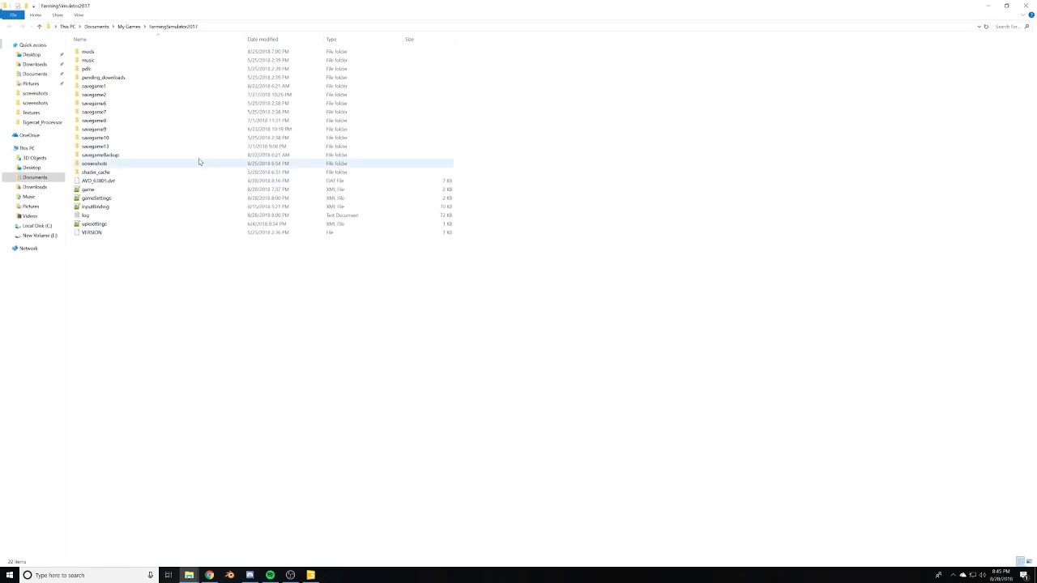
{"action": "double_click", "coordinate": [116, 51]}
Look through the archives in the FarmingSimulator2017 mods folder and delete all of them.
{"action": "left_click", "coordinate": [113, 51]}
{"action": "left_click", "coordinate": [204, 531]}
{"action": "scroll", "coordinate": [185, 506], "scroll_direction": "down", "scroll_amount": 20}
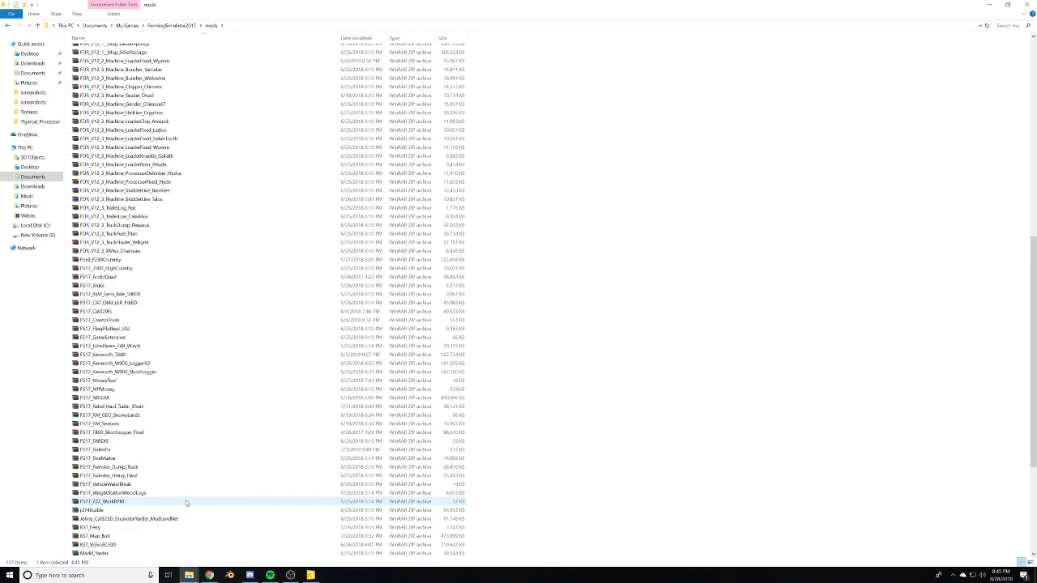
{"action": "left_click", "coordinate": [124, 536]}
{"action": "left_click", "coordinate": [124, 553]}
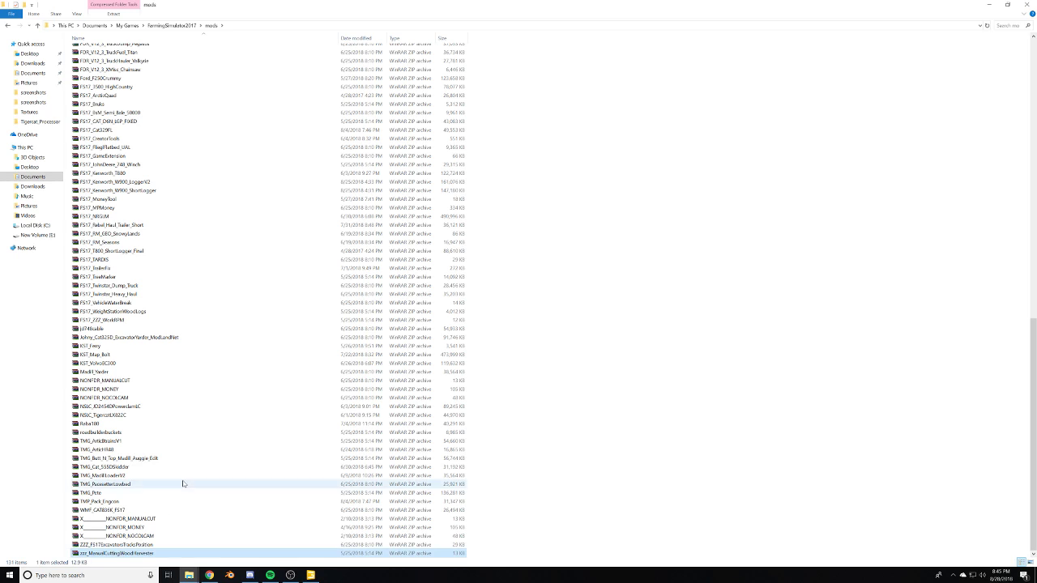
{"action": "scroll", "coordinate": [180, 289], "scroll_direction": "up", "scroll_amount": 20}
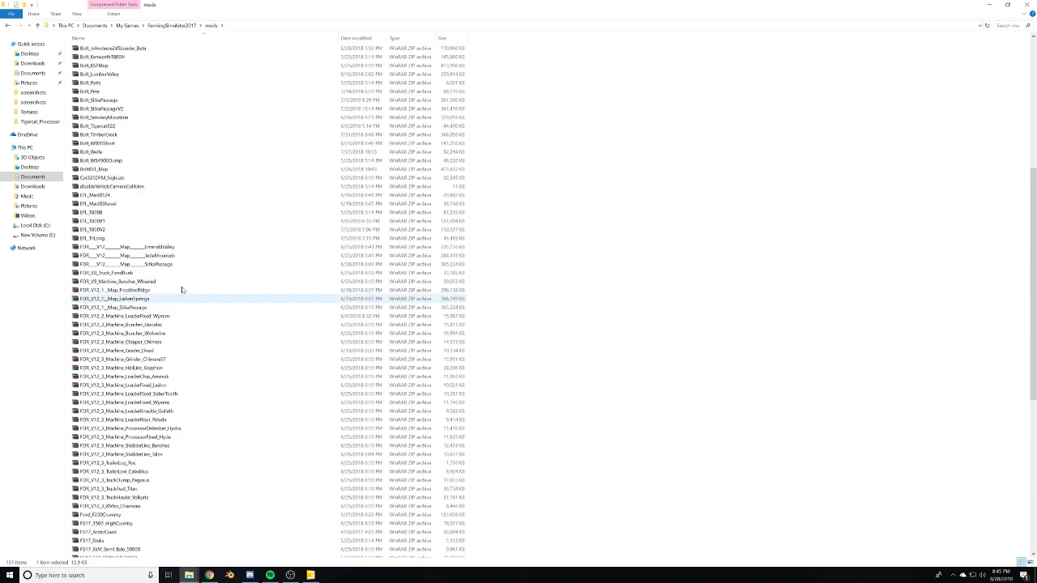
{"action": "key", "text": "ctrl+a"}
{"action": "left_click_drag", "start_coordinate": [159, 83], "coordinate": [0, 437]}
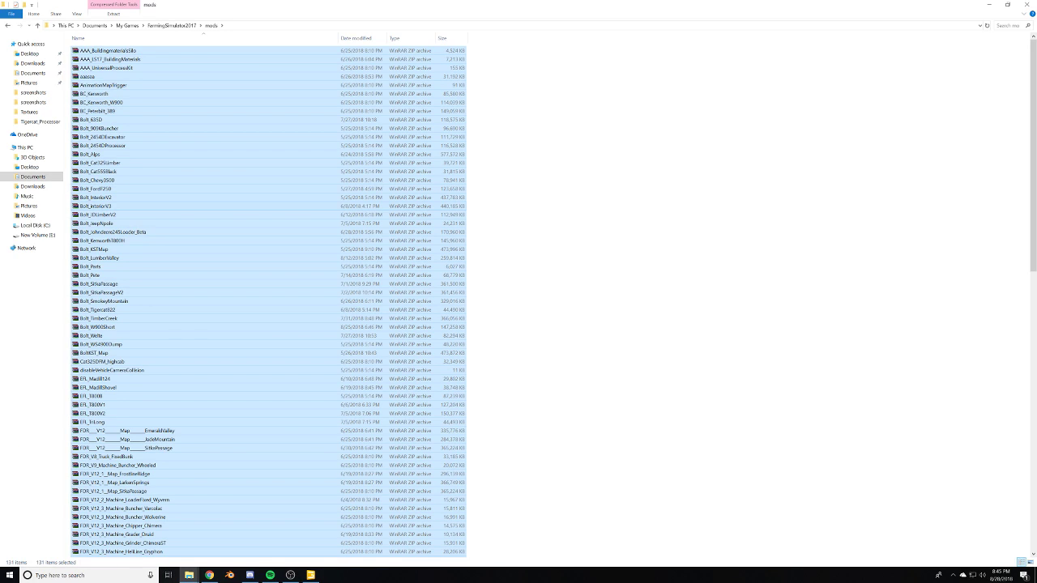
{"action": "key", "text": "Delete"}
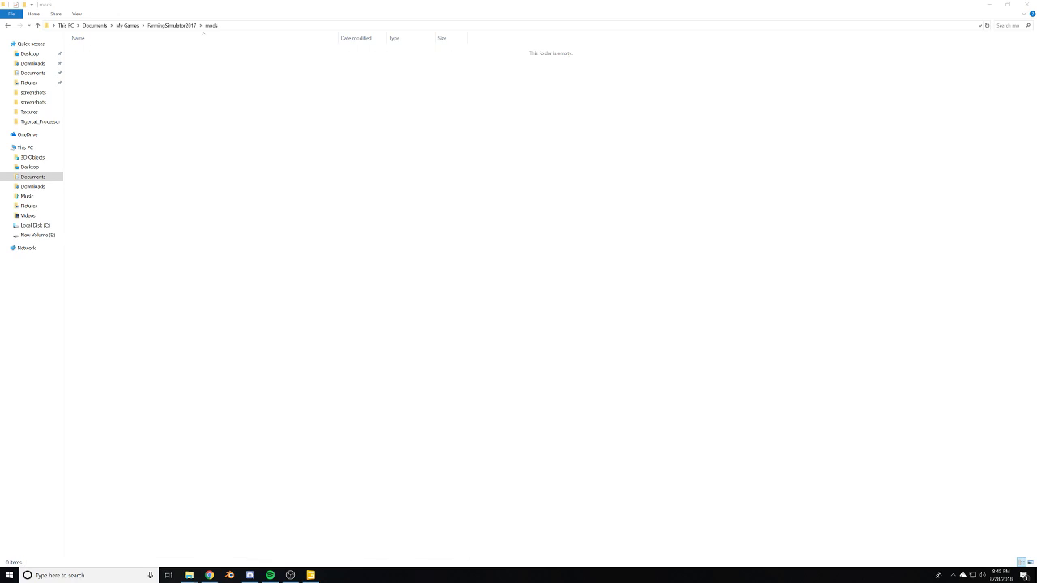
Move the Tigercat_Processor folder from Bolt Mods into the game's mods folder, closing GIANTS Editor to release its files.
{"action": "left_click_drag", "start_coordinate": [491, 4], "coordinate": [0, 243]}
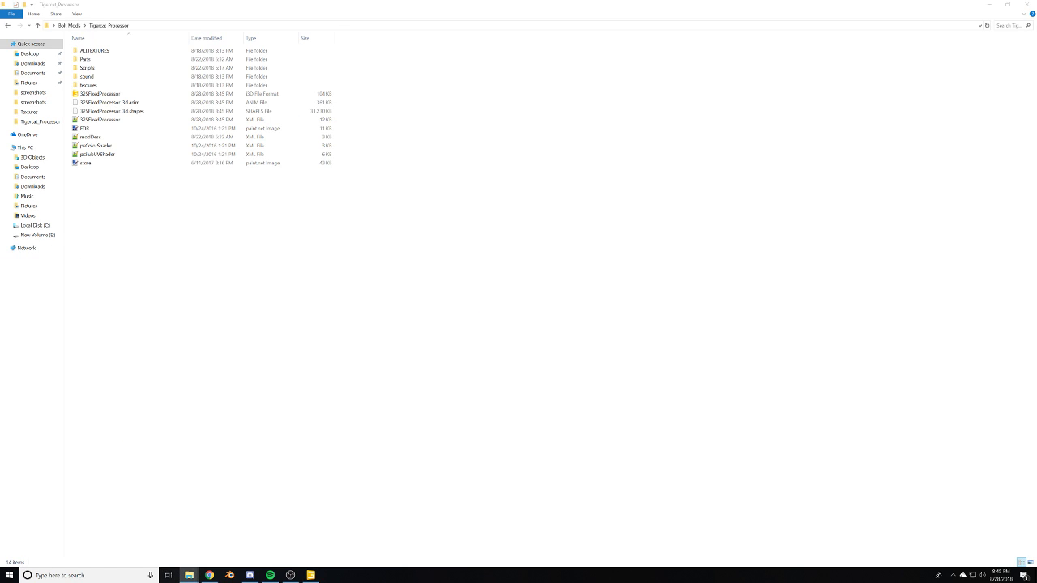
{"action": "left_click", "coordinate": [68, 25]}
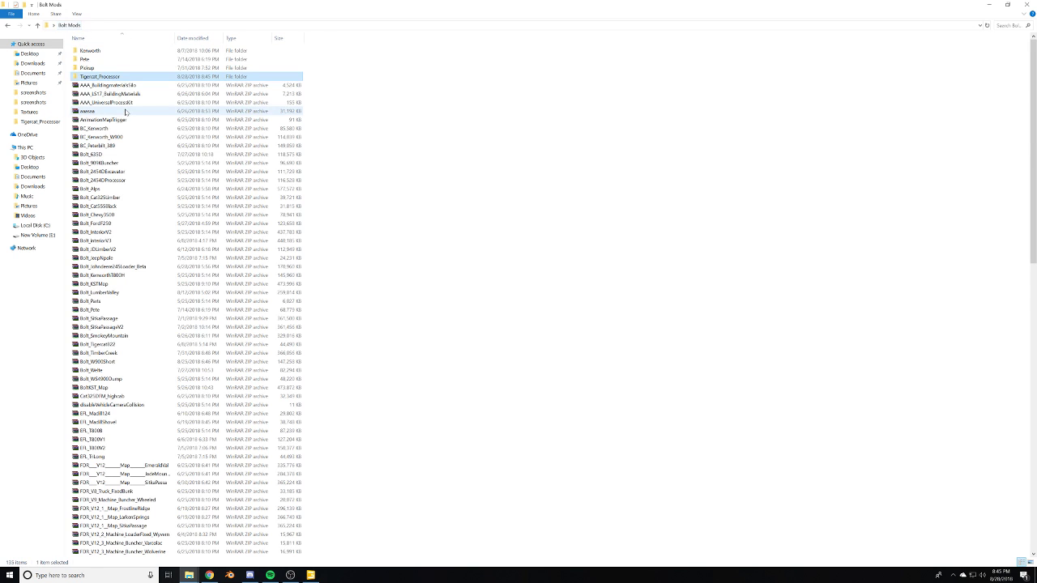
{"action": "left_click_drag", "start_coordinate": [112, 79], "coordinate": [0, 140]}
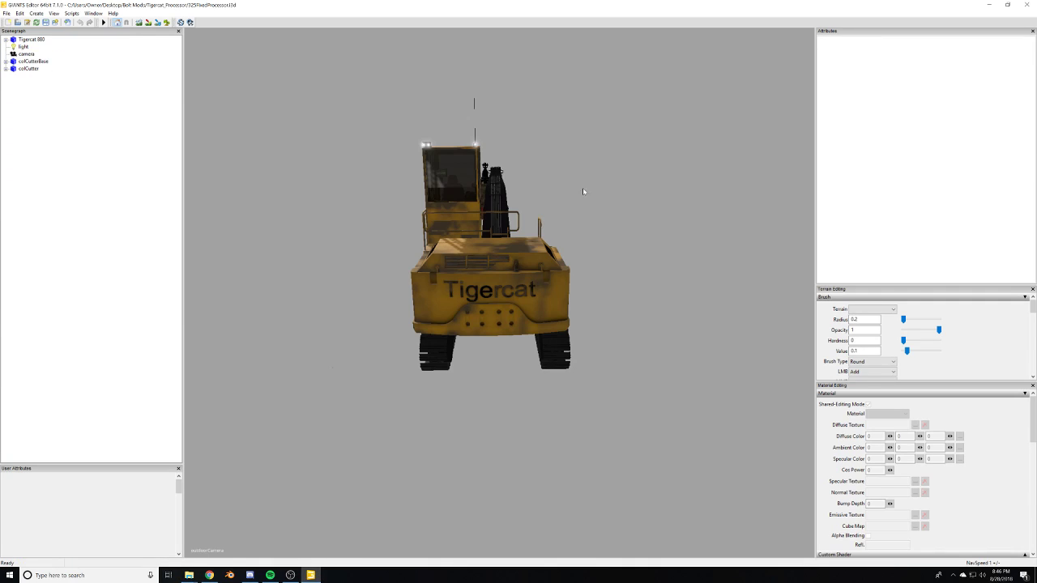
{"action": "left_click", "coordinate": [1027, 4]}
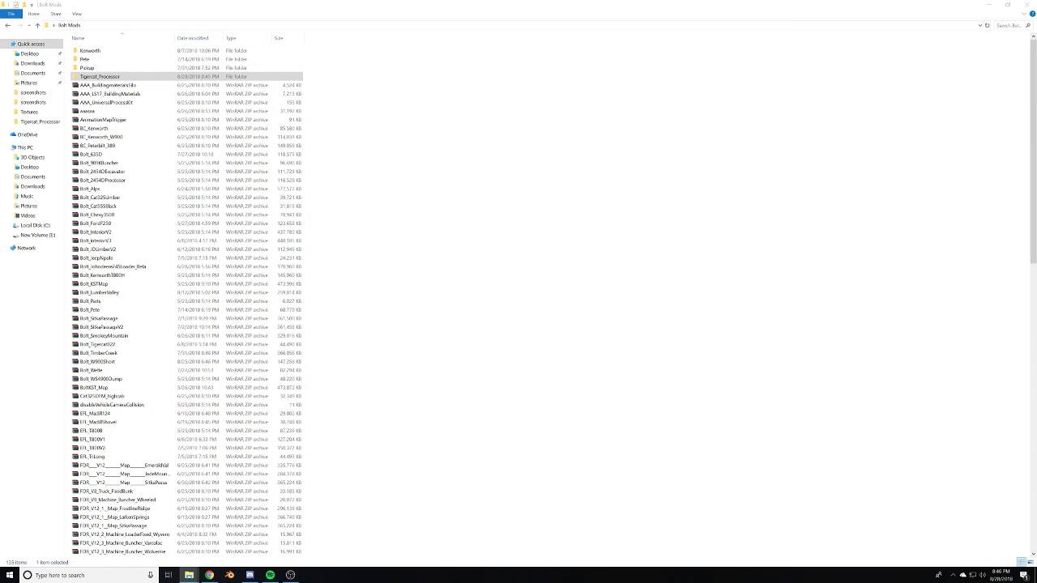
{"action": "key", "text": "Delete"}
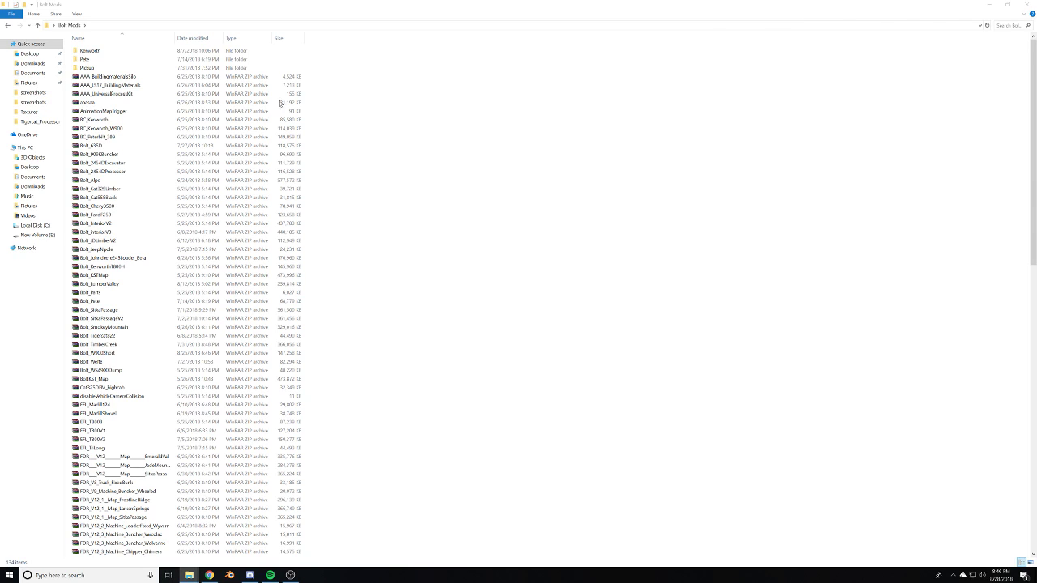
Copy the seven mod archives, including Smokey Mountain, and the Ford_Serv folder from Test Mods into the game's mods folder.
{"action": "left_click_drag", "start_coordinate": [0, 258], "coordinate": [221, 239]}
{"action": "left_click", "coordinate": [1028, 4]}
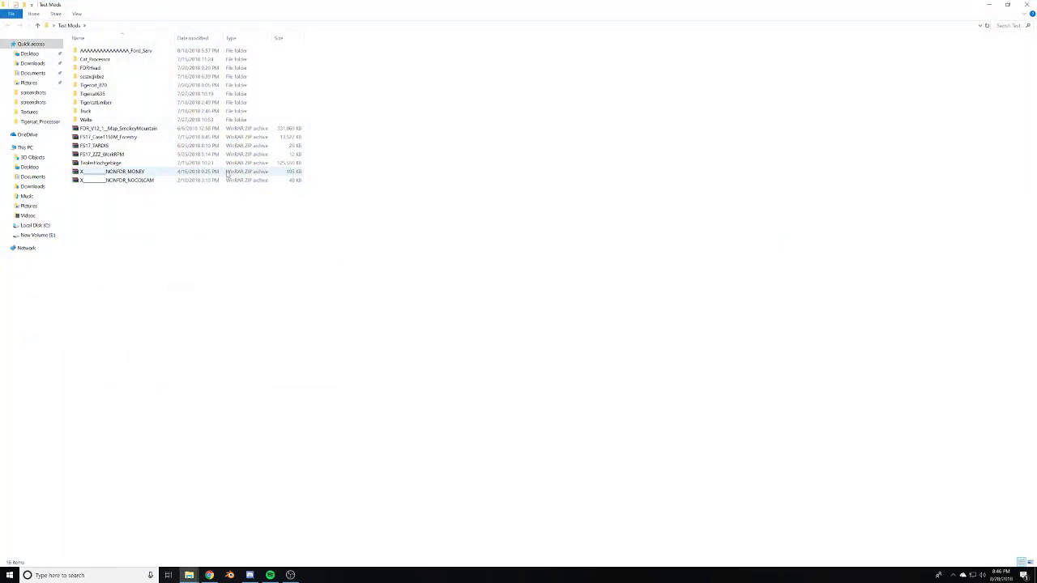
{"action": "left_click_drag", "start_coordinate": [174, 248], "coordinate": [135, 128]}
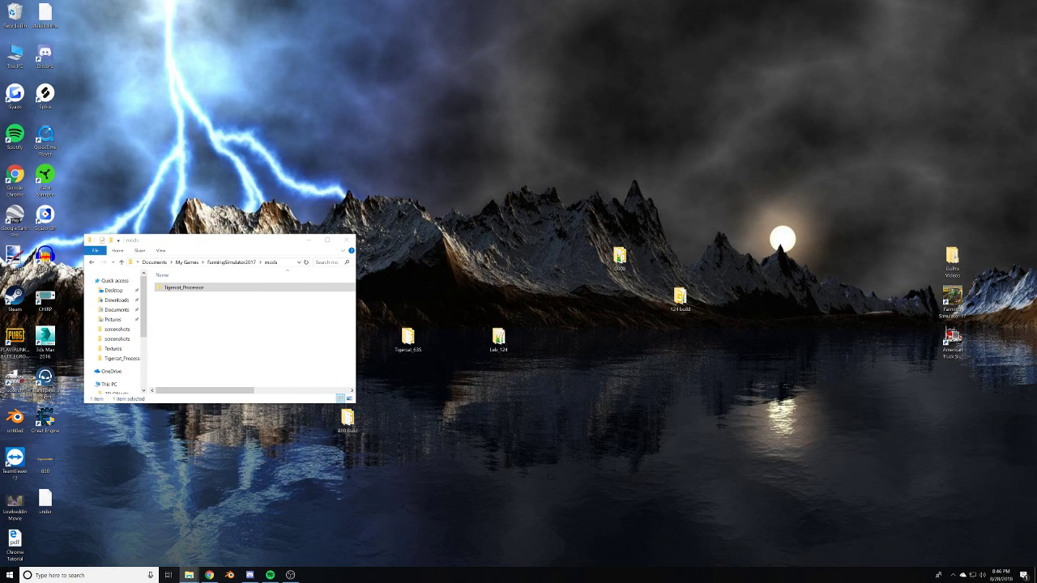
{"action": "left_click_drag", "start_coordinate": [0, 300], "coordinate": [217, 331]}
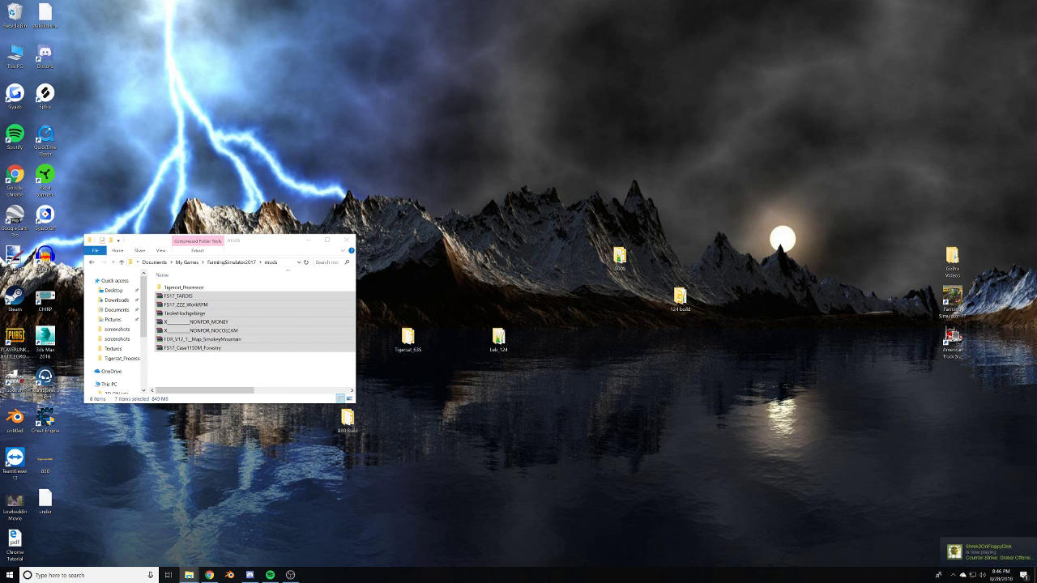
{"action": "left_click_drag", "start_coordinate": [0, 284], "coordinate": [213, 369]}
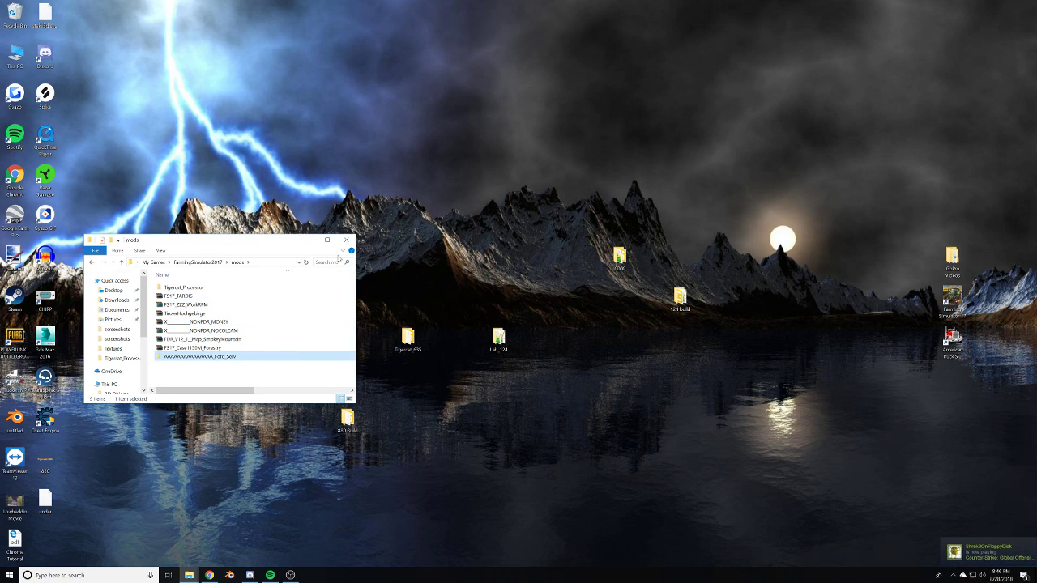
{"action": "left_click", "coordinate": [346, 240]}
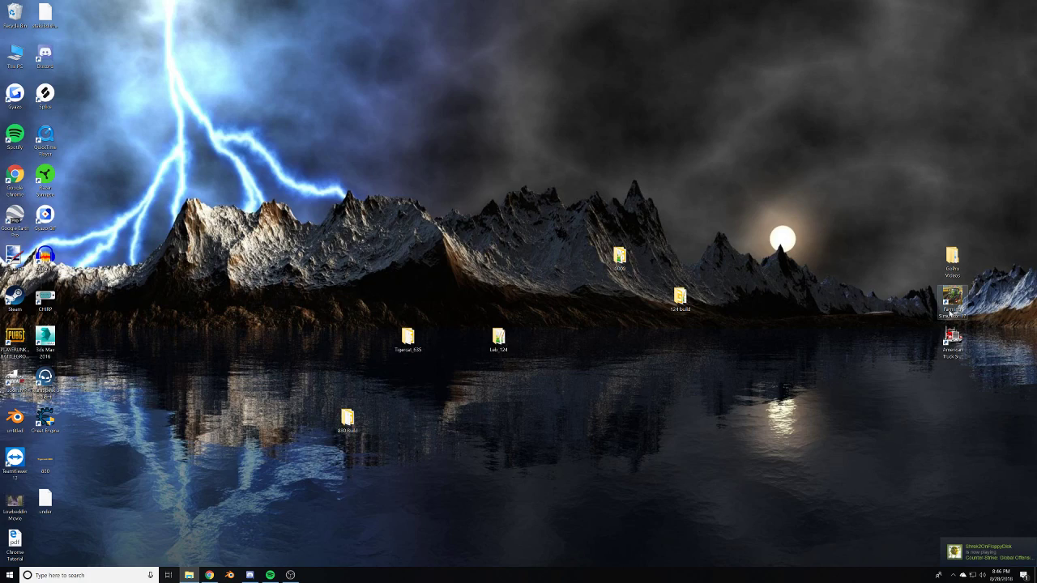
Launch Farming Simulator 17 and skip its intro videos.
{"action": "double_click", "coordinate": [952, 300]}
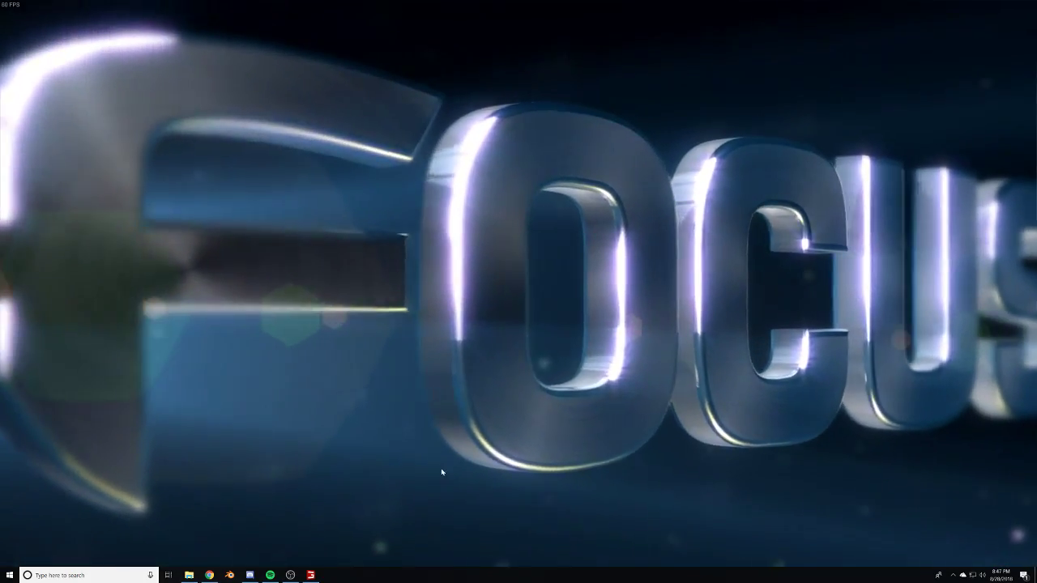
{"action": "left_click", "coordinate": [485, 397]}
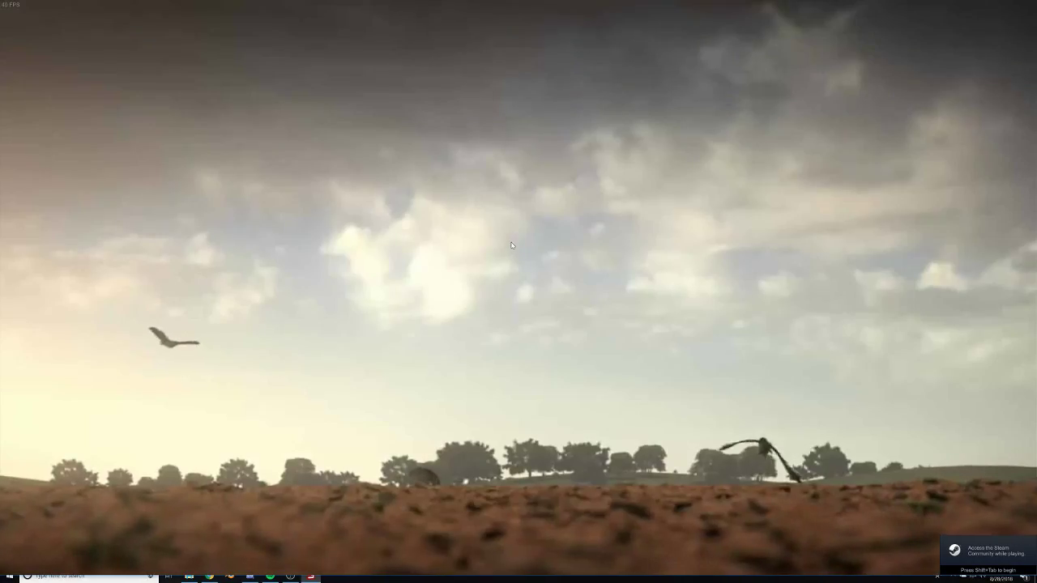
{"action": "left_click", "coordinate": [509, 244]}
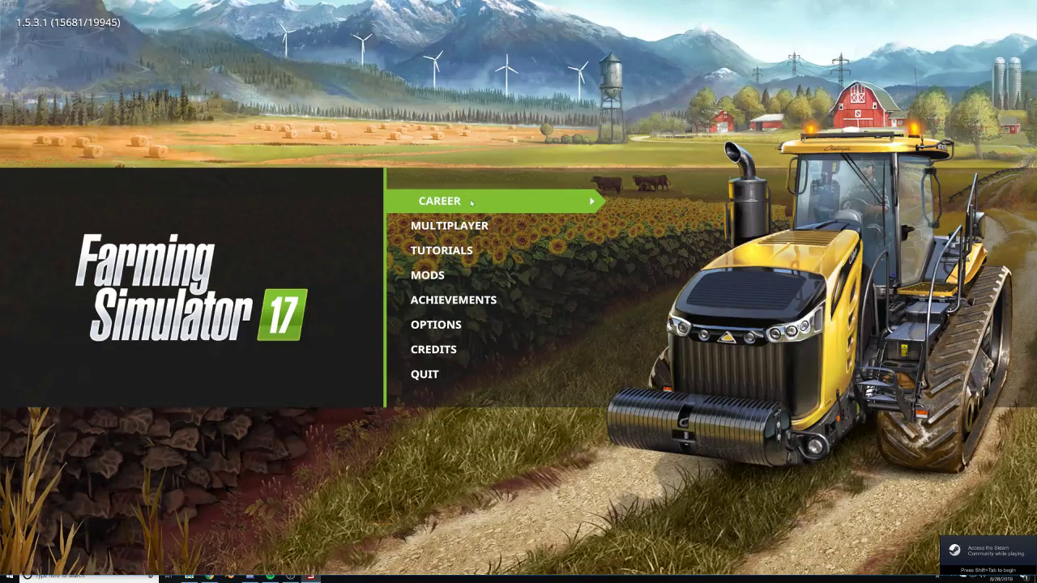
Continue the career with Savegame 2 on the Smokey Mountain map.
{"action": "left_click", "coordinate": [481, 207]}
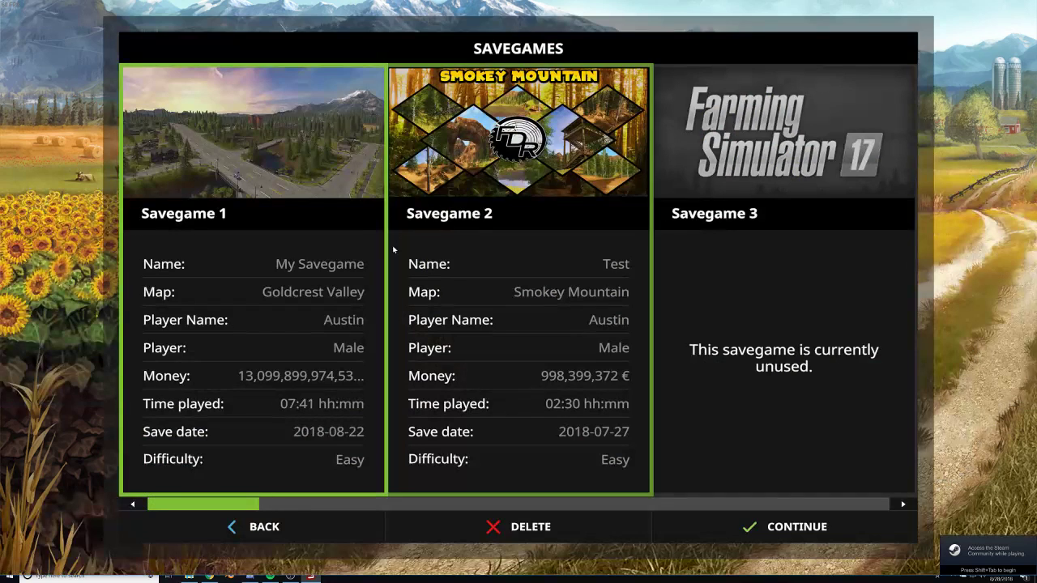
{"action": "left_click", "coordinate": [433, 224]}
{"action": "left_click", "coordinate": [467, 410]}
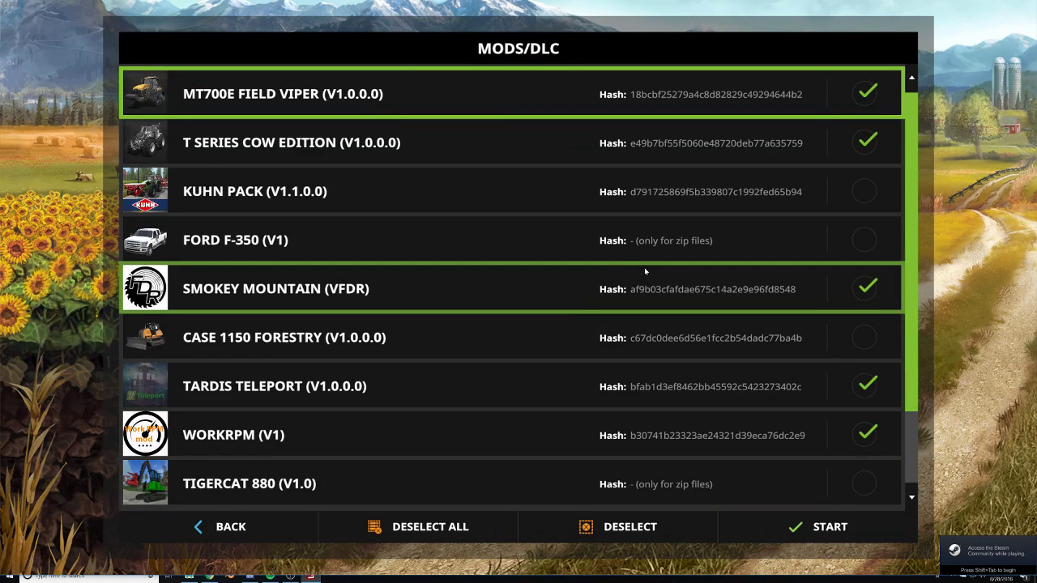
Enable the Ford F-350 and Tigercat 880 mods for the savegame and start the game.
{"action": "left_click", "coordinate": [514, 242]}
{"action": "left_click", "coordinate": [512, 243]}
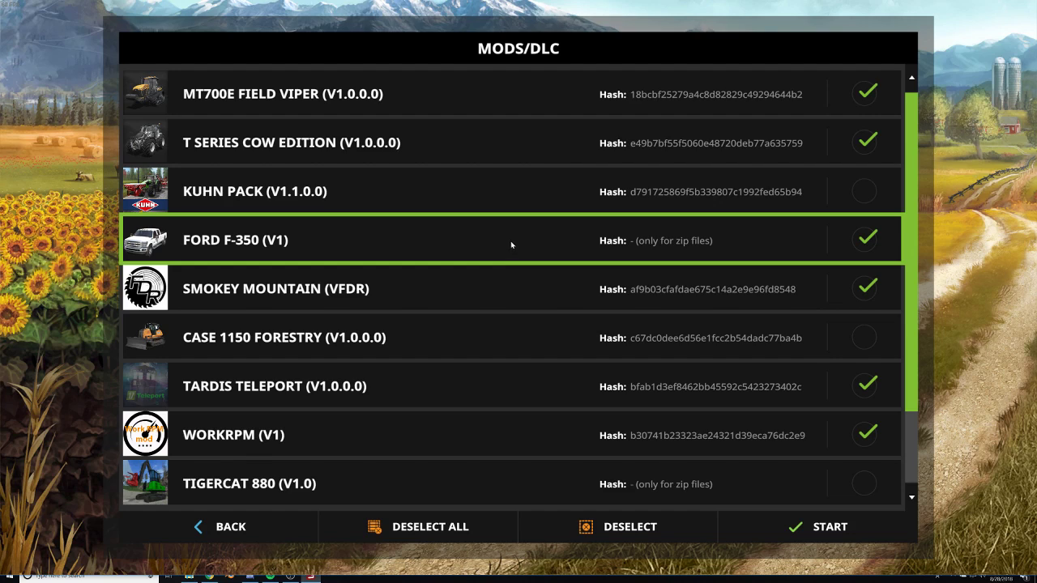
{"action": "scroll", "coordinate": [457, 389], "scroll_direction": "down", "scroll_amount": 2}
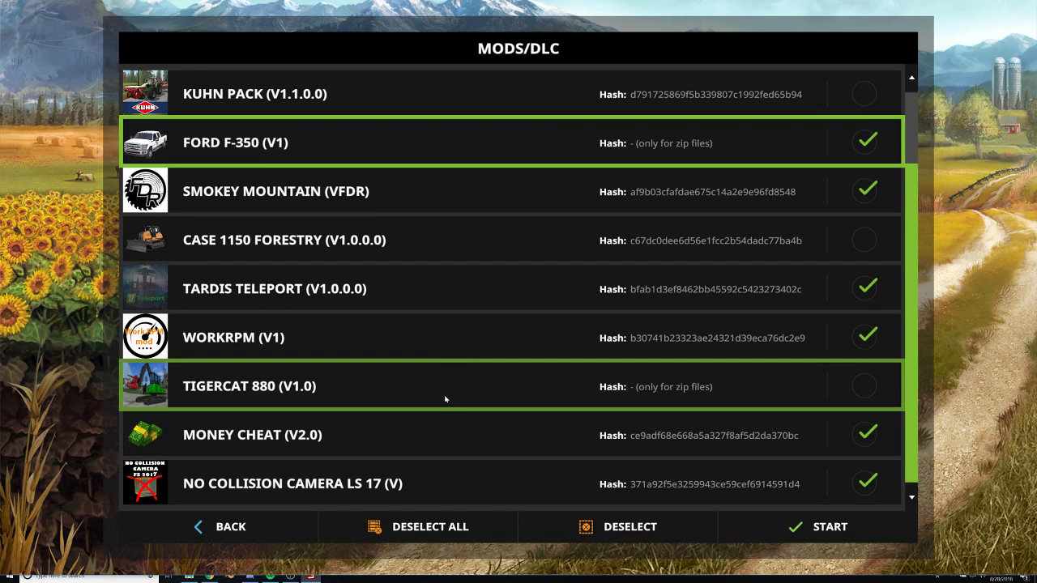
{"action": "left_click", "coordinate": [447, 396]}
{"action": "left_click", "coordinate": [447, 395]}
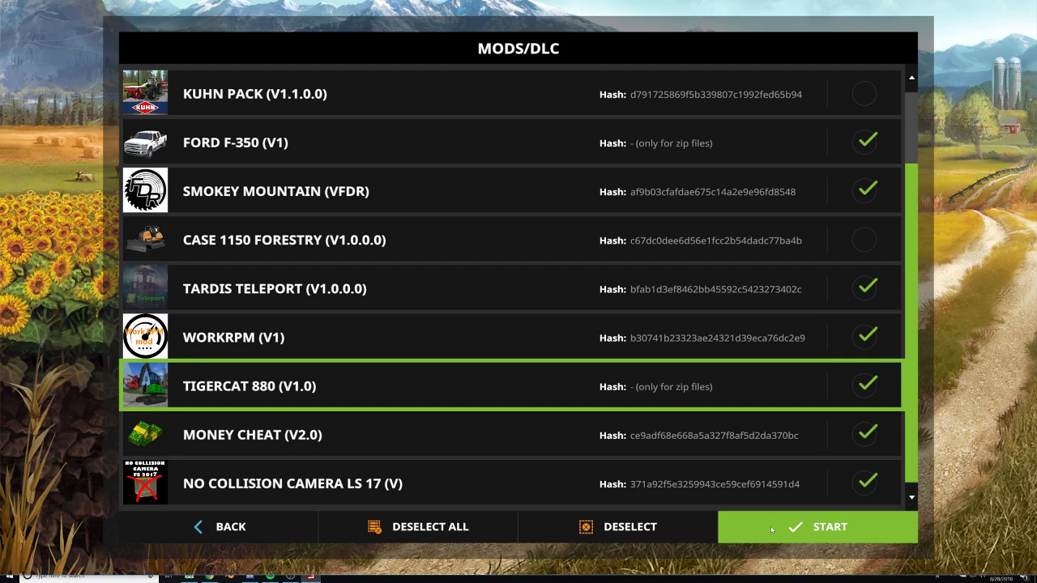
{"action": "left_click", "coordinate": [770, 529]}
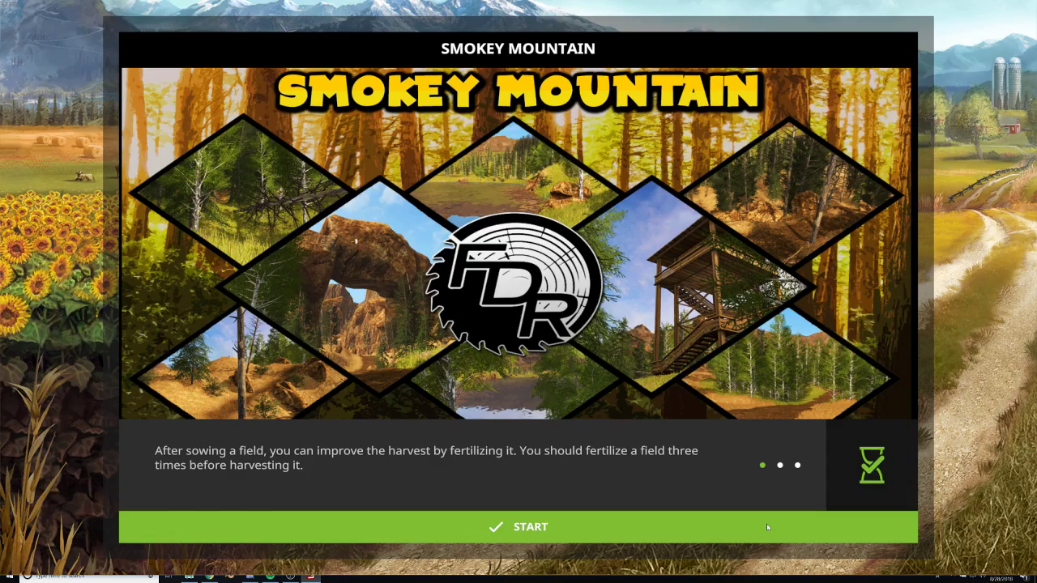
{"action": "left_click", "coordinate": [765, 526]}
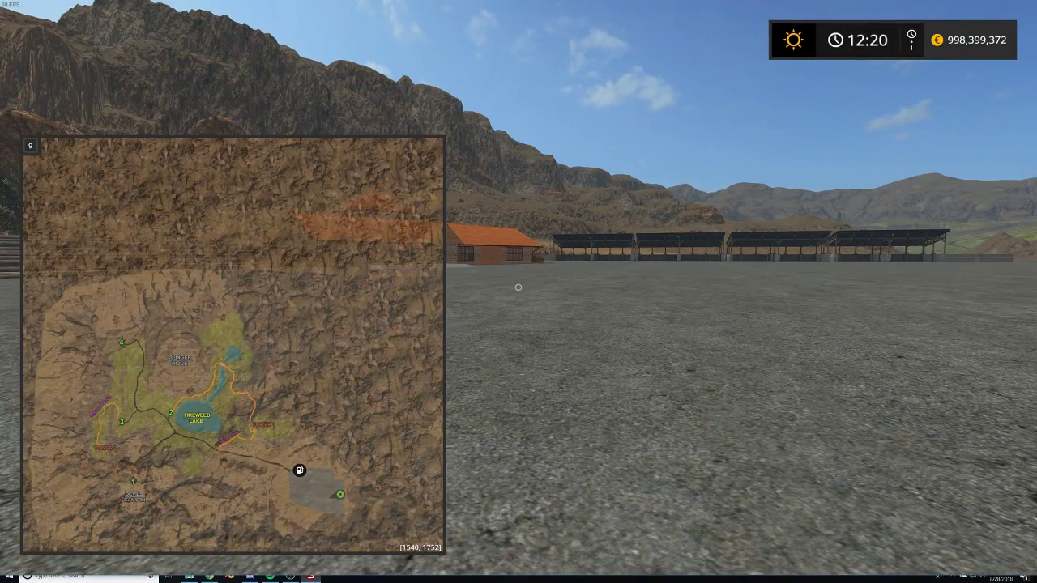
Hide the map overlay and open the F350 Super Duty's configuration from the shop's Cars category.
{"action": "key", "text": "9"}
{"action": "key", "text": "p"}
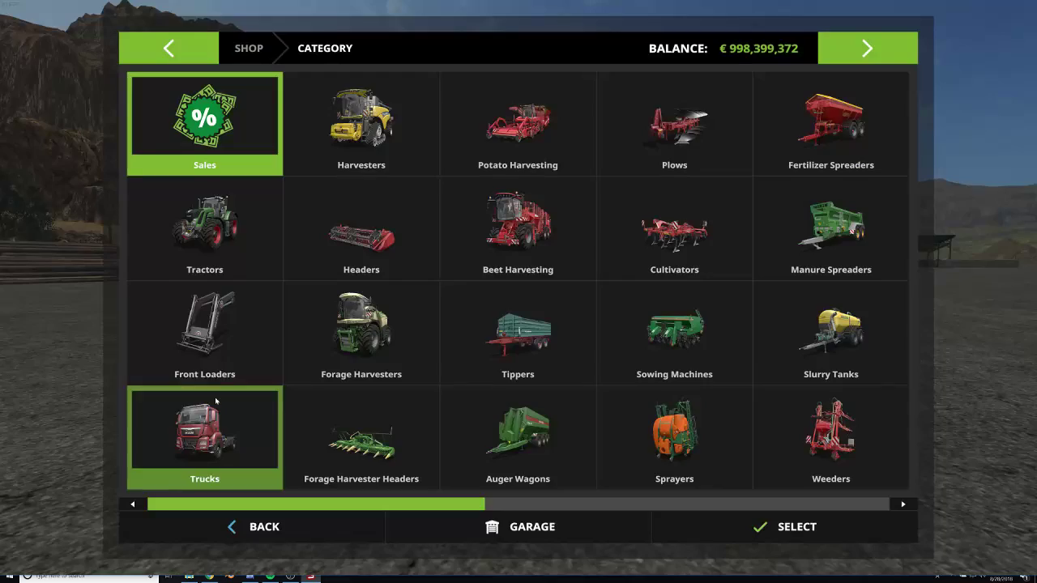
{"action": "scroll", "coordinate": [502, 308], "scroll_direction": "down", "scroll_amount": 2}
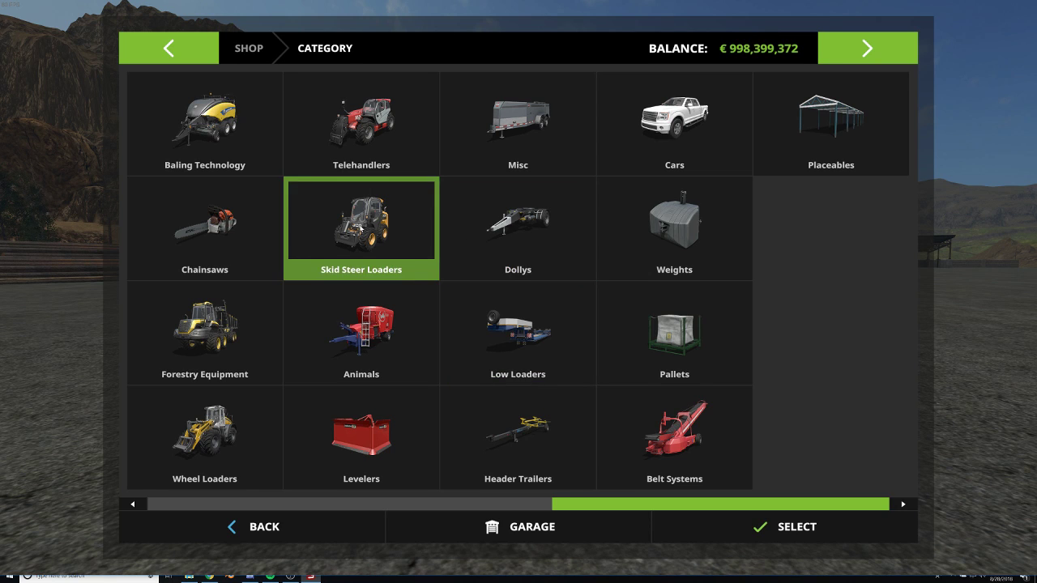
{"action": "left_click", "coordinate": [657, 135]}
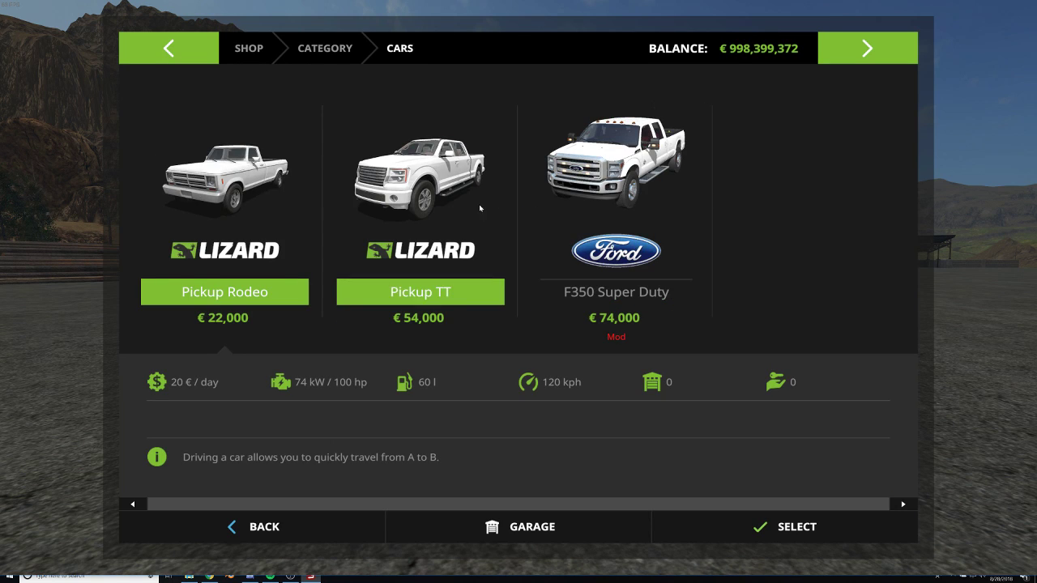
{"action": "left_click", "coordinate": [636, 233]}
Set the F350's engine to 6.7L Diesel and its main color to the near-black swatch below pure black.
{"action": "left_click", "coordinate": [585, 155]}
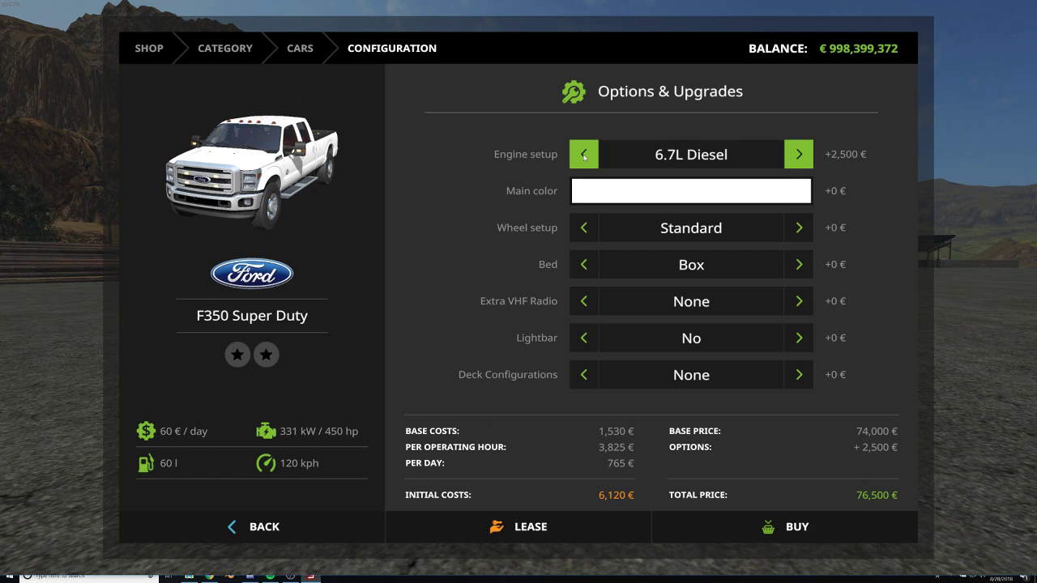
{"action": "left_click", "coordinate": [585, 155]}
{"action": "left_click", "coordinate": [585, 156]}
{"action": "left_click", "coordinate": [587, 158]}
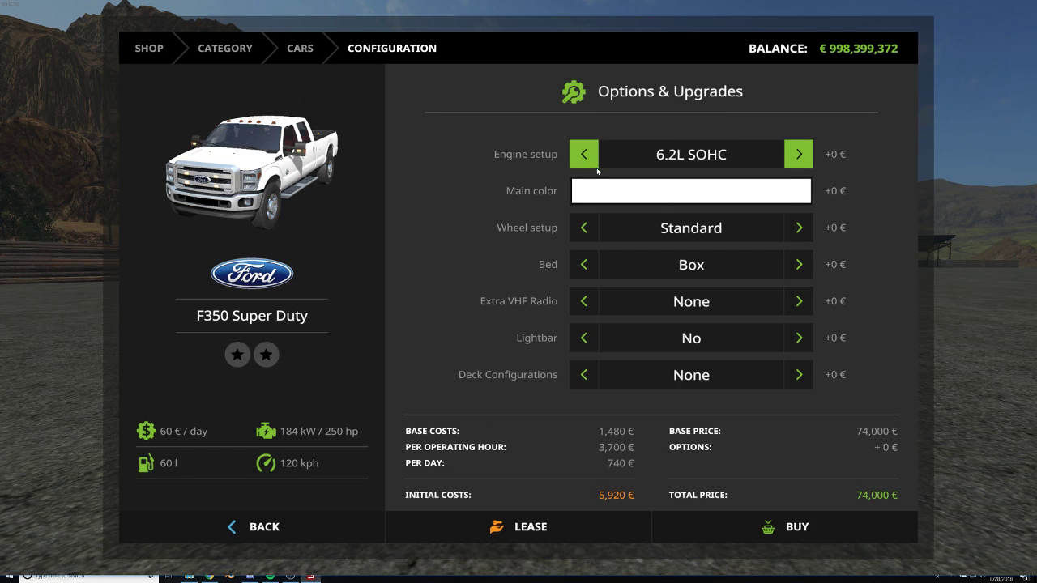
{"action": "left_click", "coordinate": [585, 164]}
{"action": "left_click", "coordinate": [589, 207]}
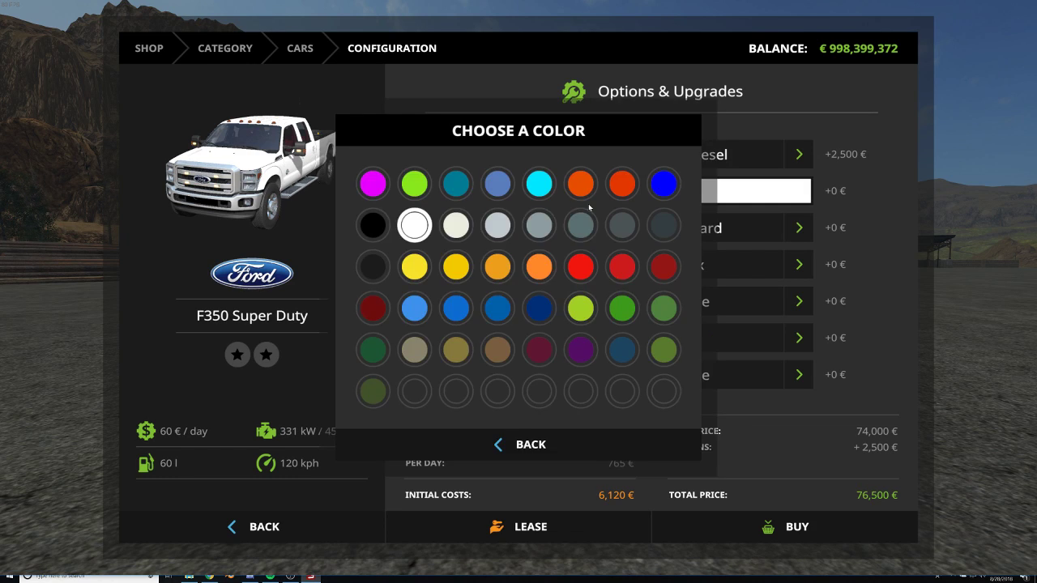
{"action": "left_click", "coordinate": [373, 225]}
{"action": "left_click", "coordinate": [687, 202]}
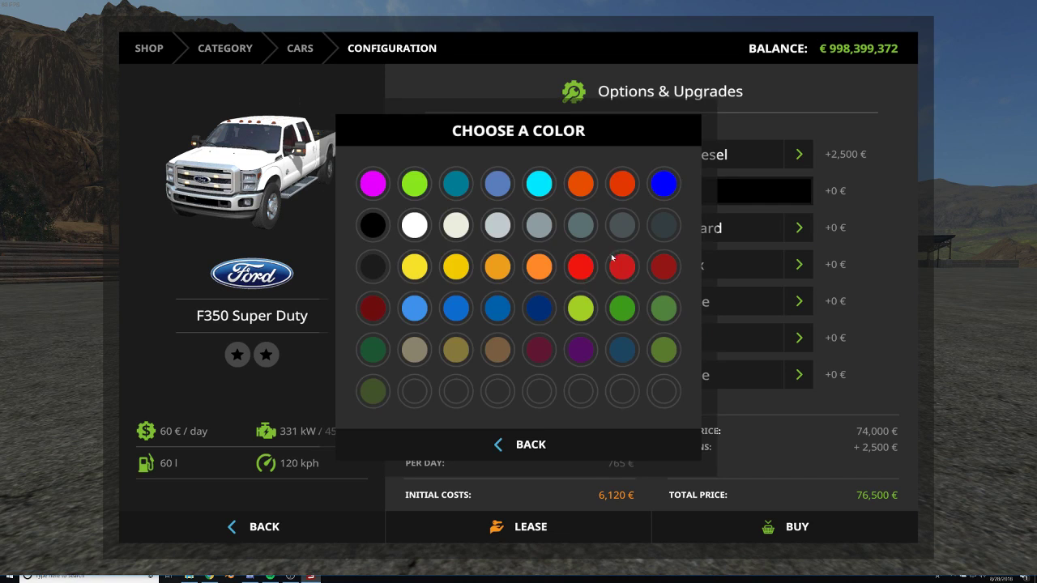
{"action": "left_click", "coordinate": [374, 267]}
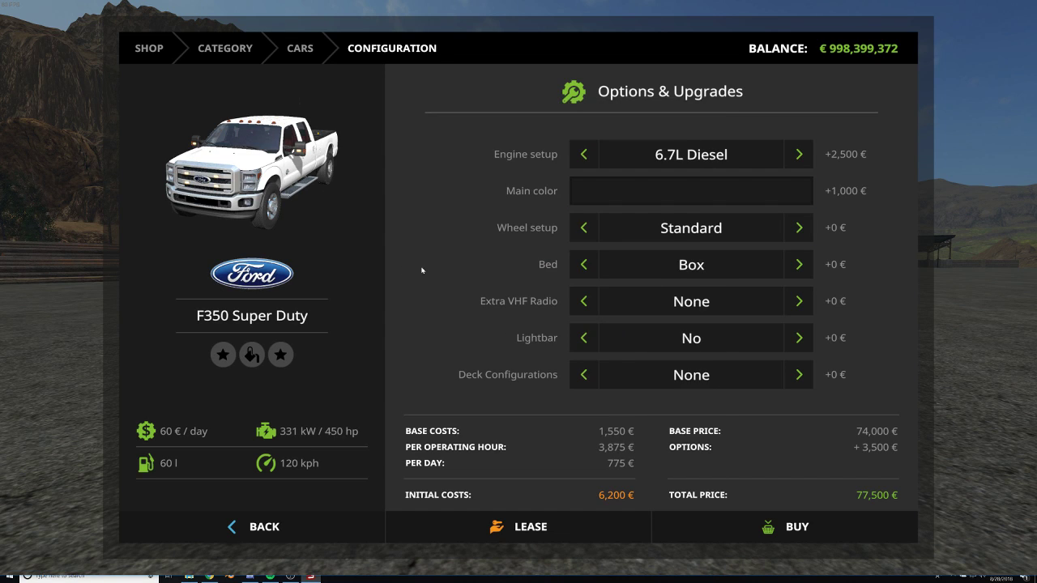
Go through the F350's wheel setups and choose Rear twin wheels.
{"action": "left_click", "coordinate": [796, 232]}
{"action": "left_click", "coordinate": [811, 232]}
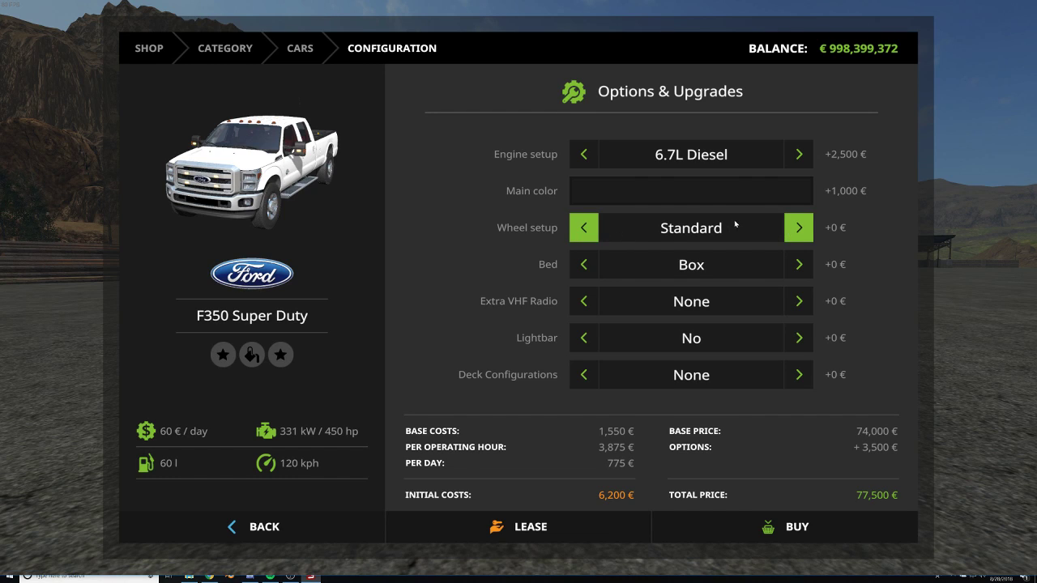
{"action": "left_click", "coordinate": [800, 228]}
{"action": "left_click", "coordinate": [798, 229]}
{"action": "left_click", "coordinate": [797, 240]}
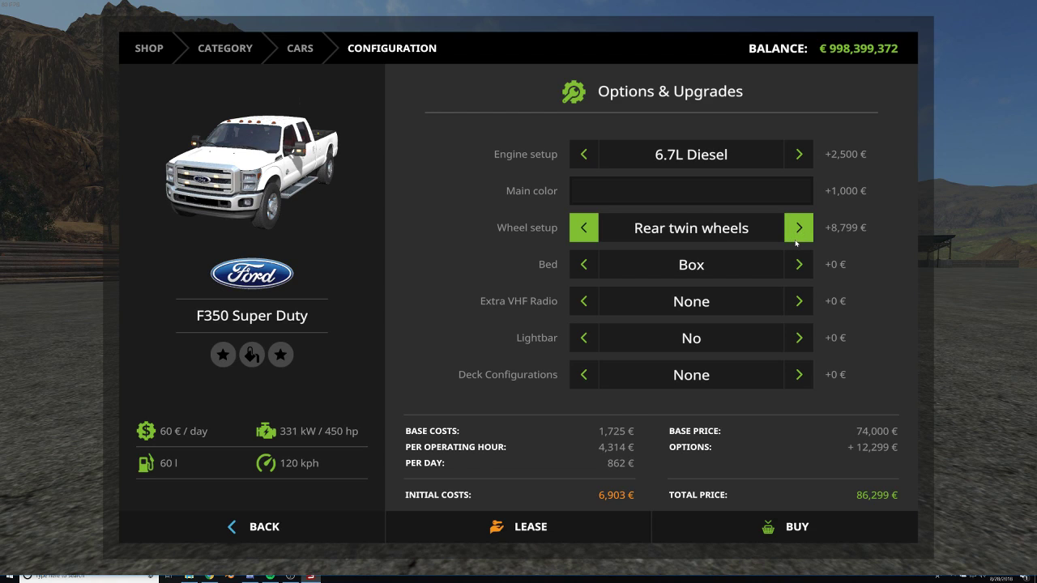
{"action": "left_click", "coordinate": [584, 238]}
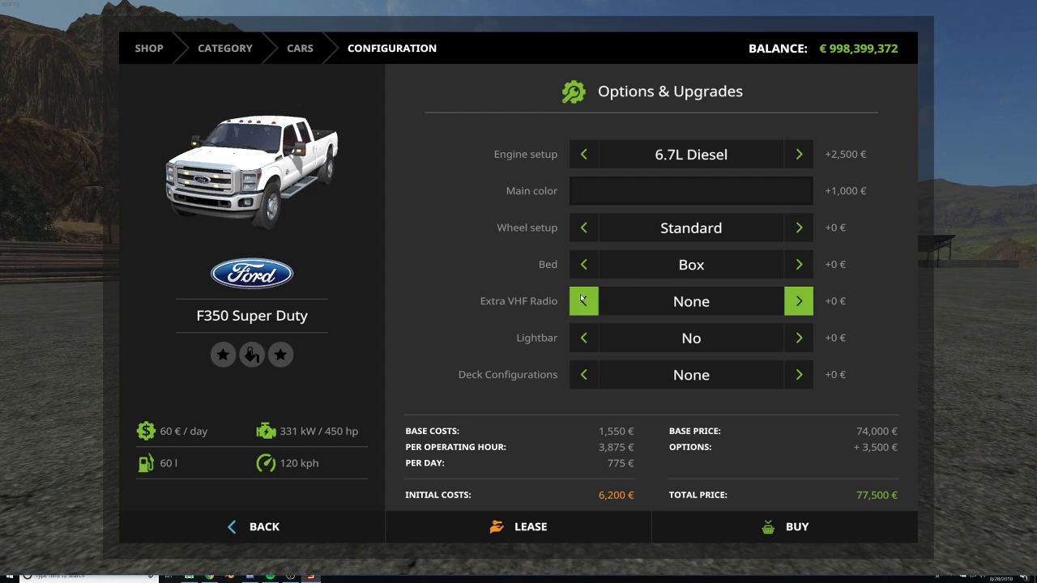
{"action": "left_click", "coordinate": [789, 233]}
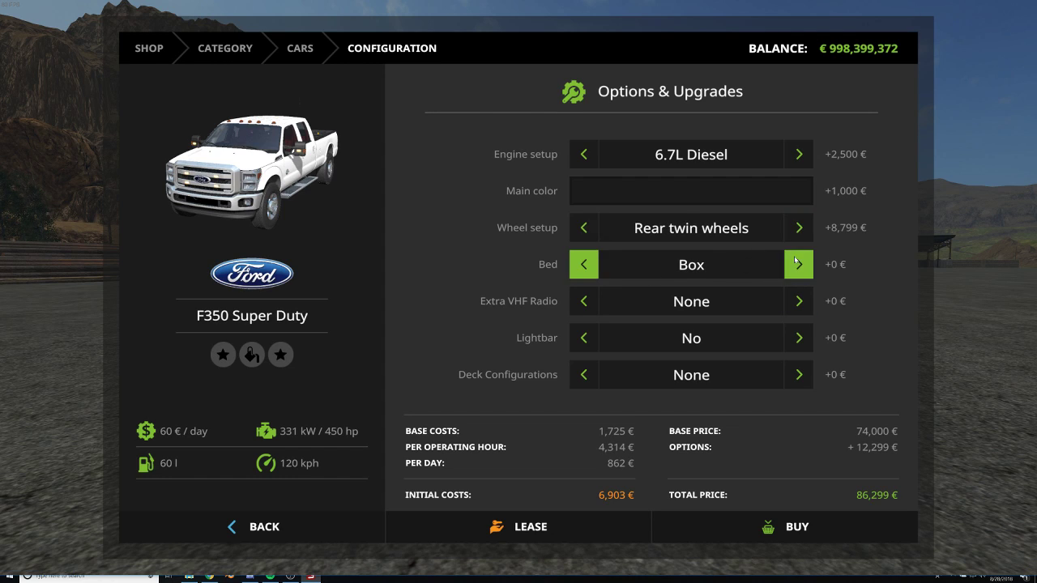
Equip the F350 with the Work Deck bed, extra VHF radio, lightbar and Tools deck configuration.
{"action": "left_click", "coordinate": [789, 263]}
{"action": "left_click", "coordinate": [795, 268]}
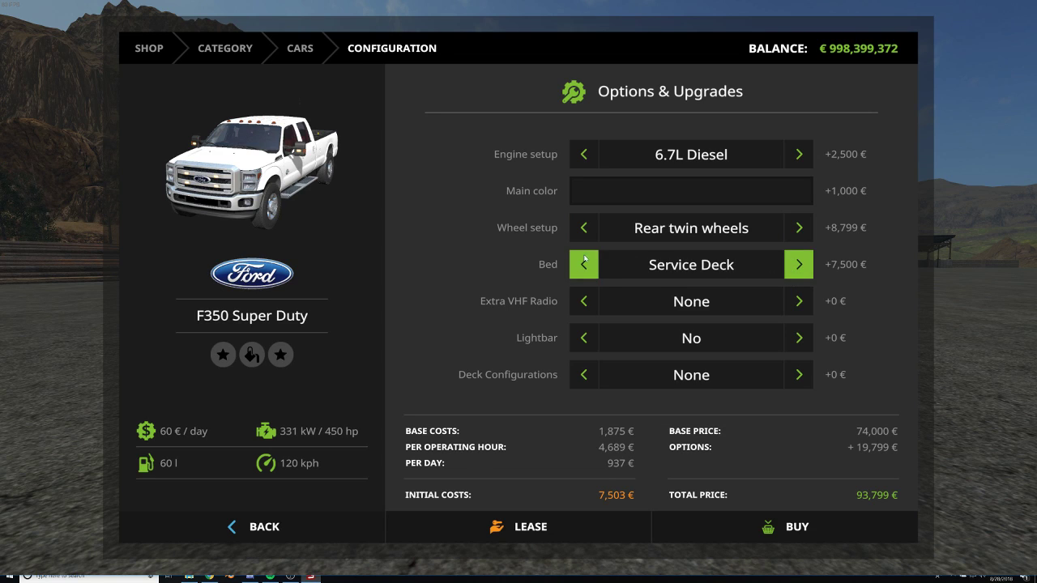
{"action": "left_click", "coordinate": [585, 264]}
{"action": "left_click", "coordinate": [799, 310]}
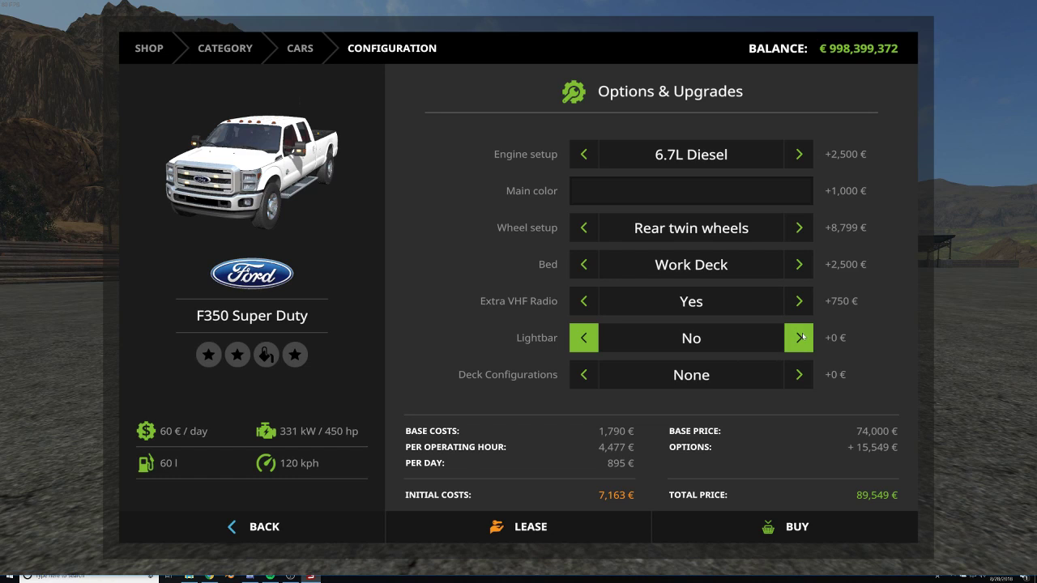
{"action": "left_click", "coordinate": [801, 337]}
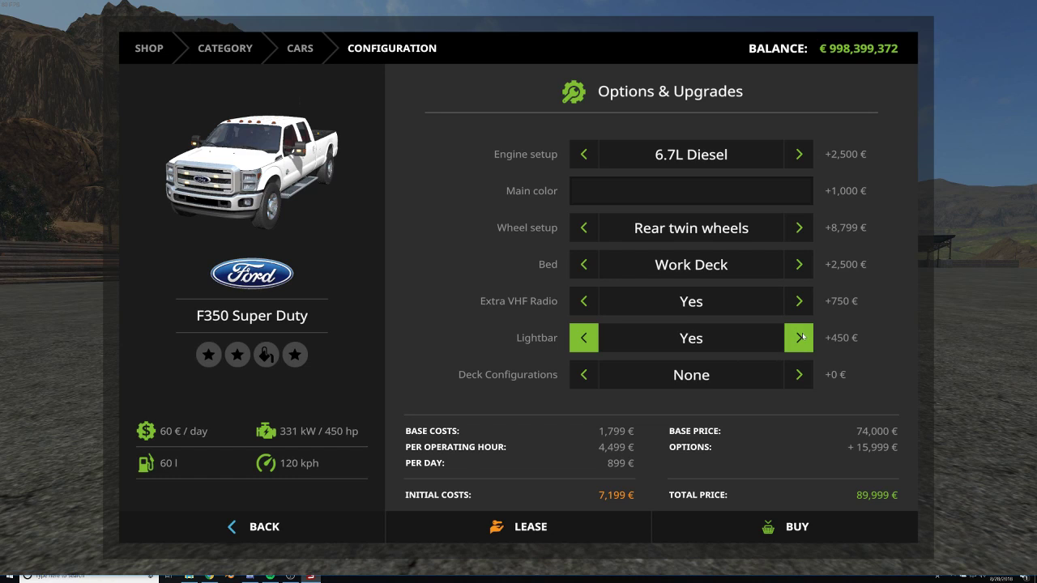
{"action": "left_click", "coordinate": [798, 376]}
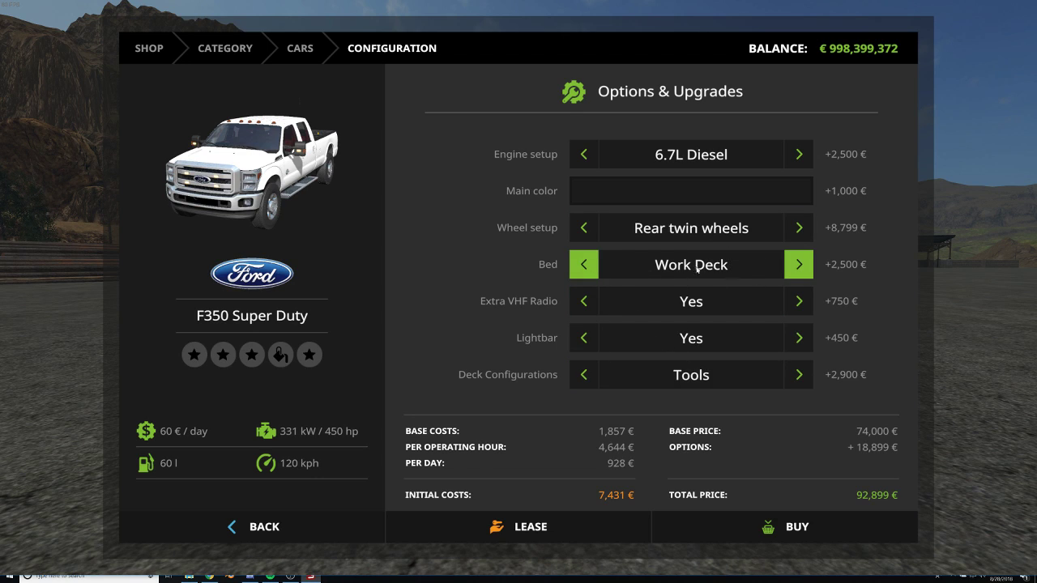
Buy the configured F350 and leave the shop to return to the game world.
{"action": "left_click", "coordinate": [778, 529]}
{"action": "left_click", "coordinate": [437, 377]}
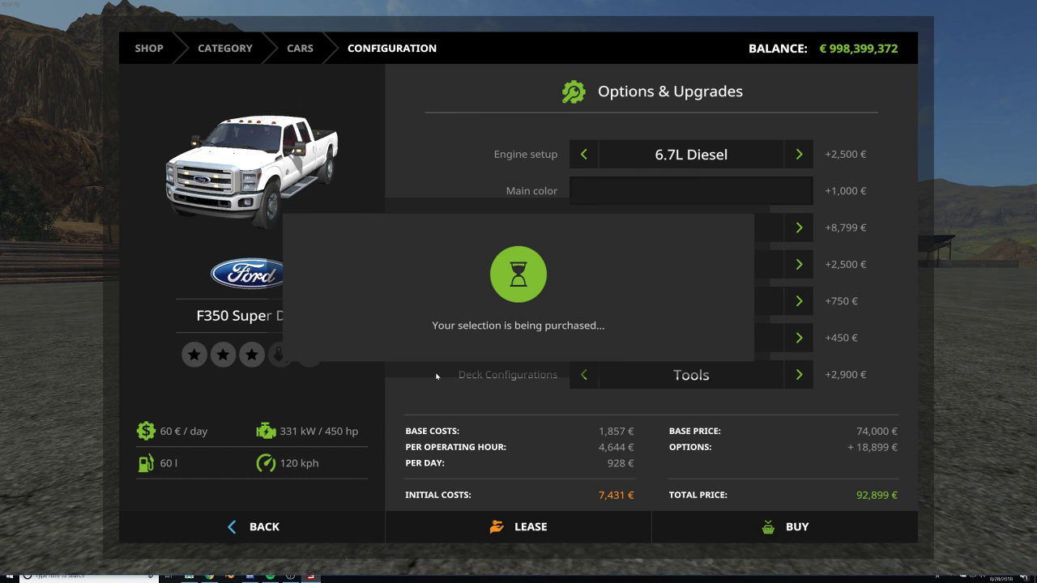
{"action": "left_click", "coordinate": [441, 375]}
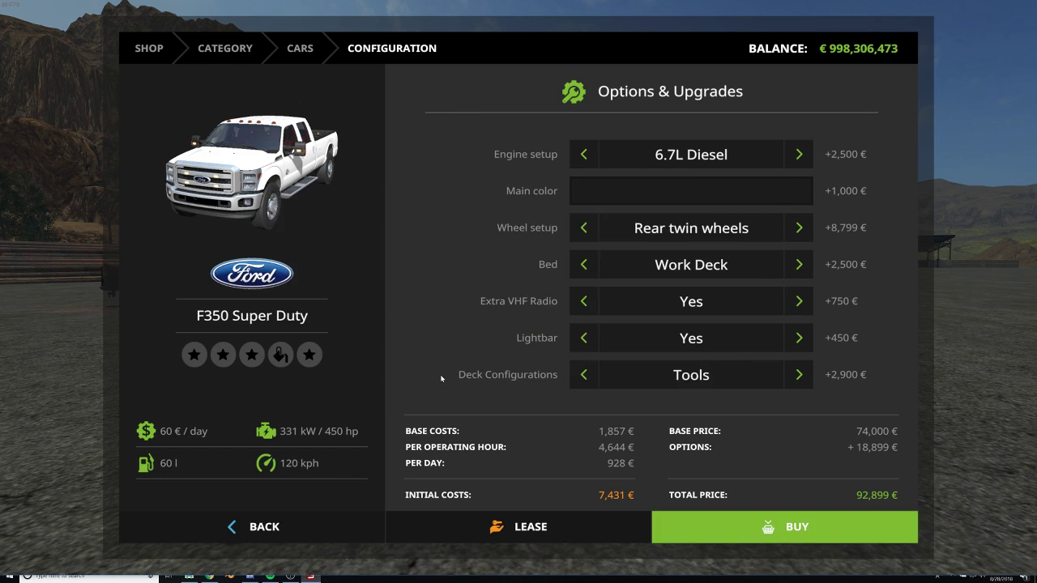
{"action": "key", "text": "grave"}
{"action": "key", "text": "grave"}
{"action": "key", "text": "grave"}
{"action": "key", "text": "Escape"}
{"action": "key", "text": "Escape"}
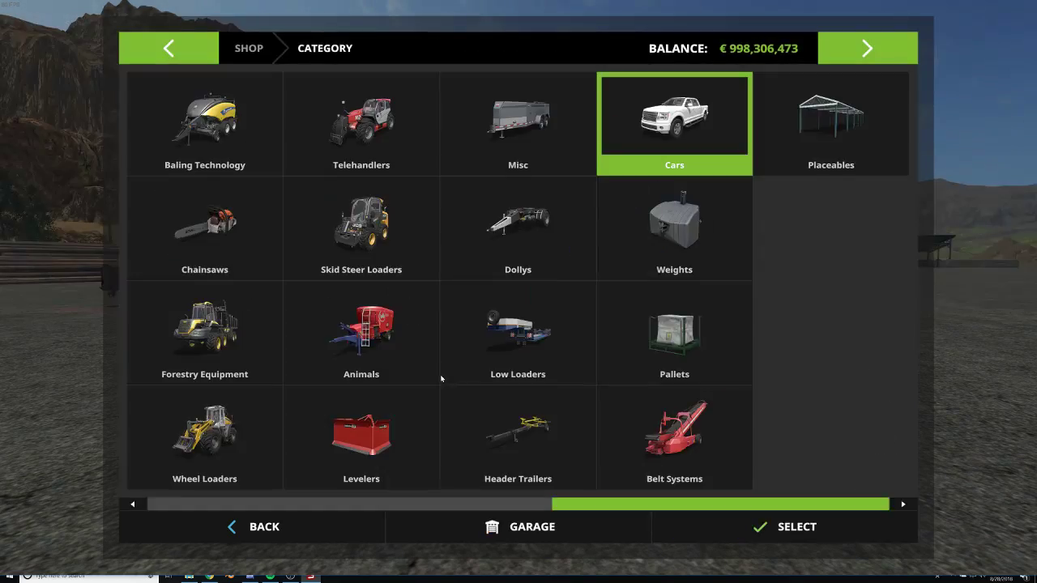
{"action": "key", "text": "Escape"}
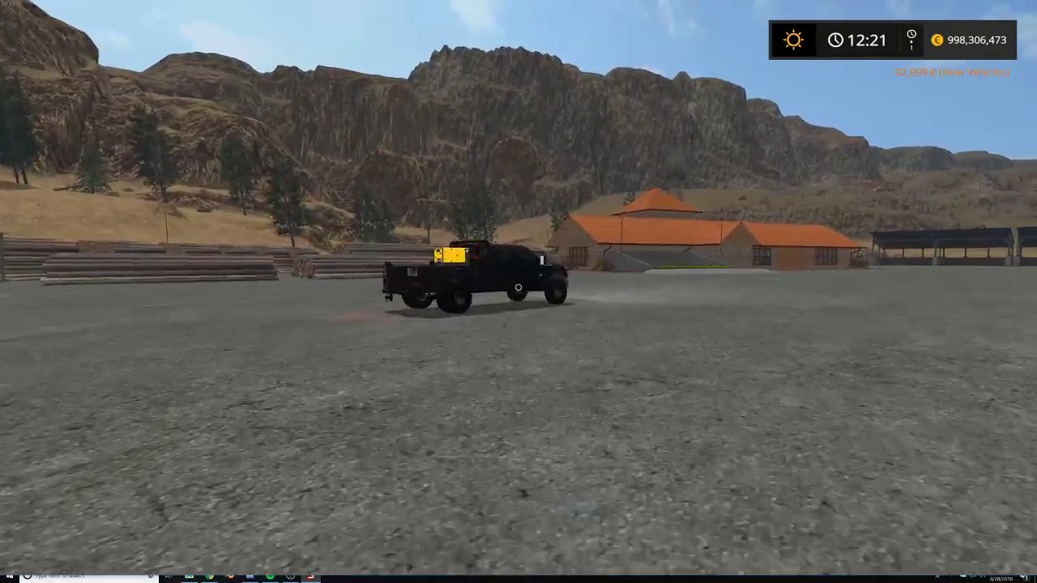
Walk around the purchased F350 to inspect its deck and front end, and get in.
{"action": "key", "text": "w"}
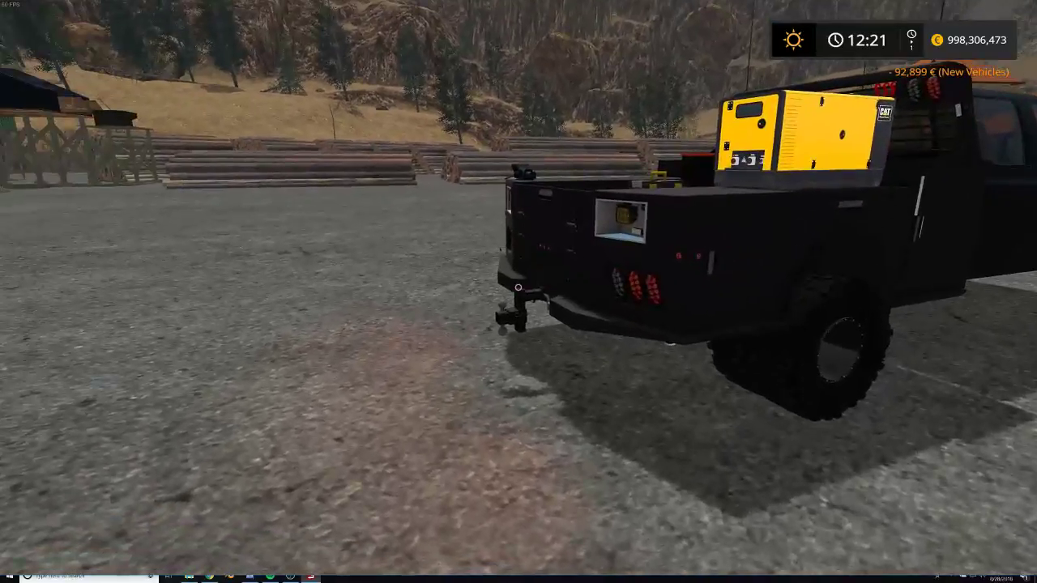
{"action": "key", "text": "w"}
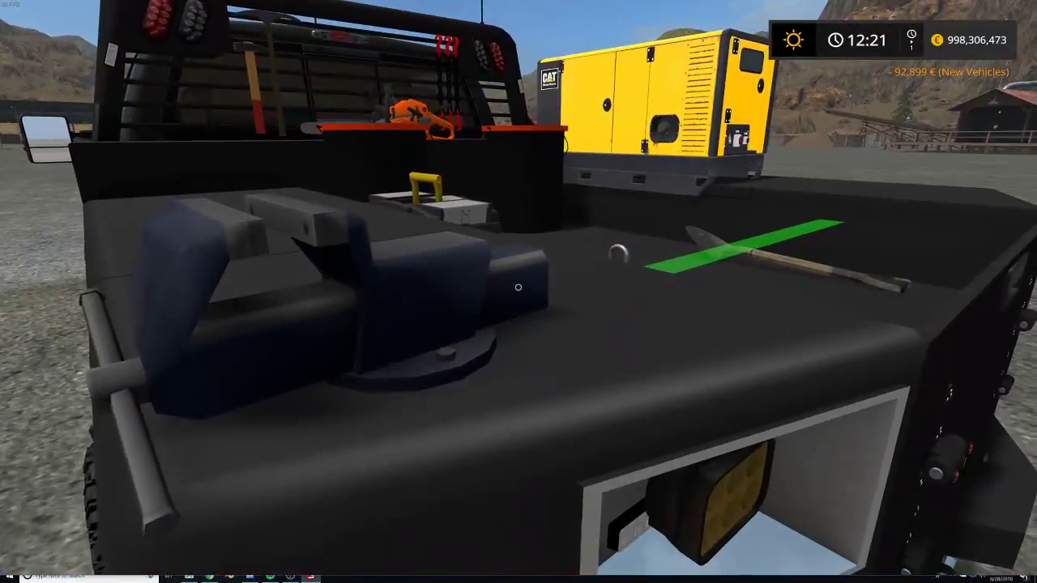
{"action": "key", "text": "s"}
{"action": "key", "text": "a"}
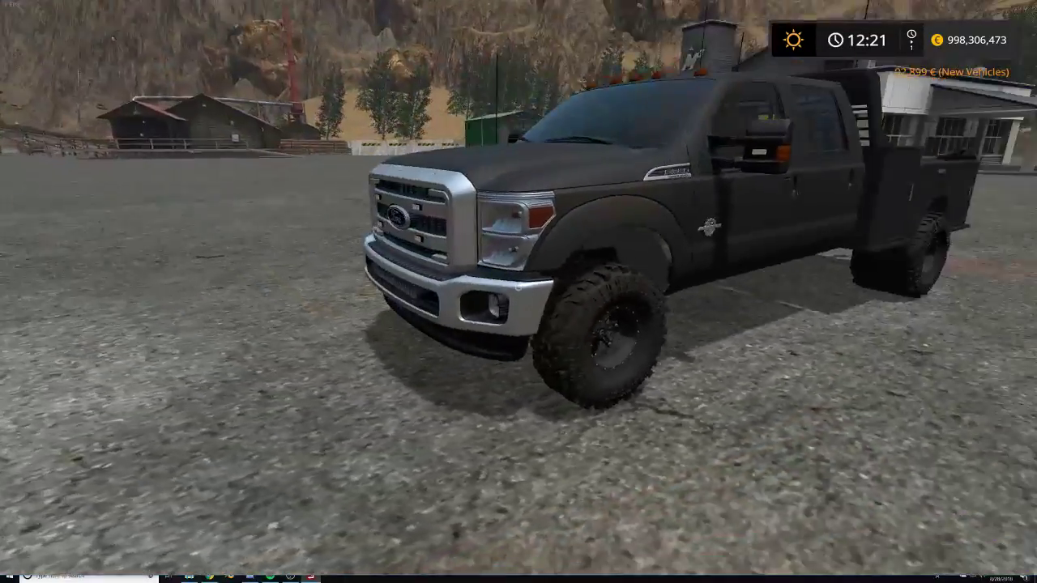
{"action": "key", "text": "a"}
{"action": "key", "text": "w"}
{"action": "key", "text": "e"}
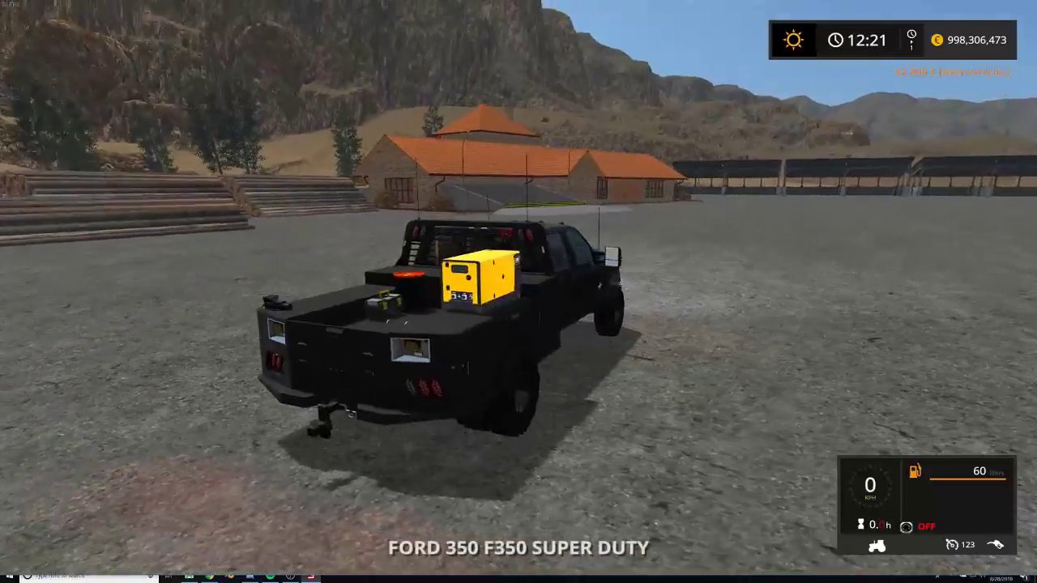
View the F350 from inside the cab and from outside, testing its lights and checking the deck equipment.
{"action": "key", "text": "c"}
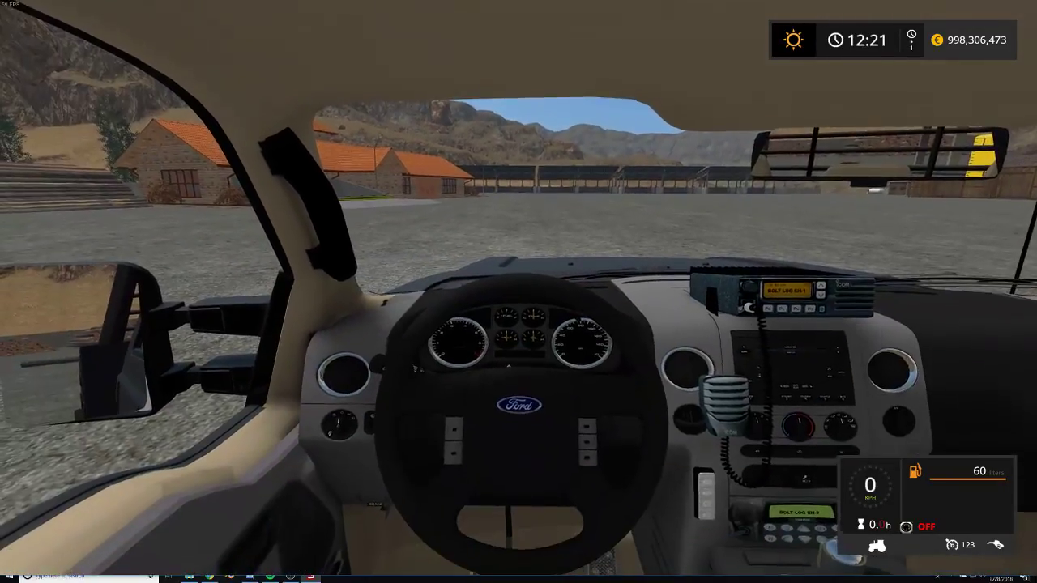
{"action": "key", "text": "c"}
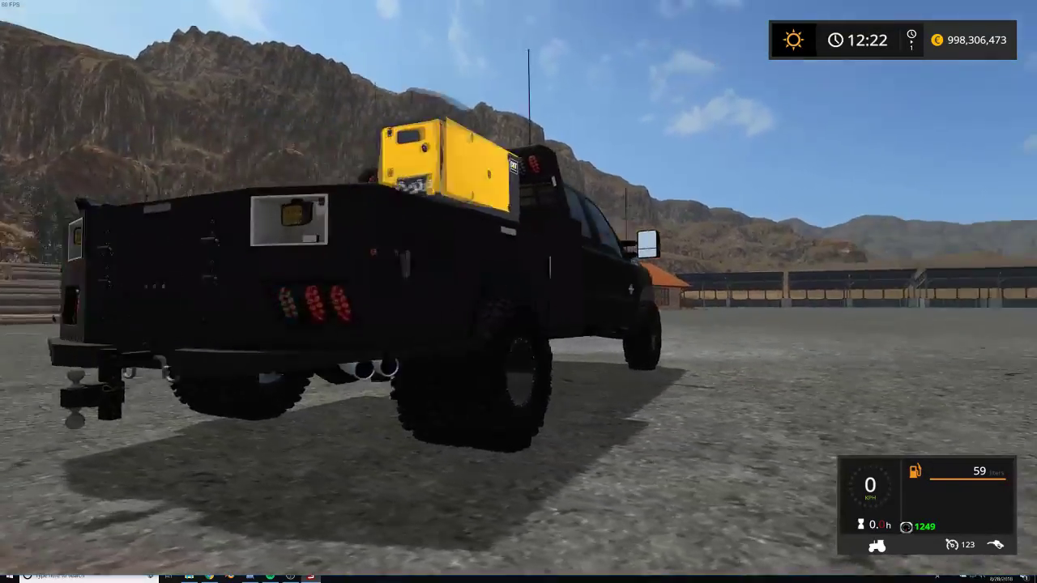
{"action": "key", "text": "f"}
{"action": "scroll", "coordinate": [518, 291], "scroll_direction": "down", "scroll_amount": 5}
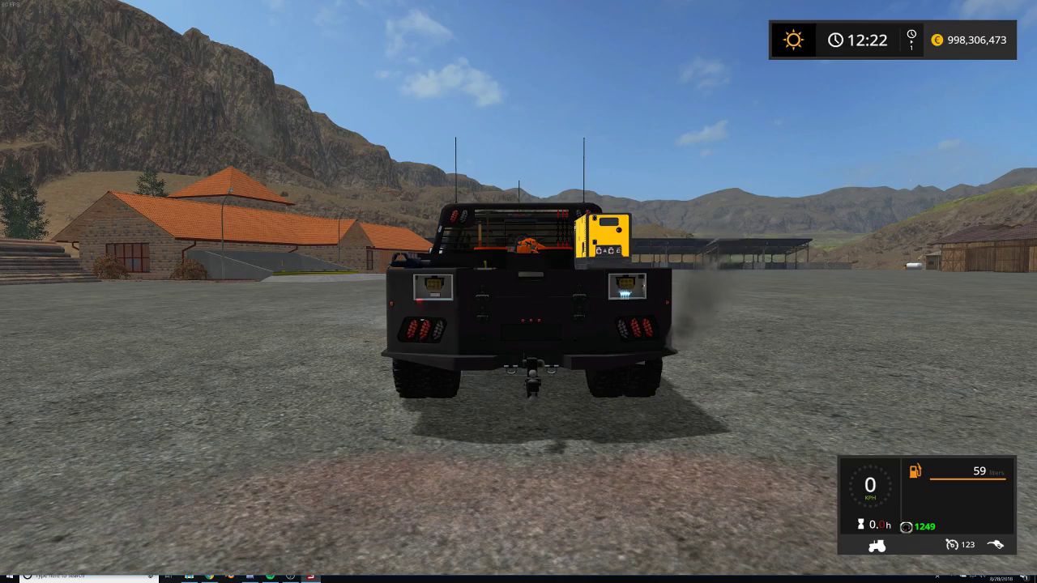
{"action": "key", "text": "f"}
{"action": "scroll", "coordinate": [519, 291], "scroll_direction": "up", "scroll_amount": 3}
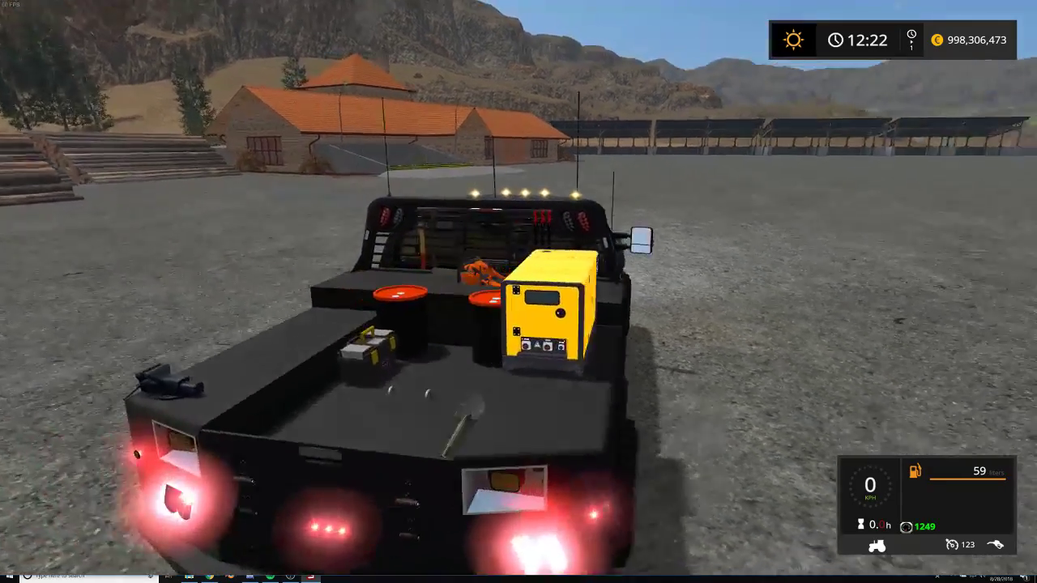
{"action": "scroll", "coordinate": [519, 291], "scroll_direction": "up", "scroll_amount": 5}
{"action": "scroll", "coordinate": [518, 292], "scroll_direction": "up", "scroll_amount": 3}
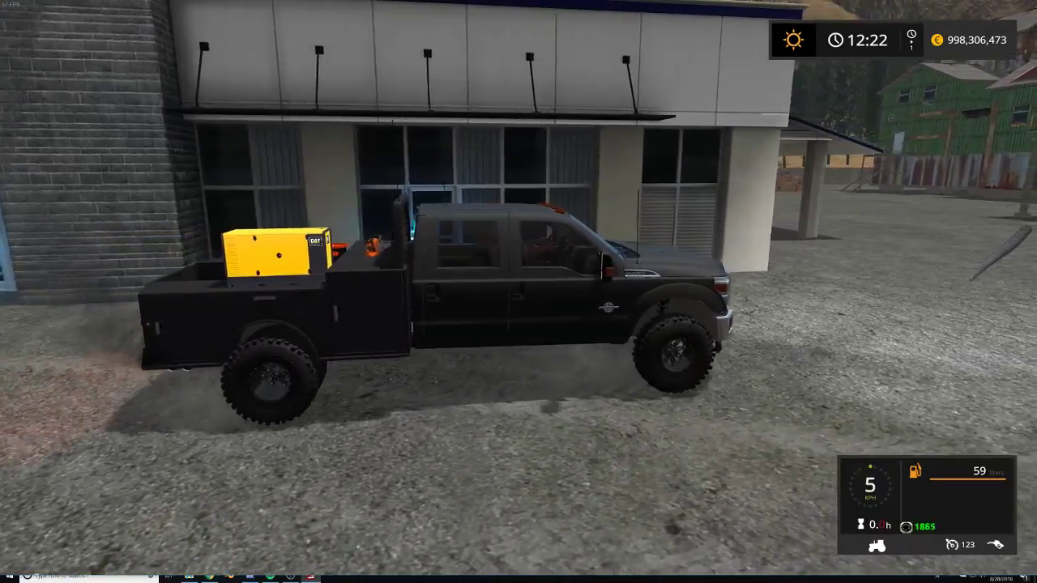
Get out of the F350 and walk alongside it to view its bed and wheels.
{"action": "key", "text": "e"}
{"action": "key", "text": "s"}
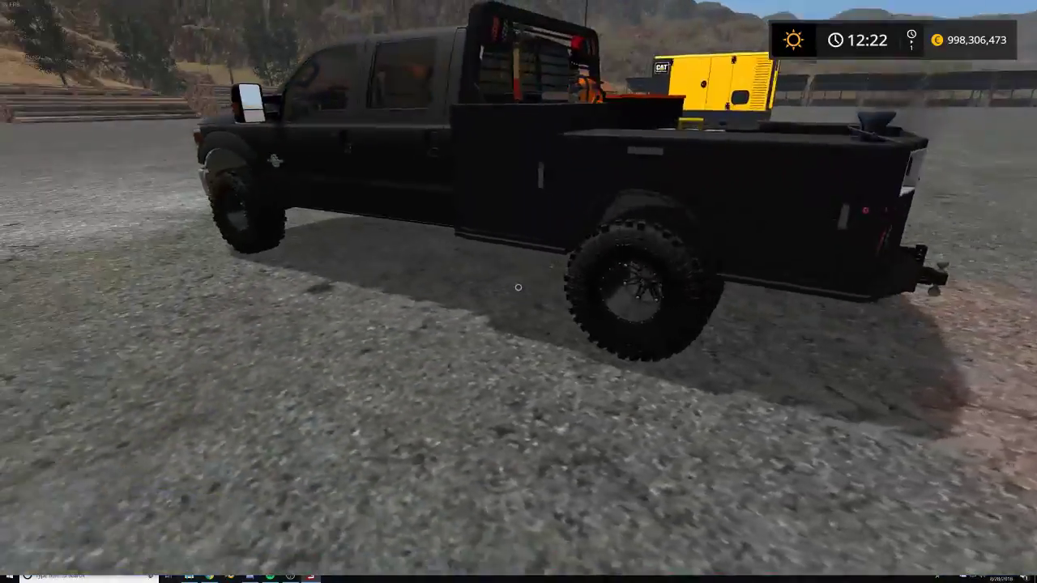
{"action": "key", "text": "w"}
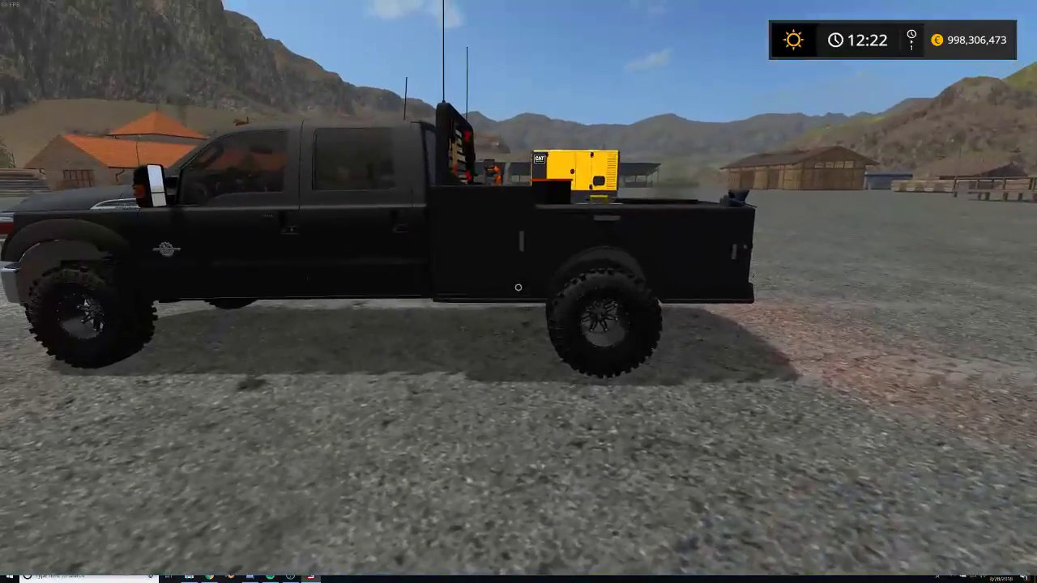
Customize the F350 with the Standard wheel setup, Box bed and no deck configuration, and purchase the changes.
{"action": "key", "text": "r"}
{"action": "left_click", "coordinate": [540, 428]}
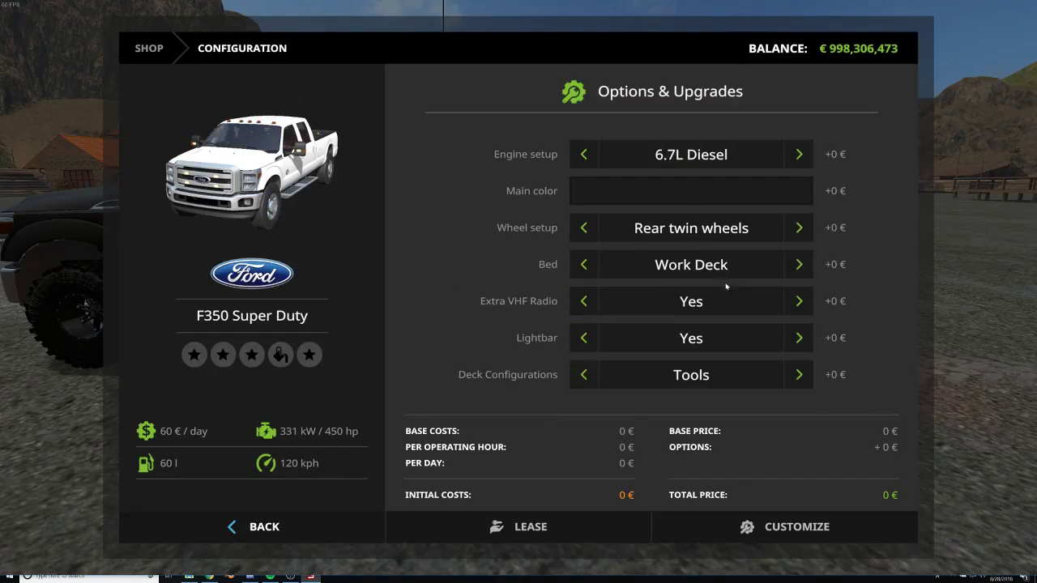
{"action": "left_click", "coordinate": [585, 227]}
{"action": "left_click", "coordinate": [585, 264]}
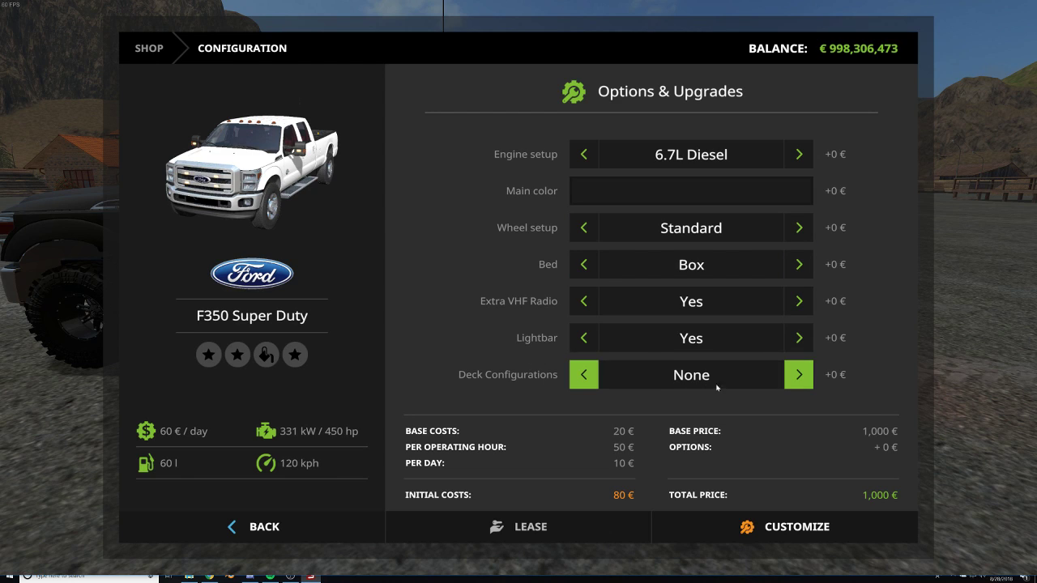
{"action": "left_click", "coordinate": [754, 527]}
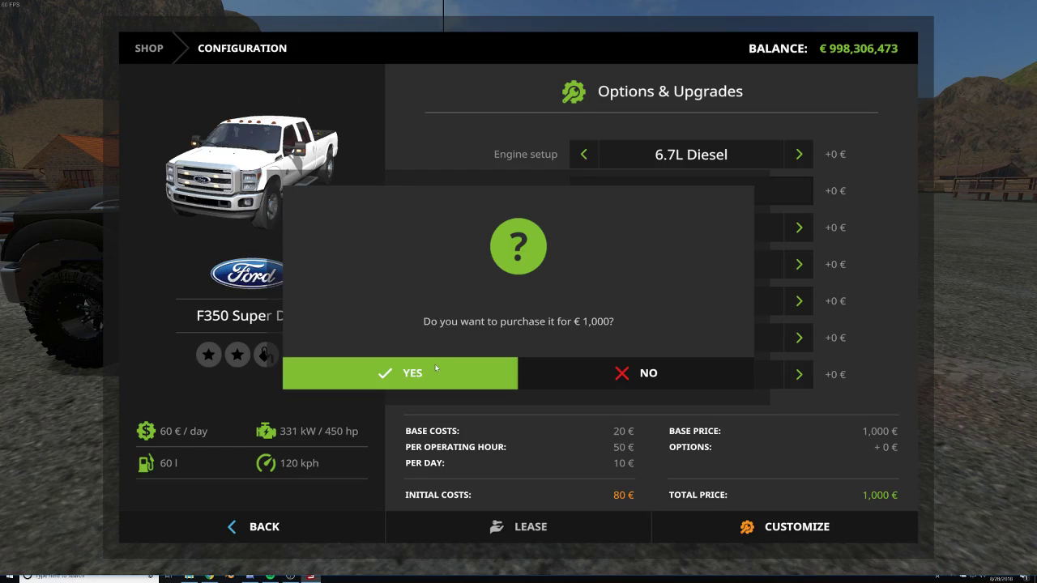
{"action": "left_click", "coordinate": [435, 367]}
{"action": "left_click", "coordinate": [435, 361]}
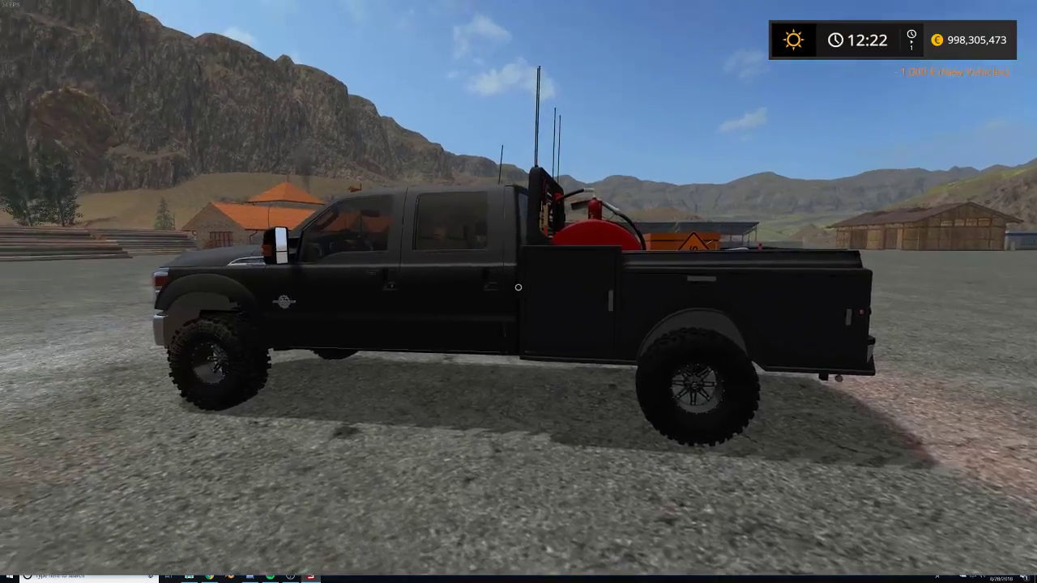
Walk back from the F350, get in and out of it, and look over its side and wheels.
{"action": "key", "text": "s"}
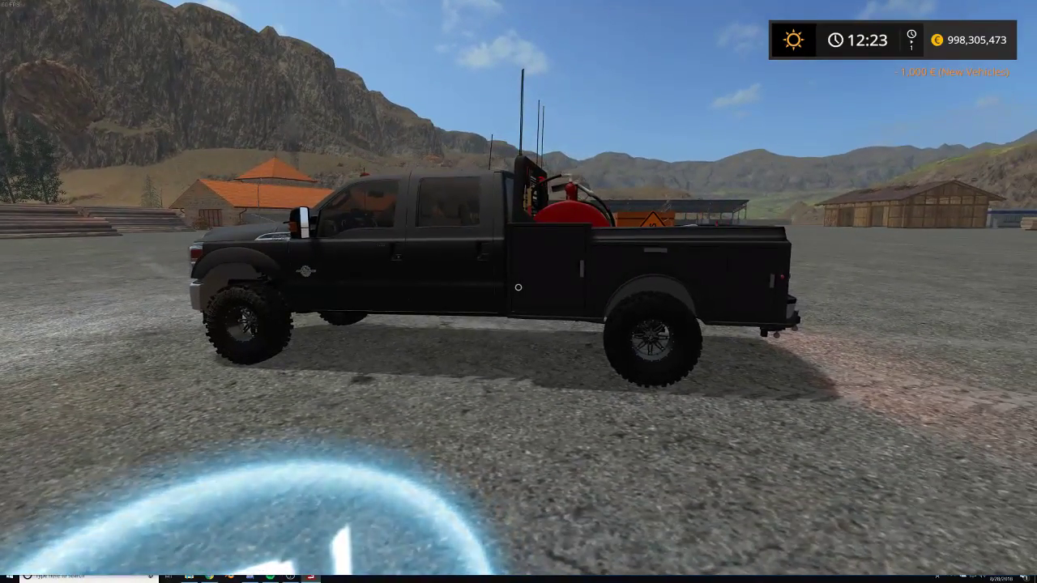
{"action": "key", "text": "w"}
{"action": "key", "text": "e"}
{"action": "key", "text": "e"}
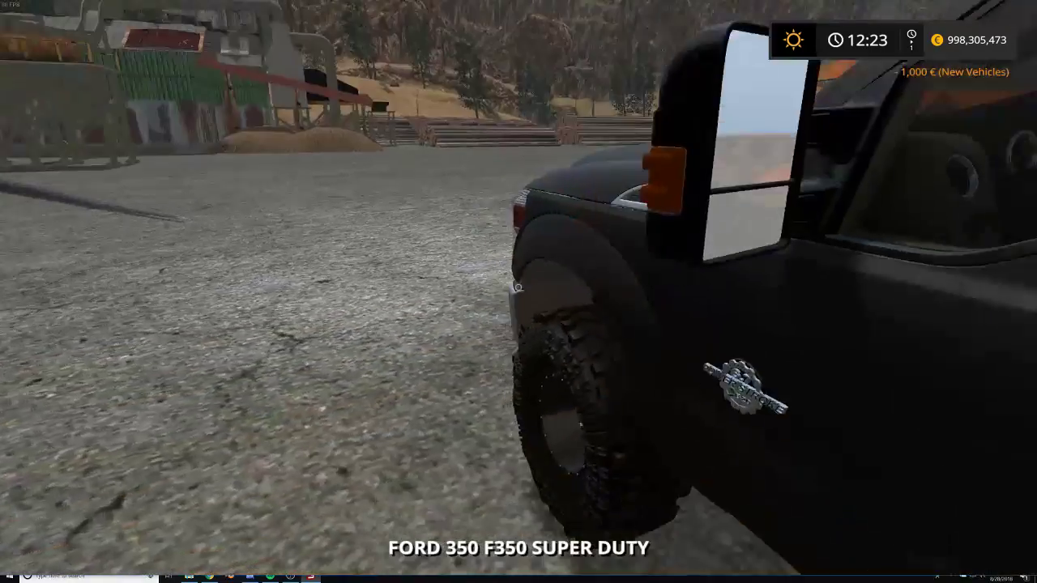
{"action": "key", "text": "s"}
{"action": "key", "text": "d"}
{"action": "key", "text": "s"}
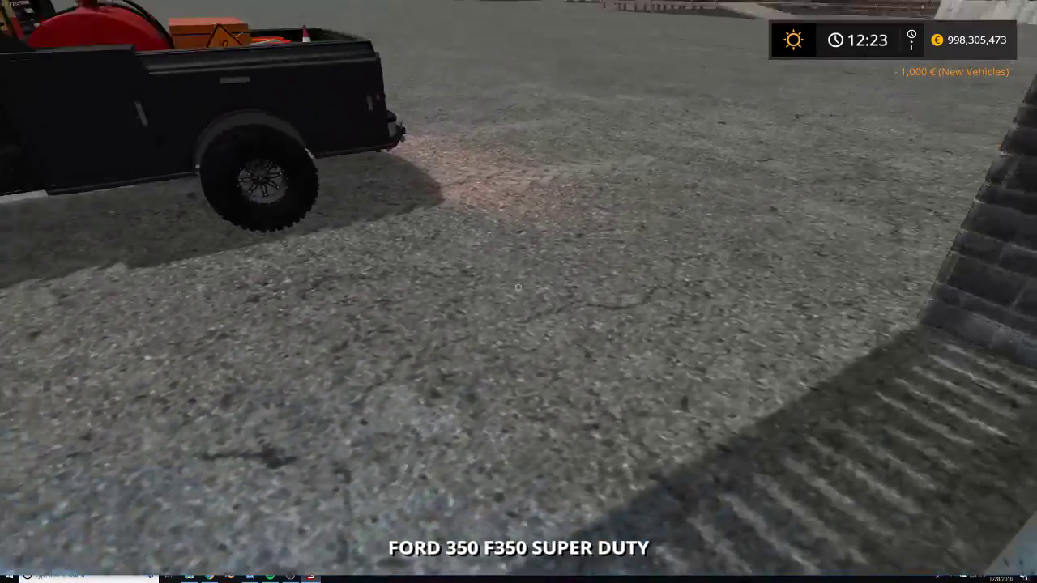
Review the F350's current customization options and return to the yard.
{"action": "key", "text": "w"}
{"action": "key", "text": "r"}
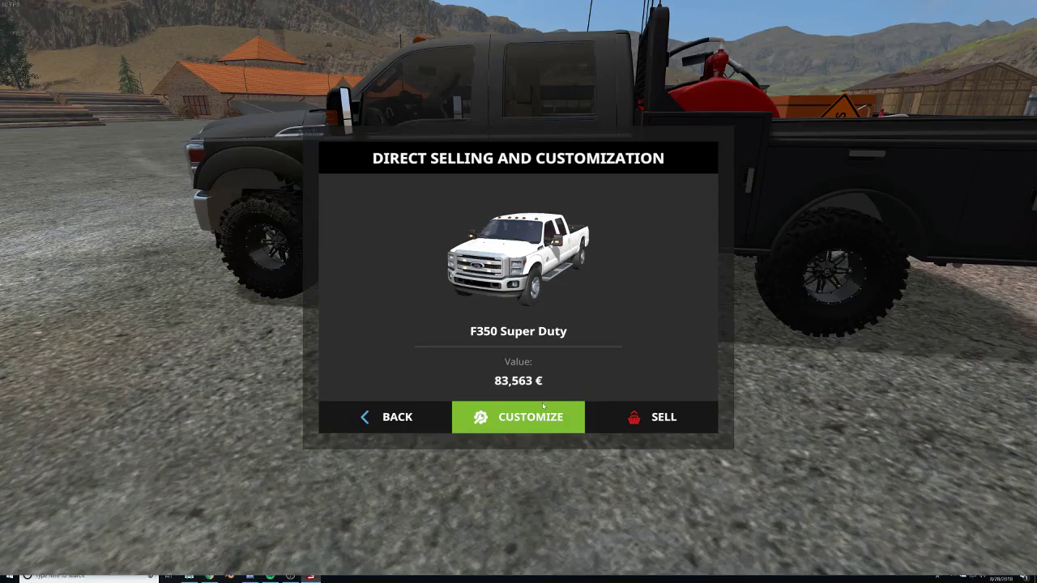
{"action": "left_click", "coordinate": [549, 417]}
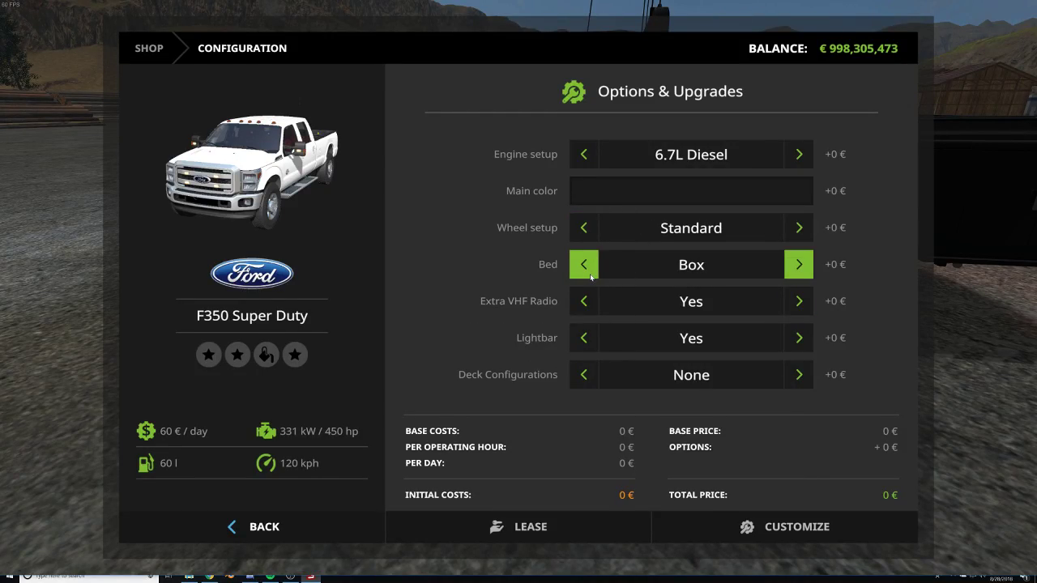
{"action": "key", "text": "Escape"}
{"action": "key", "text": "Escape"}
Walk around the F350 and jump beside its bed to inspect the deck equipment and rear wheel.
{"action": "key", "text": "w"}
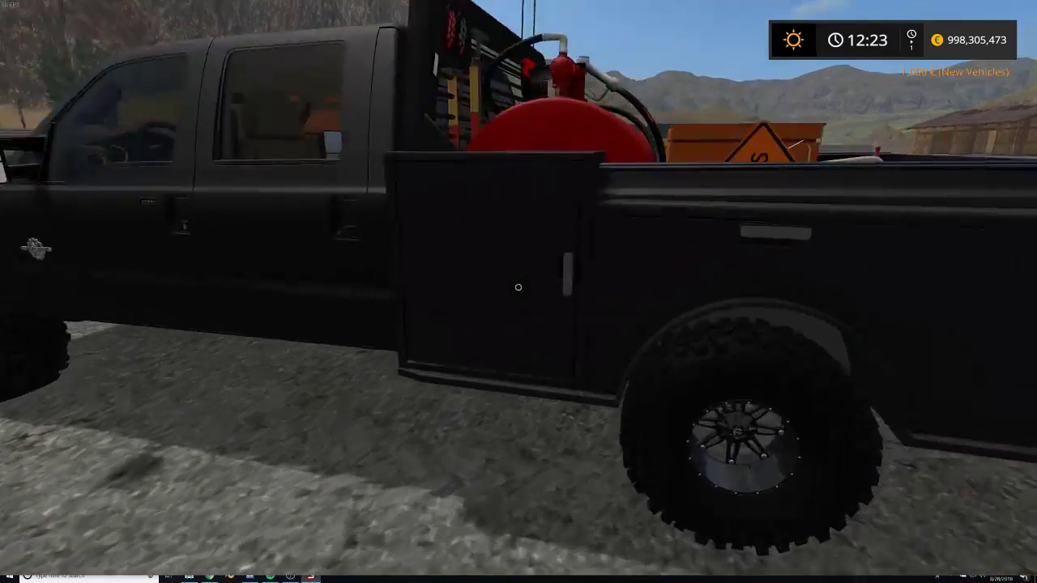
{"action": "key", "text": "space"}
{"action": "key", "text": "s"}
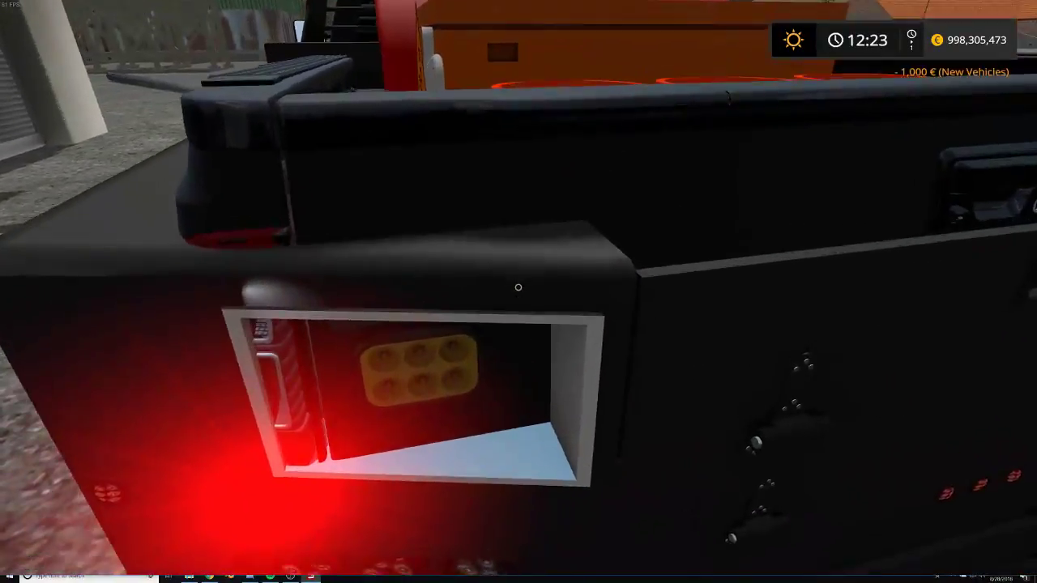
{"action": "key", "text": "space"}
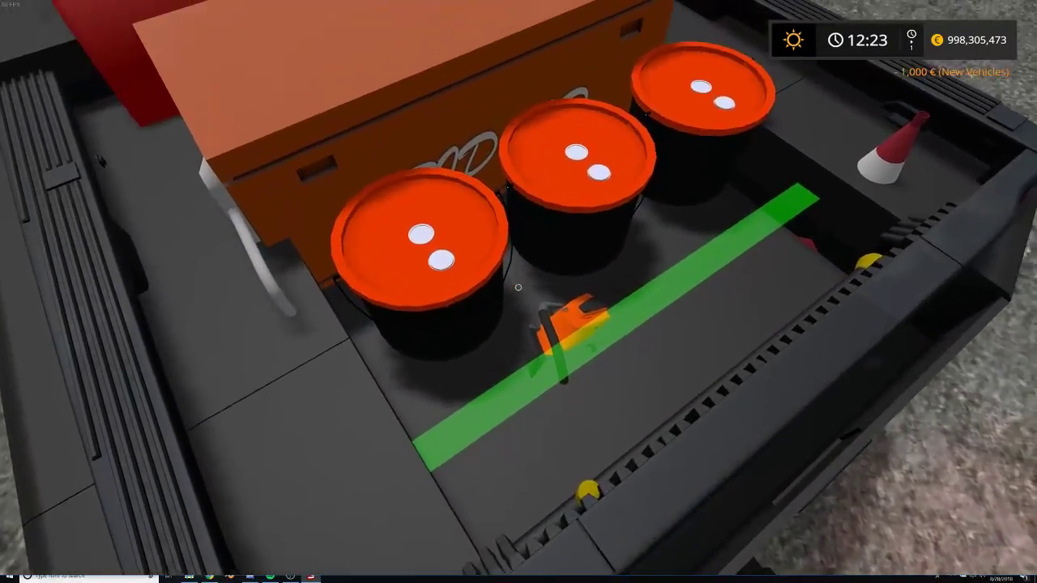
{"action": "key", "text": "a"}
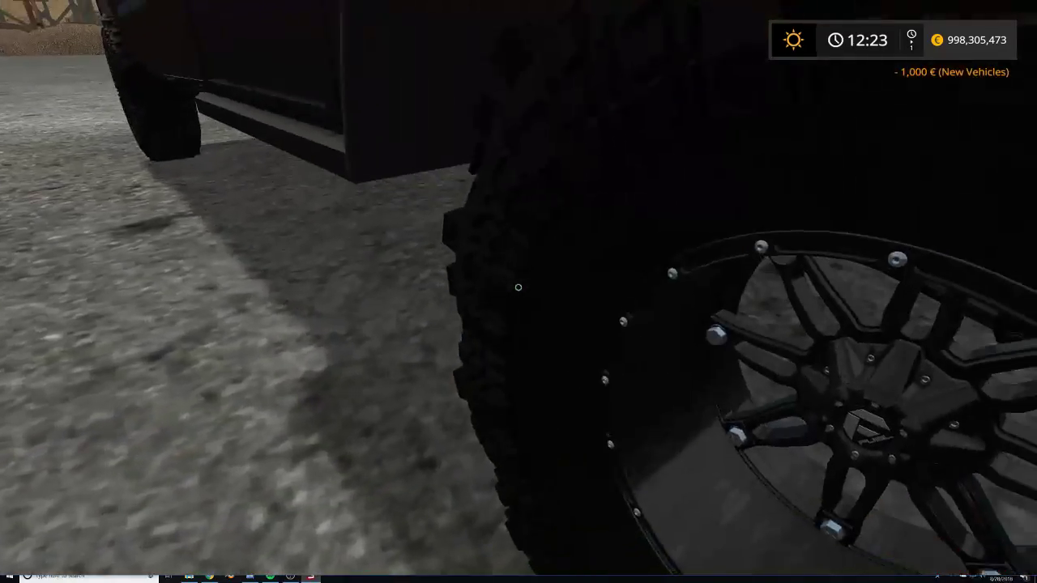
{"action": "key", "text": "s"}
{"action": "key", "text": "a"}
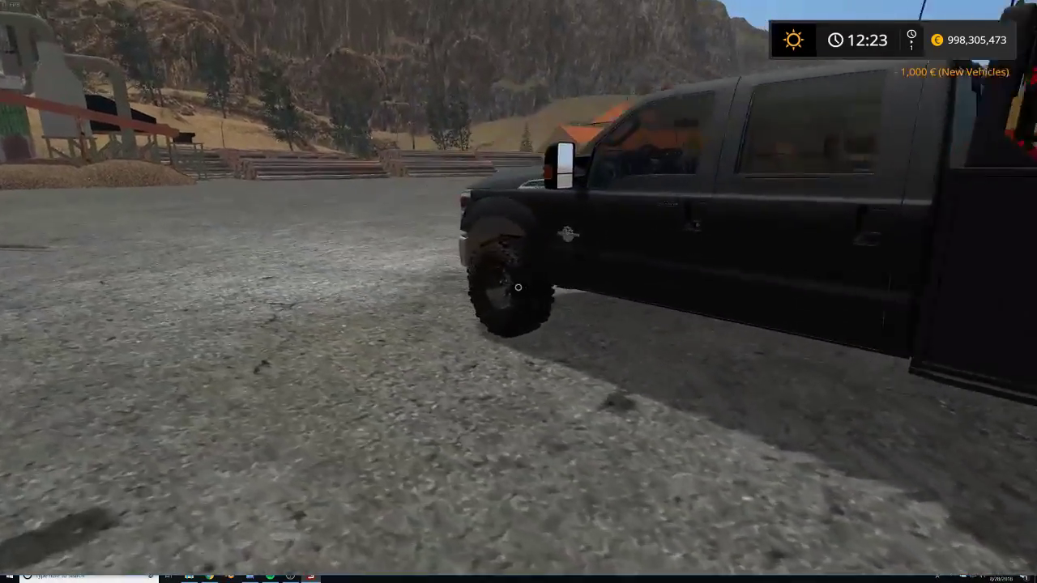
{"action": "key", "text": "w"}
Try to buy the Tigercat 880 from the shop's Forestry Equipment category.
{"action": "key", "text": "p"}
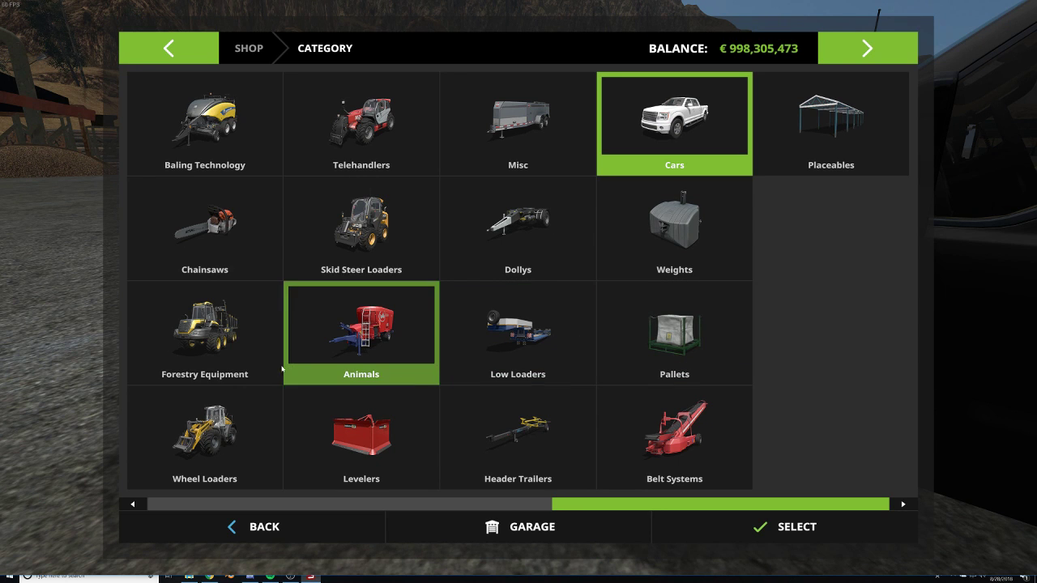
{"action": "left_click", "coordinate": [203, 350]}
{"action": "left_click", "coordinate": [763, 253]}
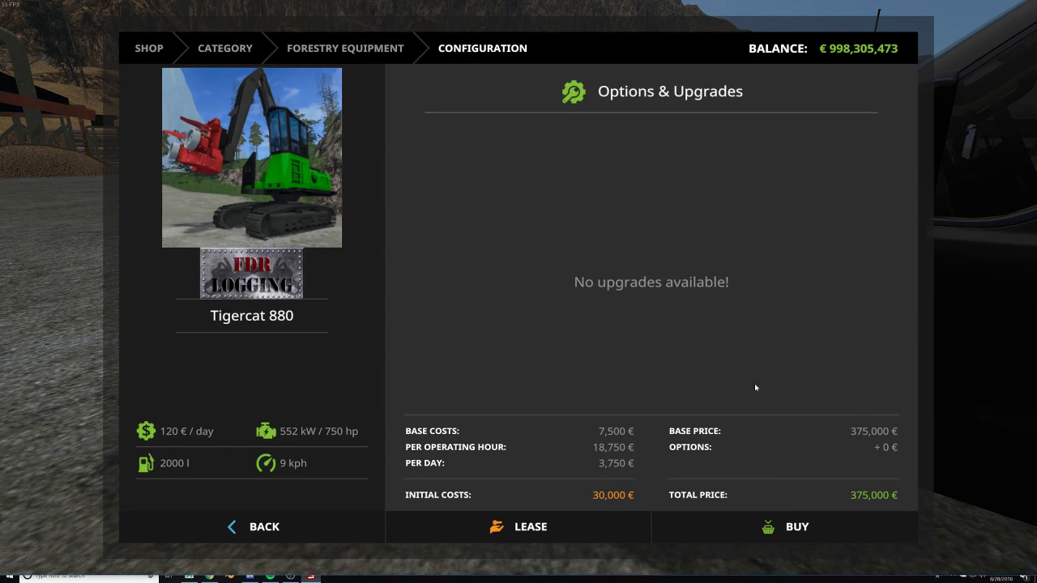
{"action": "left_click", "coordinate": [798, 527]}
{"action": "left_click", "coordinate": [388, 368]}
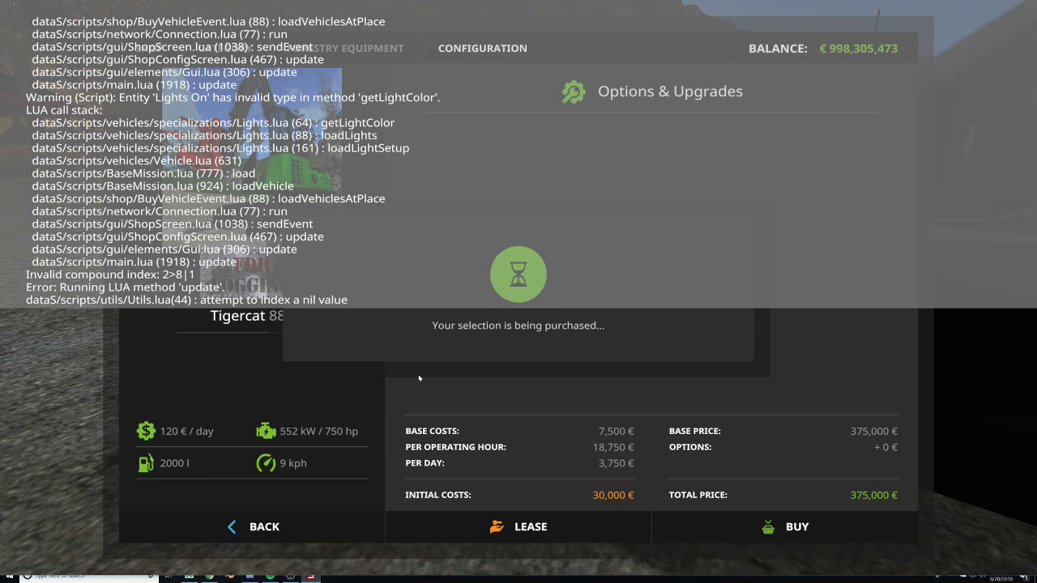
{"action": "key", "text": "grave"}
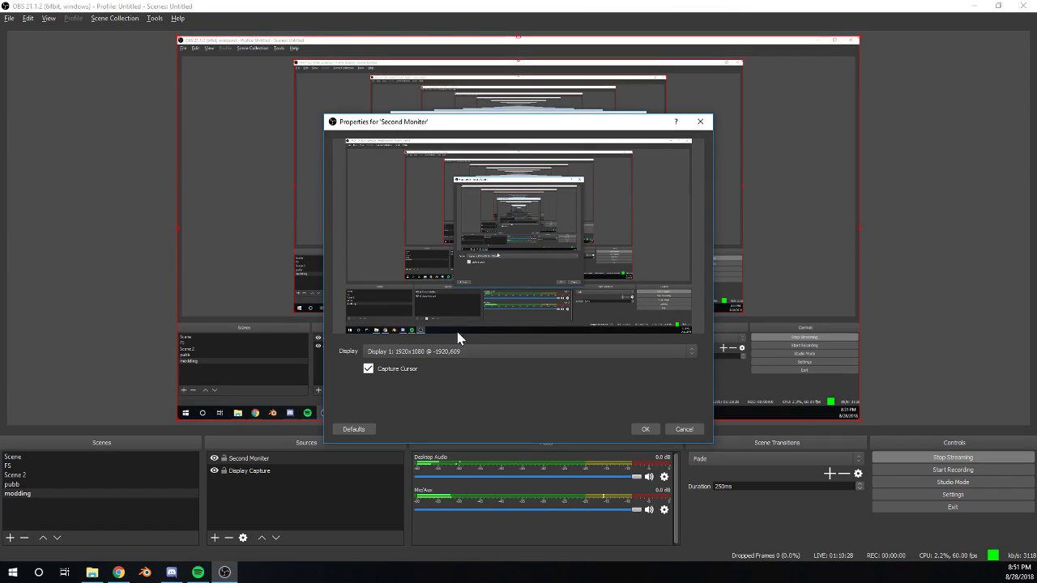
In OBS, accept Display 1 for the Second Moniter source and hide that source in the modding scene.
{"action": "left_click", "coordinate": [643, 427]}
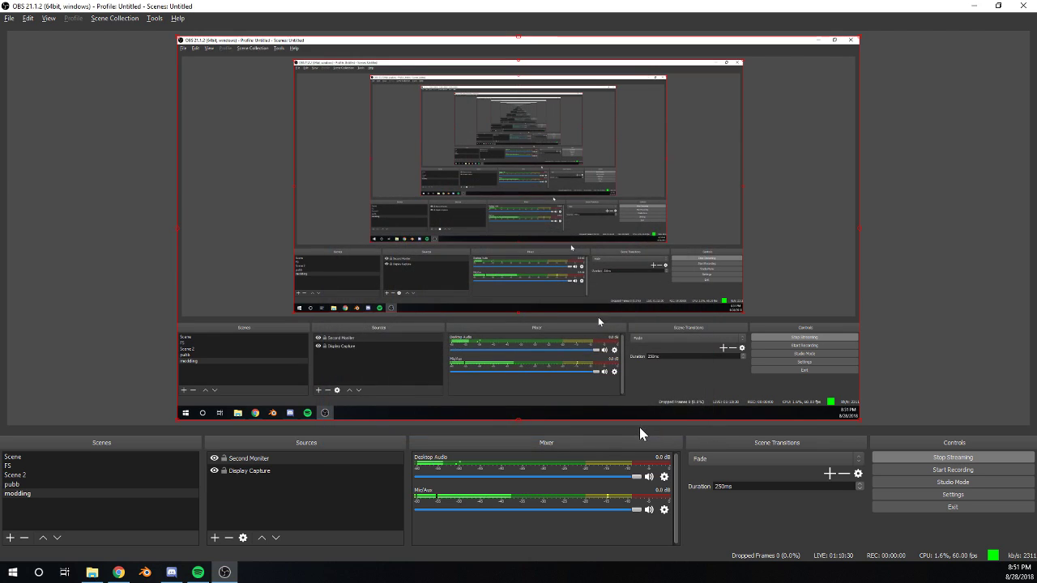
{"action": "left_click", "coordinate": [271, 473]}
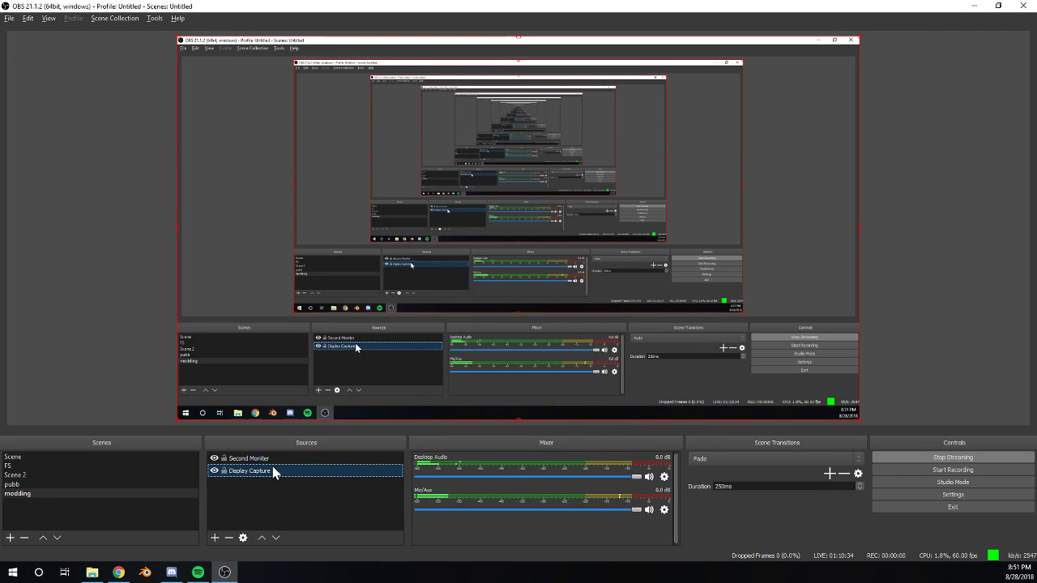
{"action": "left_click", "coordinate": [277, 462]}
{"action": "left_click", "coordinate": [278, 473]}
{"action": "left_click", "coordinate": [272, 462]}
{"action": "left_click", "coordinate": [215, 459]}
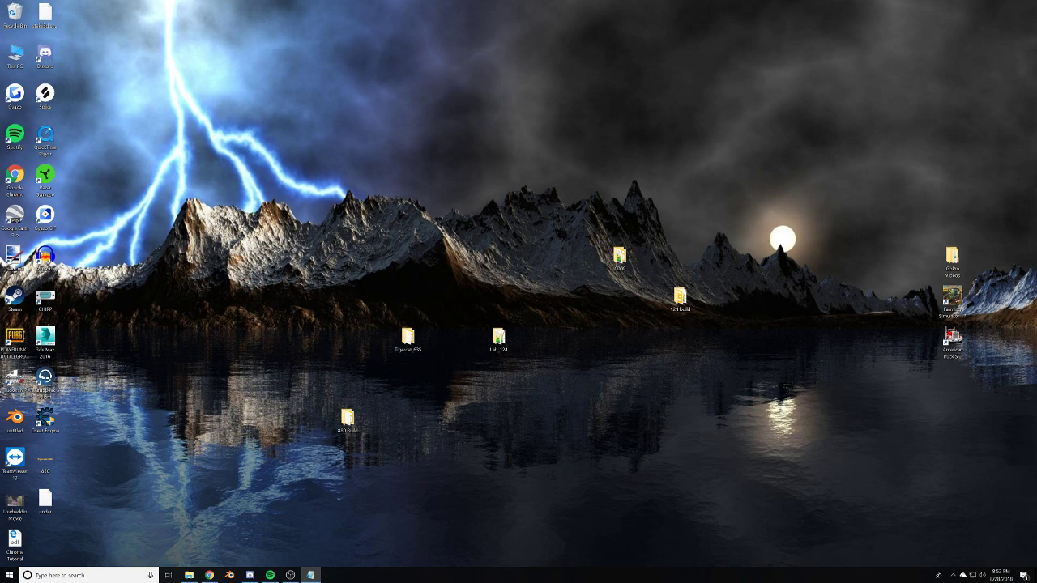
Switch to GIANTS Editor with 325FixedProcessor.i3d and change the viewport from outdoorCamera to the default scene camera.
{"action": "left_click_drag", "start_coordinate": [0, 284], "coordinate": [0, 234]}
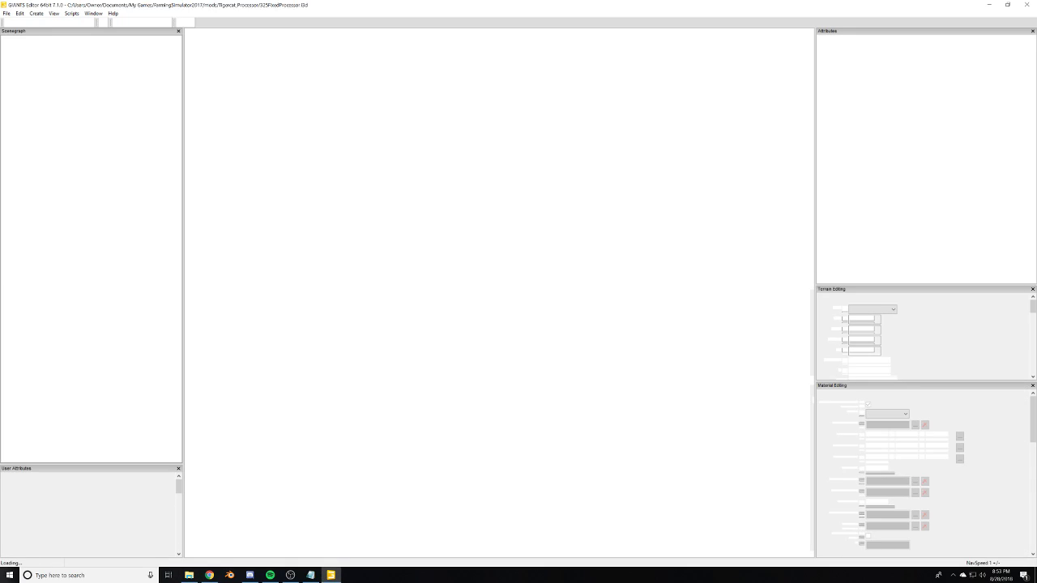
{"action": "key", "text": "alt+Tab"}
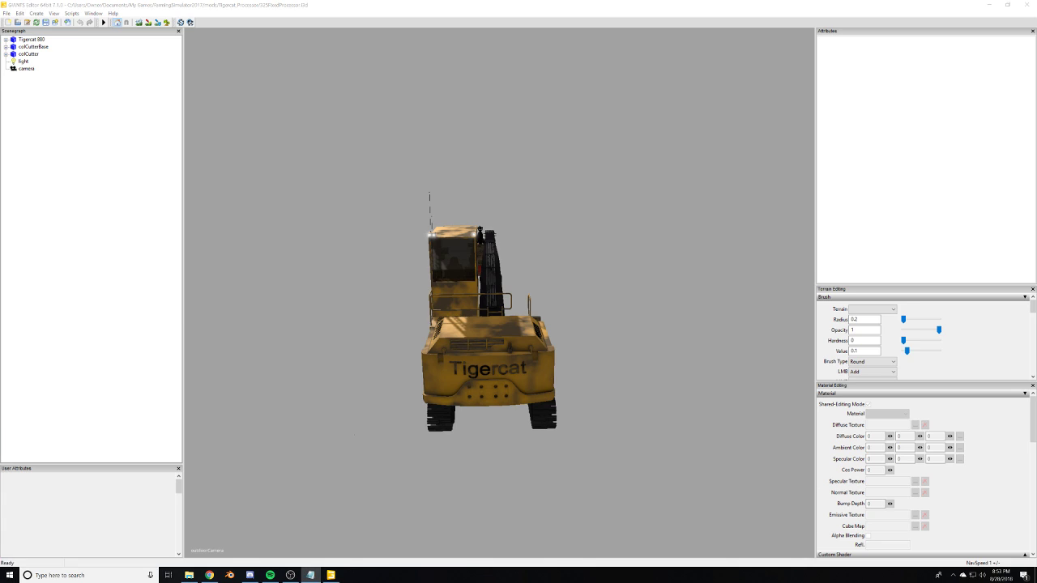
{"action": "right_click", "coordinate": [466, 248]}
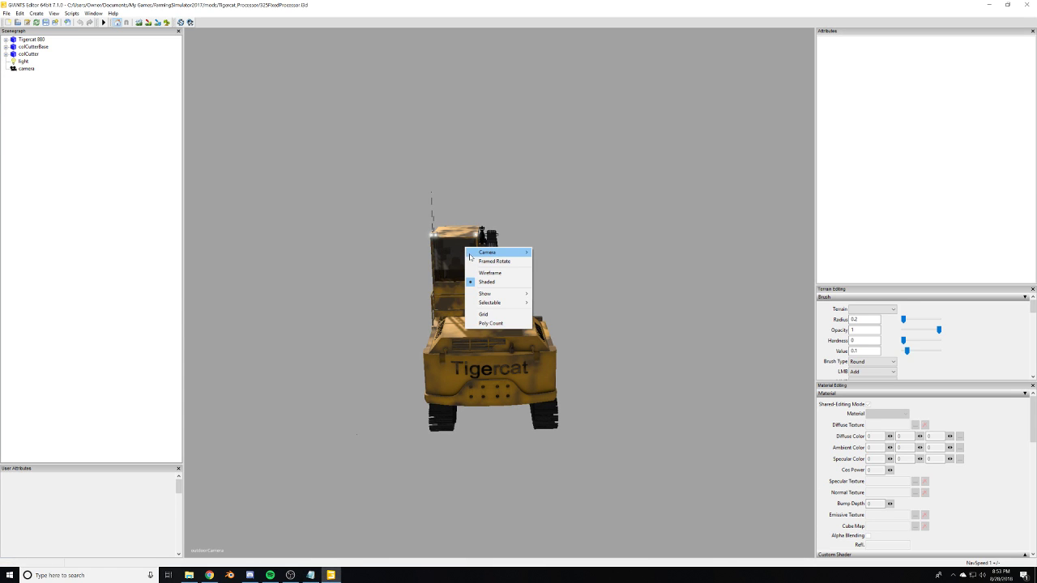
{"action": "mouse_move", "coordinate": [502, 252]}
{"action": "left_click", "coordinate": [553, 270]}
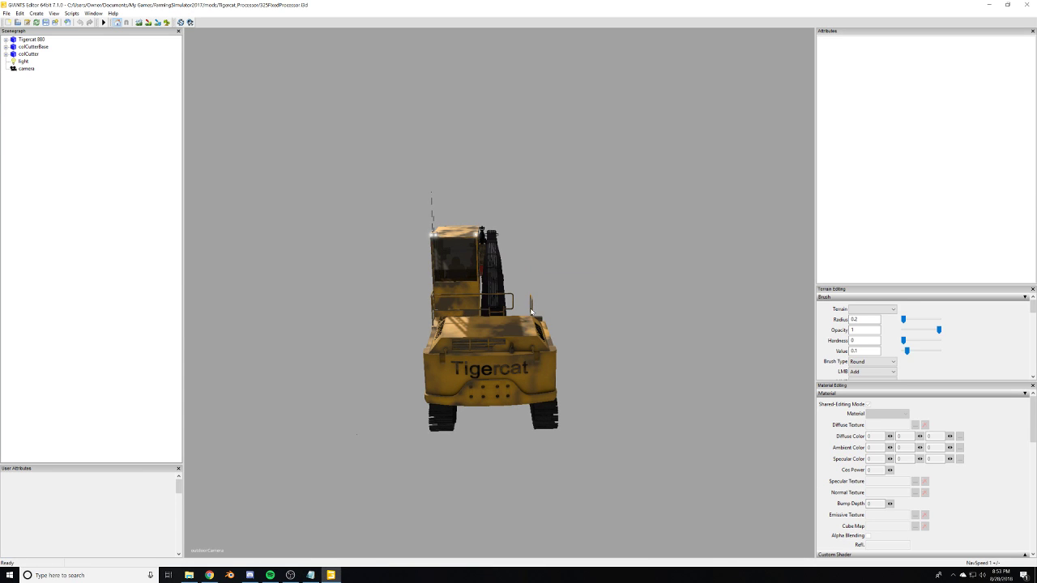
{"action": "right_click", "coordinate": [479, 248]}
{"action": "left_click", "coordinate": [402, 360]}
{"action": "left_click_drag", "start_coordinate": [402, 361], "coordinate": [369, 415], "text": "alt"}
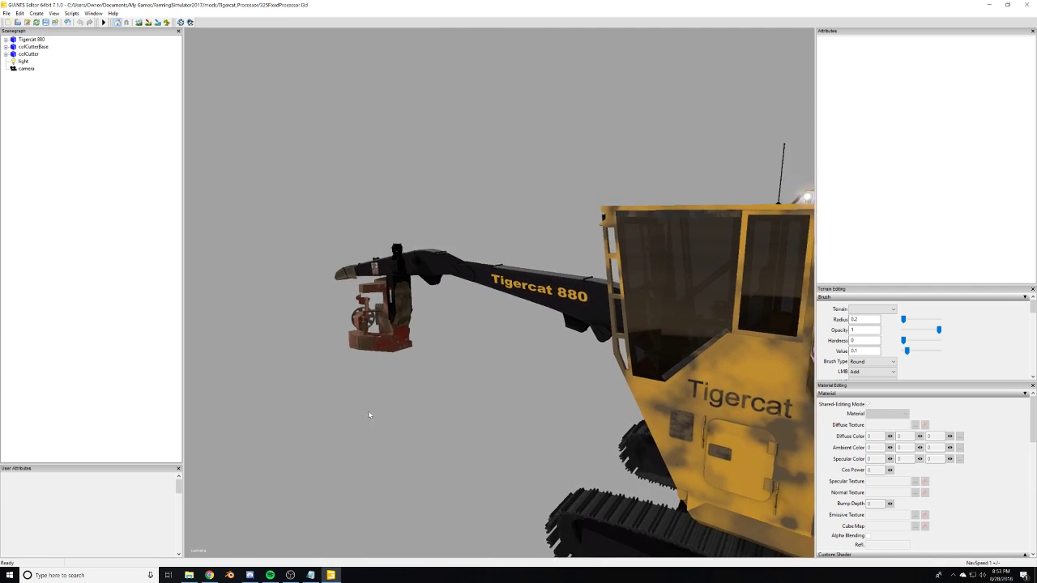
Expand the Tigercat 880 hierarchy and its OUTDOOR CAMERA group, and examine the whole machine from the side.
{"action": "left_click", "coordinate": [6, 39]}
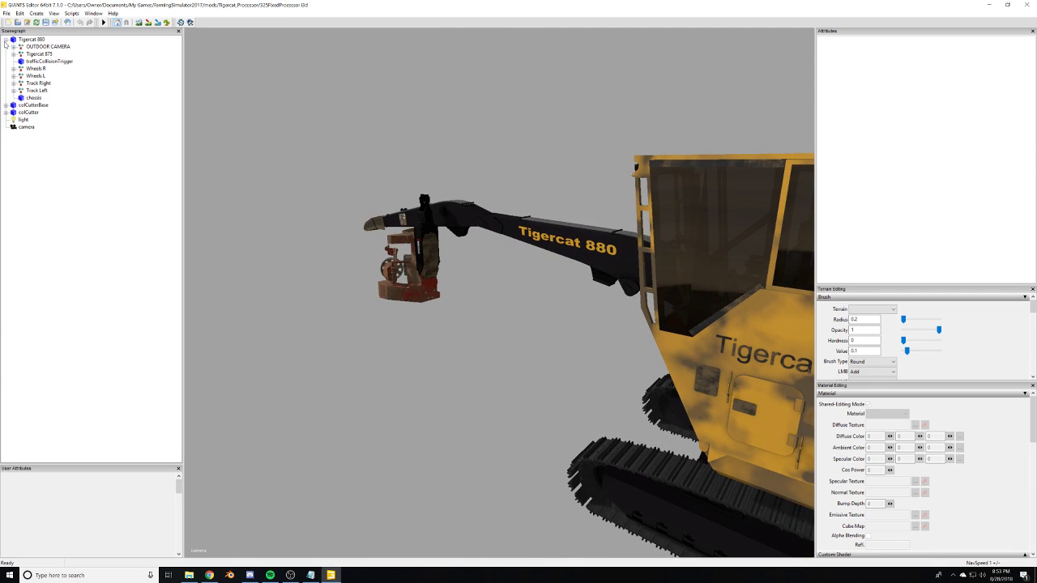
{"action": "left_click", "coordinate": [13, 46]}
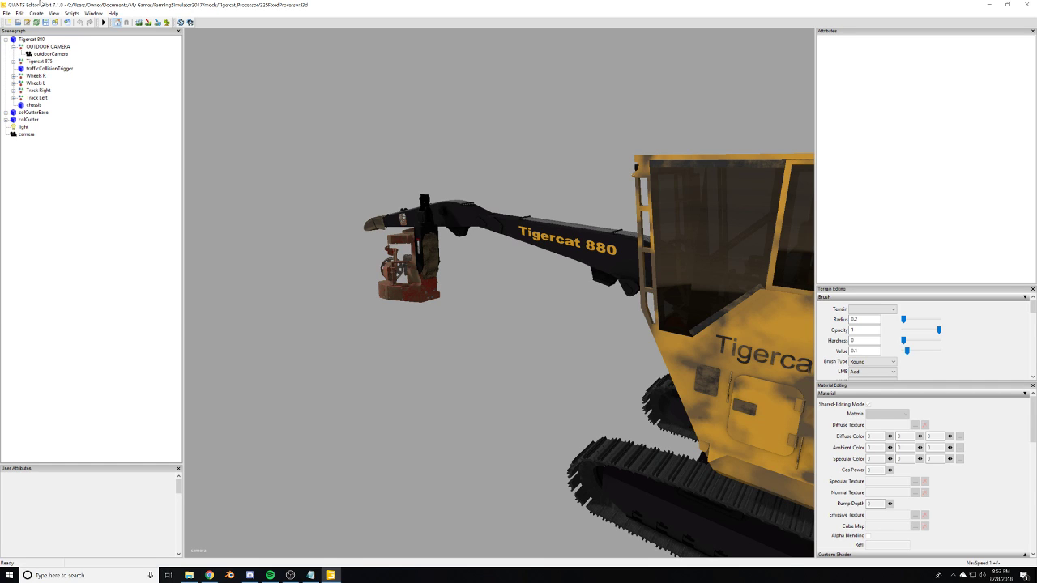
{"action": "right_click_drag", "start_coordinate": [501, 337], "coordinate": [657, 246], "text": "alt"}
{"action": "left_click_drag", "start_coordinate": [656, 247], "coordinate": [717, 212], "text": "alt"}
{"action": "right_click_drag", "start_coordinate": [717, 213], "coordinate": [604, 261], "text": "alt"}
{"action": "left_click_drag", "start_coordinate": [604, 261], "coordinate": [616, 272], "text": "alt"}
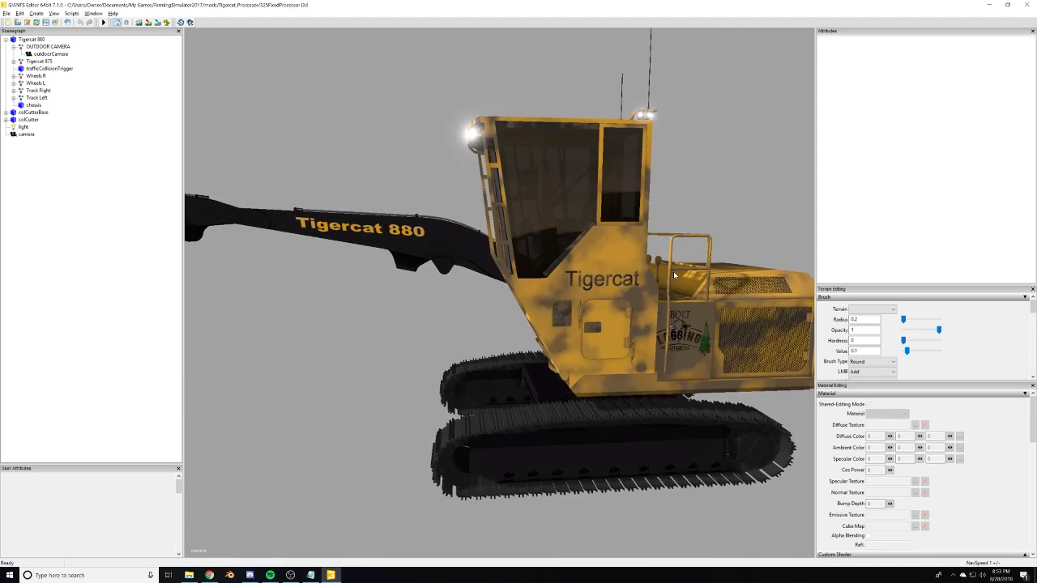
{"action": "right_click_drag", "start_coordinate": [615, 271], "coordinate": [408, 306], "text": "alt"}
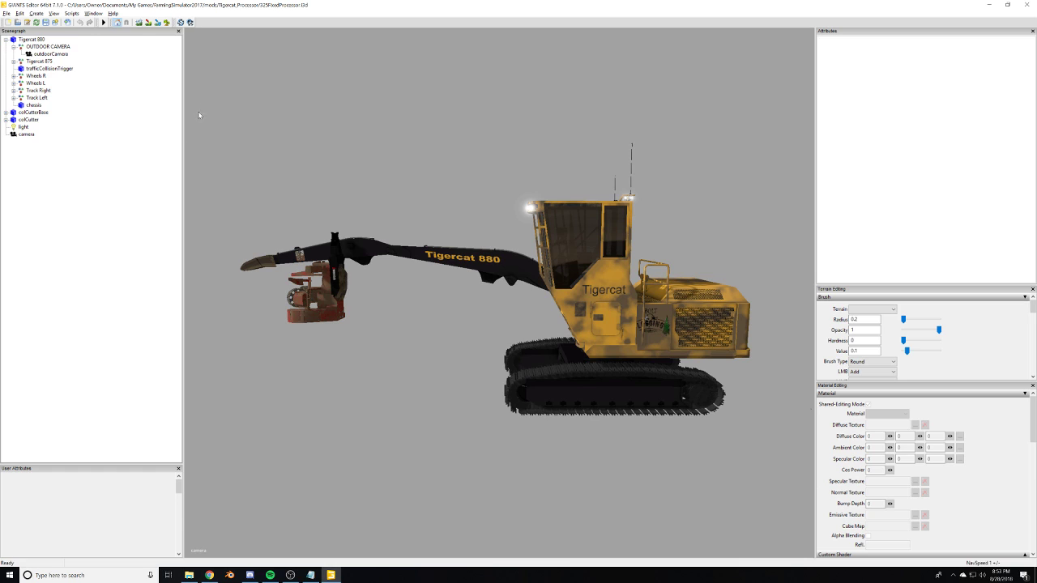
Set Translate X, Translate Y and Rotate Z of the root Tigercat 880 object to 0.
{"action": "left_click", "coordinate": [37, 40]}
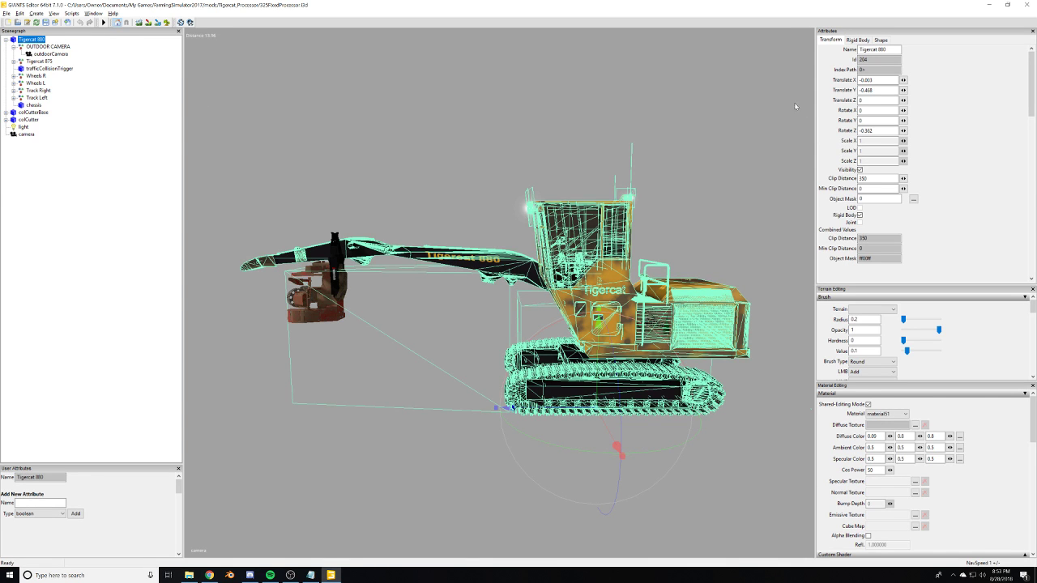
{"action": "double_click", "coordinate": [882, 90]}
{"action": "type", "text": "0"}
{"action": "left_click_drag", "start_coordinate": [877, 80], "coordinate": [798, 140]}
{"action": "type", "text": "0"}
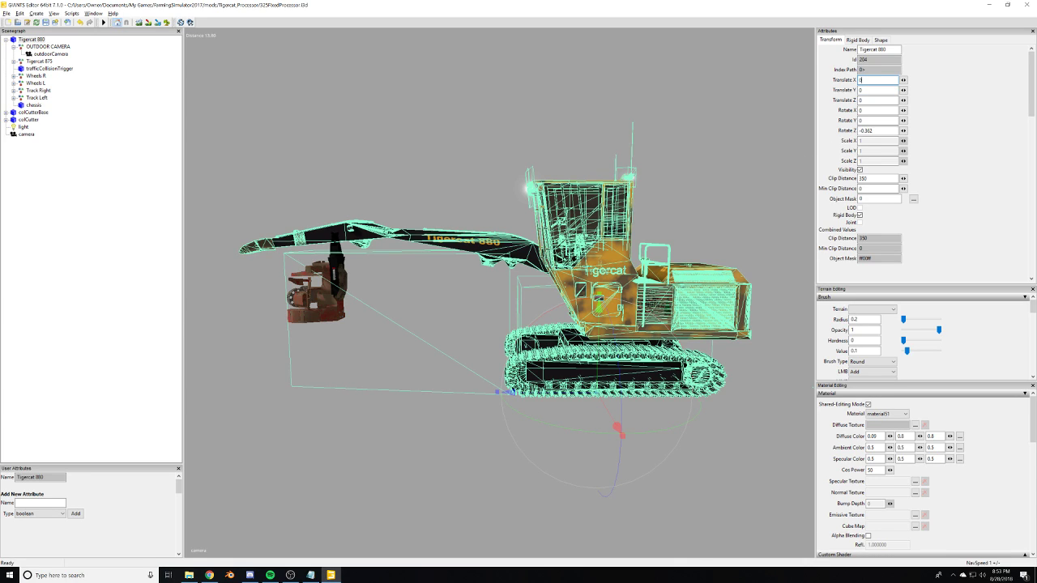
{"action": "double_click", "coordinate": [879, 132]}
{"action": "type", "text": "0"}
{"action": "key", "text": "Return"}
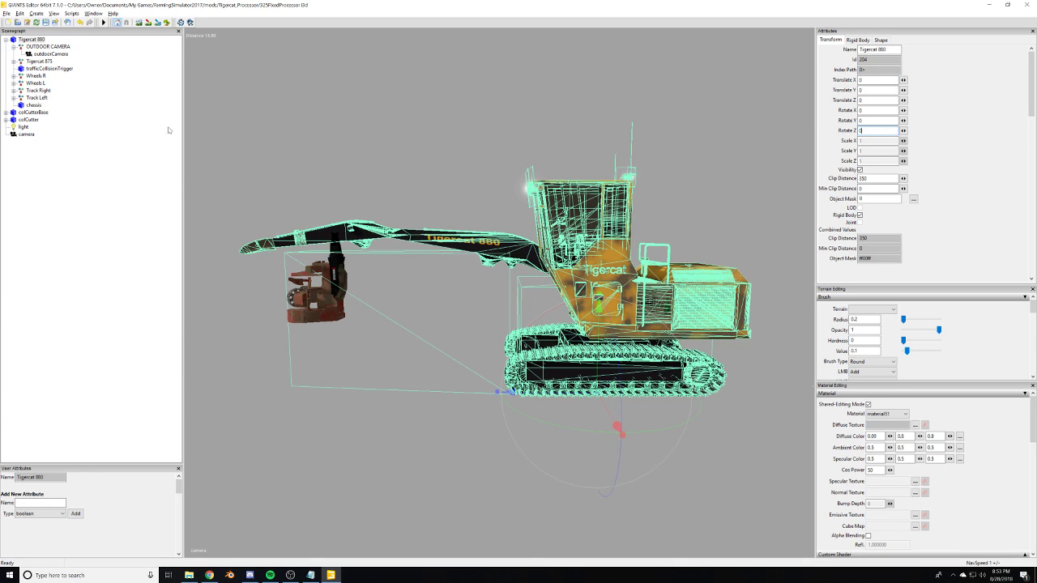
Reset the Tigercat 875 group's Translate Y to 0, and reposition it above the tracks at about 0.445 on Y.
{"action": "left_click", "coordinate": [13, 47]}
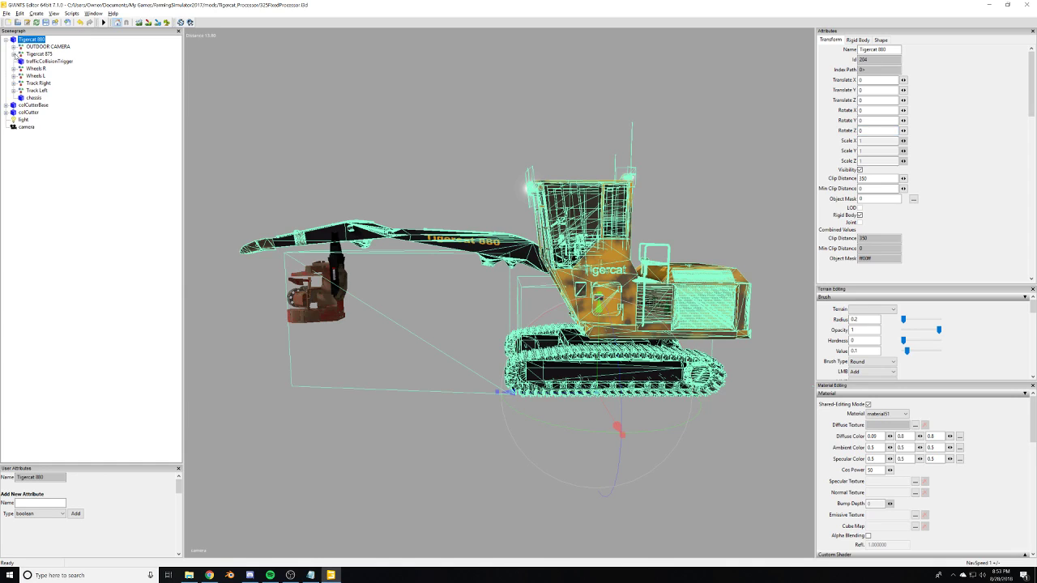
{"action": "left_click", "coordinate": [35, 54]}
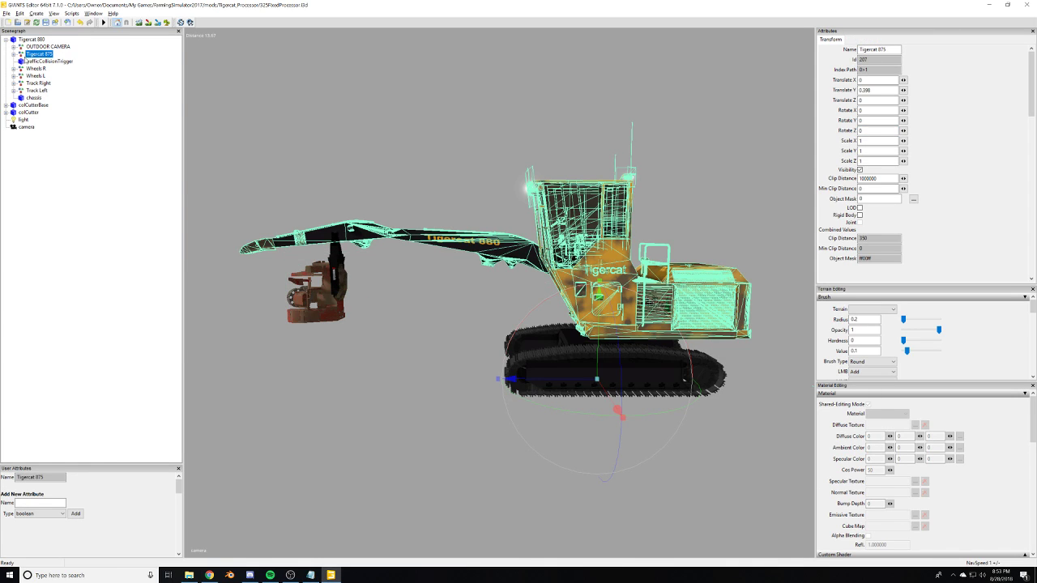
{"action": "double_click", "coordinate": [867, 90]}
{"action": "type", "text": "0"}
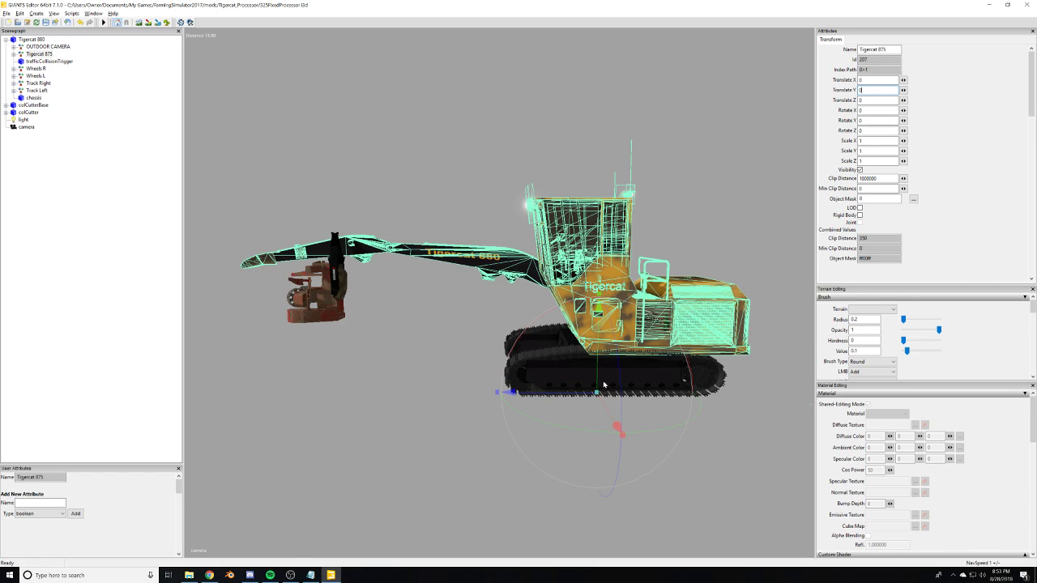
{"action": "left_click_drag", "start_coordinate": [598, 365], "coordinate": [828, 250]}
{"action": "scroll", "coordinate": [598, 347], "scroll_direction": "up", "scroll_amount": 5}
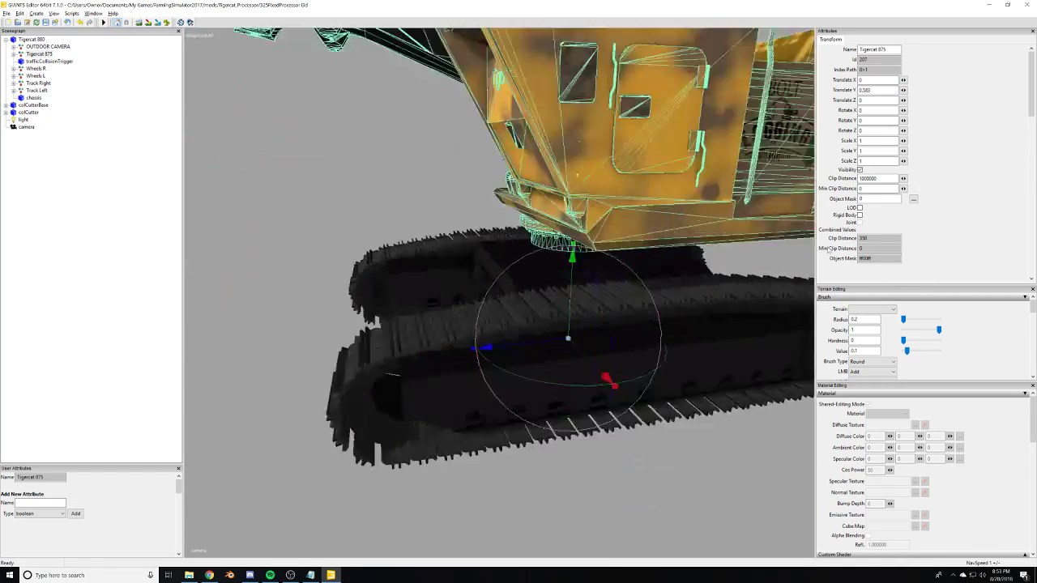
{"action": "scroll", "coordinate": [606, 400], "scroll_direction": "up", "scroll_amount": 6}
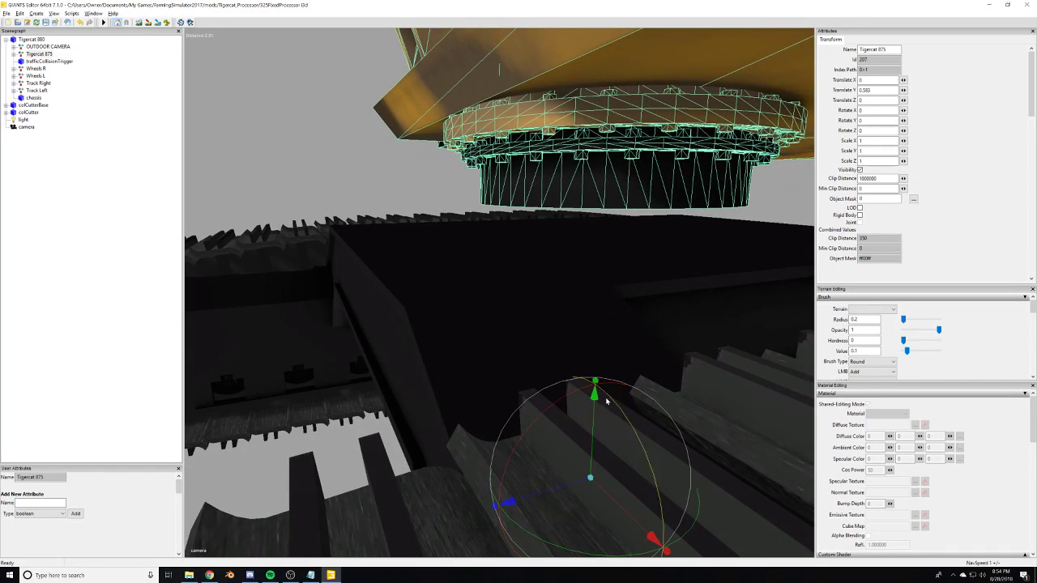
{"action": "left_click_drag", "start_coordinate": [596, 403], "coordinate": [593, 436]}
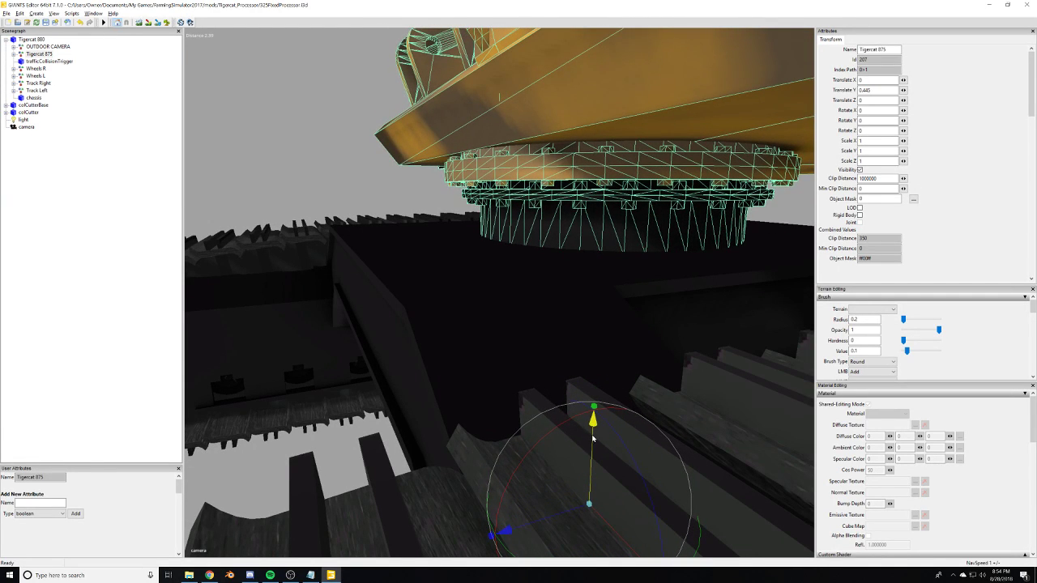
Expand the Tigercat 875 group and examine the child objects of its Main Arm.
{"action": "scroll", "coordinate": [630, 301], "scroll_direction": "down", "scroll_amount": 6}
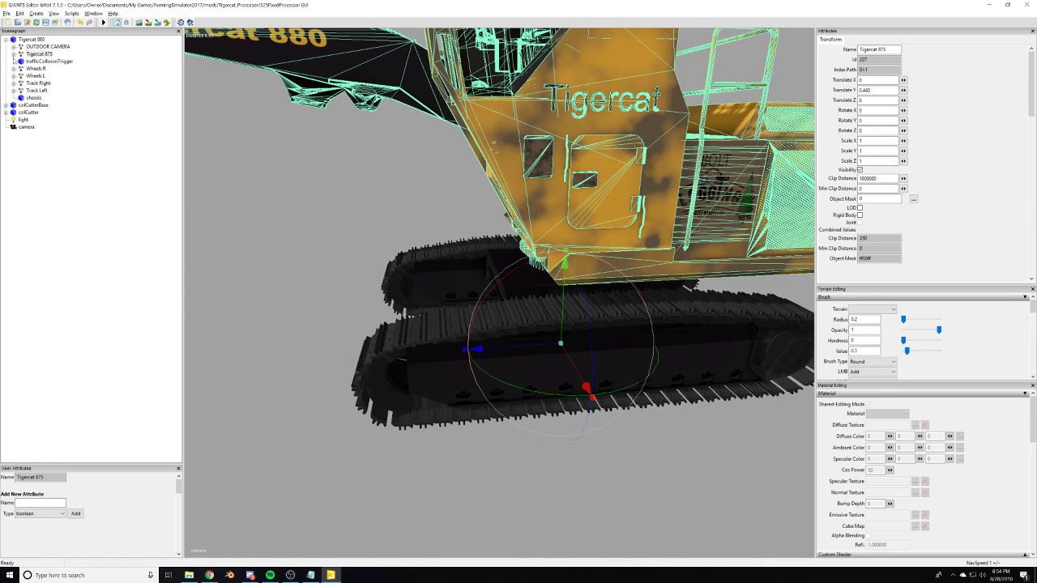
{"action": "double_click", "coordinate": [21, 54]}
{"action": "left_click", "coordinate": [36, 62]}
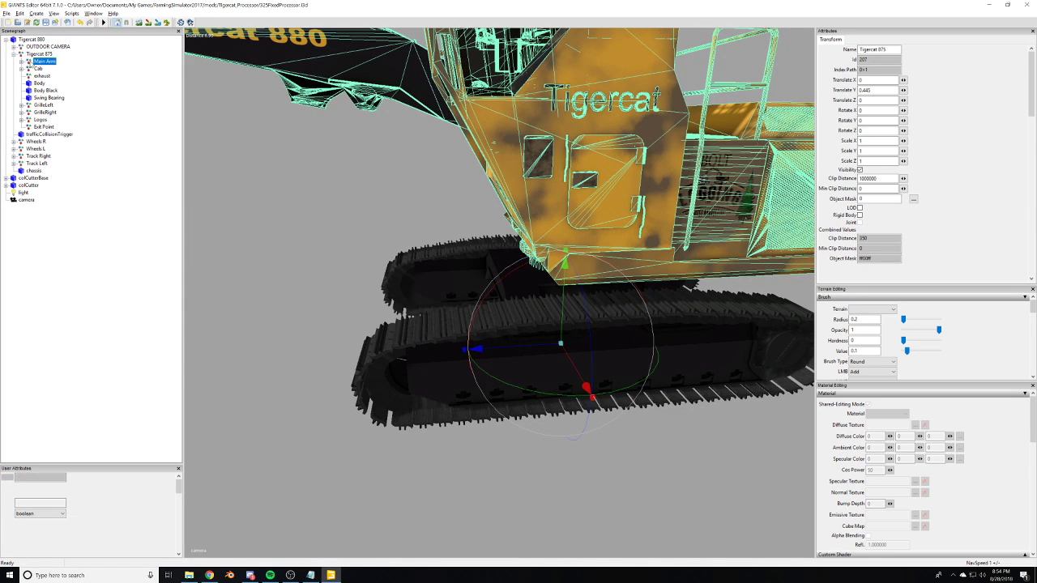
{"action": "left_click", "coordinate": [21, 62]}
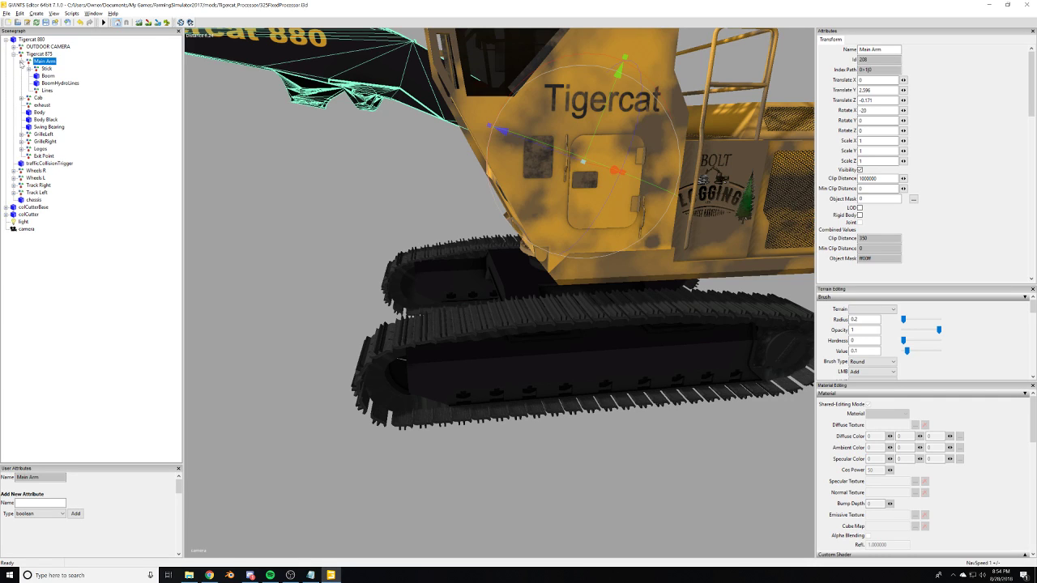
{"action": "left_click", "coordinate": [22, 62]}
{"action": "left_click", "coordinate": [14, 53]}
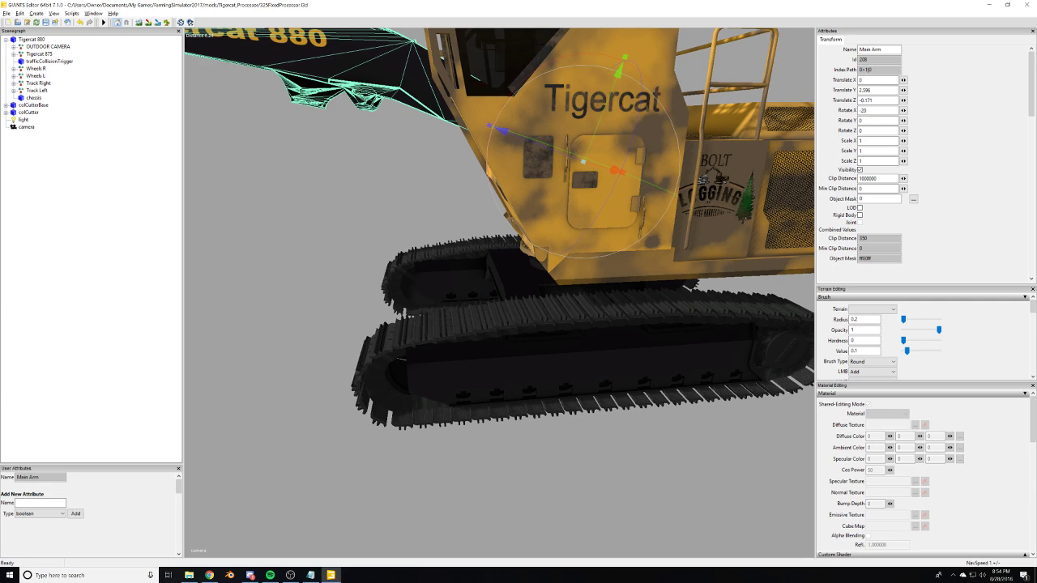
Deselect the Main Arm, view the whole machine from the side, and close GIANTS Editor.
{"action": "left_click", "coordinate": [209, 575]}
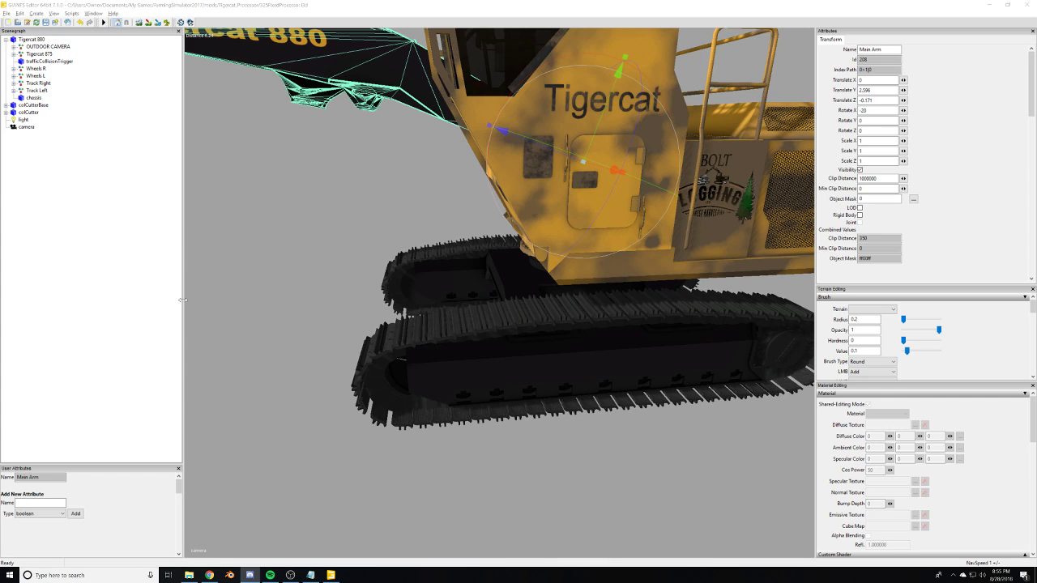
{"action": "scroll", "coordinate": [453, 243], "scroll_direction": "down", "scroll_amount": 3}
{"action": "middle_click_drag", "start_coordinate": [447, 287], "coordinate": [442, 379], "text": "alt"}
{"action": "left_click", "coordinate": [487, 393]}
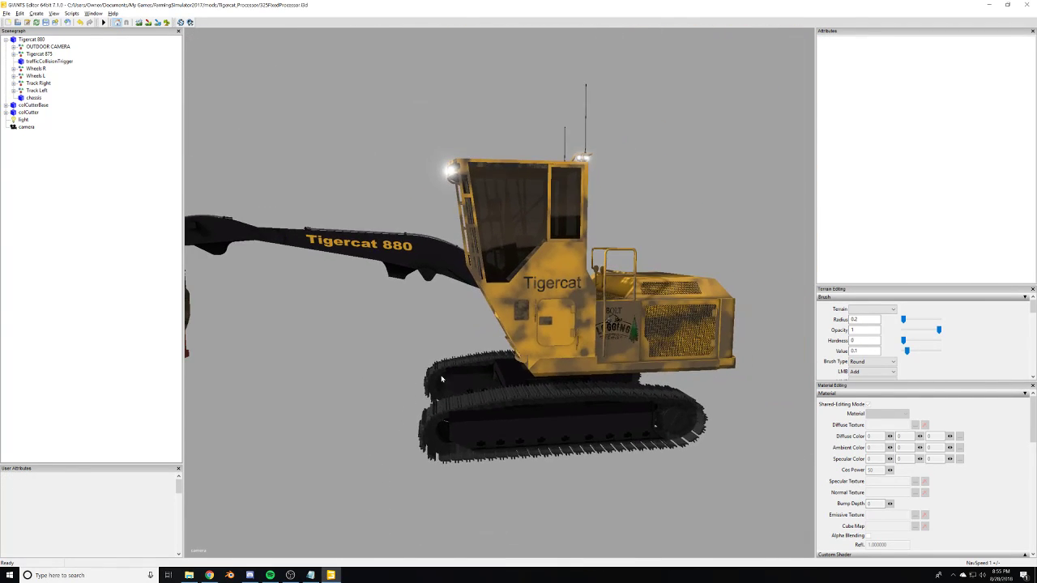
{"action": "left_click", "coordinate": [1033, 5]}
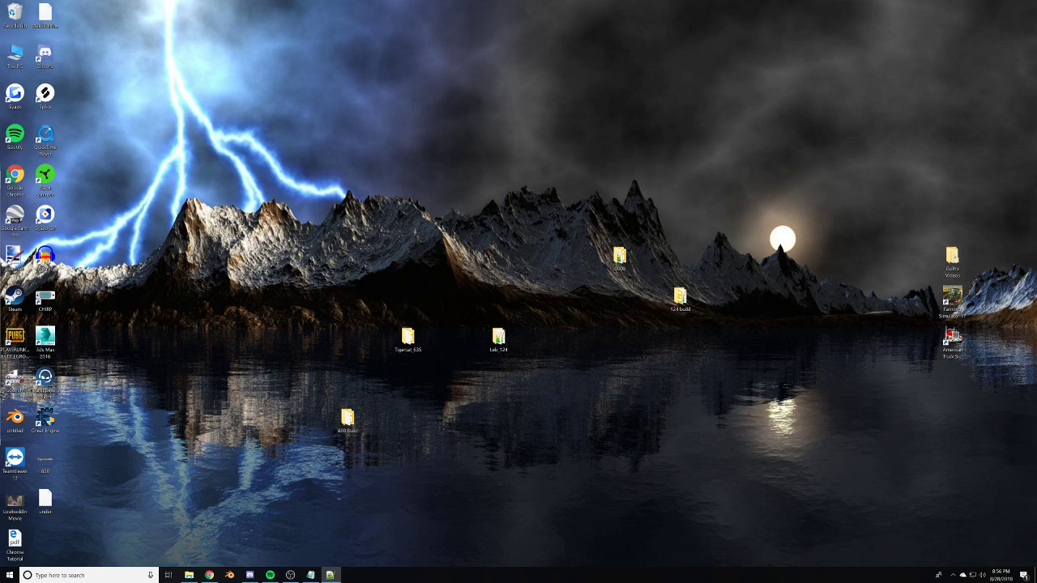
Switch back to GIANTS Editor with the reloaded processor model and change the viewport from outdoorCamera to the default scene camera.
{"action": "left_click_drag", "start_coordinate": [0, 286], "coordinate": [0, 325]}
{"action": "key", "text": "alt+Tab"}
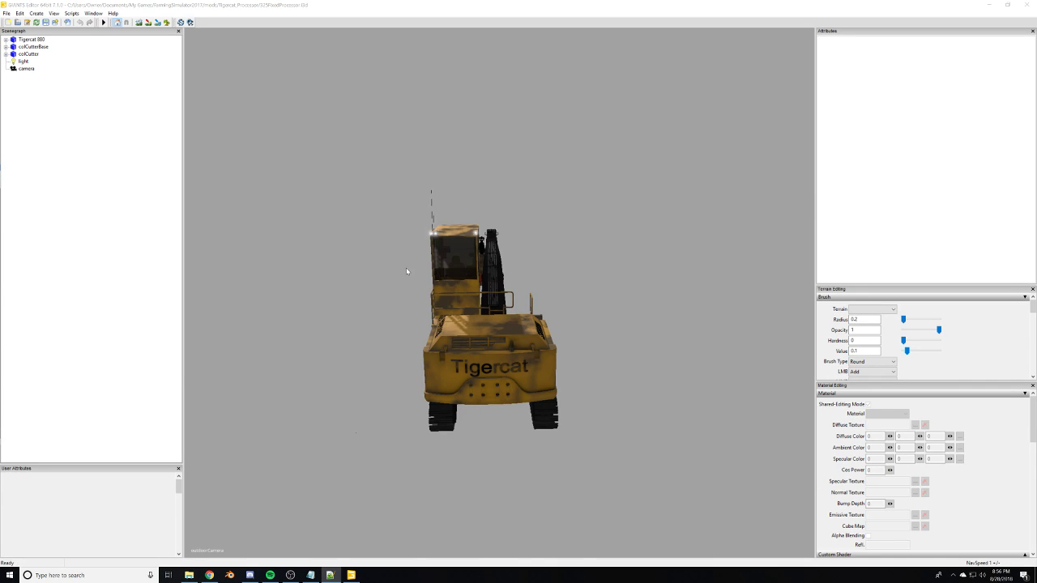
{"action": "right_click", "coordinate": [407, 268]}
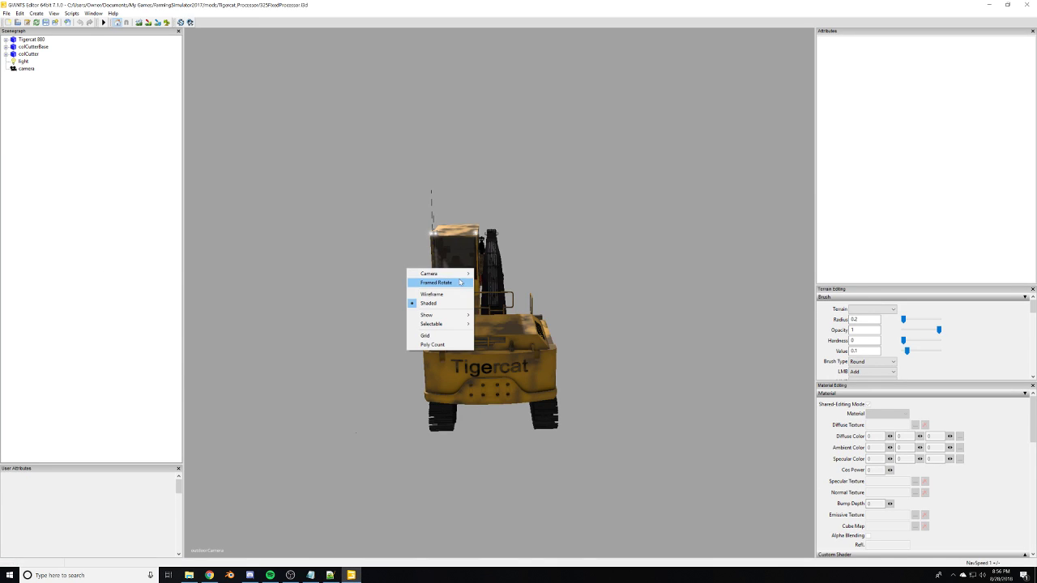
{"action": "mouse_move", "coordinate": [462, 274]}
{"action": "left_click", "coordinate": [503, 293]}
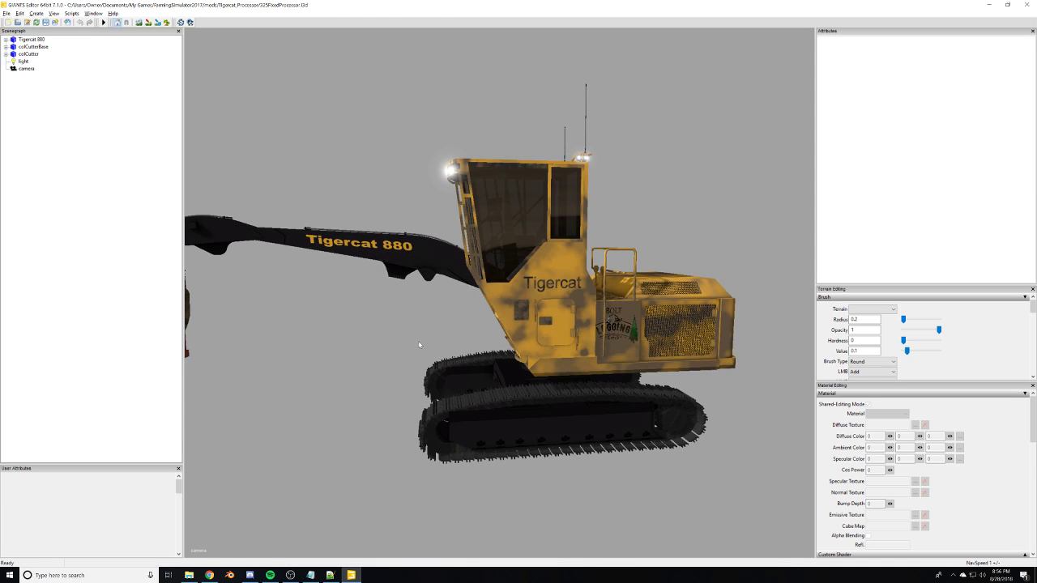
Examine the processor head's rollers and saw slot up close, and expand the colCutter object's hierarchy.
{"action": "middle_click_drag", "start_coordinate": [332, 343], "coordinate": [401, 334], "text": "alt"}
{"action": "right_click_drag", "start_coordinate": [401, 335], "coordinate": [515, 313], "text": "alt"}
{"action": "left_click_drag", "start_coordinate": [515, 314], "coordinate": [695, 325], "text": "alt"}
{"action": "right_click_drag", "start_coordinate": [695, 325], "coordinate": [530, 370], "text": "alt"}
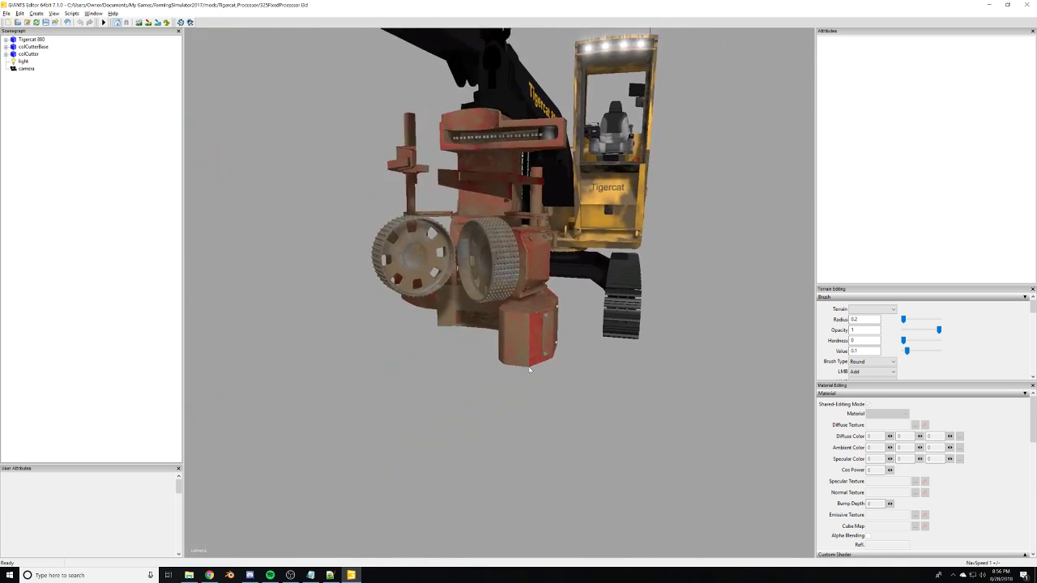
{"action": "middle_click_drag", "start_coordinate": [530, 370], "coordinate": [561, 331]}
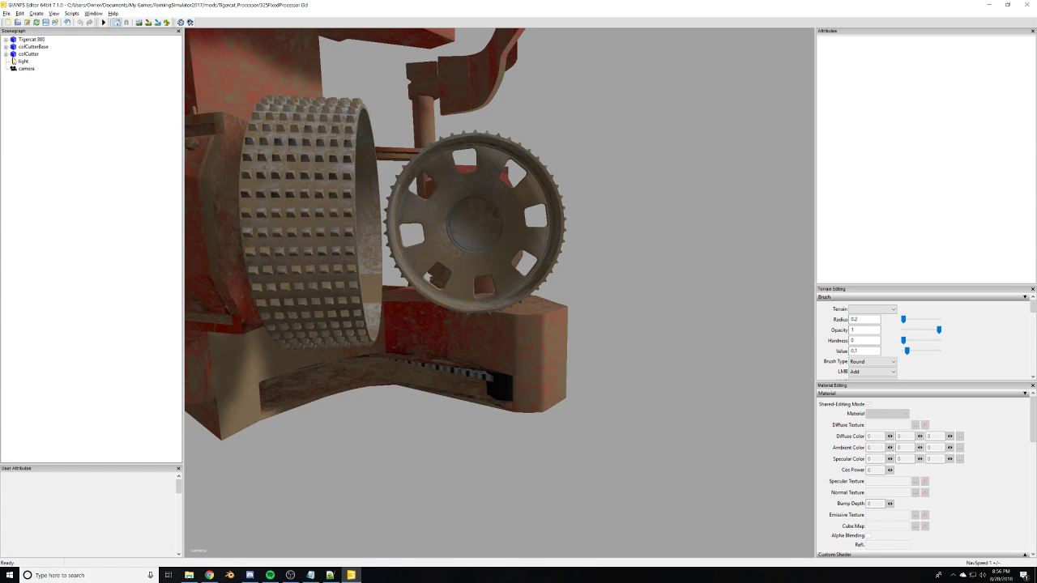
{"action": "left_click", "coordinate": [24, 61]}
{"action": "left_click", "coordinate": [26, 54]}
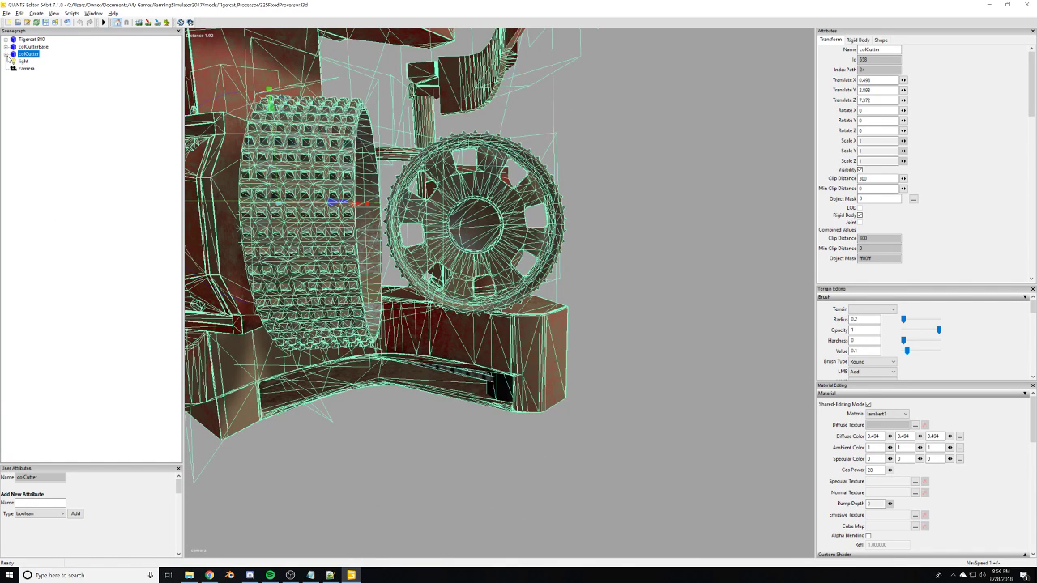
{"action": "left_click", "coordinate": [29, 48]}
{"action": "left_click", "coordinate": [28, 54]}
{"action": "left_click", "coordinate": [6, 54]}
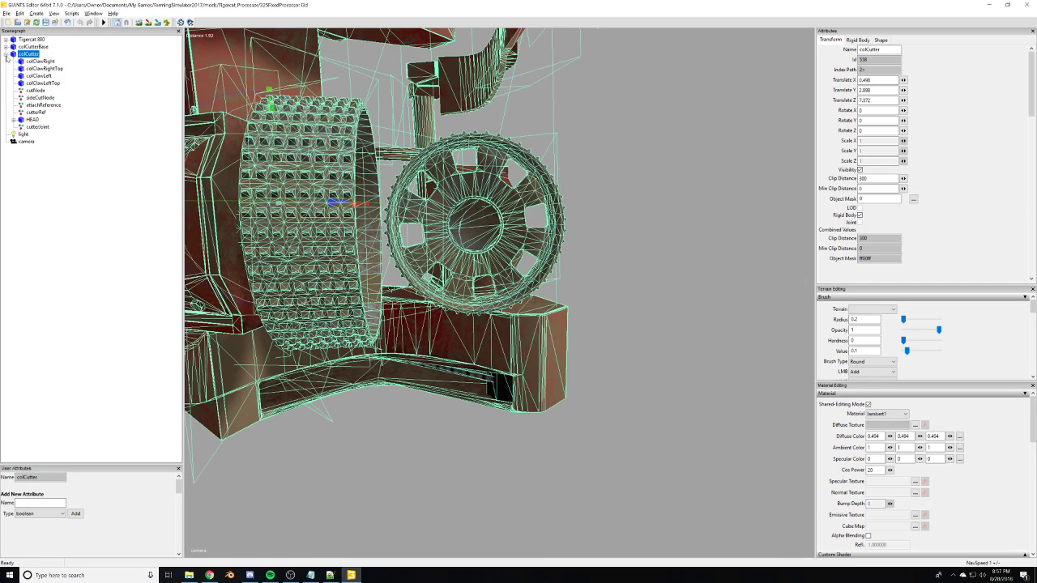
Expand the HEAD object under colCutter and inspect its saw group and chainSaw mesh.
{"action": "left_click", "coordinate": [39, 97]}
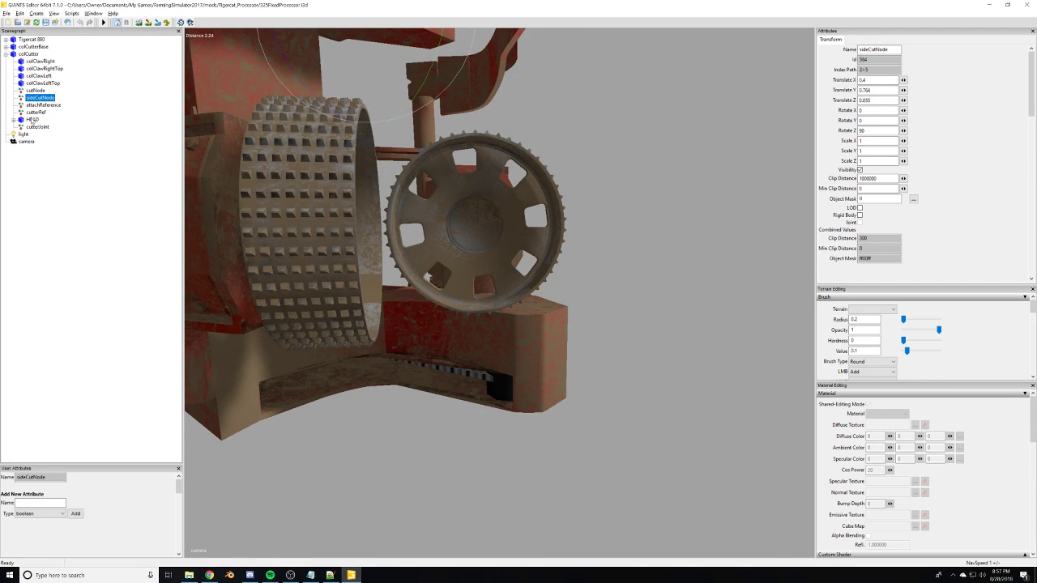
{"action": "left_click", "coordinate": [30, 119]}
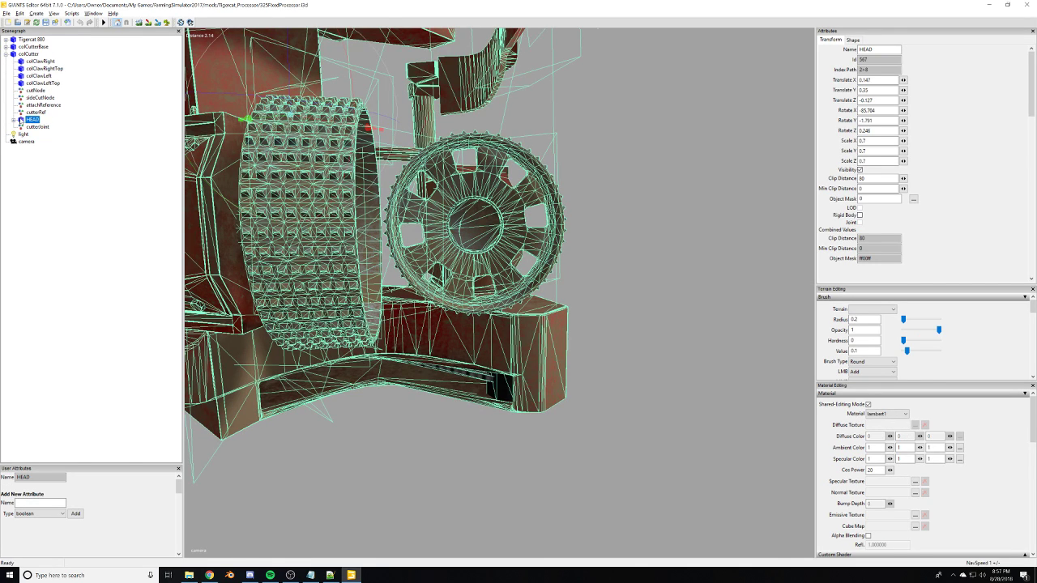
{"action": "left_click", "coordinate": [14, 119]}
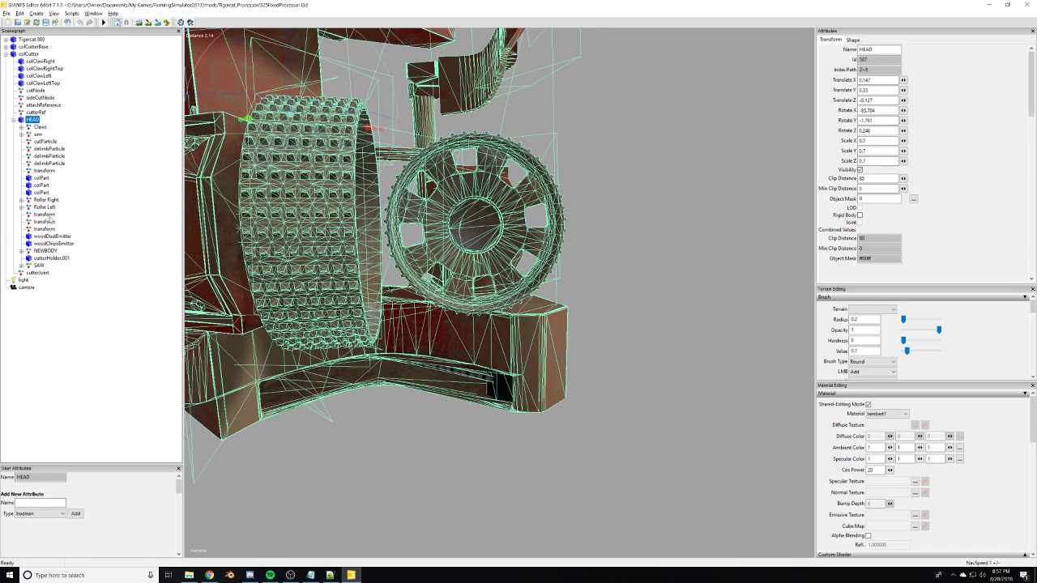
{"action": "left_click", "coordinate": [37, 135]}
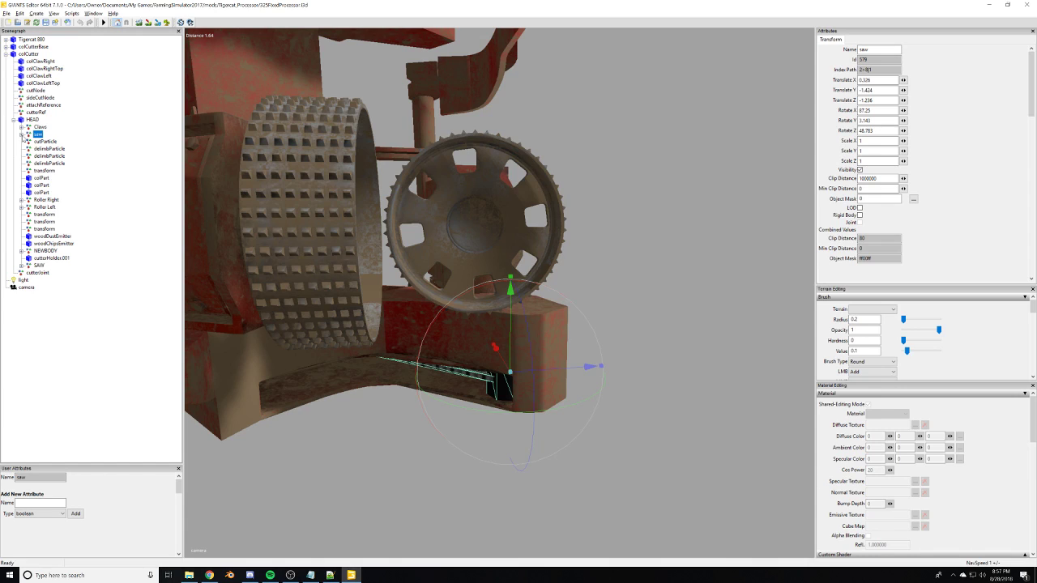
{"action": "left_click", "coordinate": [21, 134]}
{"action": "left_click", "coordinate": [38, 142]}
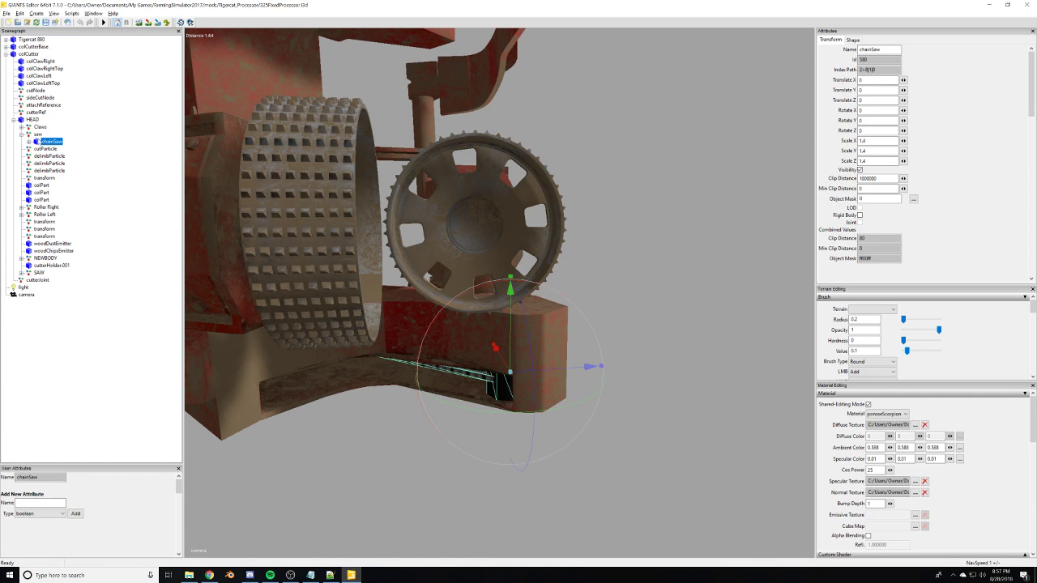
Inspect the cutParticle nodes and the chainSaw's child objects, and reselect the parent saw group.
{"action": "left_click", "coordinate": [31, 148]}
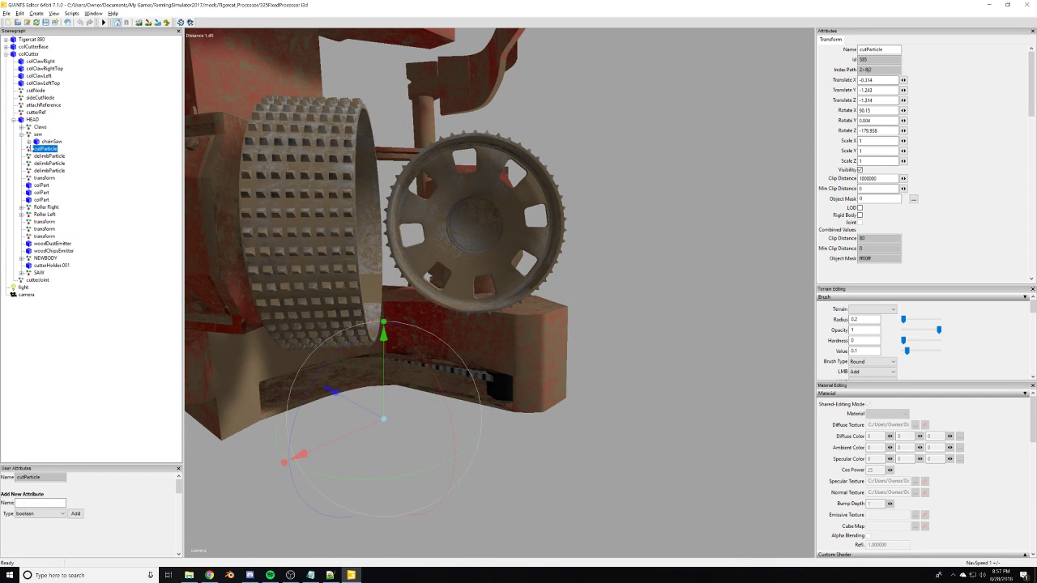
{"action": "left_click", "coordinate": [28, 141]}
{"action": "left_click", "coordinate": [54, 149]}
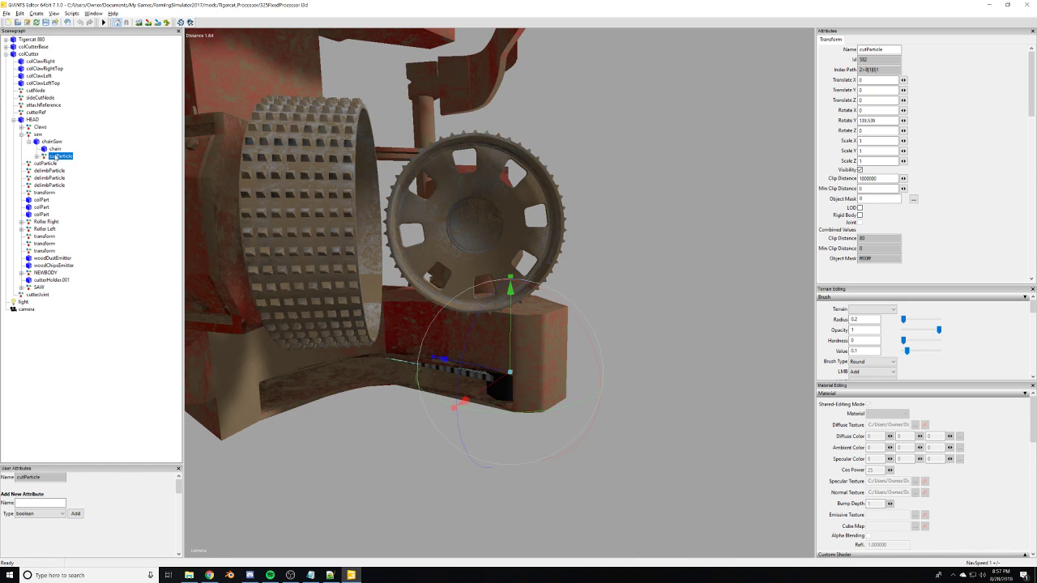
{"action": "left_click", "coordinate": [48, 142]}
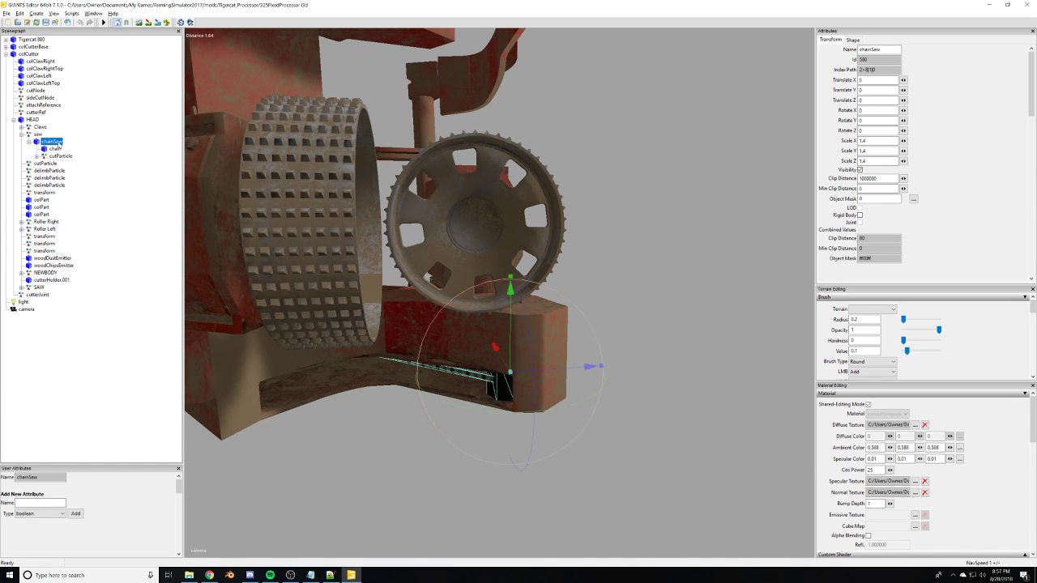
{"action": "left_click", "coordinate": [38, 134]}
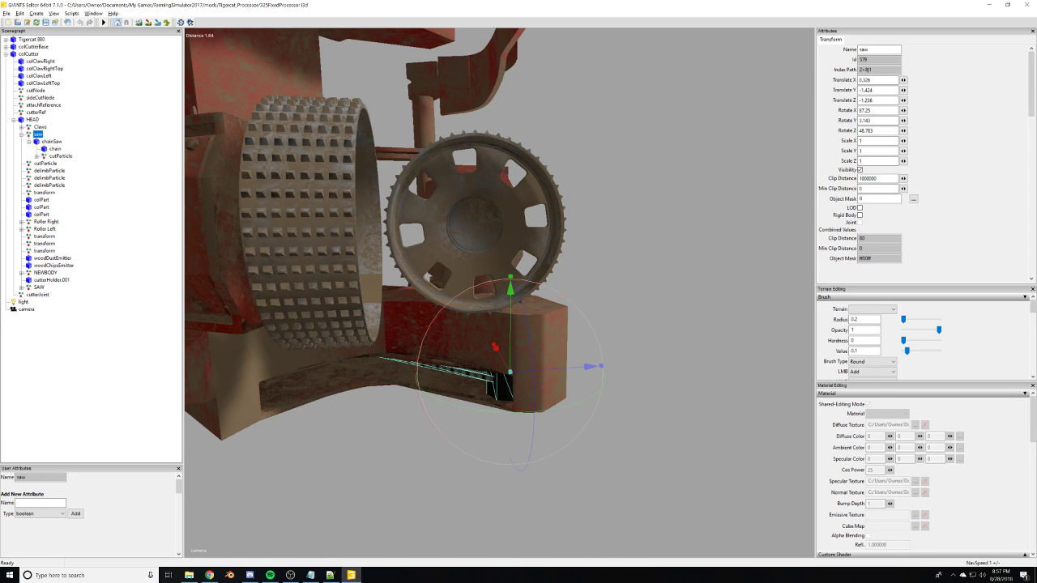
Try swinging the saw group out of its slot in the head to about 145 on Rotate Z.
{"action": "key", "text": "alt+Tab"}
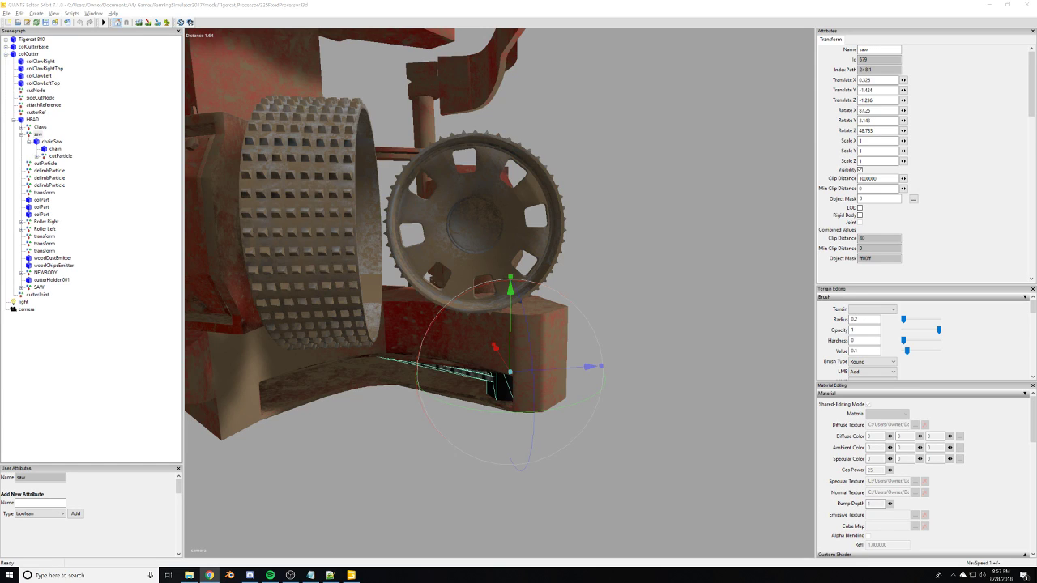
{"action": "left_click_drag", "start_coordinate": [565, 423], "coordinate": [466, 446]}
{"action": "scroll", "coordinate": [648, 371], "scroll_direction": "up", "scroll_amount": 4}
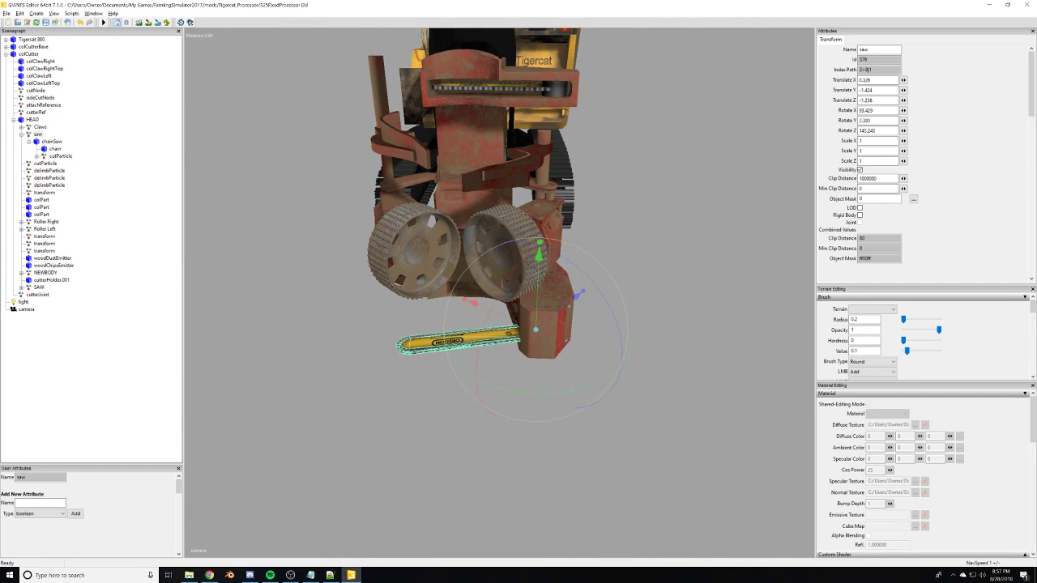
{"action": "left_click_drag", "start_coordinate": [683, 479], "coordinate": [572, 432], "text": "alt"}
{"action": "right_click_drag", "start_coordinate": [572, 433], "coordinate": [722, 414], "text": "alt"}
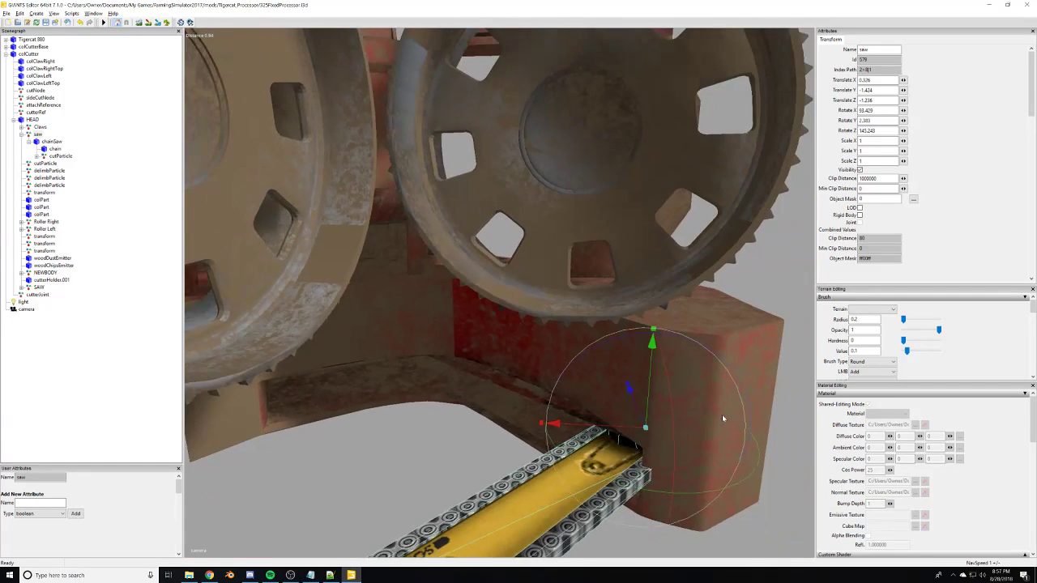
{"action": "left_click_drag", "start_coordinate": [718, 456], "coordinate": [714, 460]}
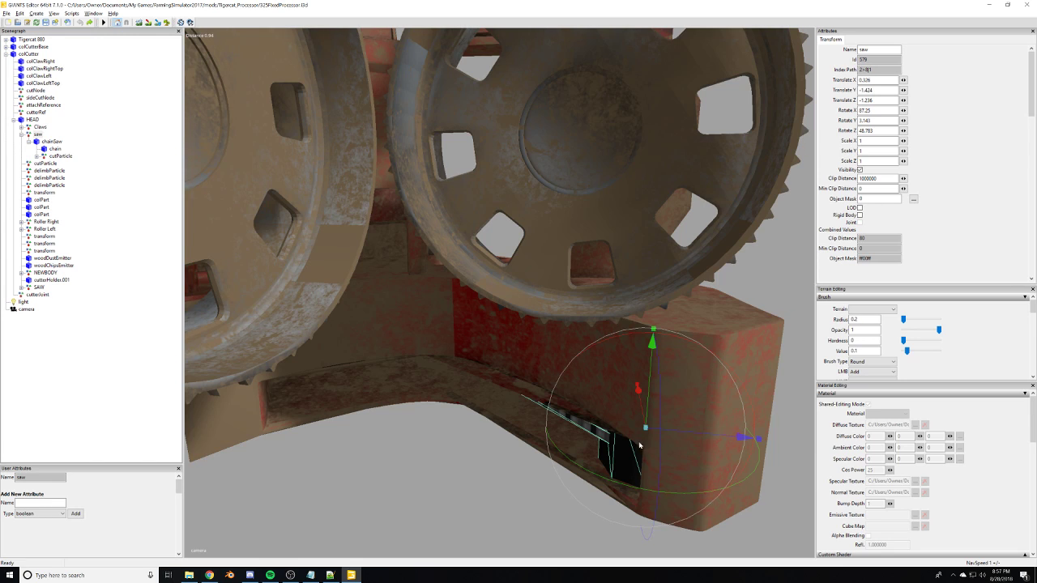
Select the saw group's index path and switch between the text editor and the model to compare them.
{"action": "right_click_drag", "start_coordinate": [687, 457], "coordinate": [644, 448]}
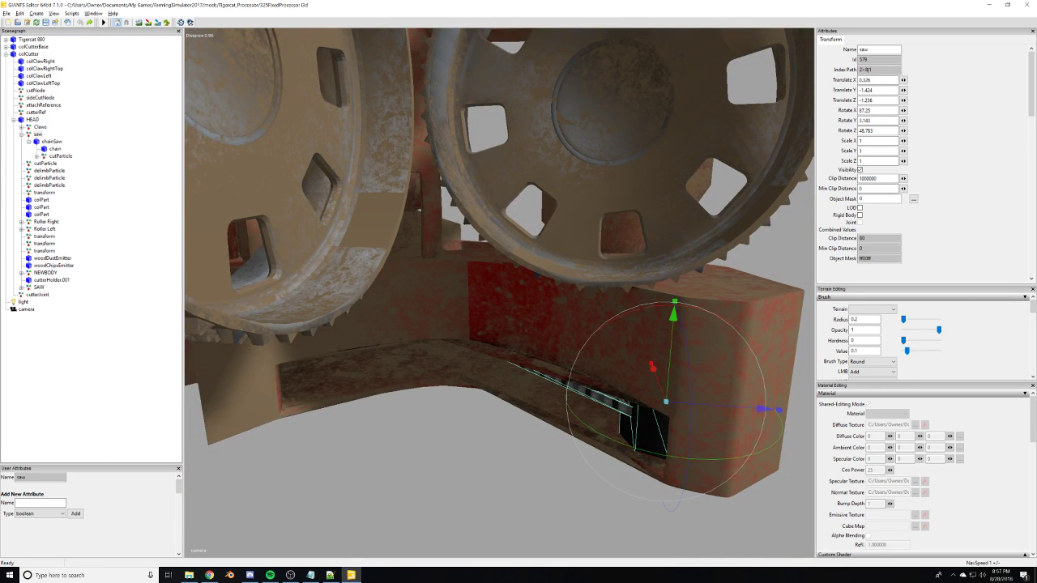
{"action": "left_click_drag", "start_coordinate": [884, 71], "coordinate": [859, 71]}
{"action": "key", "text": "alt+Tab"}
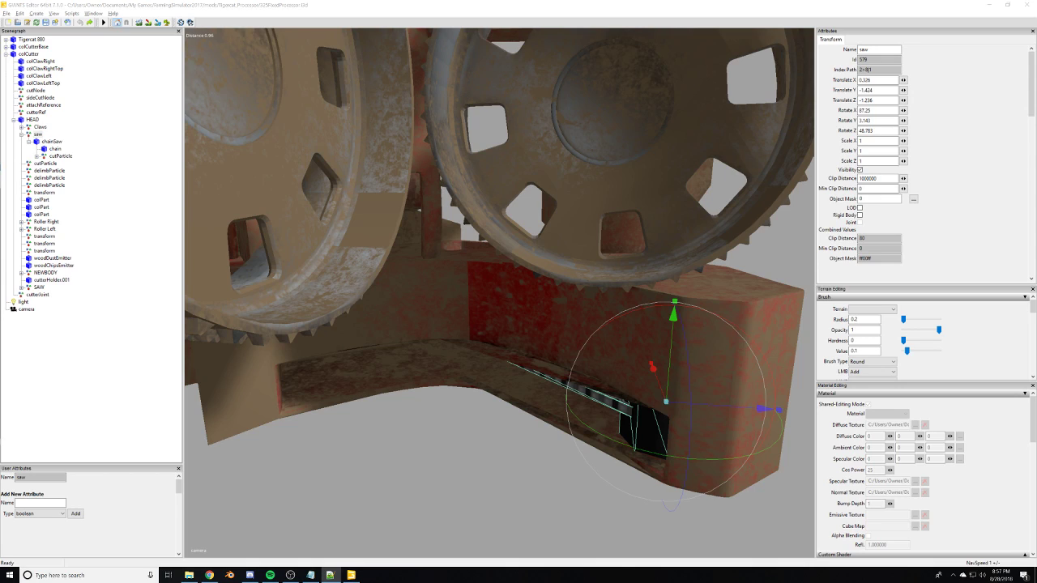
{"action": "key", "text": "alt+Tab"}
{"action": "key", "text": "alt+Tab"}
{"action": "key", "text": "alt+Tab"}
Examine the retracted saw and its slot at the bottom of the processor head from several angles.
{"action": "left_click_drag", "start_coordinate": [332, 296], "coordinate": [430, 313], "text": "alt"}
{"action": "scroll", "coordinate": [369, 315], "scroll_direction": "down", "scroll_amount": 4}
{"action": "scroll", "coordinate": [430, 312], "scroll_direction": "up", "scroll_amount": 8}
{"action": "scroll", "coordinate": [419, 317], "scroll_direction": "down", "scroll_amount": 4}
{"action": "middle_click_drag", "start_coordinate": [418, 317], "coordinate": [471, 290]}
{"action": "right_click_drag", "start_coordinate": [471, 291], "coordinate": [394, 307], "text": "alt"}
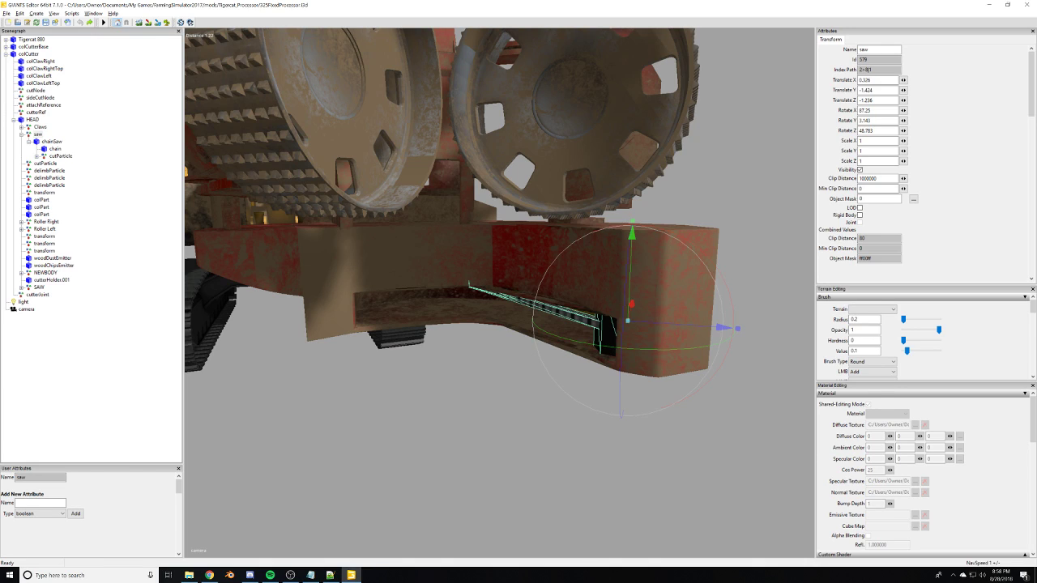
Minimize the open editing window and launch Farming Simulator 17 from the desktop.
{"action": "key", "text": "alt+Tab"}
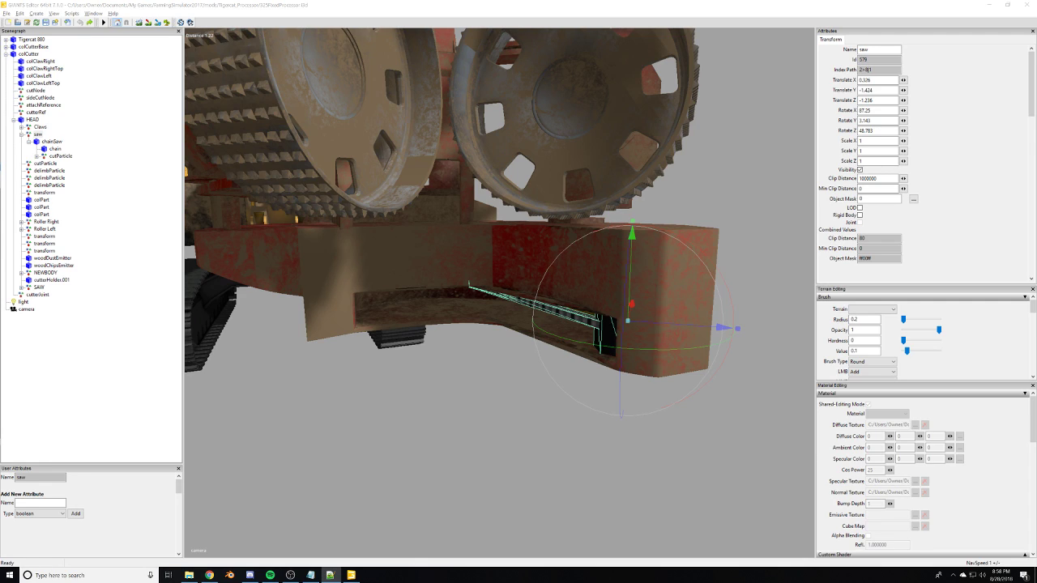
{"action": "left_click", "coordinate": [989, 5]}
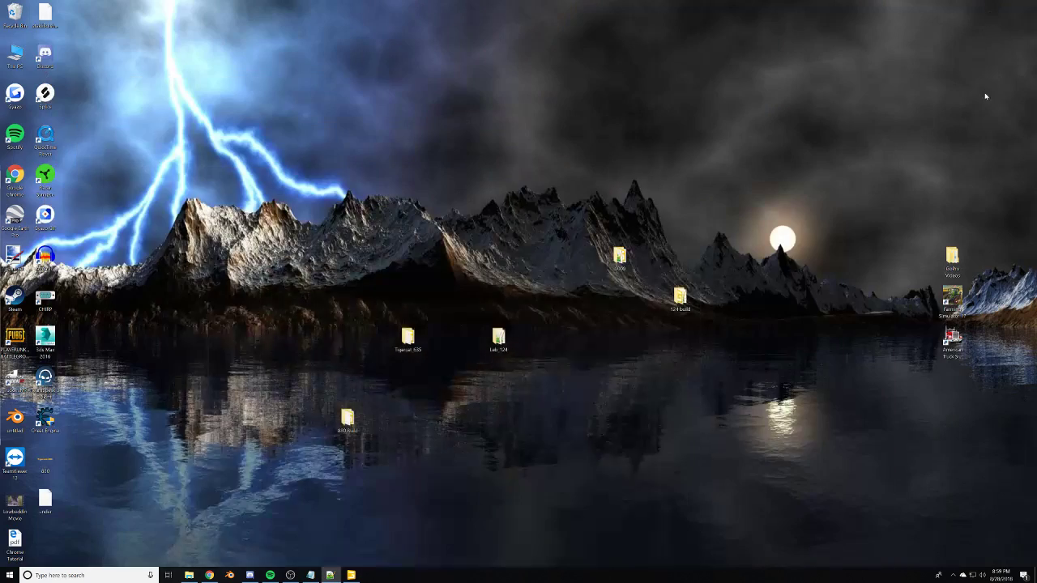
{"action": "double_click", "coordinate": [952, 300]}
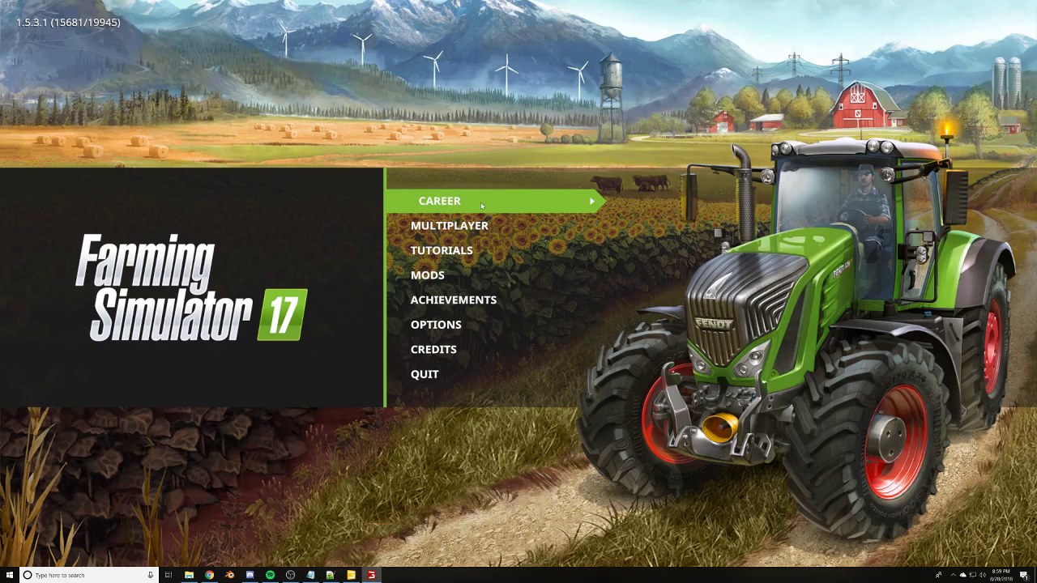
Load the Smokey Mountain career savegame and continue despite the missing downloadable content.
{"action": "left_click", "coordinate": [483, 207]}
{"action": "left_click", "coordinate": [457, 328]}
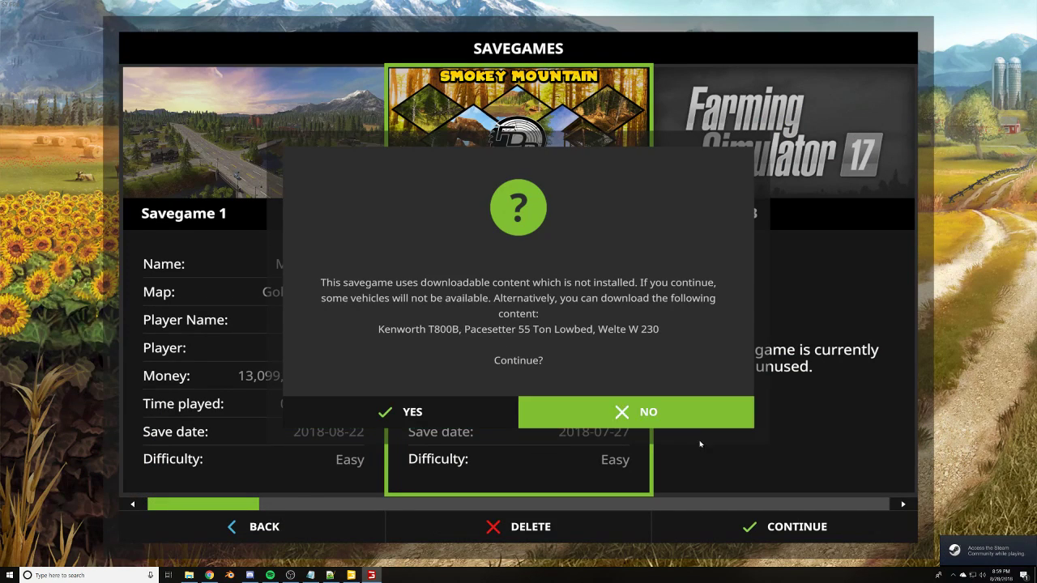
{"action": "left_click", "coordinate": [437, 416]}
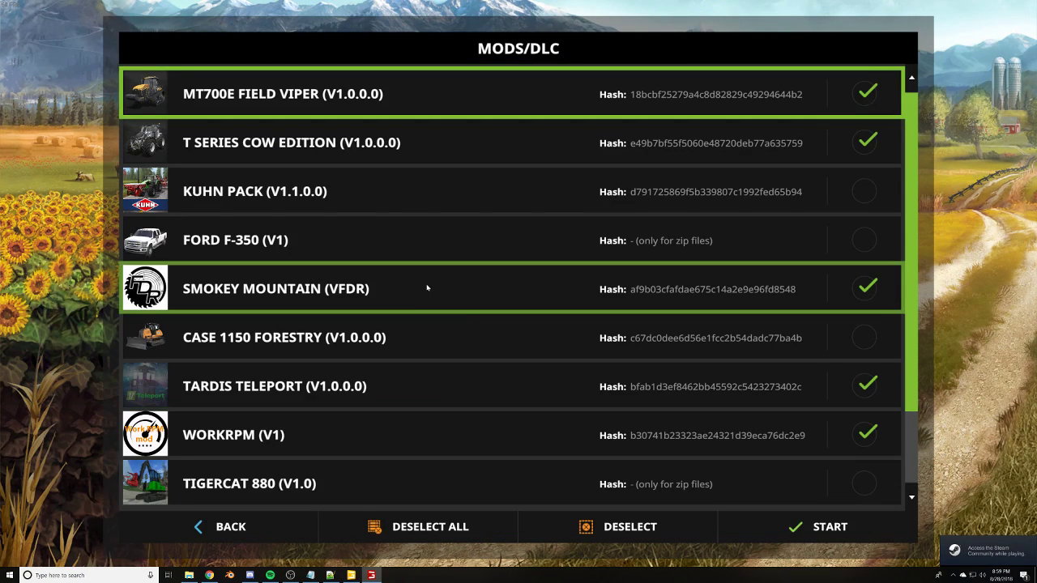
Enable the Tigercat 880 (V1.0) mod for the savegame and review the mod list.
{"action": "scroll", "coordinate": [368, 315], "scroll_direction": "down", "scroll_amount": 1}
{"action": "scroll", "coordinate": [367, 304], "scroll_direction": "up", "scroll_amount": 1}
{"action": "scroll", "coordinate": [364, 289], "scroll_direction": "down", "scroll_amount": 2}
{"action": "left_click", "coordinate": [279, 387]}
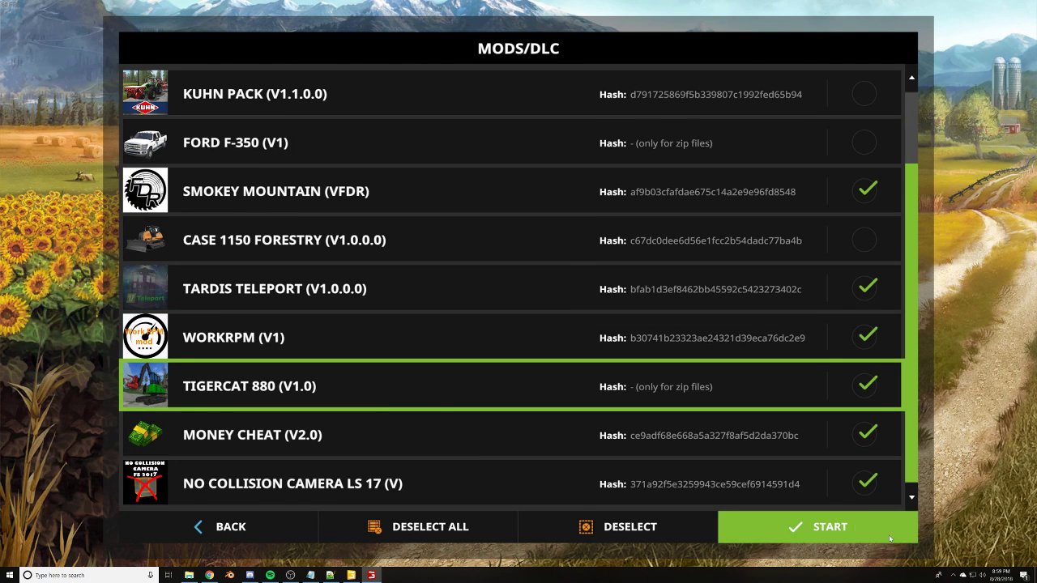
{"action": "scroll", "coordinate": [371, 243], "scroll_direction": "up", "scroll_amount": 2}
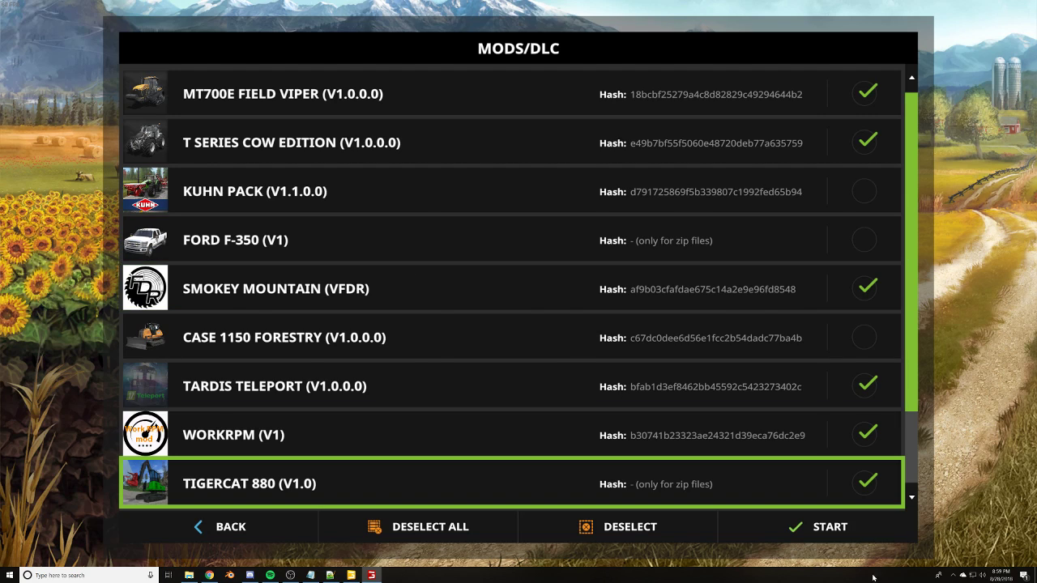
Start the Smokey Mountain map with the selected mods and open the in-game shop categories.
{"action": "left_click", "coordinate": [814, 527]}
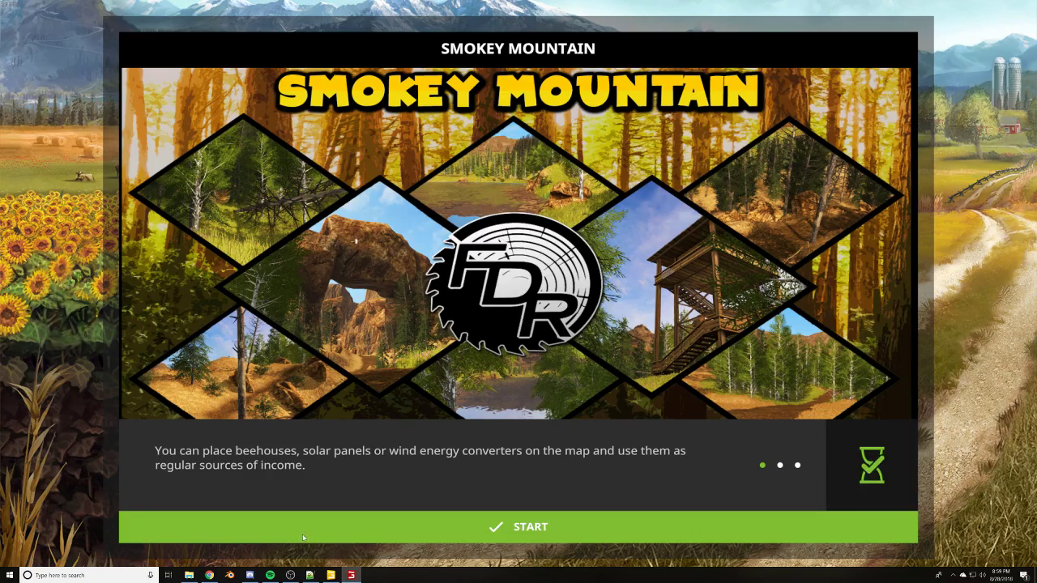
{"action": "key", "text": "Return"}
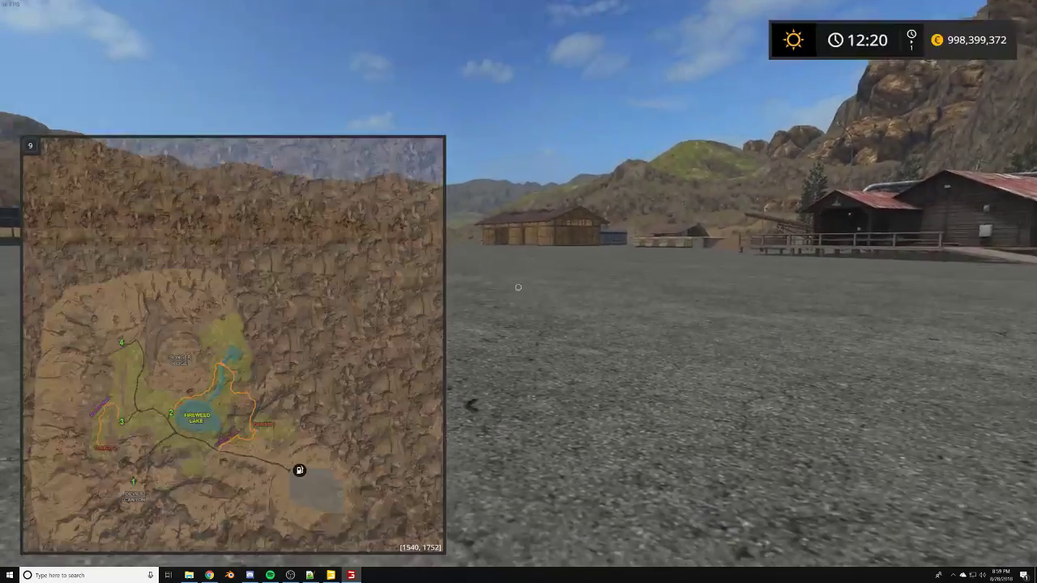
{"action": "key", "text": "p"}
{"action": "scroll", "coordinate": [475, 347], "scroll_direction": "down", "scroll_amount": 6}
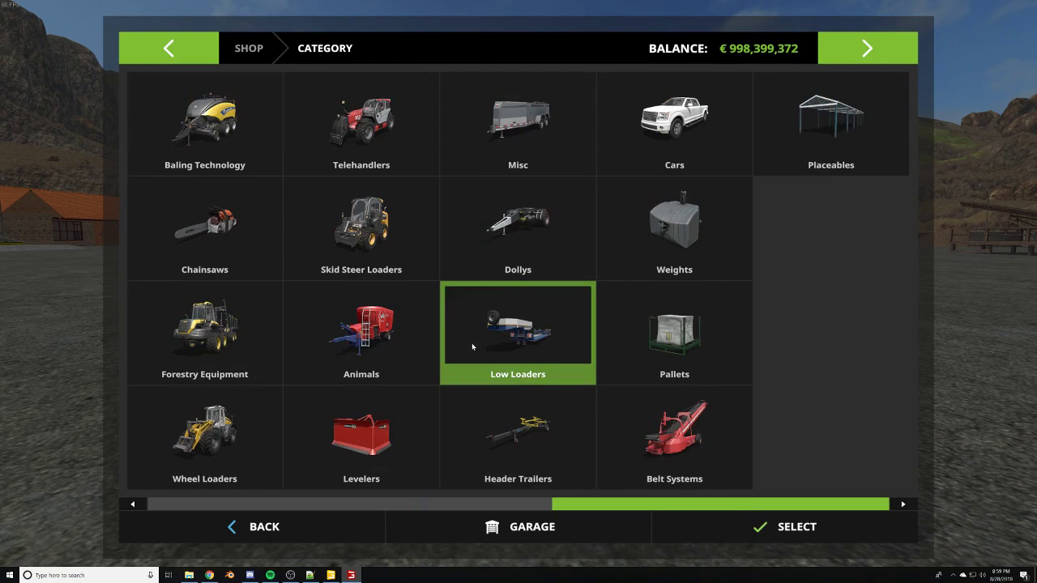
Try to buy the Tigercat 880 from the Forestry Equipment category without upgrades.
{"action": "left_click", "coordinate": [233, 359]}
{"action": "scroll", "coordinate": [473, 235], "scroll_direction": "down", "scroll_amount": 7}
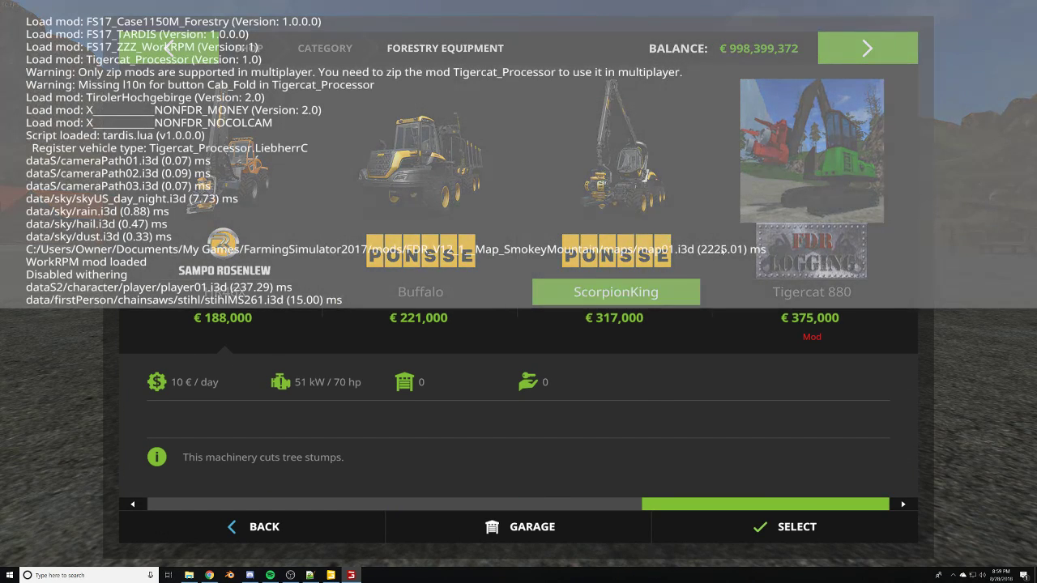
{"action": "double_click", "coordinate": [757, 252]}
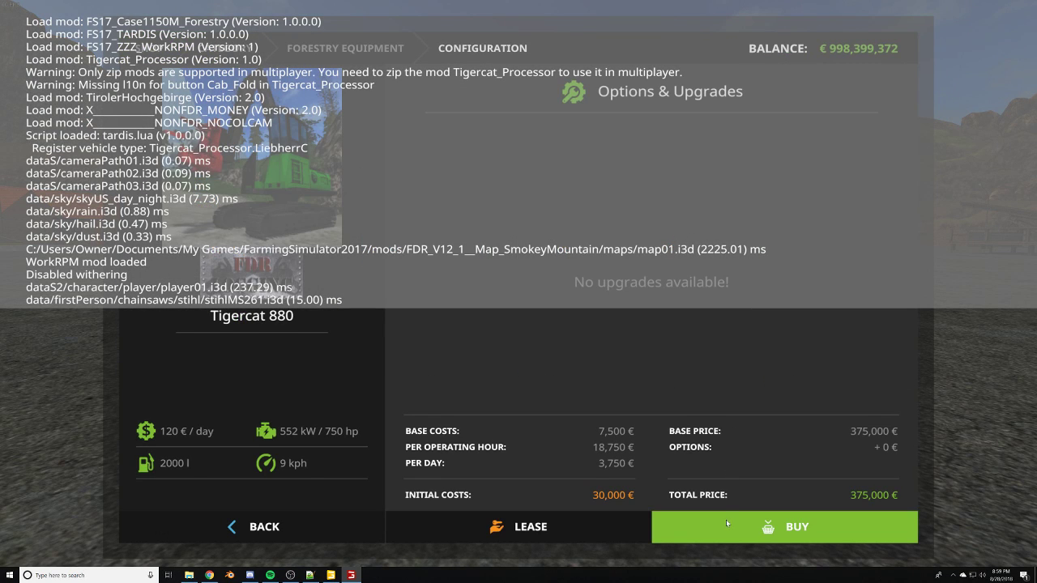
{"action": "left_click", "coordinate": [726, 524]}
{"action": "left_click", "coordinate": [437, 373]}
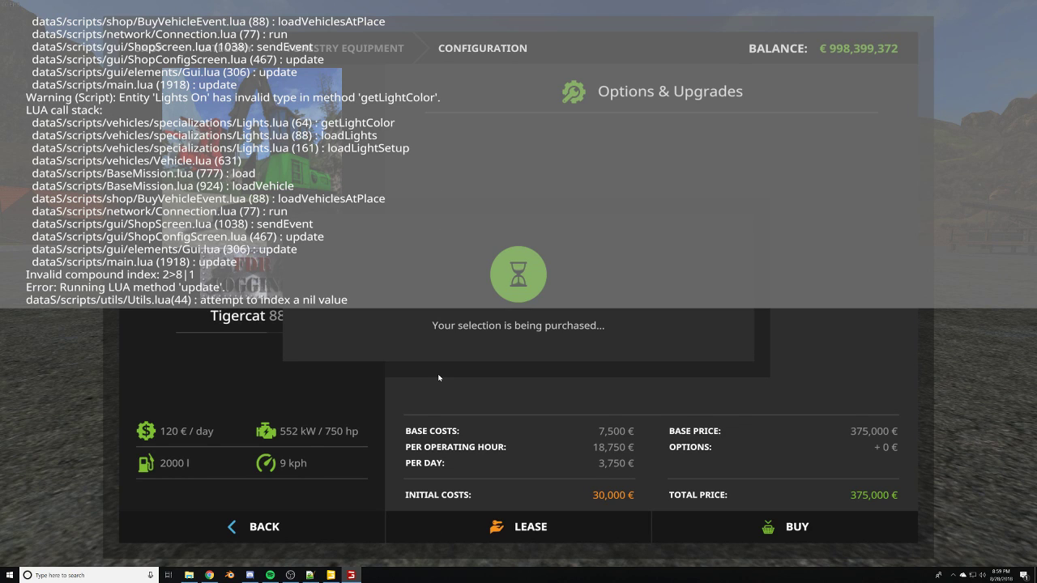
Leave the game and bring up the YouTube live dashboard in a maximized Chrome window.
{"action": "key", "text": "alt+Tab"}
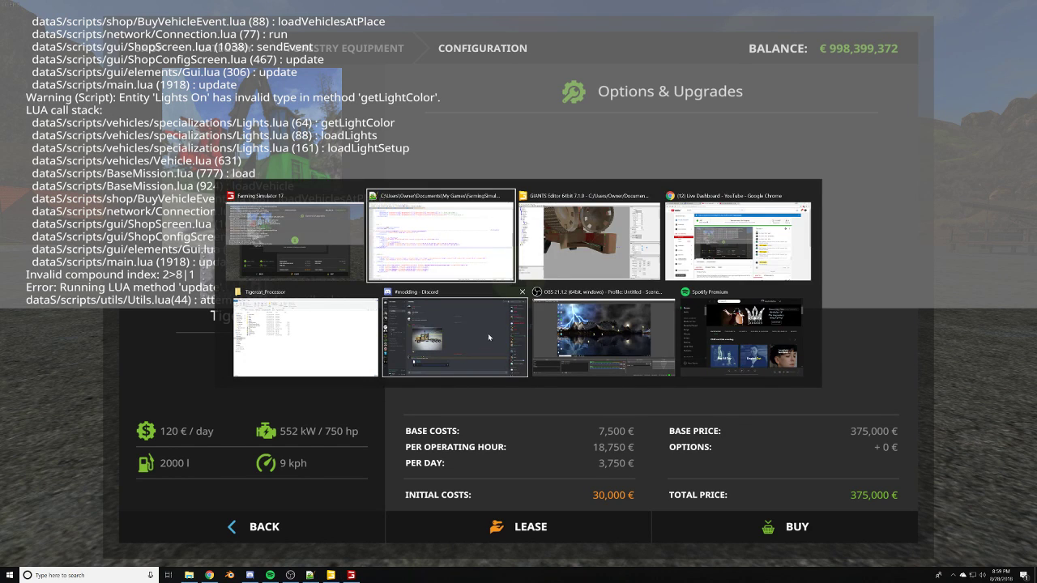
{"action": "left_click", "coordinate": [319, 281]}
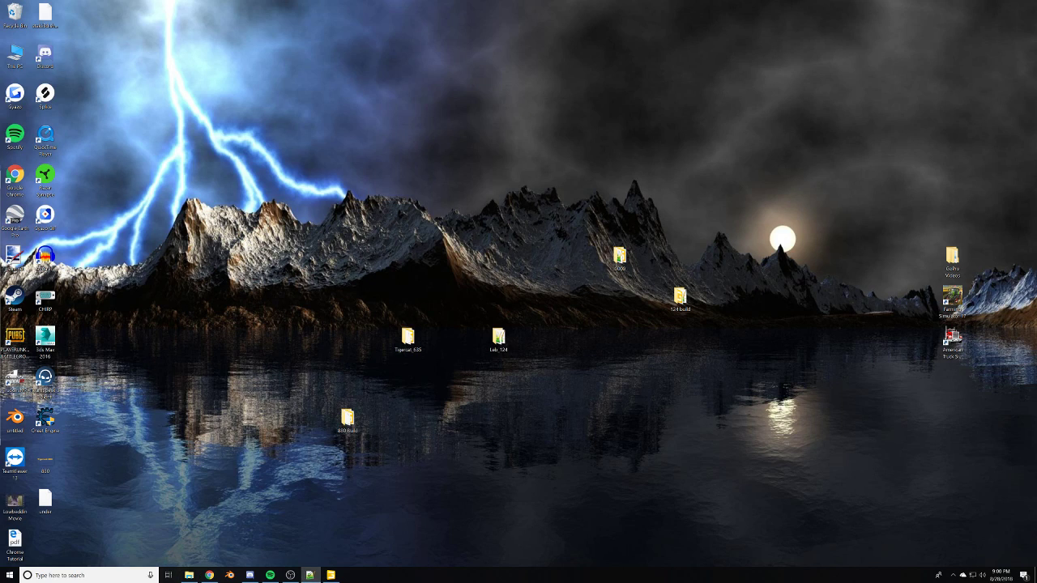
{"action": "left_click", "coordinate": [209, 575]}
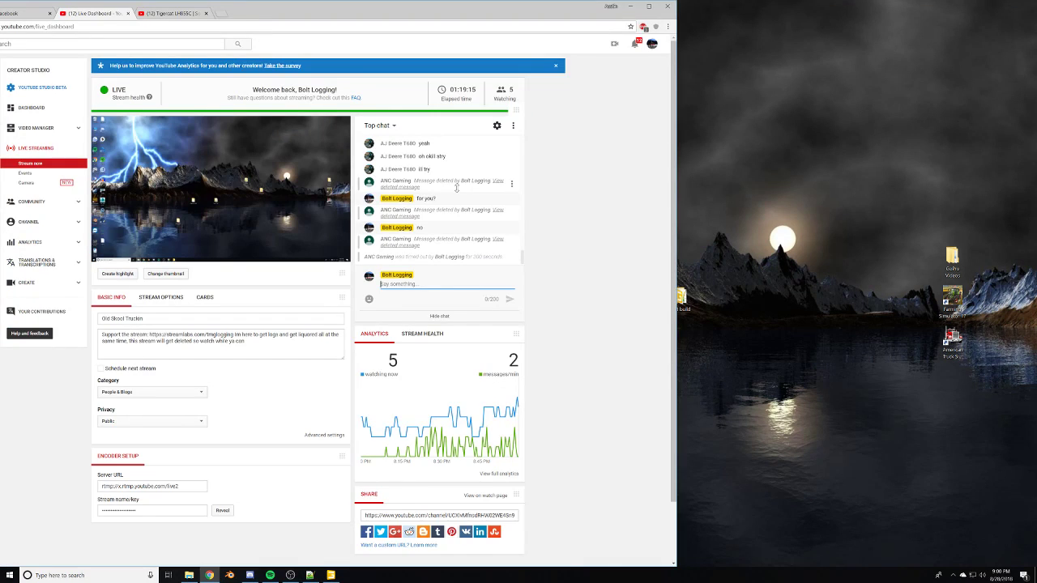
{"action": "left_click", "coordinate": [648, 7]}
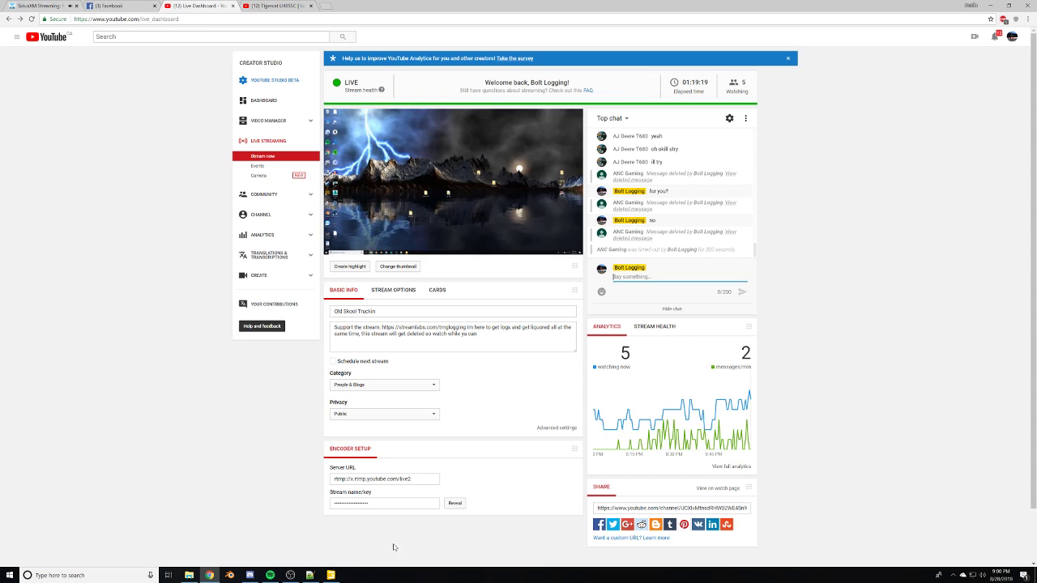
Confirm the OBS Display Capture 2 source with Display 1 and cursor capture enabled.
{"action": "mouse_move", "coordinate": [314, 578]}
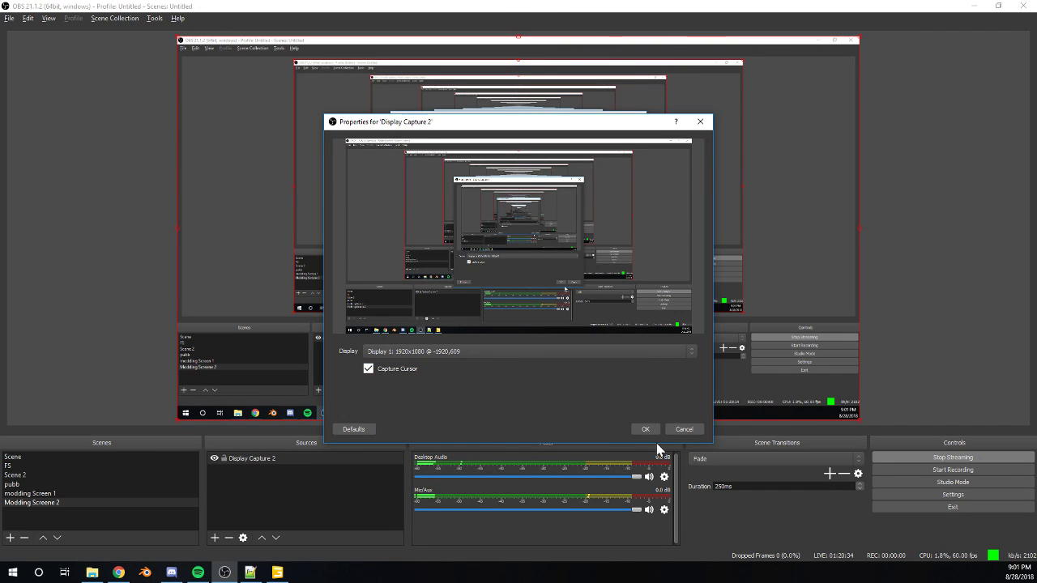
{"action": "left_click", "coordinate": [657, 434]}
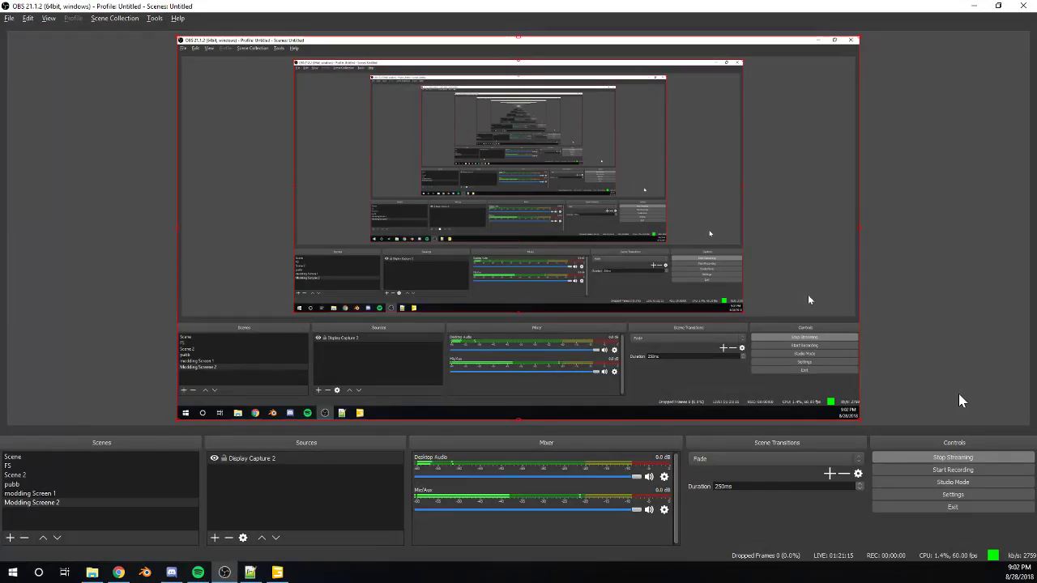
Bring Notepad++ onto the captured screen with log.txt in front and go to the end of the log.
{"action": "left_click_drag", "start_coordinate": [497, 6], "coordinate": [0, 138]}
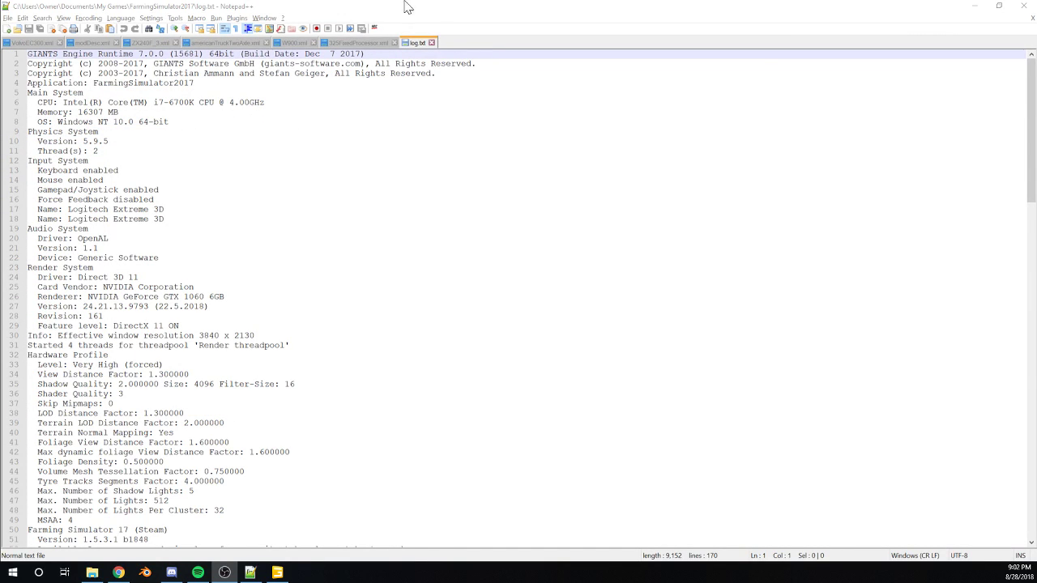
{"action": "left_click_drag", "start_coordinate": [1036, 217], "coordinate": [0, 169]}
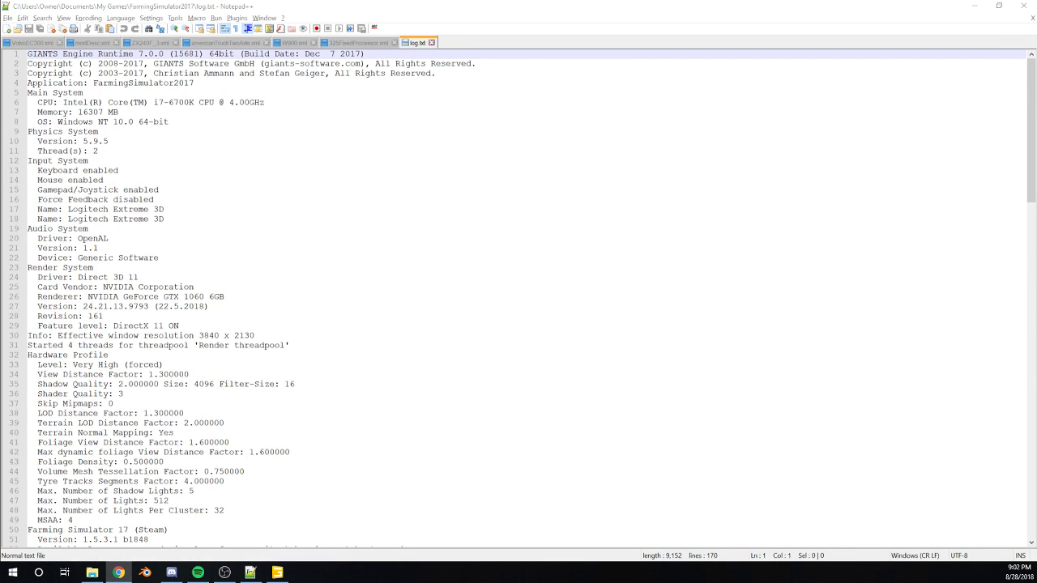
{"action": "left_click", "coordinate": [356, 42]}
{"action": "left_click", "coordinate": [414, 43]}
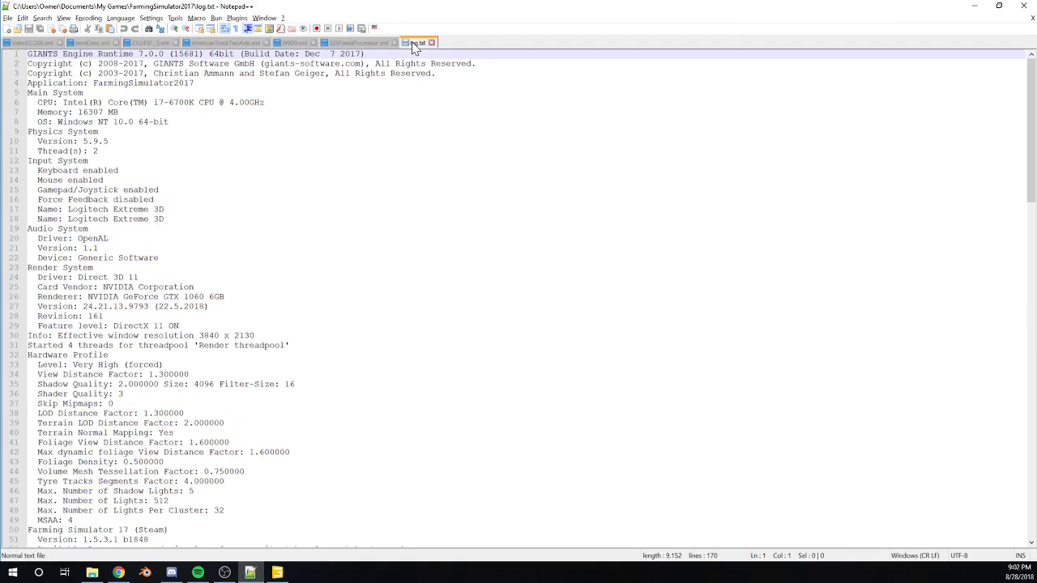
{"action": "scroll", "coordinate": [518, 298], "scroll_direction": "down", "scroll_amount": 20}
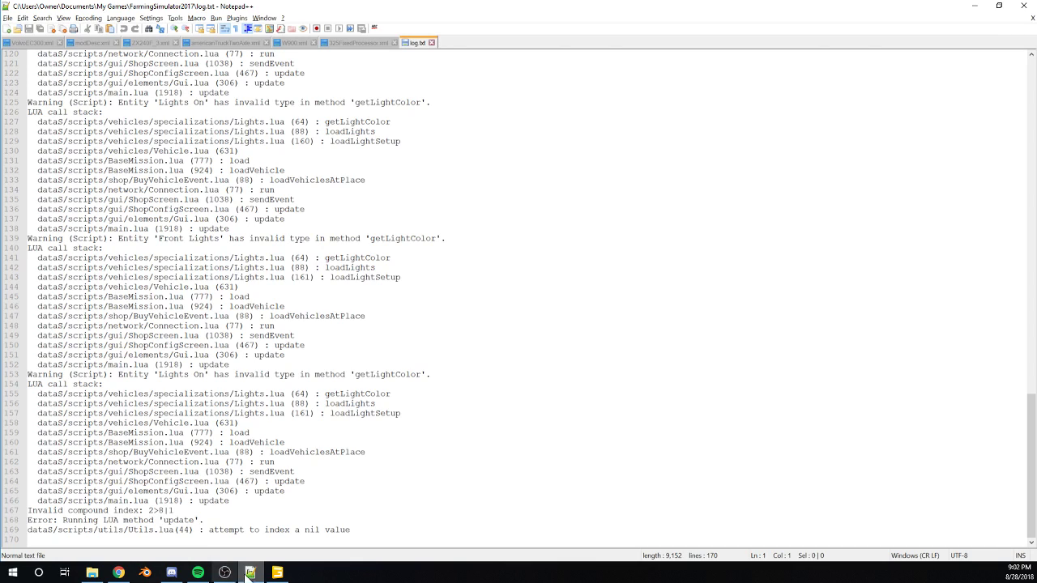
Examine the script warnings and LUA call stacks for 'Front Lights' and 'Lights On' in log.txt.
{"action": "left_click", "coordinate": [277, 572]}
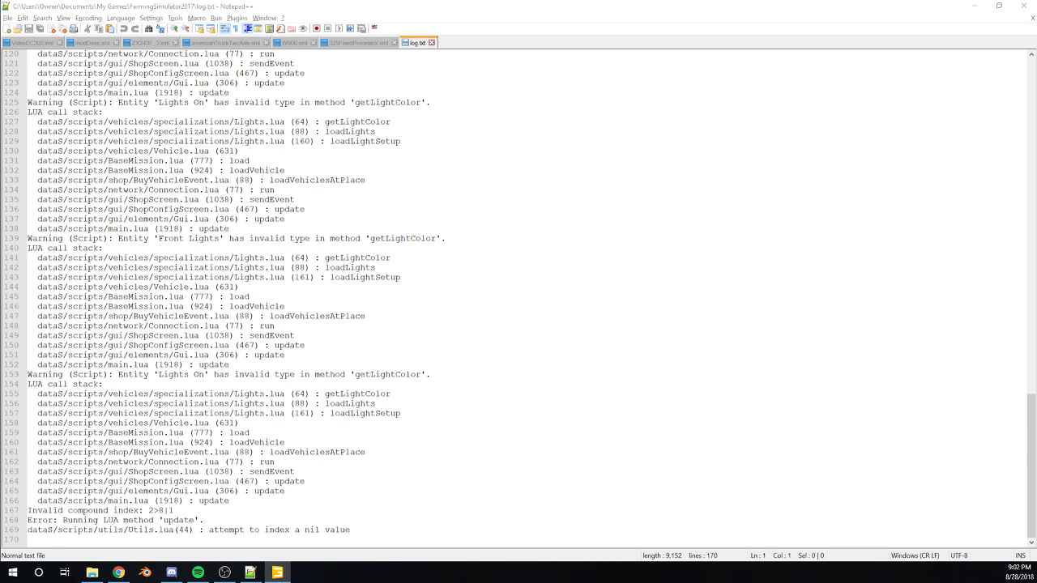
{"action": "scroll", "coordinate": [519, 298], "scroll_direction": "up", "scroll_amount": 8}
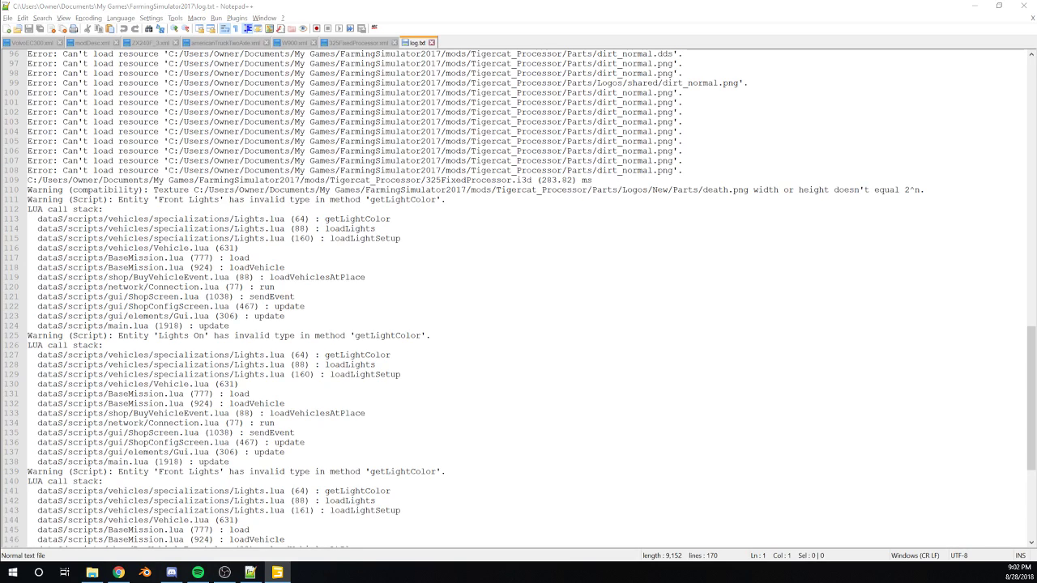
{"action": "left_click_drag", "start_coordinate": [158, 219], "coordinate": [431, 336]}
{"action": "left_click", "coordinate": [278, 276]}
{"action": "left_click_drag", "start_coordinate": [134, 228], "coordinate": [431, 335]}
{"action": "left_click", "coordinate": [138, 267]}
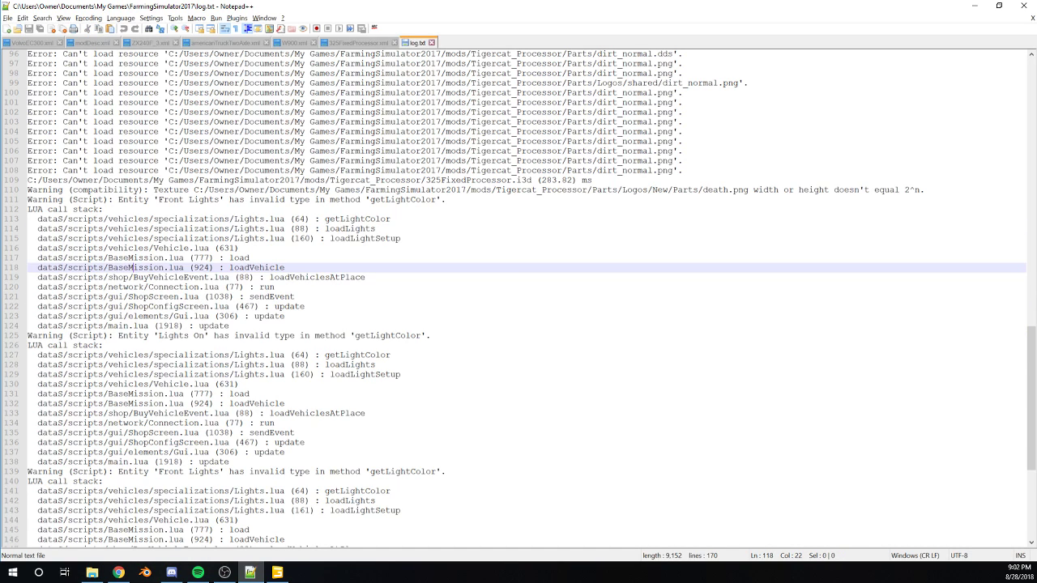
{"action": "left_click_drag", "start_coordinate": [104, 218], "coordinate": [259, 306]}
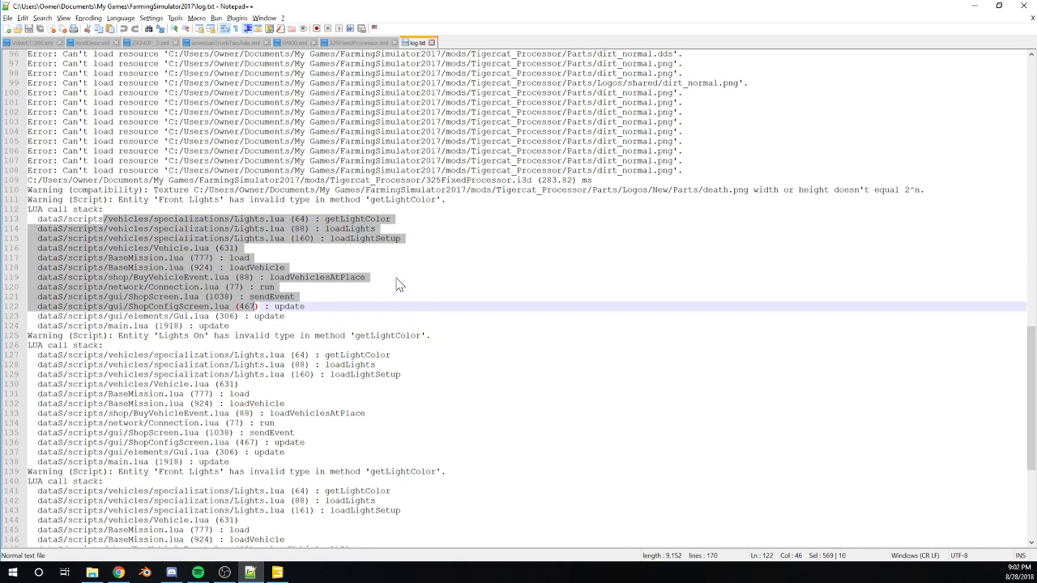
{"action": "left_click", "coordinate": [308, 259]}
{"action": "left_click_drag", "start_coordinate": [84, 209], "coordinate": [279, 286]}
{"action": "scroll", "coordinate": [279, 287], "scroll_direction": "down", "scroll_amount": 2}
{"action": "left_click", "coordinate": [104, 297]}
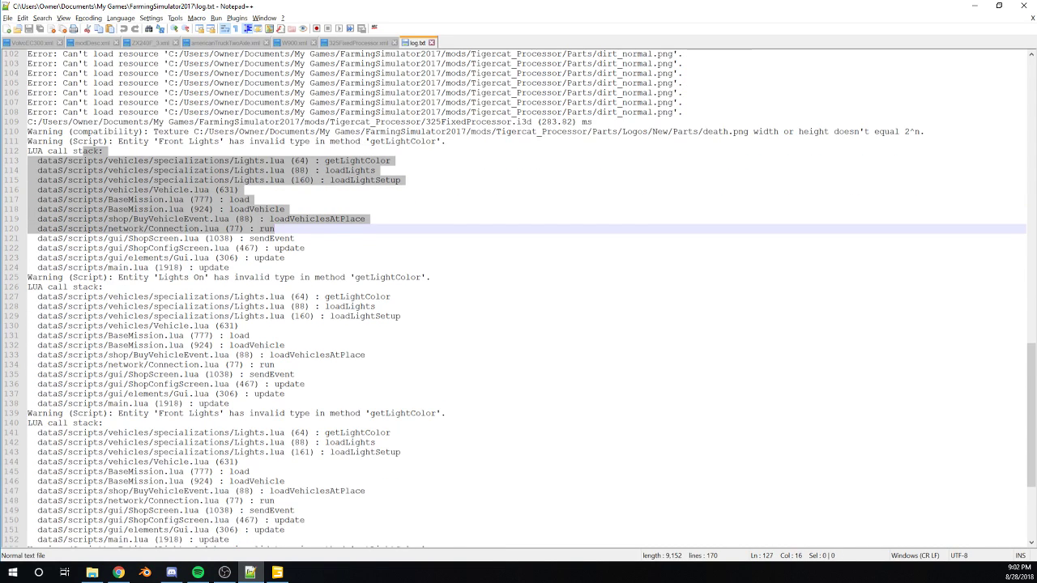
{"action": "scroll", "coordinate": [104, 296], "scroll_direction": "down", "scroll_amount": 4}
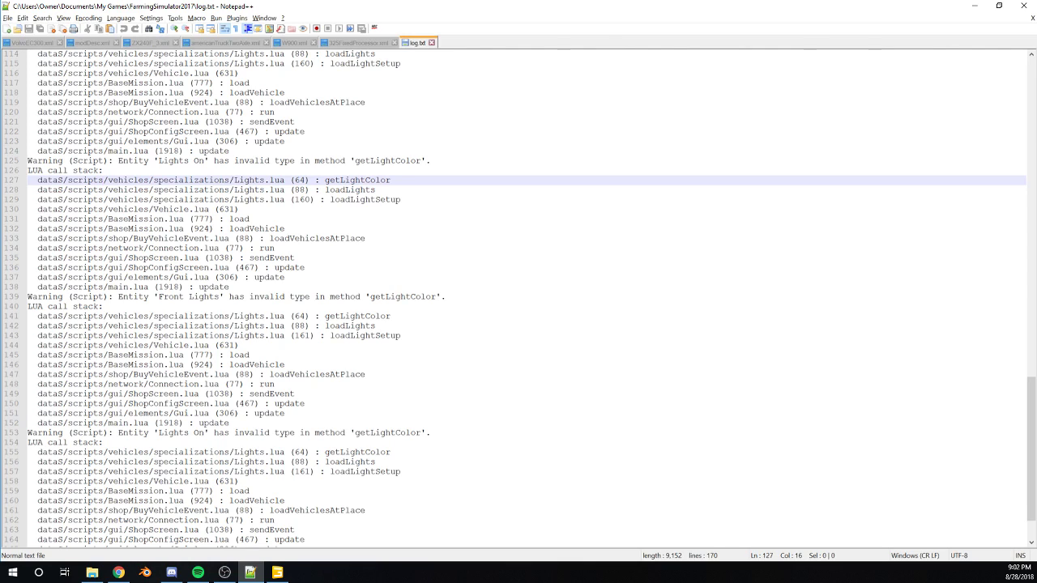
{"action": "scroll", "coordinate": [104, 121], "scroll_direction": "down", "scroll_amount": 2}
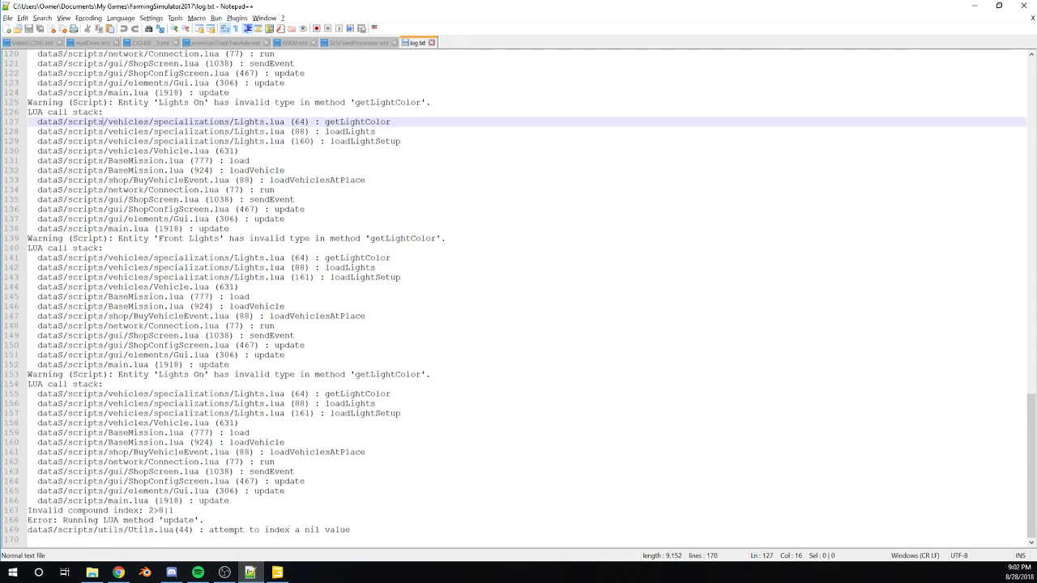
Copy the invalid compound index 2>8|1 near the end of log.txt.
{"action": "left_click_drag", "start_coordinate": [81, 384], "coordinate": [149, 510]}
{"action": "key", "text": "ctrl+c"}
{"action": "left_click", "coordinate": [177, 471]}
{"action": "left_click", "coordinate": [164, 520]}
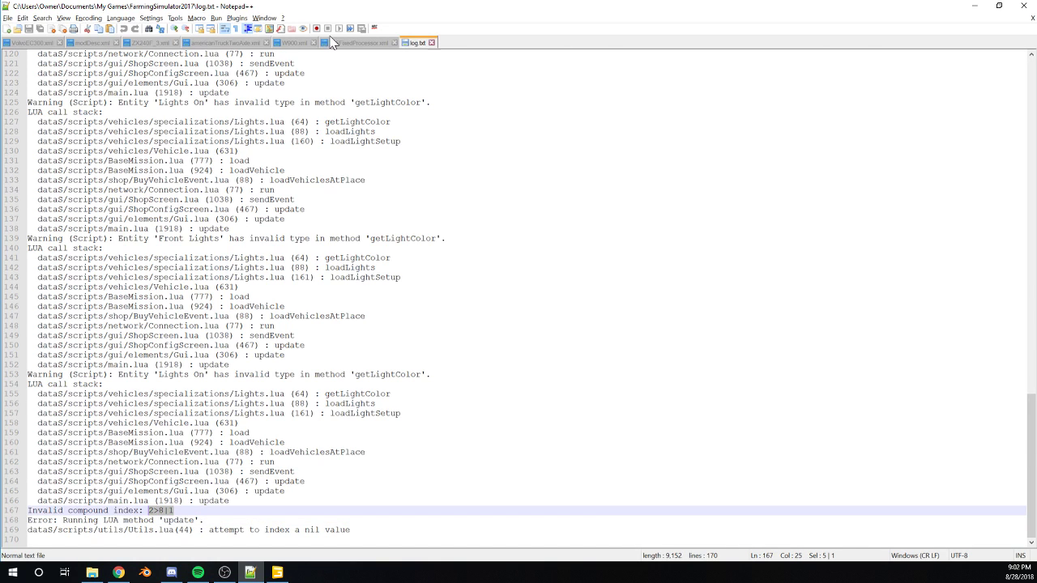
Search 325FixedProcessor.xml from its beginning for 2>8|1, go through every match, and close the search.
{"action": "left_click", "coordinate": [356, 42]}
{"action": "scroll", "coordinate": [518, 291], "scroll_direction": "up", "scroll_amount": 15}
{"action": "scroll", "coordinate": [519, 292], "scroll_direction": "up", "scroll_amount": 7}
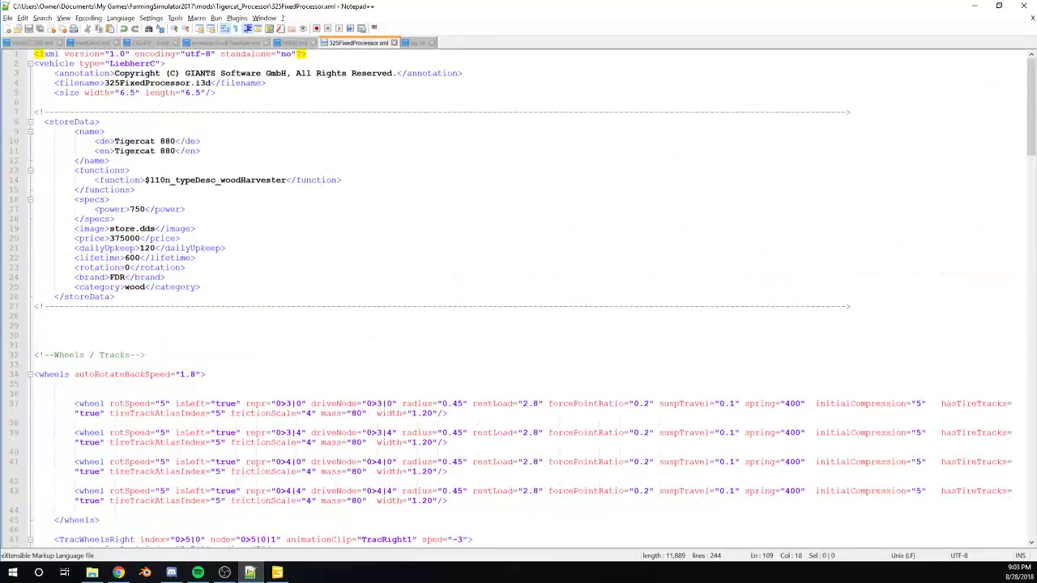
{"action": "left_click", "coordinate": [519, 63]}
{"action": "key", "text": "ctrl+f"}
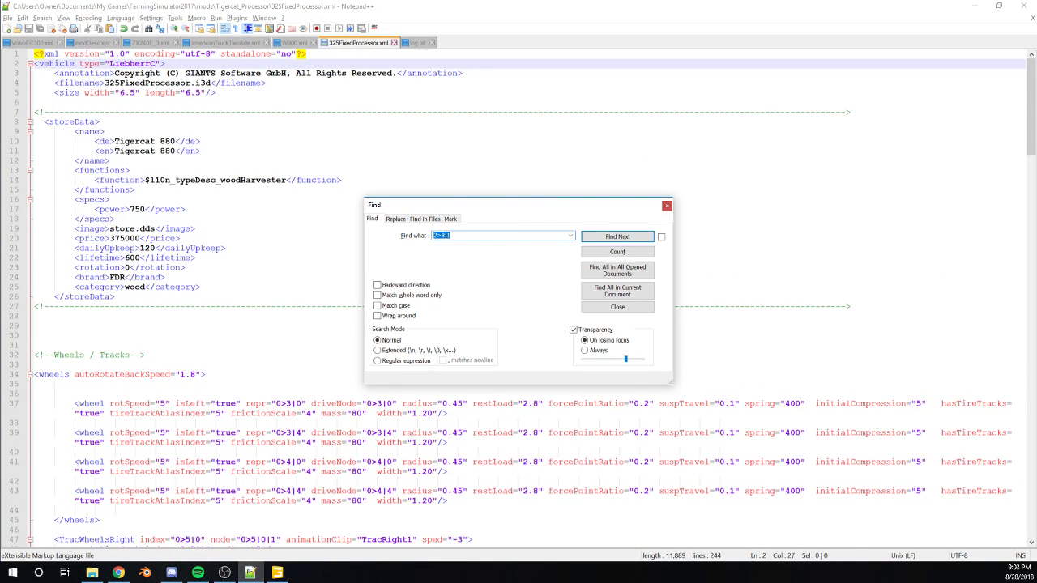
{"action": "key", "text": "ctrl+v"}
{"action": "left_click", "coordinate": [618, 237]}
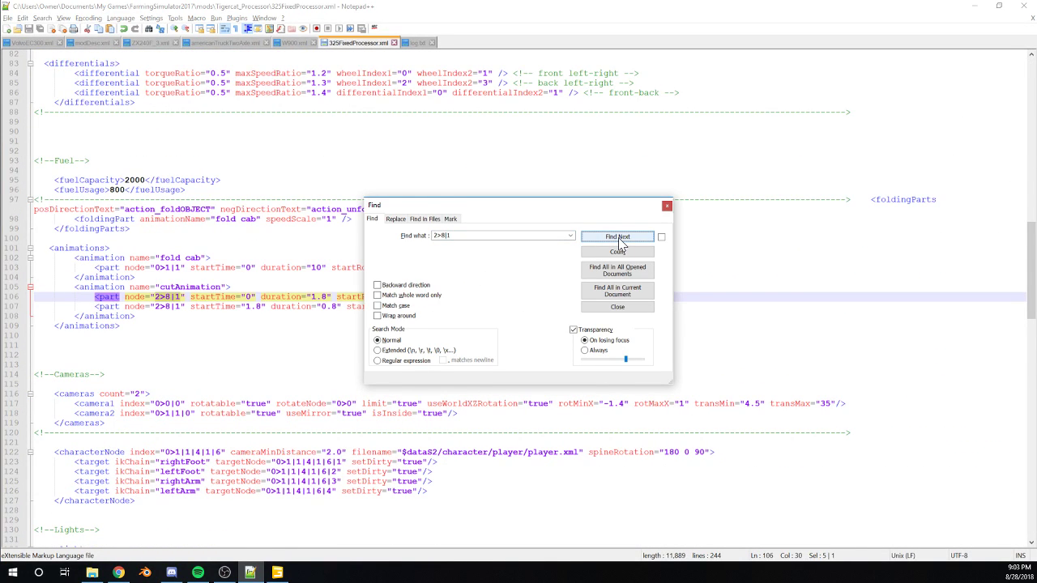
{"action": "left_click", "coordinate": [618, 237]}
{"action": "left_click", "coordinate": [619, 237]}
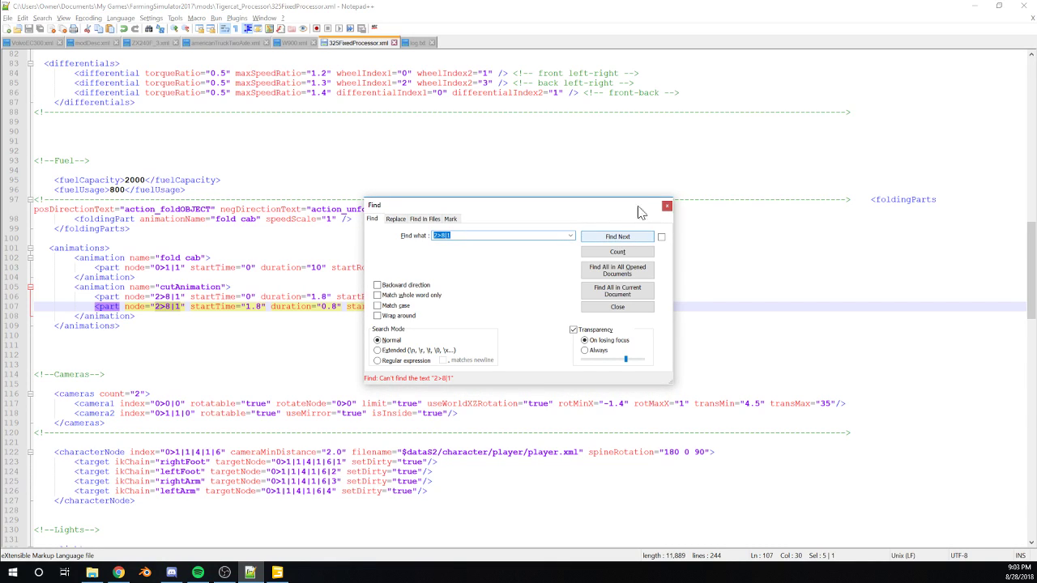
{"action": "left_click", "coordinate": [667, 206]}
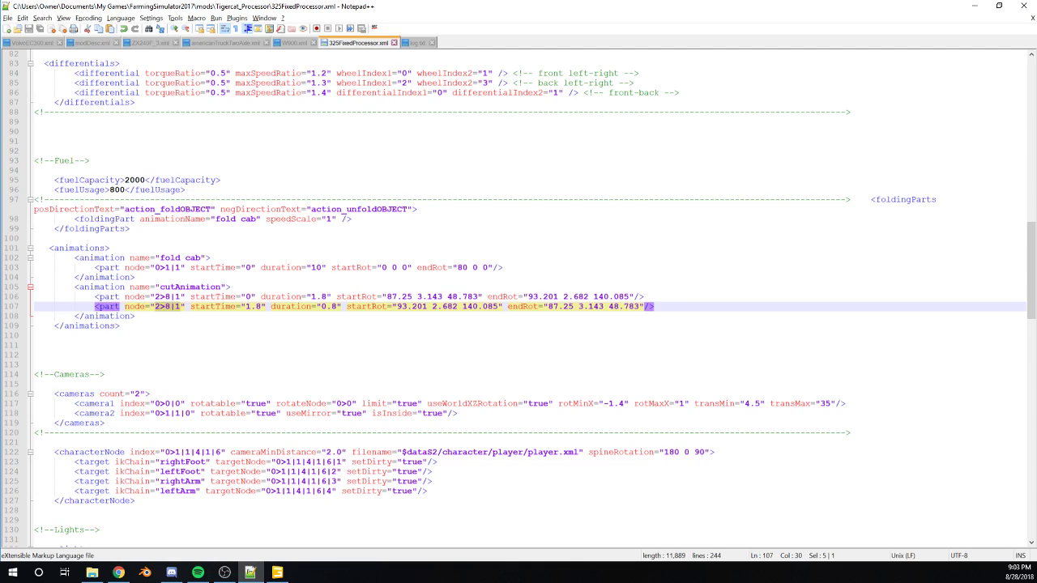
Clear the Notepad++ and FarmingSimulator2017 windows off this screen and open VolvoEC300 from the 2154 ;imb folder in Modding Stuff.
{"action": "scroll", "coordinate": [518, 298], "scroll_direction": "up", "scroll_amount": 4}
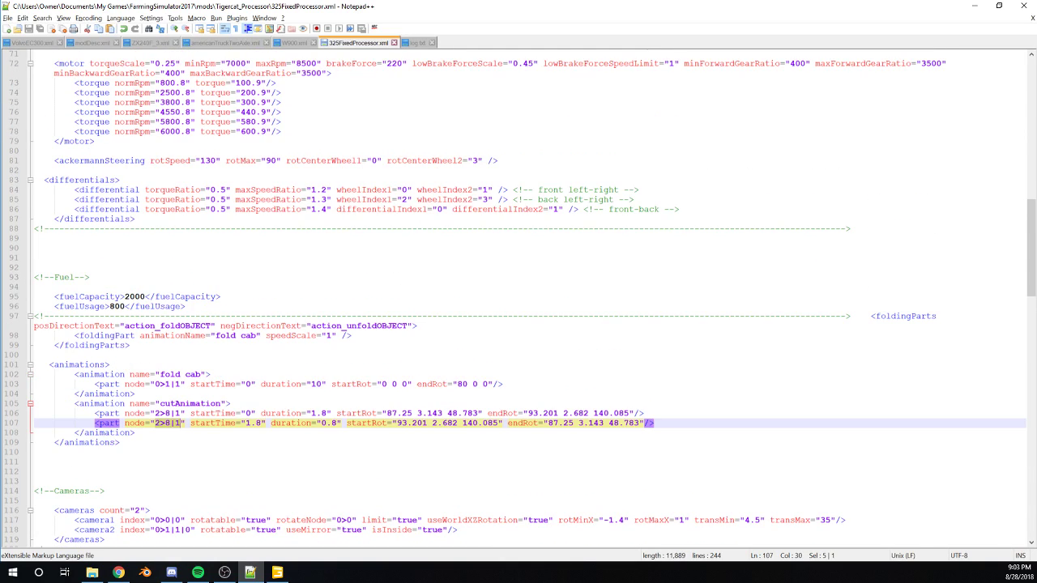
{"action": "scroll", "coordinate": [519, 298], "scroll_direction": "up", "scroll_amount": 3}
{"action": "left_click_drag", "start_coordinate": [397, 6], "coordinate": [1036, 85]}
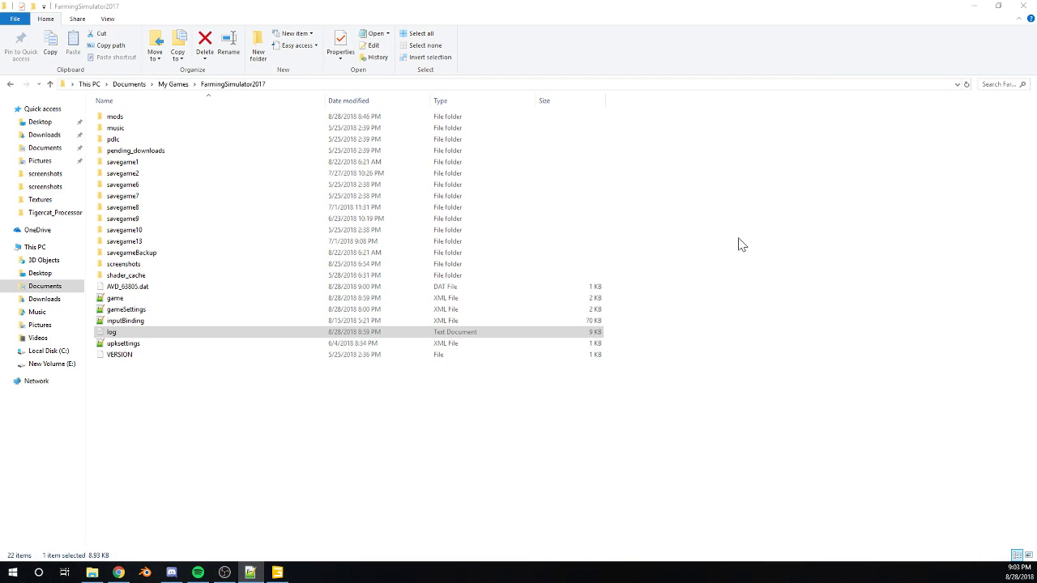
{"action": "left_click", "coordinate": [973, 6]}
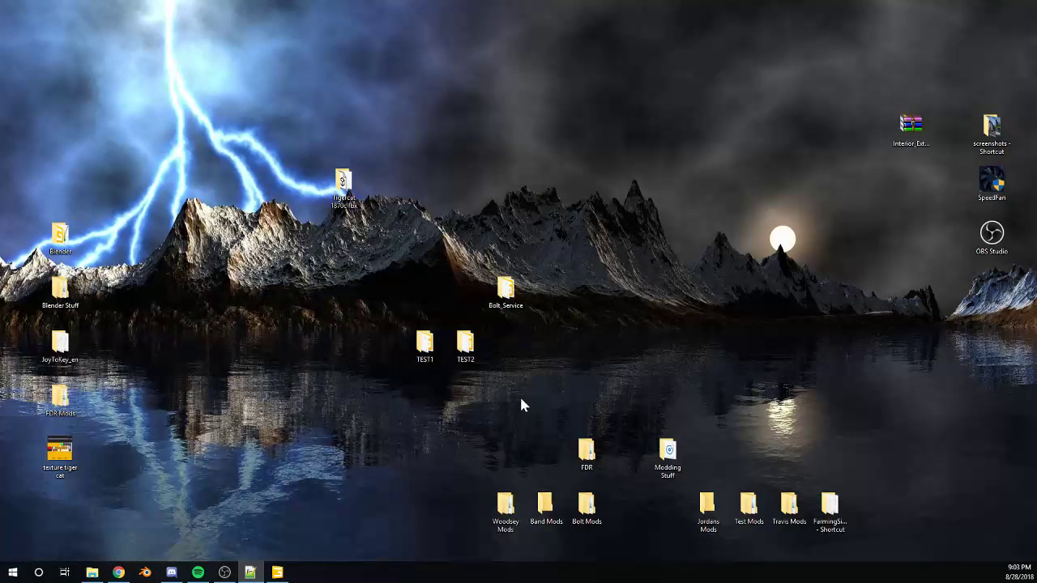
{"action": "double_click", "coordinate": [670, 454]}
{"action": "double_click", "coordinate": [555, 186]}
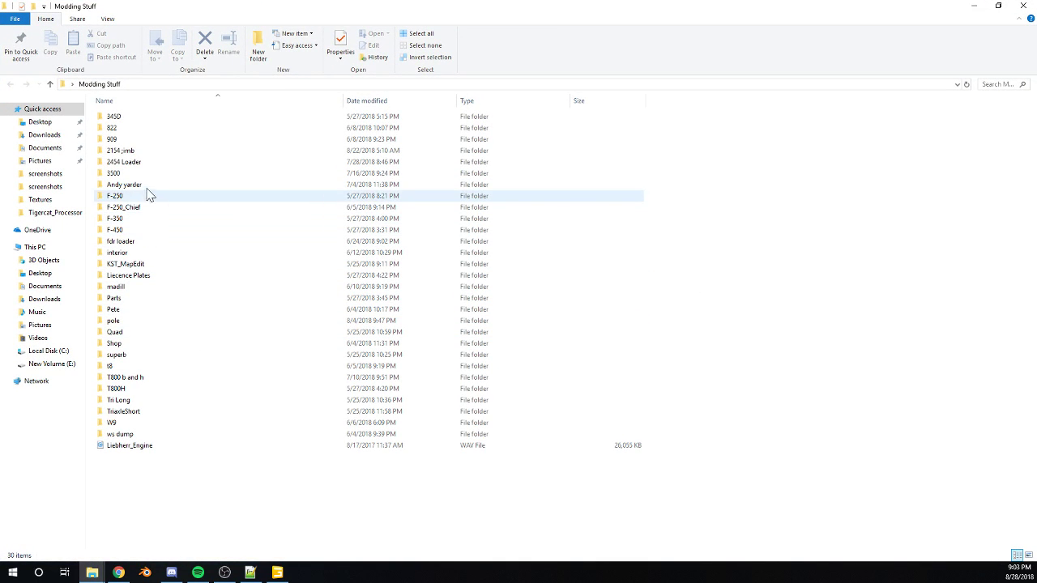
{"action": "double_click", "coordinate": [152, 153]}
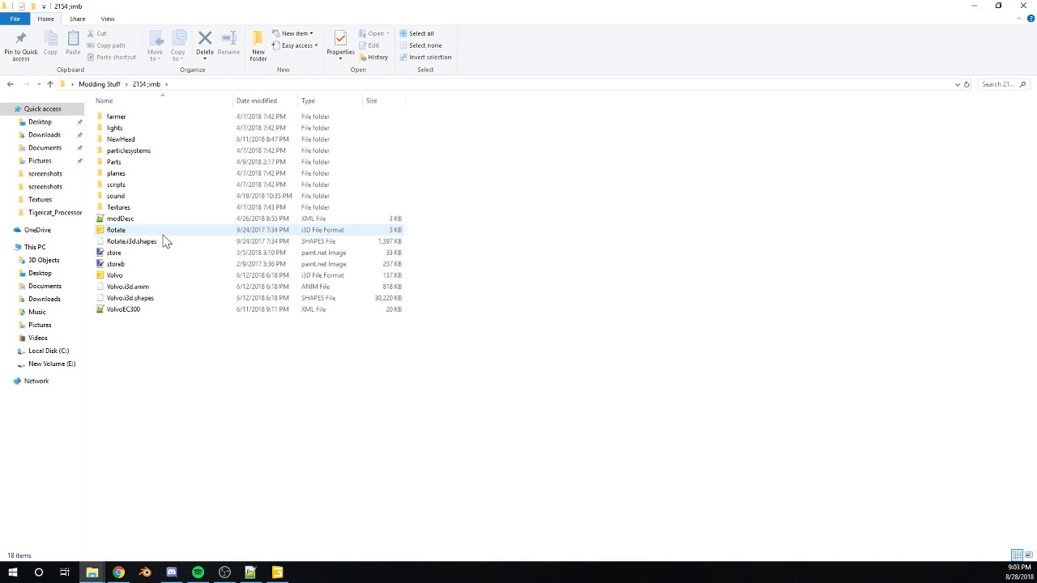
{"action": "double_click", "coordinate": [141, 310]}
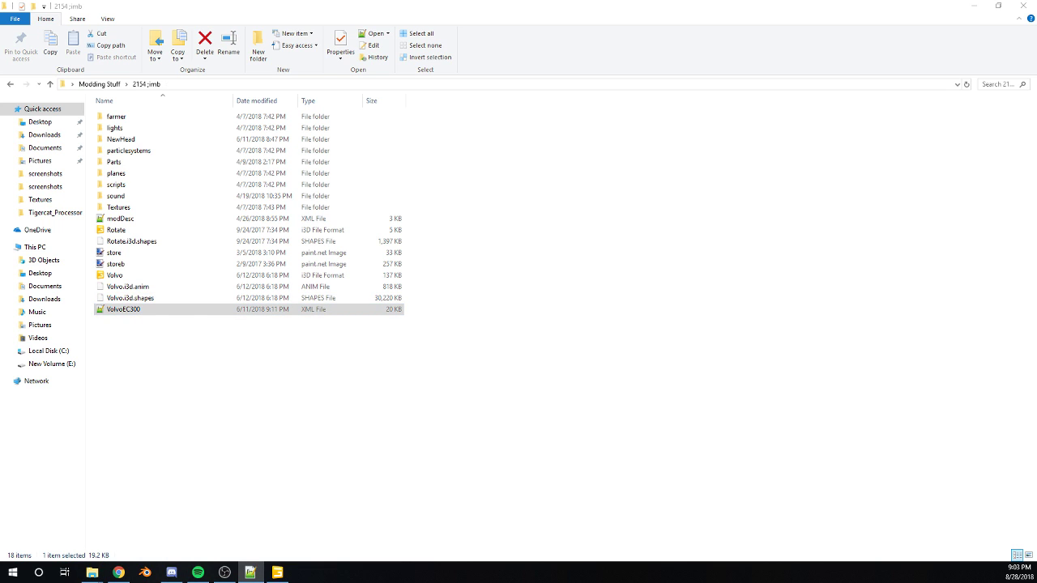
Bring the Notepad++ window back onto this screen and reorder VolvoEC300.xml to sit between 325FixedProcessor.xml and log.txt.
{"action": "left_click_drag", "start_coordinate": [1036, 97], "coordinate": [302, 5]}
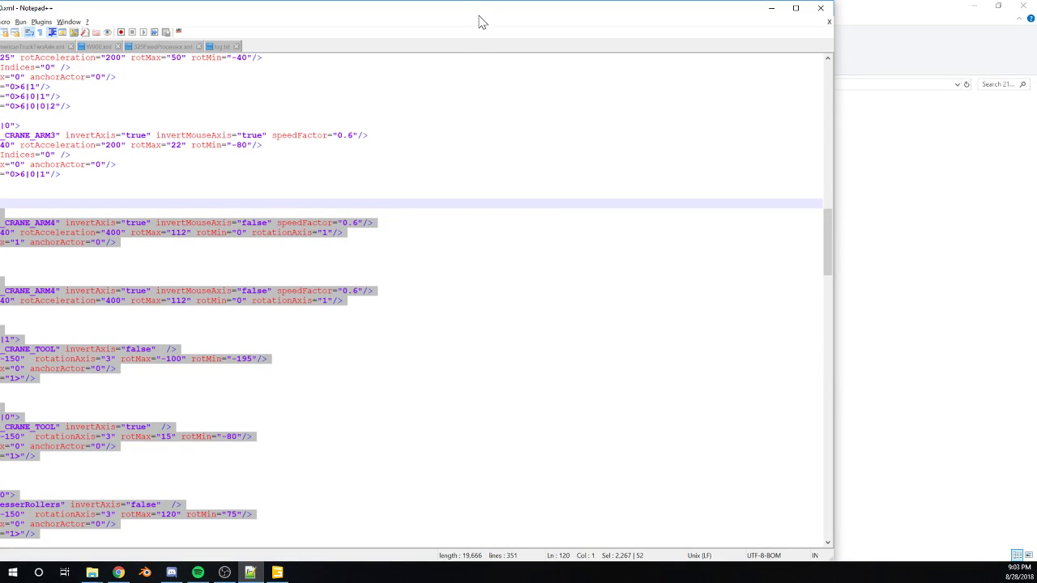
{"action": "left_click", "coordinate": [795, 193]}
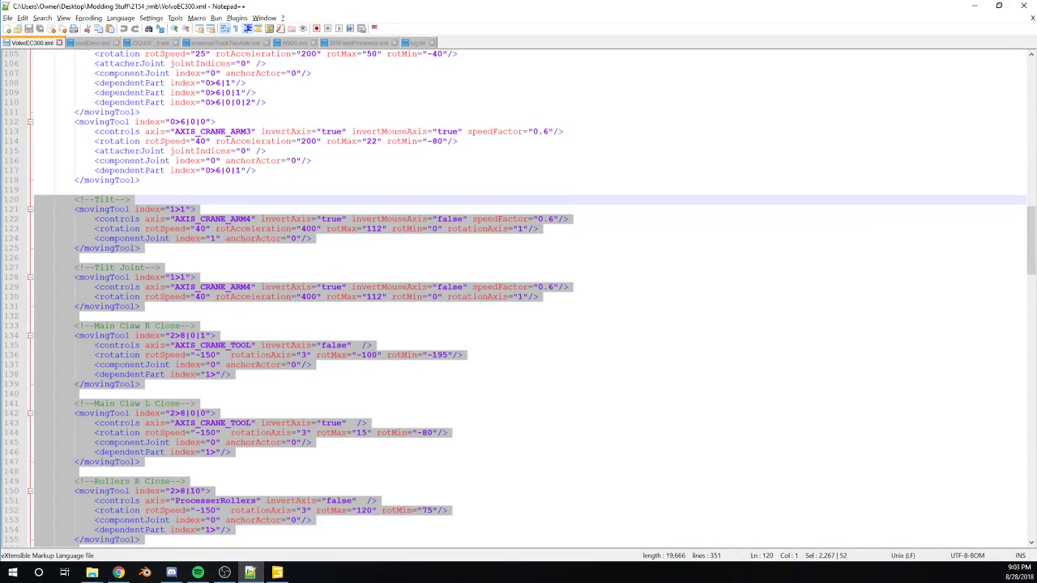
{"action": "left_click_drag", "start_coordinate": [47, 43], "coordinate": [458, 46]}
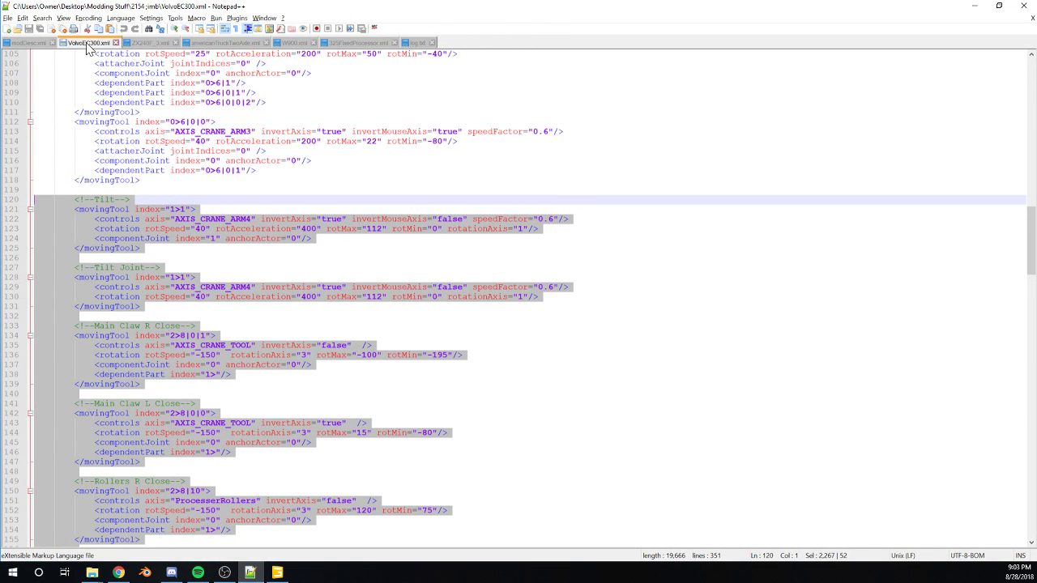
{"action": "left_click_drag", "start_coordinate": [88, 47], "coordinate": [363, 47]}
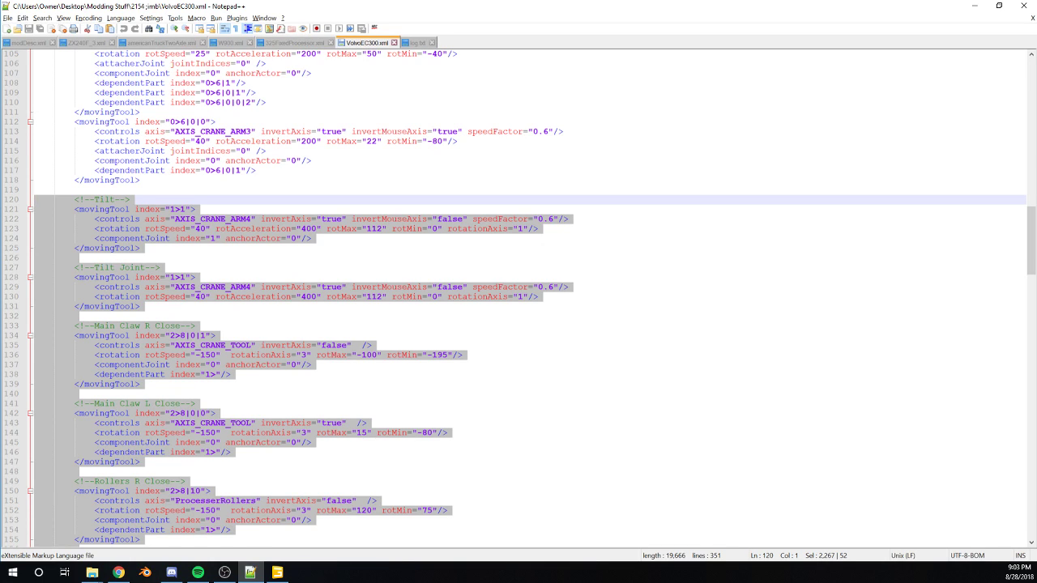
Copy the complete woodHarvester block, from its opening to its closing tag, in VolvoEC300.xml.
{"action": "left_click", "coordinate": [230, 322]}
{"action": "scroll", "coordinate": [230, 321], "scroll_direction": "down", "scroll_amount": 16}
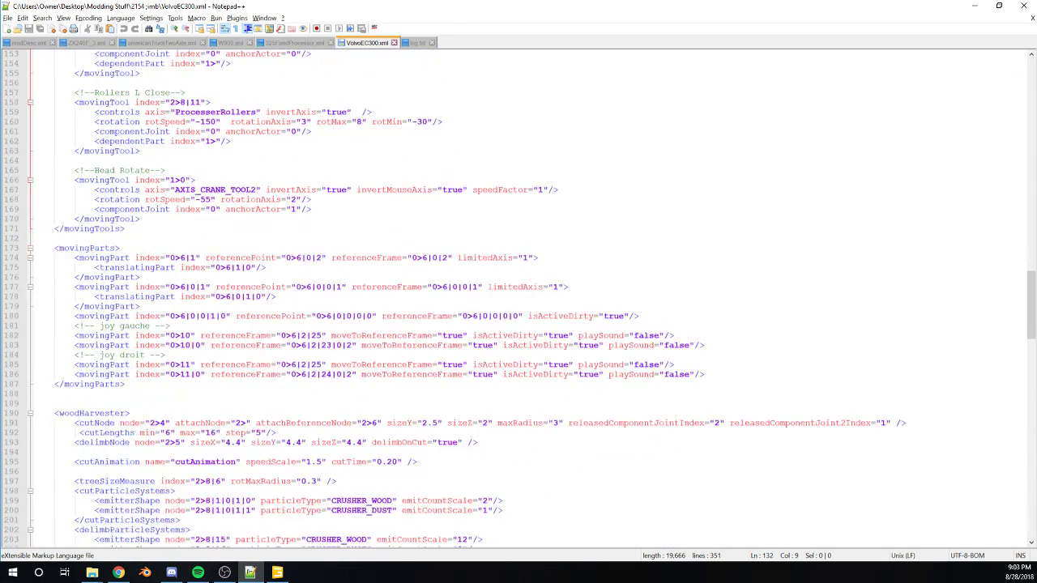
{"action": "scroll", "coordinate": [230, 322], "scroll_direction": "down", "scroll_amount": 10}
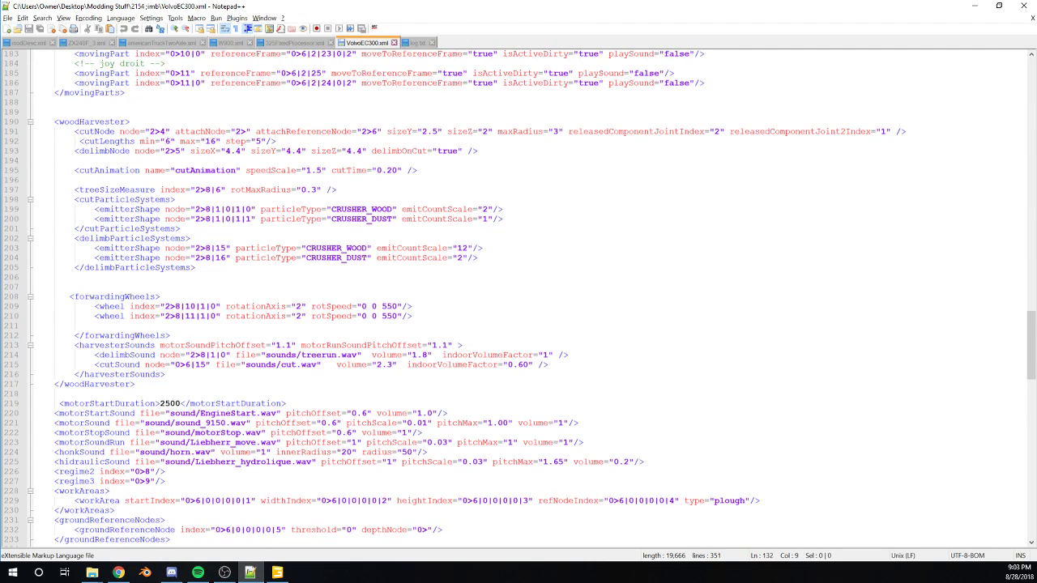
{"action": "scroll", "coordinate": [532, 302], "scroll_direction": "down", "scroll_amount": 2}
{"action": "scroll", "coordinate": [531, 298], "scroll_direction": "up", "scroll_amount": 4}
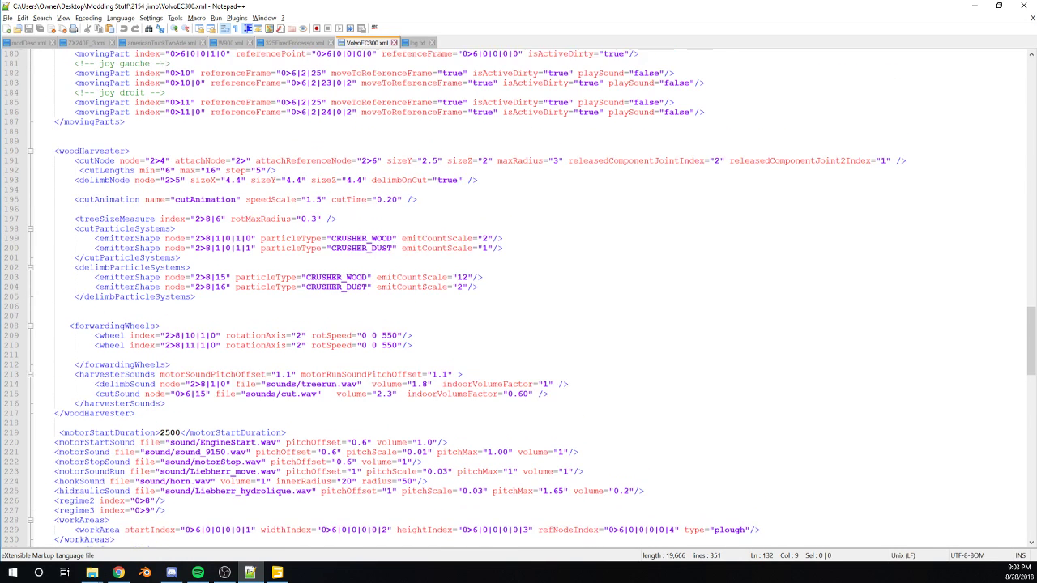
{"action": "scroll", "coordinate": [532, 297], "scroll_direction": "up", "scroll_amount": 4}
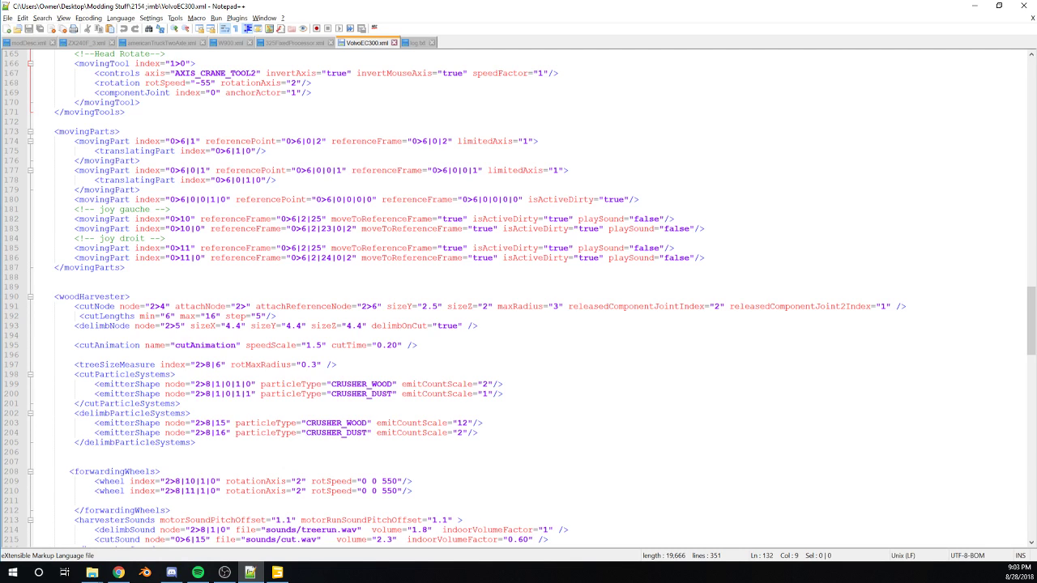
{"action": "scroll", "coordinate": [518, 297], "scroll_direction": "down", "scroll_amount": 2}
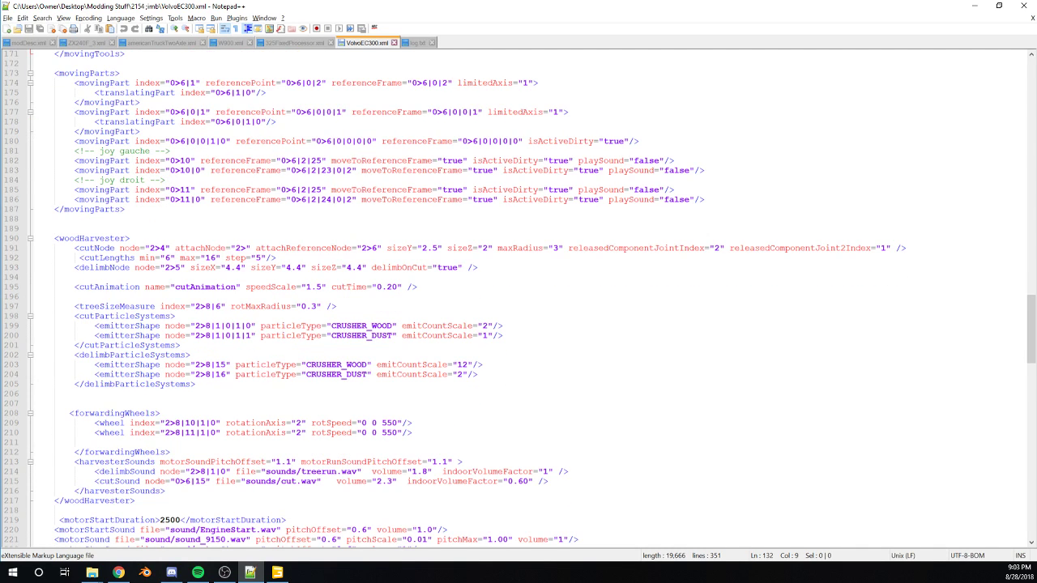
{"action": "scroll", "coordinate": [518, 297], "scroll_direction": "down", "scroll_amount": 2}
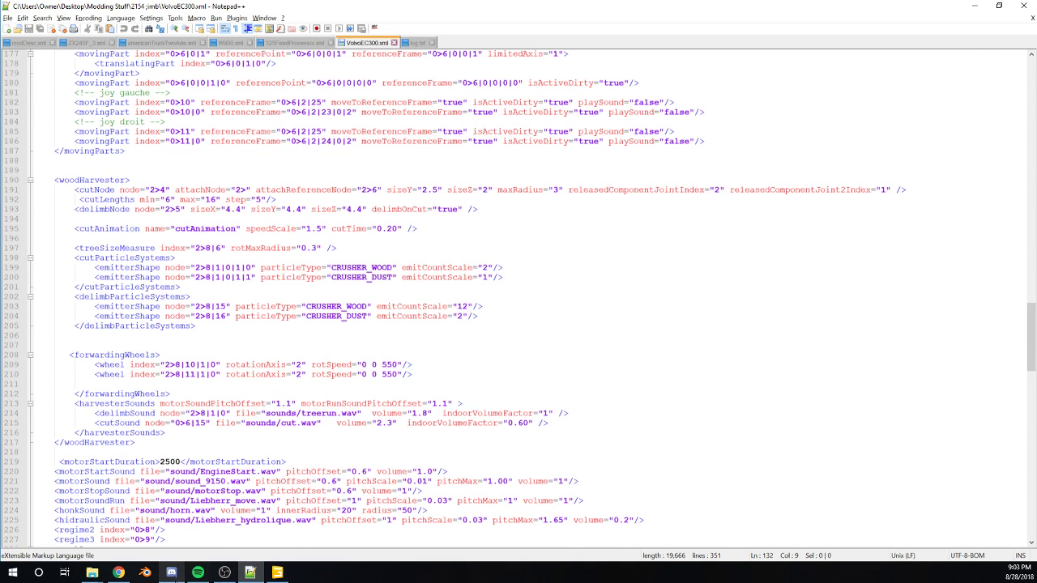
{"action": "left_click", "coordinate": [171, 573]}
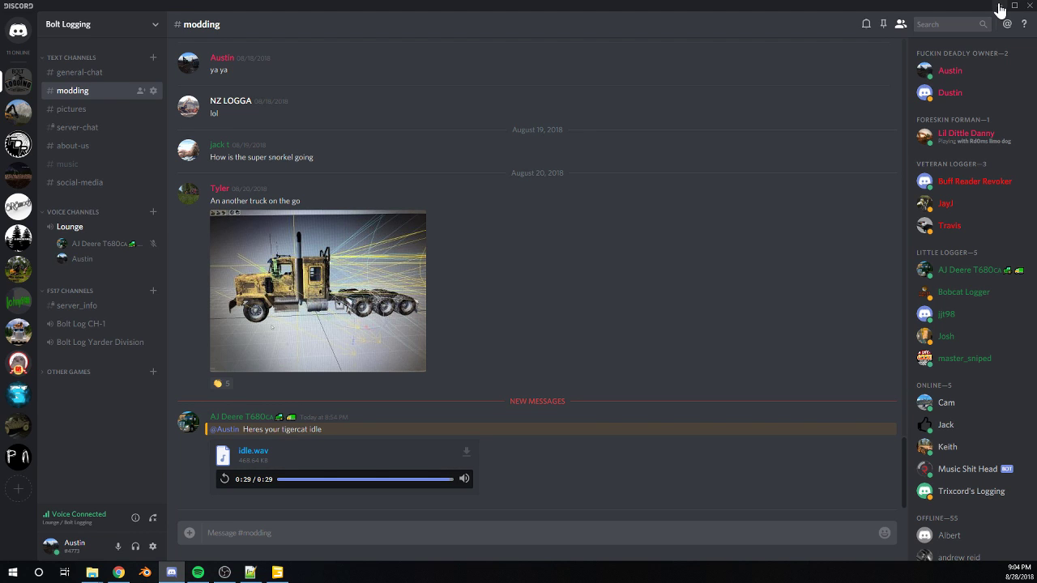
{"action": "left_click", "coordinate": [1000, 7]}
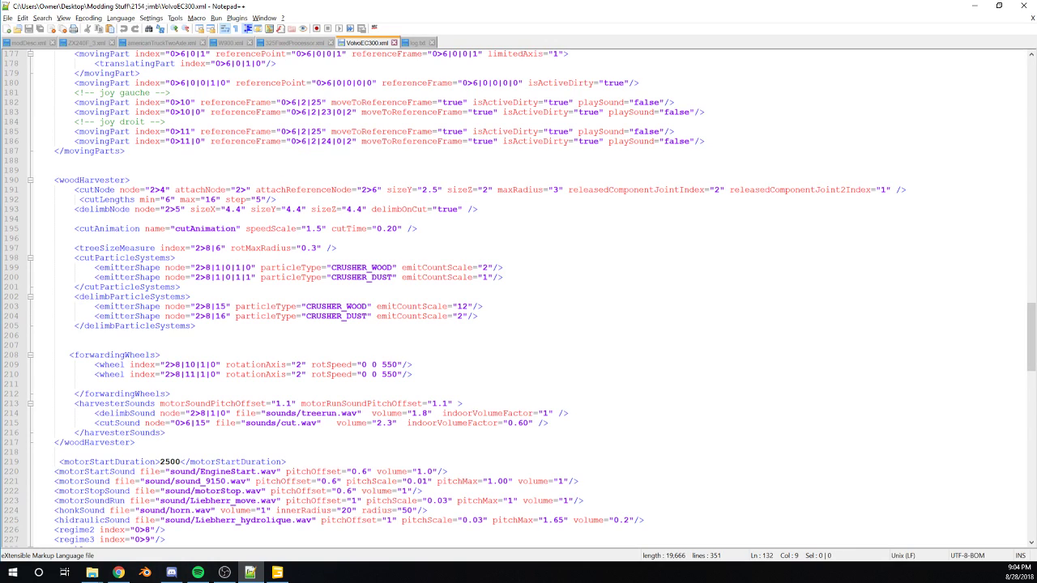
{"action": "left_click_drag", "start_coordinate": [137, 444], "coordinate": [34, 180]}
{"action": "key", "text": "ctrl+c"}
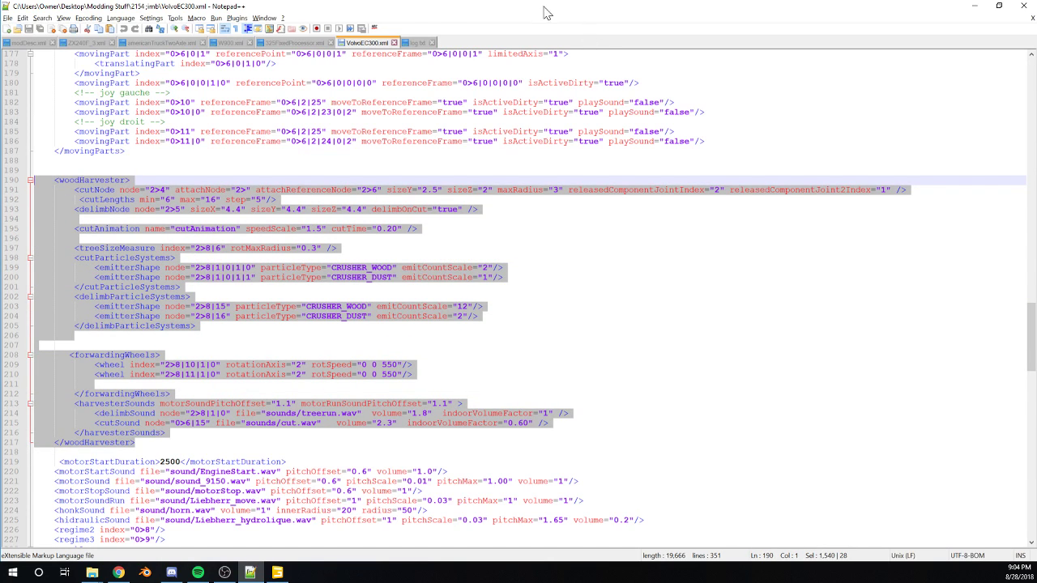
Try to replace the foldingParts attributes through the 'fold cab' animation in 325FixedProcessor.xml with the copied woodHarvester block.
{"action": "left_click", "coordinate": [301, 43]}
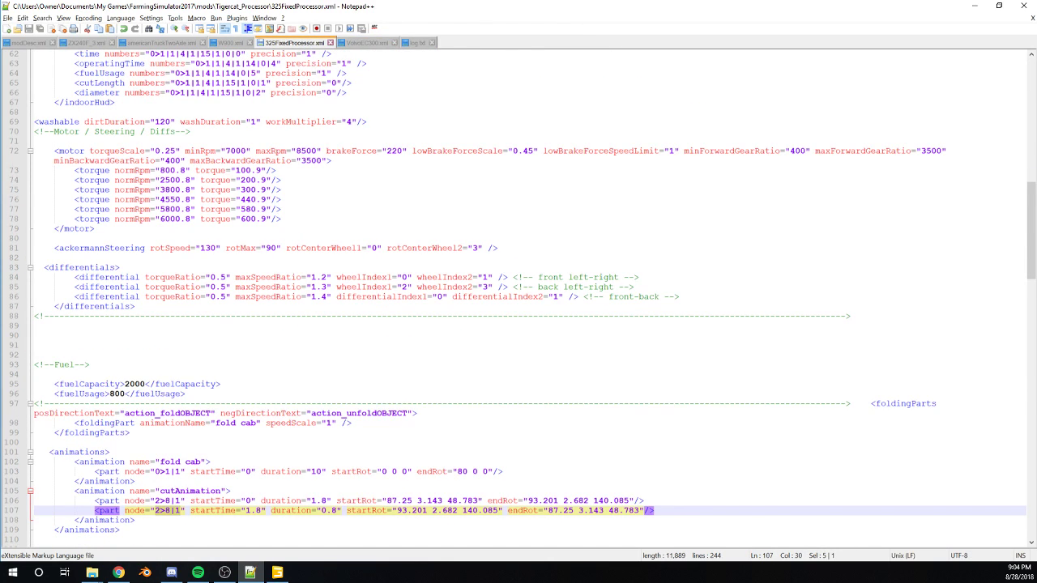
{"action": "scroll", "coordinate": [519, 296], "scroll_direction": "up", "scroll_amount": 16}
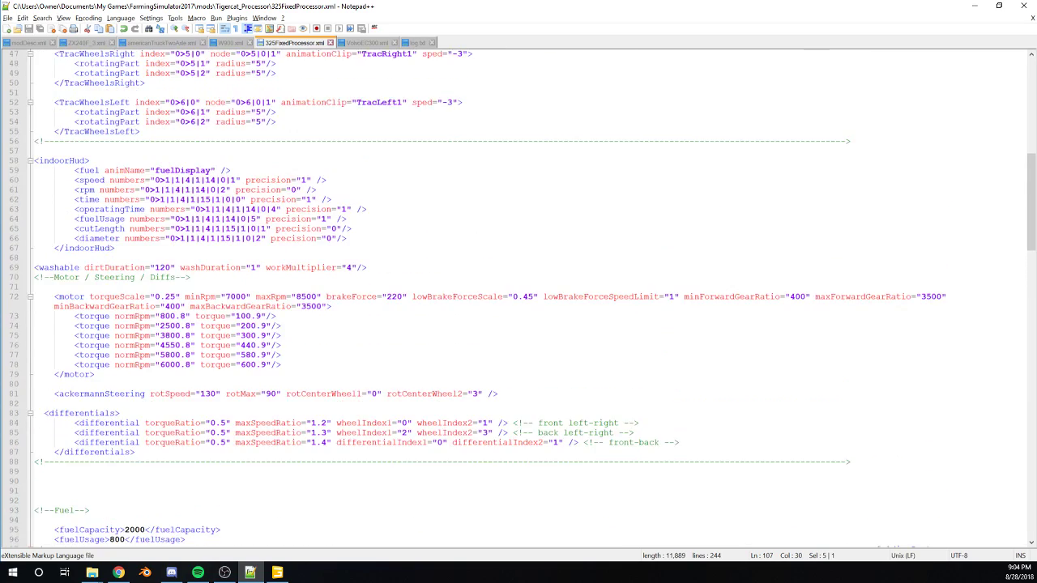
{"action": "scroll", "coordinate": [518, 296], "scroll_direction": "up", "scroll_amount": 4}
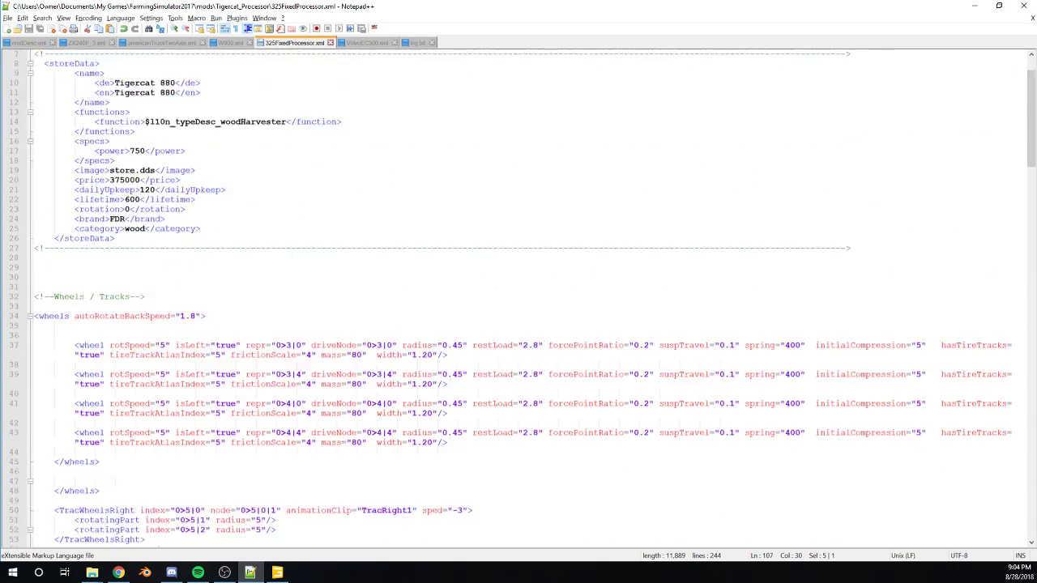
{"action": "scroll", "coordinate": [519, 297], "scroll_direction": "down", "scroll_amount": 17}
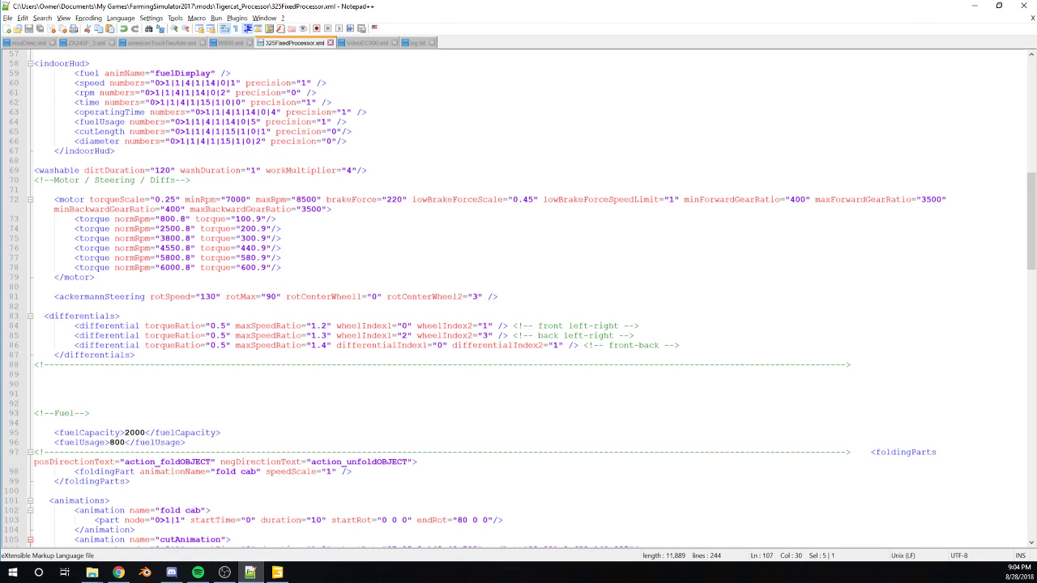
{"action": "scroll", "coordinate": [518, 296], "scroll_direction": "down", "scroll_amount": 4}
{"action": "scroll", "coordinate": [519, 297], "scroll_direction": "down", "scroll_amount": 6}
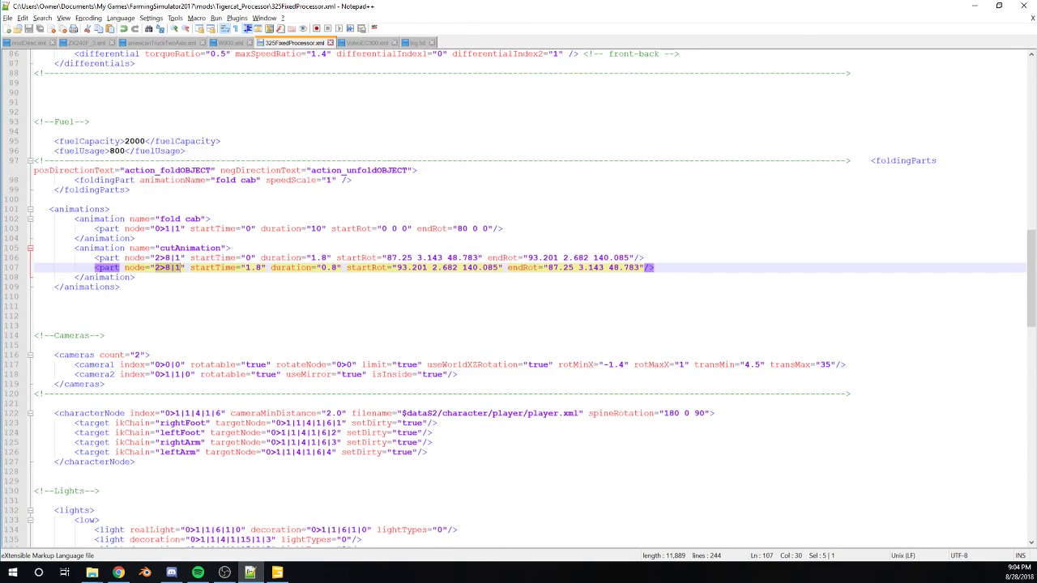
{"action": "left_click_drag", "start_coordinate": [134, 239], "coordinate": [939, 161]}
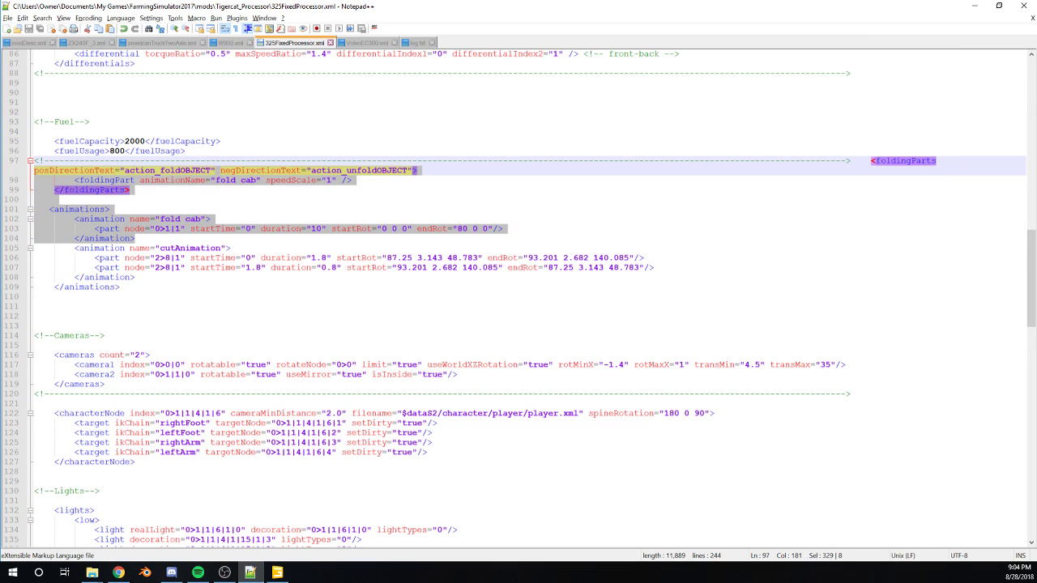
{"action": "left_click_drag", "start_coordinate": [35, 170], "coordinate": [45, 171]}
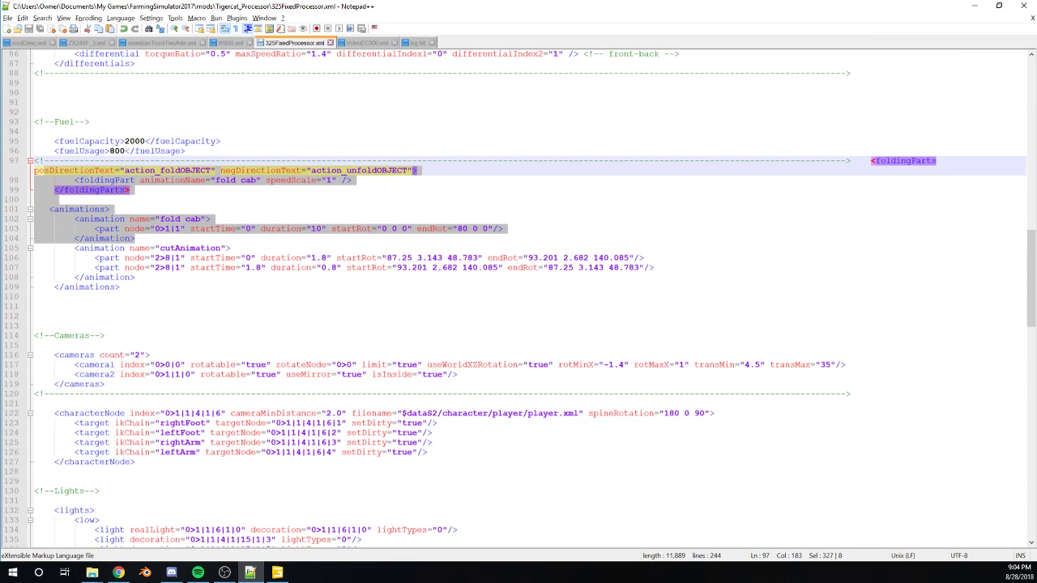
{"action": "left_click", "coordinate": [187, 211]}
{"action": "left_click_drag", "start_coordinate": [135, 238], "coordinate": [40, 170]}
{"action": "key", "text": "ctrl+v"}
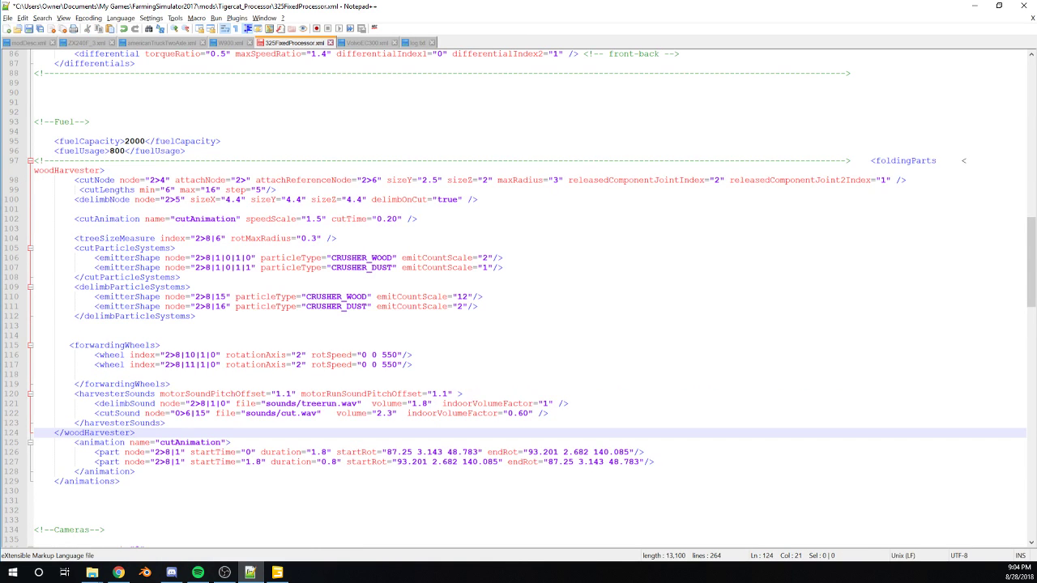
Undo the pasted woodHarvester block and the line-break edits around it in 325FixedProcessor.xml.
{"action": "left_click", "coordinate": [34, 171]}
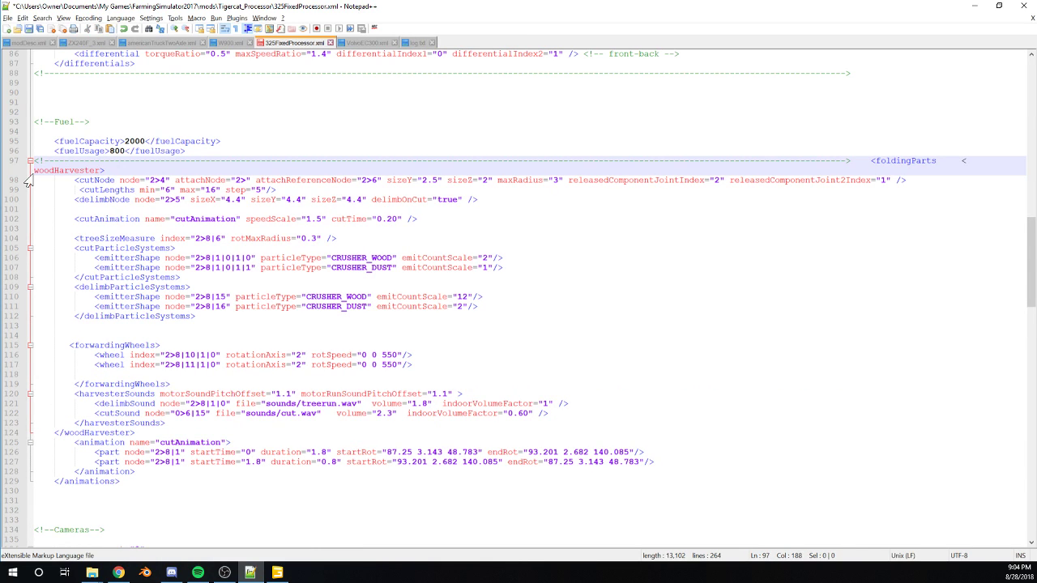
{"action": "left_click", "coordinate": [32, 171]}
{"action": "key", "text": "BackSpace"}
{"action": "key", "text": "BackSpace"}
{"action": "key", "text": "ctrl+z"}
{"action": "key", "text": "ctrl+z"}
{"action": "key", "text": "ctrl+z"}
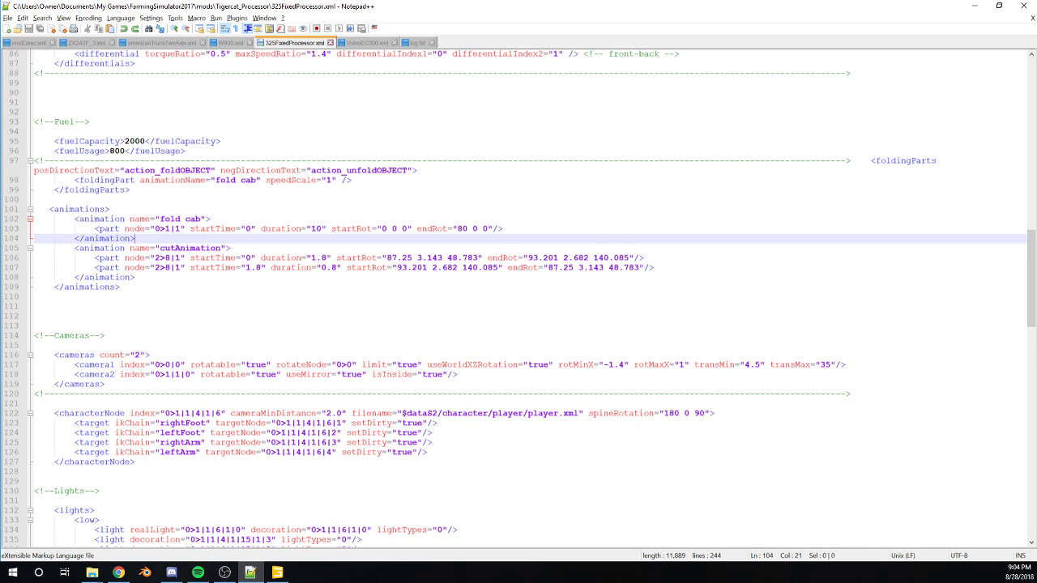
Delete the foldingParts content, the opening animations tag and the 'fold cab' animation above cutAnimation, including the posDirectionText attributes.
{"action": "left_click_drag", "start_coordinate": [137, 239], "coordinate": [34, 171]}
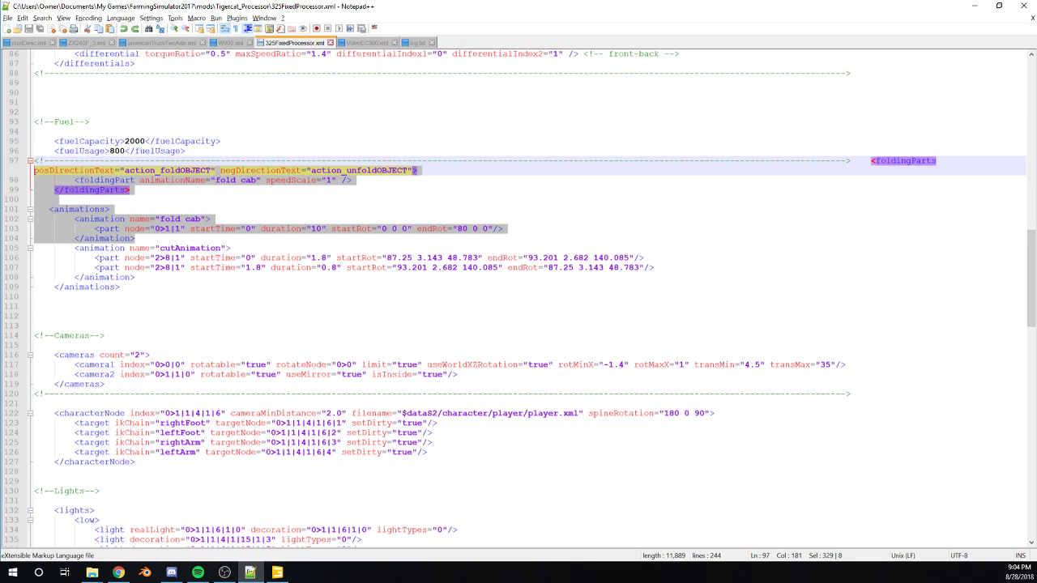
{"action": "key", "text": "Delete"}
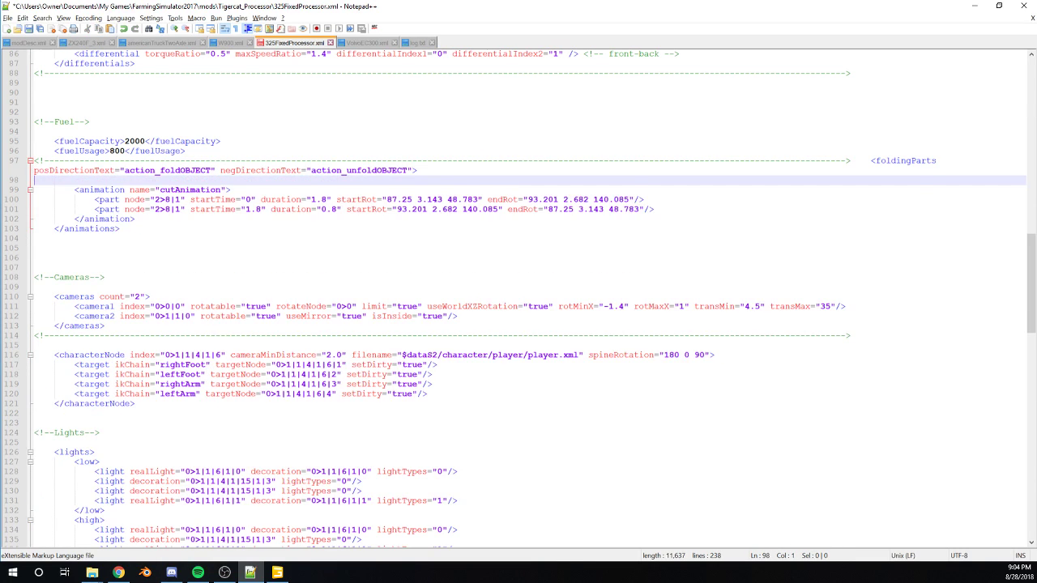
{"action": "key", "text": "ctrl+shift+Left"}
{"action": "key", "text": "ctrl+shift+Left"}
{"action": "key", "text": "ctrl+shift+Left"}
{"action": "key", "text": "ctrl+shift+Left"}
{"action": "key", "text": "ctrl+shift+Left"}
{"action": "key", "text": "ctrl+shift+Left"}
{"action": "key", "text": "ctrl+shift+Left"}
{"action": "key", "text": "ctrl+shift+Left"}
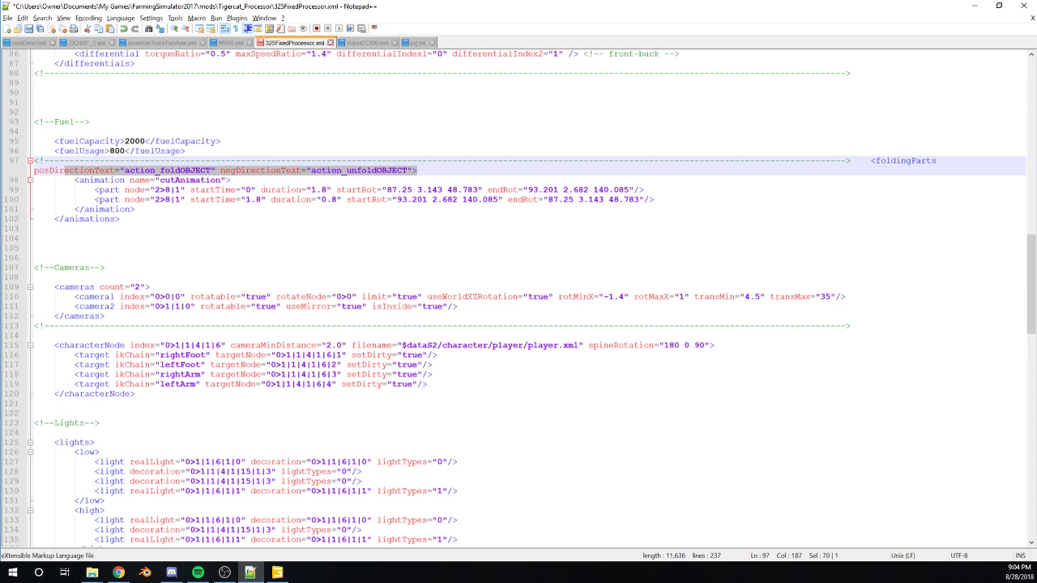
{"action": "key", "text": "Delete"}
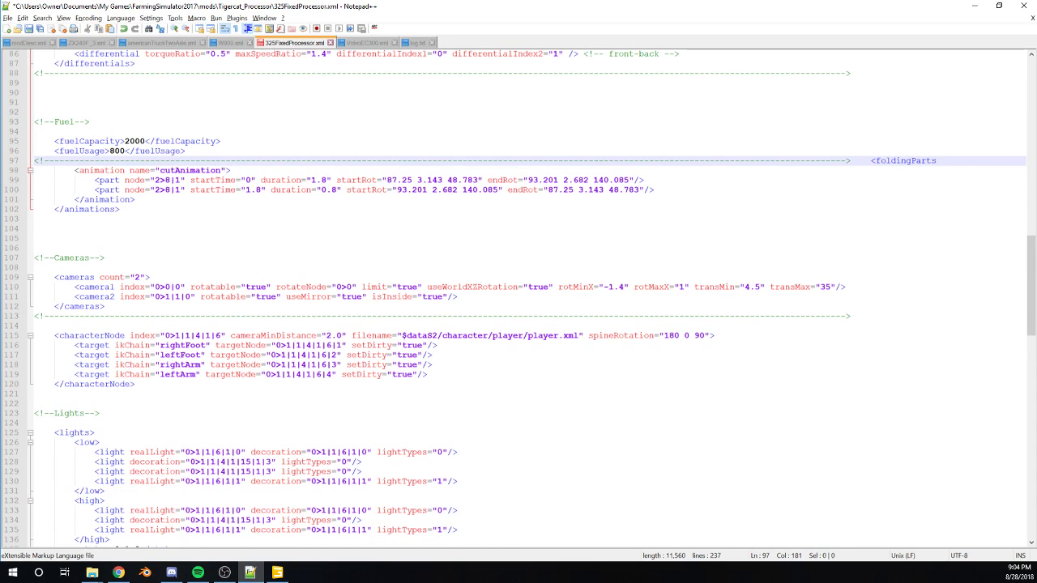
Try to paste a copy of the closing animations tag on a new line above cutAnimation, and undo it.
{"action": "key", "text": "Return"}
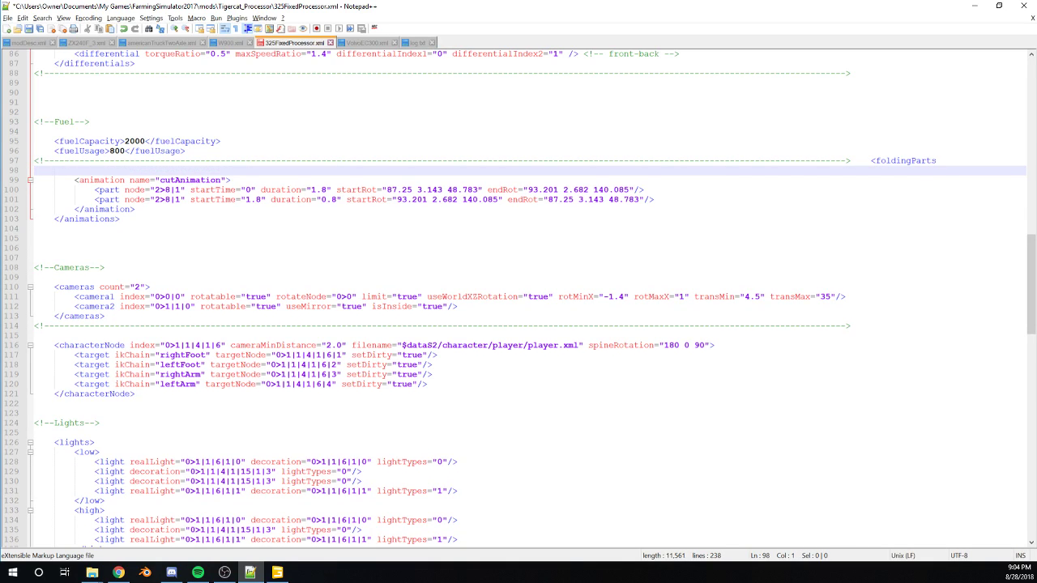
{"action": "left_click_drag", "start_coordinate": [121, 218], "coordinate": [54, 220]}
{"action": "key", "text": "ctrl+c"}
{"action": "left_click", "coordinate": [35, 170]}
{"action": "key", "text": "ctrl+v"}
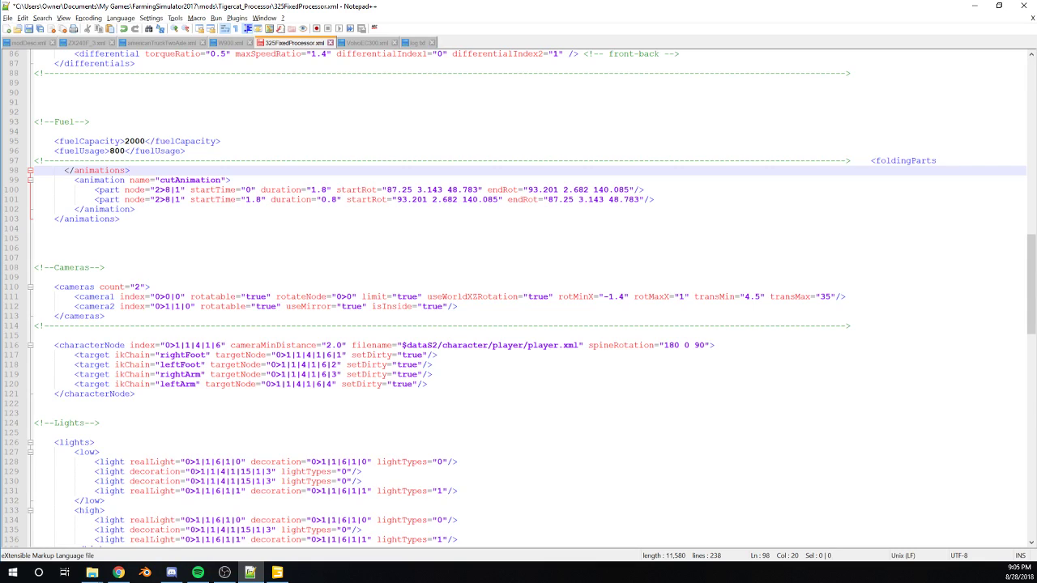
{"action": "key", "text": "ctrl+z"}
{"action": "key", "text": "ctrl+z"}
{"action": "key", "text": "ctrl+z"}
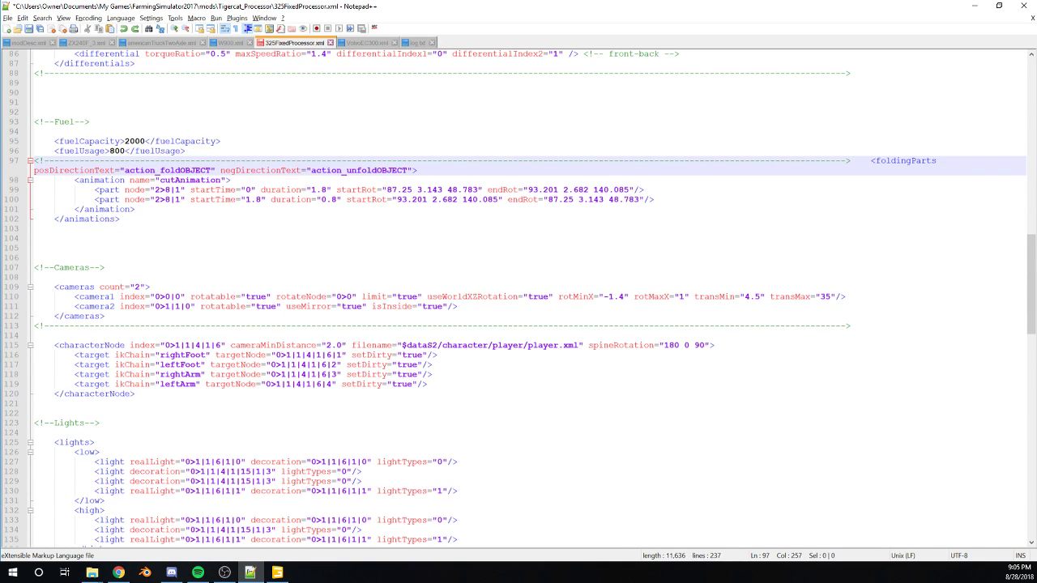
Delete the posDirectionText and negDirectionText attributes above the cutAnimation entry and save 325FixedProcessor.xml.
{"action": "left_click_drag", "start_coordinate": [417, 171], "coordinate": [34, 170]}
{"action": "key", "text": "BackSpace"}
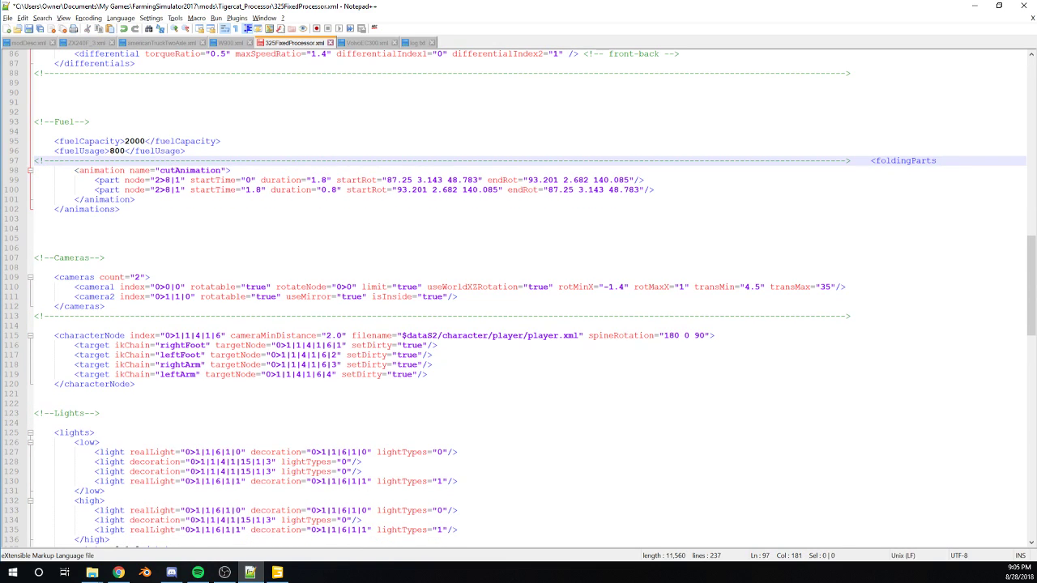
{"action": "key", "text": "ctrl+s"}
Try adding another closing animations tag in the blank lines above the Cameras section, and erase it.
{"action": "left_click", "coordinate": [35, 219]}
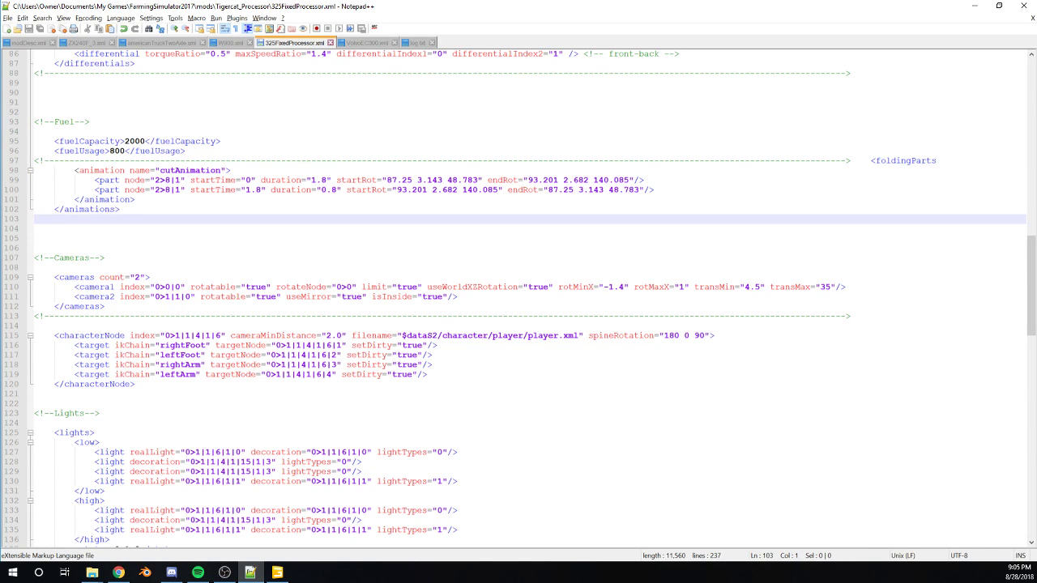
{"action": "key", "text": "Return"}
{"action": "key", "text": "Return"}
{"action": "key", "text": "Tab"}
{"action": "type", "text": "</animations\\"}
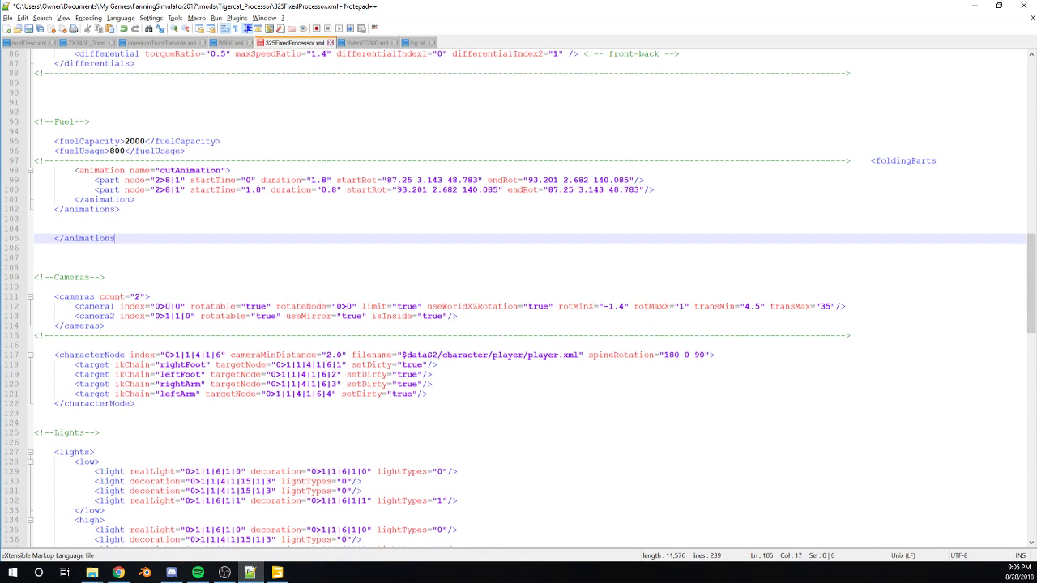
{"action": "key", "text": "BackSpace"}
{"action": "key", "text": "BackSpace"}
{"action": "key", "text": "BackSpace"}
{"action": "key", "text": "BackSpace"}
{"action": "key", "text": "BackSpace"}
{"action": "key", "text": "BackSpace"}
{"action": "key", "text": "BackSpace"}
{"action": "key", "text": "BackSpace"}
{"action": "key", "text": "BackSpace"}
{"action": "key", "text": "BackSpace"}
{"action": "key", "text": "BackSpace"}
{"action": "key", "text": "BackSpace"}
{"action": "key", "text": "BackSpace"}
{"action": "key", "text": "BackSpace"}
{"action": "key", "text": "BackSpace"}
{"action": "key", "text": "BackSpace"}
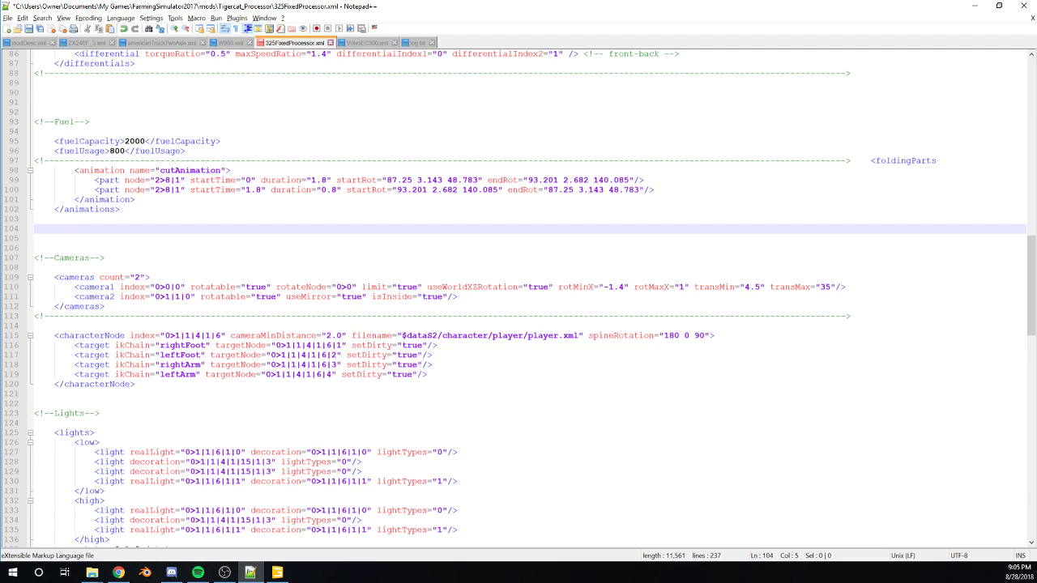
Paste the complete woodHarvester block copied from VolvoEC300.xml below the closing animations tag in 325FixedProcessor.xml and save the file.
{"action": "left_click", "coordinate": [369, 42]}
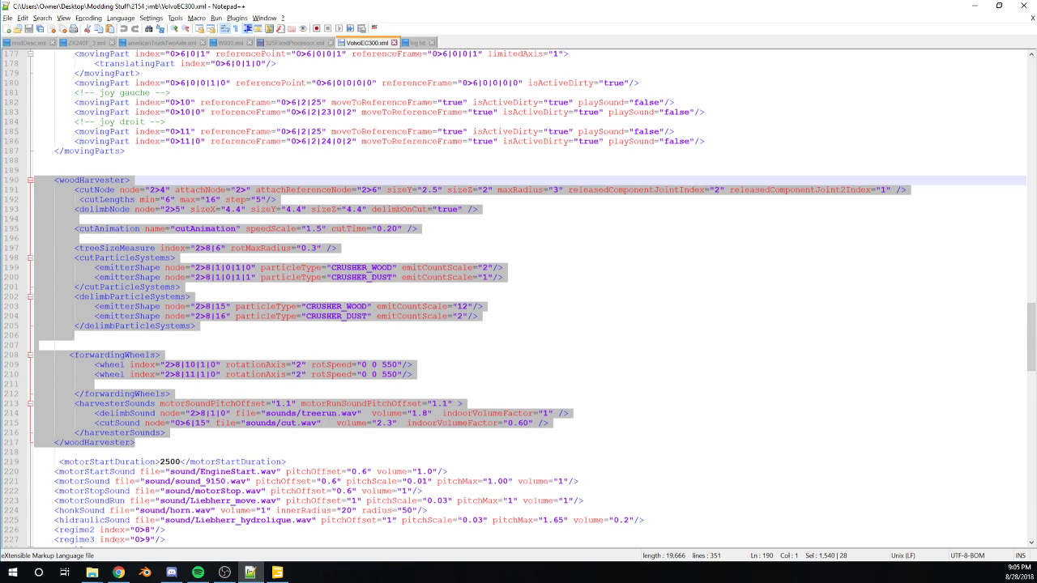
{"action": "left_click", "coordinate": [298, 43]}
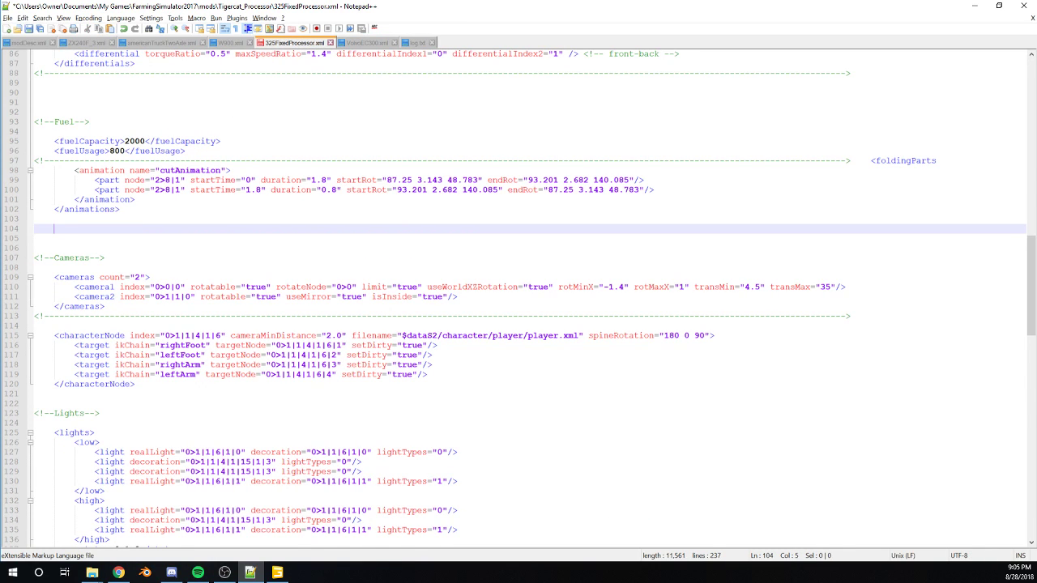
{"action": "key", "text": "ctrl+v"}
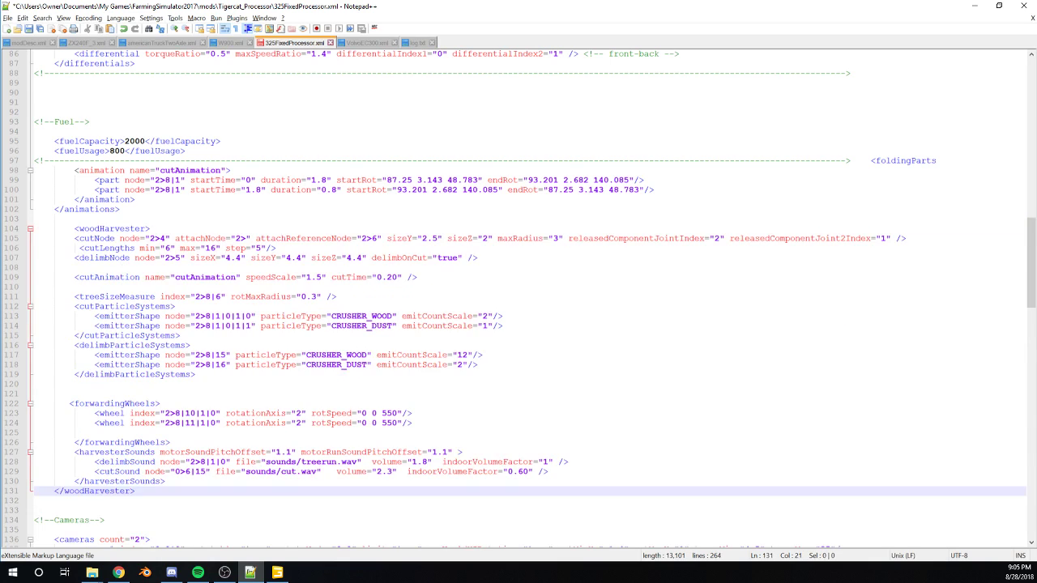
{"action": "key", "text": "ctrl+s"}
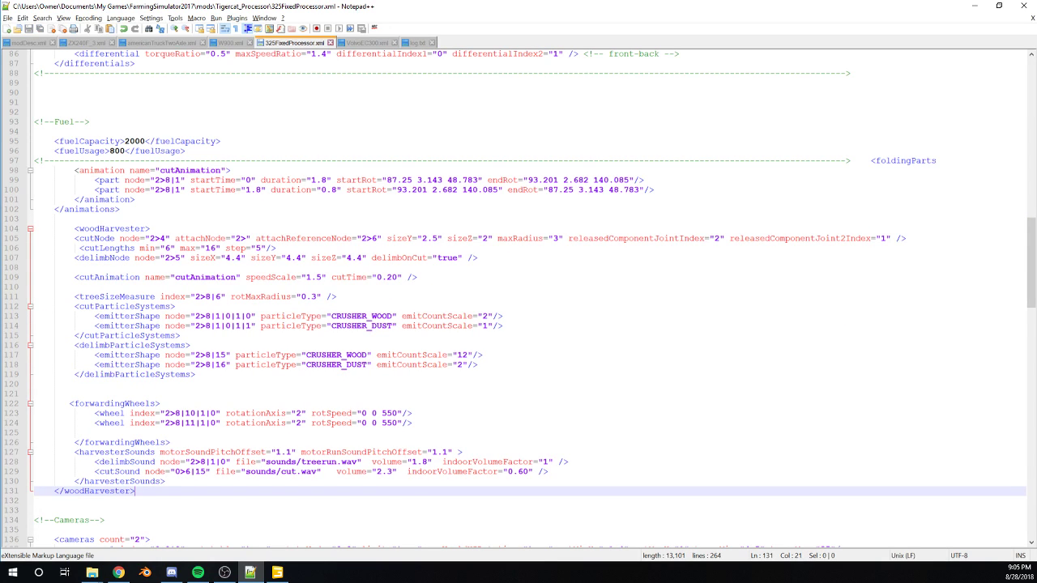
Examine the VolvoEC300.xml sections below woodHarvester, including sounds, animParts, indoorHud, animations, components and storeData, for code the Tigercat file could reuse.
{"action": "left_click", "coordinate": [357, 42]}
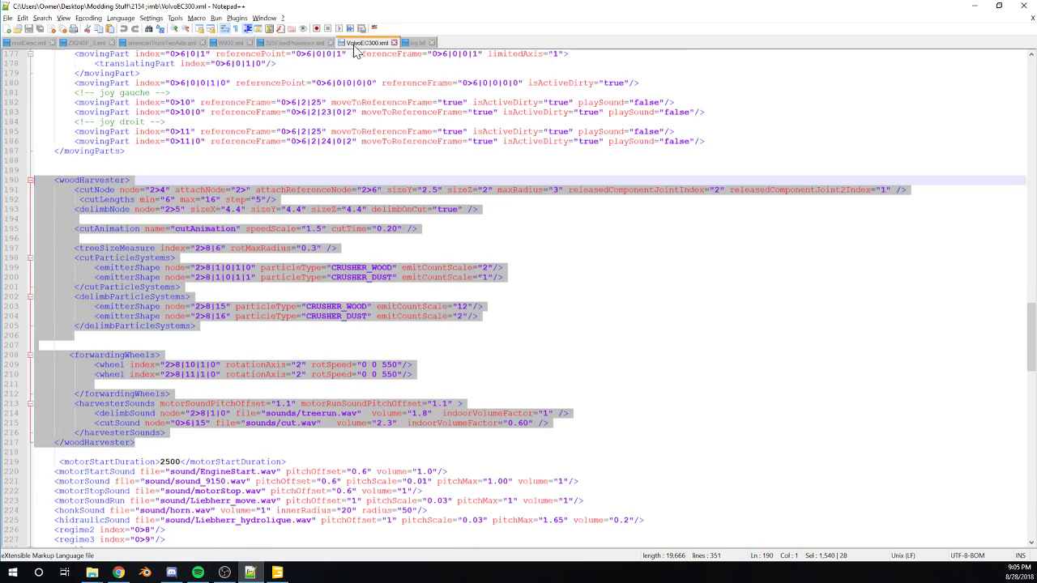
{"action": "scroll", "coordinate": [308, 281], "scroll_direction": "down", "scroll_amount": 7}
{"action": "scroll", "coordinate": [307, 281], "scroll_direction": "down", "scroll_amount": 3}
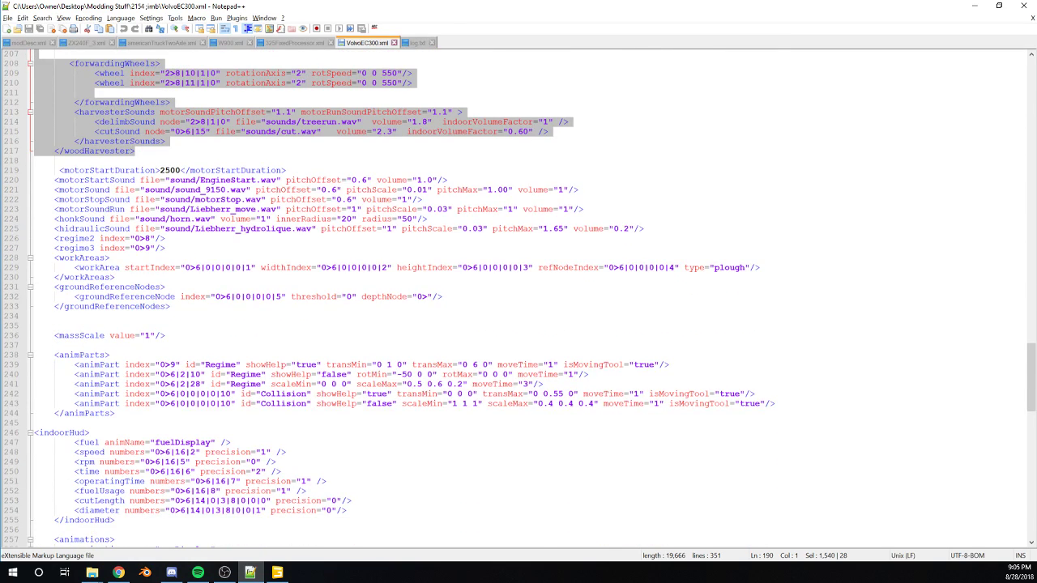
{"action": "scroll", "coordinate": [532, 296], "scroll_direction": "down", "scroll_amount": 2}
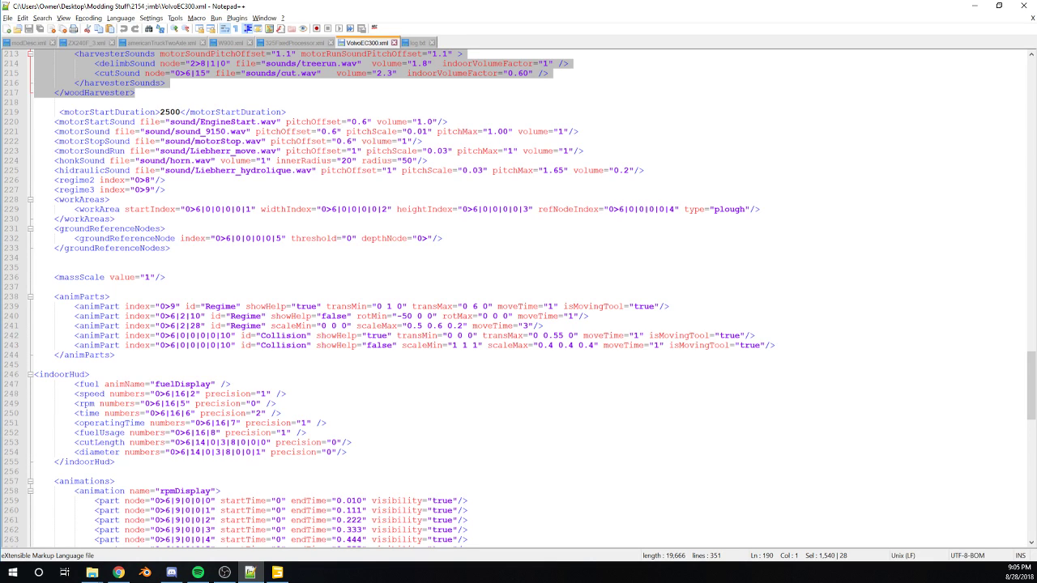
{"action": "scroll", "coordinate": [526, 295], "scroll_direction": "down", "scroll_amount": 4}
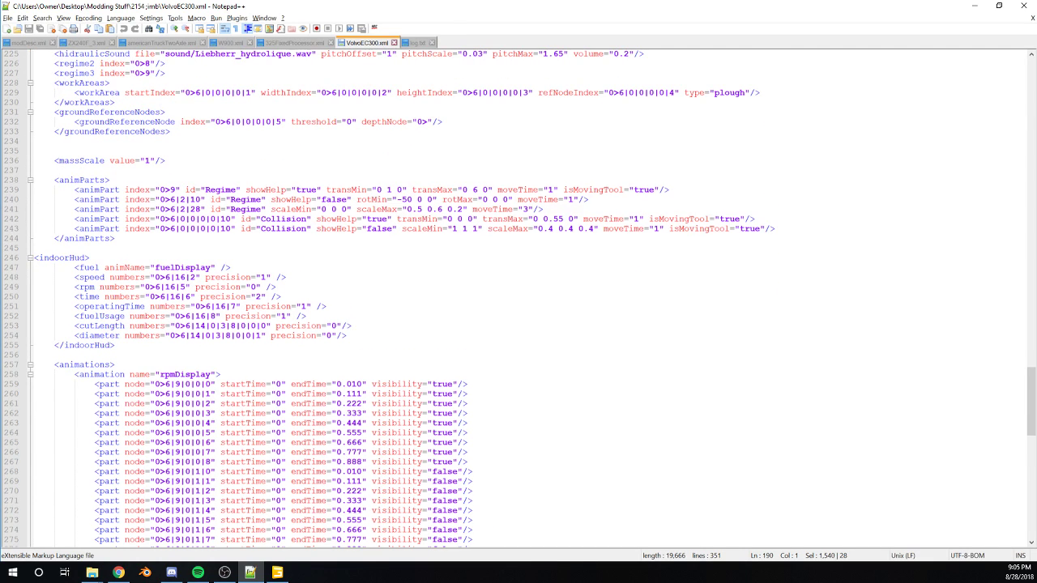
{"action": "scroll", "coordinate": [524, 297], "scroll_direction": "down", "scroll_amount": 1}
{"action": "scroll", "coordinate": [524, 297], "scroll_direction": "down", "scroll_amount": 1}
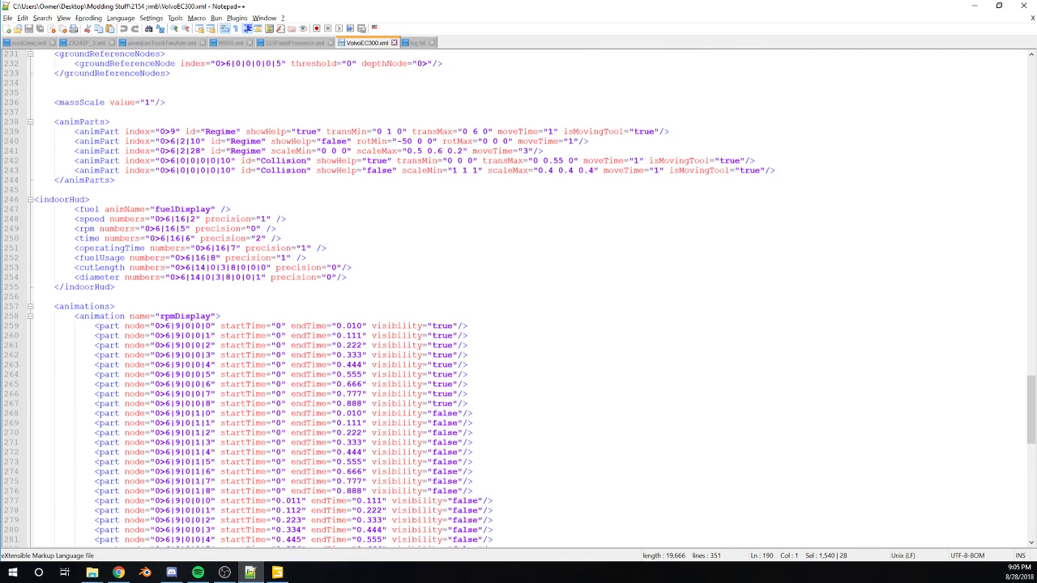
{"action": "scroll", "coordinate": [524, 297], "scroll_direction": "down", "scroll_amount": 4}
{"action": "scroll", "coordinate": [524, 296], "scroll_direction": "down", "scroll_amount": 1}
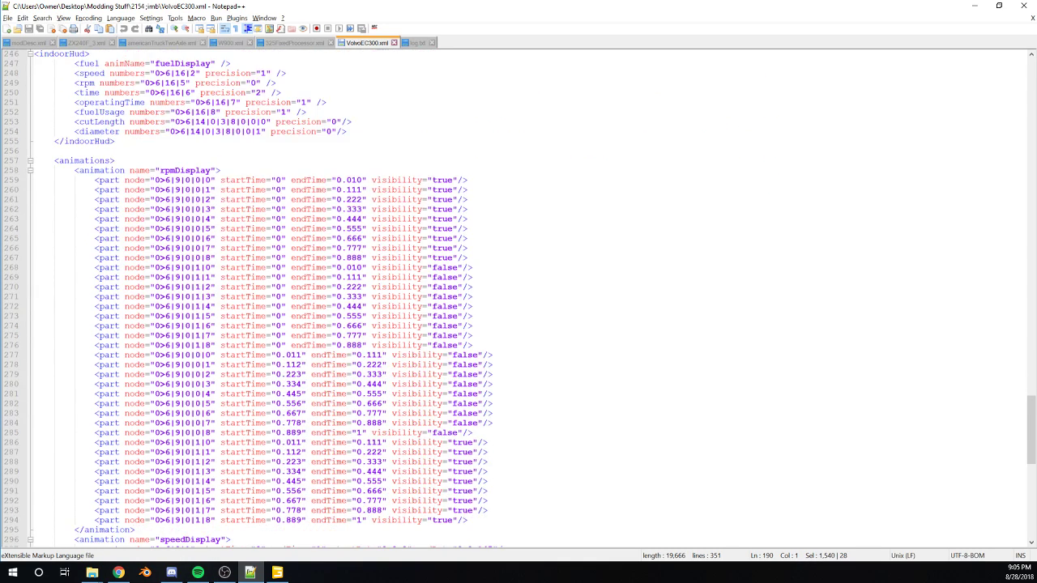
{"action": "scroll", "coordinate": [518, 296], "scroll_direction": "down", "scroll_amount": 11}
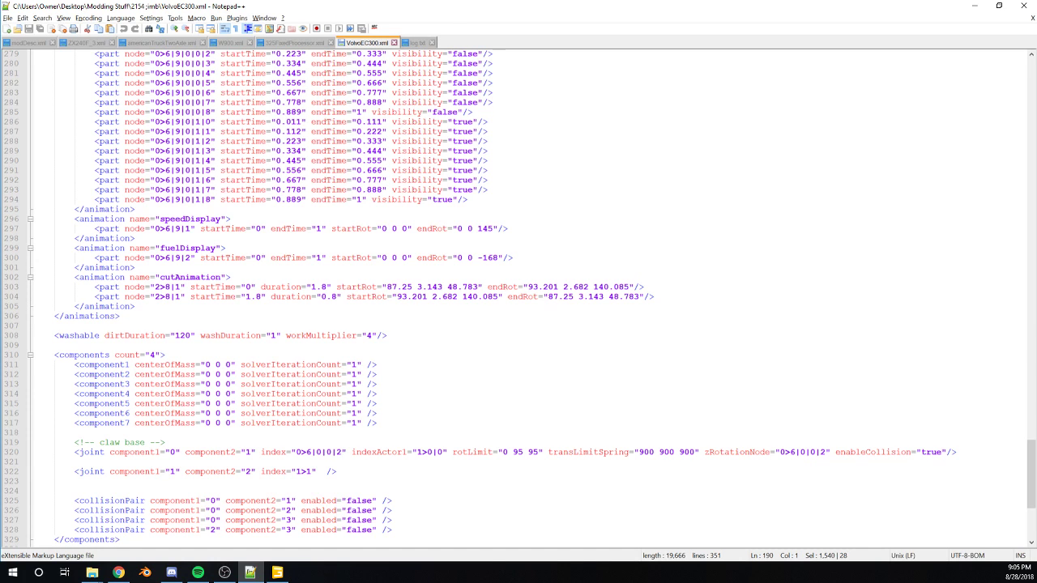
{"action": "scroll", "coordinate": [518, 296], "scroll_direction": "up", "scroll_amount": 16}
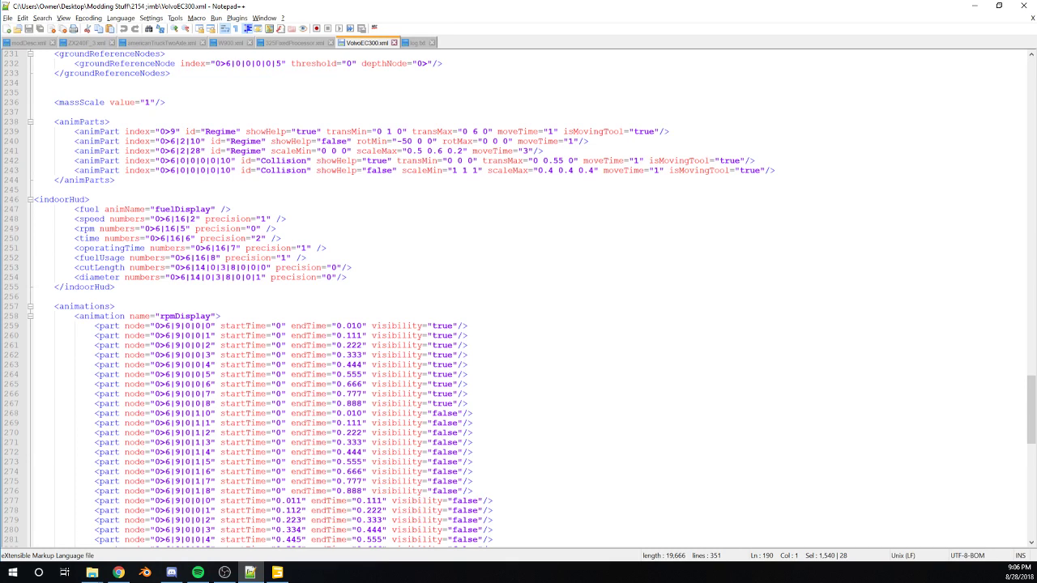
{"action": "scroll", "coordinate": [518, 296], "scroll_direction": "down", "scroll_amount": 13}
{"action": "scroll", "coordinate": [519, 296], "scroll_direction": "down", "scroll_amount": 5}
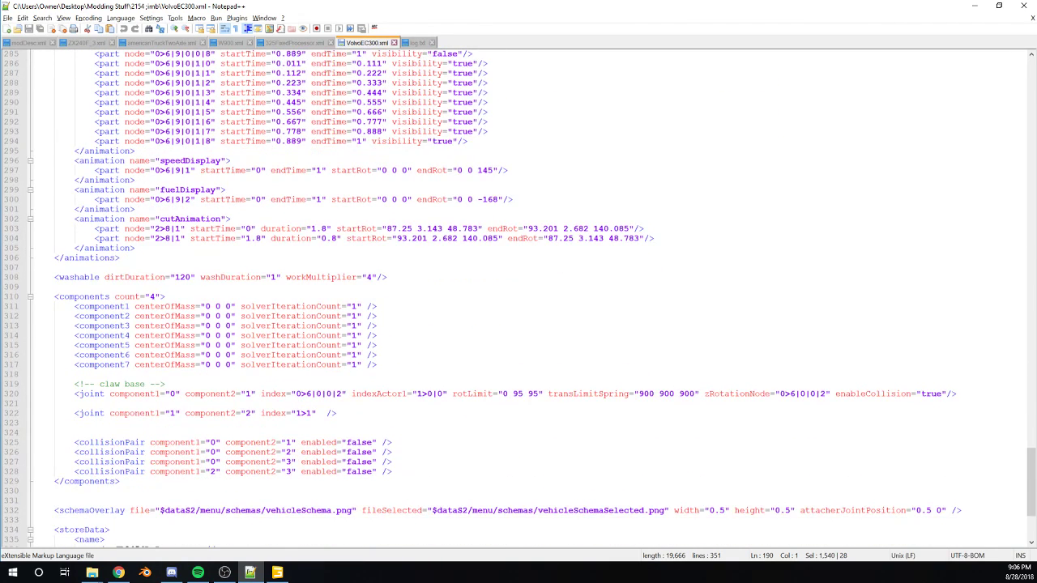
{"action": "scroll", "coordinate": [519, 296], "scroll_direction": "down", "scroll_amount": 5}
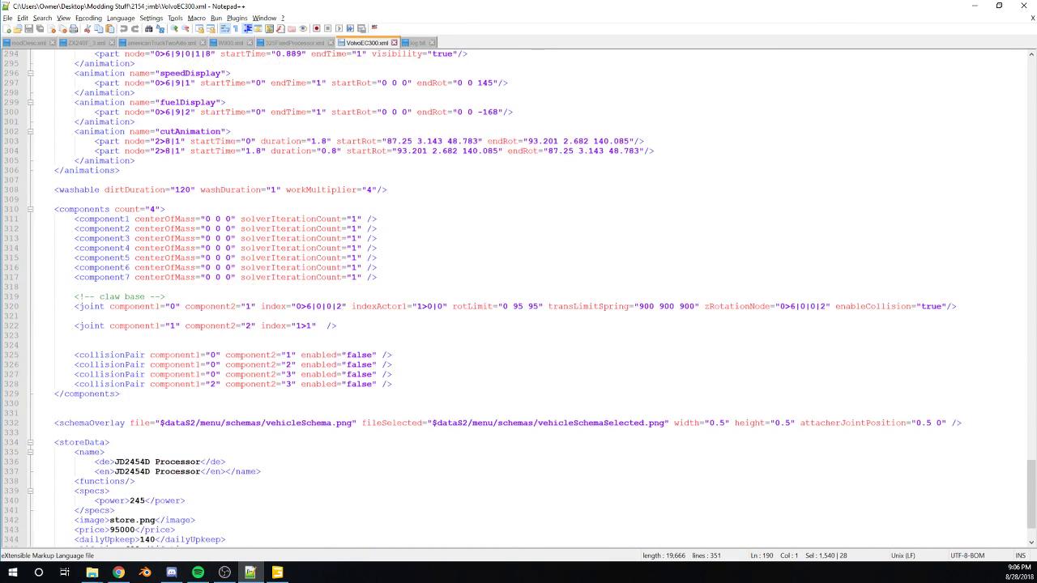
{"action": "scroll", "coordinate": [519, 295], "scroll_direction": "down", "scroll_amount": 1}
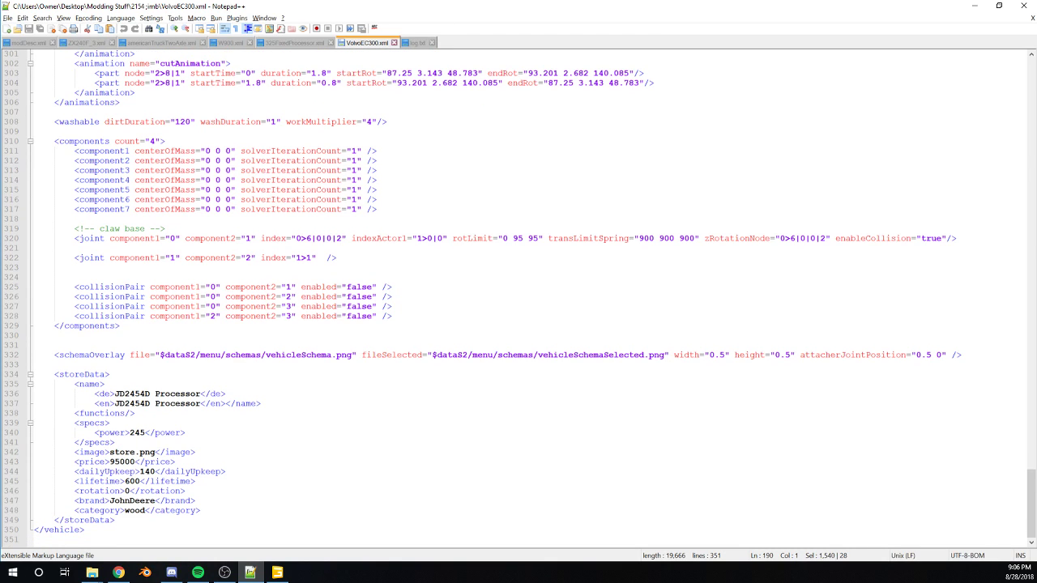
{"action": "scroll", "coordinate": [519, 296], "scroll_direction": "up", "scroll_amount": 1}
{"action": "scroll", "coordinate": [519, 296], "scroll_direction": "up", "scroll_amount": 1}
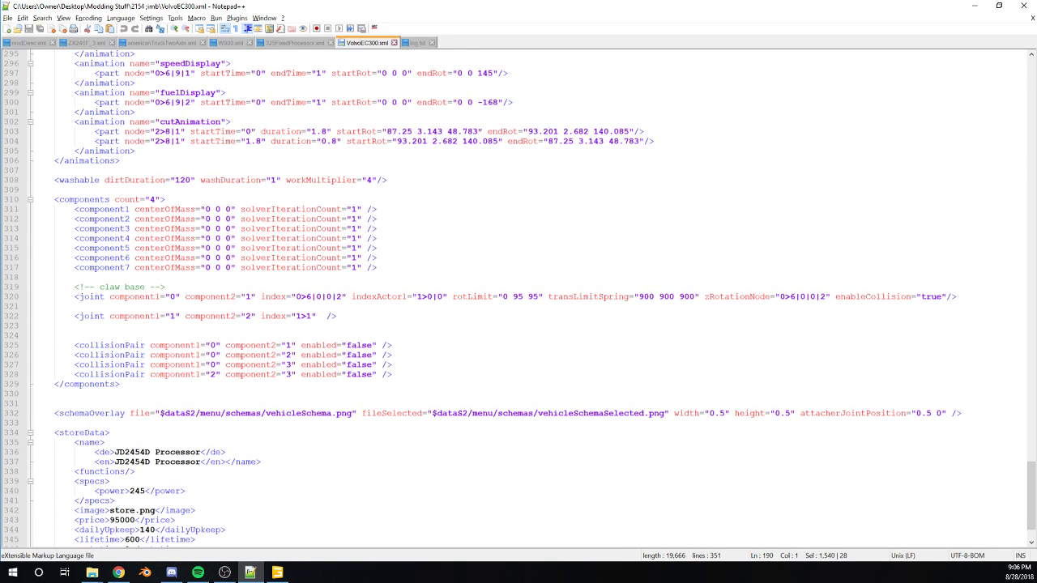
{"action": "scroll", "coordinate": [519, 295], "scroll_direction": "up", "scroll_amount": 2}
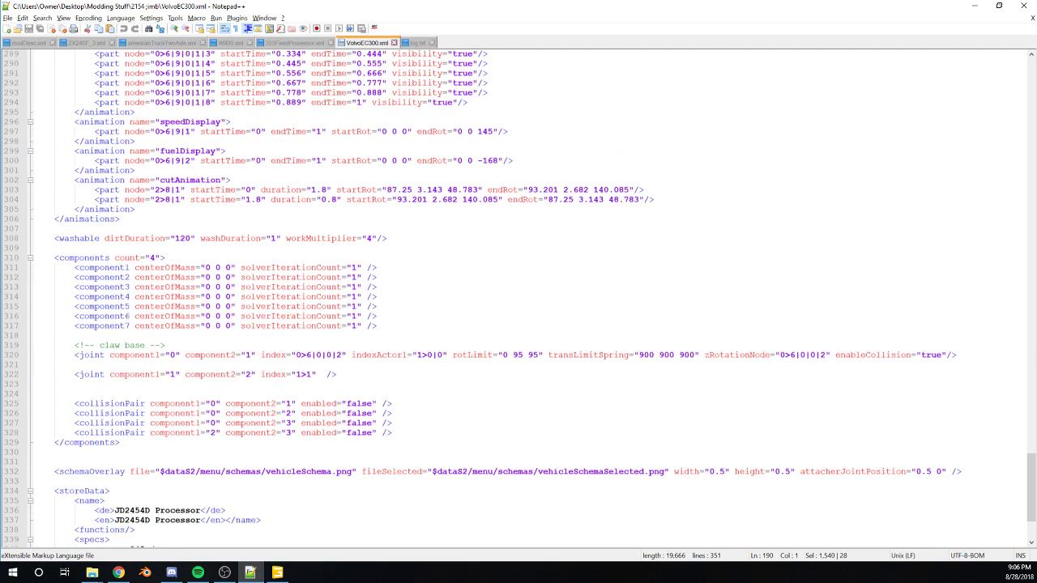
{"action": "scroll", "coordinate": [519, 295], "scroll_direction": "up", "scroll_amount": 6}
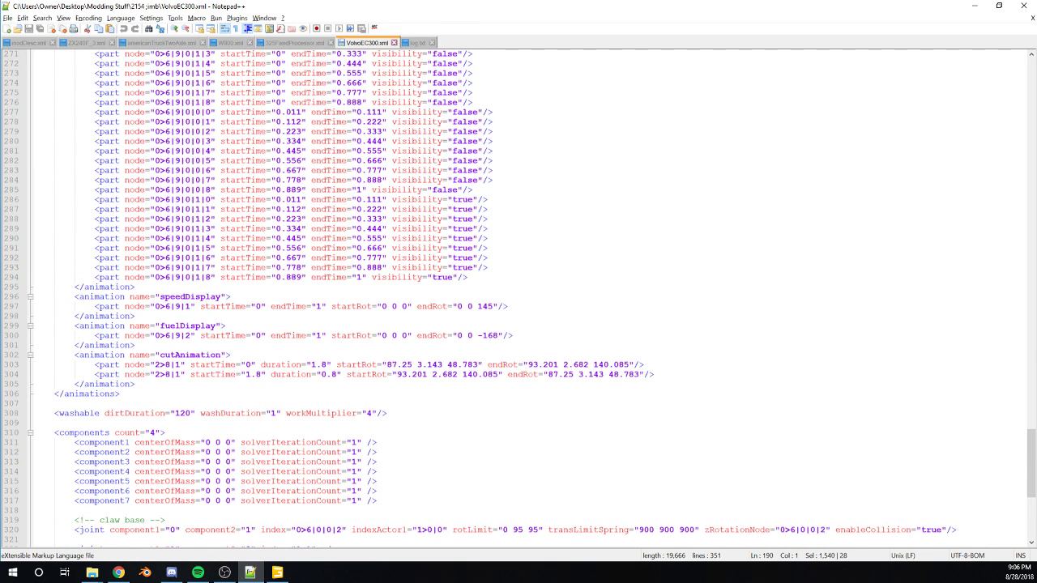
{"action": "scroll", "coordinate": [519, 295], "scroll_direction": "up", "scroll_amount": 7}
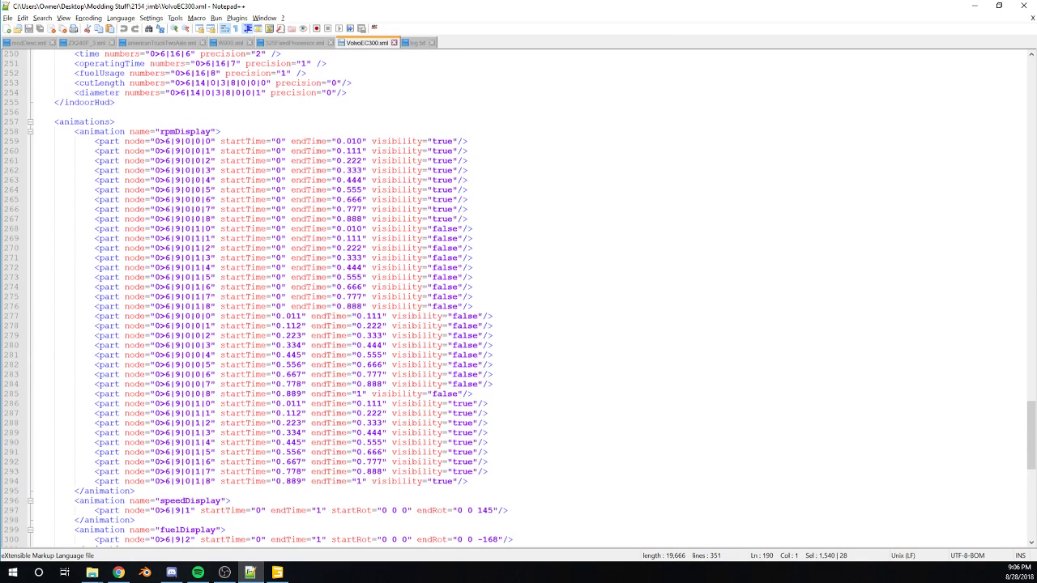
{"action": "key", "text": "alt+Tab"}
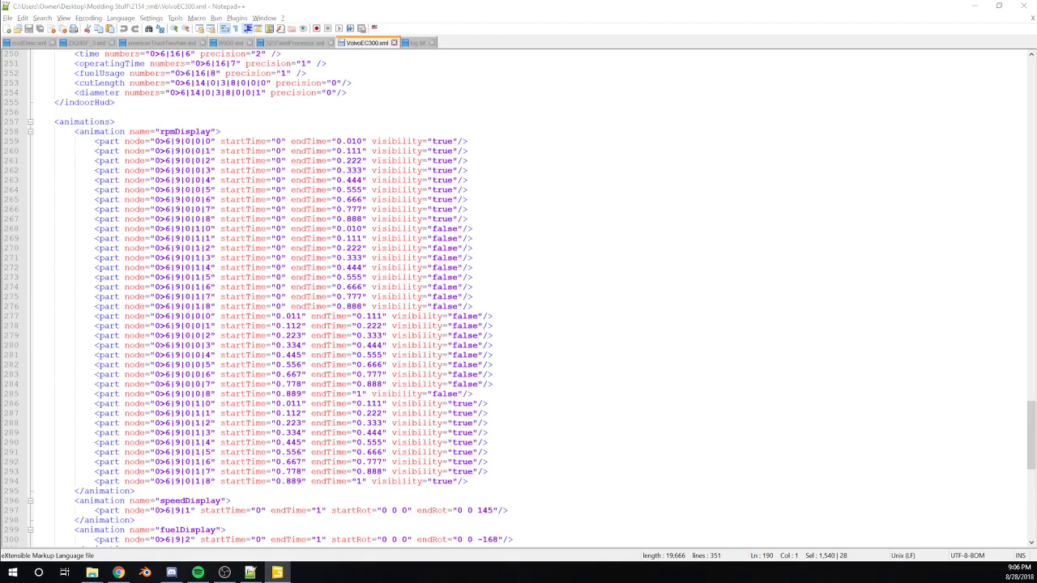
{"action": "scroll", "coordinate": [519, 296], "scroll_direction": "up", "scroll_amount": 9}
Set the brand in the storeData section of 325FixedProcessor.xml to TIGERCAT and save the file.
{"action": "left_click", "coordinate": [271, 43]}
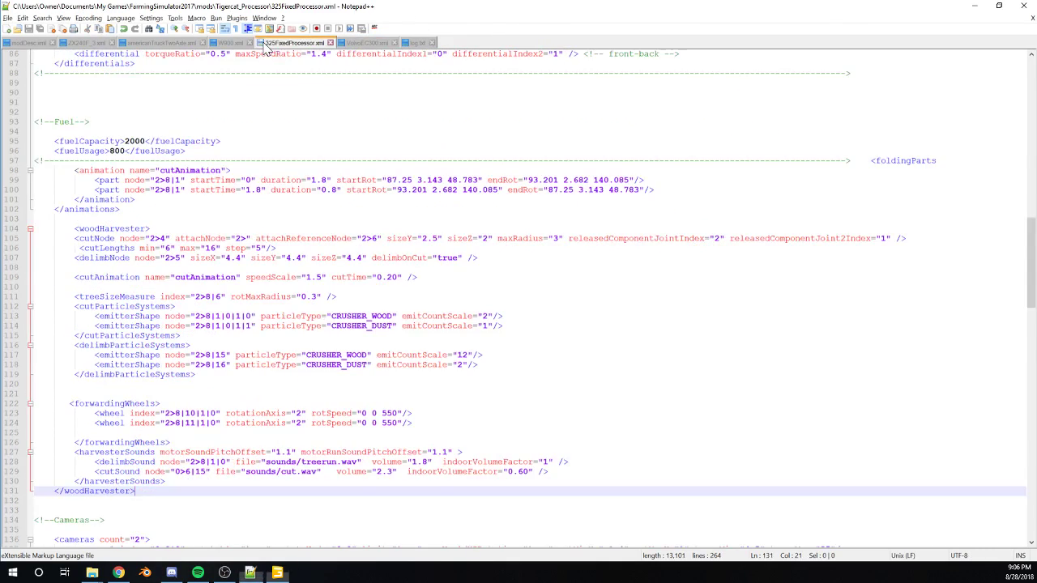
{"action": "scroll", "coordinate": [518, 296], "scroll_direction": "up", "scroll_amount": 4}
{"action": "scroll", "coordinate": [518, 295], "scroll_direction": "up", "scroll_amount": 20}
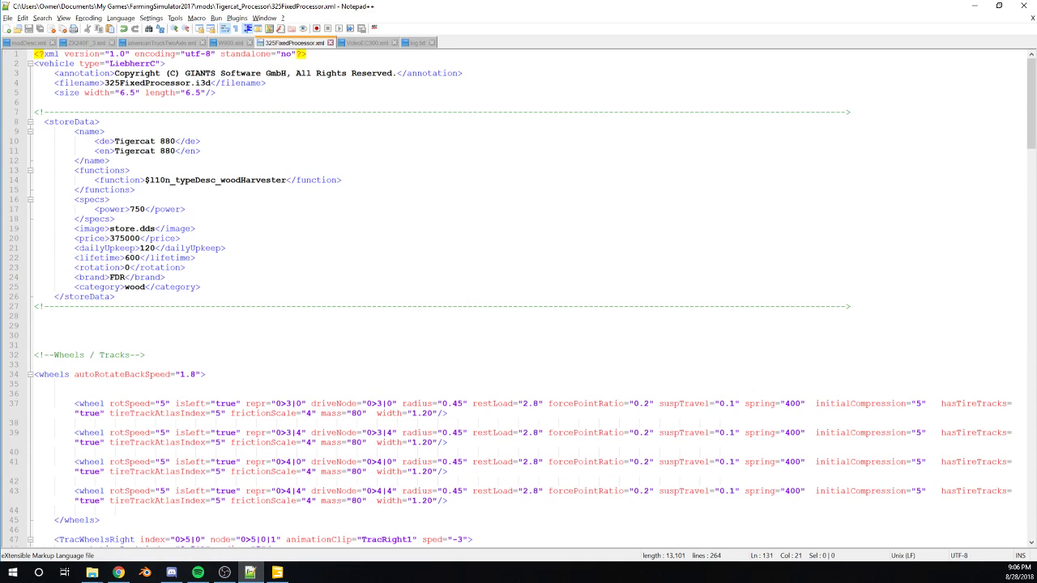
{"action": "left_click", "coordinate": [118, 572]}
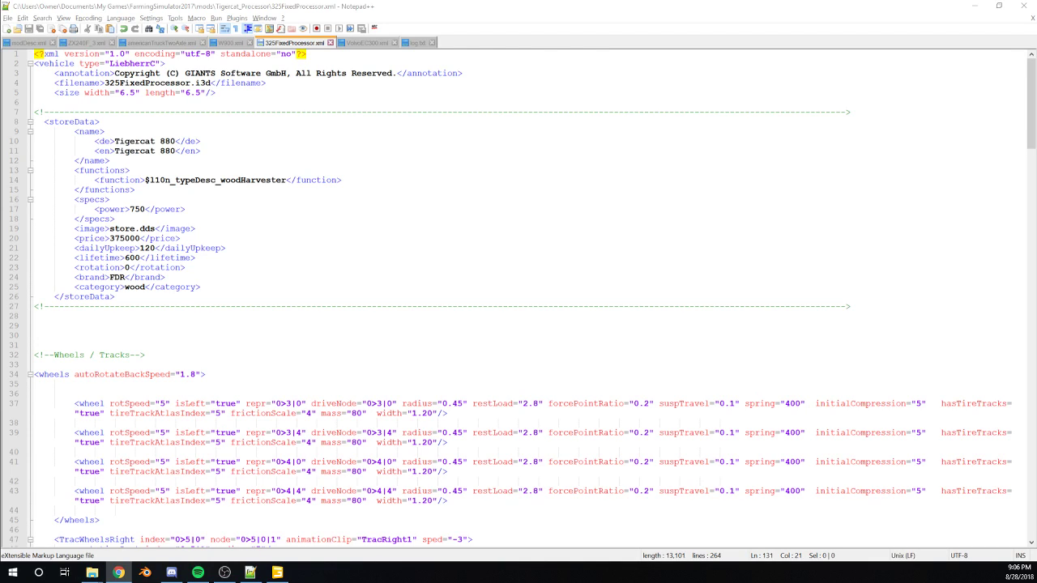
{"action": "key", "text": "alt+Tab"}
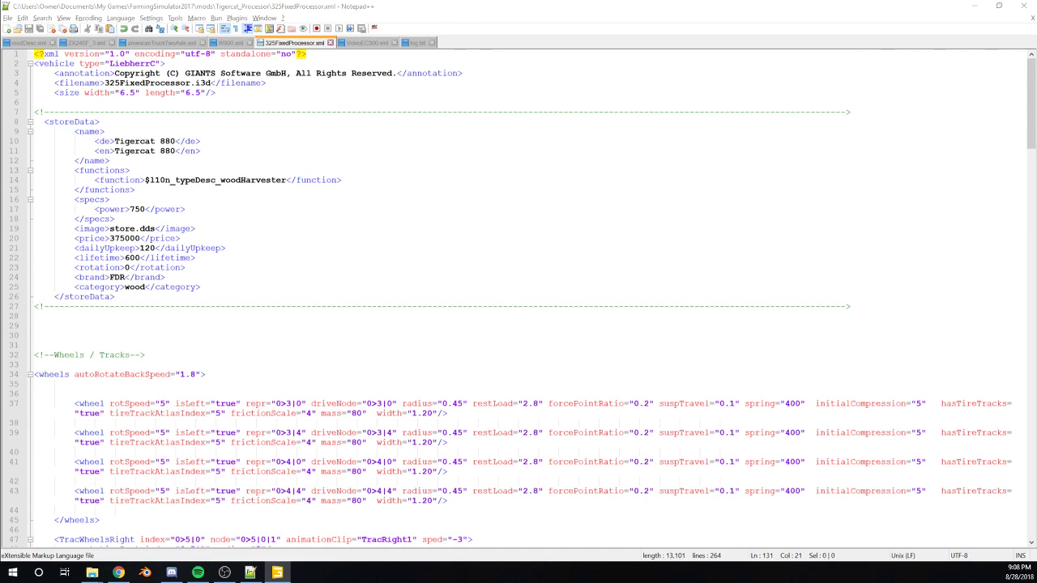
{"action": "left_click", "coordinate": [124, 277]}
{"action": "key", "text": "BackSpace"}
{"action": "key", "text": "BackSpace"}
{"action": "key", "text": "BackSpace"}
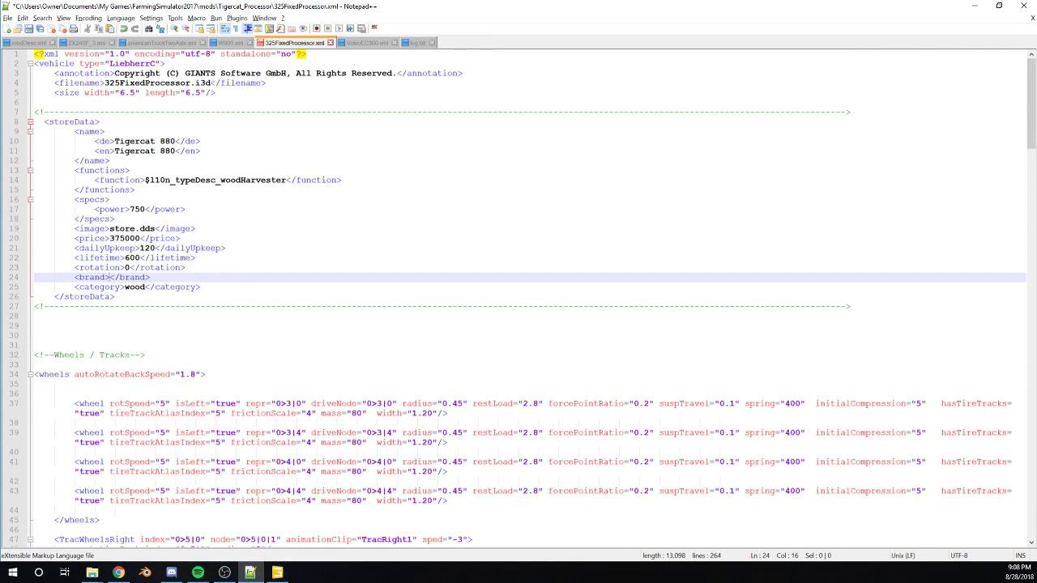
{"action": "type", "text": "TIG"}
{"action": "type", "text": "ERCAT"}
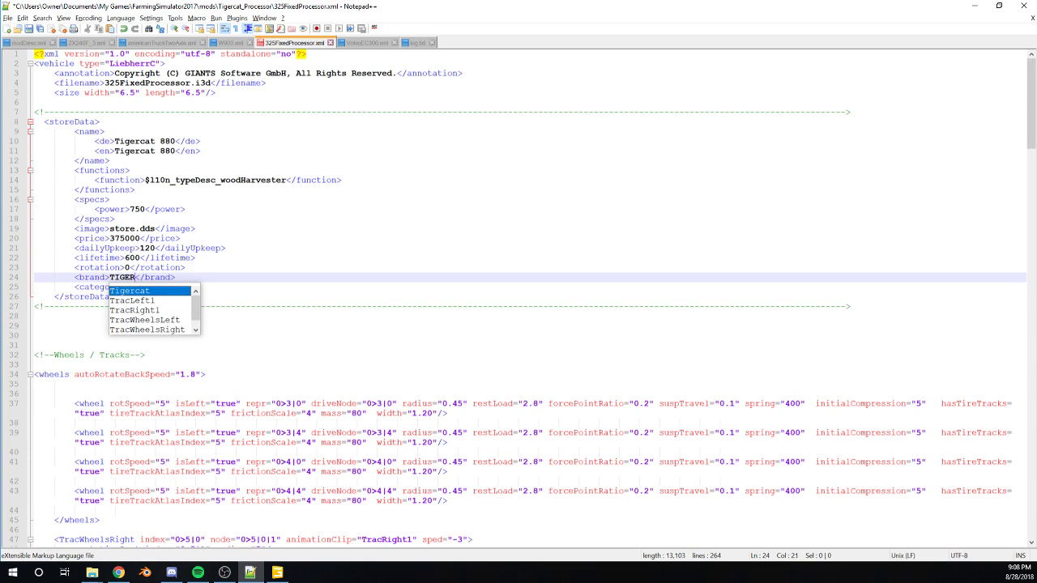
{"action": "left_click", "coordinate": [200, 249]}
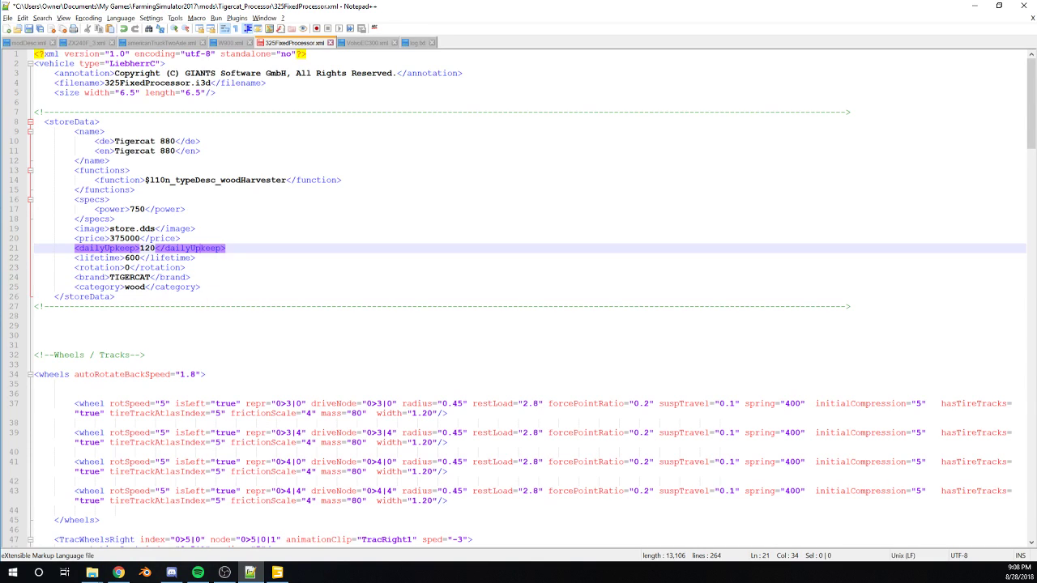
{"action": "left_click", "coordinate": [191, 277]}
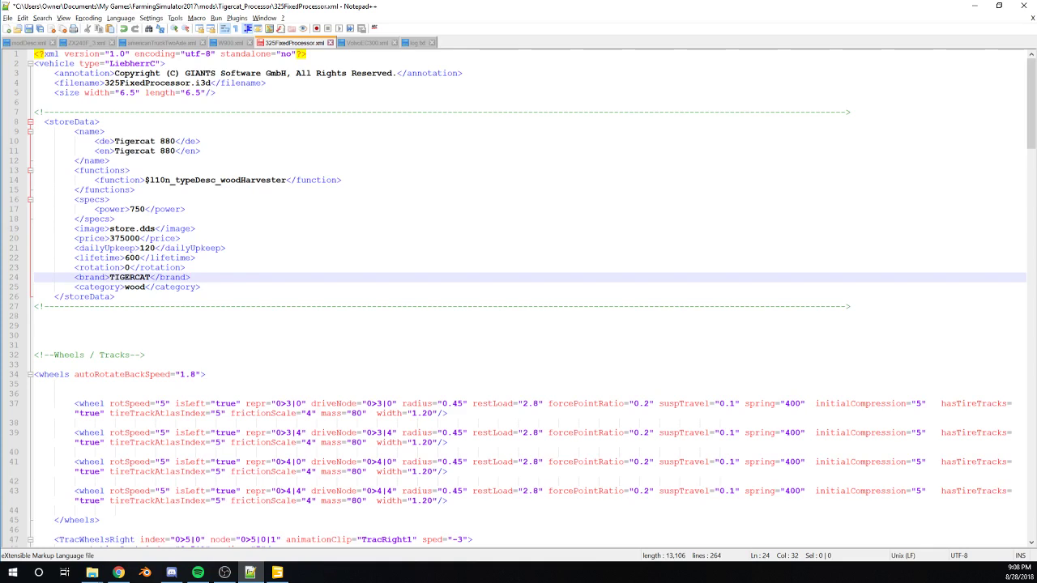
{"action": "key", "text": "ctrl+s"}
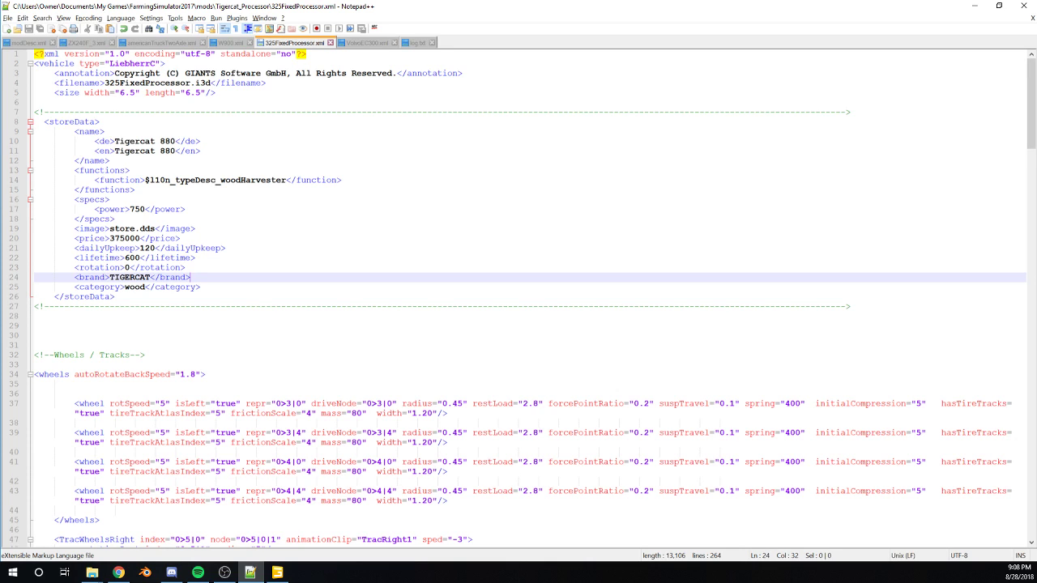
Examine 325FixedProcessor.xml from the storeData section down through the wheels, motor, woodHarvester, cameras and lights sections.
{"action": "scroll", "coordinate": [519, 297], "scroll_direction": "down", "scroll_amount": 14}
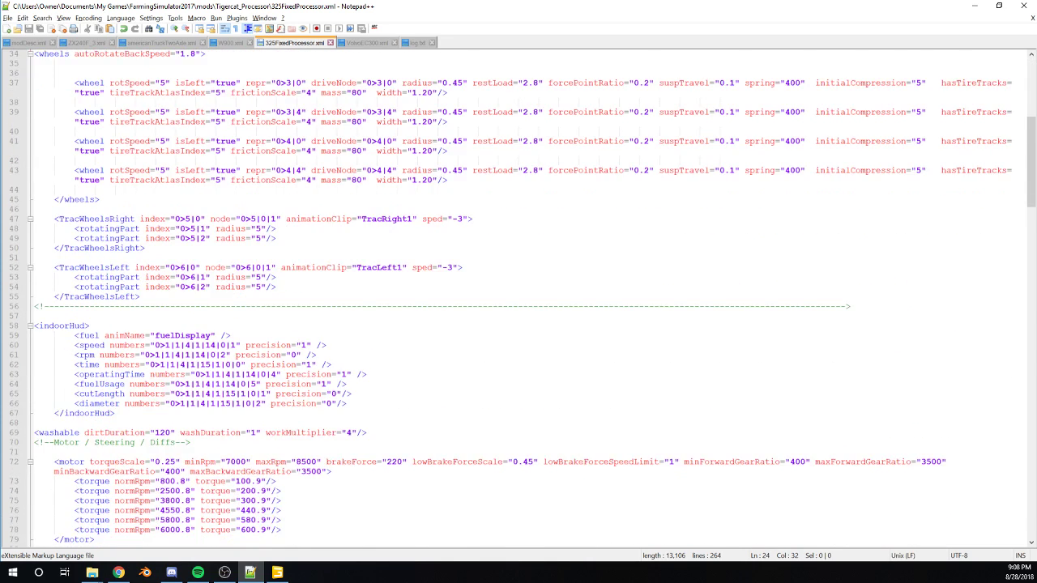
{"action": "scroll", "coordinate": [518, 297], "scroll_direction": "down", "scroll_amount": 2}
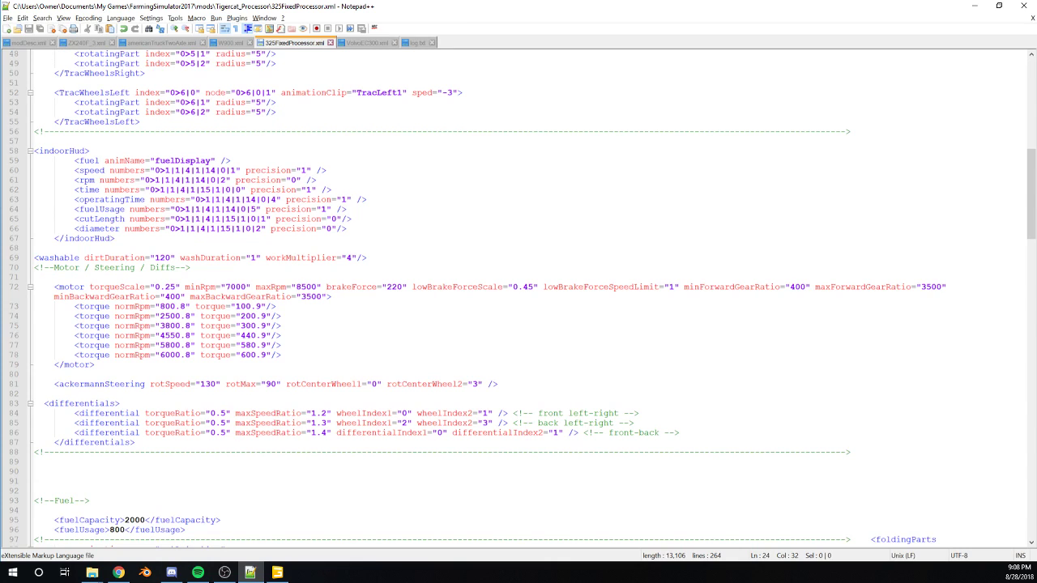
{"action": "scroll", "coordinate": [519, 296], "scroll_direction": "down", "scroll_amount": 8}
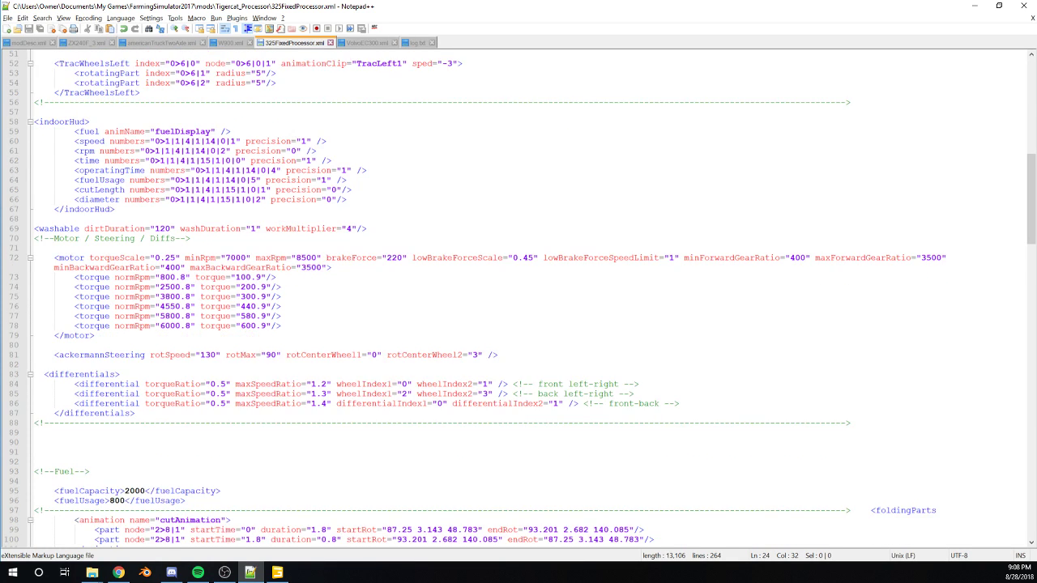
{"action": "scroll", "coordinate": [518, 297], "scroll_direction": "down", "scroll_amount": 7}
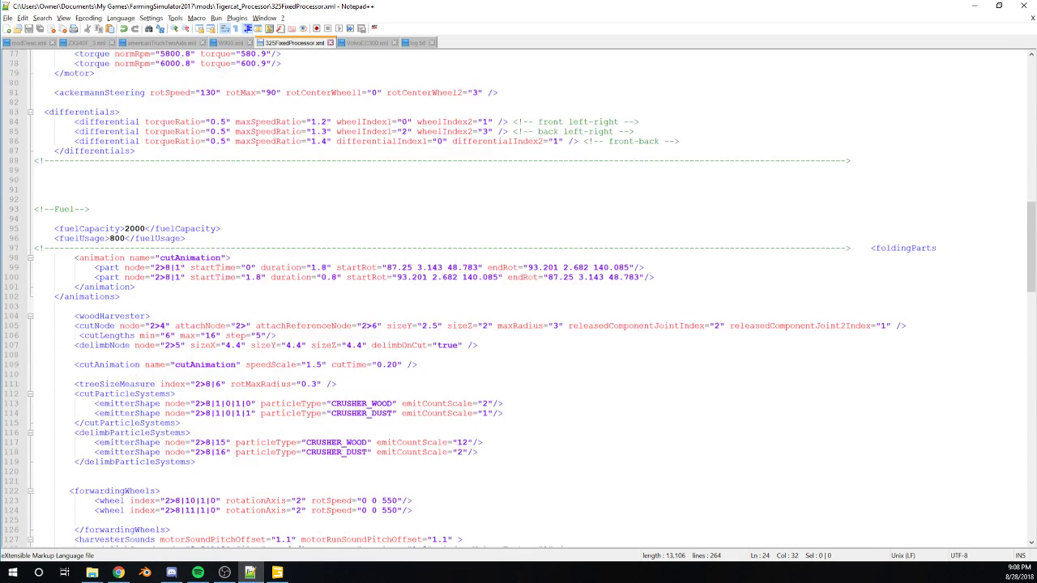
{"action": "scroll", "coordinate": [518, 296], "scroll_direction": "down", "scroll_amount": 9}
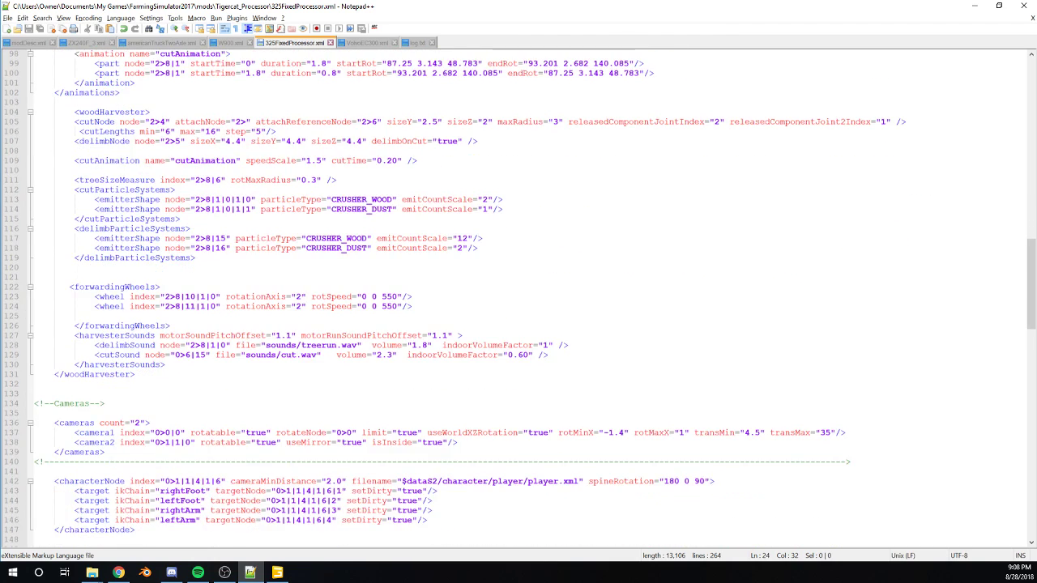
{"action": "scroll", "coordinate": [518, 297], "scroll_direction": "down", "scroll_amount": 4}
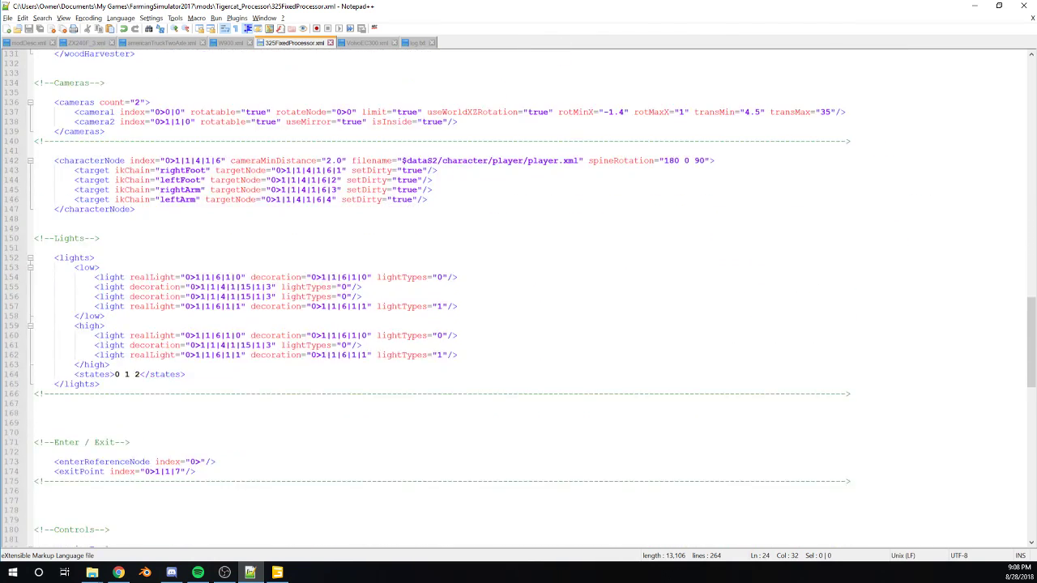
Switch to GIANTS Editor and set the front light's Y rotation to 180.
{"action": "key", "text": "alt+Tab"}
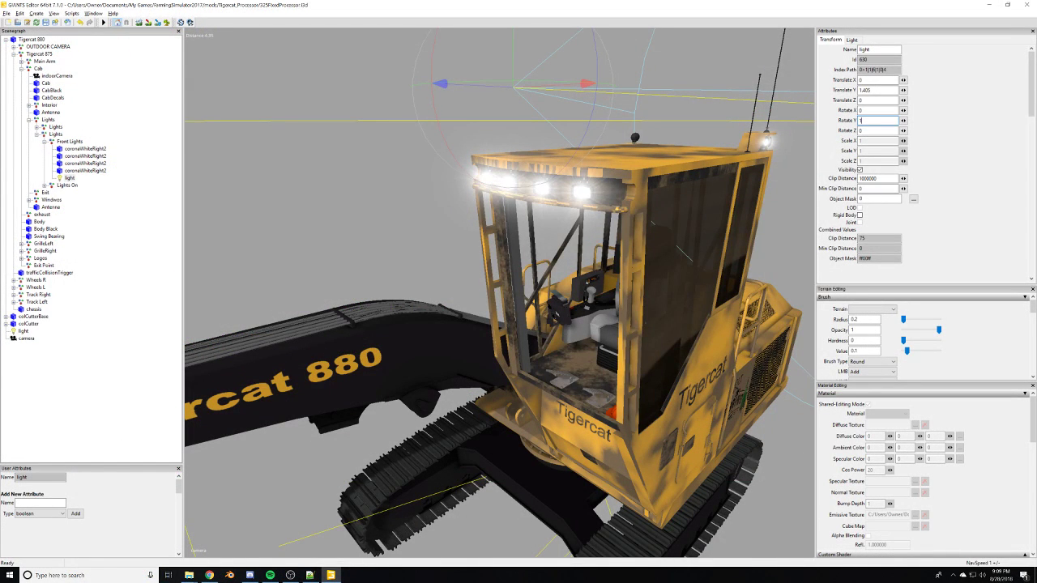
{"action": "key", "text": "alt+Tab"}
{"action": "type", "text": "0"}
{"action": "left_click_drag", "start_coordinate": [616, 162], "coordinate": [560, 267], "text": "alt"}
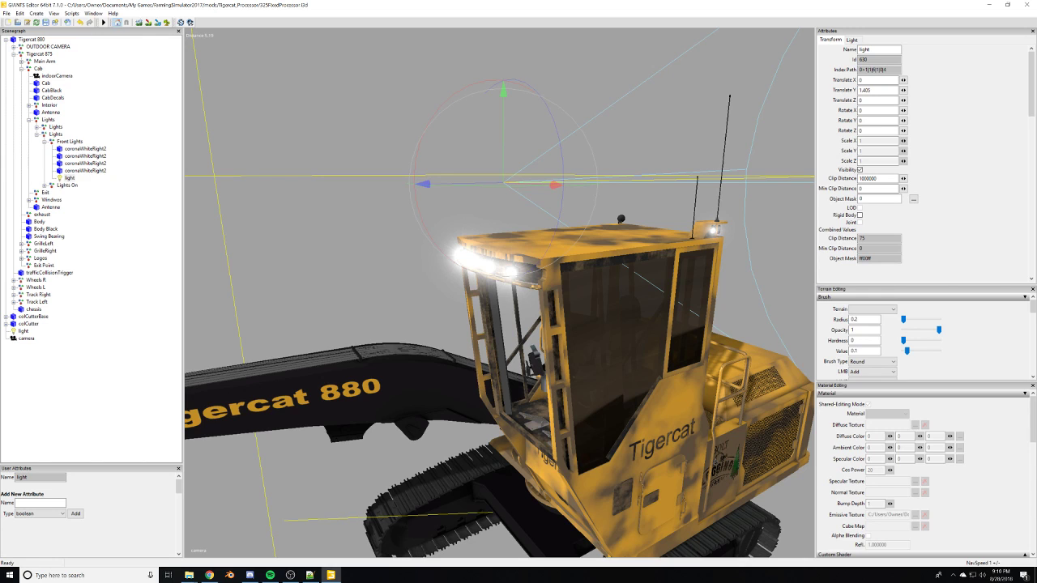
{"action": "left_click_drag", "start_coordinate": [874, 121], "coordinate": [782, 127]}
{"action": "type", "text": "180"}
{"action": "key", "text": "Return"}
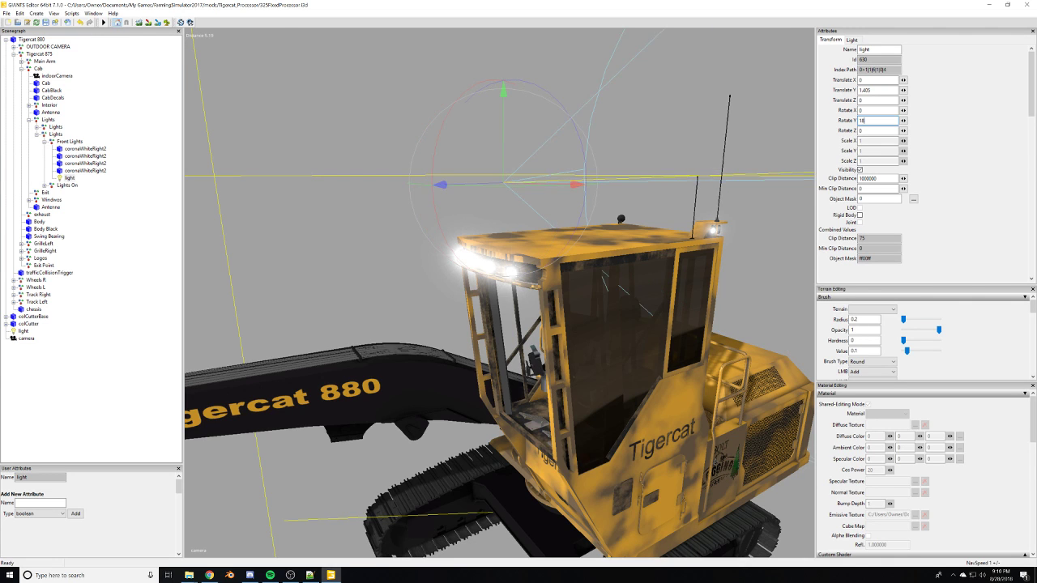
Inspect the rotated light's direction against the cab's front lamps from several angles and distances.
{"action": "middle_click_drag", "start_coordinate": [470, 132], "coordinate": [691, 102], "text": "alt"}
{"action": "scroll", "coordinate": [692, 102], "scroll_direction": "up", "scroll_amount": 4}
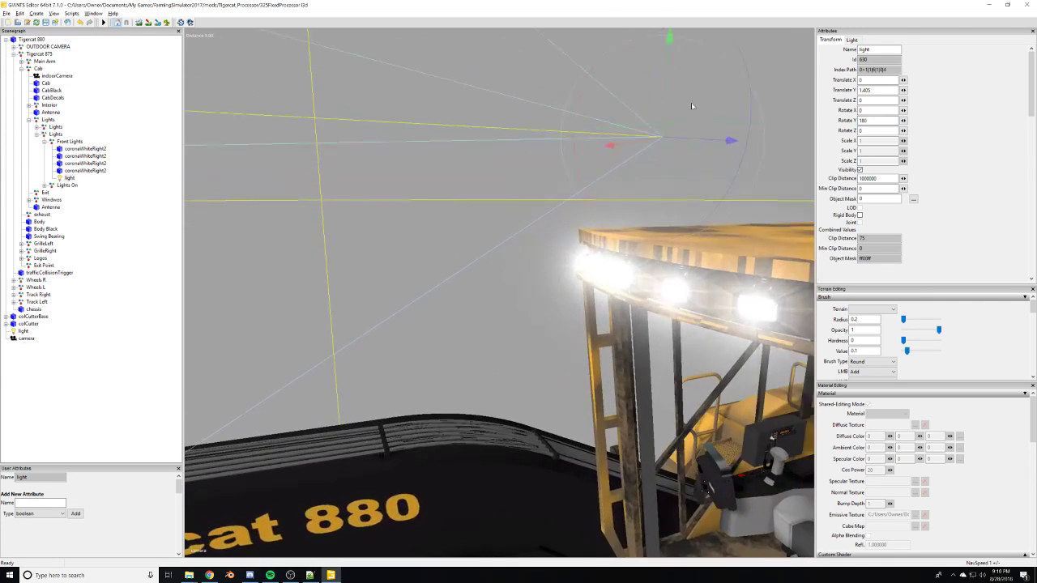
{"action": "scroll", "coordinate": [530, 183], "scroll_direction": "up", "scroll_amount": 4}
{"action": "scroll", "coordinate": [544, 183], "scroll_direction": "down", "scroll_amount": 10}
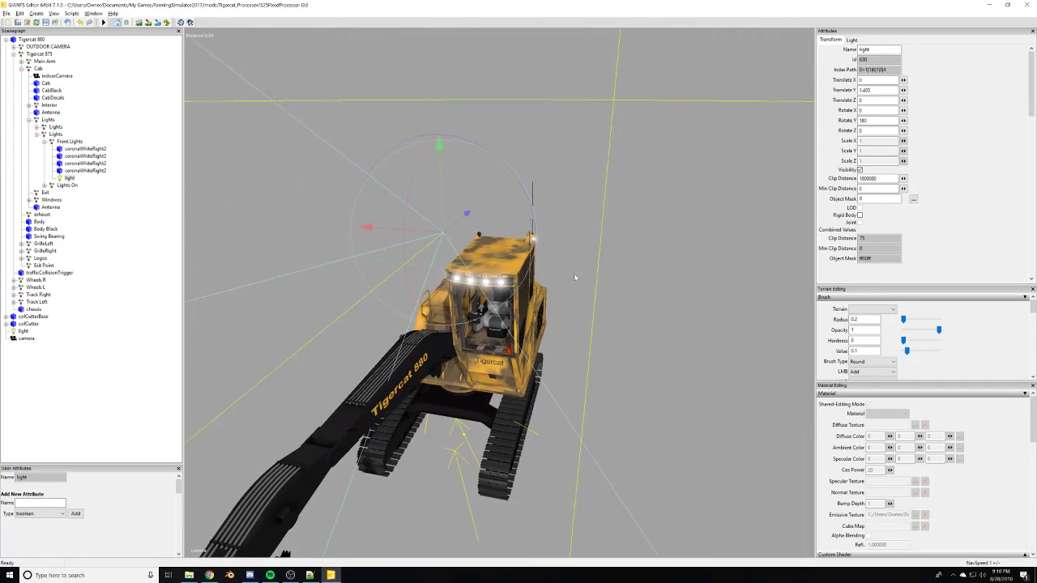
{"action": "left_click_drag", "start_coordinate": [576, 278], "coordinate": [490, 257], "text": "alt"}
{"action": "scroll", "coordinate": [489, 258], "scroll_direction": "up", "scroll_amount": 3}
{"action": "middle_click_drag", "start_coordinate": [489, 257], "coordinate": [391, 310], "text": "alt"}
{"action": "scroll", "coordinate": [391, 311], "scroll_direction": "up", "scroll_amount": 6}
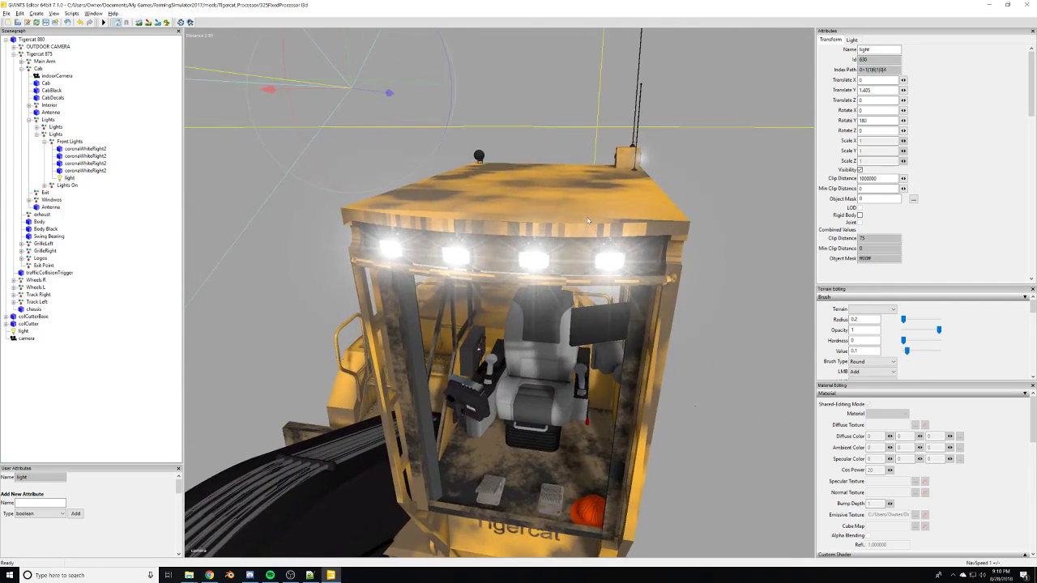
{"action": "scroll", "coordinate": [392, 310], "scroll_direction": "down", "scroll_amount": 6}
Set the front spot light's cone angle to 30 and check its beam against the boom.
{"action": "left_click", "coordinate": [852, 40]}
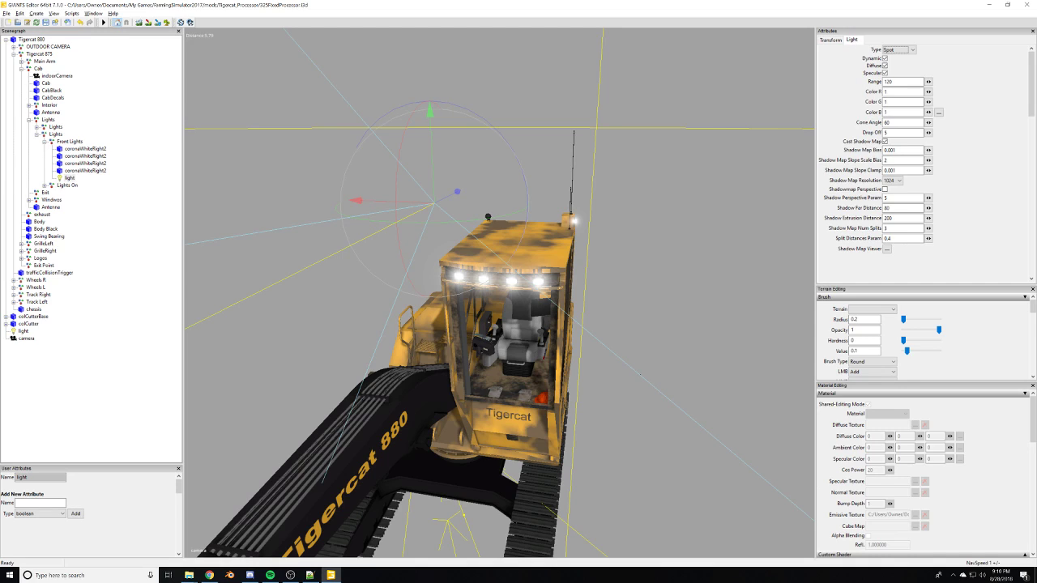
{"action": "left_click_drag", "start_coordinate": [902, 134], "coordinate": [894, 134]}
{"action": "left_click", "coordinate": [889, 122]}
{"action": "key", "text": "Delete"}
{"action": "key", "text": "Delete"}
{"action": "key", "text": "Delete"}
{"action": "left_click_drag", "start_coordinate": [488, 194], "coordinate": [159, 292], "text": "alt"}
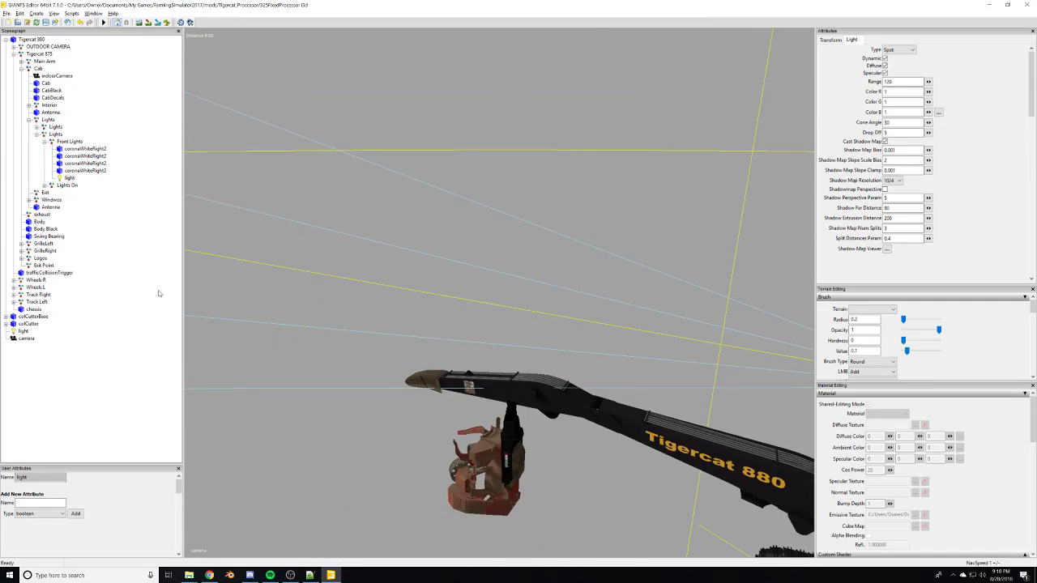
{"action": "scroll", "coordinate": [499, 324], "scroll_direction": "down", "scroll_amount": 4}
{"action": "left_click_drag", "start_coordinate": [527, 340], "coordinate": [527, 369], "text": "alt"}
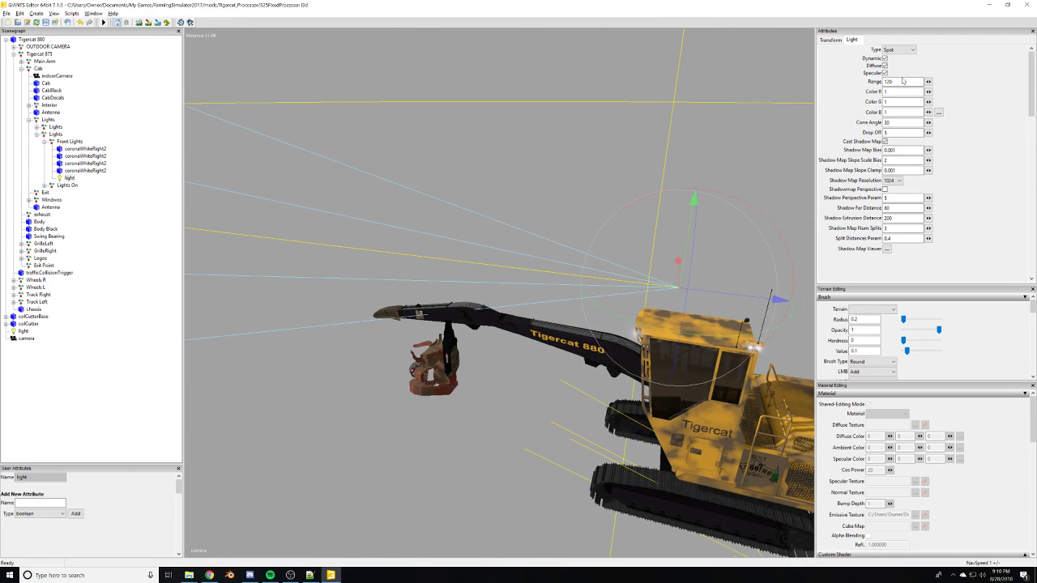
Reduce the front light's range to 1, try the Point light type, and return the type to Spot.
{"action": "left_click", "coordinate": [903, 81]}
{"action": "key", "text": "BackSpace"}
{"action": "key", "text": "BackSpace"}
{"action": "left_click", "coordinate": [899, 49]}
{"action": "left_click", "coordinate": [898, 60]}
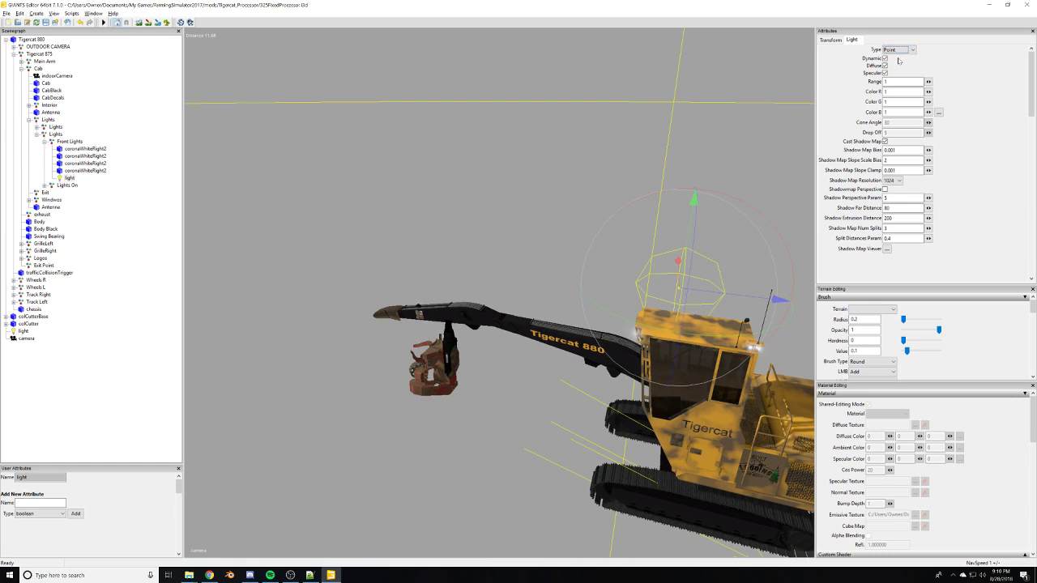
{"action": "left_click", "coordinate": [899, 50]}
{"action": "left_click", "coordinate": [888, 73]}
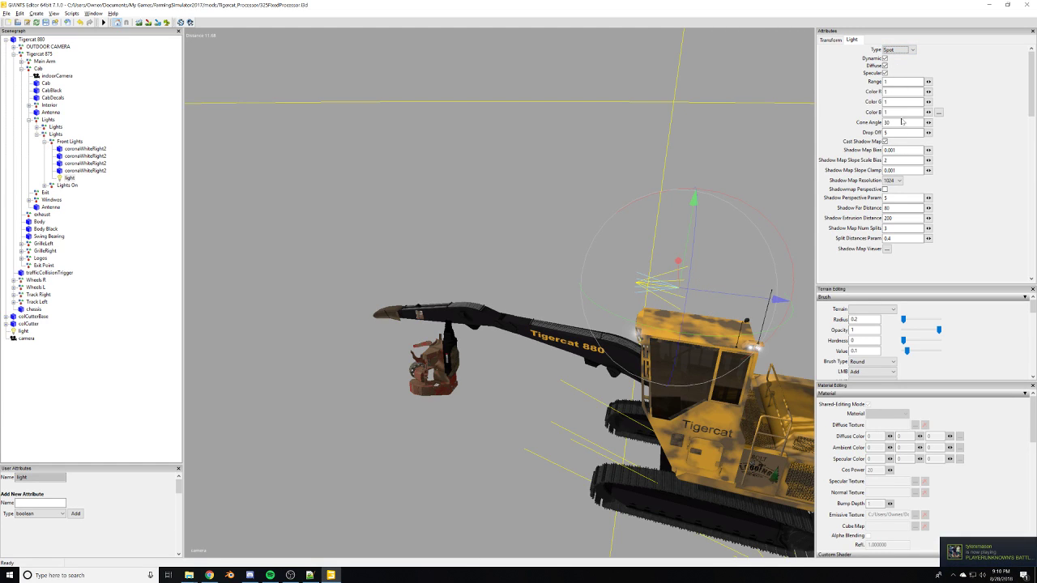
Set the front spot light's range to 10.
{"action": "double_click", "coordinate": [902, 122]}
{"action": "left_click", "coordinate": [915, 81]}
{"action": "type", "text": "0"}
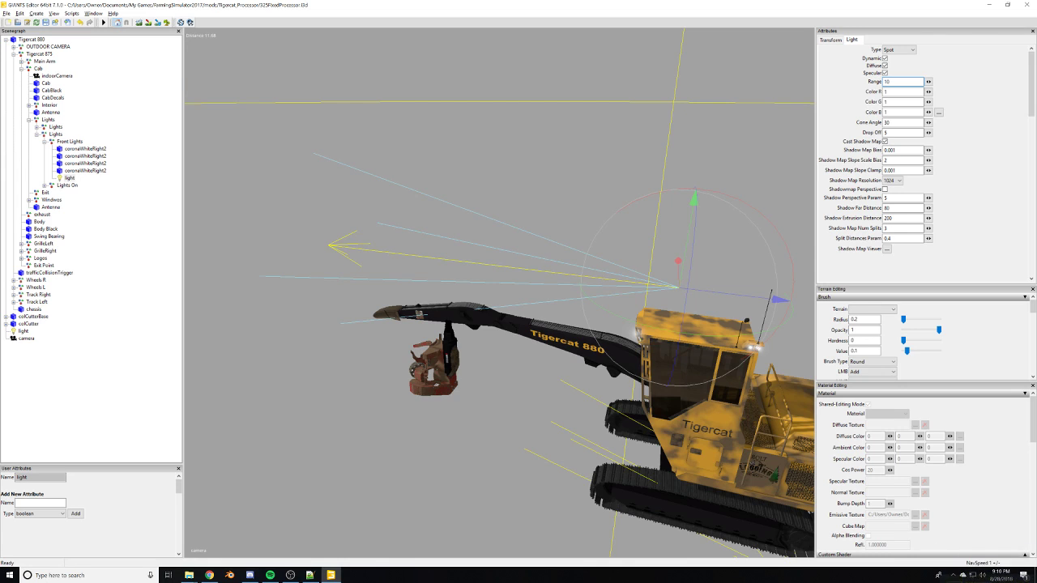
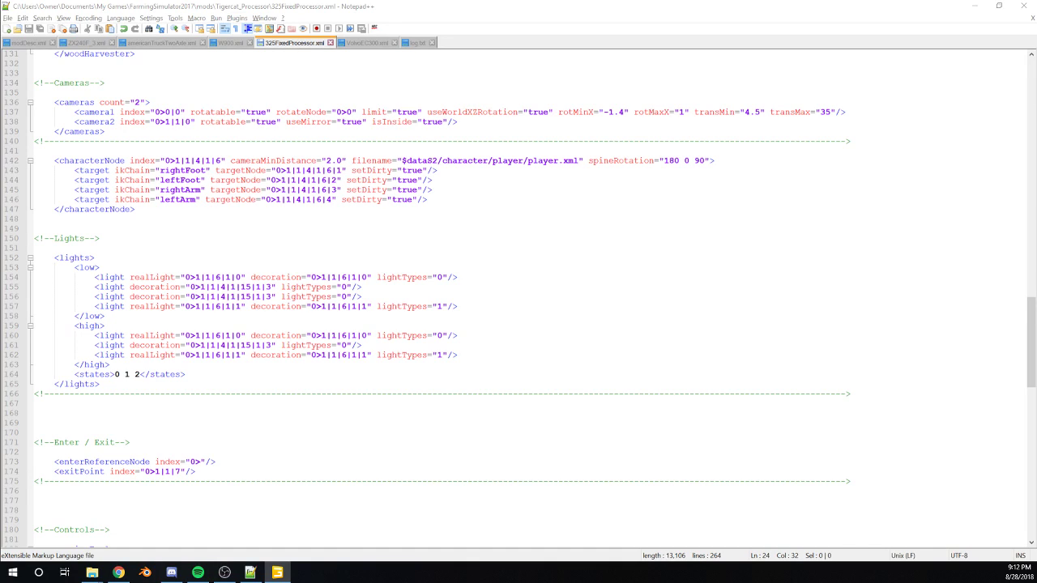
In Notepad++, delete the two decoration-only entries from the low lights block of 325FixedProcessor.xml and set the light states to 0 1.
{"action": "left_click_drag", "start_coordinate": [364, 297], "coordinate": [2, 290]}
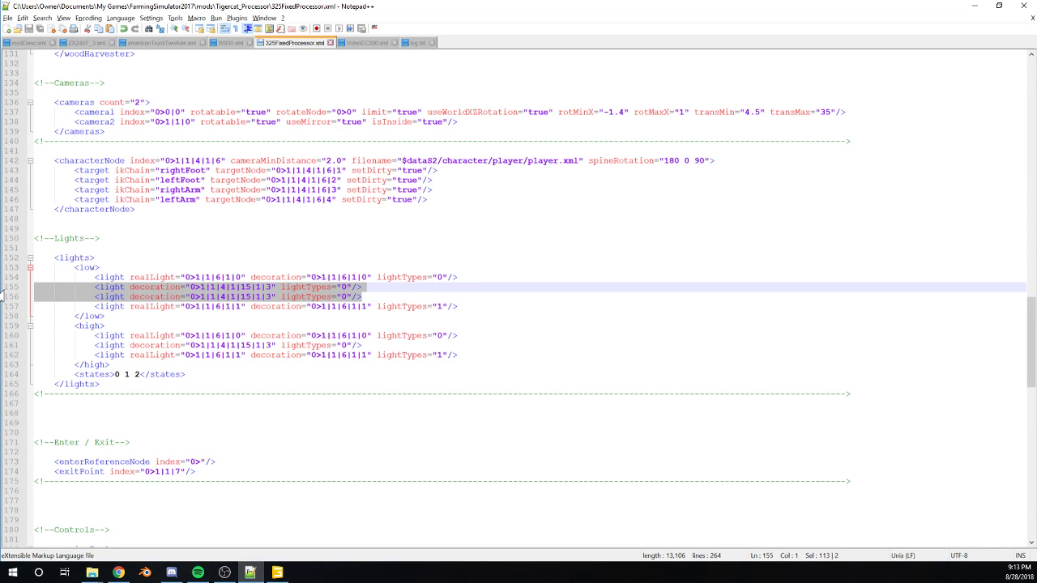
{"action": "key", "text": "Delete"}
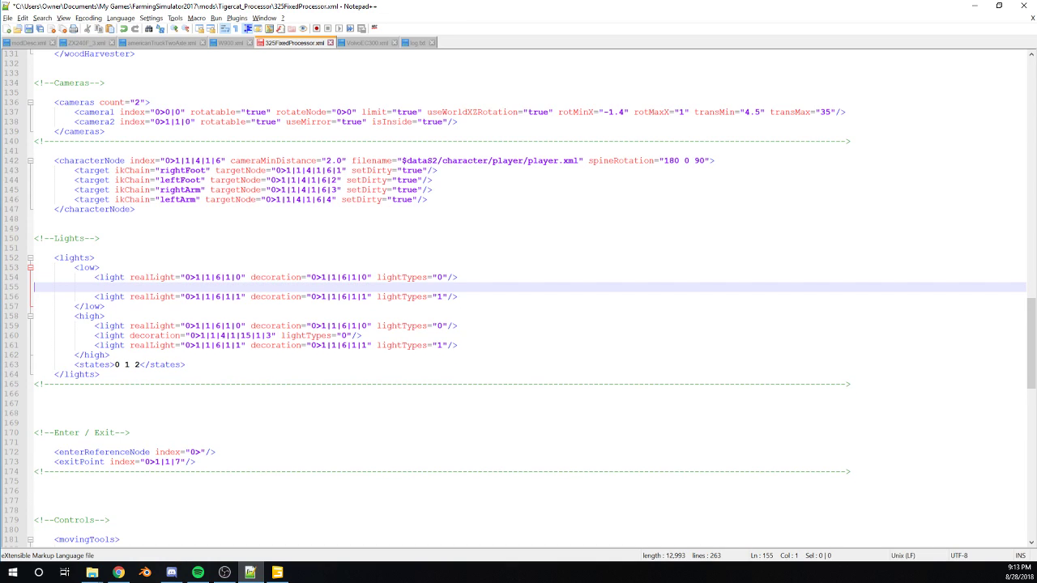
{"action": "left_click", "coordinate": [140, 366]}
{"action": "key", "text": "BackSpace"}
{"action": "key", "text": "BackSpace"}
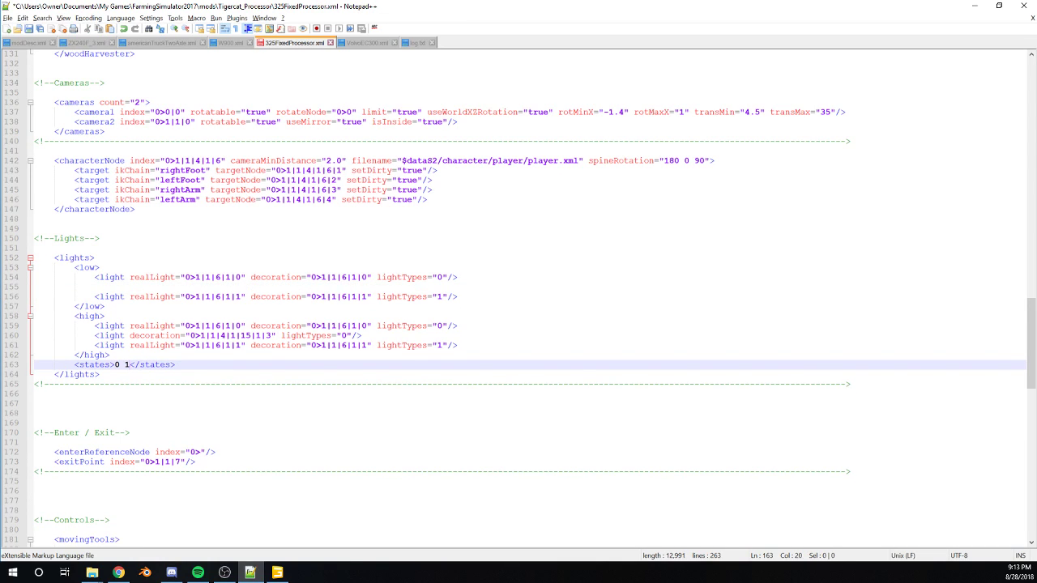
Delete the lightTypes 1 entry from the low lights block and the last two light entries from the high block.
{"action": "left_click_drag", "start_coordinate": [465, 297], "coordinate": [17, 290]}
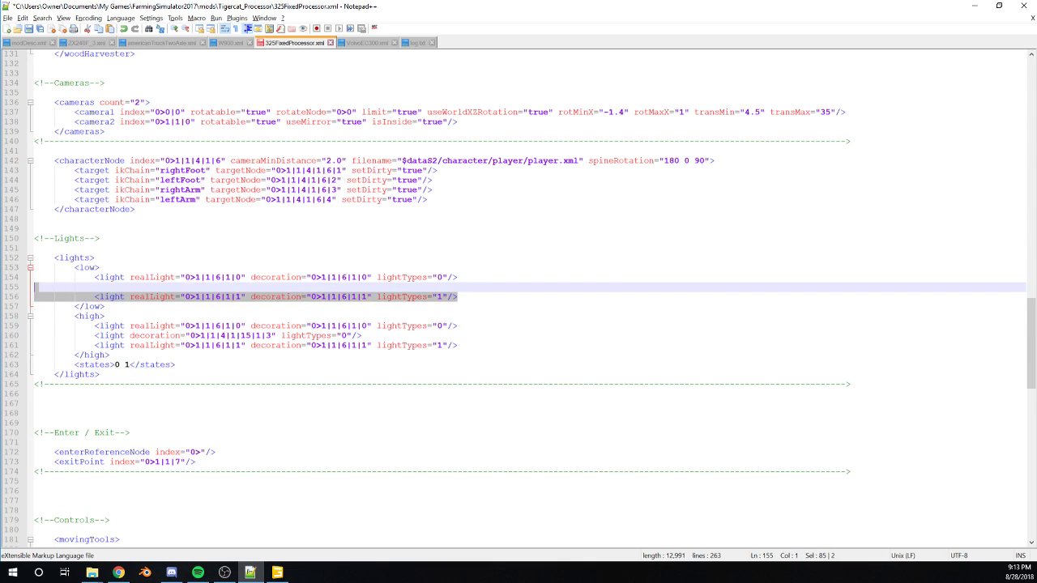
{"action": "key", "text": "BackSpace"}
{"action": "key", "text": "BackSpace"}
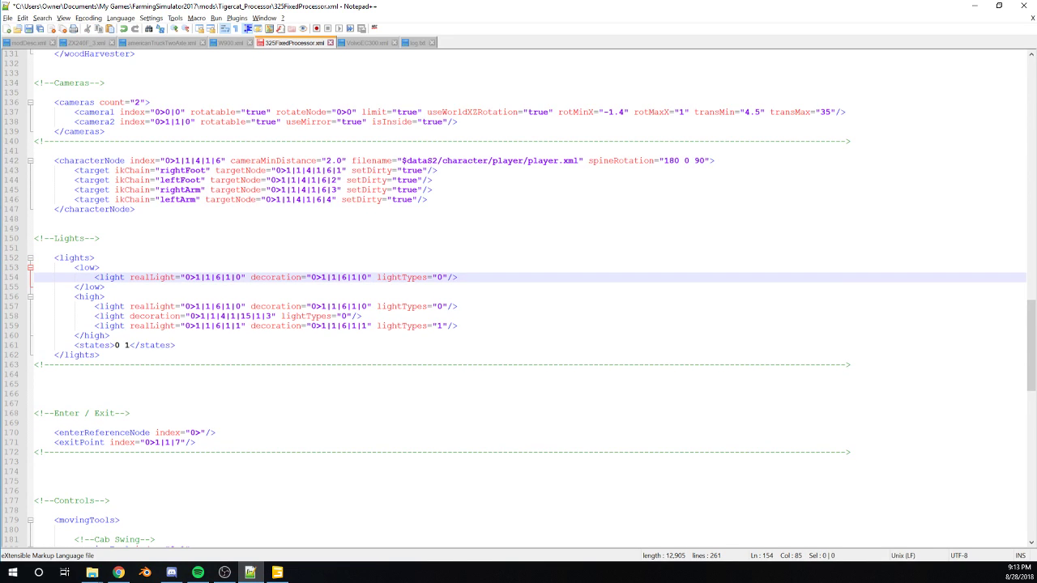
{"action": "left_click_drag", "start_coordinate": [458, 326], "coordinate": [34, 316]}
{"action": "key", "text": "Delete"}
{"action": "key", "text": "BackSpace"}
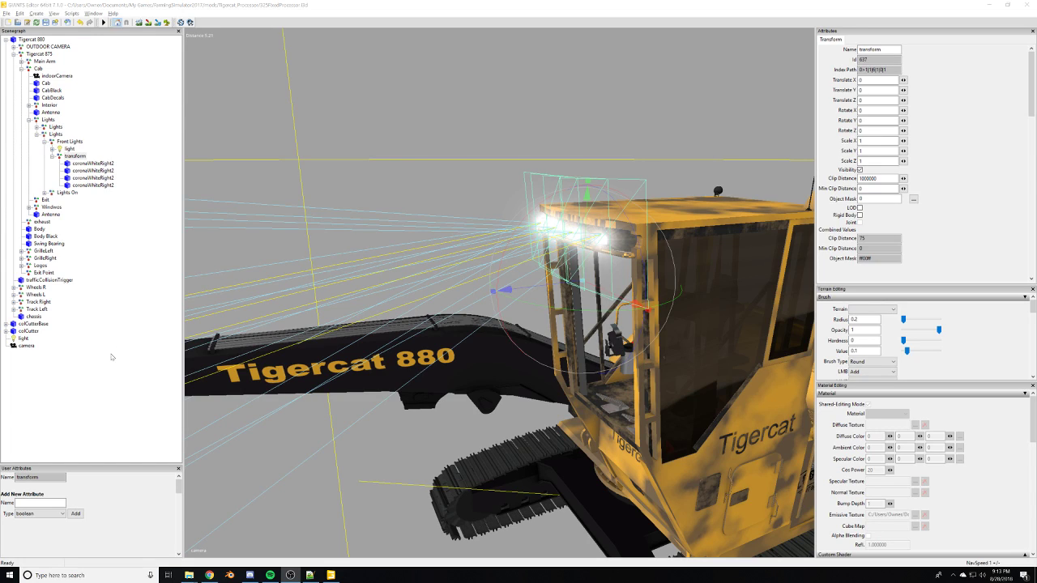
Copy the index paths of the front lights' corona transform and light node in GIANTS Editor for the XML light entries.
{"action": "key", "text": "alt+Tab"}
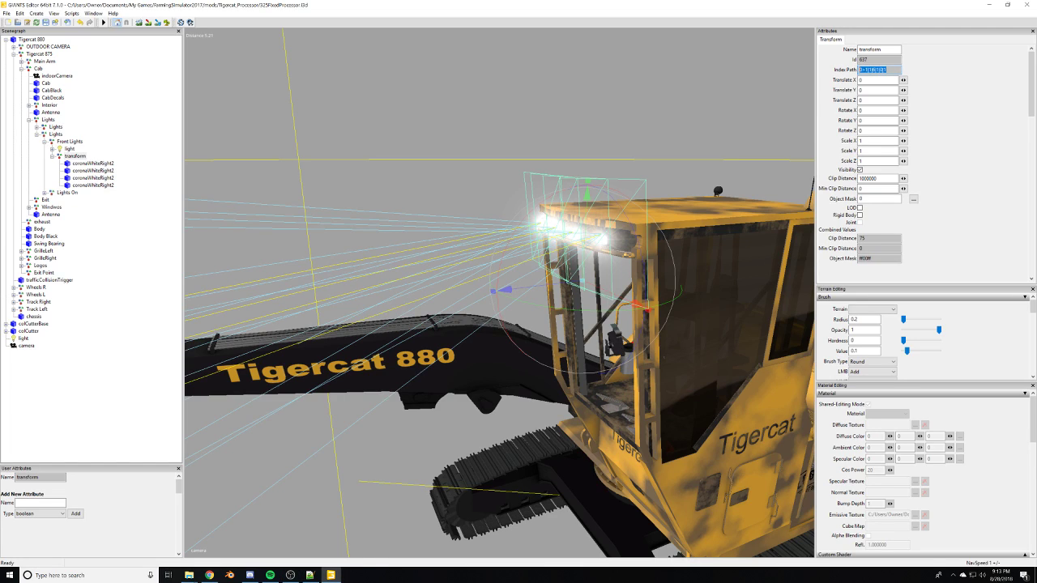
{"action": "key", "text": "alt+Tab"}
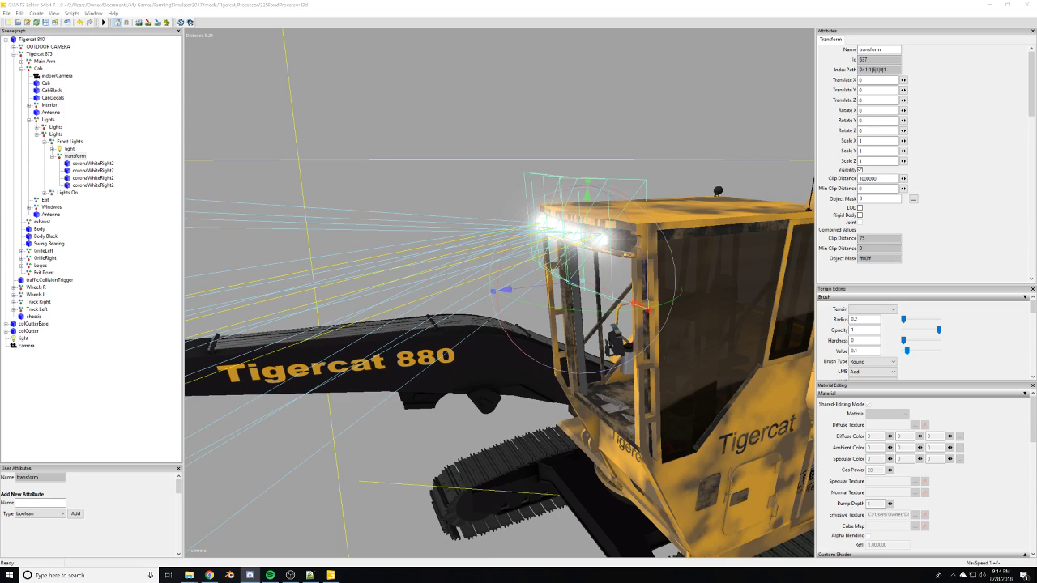
{"action": "key", "text": "alt+Tab"}
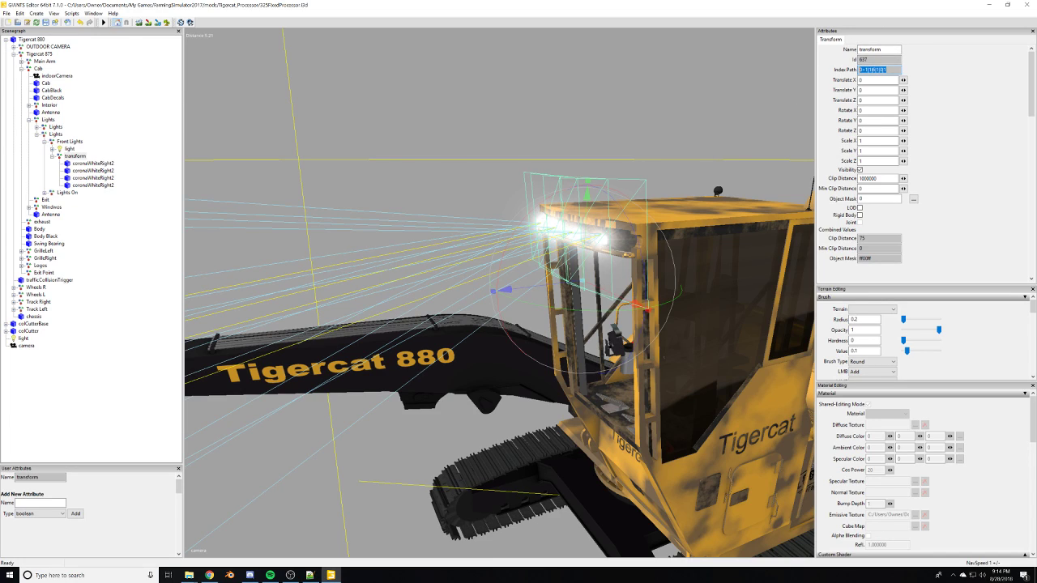
{"action": "key", "text": "alt+Tab"}
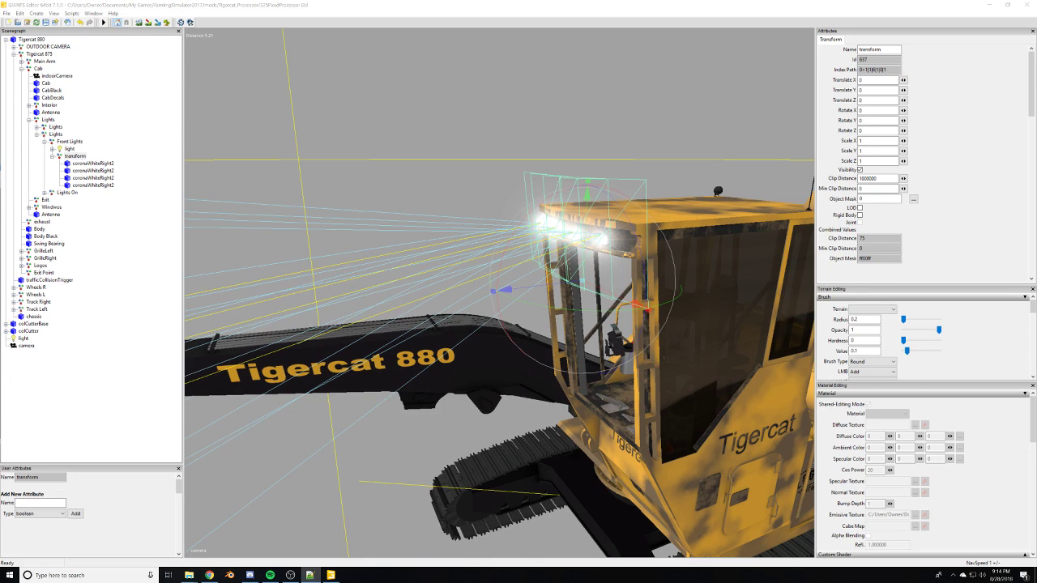
{"action": "left_click", "coordinate": [69, 149]}
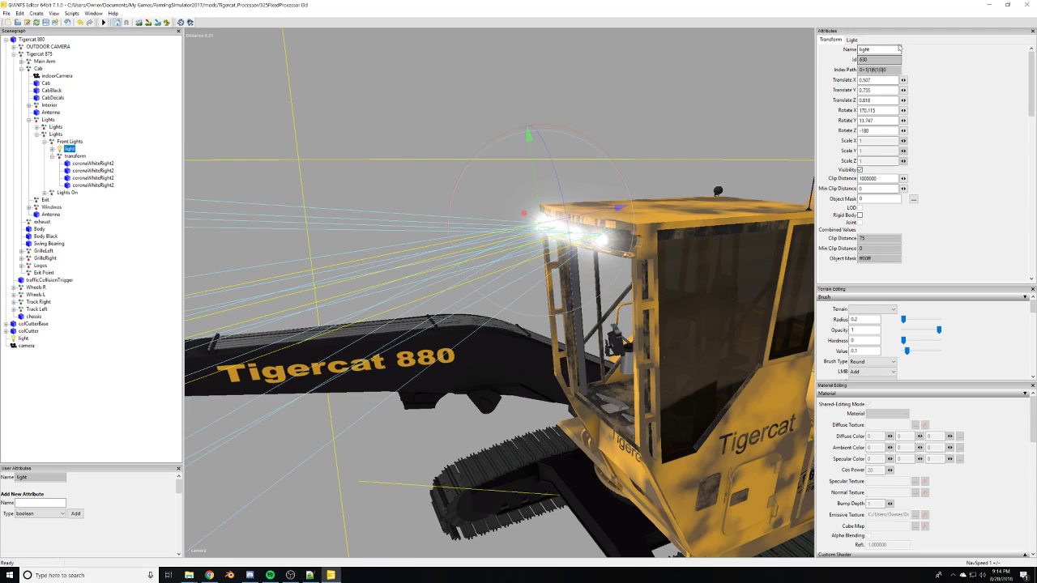
{"action": "double_click", "coordinate": [875, 70]}
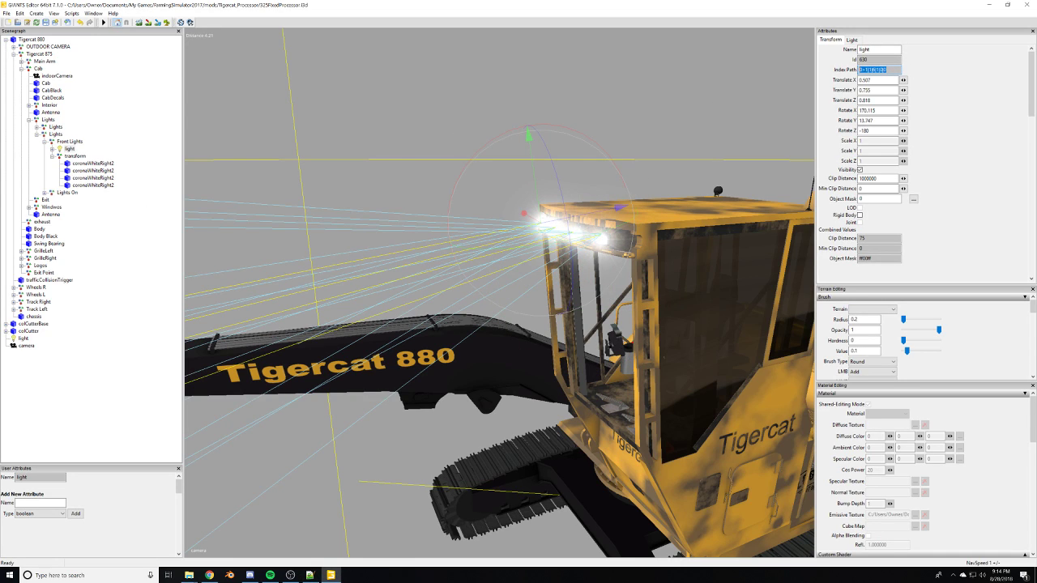
{"action": "key", "text": "alt+Tab"}
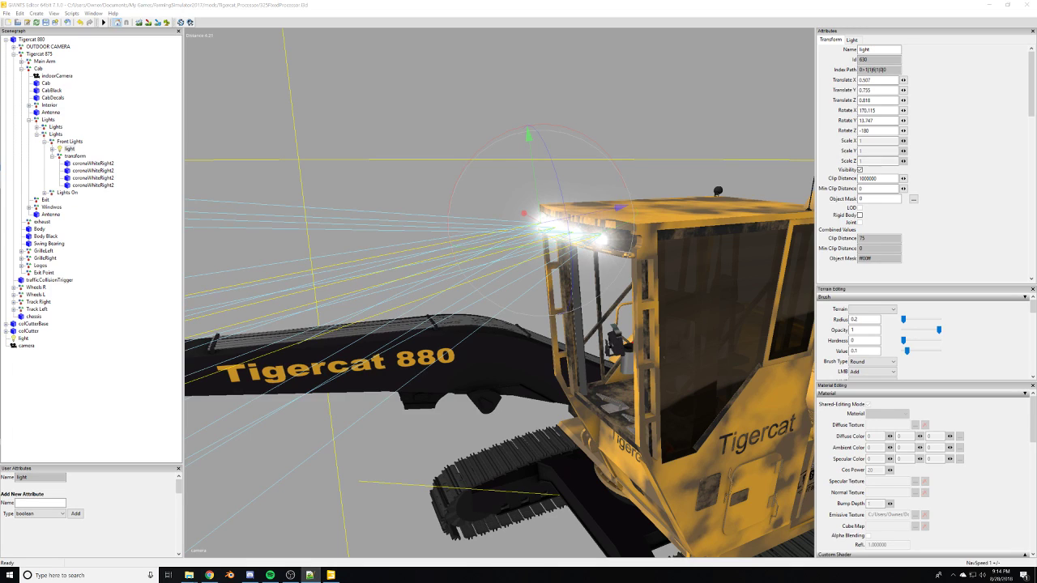
Collapse the Front Lights group, expand the Lights On group, and create a new transform group in the scenegraph.
{"action": "left_click", "coordinate": [51, 156]}
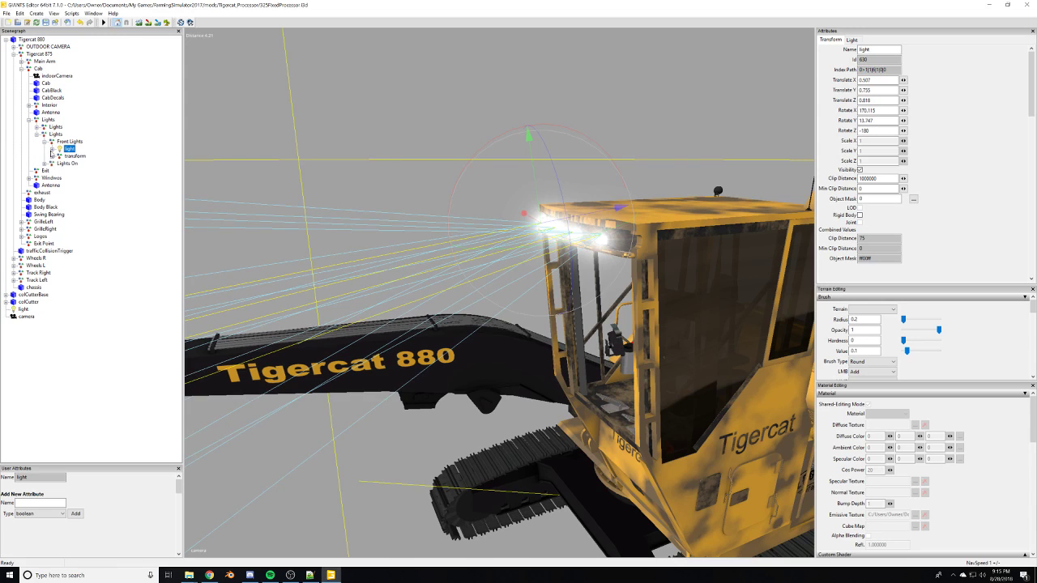
{"action": "left_click", "coordinate": [43, 141]}
{"action": "left_click", "coordinate": [44, 149]}
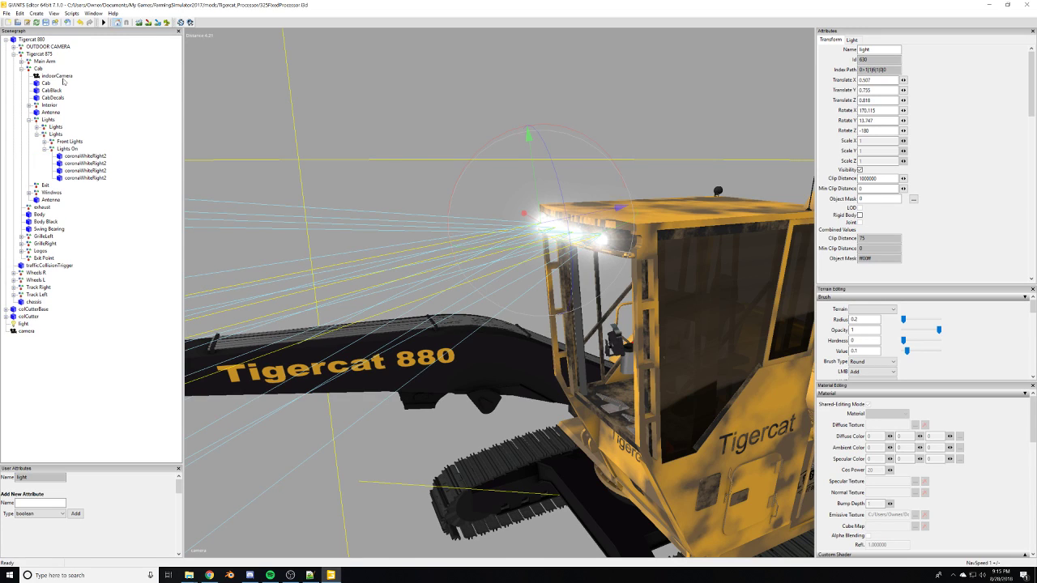
{"action": "left_click", "coordinate": [36, 13]}
{"action": "left_click", "coordinate": [59, 23]}
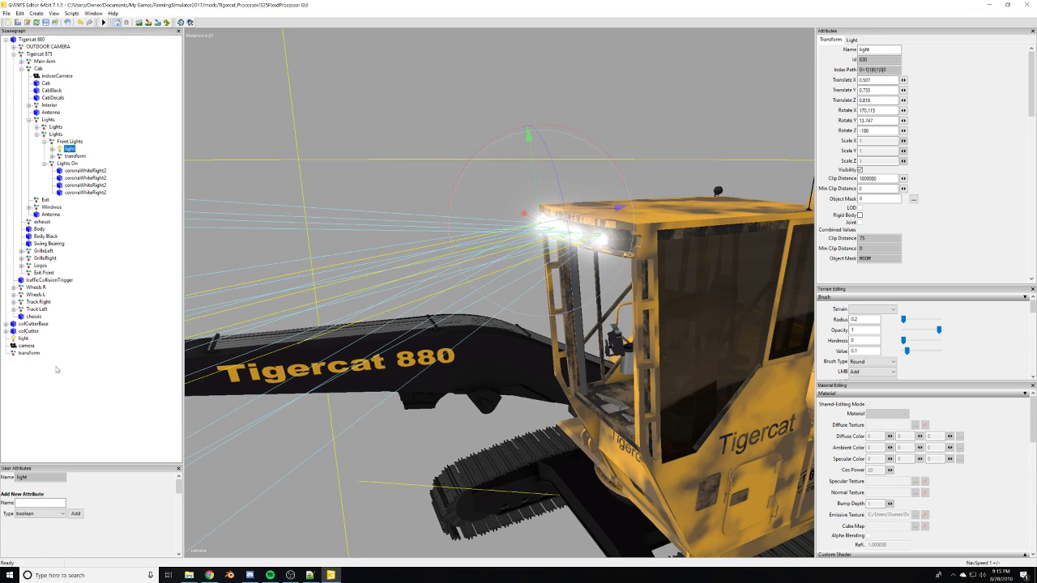
Move the new transform group into Lights On and place the four coronaWhiteRight2 objects inside it.
{"action": "left_click", "coordinate": [66, 164]}
{"action": "key", "text": "ctrl+v"}
{"action": "left_click", "coordinate": [79, 194]}
{"action": "left_click", "coordinate": [75, 166], "text": "shift"}
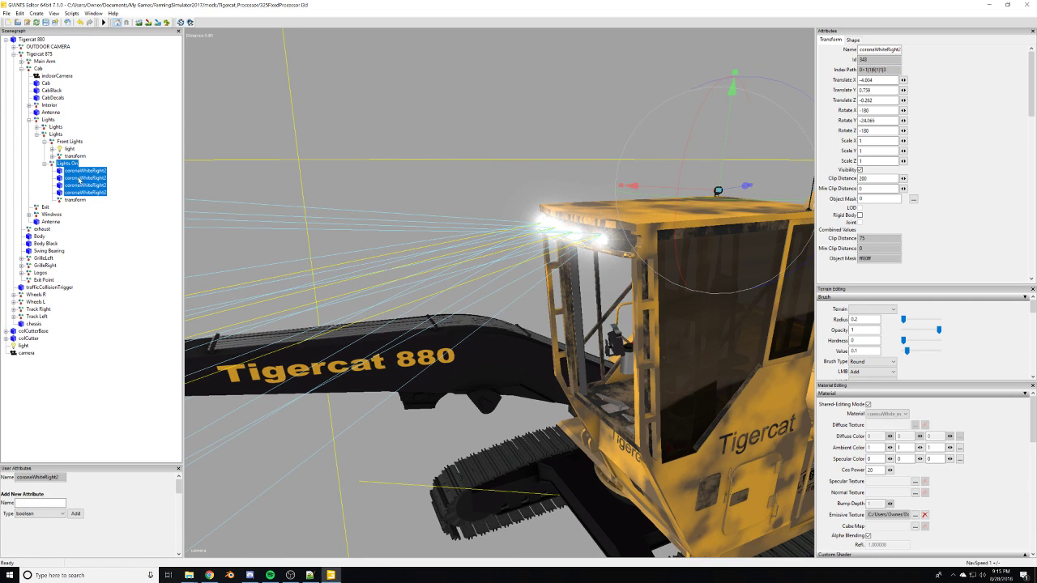
{"action": "left_click", "coordinate": [76, 171]}
{"action": "left_click", "coordinate": [81, 193], "text": "shift"}
{"action": "key", "text": "ctrl+x"}
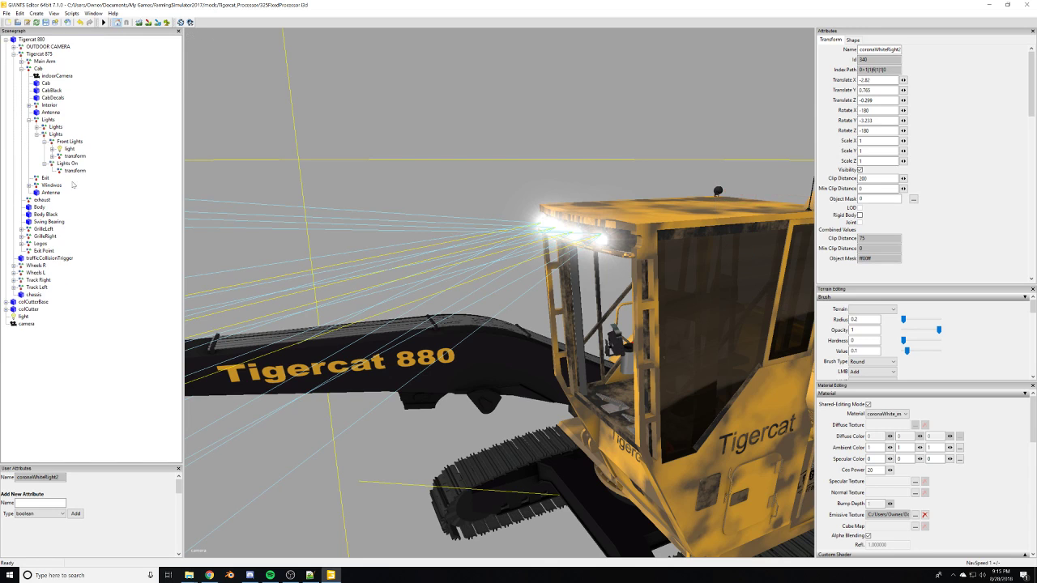
{"action": "left_click", "coordinate": [69, 171]}
{"action": "key", "text": "ctrl+v"}
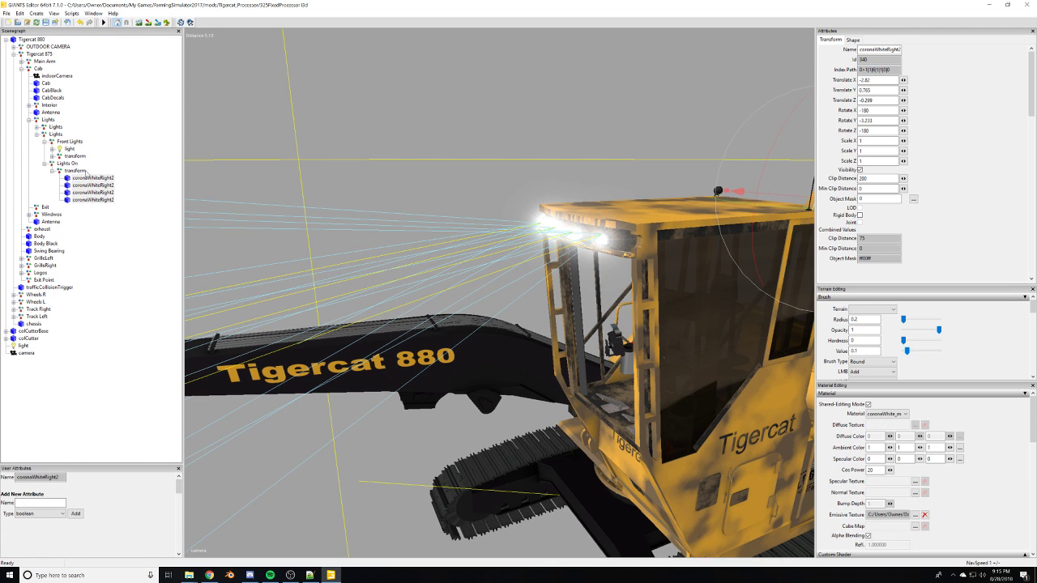
Examine the corona lights on the cab roof from several angles and distances.
{"action": "left_click_drag", "start_coordinate": [264, 265], "coordinate": [621, 292], "text": "alt"}
{"action": "scroll", "coordinate": [421, 251], "scroll_direction": "up", "scroll_amount": 5}
{"action": "scroll", "coordinate": [486, 227], "scroll_direction": "up", "scroll_amount": 4}
{"action": "scroll", "coordinate": [406, 233], "scroll_direction": "down", "scroll_amount": 3}
{"action": "scroll", "coordinate": [406, 233], "scroll_direction": "up", "scroll_amount": 6}
{"action": "scroll", "coordinate": [649, 248], "scroll_direction": "down", "scroll_amount": 4}
{"action": "scroll", "coordinate": [649, 247], "scroll_direction": "up", "scroll_amount": 4}
{"action": "scroll", "coordinate": [498, 285], "scroll_direction": "down", "scroll_amount": 4}
{"action": "scroll", "coordinate": [498, 285], "scroll_direction": "up", "scroll_amount": 4}
{"action": "scroll", "coordinate": [565, 302], "scroll_direction": "down", "scroll_amount": 5}
{"action": "scroll", "coordinate": [525, 274], "scroll_direction": "up", "scroll_amount": 6}
{"action": "scroll", "coordinate": [668, 241], "scroll_direction": "down", "scroll_amount": 5}
{"action": "scroll", "coordinate": [621, 293], "scroll_direction": "up", "scroll_amount": 4}
{"action": "scroll", "coordinate": [620, 293], "scroll_direction": "down", "scroll_amount": 4}
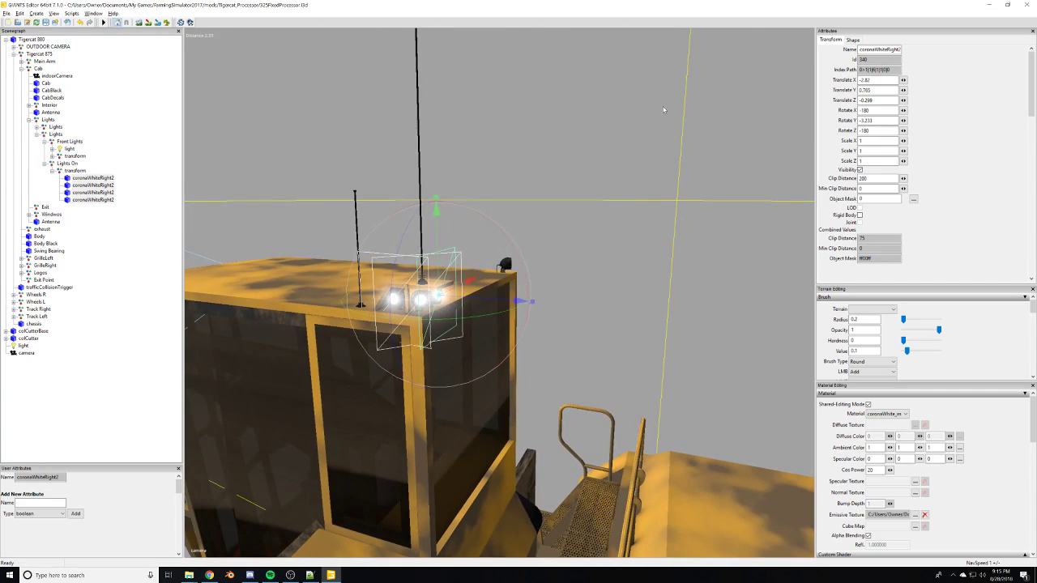
{"action": "left_click", "coordinate": [624, 197]}
{"action": "scroll", "coordinate": [417, 304], "scroll_direction": "up", "scroll_amount": 5}
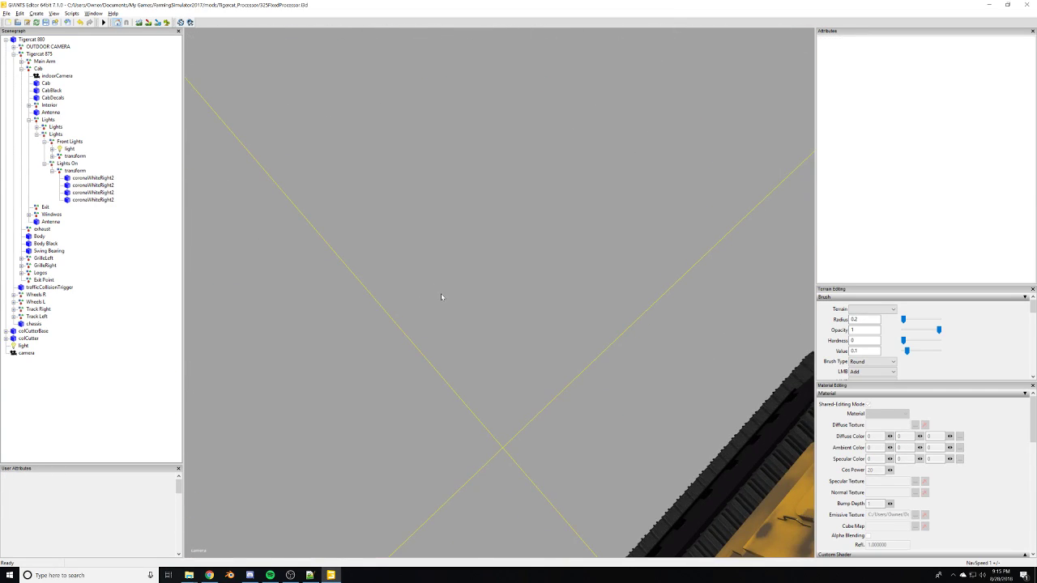
{"action": "scroll", "coordinate": [442, 294], "scroll_direction": "down", "scroll_amount": 5}
{"action": "middle_click_drag", "start_coordinate": [443, 294], "coordinate": [625, 217]}
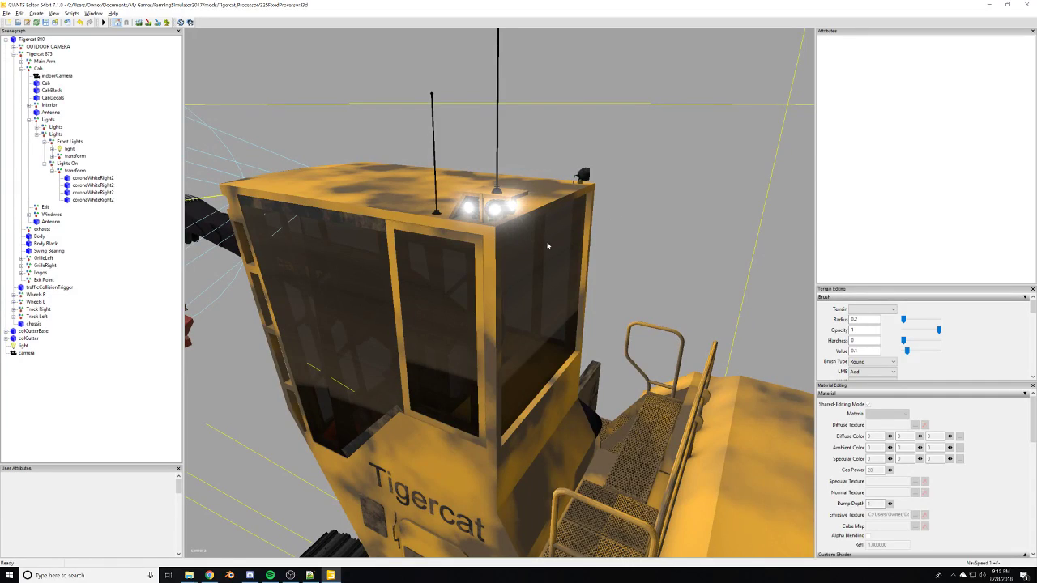
{"action": "scroll", "coordinate": [538, 273], "scroll_direction": "up", "scroll_amount": 3}
{"action": "scroll", "coordinate": [661, 211], "scroll_direction": "down", "scroll_amount": 6}
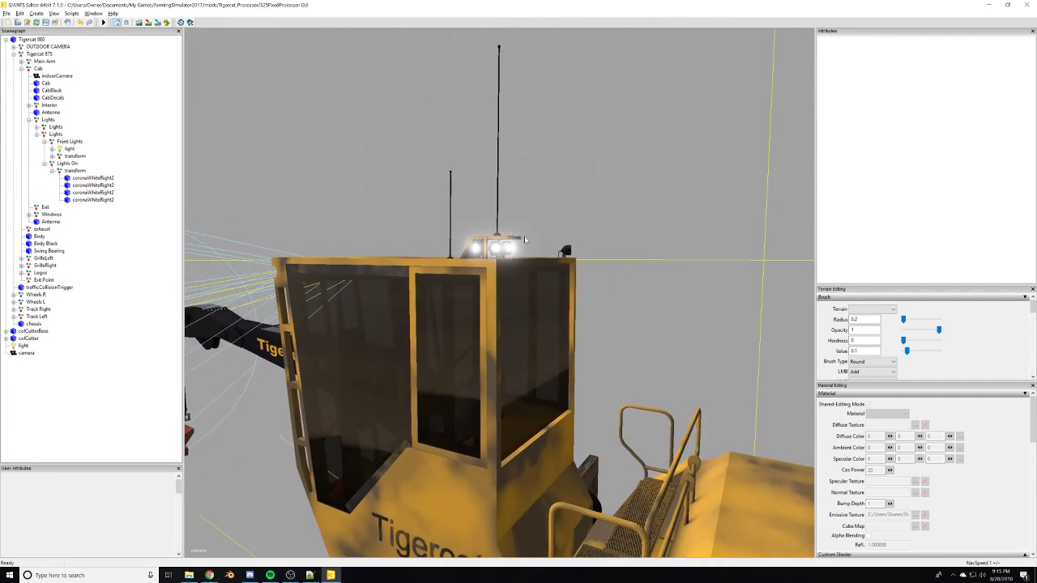
{"action": "middle_click_drag", "start_coordinate": [661, 211], "coordinate": [467, 335]}
{"action": "scroll", "coordinate": [468, 335], "scroll_direction": "up", "scroll_amount": 5}
{"action": "middle_click_drag", "start_coordinate": [572, 271], "coordinate": [595, 202]}
{"action": "left_click_drag", "start_coordinate": [596, 203], "coordinate": [428, 181], "text": "alt"}
{"action": "scroll", "coordinate": [454, 227], "scroll_direction": "down", "scroll_amount": 3}
{"action": "left_click_drag", "start_coordinate": [474, 254], "coordinate": [449, 258], "text": "alt"}
{"action": "middle_click_drag", "start_coordinate": [448, 258], "coordinate": [601, 242]}
{"action": "left_click_drag", "start_coordinate": [601, 241], "coordinate": [679, 235], "text": "alt"}
{"action": "middle_click_drag", "start_coordinate": [679, 236], "coordinate": [469, 277]}
Hide the light cones and helper outlines in the viewport.
{"action": "right_click", "coordinate": [467, 276]}
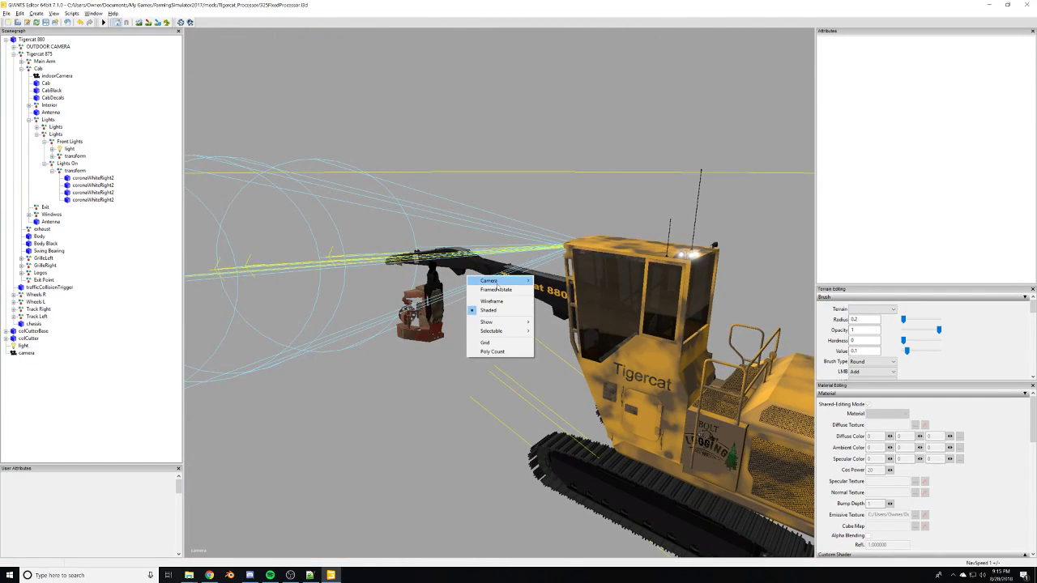
{"action": "mouse_move", "coordinate": [495, 281]}
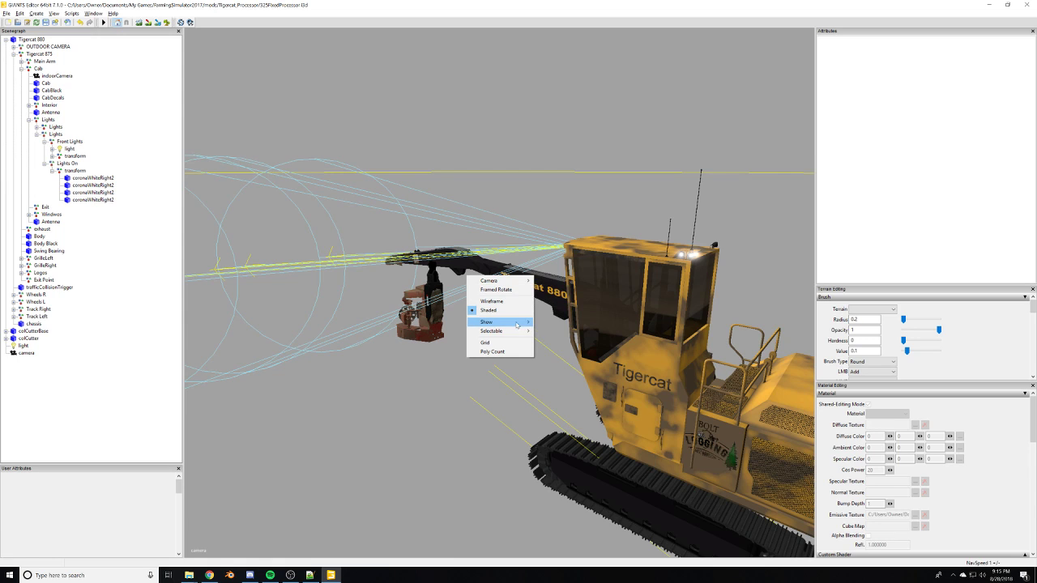
{"action": "mouse_move", "coordinate": [519, 323]}
{"action": "left_click", "coordinate": [554, 323]}
Inspect the cab interior with its screens and controls, and the rear of the cab roof.
{"action": "scroll", "coordinate": [487, 281], "scroll_direction": "up", "scroll_amount": 4}
{"action": "left_click_drag", "start_coordinate": [487, 281], "coordinate": [512, 254], "text": "alt"}
{"action": "scroll", "coordinate": [563, 266], "scroll_direction": "up", "scroll_amount": 5}
{"action": "middle_click_drag", "start_coordinate": [514, 265], "coordinate": [591, 285]}
{"action": "scroll", "coordinate": [604, 234], "scroll_direction": "up", "scroll_amount": 4}
{"action": "left_click_drag", "start_coordinate": [591, 285], "coordinate": [444, 222], "text": "alt"}
{"action": "middle_click_drag", "start_coordinate": [444, 222], "coordinate": [440, 250]}
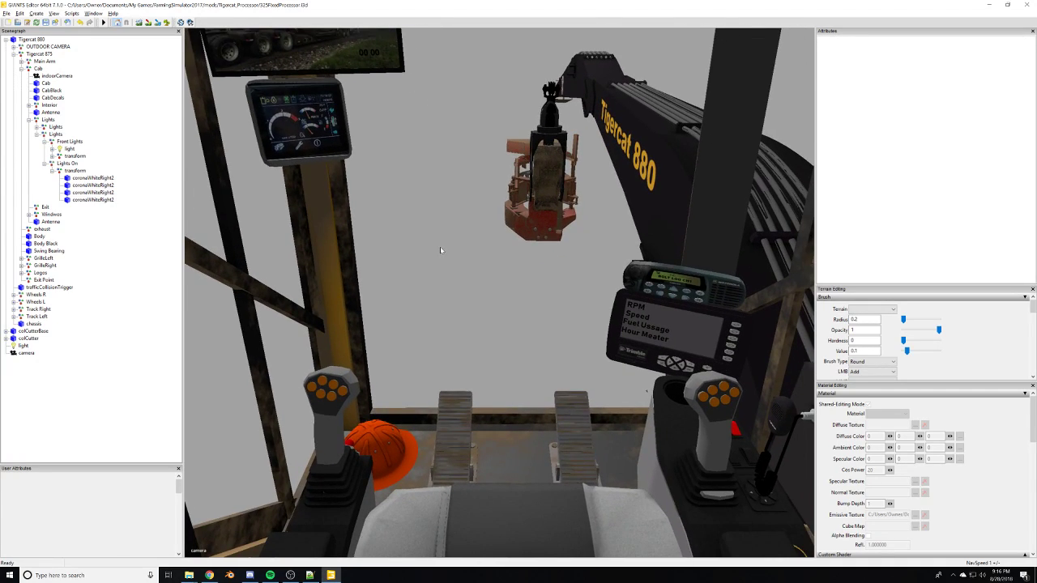
{"action": "left_click_drag", "start_coordinate": [440, 250], "coordinate": [441, 251], "text": "alt"}
{"action": "middle_click_drag", "start_coordinate": [441, 251], "coordinate": [477, 264]}
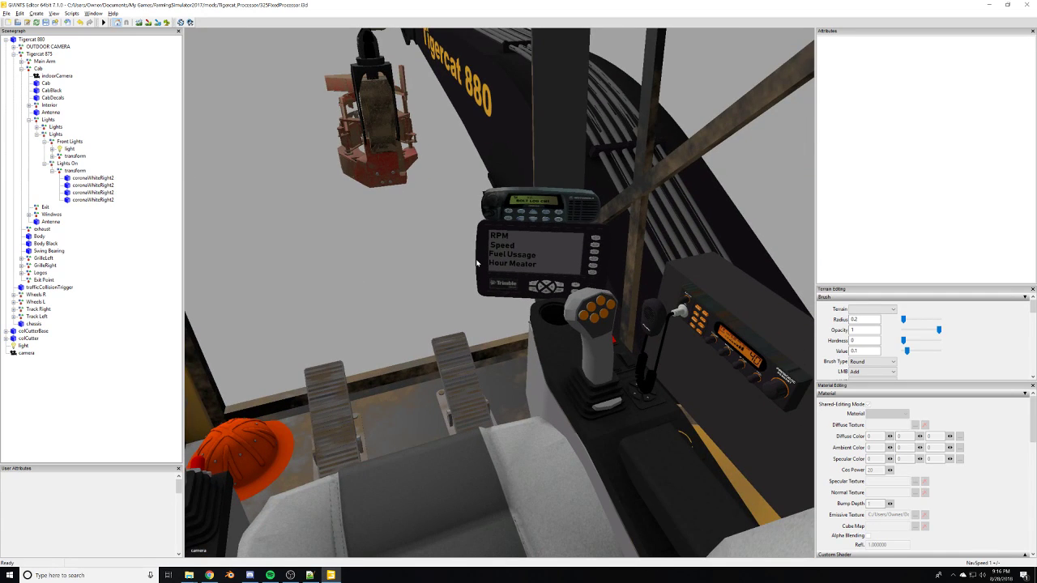
{"action": "left_click_drag", "start_coordinate": [477, 263], "coordinate": [597, 235], "text": "alt"}
{"action": "scroll", "coordinate": [559, 279], "scroll_direction": "down", "scroll_amount": 10}
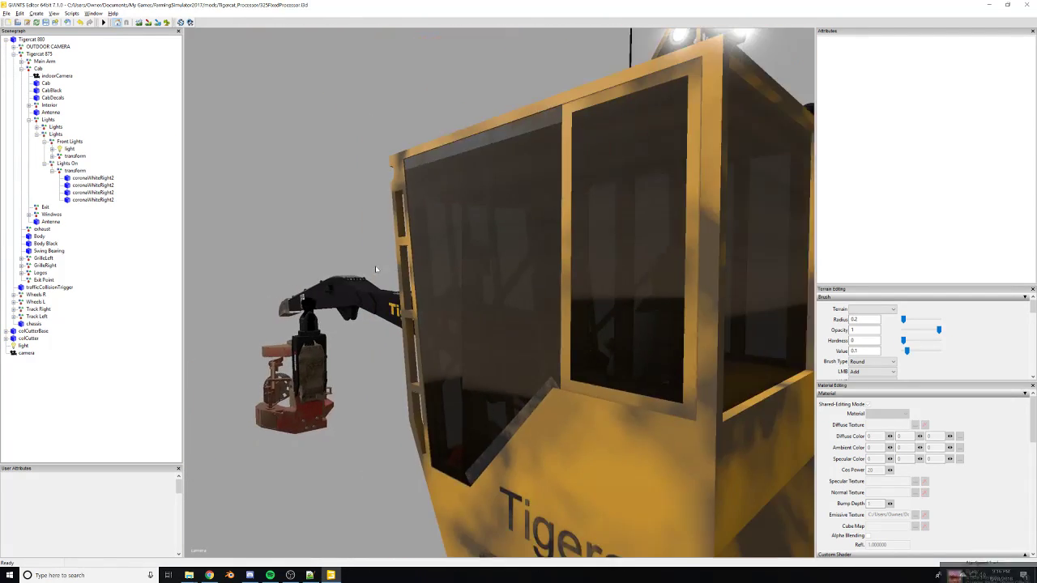
{"action": "middle_click_drag", "start_coordinate": [548, 296], "coordinate": [367, 280]}
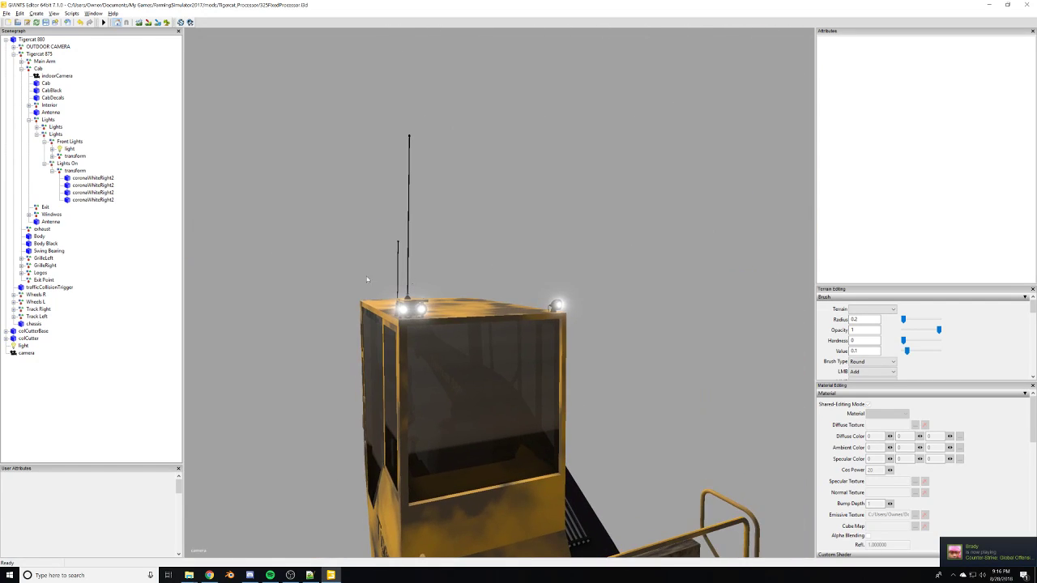
Collapse the transform group under Lights On and rename it Caronas.
{"action": "left_click", "coordinate": [51, 171]}
{"action": "left_click", "coordinate": [71, 171]}
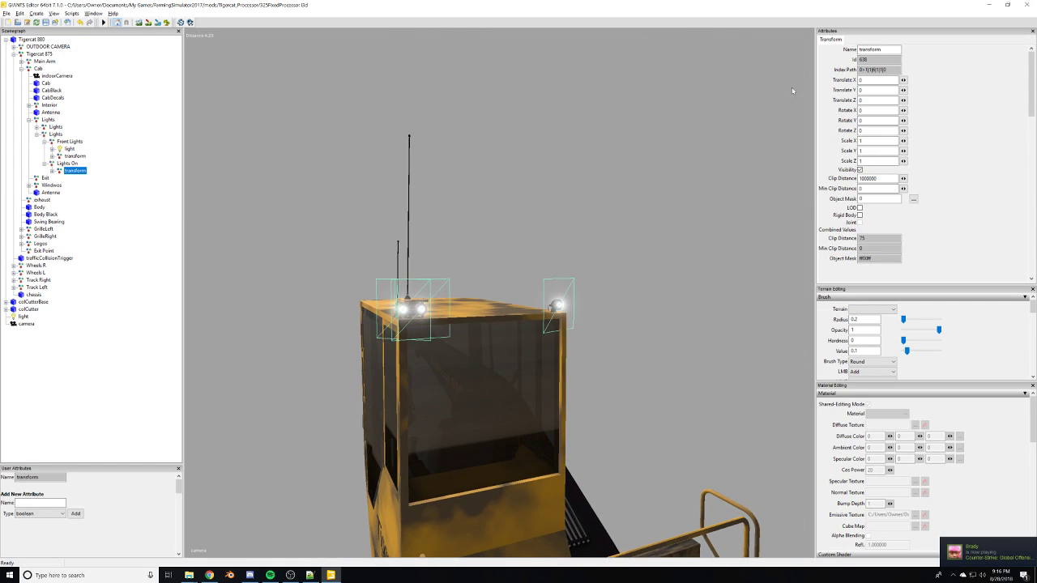
{"action": "left_click_drag", "start_coordinate": [890, 70], "coordinate": [613, 65]}
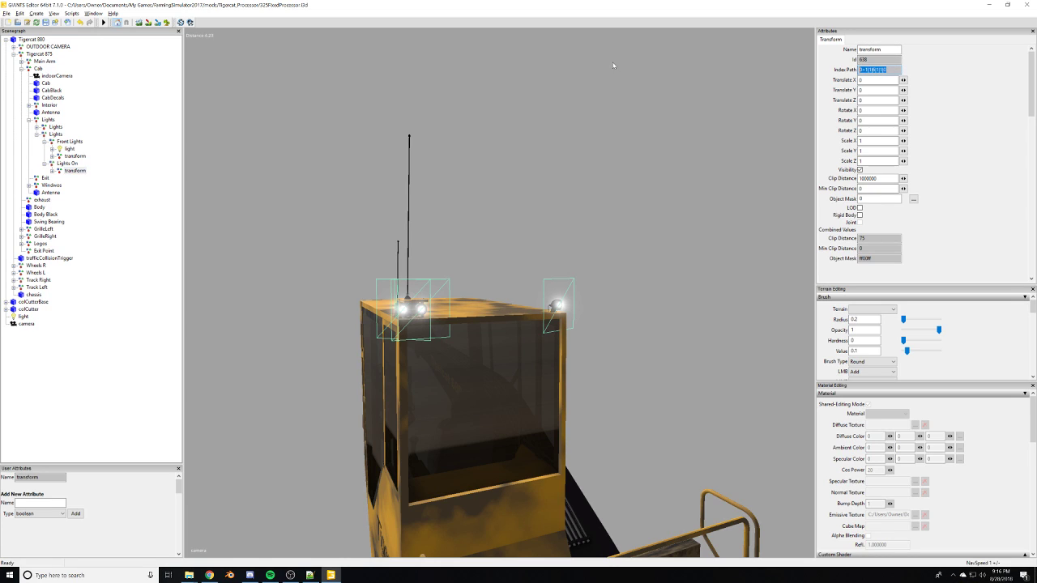
{"action": "left_click_drag", "start_coordinate": [886, 50], "coordinate": [628, 27]}
{"action": "type", "text": "Caronas"}
{"action": "key", "text": "Return"}
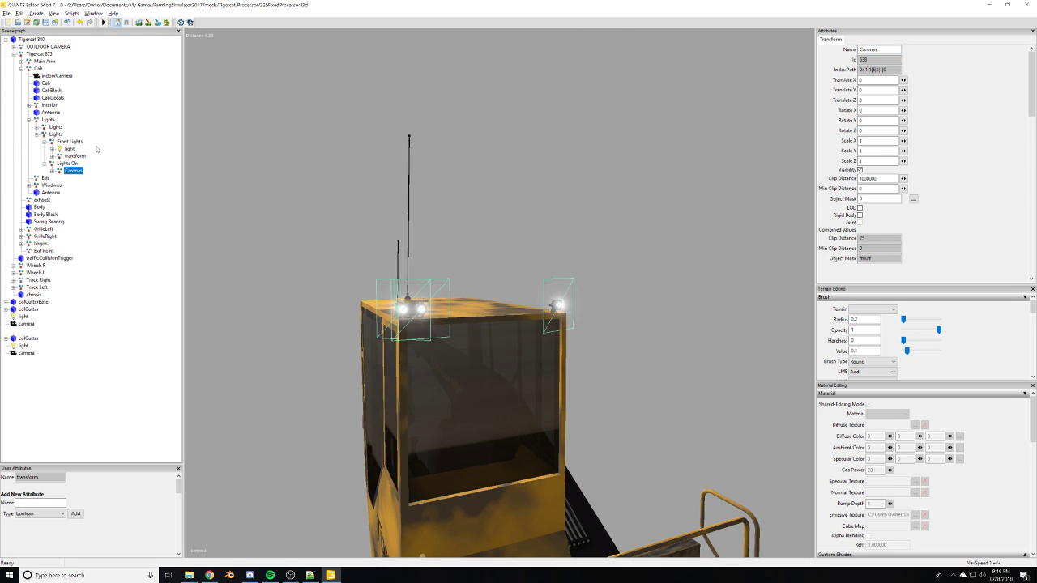
Copy the light from Front Lights into Lights On and delete the copy's three child lights.
{"action": "left_click", "coordinate": [69, 149]}
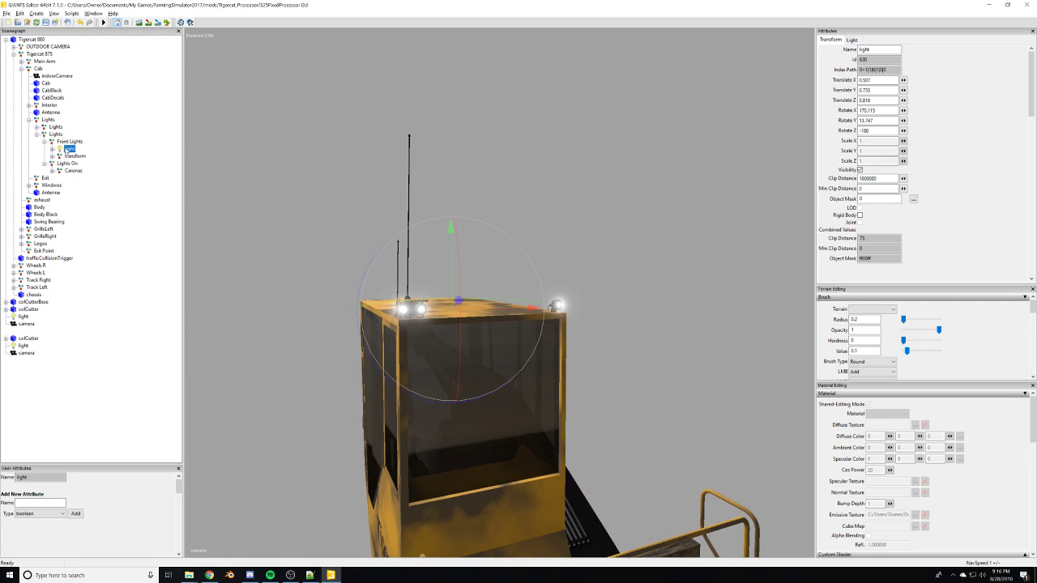
{"action": "left_click_drag", "start_coordinate": [68, 166], "coordinate": [68, 163]}
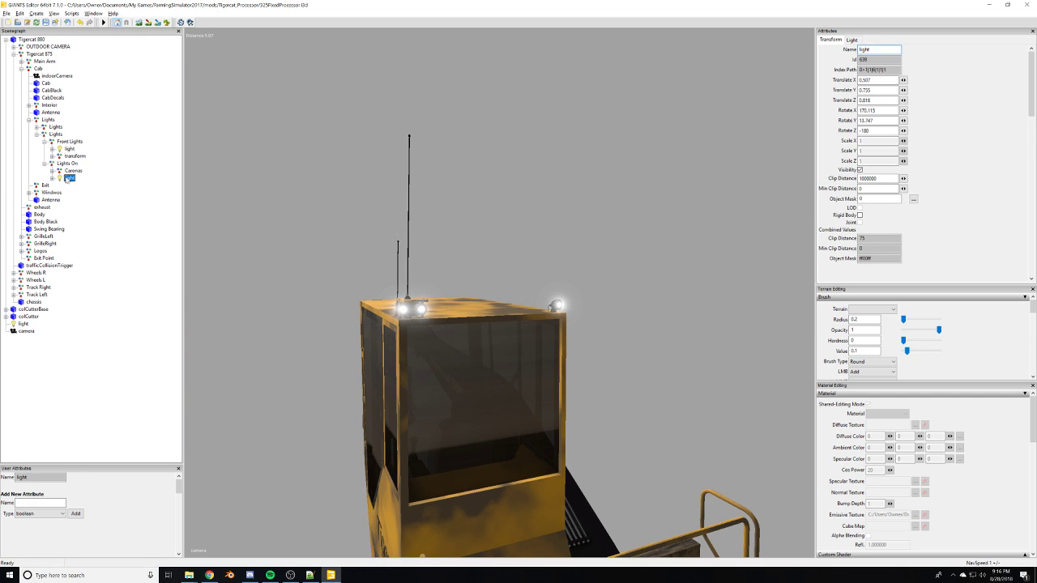
{"action": "left_click", "coordinate": [52, 178]}
{"action": "left_click", "coordinate": [70, 185]}
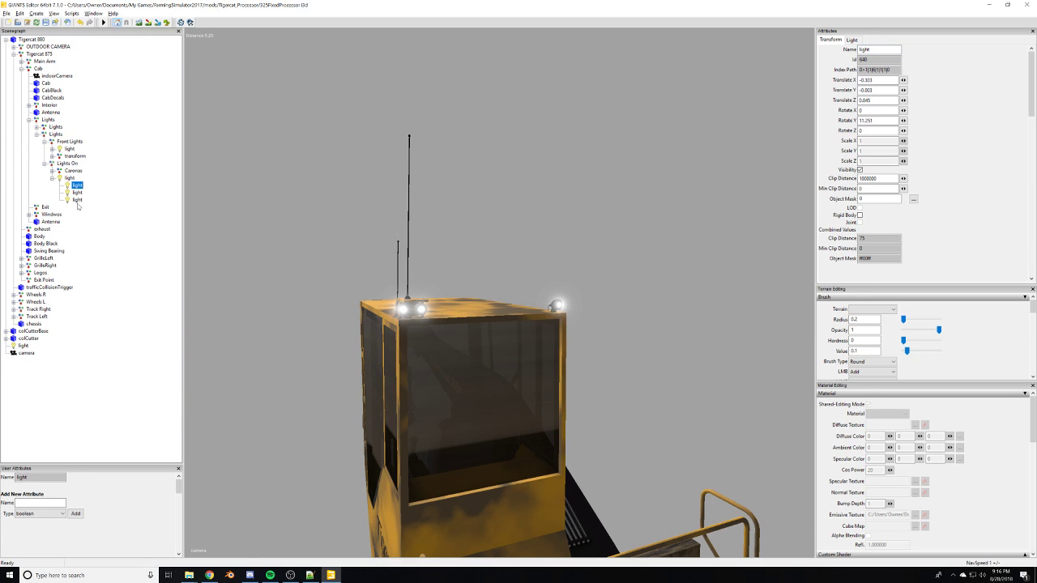
{"action": "left_click", "coordinate": [76, 199], "text": "shift"}
{"action": "key", "text": "Delete"}
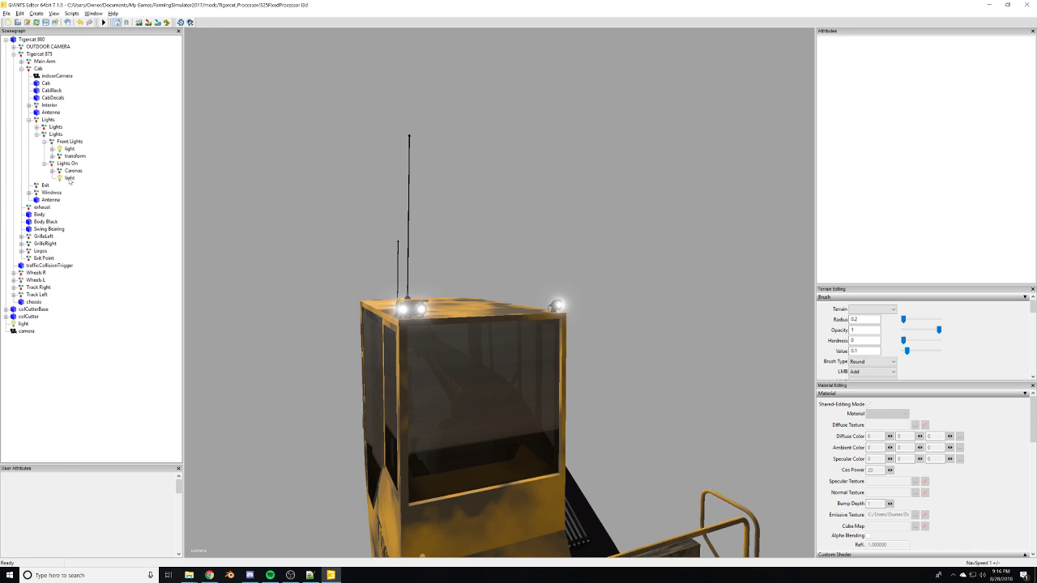
Set the Front Lights light's rotation to 0 on the X, Y and Z axes.
{"action": "left_click", "coordinate": [70, 178]}
{"action": "left_click_drag", "start_coordinate": [544, 329], "coordinate": [539, 349], "text": "alt"}
{"action": "scroll", "coordinate": [539, 349], "scroll_direction": "down", "scroll_amount": 5}
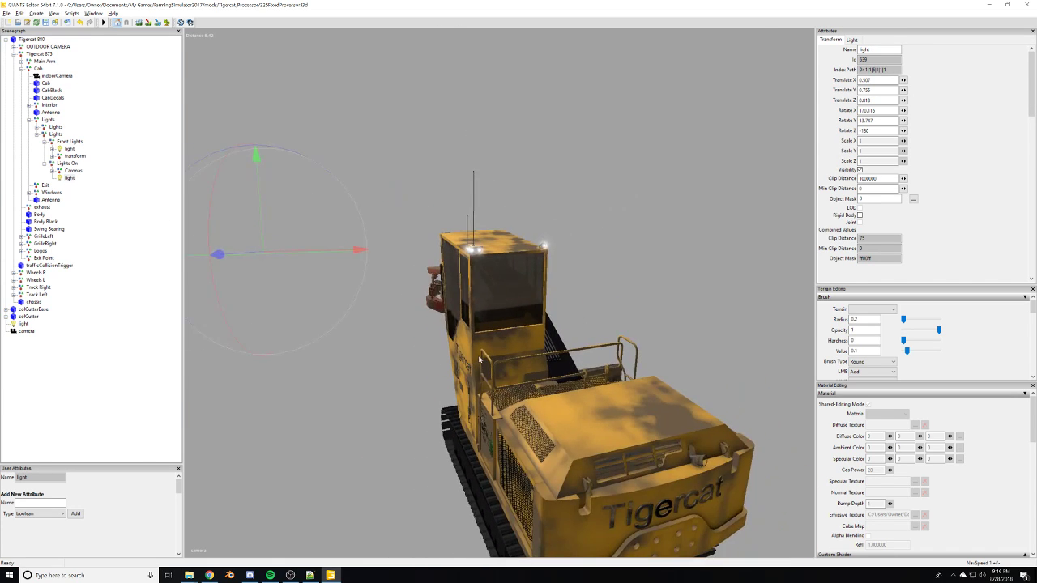
{"action": "middle_click_drag", "start_coordinate": [413, 324], "coordinate": [467, 352], "text": "alt"}
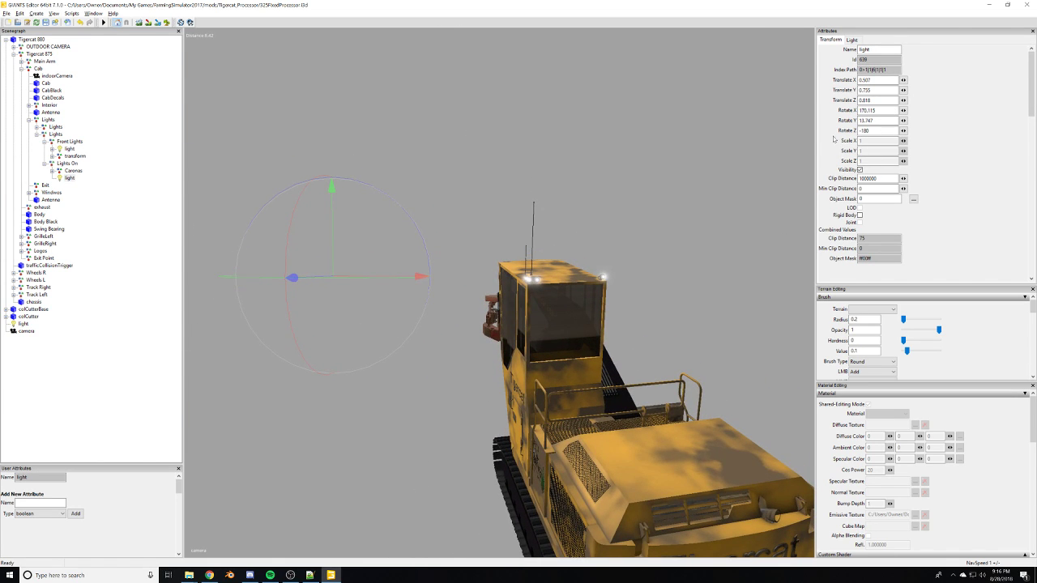
{"action": "scroll", "coordinate": [430, 158], "scroll_direction": "up", "scroll_amount": 2}
{"action": "left_click", "coordinate": [70, 149]}
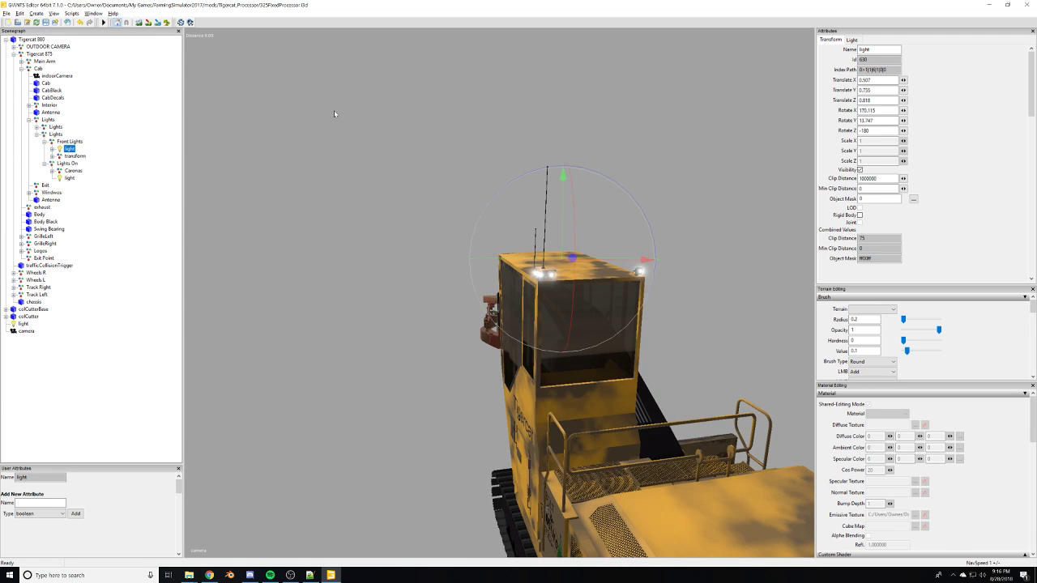
{"action": "scroll", "coordinate": [581, 157], "scroll_direction": "up", "scroll_amount": 5}
{"action": "mouse_move", "coordinate": [581, 157]}
{"action": "left_mouse_down", "text": "alt"}
{"action": "mouse_move", "coordinate": [608, 146]}
{"action": "mouse_move", "coordinate": [588, 176]}
{"action": "left_mouse_up", "text": "alt"}
{"action": "scroll", "coordinate": [616, 155], "scroll_direction": "up", "scroll_amount": 2}
{"action": "scroll", "coordinate": [588, 177], "scroll_direction": "down", "scroll_amount": 2}
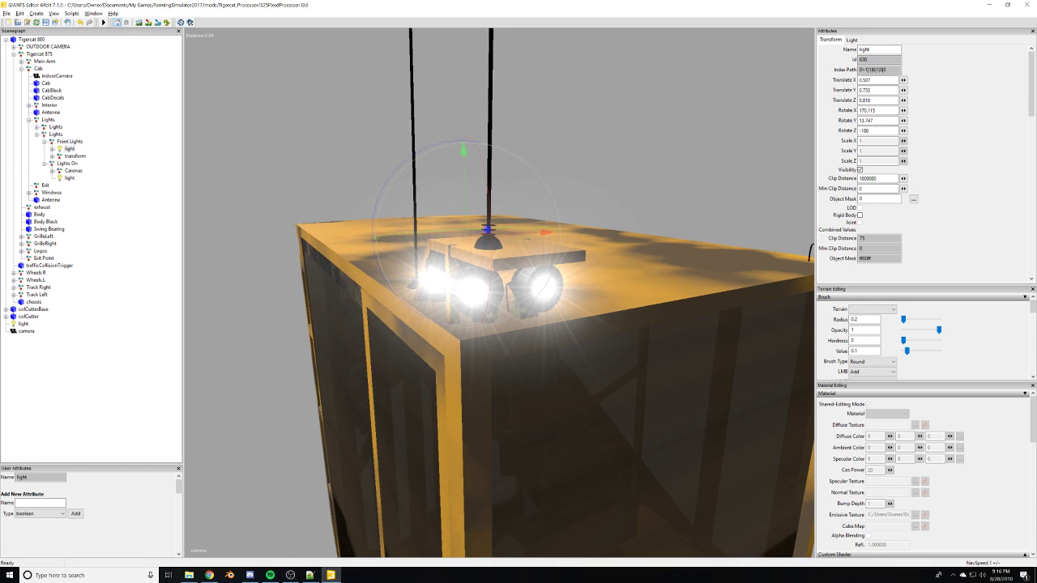
{"action": "left_click", "coordinate": [864, 131]}
{"action": "type", "text": "0"}
{"action": "key", "text": "shift+Tab"}
{"action": "type", "text": "0"}
{"action": "key", "text": "shift+Tab"}
{"action": "type", "text": "0"}
Place the Front Lights light on the rear-facing lamp at the corner of the cab roof.
{"action": "scroll", "coordinate": [554, 273], "scroll_direction": "up", "scroll_amount": 3}
{"action": "left_click_drag", "start_coordinate": [554, 273], "coordinate": [584, 266], "text": "alt"}
{"action": "scroll", "coordinate": [584, 266], "scroll_direction": "up", "scroll_amount": 2}
{"action": "middle_click_drag", "start_coordinate": [585, 267], "coordinate": [523, 277]}
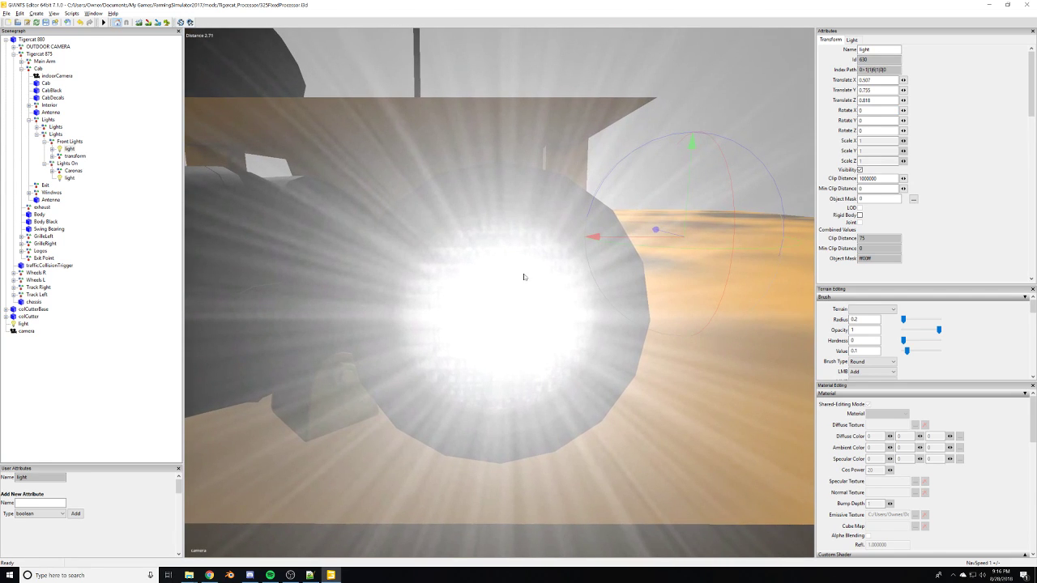
{"action": "key", "text": "ctrl+b"}
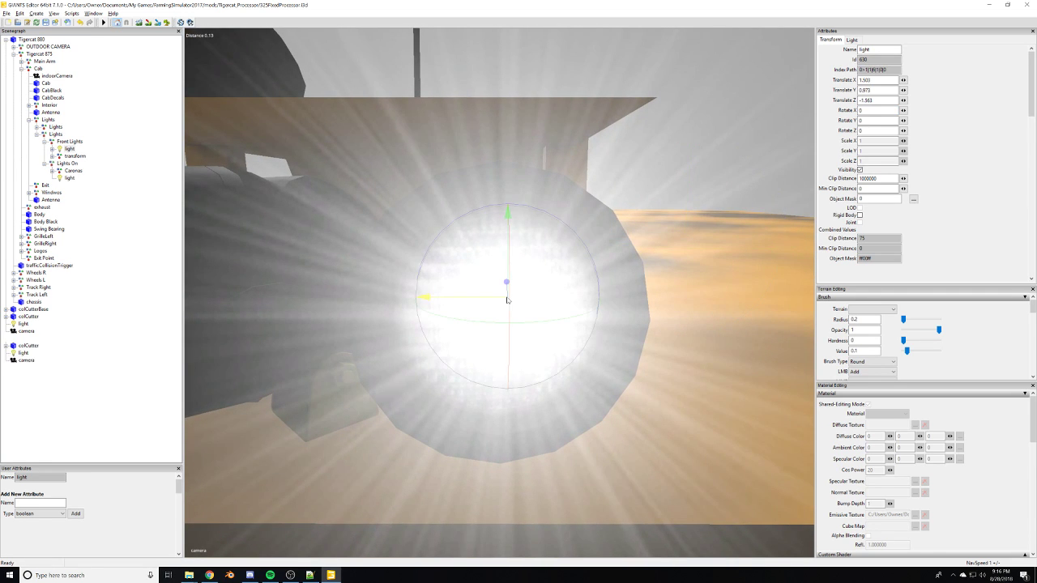
{"action": "scroll", "coordinate": [463, 292], "scroll_direction": "down", "scroll_amount": 5}
{"action": "left_click_drag", "start_coordinate": [463, 293], "coordinate": [435, 292], "text": "alt"}
{"action": "scroll", "coordinate": [435, 290], "scroll_direction": "up", "scroll_amount": 5}
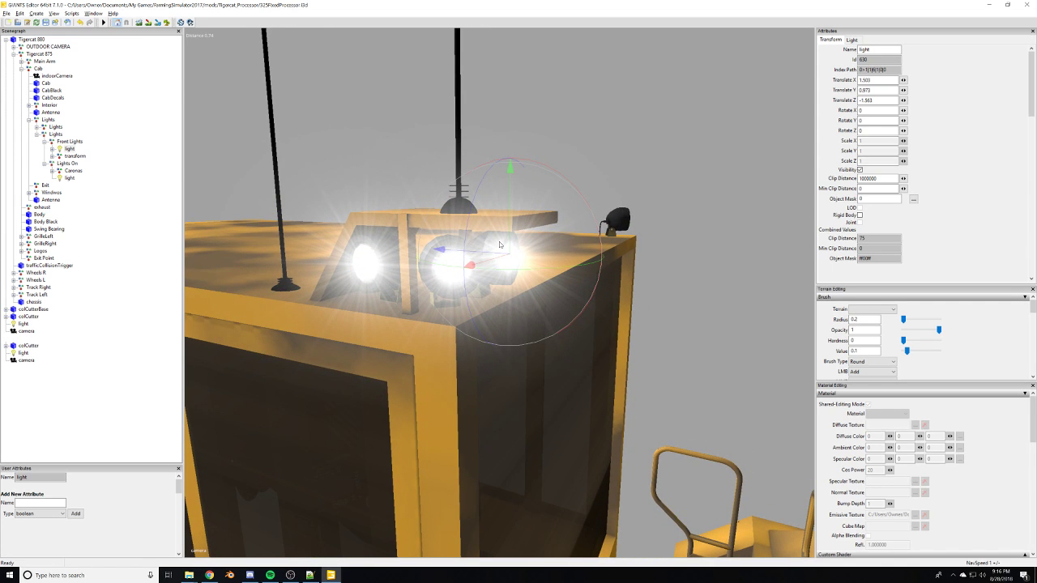
{"action": "scroll", "coordinate": [499, 245], "scroll_direction": "down", "scroll_amount": 5}
{"action": "scroll", "coordinate": [494, 242], "scroll_direction": "up", "scroll_amount": 5}
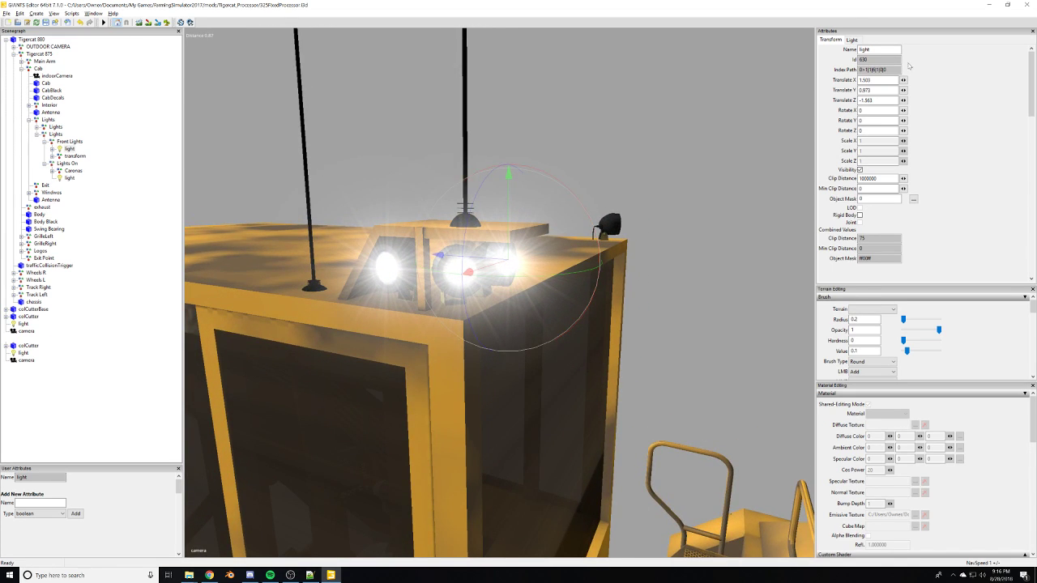
Set the Front Lights spot light's range to 15 and its cone angle to 20.
{"action": "left_click", "coordinate": [852, 38]}
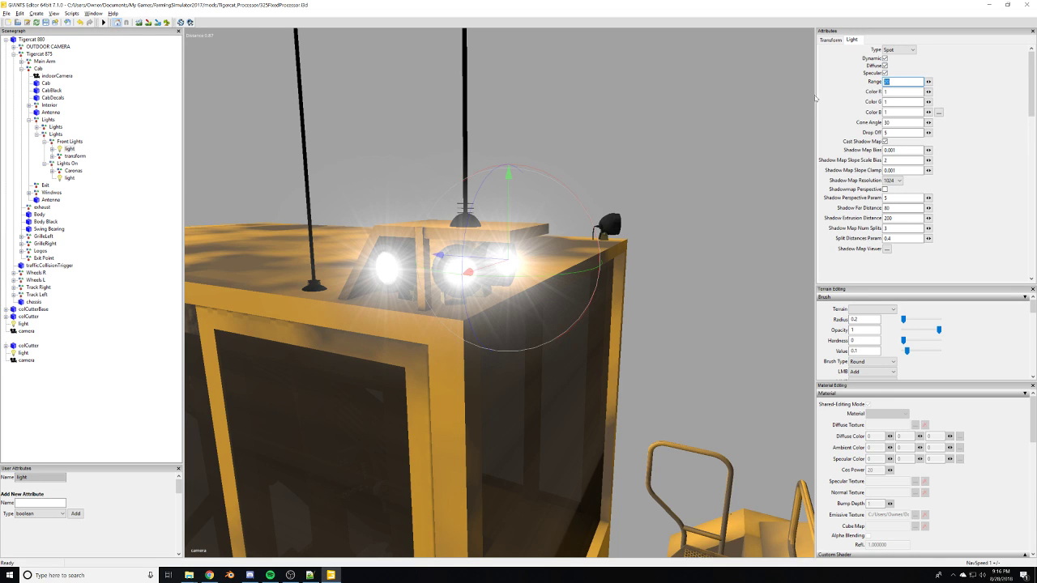
{"action": "left_click_drag", "start_coordinate": [724, 108], "coordinate": [747, 122], "text": "alt"}
{"action": "left_click_drag", "start_coordinate": [922, 83], "coordinate": [885, 82]}
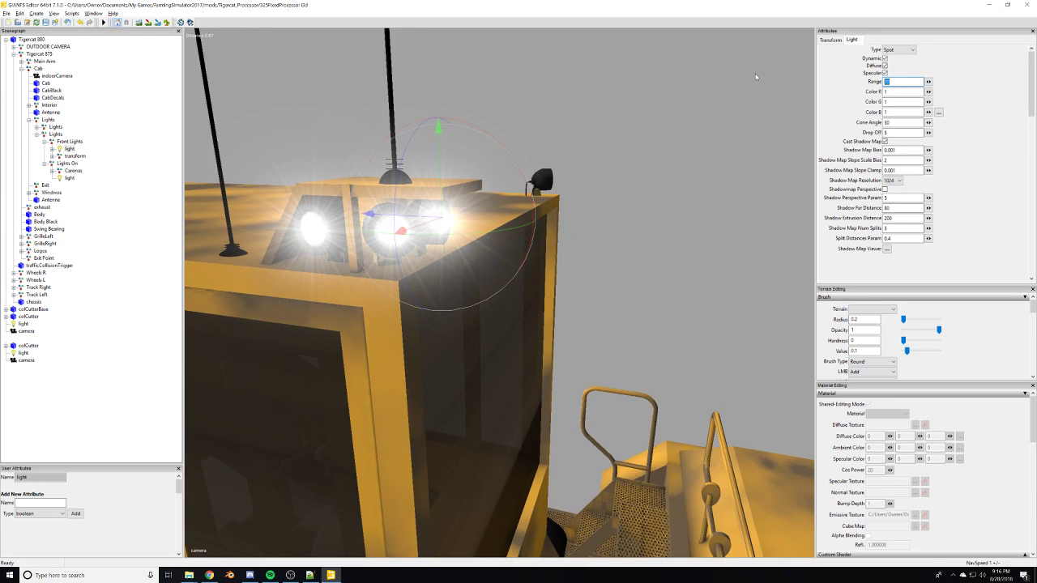
{"action": "middle_click_drag", "start_coordinate": [752, 74], "coordinate": [817, 140]}
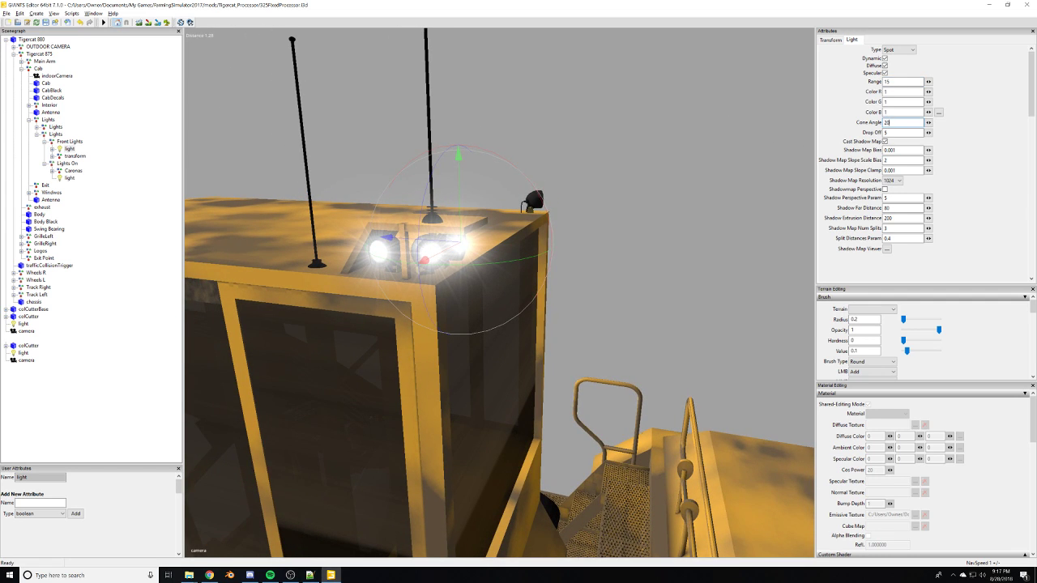
{"action": "scroll", "coordinate": [634, 200], "scroll_direction": "up", "scroll_amount": 2}
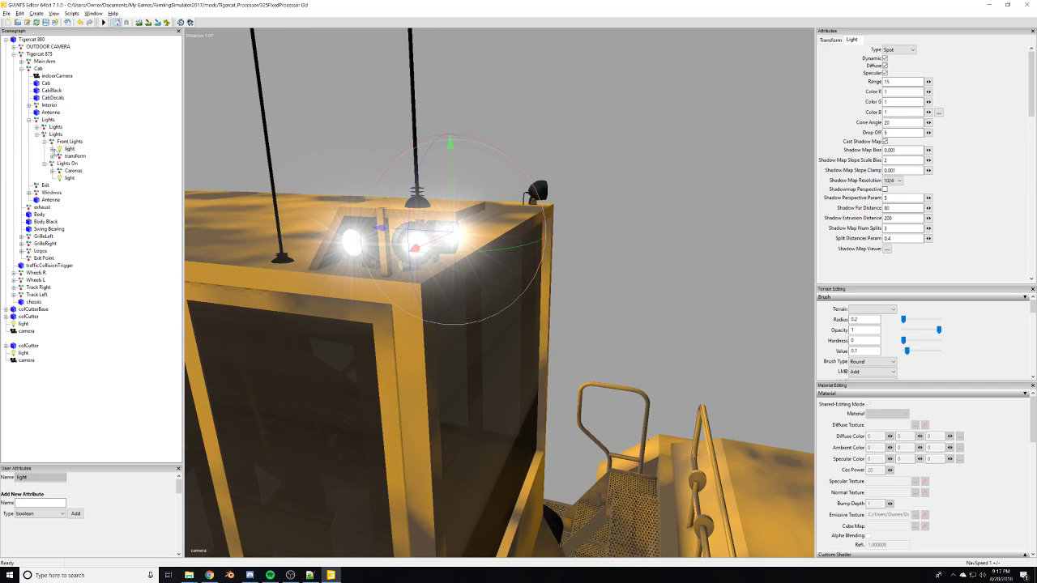
Undo the mistaken front light edits and copy the Front Lights light into the Lights On group again.
{"action": "left_click", "coordinate": [70, 179]}
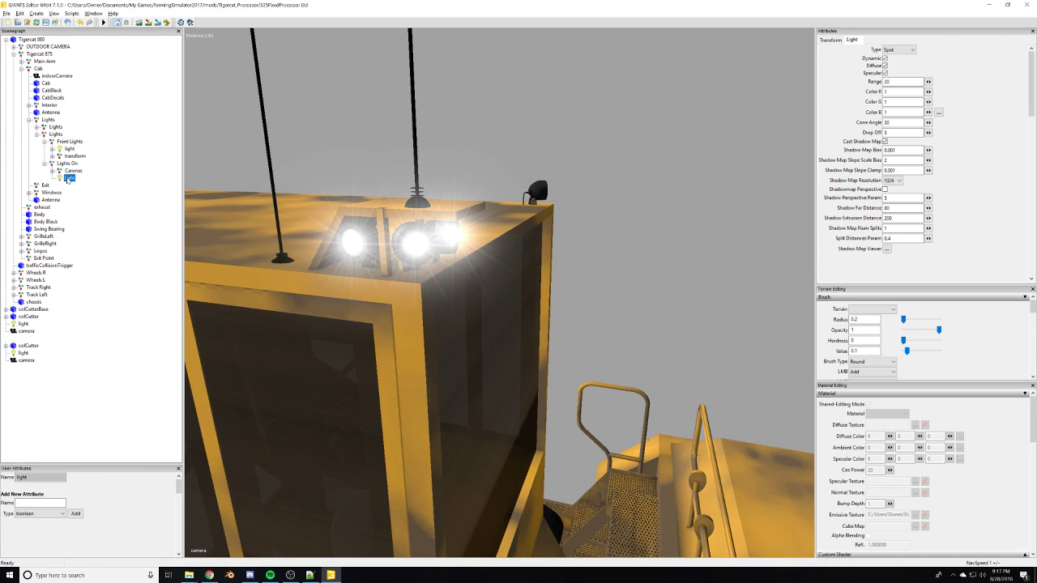
{"action": "left_click", "coordinate": [62, 150]}
{"action": "right_click_drag", "start_coordinate": [389, 213], "coordinate": [270, 246], "text": "alt"}
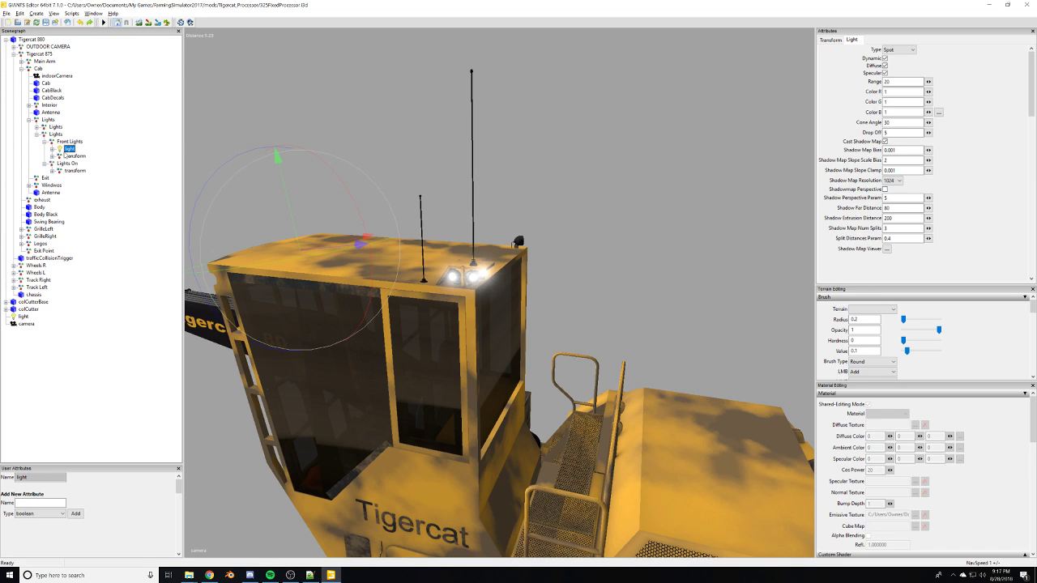
{"action": "left_click", "coordinate": [68, 163]}
{"action": "key", "text": "ctrl+v"}
{"action": "left_click", "coordinate": [70, 177]}
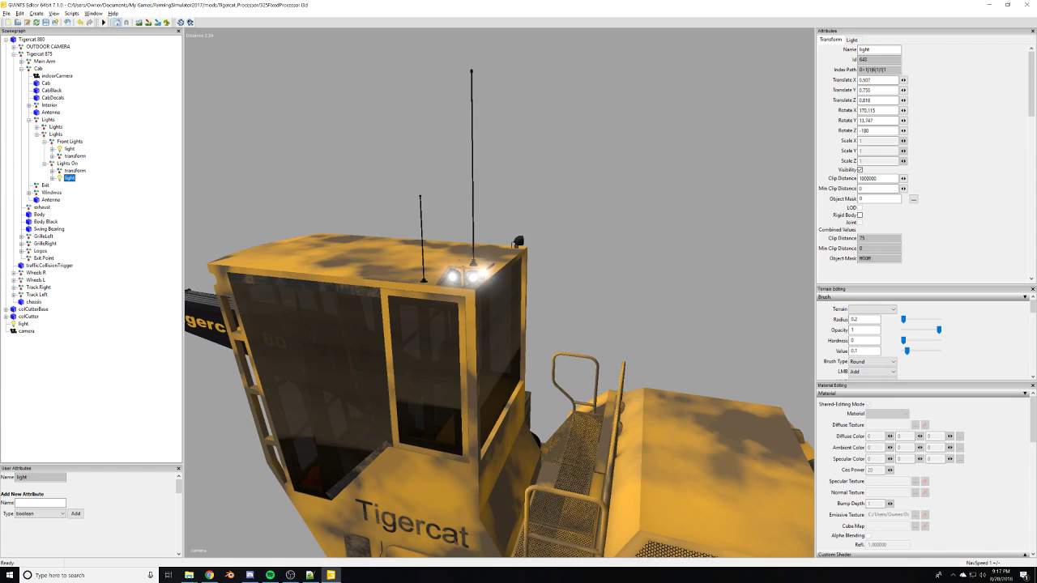
Set the copied Lights On light's translation and rotation to 0 on the X, Y and Z axes.
{"action": "double_click", "coordinate": [864, 131]}
{"action": "type", "text": "0"}
{"action": "type", "text": "0"}
{"action": "left_click_drag", "start_coordinate": [877, 121], "coordinate": [857, 112]}
{"action": "type", "text": "0"}
{"action": "key", "text": "shift+Tab"}
{"action": "type", "text": "0"}
{"action": "key", "text": "shift+Tab"}
{"action": "type", "text": "00"}
{"action": "left_click_drag", "start_coordinate": [485, 195], "coordinate": [572, 170], "text": "alt"}
{"action": "scroll", "coordinate": [572, 171], "scroll_direction": "down", "scroll_amount": 8}
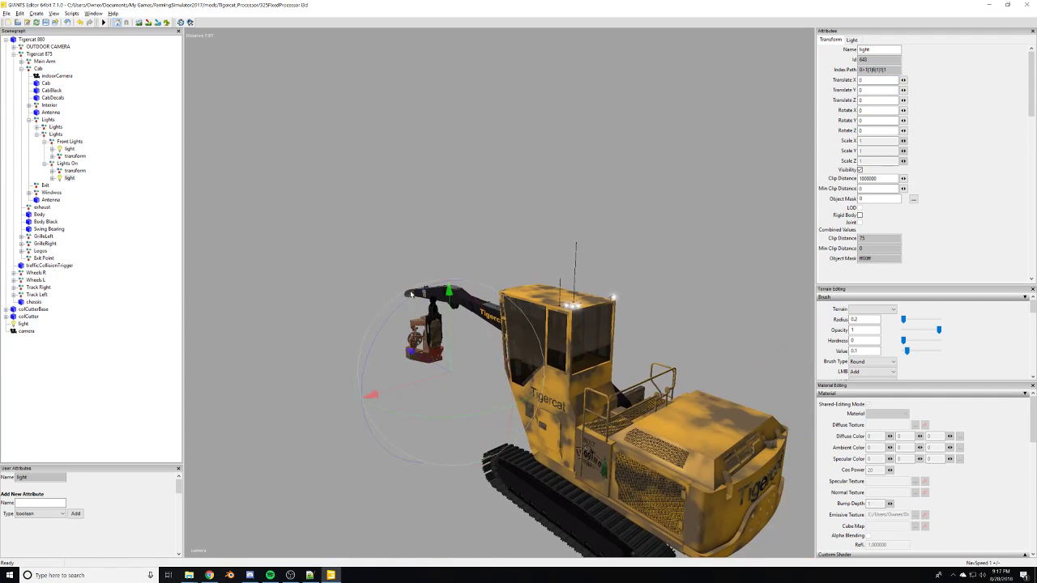
Delete the three lights nested under the Lights On group's light.
{"action": "left_click", "coordinate": [69, 178]}
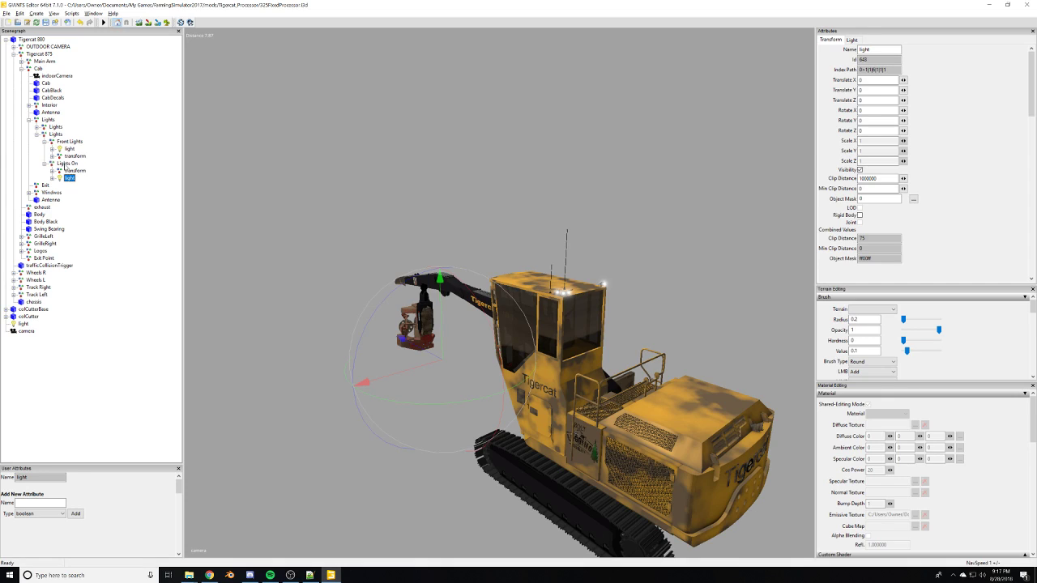
{"action": "left_click", "coordinate": [67, 164]}
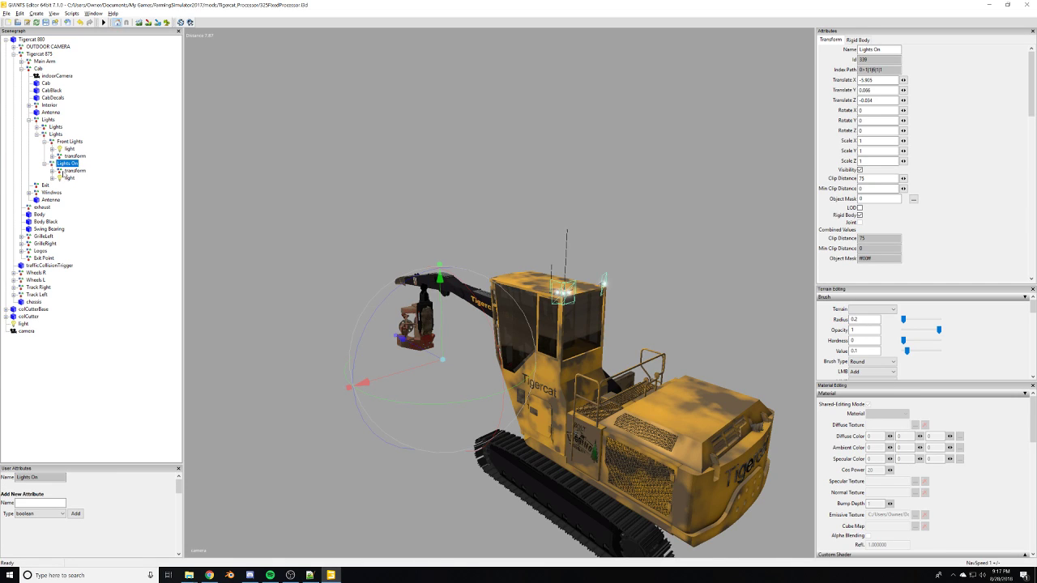
{"action": "left_click", "coordinate": [60, 171]}
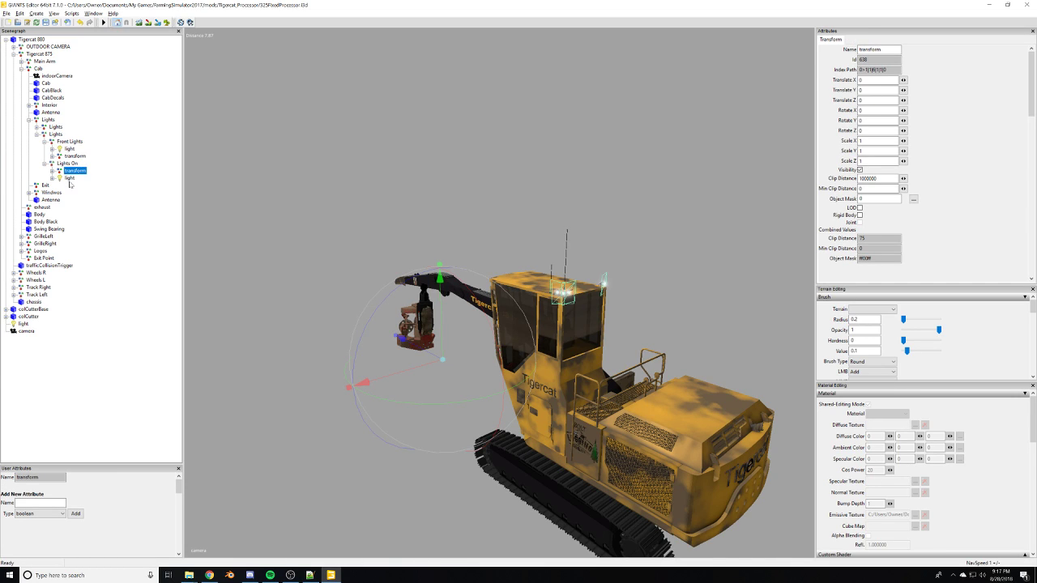
{"action": "left_click", "coordinate": [70, 178]}
{"action": "key", "text": "f"}
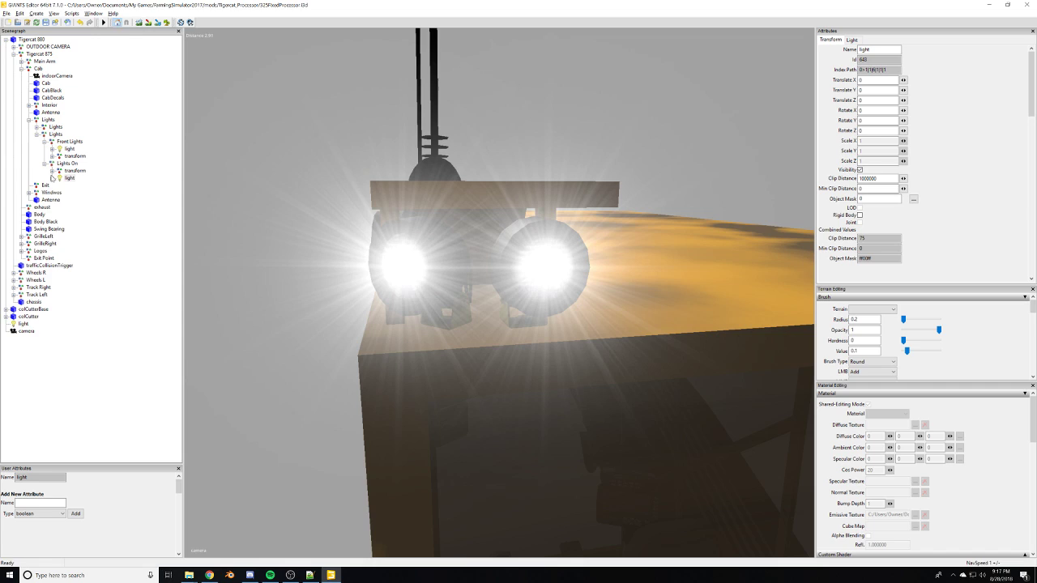
{"action": "left_click", "coordinate": [52, 178]}
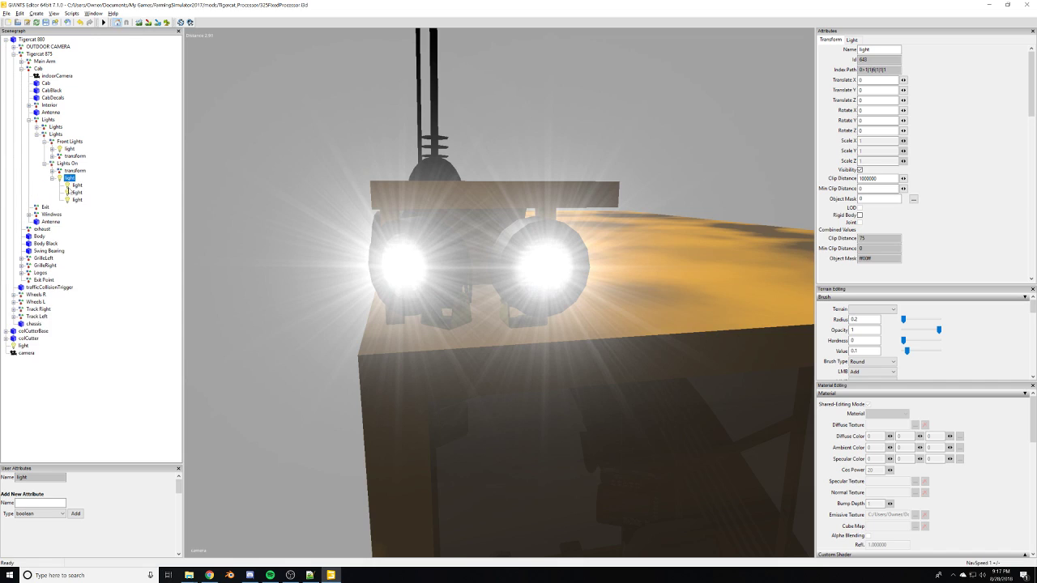
{"action": "left_click", "coordinate": [75, 186]}
{"action": "left_click", "coordinate": [75, 200], "text": "shift"}
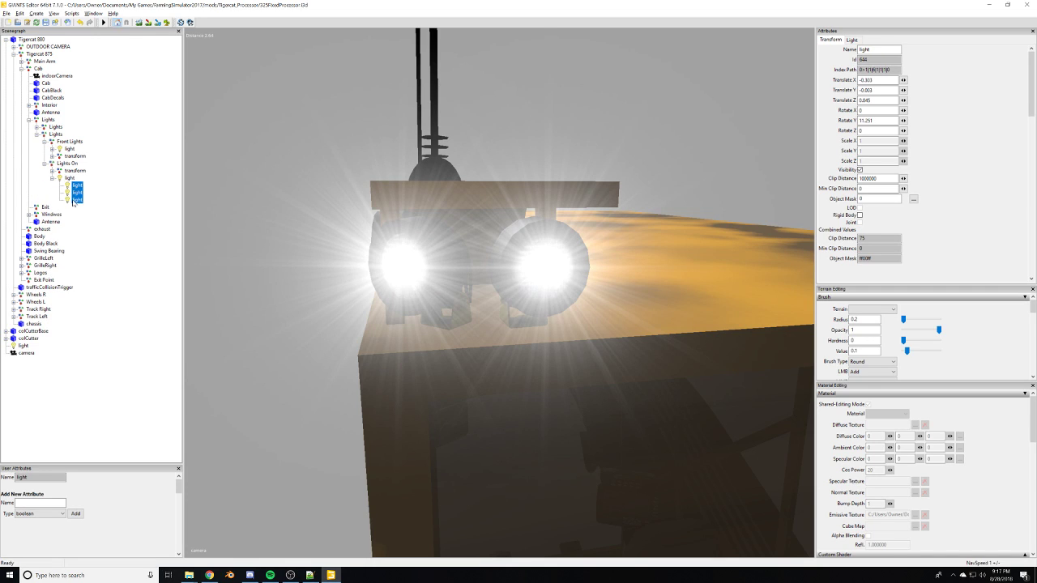
{"action": "key", "text": "Delete"}
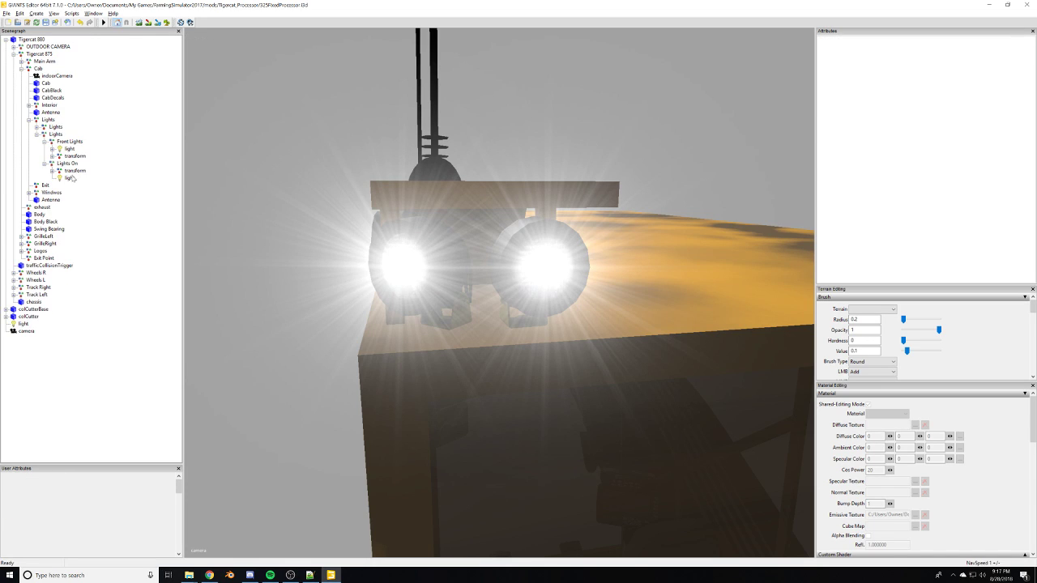
Place the Lights On light on the rear-facing lamp of the three-lamp cluster at the cab roof's corner.
{"action": "left_click", "coordinate": [71, 178]}
{"action": "scroll", "coordinate": [578, 274], "scroll_direction": "up", "scroll_amount": 2}
{"action": "scroll", "coordinate": [554, 264], "scroll_direction": "up", "scroll_amount": 5}
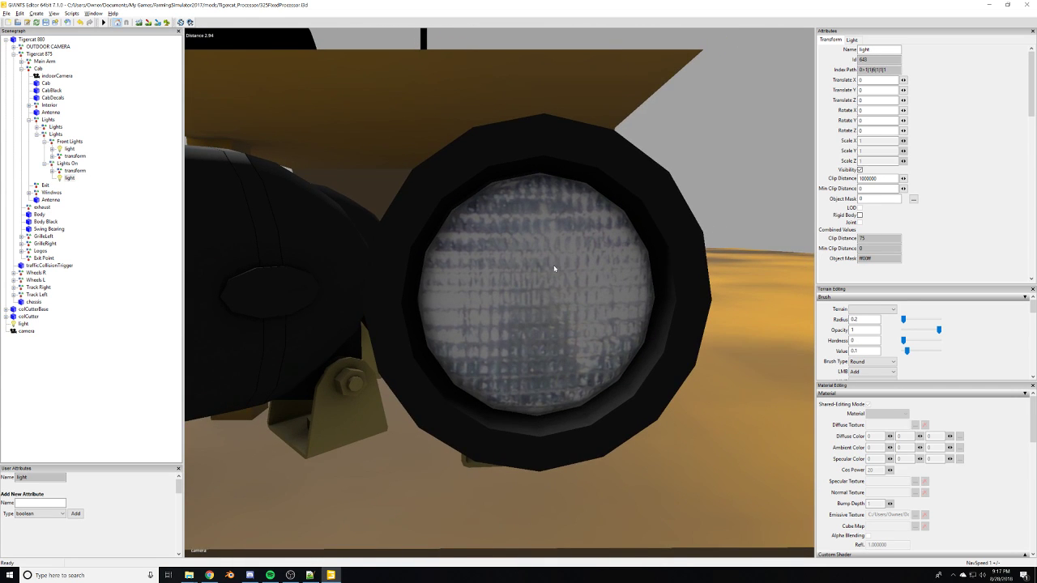
{"action": "scroll", "coordinate": [567, 295], "scroll_direction": "down", "scroll_amount": 8}
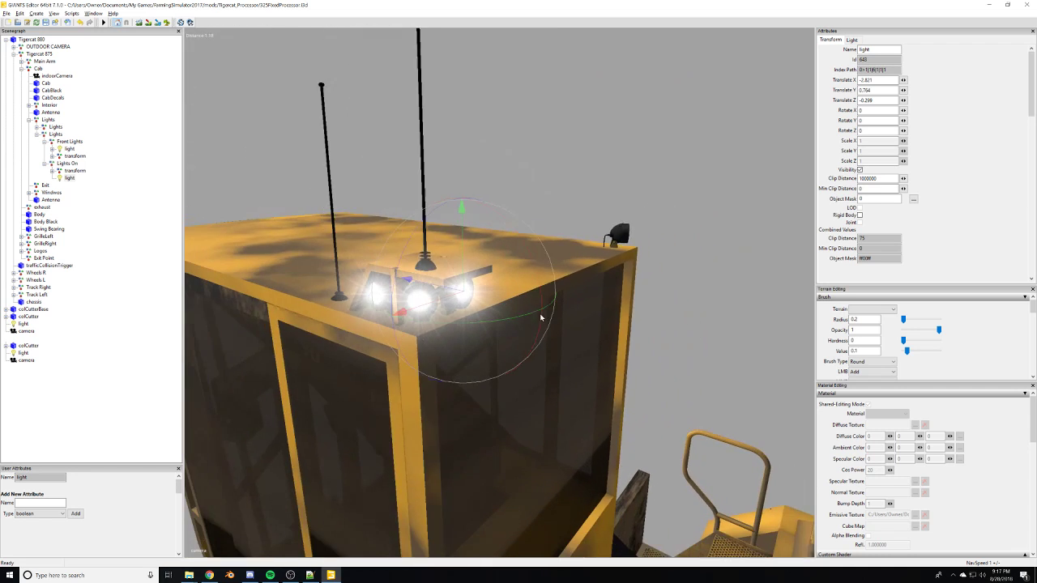
Set the Lights On spot light's range to 15 and its cone angle to 20.
{"action": "left_click", "coordinate": [851, 39]}
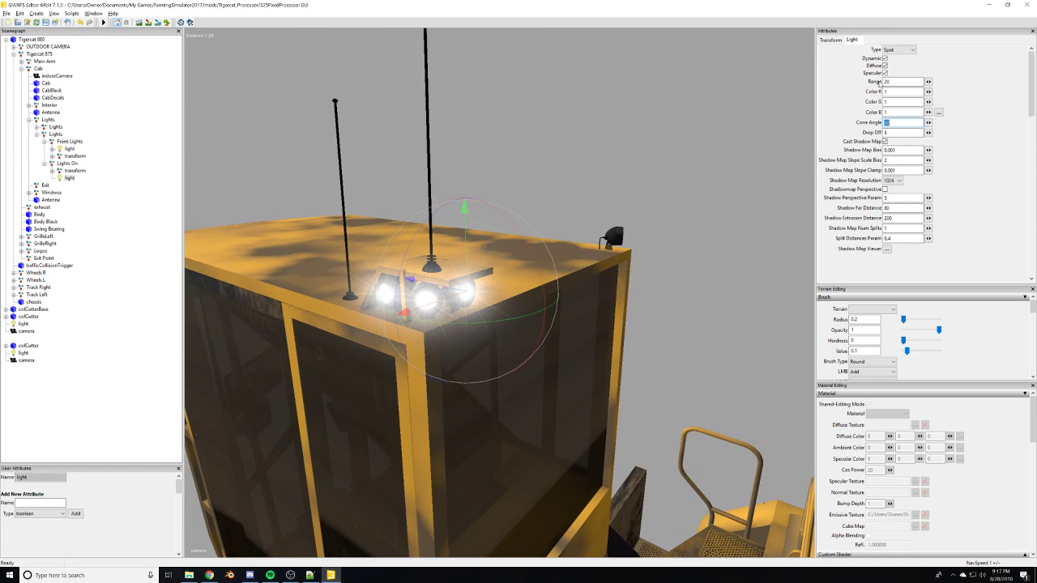
{"action": "double_click", "coordinate": [887, 82]}
{"action": "type", "text": "15"}
{"action": "double_click", "coordinate": [903, 123]}
{"action": "left_click_drag", "start_coordinate": [485, 253], "coordinate": [505, 243], "text": "alt"}
{"action": "scroll", "coordinate": [494, 243], "scroll_direction": "up", "scroll_amount": 5}
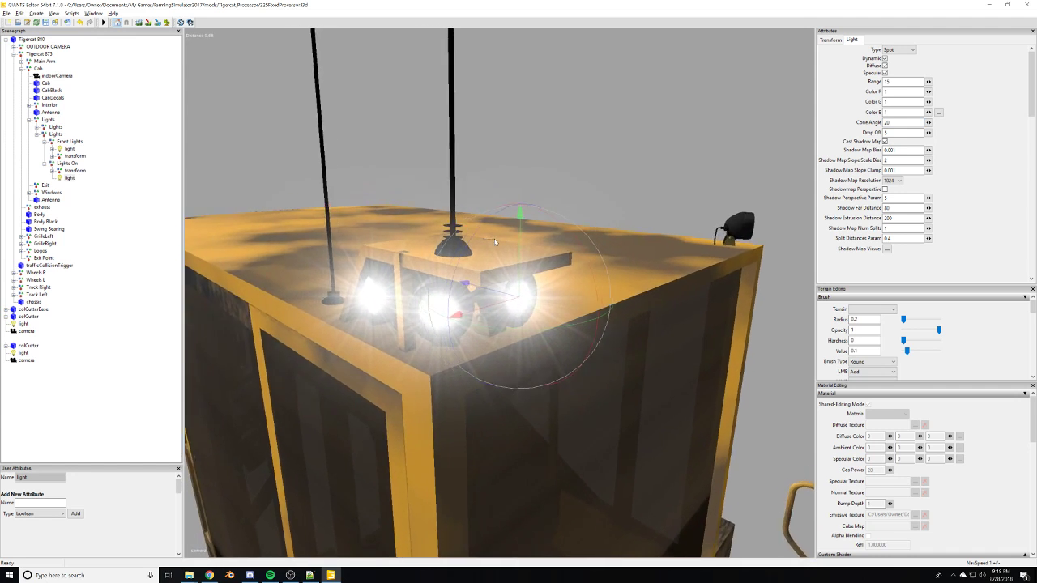
{"action": "scroll", "coordinate": [489, 241], "scroll_direction": "down", "scroll_amount": 3}
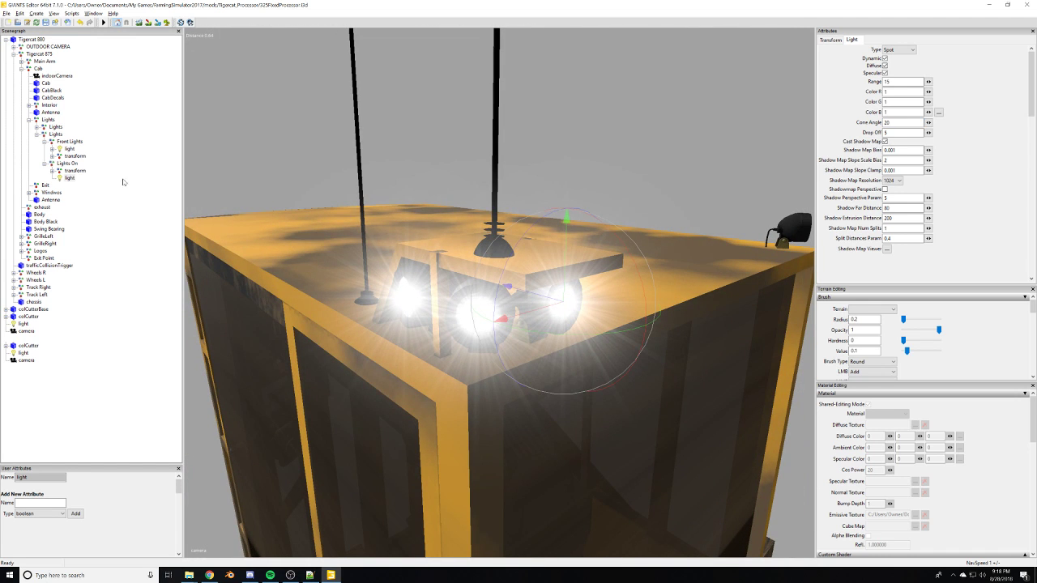
Duplicate the Lights On light and nest the copy under the original light.
{"action": "key", "text": "ctrl+d"}
{"action": "key", "text": "ctrl+x"}
{"action": "left_click", "coordinate": [69, 178]}
{"action": "key", "text": "ctrl+v"}
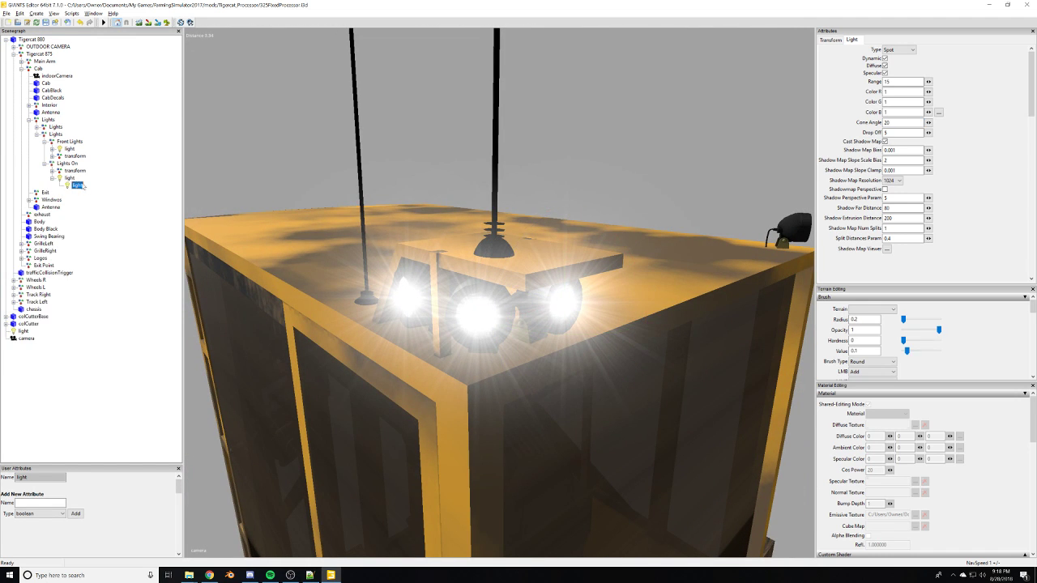
Place the nested light on the middle, diagonally facing lamp of the roof corner cluster.
{"action": "left_click_drag", "start_coordinate": [496, 299], "coordinate": [511, 298], "text": "alt"}
{"action": "scroll", "coordinate": [507, 304], "scroll_direction": "up", "scroll_amount": 4}
{"action": "scroll", "coordinate": [507, 304], "scroll_direction": "down", "scroll_amount": 3}
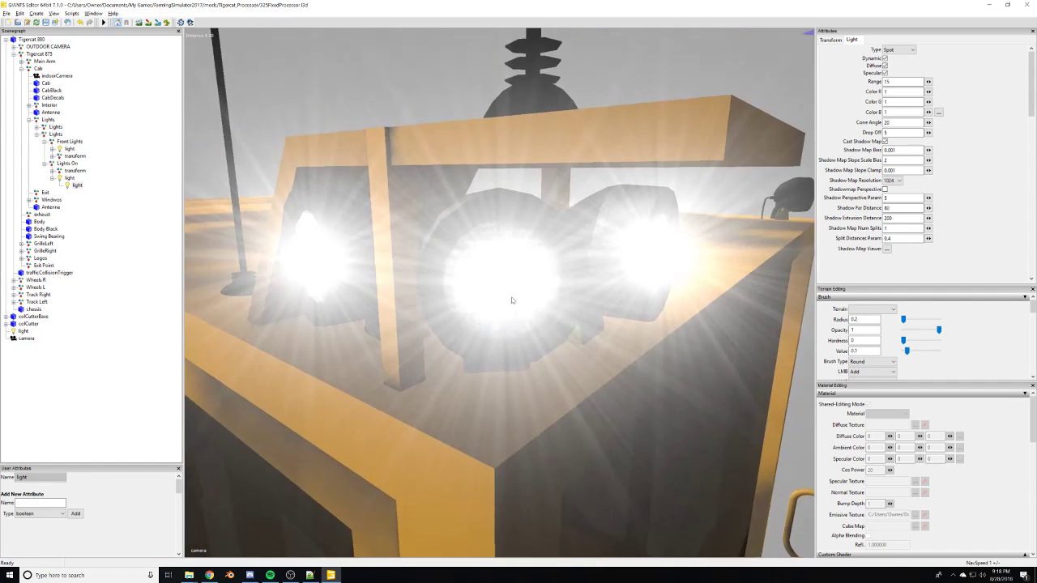
{"action": "scroll", "coordinate": [513, 294], "scroll_direction": "up", "scroll_amount": 2}
{"action": "scroll", "coordinate": [511, 297], "scroll_direction": "down", "scroll_amount": 2}
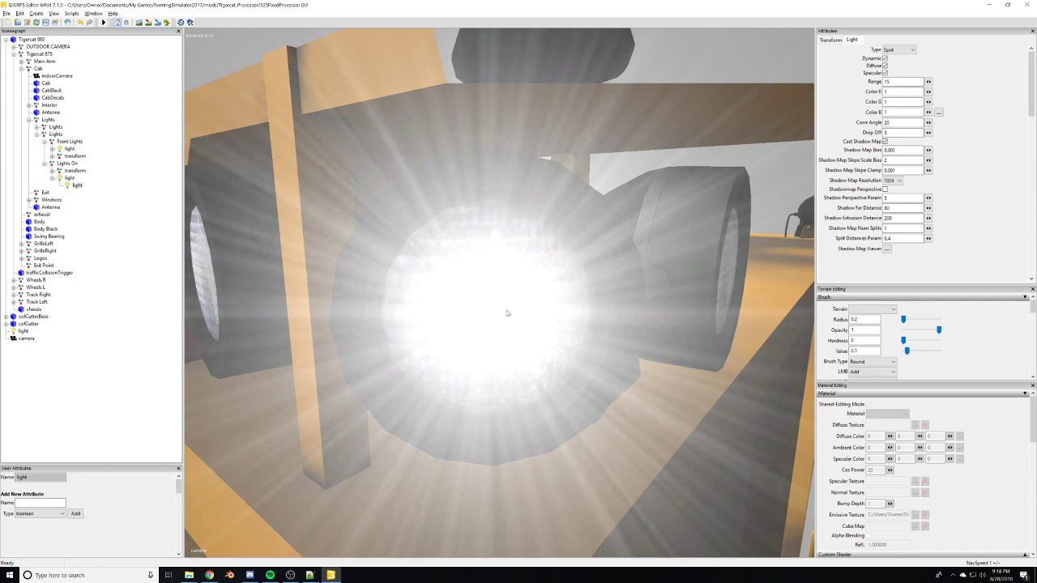
{"action": "scroll", "coordinate": [506, 313], "scroll_direction": "down", "scroll_amount": 3}
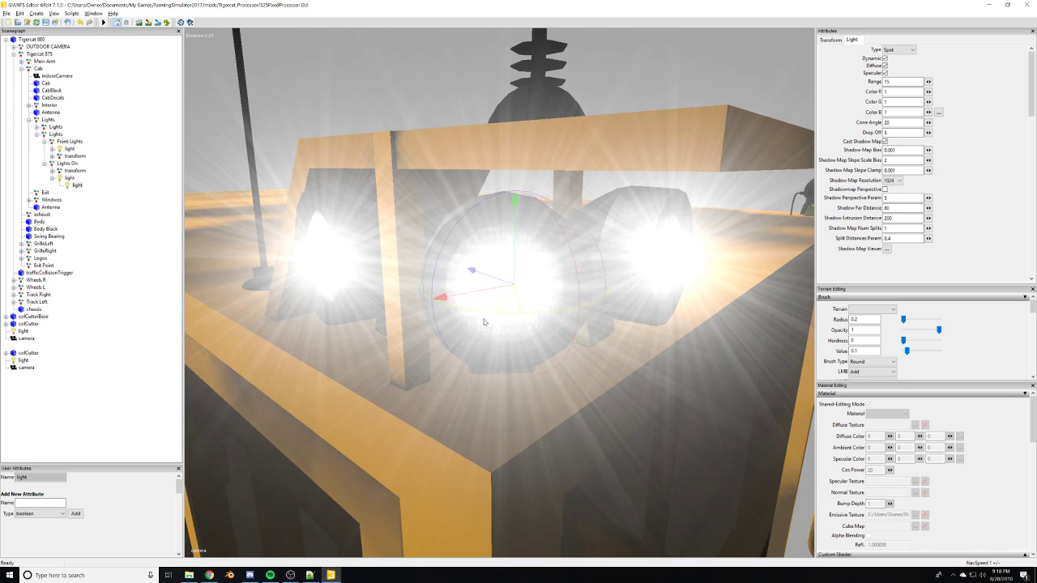
{"action": "left_click_drag", "start_coordinate": [484, 322], "coordinate": [432, 307]}
{"action": "scroll", "coordinate": [429, 324], "scroll_direction": "down", "scroll_amount": 5}
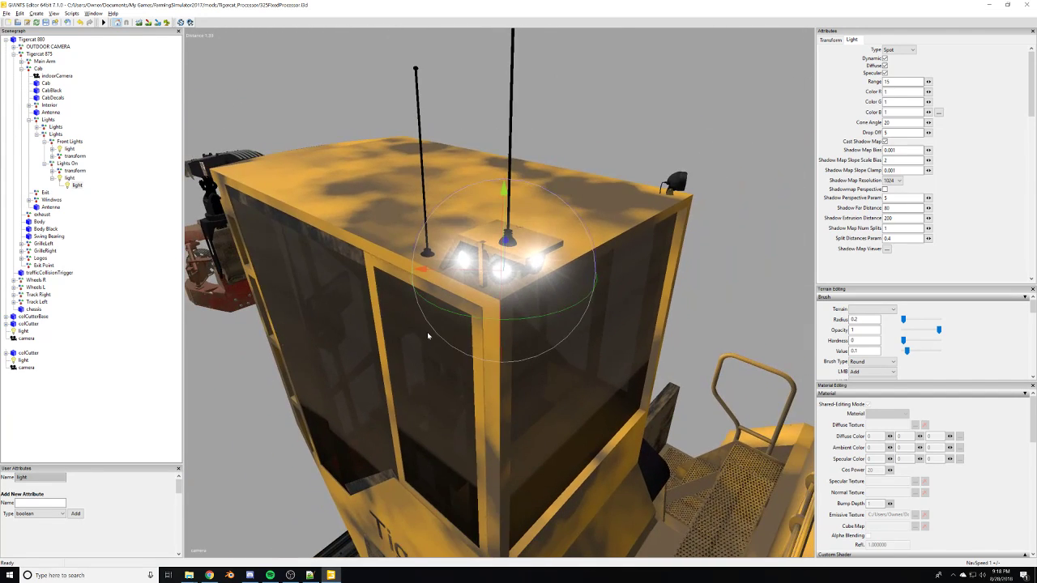
{"action": "left_click_drag", "start_coordinate": [449, 310], "coordinate": [477, 295]}
Duplicate the nested light and place the copy on the side-facing lamp of the roof corner cluster.
{"action": "scroll", "coordinate": [457, 304], "scroll_direction": "up", "scroll_amount": 4}
{"action": "key", "text": "ctrl+d"}
{"action": "scroll", "coordinate": [471, 300], "scroll_direction": "up", "scroll_amount": 4}
{"action": "scroll", "coordinate": [474, 298], "scroll_direction": "down", "scroll_amount": 3}
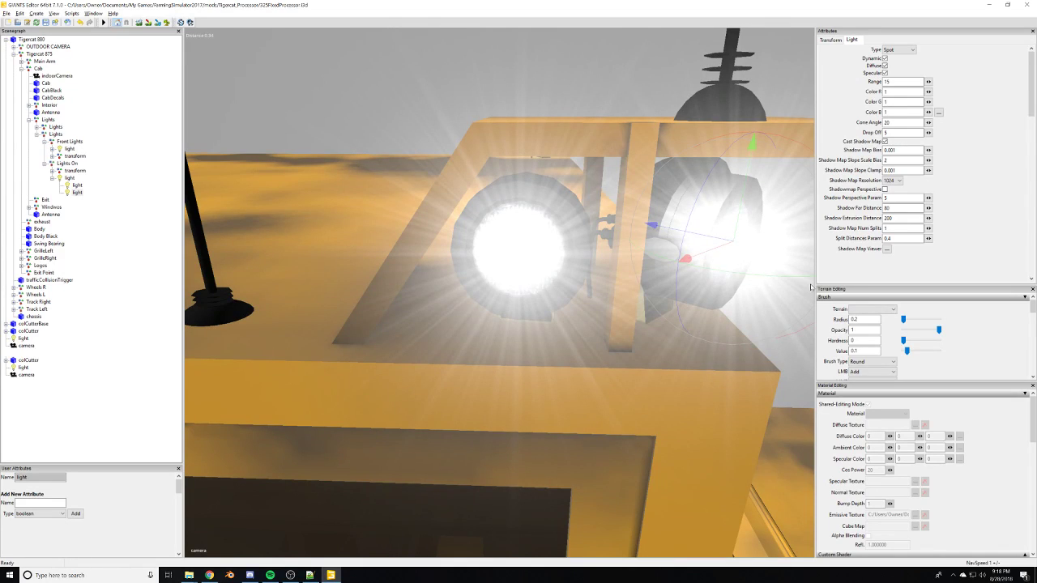
{"action": "left_click_drag", "start_coordinate": [778, 280], "coordinate": [536, 263]}
{"action": "scroll", "coordinate": [519, 261], "scroll_direction": "up", "scroll_amount": 5}
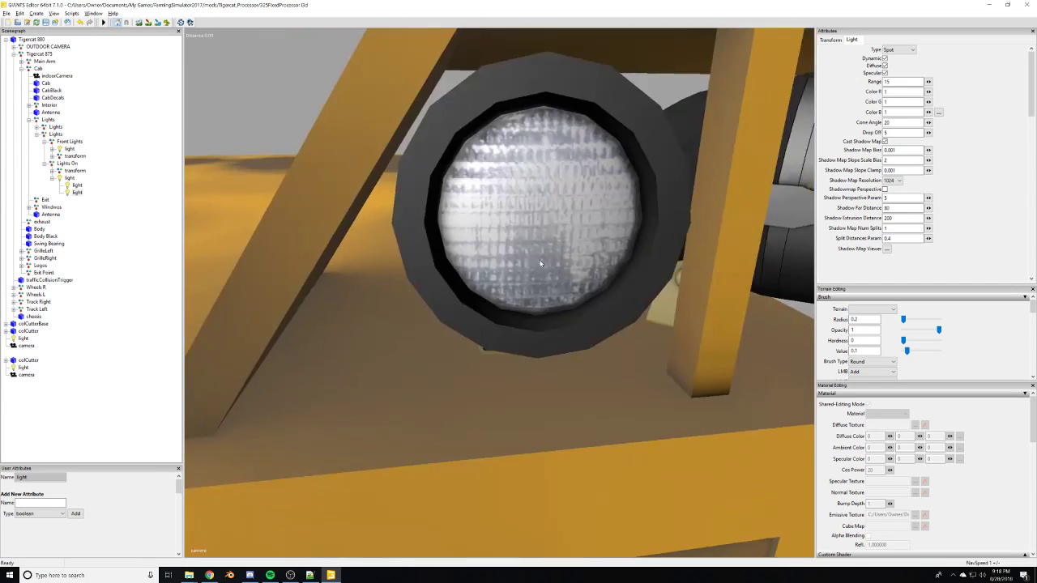
{"action": "scroll", "coordinate": [541, 263], "scroll_direction": "up", "scroll_amount": 5}
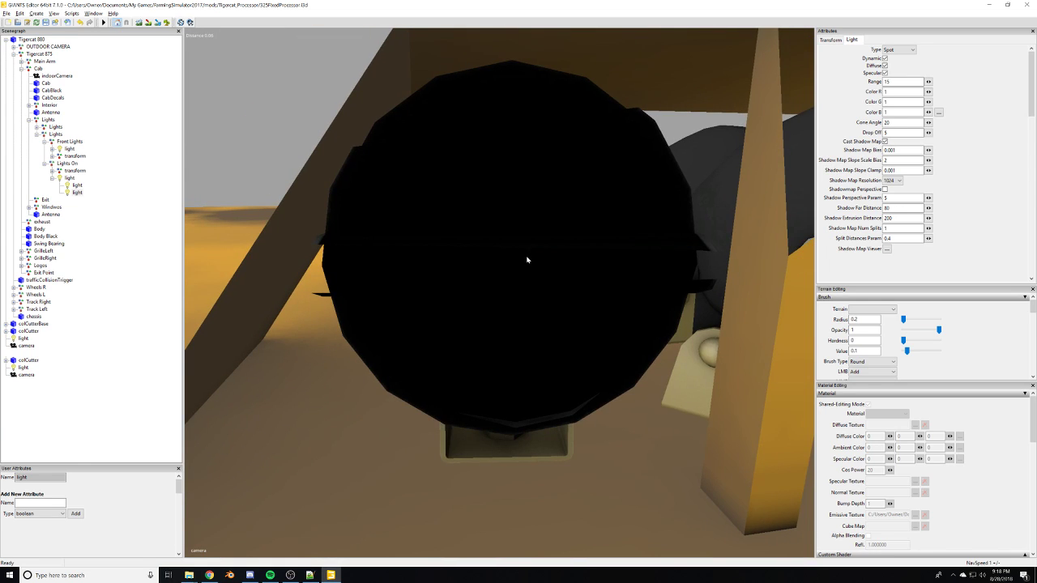
{"action": "scroll", "coordinate": [527, 260], "scroll_direction": "up", "scroll_amount": 2}
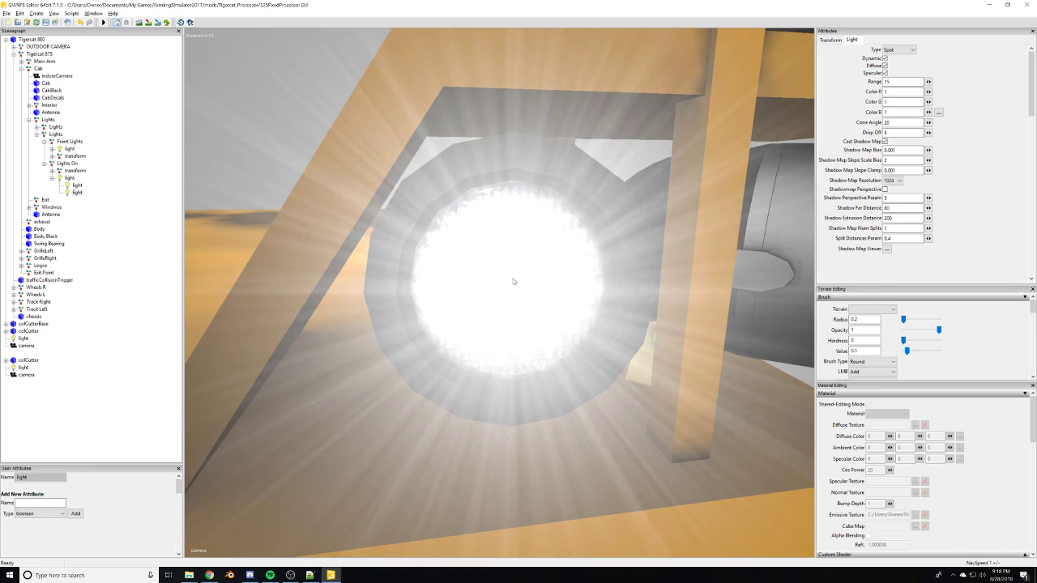
{"action": "left_click", "coordinate": [514, 283]}
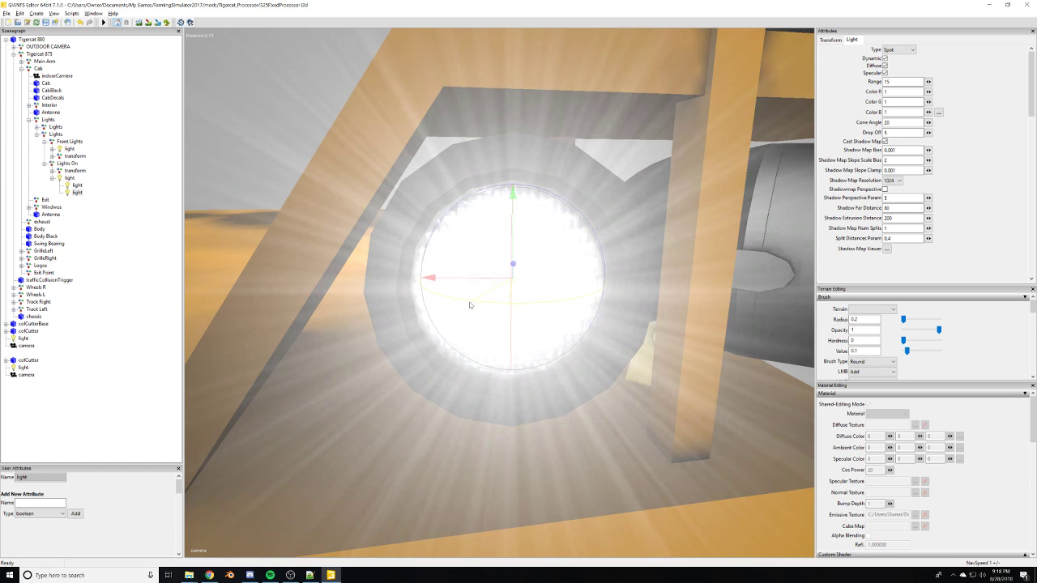
Place the selected nested light on the single lamp at the opposite rear corner of the cab roof.
{"action": "scroll", "coordinate": [518, 308], "scroll_direction": "down", "scroll_amount": 5}
{"action": "left_click_drag", "start_coordinate": [574, 314], "coordinate": [533, 261], "text": "alt"}
{"action": "scroll", "coordinate": [600, 243], "scroll_direction": "up", "scroll_amount": 3}
{"action": "left_click_drag", "start_coordinate": [616, 238], "coordinate": [568, 230], "text": "alt"}
{"action": "scroll", "coordinate": [568, 242], "scroll_direction": "down", "scroll_amount": 2}
{"action": "scroll", "coordinate": [557, 251], "scroll_direction": "up", "scroll_amount": 3}
{"action": "scroll", "coordinate": [558, 250], "scroll_direction": "down", "scroll_amount": 3}
{"action": "scroll", "coordinate": [567, 231], "scroll_direction": "up", "scroll_amount": 5}
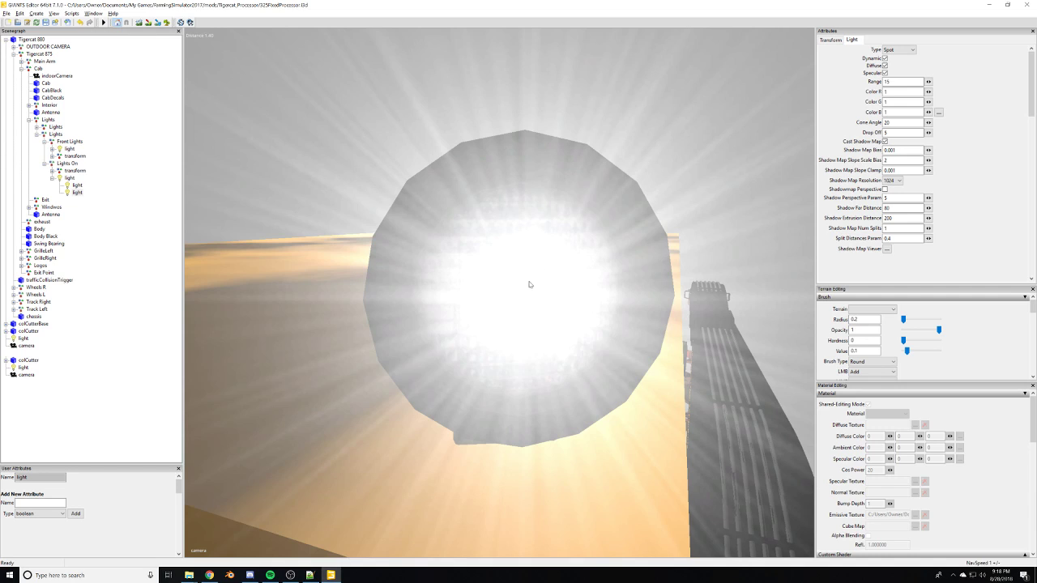
{"action": "left_click", "coordinate": [527, 290]}
{"action": "left_click_drag", "start_coordinate": [523, 308], "coordinate": [494, 278]}
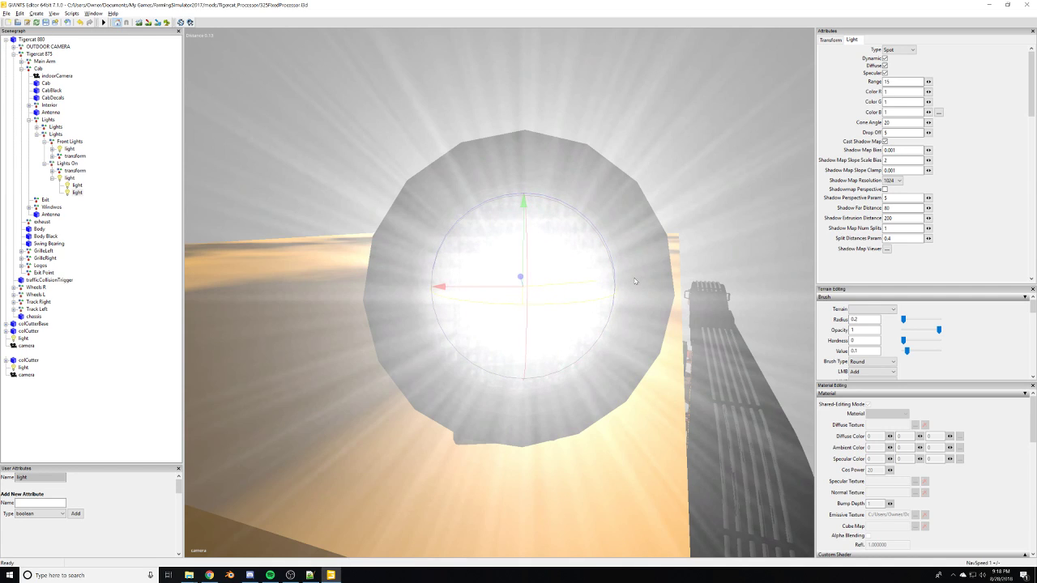
{"action": "scroll", "coordinate": [518, 292], "scroll_direction": "down", "scroll_amount": 10}
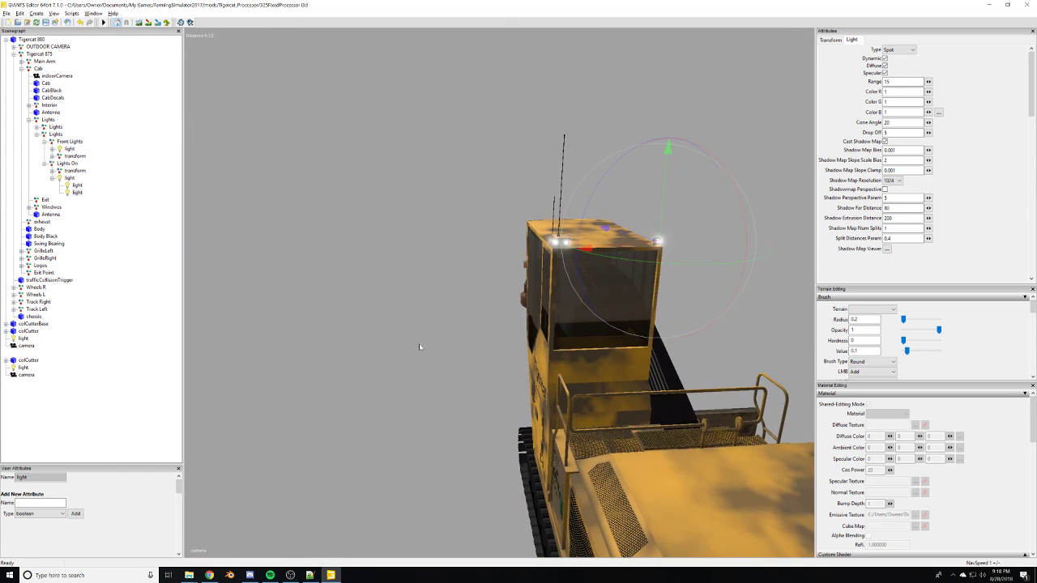
{"action": "left_click", "coordinate": [374, 308]}
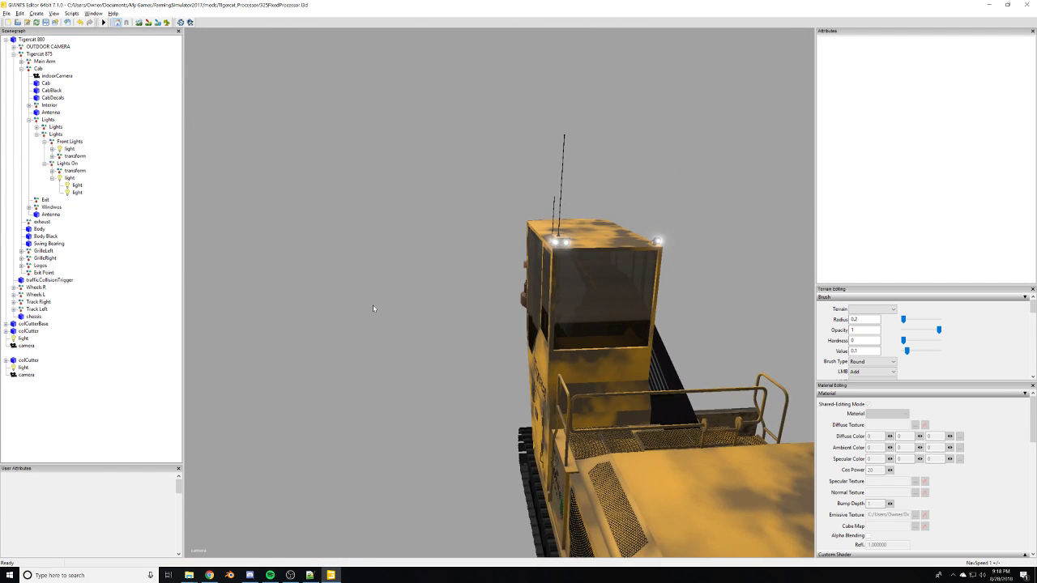
{"action": "middle_click_drag", "start_coordinate": [374, 308], "coordinate": [586, 257]}
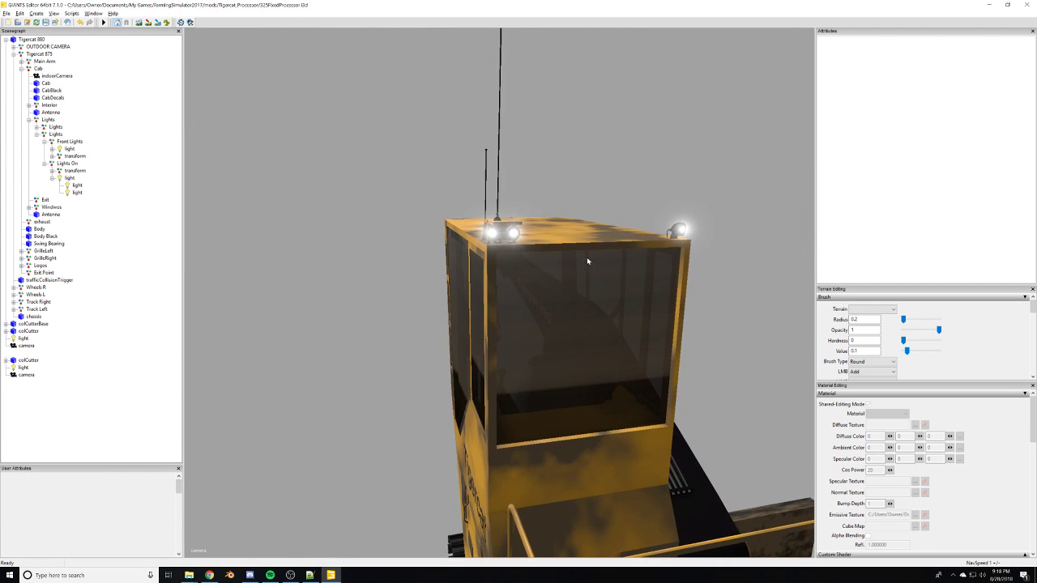
Copy the index path of the Lights On group's transform and switch to the text editor with the mod's XML.
{"action": "left_click", "coordinate": [52, 179]}
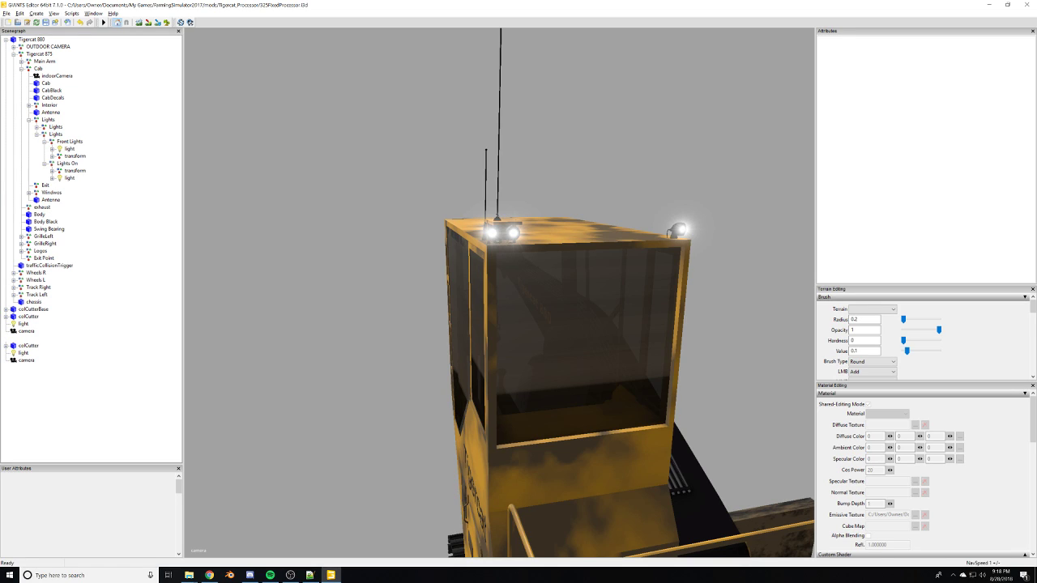
{"action": "key", "text": "alt+Tab"}
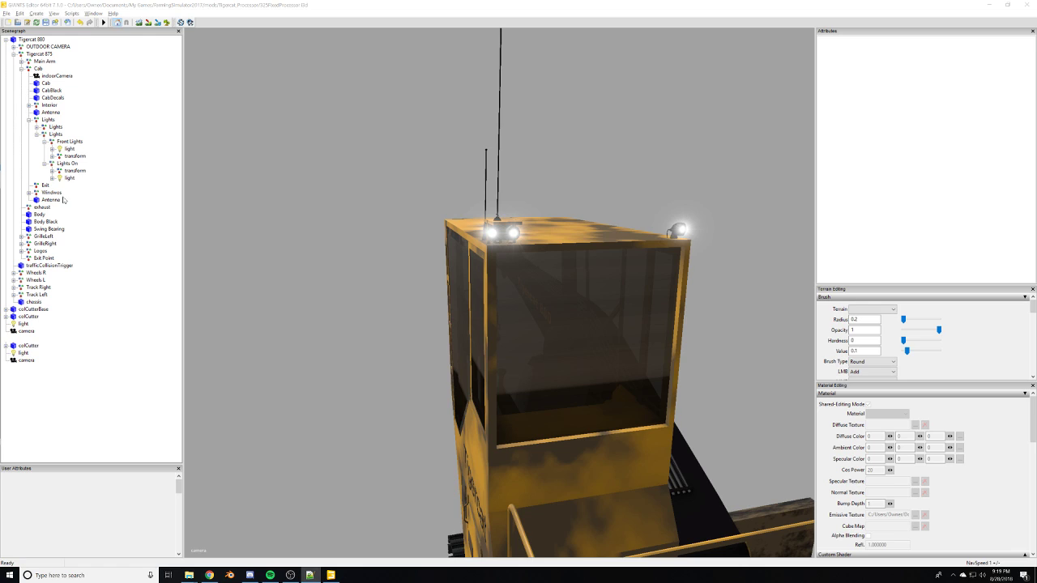
{"action": "left_click", "coordinate": [74, 171]}
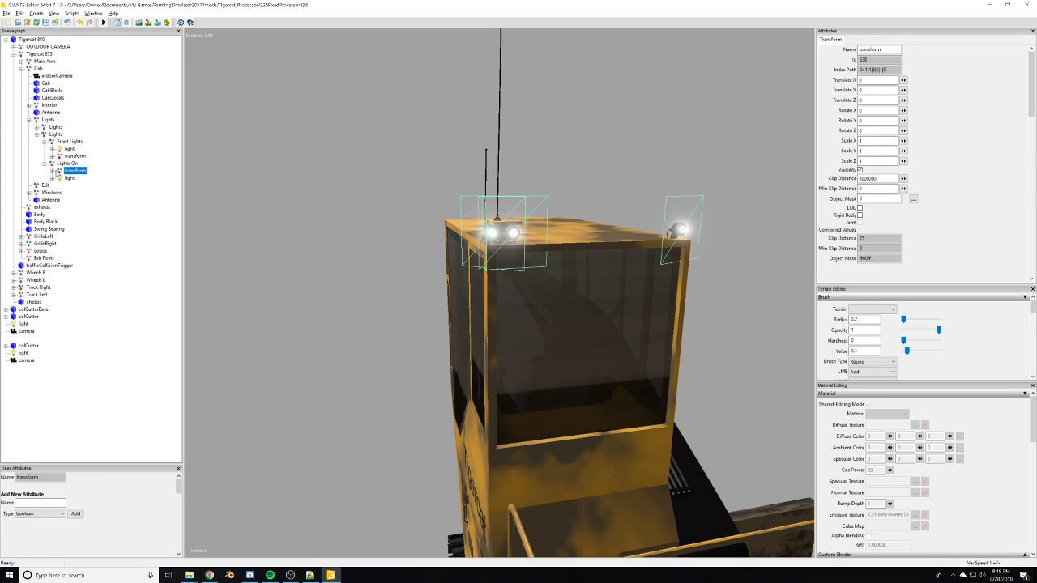
{"action": "left_click", "coordinate": [52, 171]}
{"action": "left_click", "coordinate": [53, 171]}
{"action": "triple_click", "coordinate": [875, 70]}
{"action": "key", "text": "alt+Tab"}
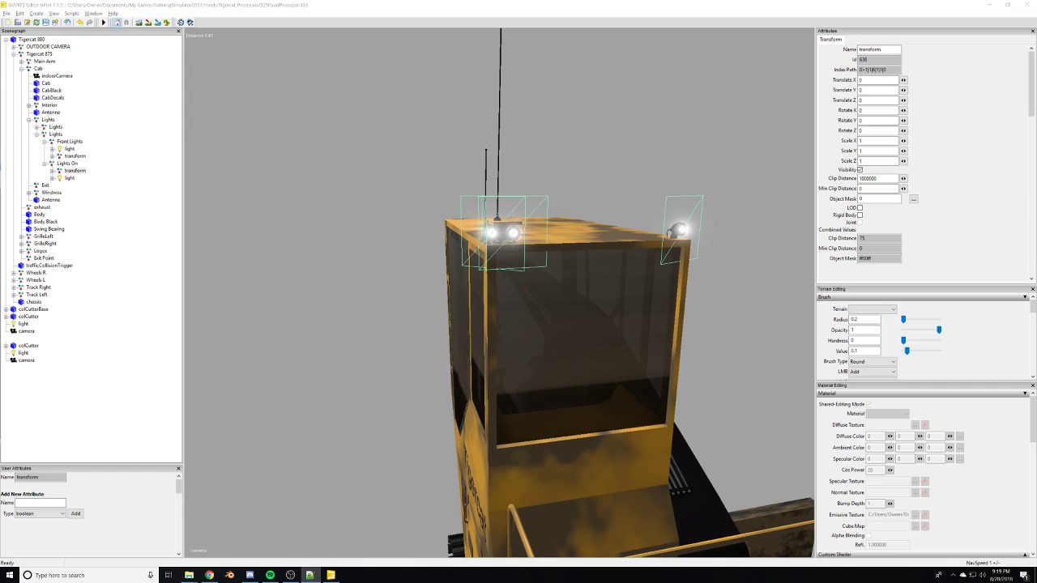
Copy the index path of the Lights On group's light for the XML entry, switch to the text editor and show the desktop.
{"action": "left_click", "coordinate": [68, 177]}
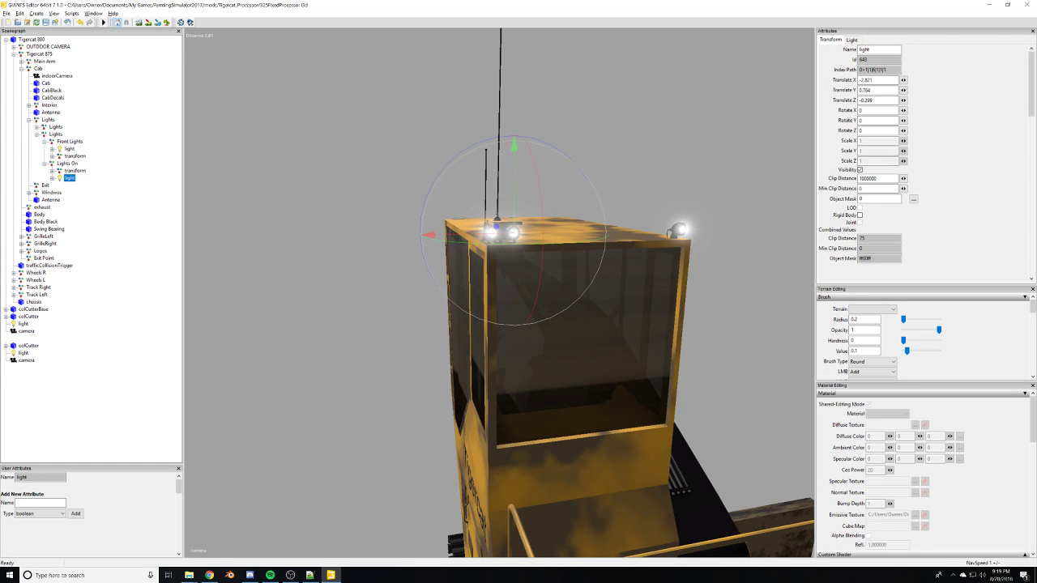
{"action": "triple_click", "coordinate": [875, 70]}
{"action": "key", "text": "alt+Tab"}
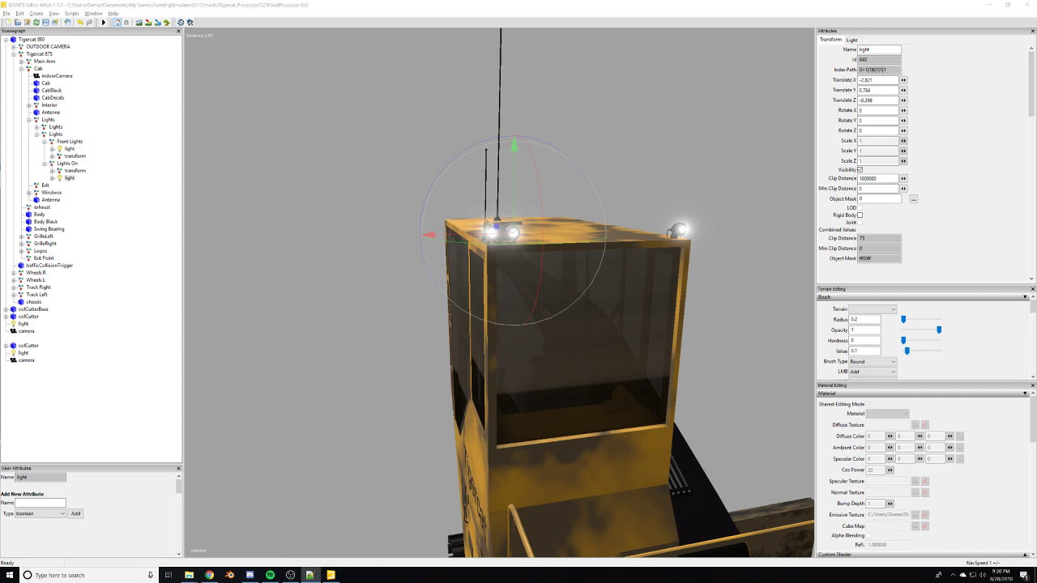
{"action": "left_click", "coordinate": [1036, 575]}
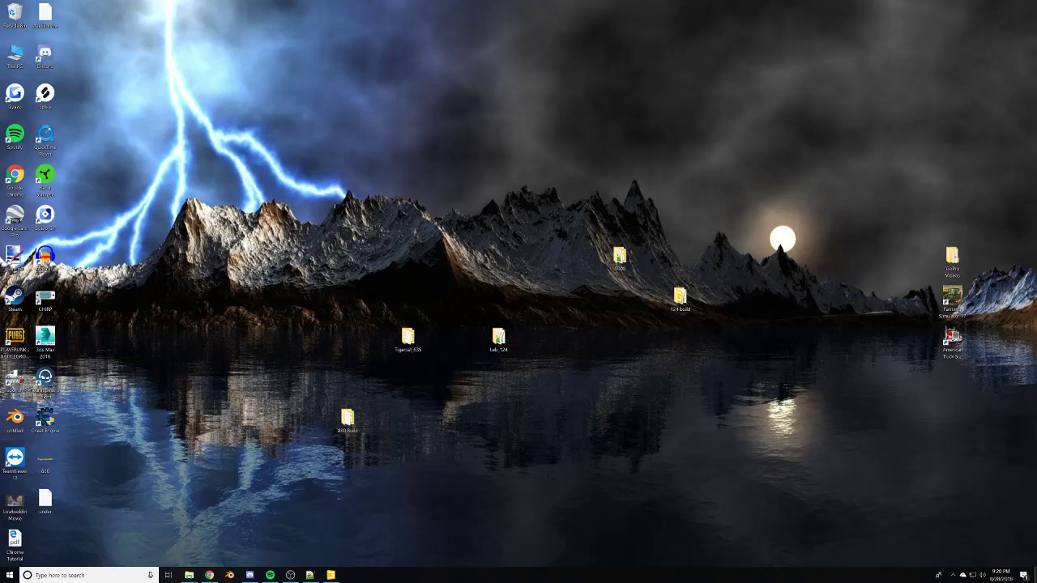
Launch Farming Simulator 17 and continue with Savegame 2 from the career savegames.
{"action": "double_click", "coordinate": [956, 308]}
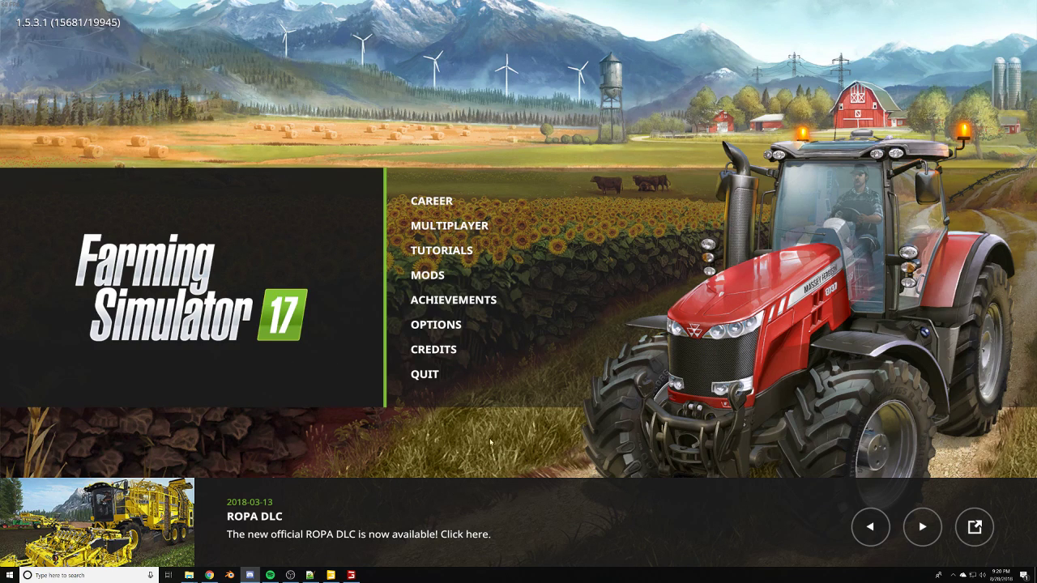
{"action": "left_click", "coordinate": [469, 208]}
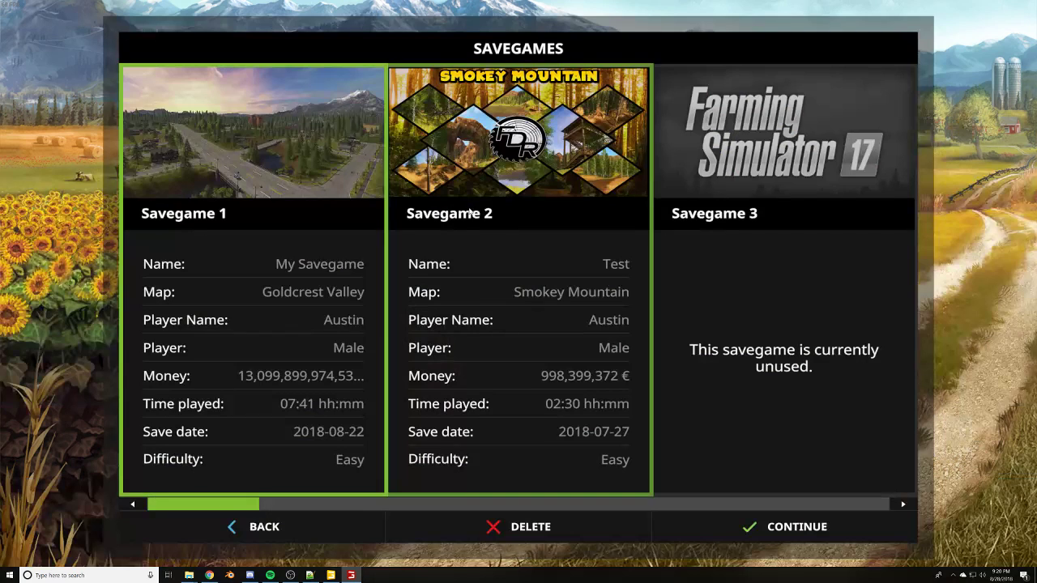
{"action": "left_click", "coordinate": [518, 263]}
{"action": "left_click", "coordinate": [459, 415]}
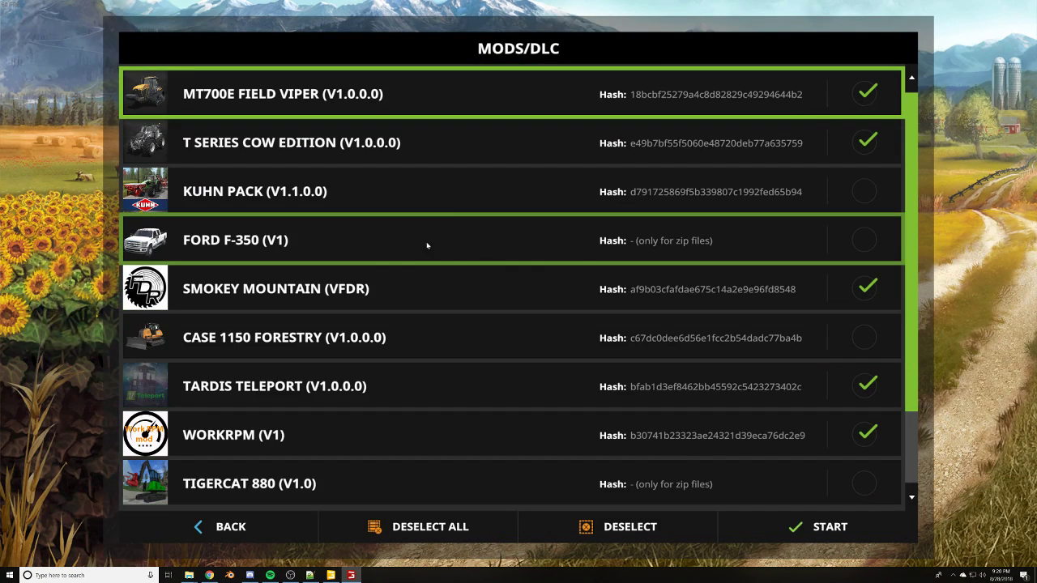
Activate the Tigercat 880 mod for the savegame and start the Smokey Mountain map.
{"action": "left_click", "coordinate": [348, 482]}
{"action": "left_click", "coordinate": [796, 534]}
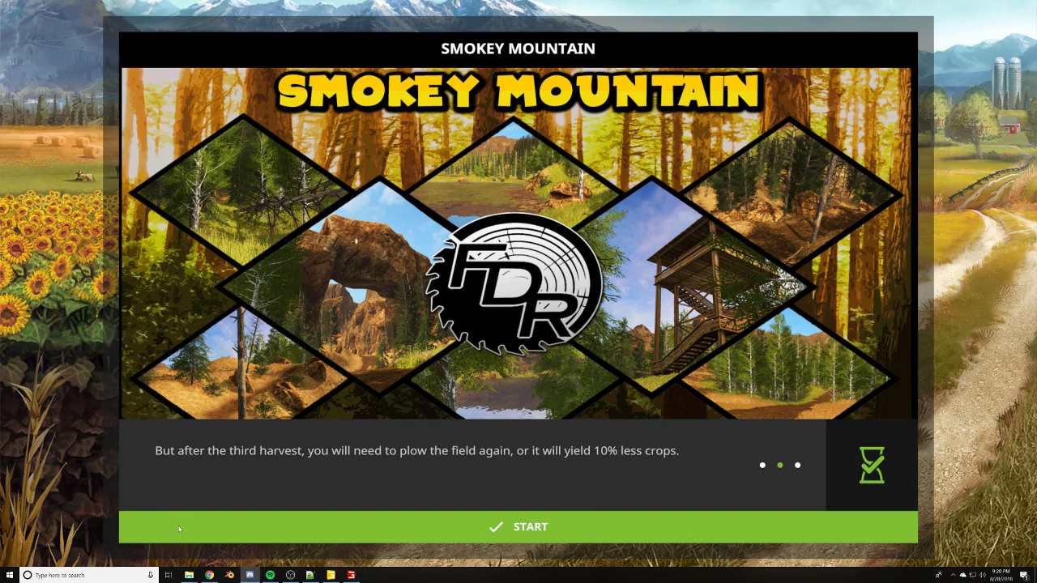
{"action": "left_click", "coordinate": [177, 531]}
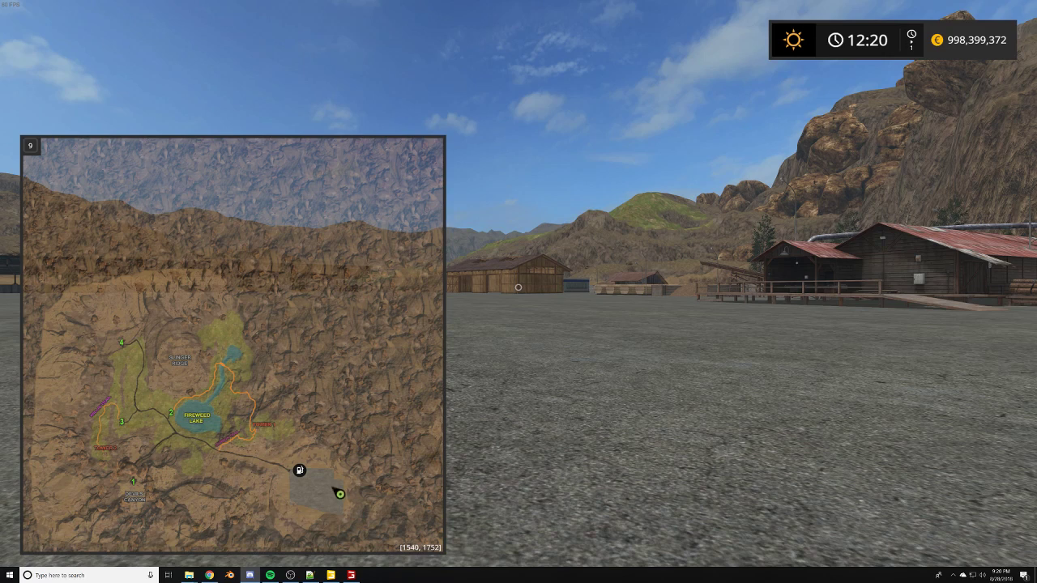
Open the in-game shop's Forestry Equipment category and look through it for the Tigercat 880.
{"action": "left_click", "coordinate": [387, 275]}
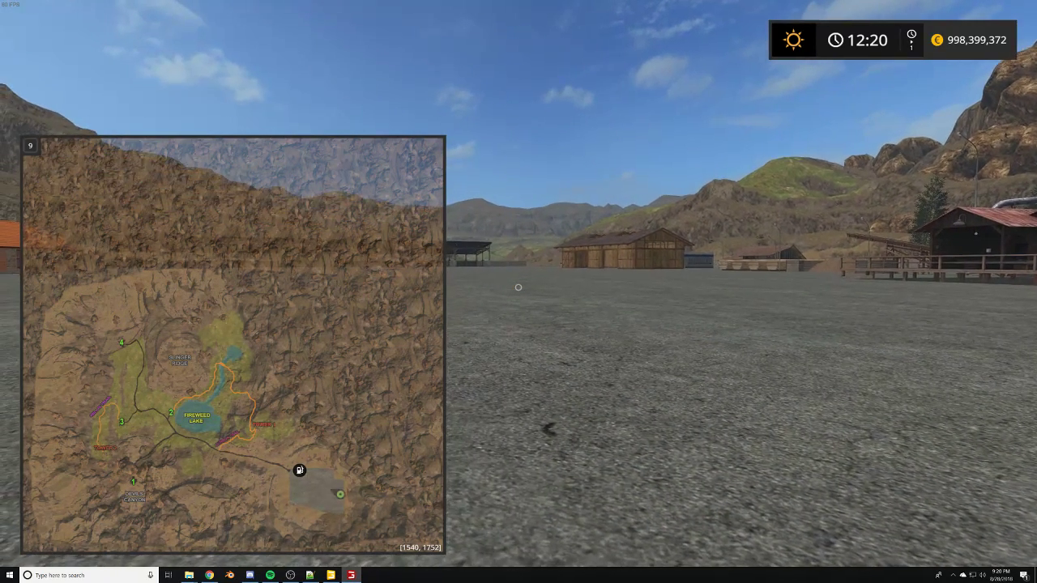
{"action": "key", "text": "p"}
{"action": "scroll", "coordinate": [319, 359], "scroll_direction": "down", "scroll_amount": 6}
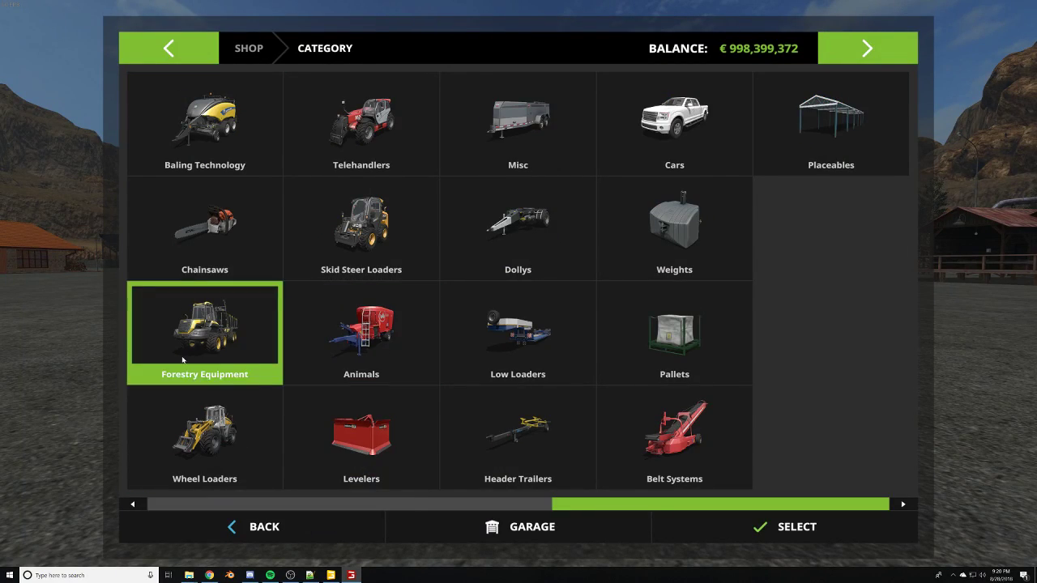
{"action": "left_click", "coordinate": [259, 356]}
{"action": "scroll", "coordinate": [753, 255], "scroll_direction": "down", "scroll_amount": 2}
{"action": "scroll", "coordinate": [775, 249], "scroll_direction": "up", "scroll_amount": 7}
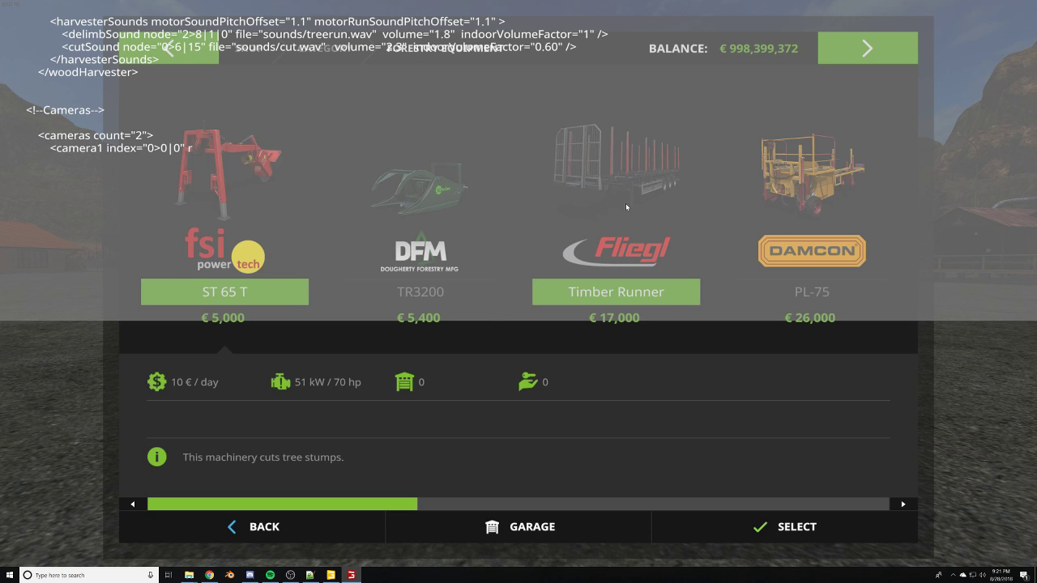
Quit the game and reload log.txt in Notepad++.
{"action": "key", "text": "alt+F4"}
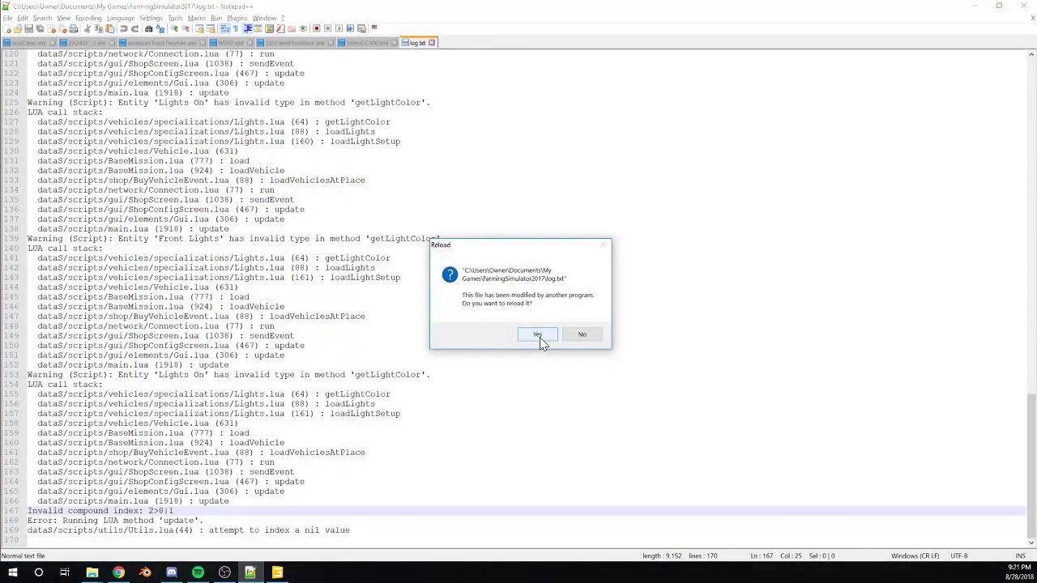
{"action": "left_click", "coordinate": [540, 337]}
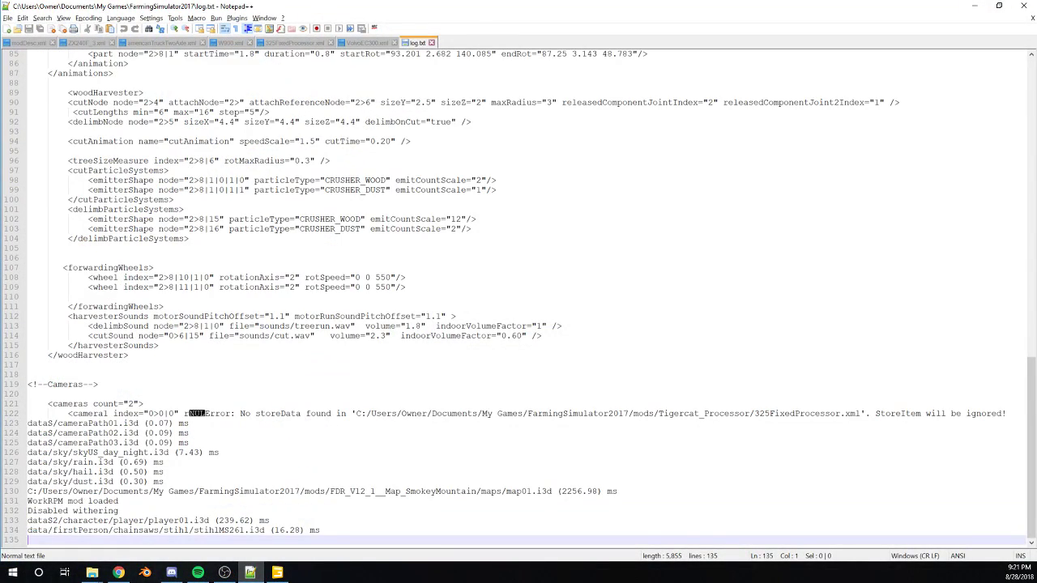
{"action": "left_click", "coordinate": [224, 573]}
{"action": "key", "text": "alt+Tab"}
{"action": "left_click", "coordinate": [210, 414]}
Examine the log entries about 325FixedProcessor.xml, from the vehicle type registration to the storeData line.
{"action": "scroll", "coordinate": [518, 298], "scroll_direction": "up", "scroll_amount": 8}
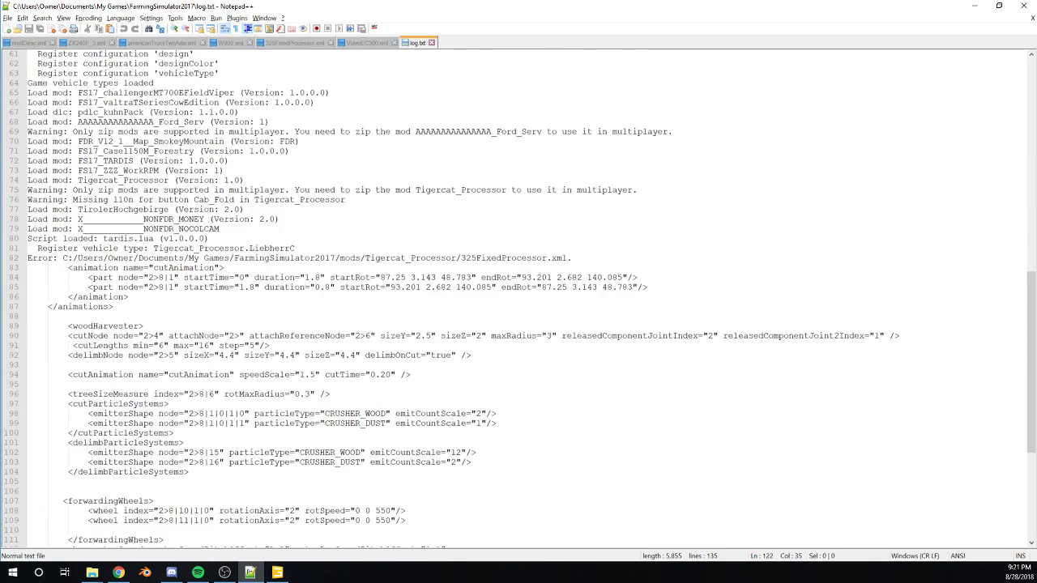
{"action": "left_click_drag", "start_coordinate": [129, 259], "coordinate": [226, 268]}
{"action": "left_click", "coordinate": [204, 249]}
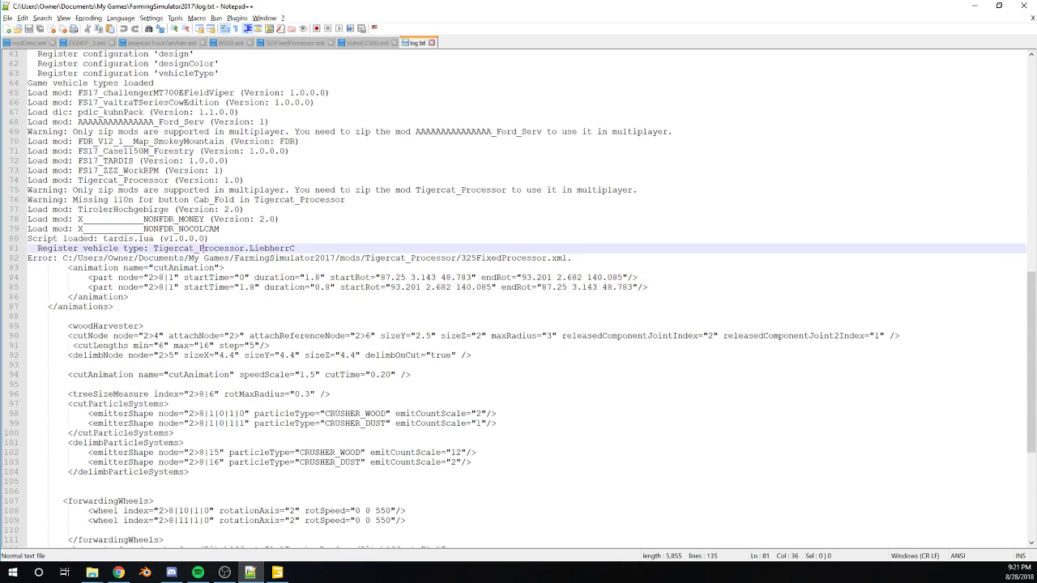
{"action": "left_click", "coordinate": [104, 259]}
{"action": "left_click_drag", "start_coordinate": [103, 257], "coordinate": [180, 393]}
{"action": "scroll", "coordinate": [194, 405], "scroll_direction": "down", "scroll_amount": 5}
{"action": "scroll", "coordinate": [518, 298], "scroll_direction": "down", "scroll_amount": 2}
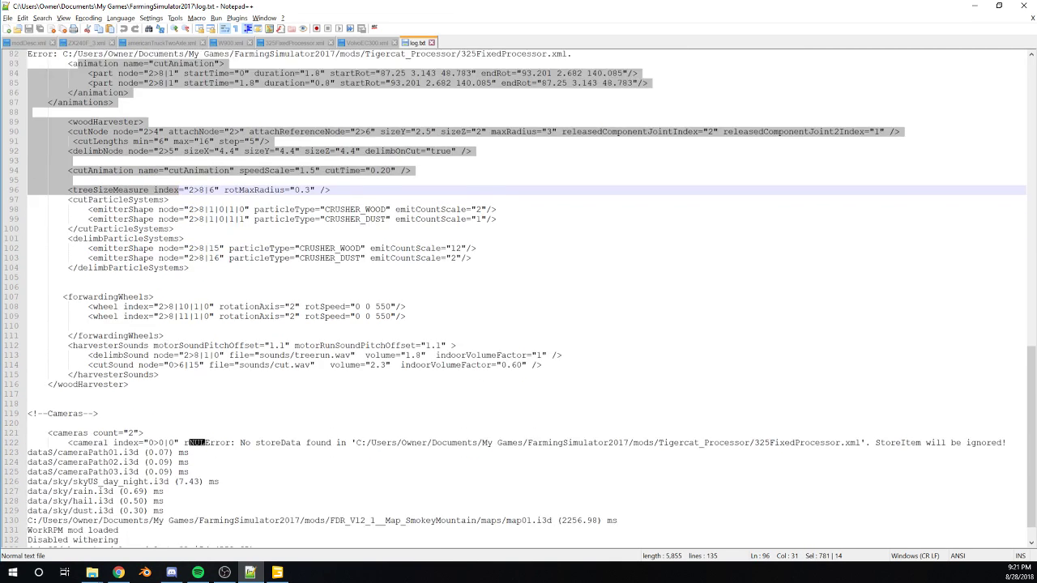
{"action": "left_click", "coordinate": [190, 423]}
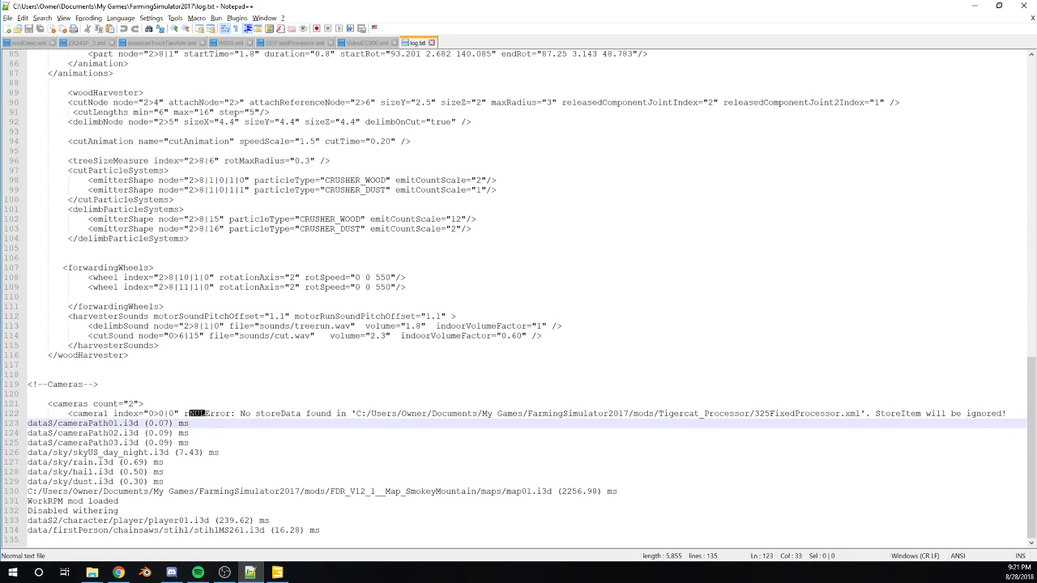
{"action": "left_click_drag", "start_coordinate": [768, 423], "coordinate": [804, 414]}
{"action": "left_click", "coordinate": [745, 414]}
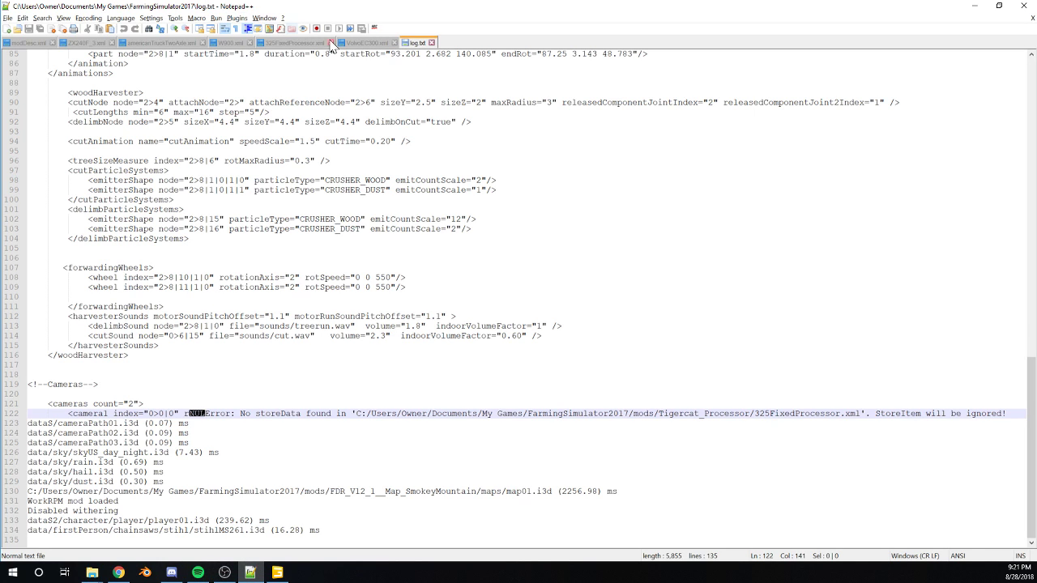
In 325FixedProcessor.xml, delete the code after the foldingParts opening through the end of the woodHarvester section, above Cameras.
{"action": "left_click", "coordinate": [357, 44]}
{"action": "left_click", "coordinate": [296, 44]}
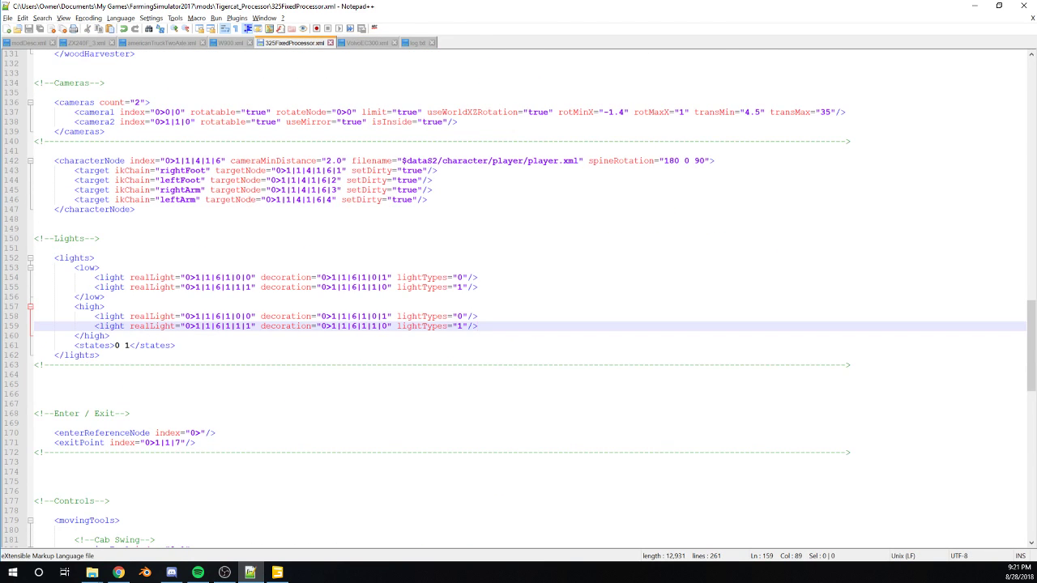
{"action": "scroll", "coordinate": [519, 295], "scroll_direction": "down", "scroll_amount": 20}
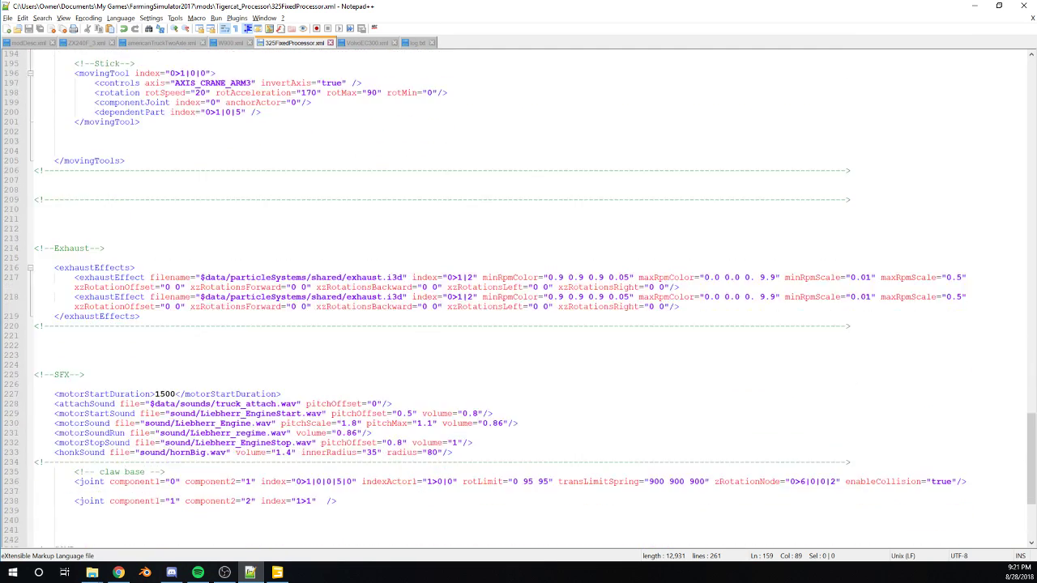
{"action": "scroll", "coordinate": [519, 296], "scroll_direction": "down", "scroll_amount": 6}
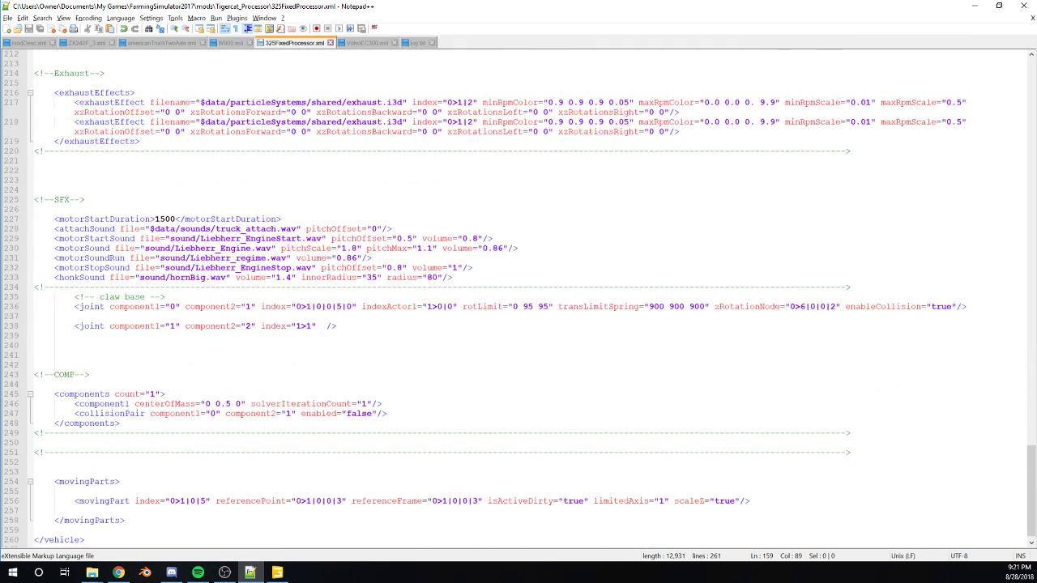
{"action": "scroll", "coordinate": [518, 296], "scroll_direction": "down", "scroll_amount": 1}
{"action": "scroll", "coordinate": [519, 296], "scroll_direction": "up", "scroll_amount": 20}
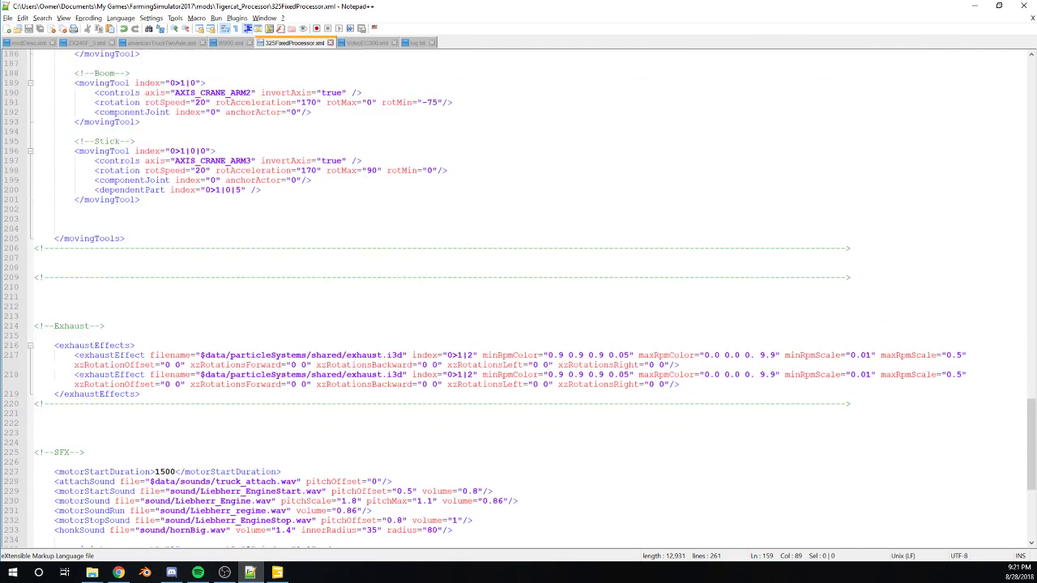
{"action": "scroll", "coordinate": [519, 296], "scroll_direction": "up", "scroll_amount": 7}
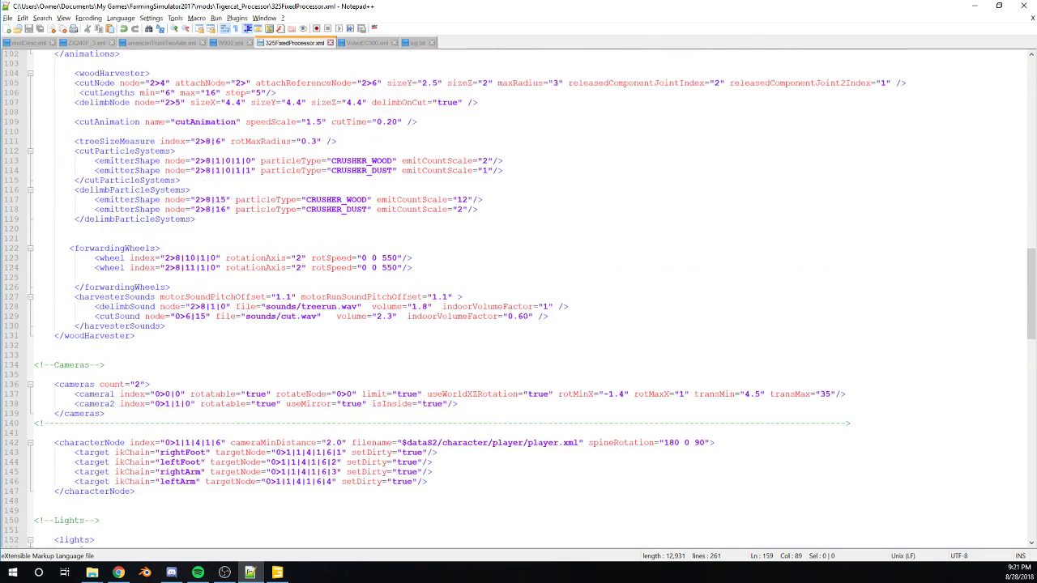
{"action": "left_click_drag", "start_coordinate": [152, 346], "coordinate": [34, 102]}
{"action": "key", "text": "BackSpace"}
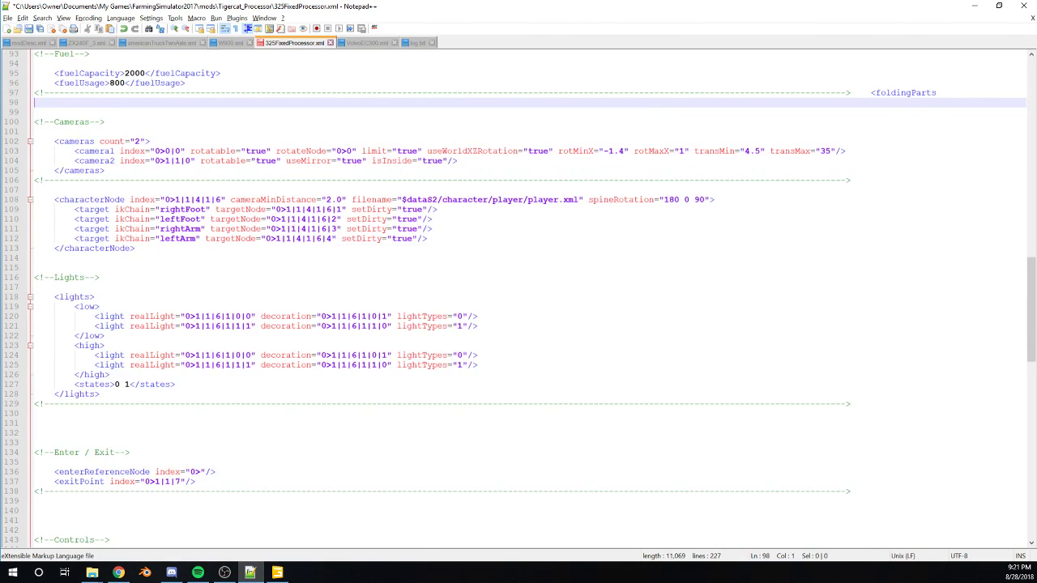
{"action": "key", "text": "BackSpace"}
Reload log.txt and examine where the quoted 325FixedProcessor.xml code breaks off in the Cab Swing movingTool line.
{"action": "scroll", "coordinate": [526, 324], "scroll_direction": "up", "scroll_amount": 6}
{"action": "key", "text": "ctrl+minus"}
{"action": "key", "text": "ctrl+minus"}
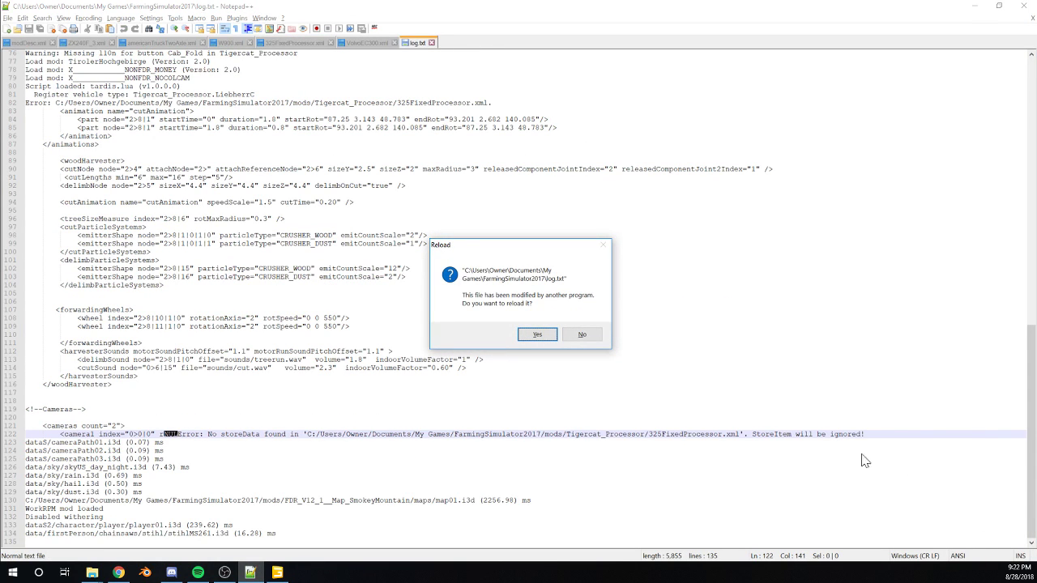
{"action": "scroll", "coordinate": [519, 298], "scroll_direction": "down", "scroll_amount": 4}
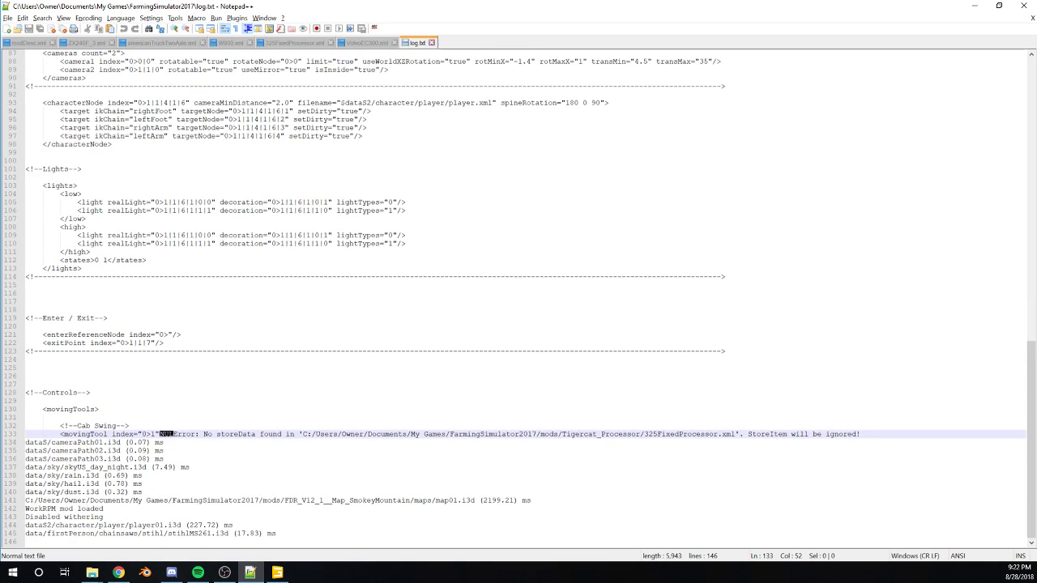
{"action": "scroll", "coordinate": [519, 298], "scroll_direction": "up", "scroll_amount": 3, "text": "ctrl"}
{"action": "scroll", "coordinate": [519, 298], "scroll_direction": "down", "scroll_amount": 3, "text": "ctrl"}
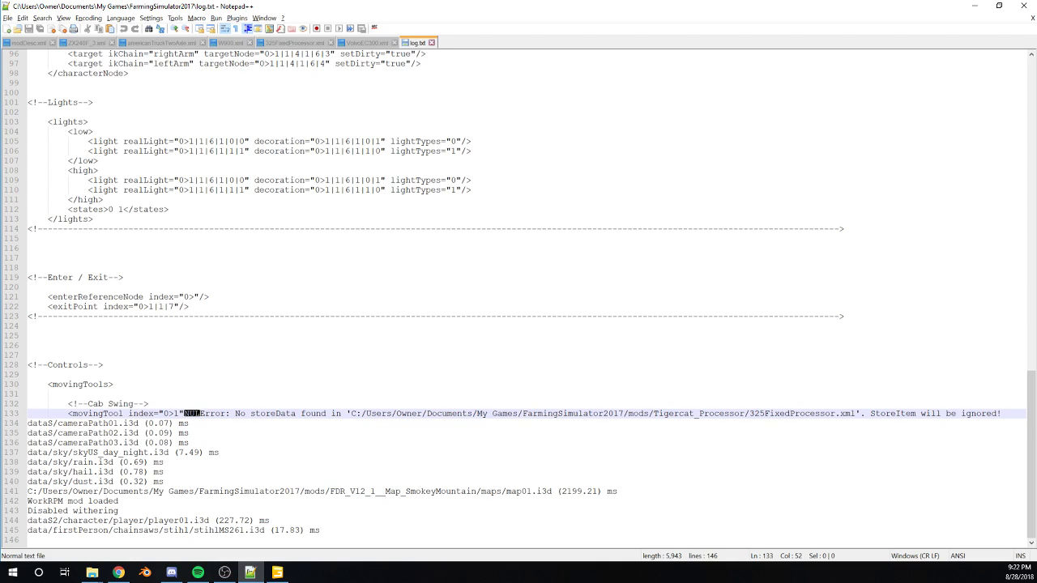
{"action": "left_click_drag", "start_coordinate": [162, 413], "coordinate": [175, 413]}
Read through 325FixedProcessor.xml from the storeData block to the movingParts section to find the faulty entry.
{"action": "left_click", "coordinate": [297, 45]}
{"action": "scroll", "coordinate": [324, 243], "scroll_direction": "up", "scroll_amount": 20}
{"action": "scroll", "coordinate": [519, 297], "scroll_direction": "up", "scroll_amount": 2}
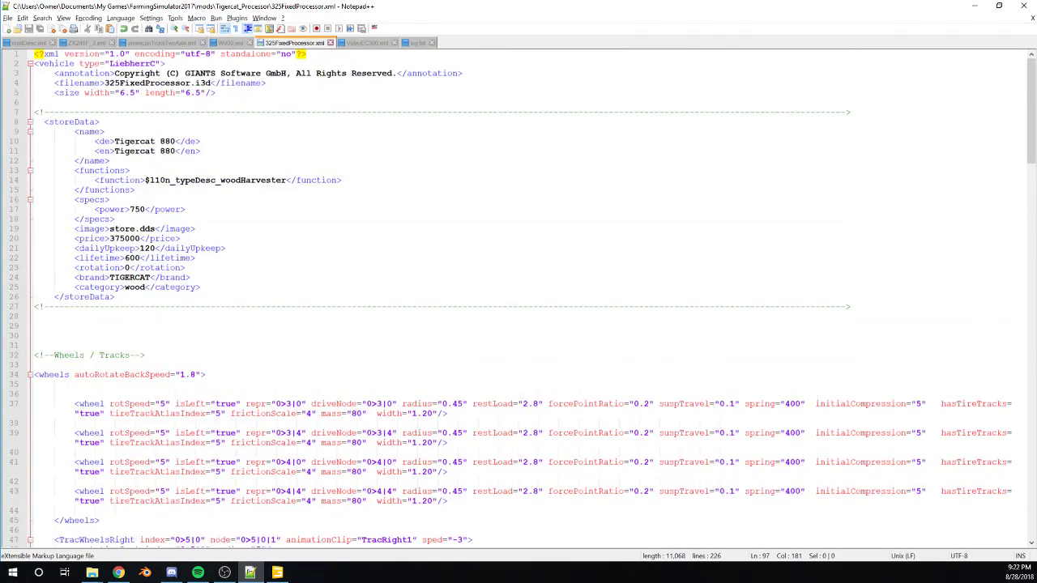
{"action": "scroll", "coordinate": [518, 297], "scroll_direction": "down", "scroll_amount": 20}
{"action": "scroll", "coordinate": [518, 292], "scroll_direction": "down", "scroll_amount": 20}
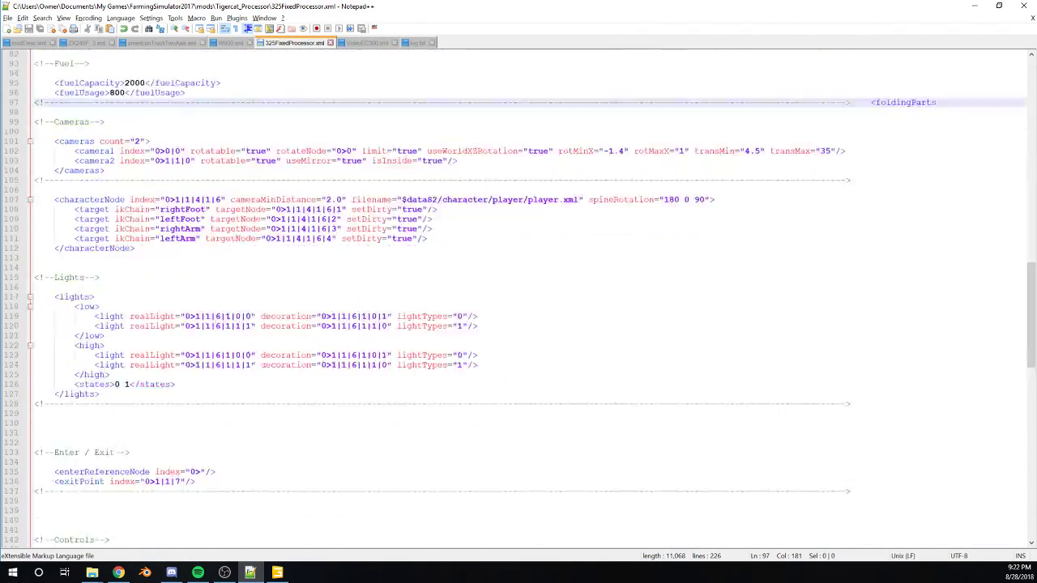
{"action": "scroll", "coordinate": [518, 292], "scroll_direction": "up", "scroll_amount": 20}
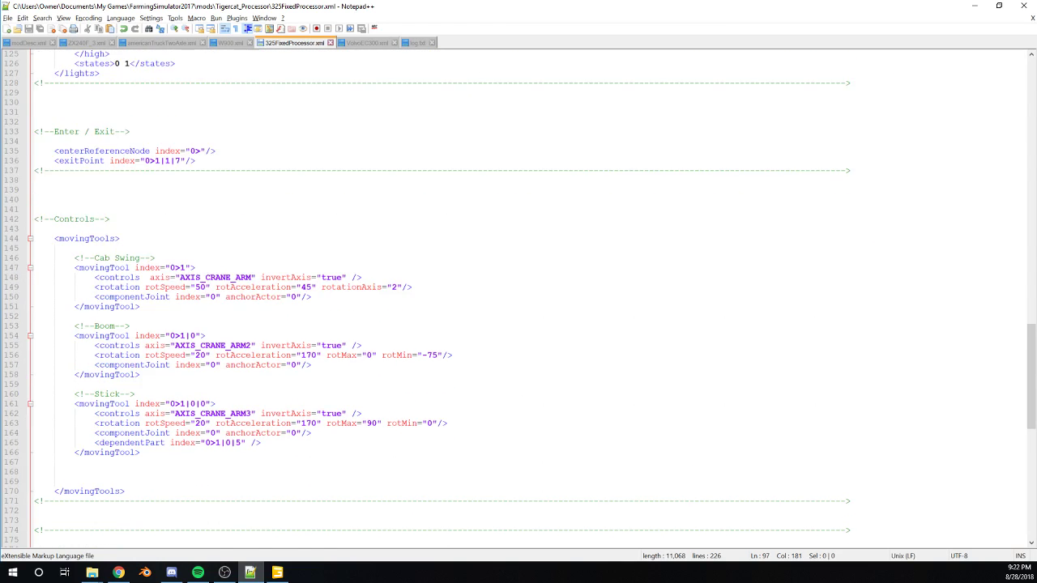
{"action": "scroll", "coordinate": [518, 291], "scroll_direction": "up", "scroll_amount": 14}
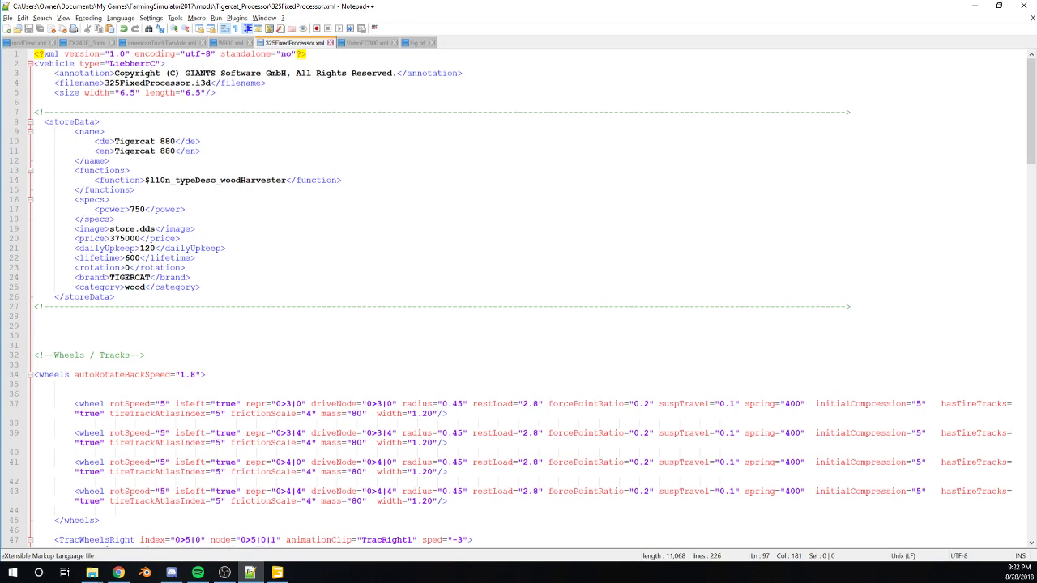
{"action": "scroll", "coordinate": [518, 292], "scroll_direction": "down", "scroll_amount": 13}
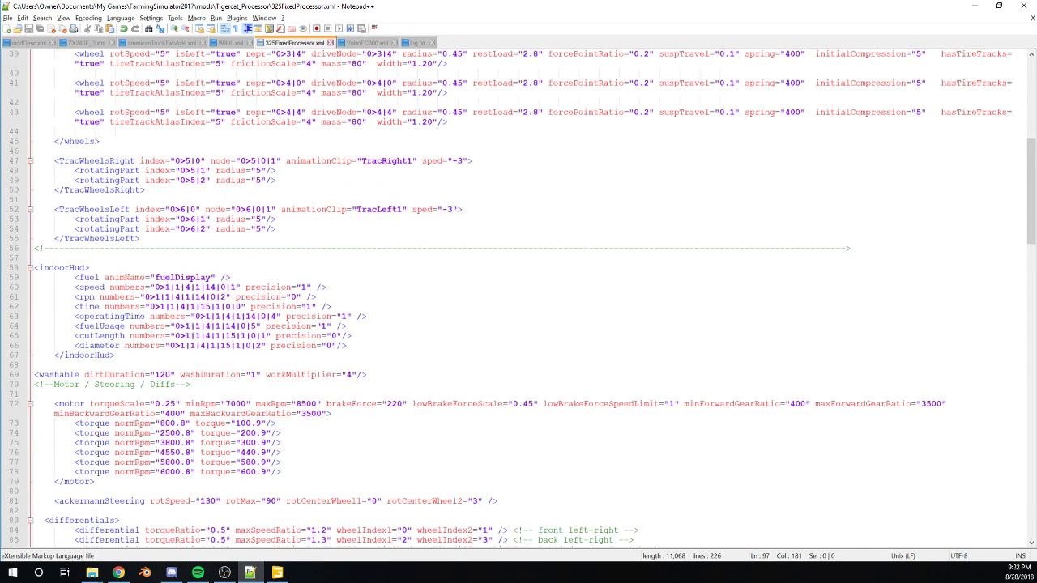
{"action": "scroll", "coordinate": [518, 292], "scroll_direction": "down", "scroll_amount": 9}
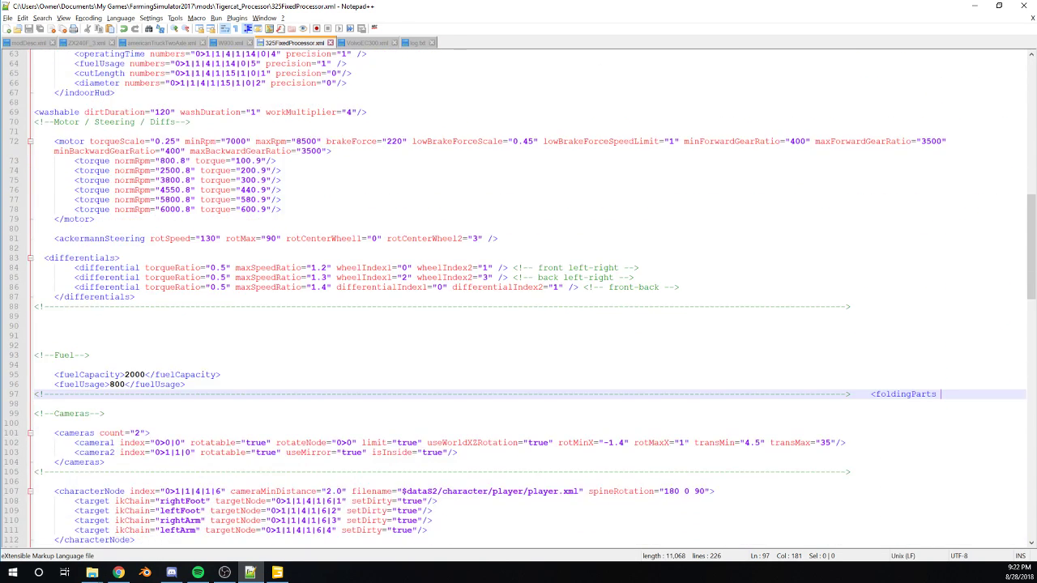
{"action": "scroll", "coordinate": [519, 291], "scroll_direction": "down", "scroll_amount": 17}
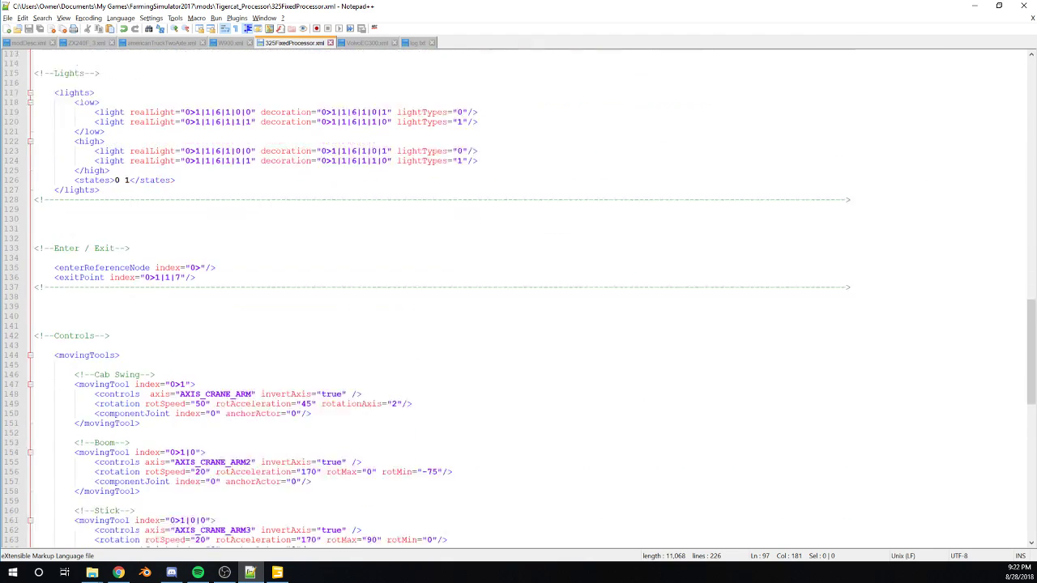
{"action": "scroll", "coordinate": [519, 292], "scroll_direction": "down", "scroll_amount": 10}
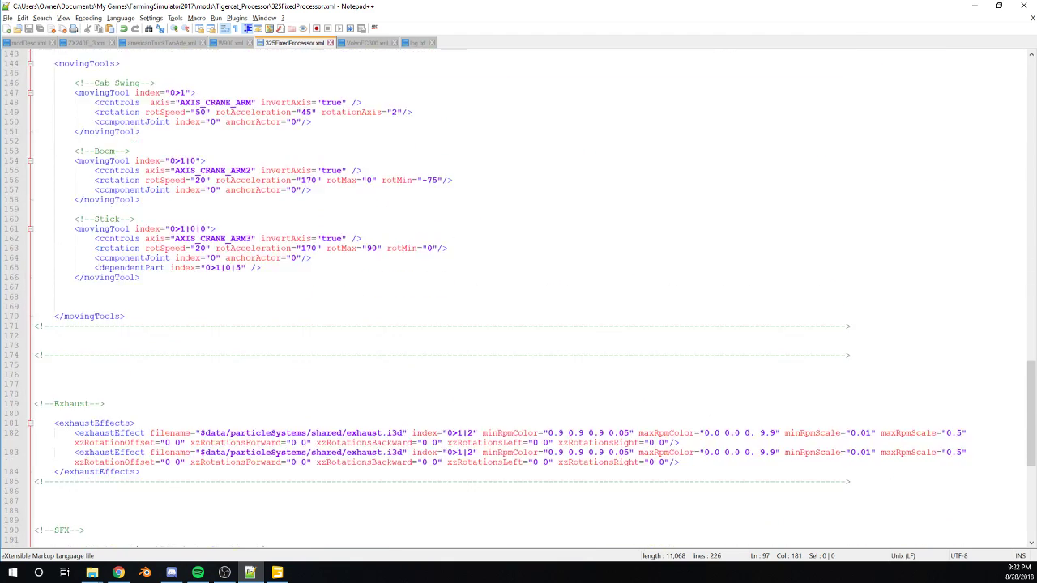
{"action": "scroll", "coordinate": [519, 292], "scroll_direction": "down", "scroll_amount": 10}
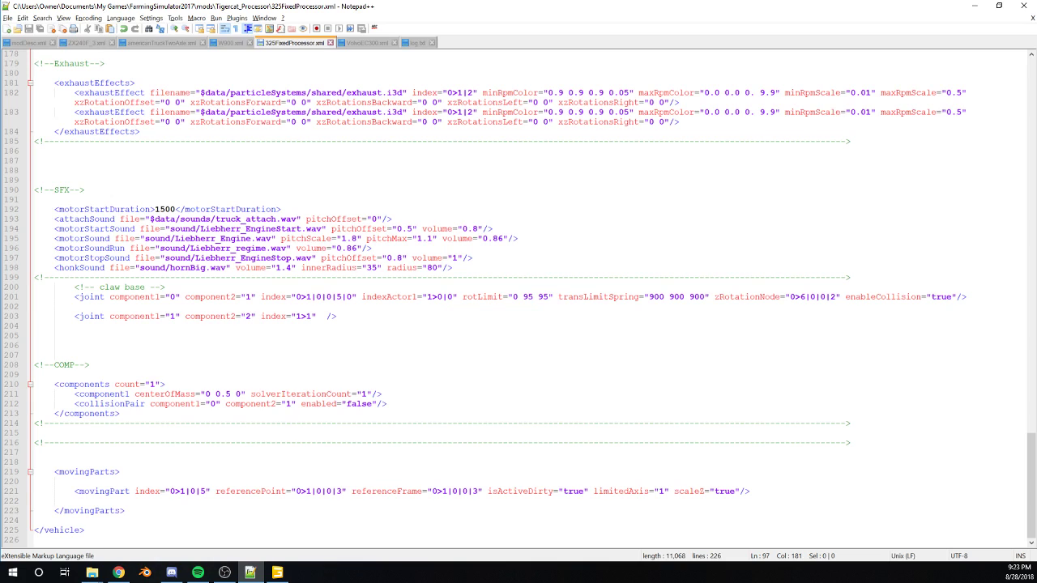
{"action": "scroll", "coordinate": [519, 298], "scroll_direction": "up", "scroll_amount": 17}
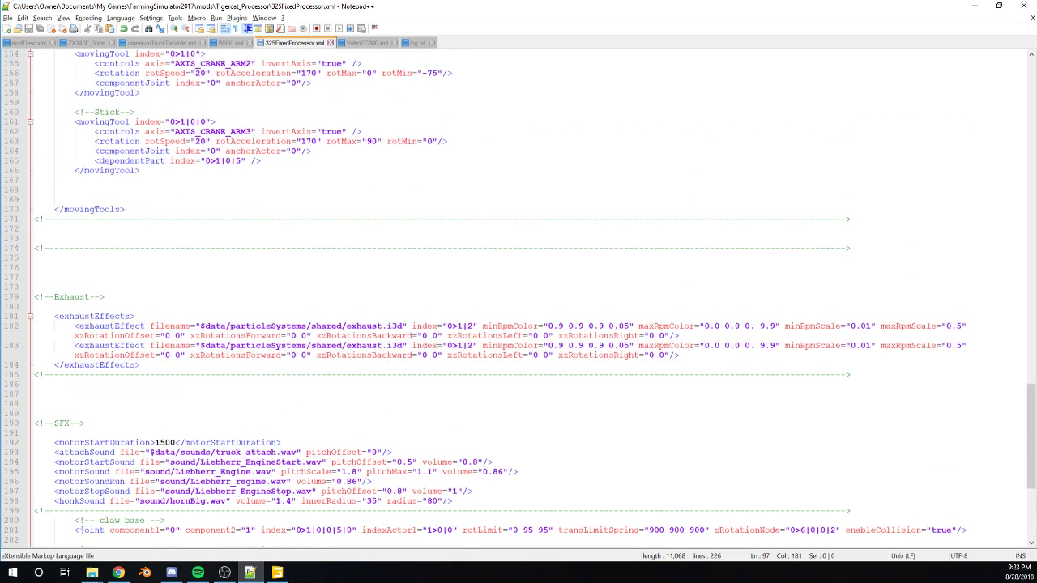
{"action": "scroll", "coordinate": [519, 298], "scroll_direction": "up", "scroll_amount": 6}
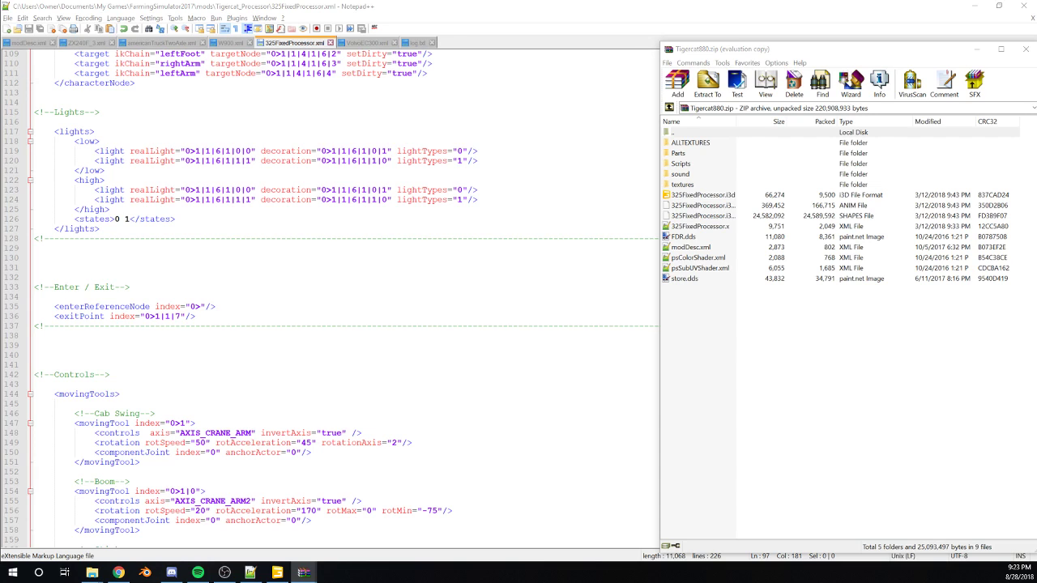
Clear the open windows off the desktop and open the mods subfolder Tigercat_Processor in a small window.
{"action": "left_click_drag", "start_coordinate": [458, 7], "coordinate": [1036, 81]}
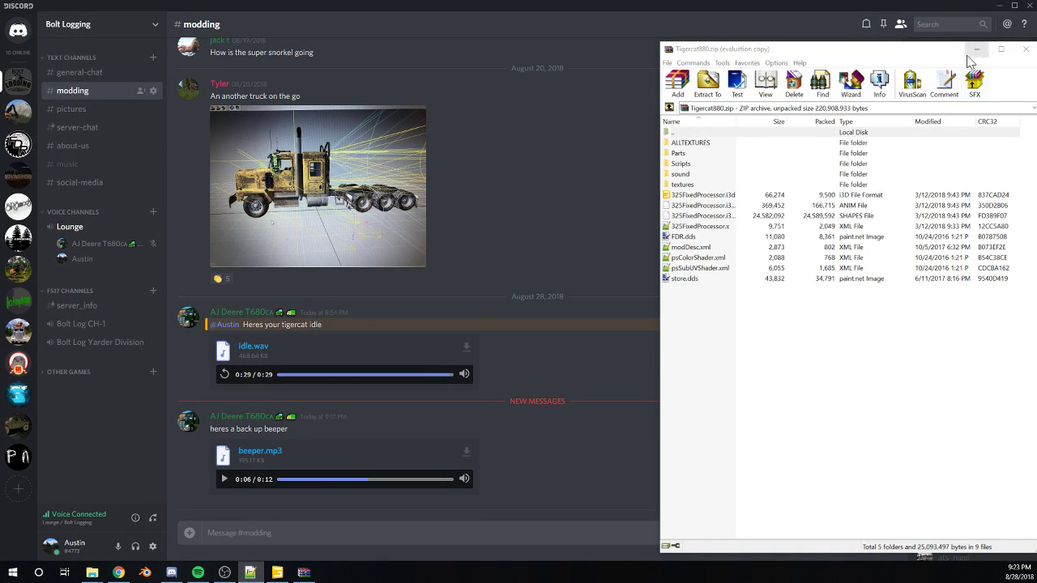
{"action": "left_click_drag", "start_coordinate": [933, 52], "coordinate": [1036, 81]}
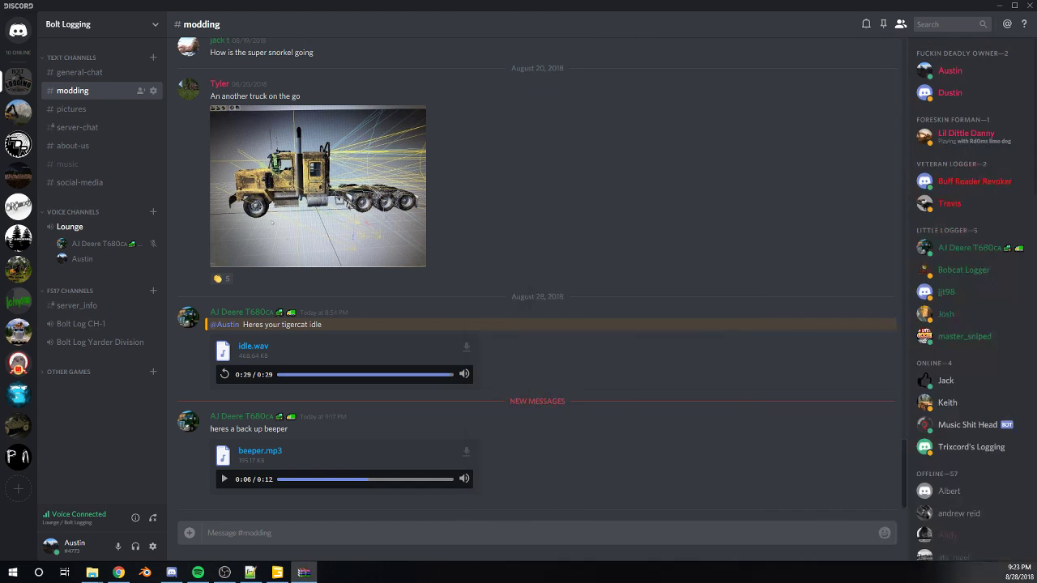
{"action": "left_click", "coordinate": [999, 6]}
{"action": "double_click", "coordinate": [826, 523]}
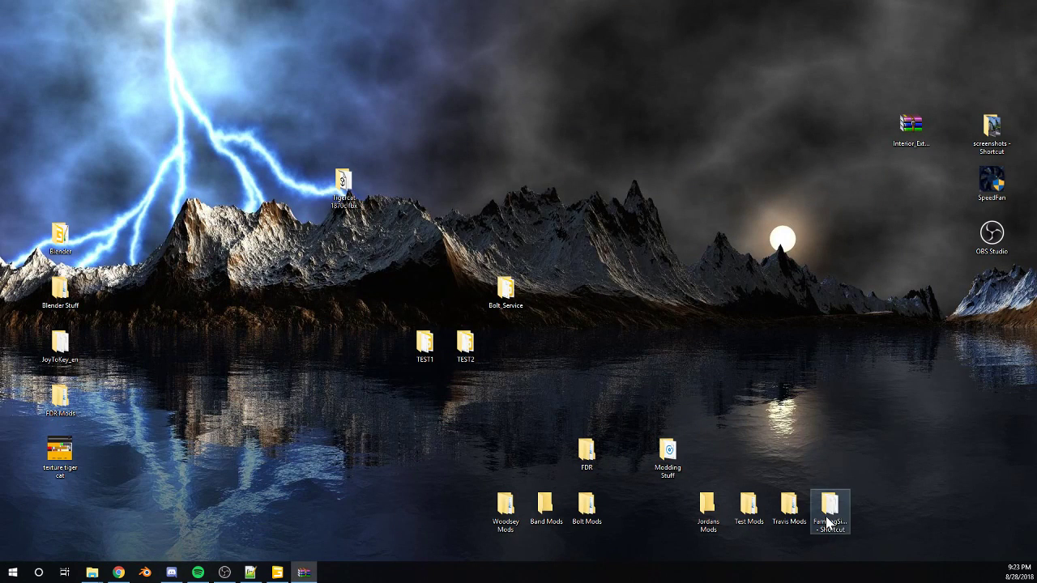
{"action": "double_click", "coordinate": [476, 168]}
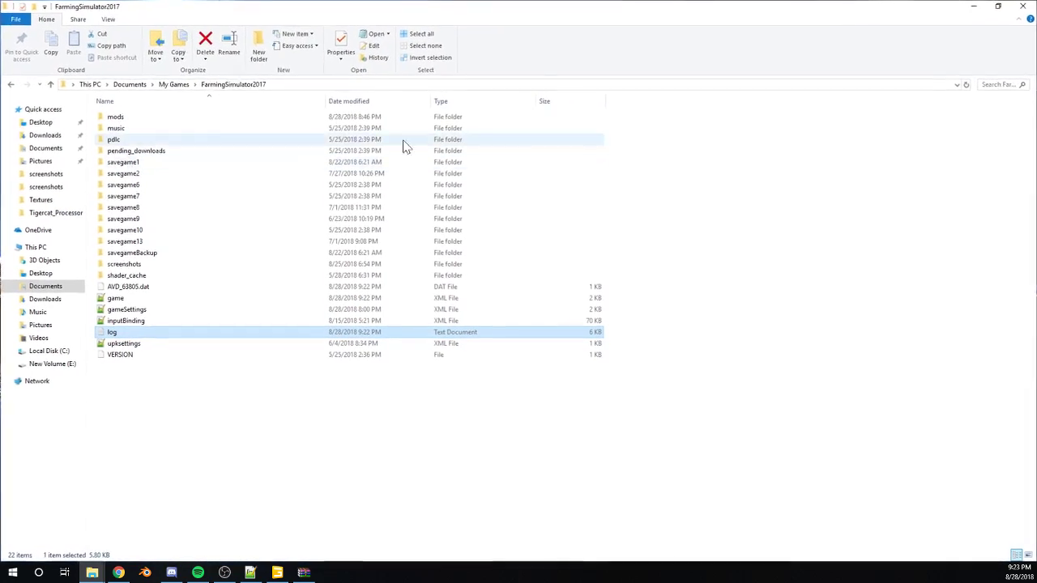
{"action": "double_click", "coordinate": [234, 118]}
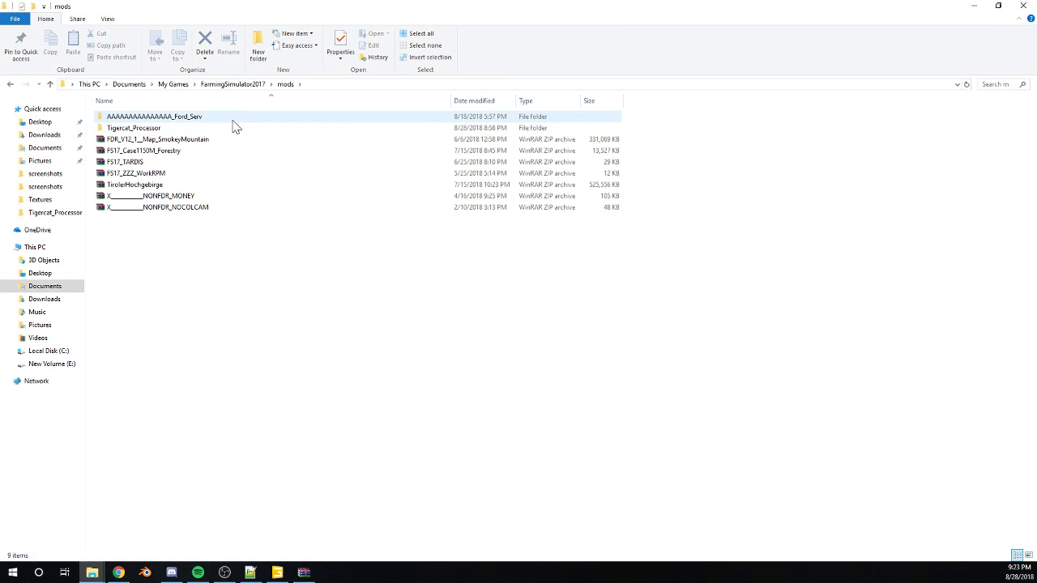
{"action": "double_click", "coordinate": [233, 128]}
{"action": "double_click", "coordinate": [436, 14]}
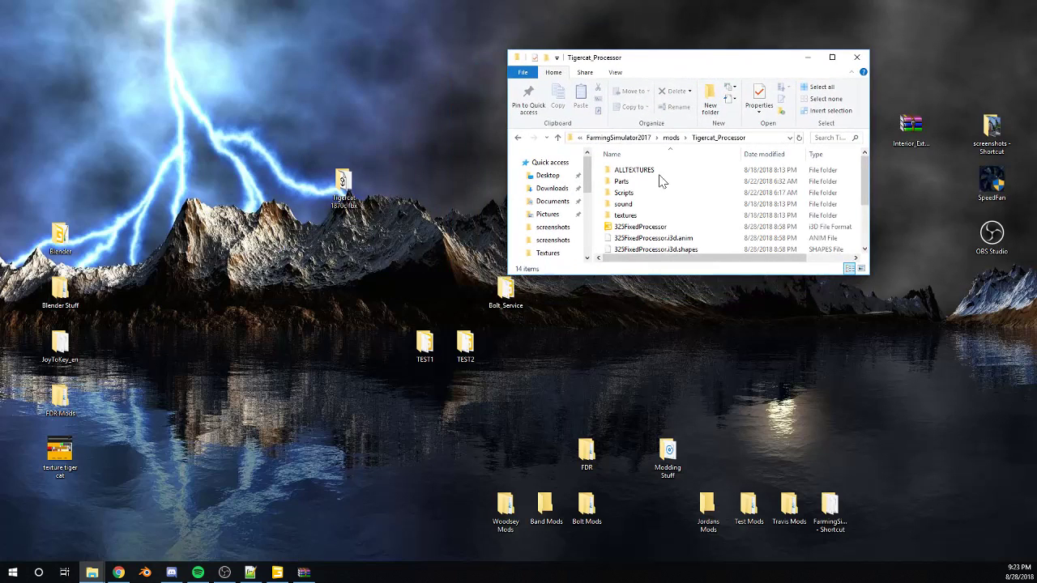
Move 325FixedProcessor.xml out of the Tigercat_Processor folder onto the desktop.
{"action": "scroll", "coordinate": [636, 224], "scroll_direction": "down", "scroll_amount": 2}
{"action": "left_click", "coordinate": [648, 191]}
{"action": "left_click_drag", "start_coordinate": [668, 195], "coordinate": [345, 205]}
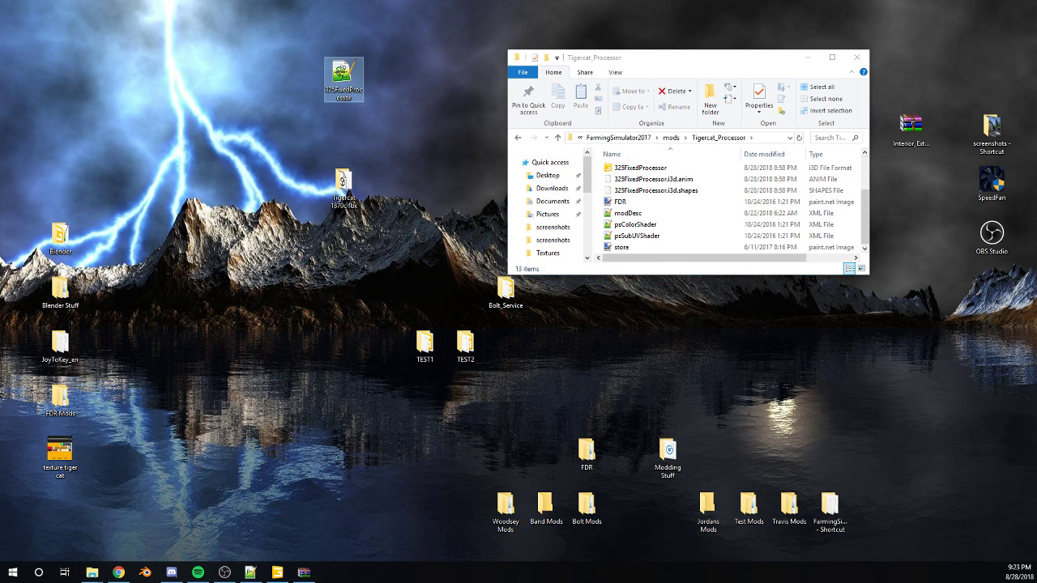
Extract the original 325FixedProcessor.xml from Tigercat880.zip into the Tigercat_Processor folder, and close the folder and the archive.
{"action": "left_click", "coordinate": [304, 573]}
{"action": "left_click_drag", "start_coordinate": [1036, 243], "coordinate": [599, 199]}
{"action": "left_click", "coordinate": [856, 57]}
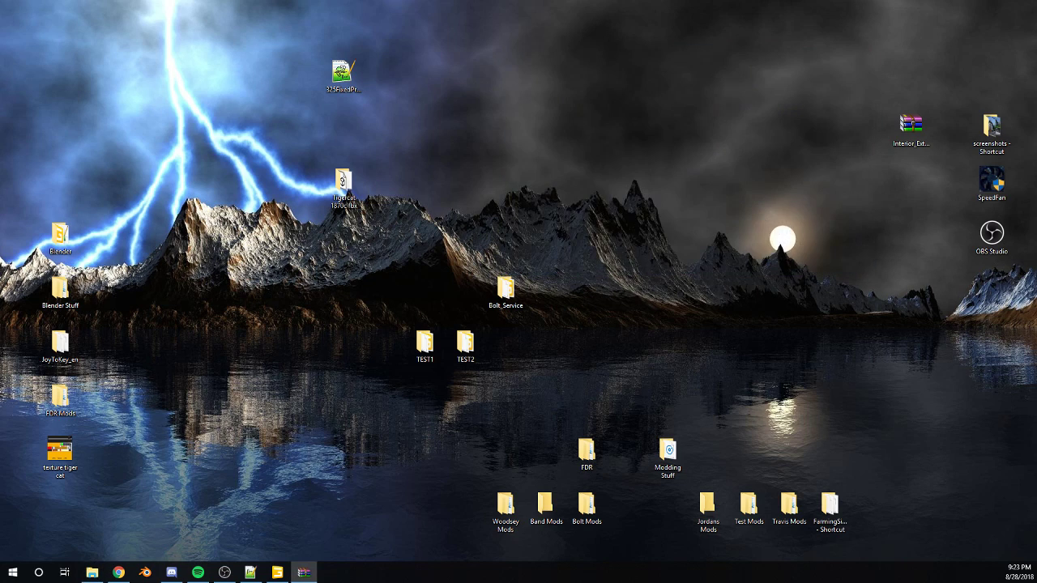
{"action": "key", "text": "alt+F4"}
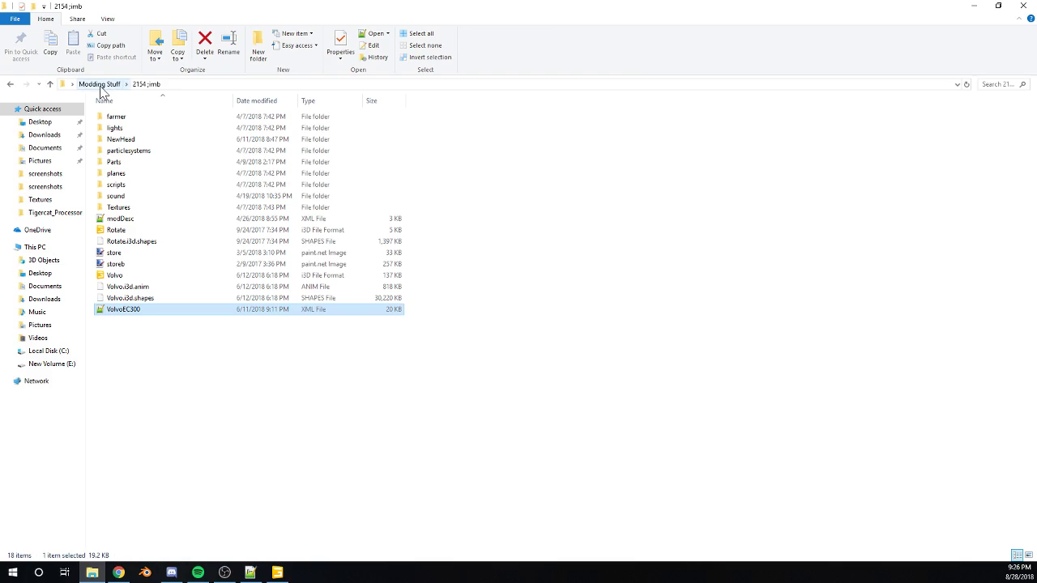
Look over the contents of the FarmingSimulator2017 mods folder and return to the desktop.
{"action": "left_click", "coordinate": [1023, 6]}
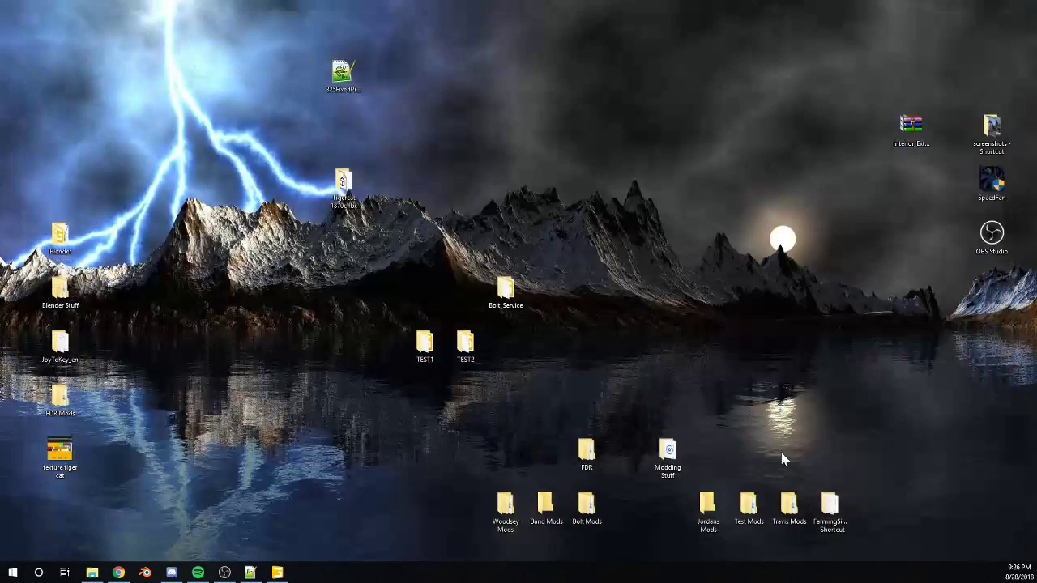
{"action": "double_click", "coordinate": [829, 506]}
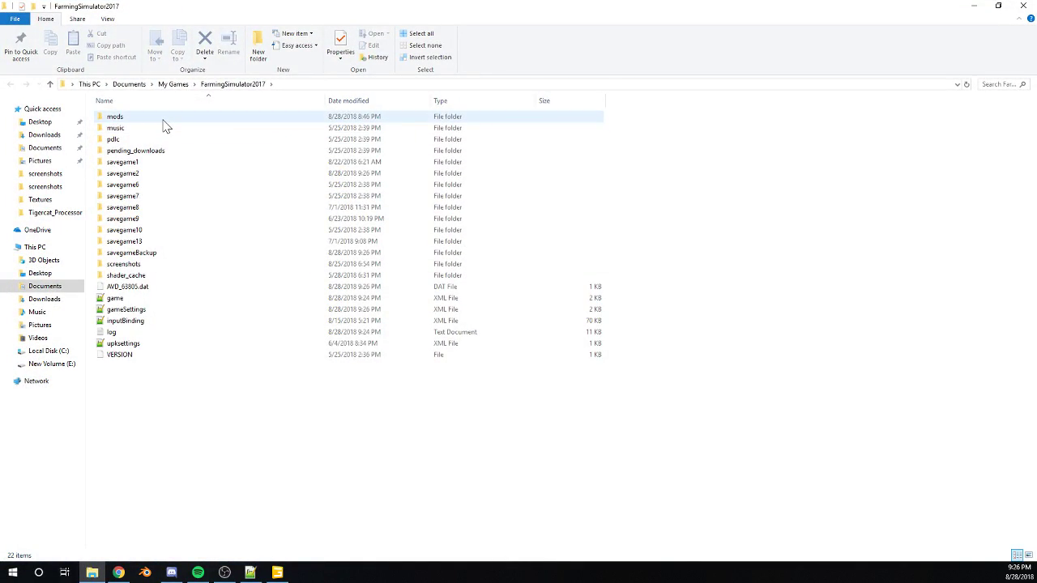
{"action": "double_click", "coordinate": [163, 120]}
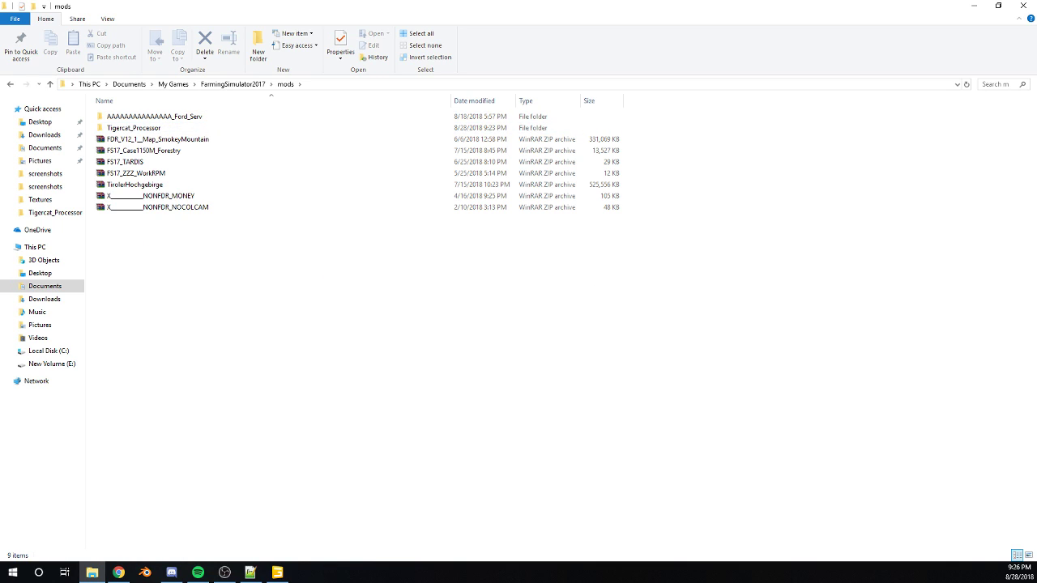
{"action": "key", "text": "alt+Tab"}
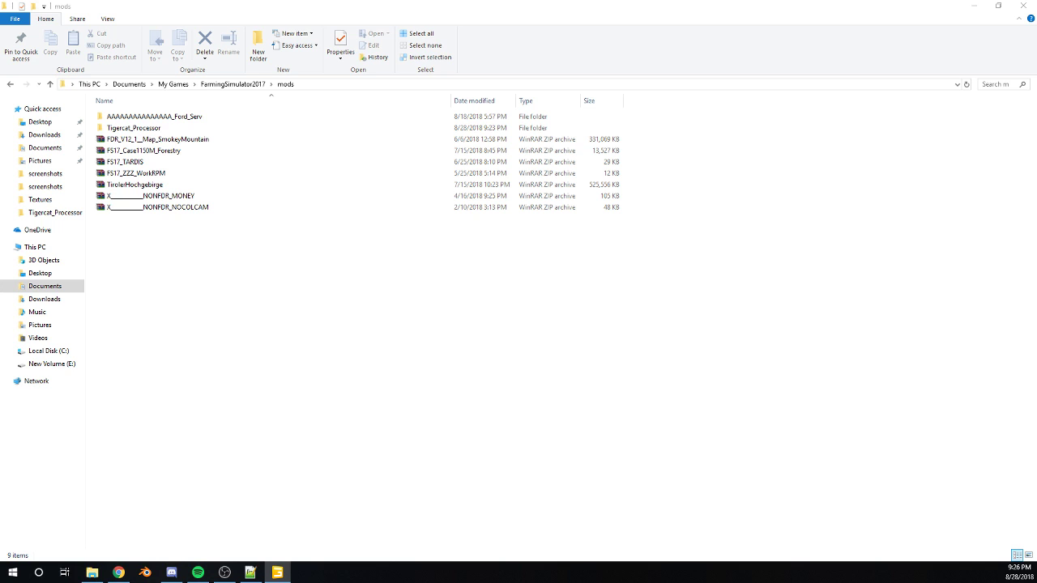
{"action": "left_click", "coordinate": [973, 6]}
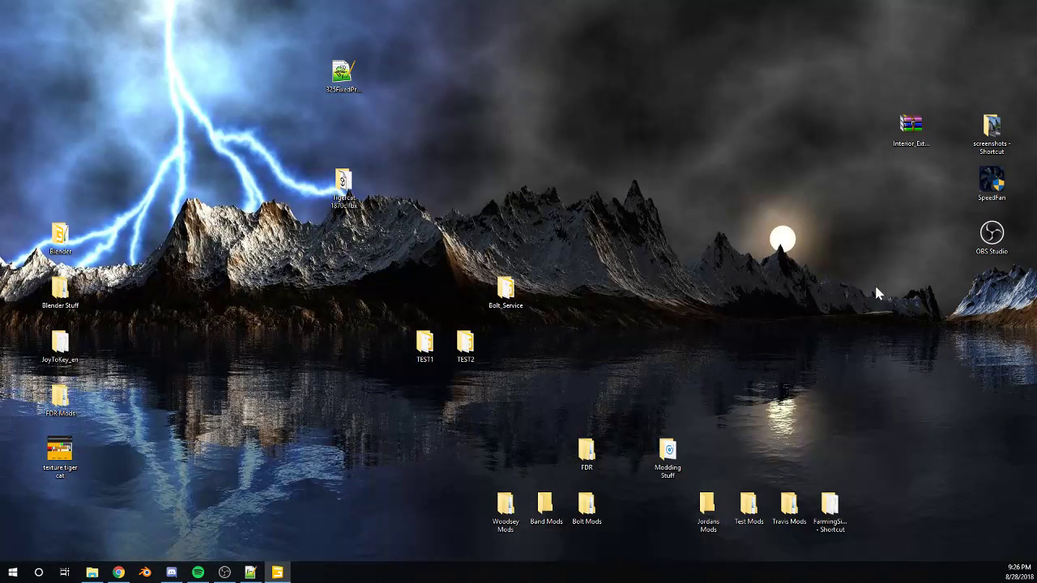
Rename the desktop copy of 325FixedProcessor as 880 and open it in Notepad++.
{"action": "right_click", "coordinate": [341, 84]}
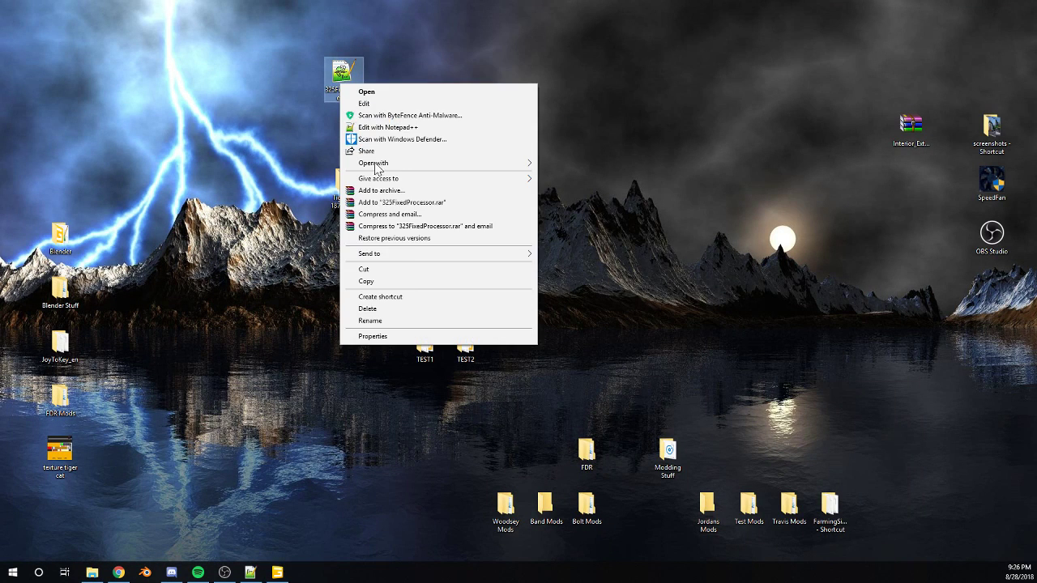
{"action": "left_click", "coordinate": [370, 321]}
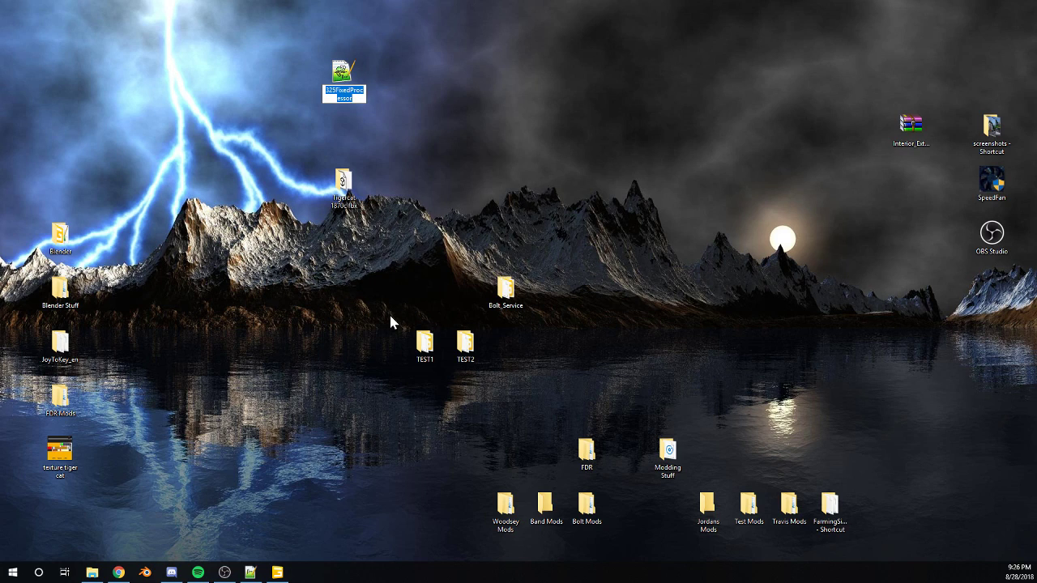
{"action": "type", "text": "870"}
{"action": "key", "text": "Return"}
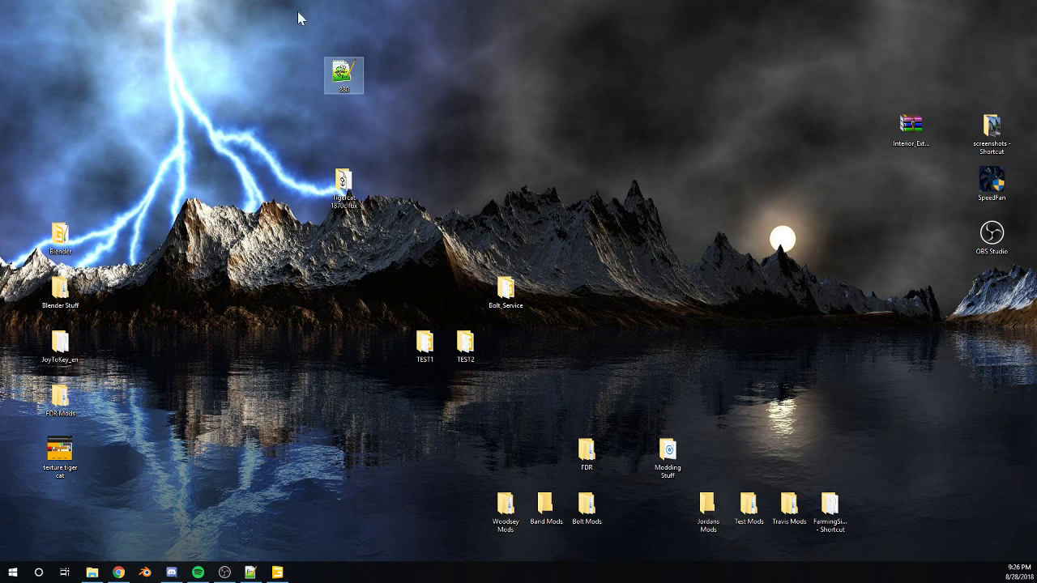
{"action": "double_click", "coordinate": [344, 87]}
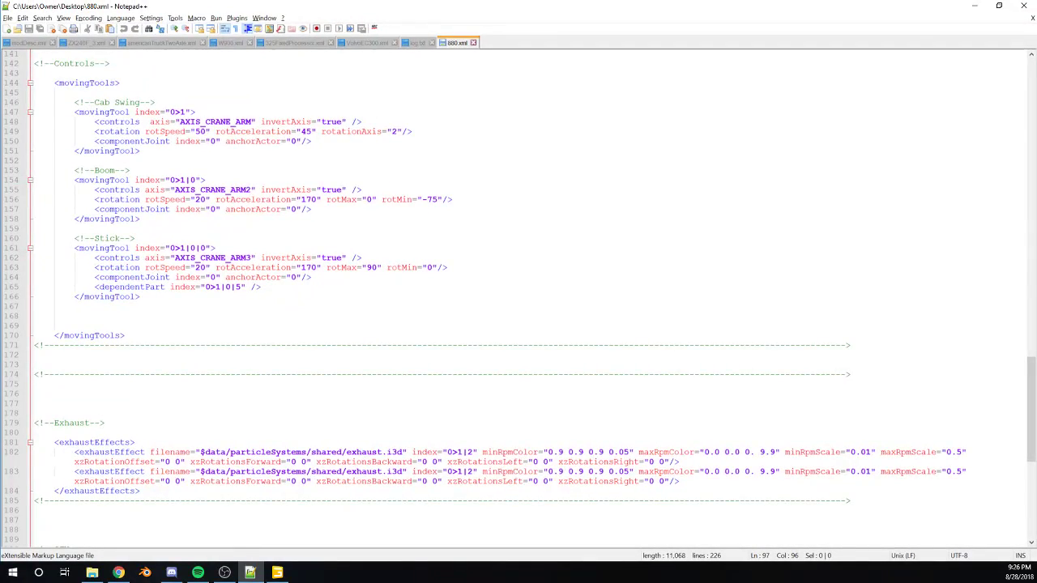
{"action": "type", "text": "2"}
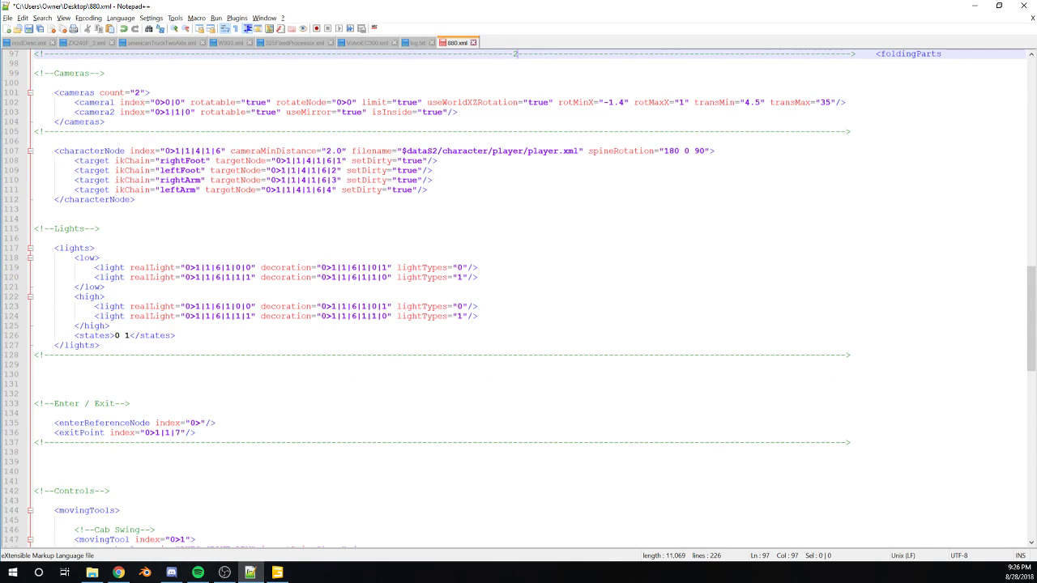
{"action": "left_click", "coordinate": [225, 572]}
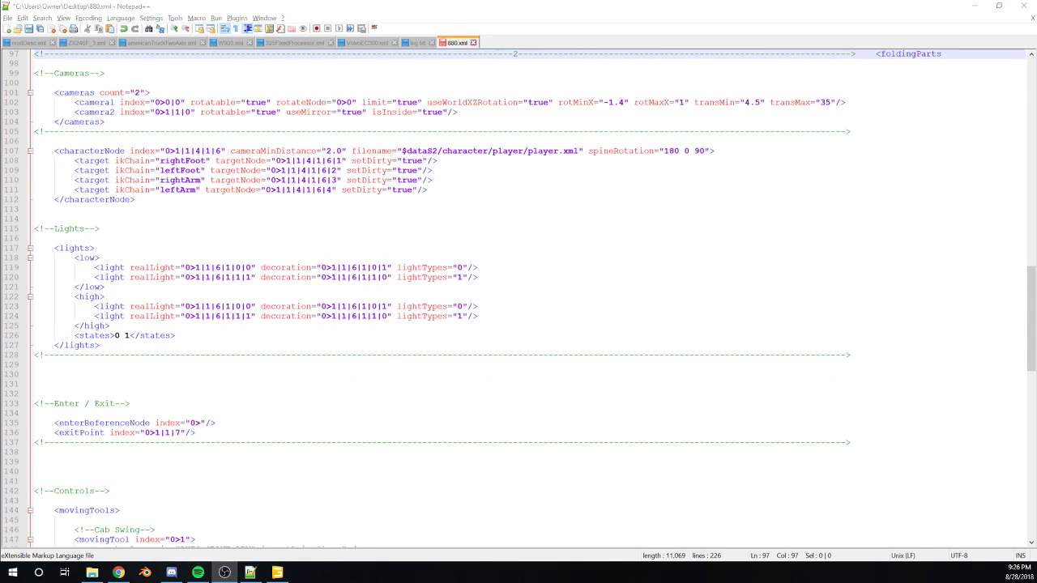
{"action": "key", "text": "alt+Tab"}
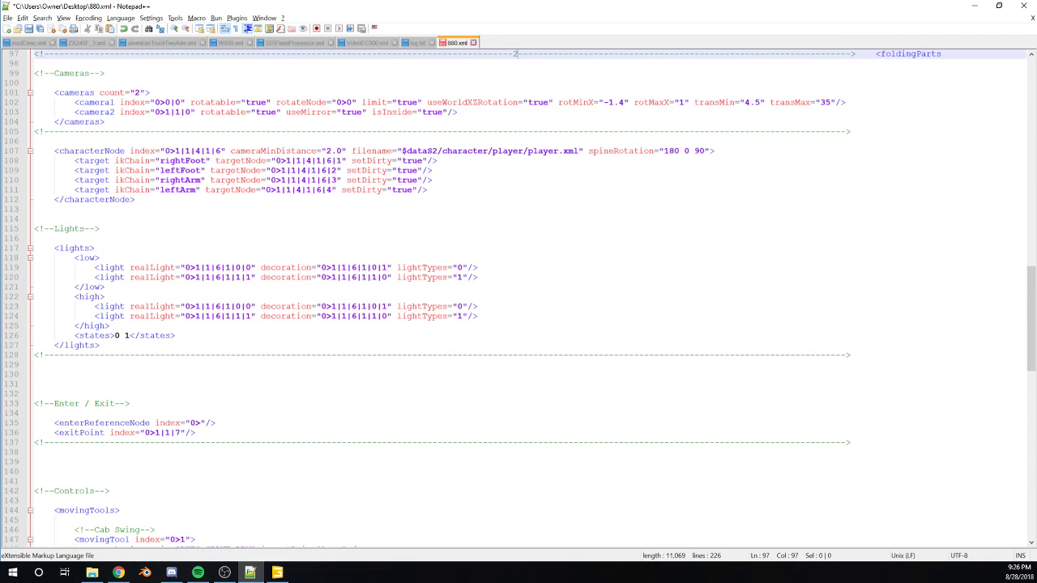
Read through 880.xml between the wheels and components sections for entries to carry over to the replacement file.
{"action": "scroll", "coordinate": [533, 296], "scroll_direction": "up", "scroll_amount": 6}
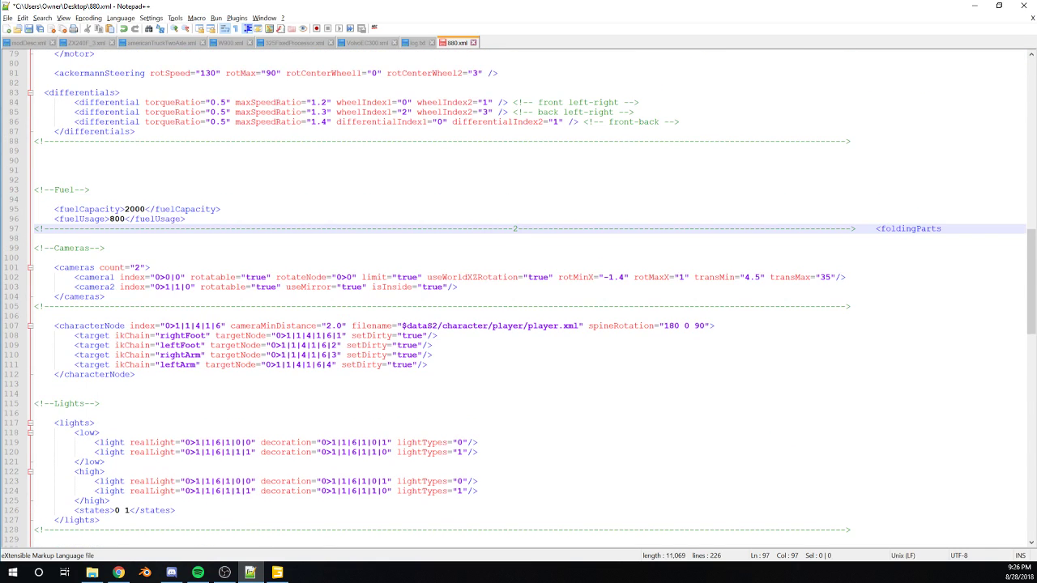
{"action": "key", "text": "alt+Tab"}
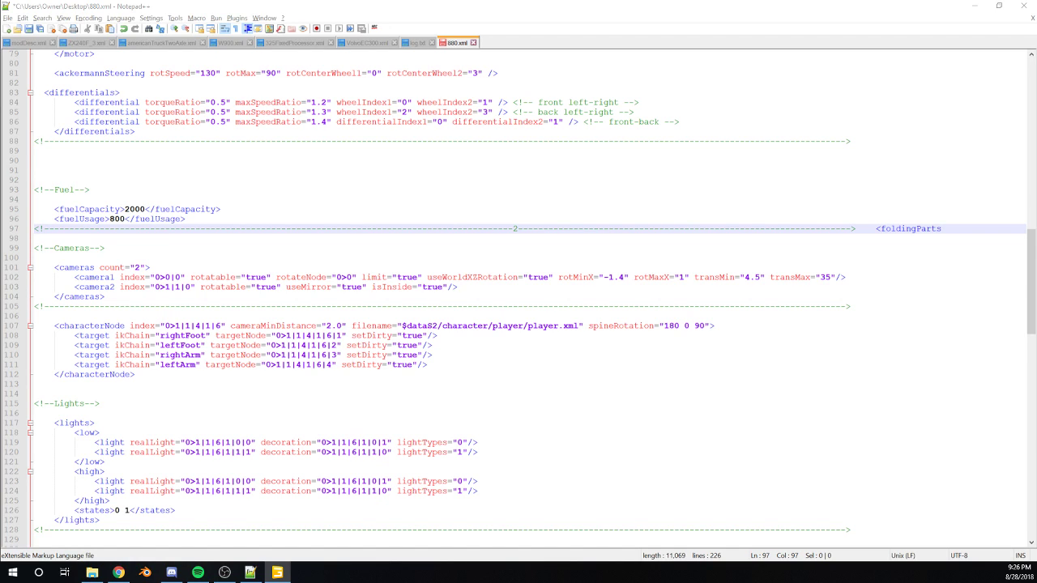
{"action": "scroll", "coordinate": [532, 297], "scroll_direction": "up", "scroll_amount": 11}
{"action": "scroll", "coordinate": [532, 297], "scroll_direction": "down", "scroll_amount": 20}
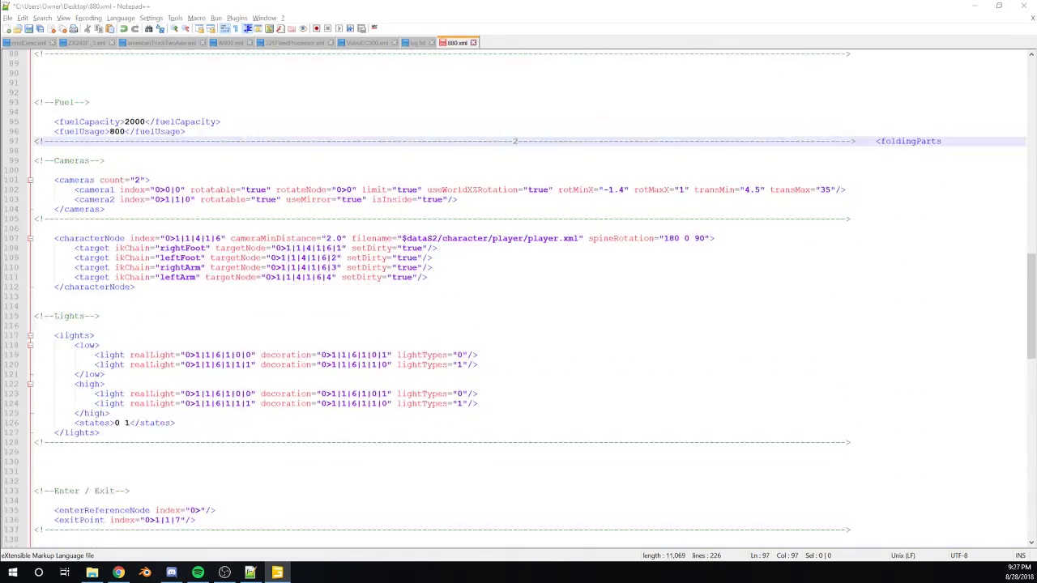
{"action": "scroll", "coordinate": [533, 296], "scroll_direction": "down", "scroll_amount": 18}
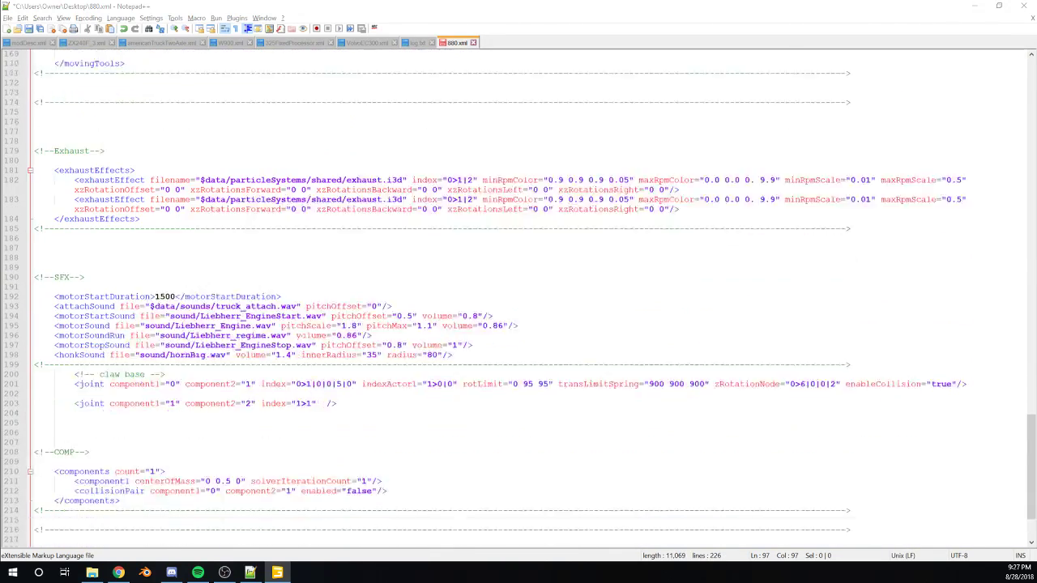
{"action": "scroll", "coordinate": [533, 297], "scroll_direction": "up", "scroll_amount": 20}
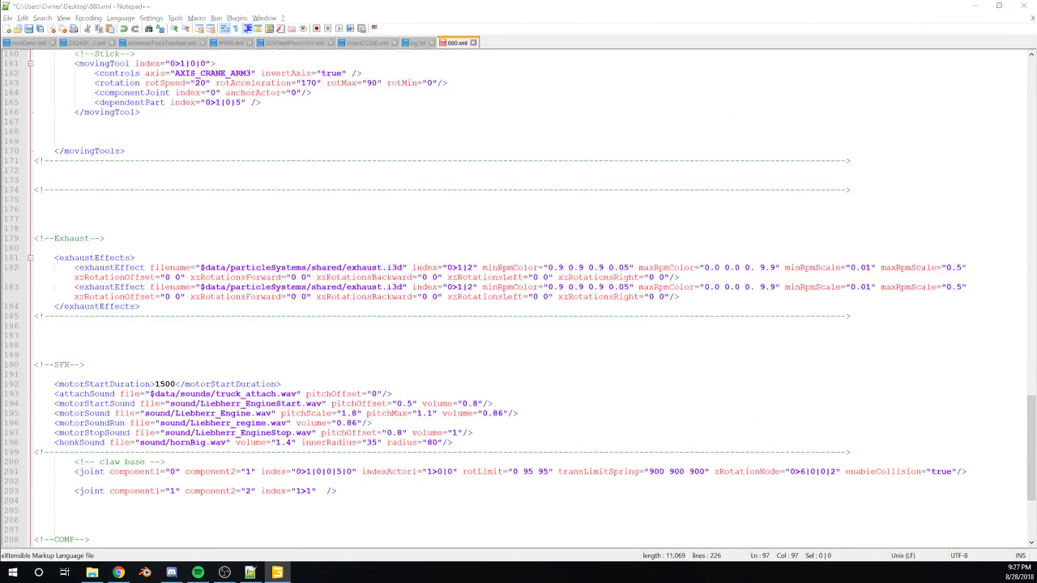
{"action": "scroll", "coordinate": [532, 296], "scroll_direction": "up", "scroll_amount": 14}
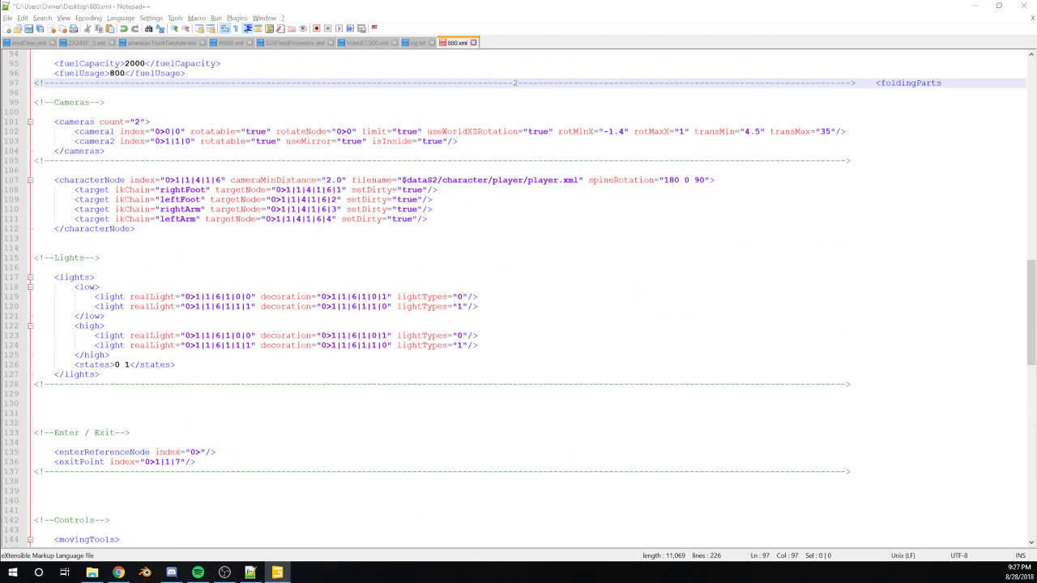
{"action": "scroll", "coordinate": [532, 296], "scroll_direction": "up", "scroll_amount": 10}
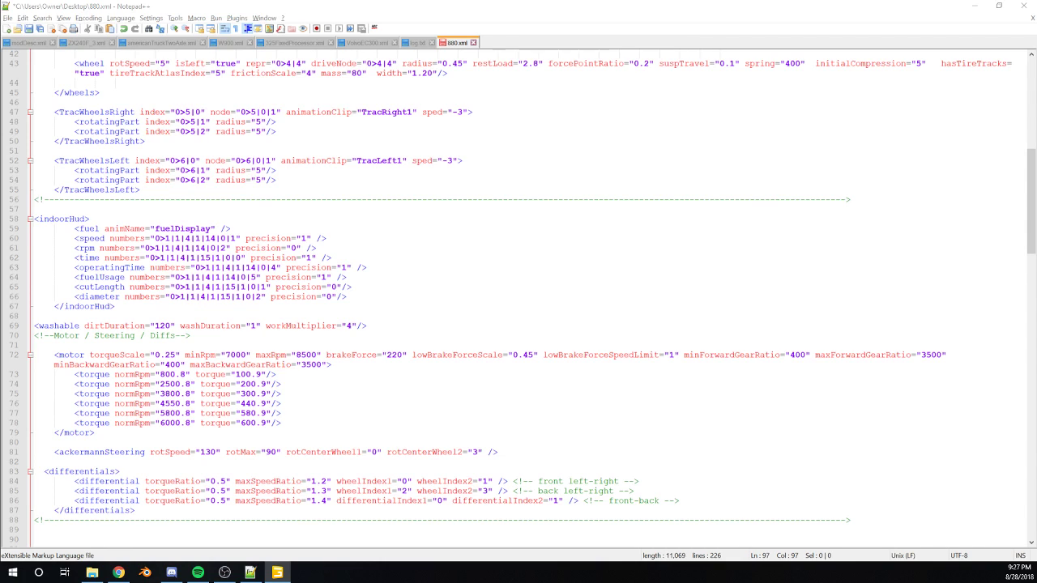
Copy the washable line from 880.xml into 325FixedProcessor.xml above the Exhaust section and save the file.
{"action": "left_click_drag", "start_coordinate": [370, 326], "coordinate": [34, 327]}
{"action": "key", "text": "ctrl+c"}
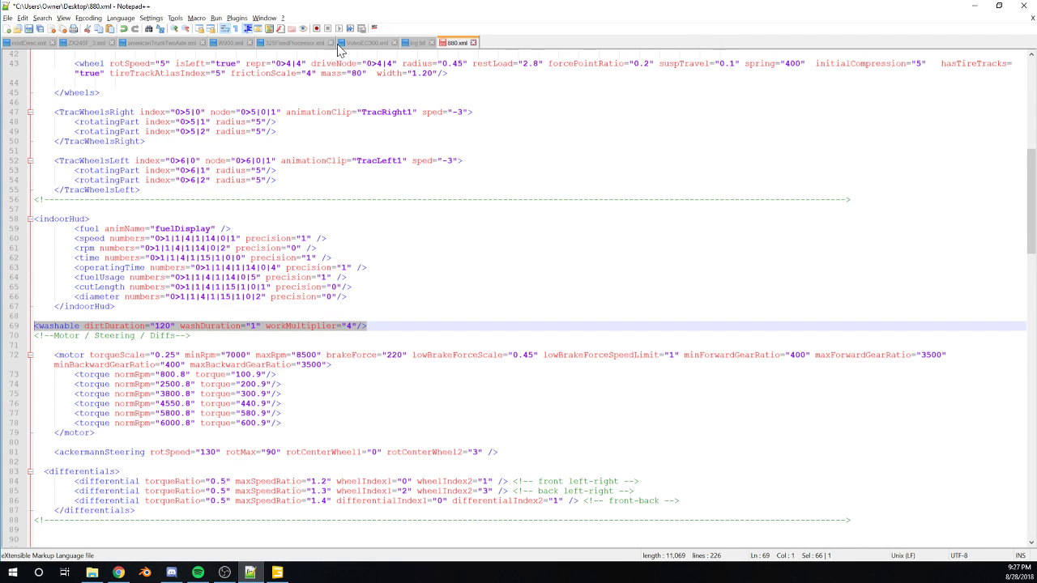
{"action": "left_click", "coordinate": [316, 43]}
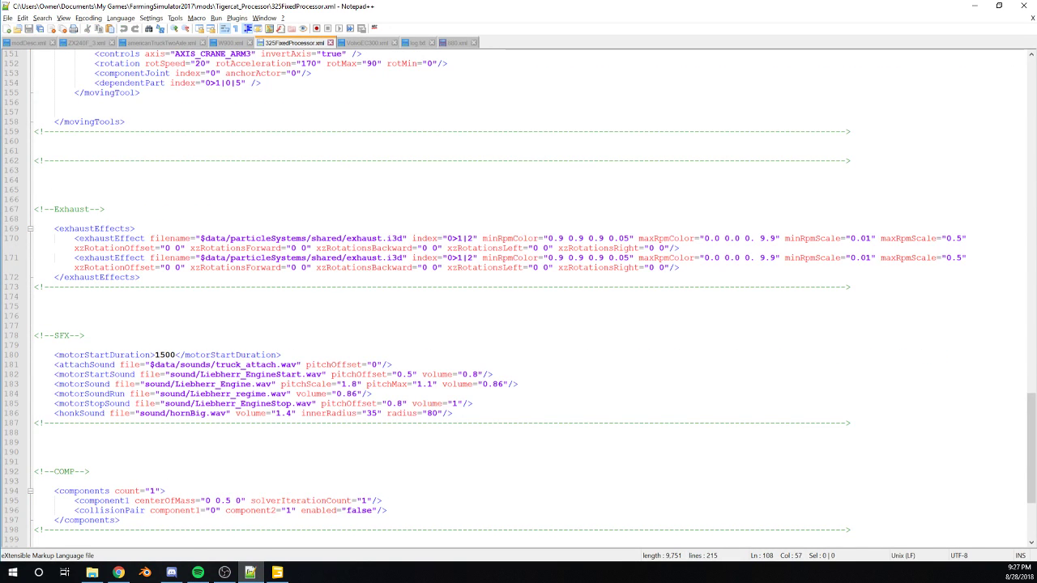
{"action": "scroll", "coordinate": [518, 296], "scroll_direction": "up", "scroll_amount": 5}
{"action": "scroll", "coordinate": [518, 297], "scroll_direction": "down", "scroll_amount": 2}
{"action": "left_click", "coordinate": [49, 258]}
{"action": "key", "text": "ctrl+v"}
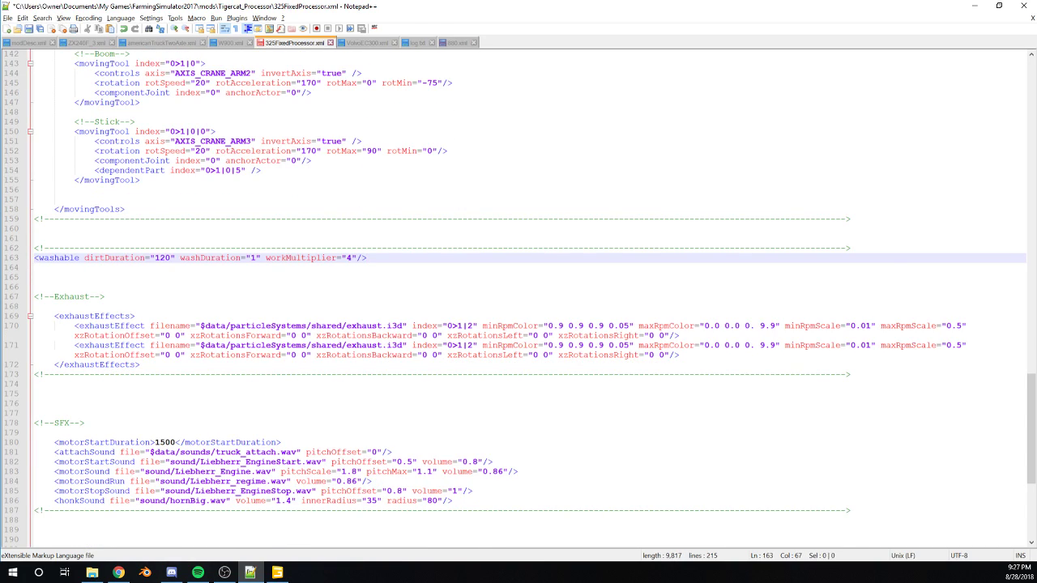
{"action": "key", "text": "ctrl+s"}
Copy the characterNode block with its four ikChain targets from 880.xml and return to 325FixedProcessor.xml.
{"action": "left_click", "coordinate": [461, 44]}
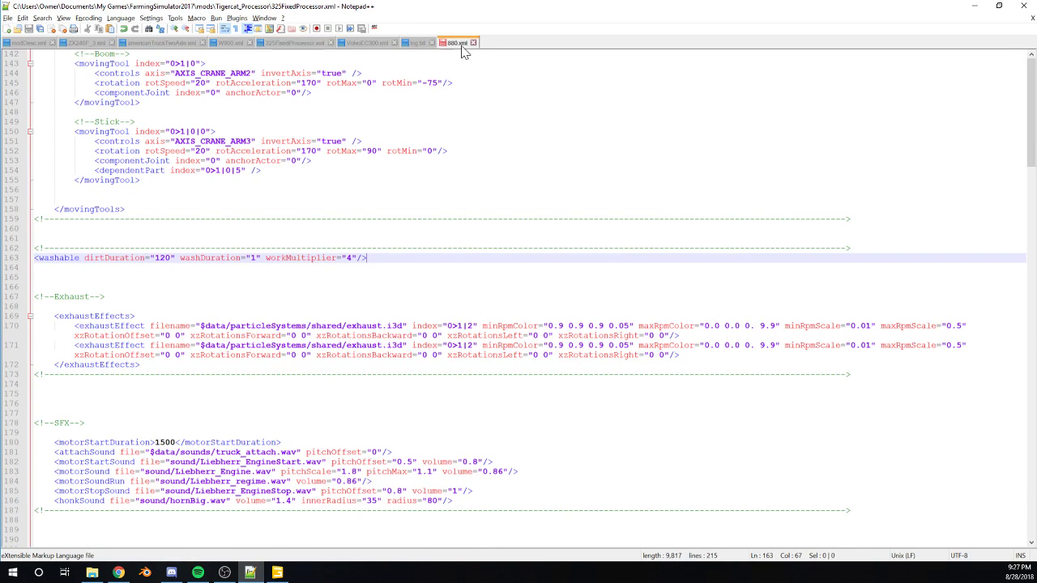
{"action": "scroll", "coordinate": [518, 296], "scroll_direction": "down", "scroll_amount": 2}
{"action": "scroll", "coordinate": [519, 296], "scroll_direction": "down", "scroll_amount": 8}
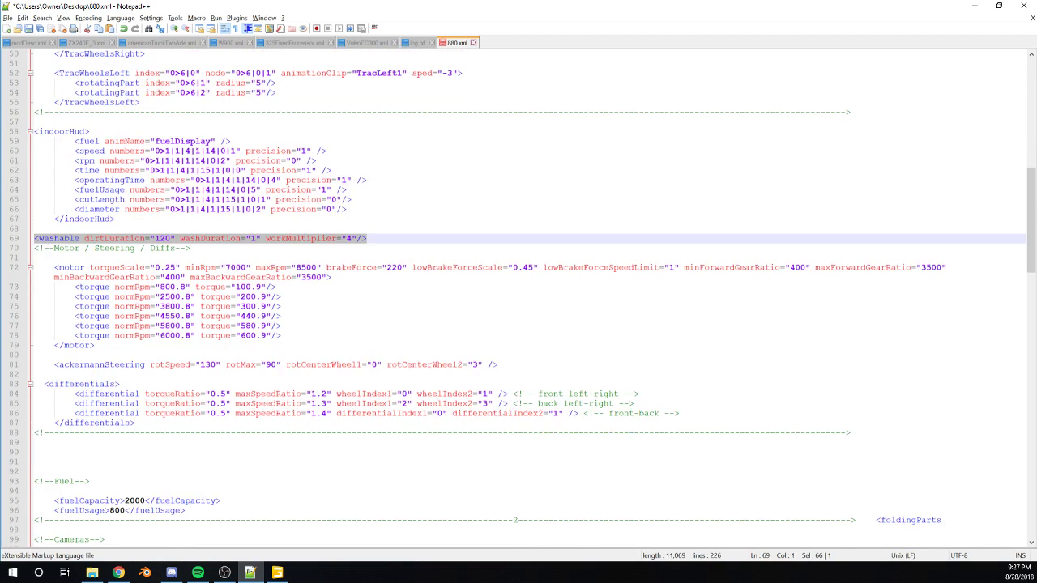
{"action": "scroll", "coordinate": [519, 297], "scroll_direction": "down", "scroll_amount": 6}
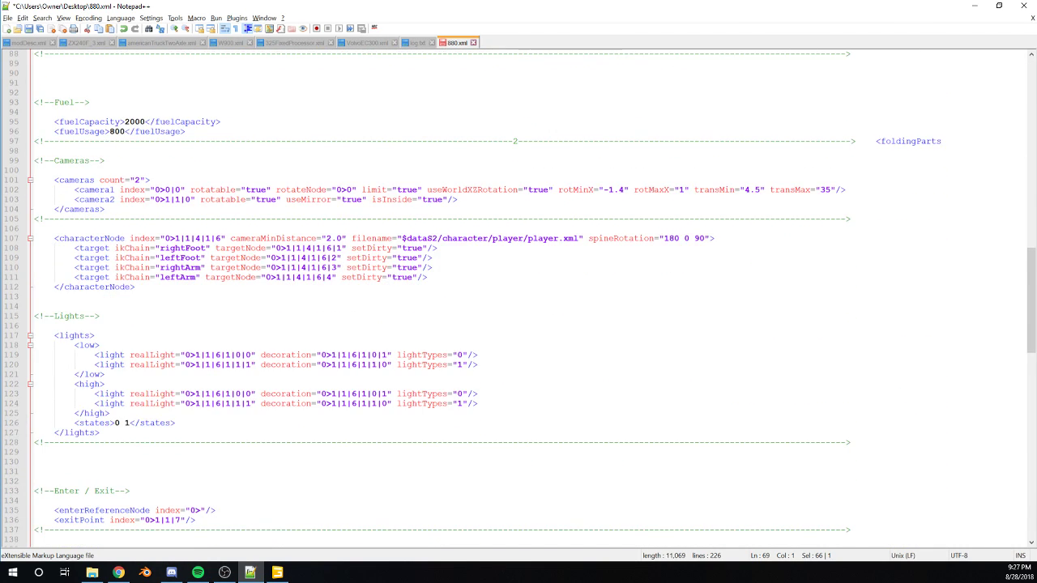
{"action": "left_click_drag", "start_coordinate": [135, 287], "coordinate": [55, 238]}
{"action": "key", "text": "ctrl+c"}
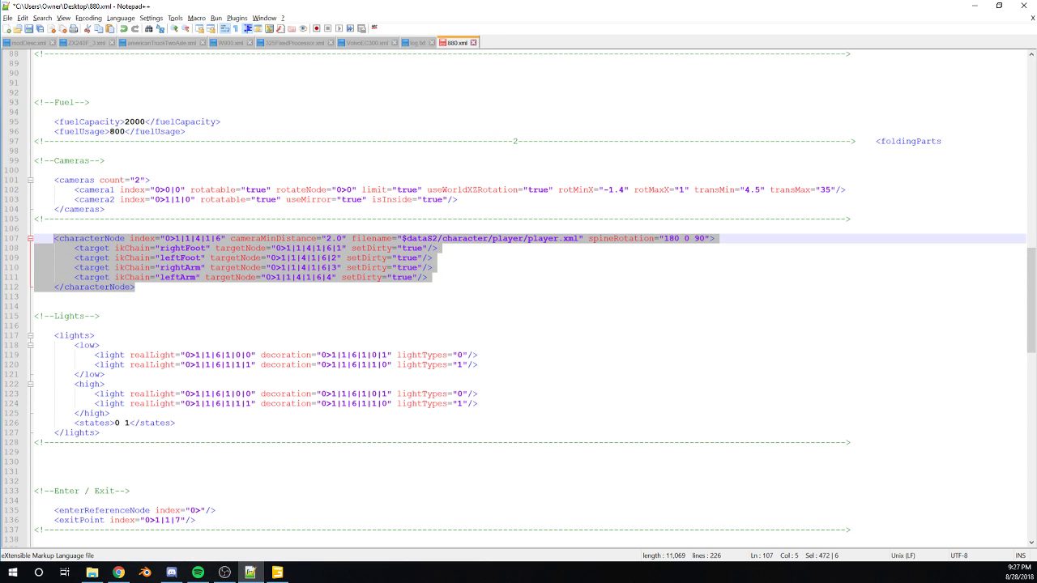
{"action": "left_click", "coordinate": [309, 45]}
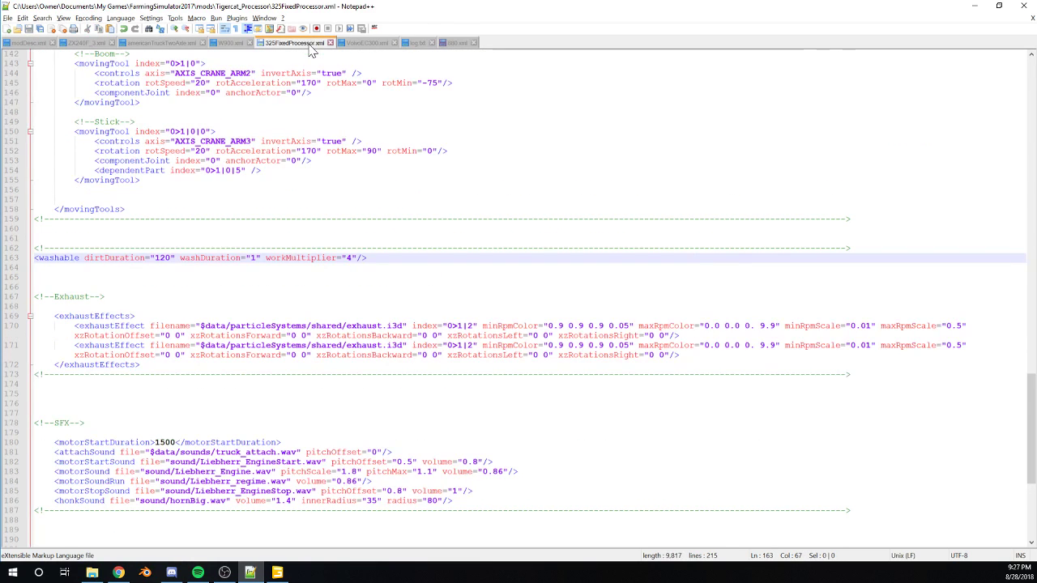
{"action": "left_click", "coordinate": [457, 42]}
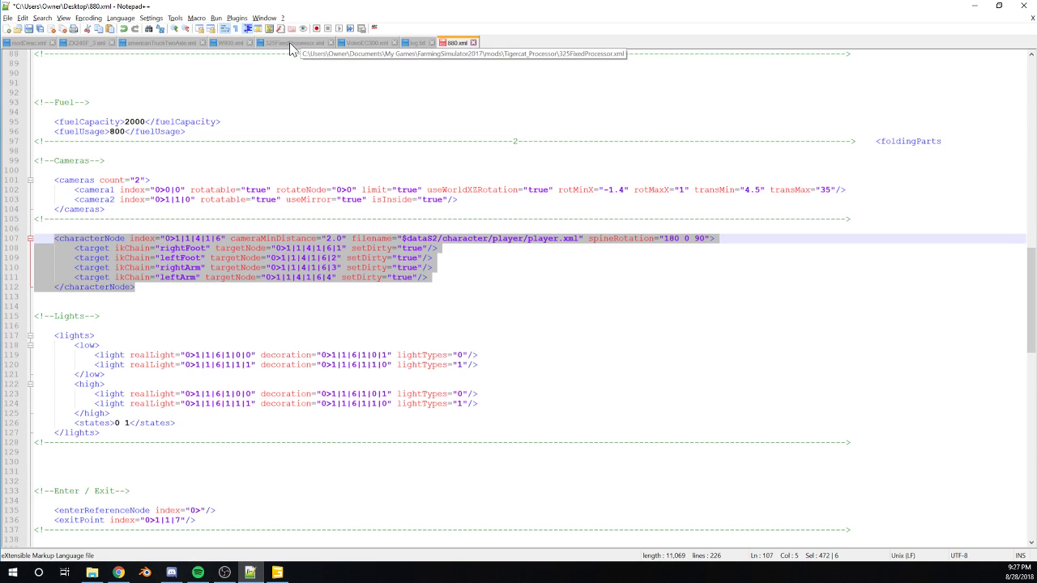
{"action": "left_click", "coordinate": [290, 44]}
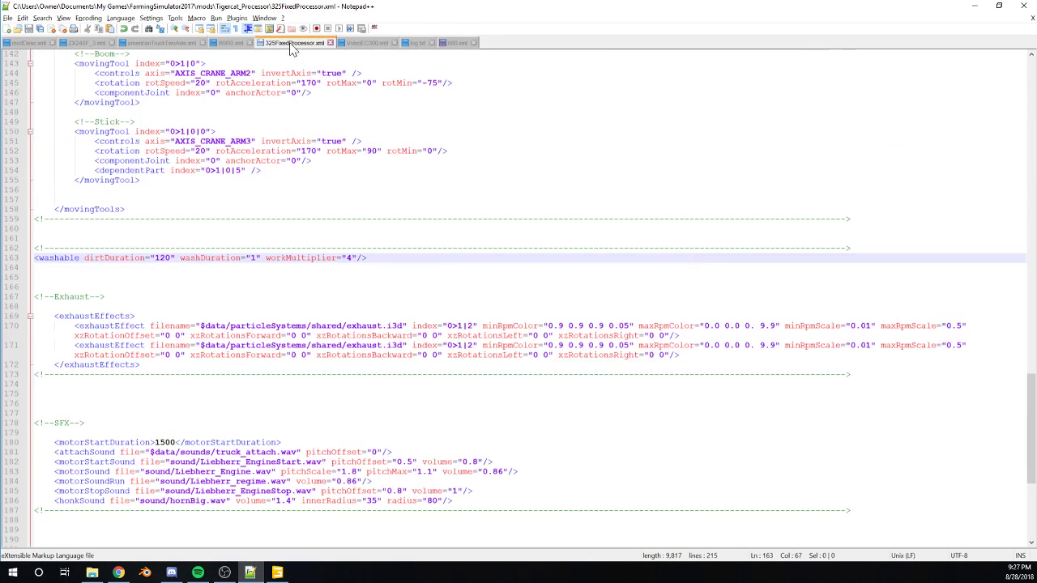
{"action": "left_click", "coordinate": [366, 42]}
{"action": "left_click", "coordinate": [452, 46]}
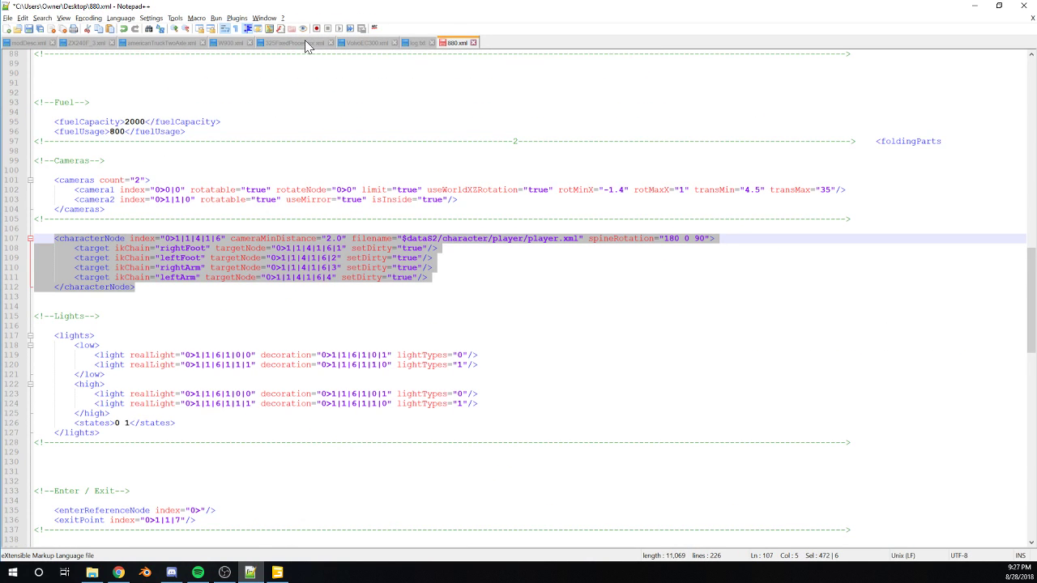
{"action": "left_click", "coordinate": [296, 45]}
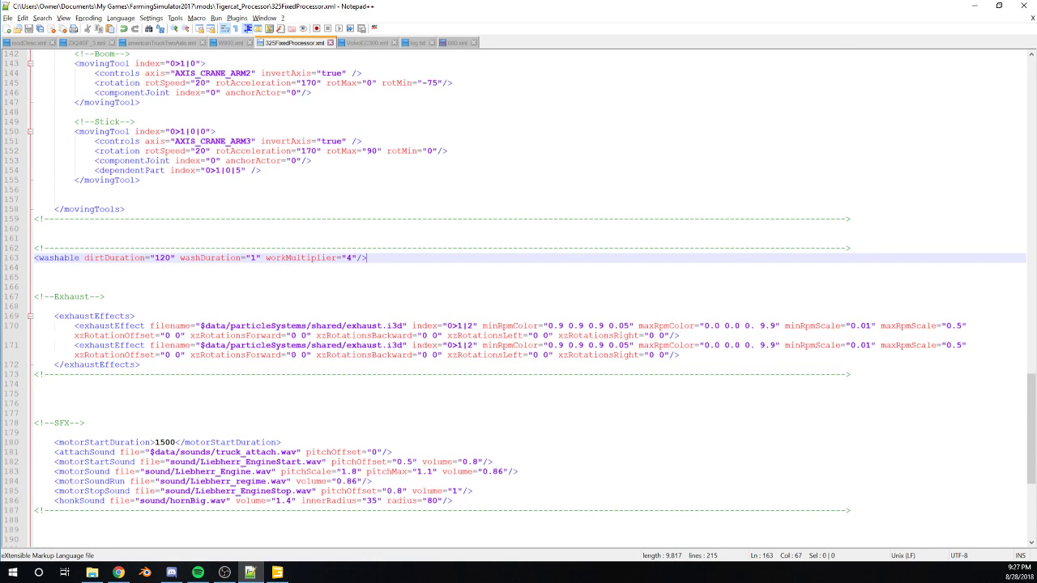
{"action": "left_click", "coordinate": [39, 257]}
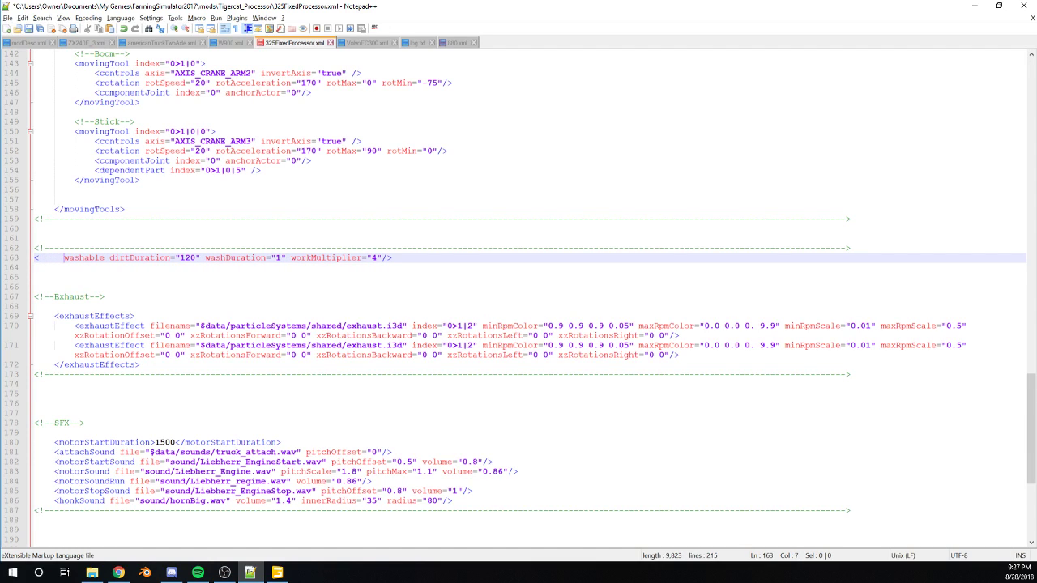
{"action": "key", "text": "ctrl+s"}
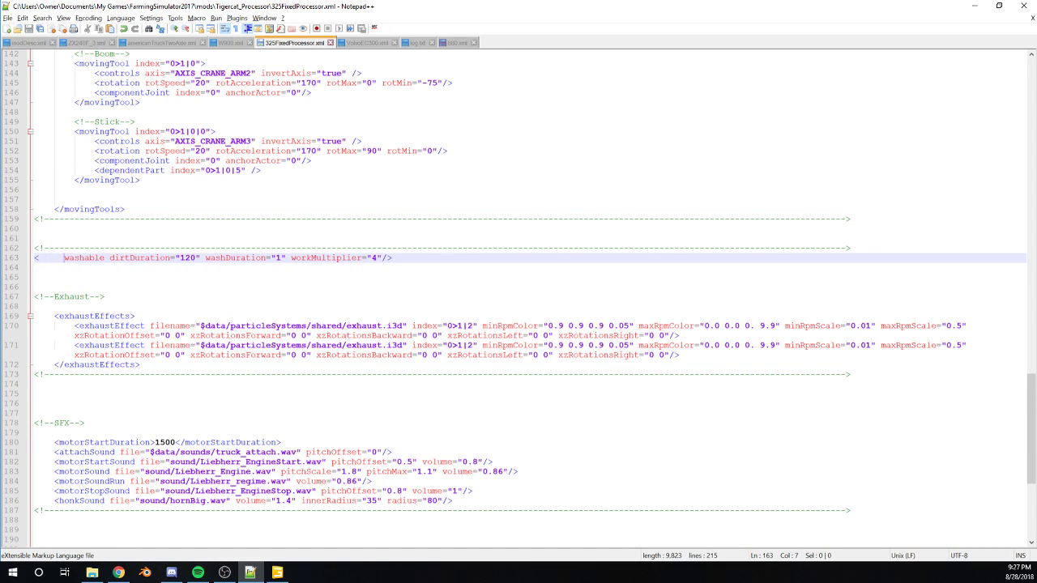
{"action": "key", "text": "ctrl+z"}
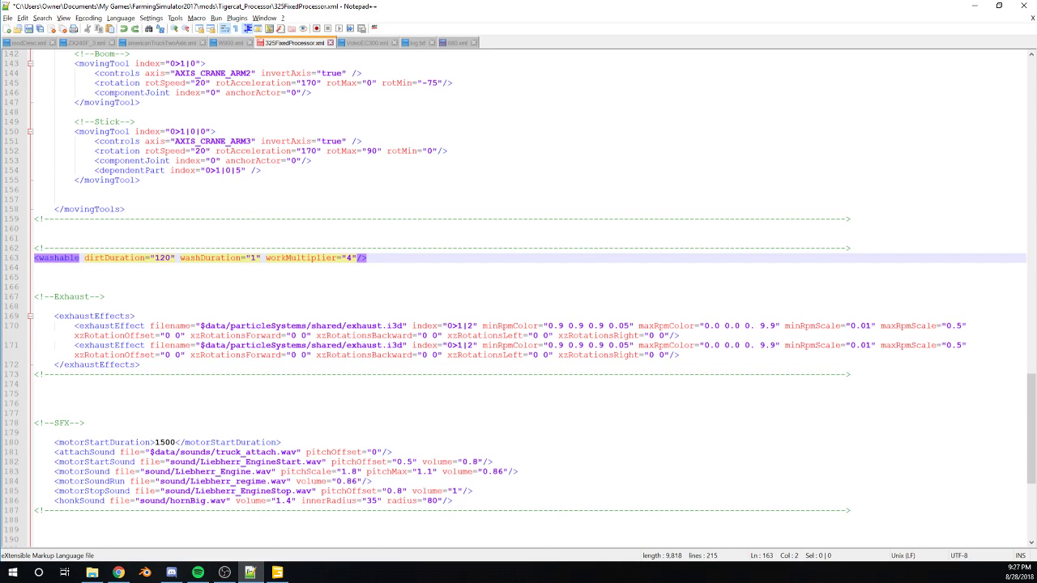
Indent the whole washable line by six spaces and paste the characterNode block below it, leaving one blank line between.
{"action": "key", "text": "Left"}
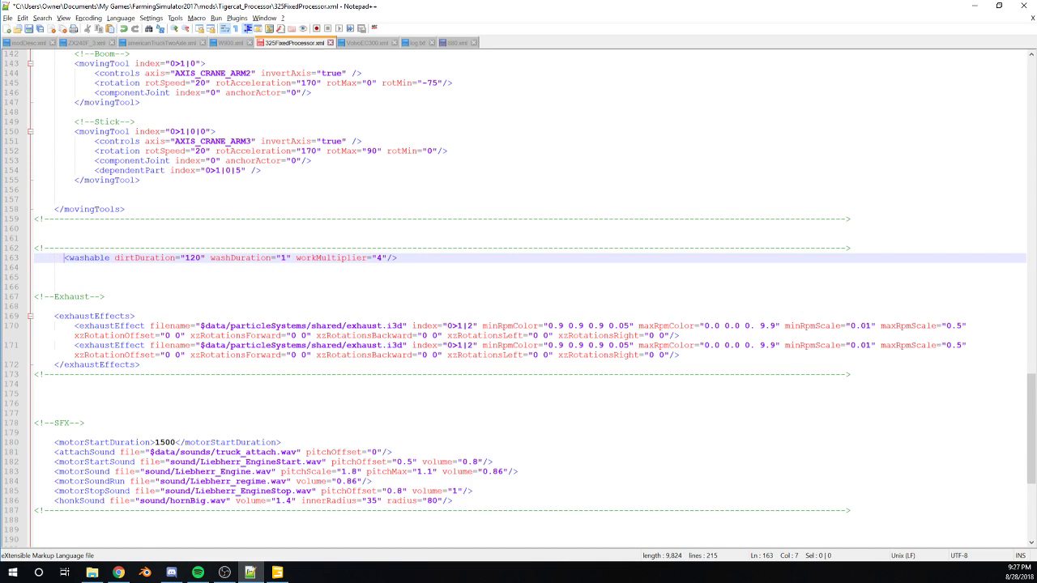
{"action": "key", "text": "End"}
{"action": "key", "text": "Return"}
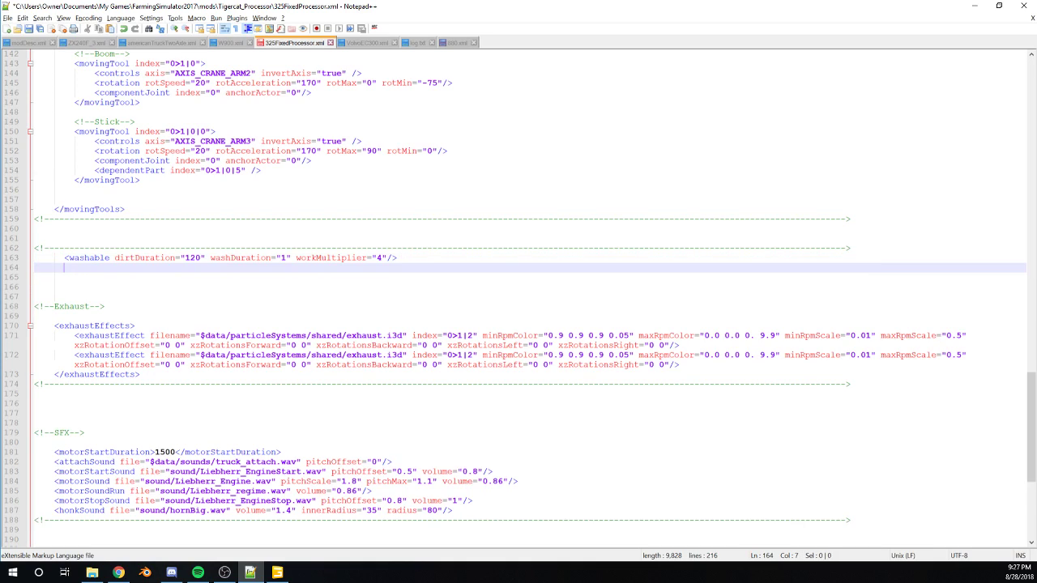
{"action": "key", "text": "Return"}
{"action": "key", "text": "ctrl+v"}
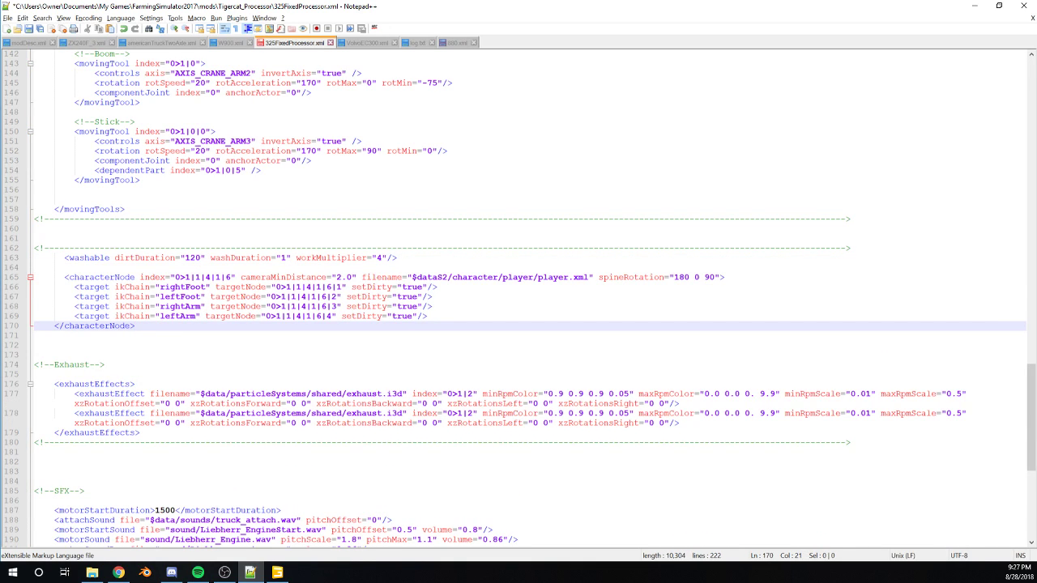
Set the characterNode index to 0>1|1|4|1|6|0 and save 325FixedProcessor.xml.
{"action": "key", "text": "alt+Tab"}
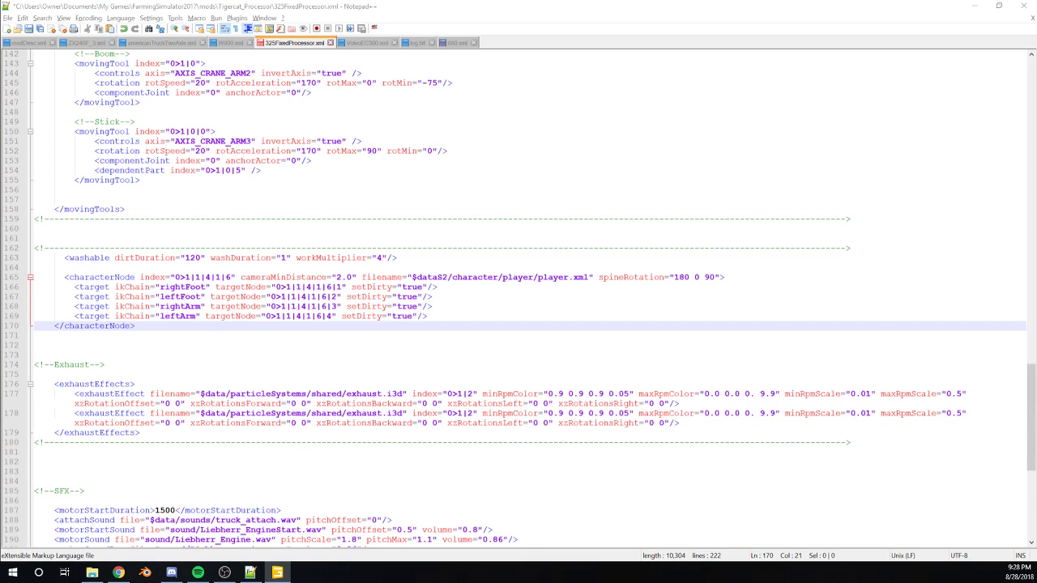
{"action": "left_click_drag", "start_coordinate": [232, 277], "coordinate": [175, 279]}
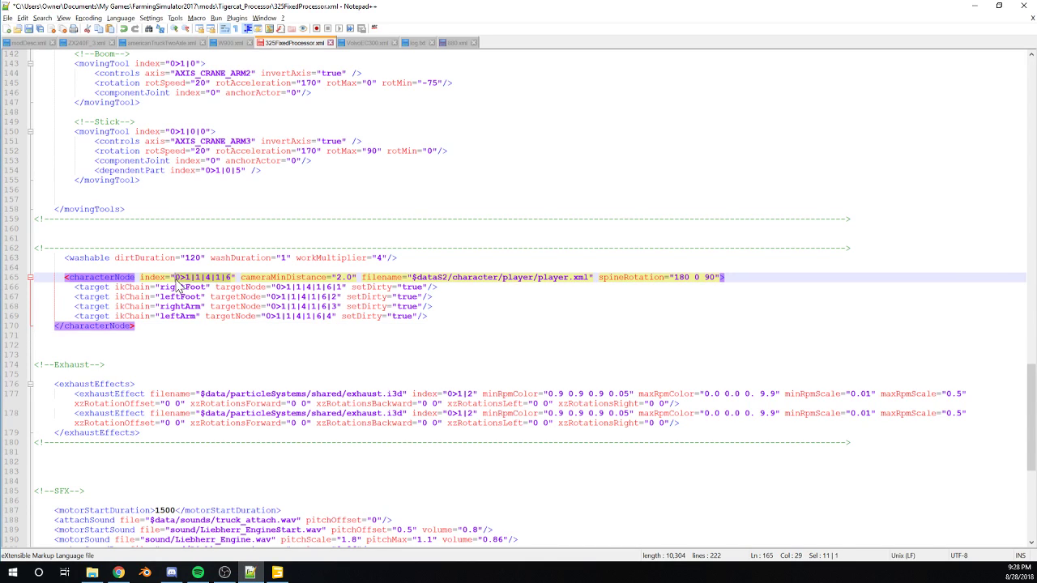
{"action": "type", "text": "0>1|1|4|1|6|0"}
{"action": "key", "text": "ctrl+s"}
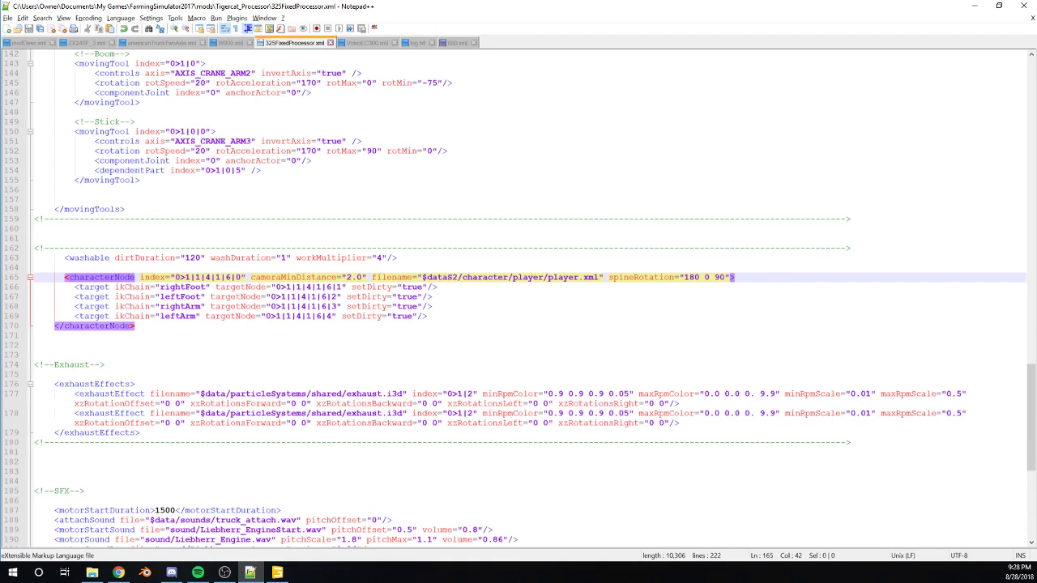
Set the leftFoot targetNode to 0>1|1|4|1|6|1 and save the file.
{"action": "key", "text": "alt+Tab"}
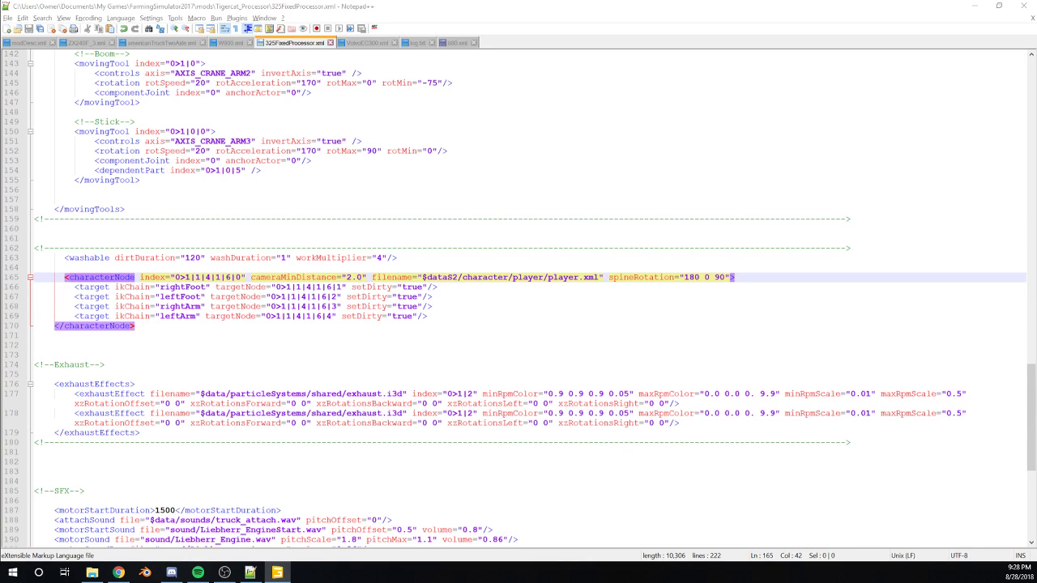
{"action": "left_click_drag", "start_coordinate": [337, 297], "coordinate": [271, 297]}
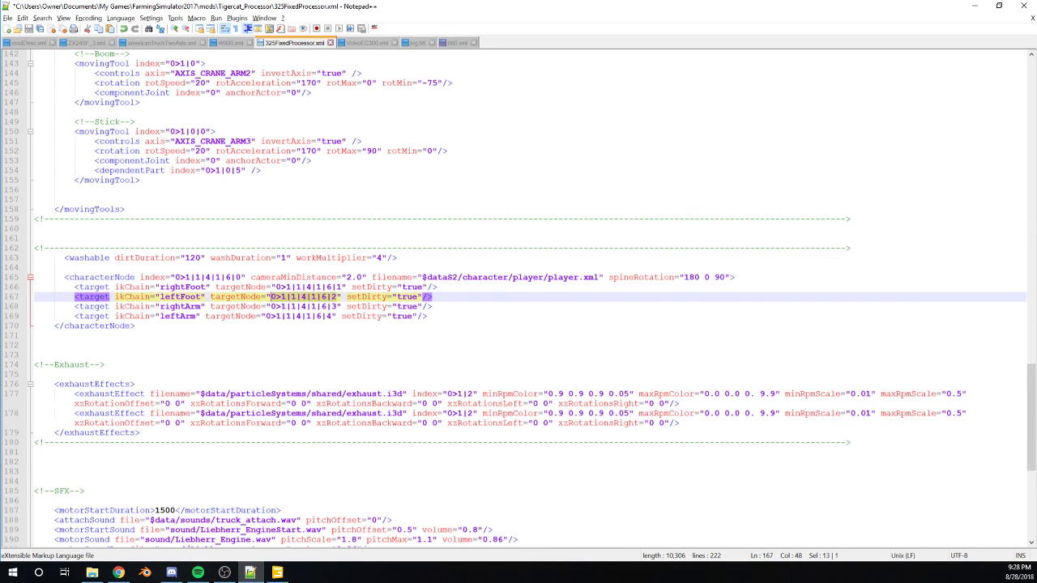
{"action": "type", "text": "0>1|1|4|1|6|1"}
{"action": "key", "text": "ctrl+s"}
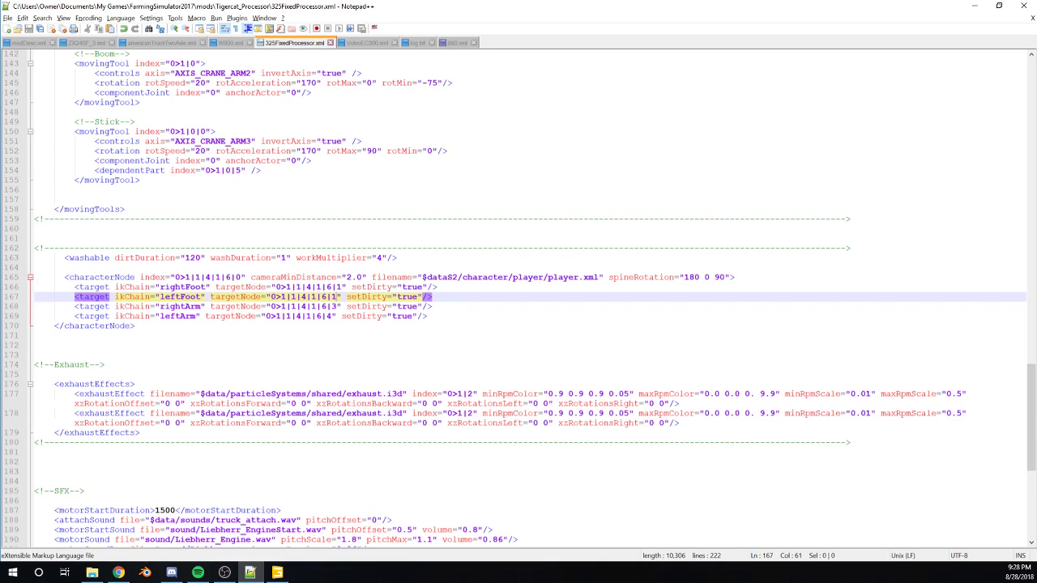
Re-enter the rightFoot targetNode as 0>1|1|4|1|6|1 and save the file.
{"action": "key", "text": "alt+Tab"}
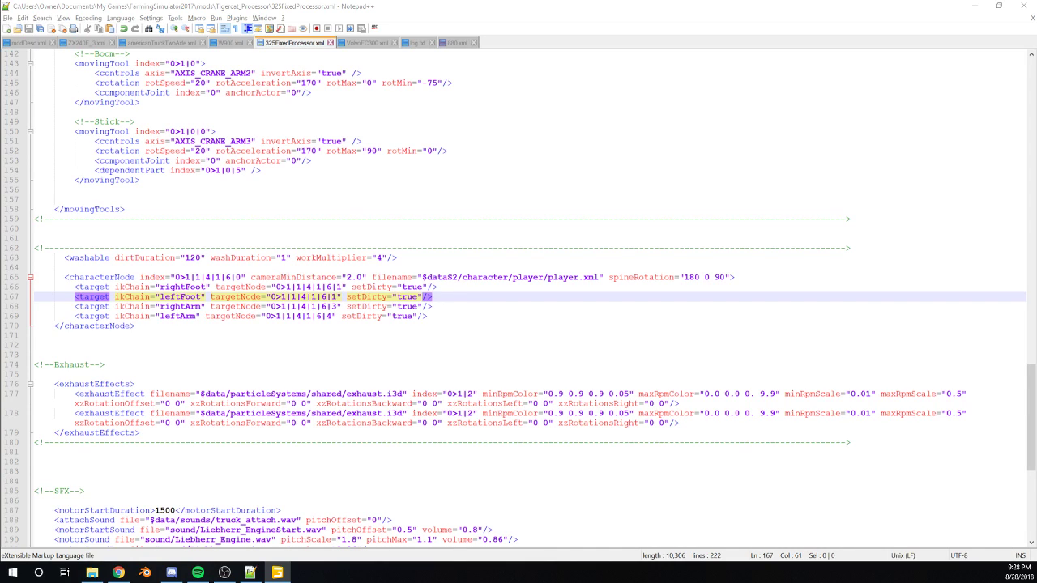
{"action": "left_click_drag", "start_coordinate": [342, 287], "coordinate": [290, 286]}
{"action": "type", "text": "|1|4|1|6|1"}
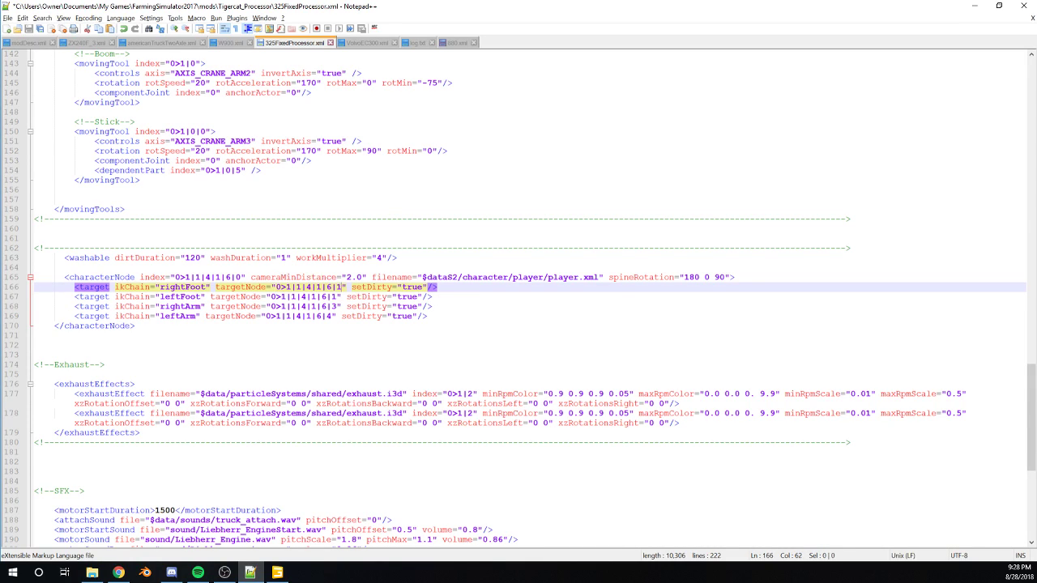
{"action": "key", "text": "ctrl+s"}
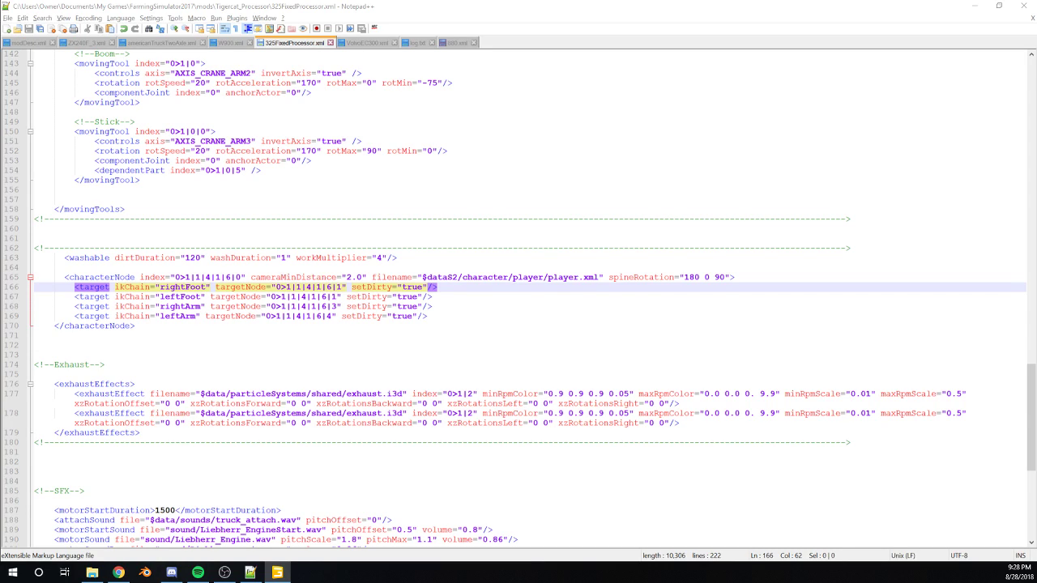
Set the leftFoot targetNode to 0>1|1|4|1|6|2 and the rightArm targetNode to 0>1|1|4|1|6|3, saving the file.
{"action": "left_click_drag", "start_coordinate": [337, 296], "coordinate": [272, 296]}
{"action": "type", "text": "0>1|1|4|1|6|2"}
{"action": "key", "text": "ctrl+s"}
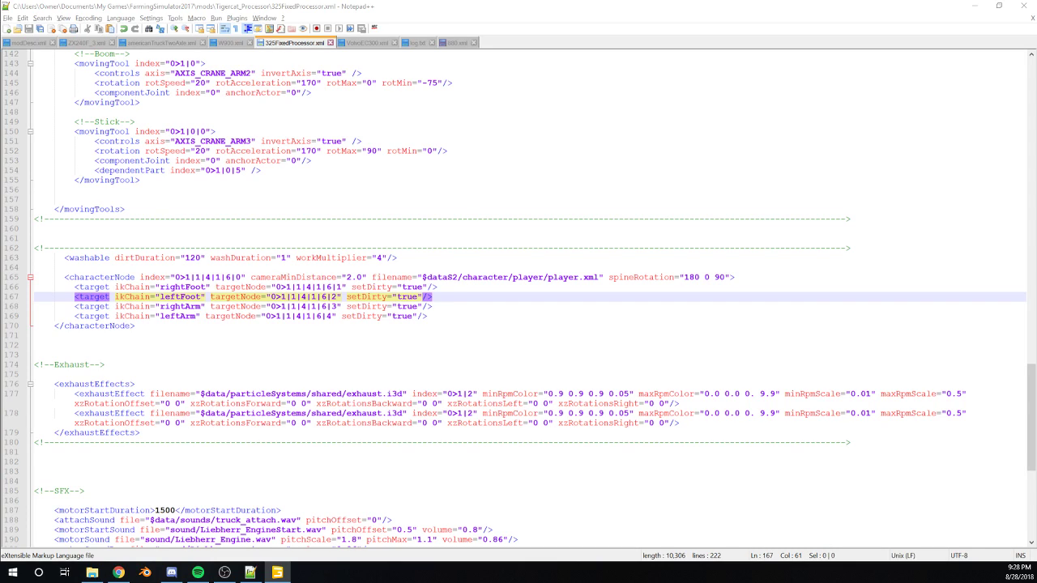
{"action": "left_click_drag", "start_coordinate": [337, 307], "coordinate": [272, 307]}
{"action": "type", "text": "0>1|1|4|1|6|3"}
{"action": "key", "text": "ctrl+s"}
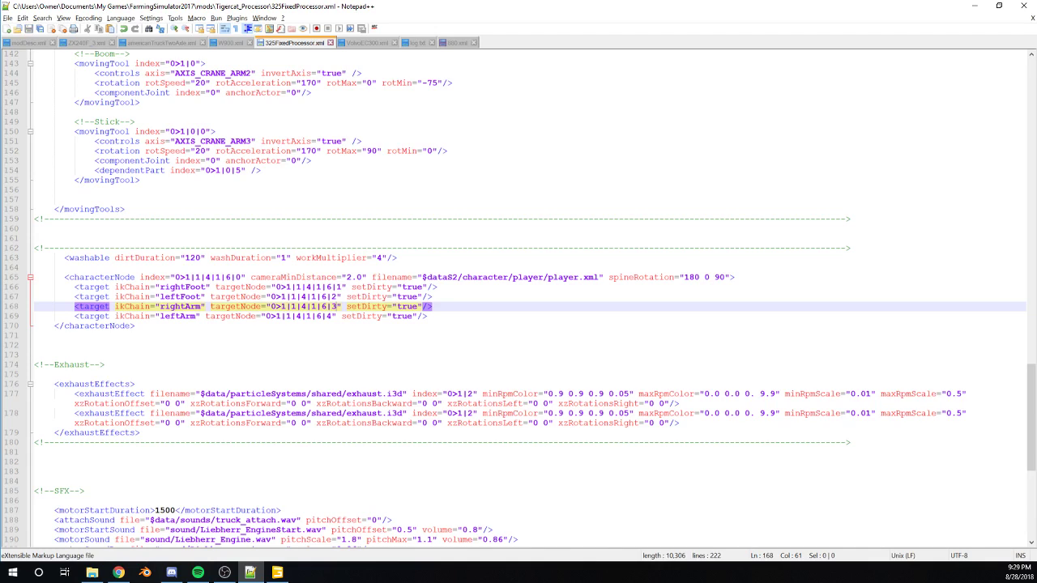
Re-enter the leftArm targetNode on line 169 as 0>1|1|4|1|6|4.
{"action": "key", "text": "alt+Tab"}
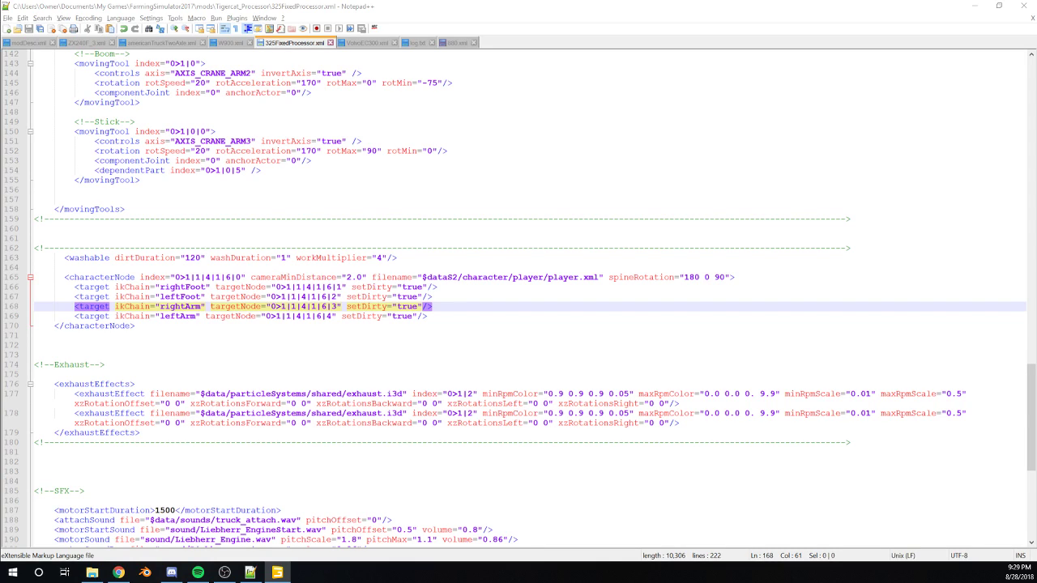
{"action": "key", "text": "alt+Tab"}
{"action": "key", "text": "Down"}
{"action": "key", "text": "shift+Left"}
{"action": "key", "text": "shift+Left"}
{"action": "key", "text": "shift+Left"}
{"action": "key", "text": "shift+Left"}
{"action": "key", "text": "shift+Left"}
{"action": "key", "text": "shift+Left"}
{"action": "key", "text": "shift+Left"}
{"action": "key", "text": "shift+Left"}
{"action": "key", "text": "shift+Left"}
{"action": "key", "text": "shift+Left"}
{"action": "key", "text": "shift+Left"}
{"action": "key", "text": "shift+Left"}
{"action": "key", "text": "shift+Left"}
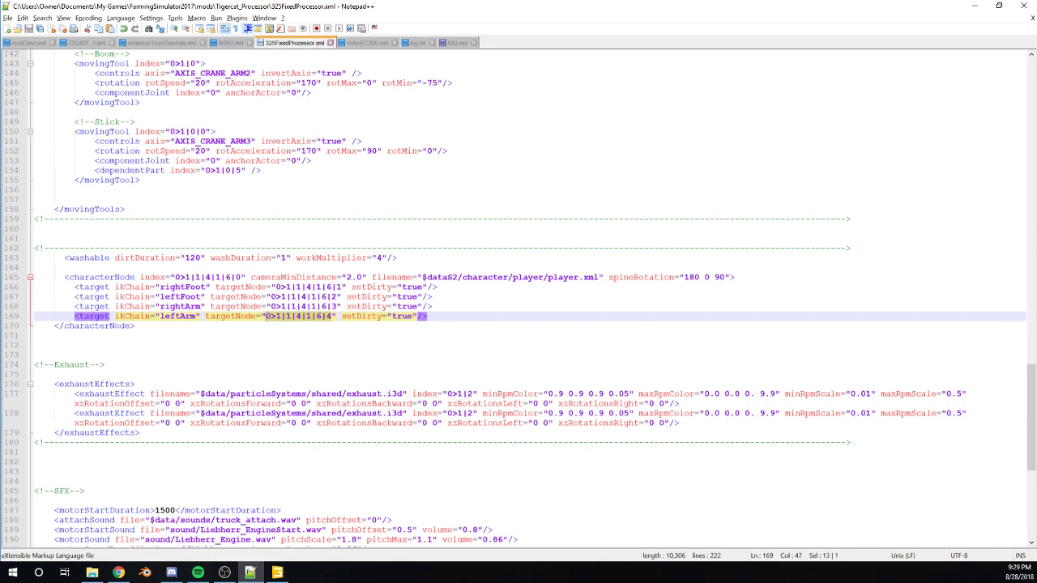
{"action": "type", "text": "0>1|1|4|1|6|4"}
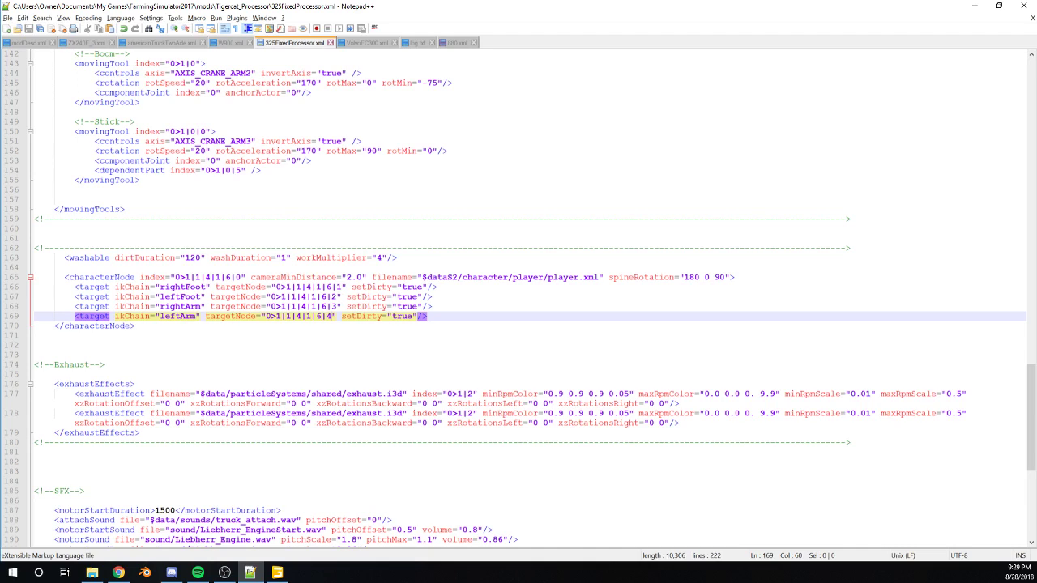
Switch to Farming Simulator 17 and test the Tigercat 880, checking it from the outside and cab cameras.
{"action": "key", "text": "alt+Tab"}
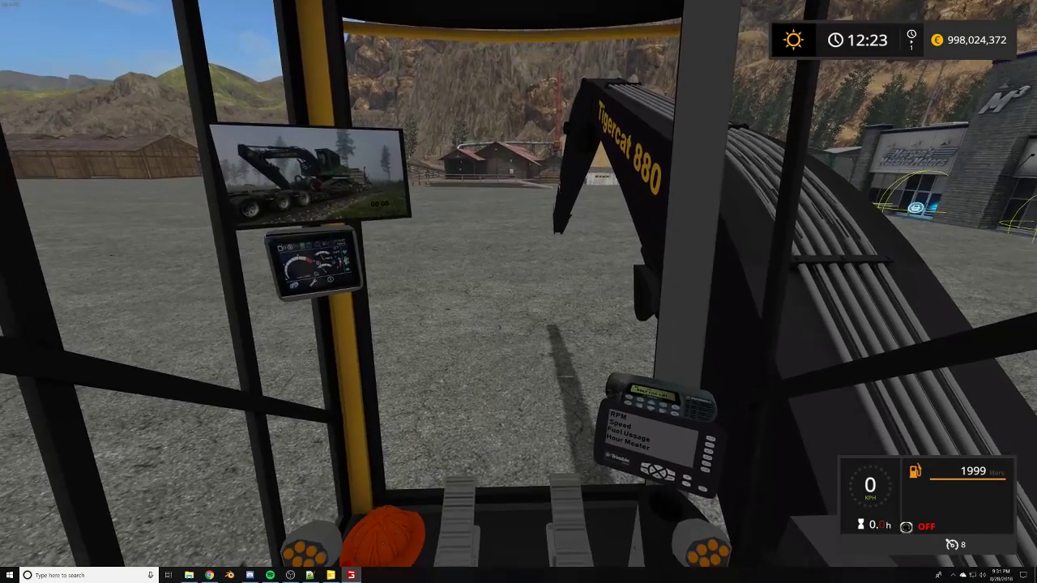
{"action": "key", "text": "e"}
{"action": "key", "text": "c"}
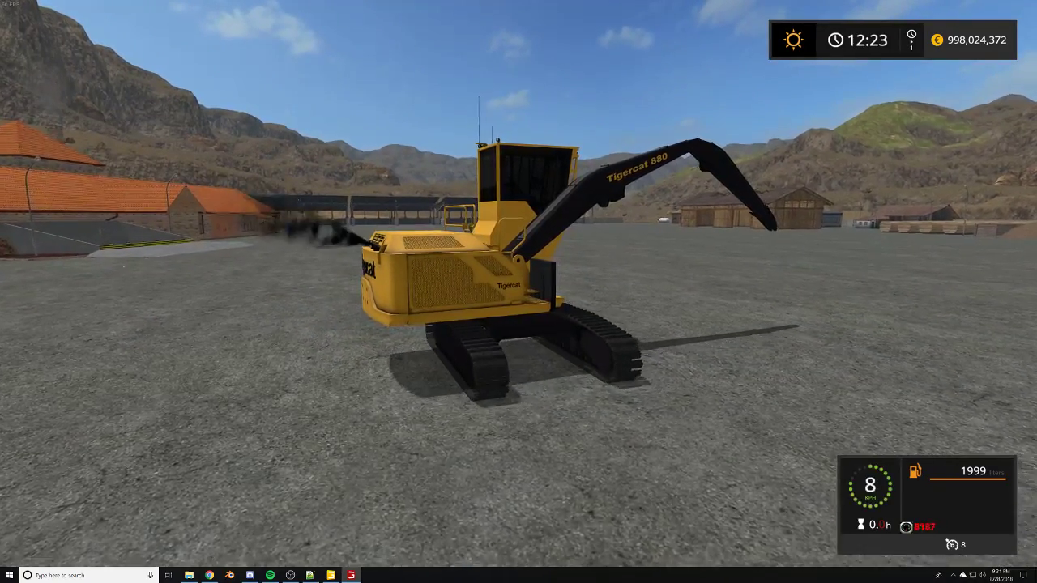
{"action": "key", "text": "c"}
{"action": "key", "text": "w"}
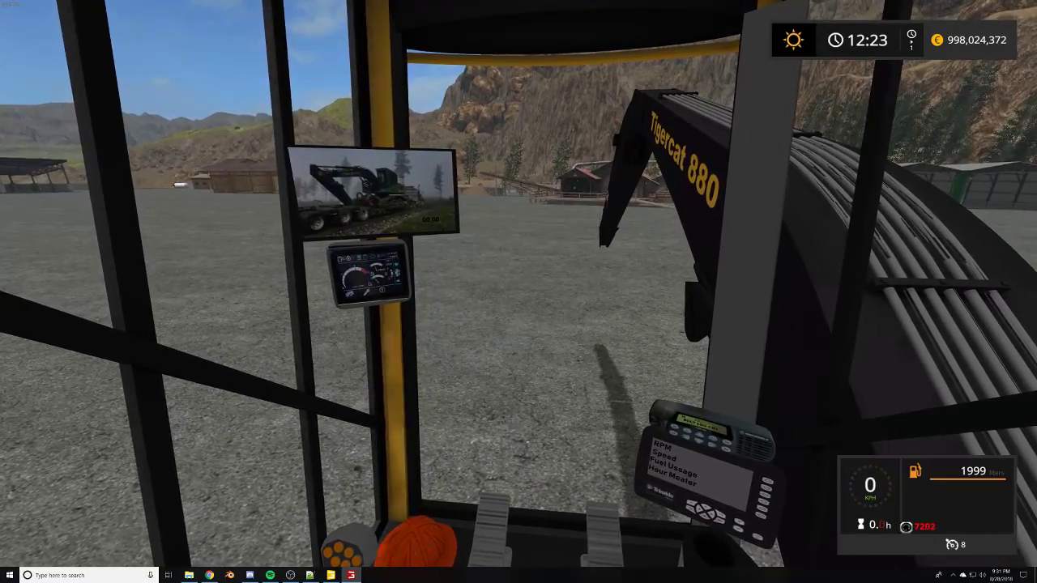
Display the vehicle's controls help and turn off TypeDescription from inside the cab.
{"action": "key", "text": "w"}
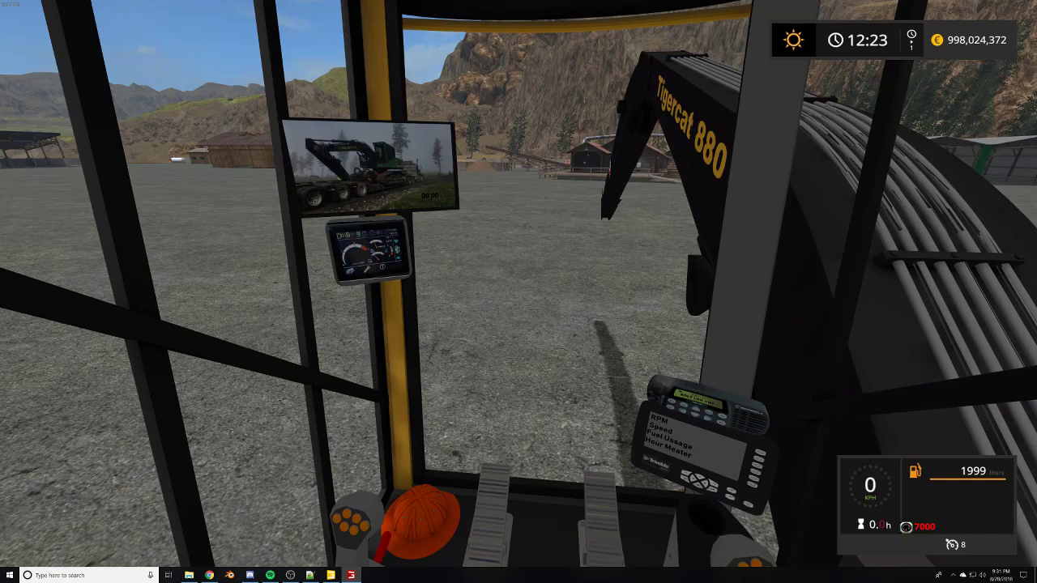
{"action": "key", "text": "F1"}
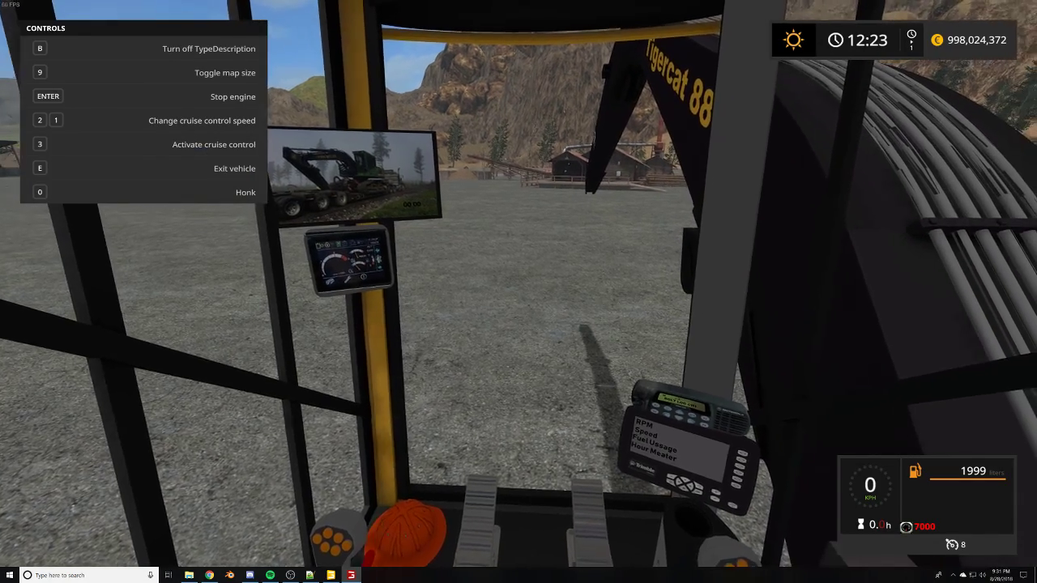
{"action": "key", "text": "b"}
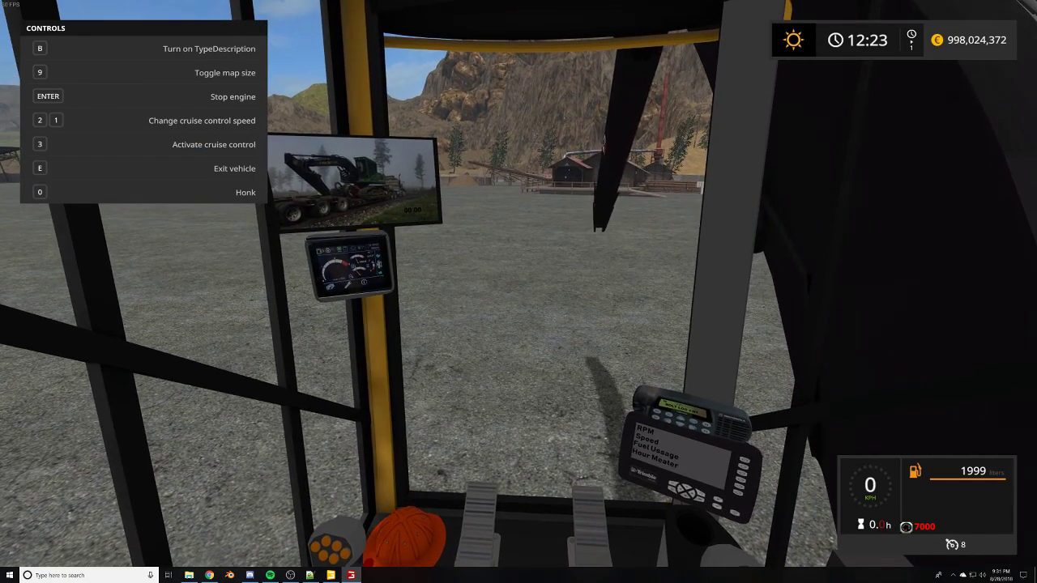
Turn TypeDescription back on, hide the controls help and change the camera to keep inspecting the vehicle.
{"action": "key", "text": "b"}
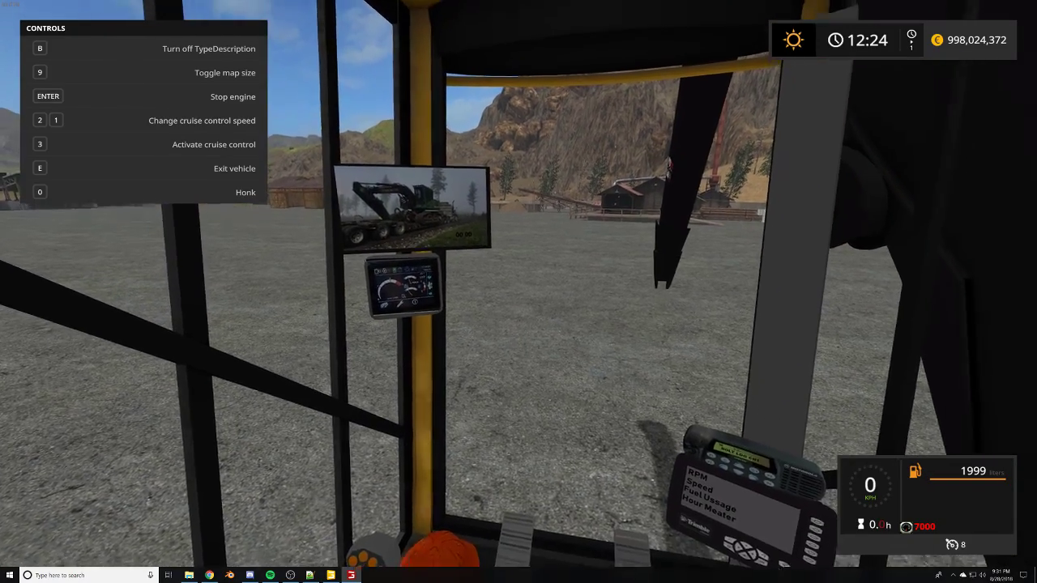
{"action": "key", "text": "F1"}
{"action": "key", "text": "c"}
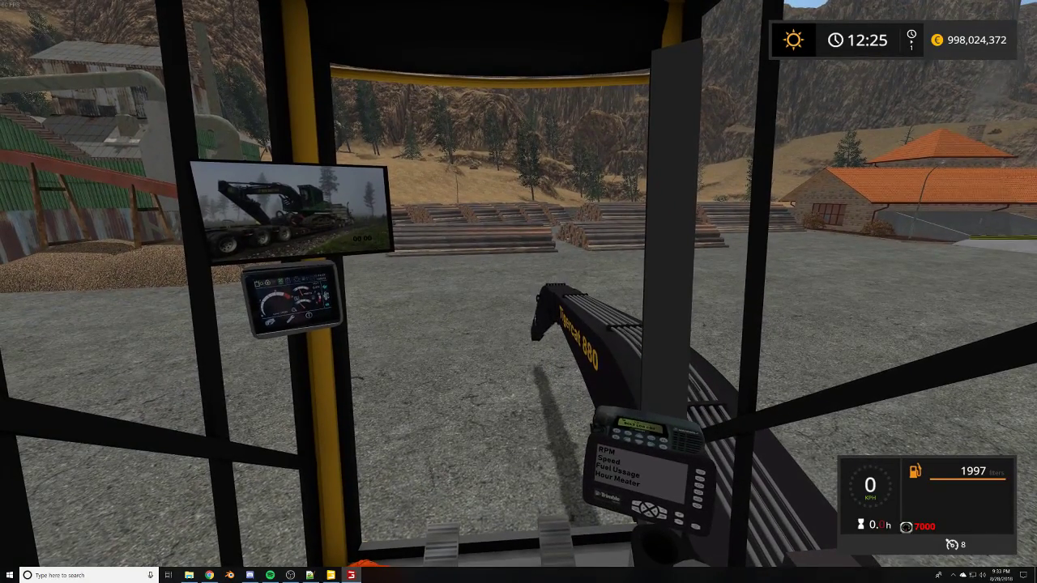
Quit Farming Simulator 17 by running the q command in the developer console.
{"action": "key", "text": "grave"}
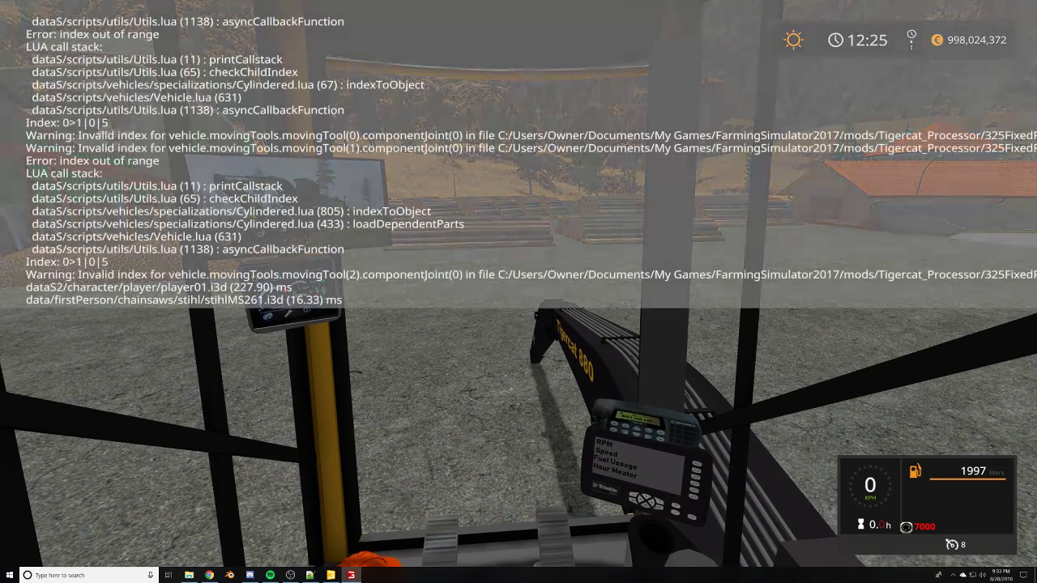
{"action": "type", "text": "qq"}
{"action": "key", "text": "Return"}
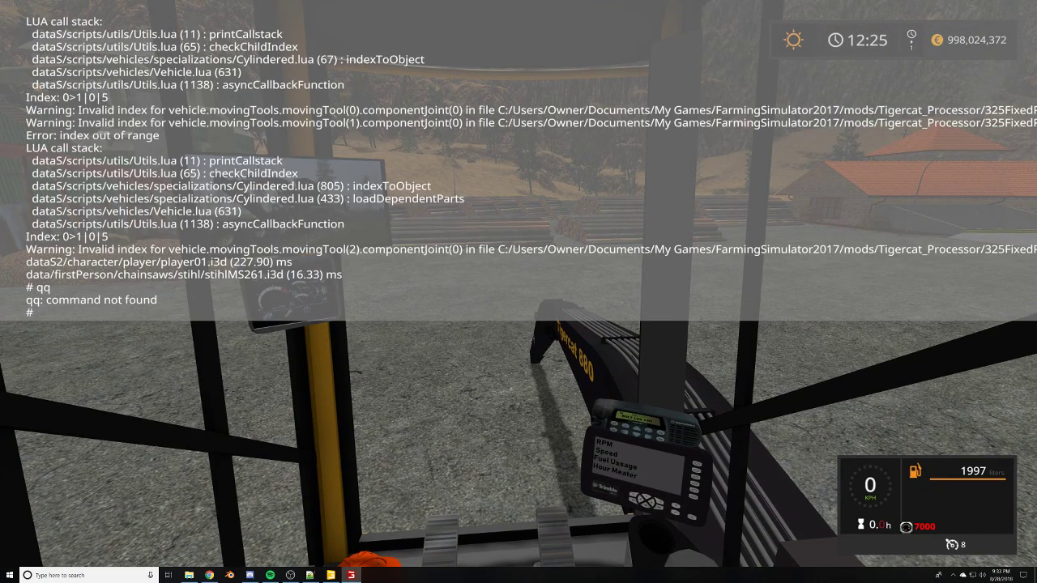
{"action": "type", "text": "q"}
{"action": "key", "text": "Return"}
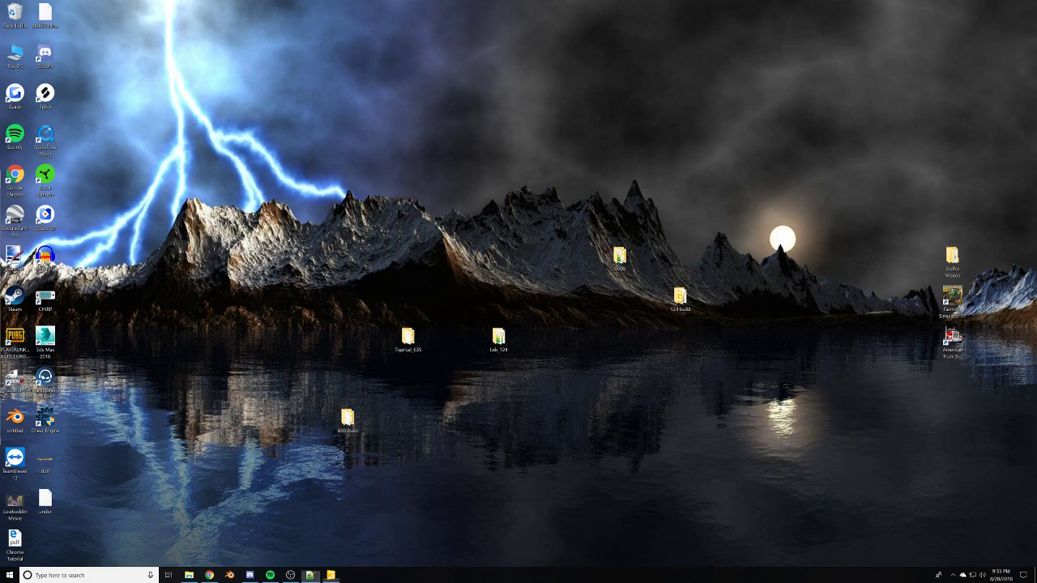
Switch to GIANTS Editor, expand the indoorHud group of the Trimble display in the cab interior and identify numbersFuelUsage.
{"action": "left_click", "coordinate": [331, 575]}
{"action": "scroll", "coordinate": [622, 212], "scroll_direction": "up", "scroll_amount": 10}
{"action": "left_click_drag", "start_coordinate": [722, 257], "coordinate": [587, 263], "text": "alt"}
{"action": "scroll", "coordinate": [556, 324], "scroll_direction": "up", "scroll_amount": 5}
{"action": "middle_click_drag", "start_coordinate": [586, 259], "coordinate": [469, 257]}
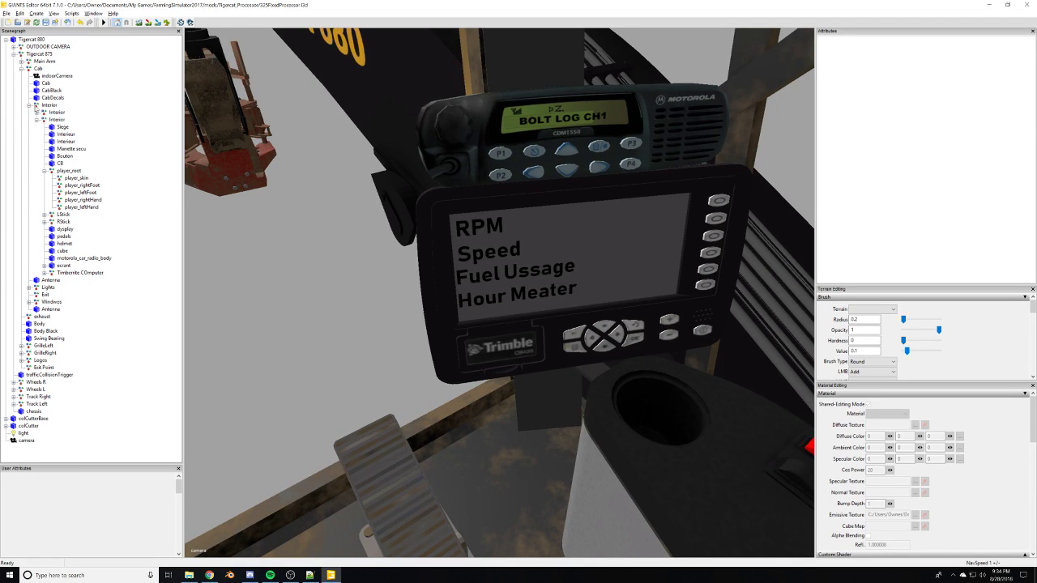
{"action": "left_click", "coordinate": [44, 107]}
{"action": "left_click", "coordinate": [77, 274]}
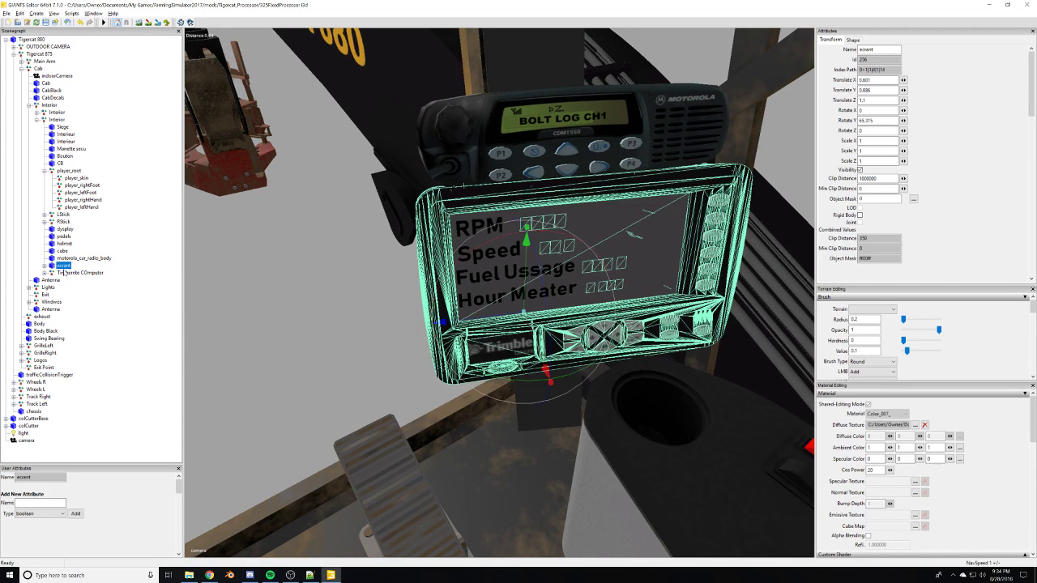
{"action": "left_click", "coordinate": [63, 265]}
{"action": "left_click", "coordinate": [44, 265]}
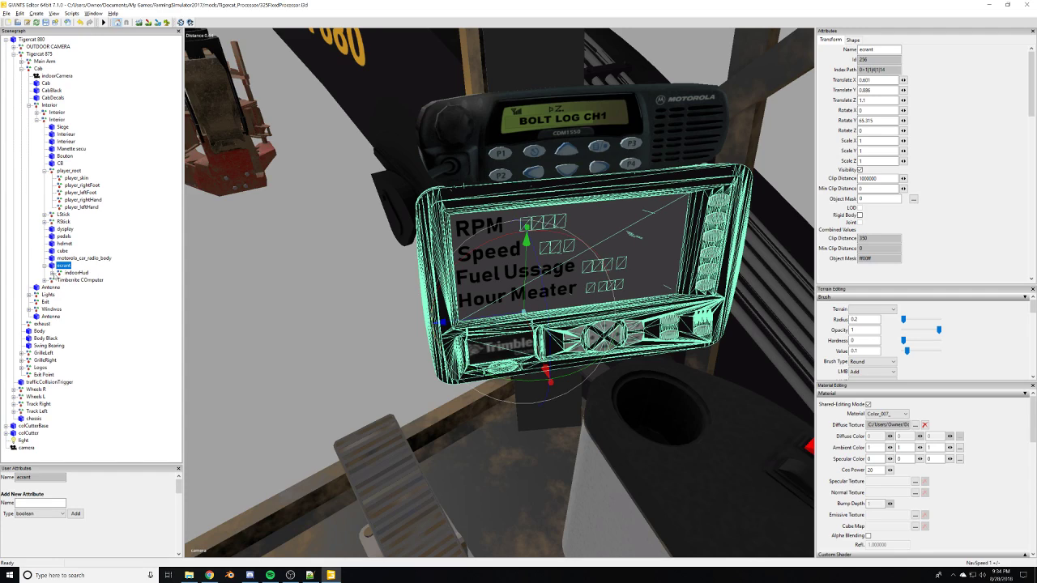
{"action": "left_click", "coordinate": [53, 273]}
{"action": "left_click", "coordinate": [85, 316]}
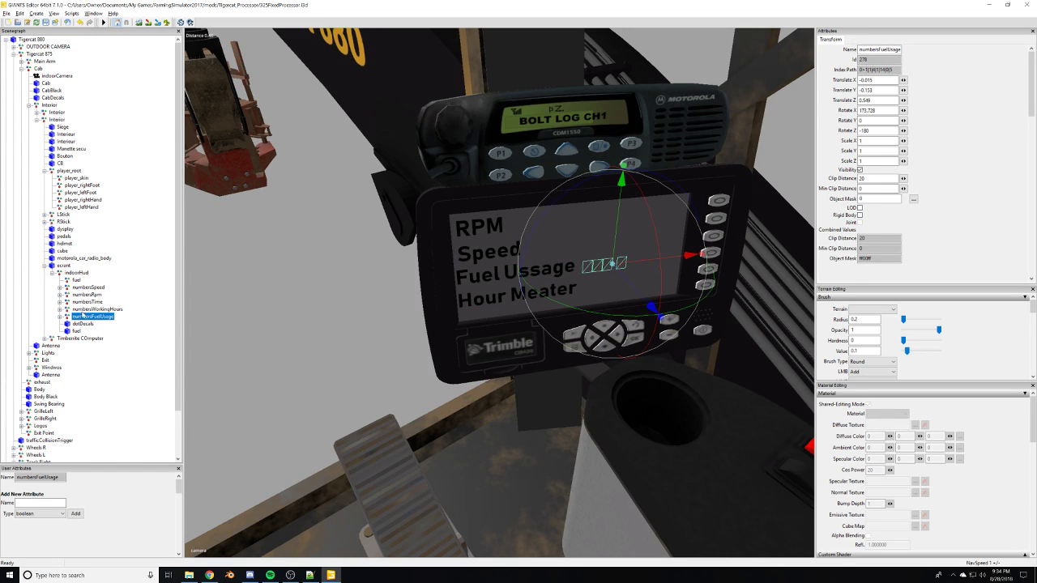
Cut the numbersWorkingHours group out of the Trimble display's indoorHud.
{"action": "scroll", "coordinate": [436, 338], "scroll_direction": "down", "scroll_amount": 5}
{"action": "left_click", "coordinate": [436, 338]}
{"action": "left_click_drag", "start_coordinate": [436, 339], "coordinate": [390, 316], "text": "alt"}
{"action": "left_click", "coordinate": [95, 318]}
{"action": "left_click", "coordinate": [96, 310]}
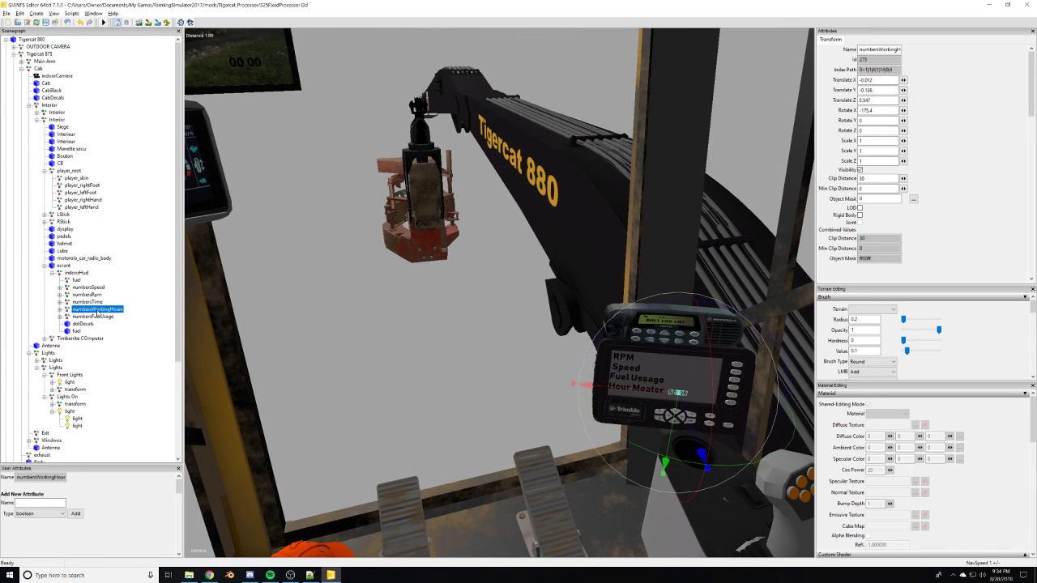
{"action": "left_click_drag", "start_coordinate": [508, 351], "coordinate": [475, 328], "text": "alt"}
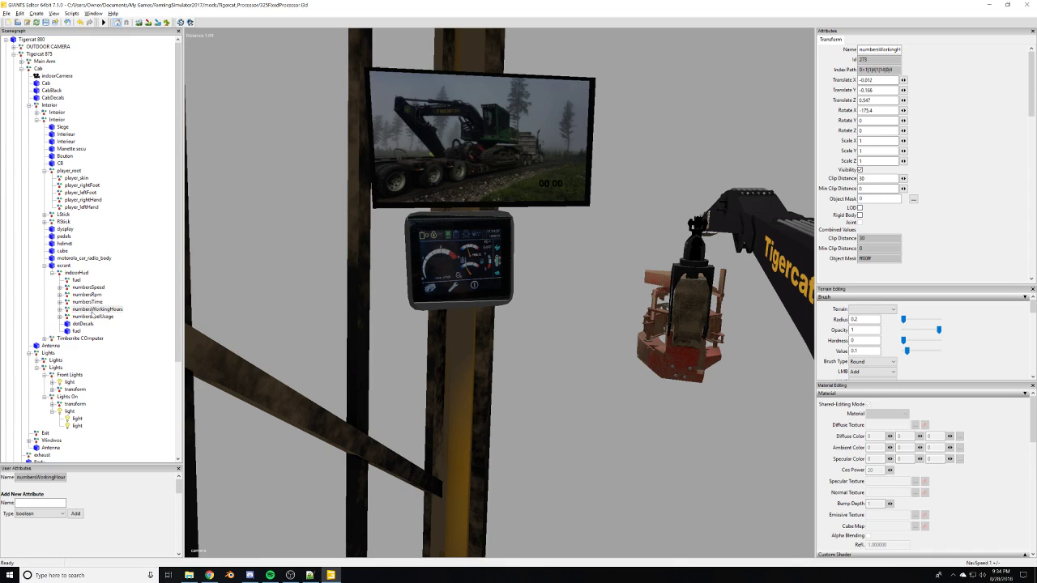
{"action": "key", "text": "Delete"}
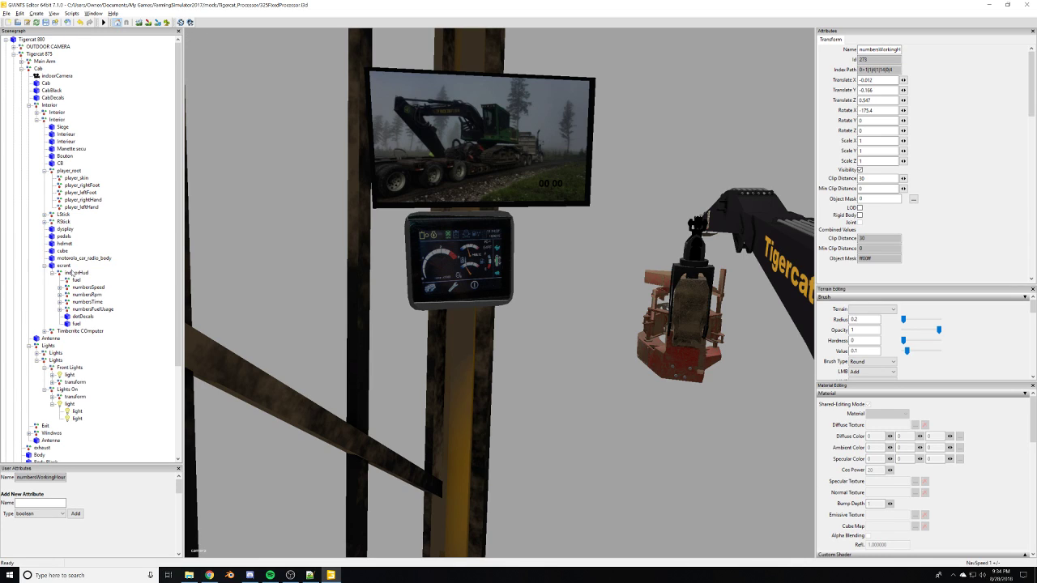
Remove the remaining indoorHud group from the Trimble display.
{"action": "left_click", "coordinate": [73, 273]}
{"action": "left_click", "coordinate": [53, 273]}
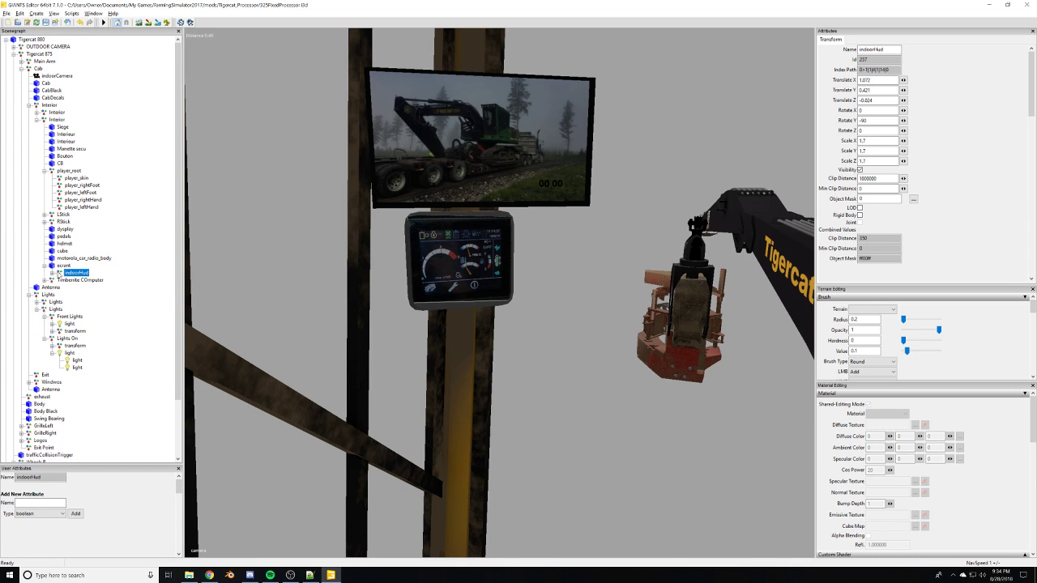
{"action": "key", "text": "Delete"}
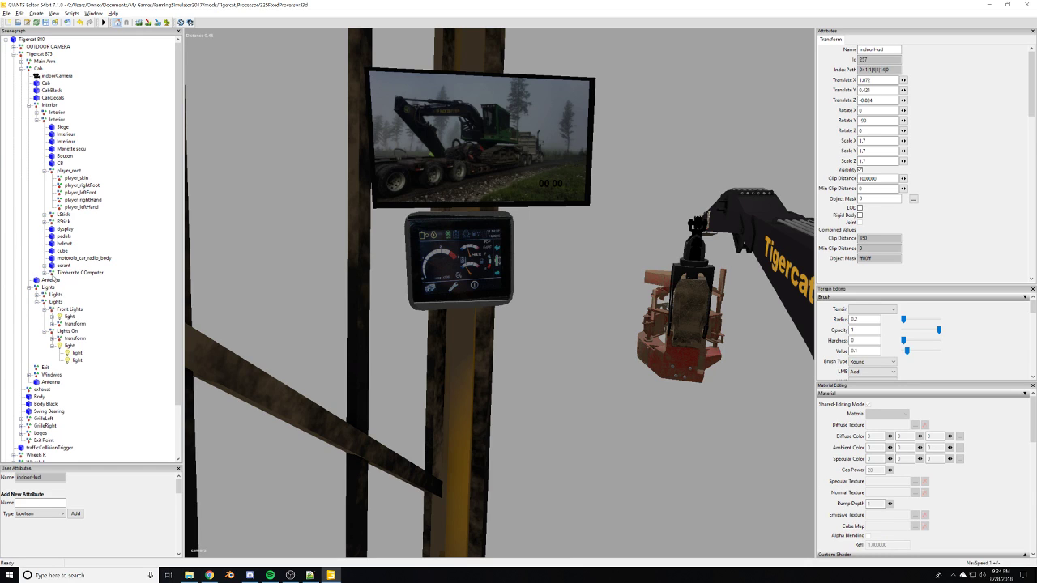
Expand the OnOff group of the Timberrite computer and check what it controls by toggling its visibility off and on.
{"action": "left_click", "coordinate": [54, 273]}
{"action": "left_click", "coordinate": [44, 274]}
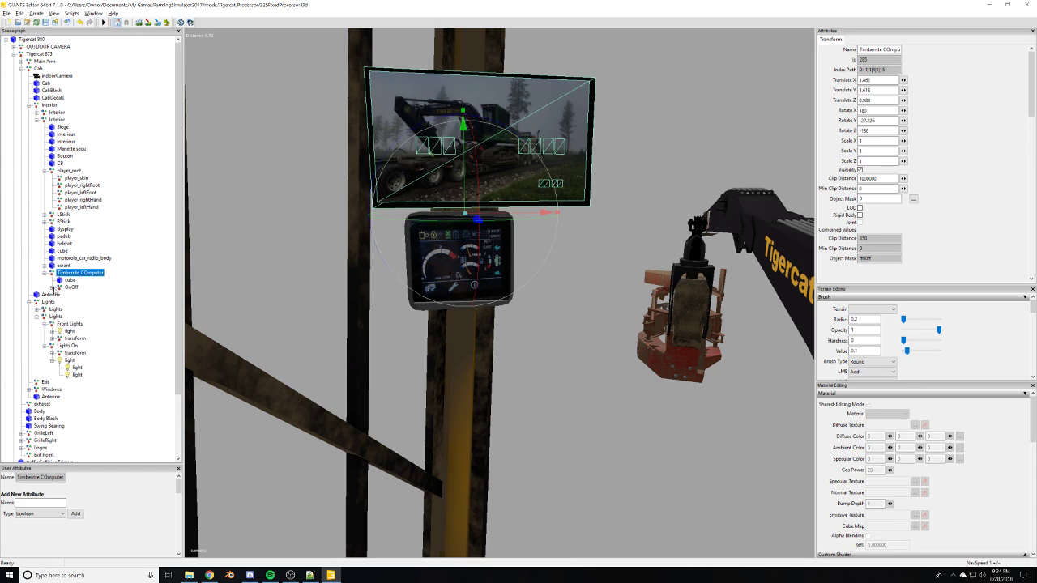
{"action": "left_click", "coordinate": [68, 287]}
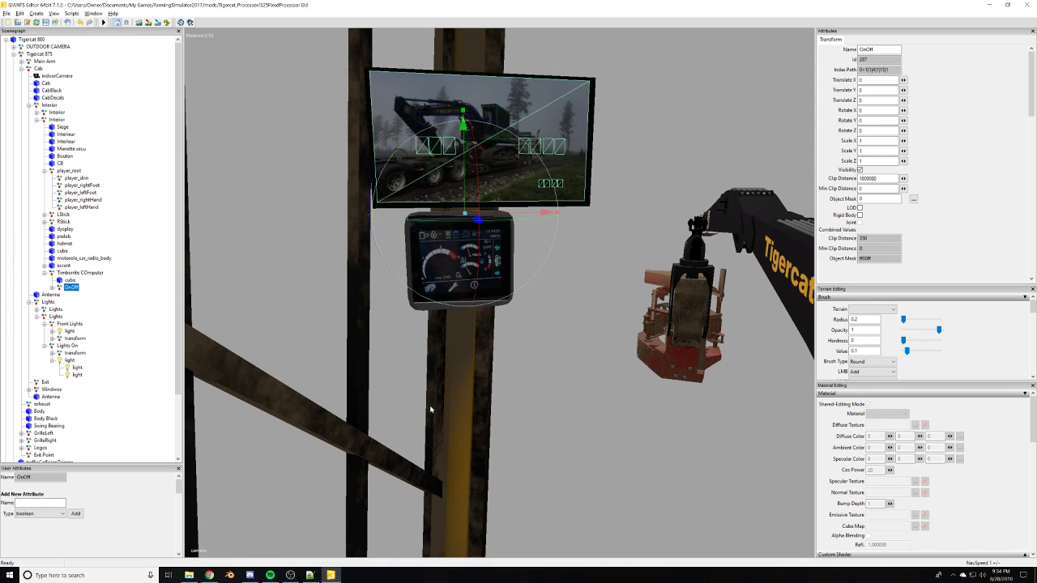
{"action": "scroll", "coordinate": [431, 409], "scroll_direction": "up", "scroll_amount": 3}
{"action": "mouse_move", "coordinate": [431, 409]}
{"action": "left_mouse_down", "text": "alt"}
{"action": "mouse_move", "coordinate": [451, 384]}
{"action": "mouse_move", "coordinate": [450, 335]}
{"action": "mouse_move", "coordinate": [368, 384]}
{"action": "mouse_move", "coordinate": [436, 400]}
{"action": "left_mouse_up", "text": "alt"}
{"action": "scroll", "coordinate": [436, 400], "scroll_direction": "up", "scroll_amount": 3}
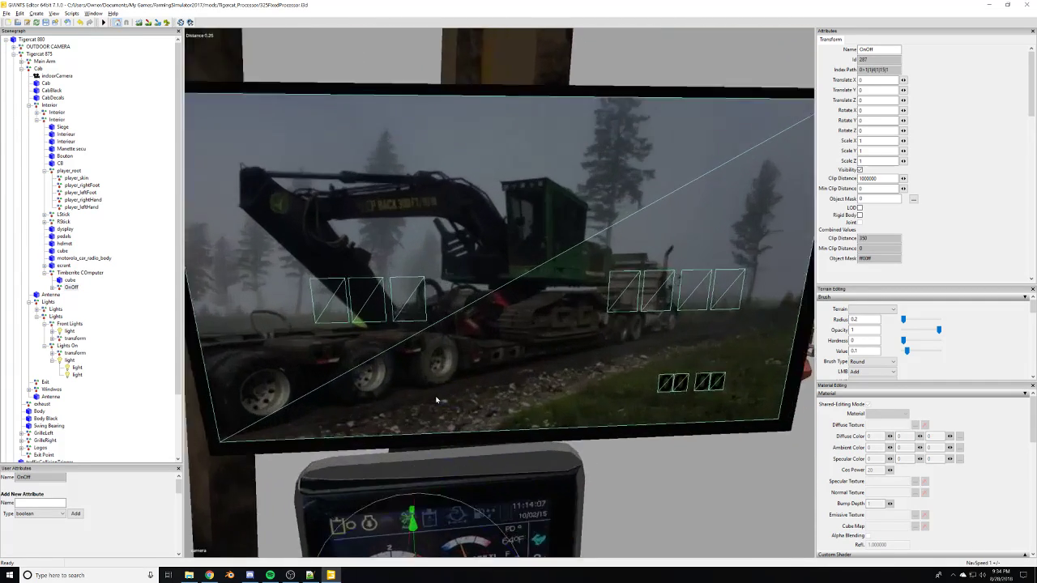
{"action": "scroll", "coordinate": [436, 400], "scroll_direction": "down", "scroll_amount": 4}
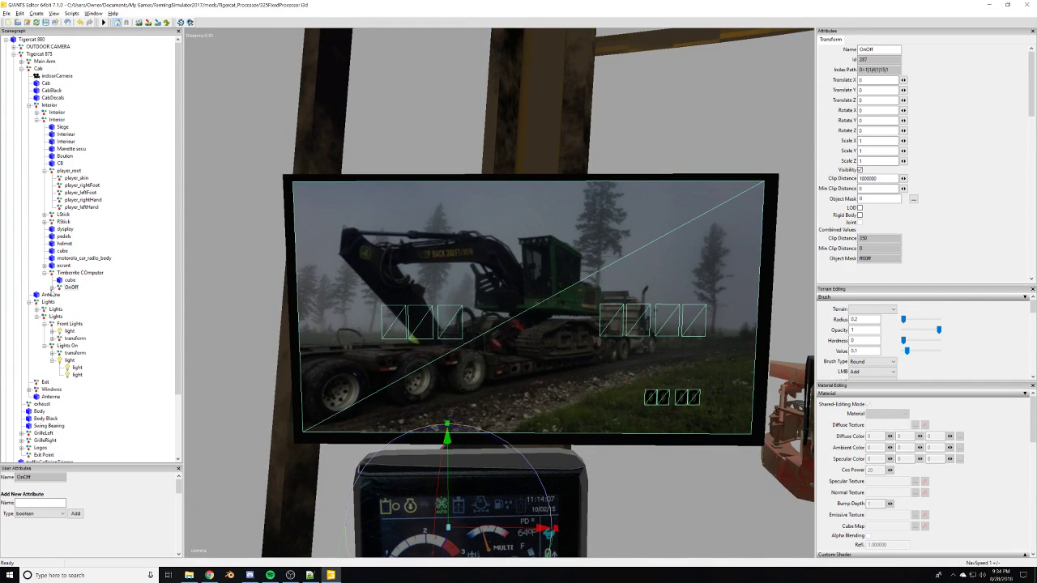
{"action": "left_click", "coordinate": [52, 287]}
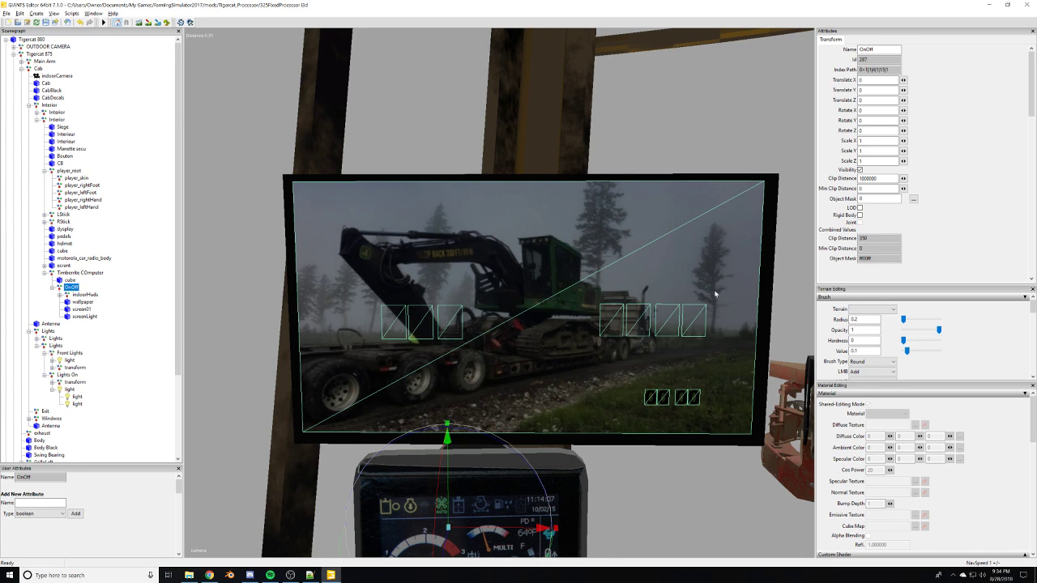
{"action": "left_click", "coordinate": [861, 170]}
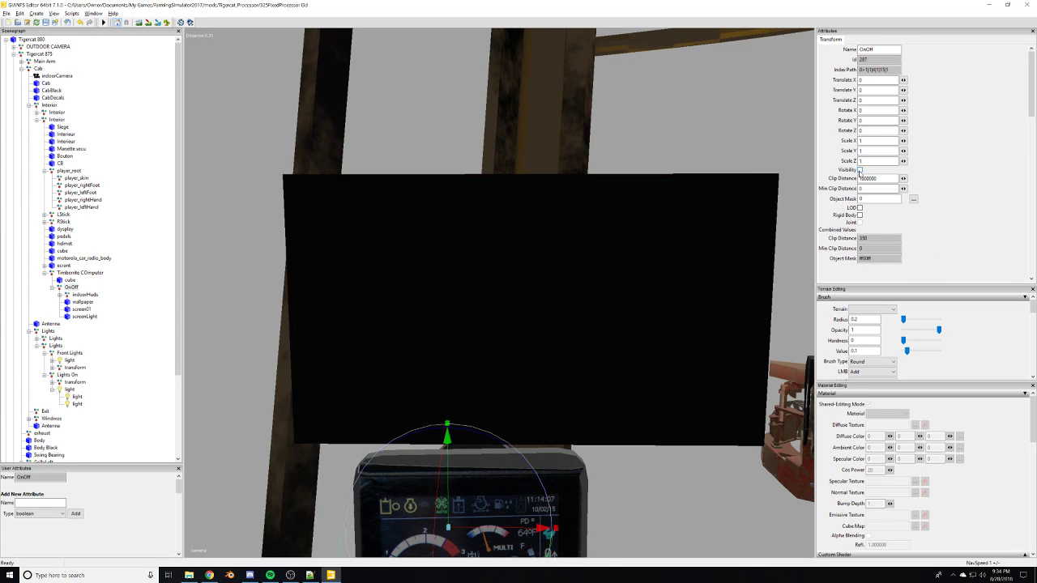
{"action": "left_click", "coordinate": [860, 170]}
Make screen01 of the Timberrite computer visible and inspect its layout up close.
{"action": "left_click", "coordinate": [81, 308]}
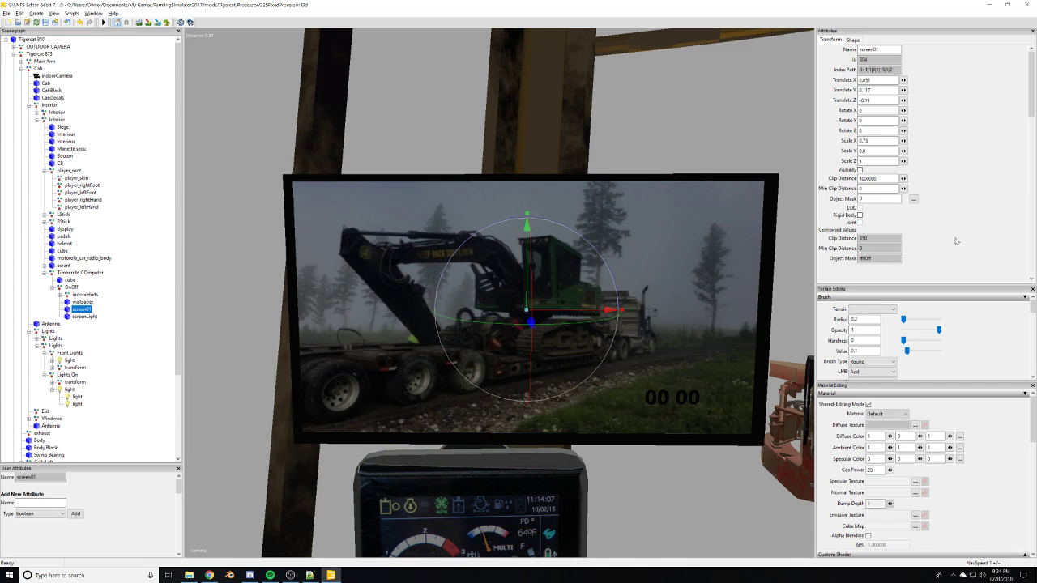
{"action": "left_click", "coordinate": [861, 171]}
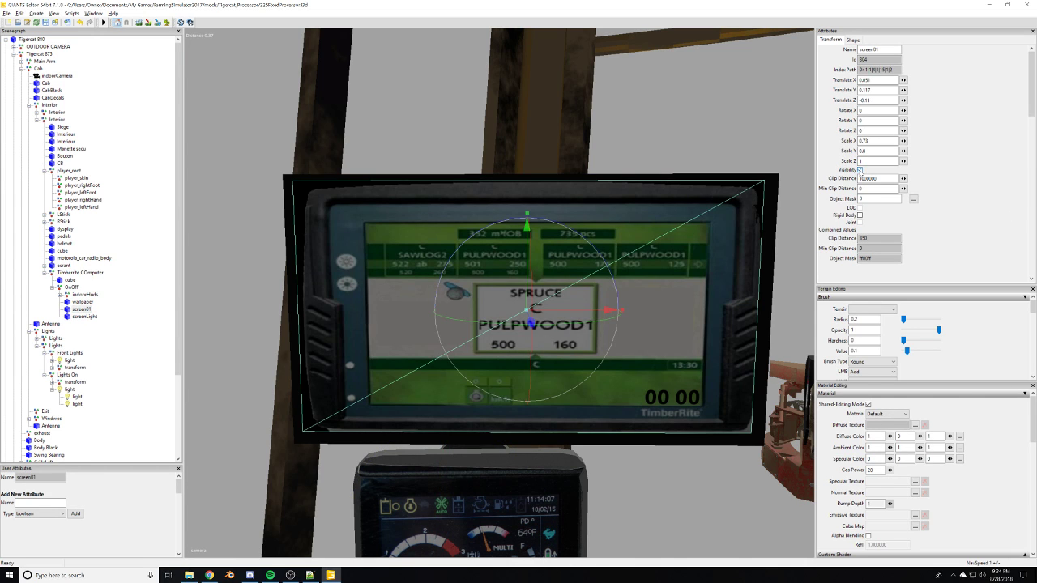
{"action": "scroll", "coordinate": [612, 281], "scroll_direction": "up", "scroll_amount": 3}
{"action": "scroll", "coordinate": [612, 281], "scroll_direction": "down", "scroll_amount": 3}
{"action": "scroll", "coordinate": [612, 281], "scroll_direction": "up", "scroll_amount": 3}
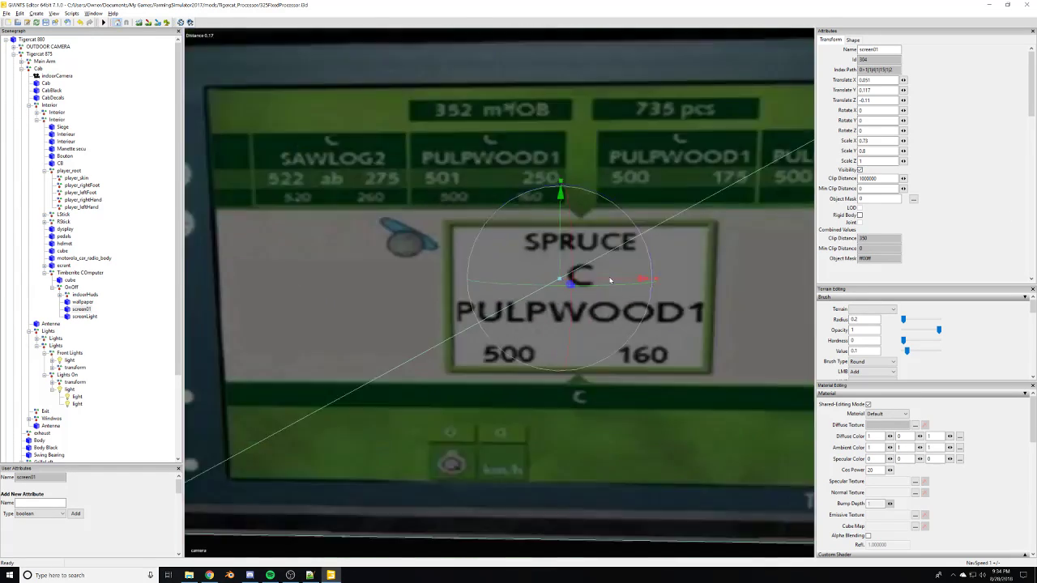
{"action": "scroll", "coordinate": [612, 281], "scroll_direction": "down", "scroll_amount": 1}
{"action": "scroll", "coordinate": [611, 281], "scroll_direction": "down", "scroll_amount": 2}
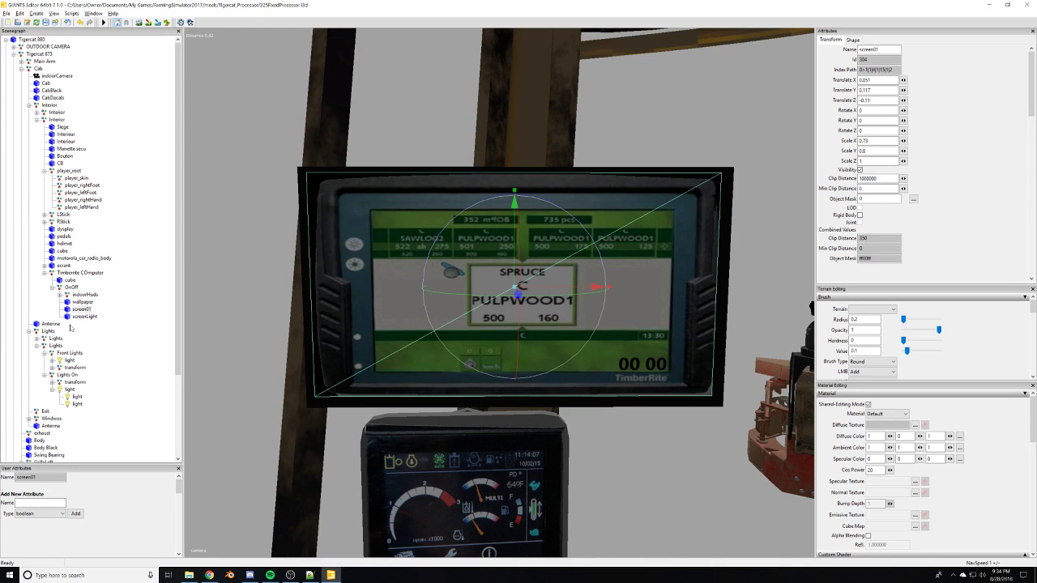
{"action": "scroll", "coordinate": [73, 351], "scroll_direction": "down", "scroll_amount": 1}
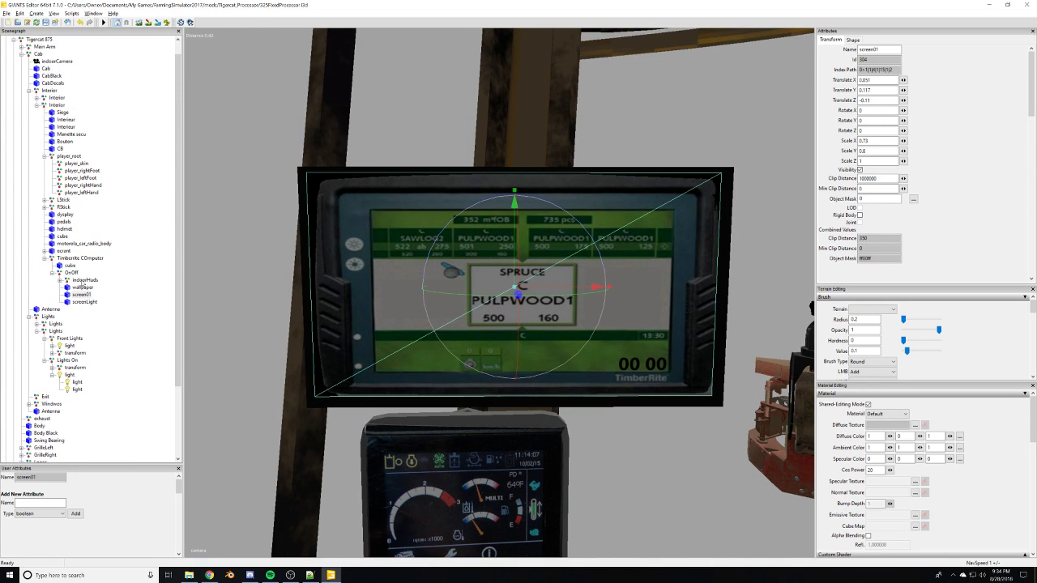
Paste numbersWorkingHours into the indoorHuds group of the Timberrite computer and select it.
{"action": "left_click", "coordinate": [85, 279]}
{"action": "left_click", "coordinate": [59, 280]}
{"action": "left_click", "coordinate": [98, 310]}
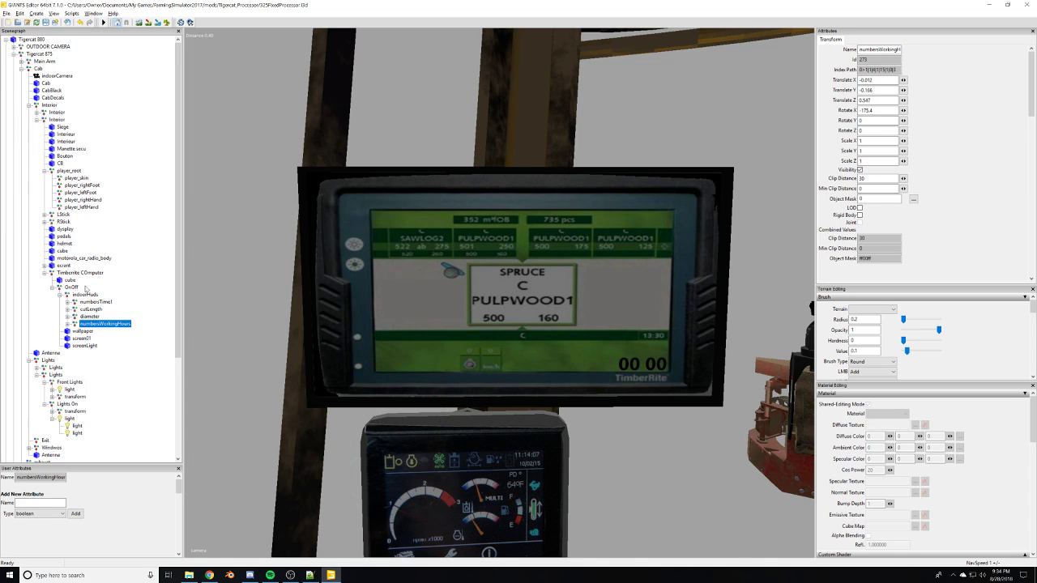
Place numbersWorkingHours on the lower-left green area of the TimberRite screen, at about X -0.018, Y 0.056, Z -0.091.
{"action": "scroll", "coordinate": [418, 334], "scroll_direction": "up", "scroll_amount": 3}
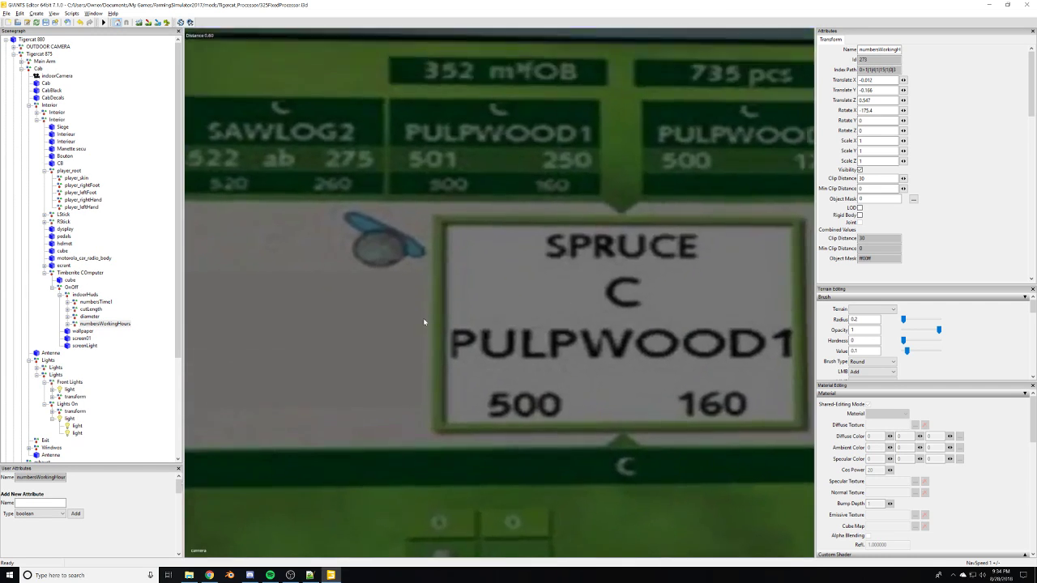
{"action": "scroll", "coordinate": [413, 334], "scroll_direction": "up", "scroll_amount": 5}
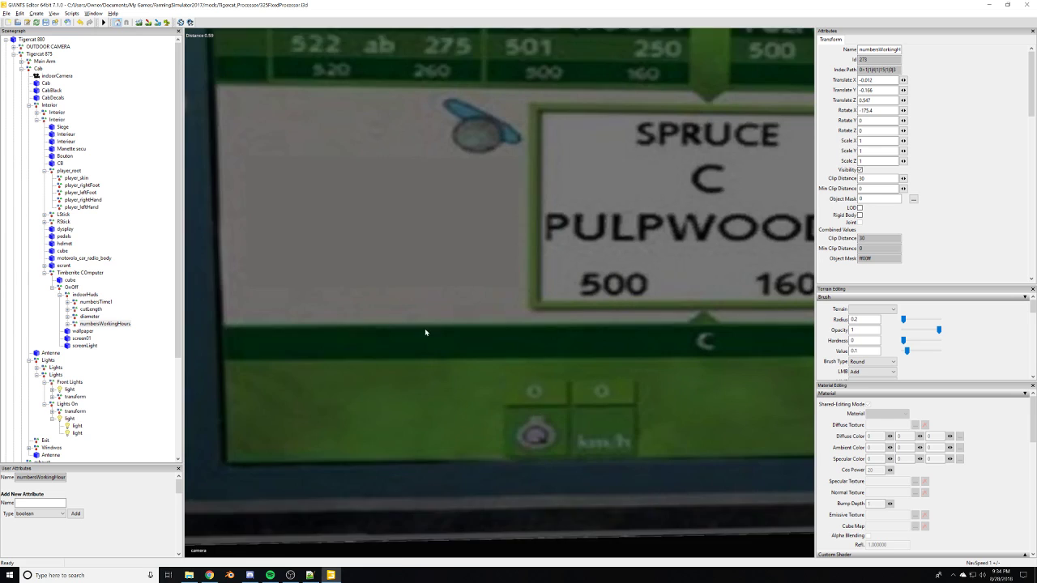
{"action": "left_click_drag", "start_coordinate": [426, 332], "coordinate": [420, 338], "text": "alt"}
{"action": "scroll", "coordinate": [419, 344], "scroll_direction": "down", "scroll_amount": 3}
{"action": "scroll", "coordinate": [421, 338], "scroll_direction": "up", "scroll_amount": 3}
{"action": "key", "text": "ctrl+b"}
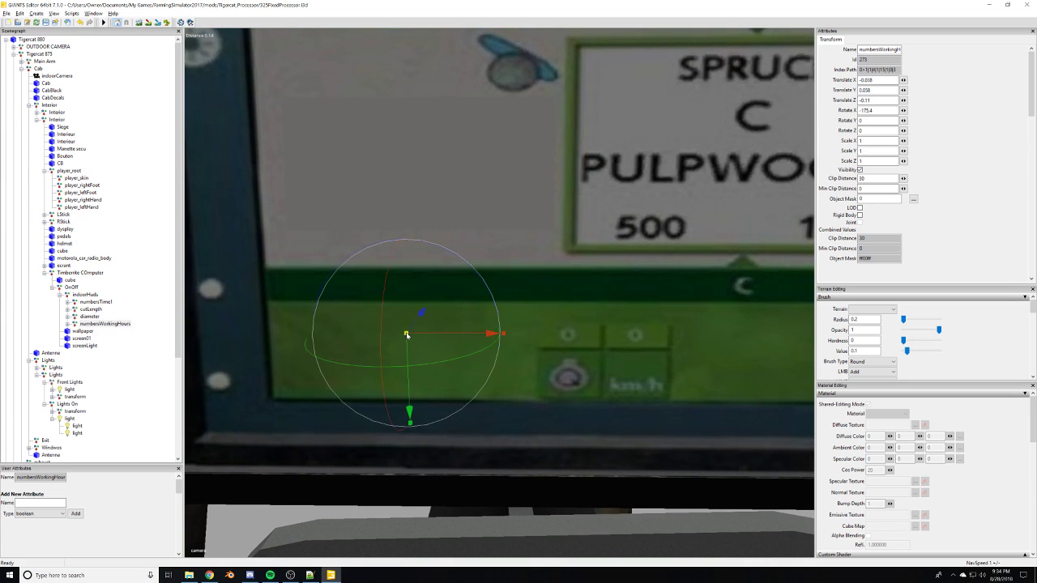
{"action": "left_click_drag", "start_coordinate": [408, 337], "coordinate": [406, 348]}
{"action": "scroll", "coordinate": [435, 353], "scroll_direction": "down", "scroll_amount": 5}
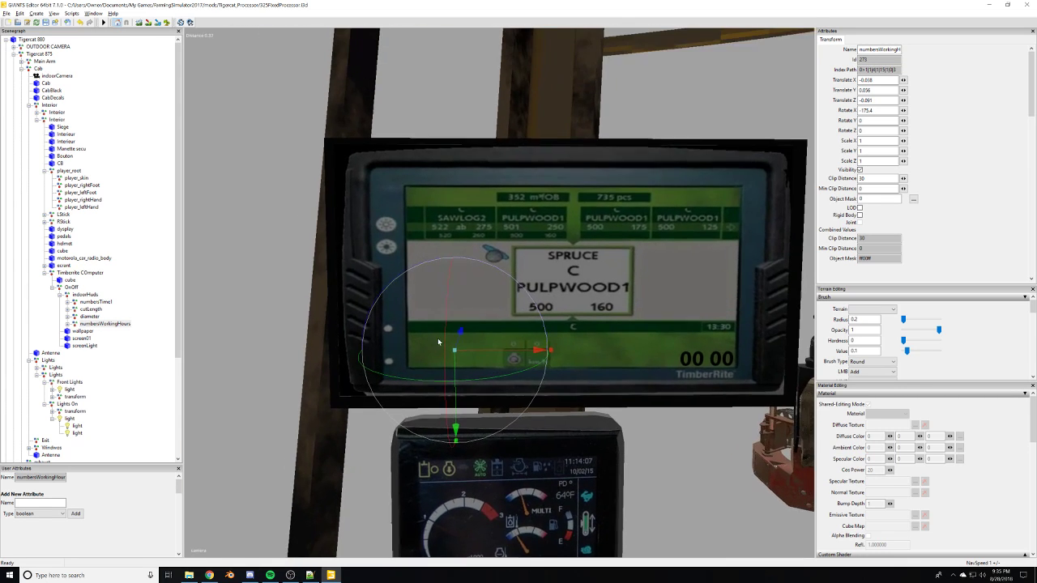
Flip numbersWorkingHours about its X axis to face the cab and set Rotate X to 0.
{"action": "left_click_drag", "start_coordinate": [441, 378], "coordinate": [470, 273]}
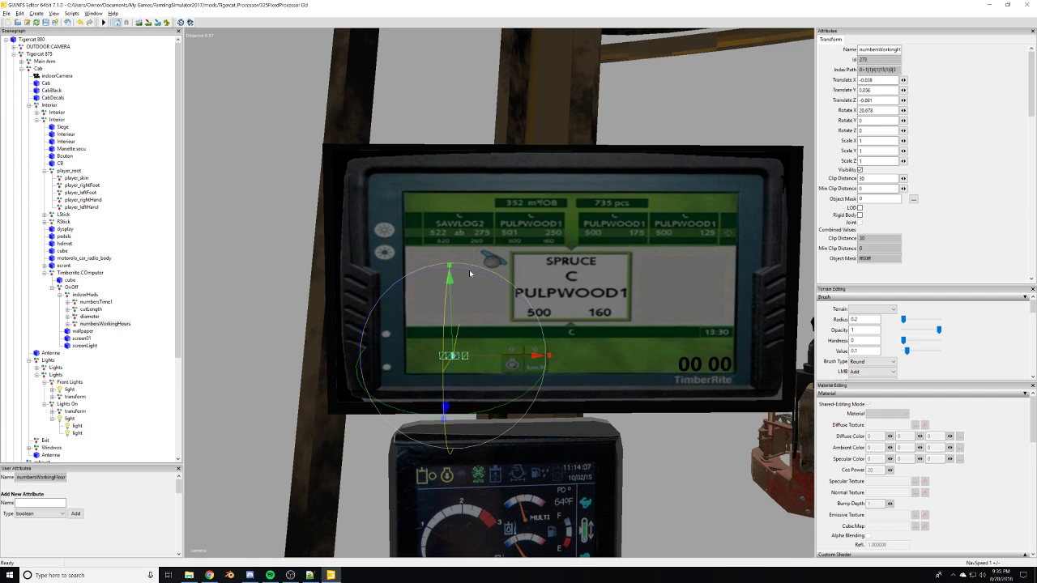
{"action": "double_click", "coordinate": [880, 111]}
{"action": "type", "text": "0"}
{"action": "key", "text": "Return"}
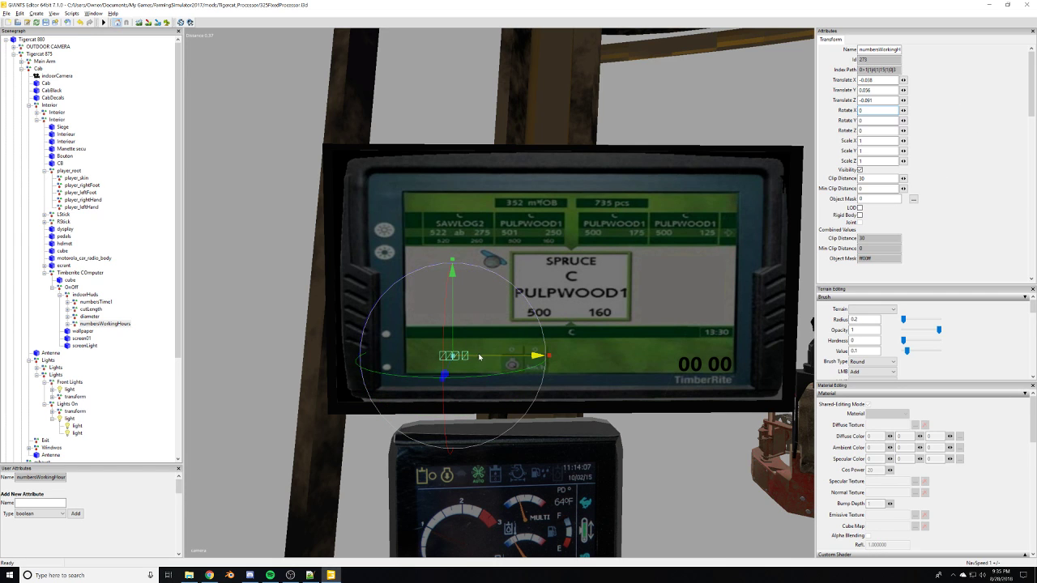
Move numbersWorkingHours along its Z axis to about -0.11 and set its Rotate Z to 180.
{"action": "scroll", "coordinate": [460, 364], "scroll_direction": "up", "scroll_amount": 5}
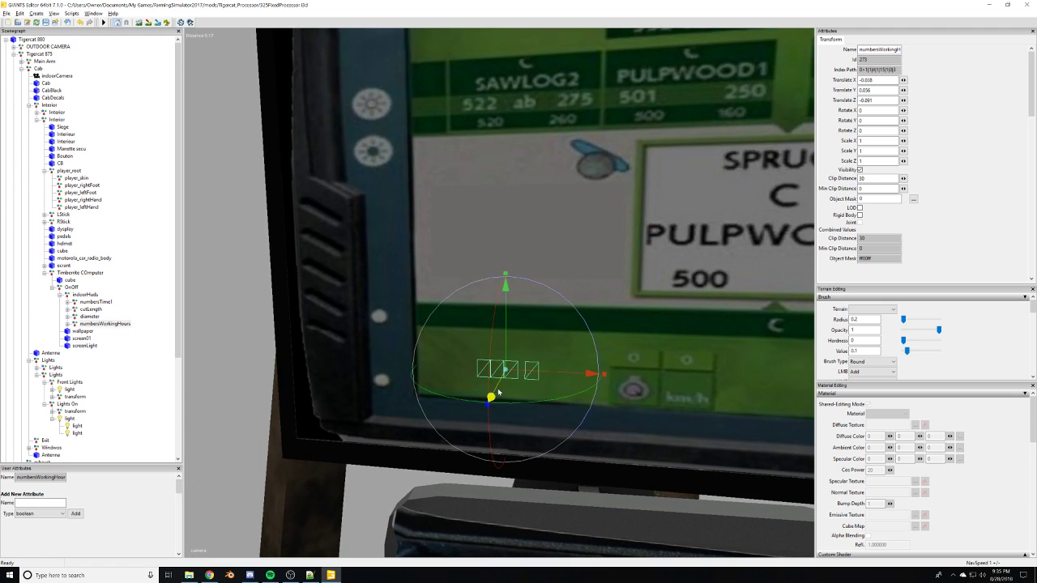
{"action": "left_click_drag", "start_coordinate": [490, 393], "coordinate": [514, 357]}
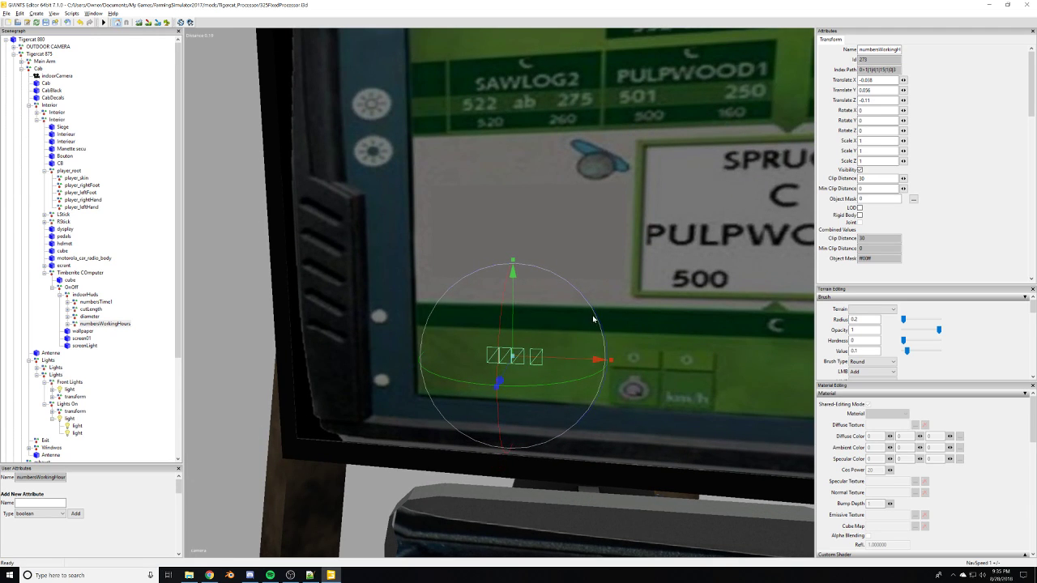
{"action": "left_click_drag", "start_coordinate": [595, 319], "coordinate": [285, 466]}
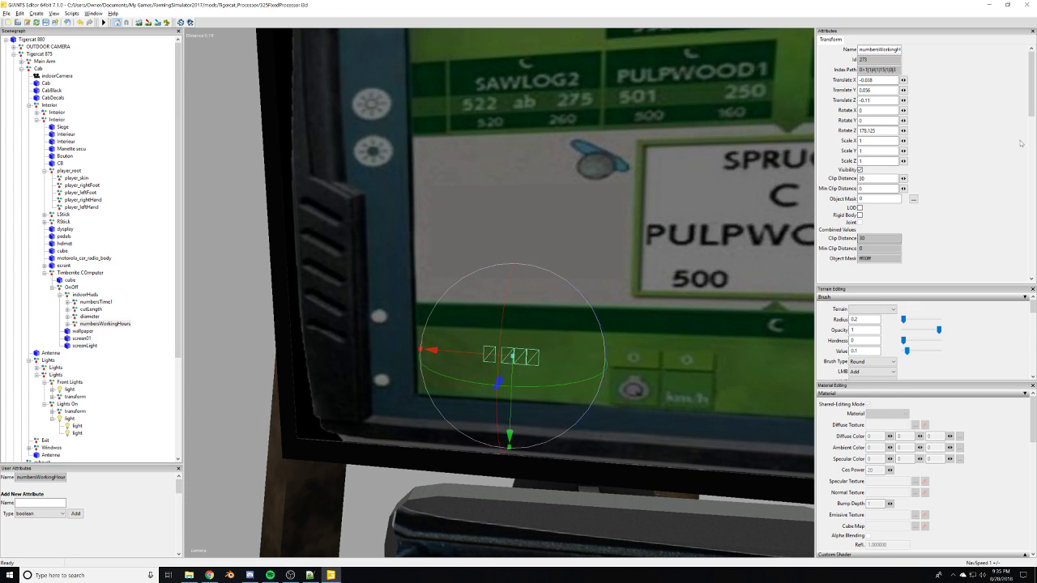
{"action": "left_click_drag", "start_coordinate": [889, 130], "coordinate": [443, 104]}
{"action": "type", "text": "180"}
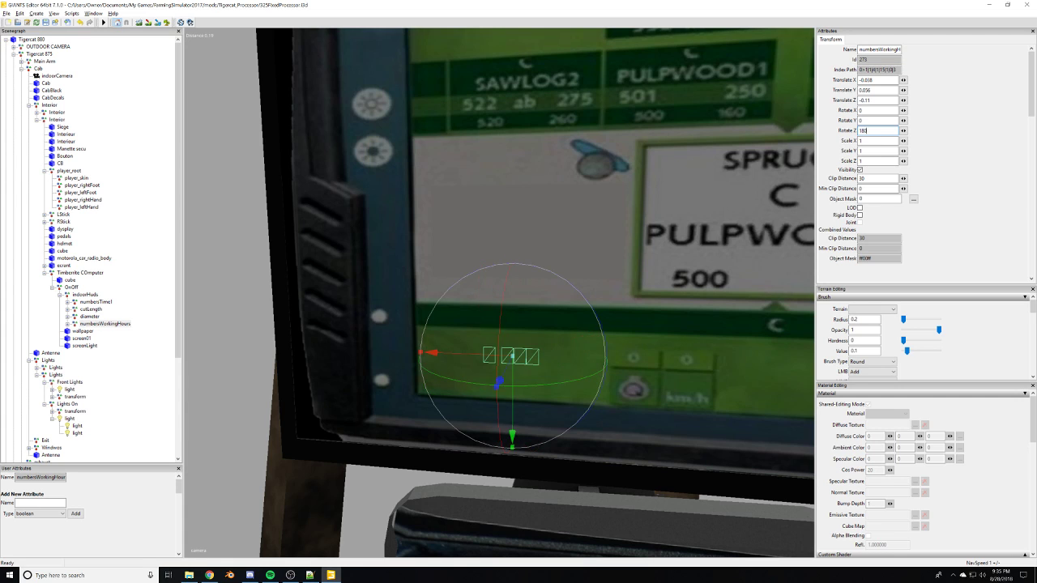
Compare numbersWorkingHours with numbersTime1 on the TimberRite screen, ending with numbersWorkingHours selected.
{"action": "left_click_drag", "start_coordinate": [502, 375], "coordinate": [502, 374]}
{"action": "middle_click_drag", "start_coordinate": [582, 362], "coordinate": [556, 369], "text": "alt"}
{"action": "scroll", "coordinate": [557, 369], "scroll_direction": "down", "scroll_amount": 3}
{"action": "left_click_drag", "start_coordinate": [557, 368], "coordinate": [657, 428], "text": "alt"}
{"action": "scroll", "coordinate": [657, 429], "scroll_direction": "down", "scroll_amount": 2}
{"action": "scroll", "coordinate": [661, 426], "scroll_direction": "up", "scroll_amount": 4}
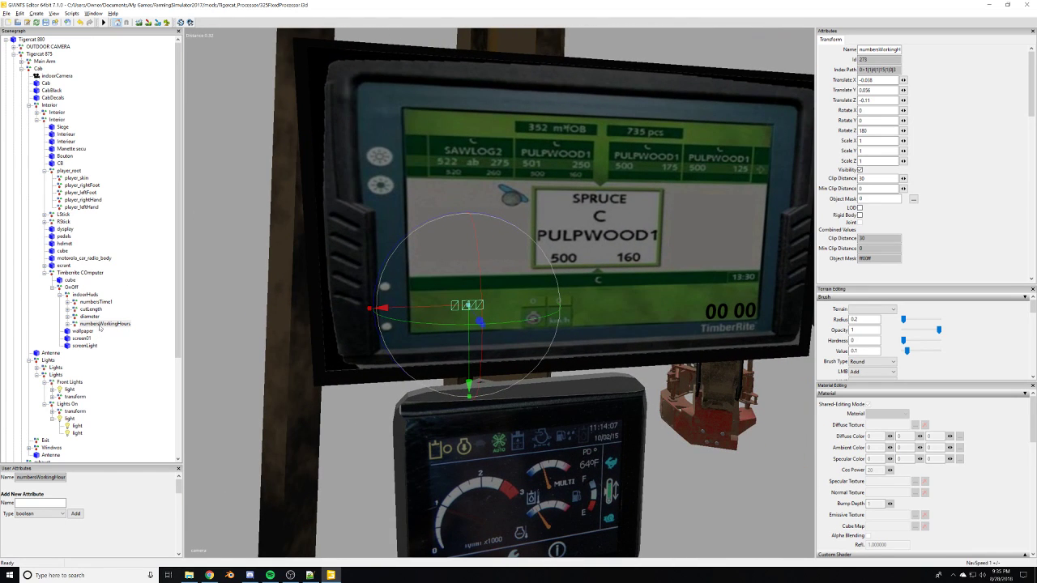
{"action": "left_click", "coordinate": [91, 302]}
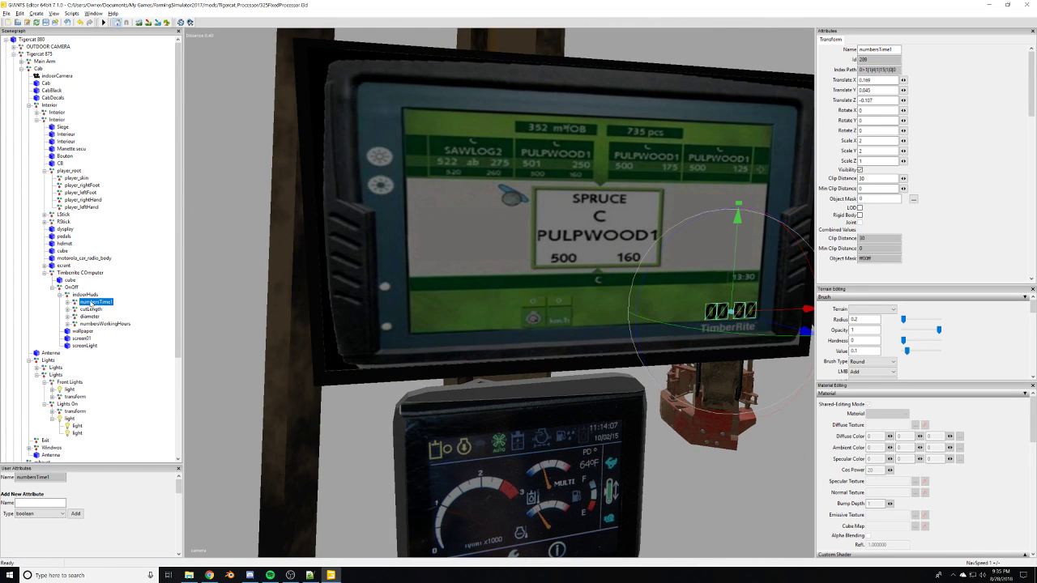
{"action": "left_click", "coordinate": [95, 324]}
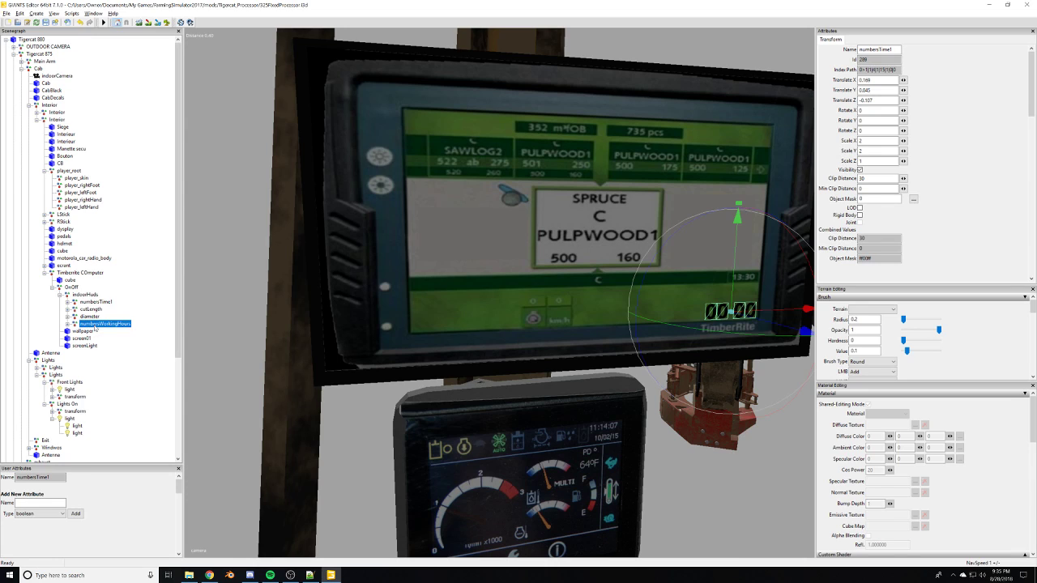
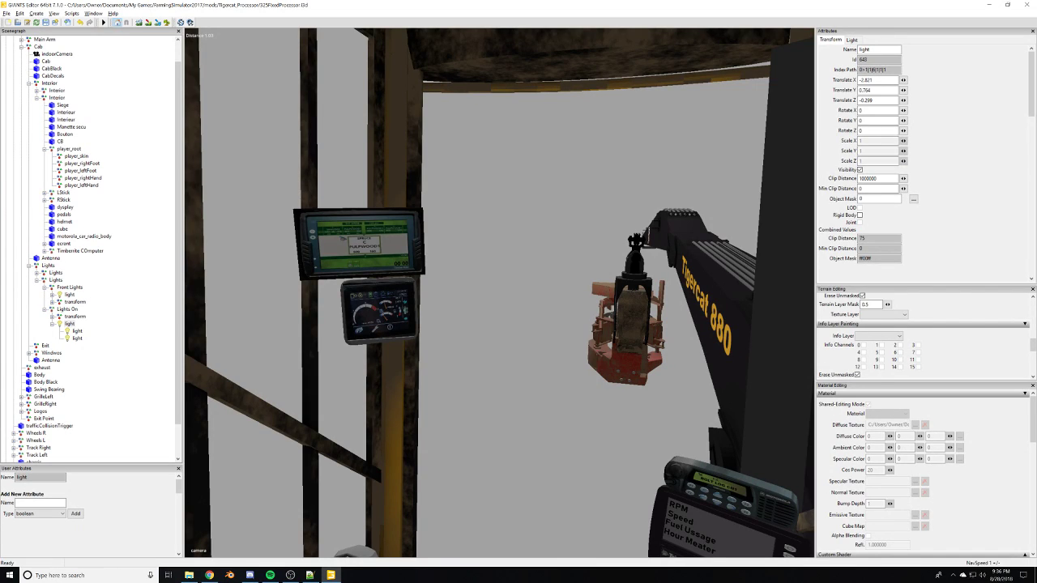
{"action": "key", "text": "alt+Tab"}
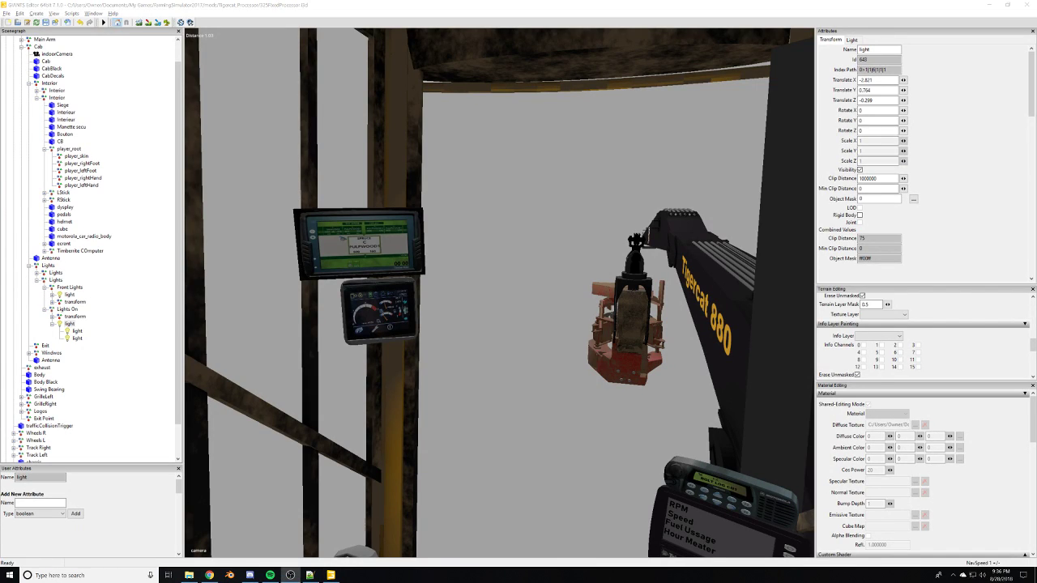
{"action": "key", "text": "alt+Tab"}
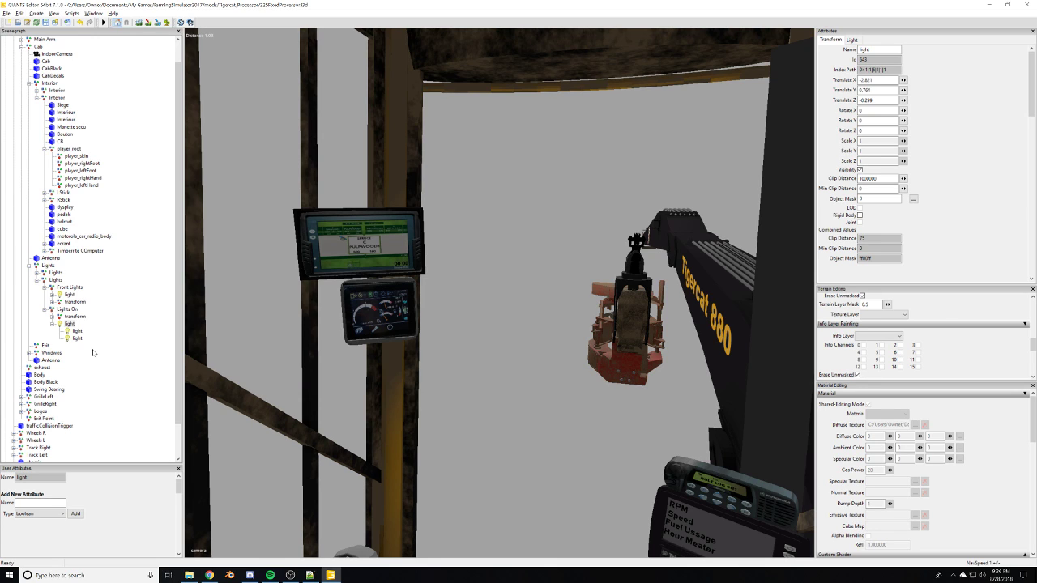
{"action": "left_click", "coordinate": [78, 343]}
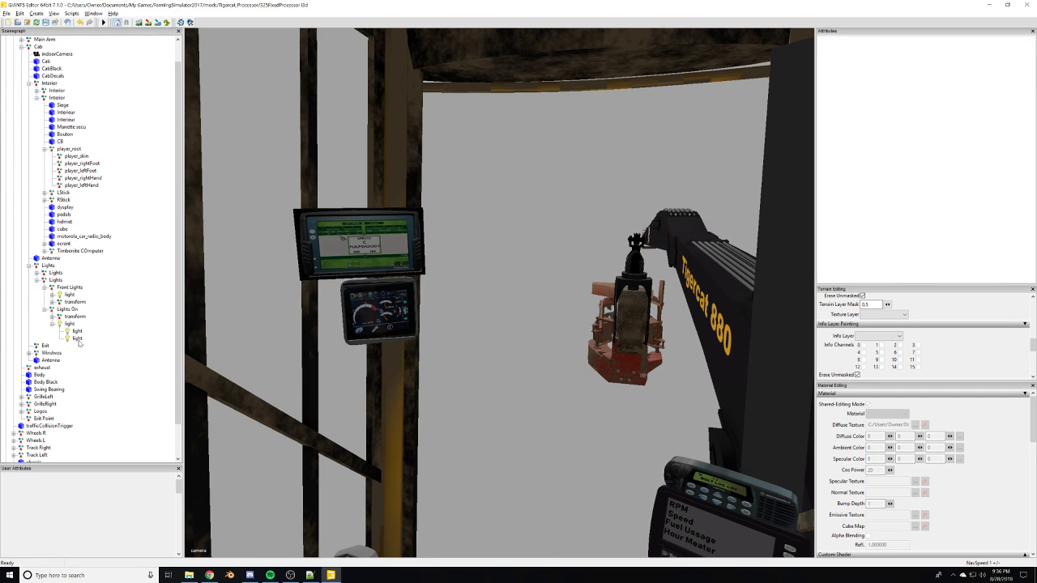
{"action": "scroll", "coordinate": [433, 248], "scroll_direction": "up", "scroll_amount": 3}
{"action": "scroll", "coordinate": [429, 247], "scroll_direction": "down", "scroll_amount": 3}
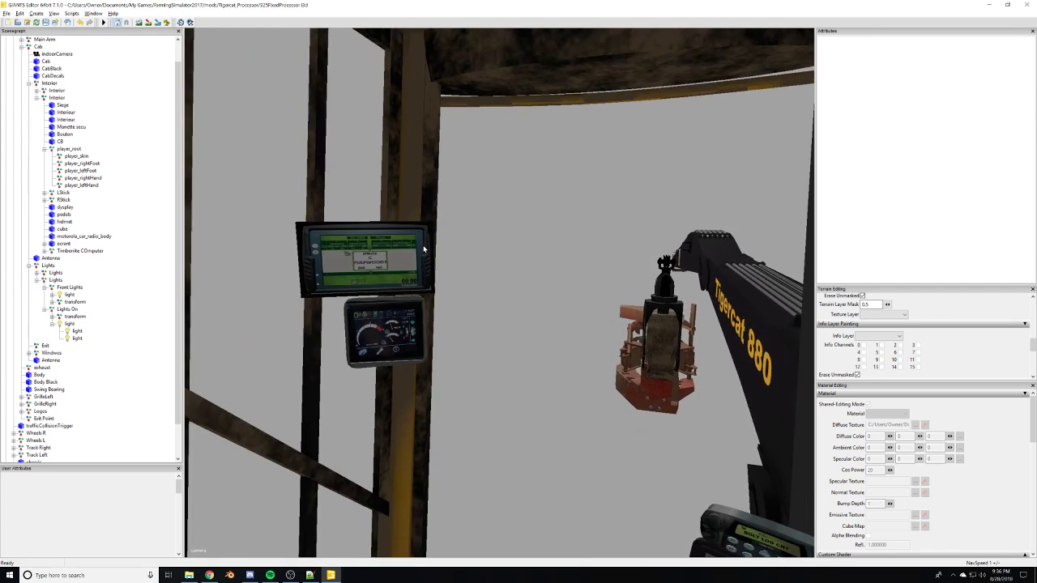
{"action": "left_click_drag", "start_coordinate": [424, 248], "coordinate": [429, 257], "text": "alt"}
{"action": "middle_click_drag", "start_coordinate": [429, 256], "coordinate": [425, 259]}
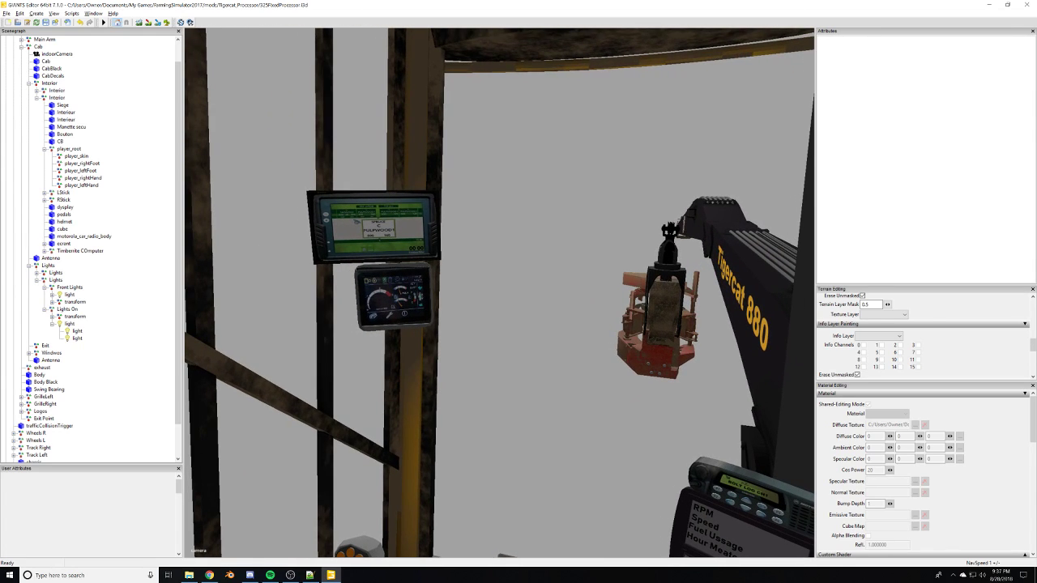
Set the Timberrite computer's scale to 1 and shift it along its X axis to about X 1.516, Z 0.948.
{"action": "left_click", "coordinate": [89, 251]}
{"action": "left_click_drag", "start_coordinate": [880, 153], "coordinate": [844, 142]}
{"action": "type", "text": "1.513"}
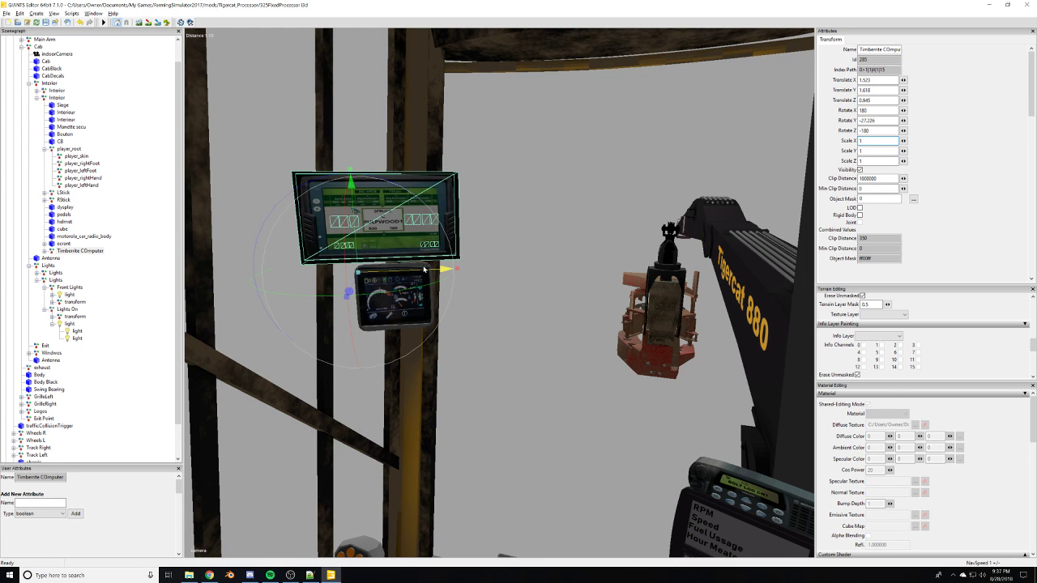
{"action": "left_click_drag", "start_coordinate": [421, 271], "coordinate": [430, 269]}
{"action": "left_click_drag", "start_coordinate": [344, 262], "coordinate": [407, 262], "text": "alt"}
{"action": "middle_click_drag", "start_coordinate": [406, 261], "coordinate": [334, 262]}
{"action": "left_click_drag", "start_coordinate": [335, 262], "coordinate": [444, 288], "text": "alt"}
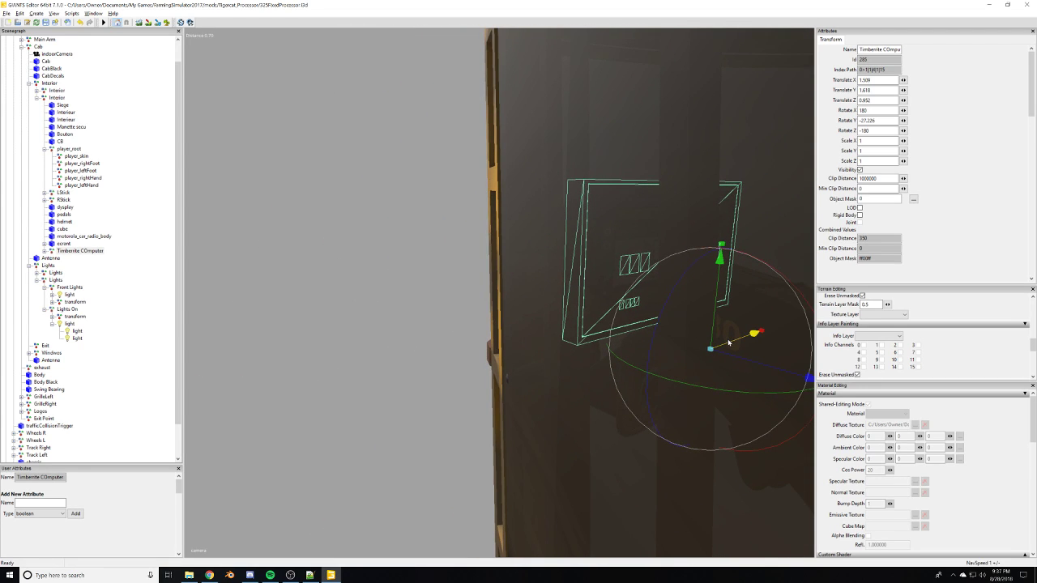
{"action": "left_click_drag", "start_coordinate": [729, 343], "coordinate": [726, 346]}
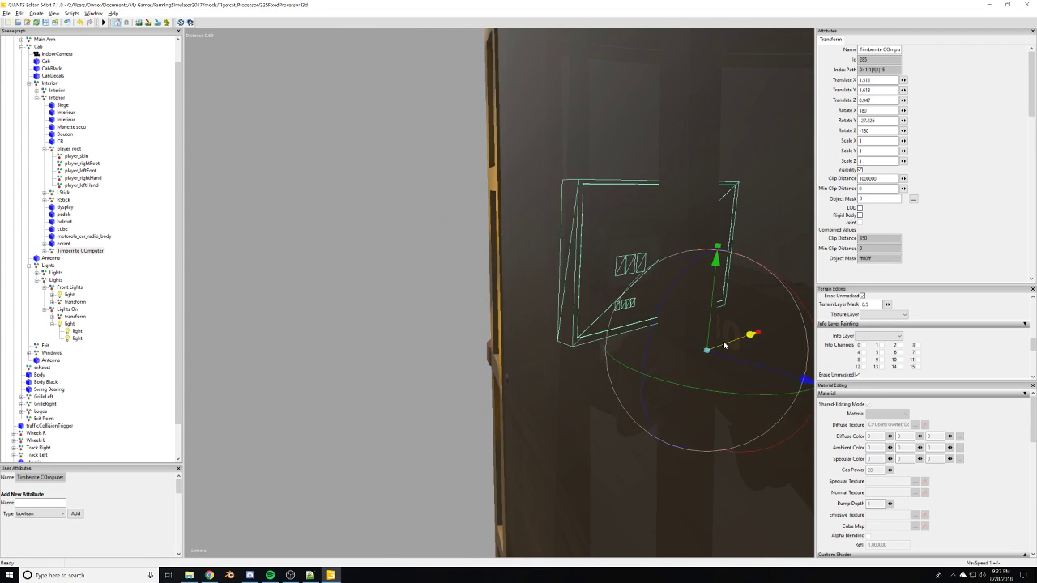
{"action": "left_click", "coordinate": [254, 349]}
Examine the TimberRite computer's size and position above the gauge display from inside the cab.
{"action": "left_click_drag", "start_coordinate": [253, 348], "coordinate": [561, 349], "text": "alt"}
{"action": "scroll", "coordinate": [562, 348], "scroll_direction": "up", "scroll_amount": 2}
{"action": "scroll", "coordinate": [562, 350], "scroll_direction": "down", "scroll_amount": 2}
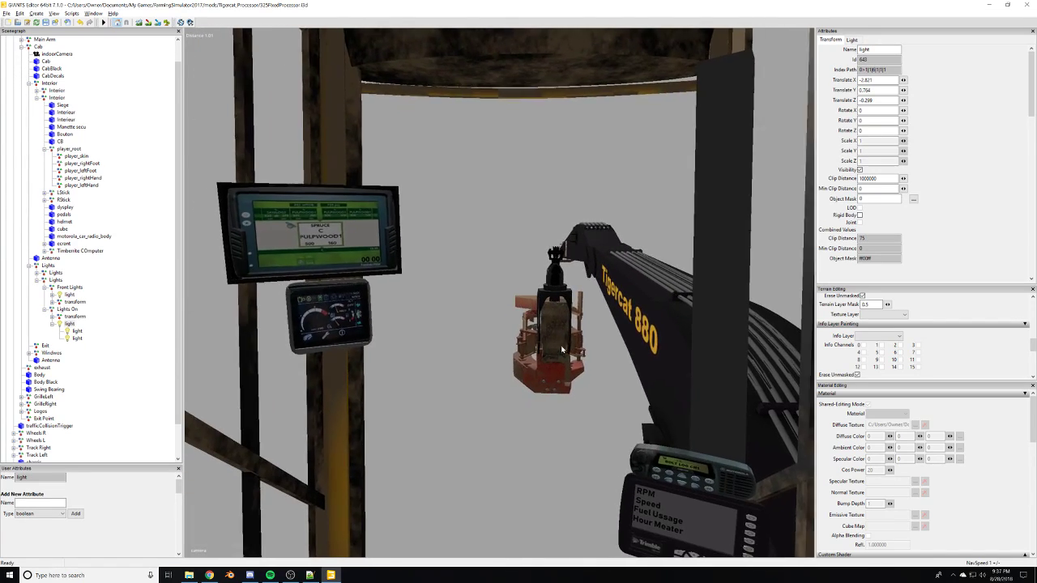
{"action": "scroll", "coordinate": [562, 349], "scroll_direction": "down", "scroll_amount": 2}
{"action": "scroll", "coordinate": [562, 349], "scroll_direction": "up", "scroll_amount": 3}
{"action": "scroll", "coordinate": [562, 350], "scroll_direction": "down", "scroll_amount": 5}
{"action": "scroll", "coordinate": [561, 350], "scroll_direction": "up", "scroll_amount": 5}
{"action": "left_click_drag", "start_coordinate": [560, 349], "coordinate": [545, 352], "text": "alt"}
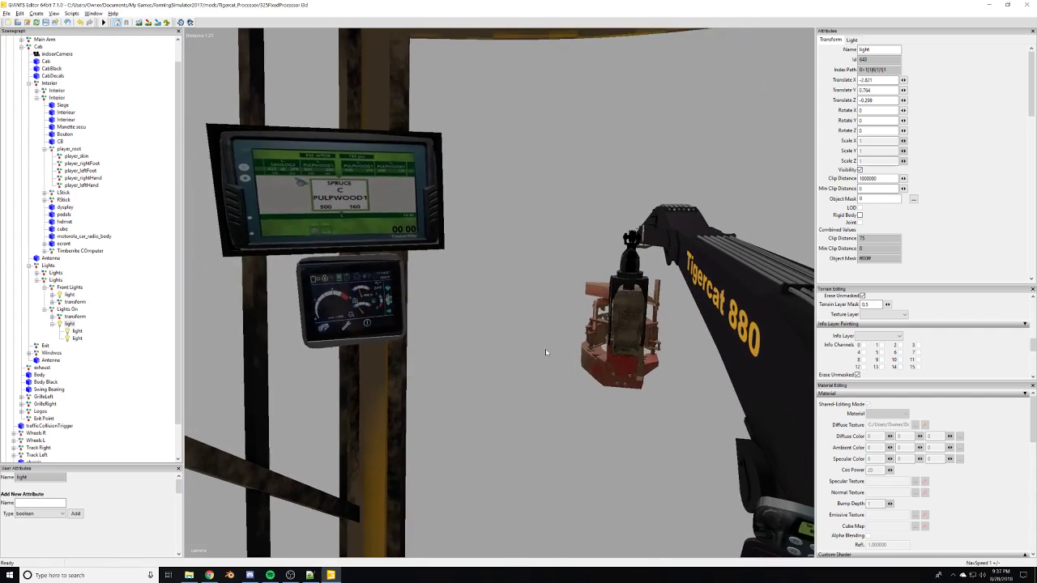
{"action": "scroll", "coordinate": [547, 353], "scroll_direction": "down", "scroll_amount": 2}
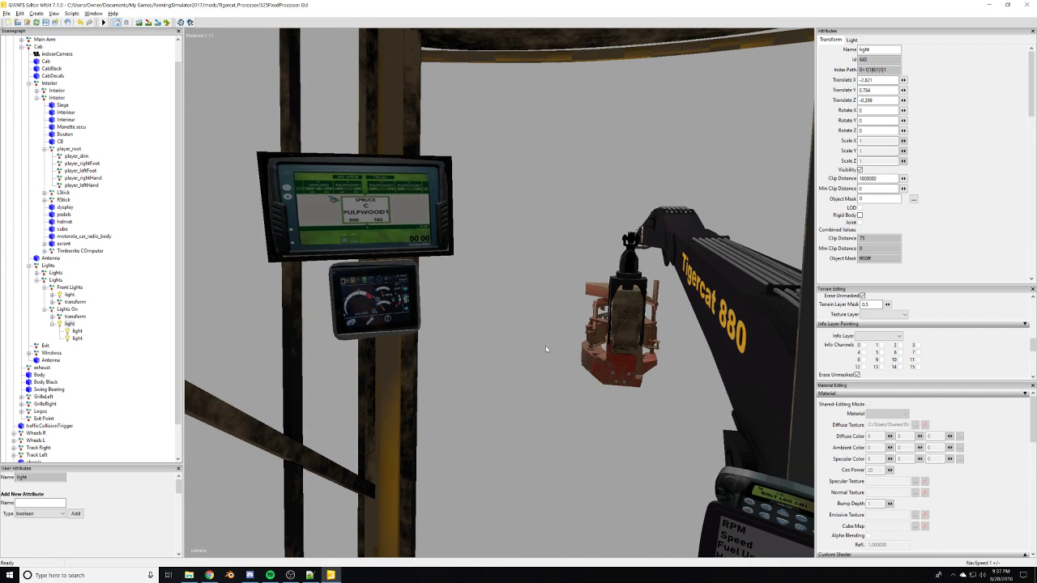
{"action": "left_click_drag", "start_coordinate": [546, 349], "coordinate": [552, 348], "text": "alt"}
{"action": "scroll", "coordinate": [544, 354], "scroll_direction": "up", "scroll_amount": 2}
{"action": "scroll", "coordinate": [545, 354], "scroll_direction": "down", "scroll_amount": 2}
{"action": "scroll", "coordinate": [545, 355], "scroll_direction": "down", "scroll_amount": 2}
{"action": "scroll", "coordinate": [548, 349], "scroll_direction": "up", "scroll_amount": 3}
{"action": "scroll", "coordinate": [549, 349], "scroll_direction": "down", "scroll_amount": 1}
{"action": "middle_click_drag", "start_coordinate": [552, 345], "coordinate": [554, 350]}
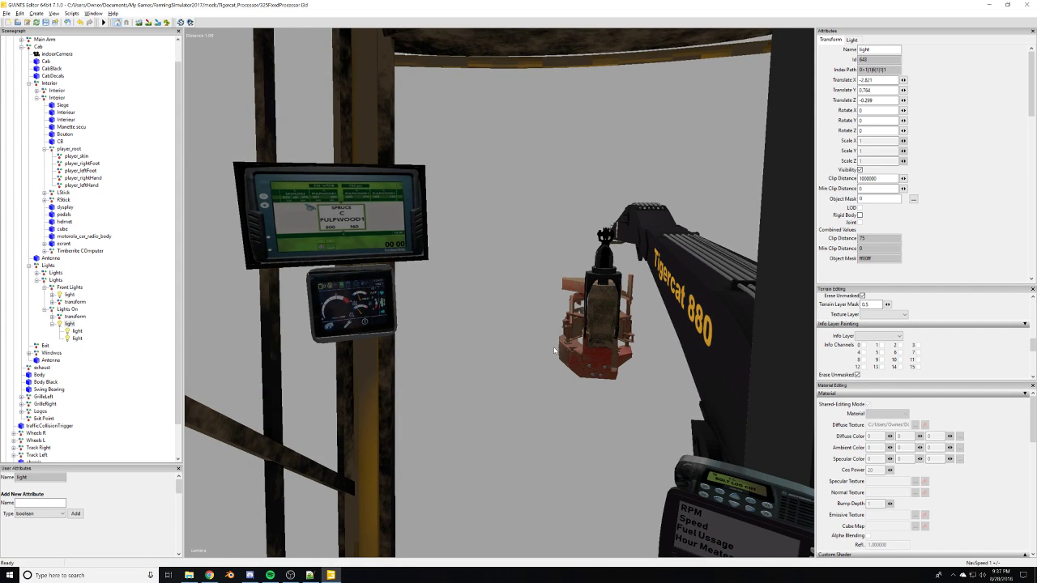
{"action": "left_click_drag", "start_coordinate": [516, 323], "coordinate": [581, 328], "text": "alt"}
{"action": "middle_click_drag", "start_coordinate": [580, 328], "coordinate": [452, 306]}
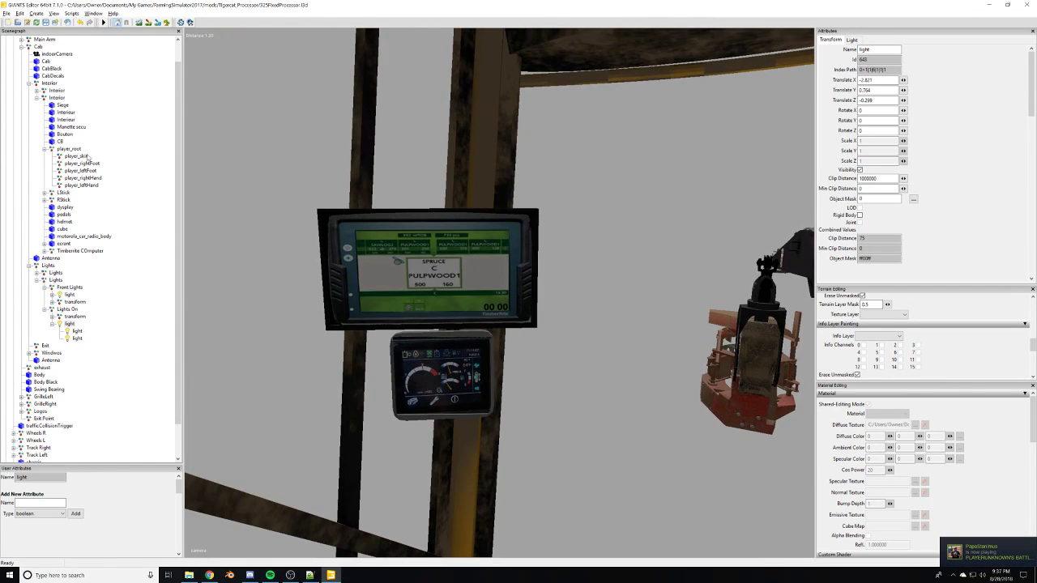
Set the Timberrite computer's Scale X and Scale Y to 0.9.
{"action": "left_click", "coordinate": [85, 251]}
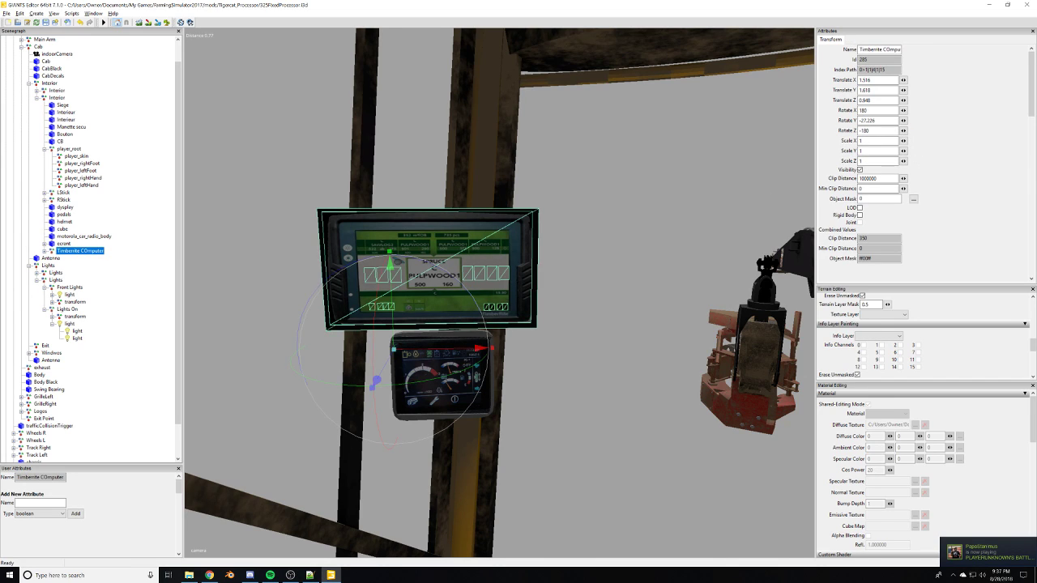
{"action": "left_click_drag", "start_coordinate": [869, 141], "coordinate": [470, 107]}
{"action": "type", "text": "0.9"}
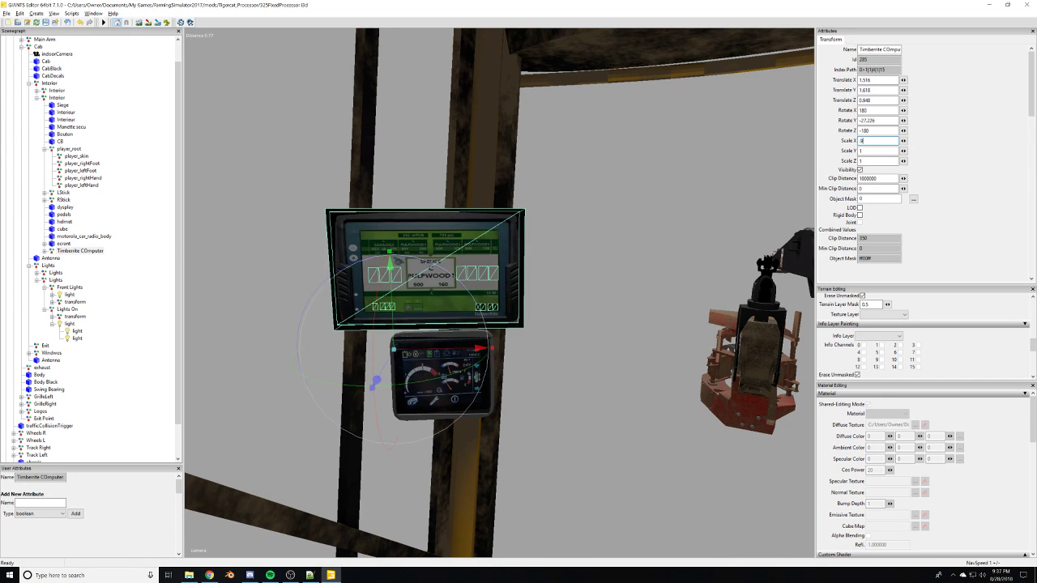
{"action": "key", "text": "Tab"}
{"action": "type", "text": "0"}
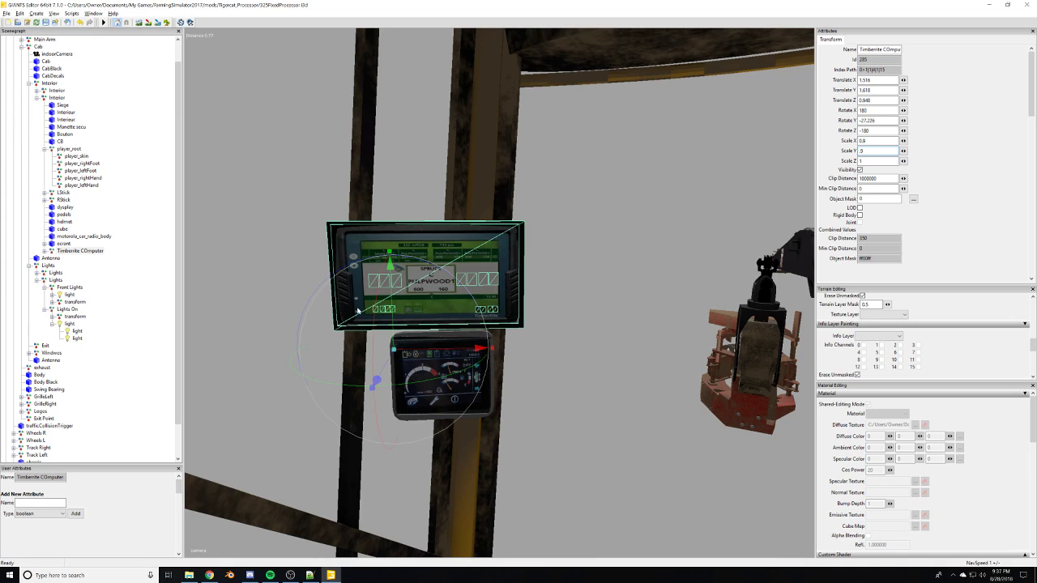
Shift the resized Timberrite computer along its X axis to about X 1.529, Z 0.941.
{"action": "left_click_drag", "start_coordinate": [357, 310], "coordinate": [499, 332], "text": "alt"}
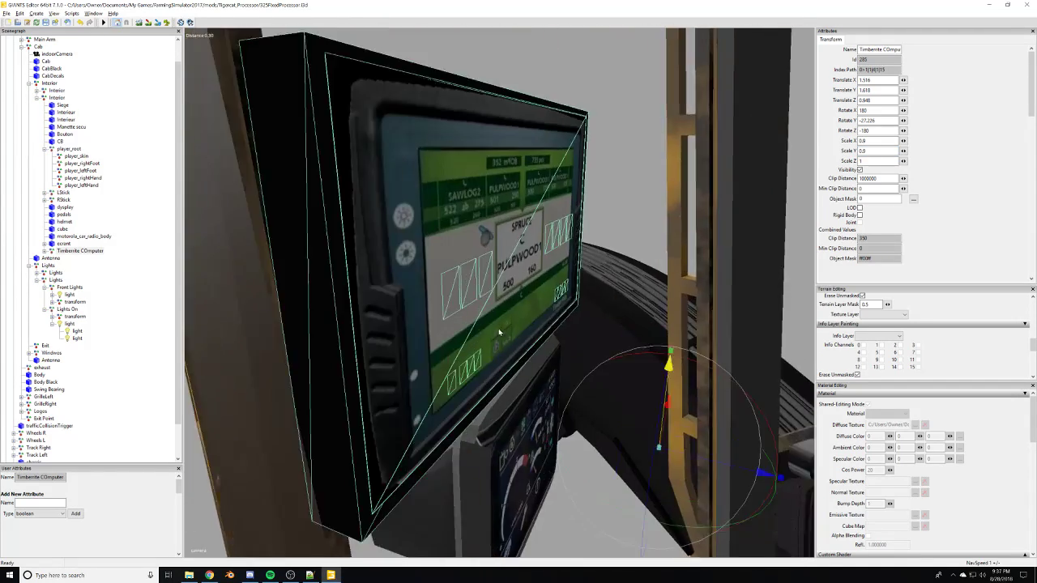
{"action": "right_click_drag", "start_coordinate": [499, 332], "coordinate": [477, 342]}
{"action": "right_click_drag", "start_coordinate": [534, 361], "coordinate": [635, 342]}
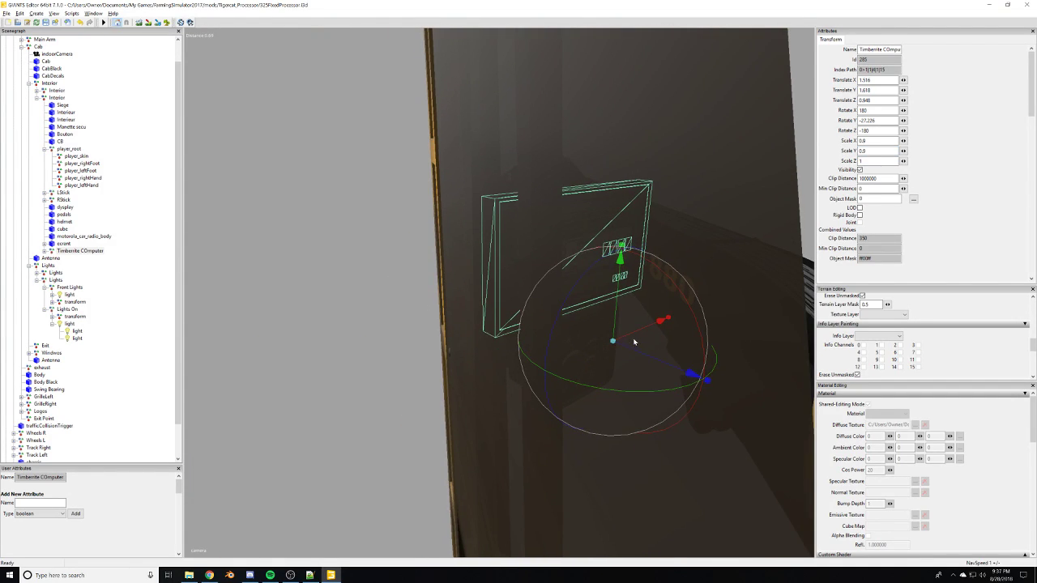
{"action": "left_click_drag", "start_coordinate": [638, 336], "coordinate": [627, 391]}
{"action": "left_click", "coordinate": [735, 401]}
{"action": "scroll", "coordinate": [650, 388], "scroll_direction": "down", "scroll_amount": 1}
{"action": "scroll", "coordinate": [627, 390], "scroll_direction": "down", "scroll_amount": 1}
{"action": "right_click_drag", "start_coordinate": [626, 392], "coordinate": [567, 381]}
Inspect the contents of ecrant, the Trimble display below the radio, and delete it together with its indoorHud group.
{"action": "left_click", "coordinate": [64, 253]}
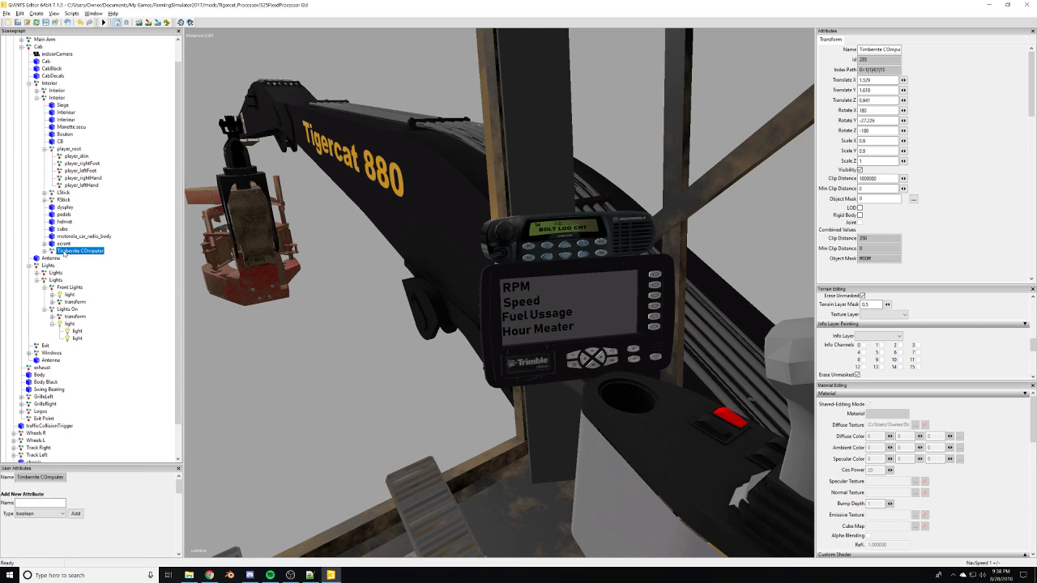
{"action": "left_click", "coordinate": [64, 243]}
{"action": "left_click", "coordinate": [46, 243]}
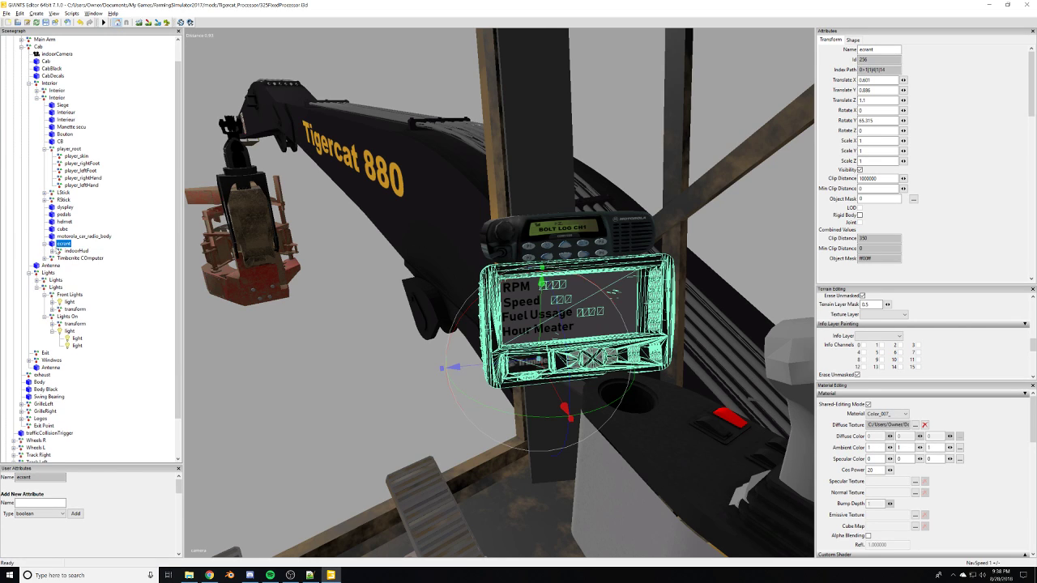
{"action": "left_click", "coordinate": [77, 250]}
{"action": "left_click", "coordinate": [59, 251]}
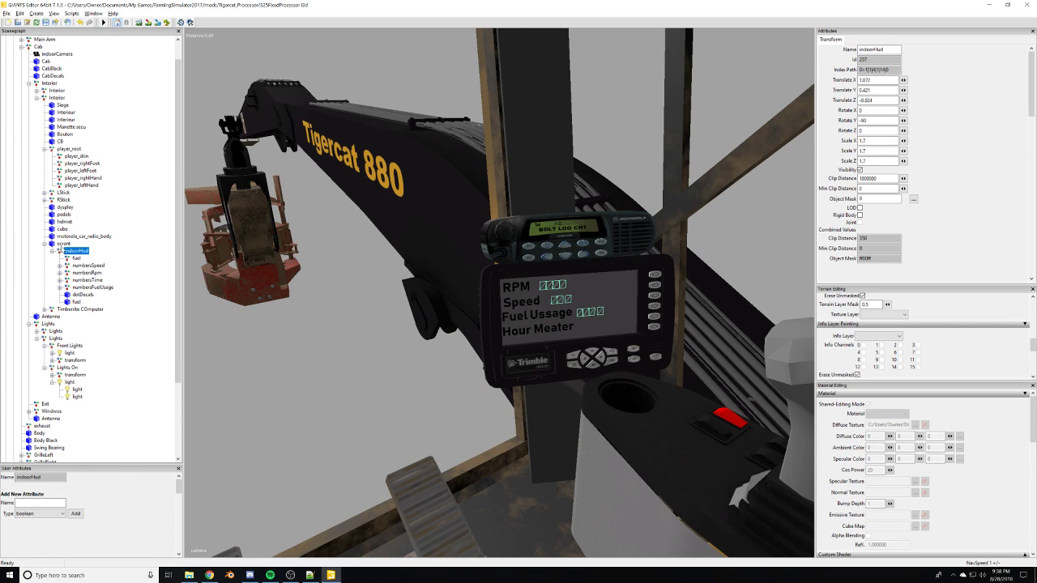
{"action": "left_click", "coordinate": [64, 243]}
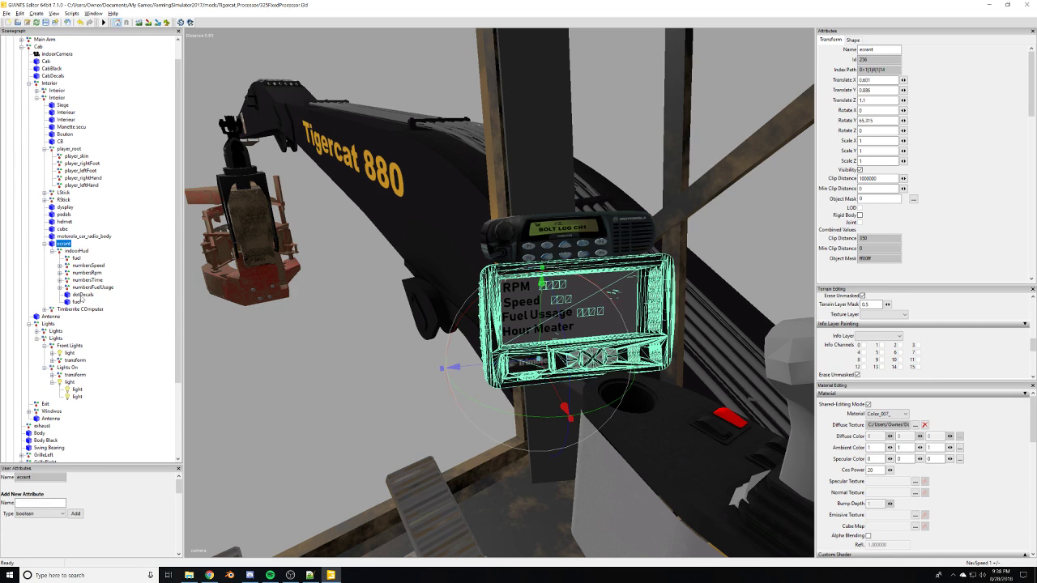
{"action": "key", "text": "Delete"}
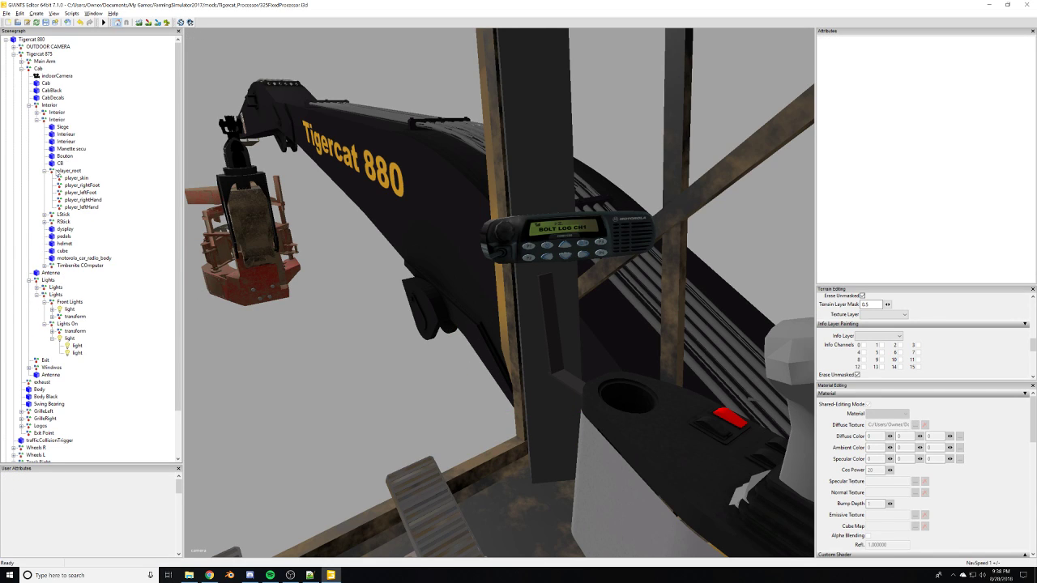
Collapse player_root and hide the first nested Interior group, which holds the leftover display bracket.
{"action": "left_click", "coordinate": [45, 171]}
{"action": "left_click", "coordinate": [53, 112]}
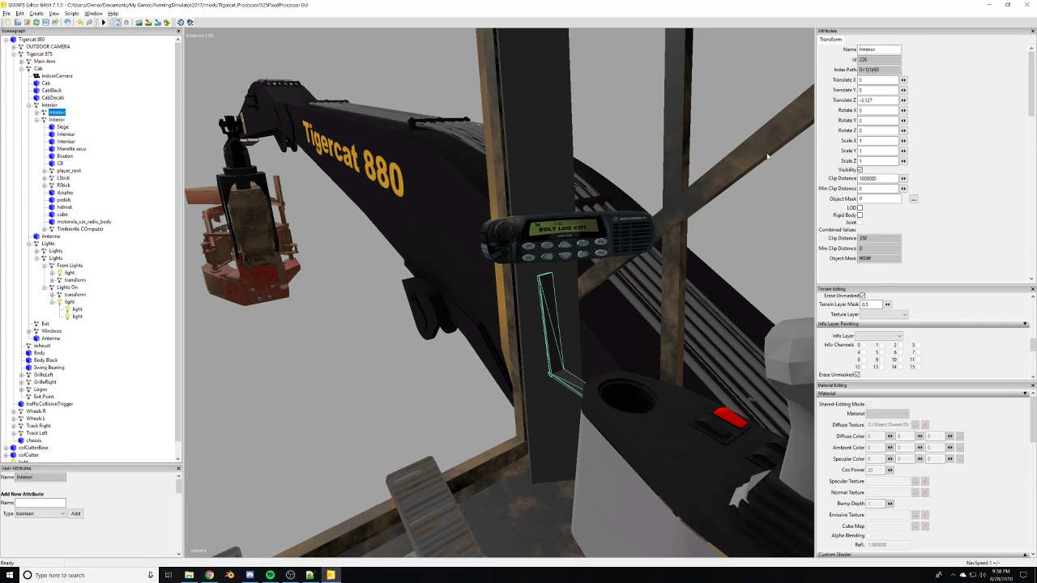
{"action": "left_click", "coordinate": [860, 170]}
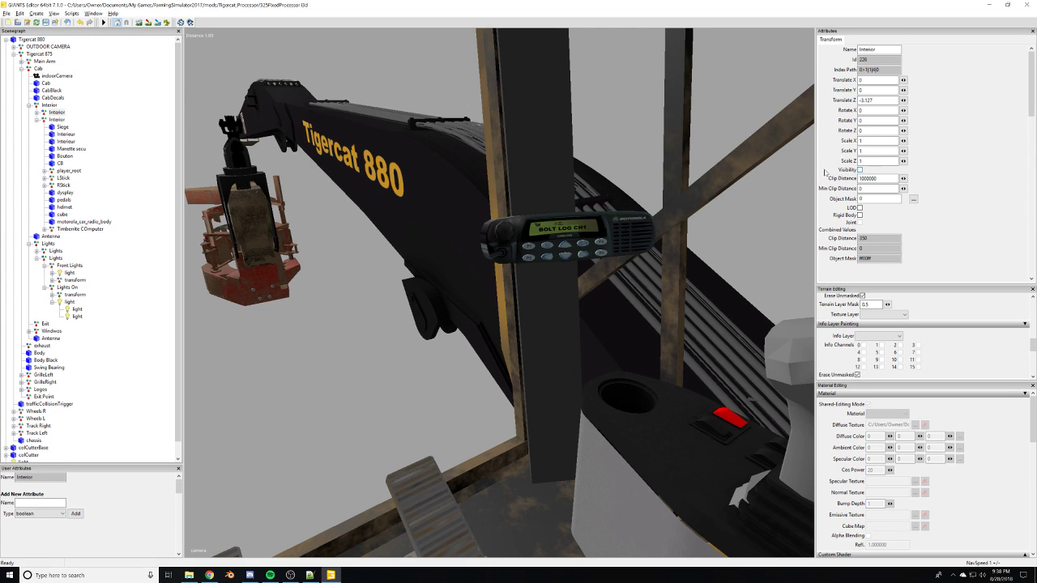
Relocate the Motorola car radio from the cab's front post to the panel above the windshield, at about X 1.054, Y 2.3, Z 1.476.
{"action": "left_click_drag", "start_coordinate": [459, 334], "coordinate": [476, 300], "text": "alt"}
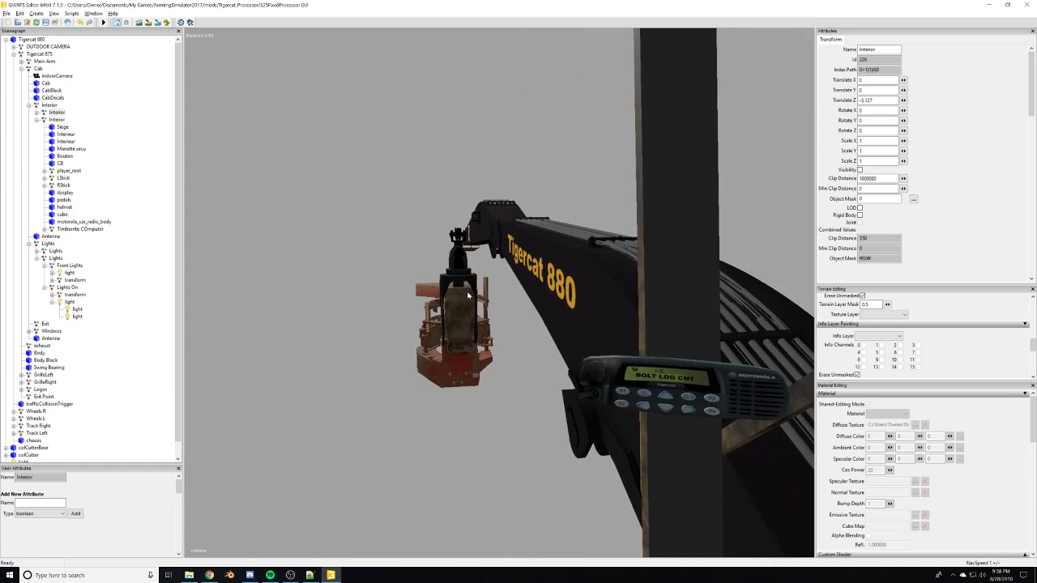
{"action": "scroll", "coordinate": [477, 300], "scroll_direction": "down", "scroll_amount": 4}
{"action": "right_click_drag", "start_coordinate": [476, 296], "coordinate": [456, 305]}
{"action": "left_click_drag", "start_coordinate": [457, 306], "coordinate": [484, 316], "text": "alt"}
{"action": "scroll", "coordinate": [521, 352], "scroll_direction": "up", "scroll_amount": 3}
{"action": "scroll", "coordinate": [521, 352], "scroll_direction": "down", "scroll_amount": 2}
{"action": "left_click", "coordinate": [65, 221]}
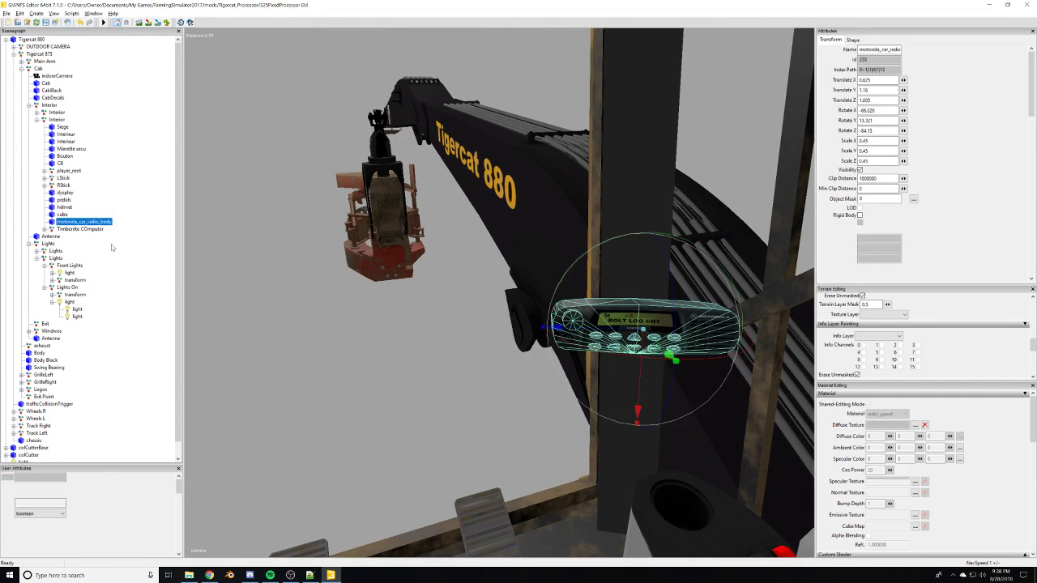
{"action": "mouse_move", "coordinate": [503, 308]}
{"action": "right_mouse_down"}
{"action": "mouse_move", "coordinate": [528, 176]}
{"action": "mouse_move", "coordinate": [536, 345]}
{"action": "mouse_move", "coordinate": [518, 260]}
{"action": "mouse_move", "coordinate": [509, 259]}
{"action": "mouse_move", "coordinate": [506, 308]}
{"action": "right_mouse_up"}
{"action": "left_click_drag", "start_coordinate": [507, 308], "coordinate": [503, 308], "text": "alt"}
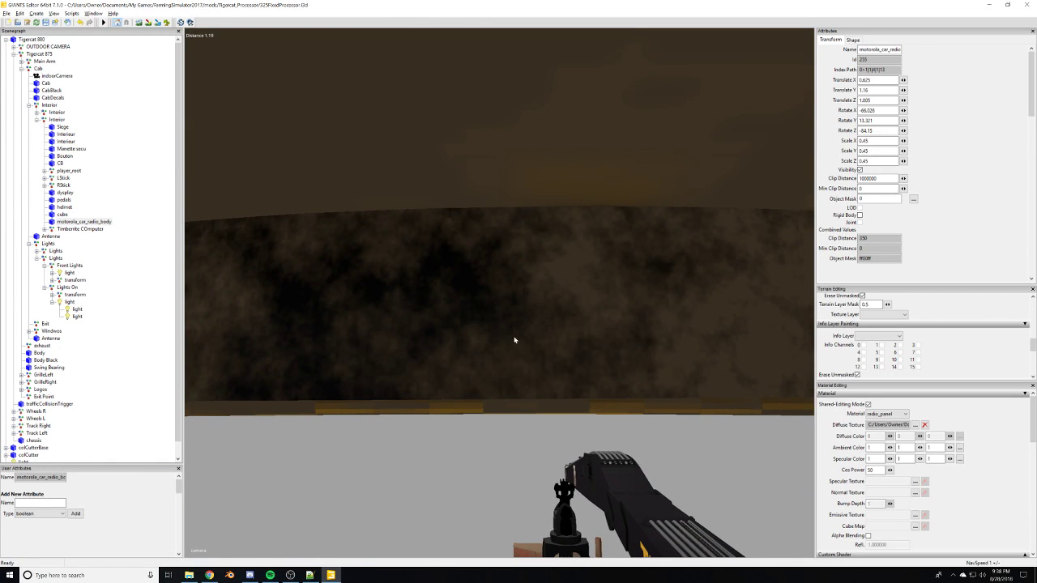
{"action": "key", "text": "ctrl+b"}
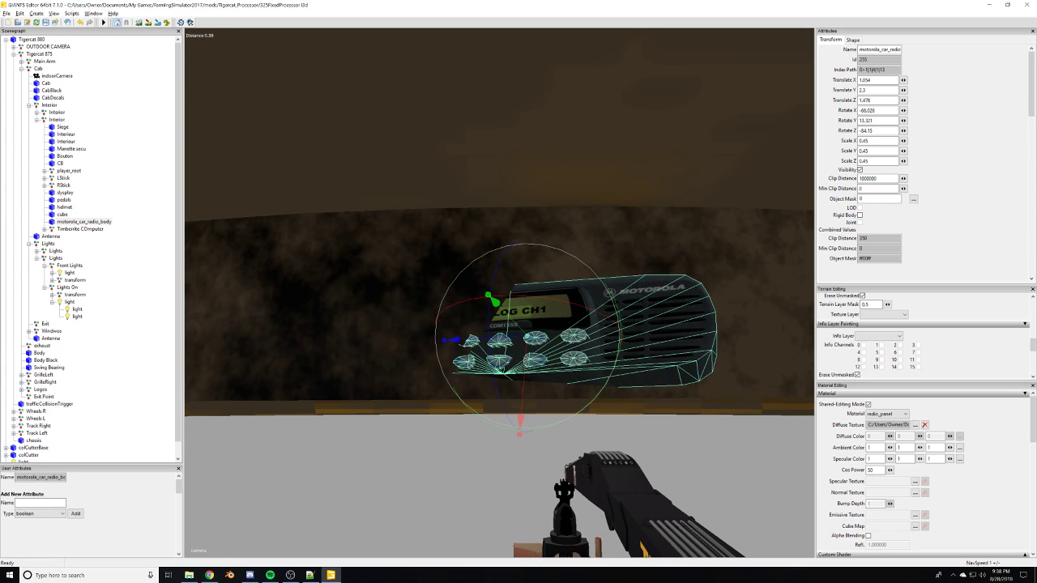
Zero the Motorola radio's rotation values, then set Rotate X to -90.
{"action": "left_click_drag", "start_coordinate": [879, 131], "coordinate": [783, 115]}
{"action": "type", "text": "000"}
{"action": "left_click_drag", "start_coordinate": [535, 299], "coordinate": [677, 254]}
{"action": "left_click_drag", "start_coordinate": [879, 111], "coordinate": [834, 111]}
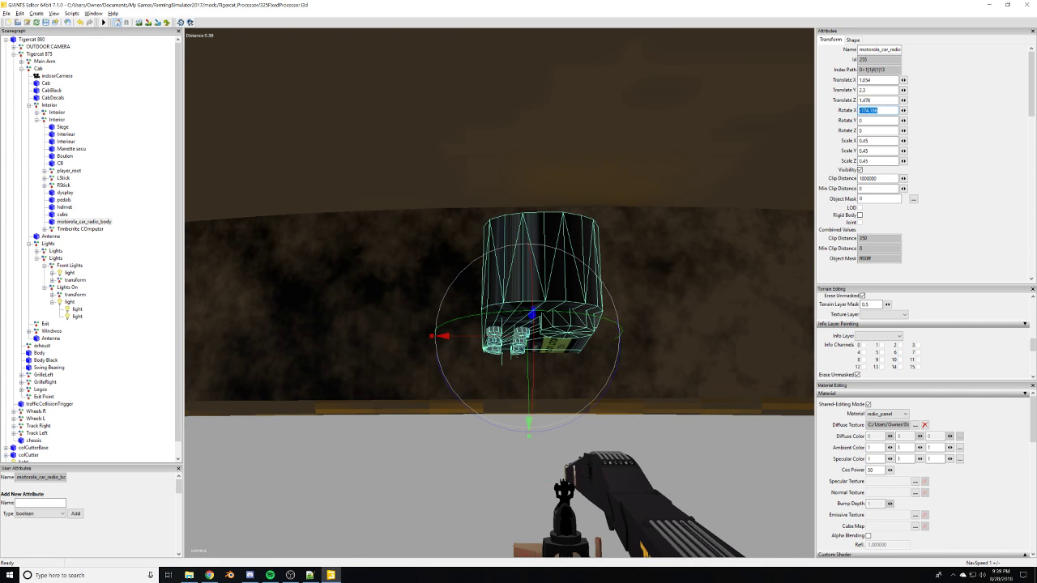
{"action": "type", "text": "90"}
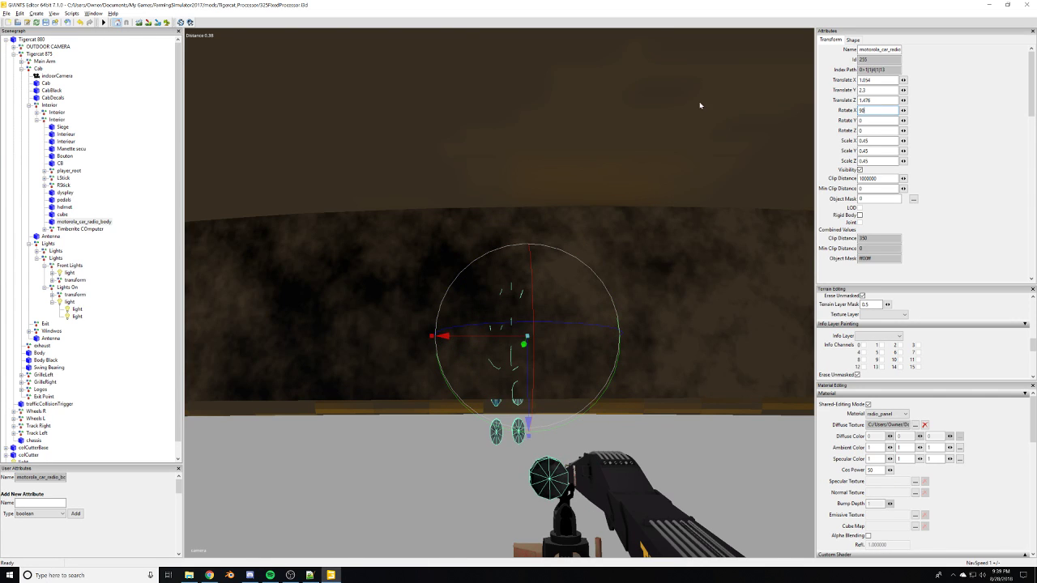
{"action": "type", "text": "-"}
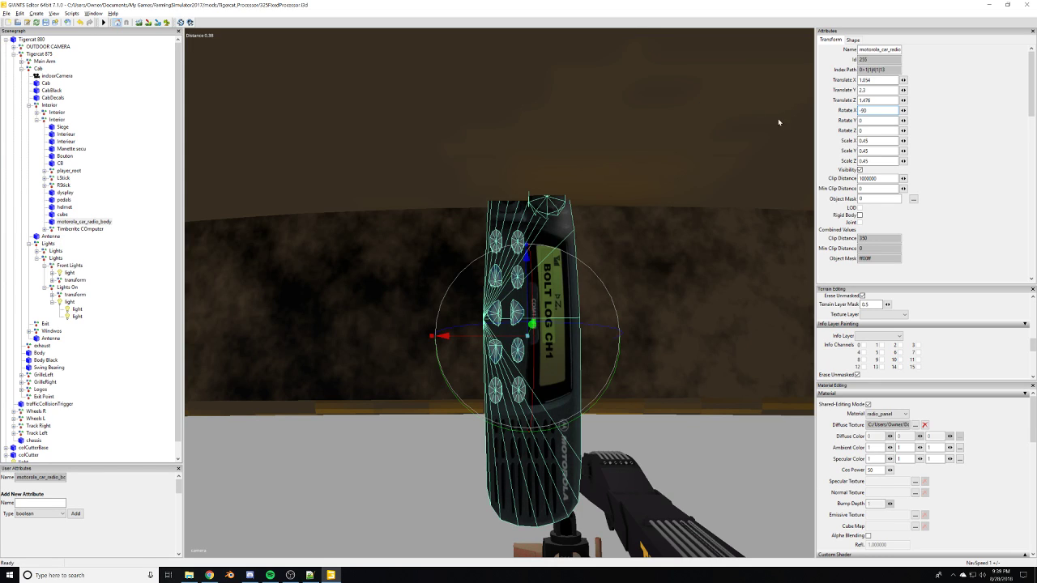
Set the Motorola radio's Rotate Z to -90 so it lies level, and freeze its rotation.
{"action": "type", "text": "4"}
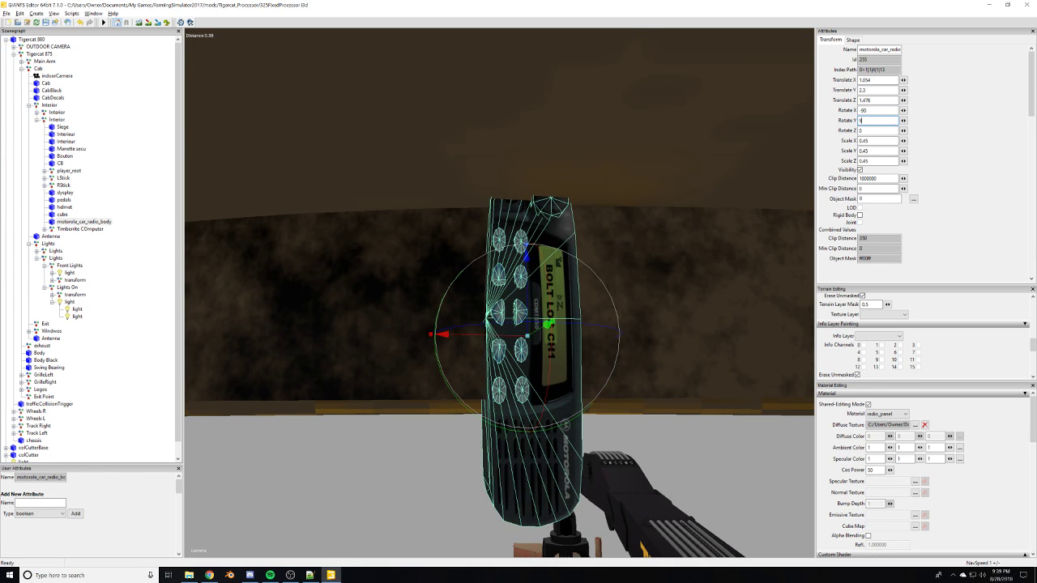
{"action": "key", "text": "BackSpace"}
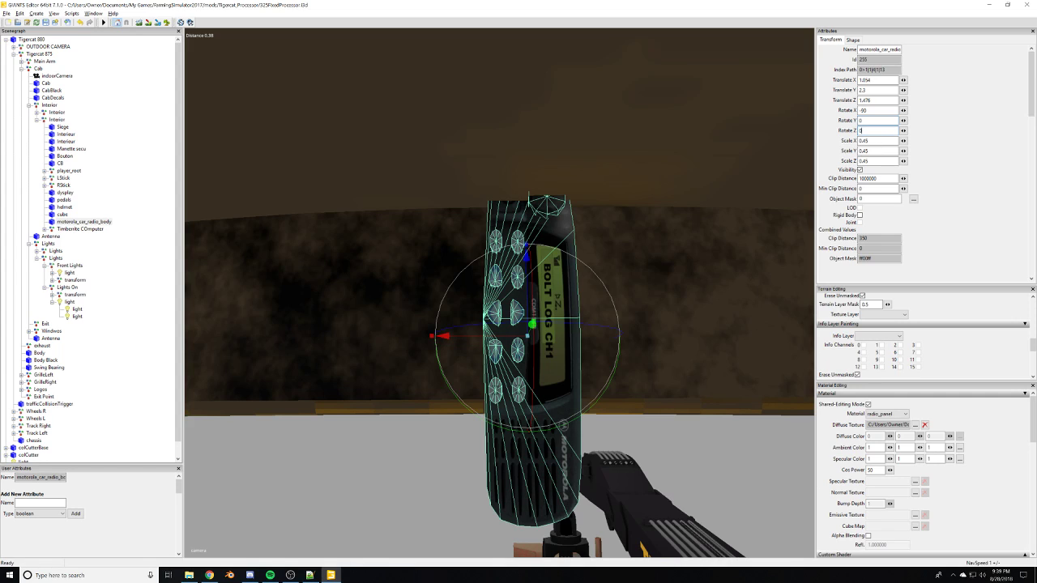
{"action": "type", "text": "8"}
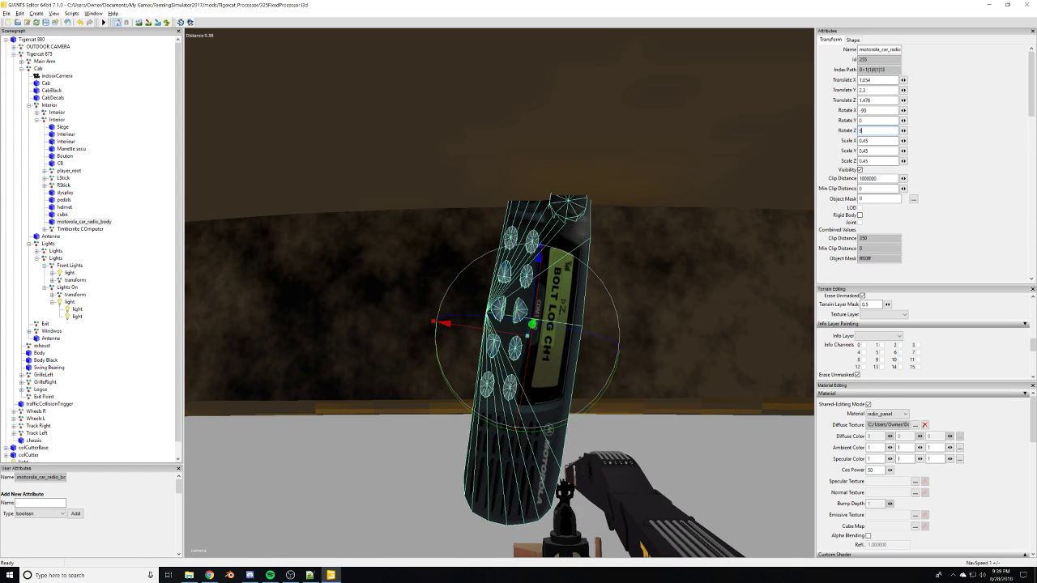
{"action": "key", "text": "BackSpace"}
{"action": "type", "text": "-90"}
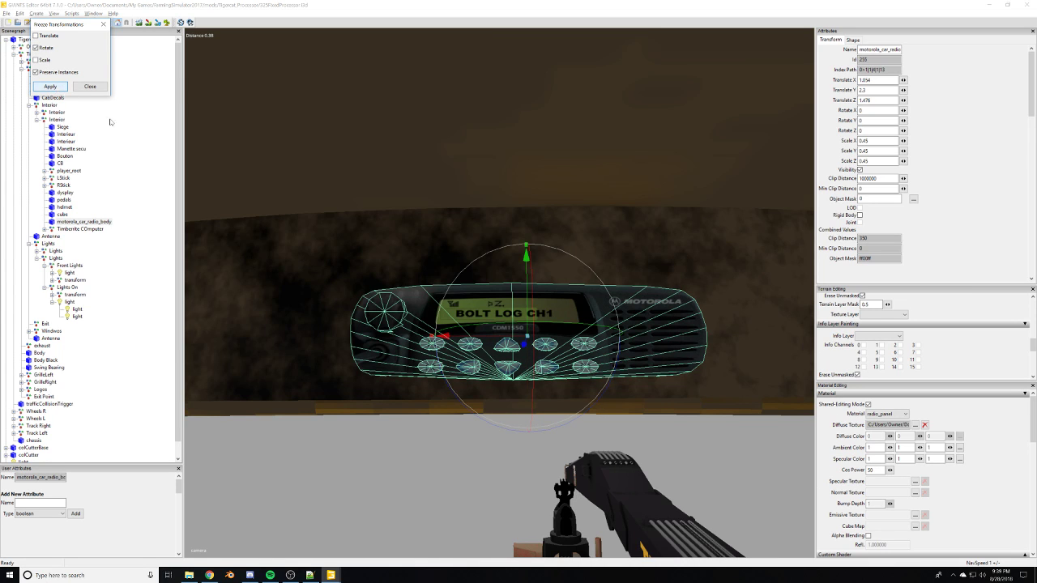
Slide the Motorola radio sideways along the overhead panel to about X 1.018.
{"action": "left_click_drag", "start_coordinate": [219, 132], "coordinate": [430, 308], "text": "alt"}
{"action": "scroll", "coordinate": [417, 314], "scroll_direction": "down", "scroll_amount": 4}
{"action": "scroll", "coordinate": [418, 315], "scroll_direction": "up", "scroll_amount": 4}
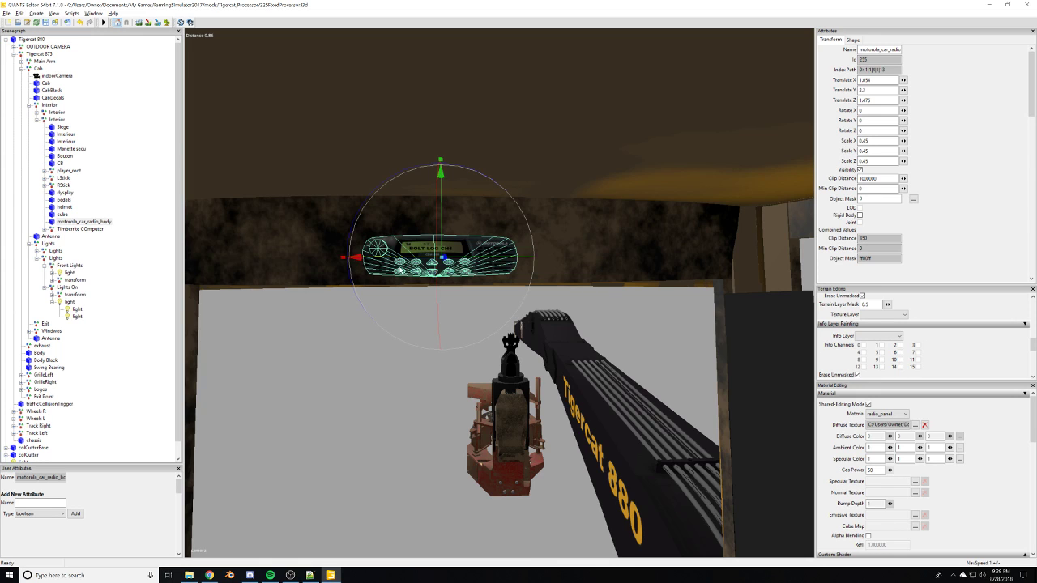
{"action": "scroll", "coordinate": [389, 250], "scroll_direction": "up", "scroll_amount": 4}
{"action": "mouse_move", "coordinate": [400, 270]}
{"action": "left_mouse_down", "text": "alt"}
{"action": "mouse_move", "coordinate": [389, 249]}
{"action": "mouse_move", "coordinate": [387, 267]}
{"action": "left_mouse_up", "text": "alt"}
{"action": "scroll", "coordinate": [389, 250], "scroll_direction": "down", "scroll_amount": 3}
{"action": "middle_click_drag", "start_coordinate": [434, 303], "coordinate": [489, 324]}
{"action": "left_click_drag", "start_coordinate": [488, 329], "coordinate": [467, 391]}
{"action": "scroll", "coordinate": [468, 390], "scroll_direction": "down", "scroll_amount": 3}
{"action": "left_click", "coordinate": [465, 386]}
Select the CB radio beside the joystick and set its Rotate Y to 0.
{"action": "left_click_drag", "start_coordinate": [412, 298], "coordinate": [431, 358], "text": "alt"}
{"action": "scroll", "coordinate": [424, 368], "scroll_direction": "down", "scroll_amount": 3}
{"action": "scroll", "coordinate": [425, 364], "scroll_direction": "up", "scroll_amount": 3}
{"action": "middle_click_drag", "start_coordinate": [432, 359], "coordinate": [327, 257]}
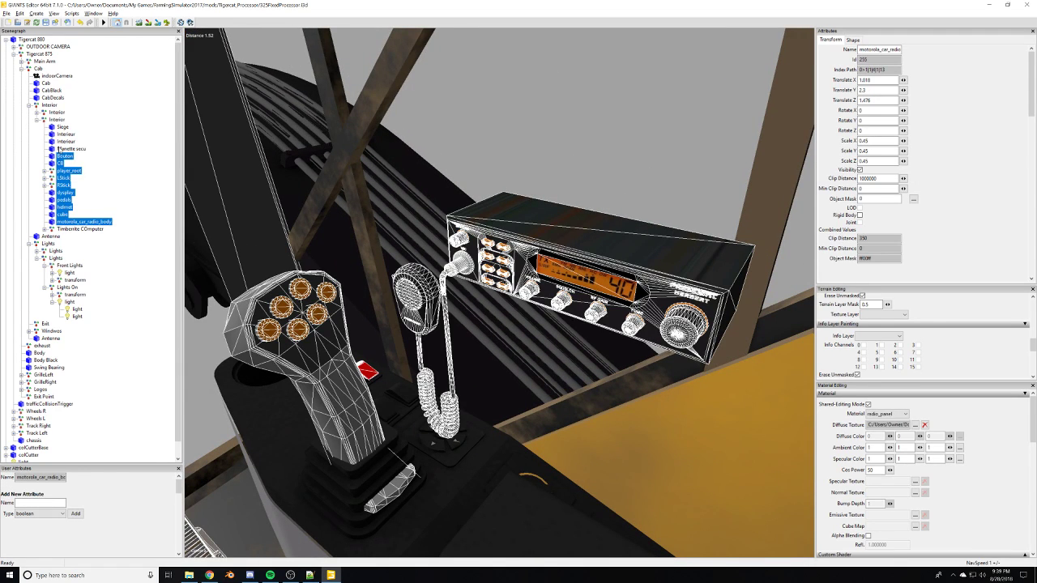
{"action": "left_click", "coordinate": [59, 162]}
{"action": "middle_click_drag", "start_coordinate": [219, 224], "coordinate": [389, 250]}
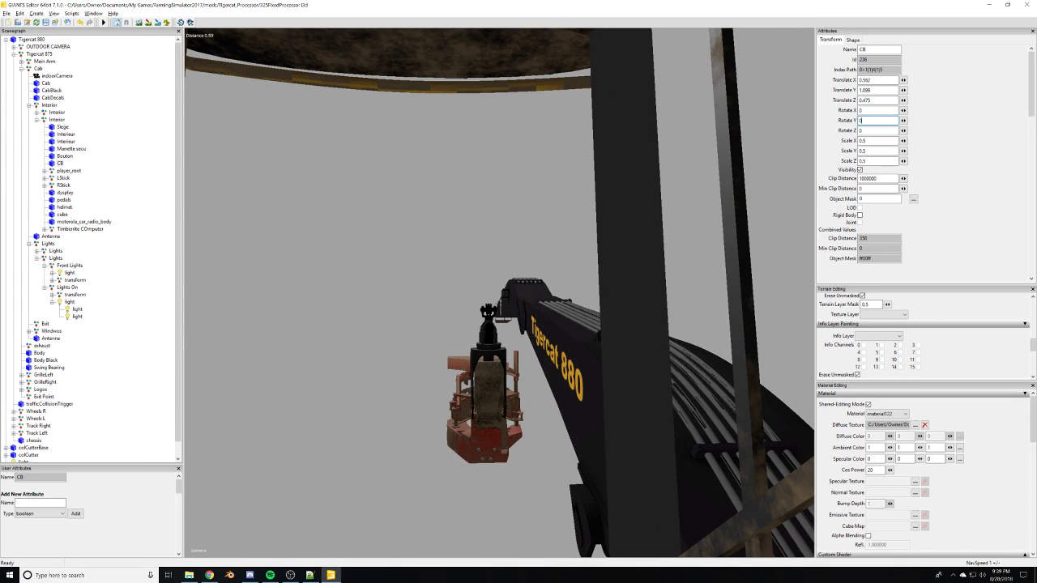
Place the CB radio near the Motorola radio at about X 0.822, Y 2.121, Z 1.484, rotated to X -180, Y 0, Z 180.
{"action": "mouse_move", "coordinate": [587, 150]}
{"action": "left_mouse_down", "text": "alt"}
{"action": "mouse_move", "coordinate": [576, 116]}
{"action": "mouse_move", "coordinate": [621, 109]}
{"action": "mouse_move", "coordinate": [598, 139]}
{"action": "left_mouse_up", "text": "alt"}
{"action": "scroll", "coordinate": [601, 122], "scroll_direction": "down", "scroll_amount": 3}
{"action": "middle_click_drag", "start_coordinate": [600, 120], "coordinate": [590, 160]}
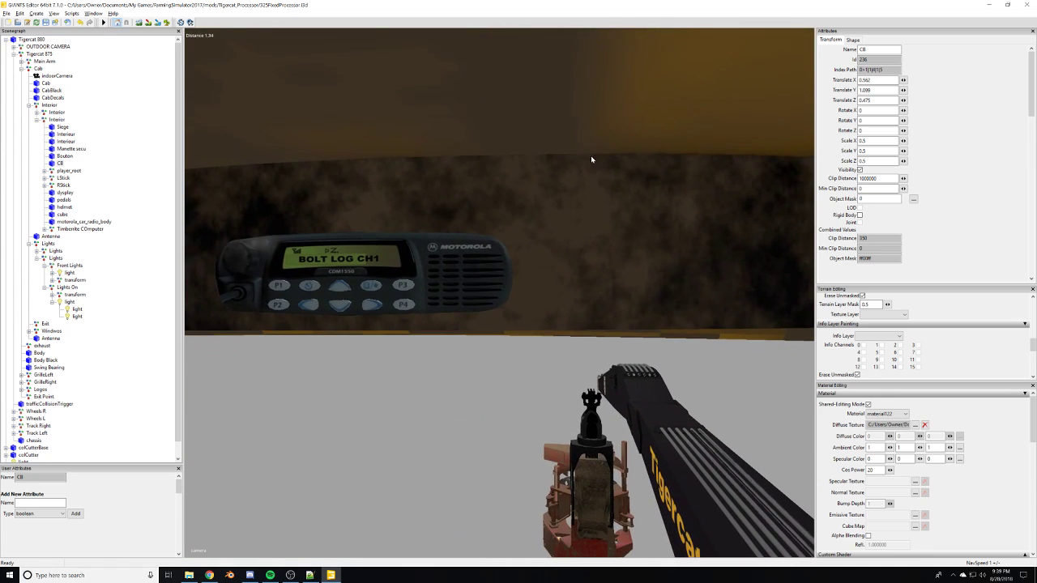
{"action": "left_click_drag", "start_coordinate": [575, 250], "coordinate": [524, 216], "text": "alt"}
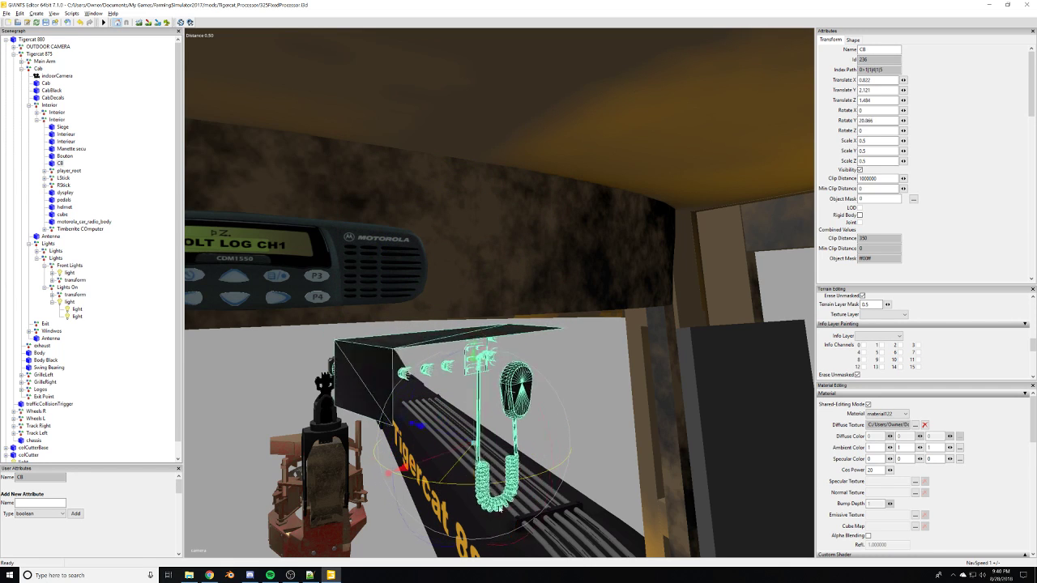
{"action": "left_click_drag", "start_coordinate": [501, 508], "coordinate": [561, 411]}
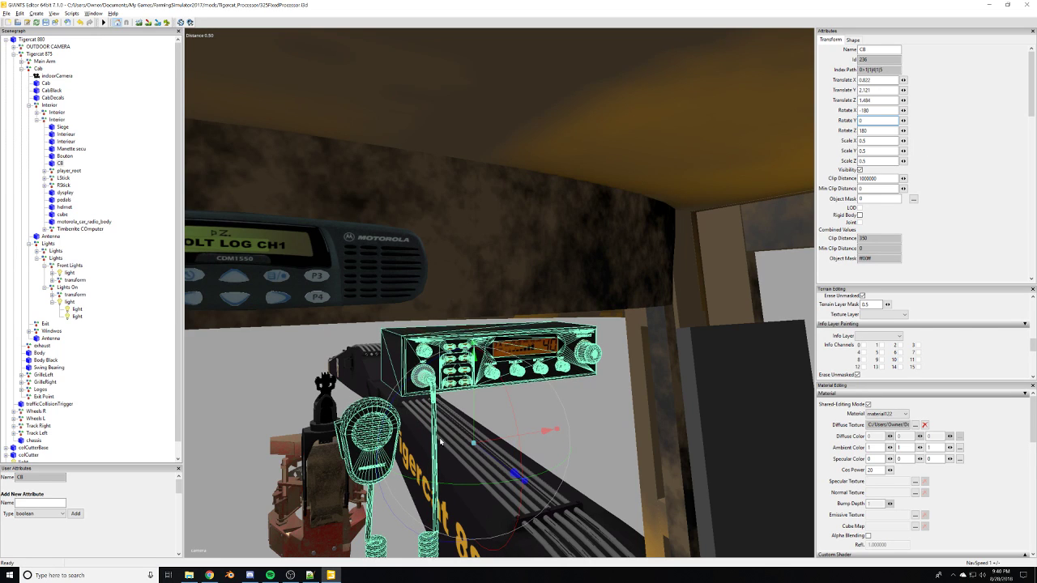
Move the CB radio up onto the cab's front header, over the Motorola radio, to about X 1.065, Y 2.219.
{"action": "left_click_drag", "start_coordinate": [475, 416], "coordinate": [467, 360]}
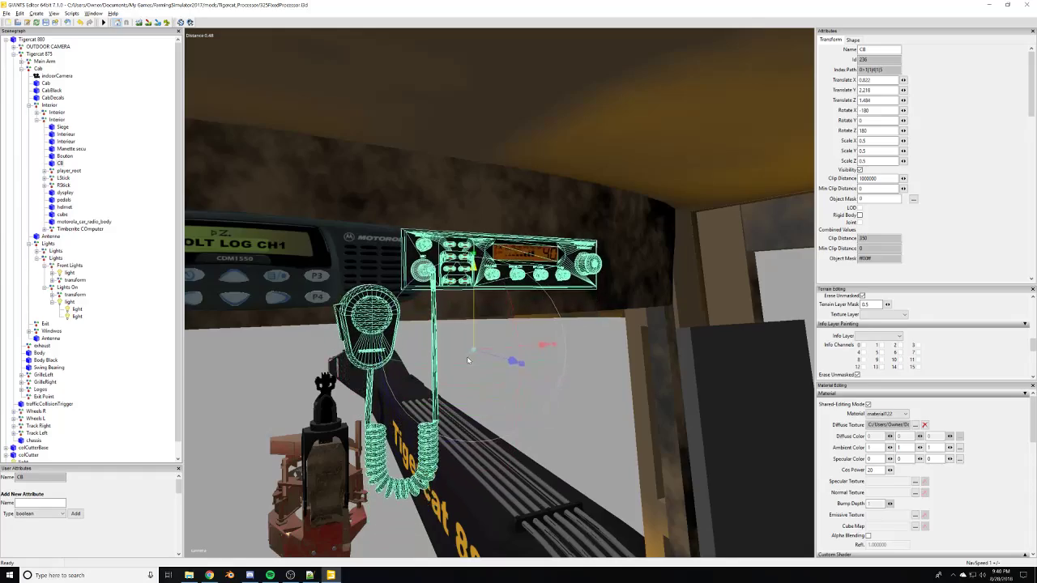
{"action": "middle_click_drag", "start_coordinate": [464, 362], "coordinate": [438, 377]}
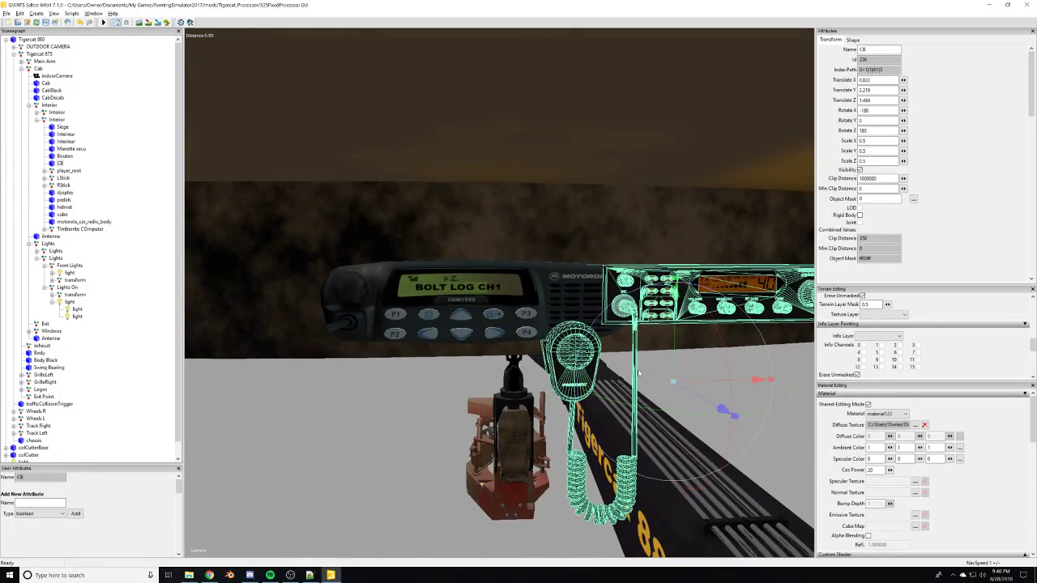
{"action": "left_click_drag", "start_coordinate": [695, 385], "coordinate": [464, 388]}
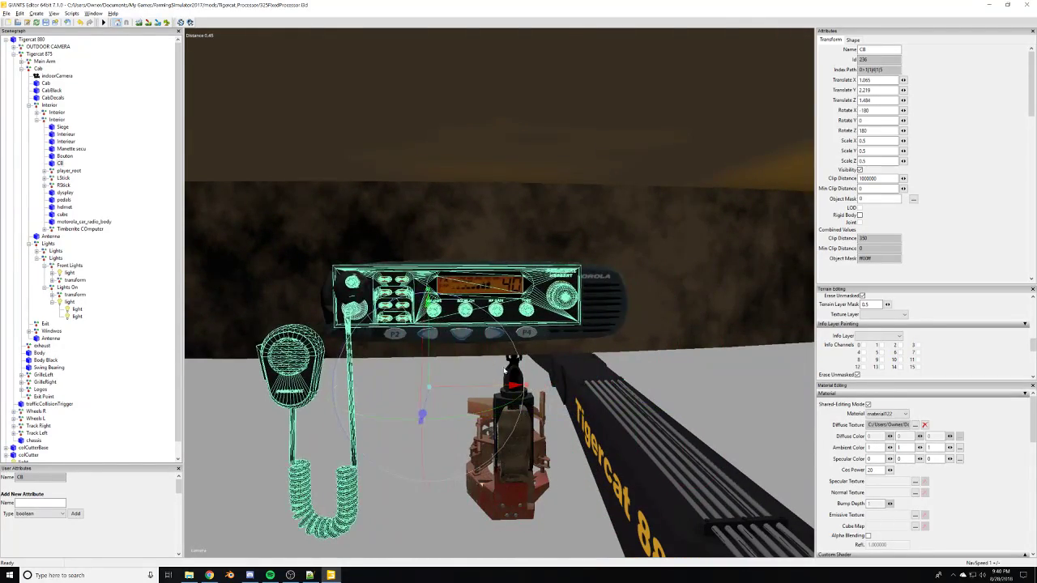
{"action": "scroll", "coordinate": [521, 374], "scroll_direction": "up", "scroll_amount": 5}
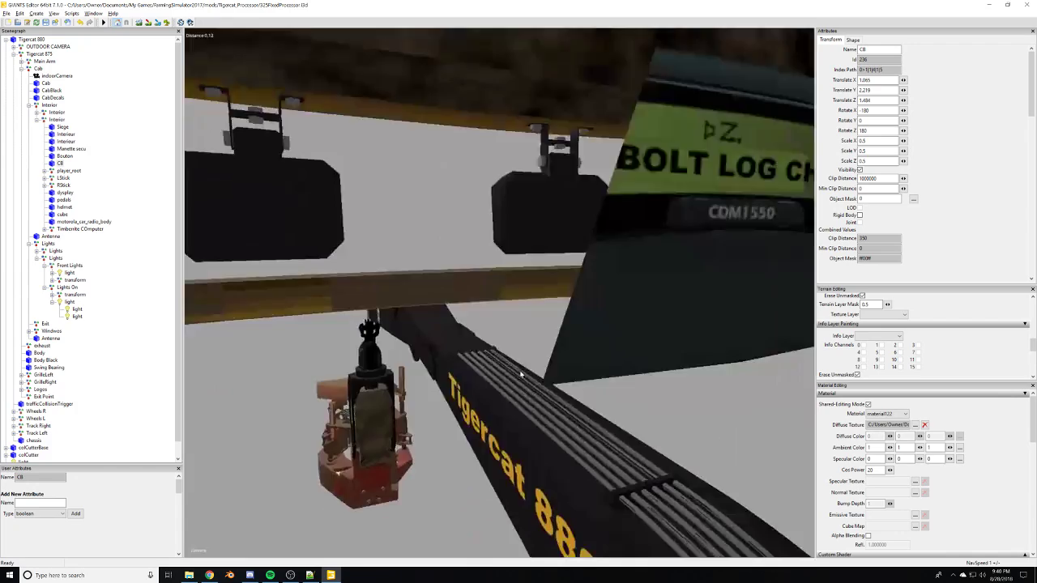
{"action": "scroll", "coordinate": [521, 374], "scroll_direction": "down", "scroll_amount": 5}
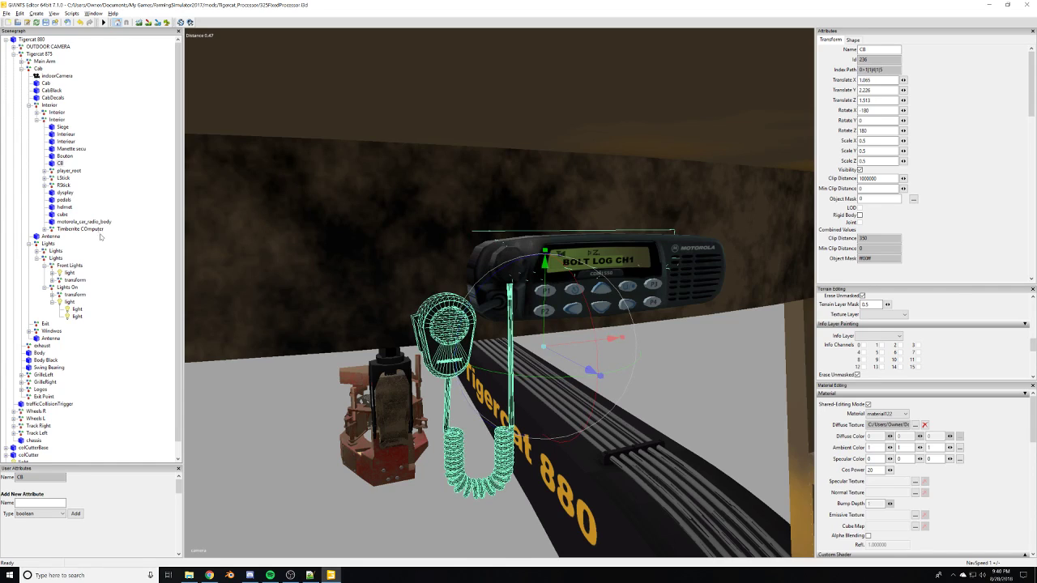
Slide the Motorola radio away from the CB radio to about X 0.695, Y 2.307, and adjust the CB radio's position on the header.
{"action": "mouse_move", "coordinate": [608, 239]}
{"action": "left_mouse_down"}
{"action": "mouse_move", "coordinate": [608, 128]}
{"action": "mouse_move", "coordinate": [609, 232]}
{"action": "left_mouse_up"}
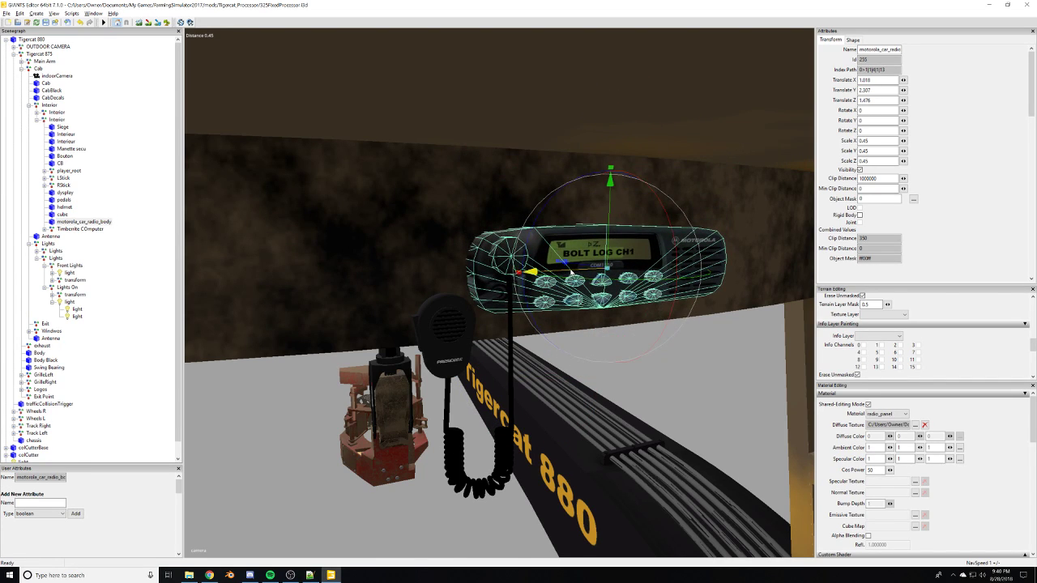
{"action": "left_click_drag", "start_coordinate": [571, 273], "coordinate": [684, 240]}
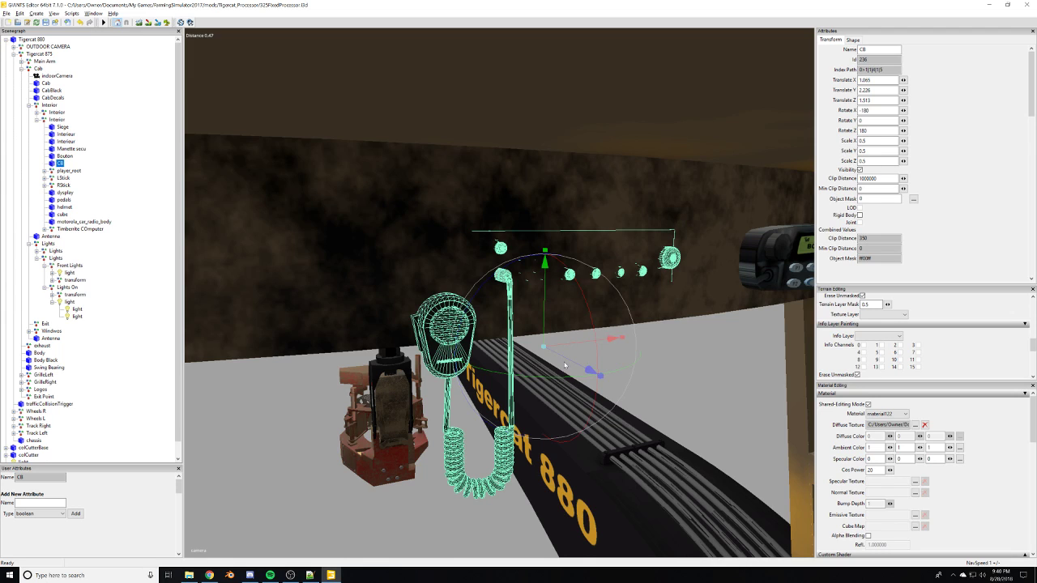
{"action": "mouse_move", "coordinate": [566, 362]}
{"action": "left_mouse_down"}
{"action": "mouse_move", "coordinate": [576, 359]}
{"action": "mouse_move", "coordinate": [588, 394]}
{"action": "mouse_move", "coordinate": [575, 398]}
{"action": "mouse_move", "coordinate": [581, 434]}
{"action": "mouse_move", "coordinate": [550, 343]}
{"action": "mouse_move", "coordinate": [557, 355]}
{"action": "mouse_move", "coordinate": [559, 345]}
{"action": "left_mouse_up"}
Look around the cab interior and examine the joystick console beside the seat as a mounting place for the radio.
{"action": "scroll", "coordinate": [576, 358], "scroll_direction": "down", "scroll_amount": 5}
{"action": "left_click", "coordinate": [575, 398]}
{"action": "scroll", "coordinate": [559, 345], "scroll_direction": "up", "scroll_amount": 3}
{"action": "mouse_move", "coordinate": [559, 346]}
{"action": "right_mouse_down"}
{"action": "mouse_move", "coordinate": [559, 374]}
{"action": "mouse_move", "coordinate": [541, 354]}
{"action": "right_mouse_up"}
{"action": "left_click_drag", "start_coordinate": [542, 357], "coordinate": [572, 424], "text": "alt"}
{"action": "right_click_drag", "start_coordinate": [572, 424], "coordinate": [555, 357]}
{"action": "scroll", "coordinate": [556, 349], "scroll_direction": "down", "scroll_amount": 3}
{"action": "left_click_drag", "start_coordinate": [555, 358], "coordinate": [664, 383], "text": "alt"}
{"action": "scroll", "coordinate": [556, 349], "scroll_direction": "up", "scroll_amount": 3}
{"action": "scroll", "coordinate": [604, 350], "scroll_direction": "down", "scroll_amount": 3}
{"action": "scroll", "coordinate": [601, 326], "scroll_direction": "up", "scroll_amount": 3}
{"action": "scroll", "coordinate": [660, 459], "scroll_direction": "up", "scroll_amount": 2}
{"action": "scroll", "coordinate": [713, 385], "scroll_direction": "down", "scroll_amount": 2}
{"action": "right_click_drag", "start_coordinate": [664, 383], "coordinate": [581, 391]}
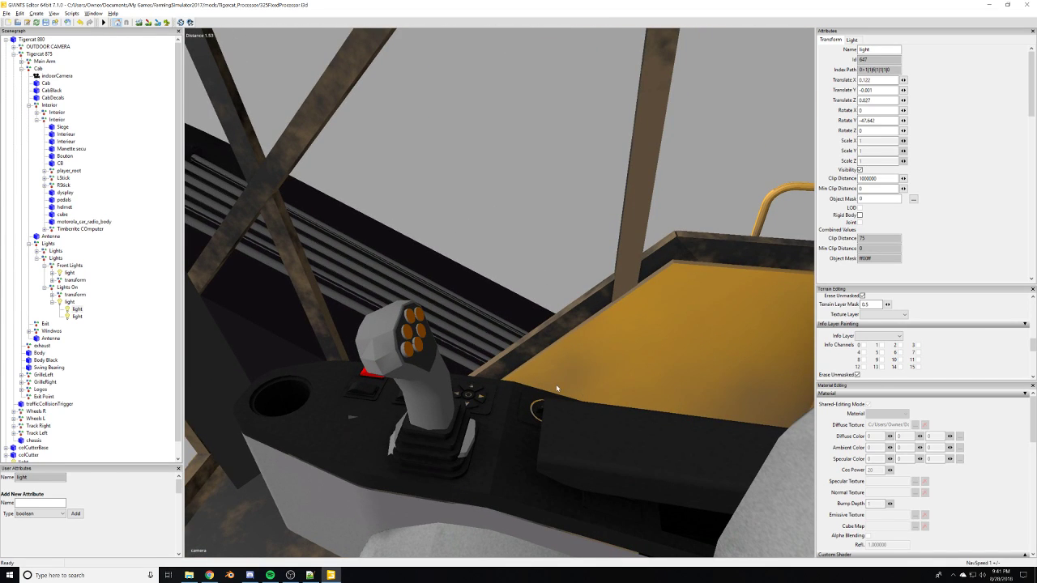
Move the Motorola radio down to the joystick console near the cup holder, at about X 0.773, Y 0.956, Z 0.762.
{"action": "scroll", "coordinate": [477, 297], "scroll_direction": "down", "scroll_amount": 5}
{"action": "left_click_drag", "start_coordinate": [477, 297], "coordinate": [600, 350], "text": "alt"}
{"action": "scroll", "coordinate": [479, 338], "scroll_direction": "up", "scroll_amount": 6}
{"action": "left_click_drag", "start_coordinate": [478, 338], "coordinate": [484, 360], "text": "alt"}
{"action": "scroll", "coordinate": [535, 331], "scroll_direction": "up", "scroll_amount": 3}
{"action": "scroll", "coordinate": [438, 381], "scroll_direction": "down", "scroll_amount": 2}
{"action": "mouse_move", "coordinate": [483, 359]}
{"action": "right_mouse_down"}
{"action": "mouse_move", "coordinate": [519, 364]}
{"action": "mouse_move", "coordinate": [404, 383]}
{"action": "mouse_move", "coordinate": [366, 362]}
{"action": "mouse_move", "coordinate": [310, 386]}
{"action": "mouse_move", "coordinate": [375, 370]}
{"action": "mouse_move", "coordinate": [367, 345]}
{"action": "mouse_move", "coordinate": [407, 384]}
{"action": "mouse_move", "coordinate": [396, 247]}
{"action": "mouse_move", "coordinate": [378, 250]}
{"action": "mouse_move", "coordinate": [502, 421]}
{"action": "mouse_move", "coordinate": [476, 399]}
{"action": "mouse_move", "coordinate": [618, 367]}
{"action": "mouse_move", "coordinate": [674, 378]}
{"action": "mouse_move", "coordinate": [557, 364]}
{"action": "mouse_move", "coordinate": [513, 313]}
{"action": "mouse_move", "coordinate": [487, 368]}
{"action": "mouse_move", "coordinate": [449, 378]}
{"action": "mouse_move", "coordinate": [464, 414]}
{"action": "mouse_move", "coordinate": [557, 408]}
{"action": "mouse_move", "coordinate": [579, 430]}
{"action": "mouse_move", "coordinate": [585, 393]}
{"action": "mouse_move", "coordinate": [518, 435]}
{"action": "mouse_move", "coordinate": [209, 299]}
{"action": "mouse_move", "coordinate": [356, 304]}
{"action": "mouse_move", "coordinate": [480, 431]}
{"action": "mouse_move", "coordinate": [640, 370]}
{"action": "mouse_move", "coordinate": [618, 351]}
{"action": "mouse_move", "coordinate": [494, 362]}
{"action": "right_mouse_up"}
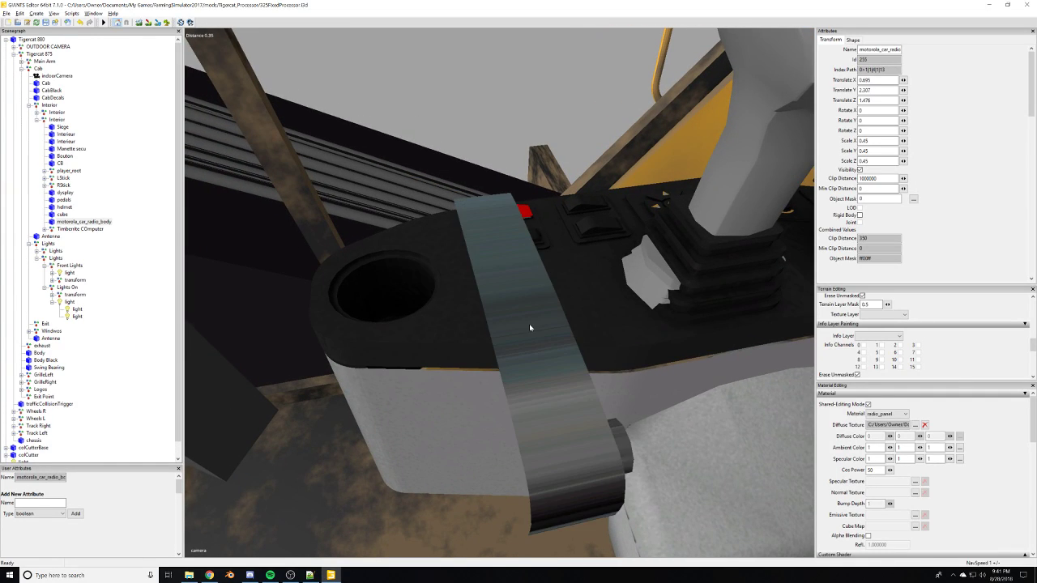
{"action": "left_click_drag", "start_coordinate": [511, 408], "coordinate": [411, 284]}
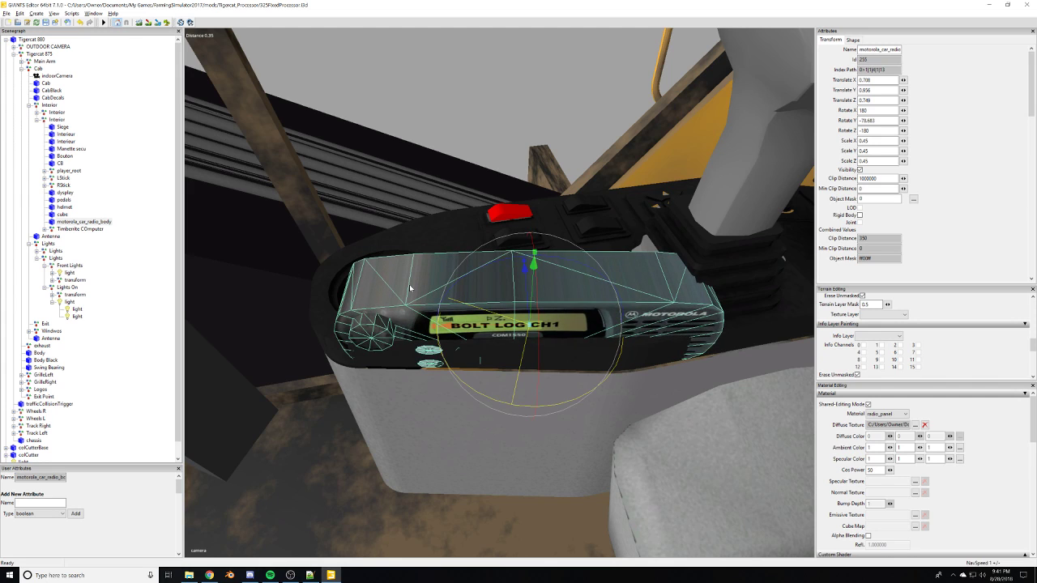
{"action": "right_click_drag", "start_coordinate": [513, 312], "coordinate": [542, 338]}
{"action": "left_click_drag", "start_coordinate": [596, 345], "coordinate": [567, 350]}
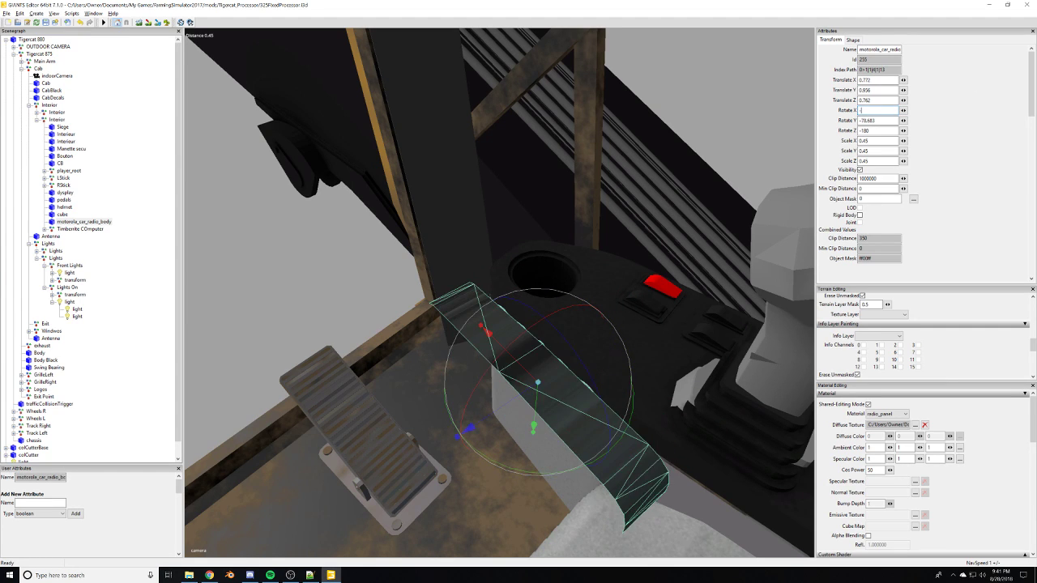
Shift the Motorola radio to the console's outer edge at about X 0.921, Y 0.966, tilted to about 66.84 on X.
{"action": "right_click_drag", "start_coordinate": [470, 389], "coordinate": [585, 425]}
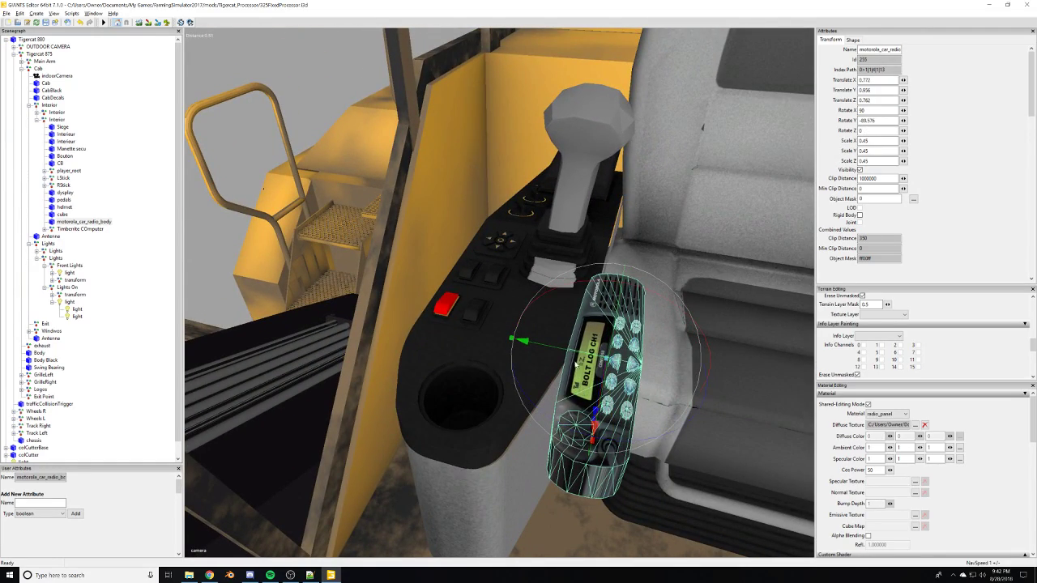
{"action": "left_click_drag", "start_coordinate": [572, 354], "coordinate": [424, 302]}
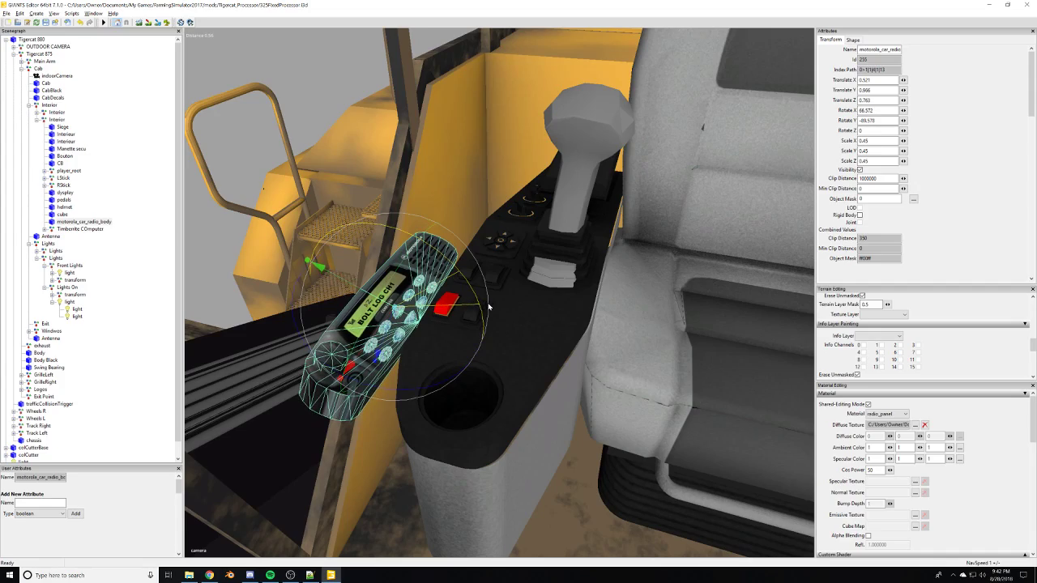
{"action": "left_click_drag", "start_coordinate": [488, 306], "coordinate": [488, 308]}
Slide the Motorola radio along the console's outer edge past the joystick, to about Z 0.518.
{"action": "left_click_drag", "start_coordinate": [489, 308], "coordinate": [371, 317], "text": "alt"}
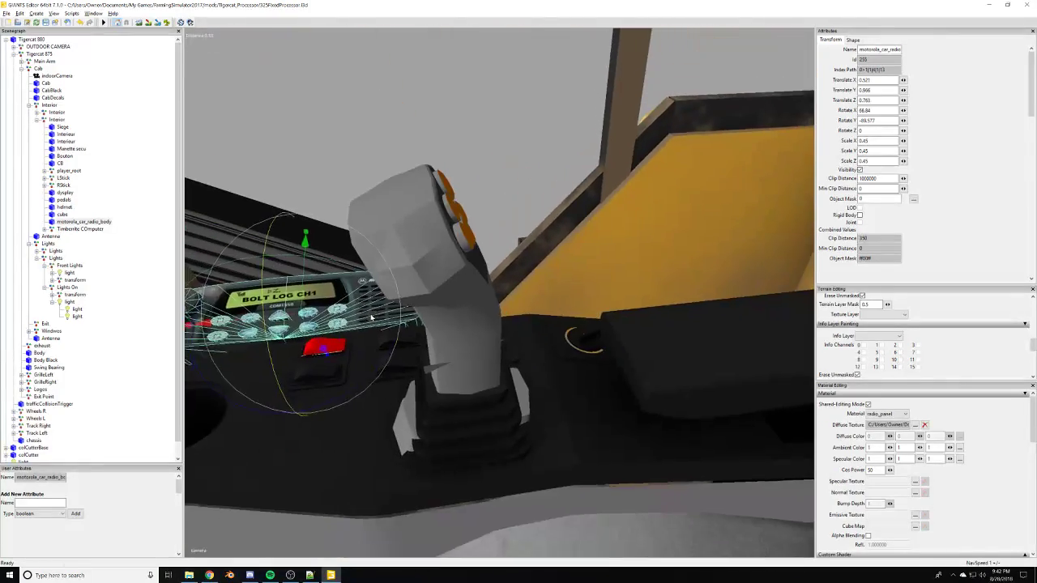
{"action": "right_click_drag", "start_coordinate": [371, 319], "coordinate": [354, 321]}
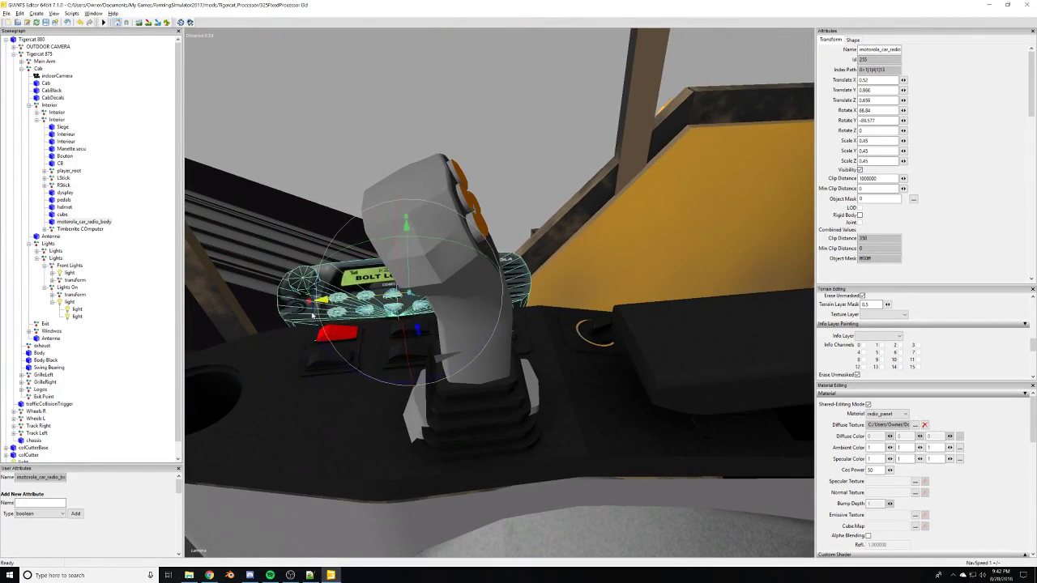
{"action": "left_click_drag", "start_coordinate": [322, 318], "coordinate": [241, 316]}
{"action": "scroll", "coordinate": [481, 331], "scroll_direction": "up", "scroll_amount": 2}
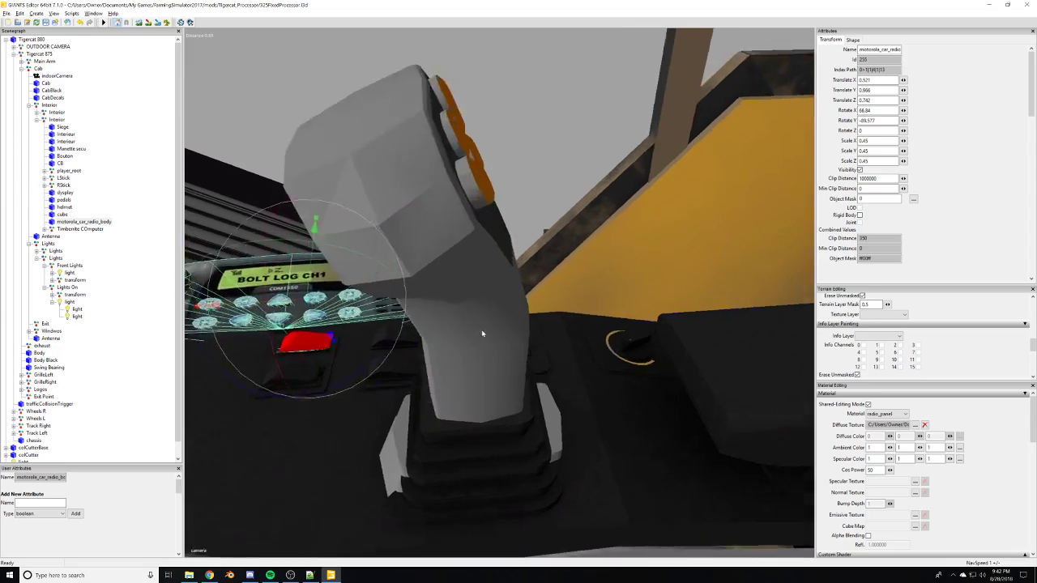
{"action": "left_click_drag", "start_coordinate": [481, 331], "coordinate": [357, 331], "text": "alt"}
{"action": "right_click_drag", "start_coordinate": [357, 331], "coordinate": [521, 315]}
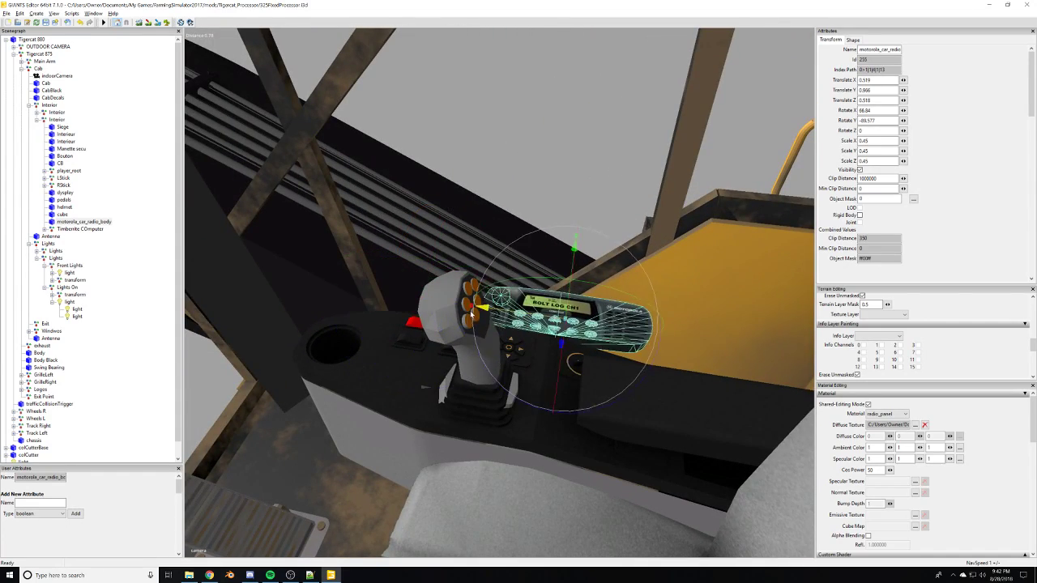
Check the Motorola radio's placement on the console from close up and from the operator's seat.
{"action": "left_click_drag", "start_coordinate": [484, 316], "coordinate": [477, 396], "text": "alt"}
{"action": "left_click", "coordinate": [421, 352]}
{"action": "scroll", "coordinate": [489, 372], "scroll_direction": "down", "scroll_amount": 3}
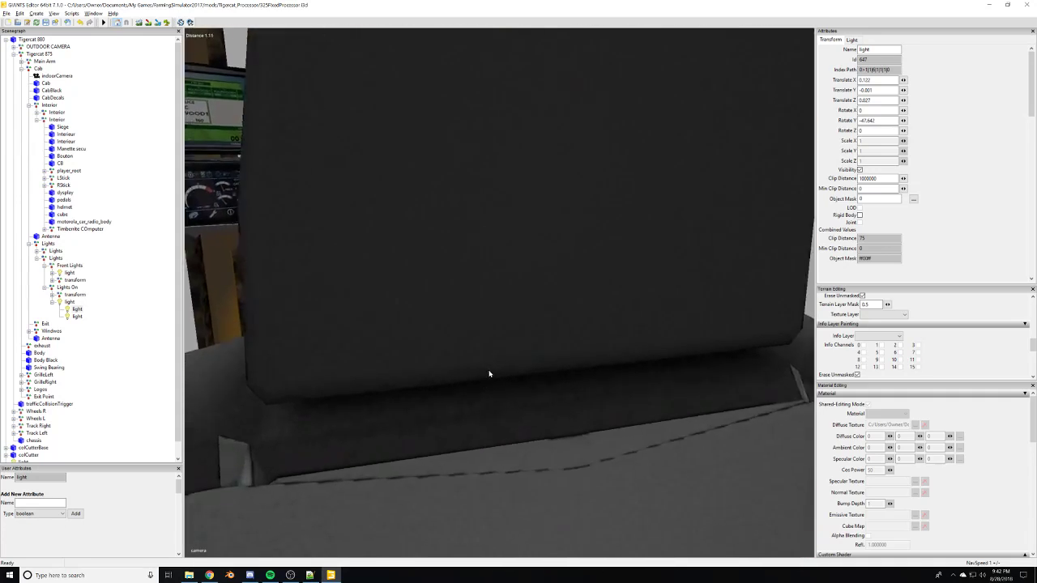
{"action": "scroll", "coordinate": [489, 372], "scroll_direction": "up", "scroll_amount": 2}
{"action": "left_click_drag", "start_coordinate": [489, 372], "coordinate": [612, 422], "text": "alt"}
{"action": "scroll", "coordinate": [466, 395], "scroll_direction": "down", "scroll_amount": 1}
{"action": "scroll", "coordinate": [470, 393], "scroll_direction": "up", "scroll_amount": 1}
{"action": "scroll", "coordinate": [612, 421], "scroll_direction": "up", "scroll_amount": 2}
{"action": "scroll", "coordinate": [612, 421], "scroll_direction": "down", "scroll_amount": 3}
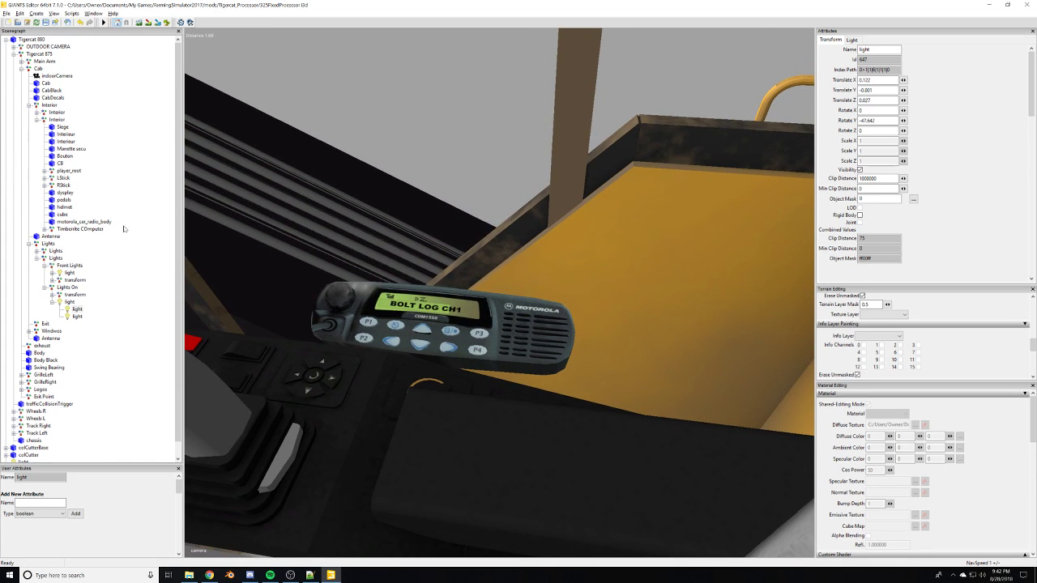
{"action": "scroll", "coordinate": [627, 381], "scroll_direction": "down", "scroll_amount": 5}
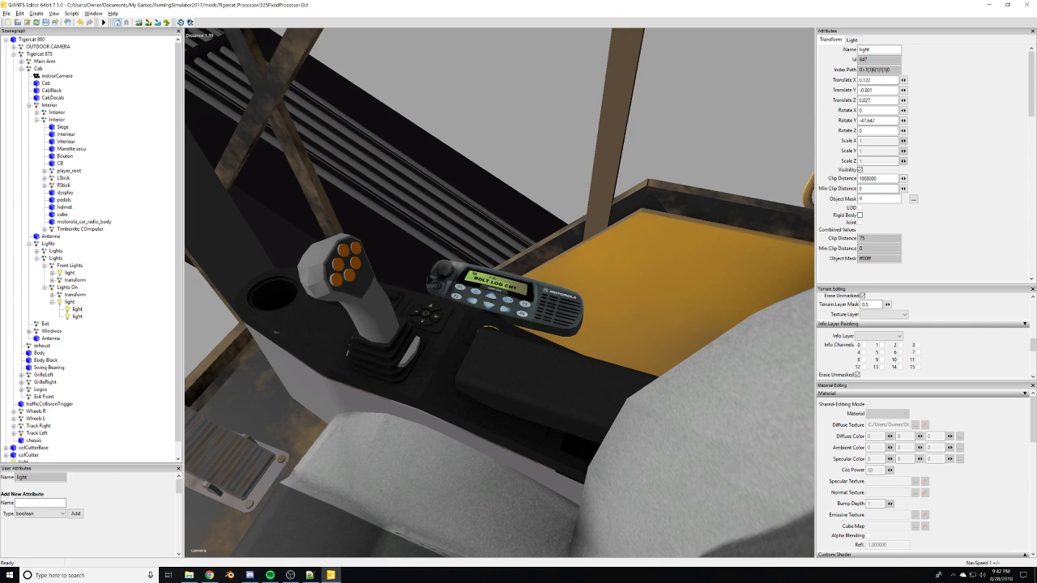
{"action": "left_click", "coordinate": [209, 575]}
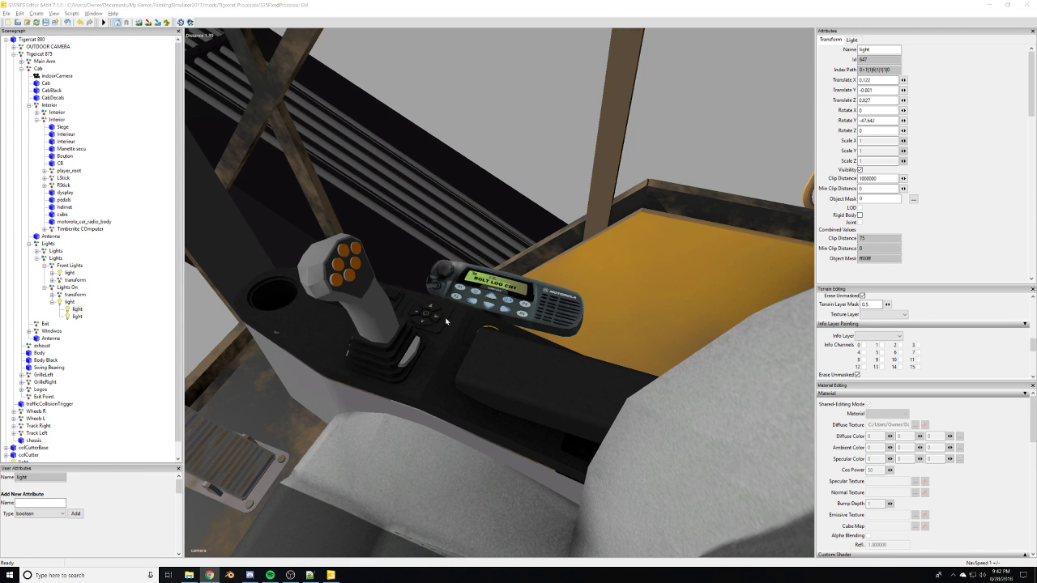
{"action": "scroll", "coordinate": [442, 314], "scroll_direction": "up", "scroll_amount": 6}
{"action": "scroll", "coordinate": [443, 314], "scroll_direction": "down", "scroll_amount": 6}
Inspect the Tigercat 880 from outside, covering the cab, boom, tracks and roof antennas.
{"action": "left_click_drag", "start_coordinate": [446, 317], "coordinate": [546, 227], "text": "alt"}
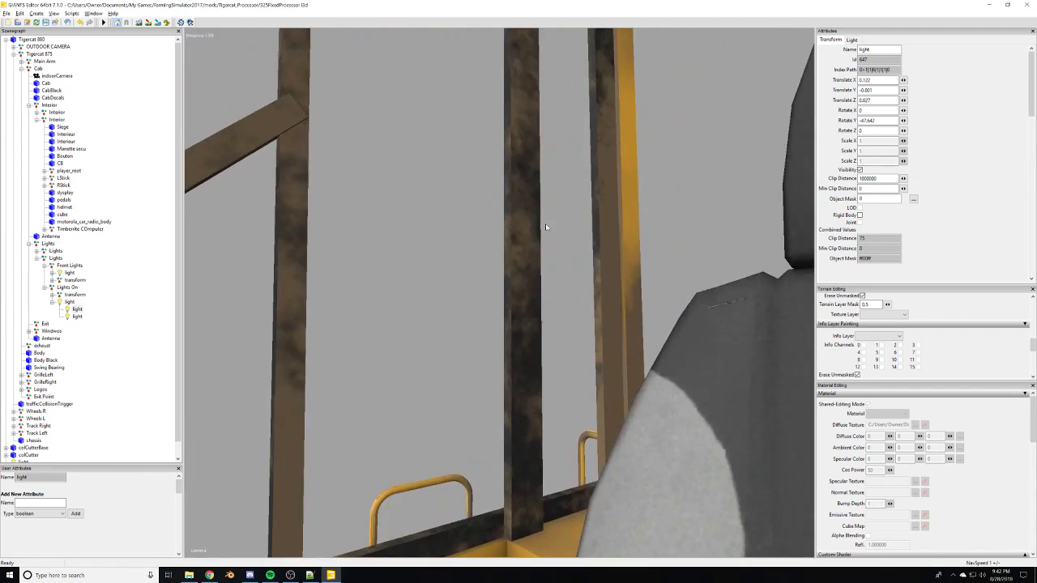
{"action": "scroll", "coordinate": [566, 349], "scroll_direction": "down", "scroll_amount": 6}
{"action": "left_click_drag", "start_coordinate": [553, 364], "coordinate": [518, 382], "text": "alt"}
{"action": "scroll", "coordinate": [502, 396], "scroll_direction": "down", "scroll_amount": 5}
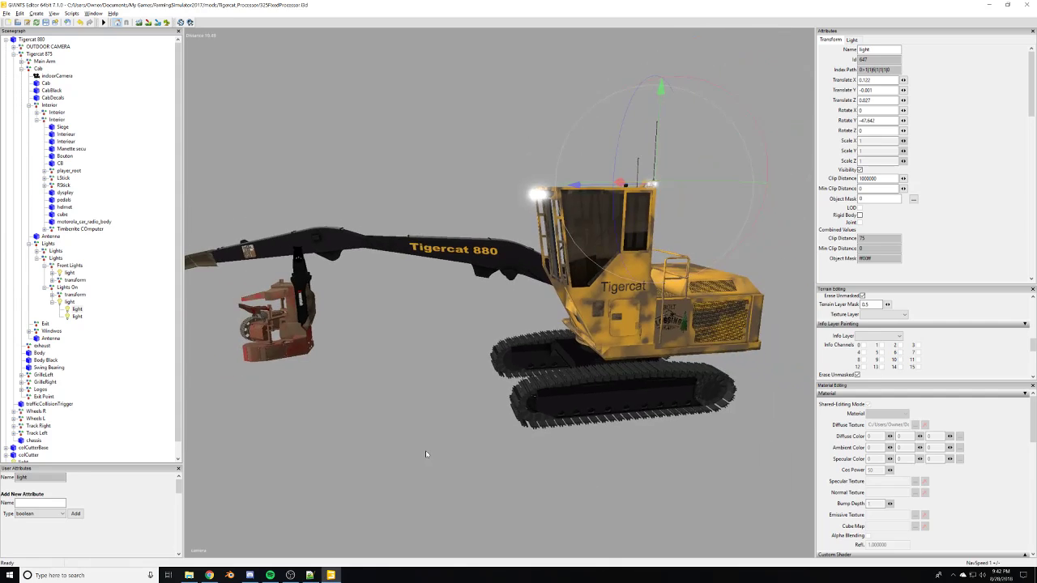
{"action": "left_click", "coordinate": [425, 450]}
{"action": "left_click_drag", "start_coordinate": [426, 451], "coordinate": [435, 436], "text": "alt"}
{"action": "scroll", "coordinate": [389, 396], "scroll_direction": "up", "scroll_amount": 10}
{"action": "left_click_drag", "start_coordinate": [372, 371], "coordinate": [374, 334], "text": "alt"}
{"action": "right_click_drag", "start_coordinate": [374, 335], "coordinate": [382, 388]}
{"action": "left_click_drag", "start_coordinate": [382, 393], "coordinate": [521, 322], "text": "alt"}
{"action": "scroll", "coordinate": [371, 341], "scroll_direction": "down", "scroll_amount": 1}
{"action": "scroll", "coordinate": [339, 369], "scroll_direction": "down", "scroll_amount": 4}
{"action": "right_click_drag", "start_coordinate": [339, 368], "coordinate": [447, 344], "text": "alt"}
{"action": "left_click_drag", "start_coordinate": [447, 344], "coordinate": [398, 327], "text": "alt"}
{"action": "right_click_drag", "start_coordinate": [398, 327], "coordinate": [393, 362]}
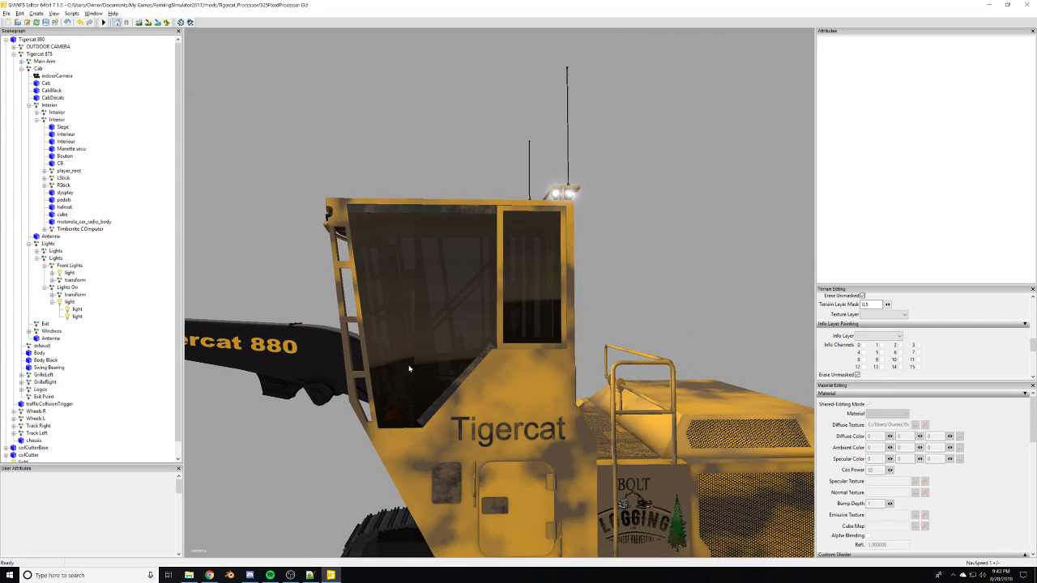
{"action": "right_click_drag", "start_coordinate": [640, 324], "coordinate": [733, 276], "text": "alt"}
{"action": "scroll", "coordinate": [415, 392], "scroll_direction": "down", "scroll_amount": 5}
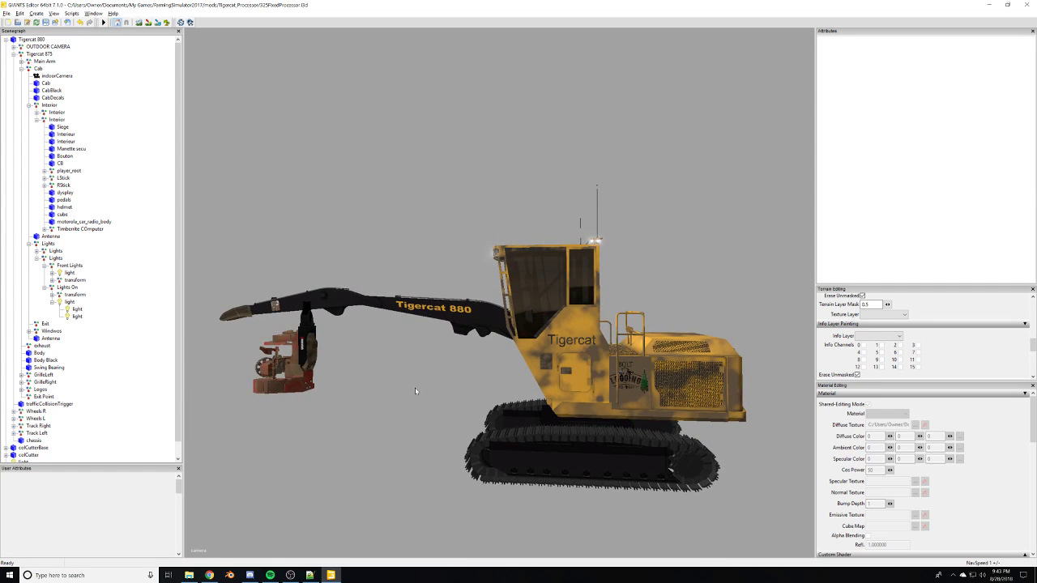
Switch to the 2454D loader model and bring its boom cylinders beside the cab into close view.
{"action": "left_click", "coordinate": [989, 6]}
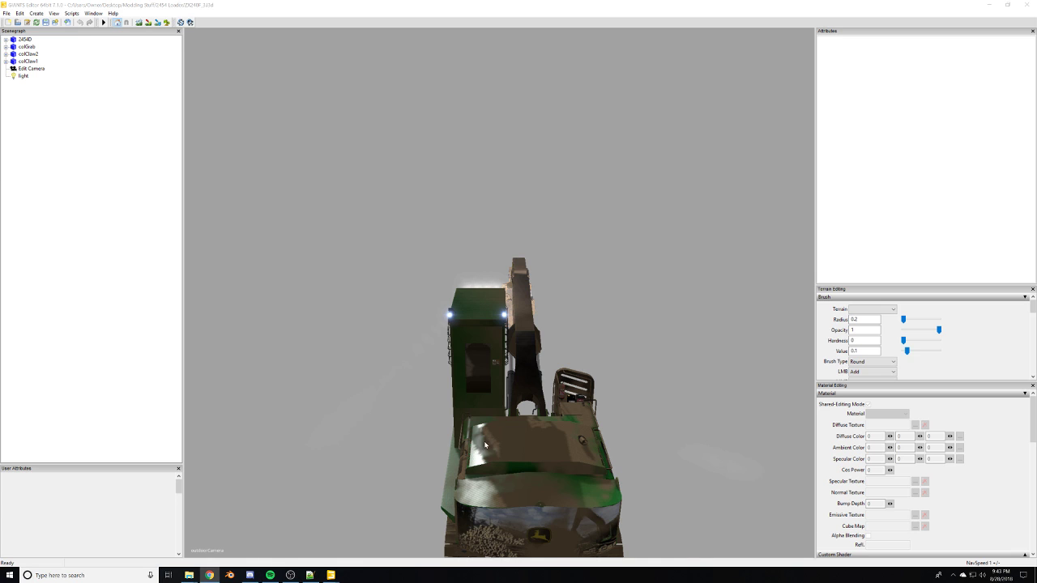
{"action": "left_click", "coordinate": [759, 279]}
{"action": "scroll", "coordinate": [759, 278], "scroll_direction": "up", "scroll_amount": 5}
{"action": "left_click_drag", "start_coordinate": [758, 279], "coordinate": [478, 411], "text": "alt"}
{"action": "scroll", "coordinate": [664, 373], "scroll_direction": "up", "scroll_amount": 5}
{"action": "scroll", "coordinate": [636, 380], "scroll_direction": "down", "scroll_amount": 5}
{"action": "right_click_drag", "start_coordinate": [477, 412], "coordinate": [514, 411]}
{"action": "left_click", "coordinate": [468, 395]}
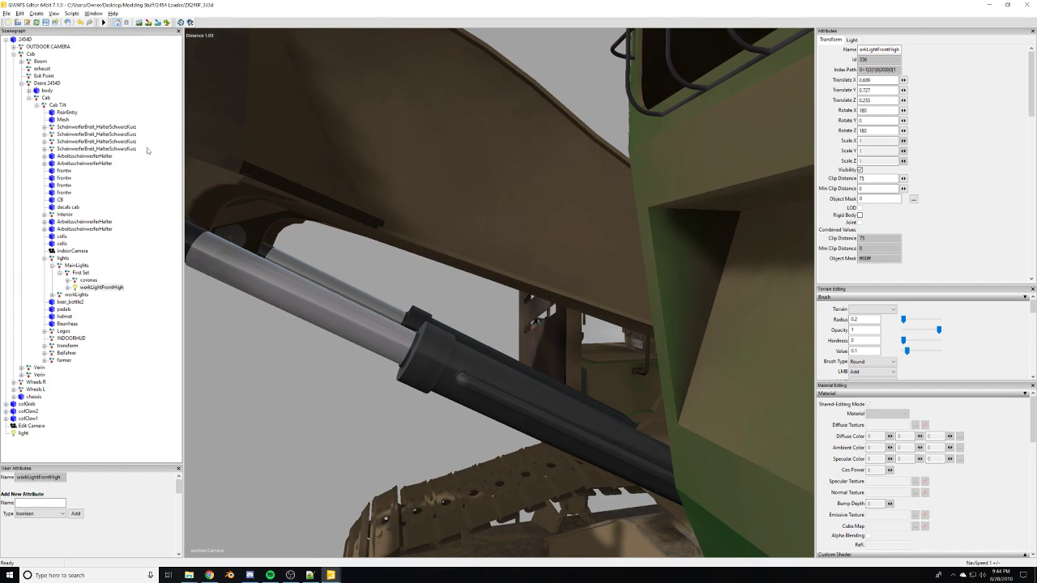
Export the first Verin cylinder group with its files as "cylinder" into the Tigercat_Processor mod's Parts folder.
{"action": "left_click", "coordinate": [29, 97]}
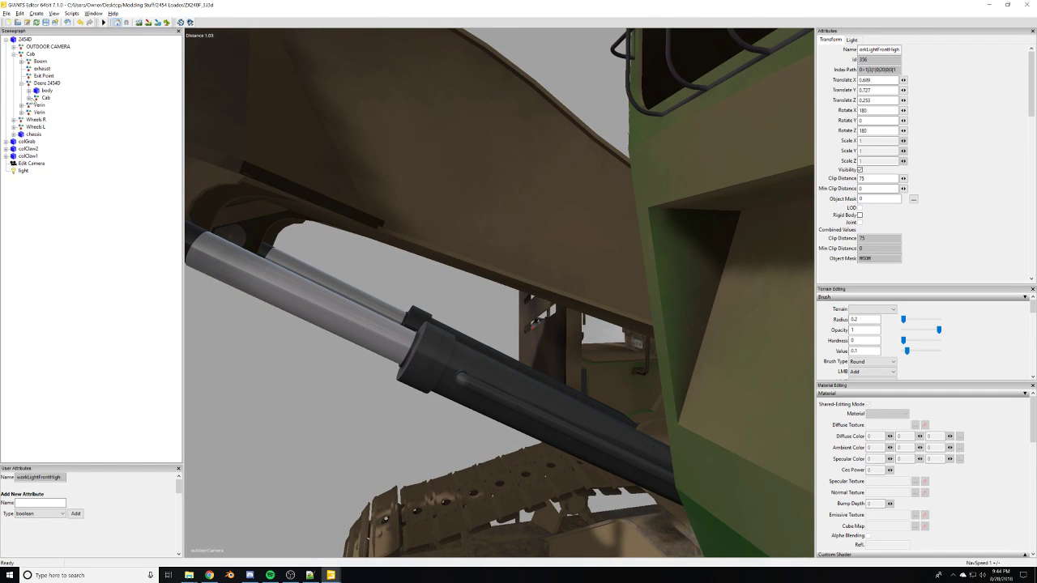
{"action": "left_click", "coordinate": [39, 105]}
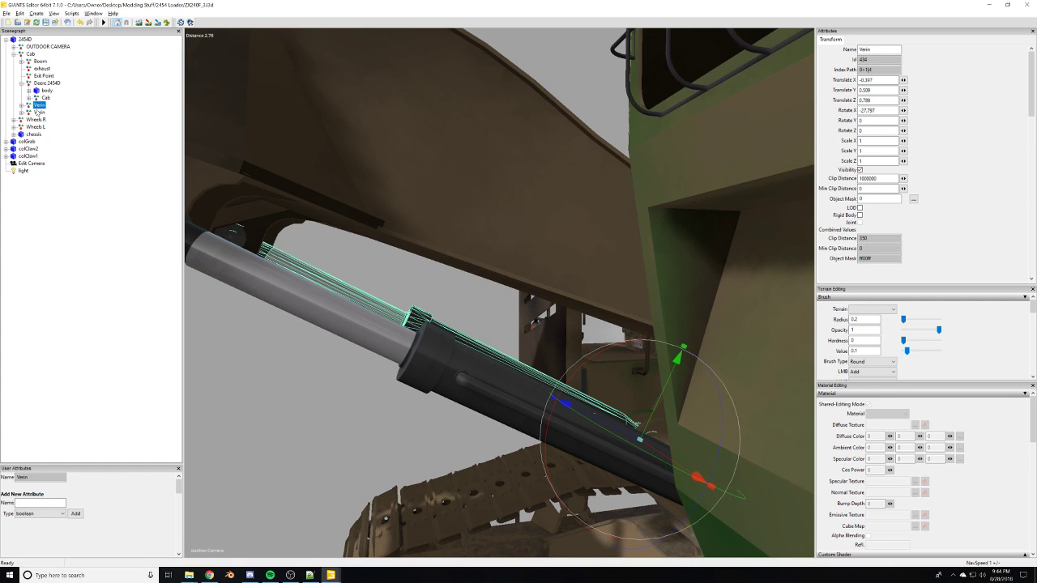
{"action": "left_click_drag", "start_coordinate": [459, 298], "coordinate": [389, 302], "text": "alt"}
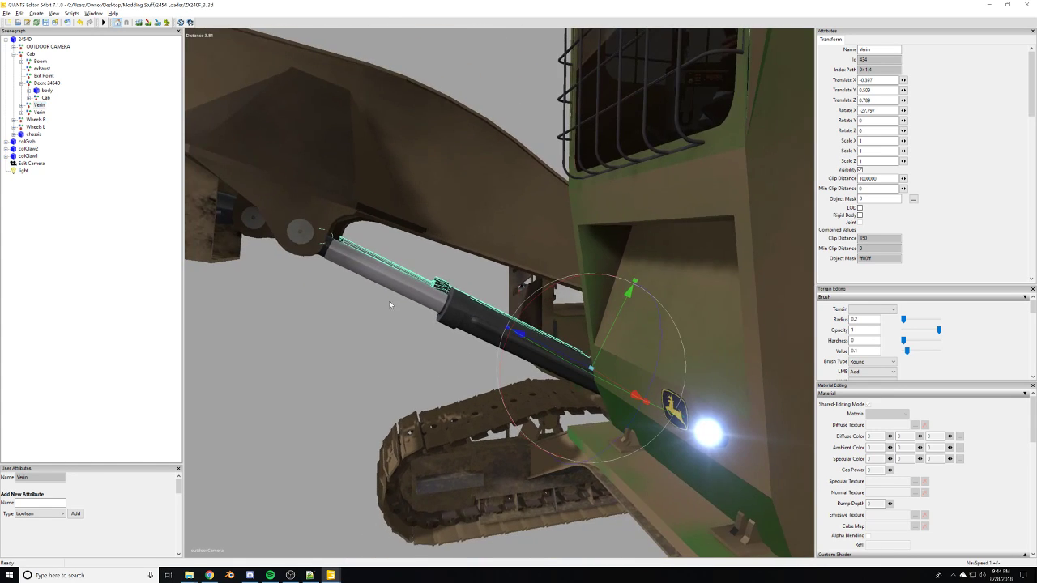
{"action": "left_click", "coordinate": [6, 14]}
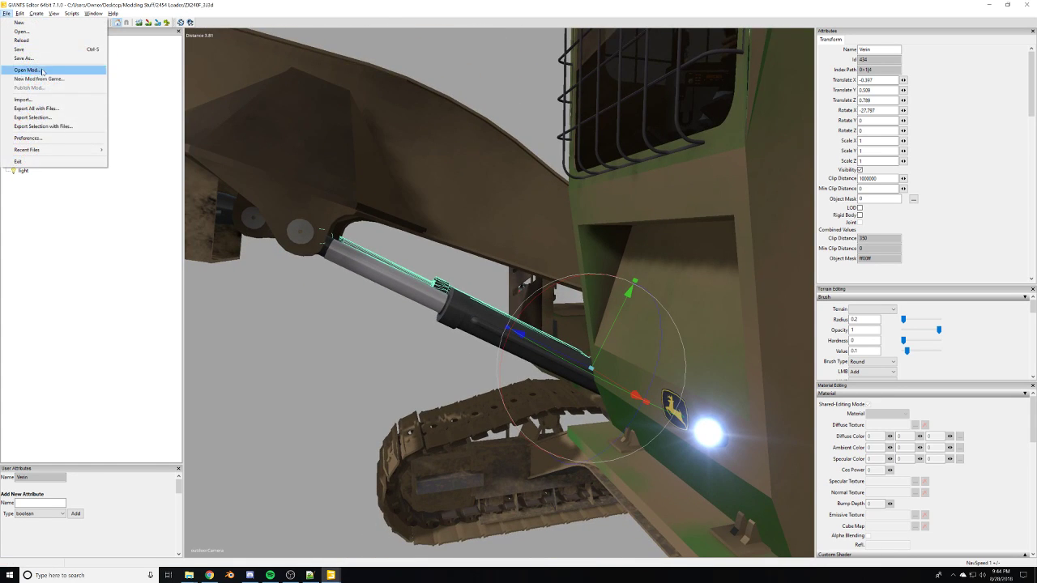
{"action": "left_click", "coordinate": [51, 126]}
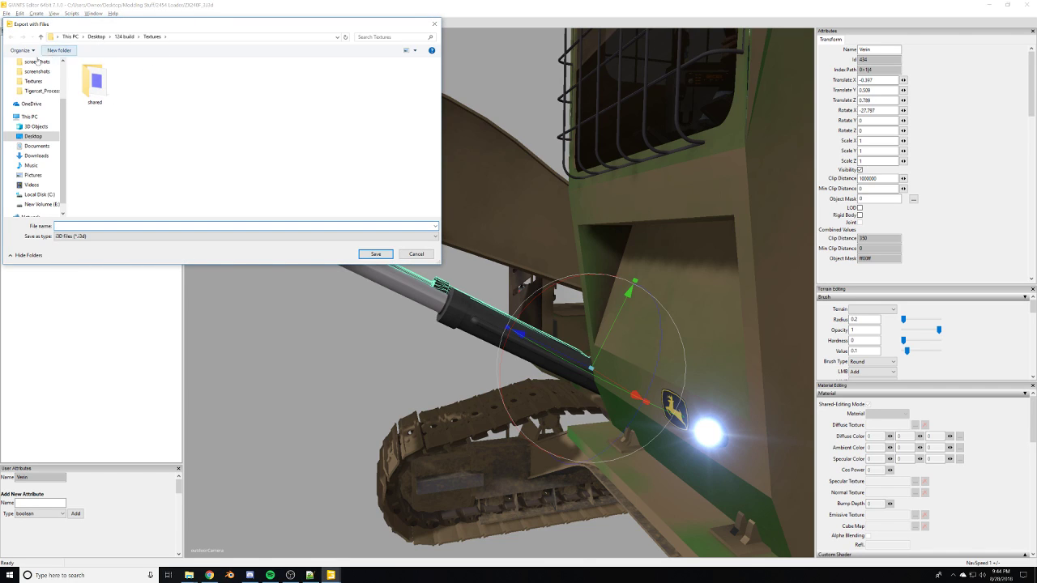
{"action": "left_click", "coordinate": [38, 90]}
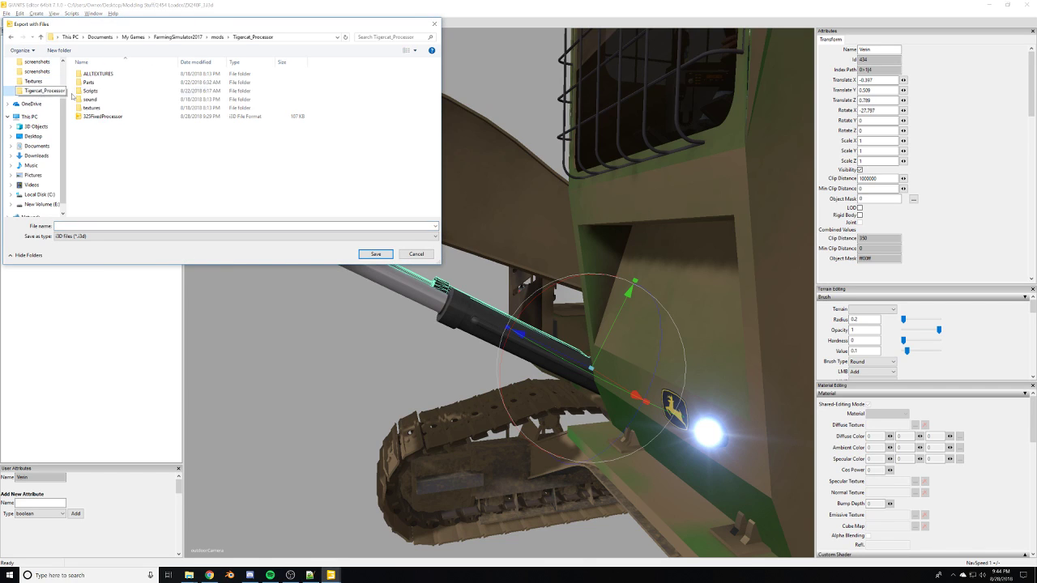
{"action": "double_click", "coordinate": [89, 82]}
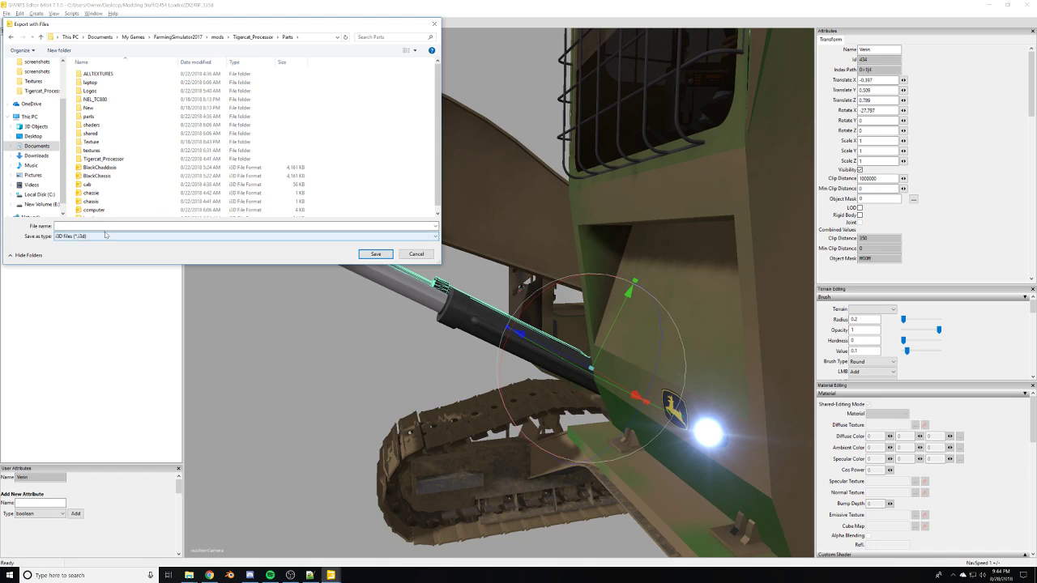
{"action": "left_click", "coordinate": [104, 227]}
{"action": "type", "text": "cylinder"}
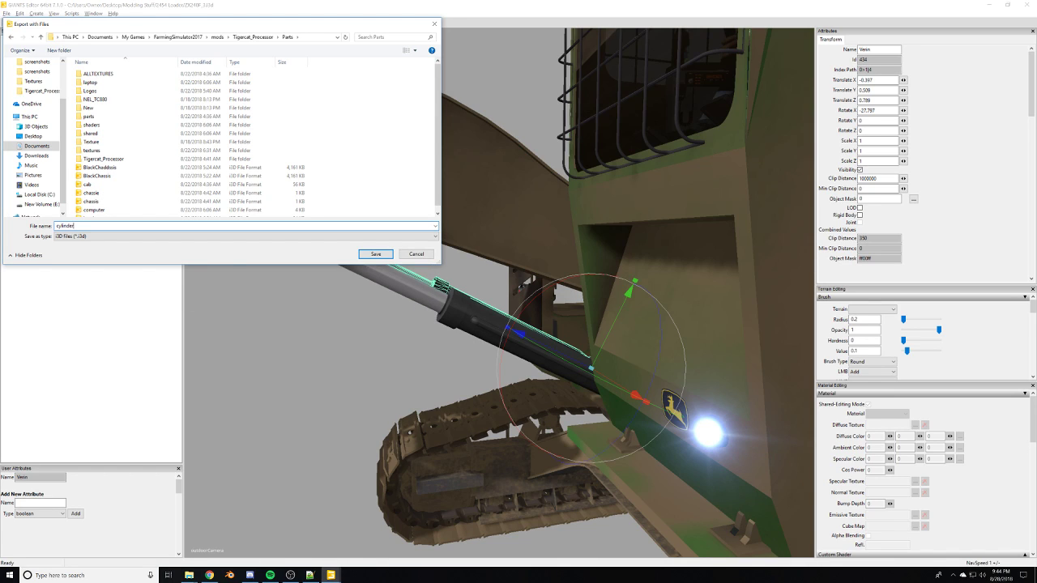
{"action": "key", "text": "Return"}
{"action": "left_click", "coordinate": [565, 285]}
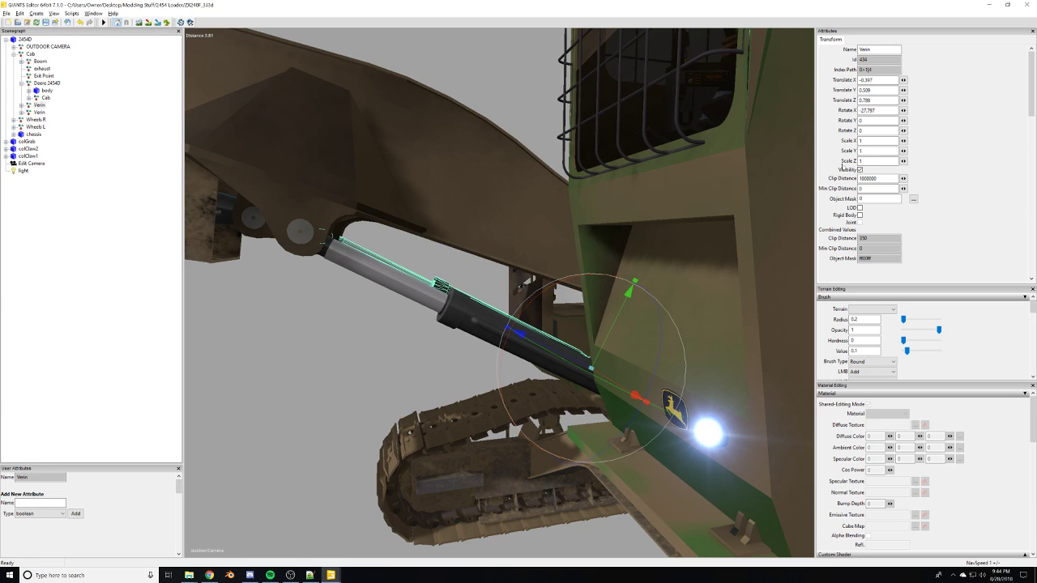
Close the 2454D loader without saving and bring the Tigercat 880 model's boom and cab into view.
{"action": "left_click", "coordinate": [1027, 6]}
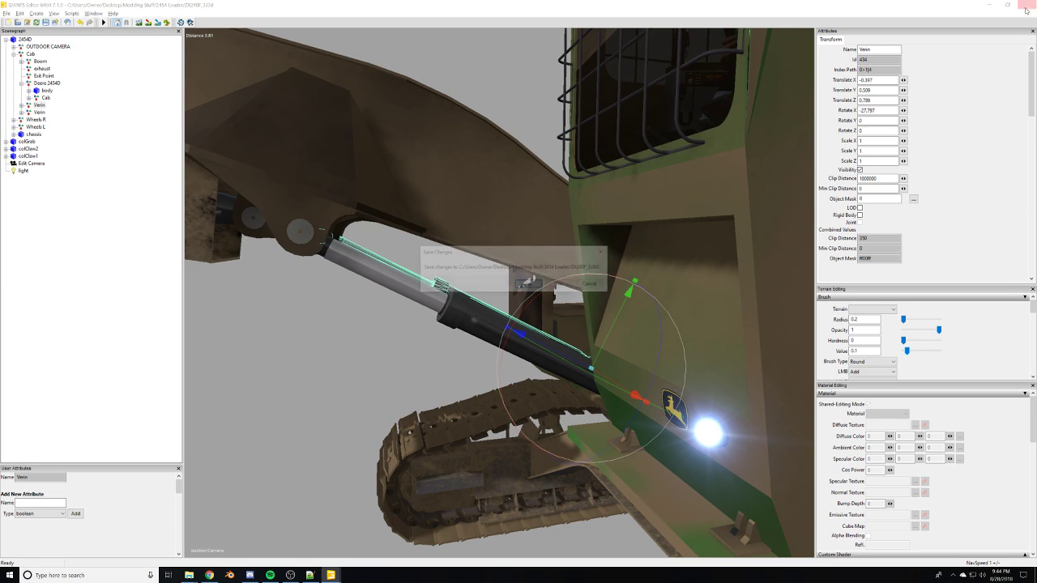
{"action": "left_click", "coordinate": [562, 284]}
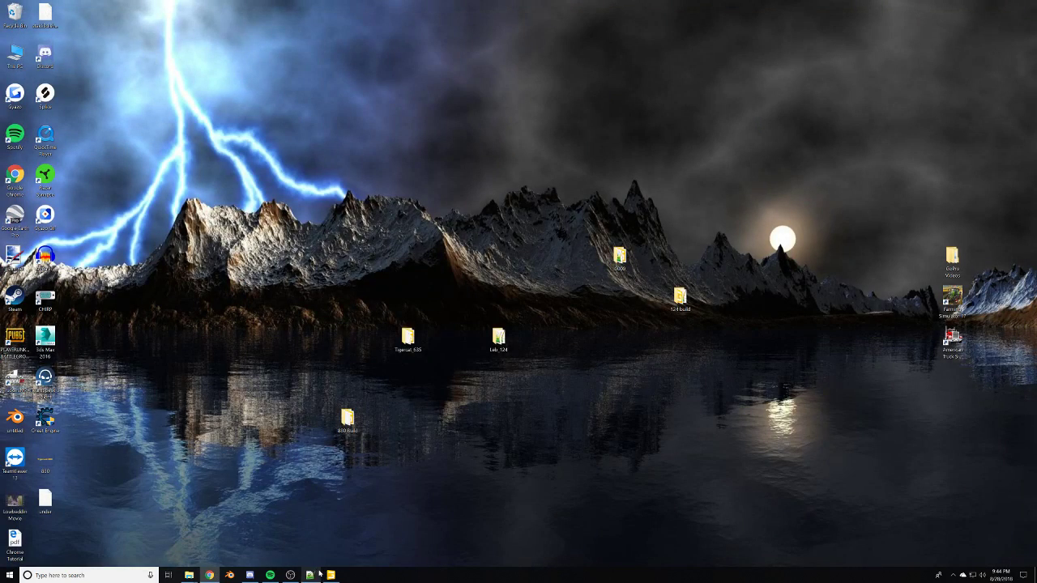
{"action": "left_click", "coordinate": [310, 574]}
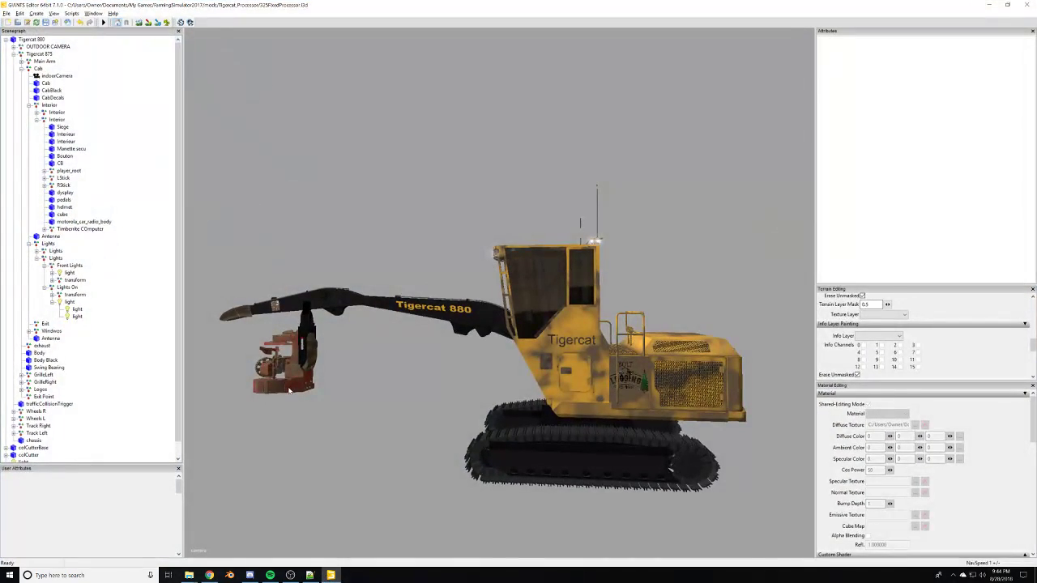
{"action": "left_click_drag", "start_coordinate": [379, 392], "coordinate": [358, 394], "text": "alt"}
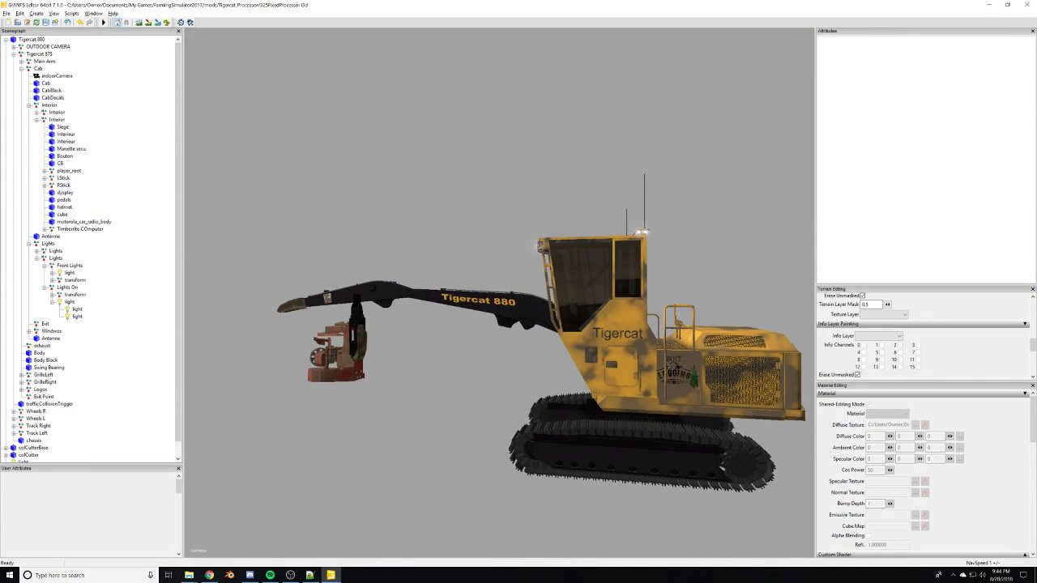
{"action": "left_click", "coordinate": [209, 574]}
{"action": "left_click_drag", "start_coordinate": [301, 358], "coordinate": [514, 333], "text": "alt"}
{"action": "scroll", "coordinate": [513, 332], "scroll_direction": "up", "scroll_amount": 5}
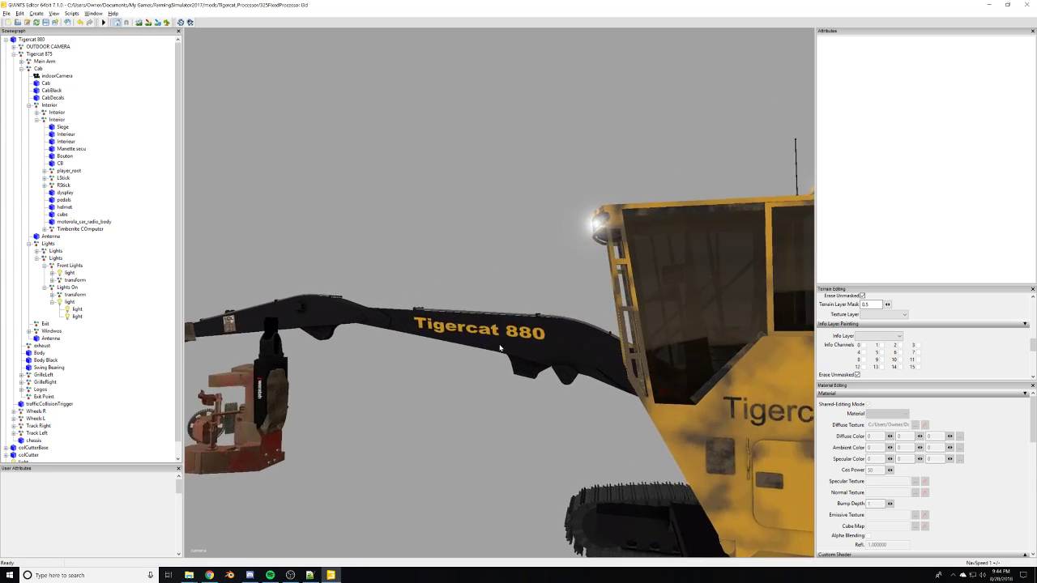
{"action": "scroll", "coordinate": [584, 333], "scroll_direction": "down", "scroll_amount": 3}
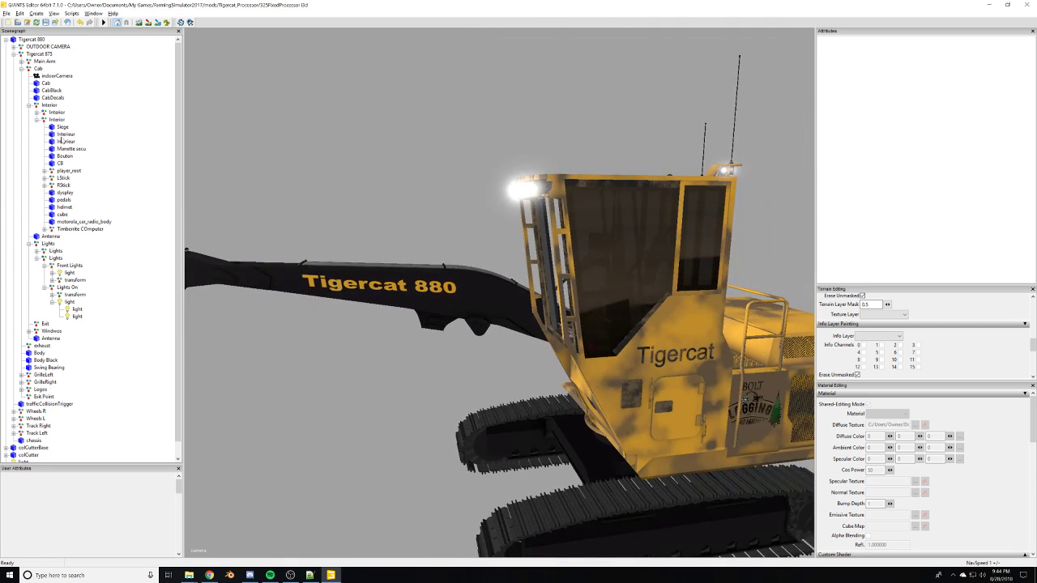
Import the cylinder file from the Parts folder into the Tigercat 880 scene.
{"action": "left_click", "coordinate": [5, 13]}
{"action": "left_click", "coordinate": [24, 101]}
{"action": "scroll", "coordinate": [114, 171], "scroll_direction": "down", "scroll_amount": 1}
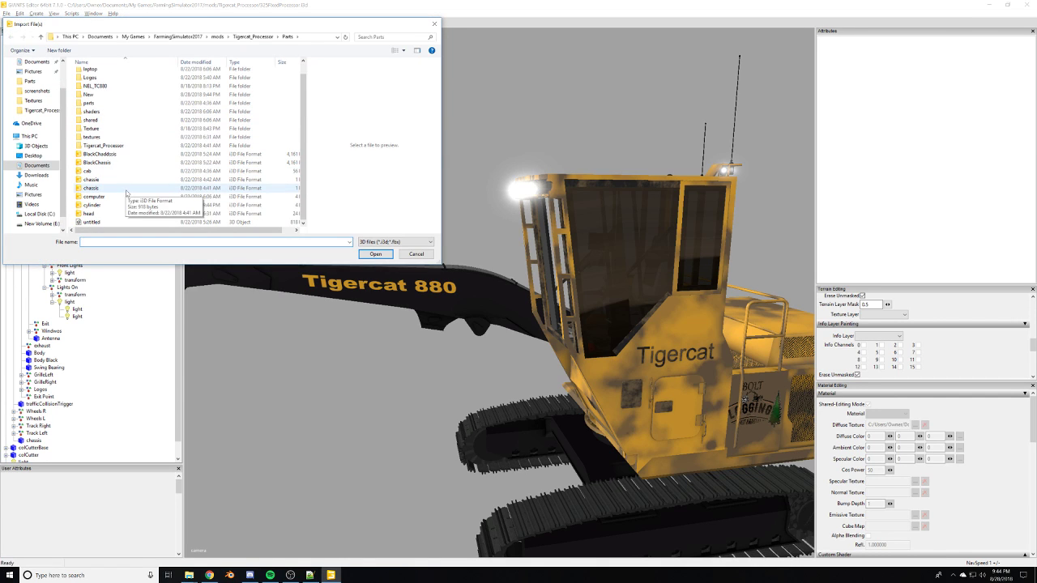
{"action": "double_click", "coordinate": [113, 204]}
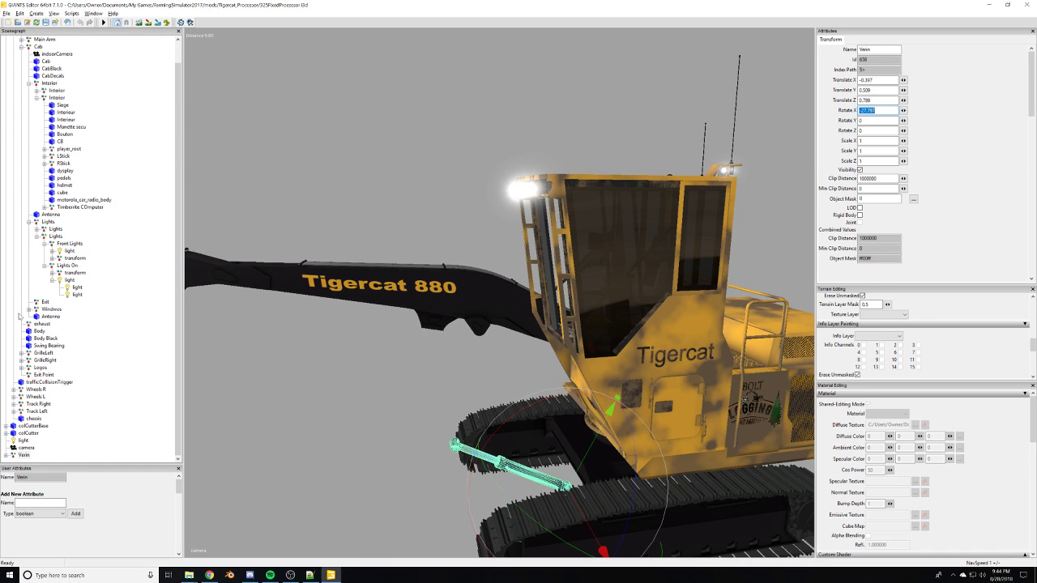
Collapse the Lights, Interior and Cab groups in the scenegraph and check which geometry the Tigercat 875 and Cab groups cover.
{"action": "left_click", "coordinate": [30, 224]}
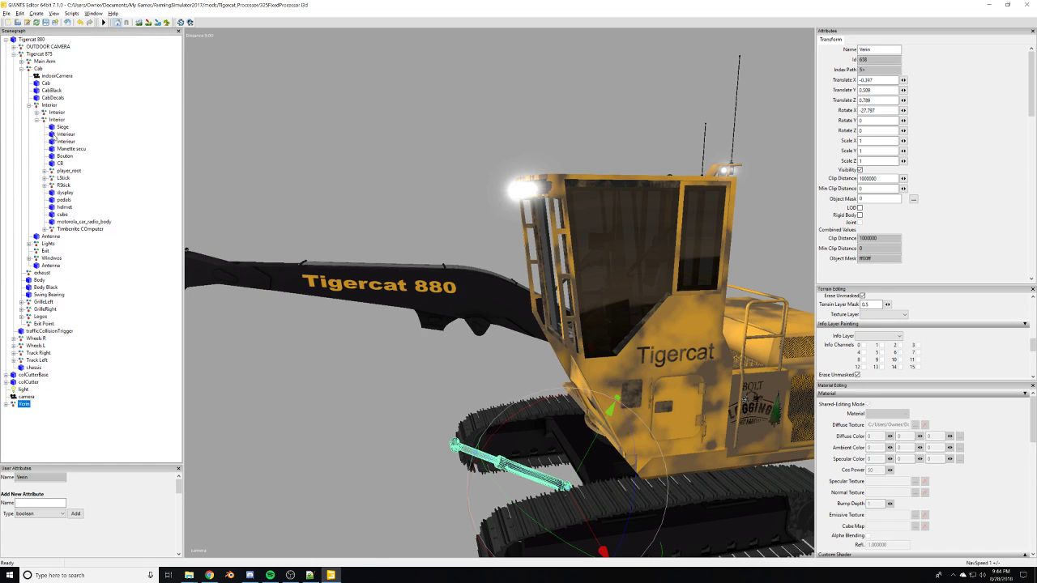
{"action": "left_click", "coordinate": [28, 106]}
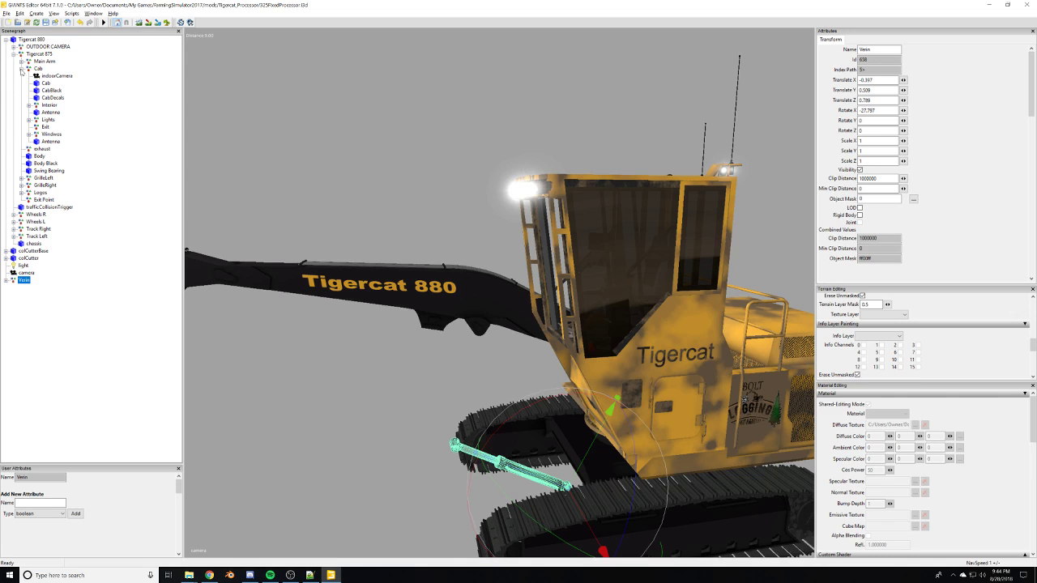
{"action": "left_click", "coordinate": [21, 69]}
{"action": "left_click", "coordinate": [34, 54]}
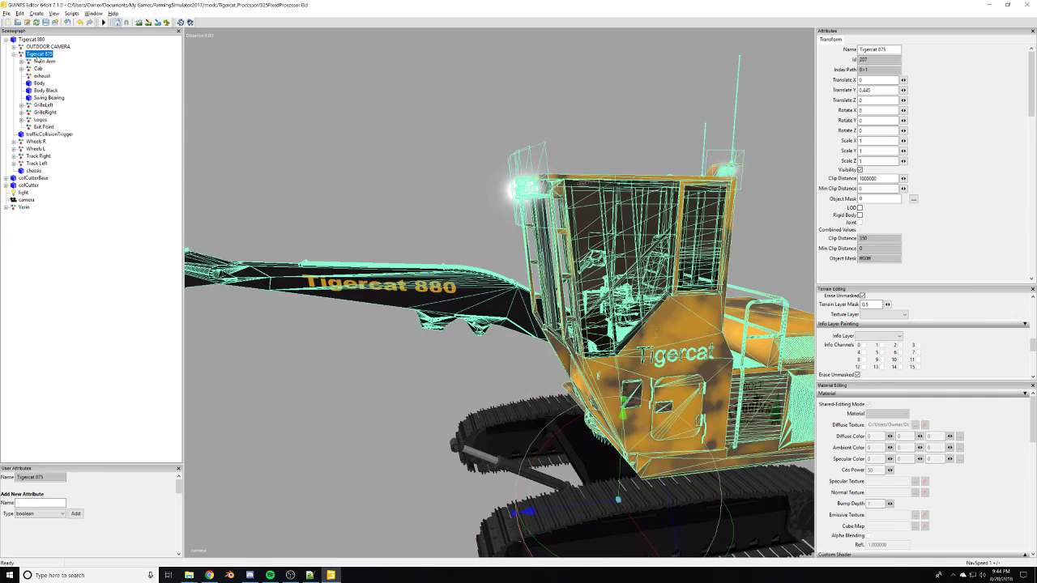
{"action": "left_click", "coordinate": [37, 68]}
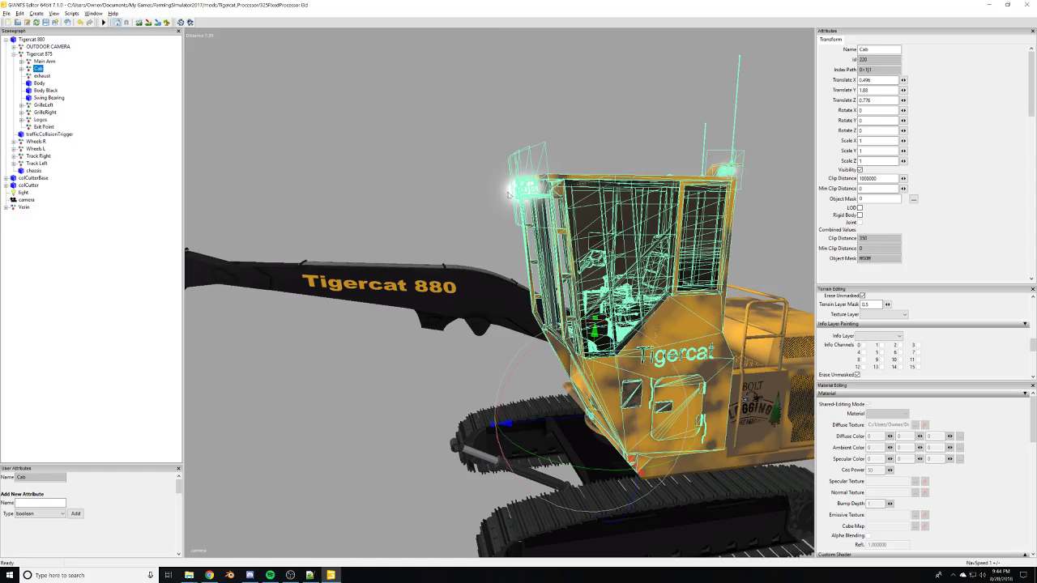
Move the imported Verin cylinder from the scene root into the Cab group.
{"action": "middle_click_drag", "start_coordinate": [510, 192], "coordinate": [267, 314]}
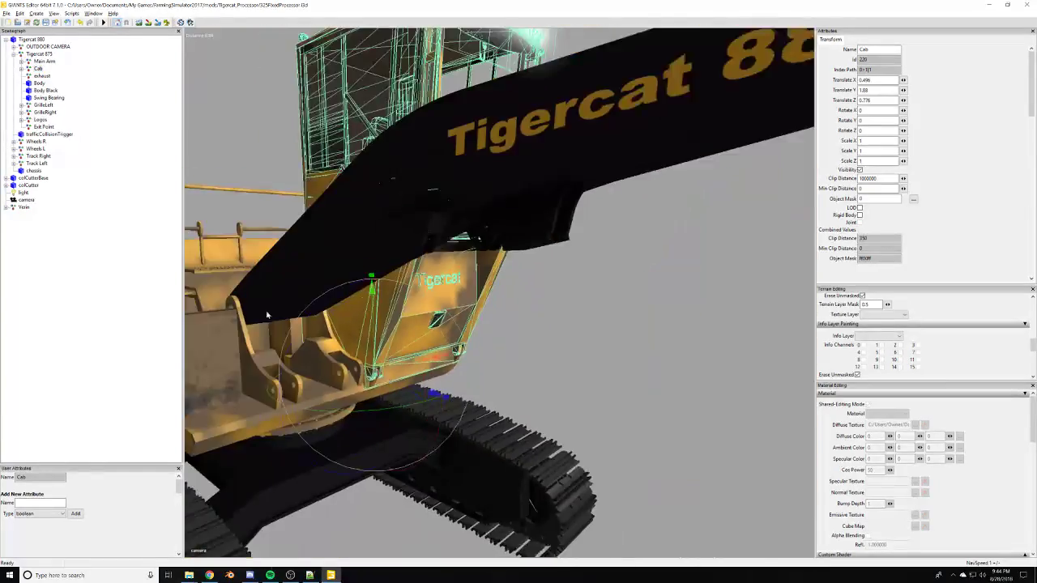
{"action": "scroll", "coordinate": [478, 284], "scroll_direction": "down", "scroll_amount": 3}
{"action": "left_click_drag", "start_coordinate": [267, 315], "coordinate": [432, 329], "text": "alt"}
{"action": "scroll", "coordinate": [484, 283], "scroll_direction": "up", "scroll_amount": 6}
{"action": "scroll", "coordinate": [483, 283], "scroll_direction": "down", "scroll_amount": 3}
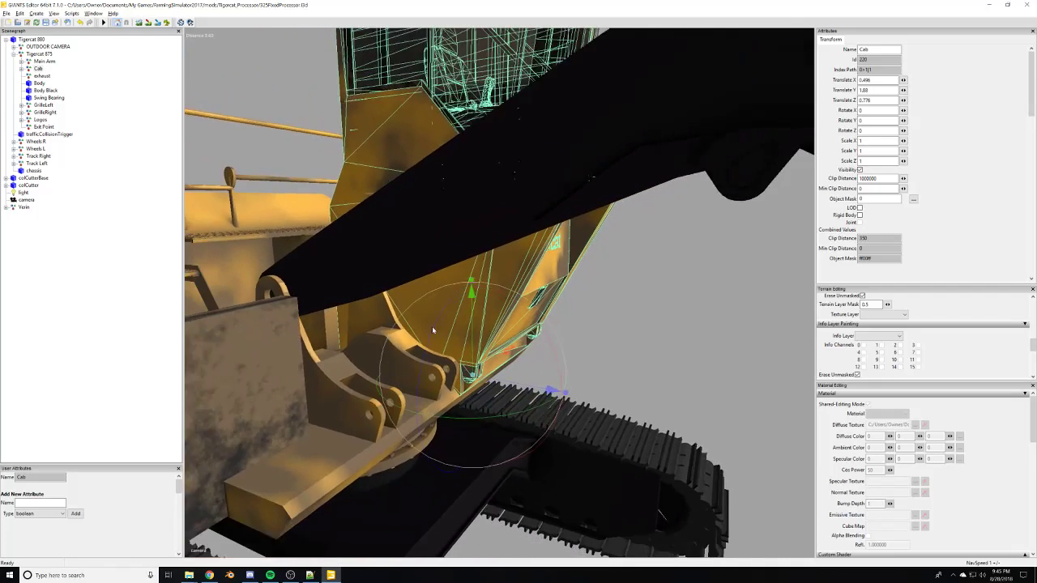
{"action": "middle_click_drag", "start_coordinate": [432, 325], "coordinate": [389, 340]}
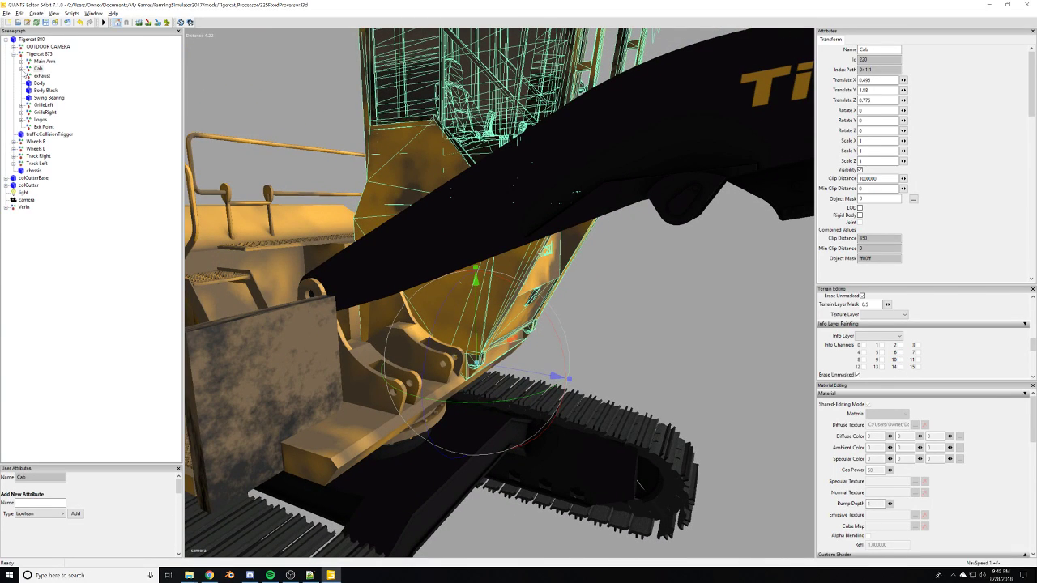
{"action": "left_click", "coordinate": [21, 69]}
{"action": "left_click", "coordinate": [24, 280]}
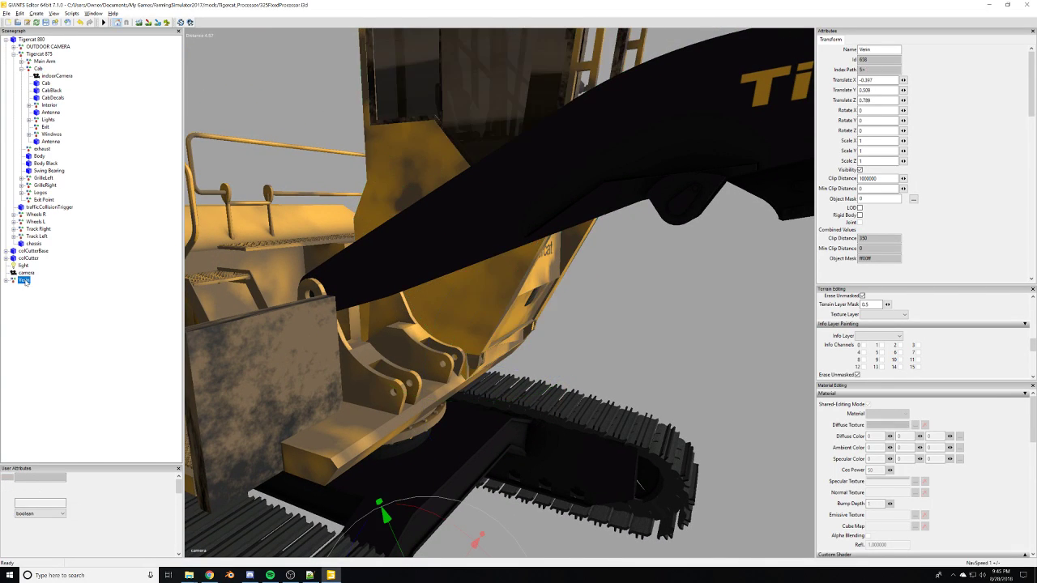
{"action": "left_click", "coordinate": [38, 70]}
{"action": "key", "text": "ctrl+v"}
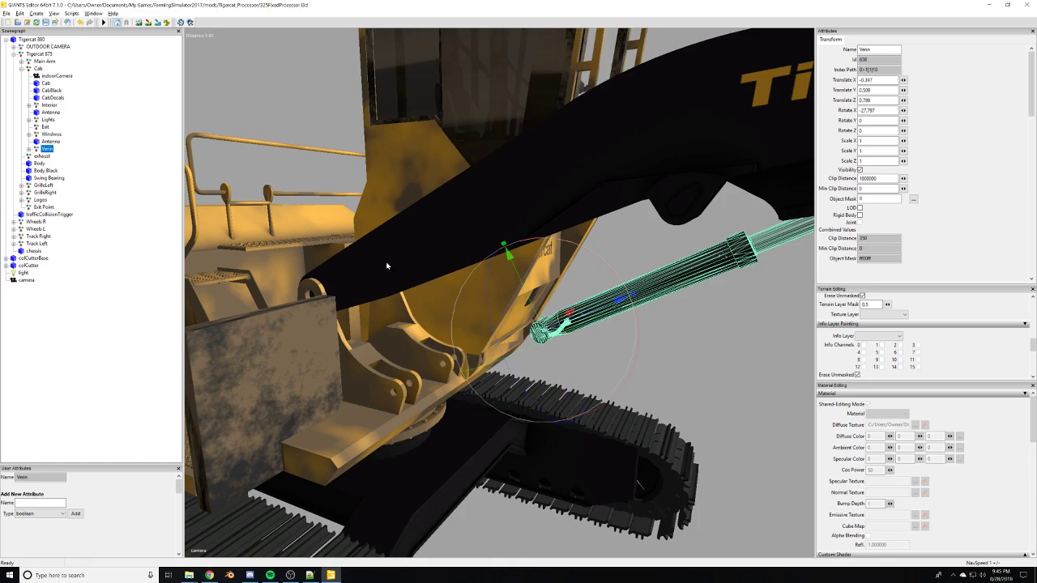
Place the Verin cylinder's base at the pin hole of the mounting bracket below the boom, at about X -0.188, Y 0.046, Z -0.154.
{"action": "scroll", "coordinate": [609, 299], "scroll_direction": "up", "scroll_amount": 5}
{"action": "scroll", "coordinate": [519, 328], "scroll_direction": "down", "scroll_amount": 5}
{"action": "middle_click_drag", "start_coordinate": [454, 324], "coordinate": [527, 349], "text": "alt"}
{"action": "scroll", "coordinate": [491, 332], "scroll_direction": "up", "scroll_amount": 5}
{"action": "left_click_drag", "start_coordinate": [527, 349], "coordinate": [447, 319], "text": "alt"}
{"action": "scroll", "coordinate": [506, 300], "scroll_direction": "down", "scroll_amount": 3}
{"action": "middle_click_drag", "start_coordinate": [446, 319], "coordinate": [458, 326]}
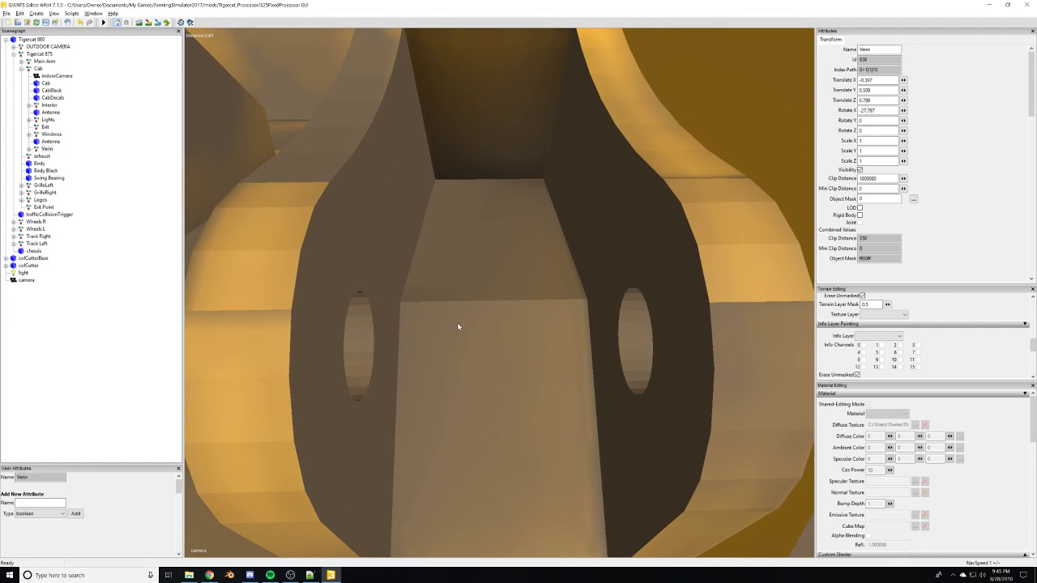
{"action": "key", "text": "ctrl+b"}
{"action": "left_click_drag", "start_coordinate": [453, 345], "coordinate": [575, 342], "text": "alt"}
{"action": "scroll", "coordinate": [592, 332], "scroll_direction": "down", "scroll_amount": 3}
{"action": "middle_click_drag", "start_coordinate": [576, 343], "coordinate": [521, 310]}
{"action": "left_click_drag", "start_coordinate": [520, 336], "coordinate": [441, 307]}
{"action": "scroll", "coordinate": [528, 324], "scroll_direction": "up", "scroll_amount": 2}
{"action": "scroll", "coordinate": [519, 322], "scroll_direction": "down", "scroll_amount": 2}
Cut the Verin cylinder and paste it back into the Cab group, with the bracket's pin hole in close view.
{"action": "key", "text": "ctrl+z"}
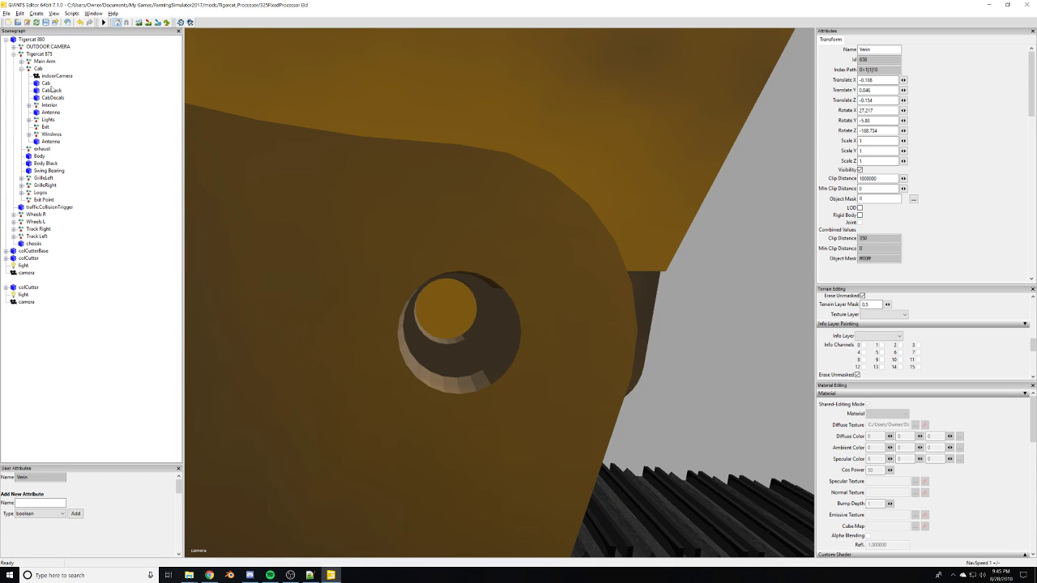
{"action": "left_click", "coordinate": [37, 71]}
{"action": "key", "text": "ctrl+v"}
{"action": "mouse_move", "coordinate": [488, 409]}
{"action": "left_mouse_down", "text": "alt"}
{"action": "mouse_move", "coordinate": [470, 429]}
{"action": "mouse_move", "coordinate": [483, 419]}
{"action": "left_mouse_up", "text": "alt"}
{"action": "scroll", "coordinate": [484, 419], "scroll_direction": "up", "scroll_amount": 3}
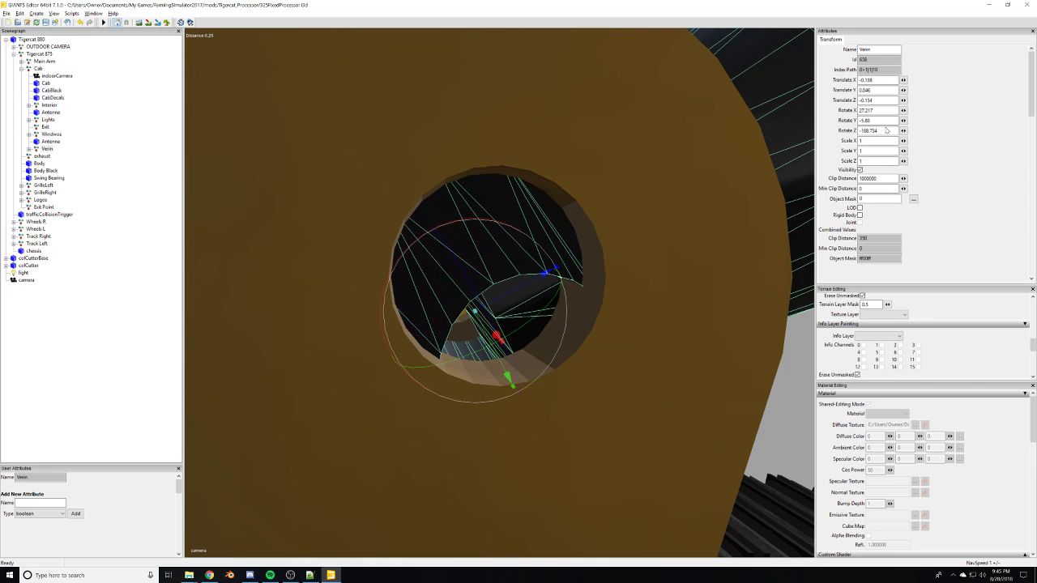
Set the Verin cylinder's X, Y and Z rotation to 0.
{"action": "left_click_drag", "start_coordinate": [886, 130], "coordinate": [835, 122]}
{"action": "type", "text": "00"}
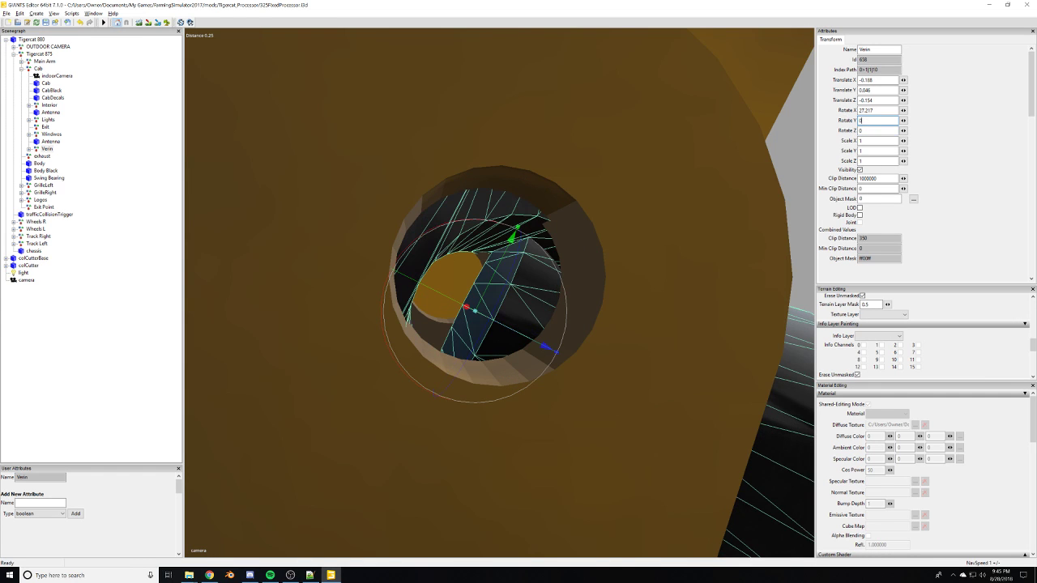
{"action": "type", "text": "0"}
{"action": "scroll", "coordinate": [475, 324], "scroll_direction": "down", "scroll_amount": 4}
{"action": "left_click_drag", "start_coordinate": [475, 324], "coordinate": [478, 390], "text": "alt"}
{"action": "scroll", "coordinate": [651, 350], "scroll_direction": "up", "scroll_amount": 3}
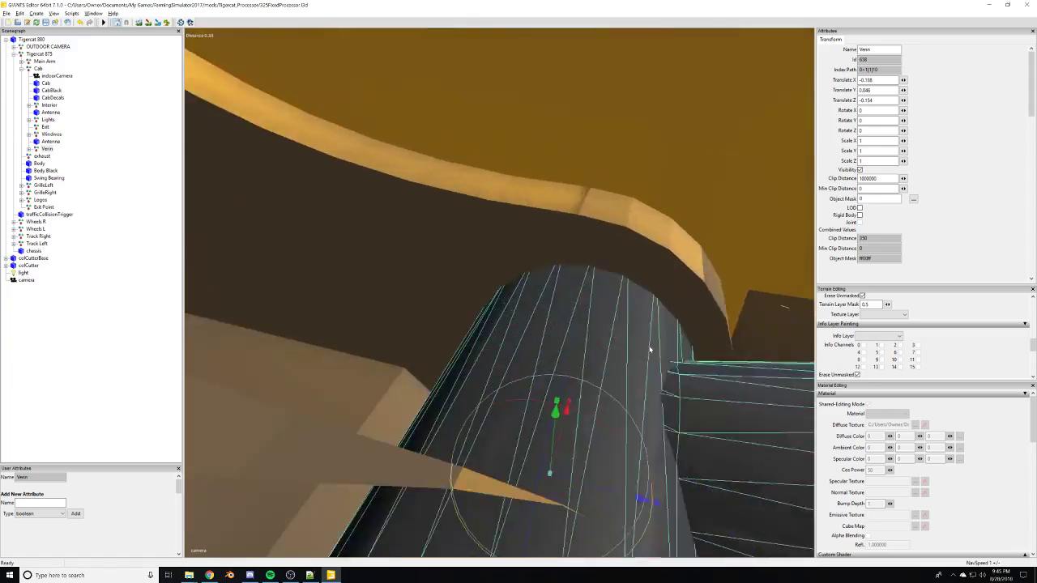
Rotate the Verin cylinder about its X axis to about -36 degrees so it points up toward the boom.
{"action": "mouse_move", "coordinate": [651, 349]}
{"action": "left_mouse_down", "text": "alt"}
{"action": "mouse_move", "coordinate": [489, 384]}
{"action": "mouse_move", "coordinate": [637, 340]}
{"action": "left_mouse_up", "text": "alt"}
{"action": "middle_click_drag", "start_coordinate": [637, 341], "coordinate": [549, 350]}
{"action": "left_click_drag", "start_coordinate": [583, 317], "coordinate": [545, 356], "text": "alt"}
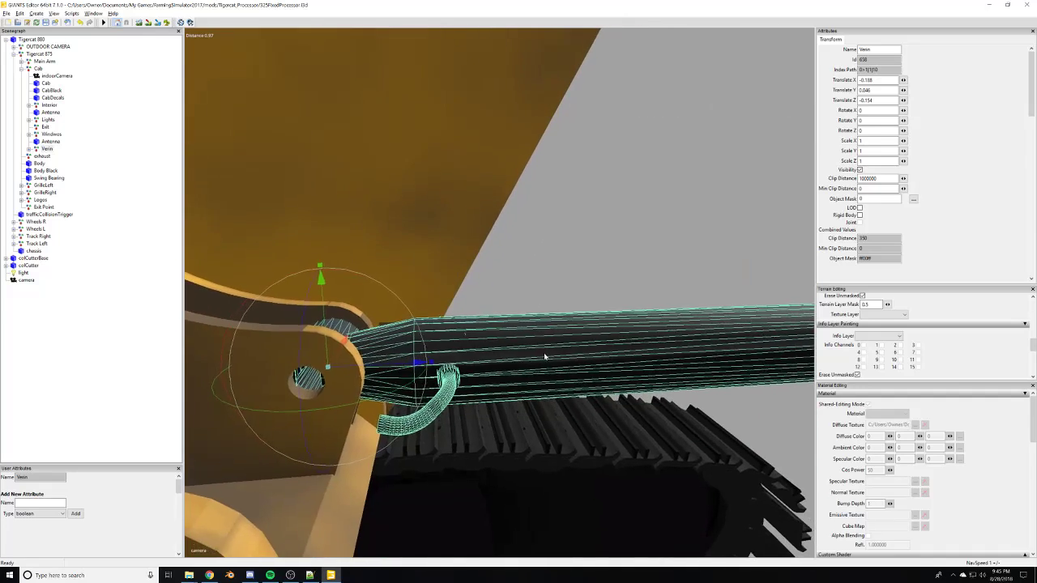
{"action": "right_click_drag", "start_coordinate": [545, 356], "coordinate": [497, 299], "text": "alt"}
{"action": "left_click_drag", "start_coordinate": [369, 248], "coordinate": [279, 280]}
Examine how the cylinder's rod end lines up with the boom's mounting lugs from the side and the front.
{"action": "mouse_move", "coordinate": [601, 302]}
{"action": "middle_mouse_down", "text": "alt"}
{"action": "mouse_move", "coordinate": [694, 234]}
{"action": "mouse_move", "coordinate": [520, 256]}
{"action": "mouse_move", "coordinate": [532, 300]}
{"action": "mouse_move", "coordinate": [601, 282]}
{"action": "middle_mouse_up", "text": "alt"}
{"action": "right_click_drag", "start_coordinate": [602, 282], "coordinate": [528, 292], "text": "alt"}
{"action": "left_click_drag", "start_coordinate": [527, 292], "coordinate": [539, 303], "text": "alt"}
{"action": "mouse_move", "coordinate": [711, 428]}
{"action": "left_mouse_down", "text": "alt"}
{"action": "mouse_move", "coordinate": [723, 429]}
{"action": "mouse_move", "coordinate": [715, 447]}
{"action": "left_mouse_up", "text": "alt"}
{"action": "left_click_drag", "start_coordinate": [482, 384], "coordinate": [515, 370], "text": "alt"}
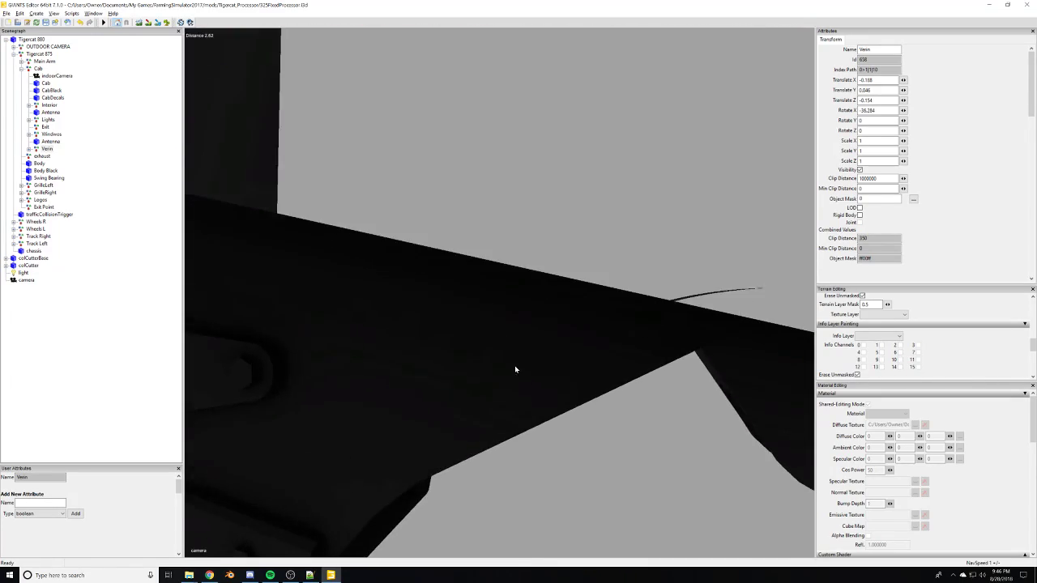
{"action": "middle_click_drag", "start_coordinate": [514, 370], "coordinate": [688, 374]}
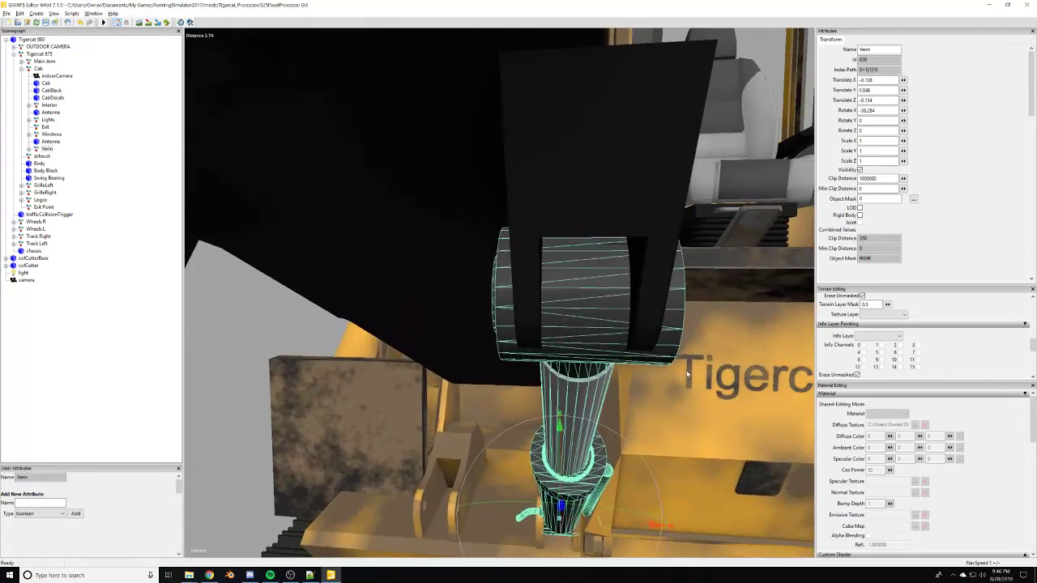
{"action": "left_click_drag", "start_coordinate": [687, 374], "coordinate": [667, 371], "text": "alt"}
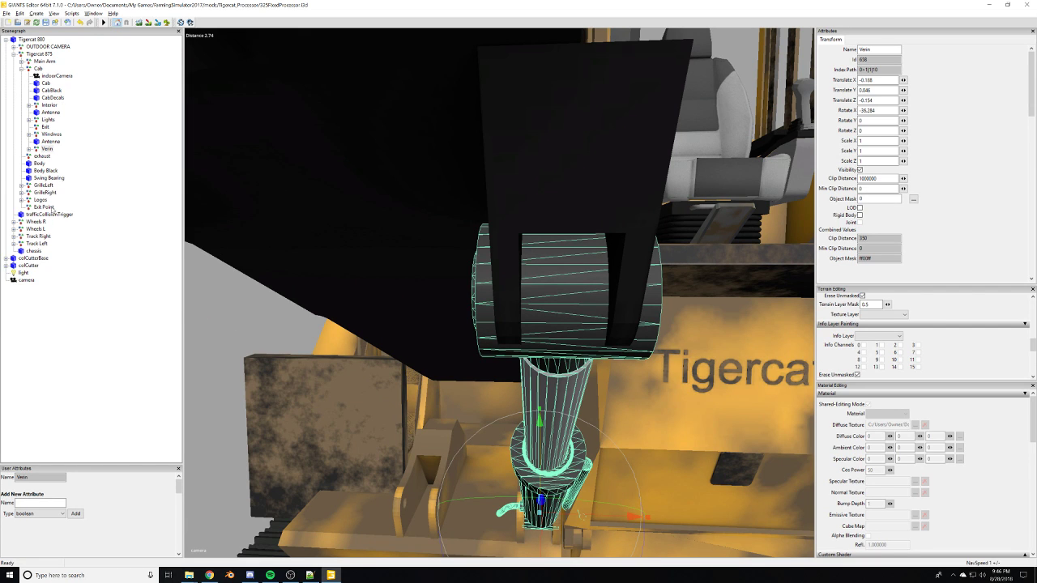
Examine the Main Arm's Boom and Lines parts, from the whole machine down to the hydraulic line ends on top of the boom.
{"action": "left_click_drag", "start_coordinate": [599, 381], "coordinate": [664, 443], "text": "alt"}
{"action": "scroll", "coordinate": [664, 442], "scroll_direction": "down", "scroll_amount": 8}
{"action": "middle_click_drag", "start_coordinate": [268, 409], "coordinate": [464, 424], "text": "alt"}
{"action": "left_click_drag", "start_coordinate": [463, 424], "coordinate": [414, 393], "text": "alt"}
{"action": "middle_click_drag", "start_coordinate": [308, 253], "coordinate": [190, 193], "text": "alt"}
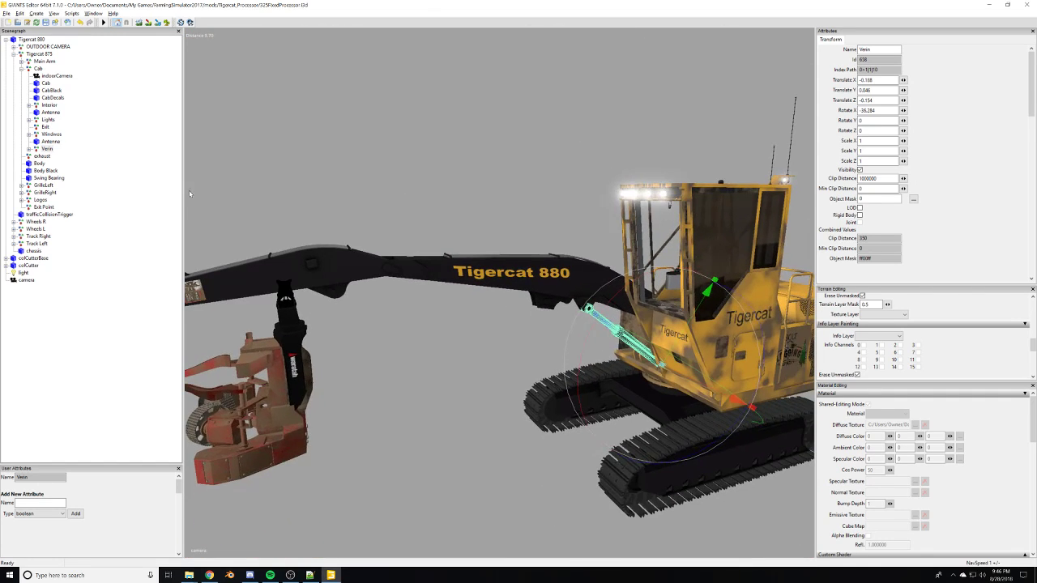
{"action": "left_click", "coordinate": [44, 61]}
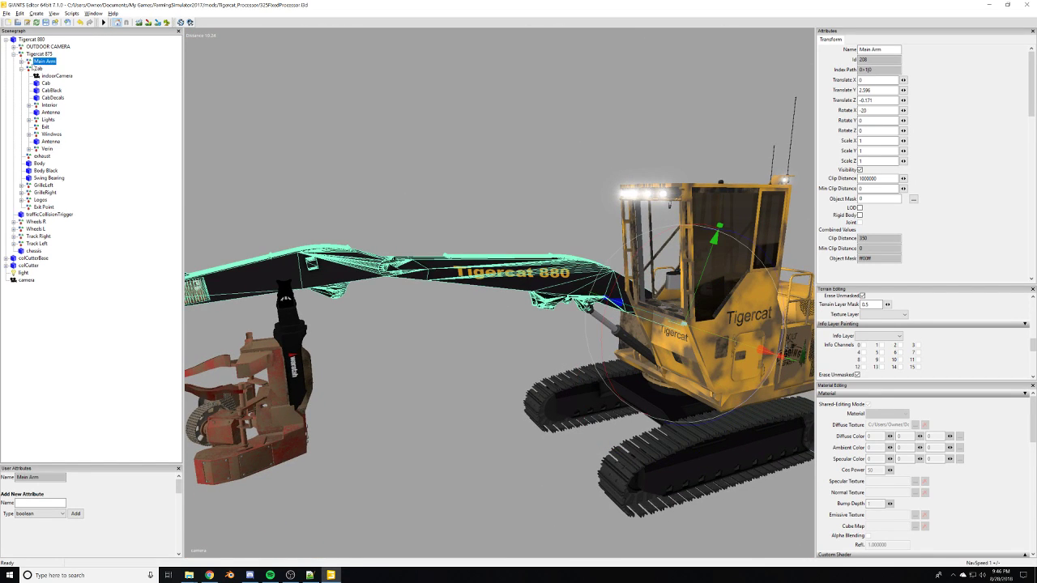
{"action": "left_click", "coordinate": [21, 62]}
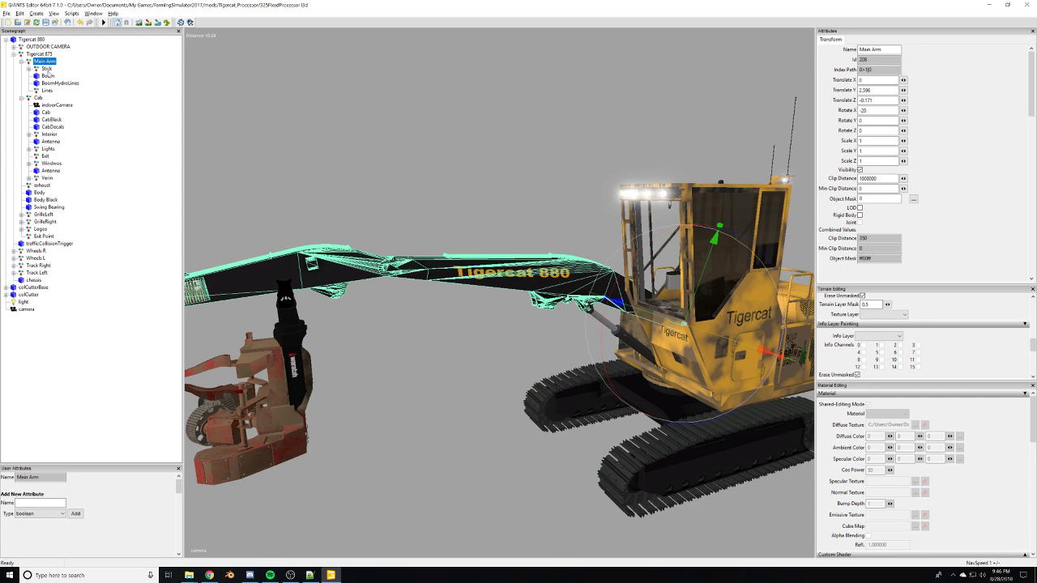
{"action": "left_click", "coordinate": [48, 75]}
{"action": "left_click", "coordinate": [46, 90]}
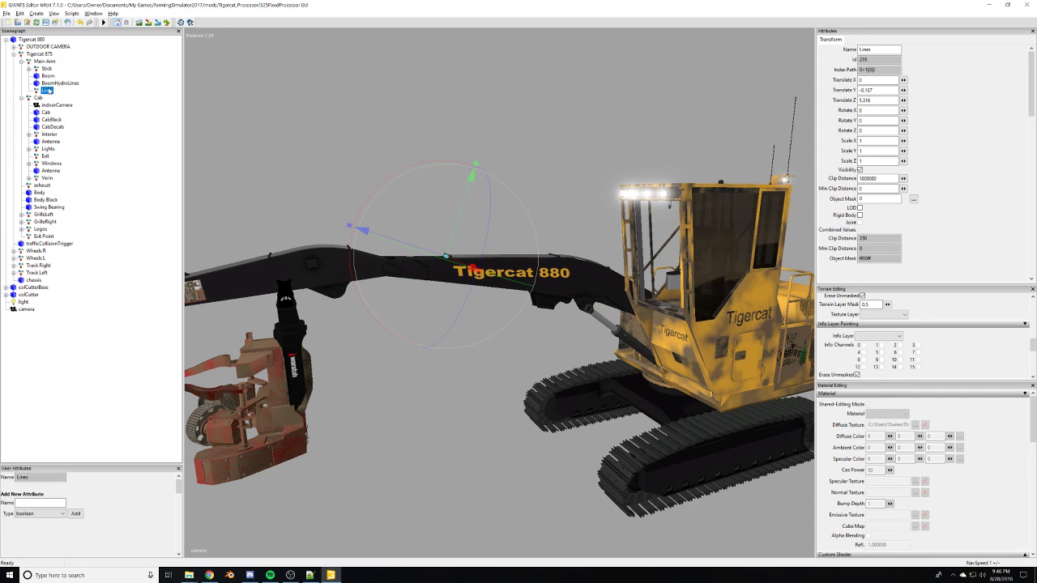
{"action": "scroll", "coordinate": [492, 313], "scroll_direction": "up", "scroll_amount": 5}
{"action": "left_click_drag", "start_coordinate": [492, 313], "coordinate": [584, 244], "text": "alt"}
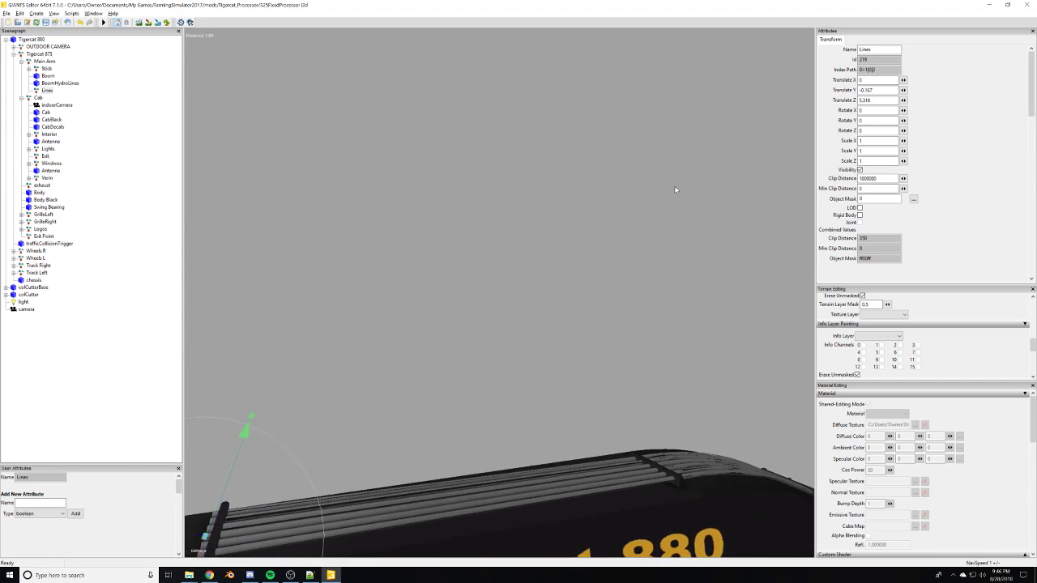
{"action": "scroll", "coordinate": [585, 244], "scroll_direction": "up", "scroll_amount": 3}
{"action": "left_click_drag", "start_coordinate": [662, 213], "coordinate": [655, 189], "text": "alt"}
{"action": "scroll", "coordinate": [655, 189], "scroll_direction": "up", "scroll_amount": 2}
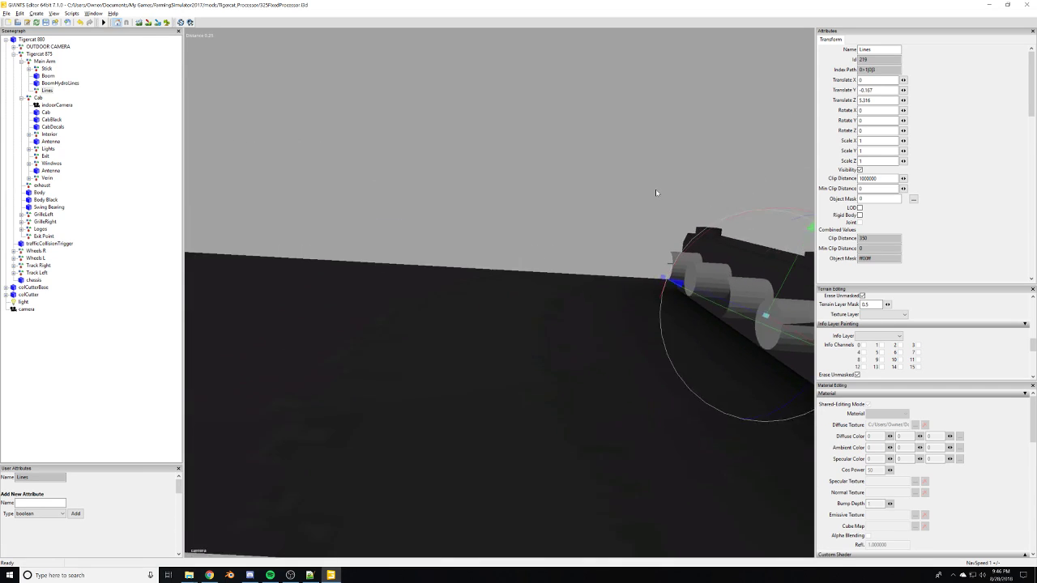
{"action": "scroll", "coordinate": [655, 189], "scroll_direction": "down", "scroll_amount": 2}
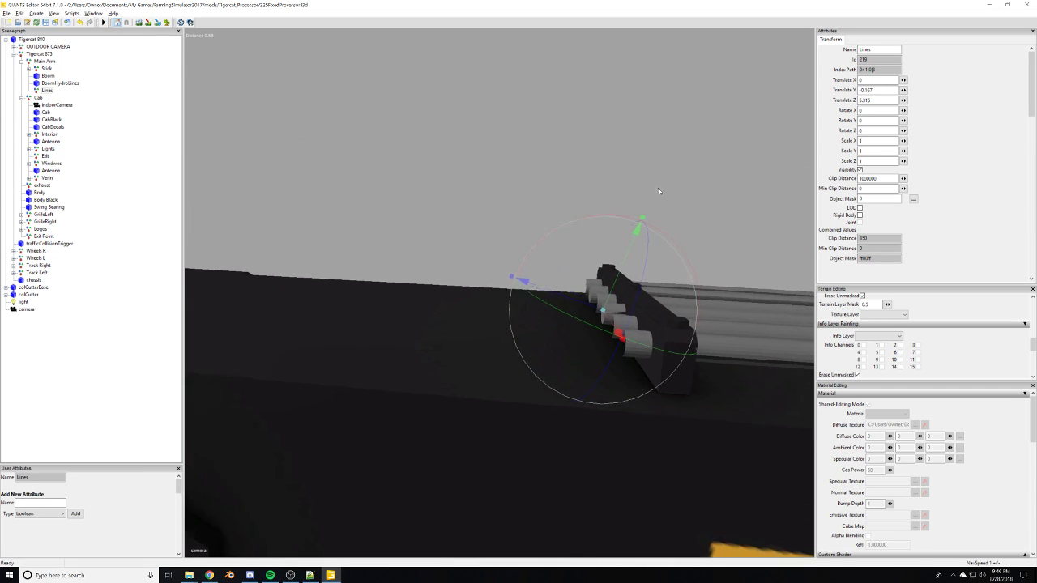
{"action": "scroll", "coordinate": [658, 190], "scroll_direction": "up", "scroll_amount": 8}
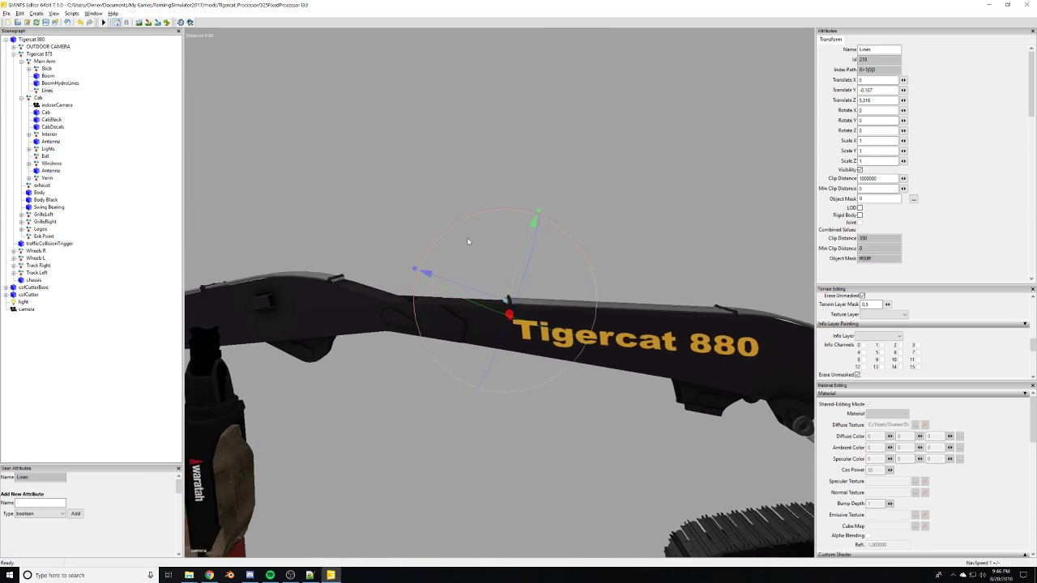
Examine the boom's underside and the fit of the cylinder's rod end in its mounting lugs, with nothing selected.
{"action": "left_click_drag", "start_coordinate": [477, 278], "coordinate": [467, 392], "text": "alt"}
{"action": "left_click", "coordinate": [463, 394]}
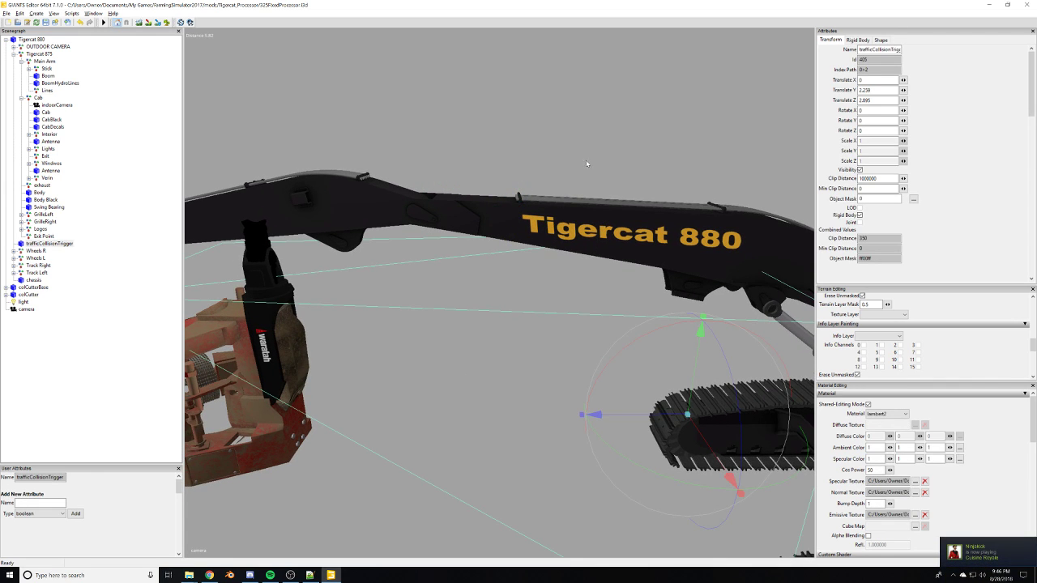
{"action": "left_click", "coordinate": [610, 73]}
{"action": "scroll", "coordinate": [481, 197], "scroll_direction": "up", "scroll_amount": 4}
{"action": "left_click_drag", "start_coordinate": [481, 197], "coordinate": [514, 230], "text": "alt"}
{"action": "scroll", "coordinate": [538, 214], "scroll_direction": "up", "scroll_amount": 2}
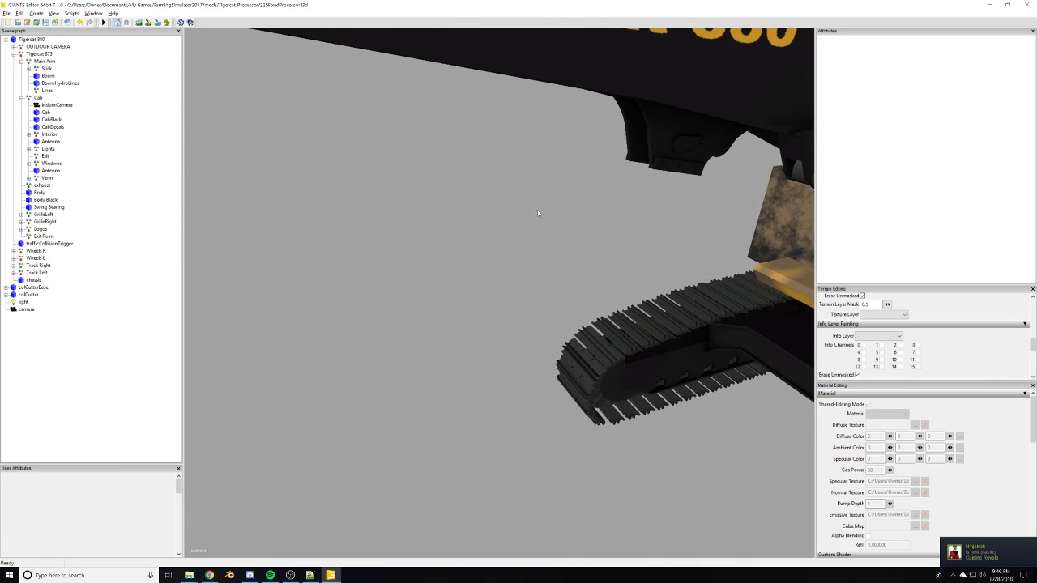
{"action": "scroll", "coordinate": [538, 214], "scroll_direction": "down", "scroll_amount": 8}
{"action": "scroll", "coordinate": [518, 334], "scroll_direction": "down", "scroll_amount": 7}
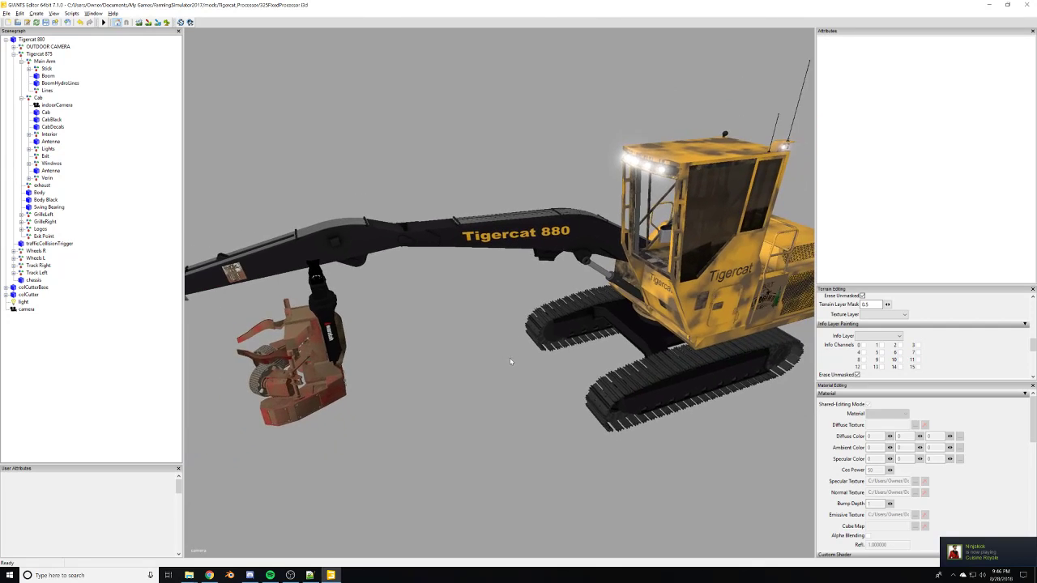
{"action": "left_click_drag", "start_coordinate": [511, 362], "coordinate": [562, 359], "text": "alt"}
{"action": "scroll", "coordinate": [701, 202], "scroll_direction": "up", "scroll_amount": 5}
{"action": "left_click_drag", "start_coordinate": [701, 202], "coordinate": [664, 167], "text": "alt"}
{"action": "scroll", "coordinate": [514, 234], "scroll_direction": "down", "scroll_amount": 6}
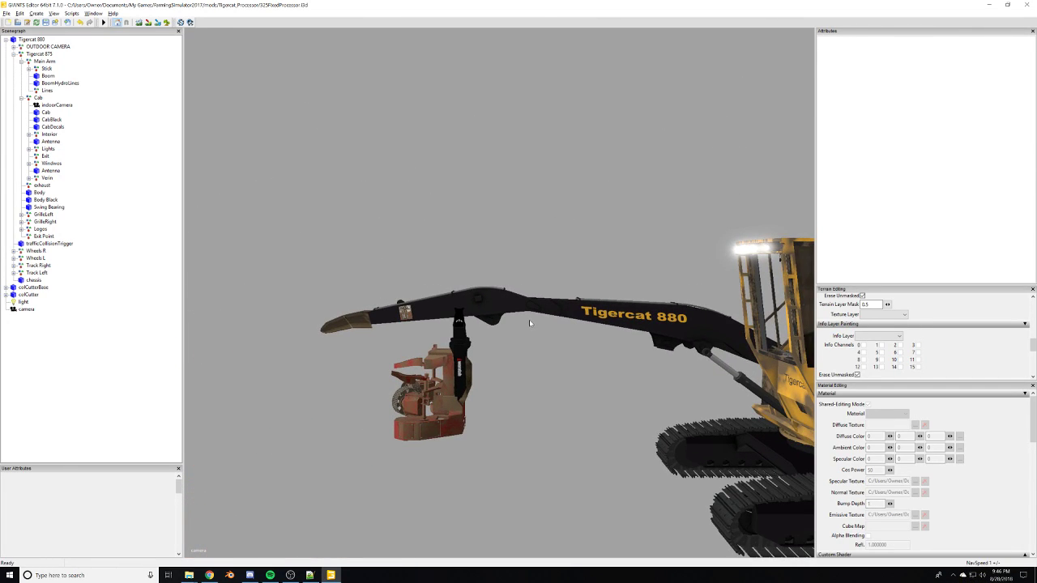
{"action": "left_click_drag", "start_coordinate": [530, 322], "coordinate": [702, 275], "text": "alt"}
{"action": "scroll", "coordinate": [603, 349], "scroll_direction": "up", "scroll_amount": 5}
{"action": "scroll", "coordinate": [641, 297], "scroll_direction": "up", "scroll_amount": 6}
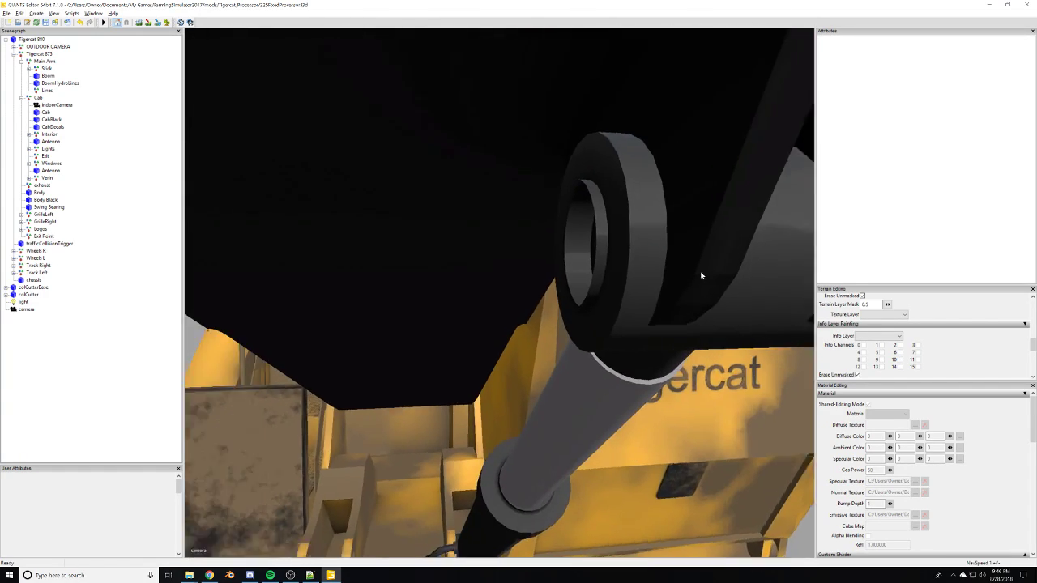
{"action": "mouse_move", "coordinate": [701, 275]}
{"action": "middle_mouse_down"}
{"action": "mouse_move", "coordinate": [672, 273]}
{"action": "mouse_move", "coordinate": [699, 279]}
{"action": "middle_mouse_up"}
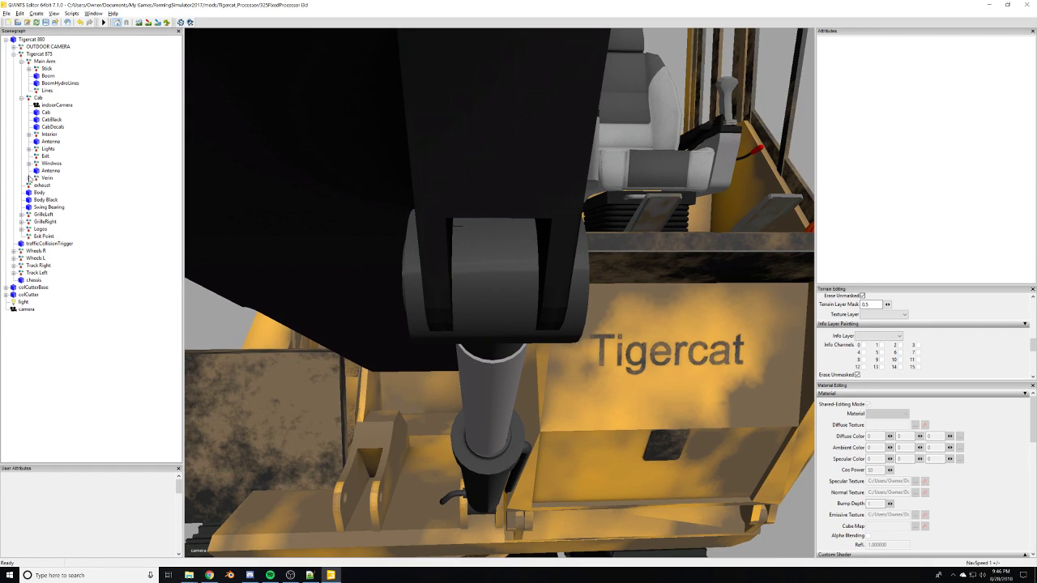
Narrow the Verin cylinder's Tige rod-end shape to an X scale of about 0.529 so it fits between the boom lugs.
{"action": "left_click", "coordinate": [28, 177]}
{"action": "left_click", "coordinate": [54, 184]}
{"action": "left_click", "coordinate": [37, 185]}
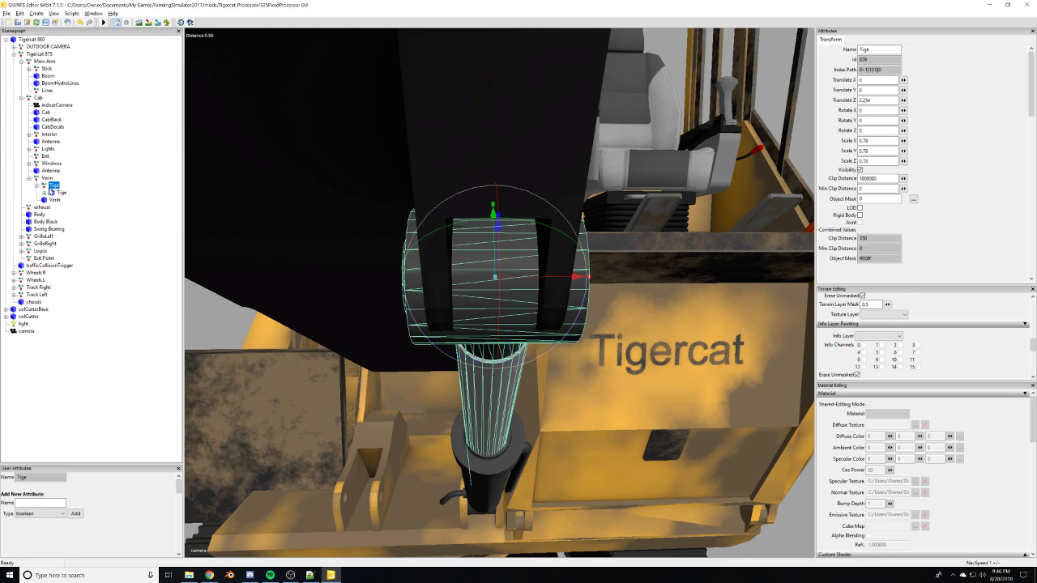
{"action": "left_click", "coordinate": [53, 194]}
{"action": "left_click", "coordinate": [44, 194]}
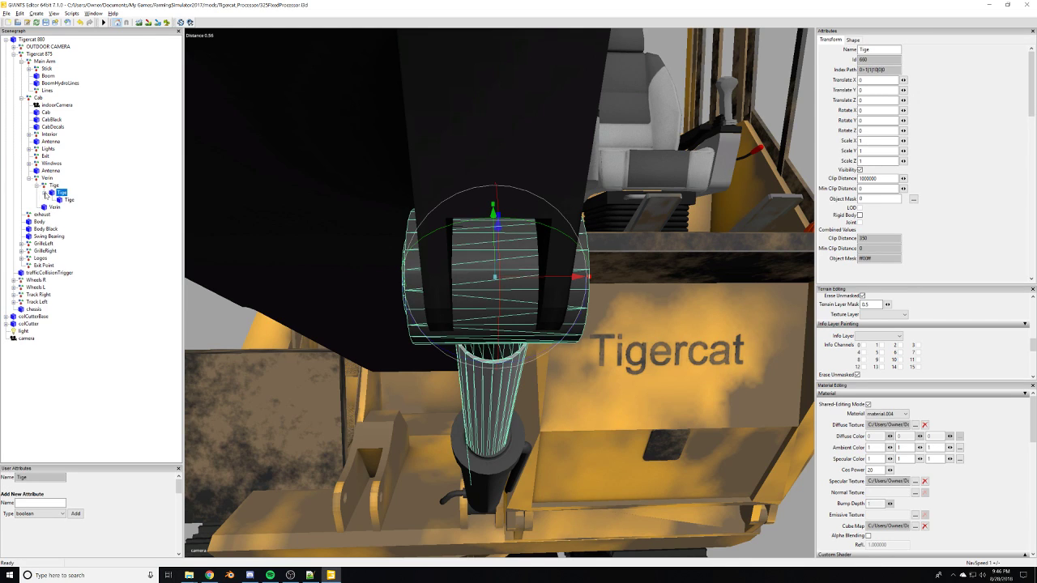
{"action": "left_click", "coordinate": [68, 200]}
{"action": "left_click", "coordinate": [62, 193]}
{"action": "left_click_drag", "start_coordinate": [589, 278], "coordinate": [316, 279]}
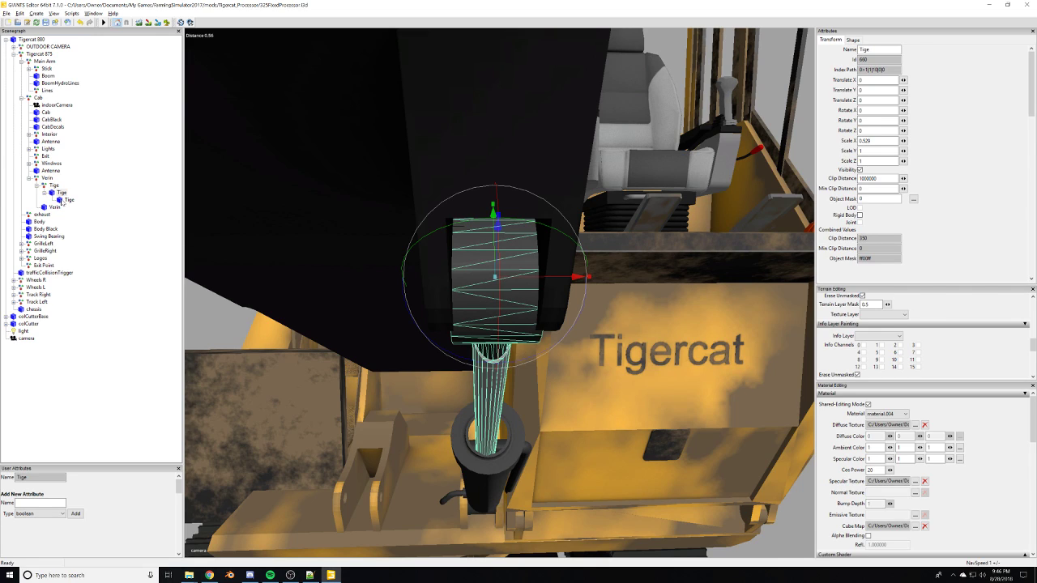
Widen the nested Tige rod to an X scale of about 1.664 and shift it to about 0.009 along X.
{"action": "left_click", "coordinate": [68, 201]}
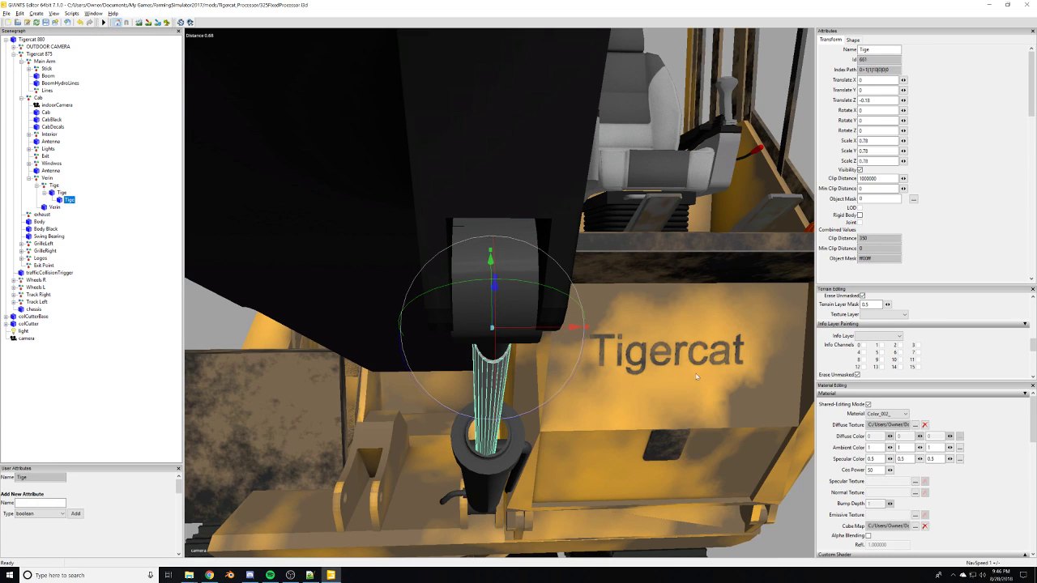
{"action": "left_click_drag", "start_coordinate": [608, 331], "coordinate": [869, 332]}
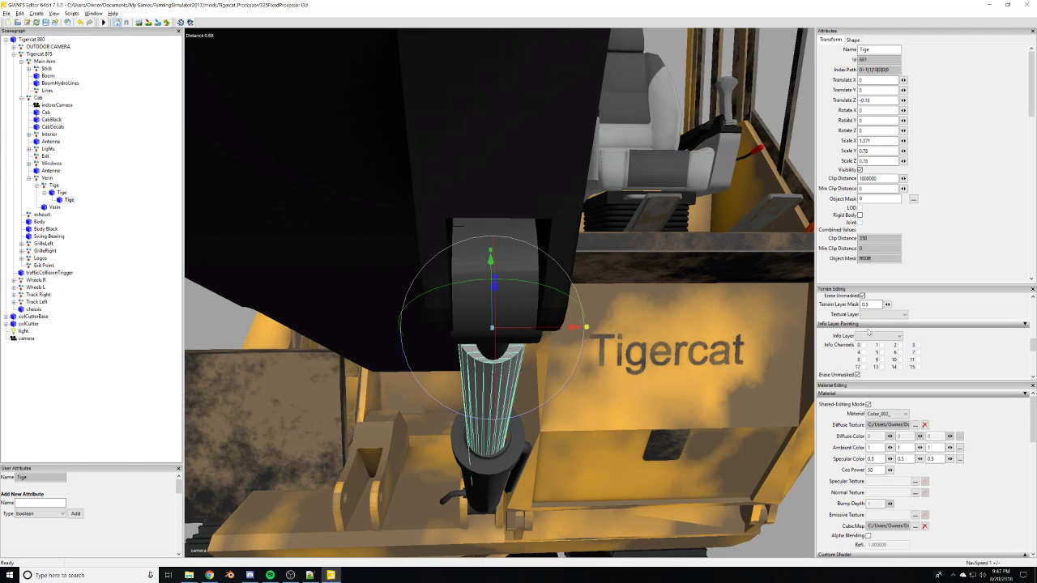
{"action": "left_click_drag", "start_coordinate": [588, 328], "coordinate": [666, 327]}
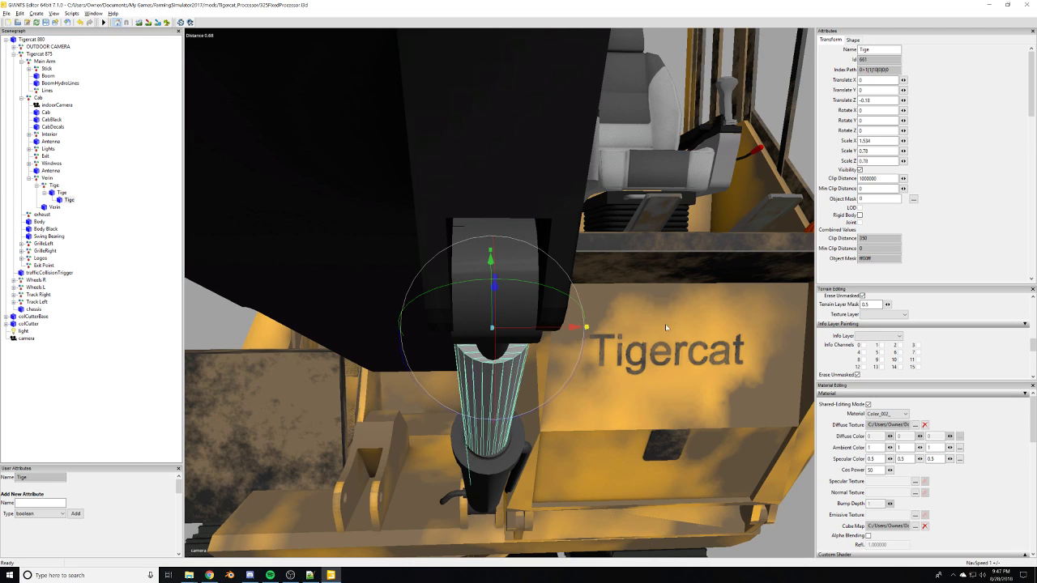
{"action": "left_click_drag", "start_coordinate": [558, 330], "coordinate": [806, 342]}
{"action": "right_click_drag", "start_coordinate": [806, 342], "coordinate": [544, 345]}
Change the rod's diffuse texture to Gris6 from the Tigercat_Processor textures folder.
{"action": "left_click", "coordinate": [915, 426]}
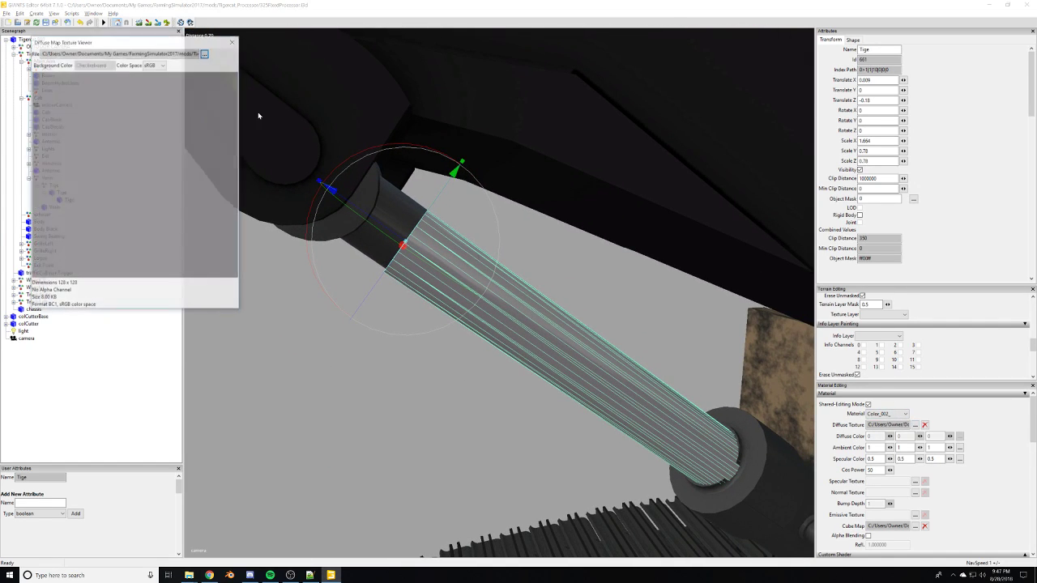
{"action": "left_click", "coordinate": [205, 56]}
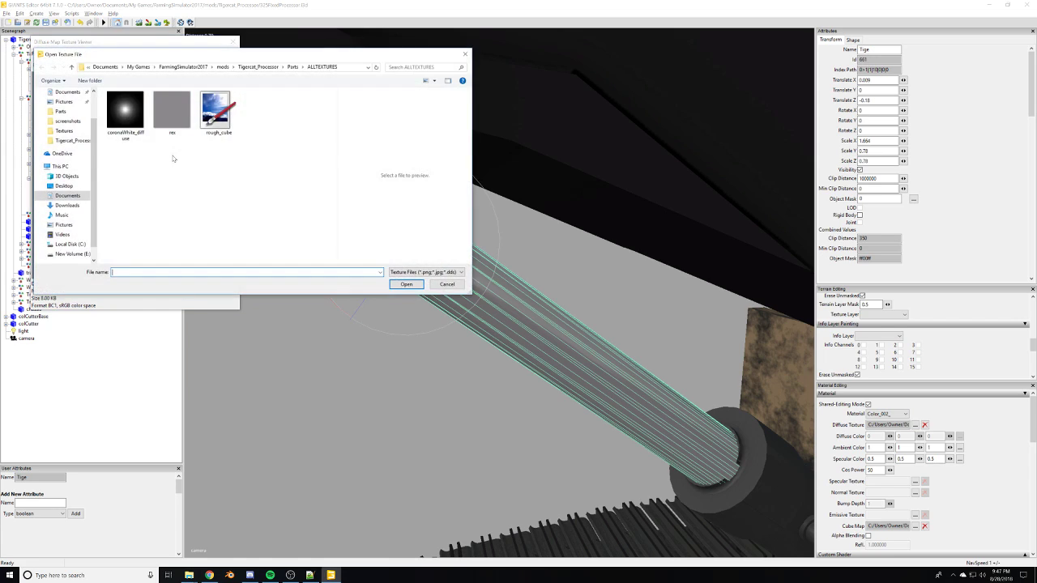
{"action": "left_click", "coordinate": [288, 68]}
{"action": "left_click", "coordinate": [253, 67]}
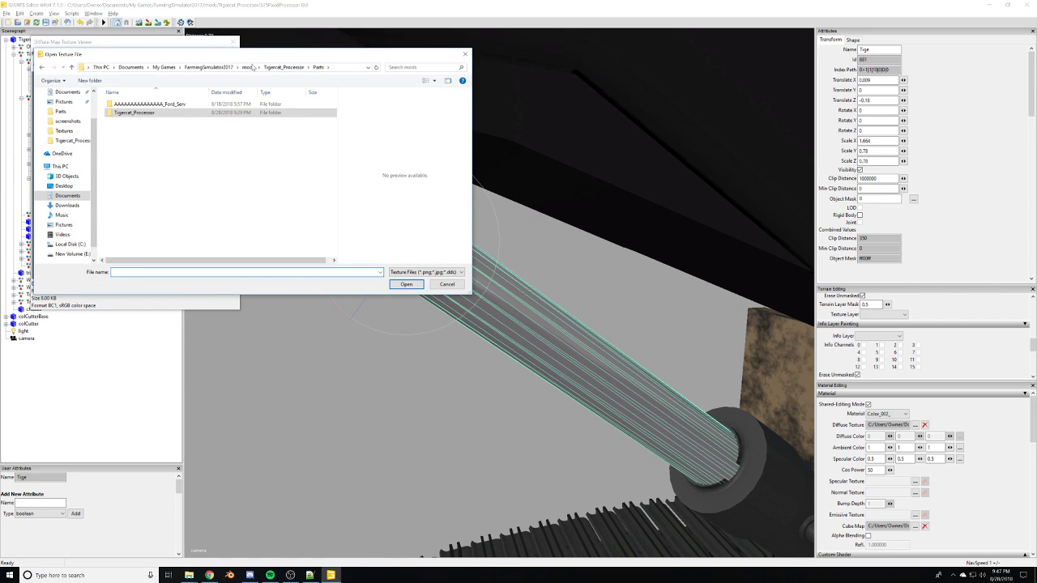
{"action": "double_click", "coordinate": [162, 112]}
{"action": "double_click", "coordinate": [153, 143]}
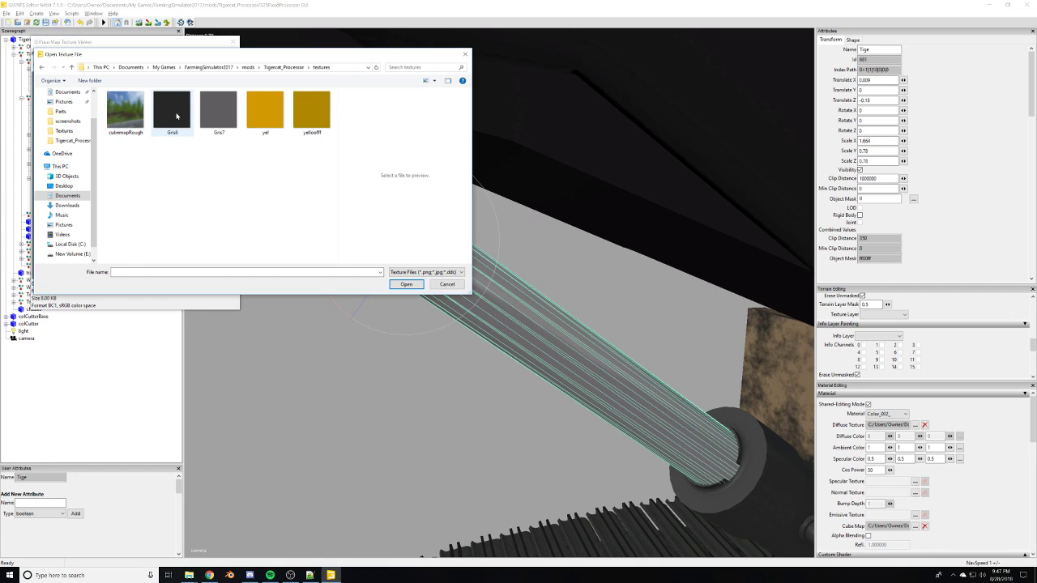
{"action": "double_click", "coordinate": [177, 116]}
{"action": "left_click", "coordinate": [235, 43]}
{"action": "scroll", "coordinate": [566, 271], "scroll_direction": "down", "scroll_amount": 4}
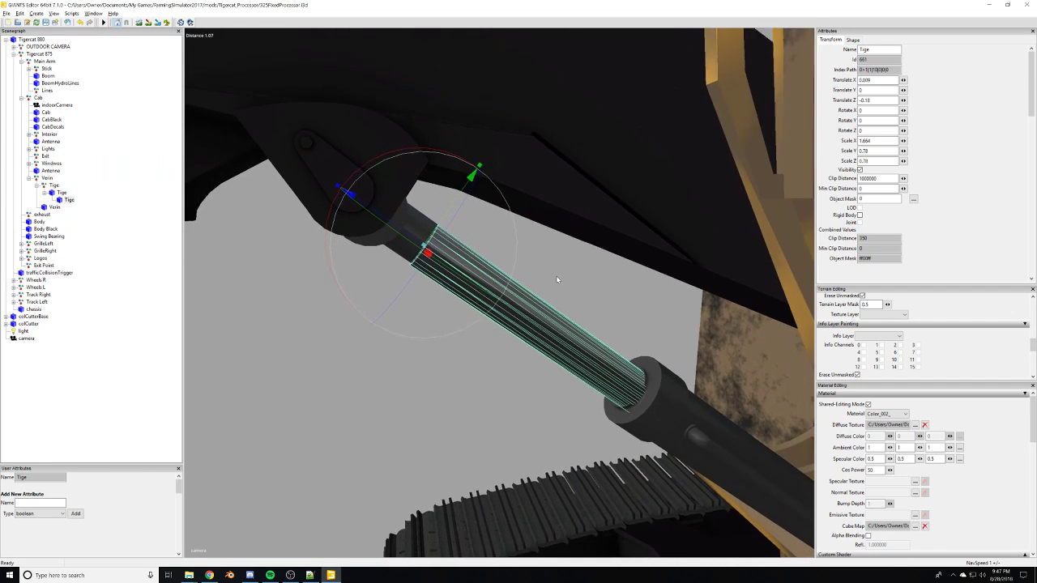
Replace the nested Tige rod's cube map with cubemap from the NEL_TC880 textures folder and view the rod without its wireframe.
{"action": "left_click", "coordinate": [329, 333]}
{"action": "right_click_drag", "start_coordinate": [342, 338], "coordinate": [364, 301]}
{"action": "left_click", "coordinate": [428, 300]}
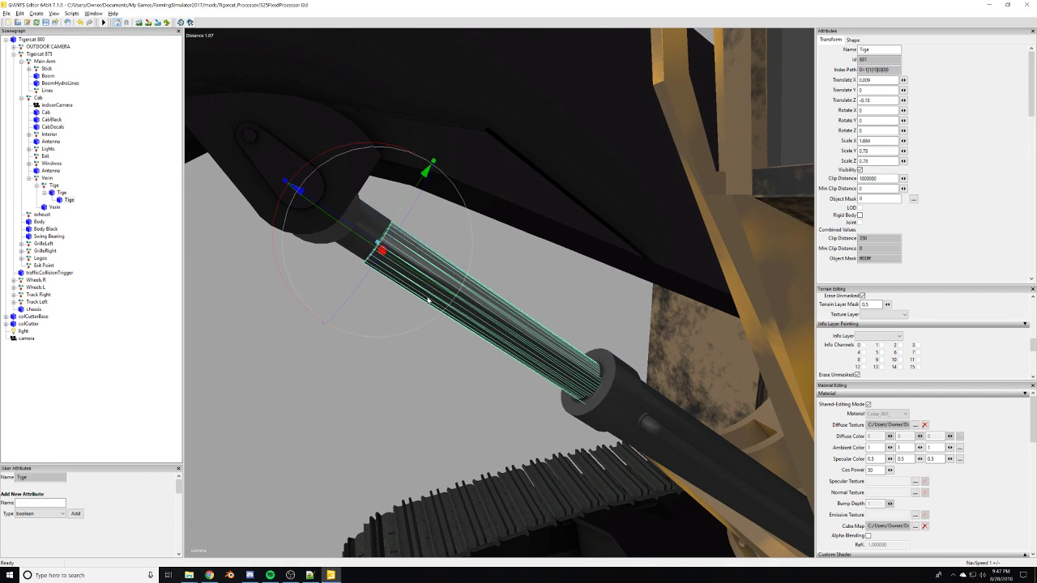
{"action": "left_click", "coordinate": [915, 526]}
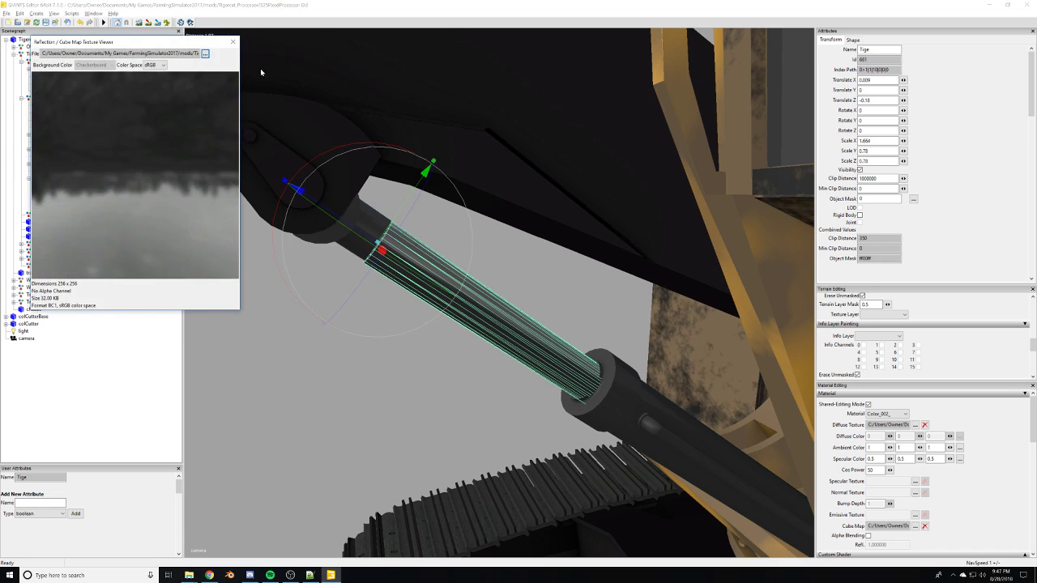
{"action": "left_click", "coordinate": [205, 54]}
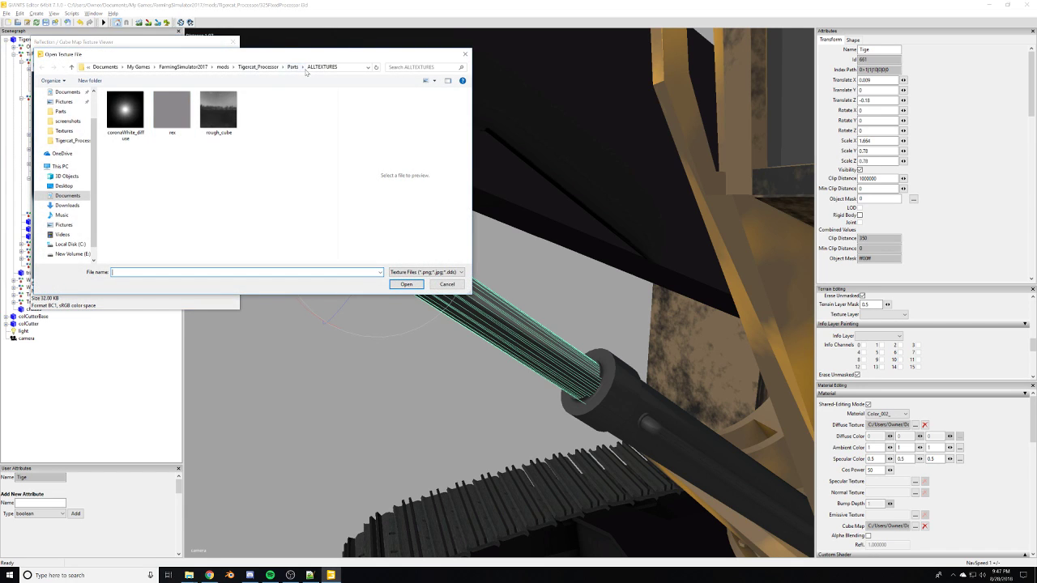
{"action": "left_click", "coordinate": [292, 67]}
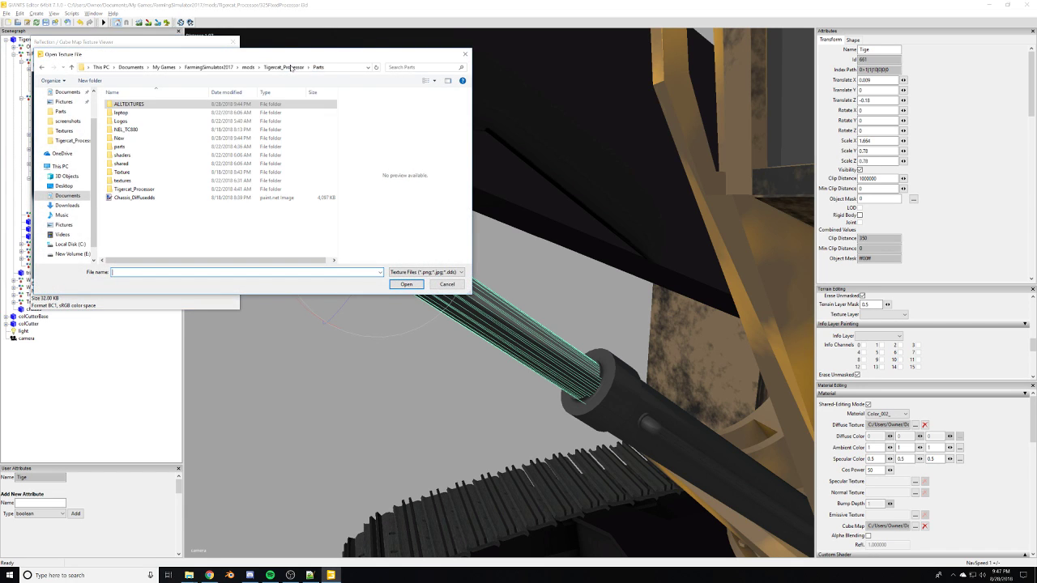
{"action": "double_click", "coordinate": [127, 129]}
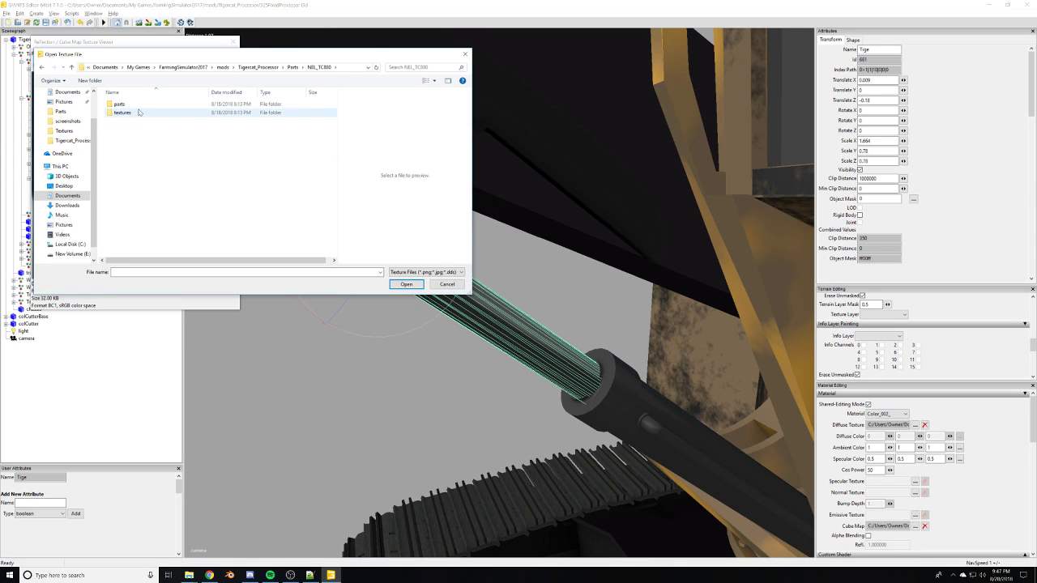
{"action": "double_click", "coordinate": [123, 113]}
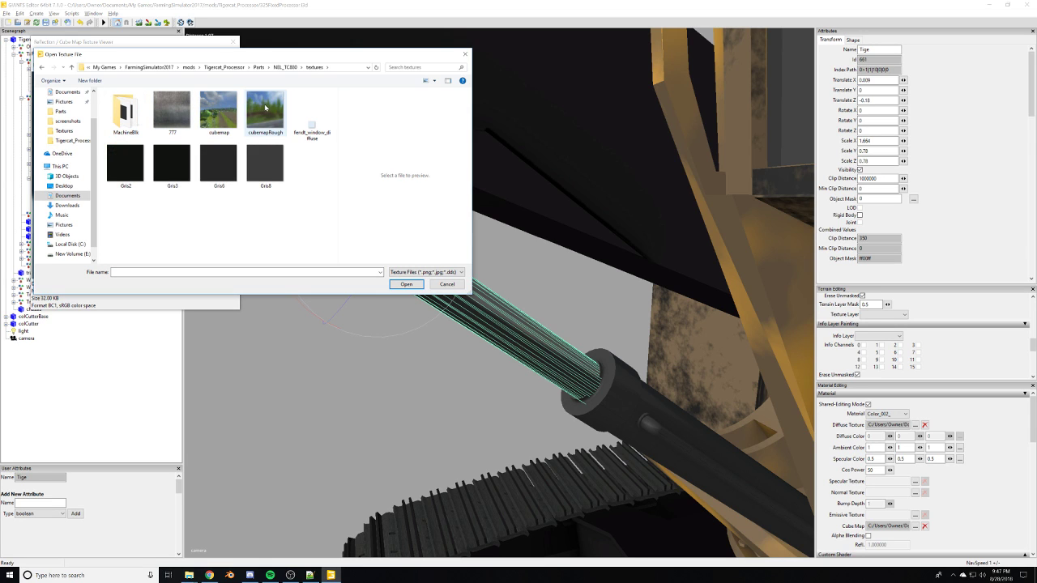
{"action": "double_click", "coordinate": [210, 116]}
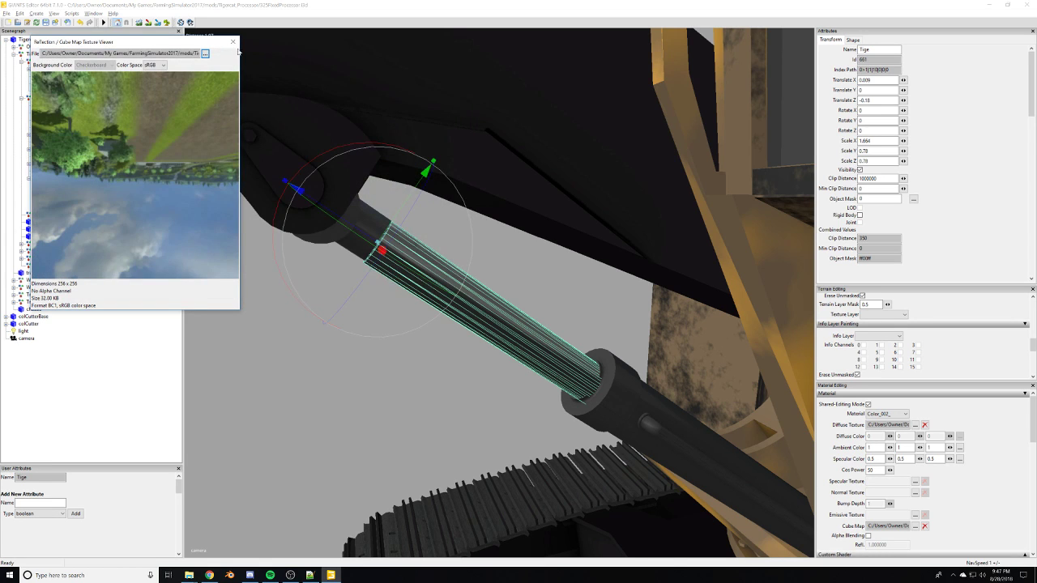
{"action": "left_click", "coordinate": [234, 43]}
{"action": "scroll", "coordinate": [331, 361], "scroll_direction": "down", "scroll_amount": 5}
{"action": "left_click", "coordinate": [332, 361]}
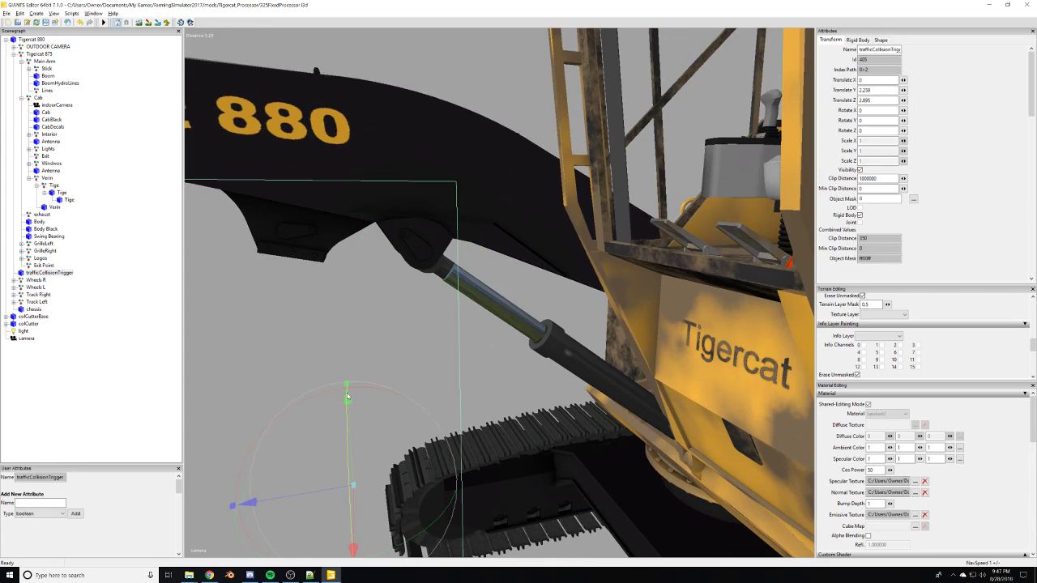
Select the nested Tige rod and look through the NEL_TC880 and Parts textures folders for a different cube map.
{"action": "scroll", "coordinate": [414, 363], "scroll_direction": "up", "scroll_amount": 5}
{"action": "left_click", "coordinate": [466, 300]}
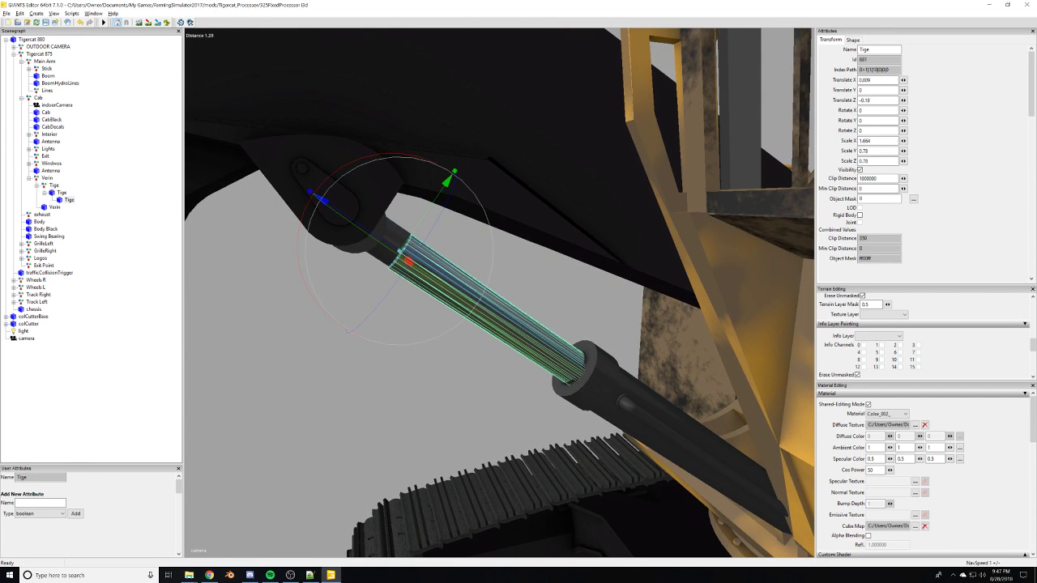
{"action": "left_click", "coordinate": [915, 526]}
{"action": "left_click", "coordinate": [206, 54]}
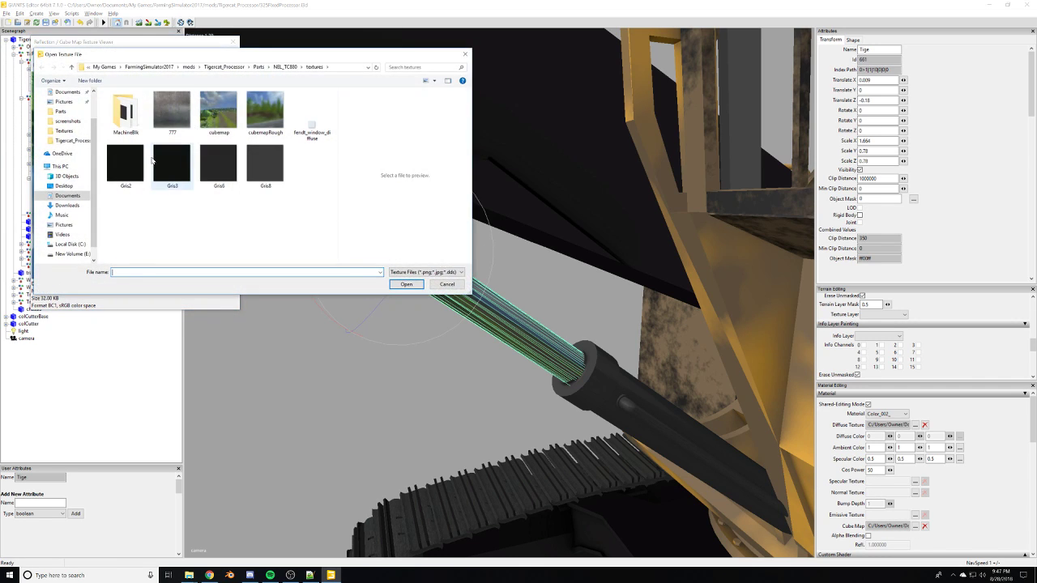
{"action": "left_click", "coordinate": [283, 68]}
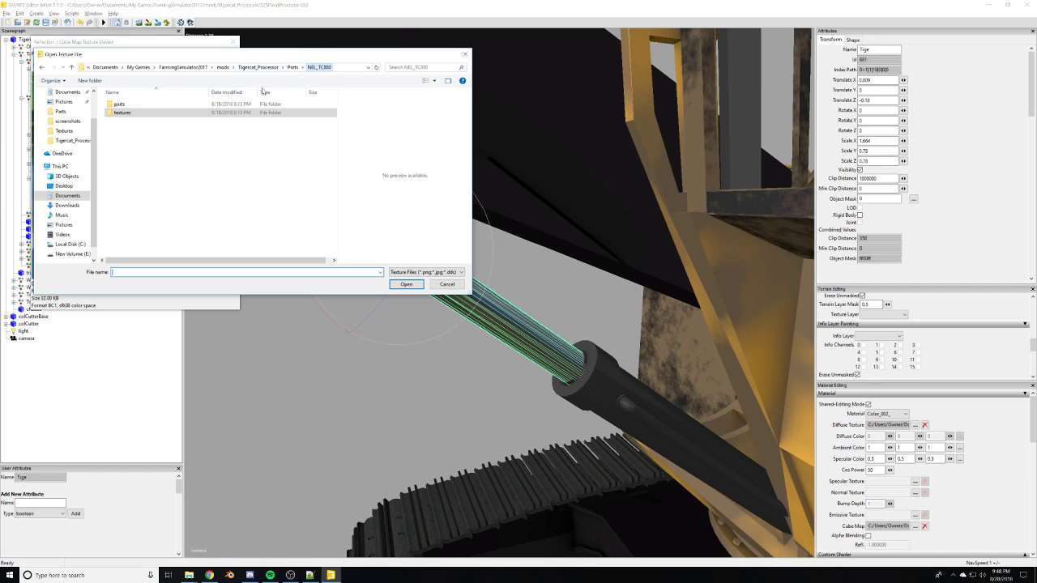
{"action": "left_click", "coordinate": [293, 68]}
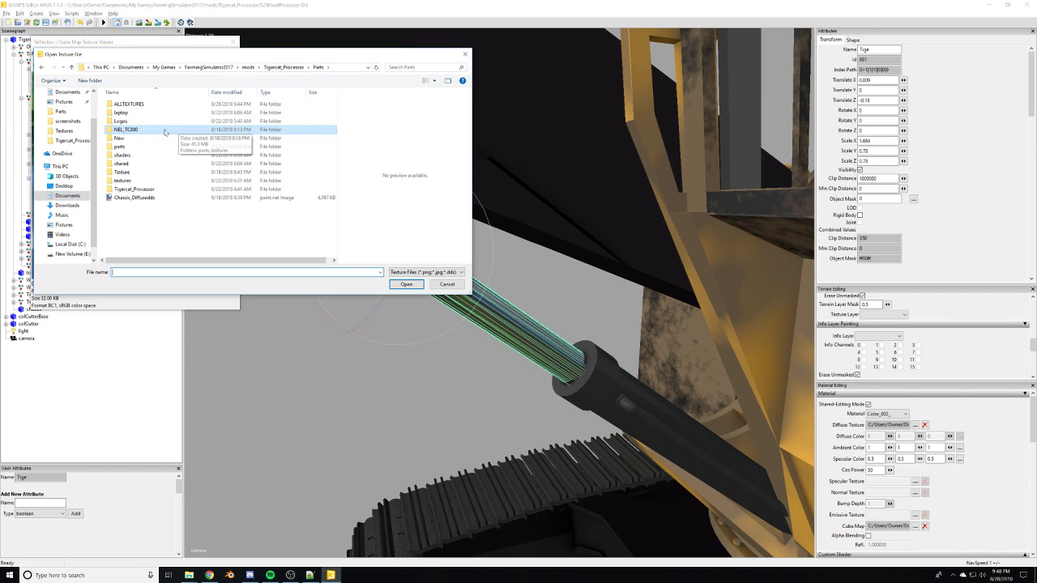
{"action": "double_click", "coordinate": [123, 181]}
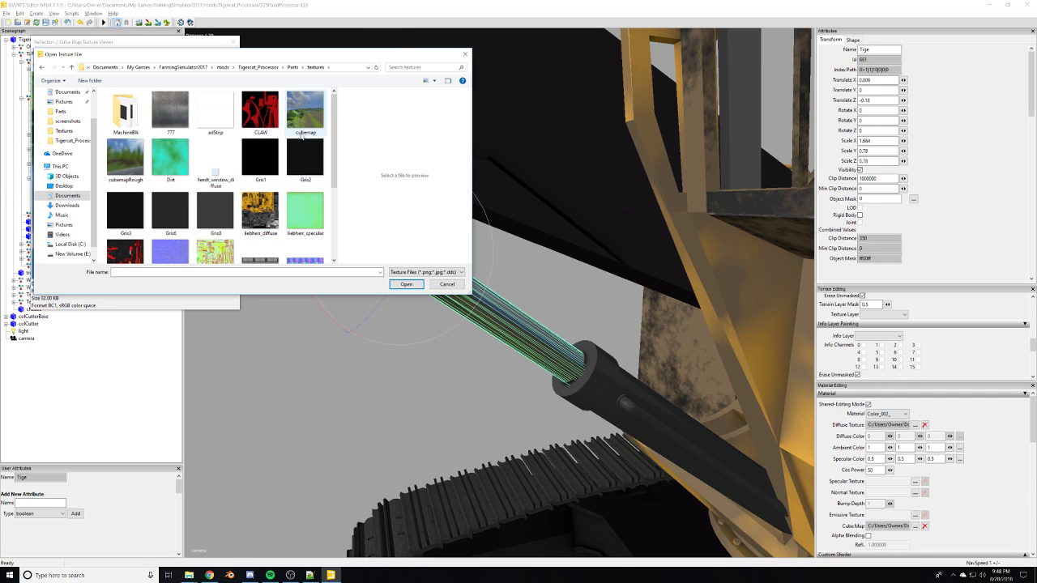
{"action": "scroll", "coordinate": [302, 136], "scroll_direction": "down", "scroll_amount": 2}
{"action": "scroll", "coordinate": [302, 209], "scroll_direction": "down", "scroll_amount": 1}
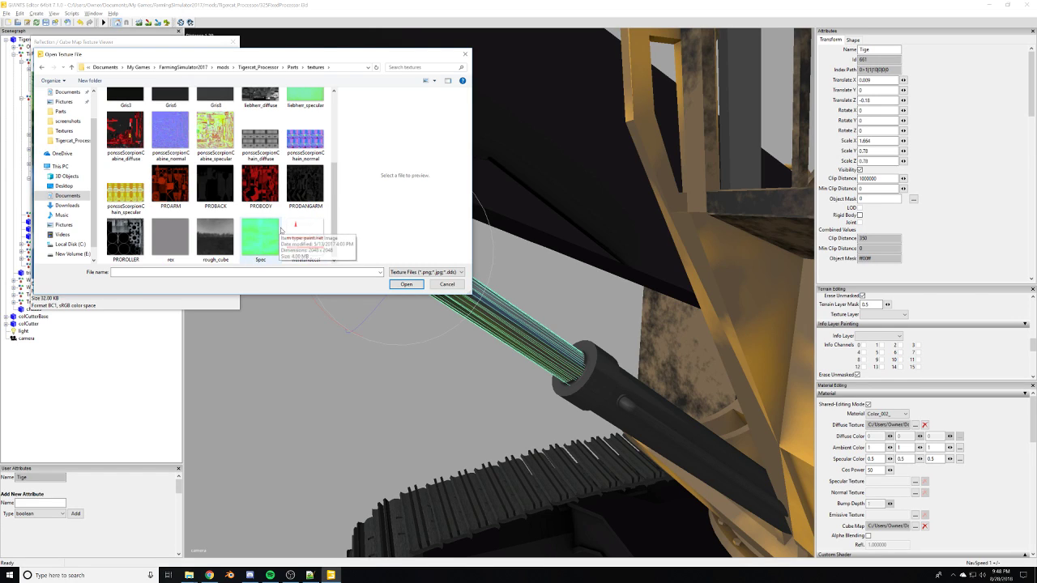
{"action": "scroll", "coordinate": [263, 228], "scroll_direction": "up", "scroll_amount": 3}
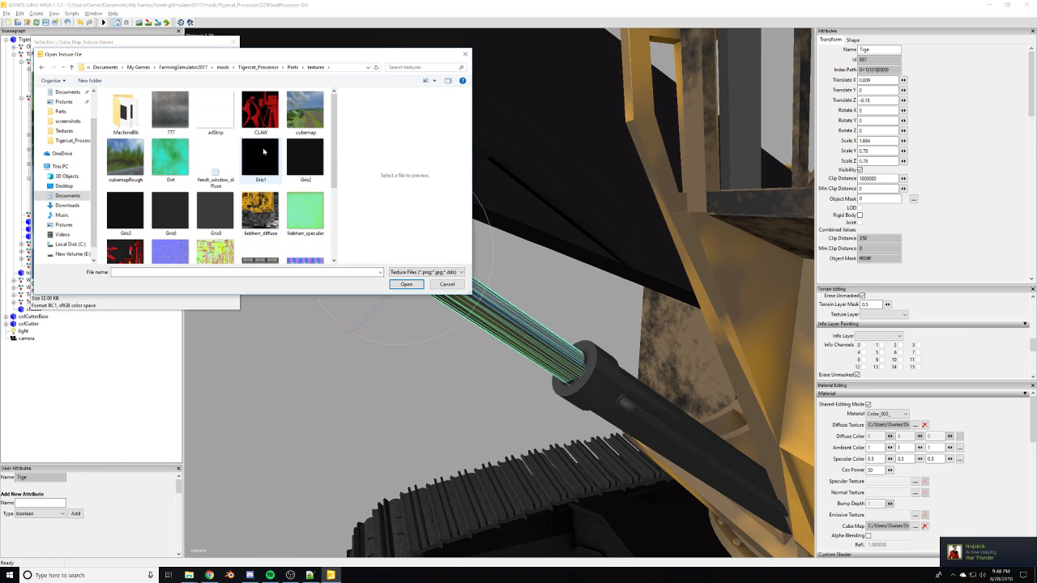
{"action": "scroll", "coordinate": [283, 219], "scroll_direction": "down", "scroll_amount": 3}
{"action": "scroll", "coordinate": [294, 178], "scroll_direction": "up", "scroll_amount": 3}
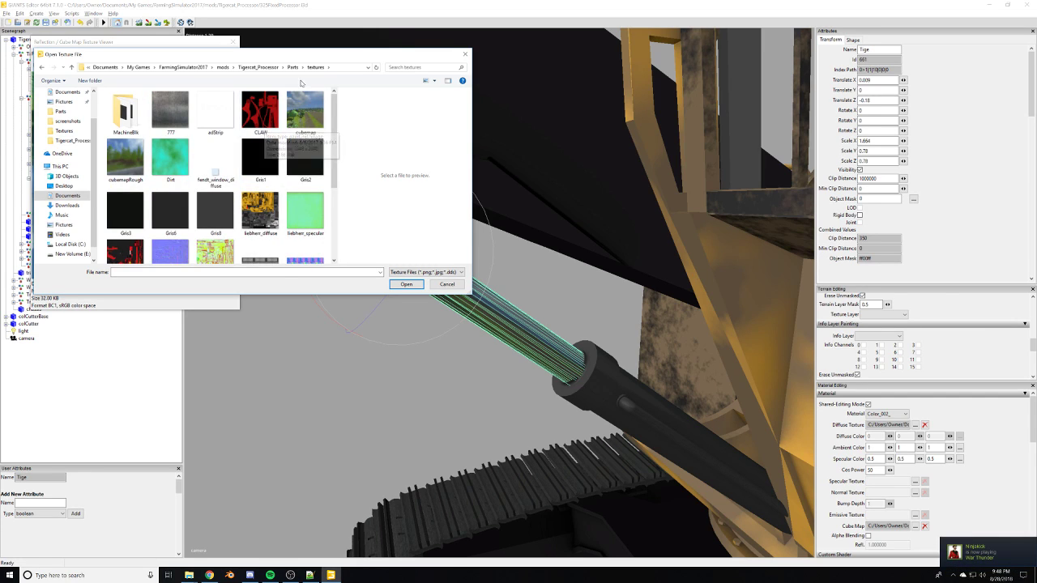
Browse the Texture and New folders inside Parts, including their subfolders, for a replacement cube map.
{"action": "left_click", "coordinate": [293, 68]}
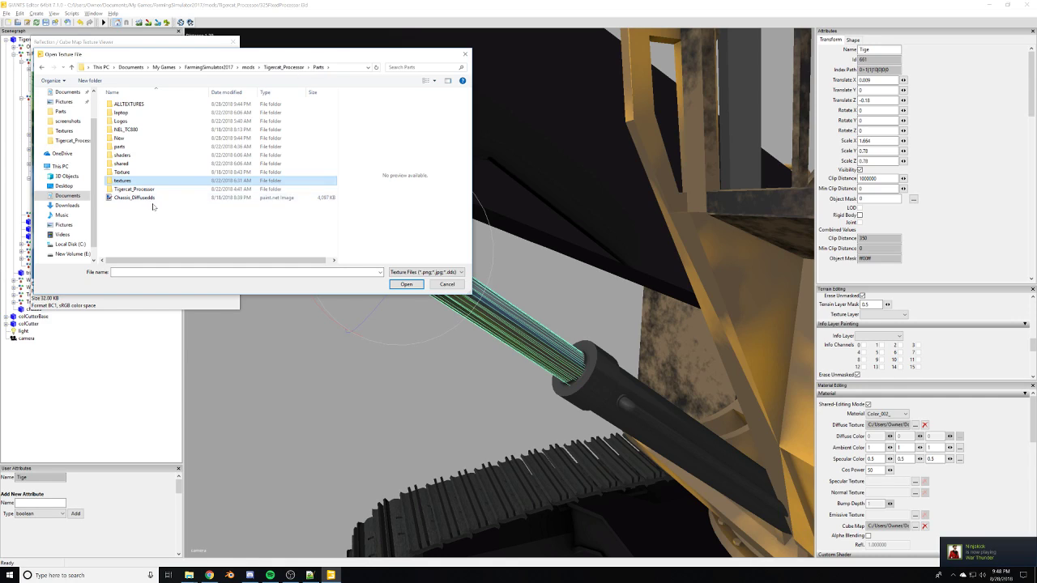
{"action": "double_click", "coordinate": [143, 173]}
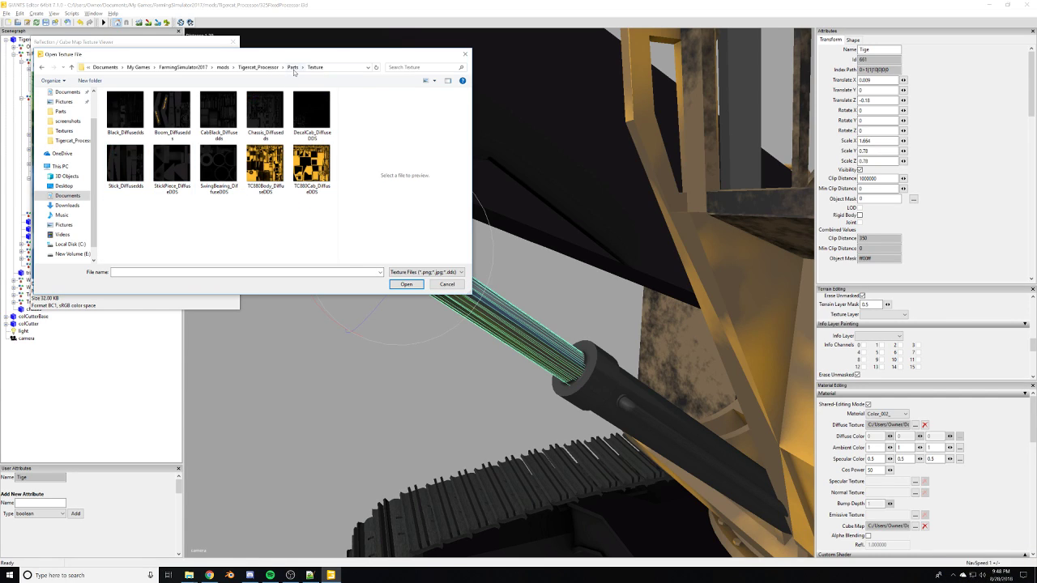
{"action": "left_click", "coordinate": [292, 68]}
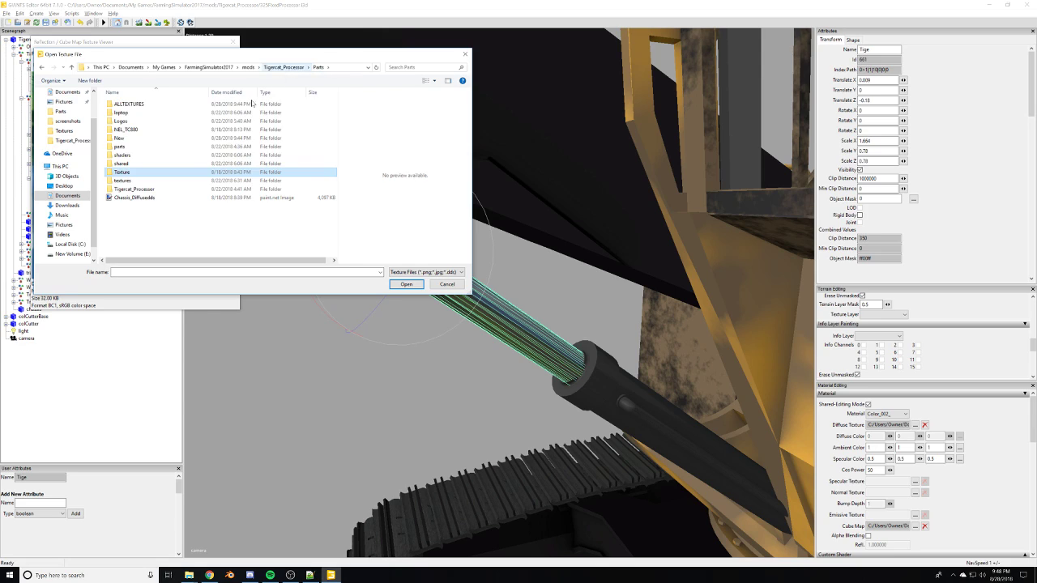
{"action": "double_click", "coordinate": [167, 137]}
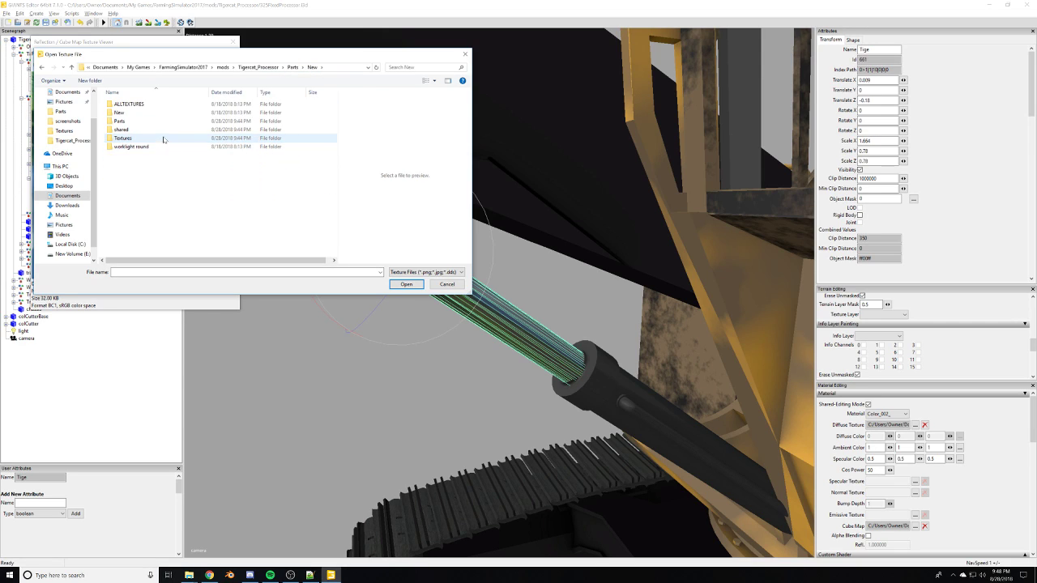
{"action": "double_click", "coordinate": [164, 139]}
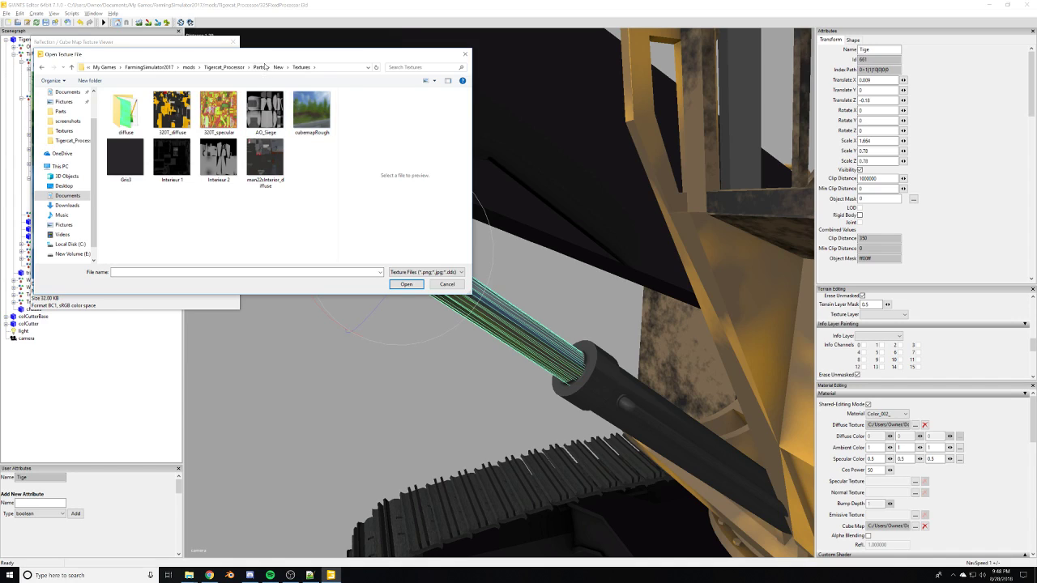
{"action": "left_click", "coordinate": [276, 68]}
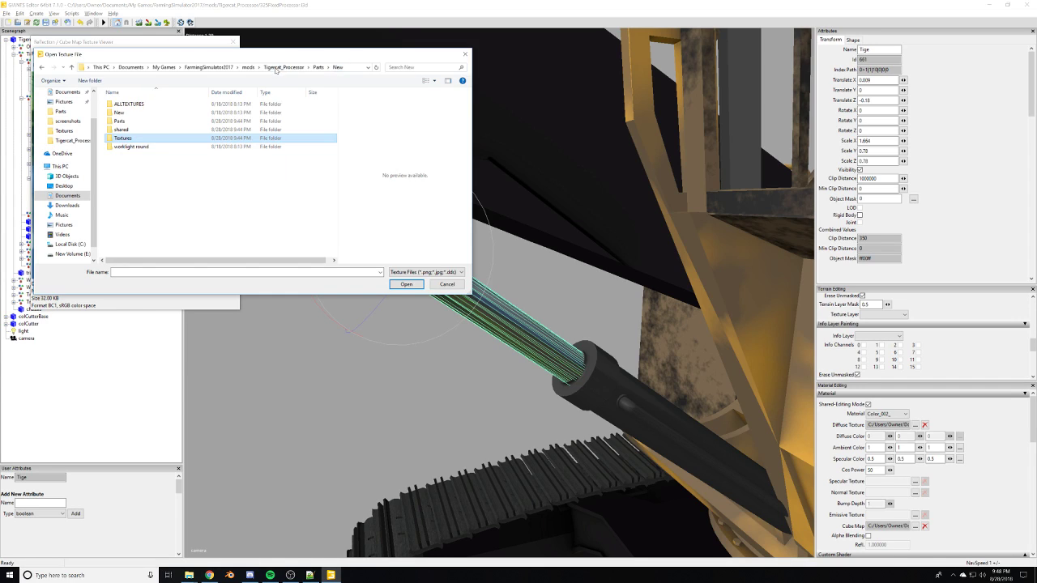
{"action": "double_click", "coordinate": [144, 112]}
{"action": "double_click", "coordinate": [144, 112]}
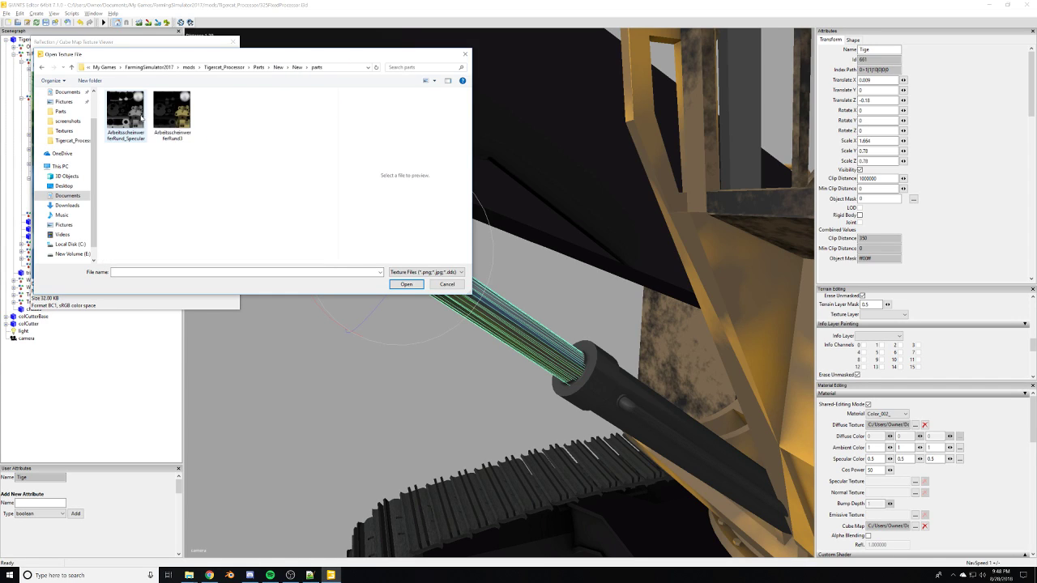
{"action": "left_click", "coordinate": [298, 68]}
{"action": "left_click", "coordinate": [276, 68]}
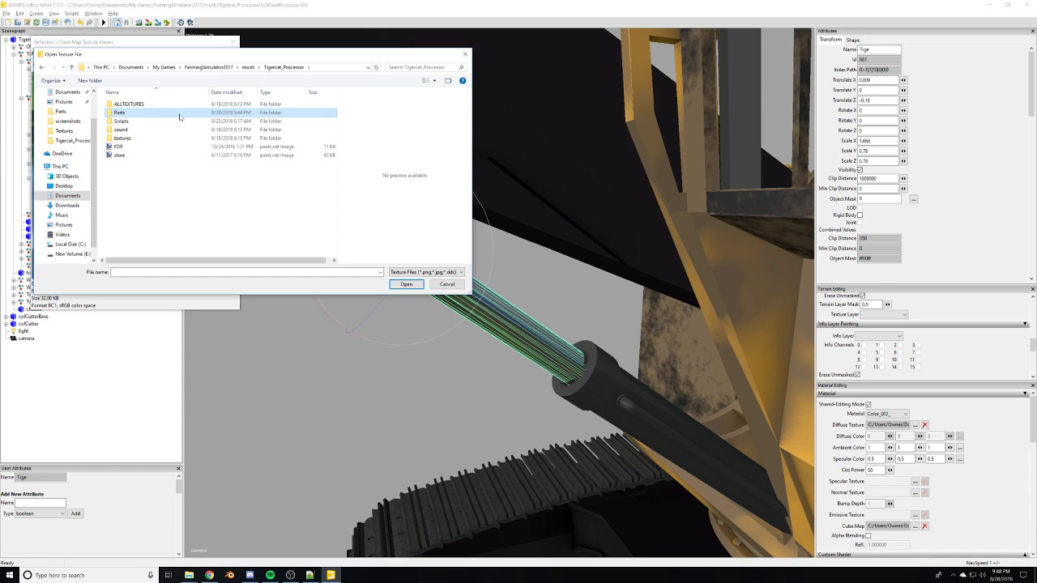
Set the nested Tige rod's cube map to rough_cube from the Parts ALLTEXTURES folder and view the rod without its wireframe.
{"action": "double_click", "coordinate": [156, 115]}
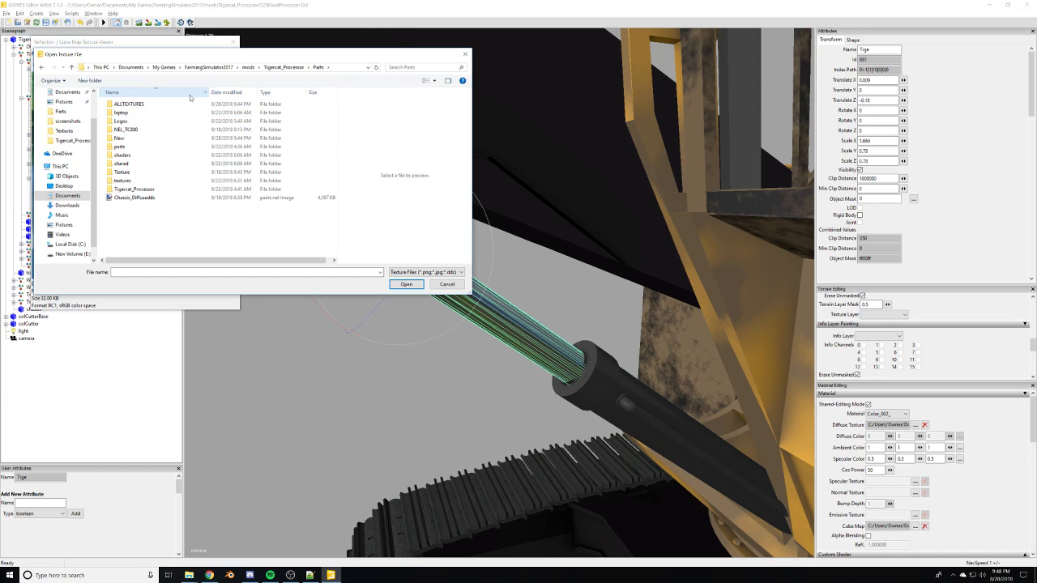
{"action": "double_click", "coordinate": [163, 104]}
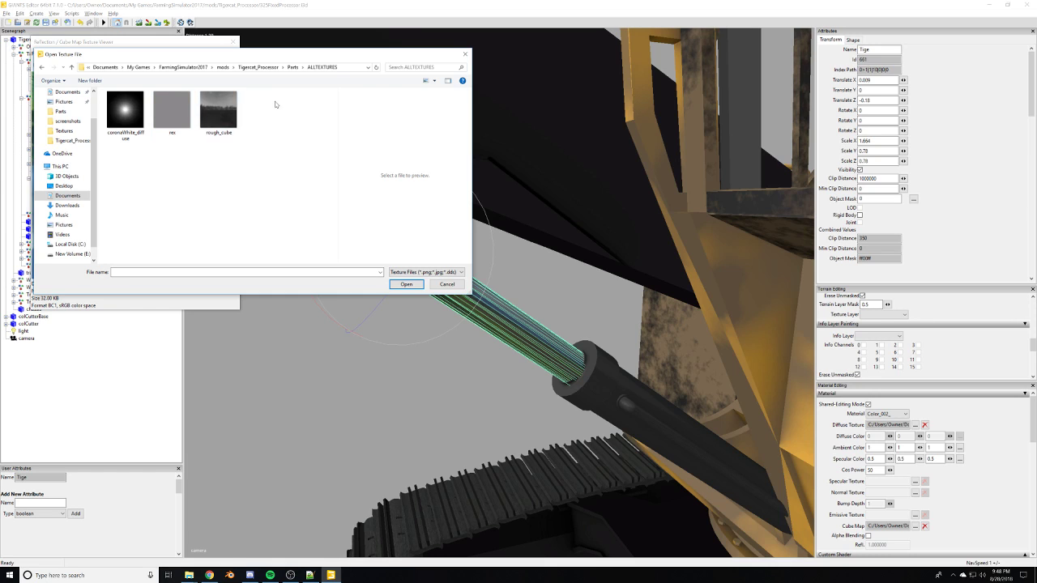
{"action": "double_click", "coordinate": [218, 109]}
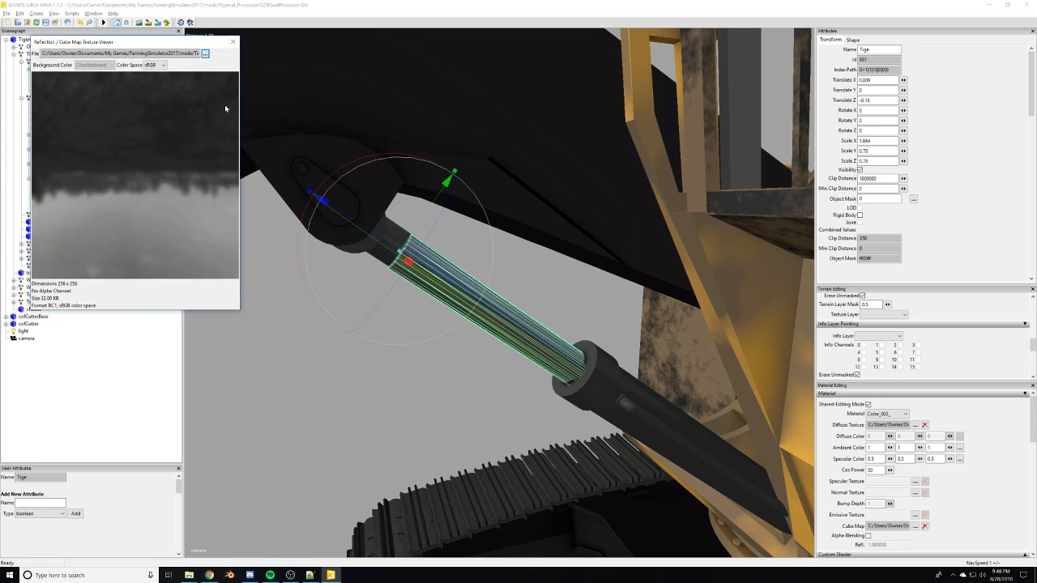
{"action": "left_click", "coordinate": [234, 45]}
{"action": "scroll", "coordinate": [499, 340], "scroll_direction": "down", "scroll_amount": 4}
{"action": "left_click", "coordinate": [390, 372]}
{"action": "scroll", "coordinate": [504, 351], "scroll_direction": "up", "scroll_amount": 2}
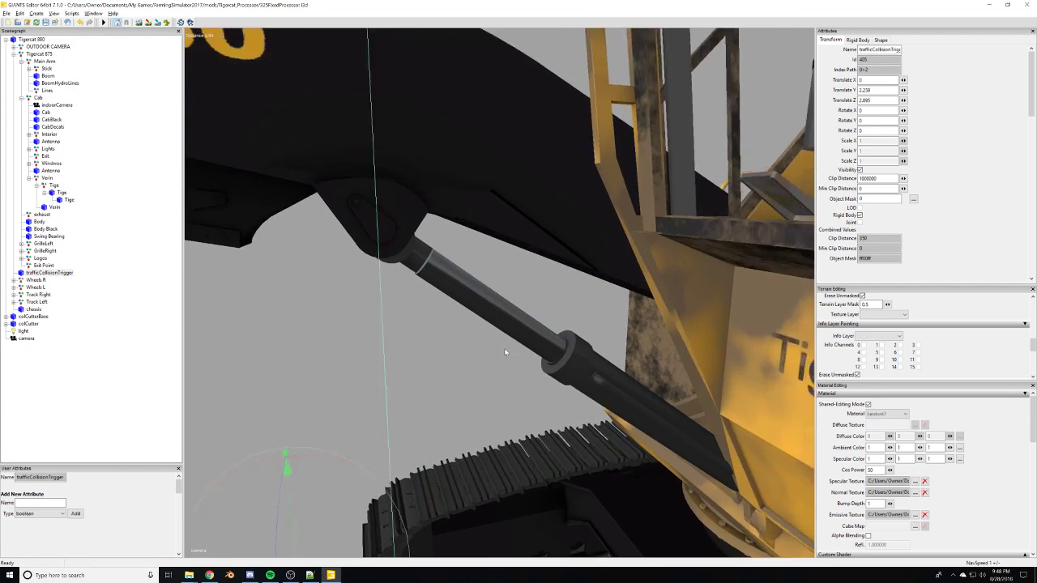
Remove the custom shader source from the nested Tige rod's material and check the rod's appearance up close.
{"action": "scroll", "coordinate": [505, 351], "scroll_direction": "up", "scroll_amount": 4}
{"action": "scroll", "coordinate": [560, 308], "scroll_direction": "down", "scroll_amount": 2}
{"action": "left_click", "coordinate": [551, 396]}
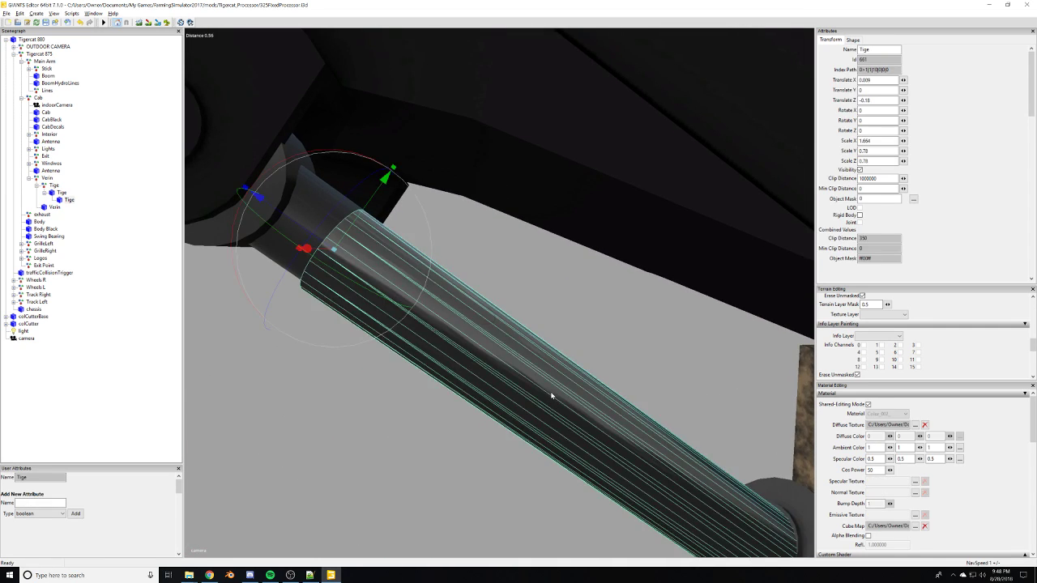
{"action": "mouse_move", "coordinate": [551, 396]}
{"action": "left_mouse_down", "text": "alt"}
{"action": "mouse_move", "coordinate": [576, 400]}
{"action": "mouse_move", "coordinate": [553, 389]}
{"action": "left_mouse_up", "text": "alt"}
{"action": "scroll", "coordinate": [553, 389], "scroll_direction": "down", "scroll_amount": 3}
{"action": "scroll", "coordinate": [964, 471], "scroll_direction": "down", "scroll_amount": 4}
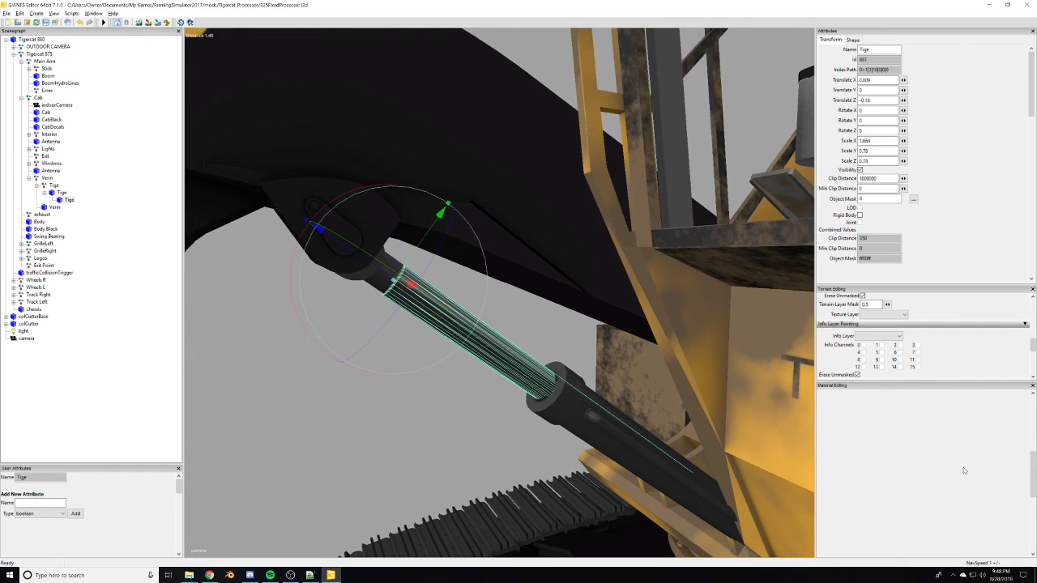
{"action": "left_click", "coordinate": [1024, 459]}
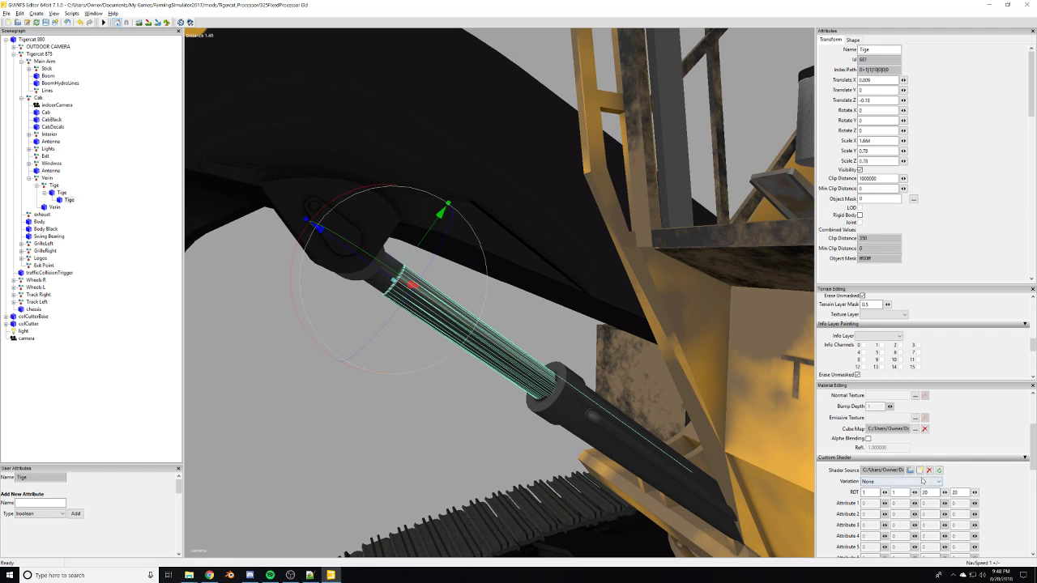
{"action": "left_click", "coordinate": [930, 471]}
{"action": "scroll", "coordinate": [491, 322], "scroll_direction": "up", "scroll_amount": 5}
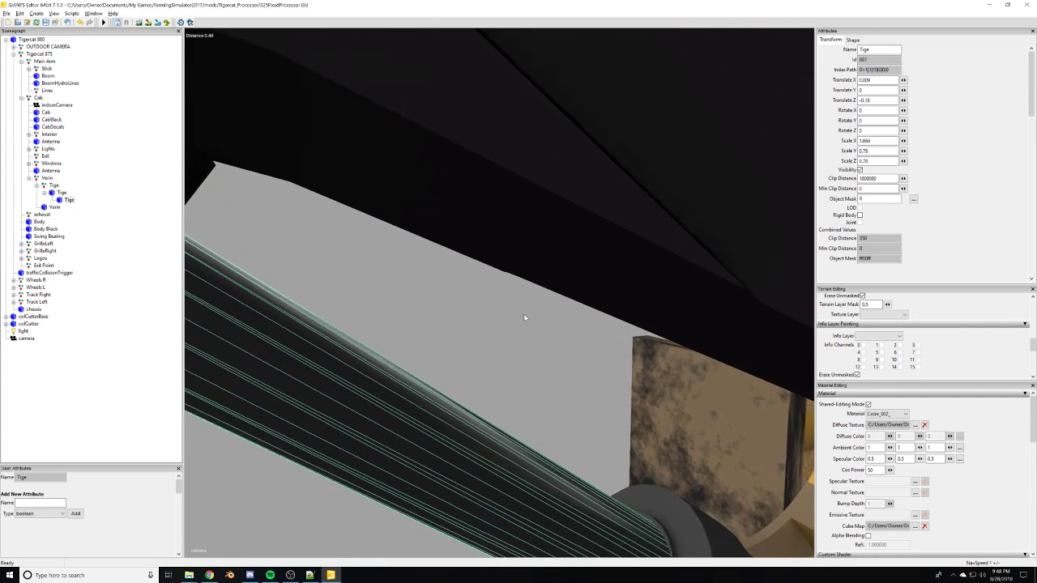
{"action": "left_click", "coordinate": [527, 303]}
{"action": "scroll", "coordinate": [527, 303], "scroll_direction": "down", "scroll_amount": 5}
{"action": "left_click", "coordinate": [495, 317]}
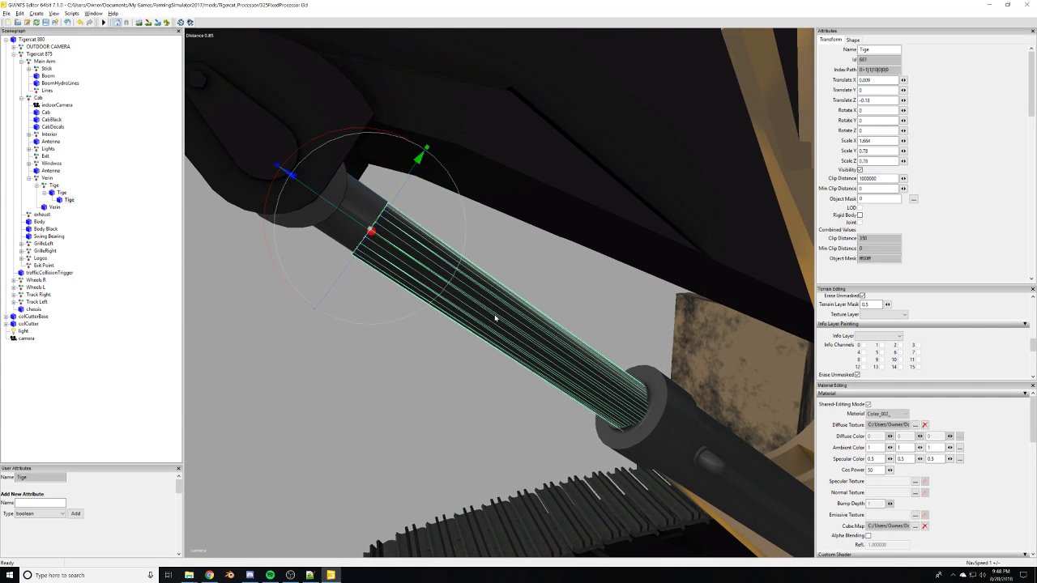
Check the nested Tige rod's cube map texture, assign a custom shader source to its material again and inspect the surface.
{"action": "left_click", "coordinate": [916, 526]}
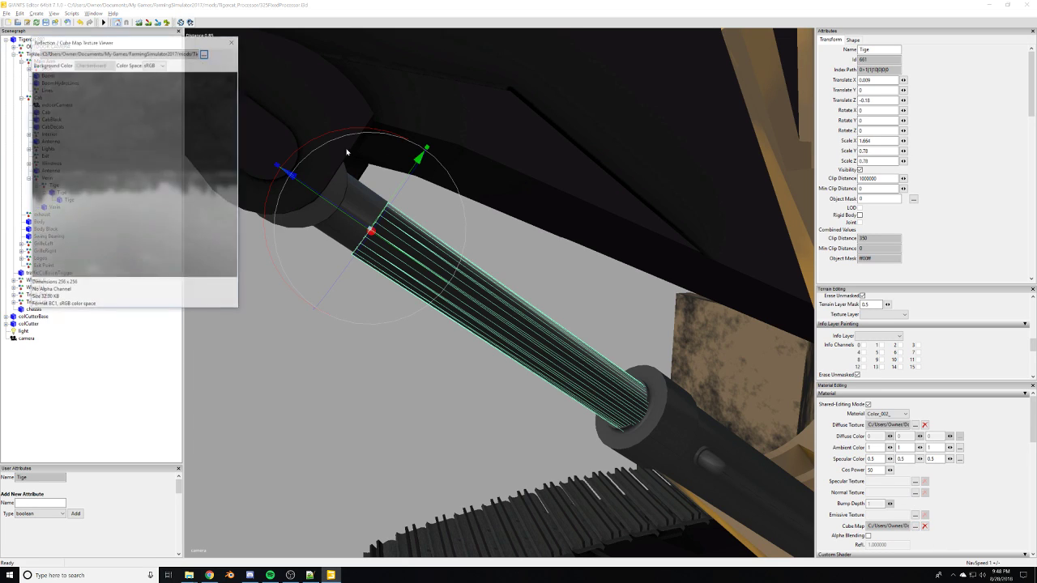
{"action": "left_click", "coordinate": [233, 43]}
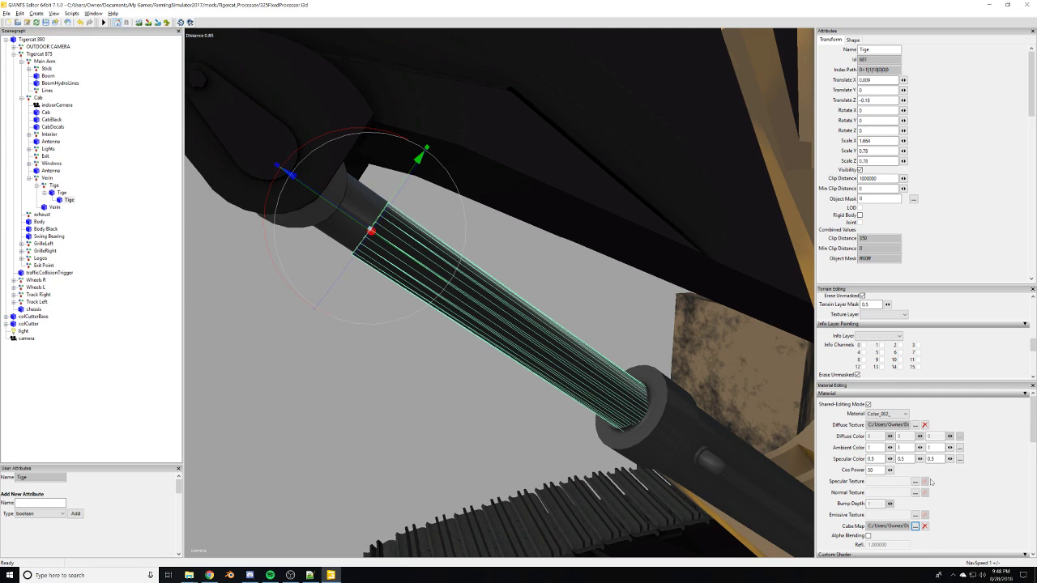
{"action": "scroll", "coordinate": [963, 503], "scroll_direction": "down", "scroll_amount": 3}
{"action": "left_click", "coordinate": [910, 495]}
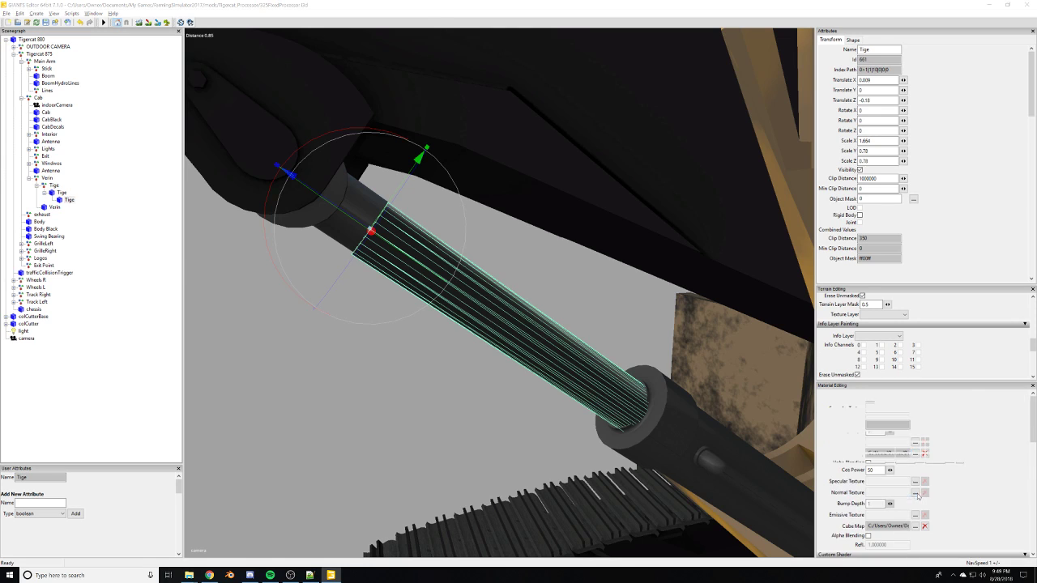
{"action": "double_click", "coordinate": [142, 85]}
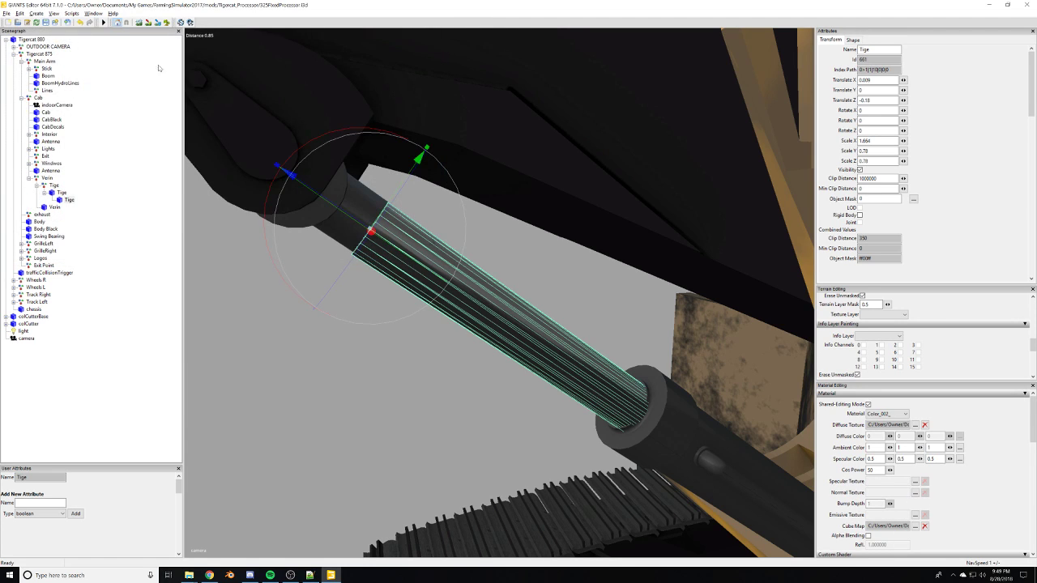
{"action": "left_click_drag", "start_coordinate": [402, 354], "coordinate": [497, 268], "text": "alt"}
{"action": "left_click", "coordinate": [330, 370]}
{"action": "scroll", "coordinate": [391, 377], "scroll_direction": "up", "scroll_amount": 3}
{"action": "left_click", "coordinate": [496, 267]}
{"action": "middle_click_drag", "start_coordinate": [496, 268], "coordinate": [559, 290]}
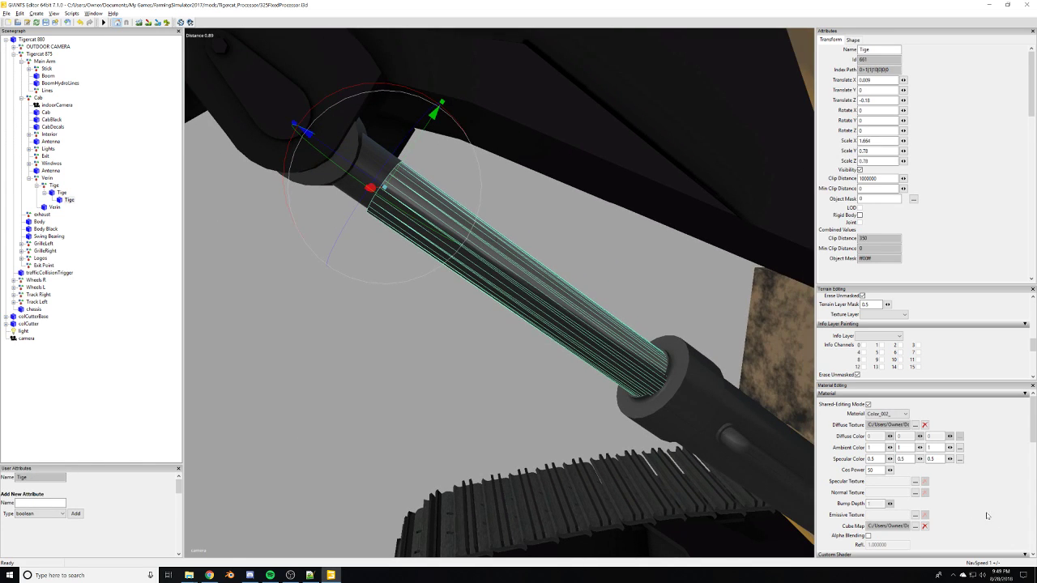
Raise the nested Tige rod's Cos Power to about 359.83 and inspect the rod's reflections from near and far.
{"action": "left_click", "coordinate": [889, 470]}
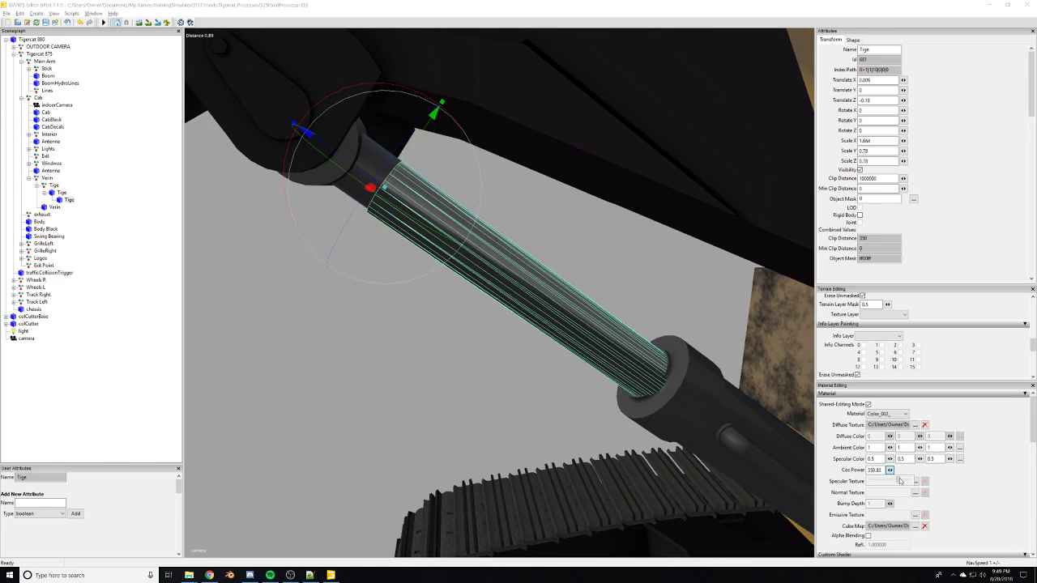
{"action": "left_click", "coordinate": [236, 304]}
{"action": "scroll", "coordinate": [437, 350], "scroll_direction": "up", "scroll_amount": 2}
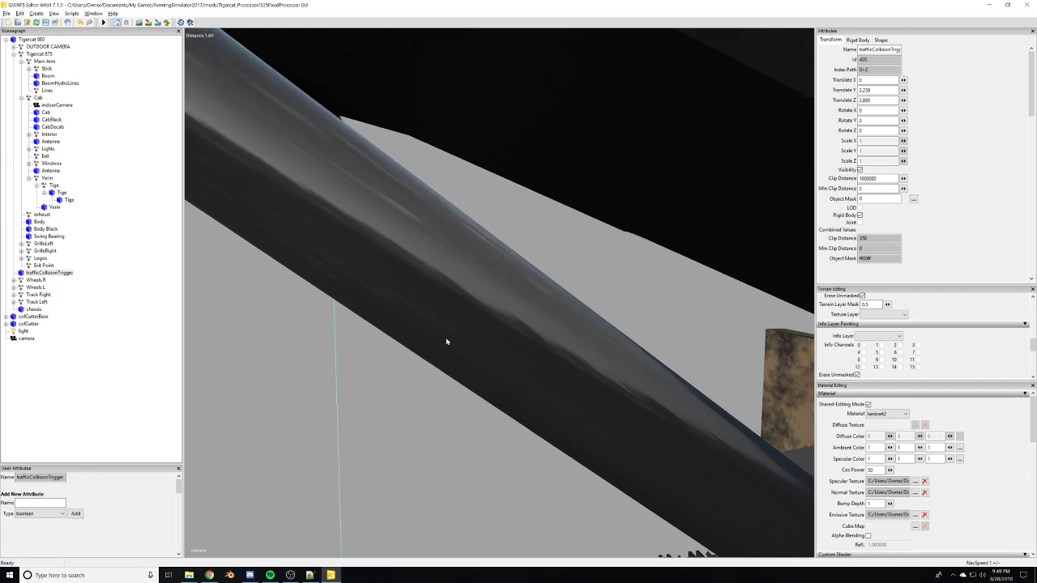
{"action": "scroll", "coordinate": [489, 340], "scroll_direction": "down", "scroll_amount": 8}
{"action": "left_click", "coordinate": [377, 104]}
{"action": "scroll", "coordinate": [625, 216], "scroll_direction": "up", "scroll_amount": 10}
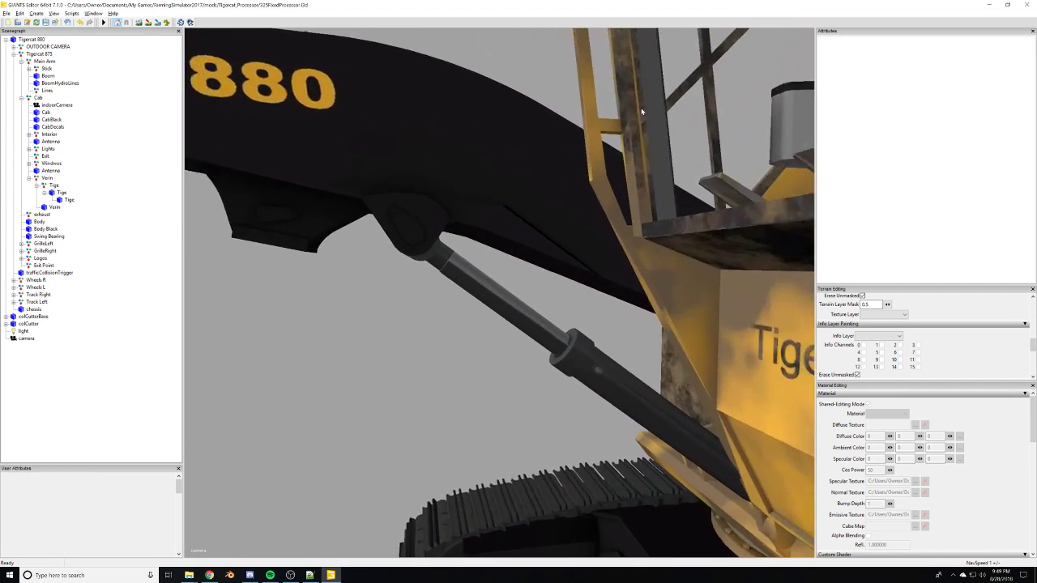
{"action": "scroll", "coordinate": [592, 242], "scroll_direction": "up", "scroll_amount": 1}
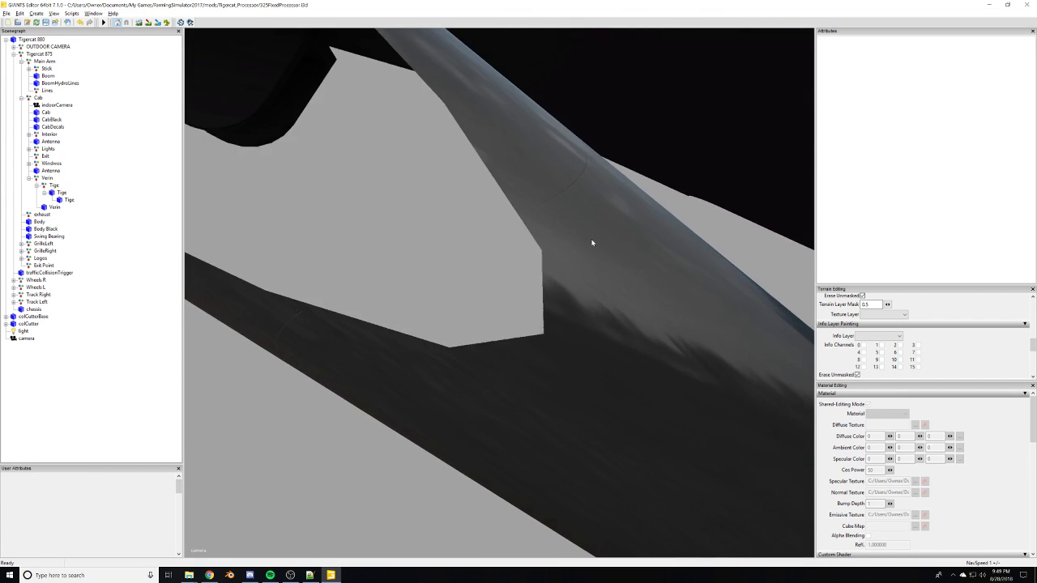
{"action": "scroll", "coordinate": [580, 243], "scroll_direction": "down", "scroll_amount": 2}
{"action": "left_click", "coordinate": [554, 288]}
{"action": "scroll", "coordinate": [568, 287], "scroll_direction": "down", "scroll_amount": 3}
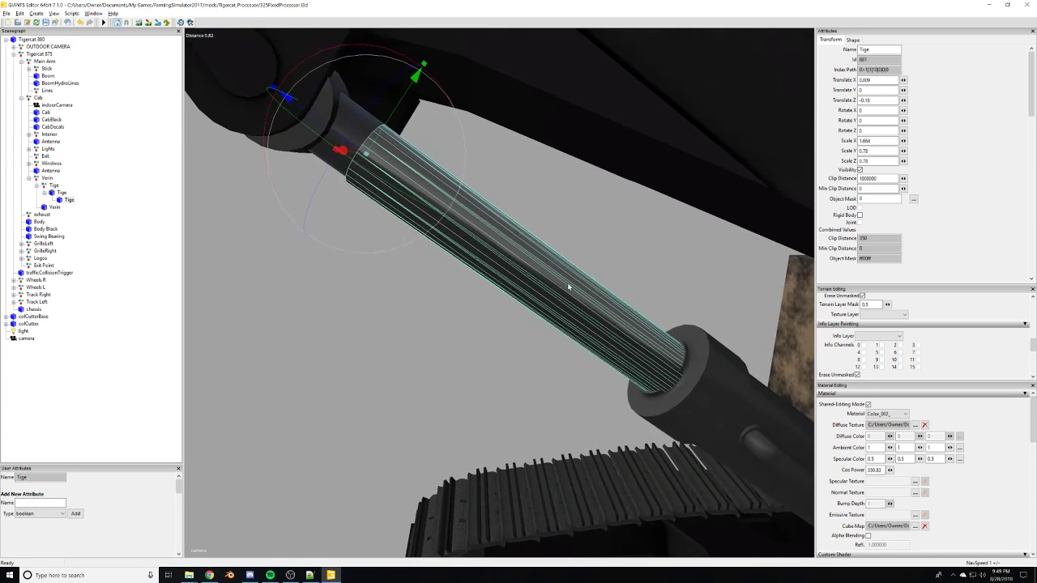
Browse the laptop, Logos and New folders under Parts for a different cube map texture for the nested Tige rod.
{"action": "left_click", "coordinate": [916, 526]}
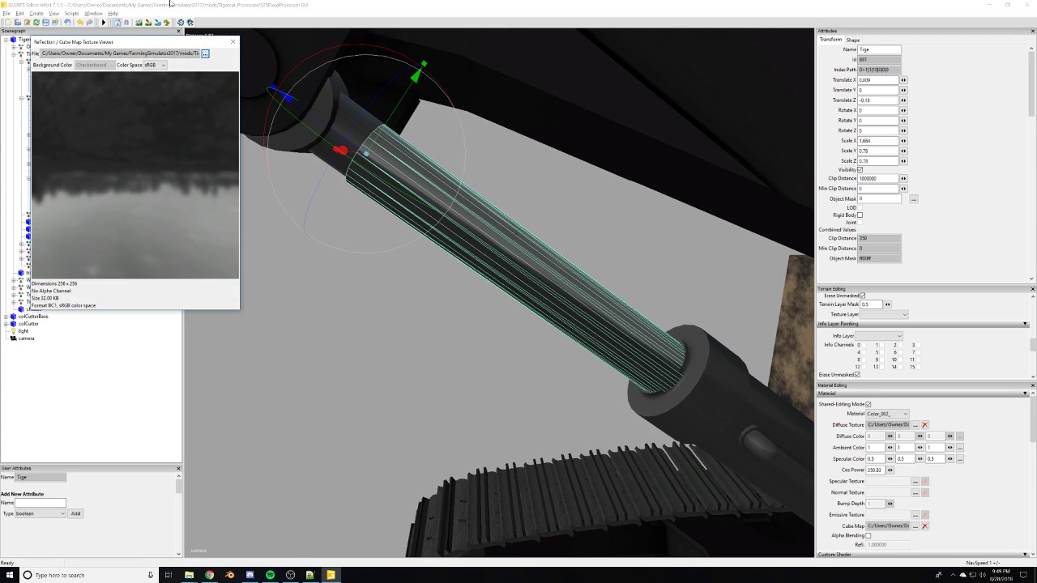
{"action": "left_click", "coordinate": [205, 54]}
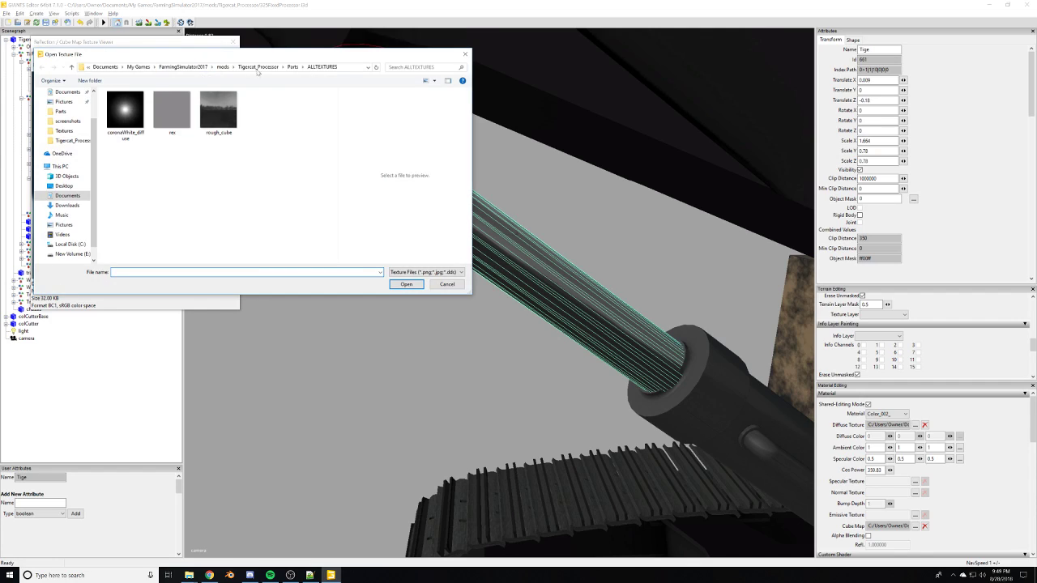
{"action": "left_click", "coordinate": [242, 70]}
{"action": "double_click", "coordinate": [143, 112]}
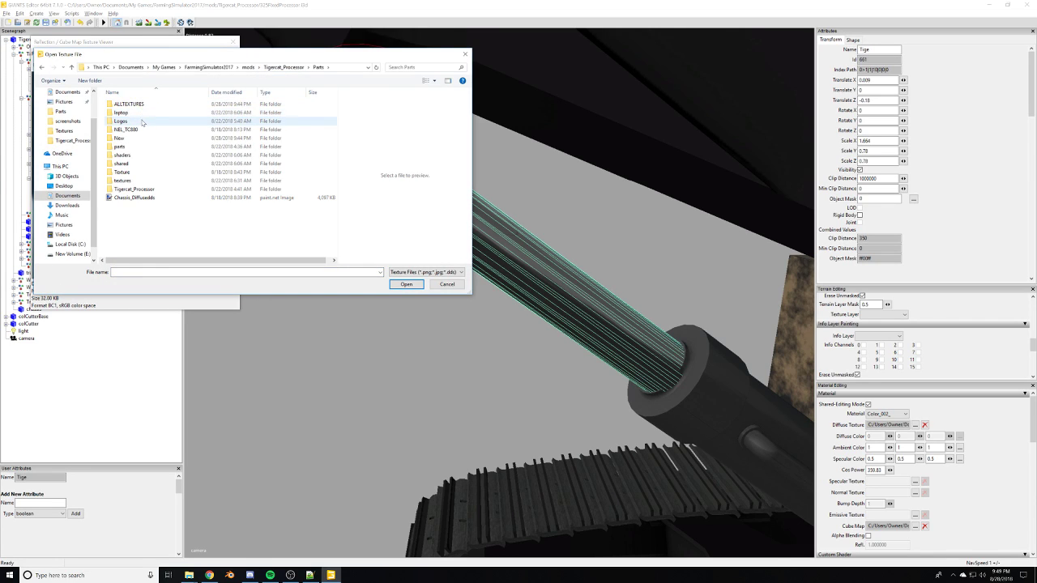
{"action": "double_click", "coordinate": [141, 114]}
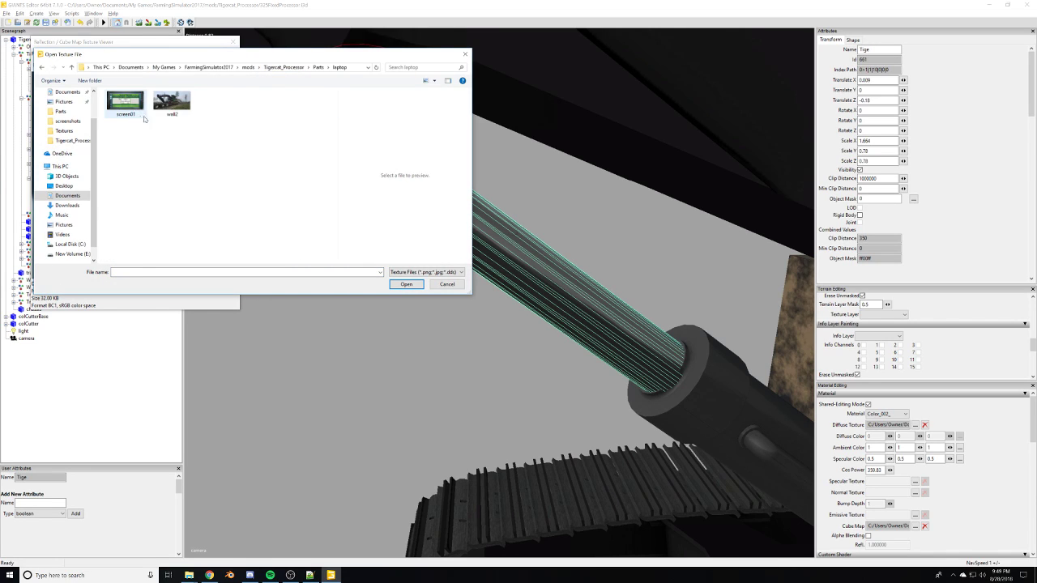
{"action": "left_click", "coordinate": [318, 68]}
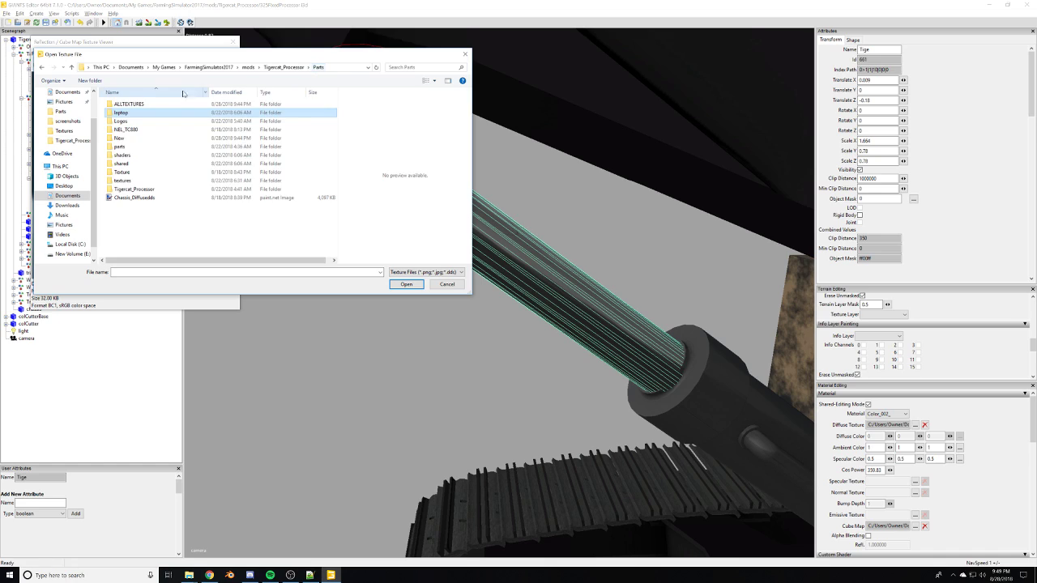
{"action": "double_click", "coordinate": [148, 121]}
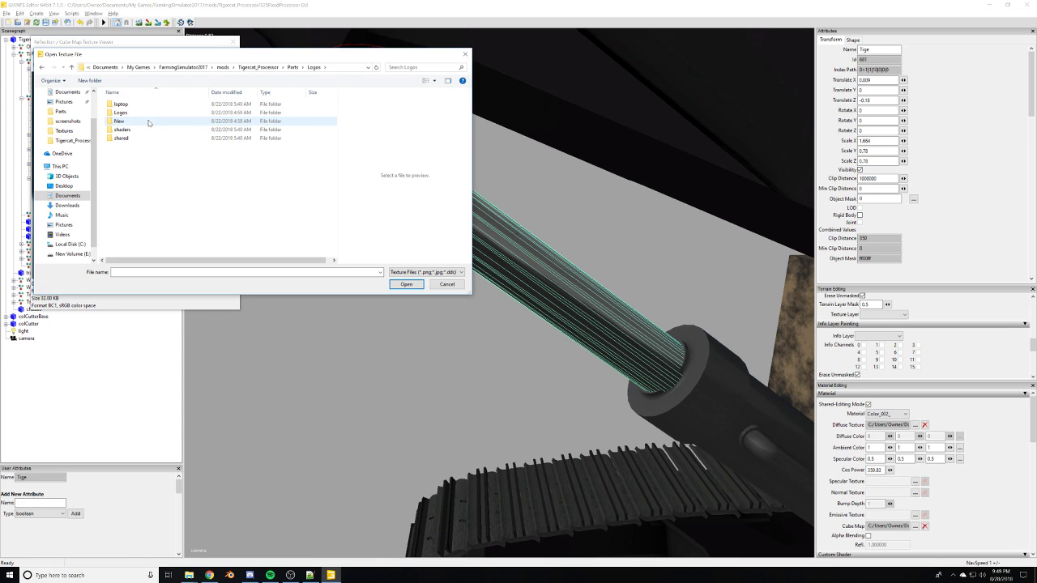
{"action": "left_click", "coordinate": [292, 67]}
{"action": "double_click", "coordinate": [134, 138]}
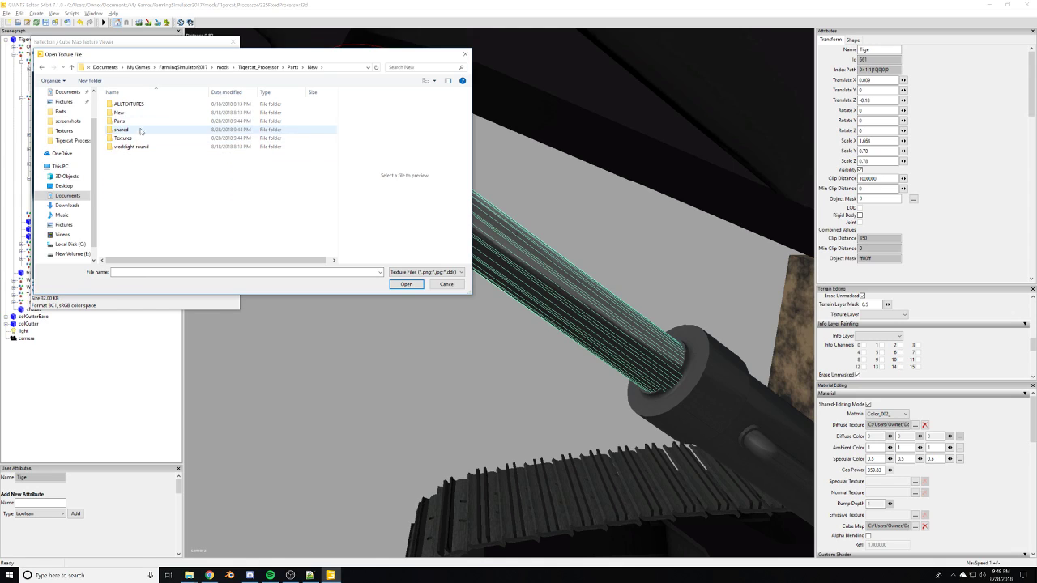
{"action": "double_click", "coordinate": [123, 138]}
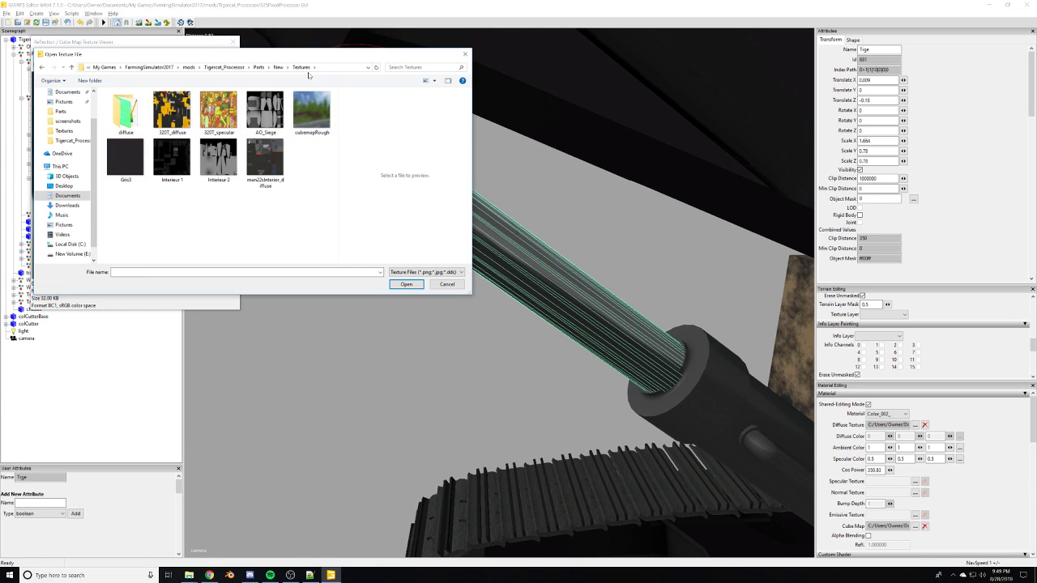
Compare the Textures folders inside Parts' New and parts subfolders for a suitable cube map texture.
{"action": "left_click", "coordinate": [276, 68]}
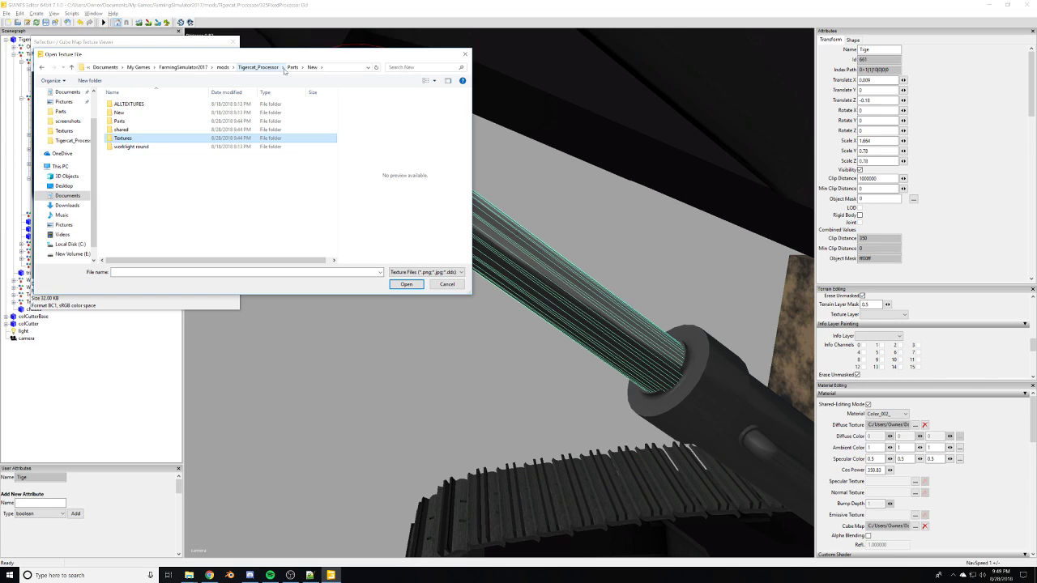
{"action": "double_click", "coordinate": [166, 138]}
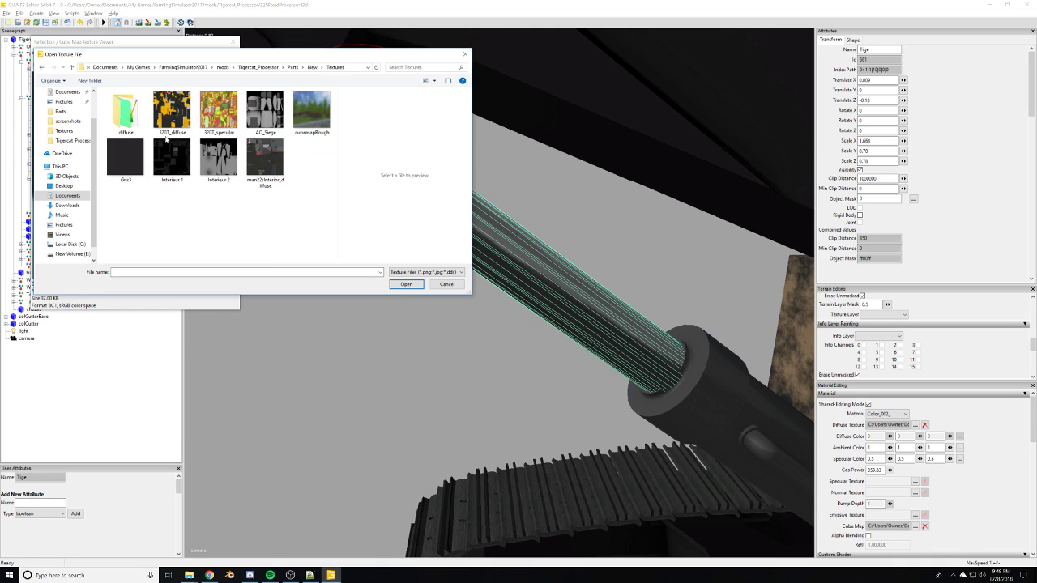
{"action": "left_click", "coordinate": [291, 67]}
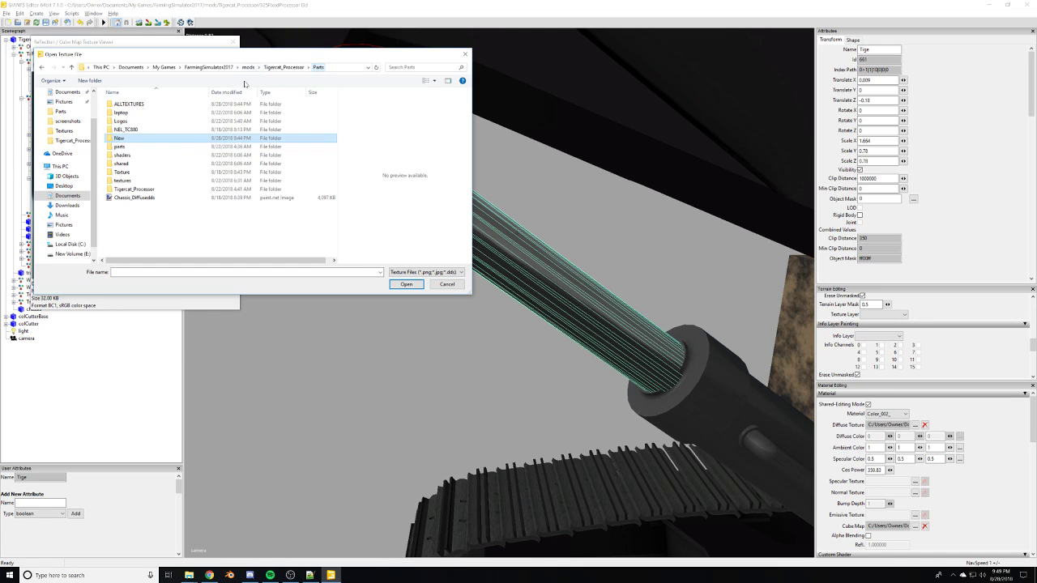
{"action": "double_click", "coordinate": [167, 147]}
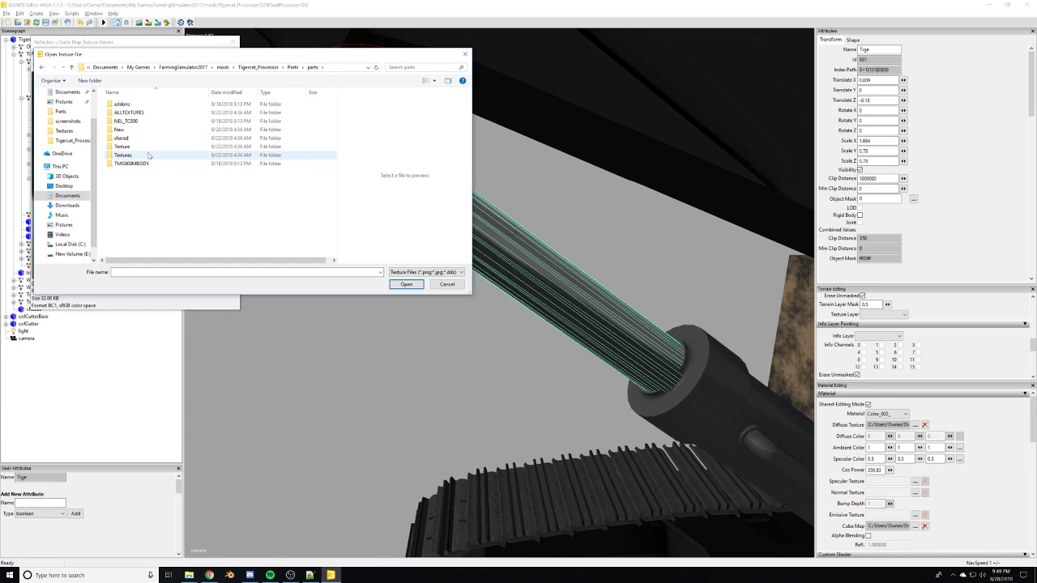
{"action": "double_click", "coordinate": [149, 155]}
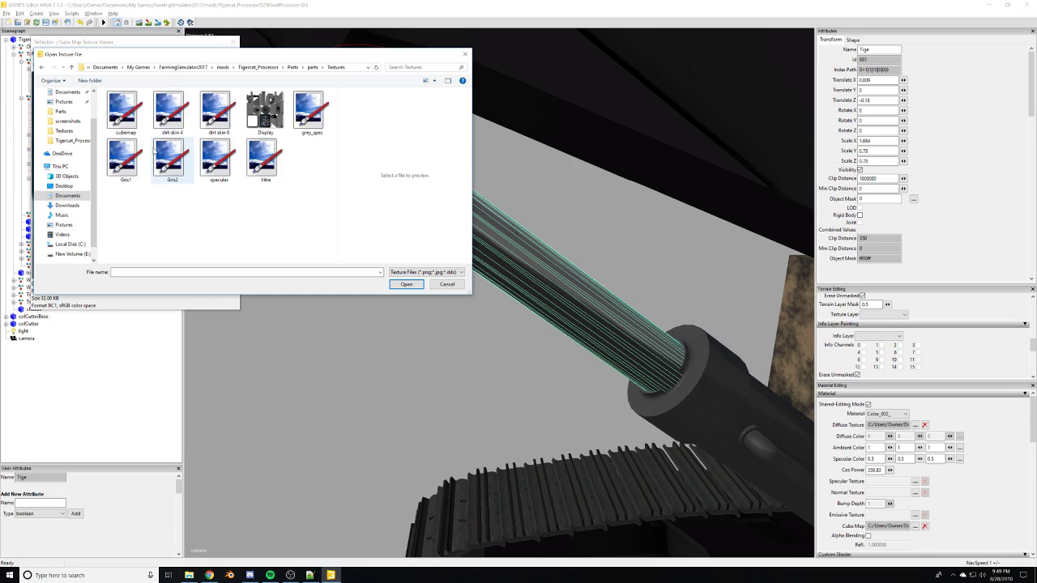
{"action": "left_click", "coordinate": [293, 67]}
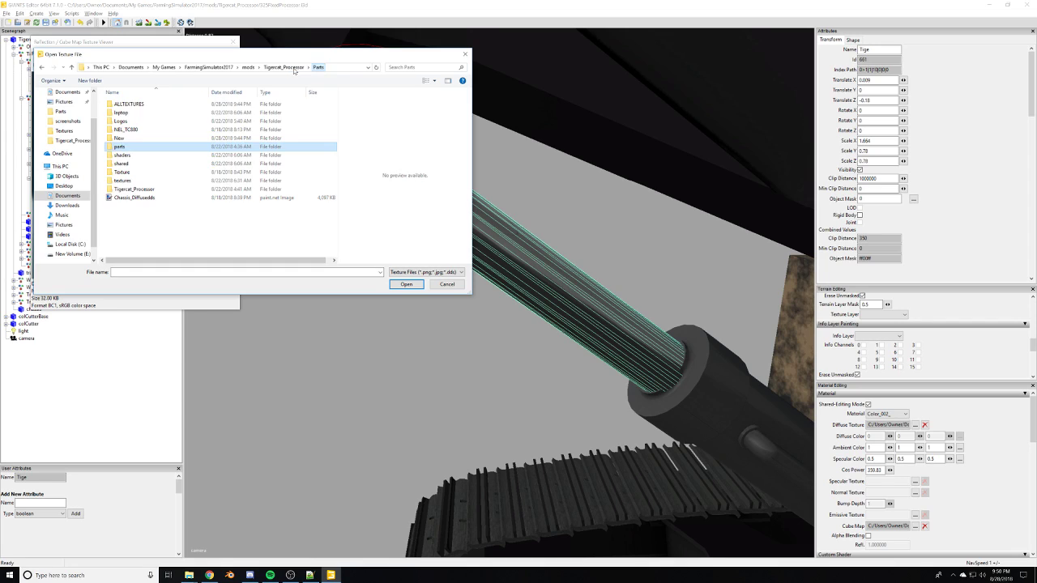
{"action": "double_click", "coordinate": [147, 139]}
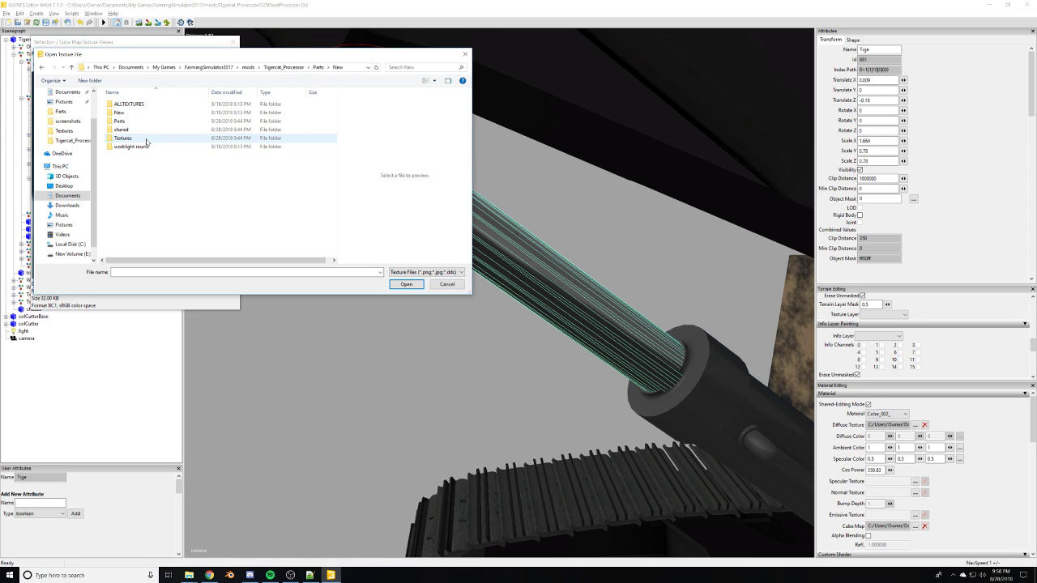
{"action": "double_click", "coordinate": [145, 141]}
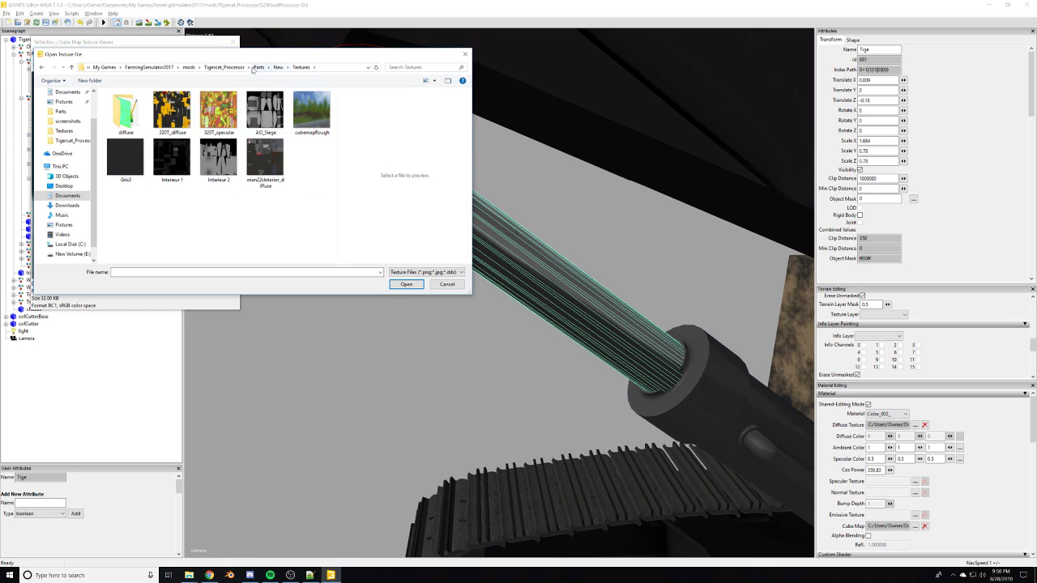
Check the Textures folder under parts/New, recheck the one under Parts/New, and leave the texture selection without choosing a file.
{"action": "left_click", "coordinate": [292, 67]}
{"action": "double_click", "coordinate": [130, 147]}
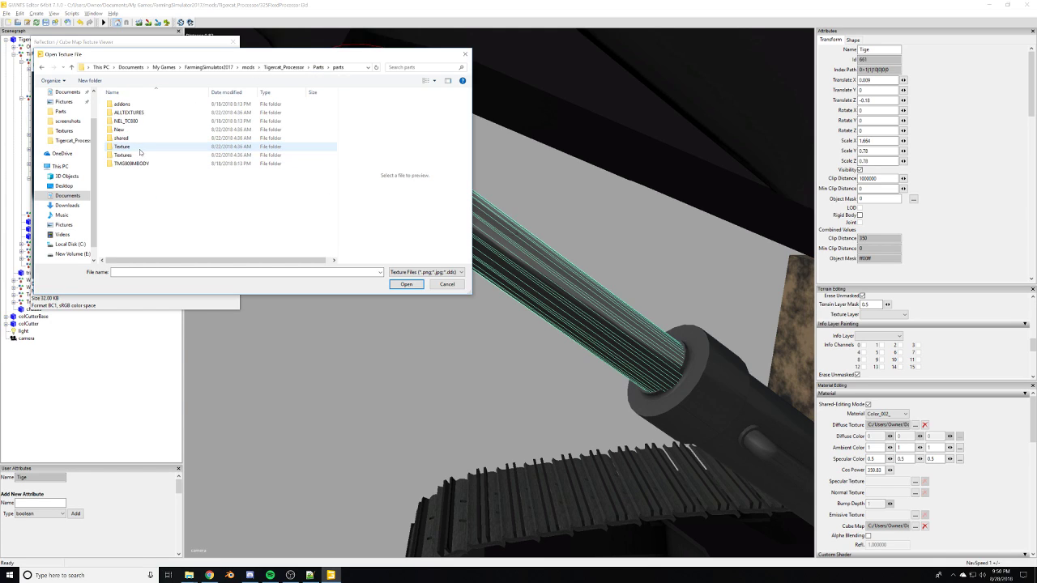
{"action": "double_click", "coordinate": [141, 132]}
{"action": "double_click", "coordinate": [139, 138]}
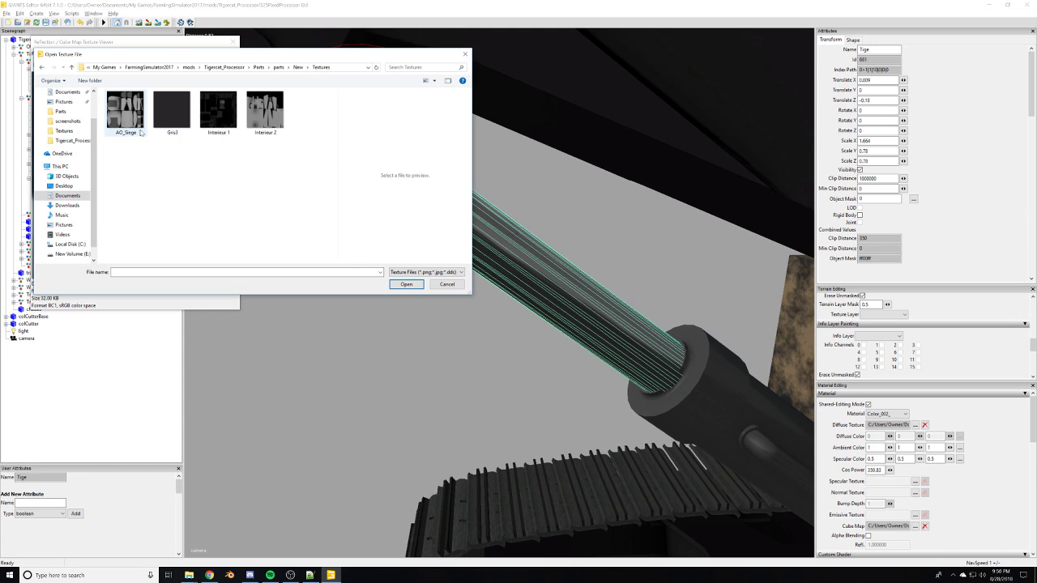
{"action": "left_click", "coordinate": [270, 68]}
{"action": "left_click", "coordinate": [258, 68]}
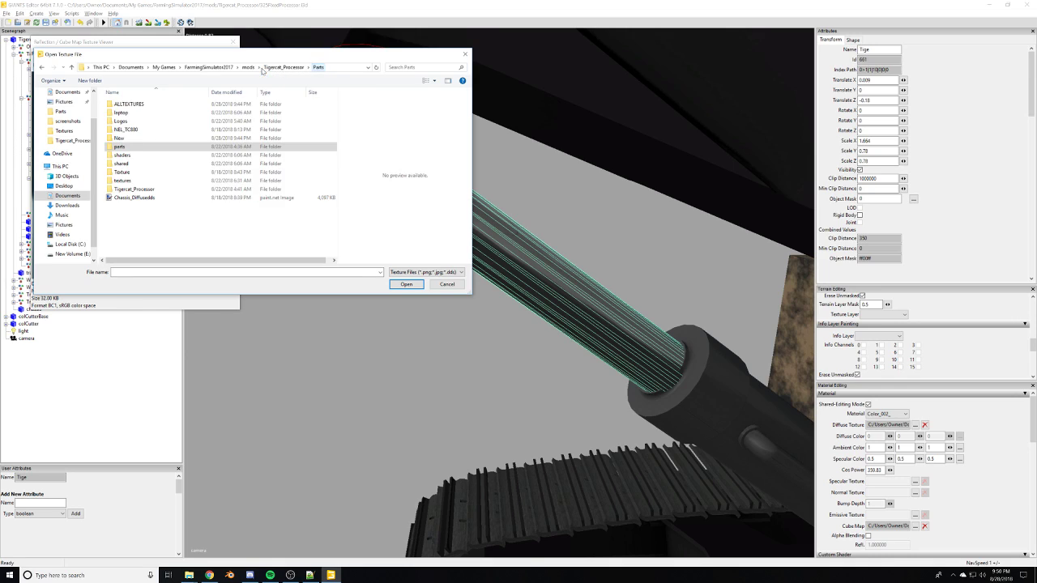
{"action": "double_click", "coordinate": [146, 140]}
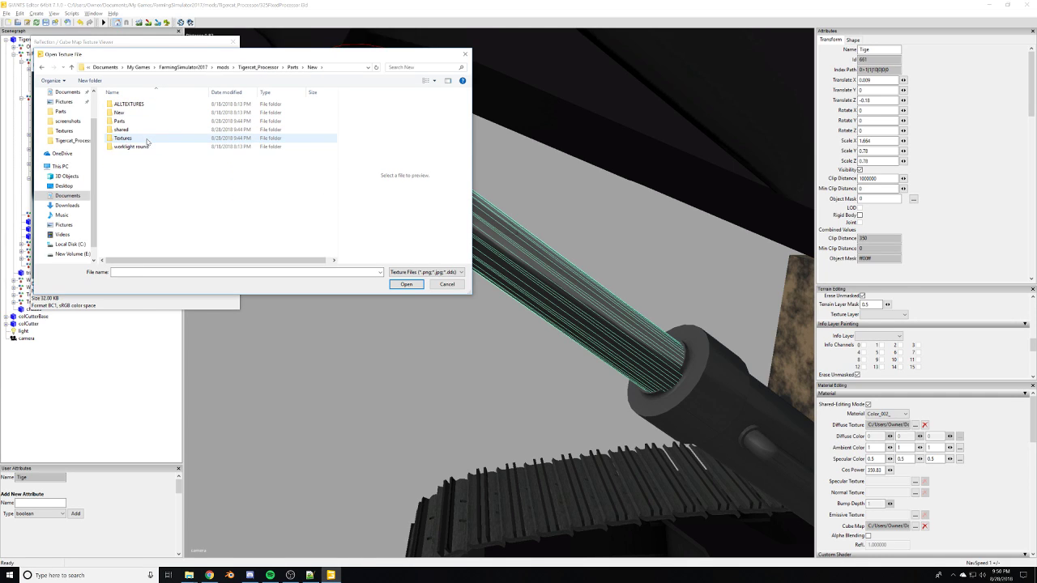
{"action": "double_click", "coordinate": [140, 138]}
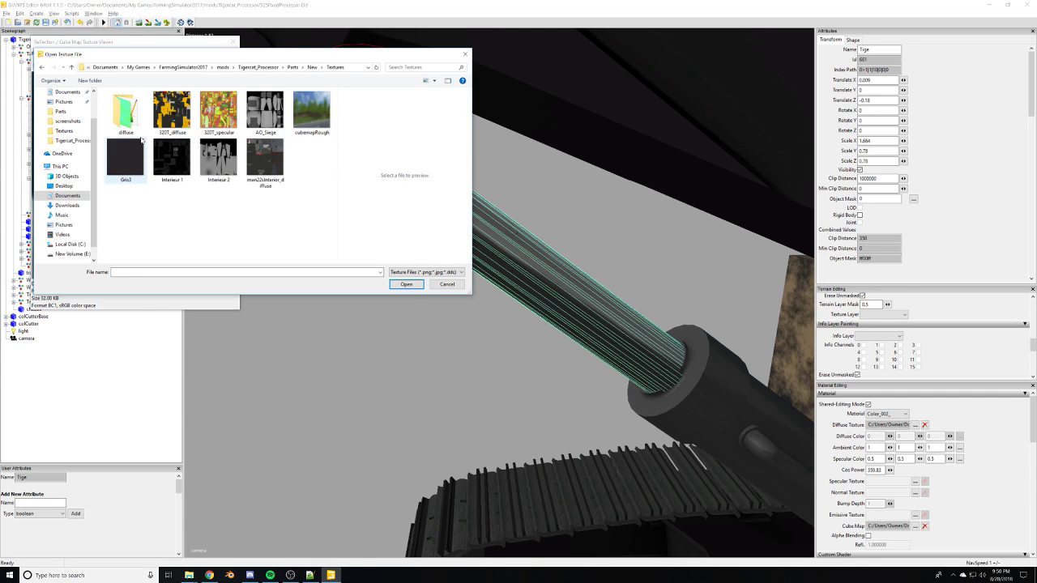
{"action": "left_click", "coordinate": [465, 53]}
Switch to File Explorer, locate the cubemap texture in Modding Stuff's T800 b and h textures folder, and return to GIANTS Editor.
{"action": "left_click", "coordinate": [189, 575]}
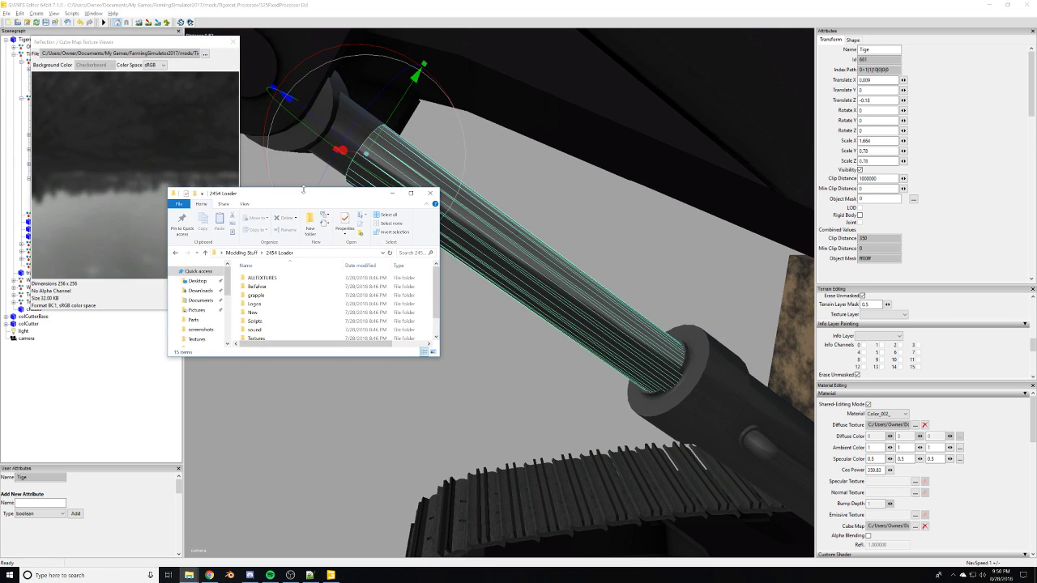
{"action": "double_click", "coordinate": [291, 200]}
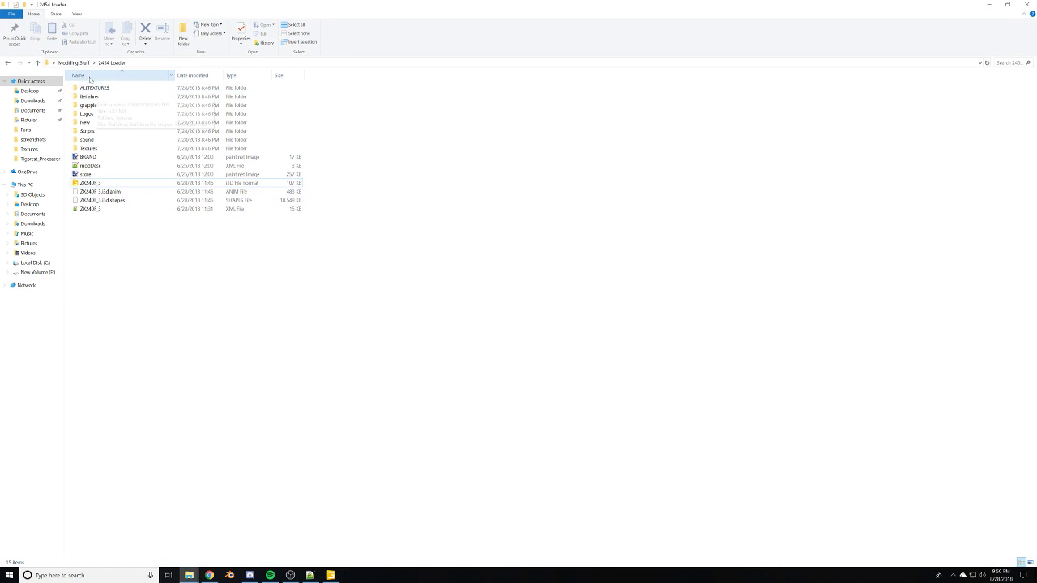
{"action": "left_click", "coordinate": [74, 64]}
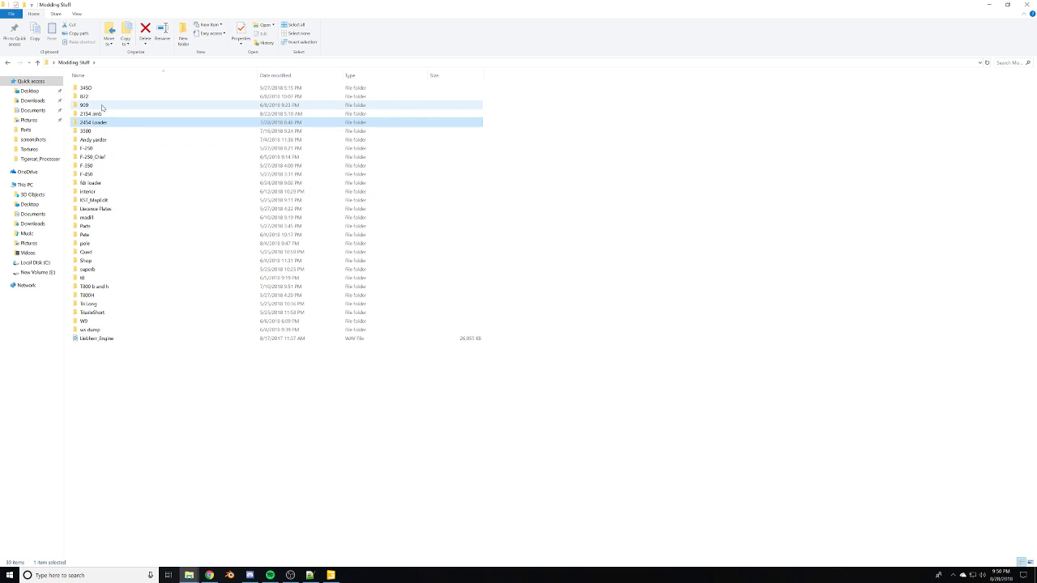
{"action": "double_click", "coordinate": [104, 287]}
{"action": "double_click", "coordinate": [108, 183]}
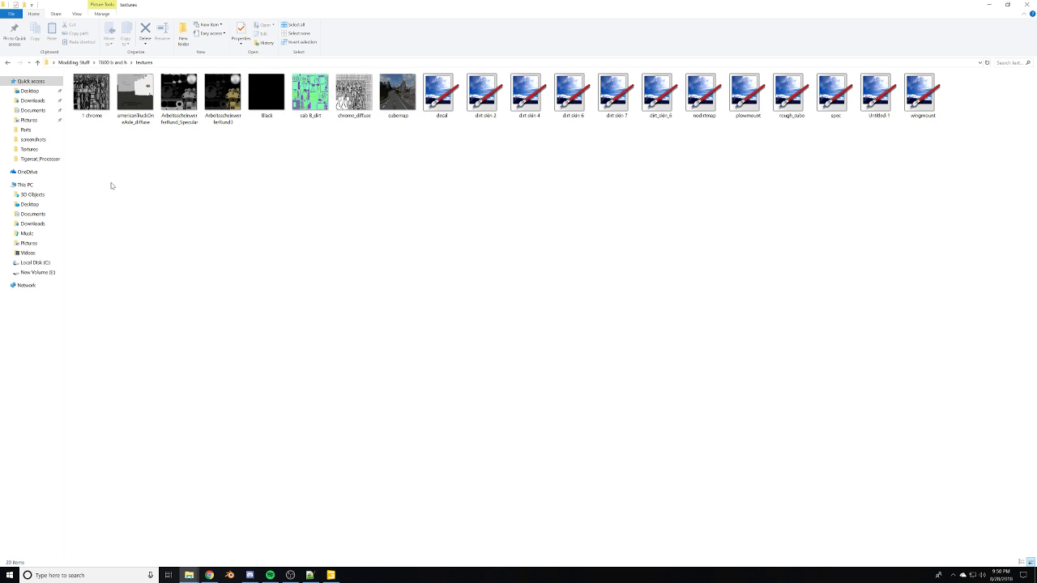
{"action": "left_click_drag", "start_coordinate": [559, 5], "coordinate": [1036, 8]}
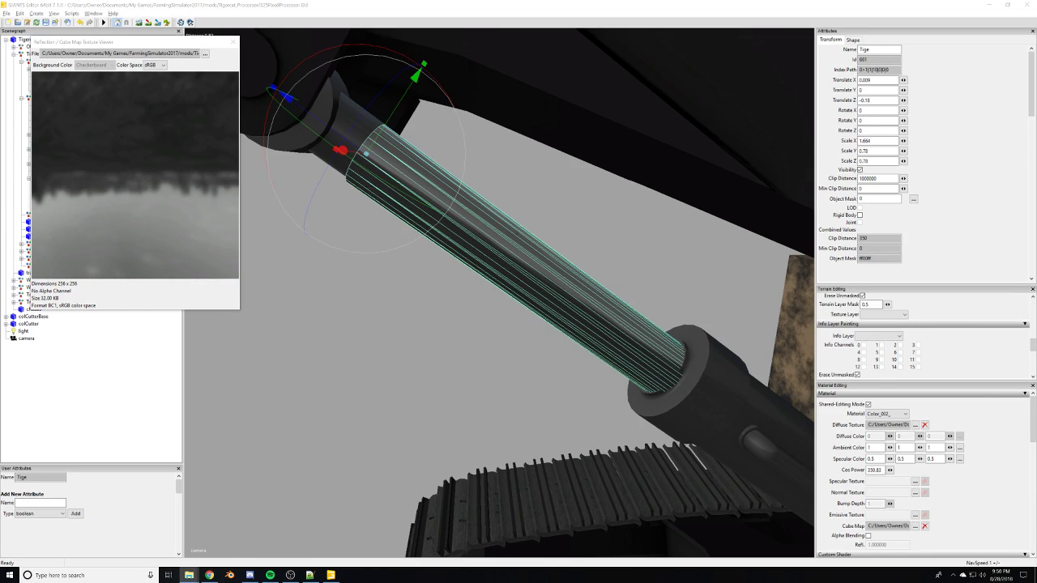
{"action": "key", "text": "super+d"}
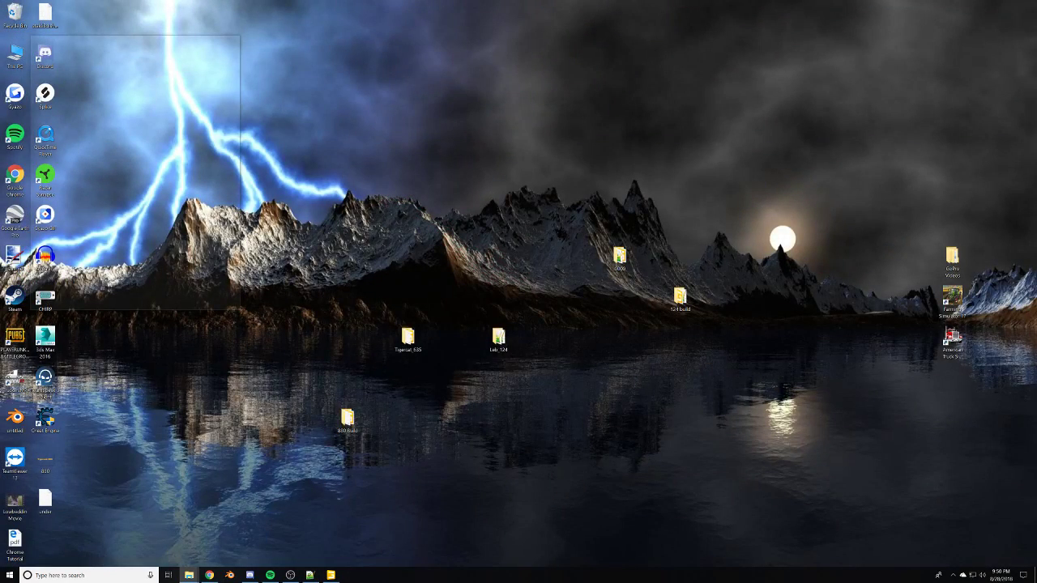
{"action": "key", "text": "super+d"}
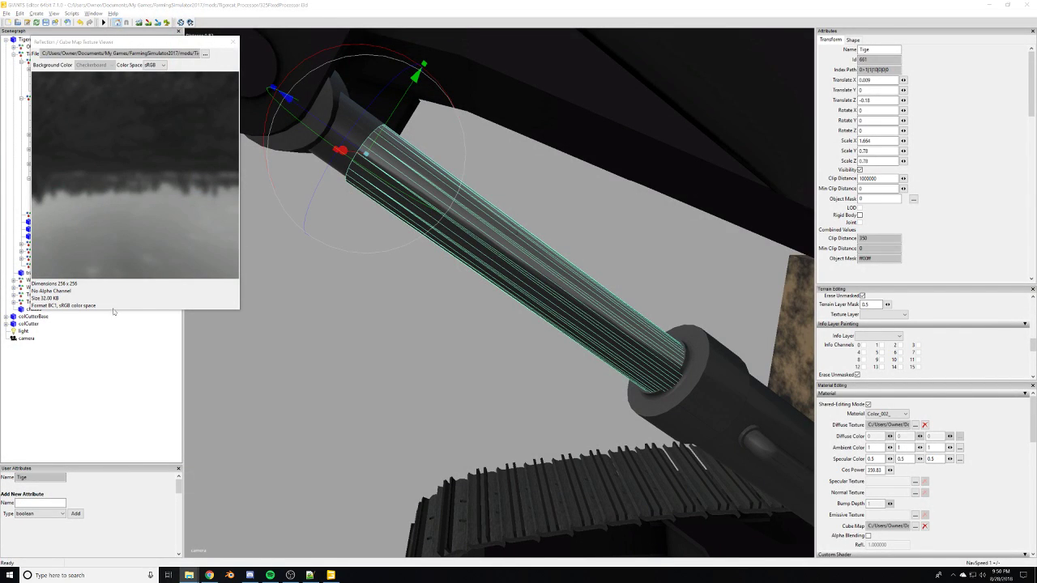
Reopen the cube map texture selection, go to the Tigercat_Processor folder and delete its Parts - Shortcut file.
{"action": "left_click", "coordinate": [205, 54]}
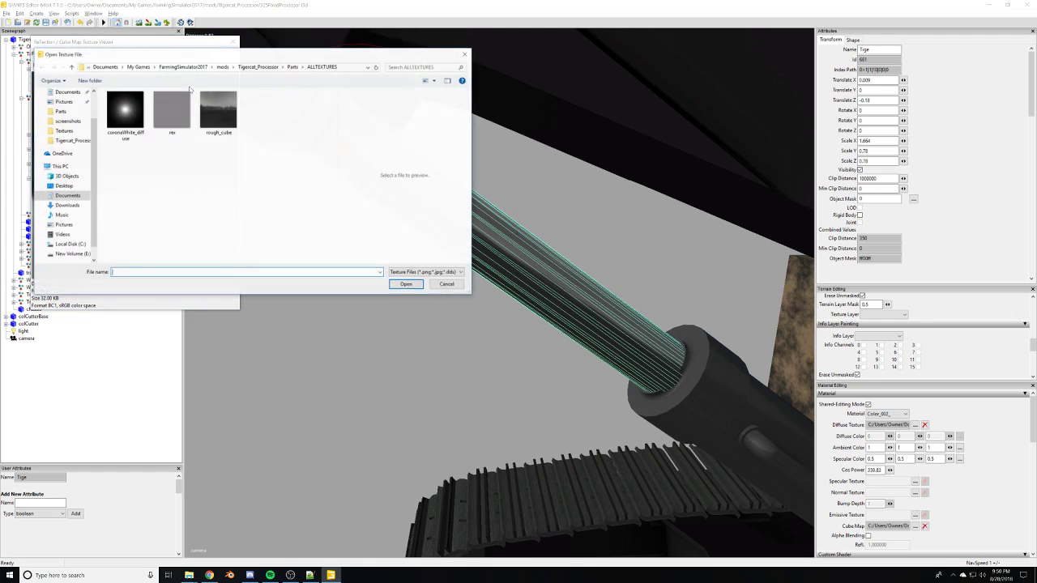
{"action": "left_click", "coordinate": [292, 66]}
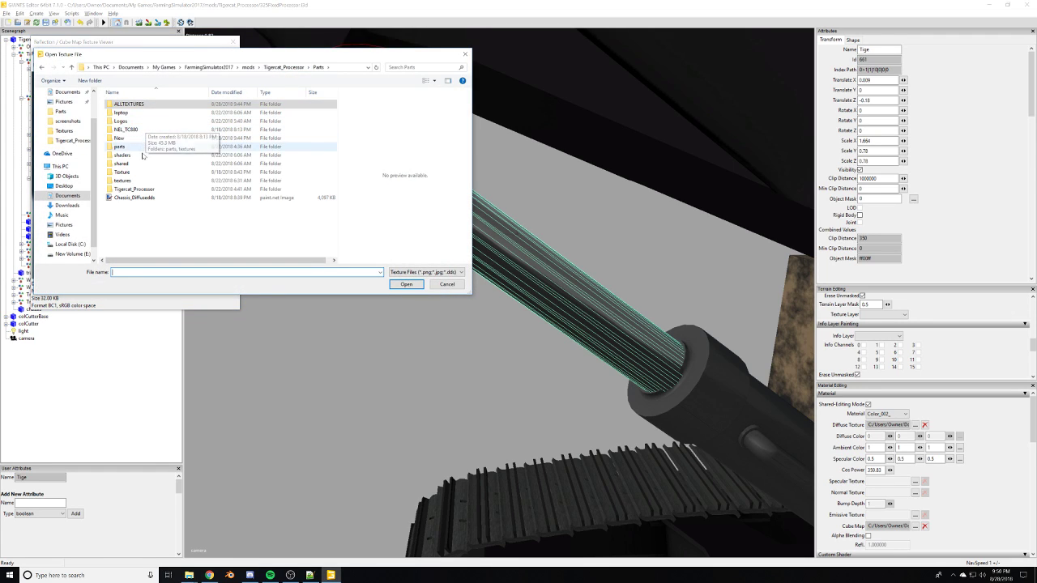
{"action": "double_click", "coordinate": [137, 180]}
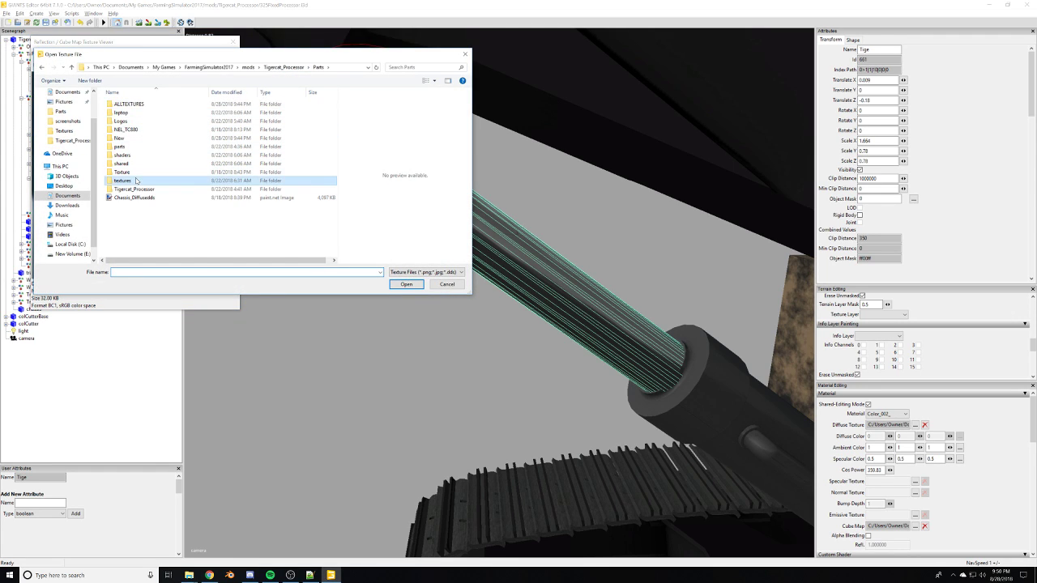
{"action": "left_click", "coordinate": [259, 68]}
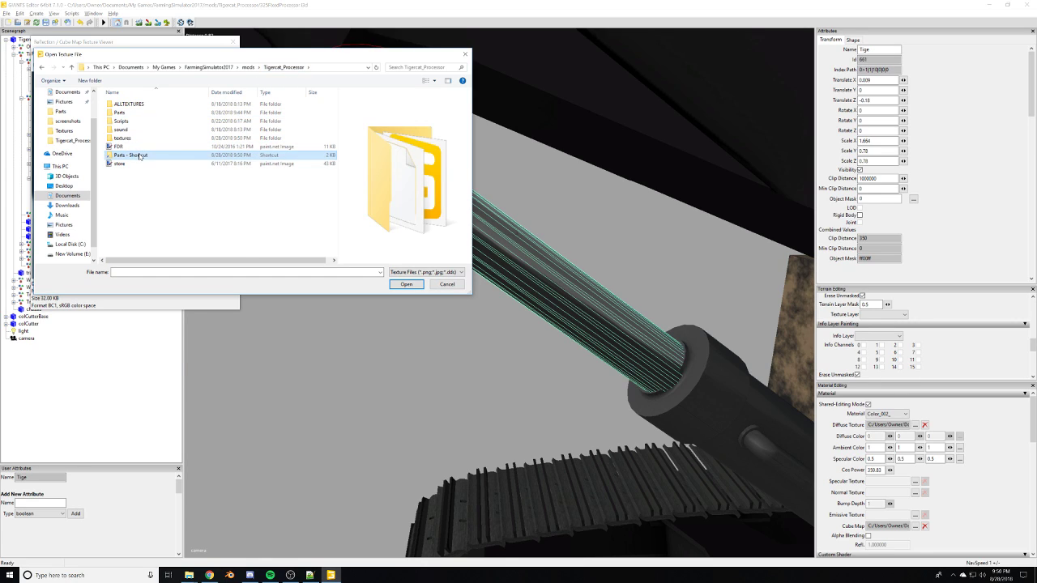
{"action": "right_click", "coordinate": [141, 154]}
{"action": "left_click", "coordinate": [160, 343]}
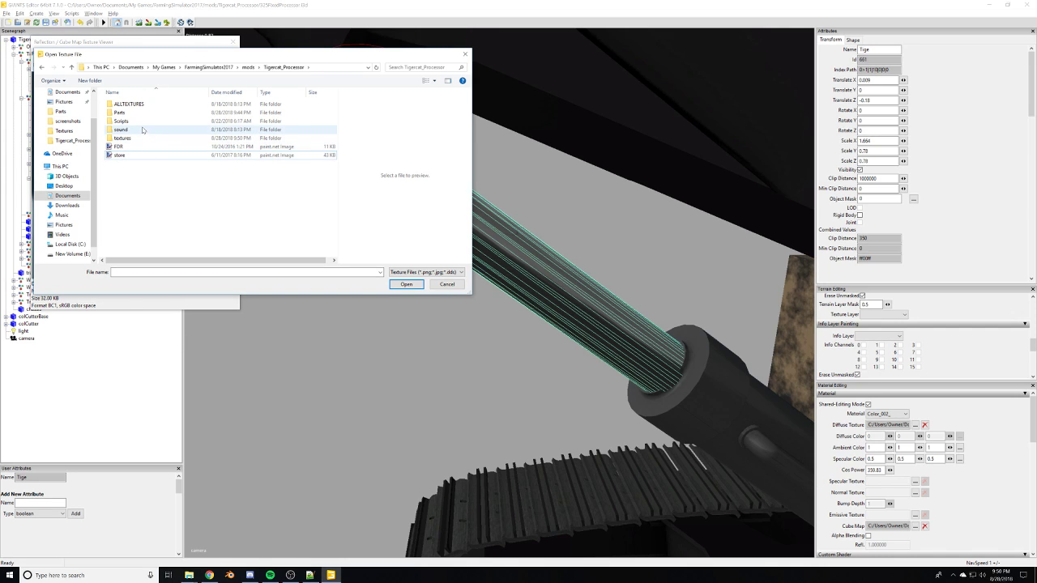
Set the nested Tige rod's cube map to the road-scene texture from Tigercat_Processor's textures folder and view the whole machine with nothing selected.
{"action": "double_click", "coordinate": [140, 137]}
{"action": "double_click", "coordinate": [126, 115]}
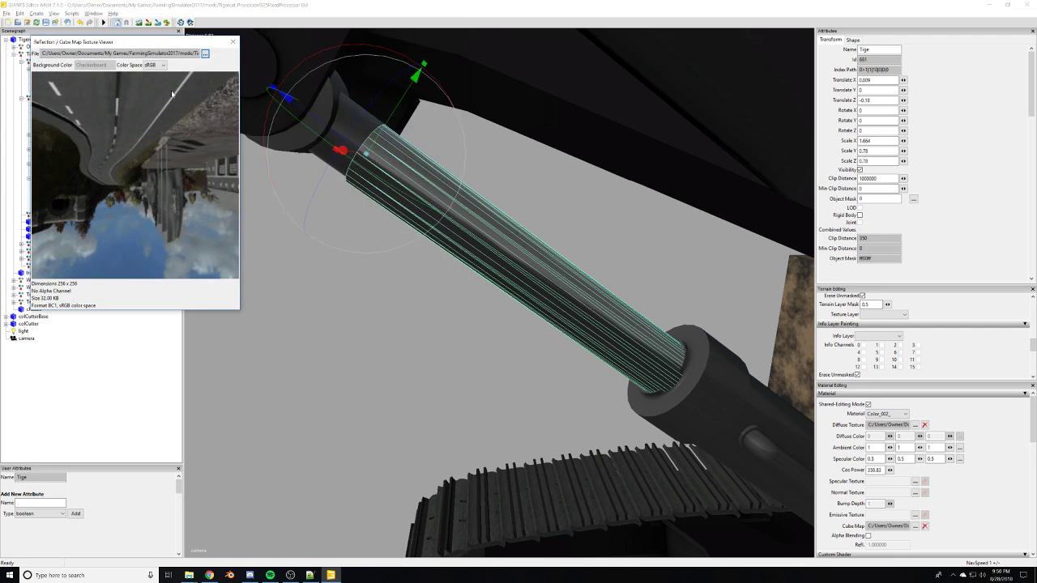
{"action": "left_click", "coordinate": [236, 43]}
{"action": "left_click", "coordinate": [325, 360]}
{"action": "right_click_drag", "start_coordinate": [325, 360], "coordinate": [25, 431], "text": "alt"}
{"action": "right_click_drag", "start_coordinate": [421, 332], "coordinate": [296, 298], "text": "alt"}
{"action": "left_click", "coordinate": [348, 155]}
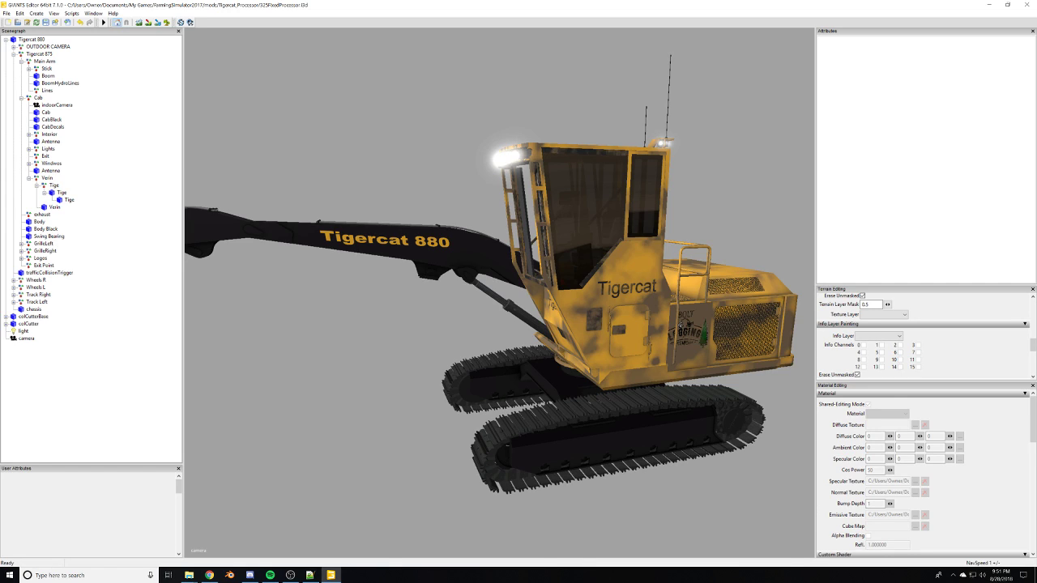
{"action": "left_click", "coordinate": [290, 575]}
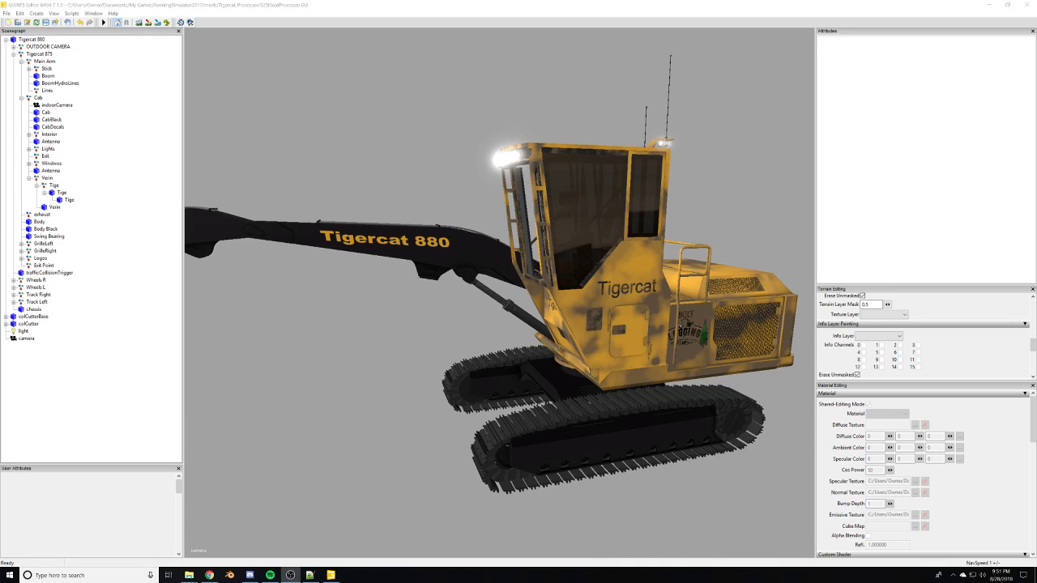
{"action": "key", "text": "alt+Tab"}
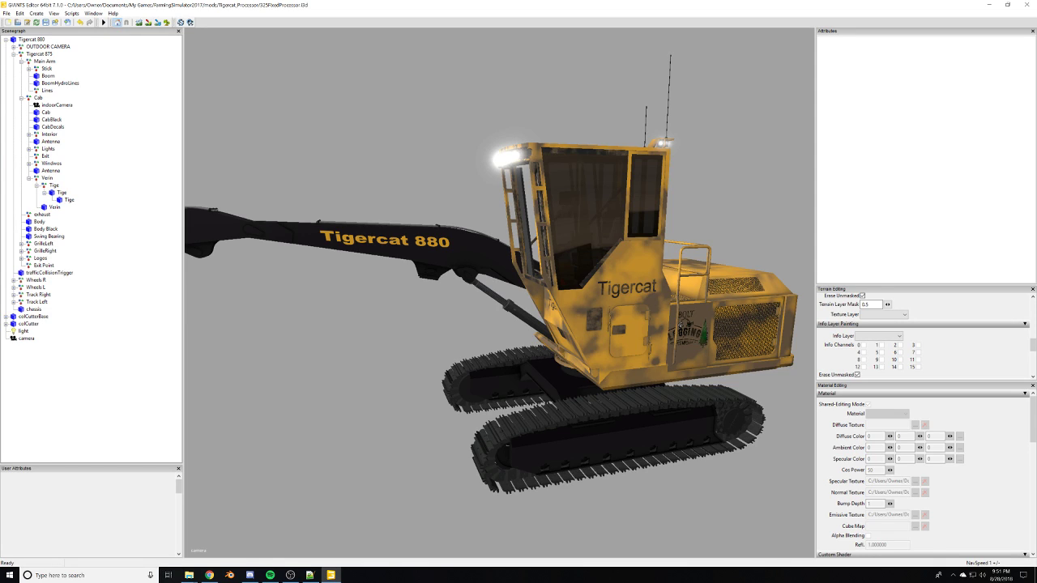
Duplicate the Verin cylinder group under Cab.
{"action": "left_click", "coordinate": [29, 178]}
{"action": "left_click", "coordinate": [47, 178]}
{"action": "key", "text": "ctrl+d"}
{"action": "left_click_drag", "start_coordinate": [444, 339], "coordinate": [486, 320], "text": "alt"}
{"action": "scroll", "coordinate": [421, 340], "scroll_direction": "up", "scroll_amount": 5}
{"action": "right_click_drag", "start_coordinate": [486, 320], "coordinate": [338, 359], "text": "alt"}
{"action": "left_click_drag", "start_coordinate": [337, 359], "coordinate": [413, 351], "text": "alt"}
{"action": "right_click_drag", "start_coordinate": [414, 351], "coordinate": [349, 437]}
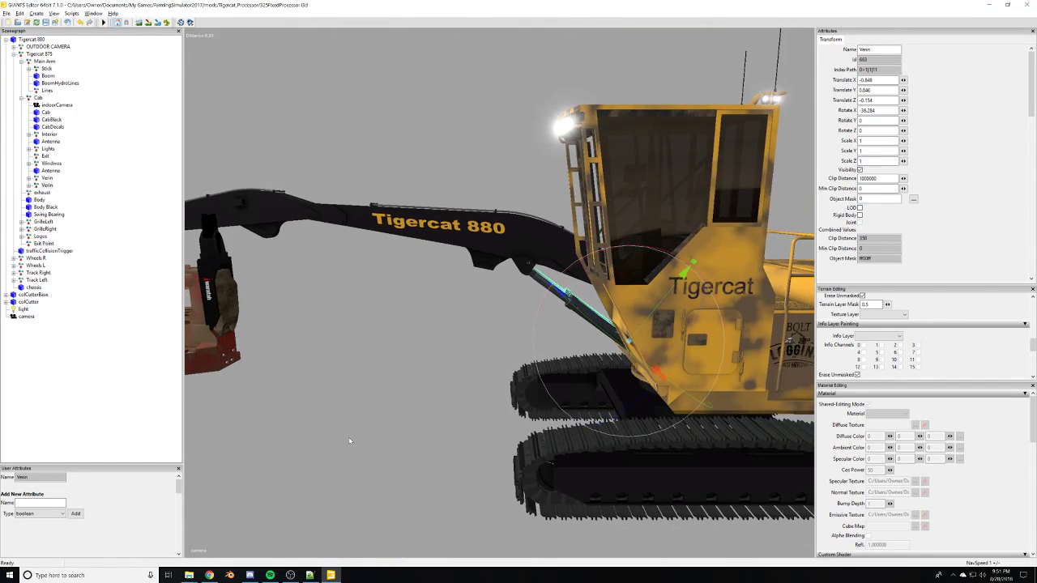
Create a new transform group and nest it under Main Arm.
{"action": "left_click", "coordinate": [348, 437]}
{"action": "left_click_drag", "start_coordinate": [348, 438], "coordinate": [383, 277], "text": "alt"}
{"action": "left_click", "coordinate": [382, 277]}
{"action": "right_click_drag", "start_coordinate": [382, 277], "coordinate": [443, 289]}
{"action": "left_click", "coordinate": [37, 12]}
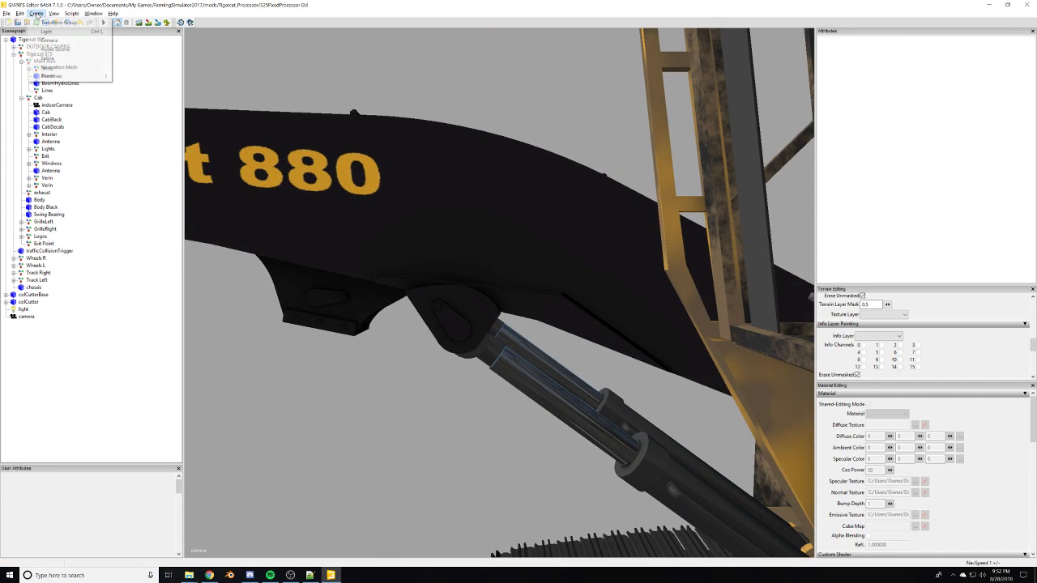
{"action": "left_click", "coordinate": [50, 23]}
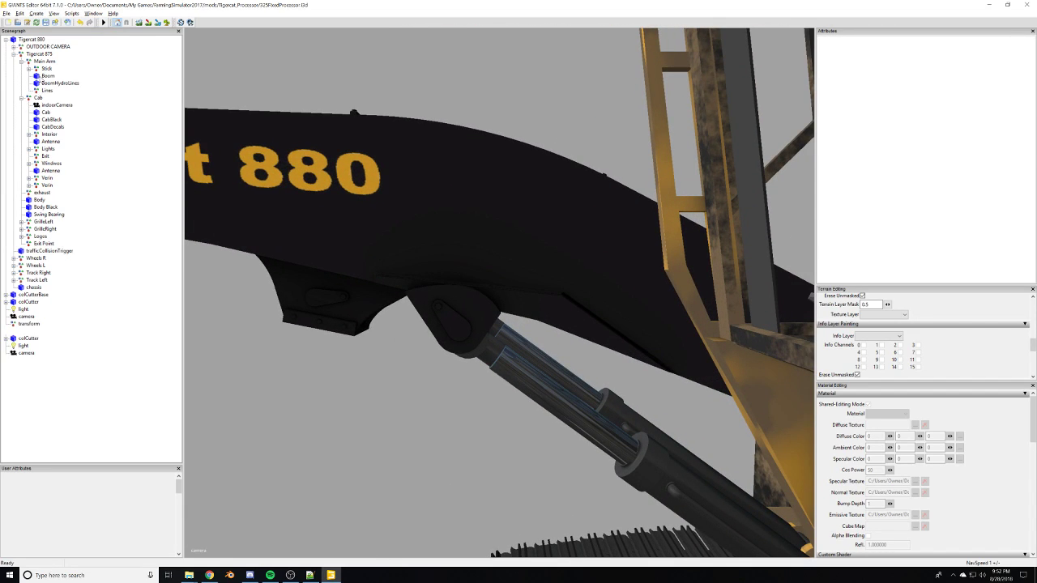
{"action": "left_click", "coordinate": [42, 63]}
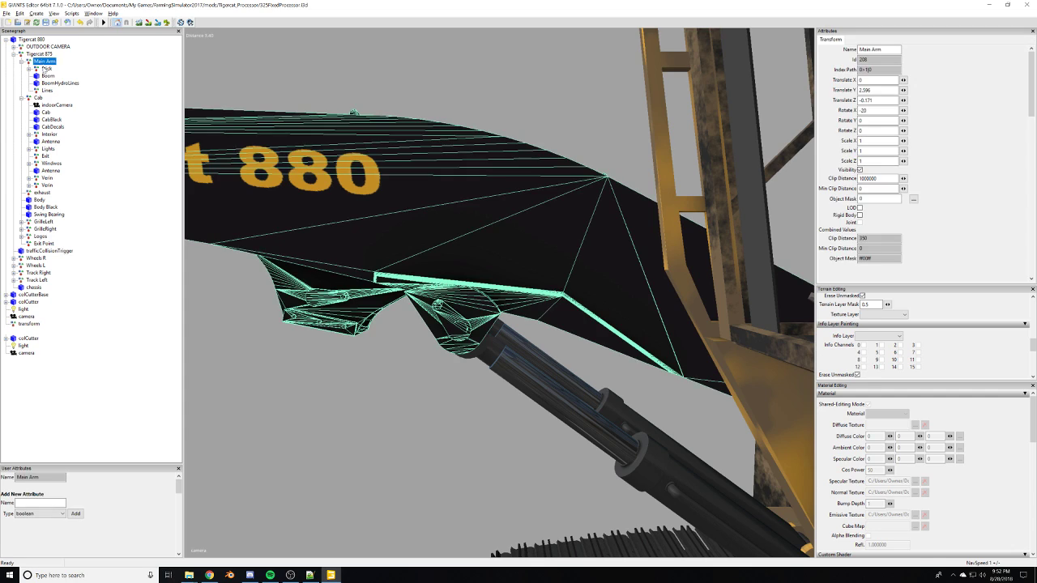
{"action": "left_click", "coordinate": [36, 324]}
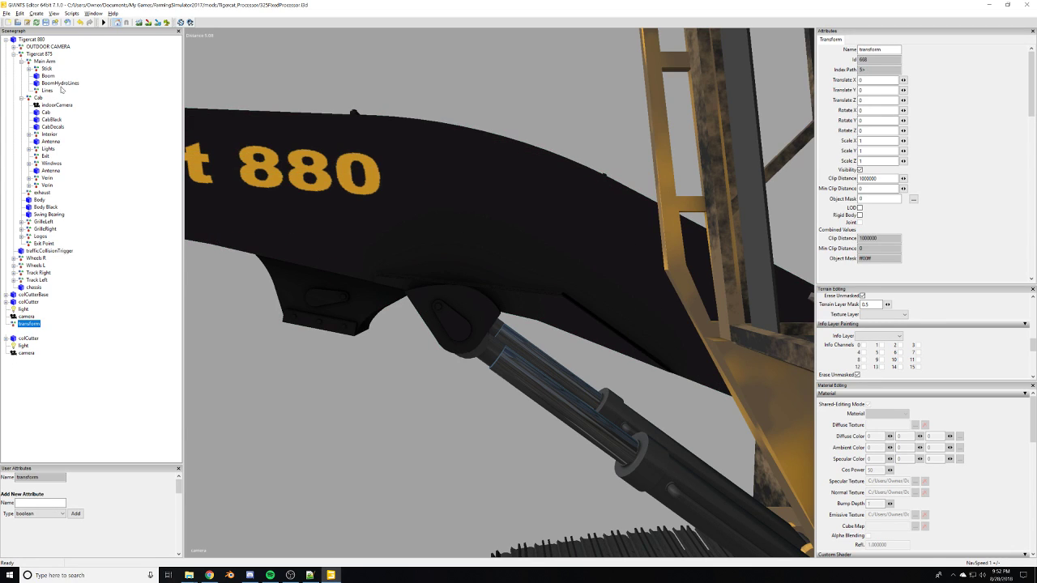
{"action": "key", "text": "Delete"}
{"action": "left_click", "coordinate": [44, 62]}
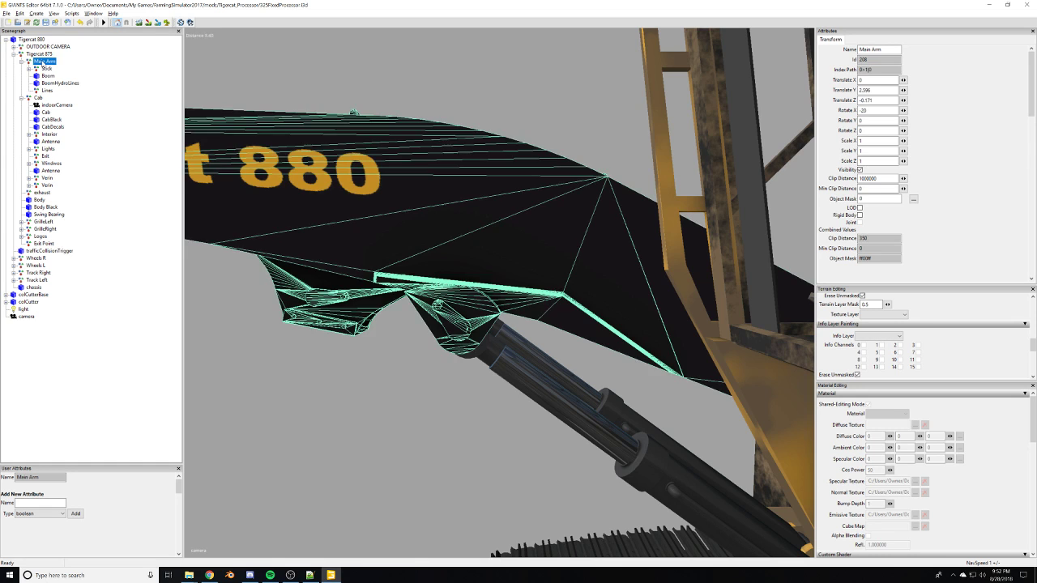
{"action": "key", "text": "ctrl+v"}
Place the new transform on the boom's cylinder lug at about X -0.432, Y -0.241, Z 2.732.
{"action": "scroll", "coordinate": [440, 275], "scroll_direction": "up", "scroll_amount": 10}
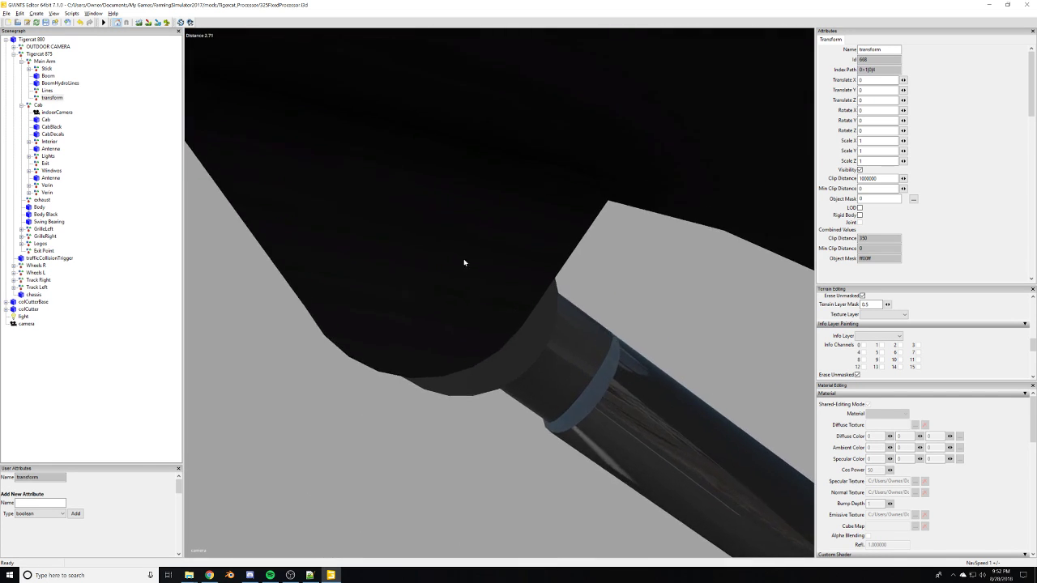
{"action": "left_click_drag", "start_coordinate": [464, 263], "coordinate": [546, 299], "text": "alt"}
{"action": "scroll", "coordinate": [546, 299], "scroll_direction": "up", "scroll_amount": 3}
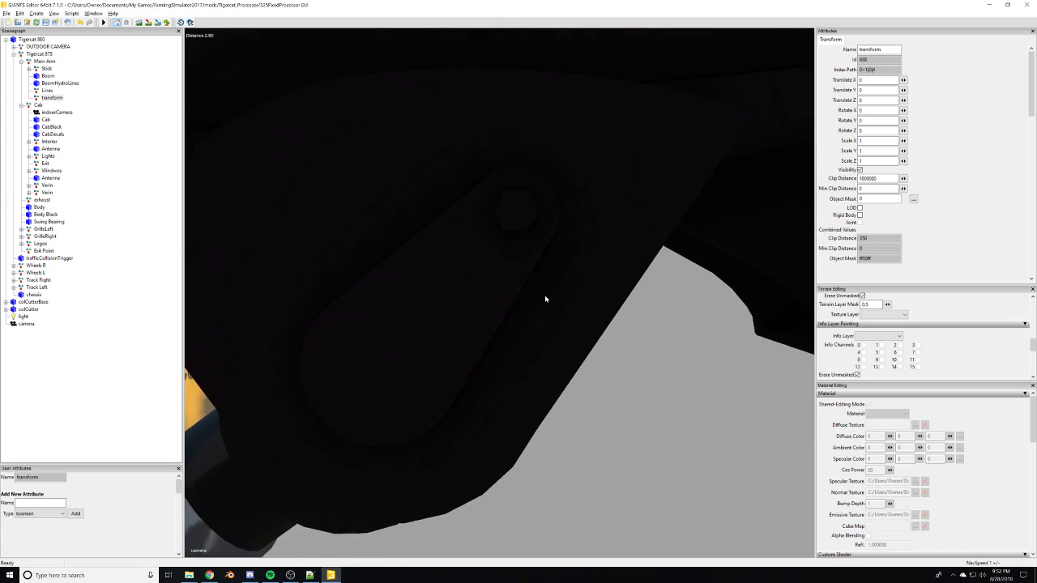
{"action": "scroll", "coordinate": [541, 299], "scroll_direction": "down", "scroll_amount": 2}
{"action": "scroll", "coordinate": [529, 303], "scroll_direction": "up", "scroll_amount": 3}
{"action": "scroll", "coordinate": [543, 300], "scroll_direction": "down", "scroll_amount": 2}
{"action": "middle_click_drag", "start_coordinate": [544, 300], "coordinate": [542, 300]}
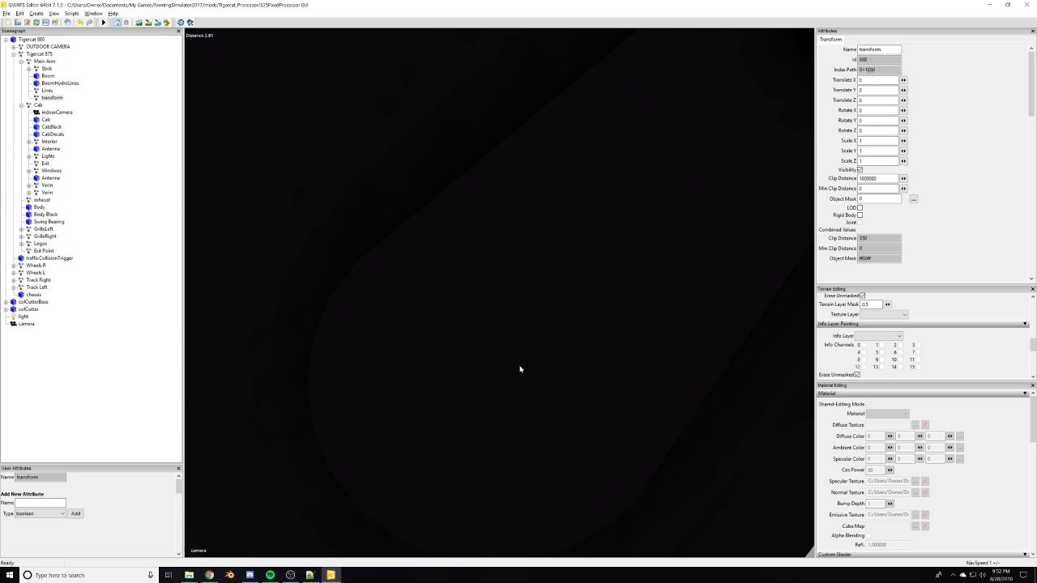
{"action": "key", "text": "ctrl+b"}
{"action": "scroll", "coordinate": [515, 370], "scroll_direction": "down", "scroll_amount": 3}
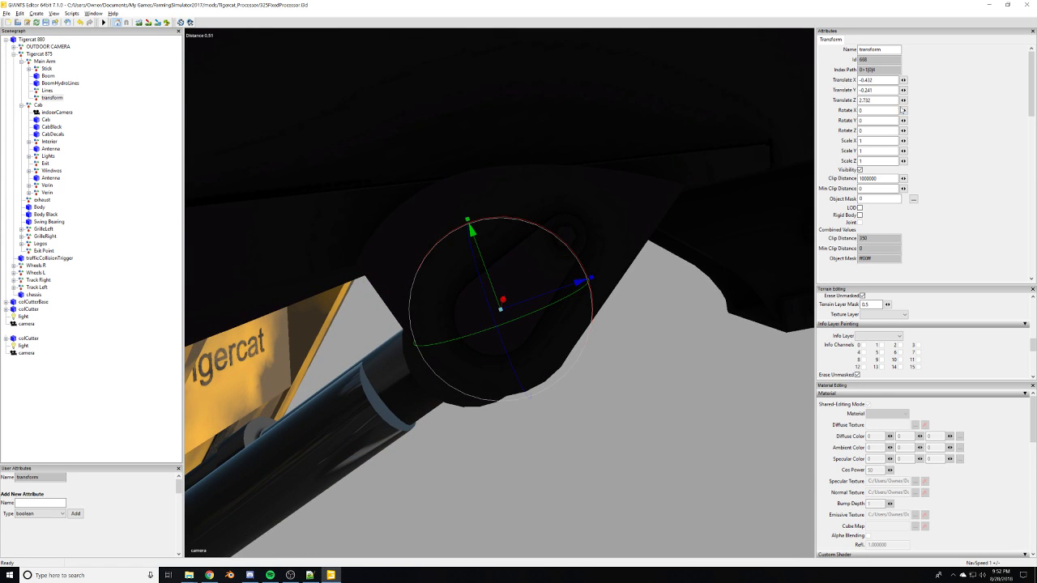
{"action": "scroll", "coordinate": [414, 270], "scroll_direction": "up", "scroll_amount": 5}
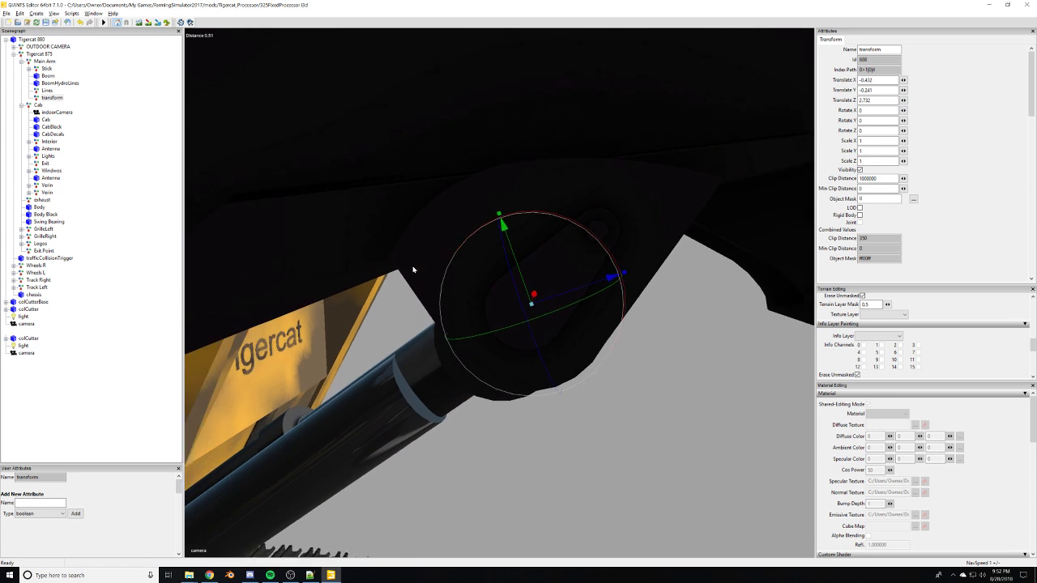
Shift the transform sideways into the middle of the lug, to about X -0.36.
{"action": "scroll", "coordinate": [421, 272], "scroll_direction": "down", "scroll_amount": 6}
{"action": "left_click_drag", "start_coordinate": [421, 272], "coordinate": [586, 276], "text": "alt"}
{"action": "scroll", "coordinate": [586, 276], "scroll_direction": "down", "scroll_amount": 2}
{"action": "left_click_drag", "start_coordinate": [516, 280], "coordinate": [483, 282]}
{"action": "left_click_drag", "start_coordinate": [484, 284], "coordinate": [572, 278], "text": "alt"}
{"action": "scroll", "coordinate": [570, 277], "scroll_direction": "up", "scroll_amount": 4}
{"action": "right_click_drag", "start_coordinate": [569, 276], "coordinate": [495, 295]}
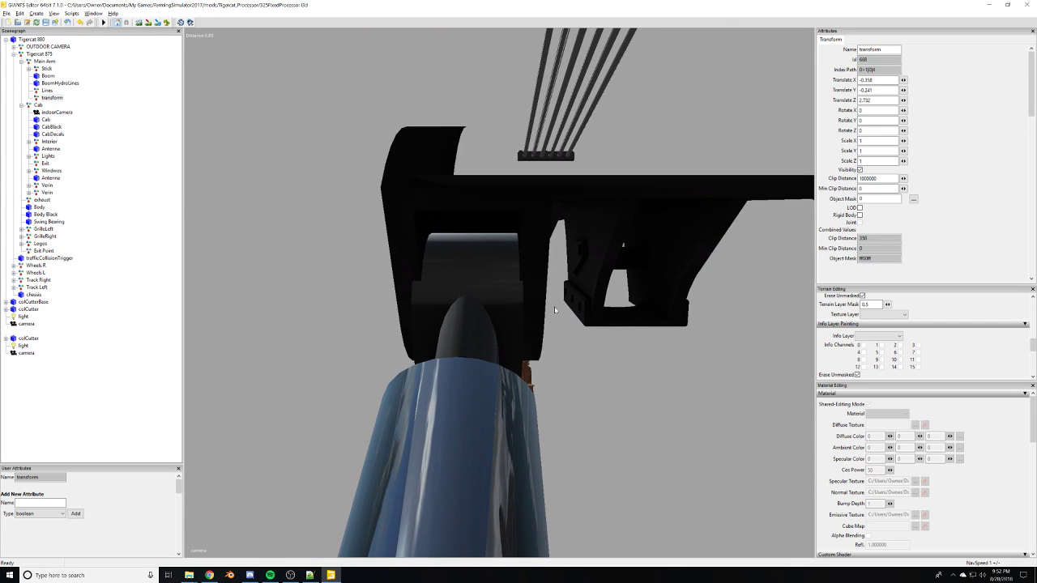
Duplicate the transform and move the copy to the boom's opposite cylinder lug, at about X 0.311.
{"action": "key", "text": "ctrl+d"}
{"action": "left_click_drag", "start_coordinate": [488, 277], "coordinate": [640, 289], "text": "alt"}
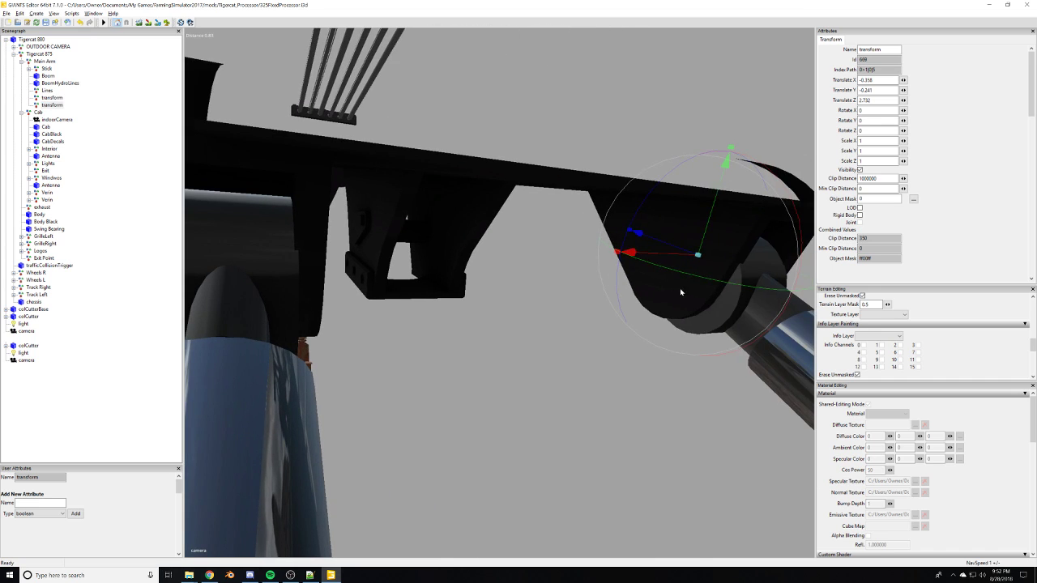
{"action": "left_click_drag", "start_coordinate": [678, 259], "coordinate": [251, 357]}
{"action": "scroll", "coordinate": [281, 378], "scroll_direction": "down", "scroll_amount": 5}
{"action": "scroll", "coordinate": [281, 378], "scroll_direction": "up", "scroll_amount": 4}
{"action": "left_click", "coordinate": [284, 397]}
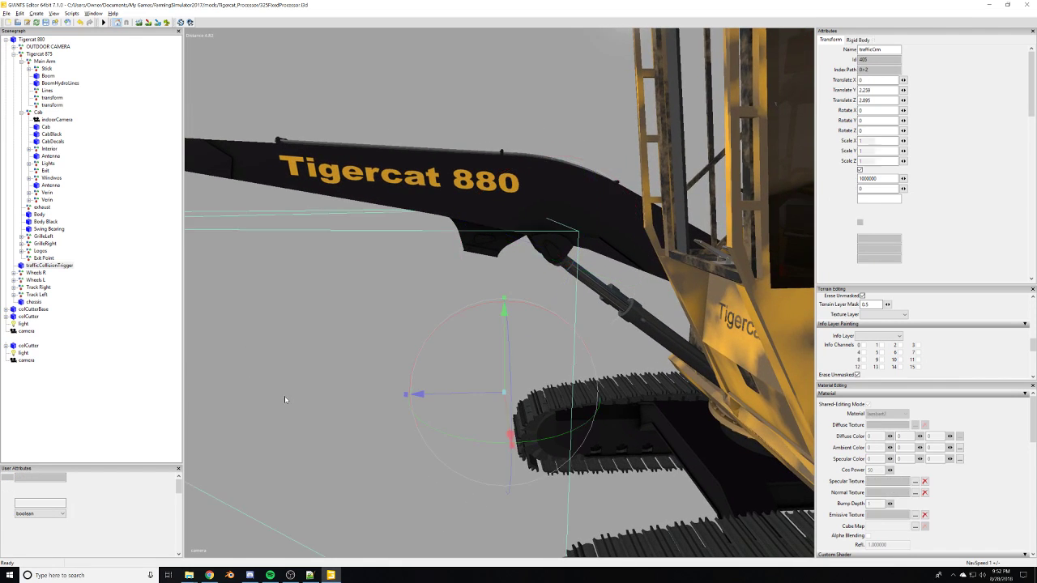
{"action": "scroll", "coordinate": [328, 378], "scroll_direction": "up", "scroll_amount": 1}
{"action": "left_click_drag", "start_coordinate": [333, 376], "coordinate": [293, 371], "text": "alt"}
{"action": "scroll", "coordinate": [295, 369], "scroll_direction": "up", "scroll_amount": 1}
{"action": "left_click", "coordinate": [352, 69]}
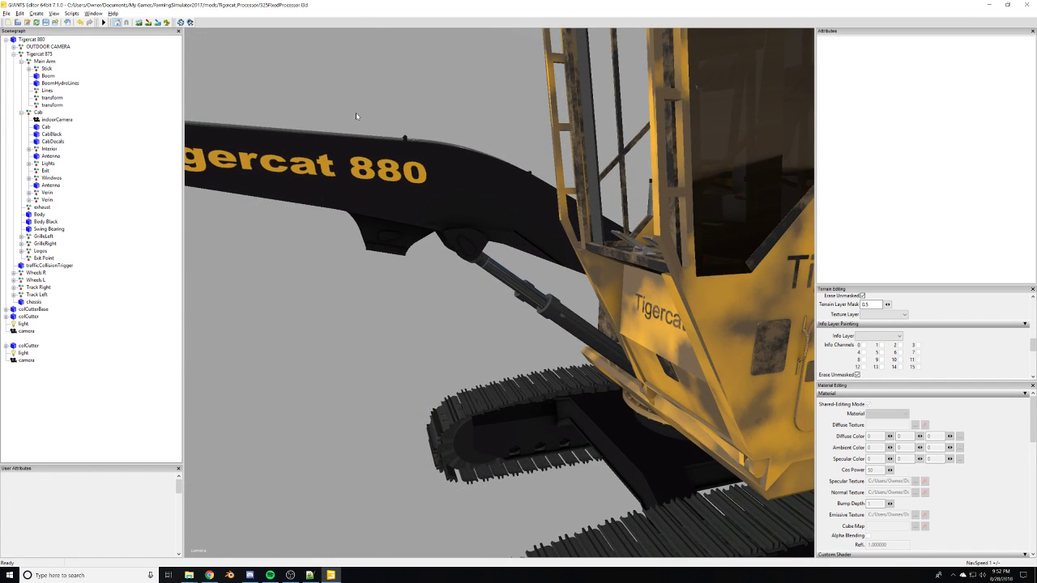
{"action": "scroll", "coordinate": [348, 120], "scroll_direction": "down", "scroll_amount": 1}
Rename the two lug transforms under Main Arm as ref and fef.
{"action": "left_click", "coordinate": [55, 98]}
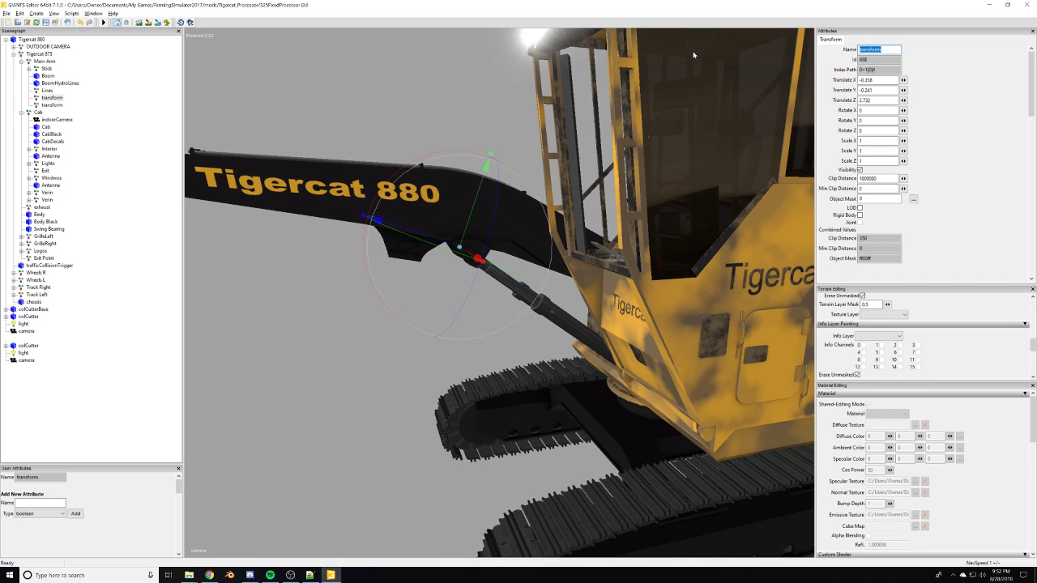
{"action": "type", "text": "ref"}
{"action": "key", "text": "Return"}
{"action": "left_click", "coordinate": [53, 104]}
{"action": "double_click", "coordinate": [879, 49]}
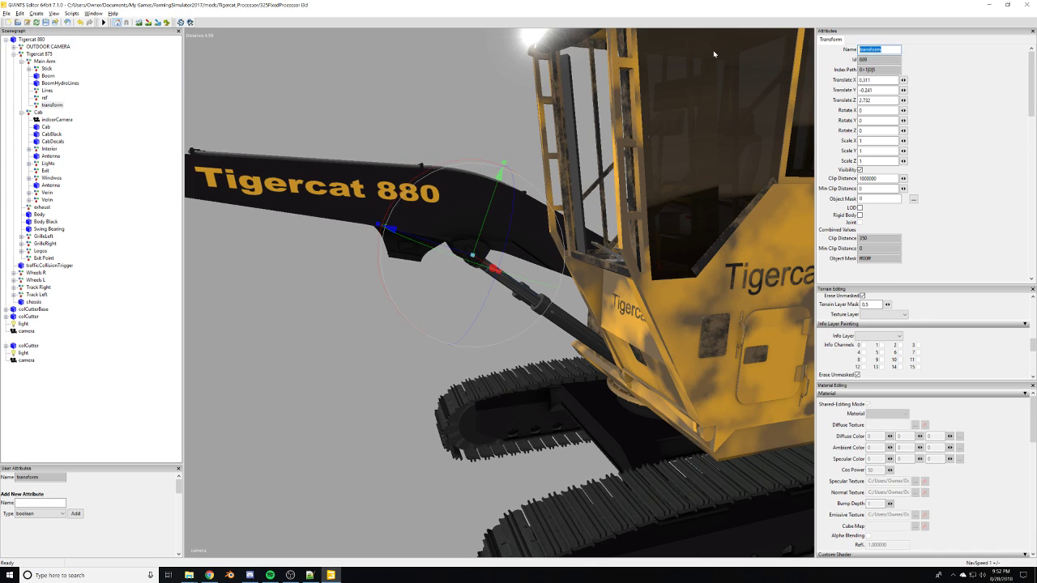
{"action": "type", "text": "freff"}
{"action": "key", "text": "Return"}
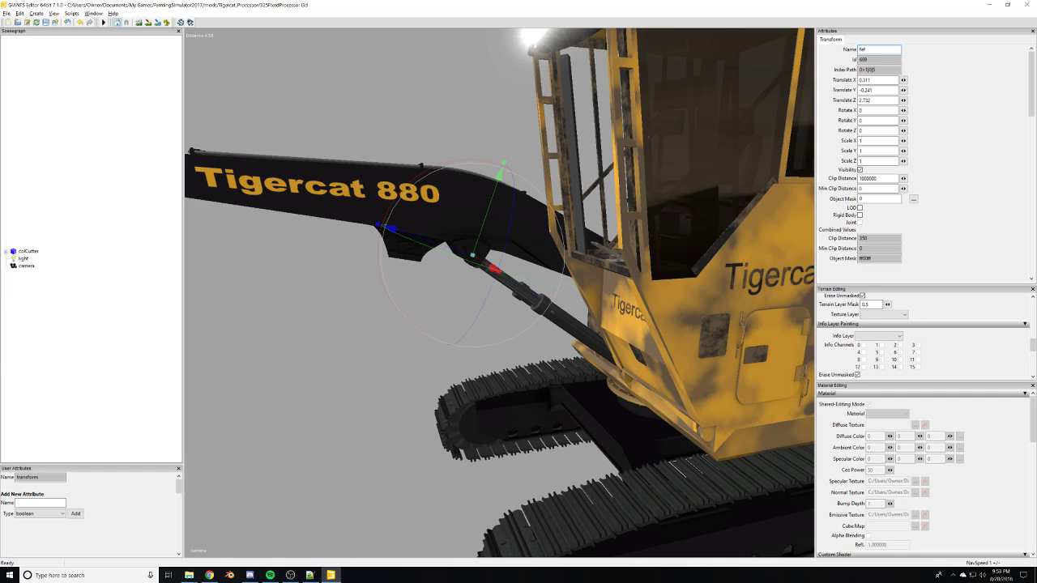
{"action": "left_click", "coordinate": [1000, 575]}
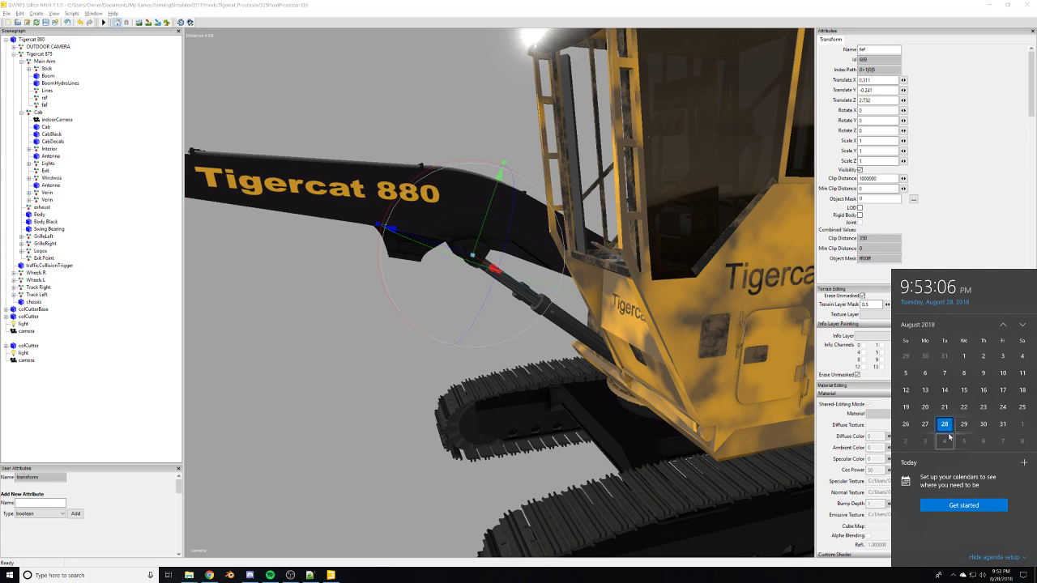
{"action": "left_click", "coordinate": [719, 578]}
{"action": "left_click", "coordinate": [327, 87]}
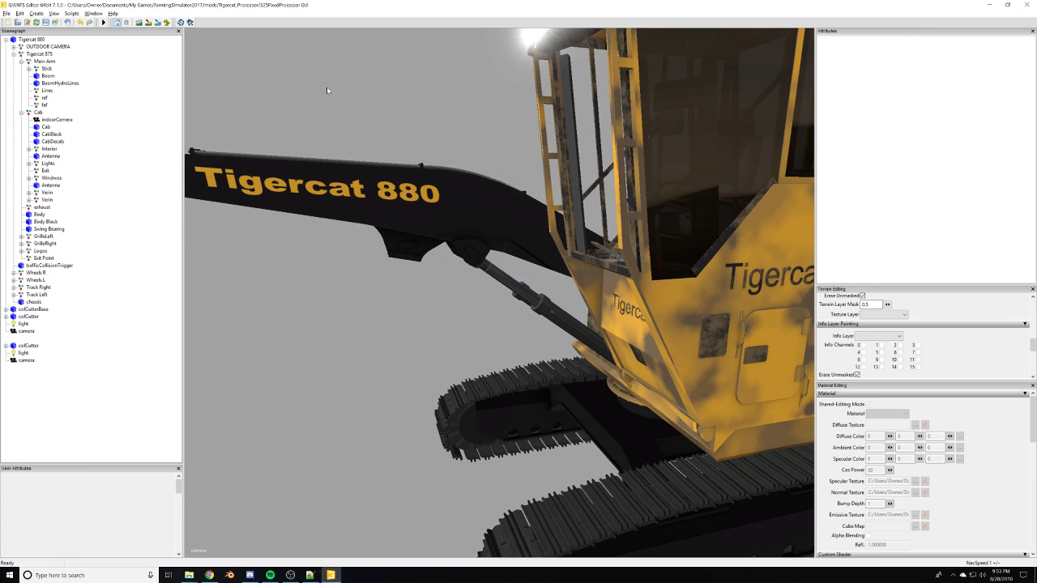
{"action": "scroll", "coordinate": [389, 190], "scroll_direction": "up", "scroll_amount": 1}
{"action": "left_click_drag", "start_coordinate": [389, 190], "coordinate": [422, 209], "text": "alt"}
{"action": "scroll", "coordinate": [421, 208], "scroll_direction": "up", "scroll_amount": 8}
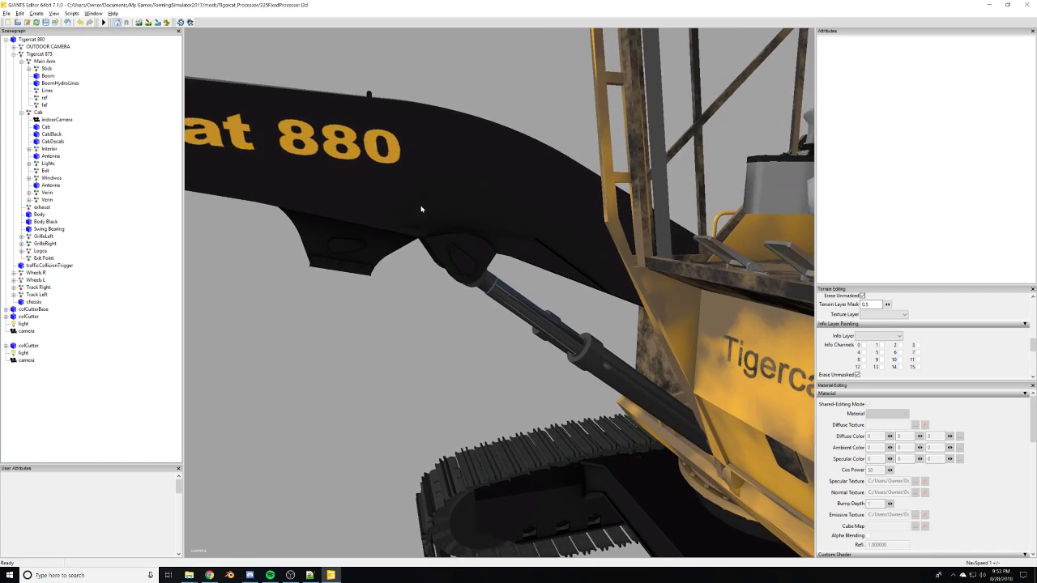
{"action": "scroll", "coordinate": [421, 209], "scroll_direction": "down", "scroll_amount": 10}
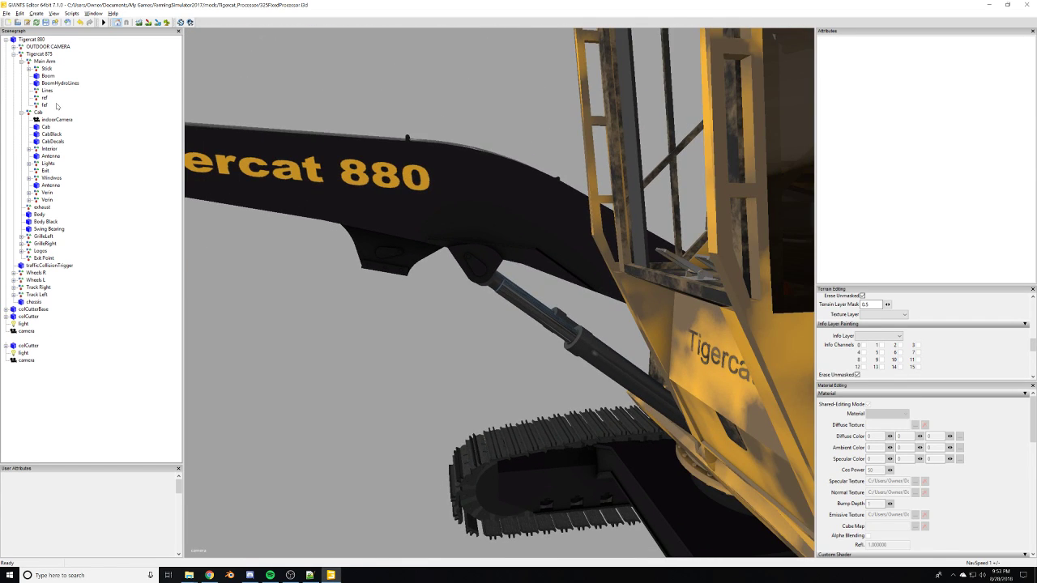
{"action": "scroll", "coordinate": [362, 207], "scroll_direction": "down", "scroll_amount": 5}
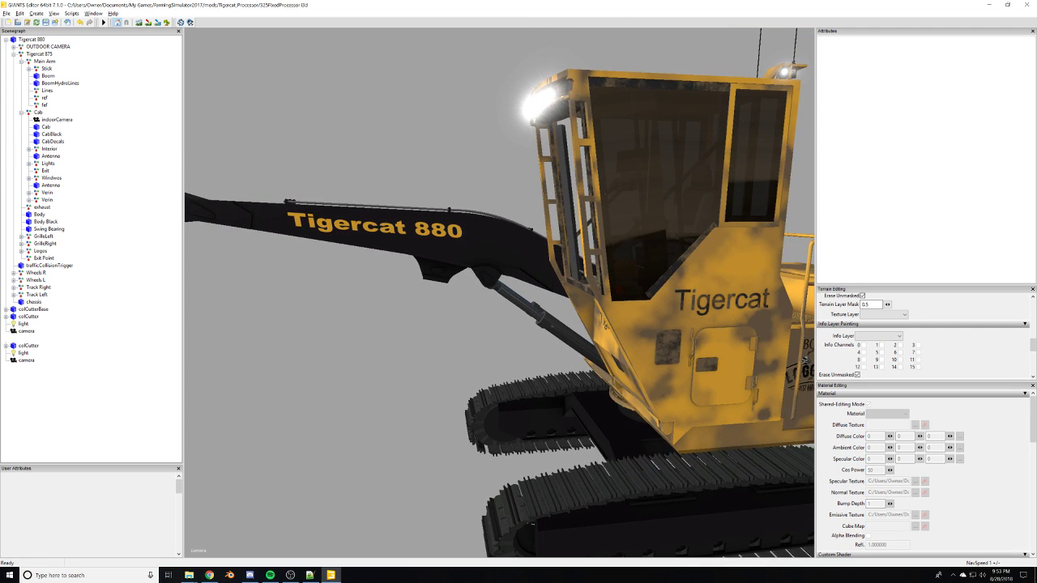
{"action": "key", "text": "super+e"}
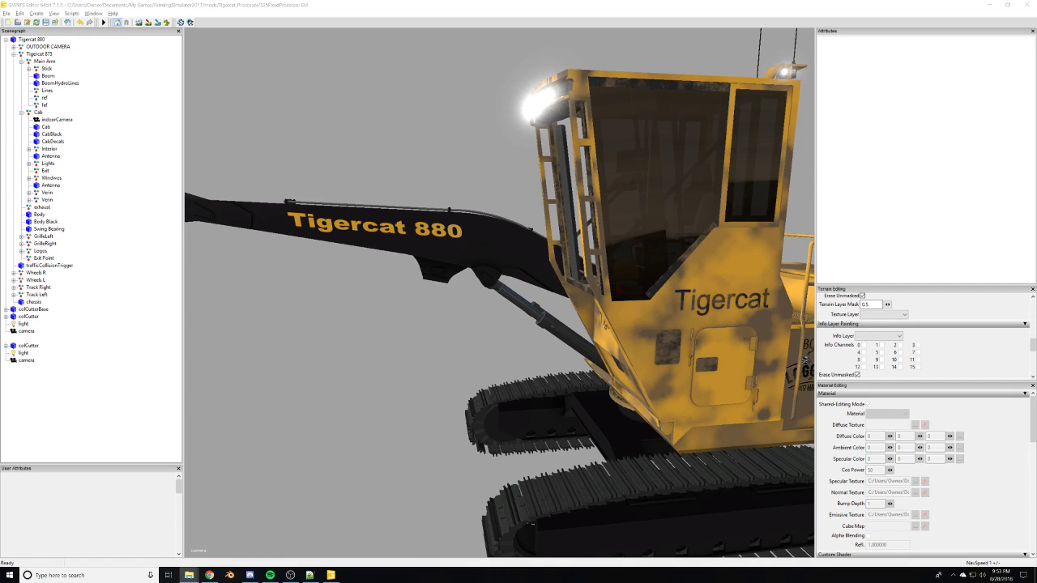
{"action": "key", "text": "alt+Tab"}
{"action": "key", "text": "alt+Tab"}
{"action": "key", "text": "alt+Tab"}
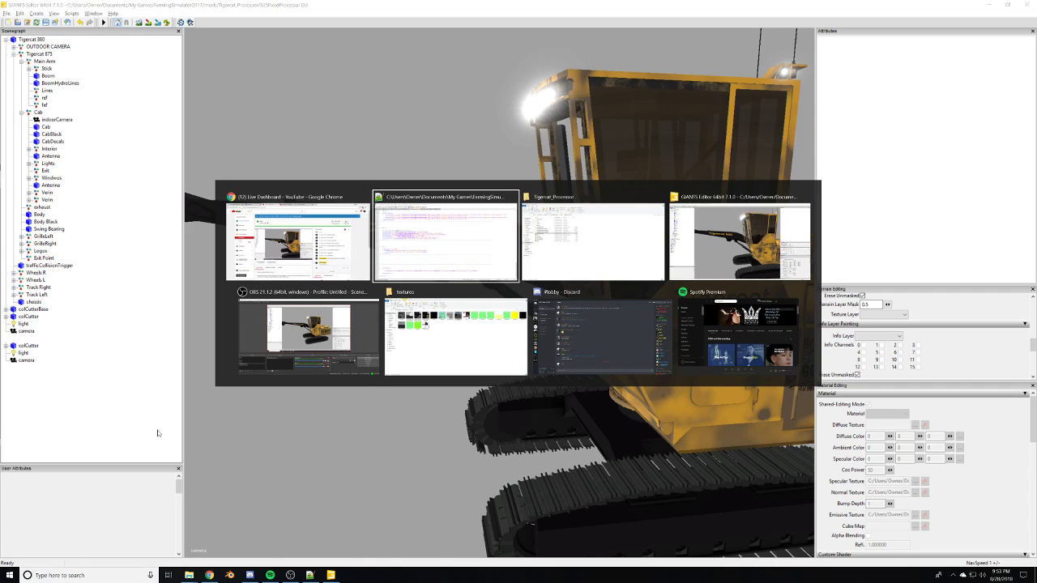
{"action": "left_click", "coordinate": [658, 349]}
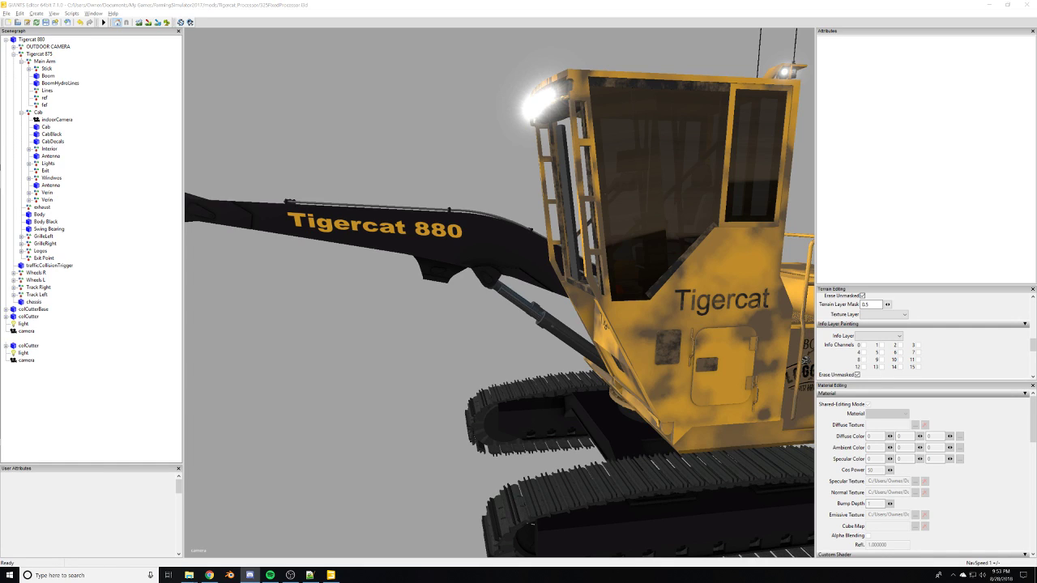
{"action": "key", "text": "alt+Tab"}
Examine the boom cylinder and its lug mounting from several angles and distances.
{"action": "mouse_move", "coordinate": [291, 344]}
{"action": "left_mouse_down", "text": "alt"}
{"action": "mouse_move", "coordinate": [317, 334]}
{"action": "mouse_move", "coordinate": [308, 344]}
{"action": "left_mouse_up", "text": "alt"}
{"action": "middle_click_drag", "start_coordinate": [309, 347], "coordinate": [315, 339]}
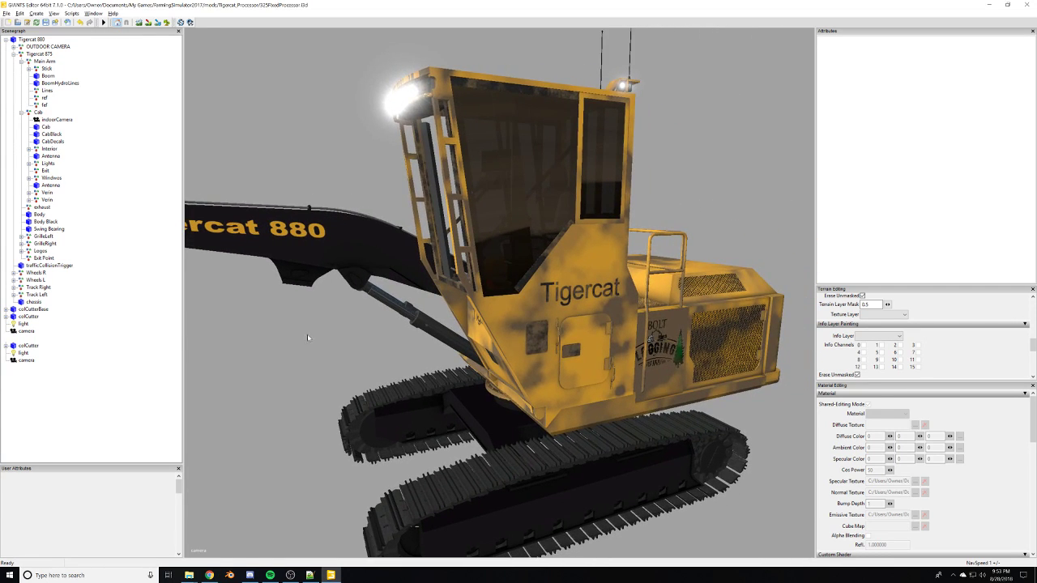
{"action": "left_click_drag", "start_coordinate": [307, 337], "coordinate": [290, 342], "text": "alt"}
{"action": "middle_click_drag", "start_coordinate": [290, 342], "coordinate": [389, 355], "text": "alt"}
{"action": "right_click_drag", "start_coordinate": [284, 335], "coordinate": [547, 278], "text": "alt"}
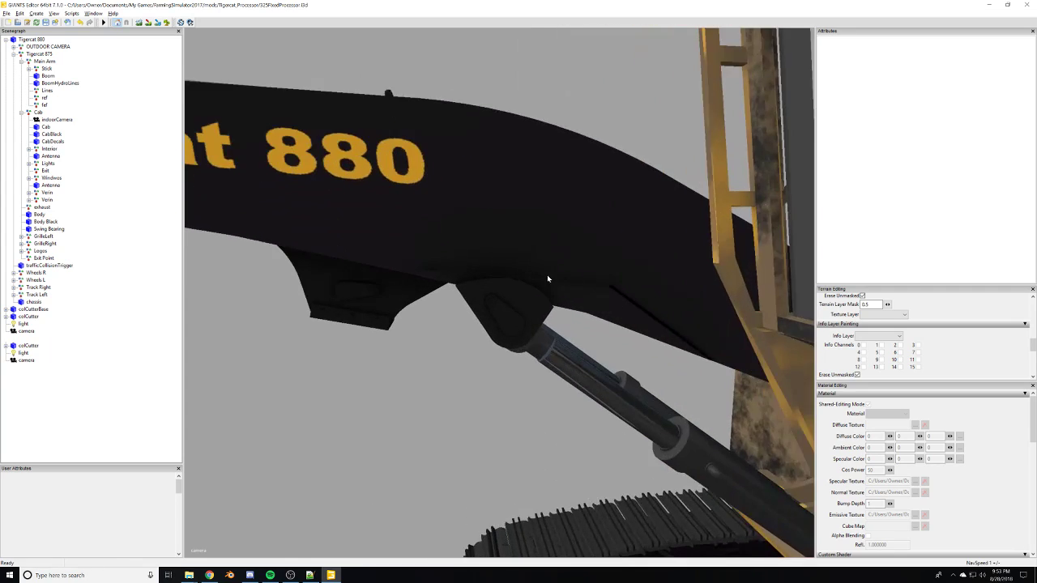
{"action": "middle_click_drag", "start_coordinate": [547, 278], "coordinate": [430, 326], "text": "alt"}
{"action": "right_click_drag", "start_coordinate": [430, 326], "coordinate": [511, 308], "text": "alt"}
{"action": "middle_click_drag", "start_coordinate": [511, 307], "coordinate": [597, 359], "text": "alt"}
{"action": "right_click_drag", "start_coordinate": [597, 358], "coordinate": [340, 320], "text": "alt"}
{"action": "middle_click_drag", "start_coordinate": [340, 320], "coordinate": [435, 365], "text": "alt"}
{"action": "left_click_drag", "start_coordinate": [435, 365], "coordinate": [441, 370], "text": "alt"}
{"action": "mouse_move", "coordinate": [442, 371]}
{"action": "right_mouse_down", "text": "alt"}
{"action": "mouse_move", "coordinate": [460, 357]}
{"action": "mouse_move", "coordinate": [437, 361]}
{"action": "right_mouse_up", "text": "alt"}
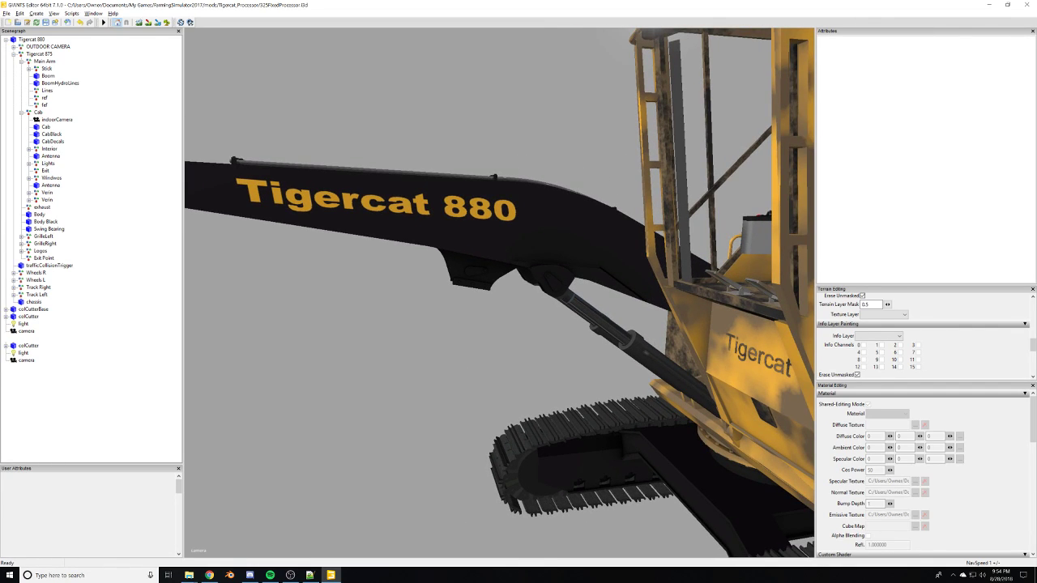
Review the whole machine, then look closer at the boom cylinder beside the cab.
{"action": "key", "text": "alt+Tab"}
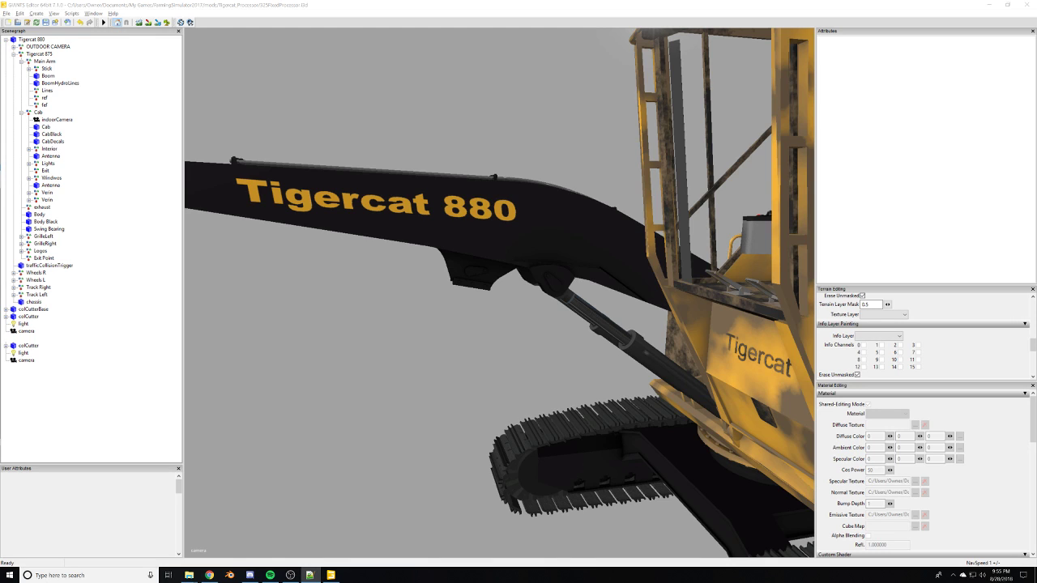
{"action": "left_click_drag", "start_coordinate": [235, 280], "coordinate": [276, 289], "text": "alt"}
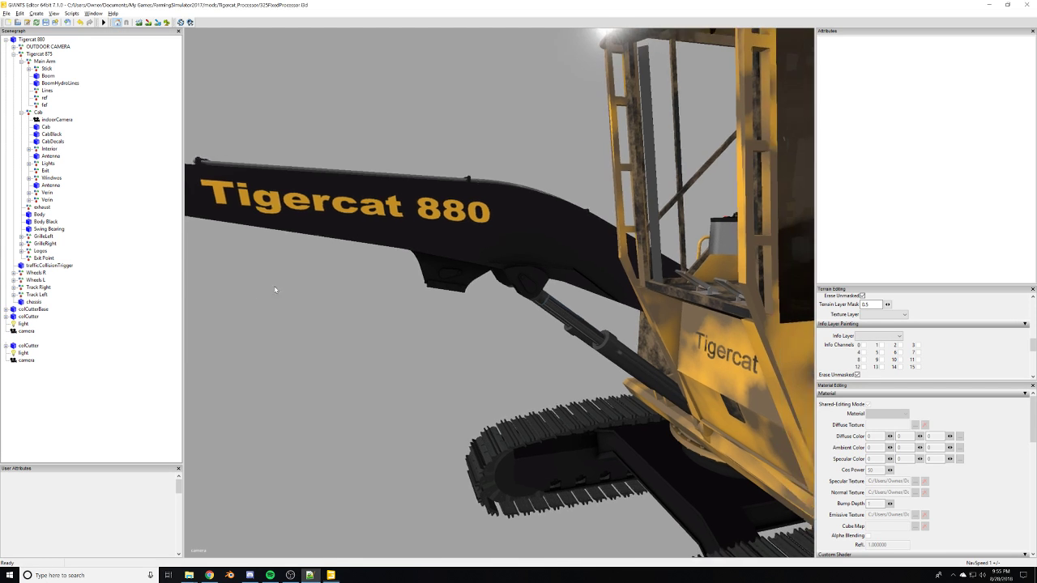
{"action": "right_click_drag", "start_coordinate": [275, 289], "coordinate": [211, 323], "text": "alt"}
{"action": "left_click_drag", "start_coordinate": [211, 322], "coordinate": [300, 315], "text": "alt"}
{"action": "right_click_drag", "start_coordinate": [301, 315], "coordinate": [270, 336], "text": "alt"}
{"action": "middle_click_drag", "start_coordinate": [269, 333], "coordinate": [297, 325], "text": "alt"}
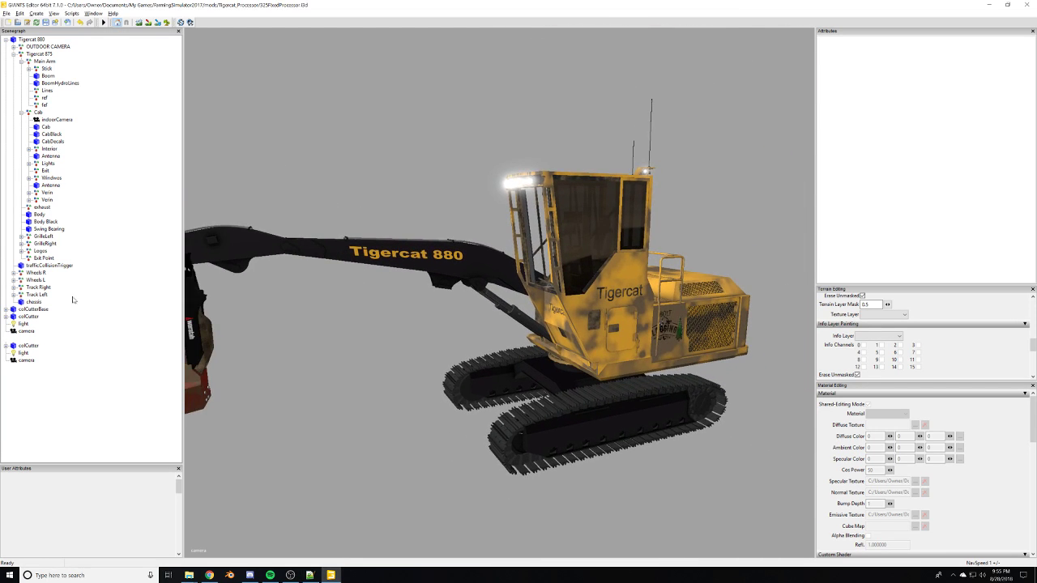
{"action": "right_click_drag", "start_coordinate": [383, 367], "coordinate": [478, 317], "text": "alt"}
{"action": "scroll", "coordinate": [478, 320], "scroll_direction": "up", "scroll_amount": 3}
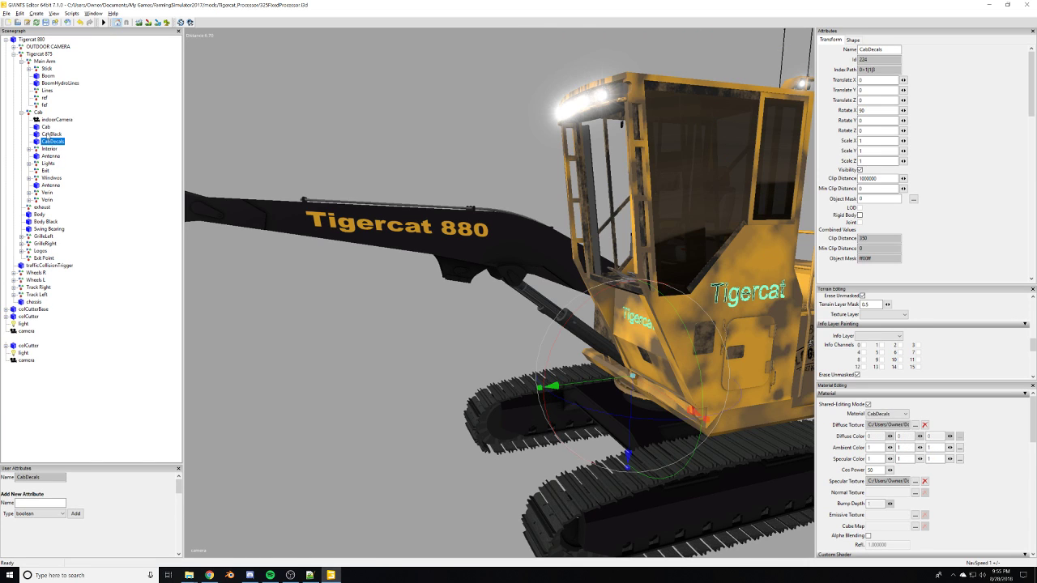
Locate the boom cylinder's first Verin transform under Cab and take its index path over to the text editor.
{"action": "scroll", "coordinate": [442, 317], "scroll_direction": "down", "scroll_amount": 10}
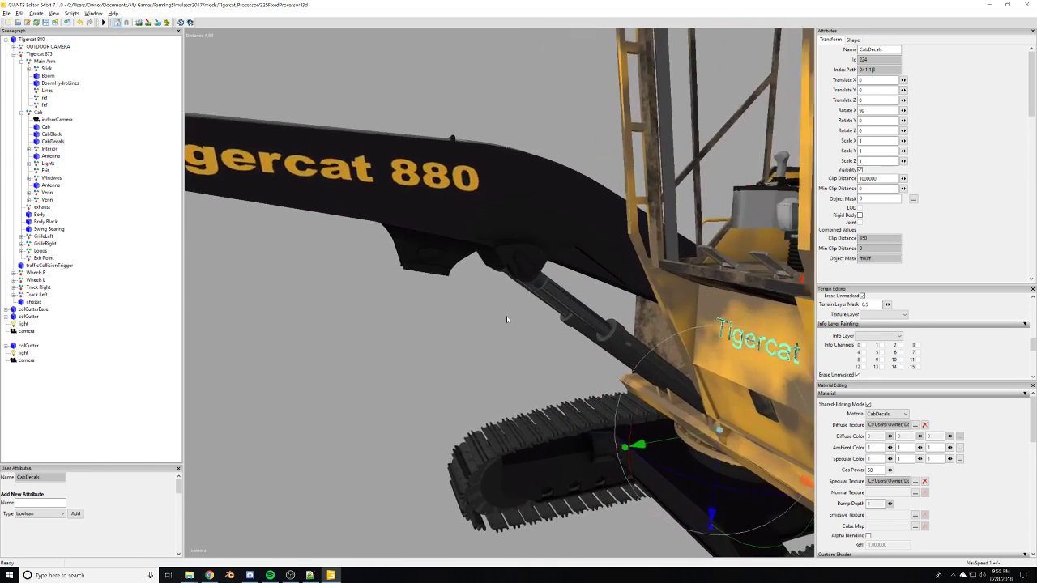
{"action": "scroll", "coordinate": [419, 294], "scroll_direction": "up", "scroll_amount": 4}
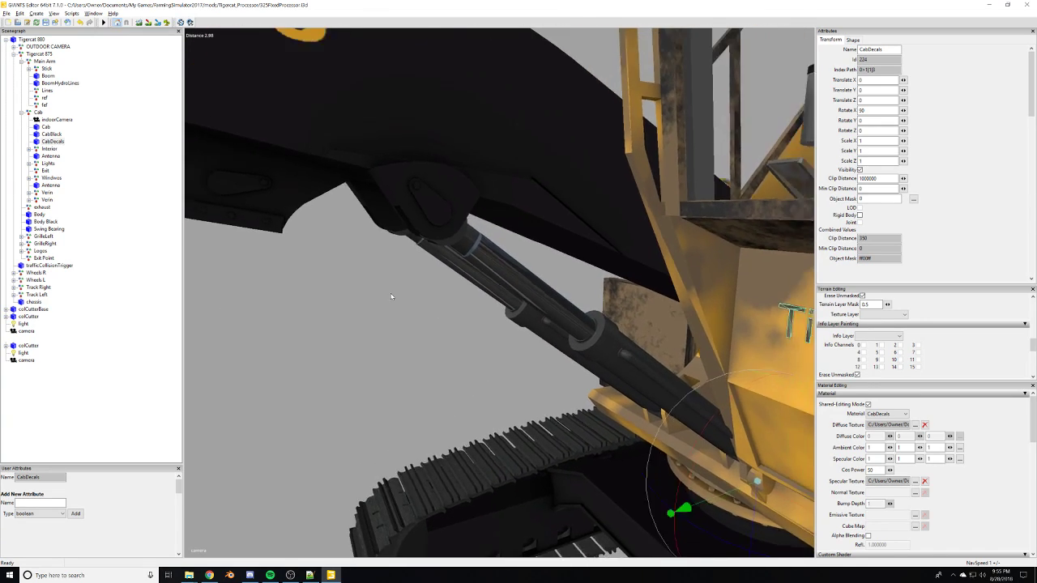
{"action": "left_click", "coordinate": [40, 250]}
{"action": "left_click", "coordinate": [44, 243]}
{"action": "left_click", "coordinate": [46, 222]}
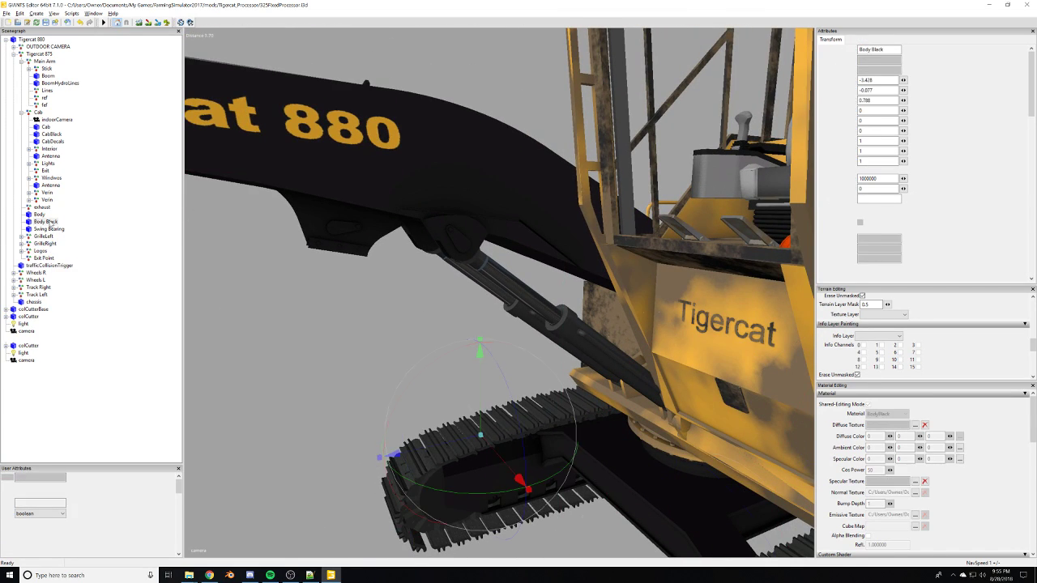
{"action": "left_click", "coordinate": [43, 214]}
{"action": "left_click", "coordinate": [44, 209]}
{"action": "left_click", "coordinate": [46, 200]}
{"action": "left_click", "coordinate": [46, 193]}
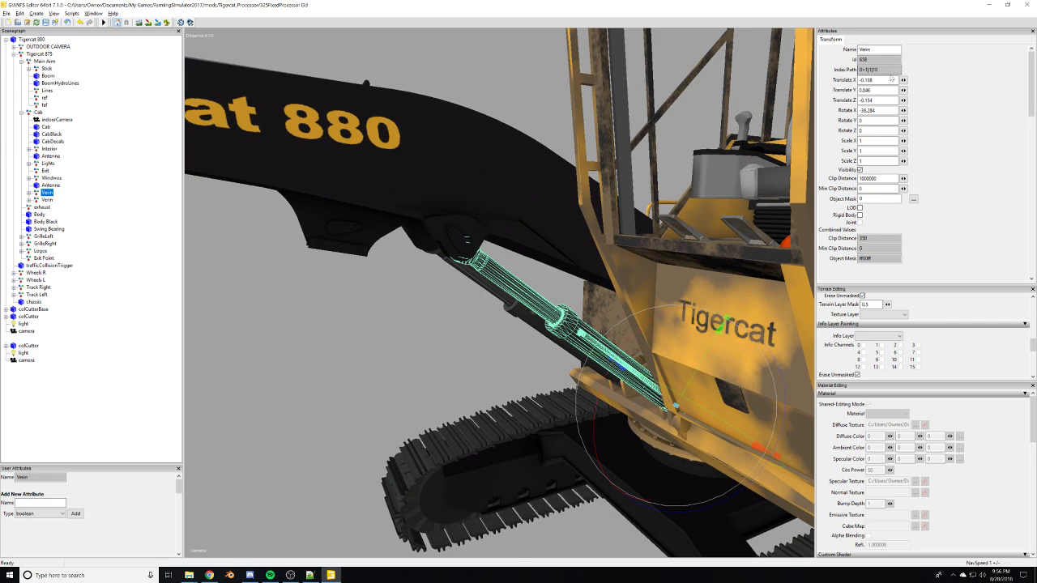
{"action": "left_click_drag", "start_coordinate": [891, 76], "coordinate": [826, 76]}
{"action": "double_click", "coordinate": [877, 70]}
{"action": "key", "text": "alt+Tab"}
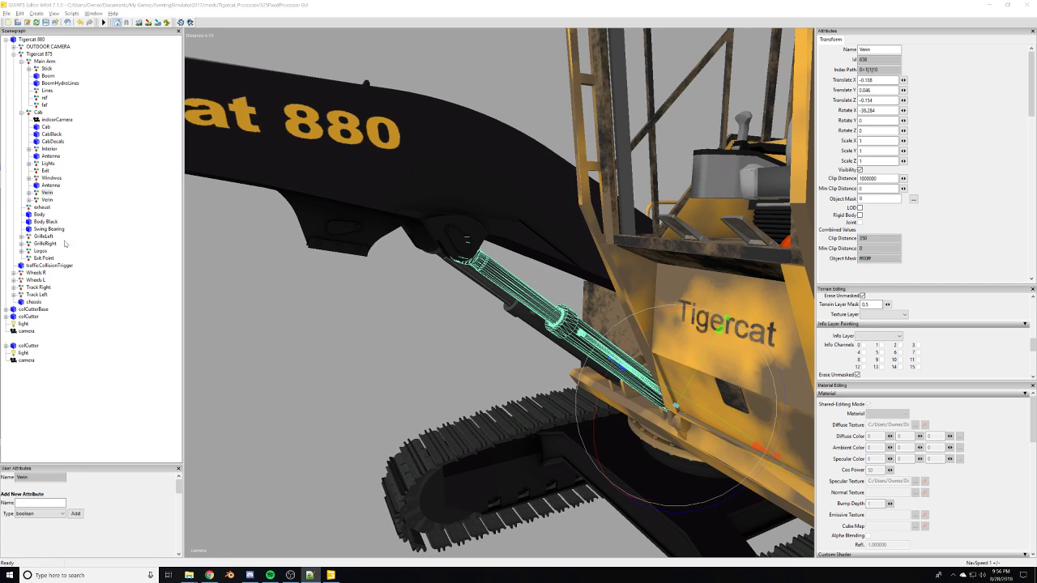
Select the fef lug transform under Main Arm and take its index path over to the text editor.
{"action": "left_click", "coordinate": [45, 98]}
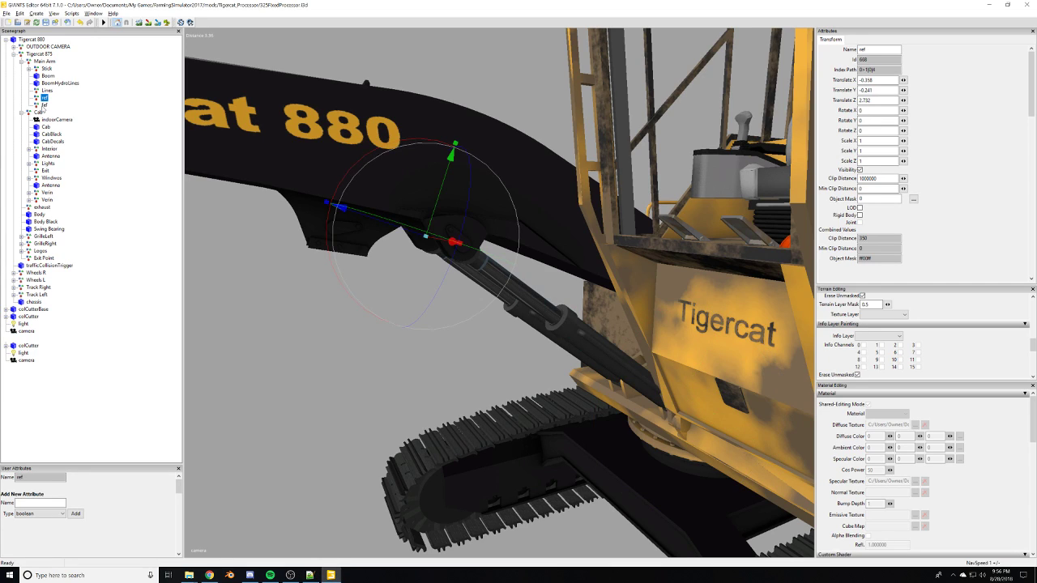
{"action": "left_click", "coordinate": [45, 105]}
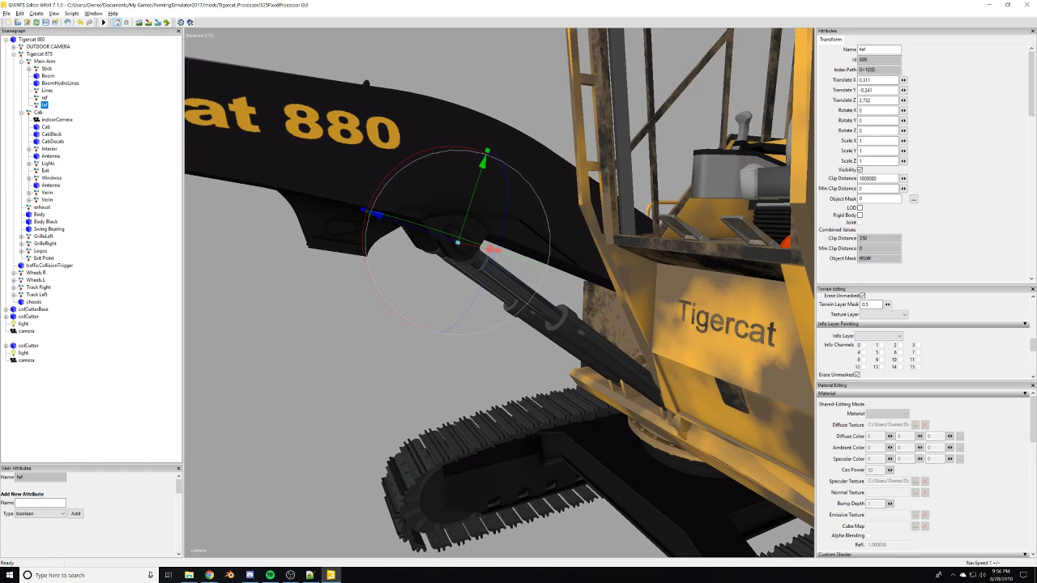
{"action": "left_click_drag", "start_coordinate": [887, 70], "coordinate": [859, 70]}
{"action": "key", "text": "alt+Tab"}
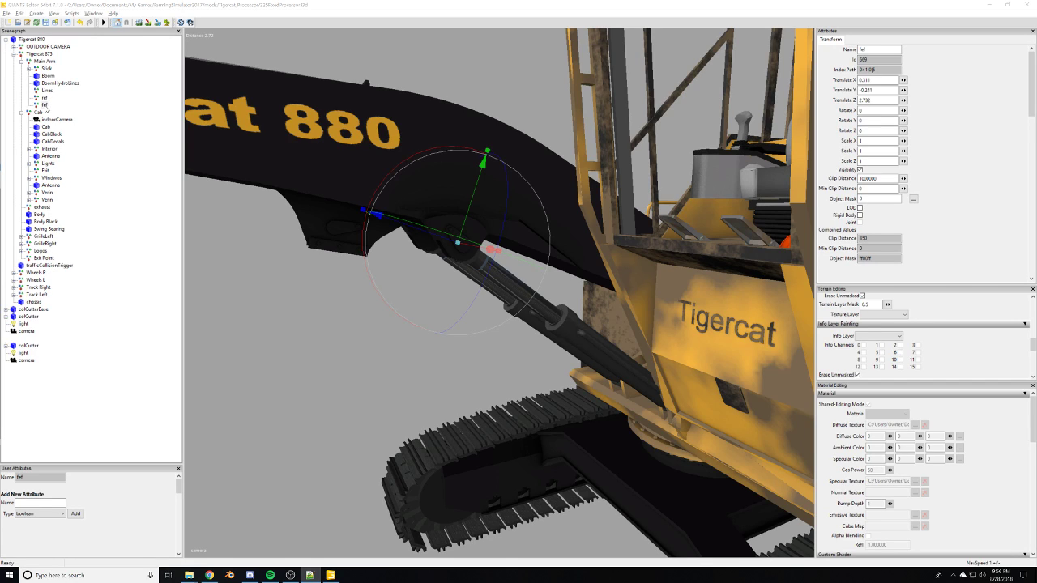
Expand the first Verin cylinder and take the index path of its Tige rod transform over to the text editor.
{"action": "left_click", "coordinate": [47, 193]}
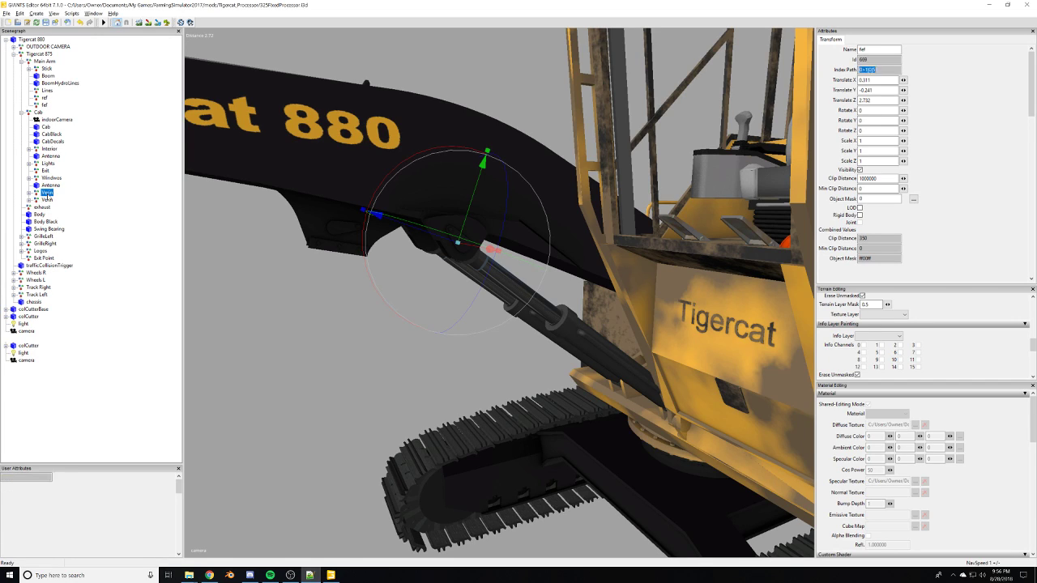
{"action": "left_click", "coordinate": [29, 193]}
{"action": "left_click", "coordinate": [53, 200]}
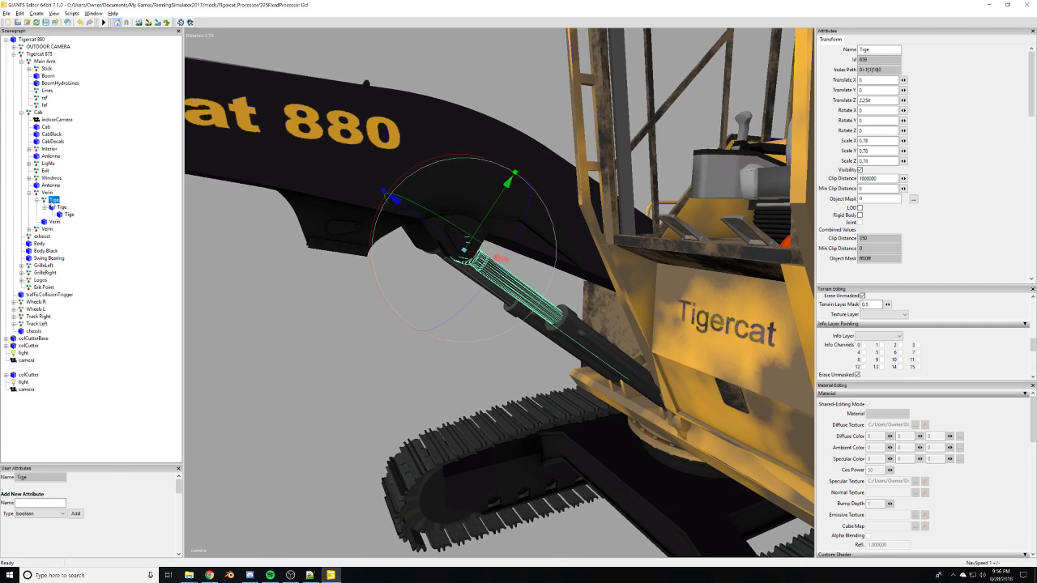
{"action": "left_click", "coordinate": [36, 200]}
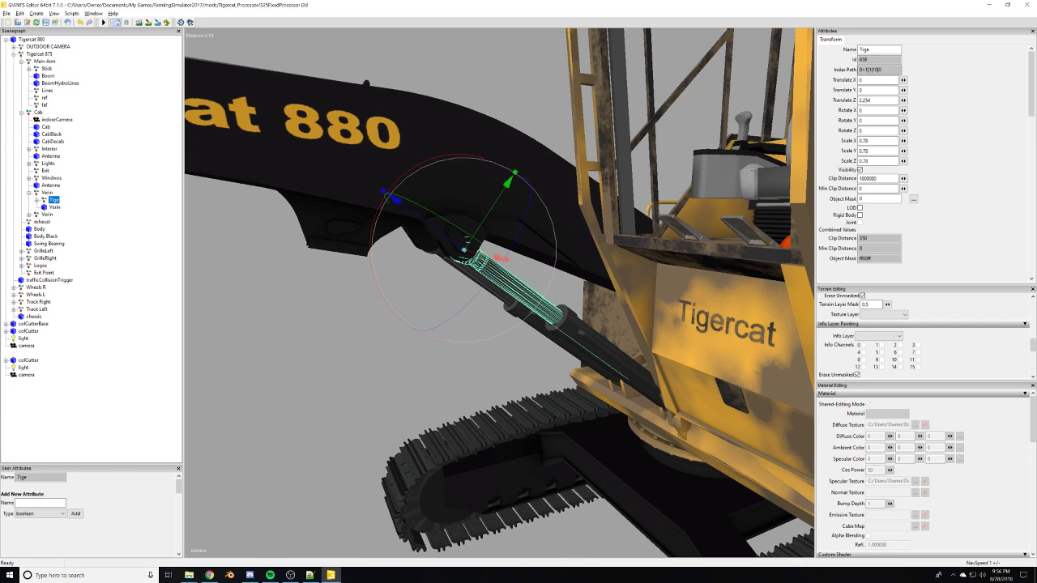
{"action": "left_click_drag", "start_coordinate": [887, 72], "coordinate": [839, 80]}
{"action": "key", "text": "alt+Tab"}
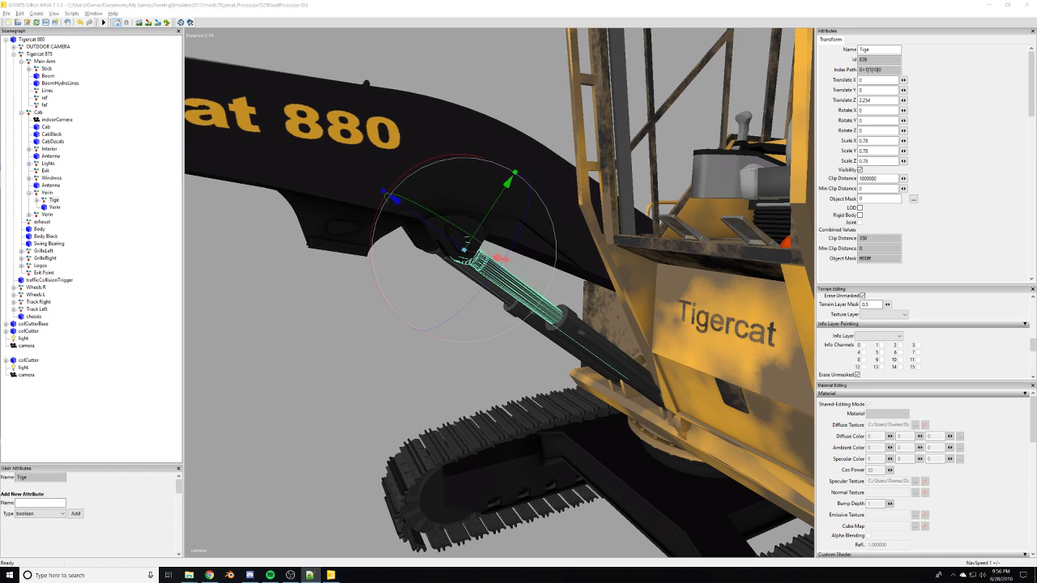
Launch Farming Simulator 17 from the desktop and start the career Savegame 2 on the Smokey Mountain map.
{"action": "left_click_drag", "start_coordinate": [770, 4], "coordinate": [564, 18]}
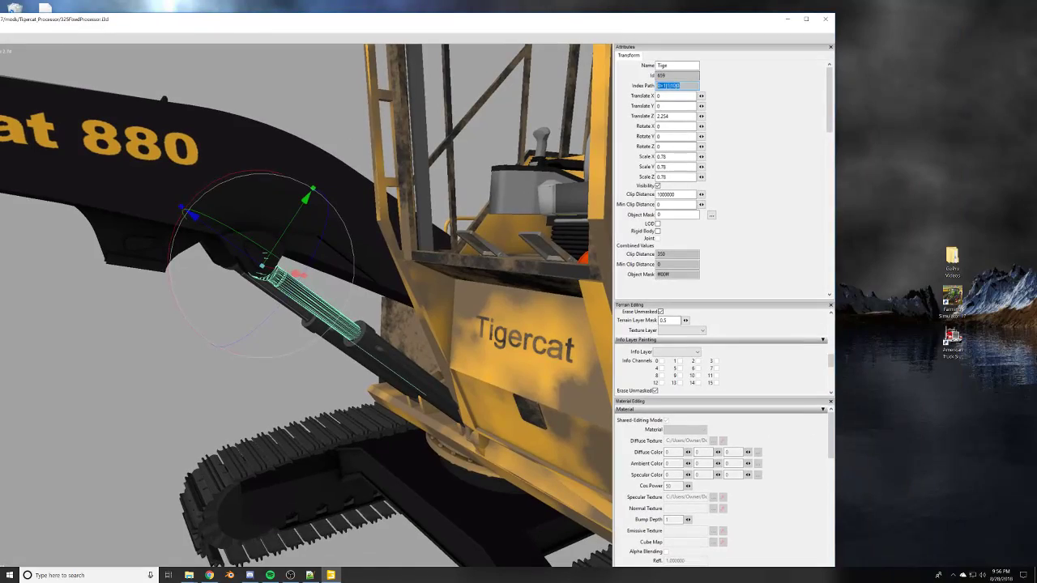
{"action": "double_click", "coordinate": [952, 316]}
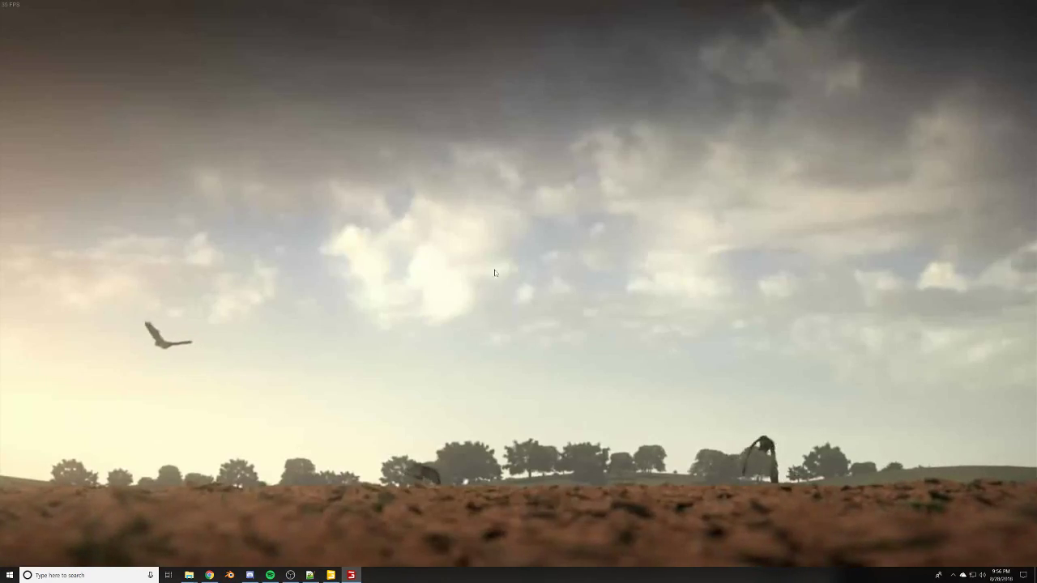
{"action": "left_click", "coordinate": [493, 270]}
{"action": "left_click", "coordinate": [445, 205]}
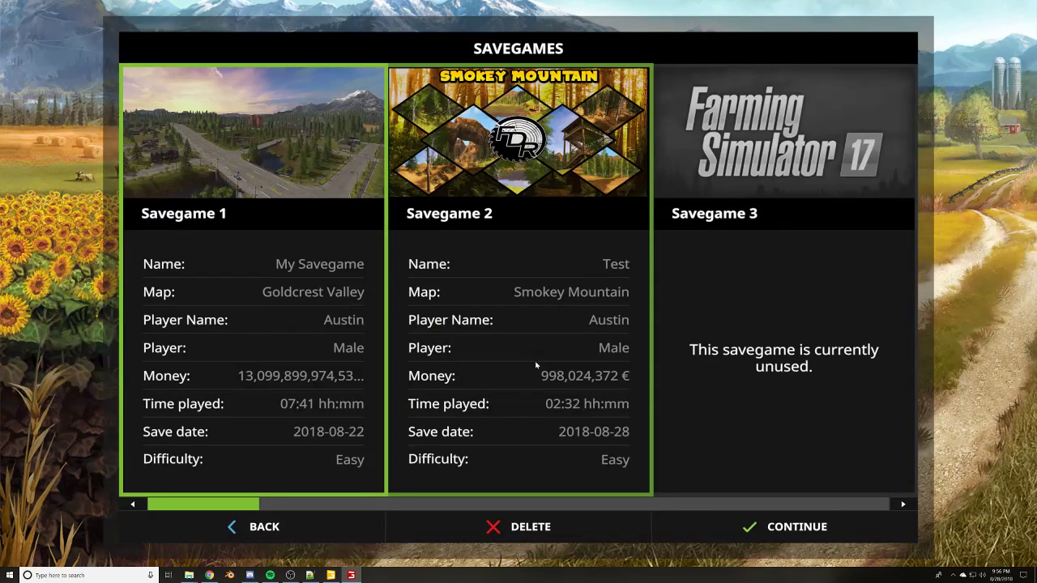
{"action": "left_click", "coordinate": [747, 525]}
{"action": "left_click", "coordinate": [747, 525]}
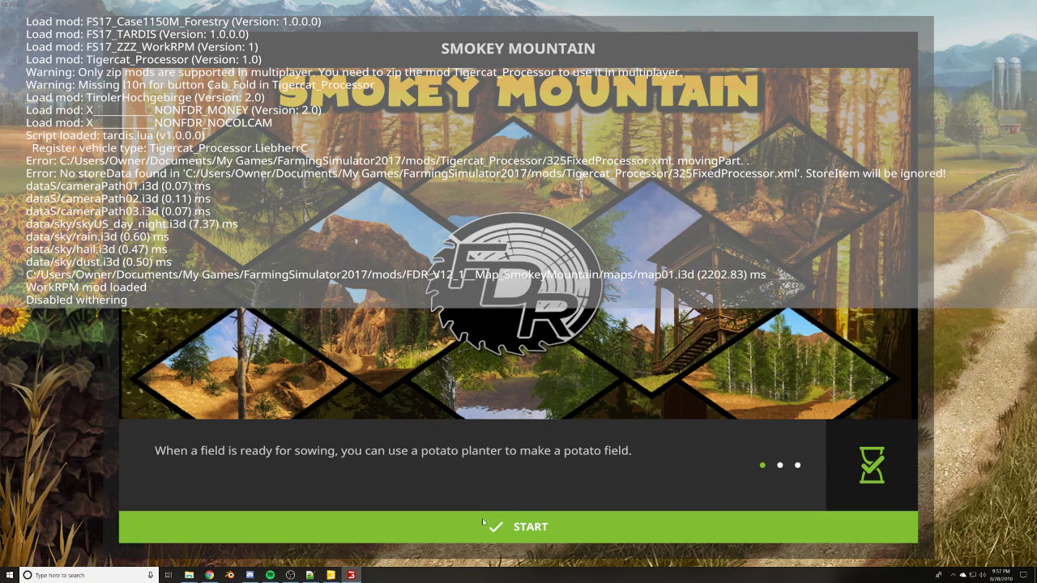
{"action": "left_click", "coordinate": [488, 525]}
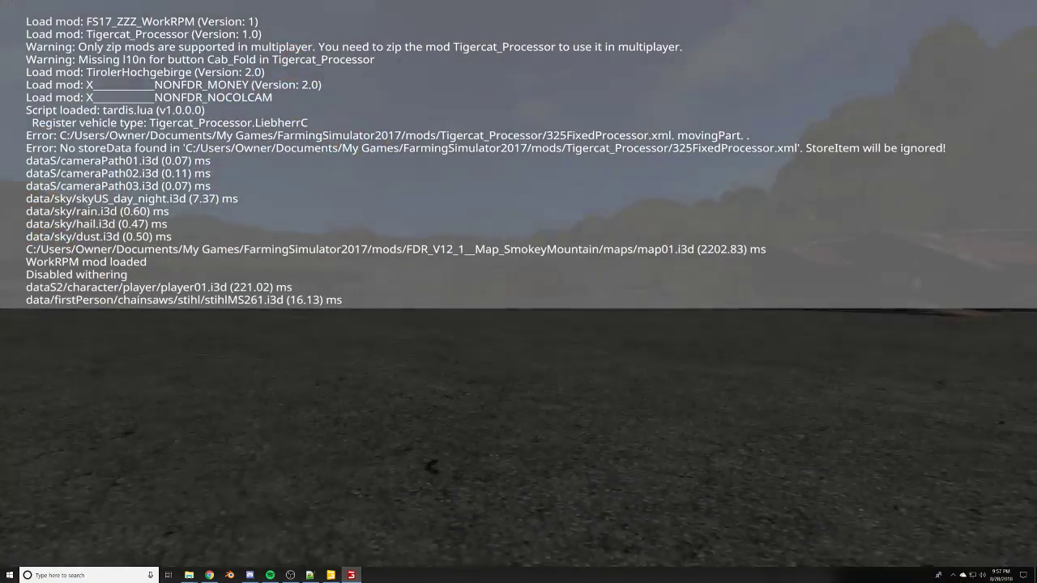
Clear the stray console text and review the game's console log for the Tigercat_Processor mod.
{"action": "type", "text": "qq"}
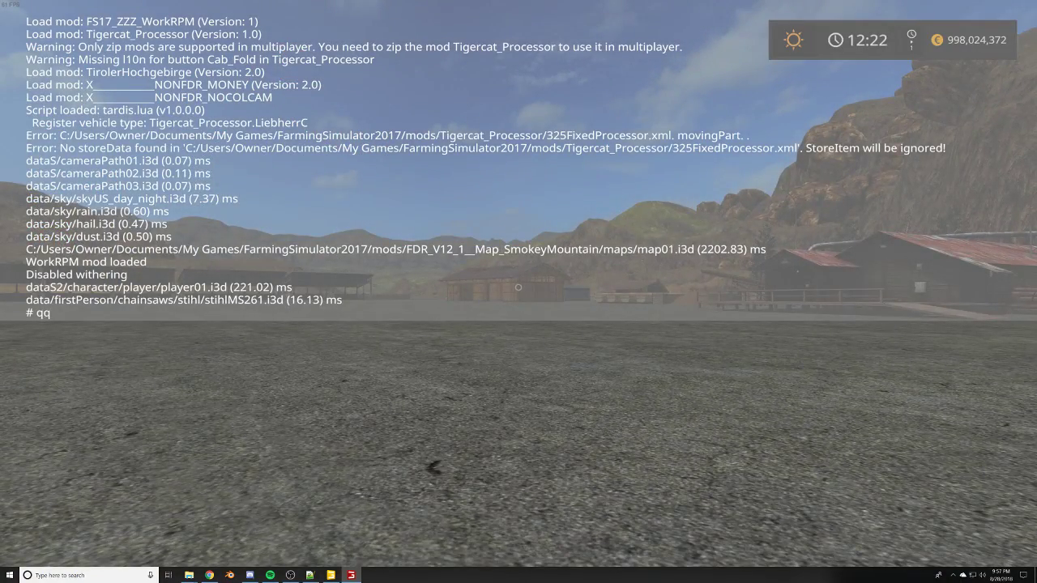
{"action": "key", "text": "BackSpace"}
{"action": "key", "text": "BackSpace"}
{"action": "key", "text": "grave"}
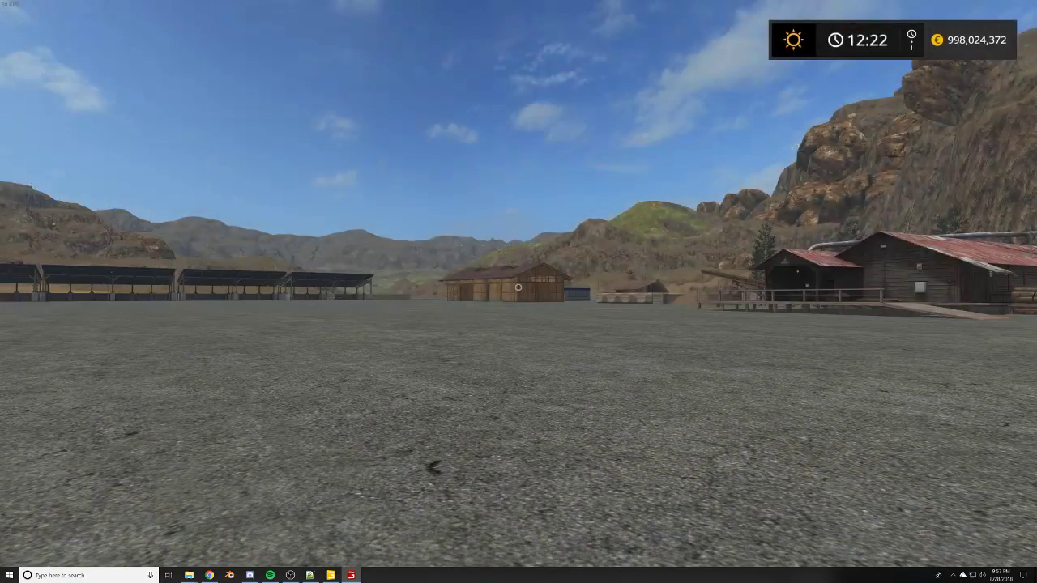
{"action": "key", "text": "grave"}
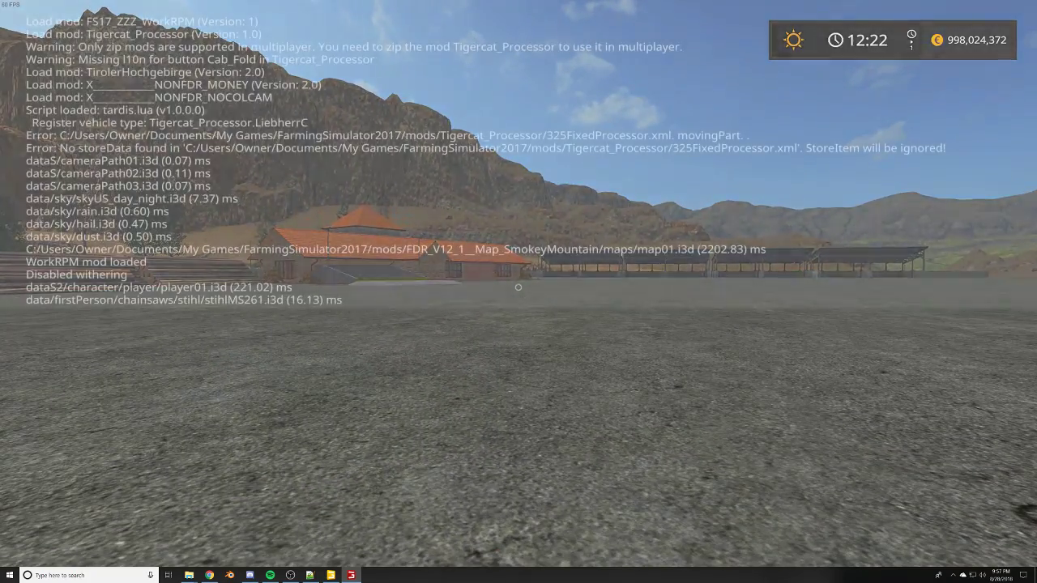
{"action": "type", "text": "q"}
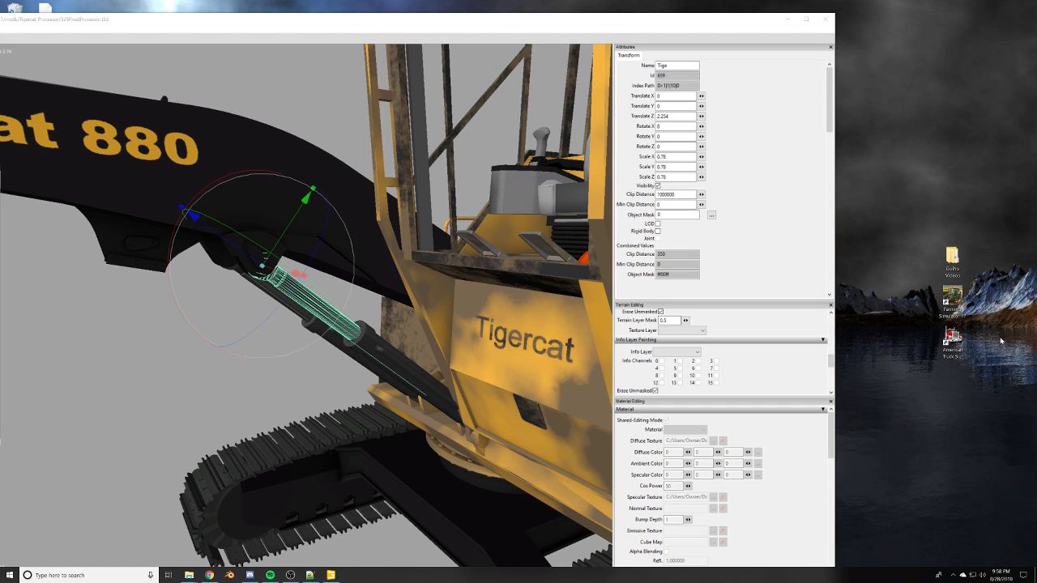
Relaunch Farming Simulator 17 and load career Savegame 2 with the Tigercat 880 mod enabled.
{"action": "double_click", "coordinate": [954, 298]}
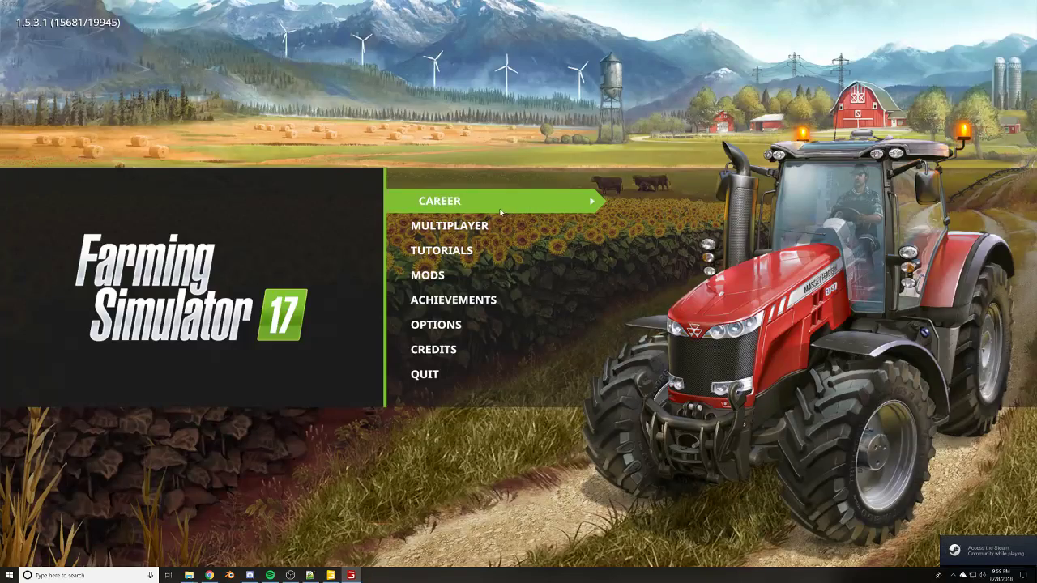
{"action": "left_click", "coordinate": [486, 201]}
{"action": "double_click", "coordinate": [426, 266]}
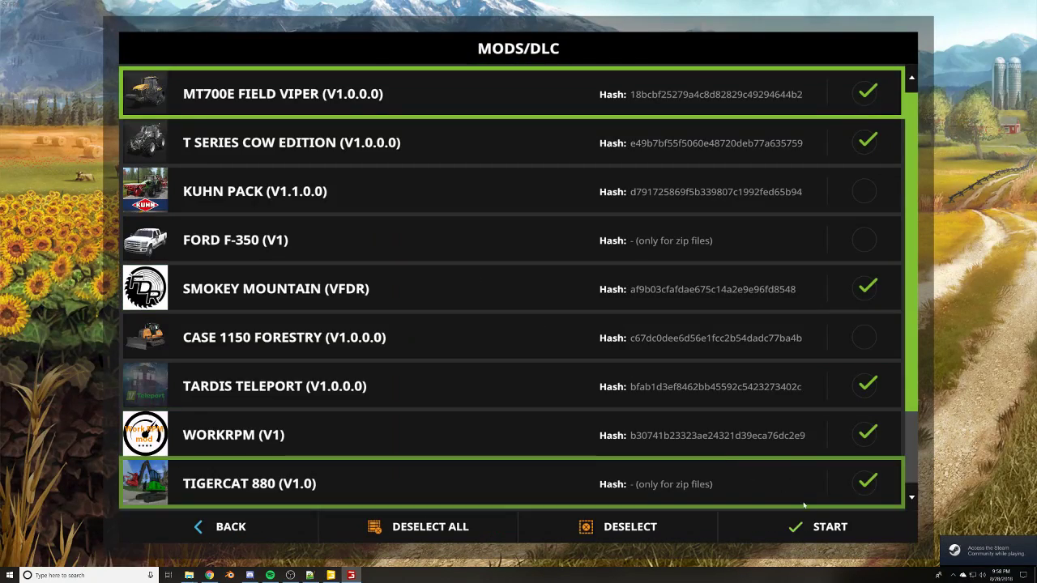
{"action": "left_click", "coordinate": [825, 522]}
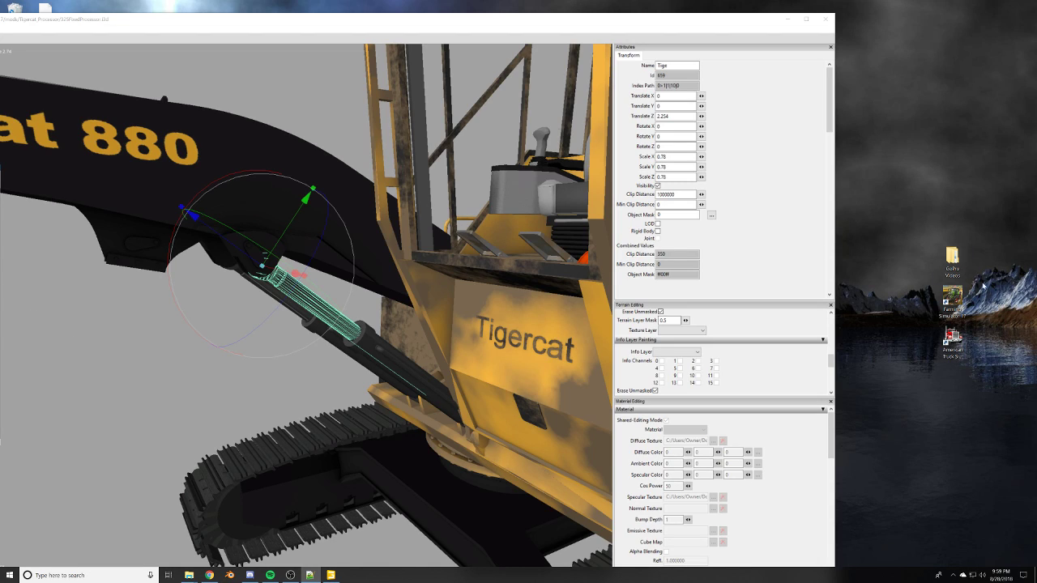
Restart Farming Simulator 17 once more, load career Savegame 2 and enter the Smokey Mountain map.
{"action": "left_click", "coordinate": [953, 297]}
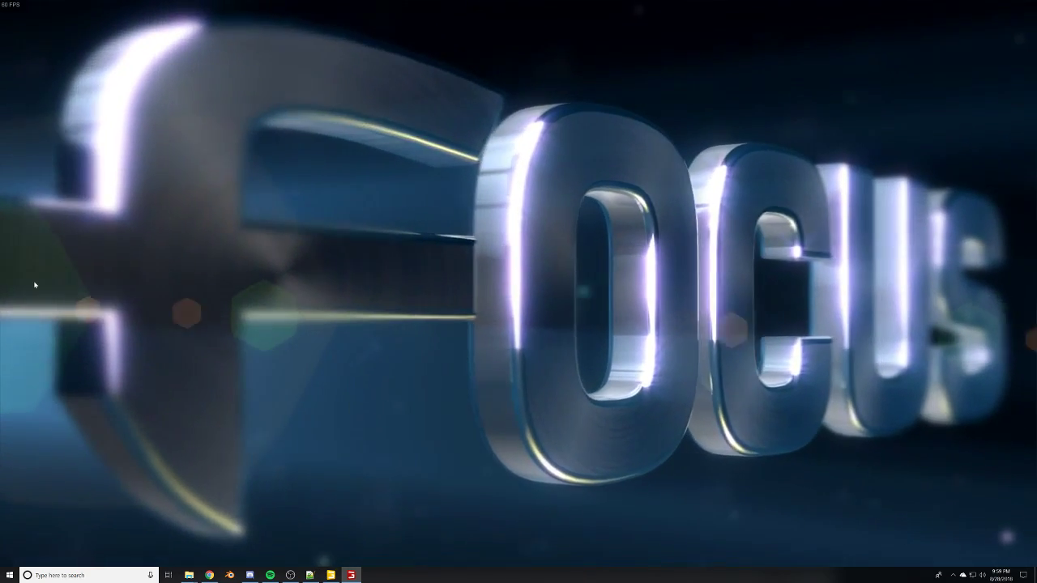
{"action": "left_click", "coordinate": [35, 285]}
{"action": "left_click", "coordinate": [62, 284]}
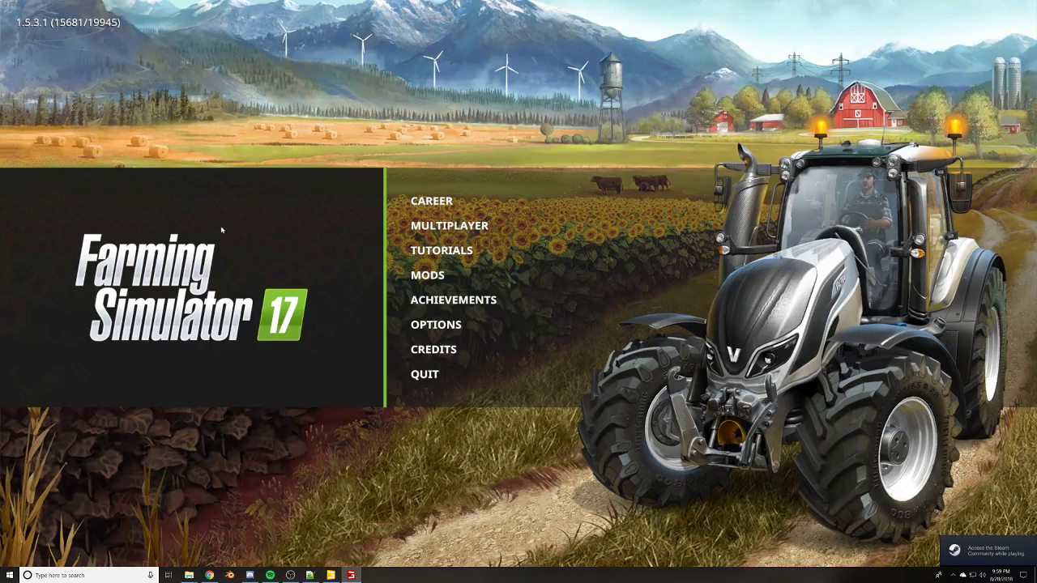
{"action": "left_click", "coordinate": [456, 203]}
{"action": "left_click", "coordinate": [475, 259]}
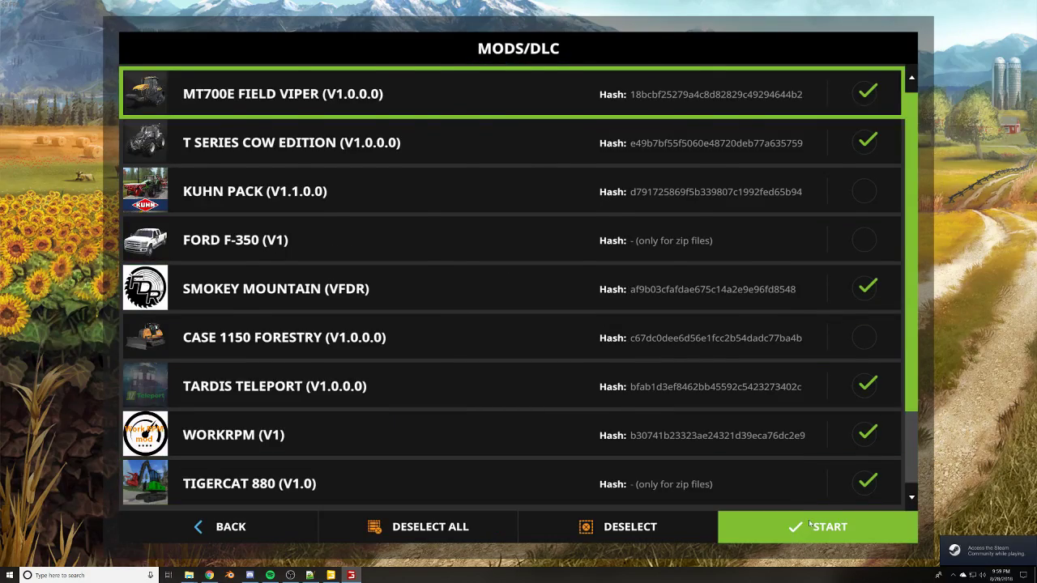
{"action": "left_click", "coordinate": [808, 523]}
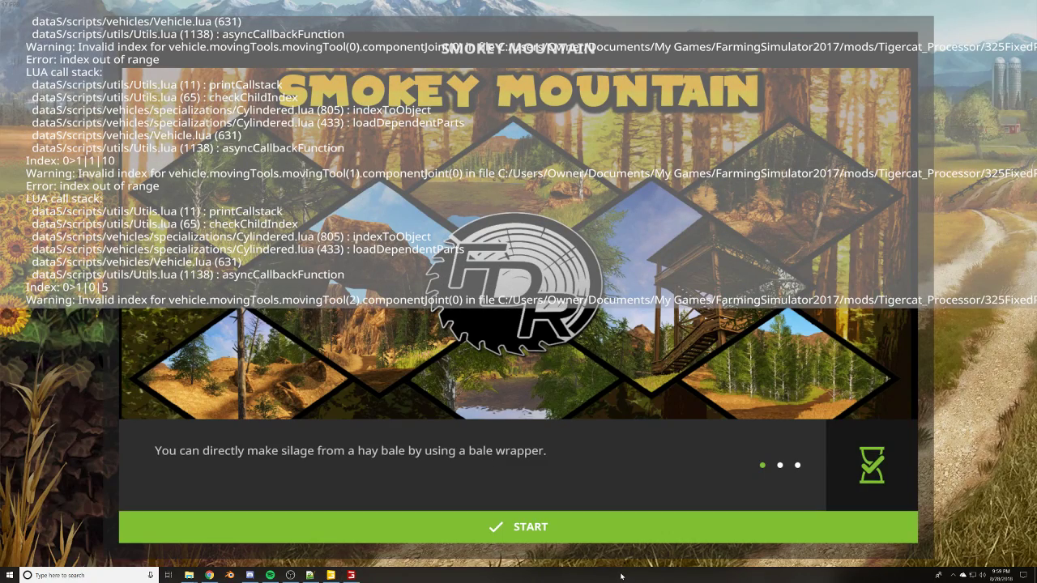
{"action": "left_click", "coordinate": [635, 536]}
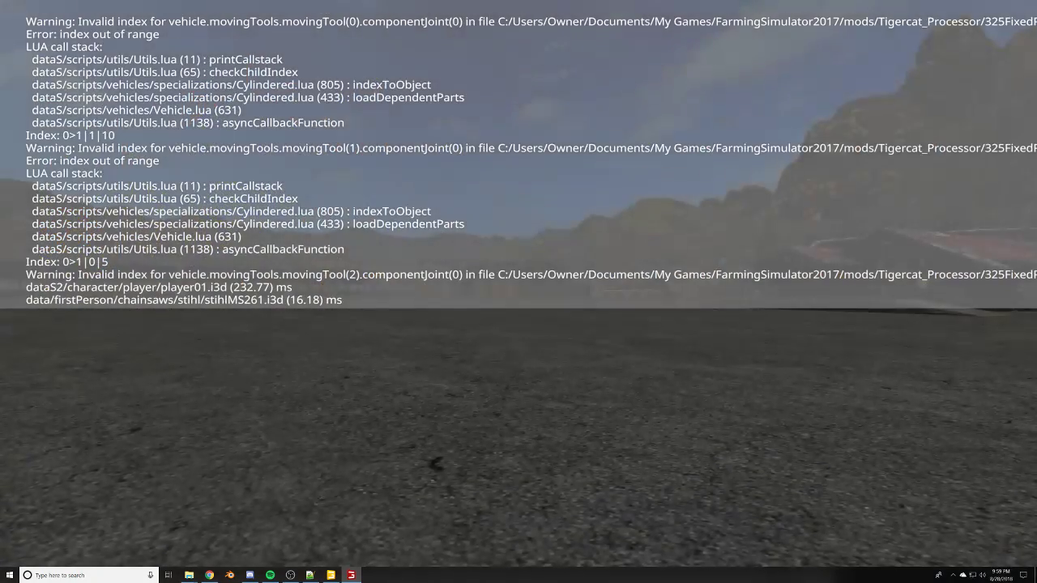
Close the console and examine the Tigercat 880's boom and cylinder mounts in the game from several angles and distances.
{"action": "key", "text": "grave"}
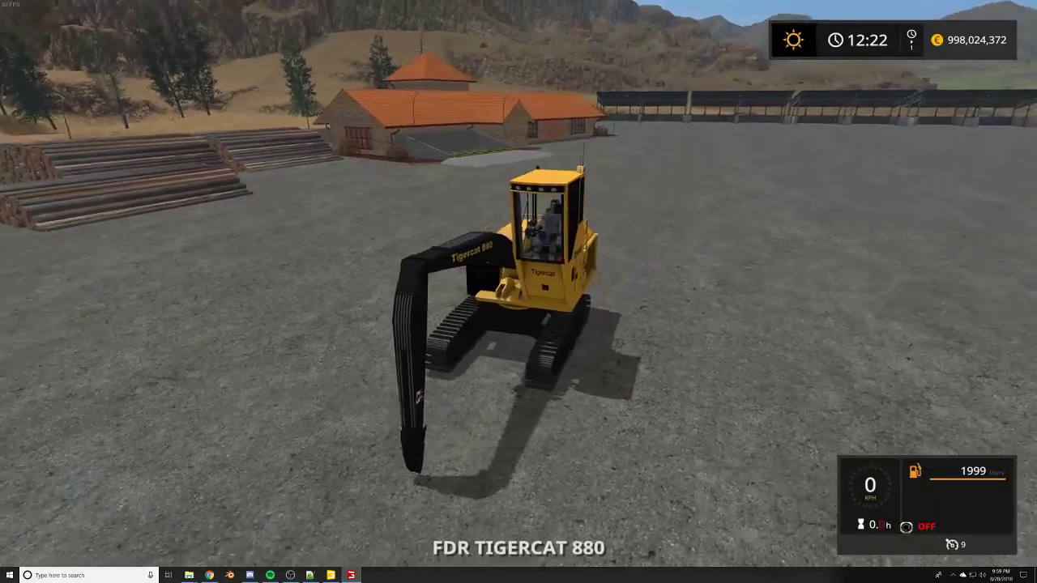
{"action": "mouse_move", "coordinate": [518, 292]}
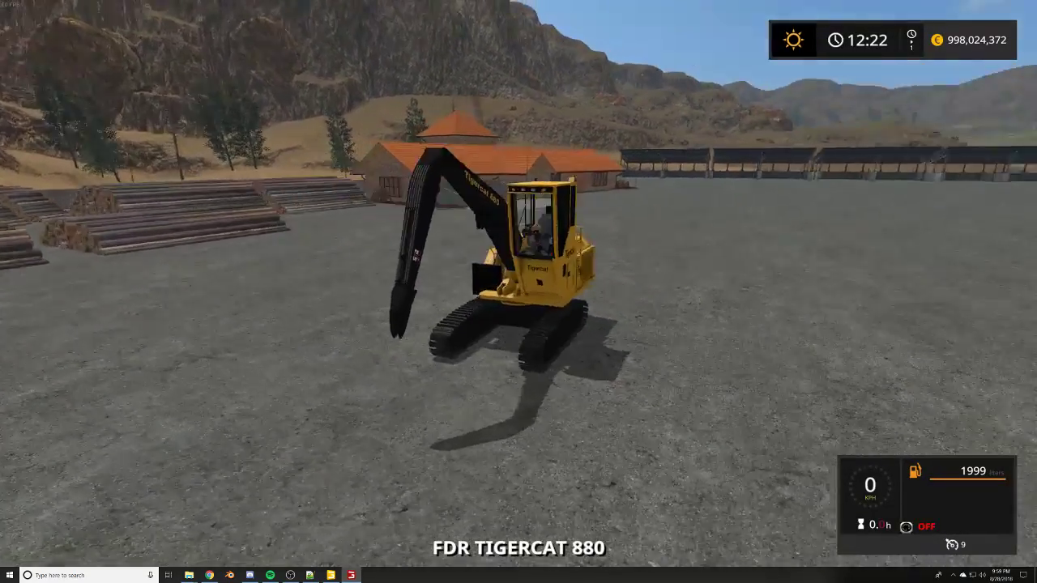
{"action": "scroll", "coordinate": [518, 292], "scroll_direction": "up", "scroll_amount": 4}
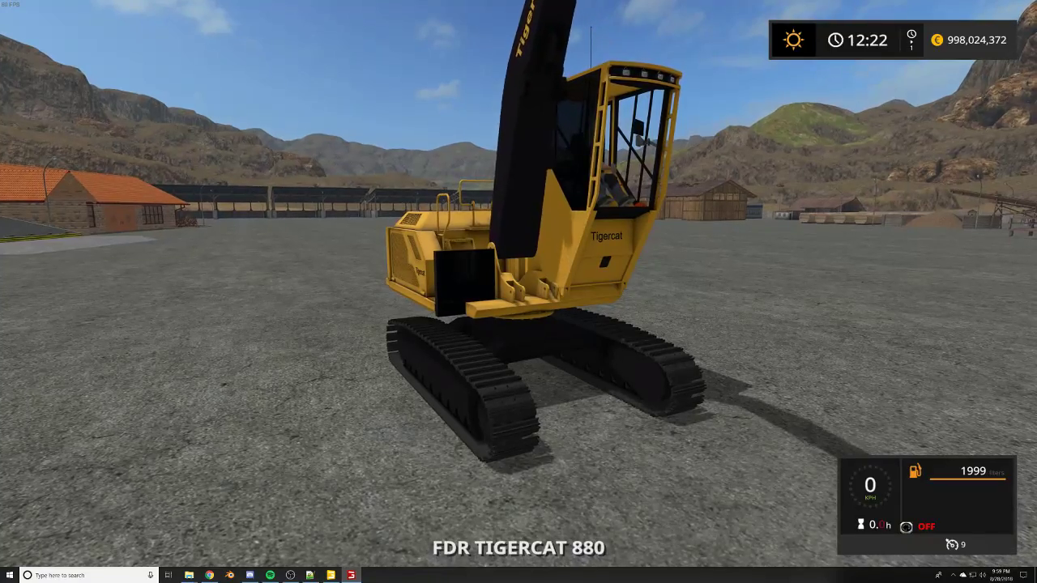
{"action": "scroll", "coordinate": [519, 292], "scroll_direction": "up", "scroll_amount": 3}
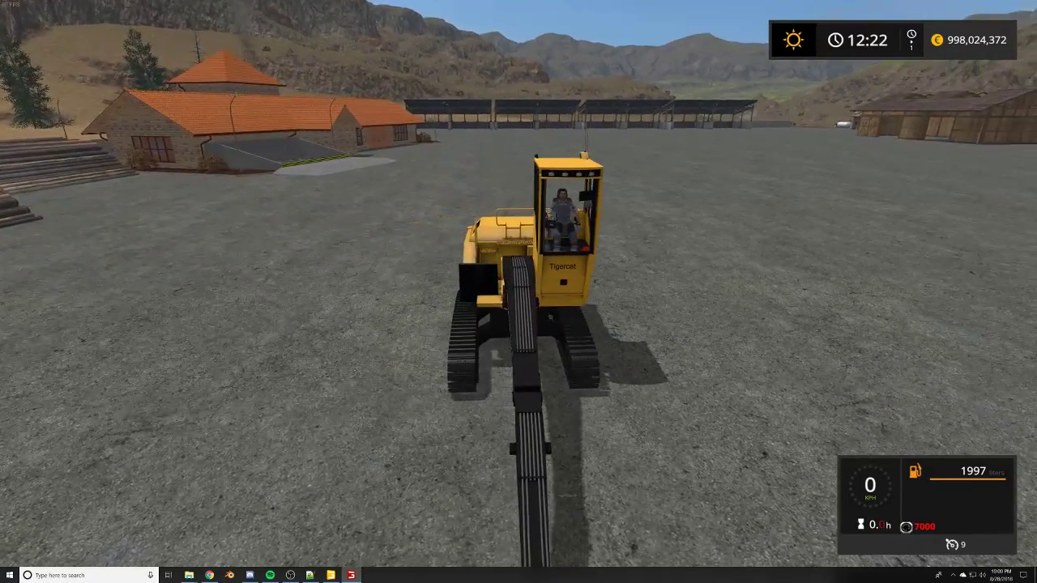
{"action": "scroll", "coordinate": [518, 292], "scroll_direction": "up", "scroll_amount": 6}
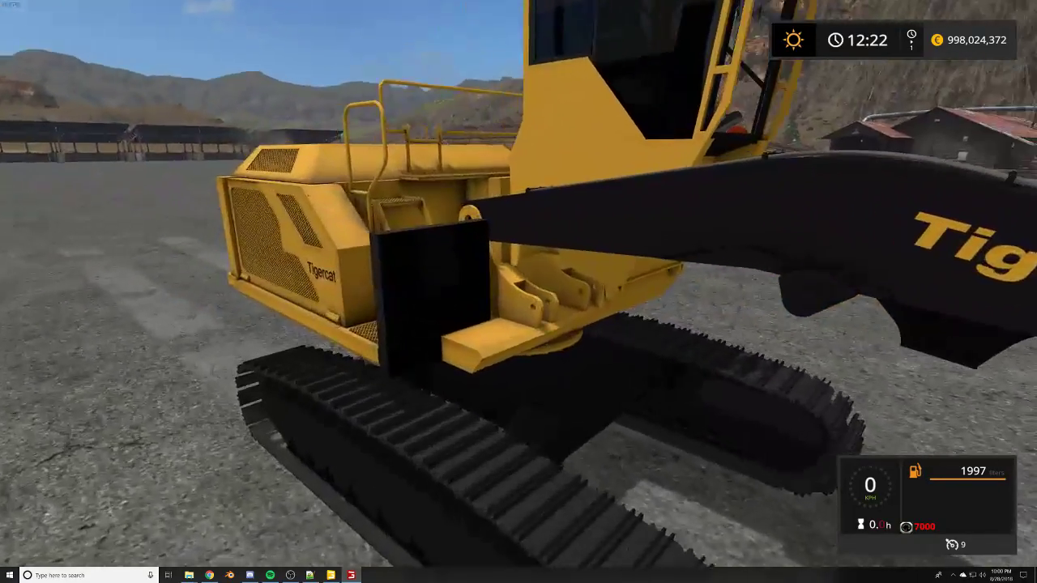
{"action": "scroll", "coordinate": [519, 292], "scroll_direction": "down", "scroll_amount": 6}
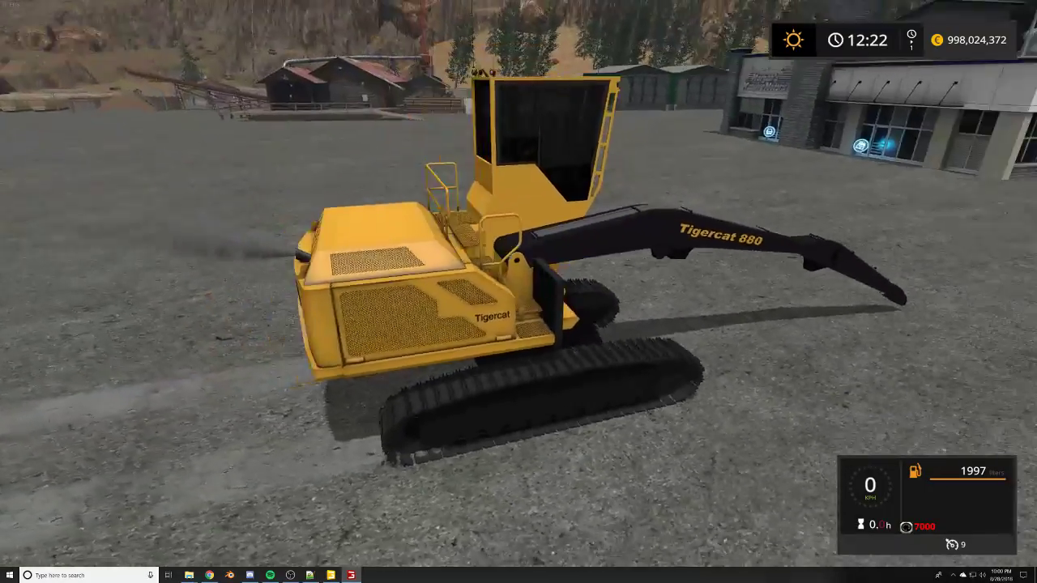
Enter the Tigercat 880's cab, clear the leftover text from the console and quit the game with the q command.
{"action": "key", "text": "e"}
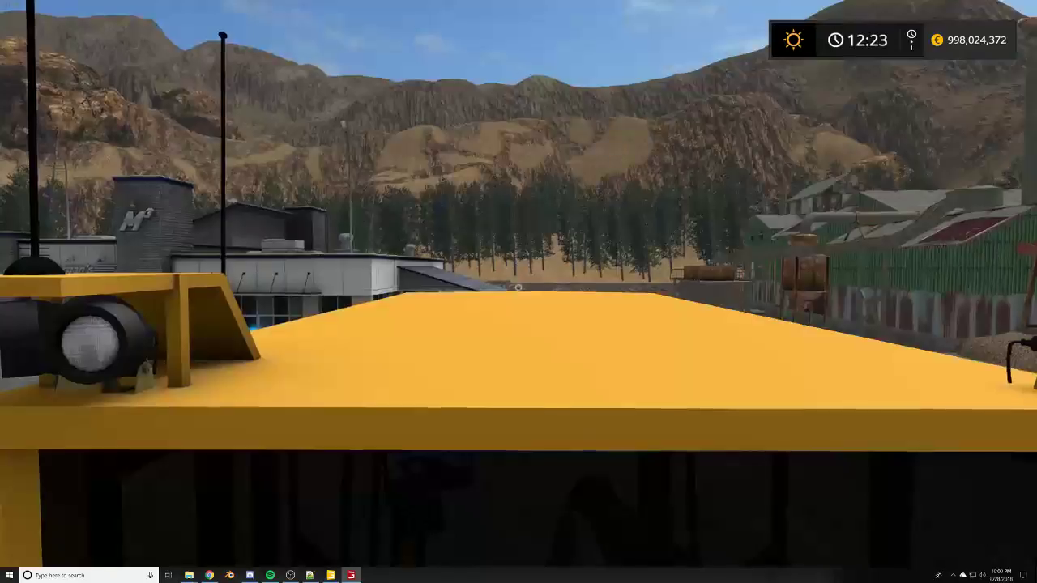
{"action": "key", "text": "grave"}
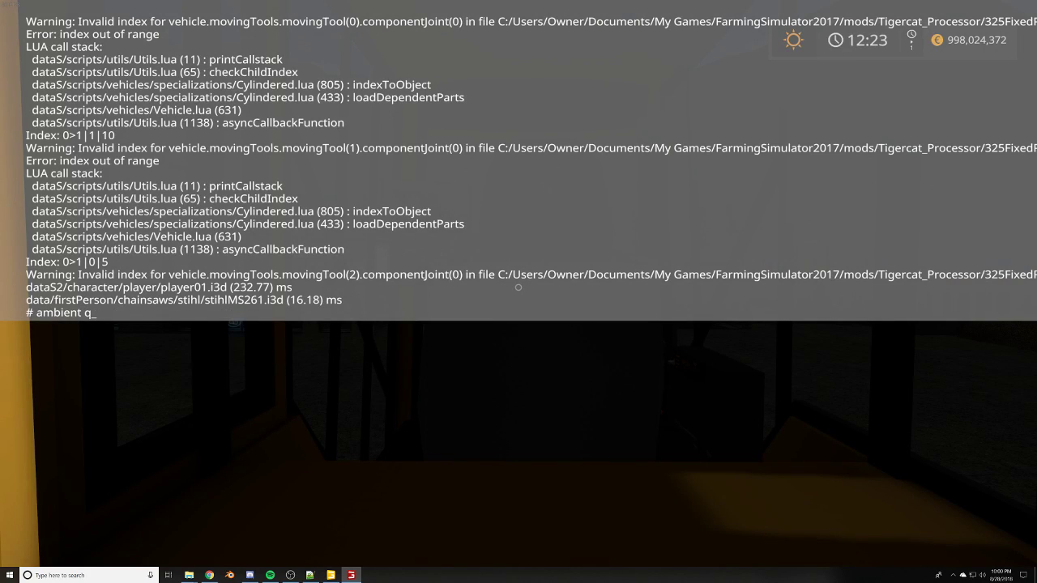
{"action": "key", "text": "BackSpace"}
{"action": "key", "text": "BackSpace"}
{"action": "key", "text": "BackSpace"}
{"action": "key", "text": "BackSpace"}
{"action": "key", "text": "BackSpace"}
{"action": "key", "text": "BackSpace"}
{"action": "key", "text": "BackSpace"}
{"action": "key", "text": "BackSpace"}
{"action": "type", "text": "q"}
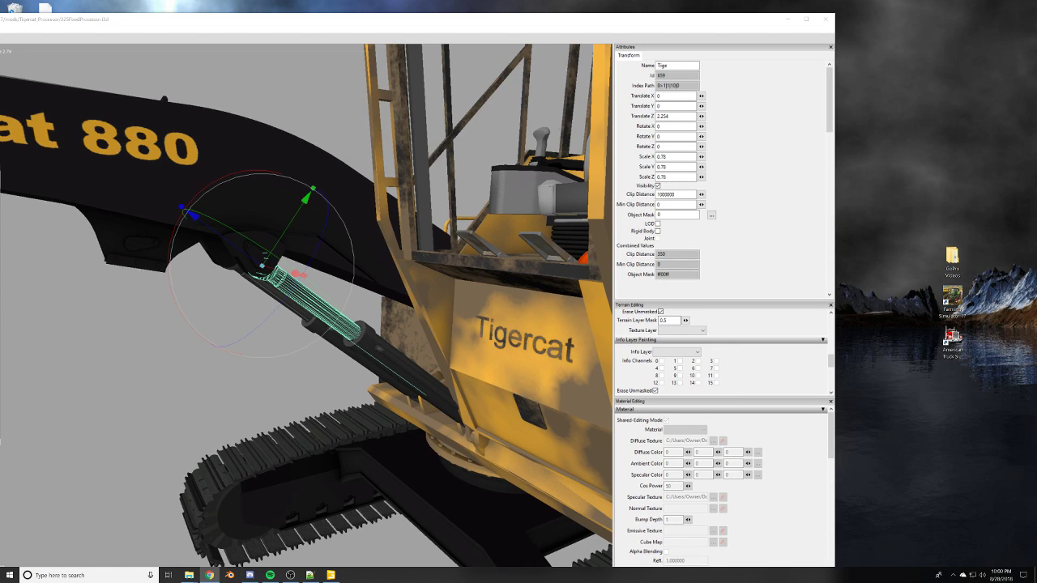
Switch to GIANTS Editor and check the index paths of the cab's first Verin cylinder and its Tige rod.
{"action": "key", "text": "alt+Tab"}
{"action": "double_click", "coordinate": [418, 23]}
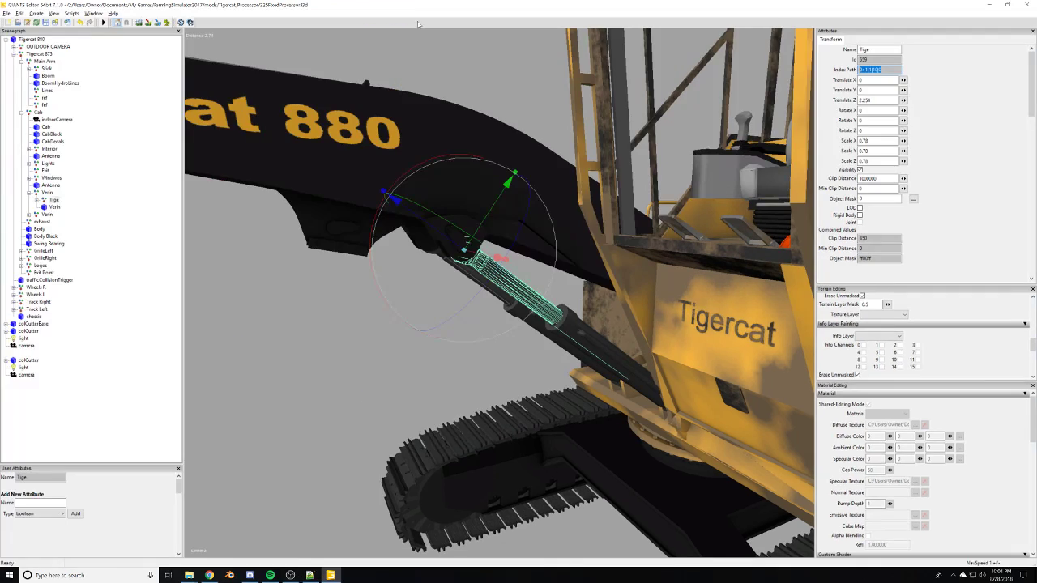
{"action": "middle_click_drag", "start_coordinate": [394, 338], "coordinate": [440, 328], "text": "alt"}
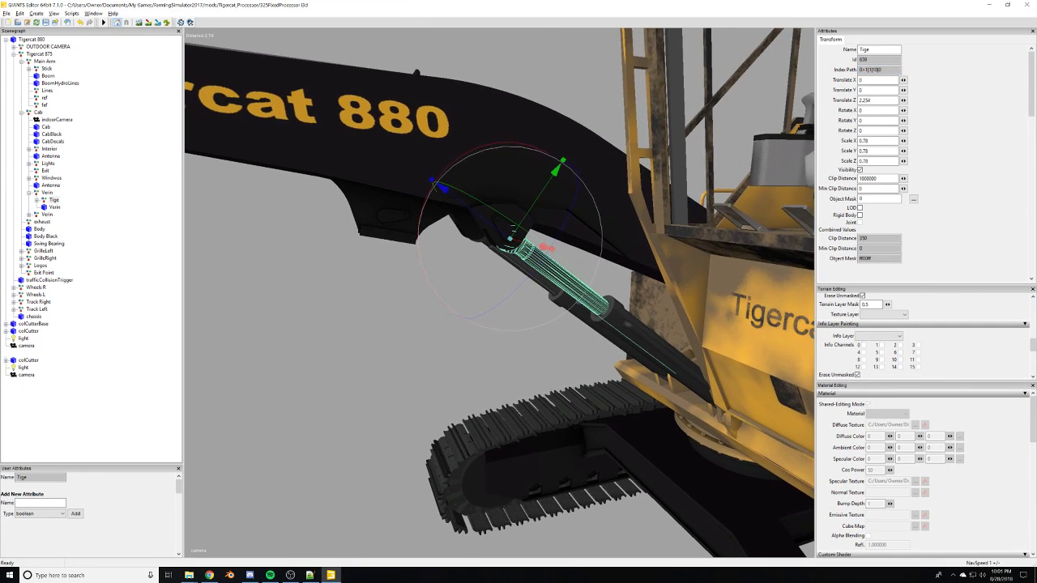
{"action": "left_click", "coordinate": [46, 192]}
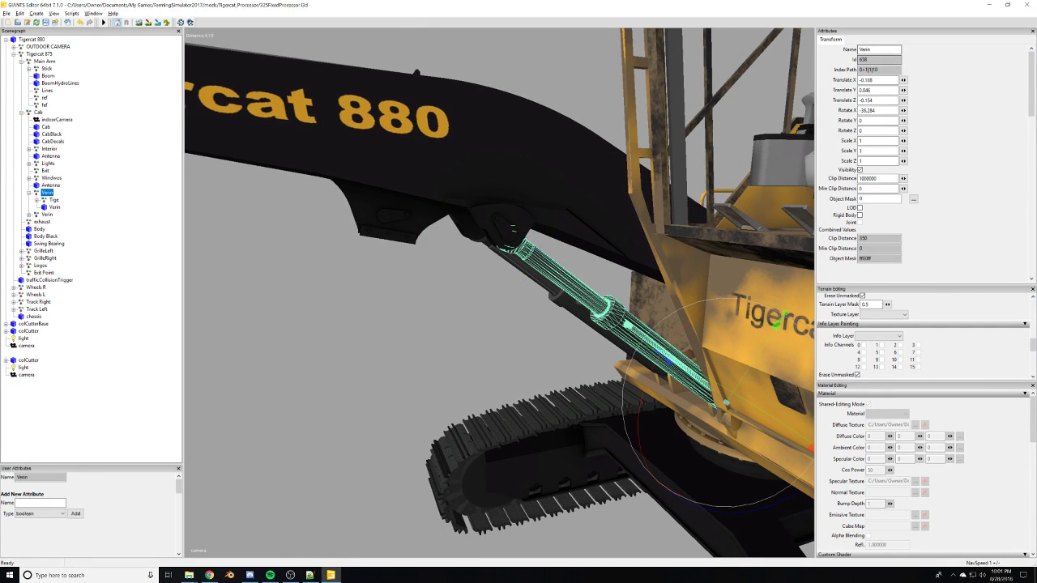
{"action": "left_click_drag", "start_coordinate": [883, 70], "coordinate": [832, 73]}
{"action": "key", "text": "alt+Tab"}
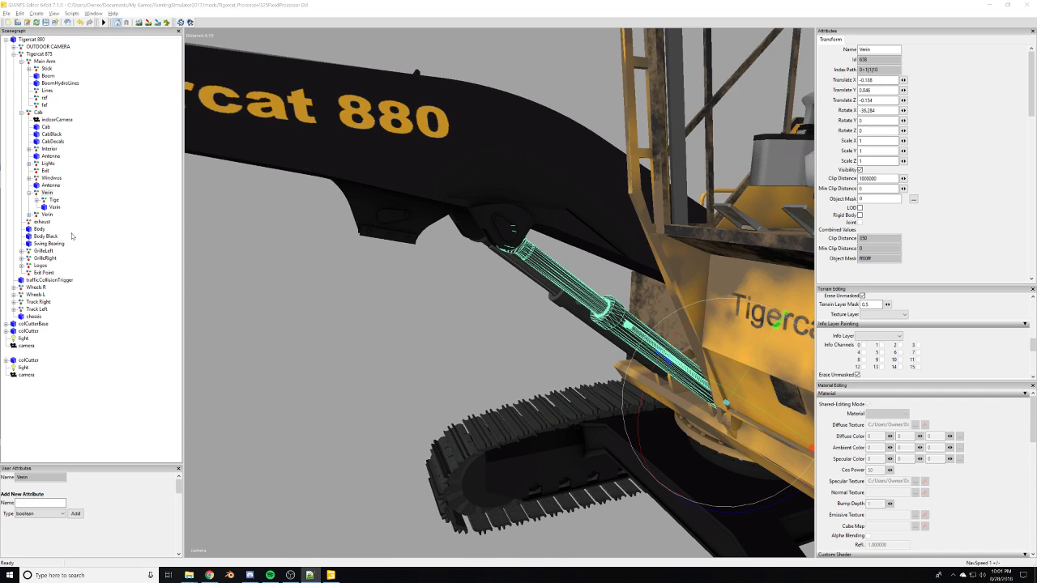
{"action": "left_click", "coordinate": [54, 200]}
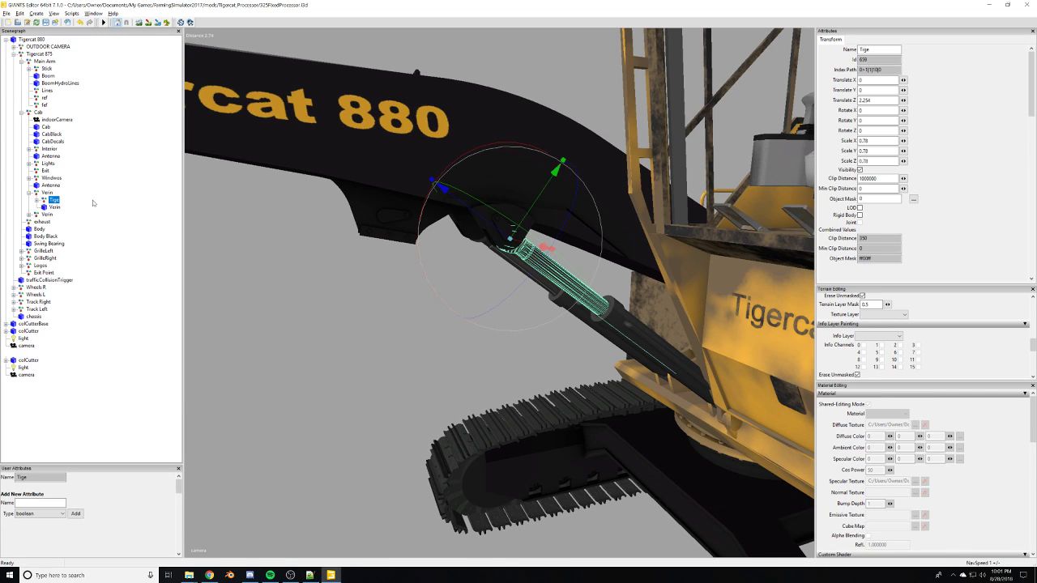
Examine the Tigercat 875, Main Arm and Cab hierarchy and which parts of the machine belong to each group.
{"action": "left_click", "coordinate": [37, 112]}
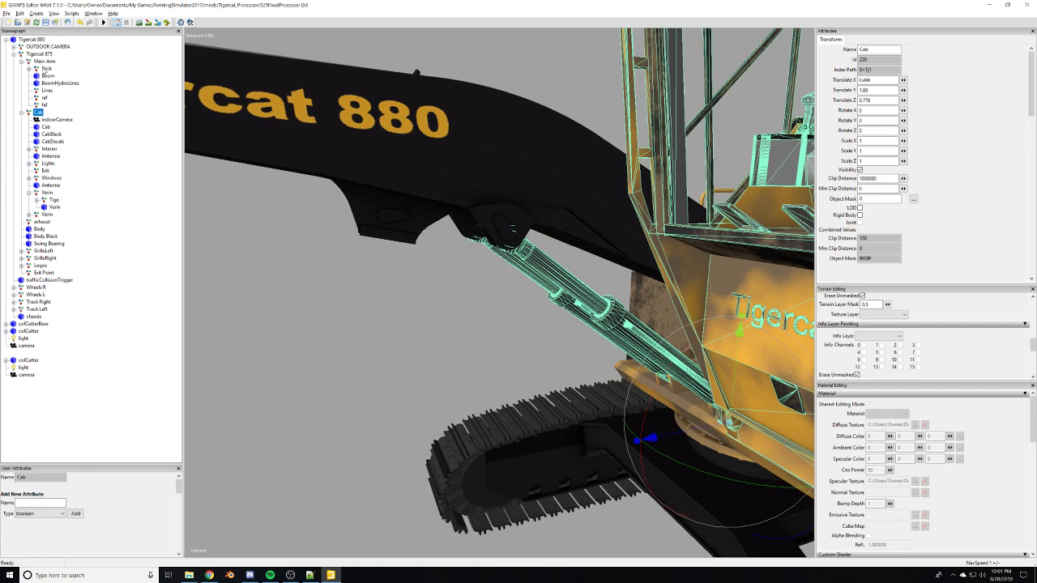
{"action": "left_click", "coordinate": [42, 69]}
{"action": "left_click", "coordinate": [37, 62]}
{"action": "left_click", "coordinate": [22, 61]}
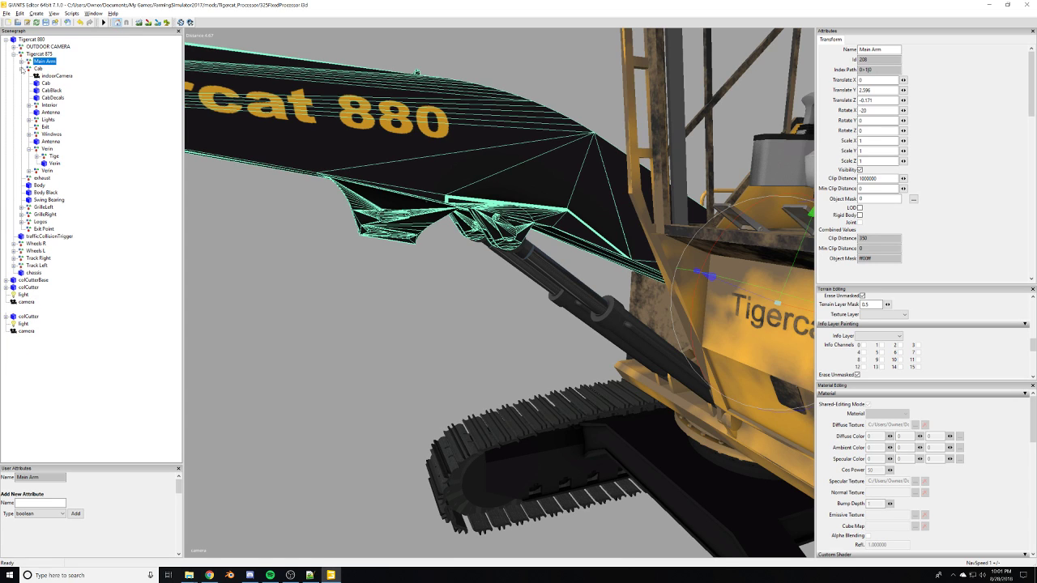
{"action": "left_click", "coordinate": [21, 69]}
{"action": "scroll", "coordinate": [221, 295], "scroll_direction": "down", "scroll_amount": 4}
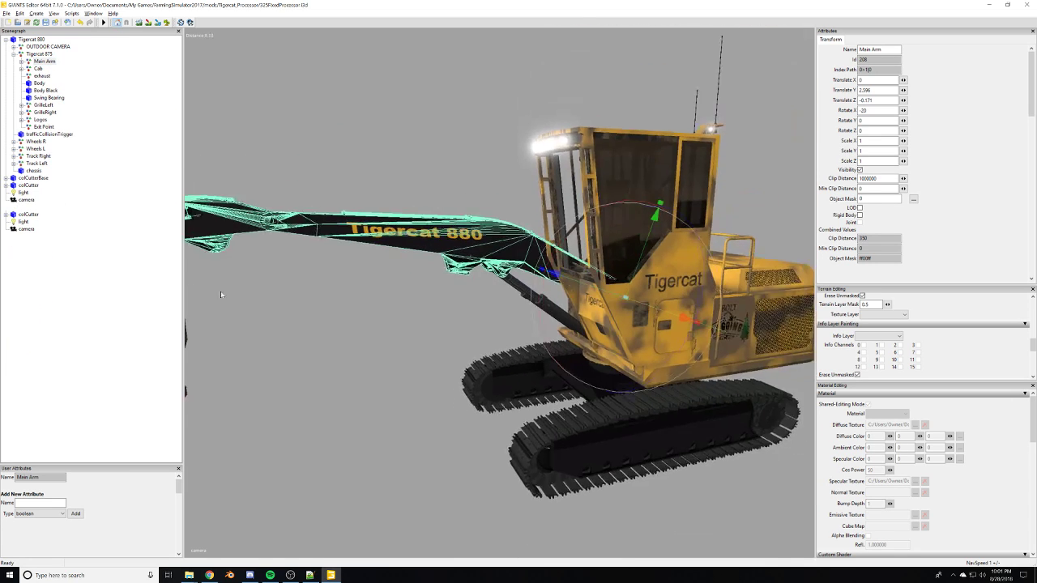
{"action": "middle_click_drag", "start_coordinate": [221, 295], "coordinate": [148, 282], "text": "alt"}
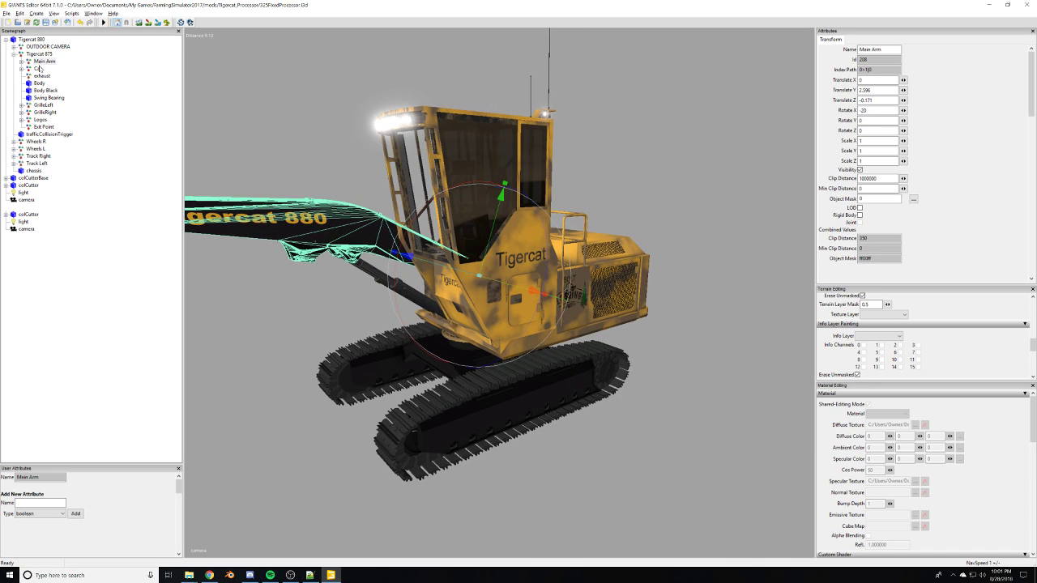
{"action": "left_click", "coordinate": [40, 54]}
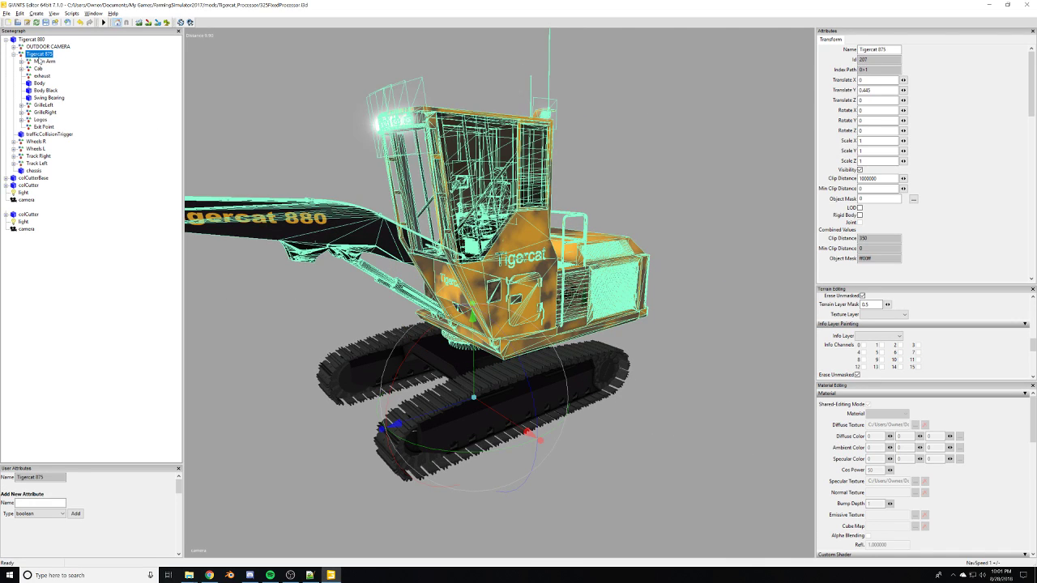
{"action": "left_click", "coordinate": [38, 69]}
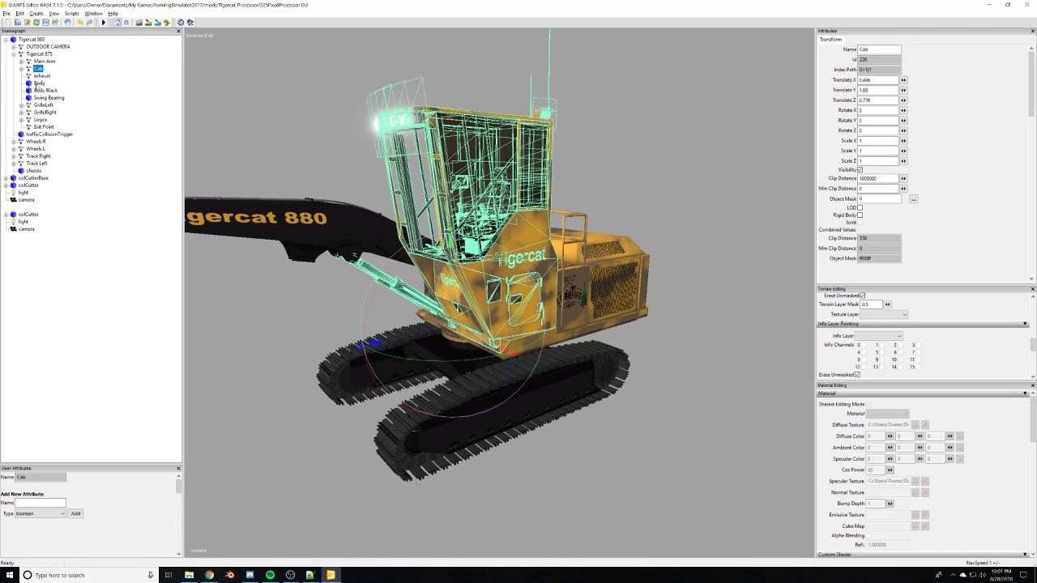
{"action": "left_click", "coordinate": [143, 180]}
{"action": "scroll", "coordinate": [399, 234], "scroll_direction": "up", "scroll_amount": 4}
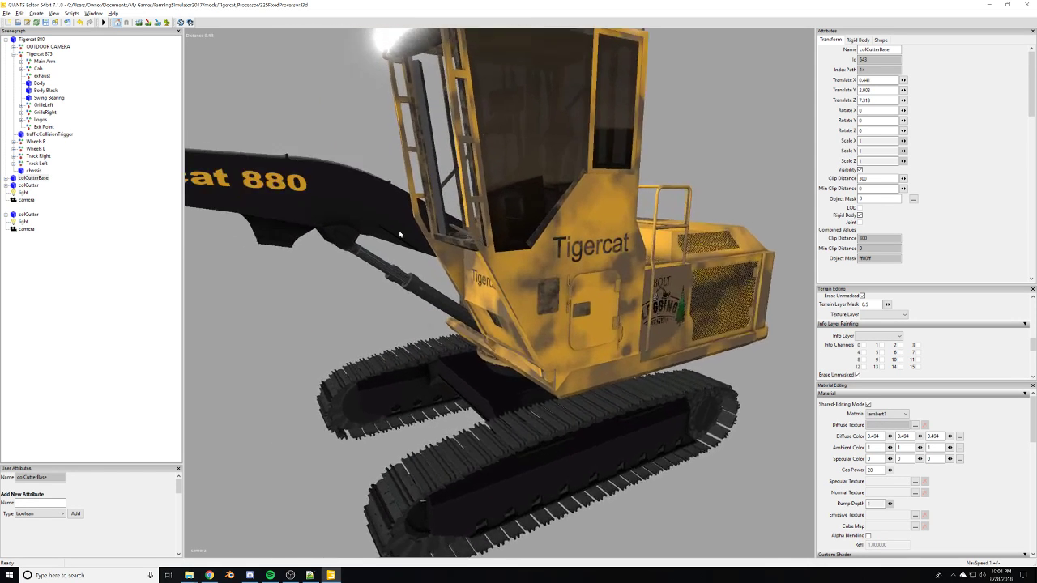
{"action": "scroll", "coordinate": [400, 235], "scroll_direction": "up", "scroll_amount": 3}
{"action": "left_click_drag", "start_coordinate": [399, 234], "coordinate": [620, 173], "text": "alt"}
{"action": "scroll", "coordinate": [620, 173], "scroll_direction": "down", "scroll_amount": 8}
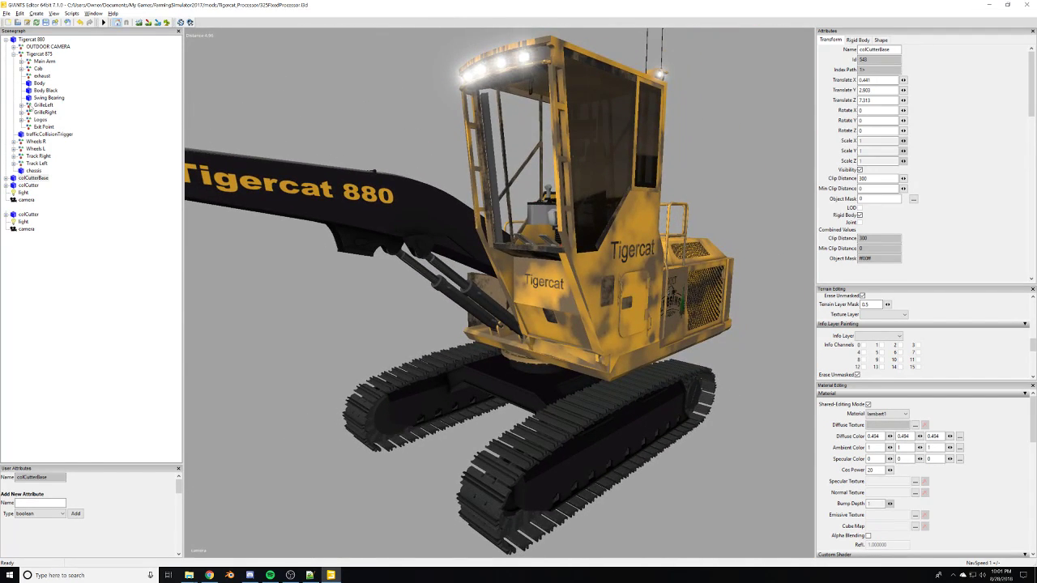
{"action": "left_click", "coordinate": [311, 576]}
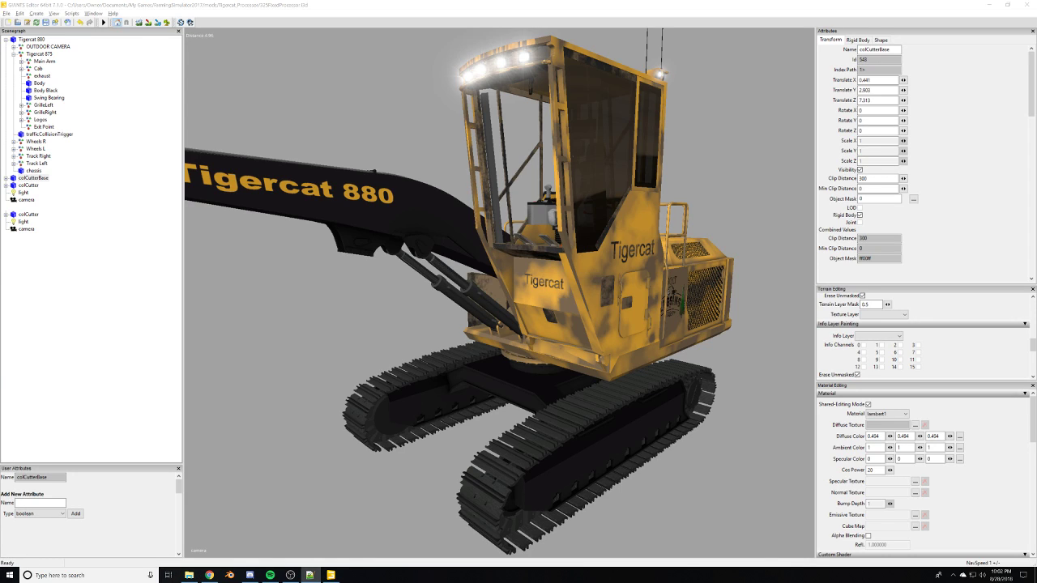
{"action": "key", "text": "alt+Tab"}
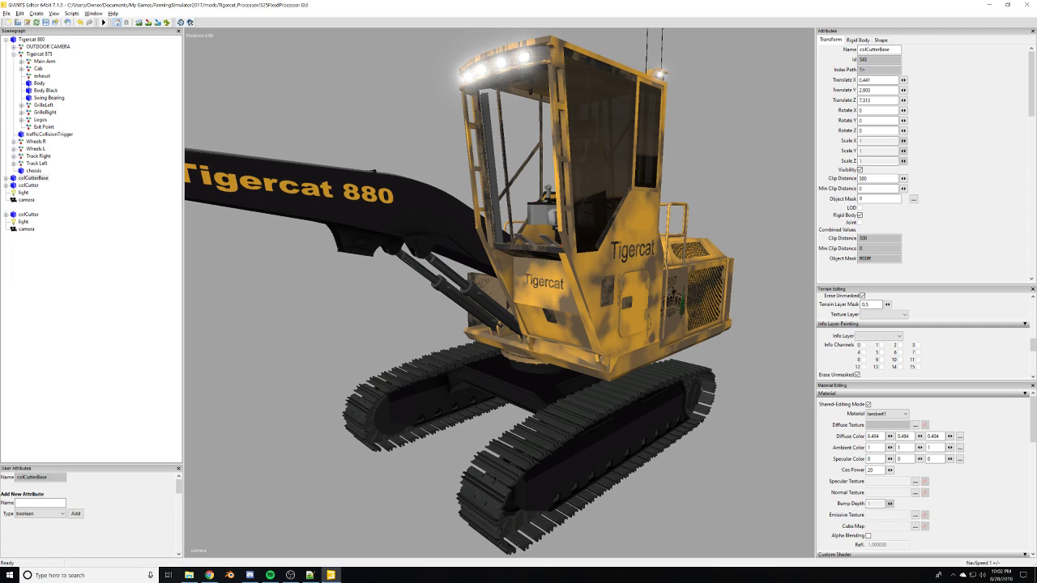
Examine where the boom cylinders sit in the 2454 Loader model's Cab hierarchy, and close that model without saving.
{"action": "key", "text": "alt+Tab"}
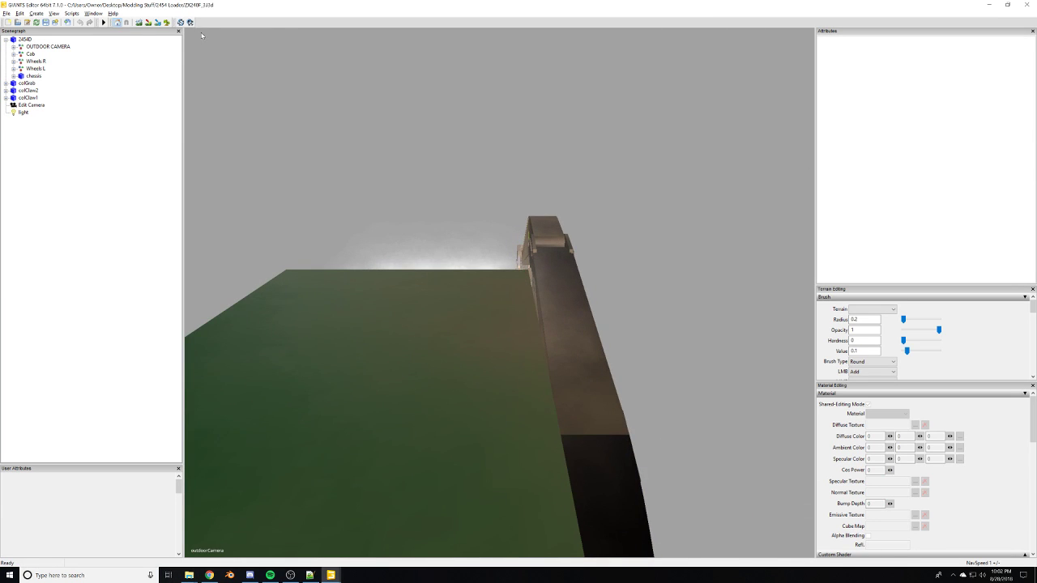
{"action": "left_click", "coordinate": [30, 53]}
{"action": "left_click", "coordinate": [13, 54]}
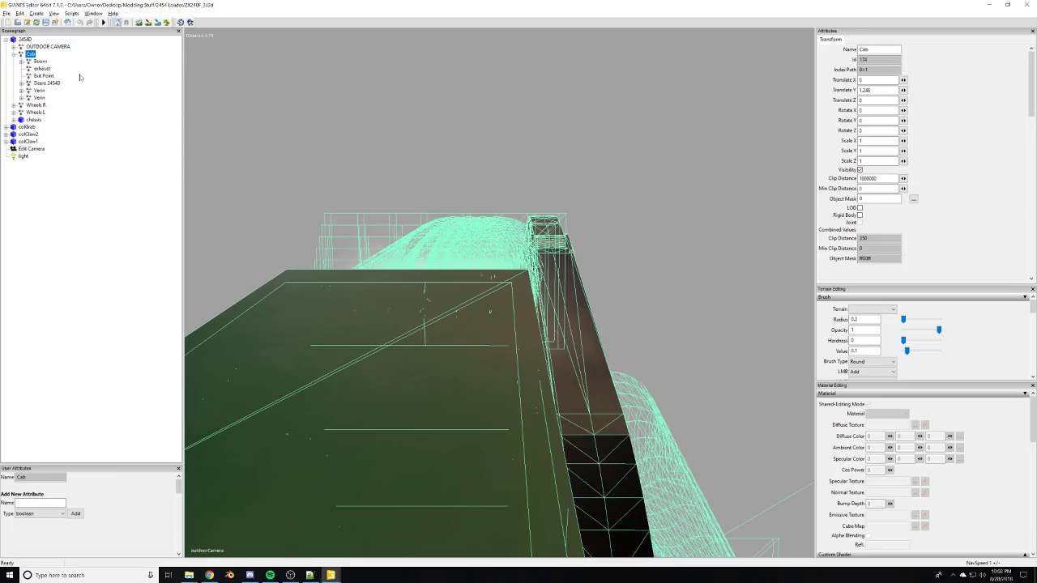
{"action": "left_click_drag", "start_coordinate": [389, 202], "coordinate": [434, 126], "text": "alt"}
{"action": "scroll", "coordinate": [434, 127], "scroll_direction": "down", "scroll_amount": 8}
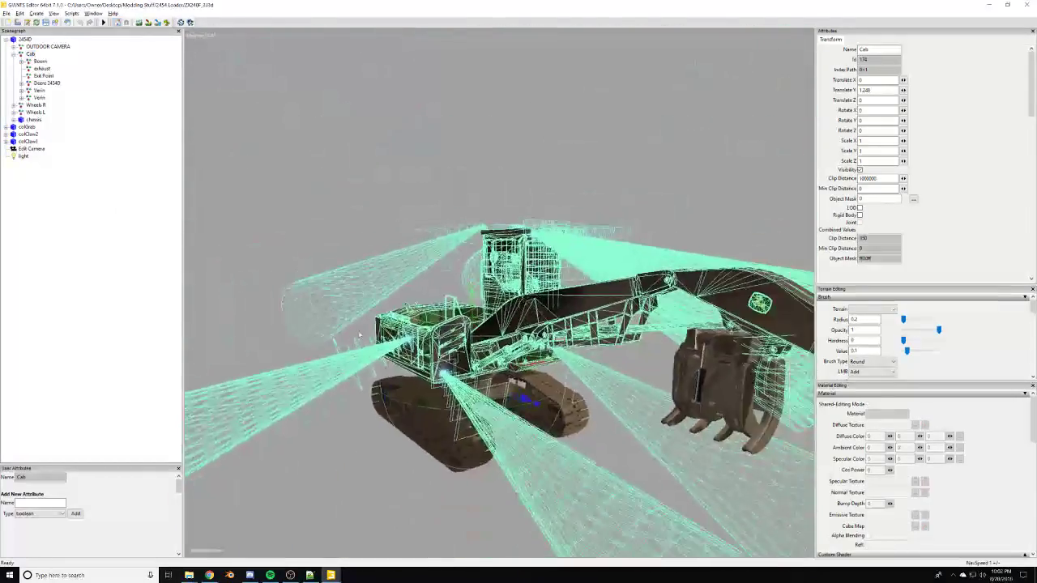
{"action": "scroll", "coordinate": [438, 178], "scroll_direction": "up", "scroll_amount": 6}
{"action": "left_click_drag", "start_coordinate": [442, 312], "coordinate": [449, 241], "text": "alt"}
{"action": "middle_click_drag", "start_coordinate": [450, 241], "coordinate": [532, 268]}
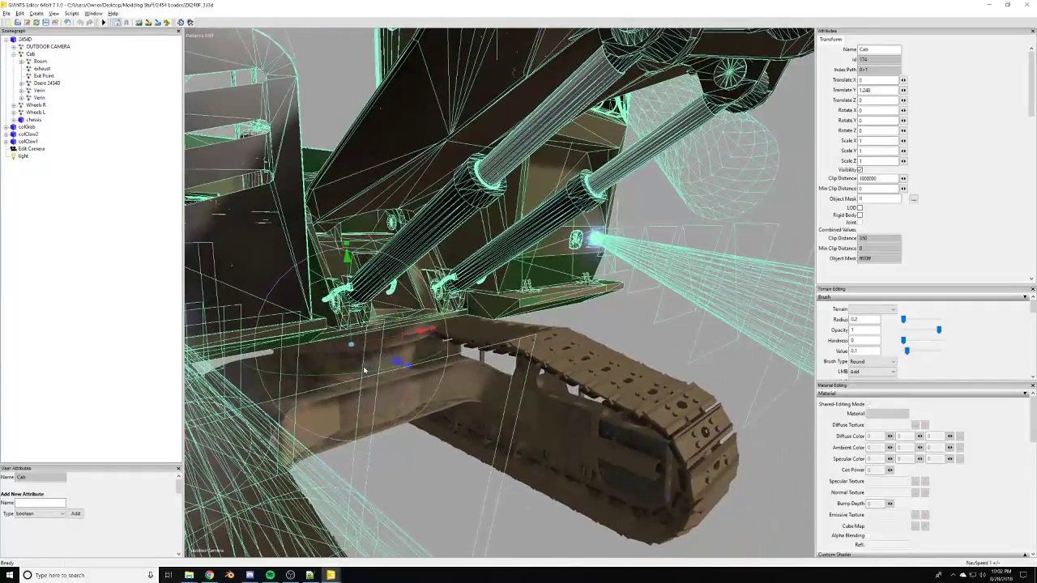
{"action": "left_click_drag", "start_coordinate": [367, 371], "coordinate": [466, 327]}
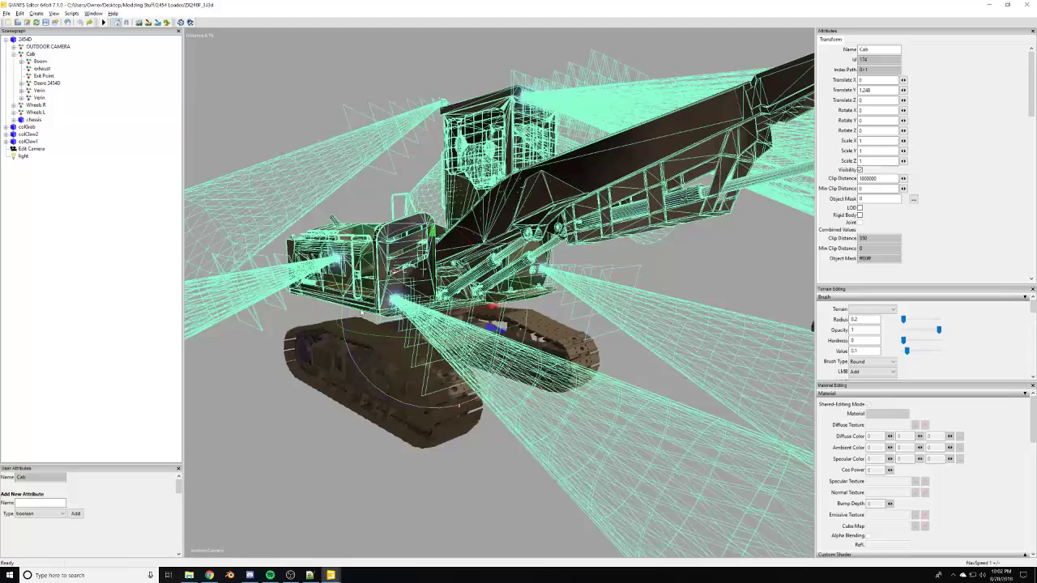
{"action": "scroll", "coordinate": [362, 313], "scroll_direction": "down", "scroll_amount": 3}
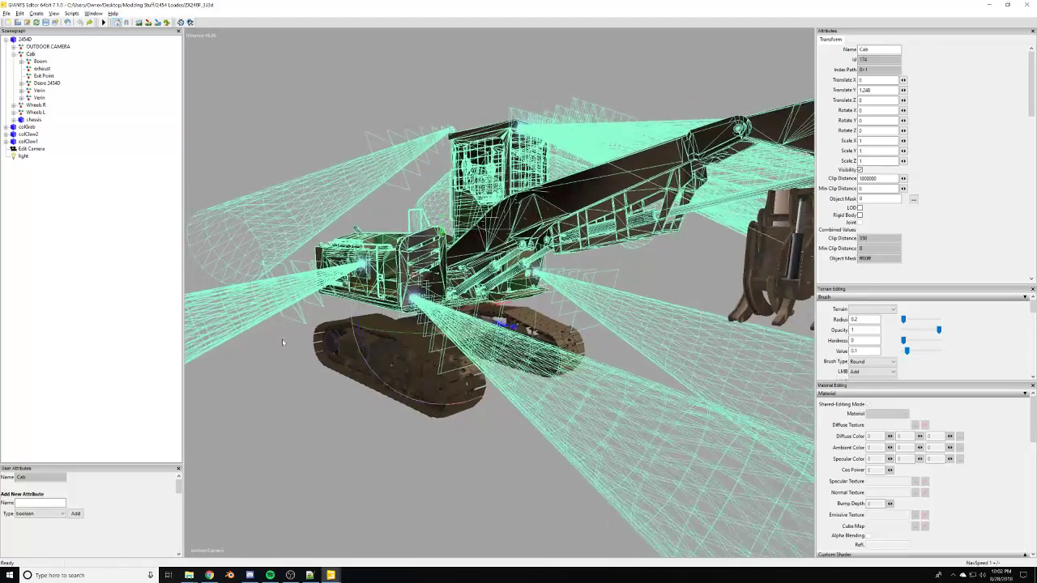
{"action": "left_click", "coordinate": [1026, 4]}
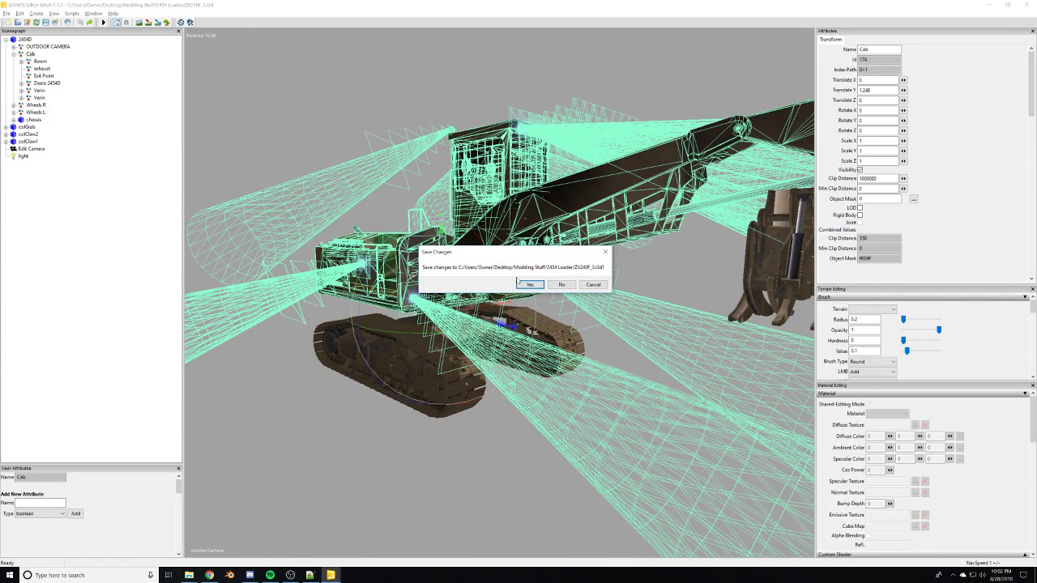
{"action": "left_click", "coordinate": [564, 284]}
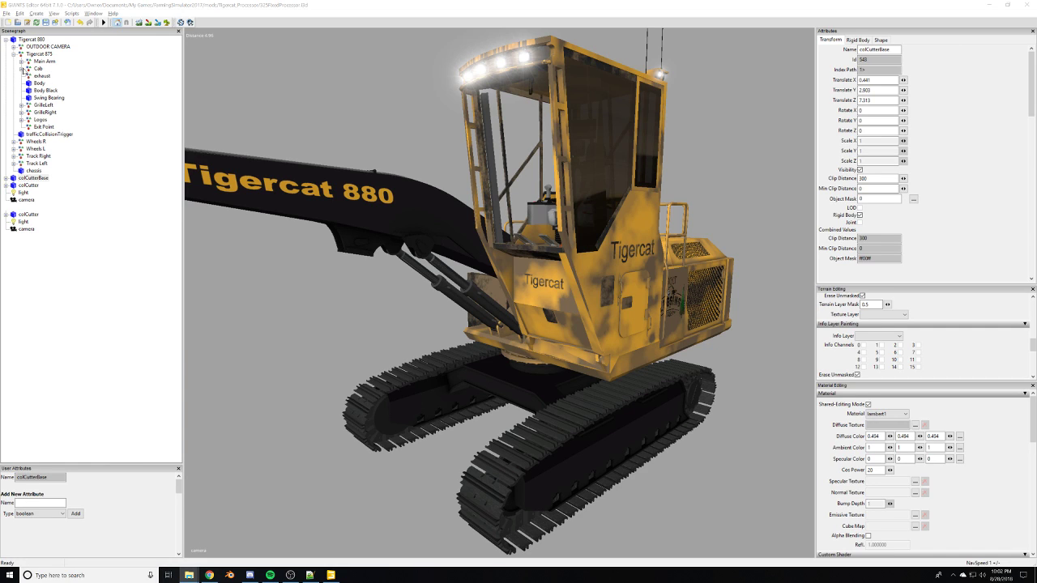
Move both Verin cylinders out of the Cab group and make them direct children of Tigercat 875.
{"action": "left_click", "coordinate": [21, 69]}
{"action": "left_click", "coordinate": [29, 148]}
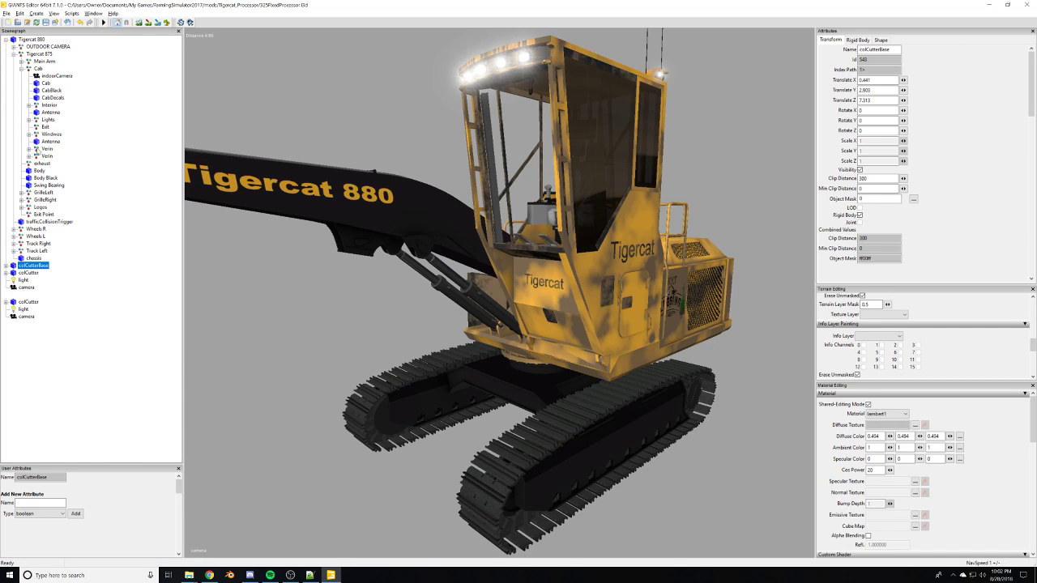
{"action": "left_click", "coordinate": [46, 149]}
{"action": "left_click", "coordinate": [46, 156], "text": "ctrl"}
{"action": "key", "text": "Delete"}
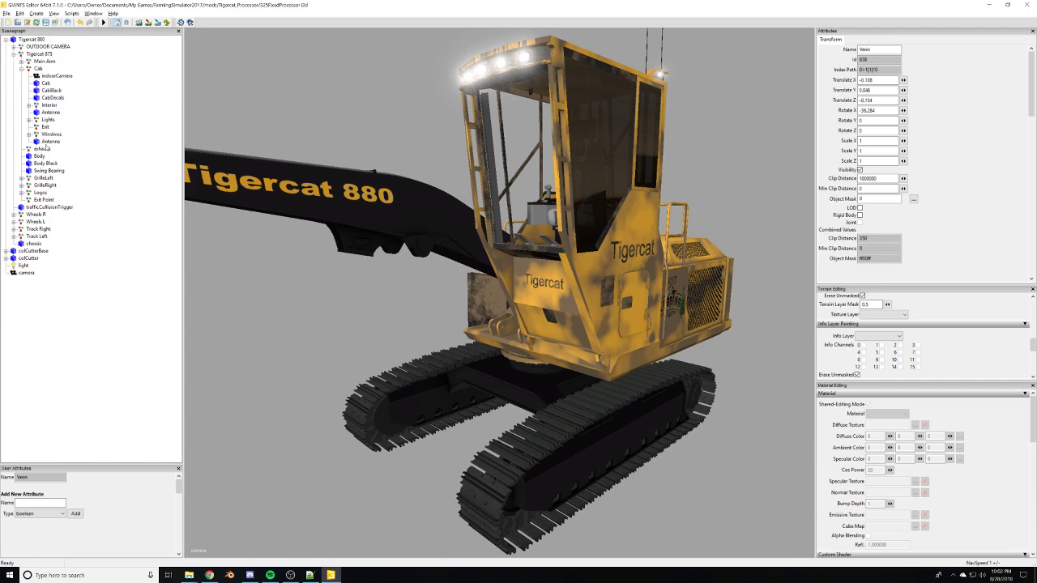
{"action": "left_click", "coordinate": [21, 69]}
{"action": "key", "text": "ctrl+z"}
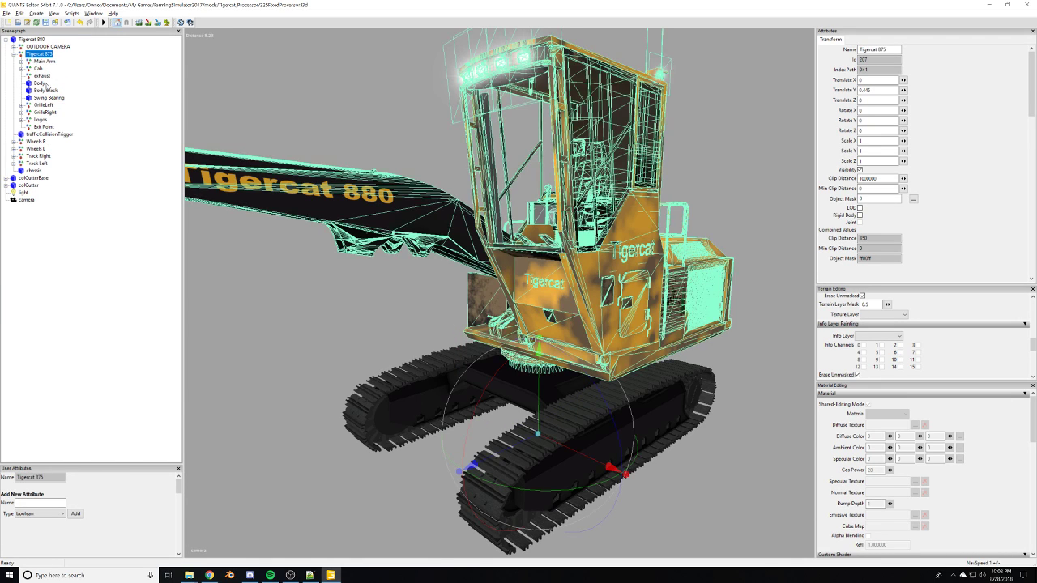
{"action": "middle_click_drag", "start_coordinate": [299, 265], "coordinate": [312, 253], "text": "alt"}
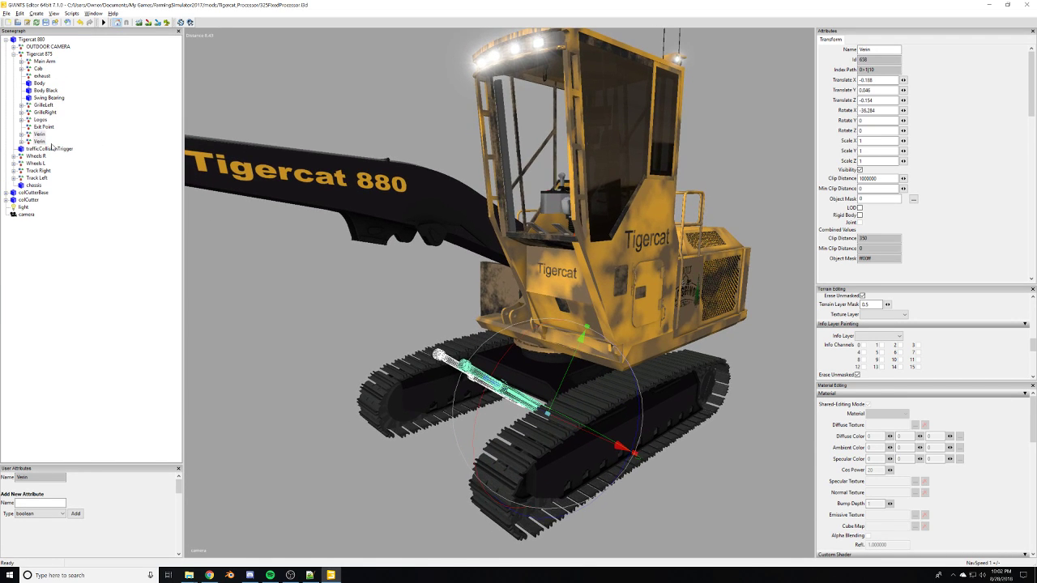
Delete the first of the two Verin cylinders under Tigercat 875.
{"action": "left_click", "coordinate": [39, 136]}
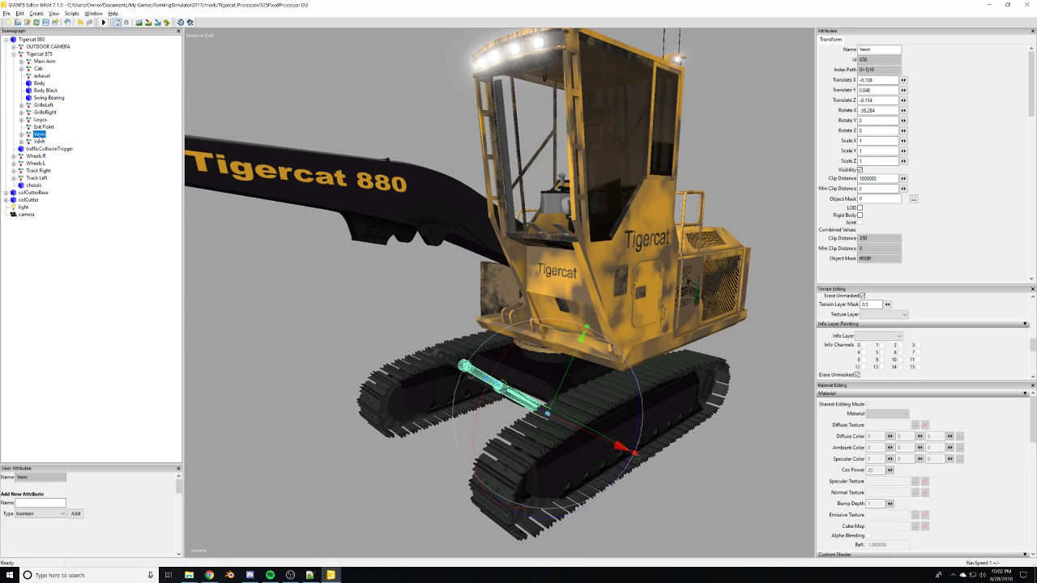
{"action": "key", "text": "Delete"}
{"action": "left_click", "coordinate": [39, 142]}
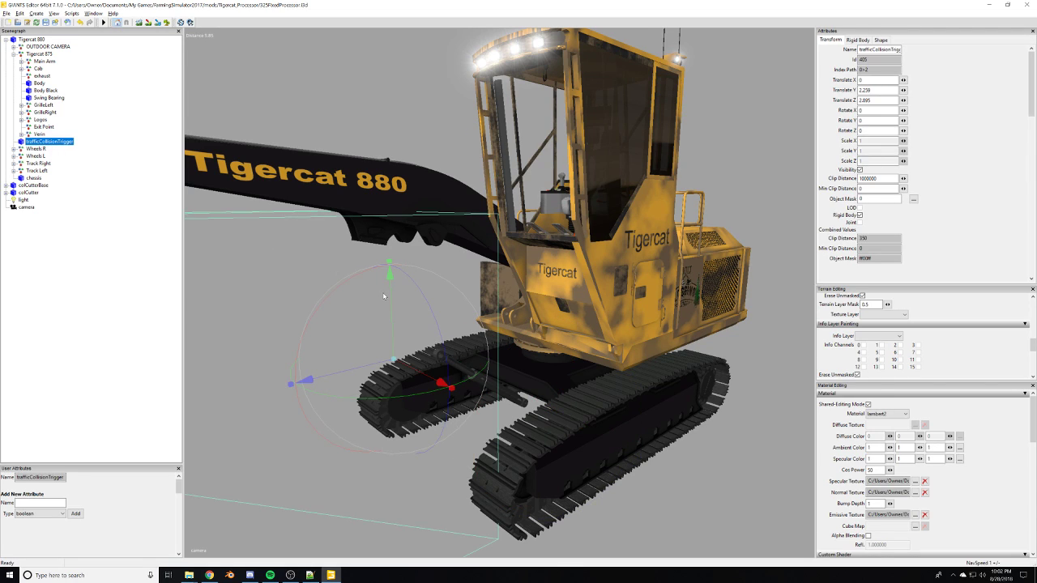
Place the remaining Verin cylinder between the mounting lugs at the front of the body with interactive placement.
{"action": "left_click", "coordinate": [41, 135]}
{"action": "right_click_drag", "start_coordinate": [368, 230], "coordinate": [741, 213], "text": "alt"}
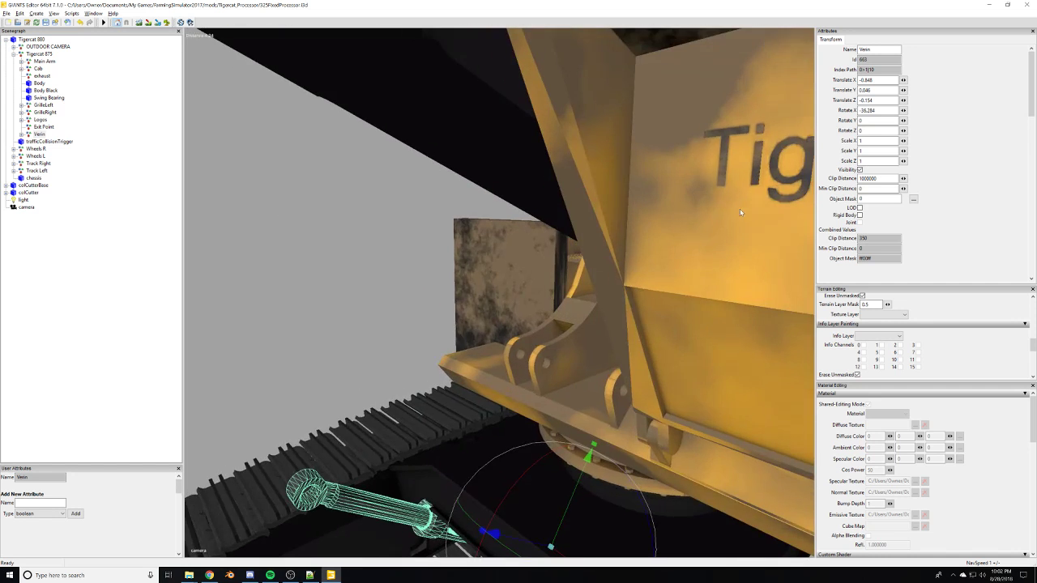
{"action": "middle_click_drag", "start_coordinate": [397, 315], "coordinate": [497, 268], "text": "alt"}
{"action": "left_click_drag", "start_coordinate": [497, 268], "coordinate": [703, 282], "text": "alt"}
{"action": "scroll", "coordinate": [703, 282], "scroll_direction": "up", "scroll_amount": 4}
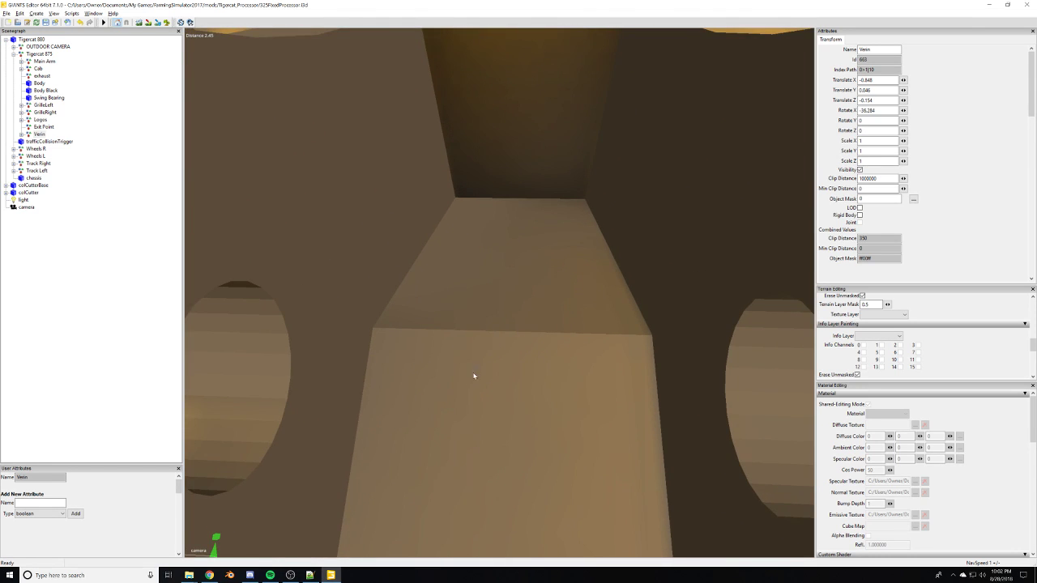
{"action": "key", "text": "ctrl+b"}
{"action": "left_click_drag", "start_coordinate": [419, 383], "coordinate": [586, 349], "text": "alt"}
{"action": "scroll", "coordinate": [567, 349], "scroll_direction": "down", "scroll_amount": 4}
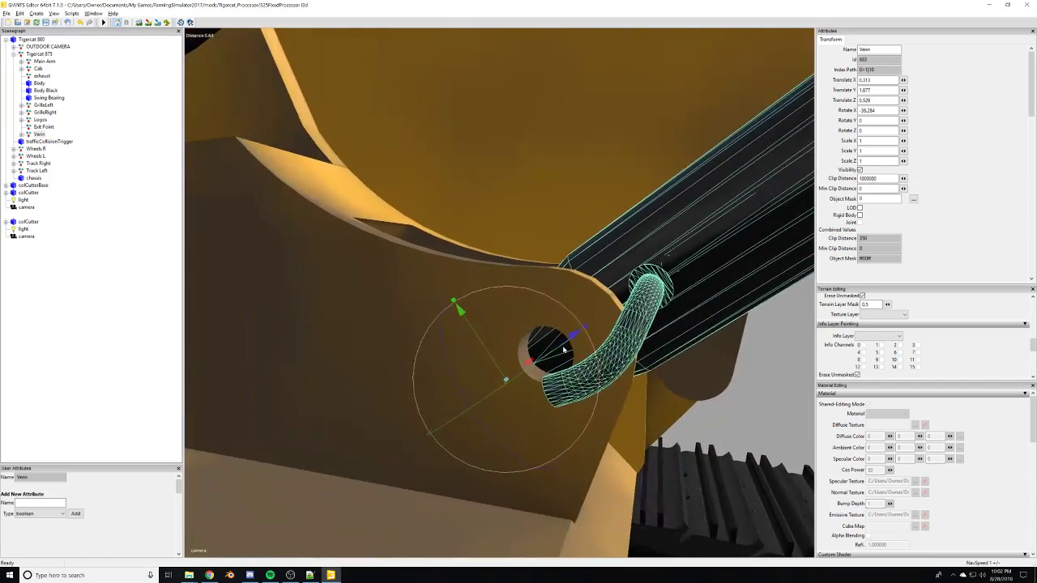
Slide the Verin cylinder along its axis to line its base up with the body's lug holes, at Translate Y 1.944 and Z 0.622.
{"action": "scroll", "coordinate": [599, 349], "scroll_direction": "up", "scroll_amount": 3}
{"action": "scroll", "coordinate": [601, 350], "scroll_direction": "down", "scroll_amount": 3}
{"action": "left_click_drag", "start_coordinate": [465, 367], "coordinate": [522, 339]}
{"action": "left_click_drag", "start_coordinate": [521, 338], "coordinate": [637, 363], "text": "alt"}
{"action": "scroll", "coordinate": [553, 348], "scroll_direction": "down", "scroll_amount": 3}
{"action": "scroll", "coordinate": [625, 347], "scroll_direction": "up", "scroll_amount": 3}
{"action": "scroll", "coordinate": [625, 348], "scroll_direction": "down", "scroll_amount": 3}
{"action": "scroll", "coordinate": [643, 352], "scroll_direction": "up", "scroll_amount": 3}
{"action": "scroll", "coordinate": [641, 343], "scroll_direction": "down", "scroll_amount": 3}
{"action": "mouse_move", "coordinate": [637, 364]}
{"action": "middle_mouse_down"}
{"action": "mouse_move", "coordinate": [637, 347]}
{"action": "mouse_move", "coordinate": [663, 329]}
{"action": "mouse_move", "coordinate": [576, 322]}
{"action": "mouse_move", "coordinate": [688, 331]}
{"action": "mouse_move", "coordinate": [615, 350]}
{"action": "mouse_move", "coordinate": [638, 349]}
{"action": "middle_mouse_up"}
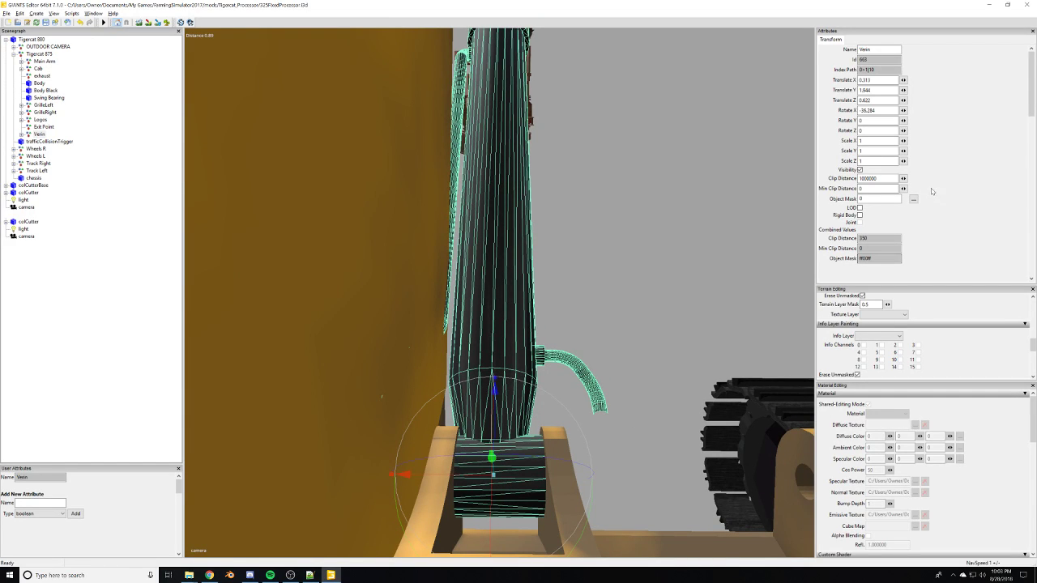
{"action": "double_click", "coordinate": [867, 121]}
{"action": "key", "text": "BackSpace"}
{"action": "key", "text": "Tab"}
{"action": "type", "text": "18"}
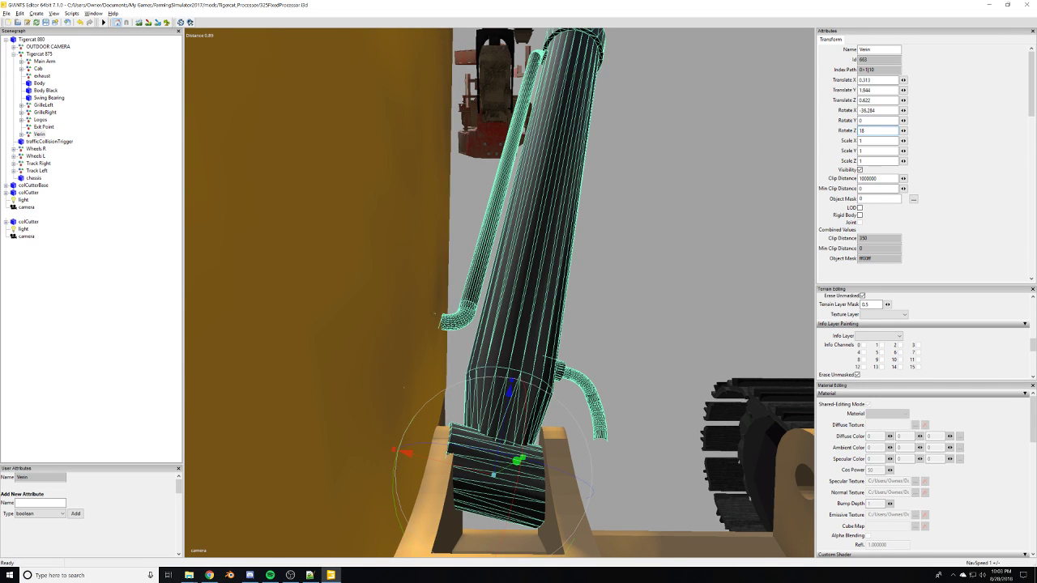
{"action": "key", "text": "BackSpace"}
{"action": "key", "text": "BackSpace"}
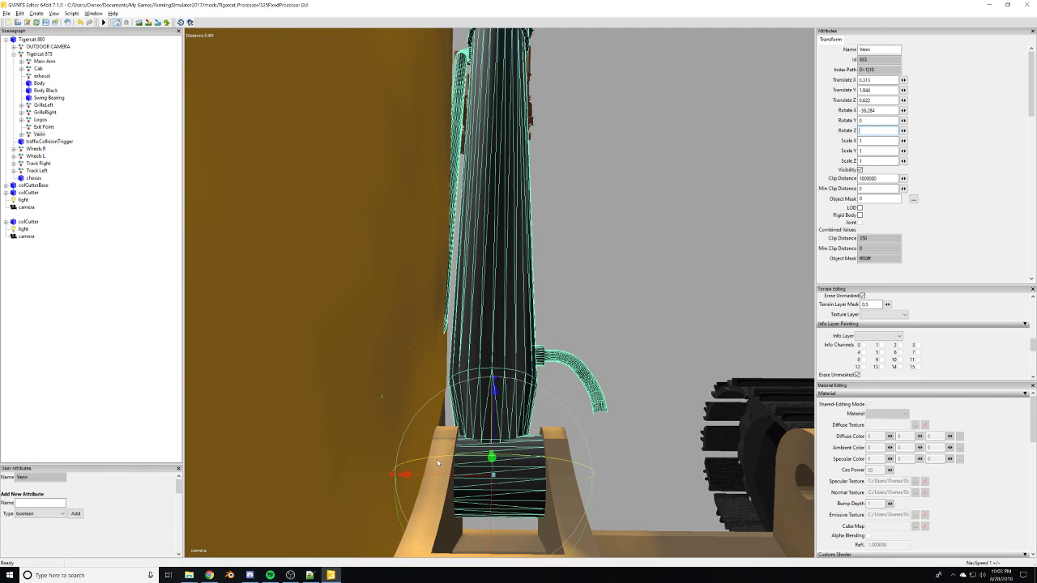
Try turning the Verin cylinder over freehand, testing 0 for Rotate Y and 180 for Rotate Z.
{"action": "left_click_drag", "start_coordinate": [437, 463], "coordinate": [594, 494]}
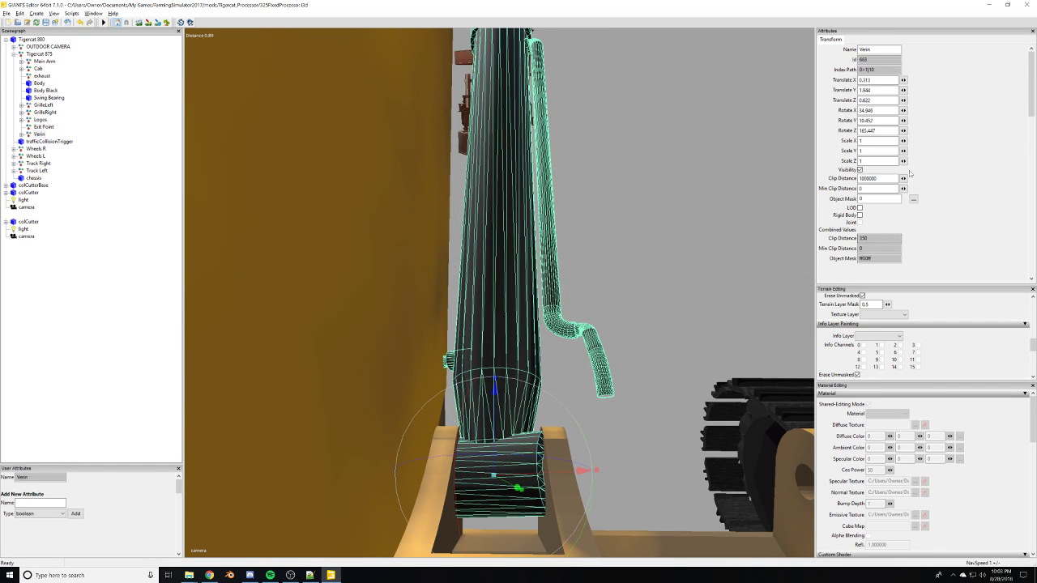
{"action": "double_click", "coordinate": [865, 120]}
{"action": "type", "text": "0"}
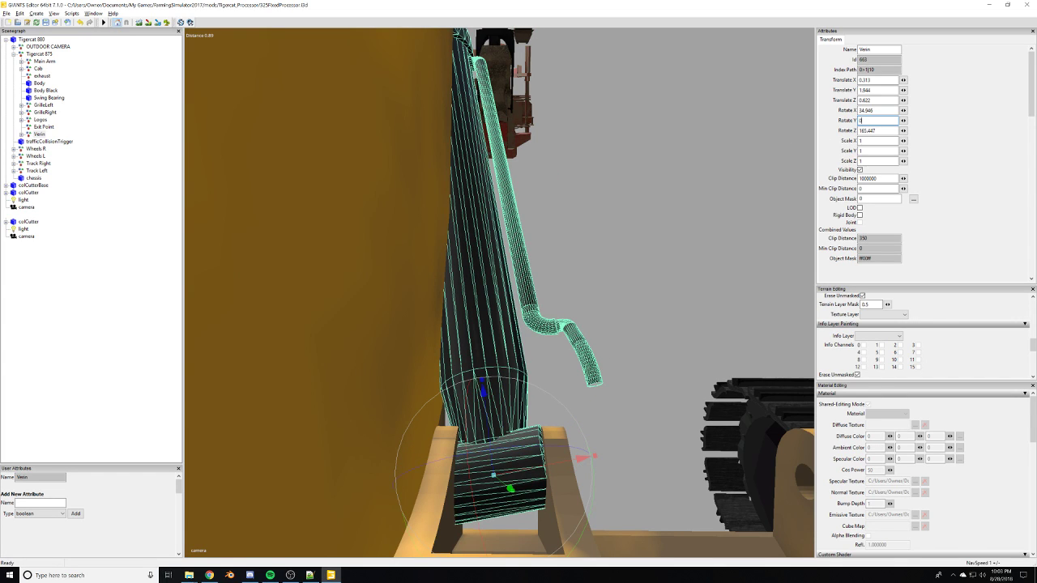
{"action": "key", "text": "ctrl+z"}
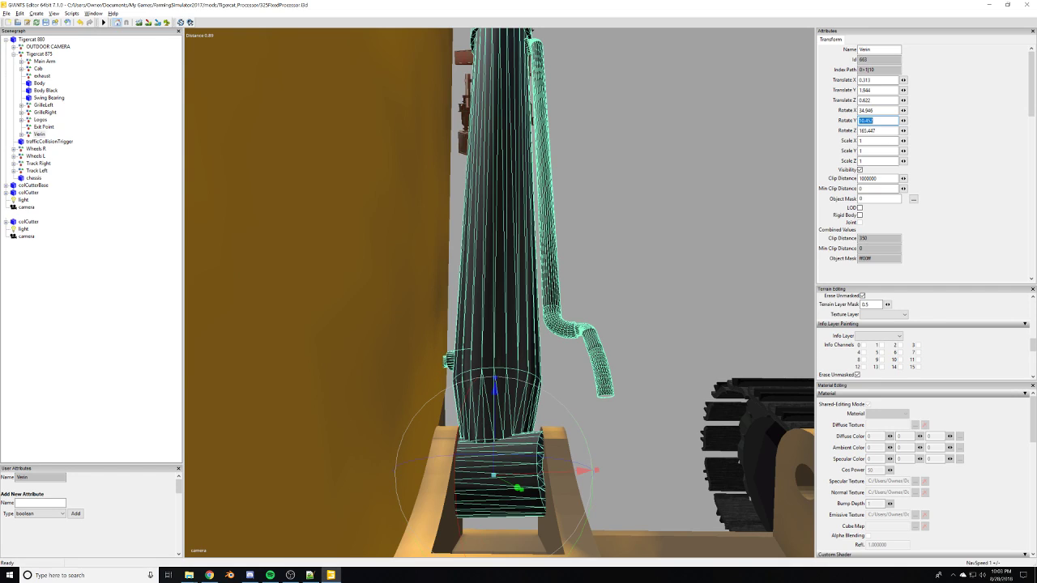
{"action": "key", "text": "Tab"}
{"action": "type", "text": "180"}
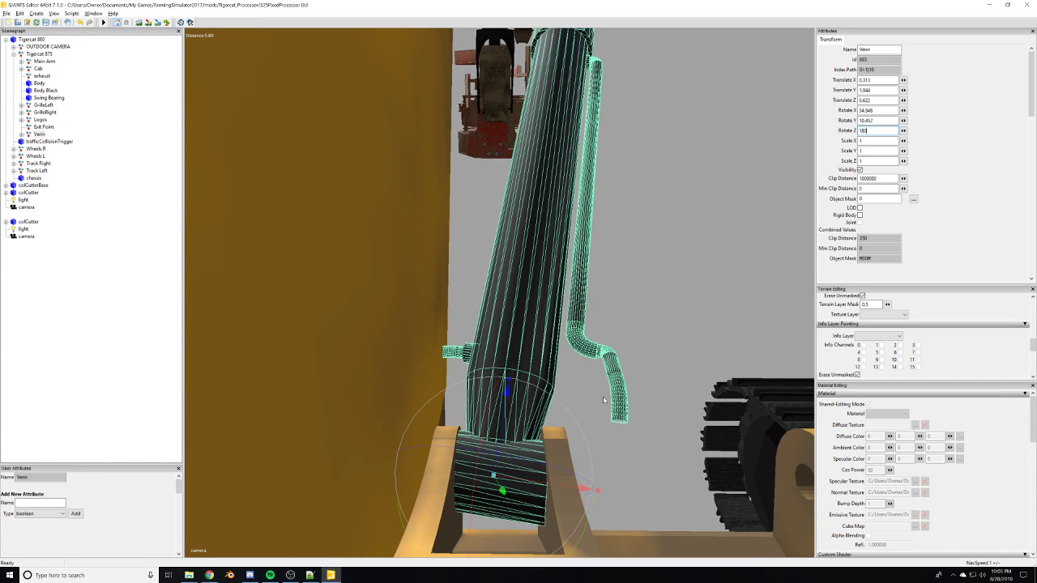
{"action": "key", "text": "ctrl+z"}
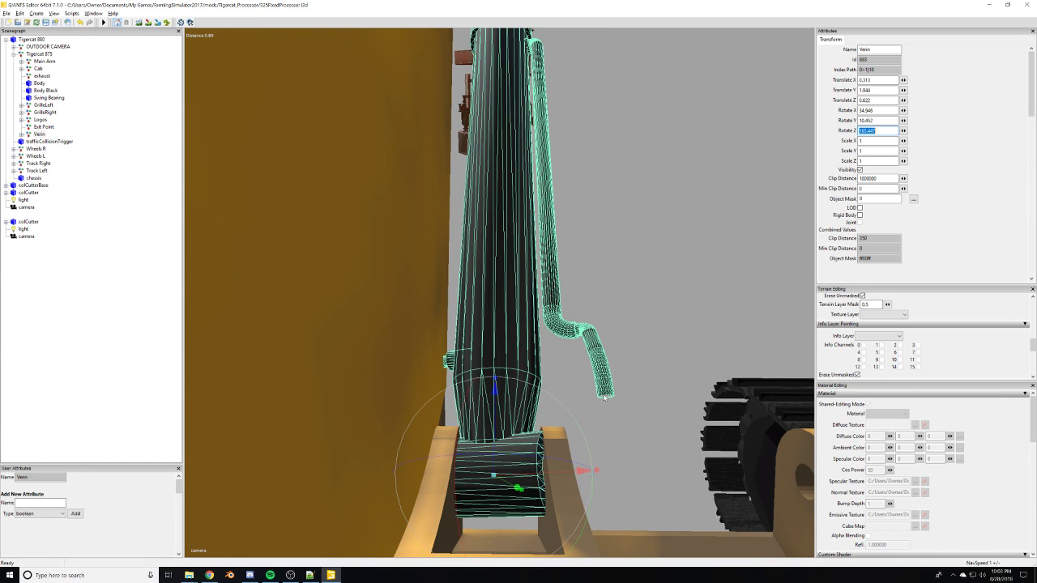
{"action": "key", "text": "ctrl+z"}
Set the Verin cylinder's rotation to 0 on X, 0 on Y and 180 on Z.
{"action": "type", "text": "0"}
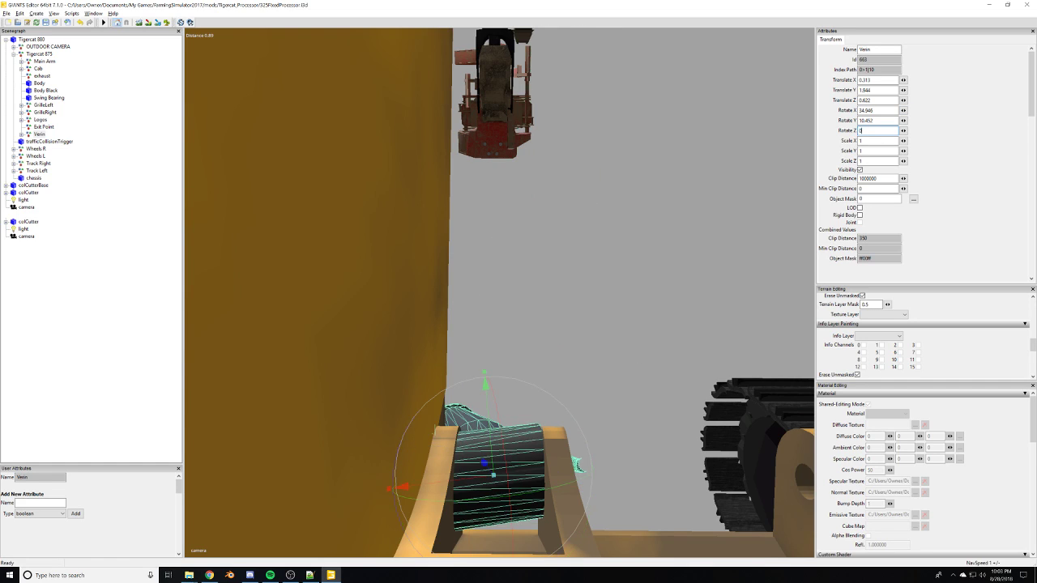
{"action": "key", "text": "shift+Tab"}
{"action": "type", "text": "0"}
{"action": "left_click_drag", "start_coordinate": [876, 111], "coordinate": [814, 113]}
{"action": "type", "text": "0"}
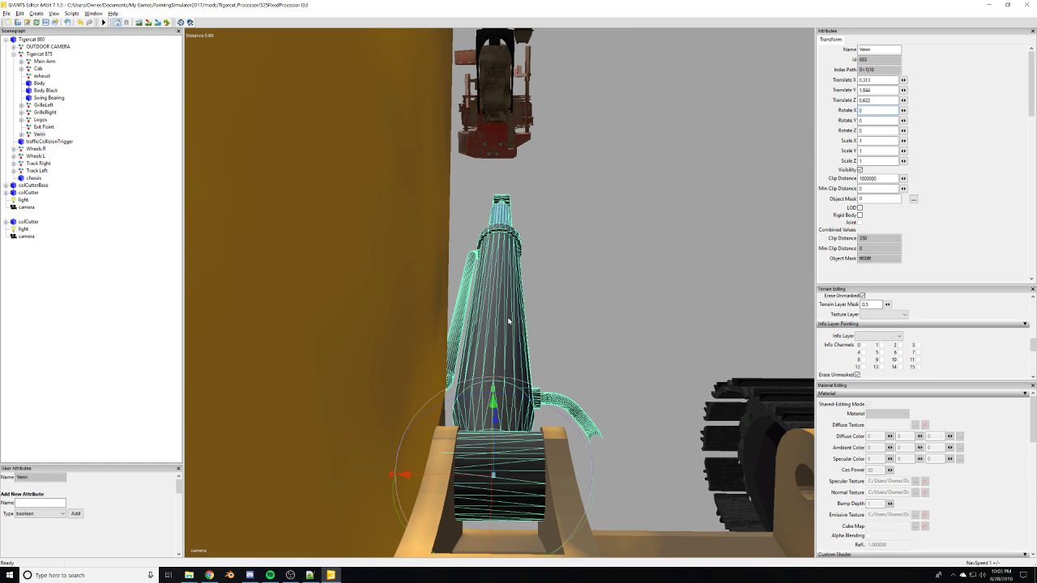
{"action": "left_click_drag", "start_coordinate": [525, 385], "coordinate": [528, 397]}
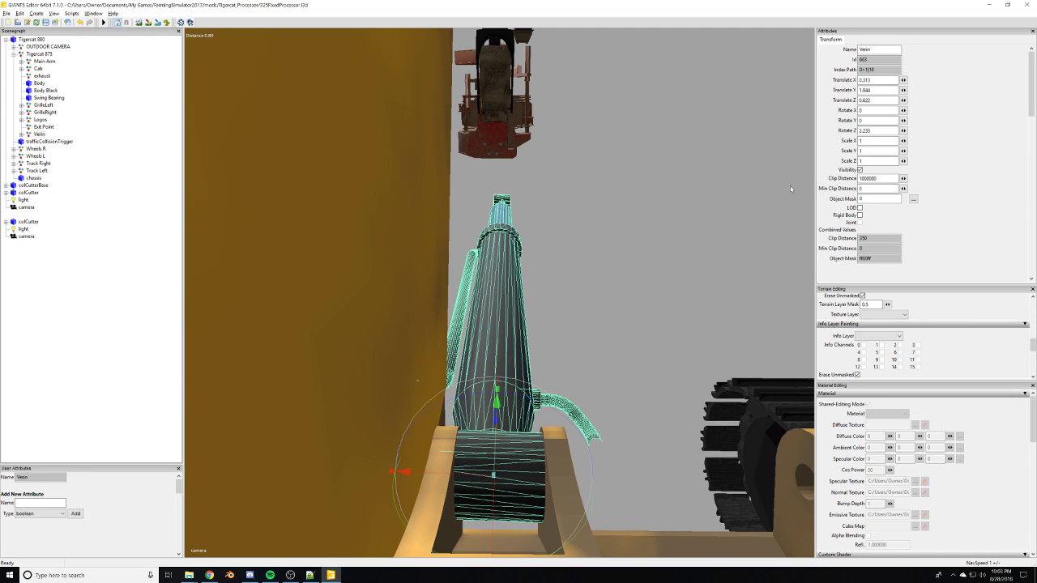
{"action": "double_click", "coordinate": [865, 130]}
{"action": "type", "text": "180"}
{"action": "key", "text": "Return"}
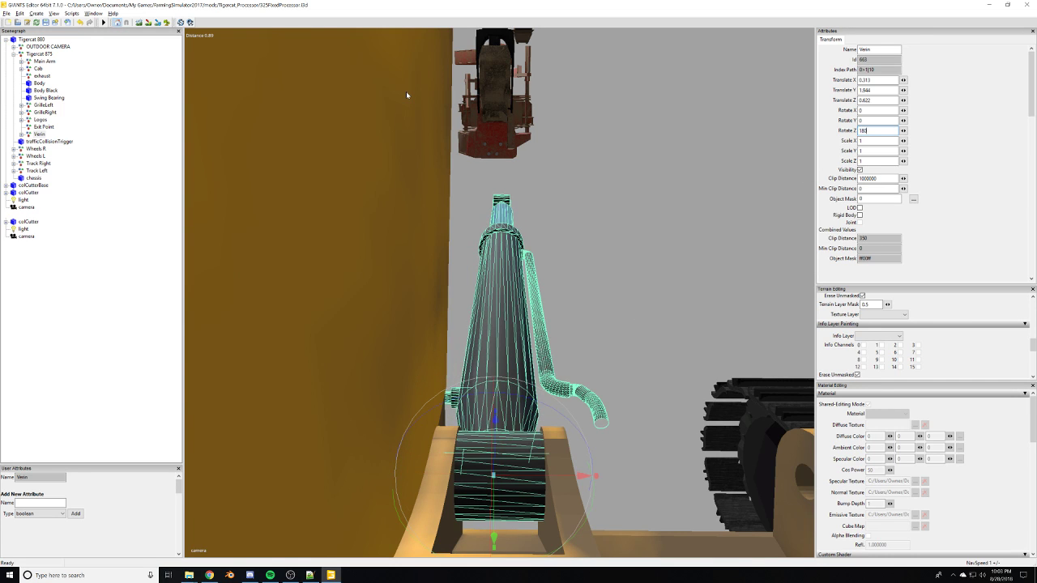
Tilt the Verin cylinder to a Rotate X of about 35.5 so its rod end reaches the boom lug.
{"action": "scroll", "coordinate": [502, 324], "scroll_direction": "up", "scroll_amount": 2}
{"action": "left_click_drag", "start_coordinate": [502, 324], "coordinate": [394, 259], "text": "alt"}
{"action": "scroll", "coordinate": [547, 285], "scroll_direction": "up", "scroll_amount": 5}
{"action": "middle_click_drag", "start_coordinate": [547, 285], "coordinate": [495, 285], "text": "alt"}
{"action": "left_click_drag", "start_coordinate": [496, 285], "coordinate": [425, 302], "text": "alt"}
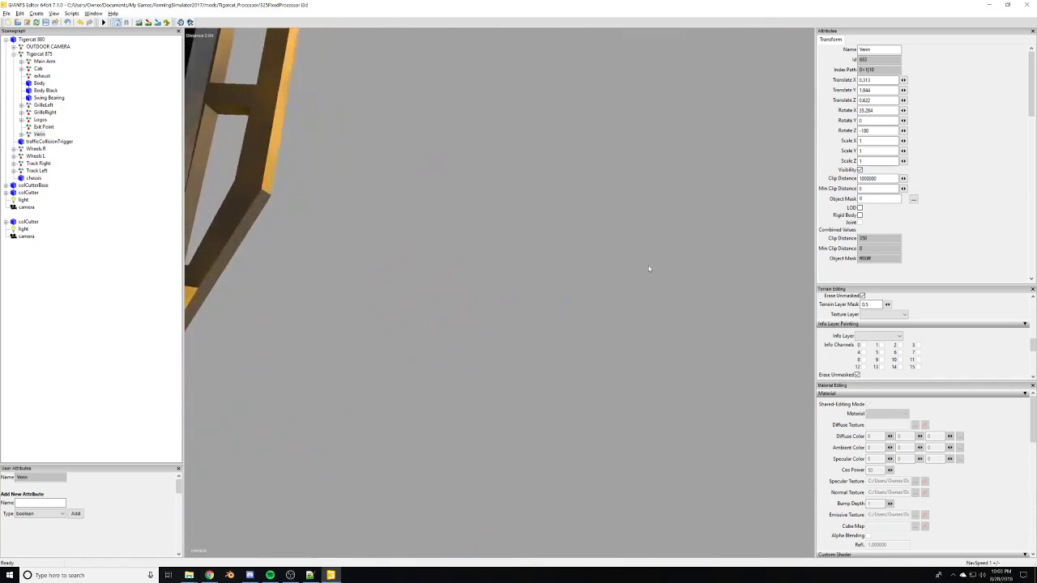
{"action": "scroll", "coordinate": [425, 303], "scroll_direction": "down", "scroll_amount": 7}
{"action": "left_click_drag", "start_coordinate": [333, 338], "coordinate": [480, 417], "text": "alt"}
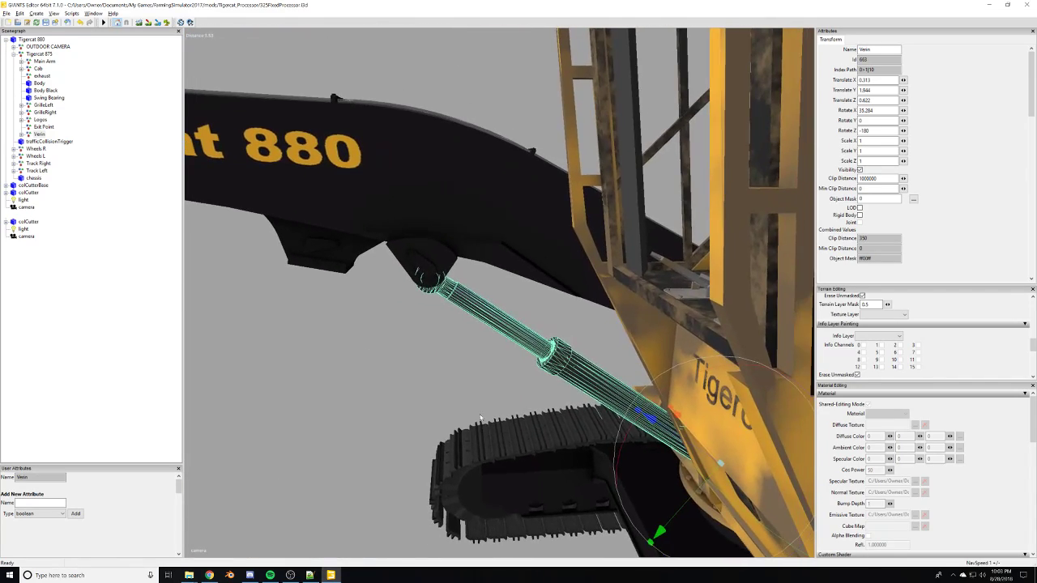
{"action": "left_click_drag", "start_coordinate": [676, 391], "coordinate": [673, 383]}
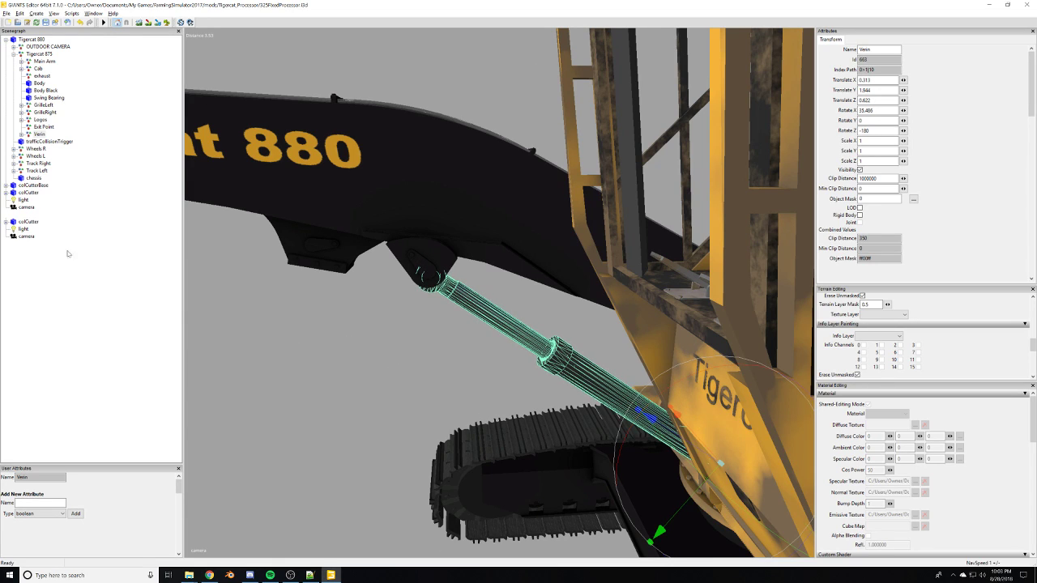
Move the Tige rod slightly toward the boom lug, at Translate Z 2.298, and fine-tune Verin's Rotate X to about 35.764.
{"action": "left_click", "coordinate": [22, 133]}
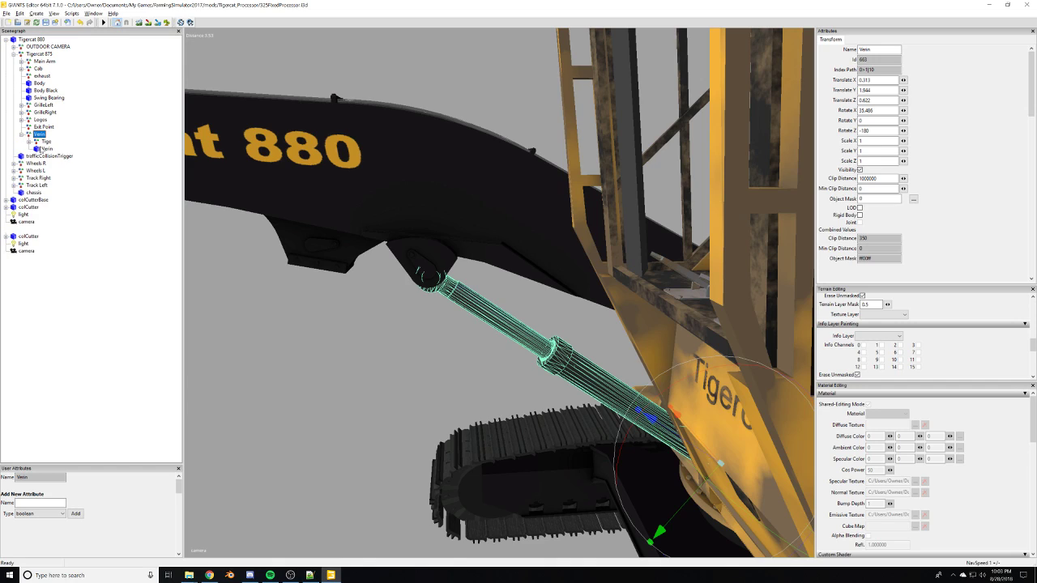
{"action": "left_click", "coordinate": [45, 142]}
{"action": "left_click_drag", "start_coordinate": [419, 269], "coordinate": [411, 266]}
{"action": "left_click", "coordinate": [39, 133]}
{"action": "left_click_drag", "start_coordinate": [632, 417], "coordinate": [639, 408]}
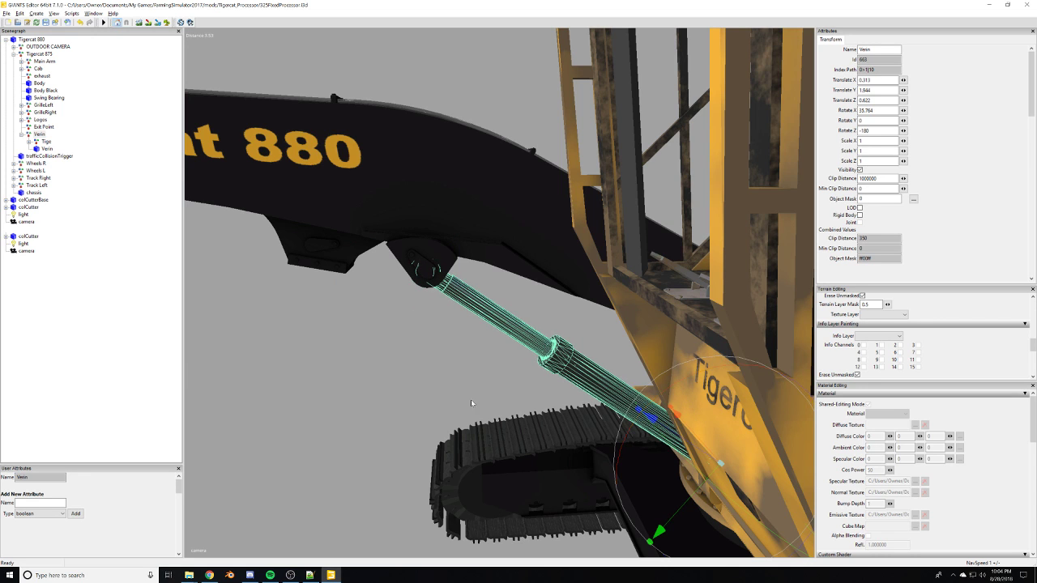
Remove the cube map and the specular texture from the material of the Verin shape inside the Verin group.
{"action": "left_click", "coordinate": [399, 394]}
{"action": "scroll", "coordinate": [399, 394], "scroll_direction": "up", "scroll_amount": 1}
{"action": "left_click_drag", "start_coordinate": [400, 394], "coordinate": [499, 402], "text": "alt"}
{"action": "scroll", "coordinate": [526, 405], "scroll_direction": "up", "scroll_amount": 3}
{"action": "middle_click_drag", "start_coordinate": [498, 402], "coordinate": [737, 371]}
{"action": "middle_click_drag", "start_coordinate": [542, 374], "coordinate": [180, 224]}
{"action": "left_click", "coordinate": [45, 149]}
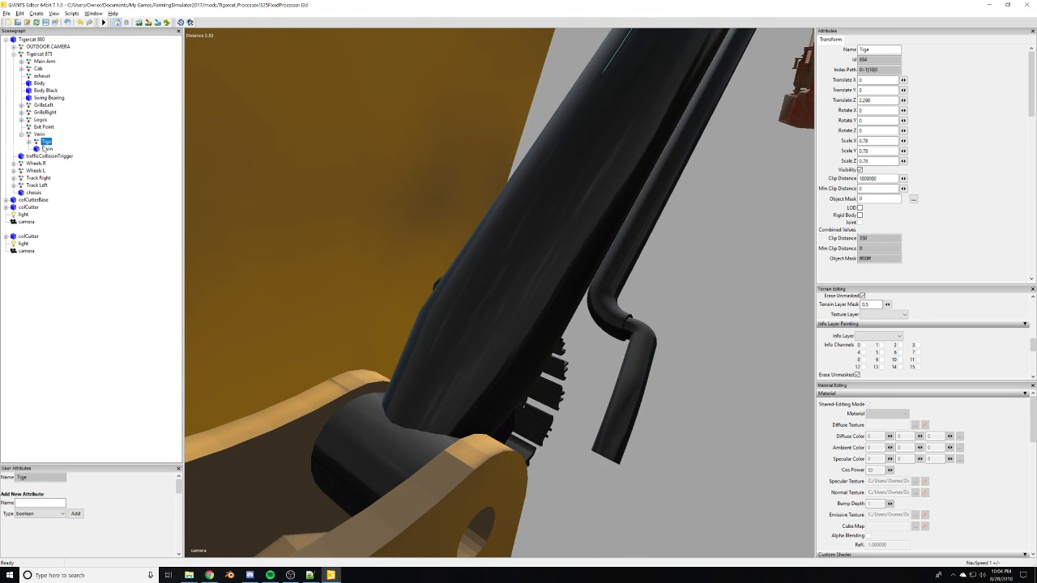
{"action": "scroll", "coordinate": [585, 324], "scroll_direction": "up", "scroll_amount": 3}
{"action": "left_click", "coordinate": [584, 324]}
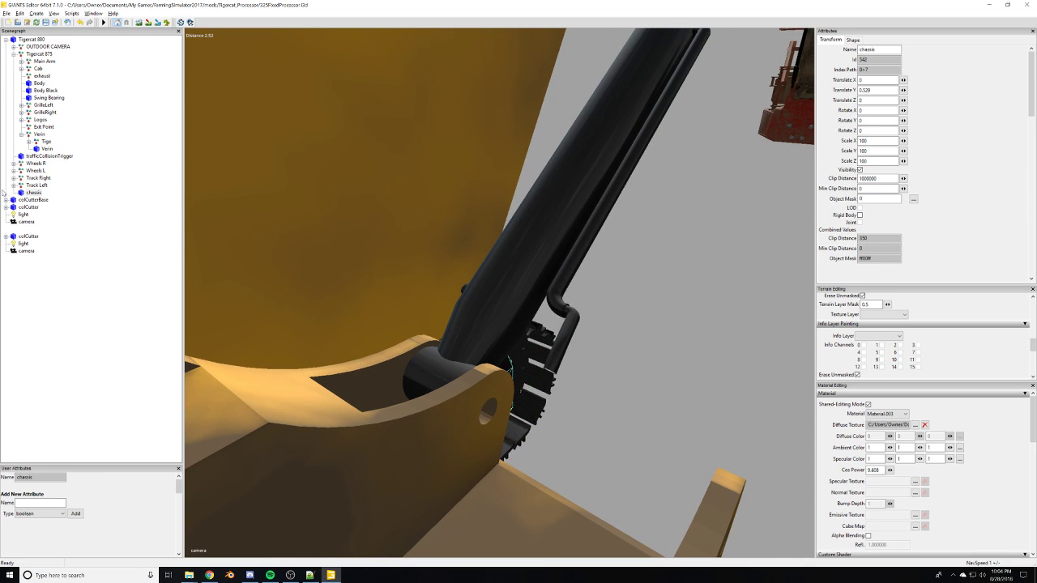
{"action": "left_click", "coordinate": [47, 149]}
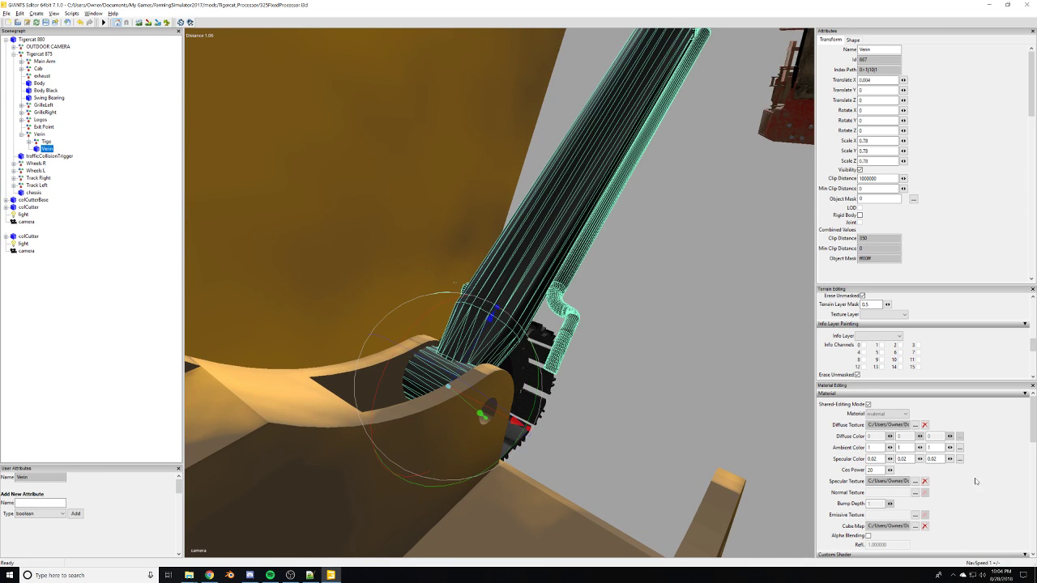
{"action": "left_click", "coordinate": [924, 526]}
{"action": "left_click", "coordinate": [924, 482]}
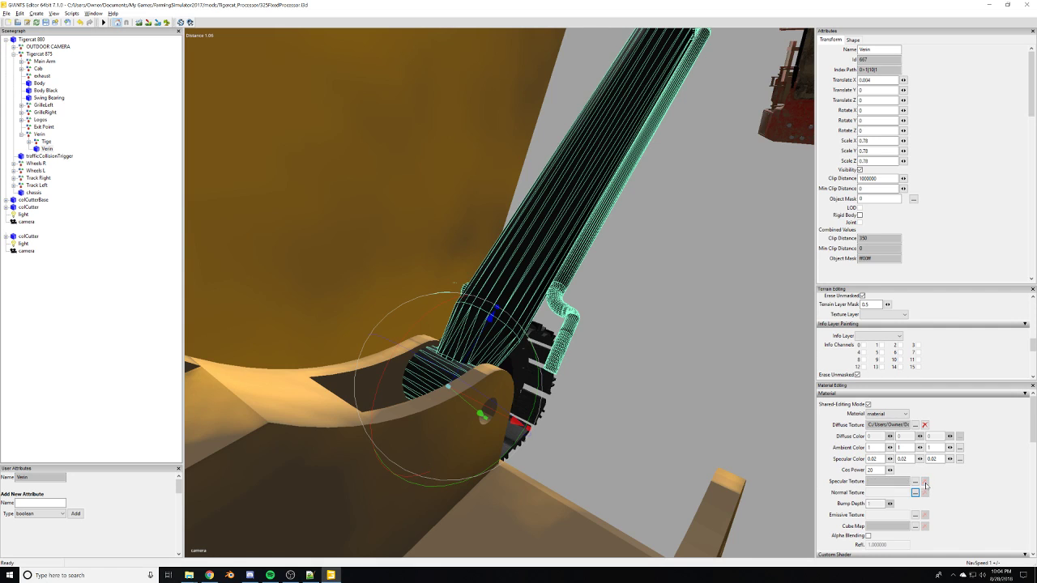
Examine the cylinder's finish up close and its fit between the body and the boom from farther away.
{"action": "left_click", "coordinate": [571, 391]}
{"action": "left_click_drag", "start_coordinate": [637, 437], "coordinate": [735, 349], "text": "alt"}
{"action": "scroll", "coordinate": [736, 348], "scroll_direction": "up", "scroll_amount": 5}
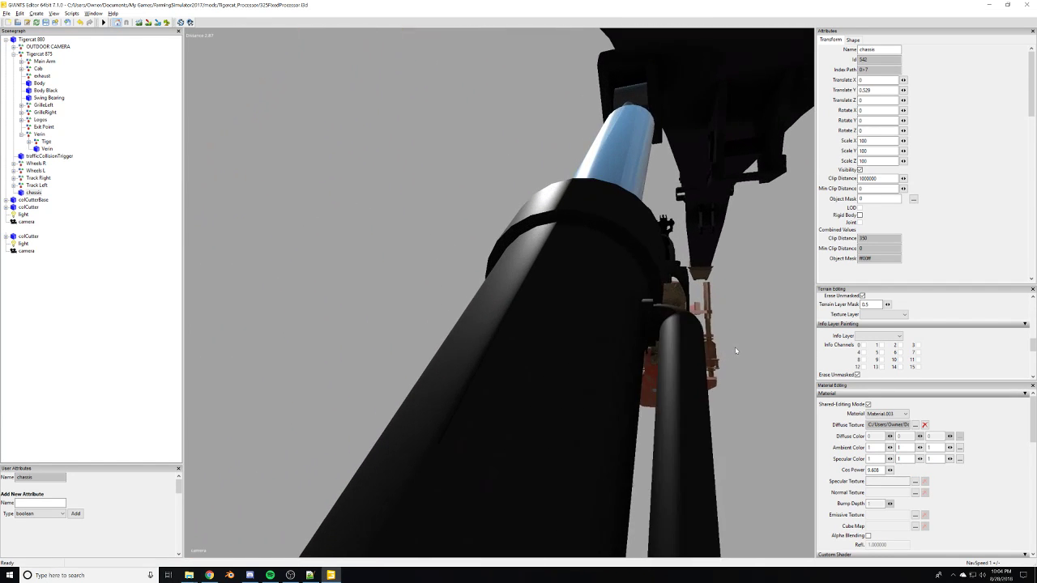
{"action": "left_click_drag", "start_coordinate": [535, 366], "coordinate": [730, 388], "text": "alt"}
{"action": "scroll", "coordinate": [731, 388], "scroll_direction": "down", "scroll_amount": 8}
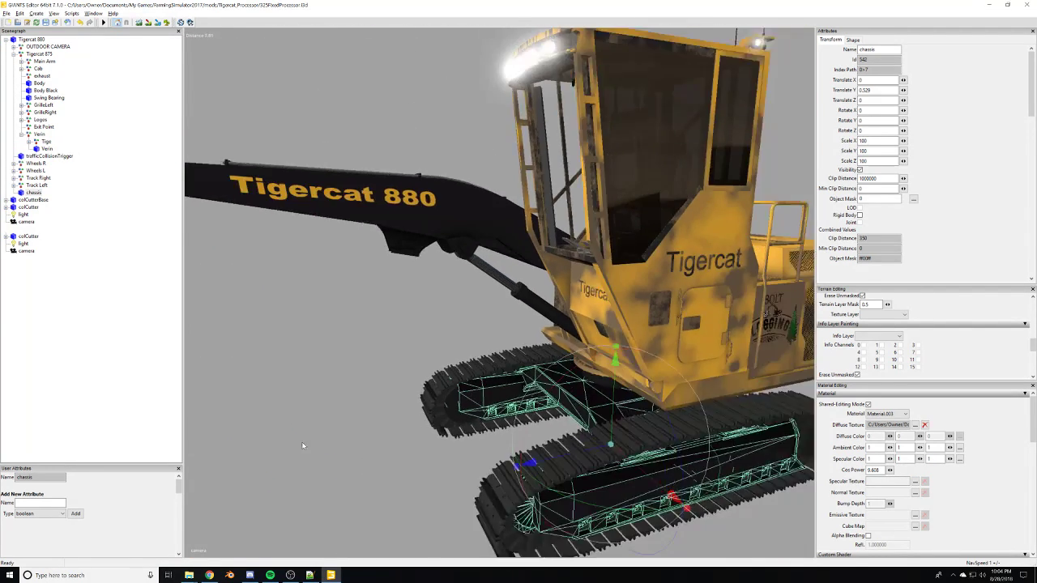
{"action": "left_click", "coordinate": [350, 495]}
{"action": "scroll", "coordinate": [350, 495], "scroll_direction": "up", "scroll_amount": 1}
{"action": "scroll", "coordinate": [366, 147], "scroll_direction": "down", "scroll_amount": 3}
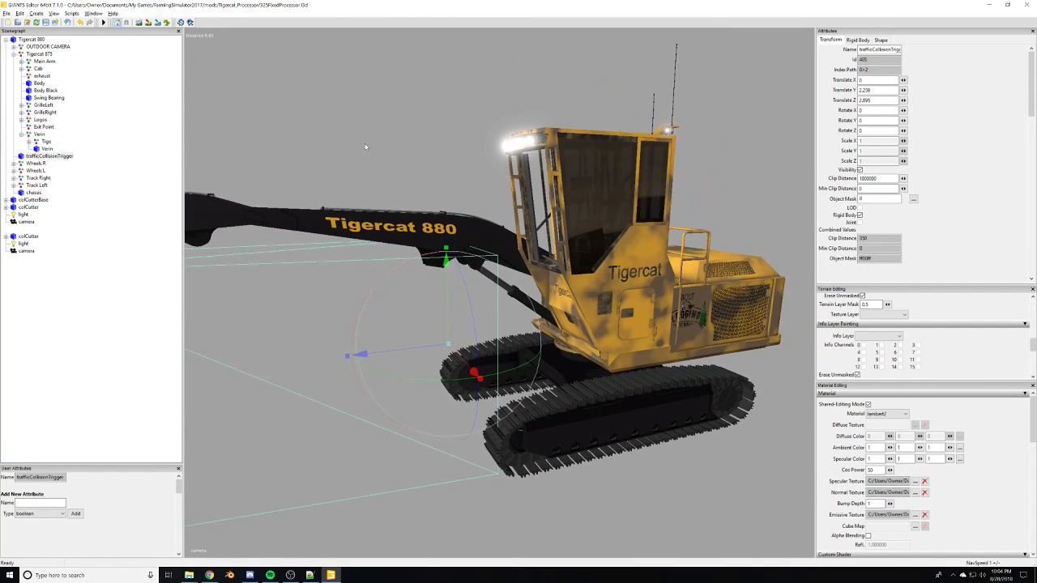
{"action": "left_click", "coordinate": [365, 146]}
{"action": "scroll", "coordinate": [411, 318], "scroll_direction": "up", "scroll_amount": 3}
{"action": "middle_click_drag", "start_coordinate": [411, 318], "coordinate": [431, 305]}
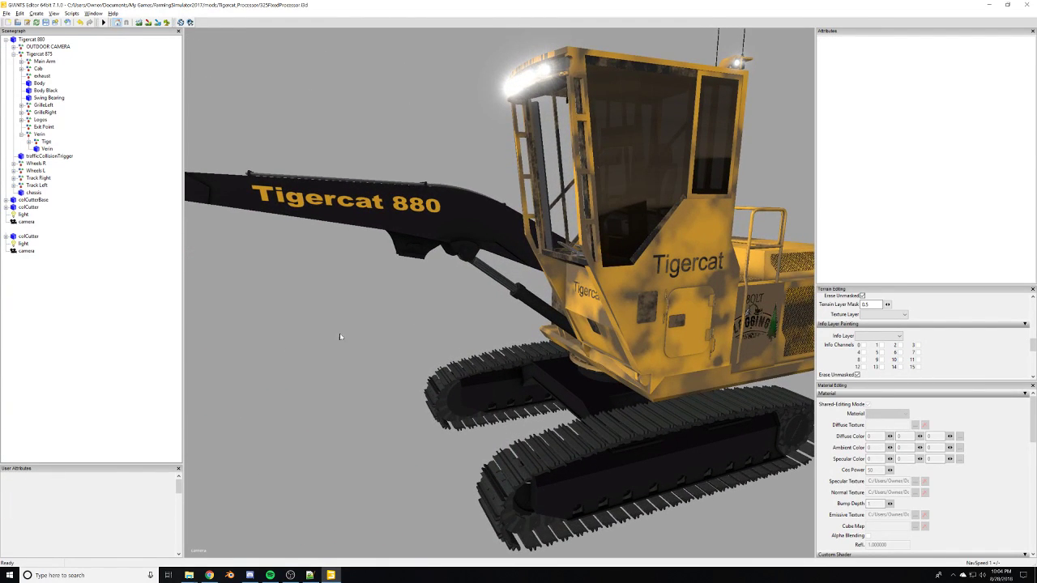
Examine the cab front, the lower body lugs and the cylinder's position beneath the boom from several angles.
{"action": "key", "text": "alt+Tab"}
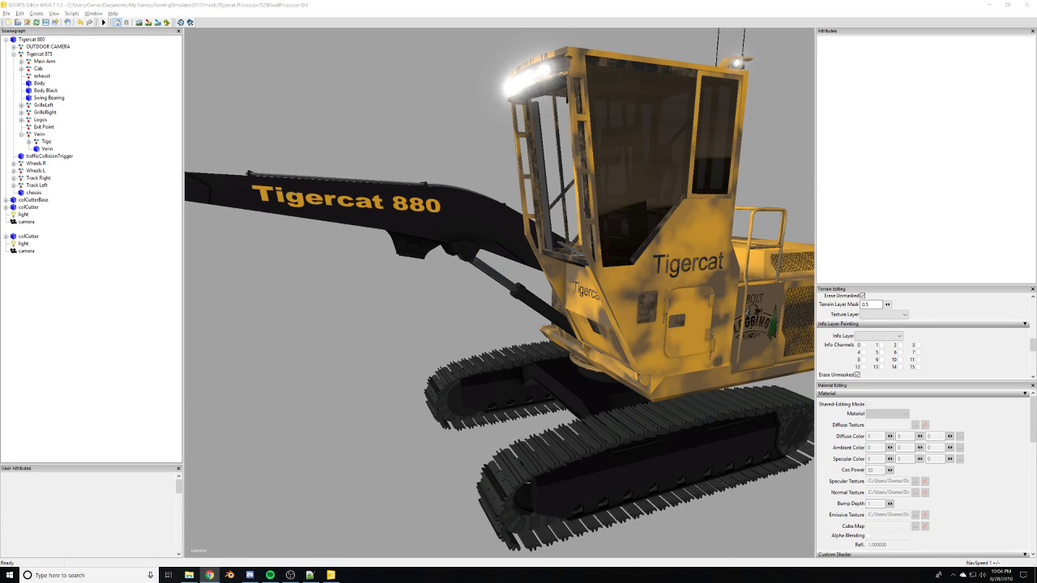
{"action": "scroll", "coordinate": [567, 316], "scroll_direction": "up", "scroll_amount": 5}
{"action": "left_click_drag", "start_coordinate": [567, 311], "coordinate": [629, 306], "text": "alt"}
{"action": "scroll", "coordinate": [688, 311], "scroll_direction": "down", "scroll_amount": 3}
{"action": "scroll", "coordinate": [629, 306], "scroll_direction": "up", "scroll_amount": 3}
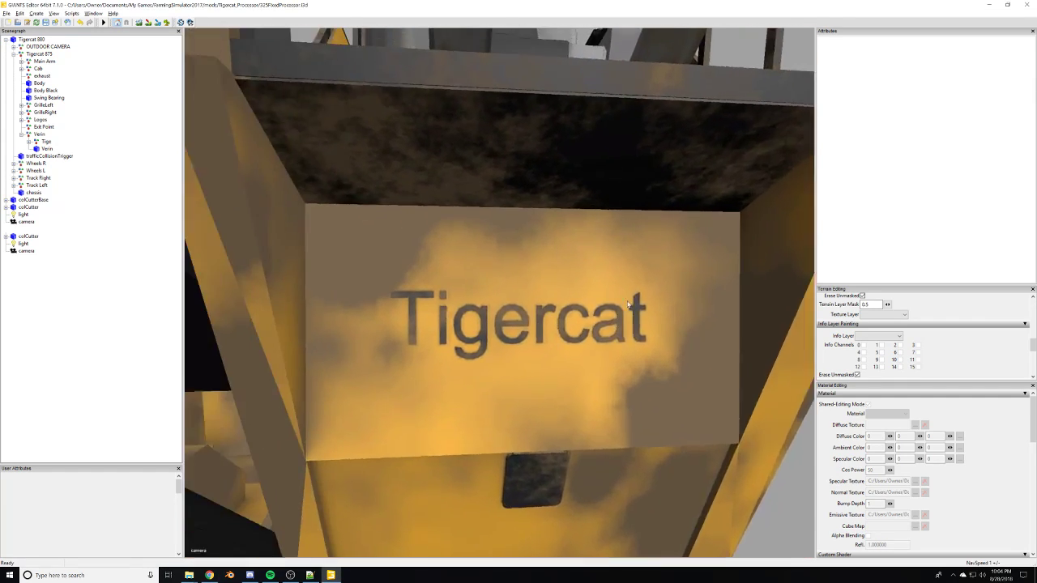
{"action": "middle_click_drag", "start_coordinate": [628, 305], "coordinate": [648, 300]}
{"action": "left_click_drag", "start_coordinate": [648, 299], "coordinate": [746, 299], "text": "alt"}
{"action": "scroll", "coordinate": [453, 321], "scroll_direction": "down", "scroll_amount": 5}
{"action": "scroll", "coordinate": [746, 300], "scroll_direction": "up", "scroll_amount": 3}
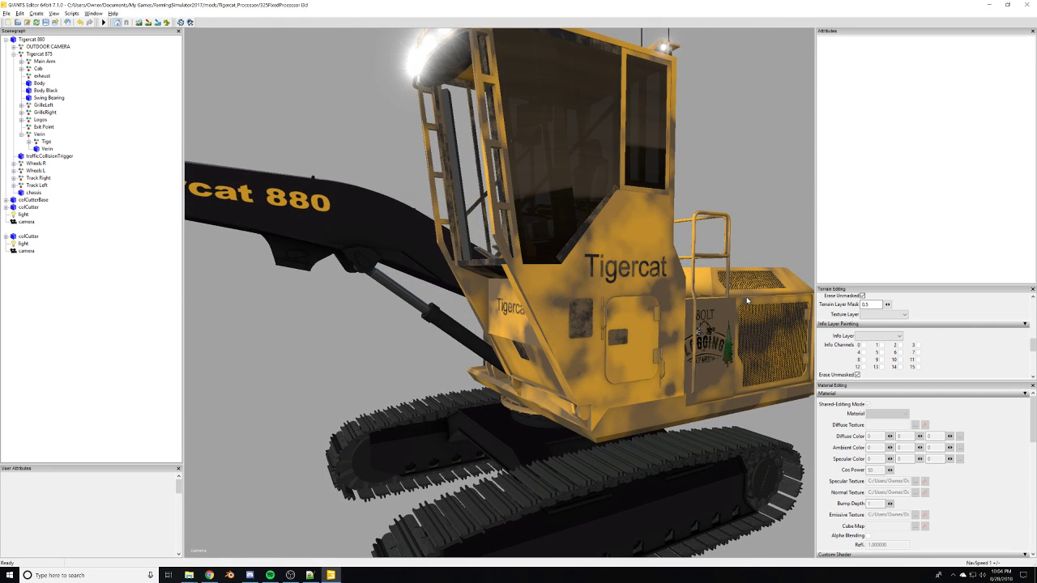
{"action": "middle_click_drag", "start_coordinate": [438, 416], "coordinate": [506, 411], "text": "alt"}
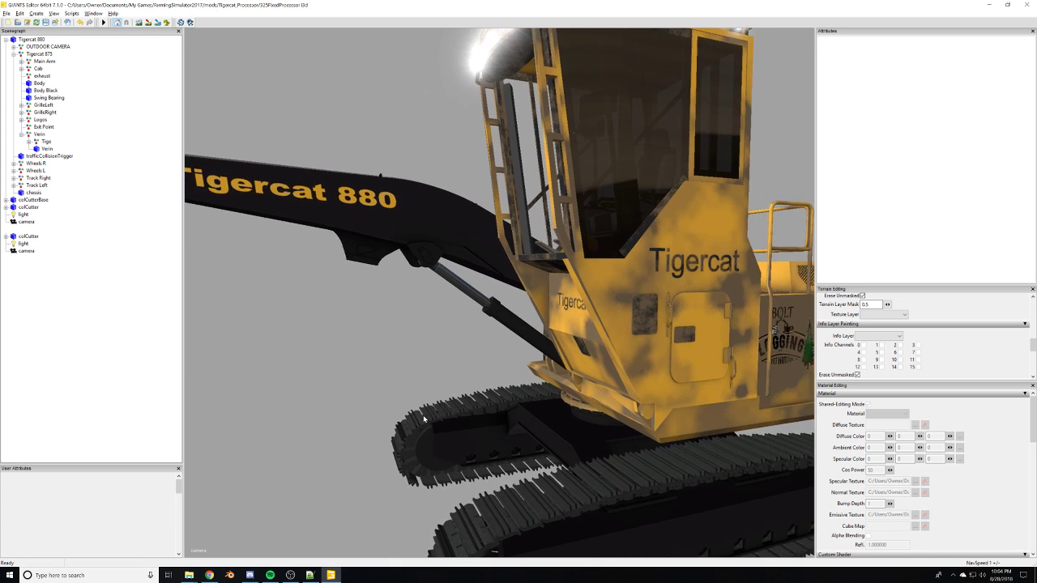
{"action": "scroll", "coordinate": [594, 327], "scroll_direction": "up", "scroll_amount": 4}
{"action": "left_click_drag", "start_coordinate": [595, 328], "coordinate": [577, 414], "text": "alt"}
{"action": "scroll", "coordinate": [526, 338], "scroll_direction": "down", "scroll_amount": 3}
{"action": "middle_click_drag", "start_coordinate": [576, 413], "coordinate": [306, 462]}
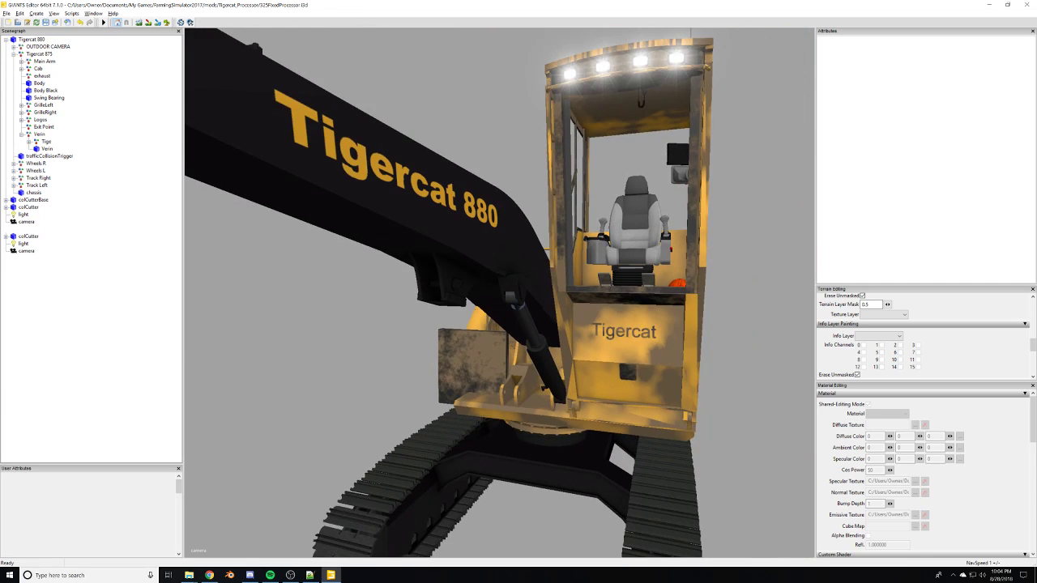
Look over the whole boom from the side, from the processor head to the cylinder's lug connection.
{"action": "key", "text": "alt+Tab"}
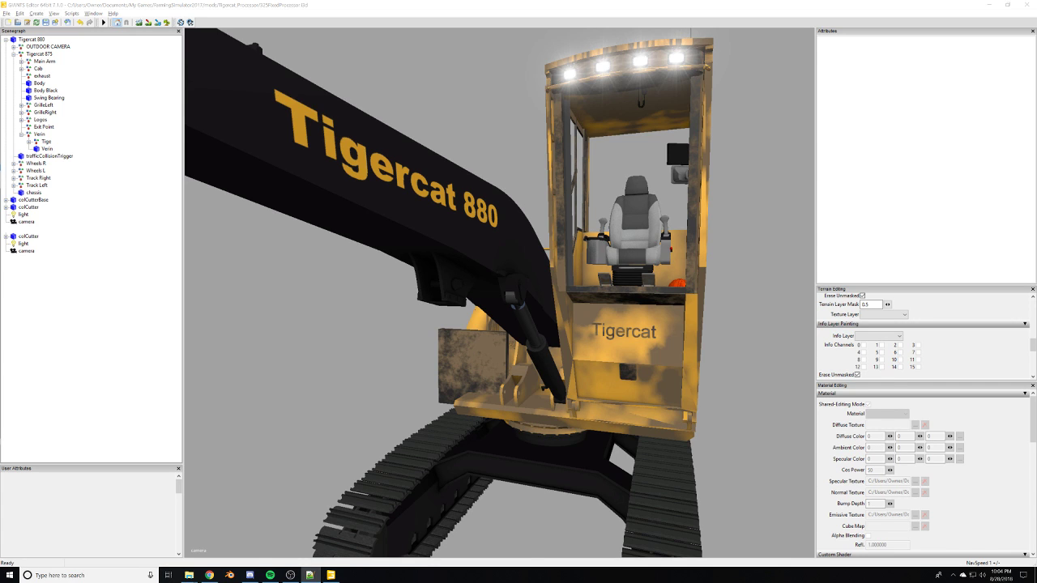
{"action": "left_click_drag", "start_coordinate": [485, 313], "coordinate": [386, 294], "text": "alt"}
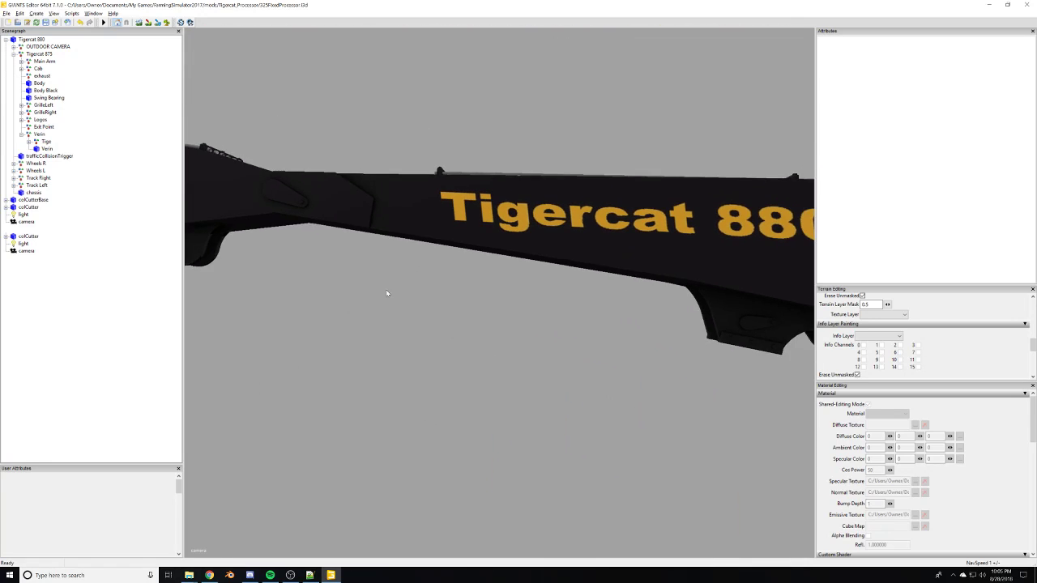
{"action": "middle_click_drag", "start_coordinate": [559, 364], "coordinate": [488, 297], "text": "alt"}
{"action": "right_click_drag", "start_coordinate": [488, 297], "coordinate": [416, 305], "text": "alt"}
{"action": "middle_click_drag", "start_coordinate": [417, 304], "coordinate": [424, 299], "text": "alt"}
{"action": "right_click_drag", "start_coordinate": [423, 299], "coordinate": [183, 346], "text": "alt"}
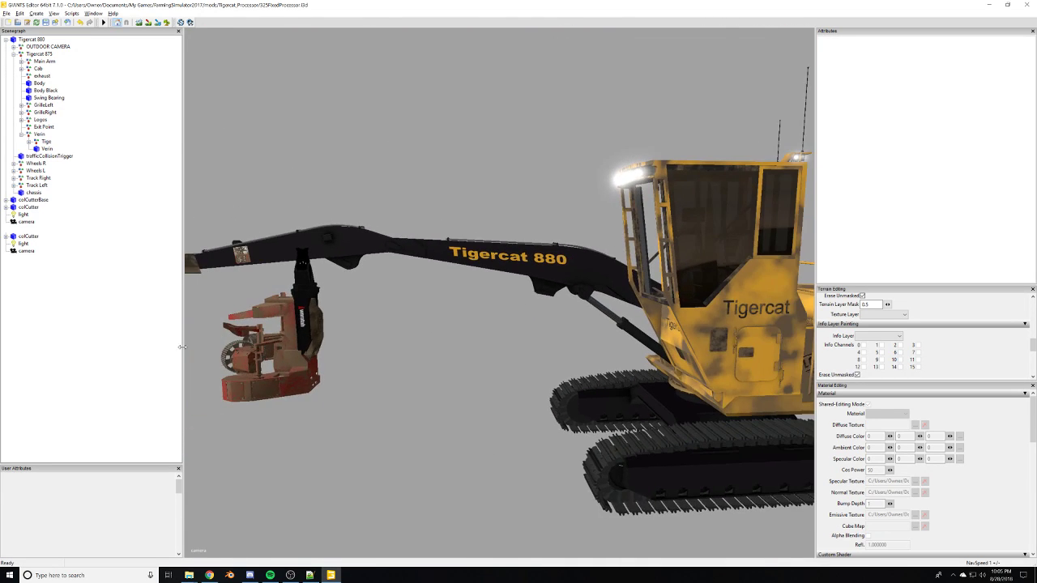
{"action": "key", "text": "alt+Tab"}
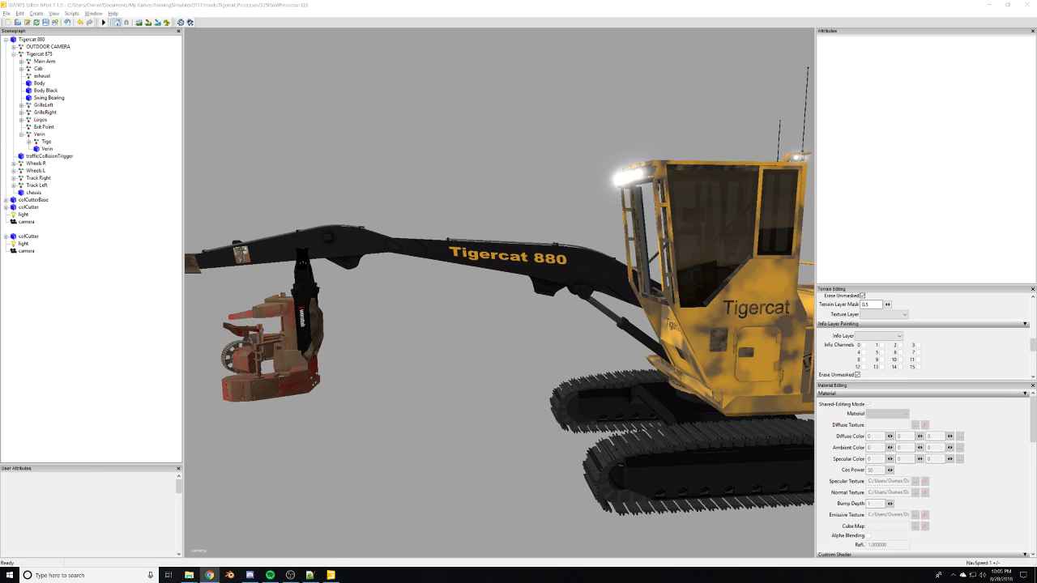
{"action": "right_click_drag", "start_coordinate": [518, 272], "coordinate": [648, 202], "text": "alt"}
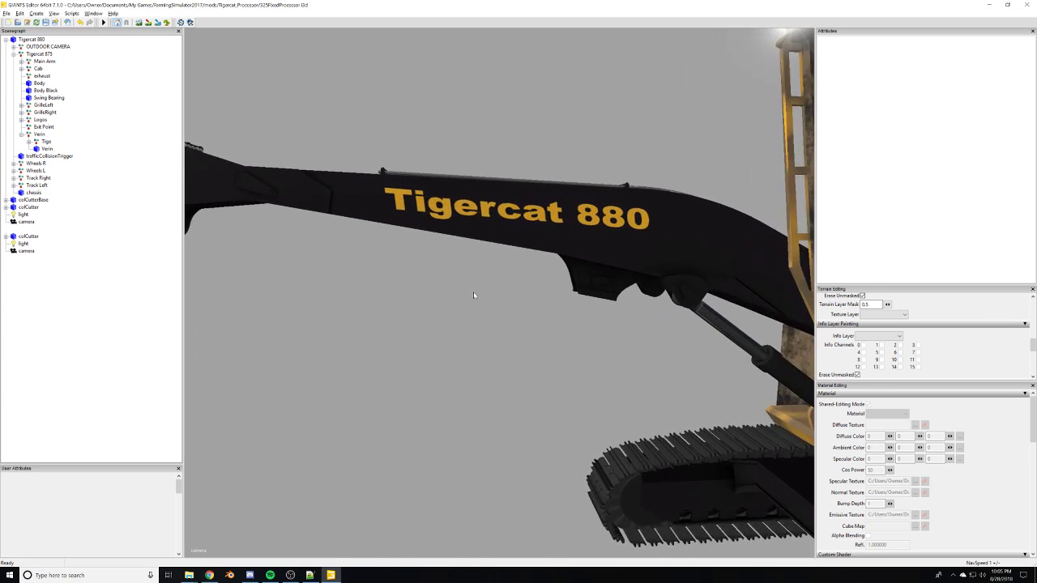
Examine the boom's underside and the cylinder's run from the boom lug down to the front of the body.
{"action": "right_click_drag", "start_coordinate": [473, 292], "coordinate": [589, 264], "text": "alt"}
{"action": "middle_click_drag", "start_coordinate": [598, 162], "coordinate": [588, 249], "text": "alt"}
{"action": "scroll", "coordinate": [589, 249], "scroll_direction": "down", "scroll_amount": 1}
{"action": "scroll", "coordinate": [505, 291], "scroll_direction": "up", "scroll_amount": 6}
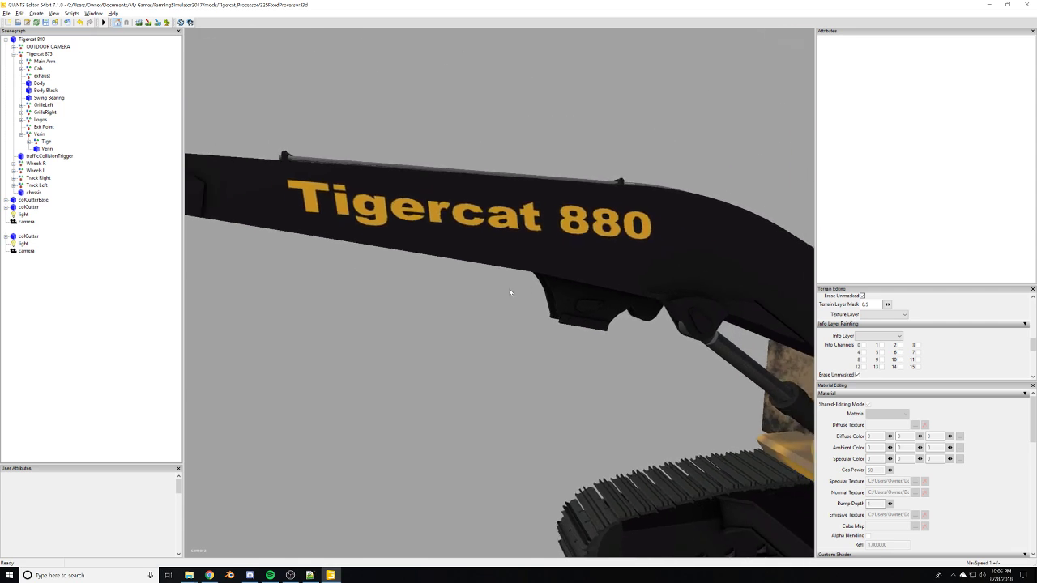
{"action": "right_click_drag", "start_coordinate": [445, 304], "coordinate": [620, 267], "text": "alt"}
{"action": "middle_click_drag", "start_coordinate": [664, 314], "coordinate": [567, 300], "text": "alt"}
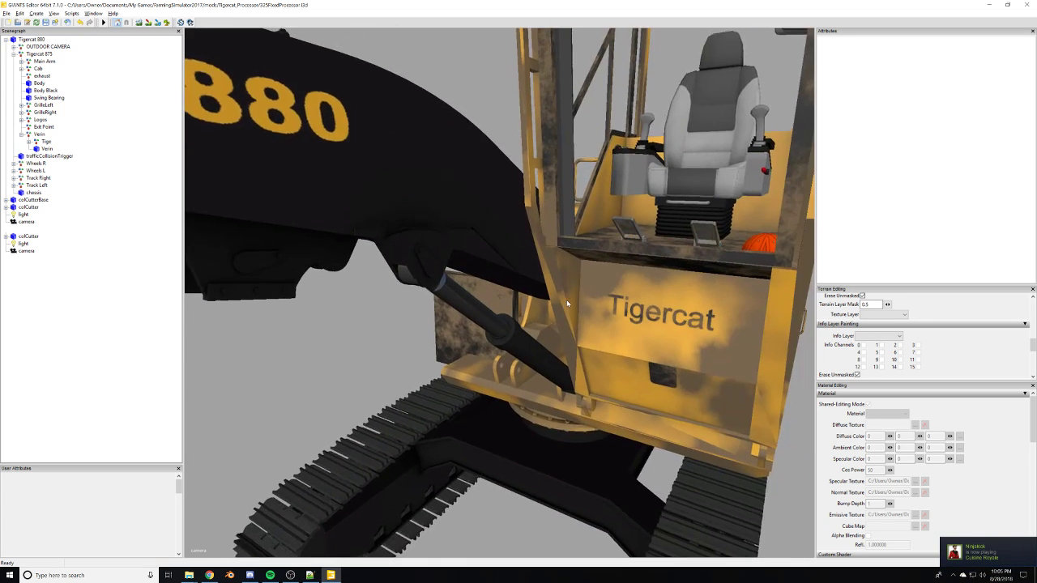
{"action": "right_click_drag", "start_coordinate": [519, 291], "coordinate": [524, 267], "text": "alt"}
{"action": "left_click_drag", "start_coordinate": [523, 267], "coordinate": [537, 229], "text": "alt"}
{"action": "right_click_drag", "start_coordinate": [537, 229], "coordinate": [470, 235], "text": "alt"}
Copy the index paths of the Verin group and its Tige child one after the other into the text editor.
{"action": "left_click", "coordinate": [38, 135]}
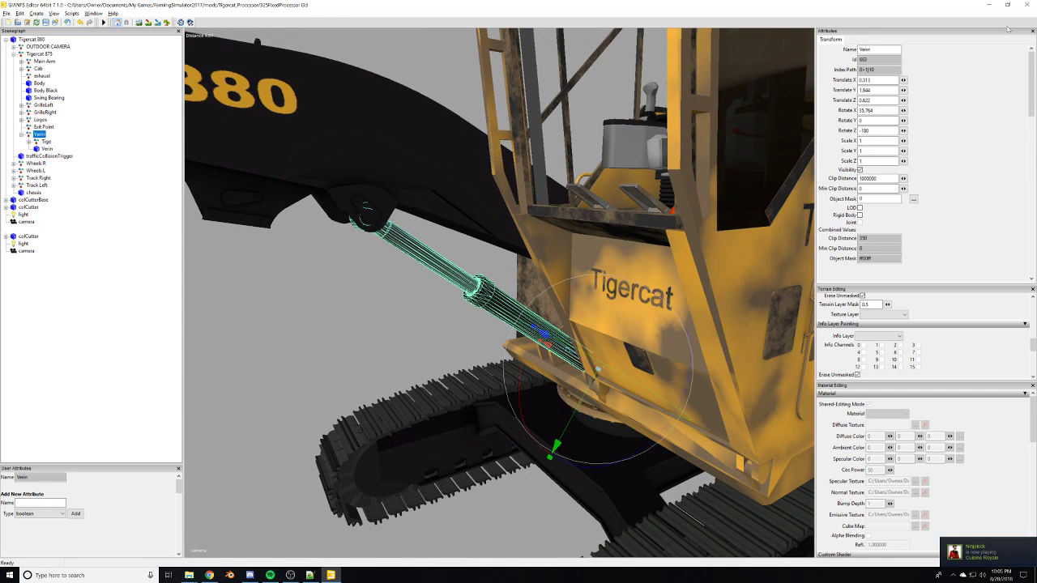
{"action": "left_click_drag", "start_coordinate": [881, 70], "coordinate": [831, 74]}
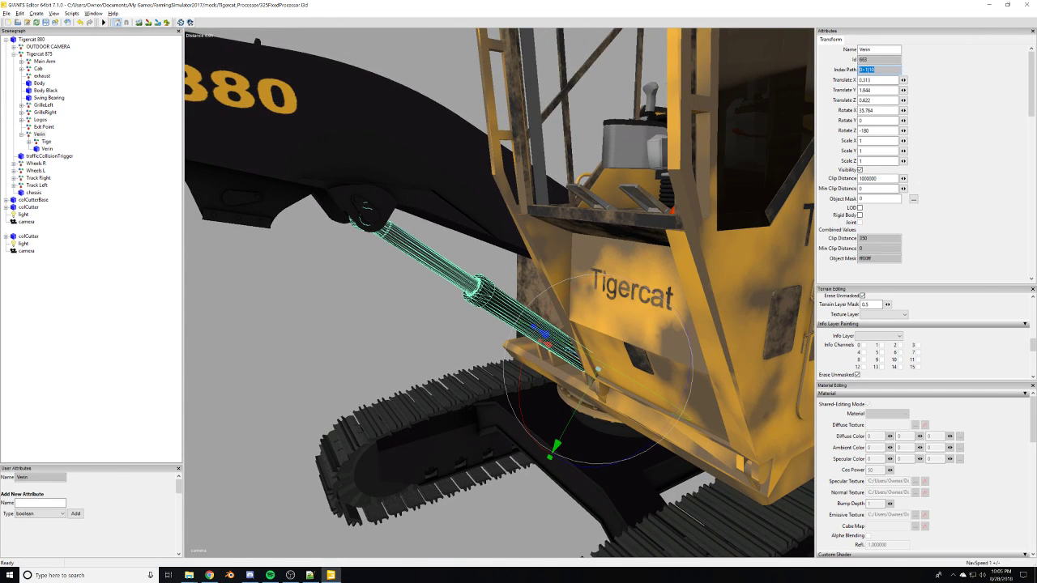
{"action": "key", "text": "alt+Tab"}
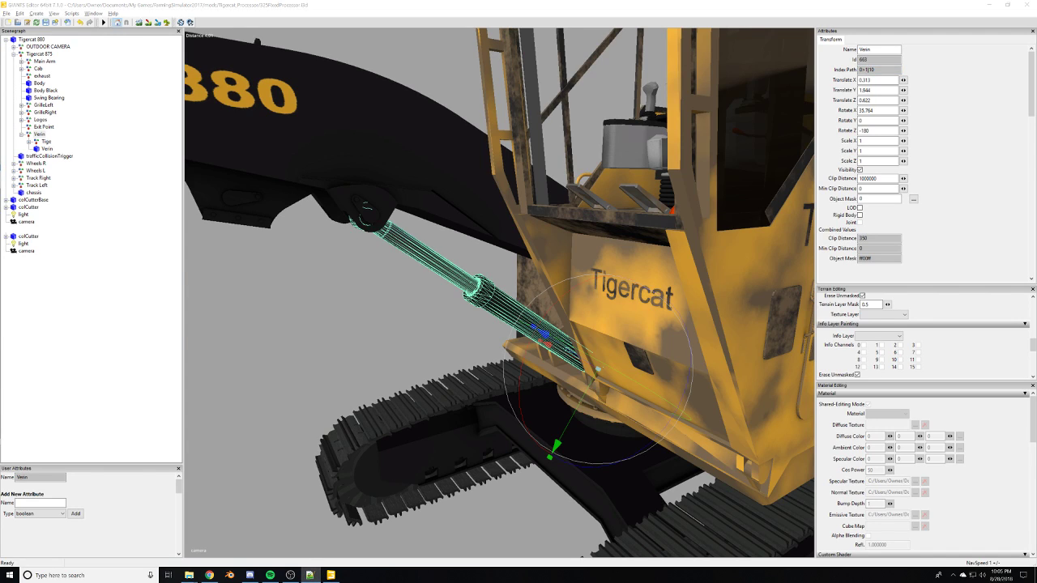
{"action": "left_click", "coordinate": [42, 142]}
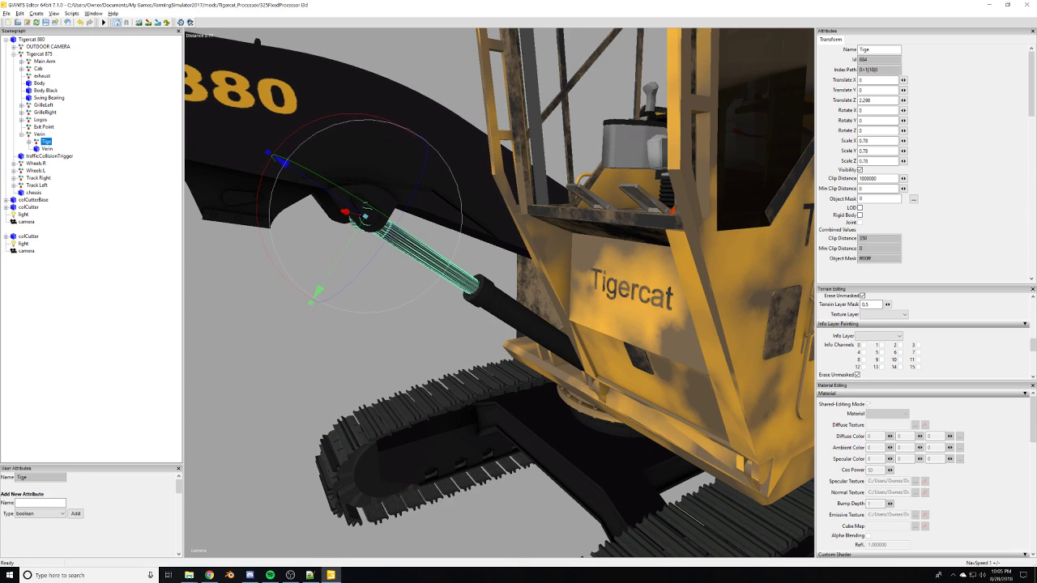
{"action": "left_click_drag", "start_coordinate": [888, 70], "coordinate": [837, 73]}
{"action": "key", "text": "alt+Tab"}
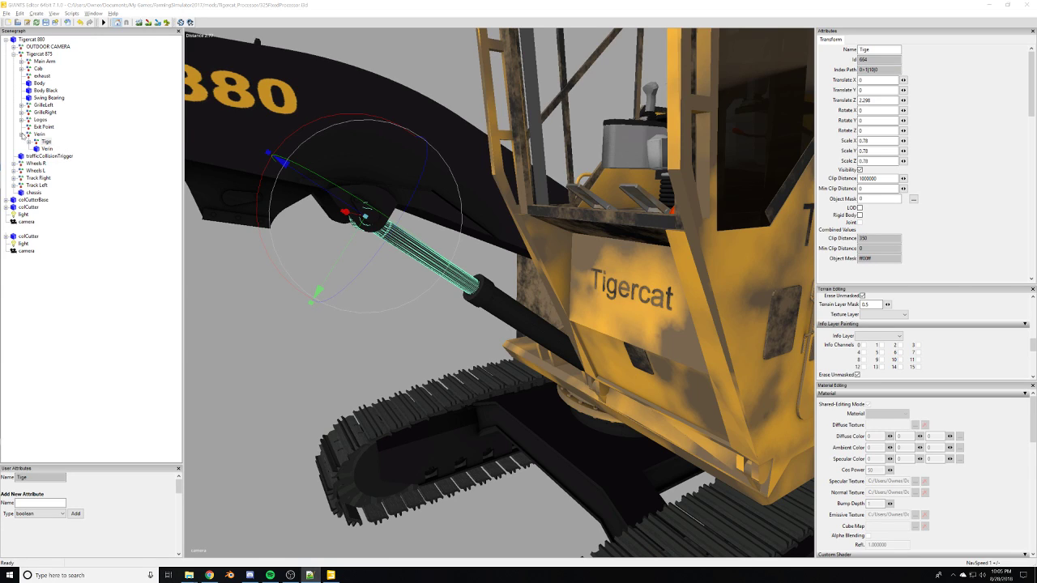
Copy the index path of the last reference node in the Main Arm group into the text editor.
{"action": "left_click", "coordinate": [22, 134]}
{"action": "left_click", "coordinate": [21, 61]}
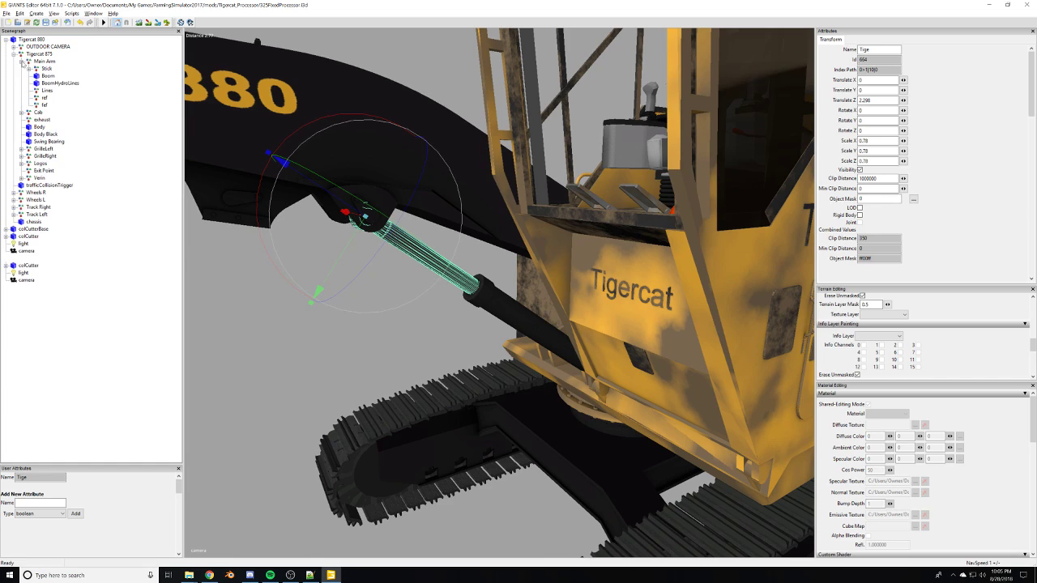
{"action": "left_click", "coordinate": [44, 105]}
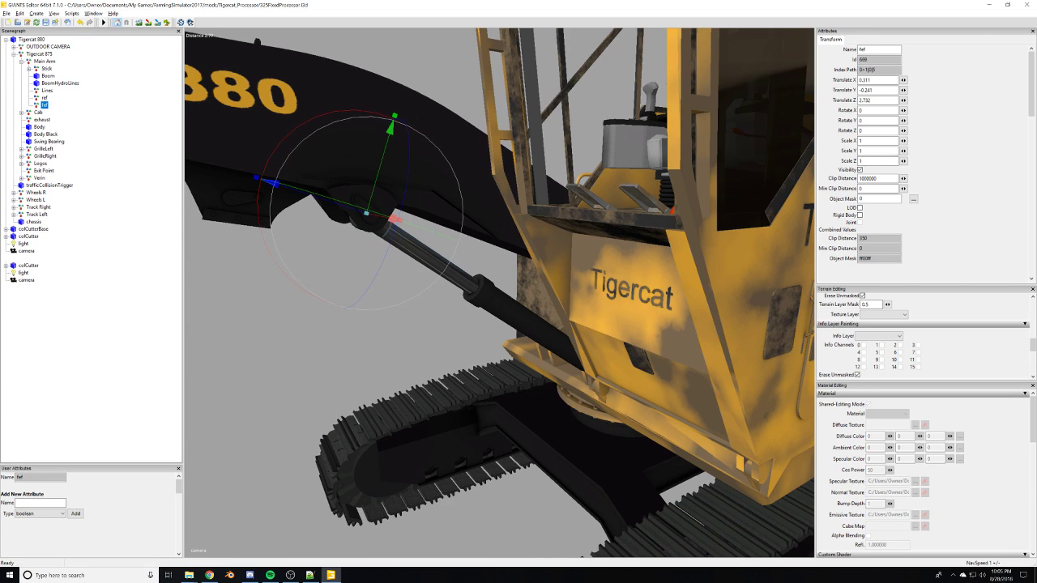
{"action": "left_click_drag", "start_coordinate": [880, 71], "coordinate": [805, 75]}
{"action": "key", "text": "alt+Tab"}
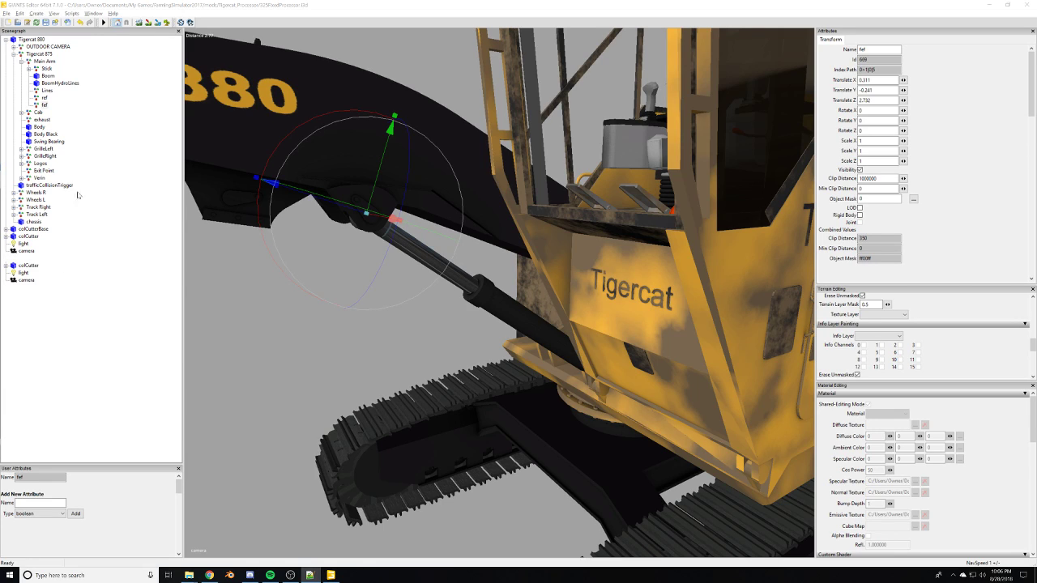
Copy the Verin group's index path again and take it to the text editor.
{"action": "left_click", "coordinate": [38, 178]}
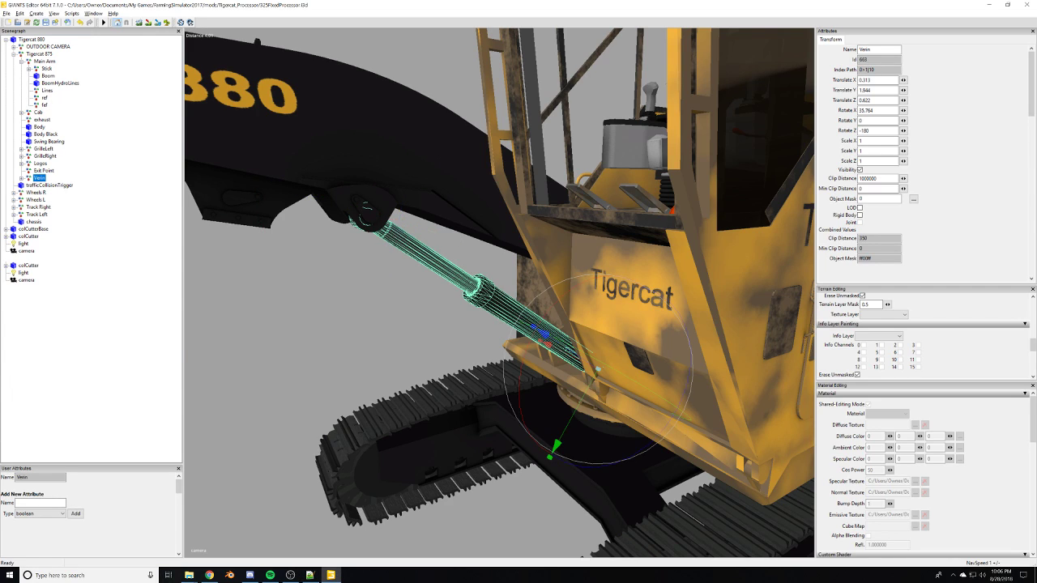
{"action": "left_click_drag", "start_coordinate": [879, 70], "coordinate": [763, 74]}
{"action": "key", "text": "alt+Tab"}
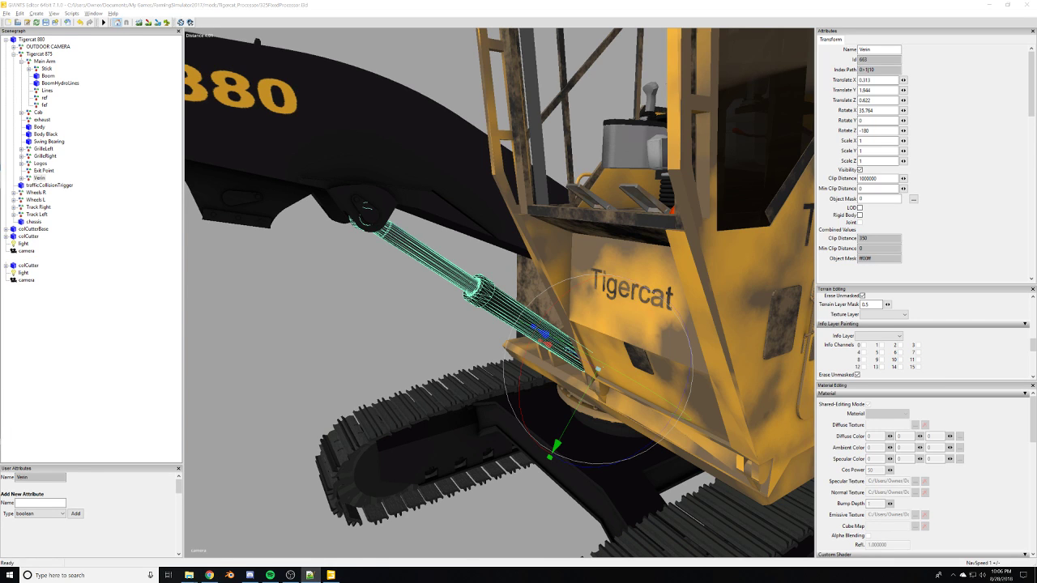
Examine the cylinder barrel and its lower mount on the body lugs from beneath the boom.
{"action": "middle_click_drag", "start_coordinate": [356, 326], "coordinate": [243, 328], "text": "alt"}
{"action": "scroll", "coordinate": [243, 328], "scroll_direction": "down", "scroll_amount": 3}
{"action": "scroll", "coordinate": [357, 251], "scroll_direction": "up", "scroll_amount": 5}
{"action": "middle_click_drag", "start_coordinate": [357, 251], "coordinate": [552, 282], "text": "alt"}
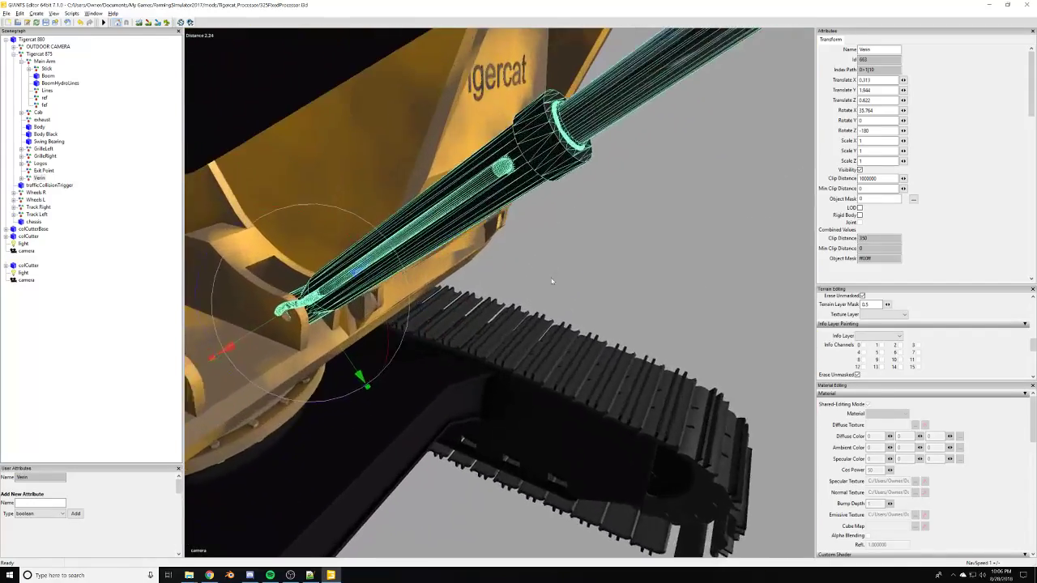
{"action": "left_click_drag", "start_coordinate": [552, 281], "coordinate": [483, 269], "text": "alt"}
{"action": "scroll", "coordinate": [479, 275], "scroll_direction": "up", "scroll_amount": 4}
{"action": "scroll", "coordinate": [483, 269], "scroll_direction": "down", "scroll_amount": 3}
{"action": "middle_click_drag", "start_coordinate": [482, 269], "coordinate": [485, 223], "text": "alt"}
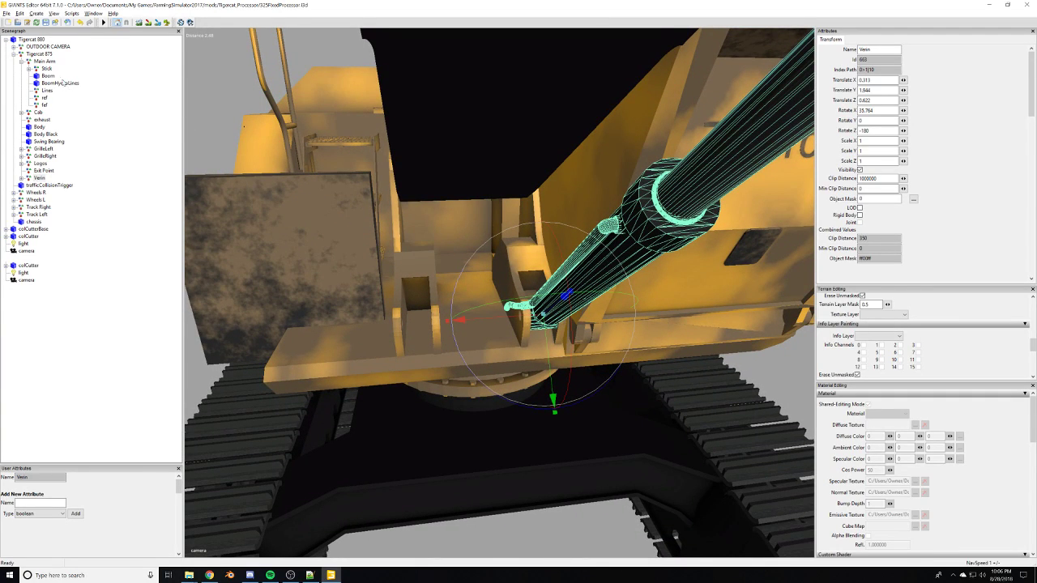
Select the Verin group and inspect its pivot at the lower lug and its rod end at the boom.
{"action": "left_click", "coordinate": [38, 178]}
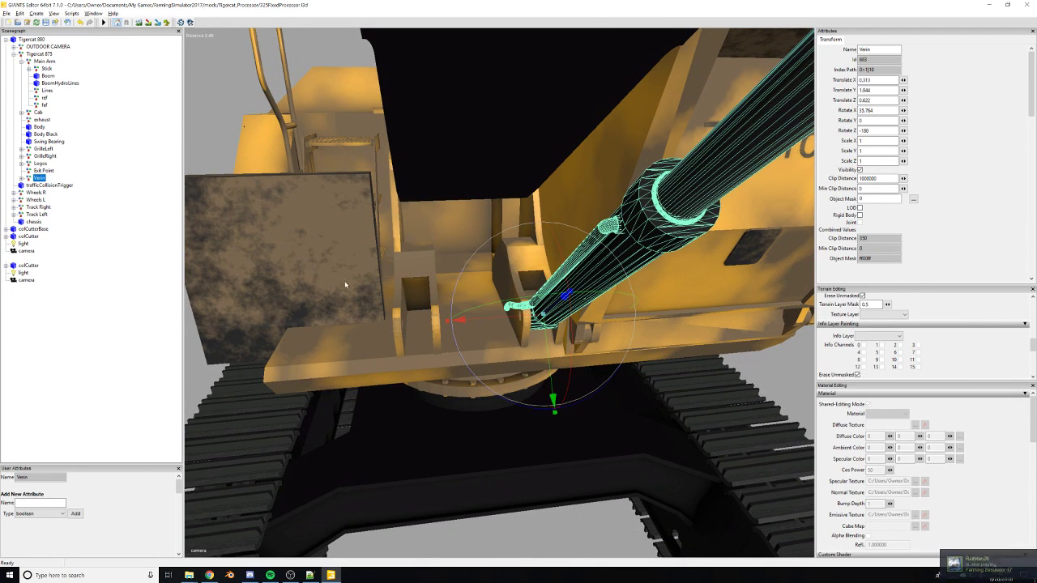
{"action": "left_click_drag", "start_coordinate": [443, 375], "coordinate": [556, 367], "text": "alt"}
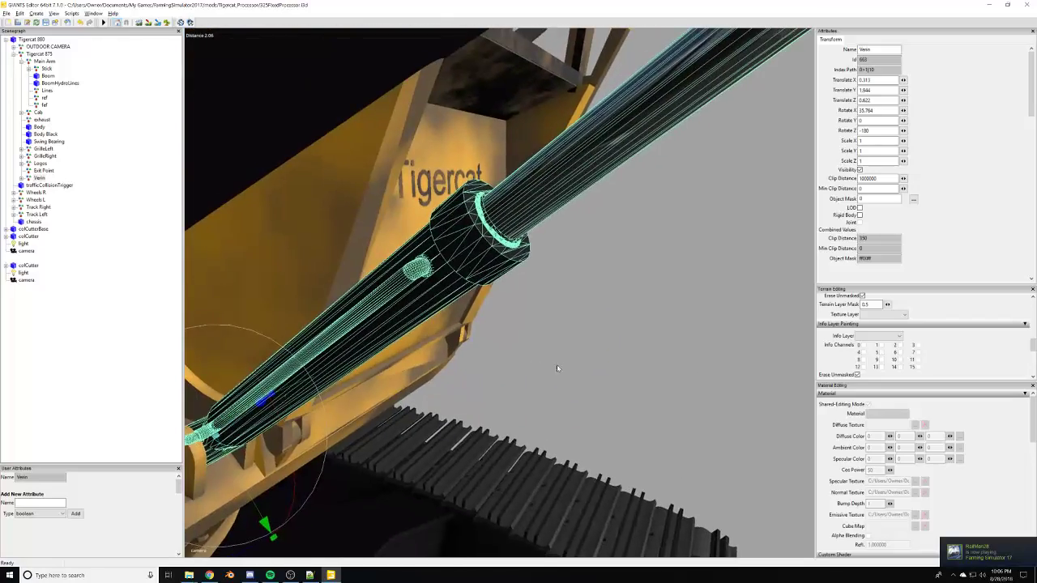
{"action": "middle_click_drag", "start_coordinate": [556, 369], "coordinate": [502, 384]}
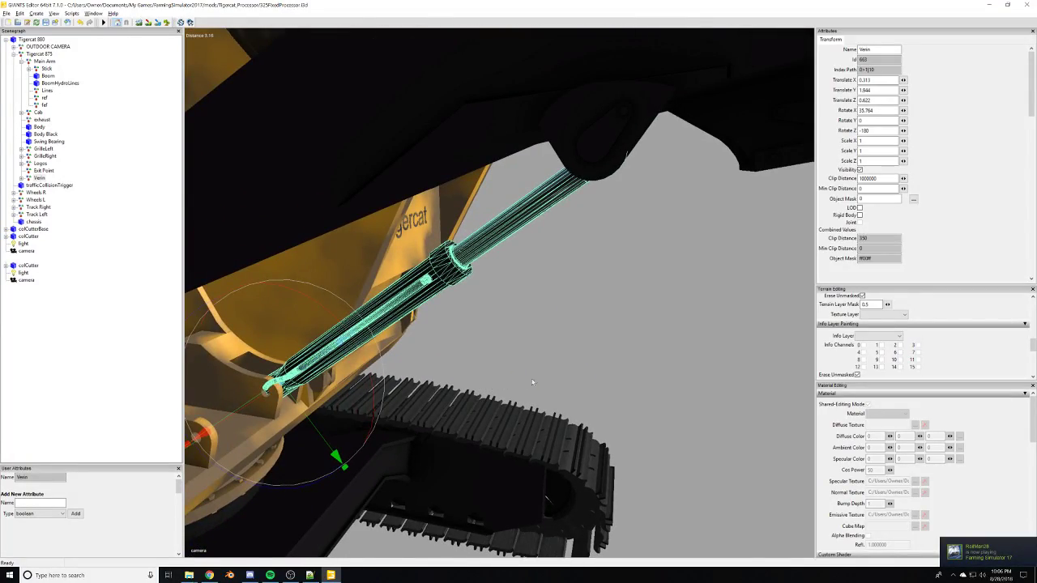
{"action": "middle_click_drag", "start_coordinate": [479, 285], "coordinate": [455, 253]}
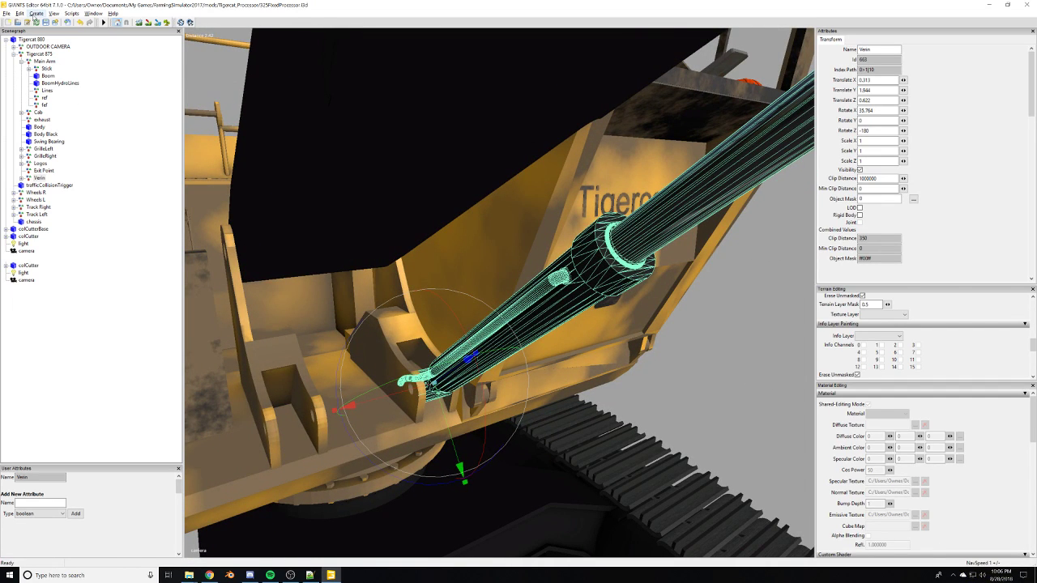
{"action": "scroll", "coordinate": [358, 241], "scroll_direction": "down", "scroll_amount": 3}
{"action": "scroll", "coordinate": [438, 229], "scroll_direction": "up", "scroll_amount": 8}
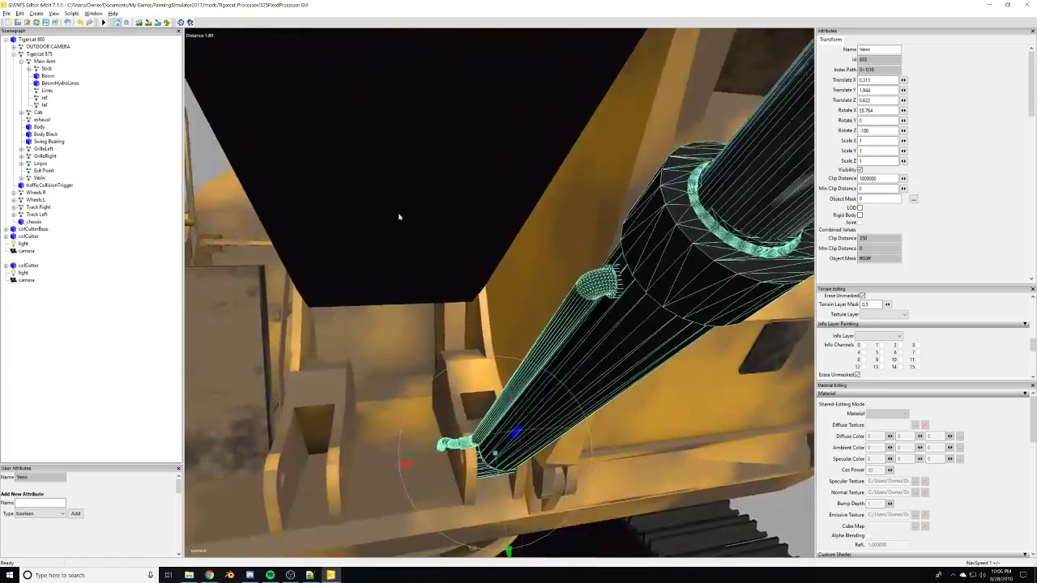
{"action": "scroll", "coordinate": [399, 216], "scroll_direction": "down", "scroll_amount": 3}
{"action": "left_click_drag", "start_coordinate": [398, 217], "coordinate": [388, 225], "text": "alt"}
{"action": "type", "text": "f"}
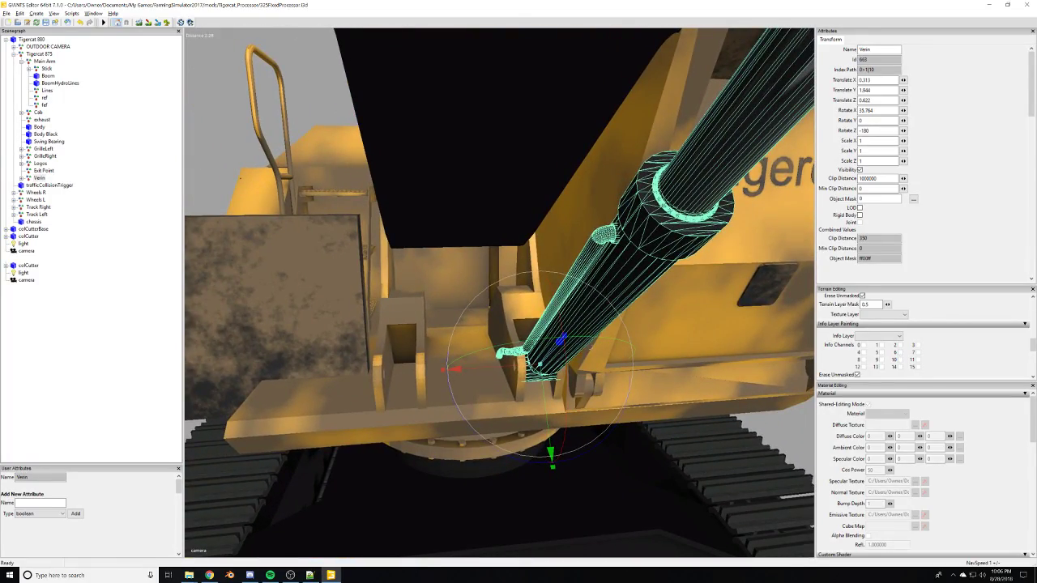
Save the 325FixedProcessor.i3d scene and minimise the editor.
{"action": "left_click", "coordinate": [336, 329]}
{"action": "key", "text": "ctrl+s"}
{"action": "left_click", "coordinate": [992, 4]}
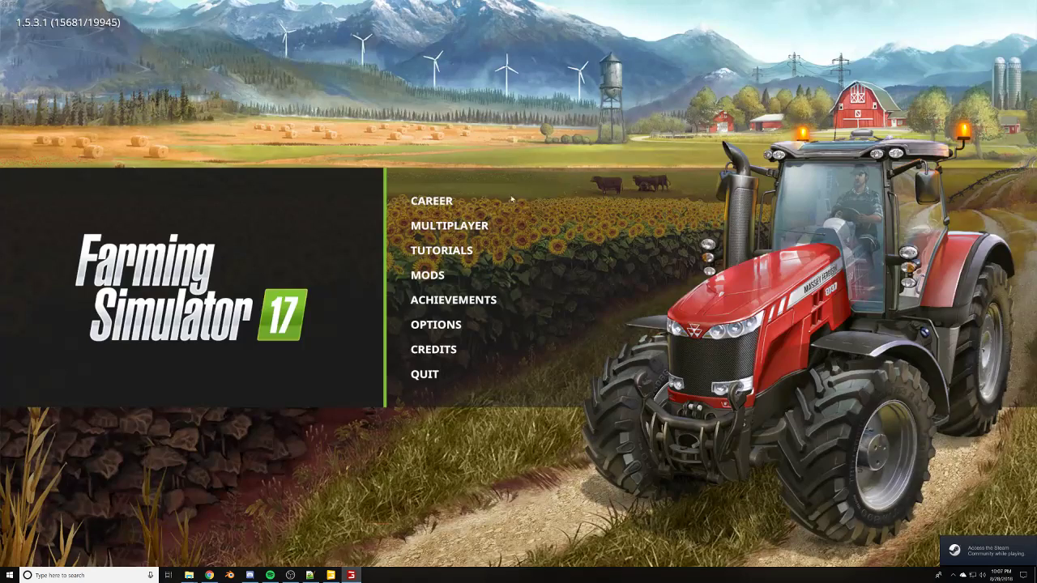
Load career Savegame 2 on the Smokey Mountain map with the Tigercat 880 mod enabled and start playing.
{"action": "left_click", "coordinate": [512, 199]}
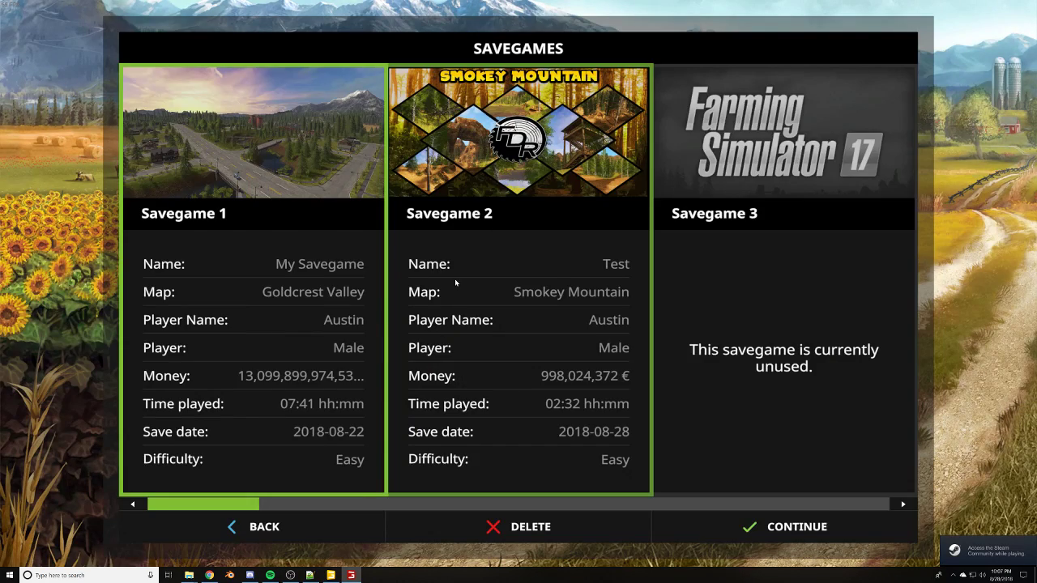
{"action": "left_click", "coordinate": [456, 280]}
{"action": "scroll", "coordinate": [751, 508], "scroll_direction": "down", "scroll_amount": 2}
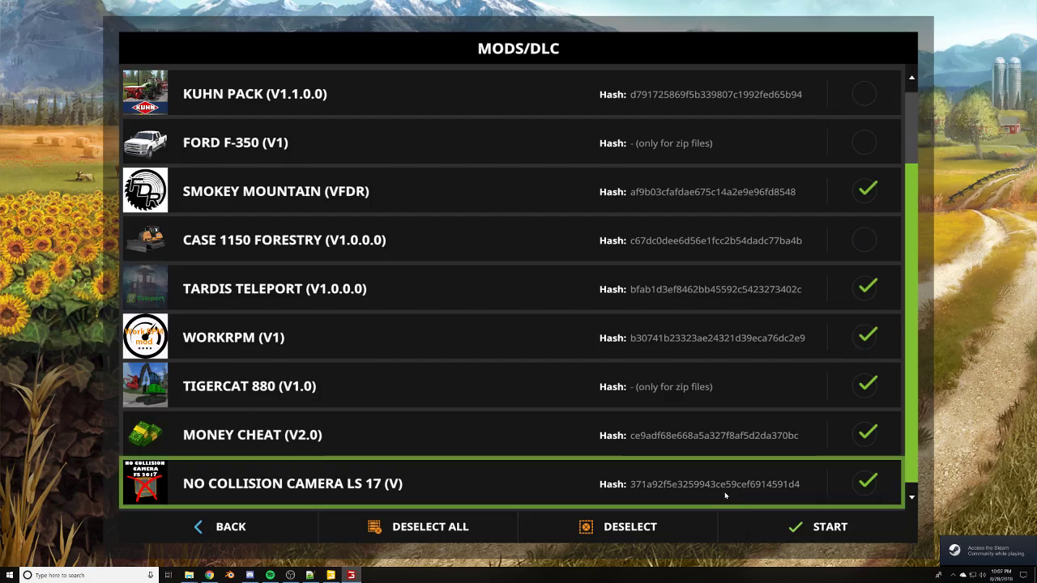
{"action": "left_click", "coordinate": [784, 537]}
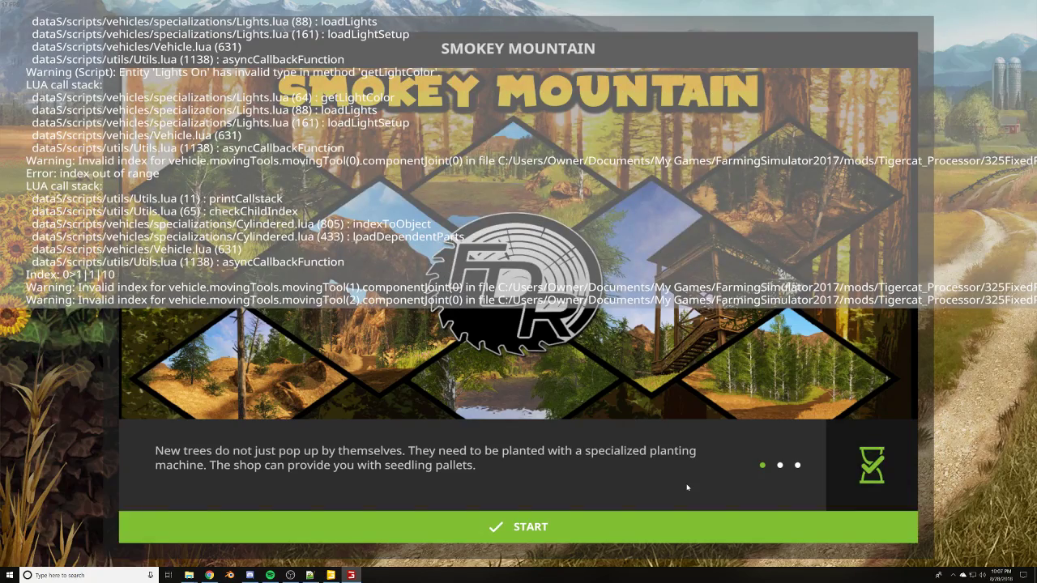
{"action": "left_click", "coordinate": [674, 523]}
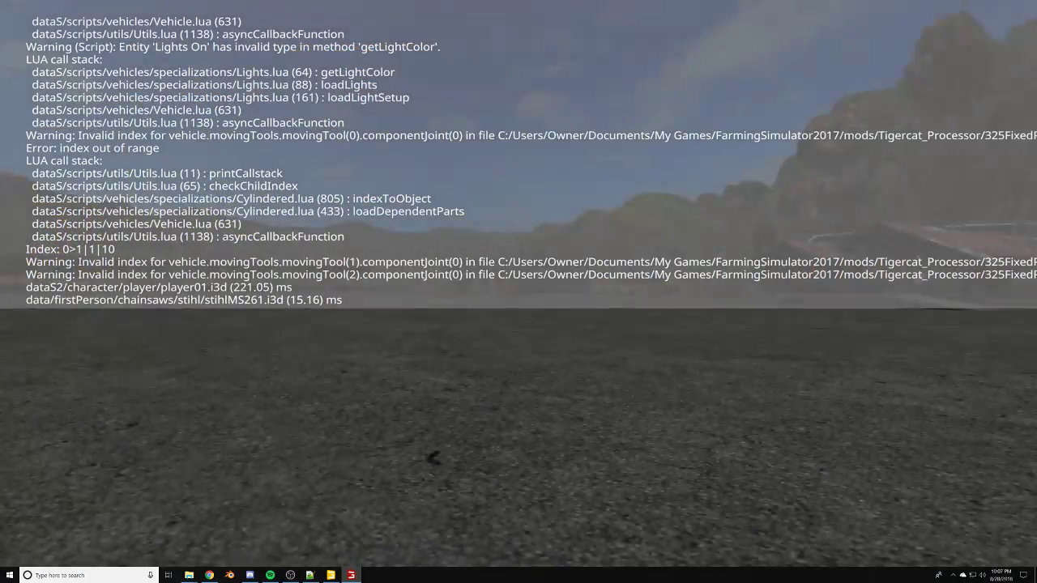
Hide the console, enter the Tigercat 880 and turn the debug overlay on and off again.
{"action": "key", "text": "grave"}
{"action": "key", "text": "Tab"}
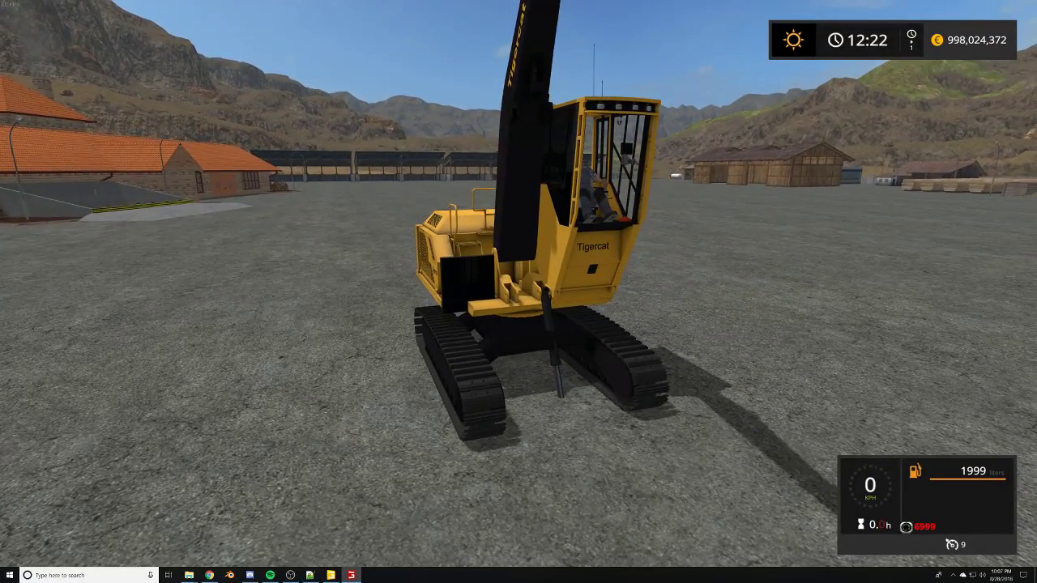
{"action": "key", "text": "F5"}
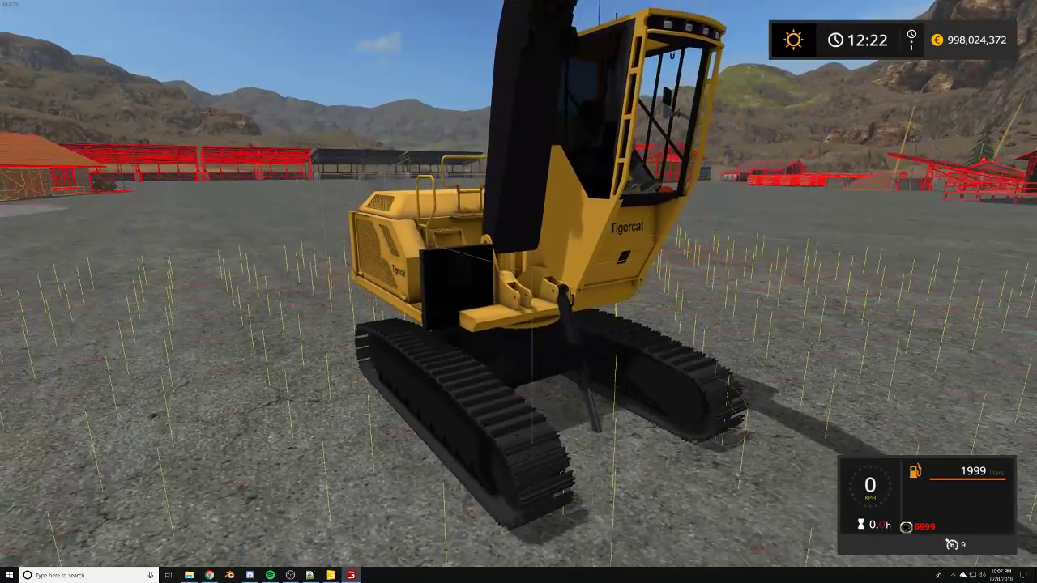
{"action": "key", "text": "F5"}
Drive the Tigercat 880 forward and backward while inspecting the boom cylinder at the front of the body.
{"action": "key", "text": "w"}
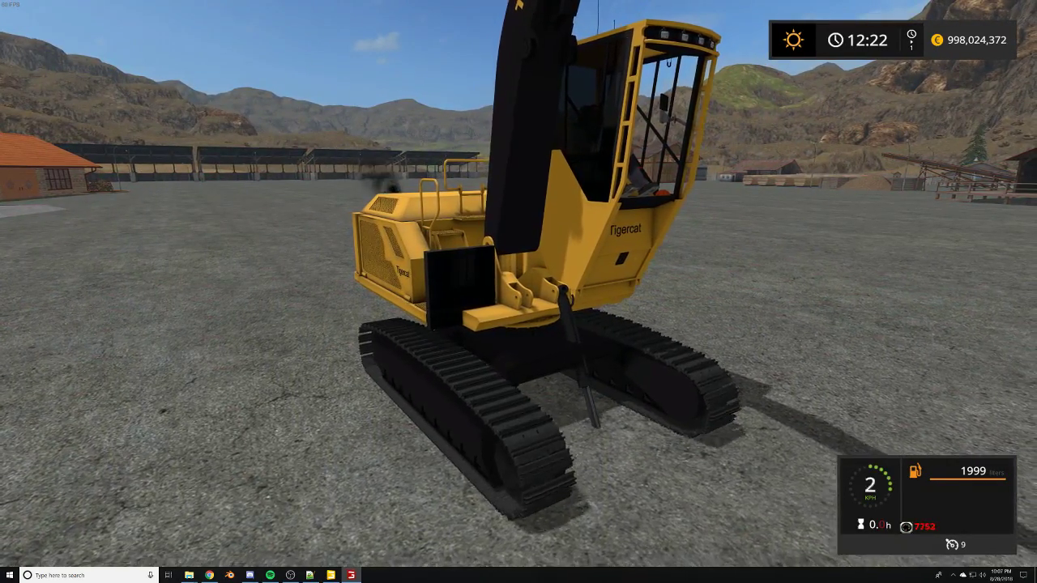
{"action": "key", "text": "s"}
{"action": "scroll", "coordinate": [518, 292], "scroll_direction": "up", "scroll_amount": 4}
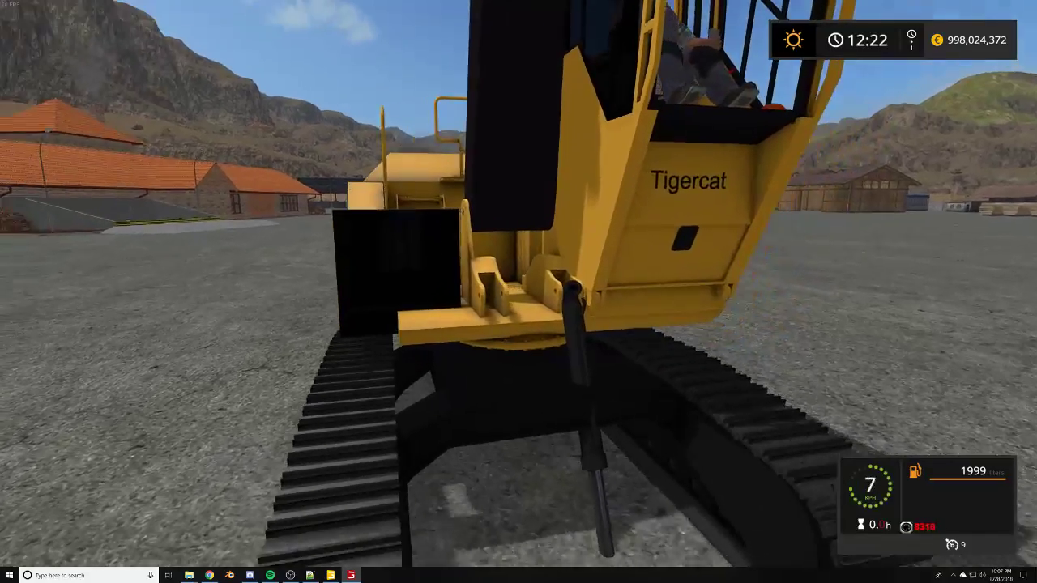
{"action": "key", "text": "w"}
{"action": "key", "text": "s"}
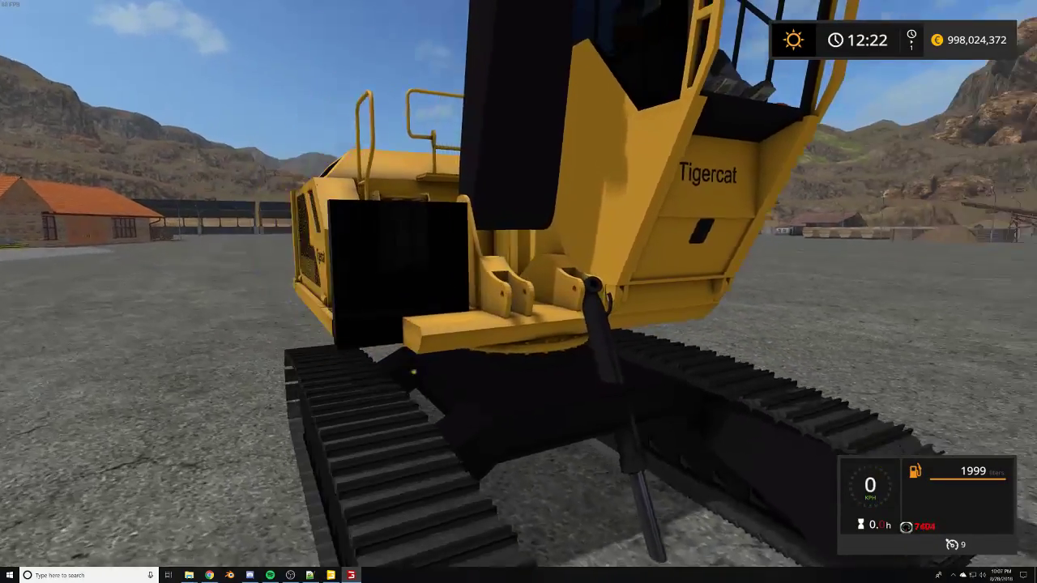
{"action": "scroll", "coordinate": [518, 292], "scroll_direction": "down", "scroll_amount": 3}
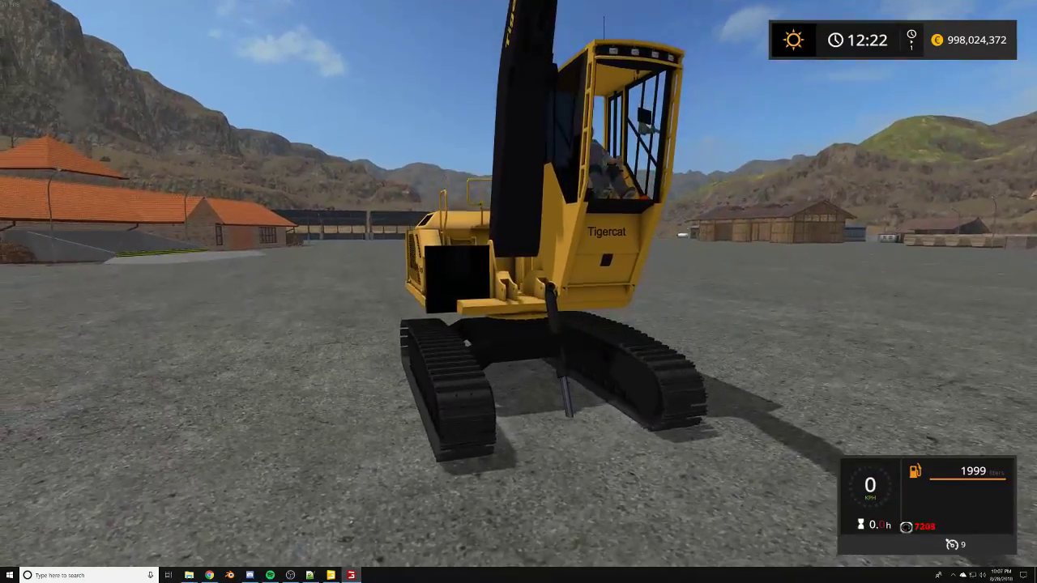
Review the mod's errors in the game console and quit the game with the q command.
{"action": "key", "text": "grave"}
{"action": "key", "text": "grave"}
{"action": "type", "text": "q"}
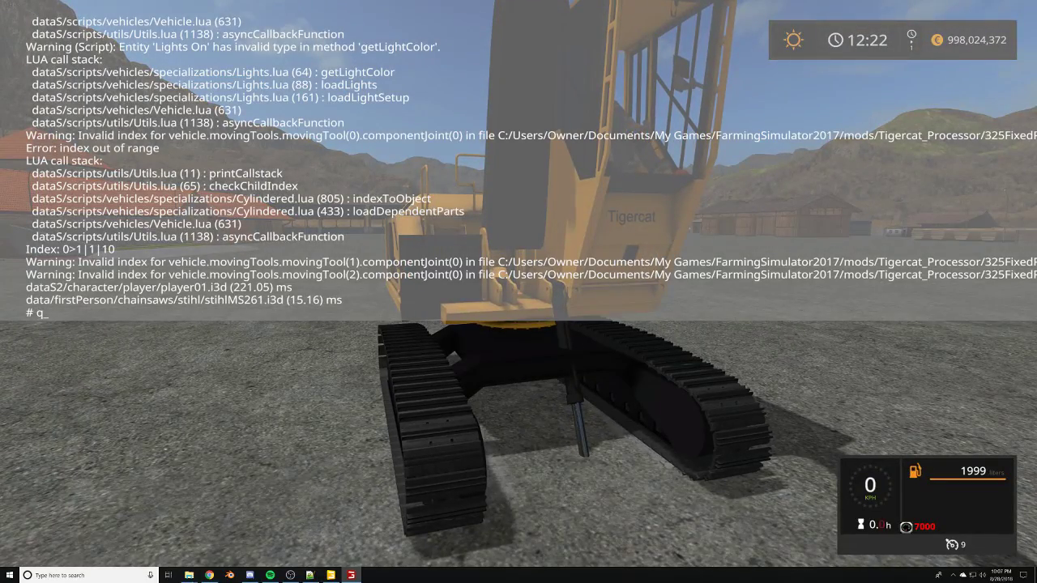
{"action": "key", "text": "Return"}
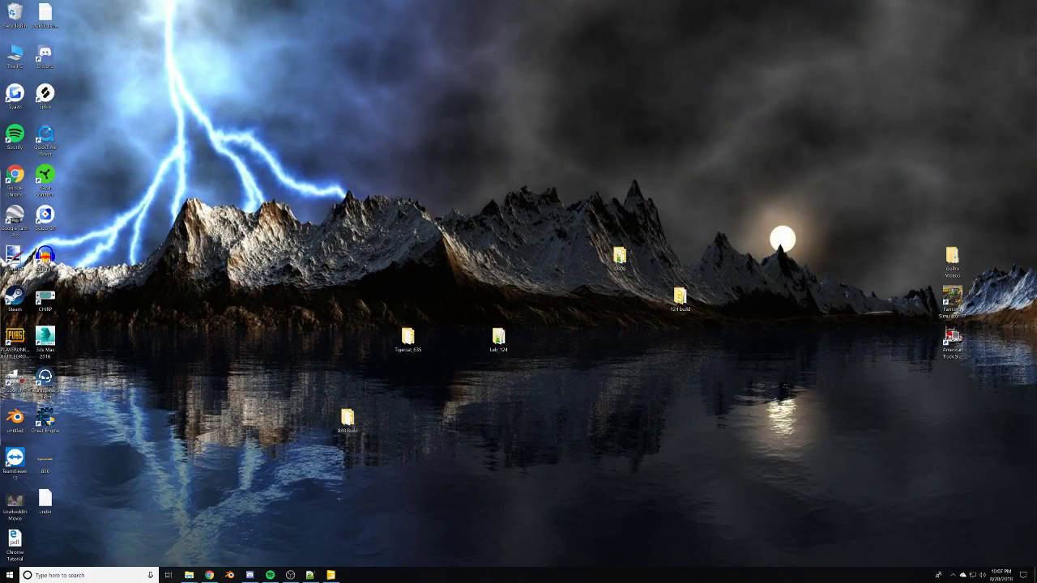
Switch back to GIANTS Editor and examine the cylinder's lower mount and barrel from the side.
{"action": "left_click", "coordinate": [331, 575]}
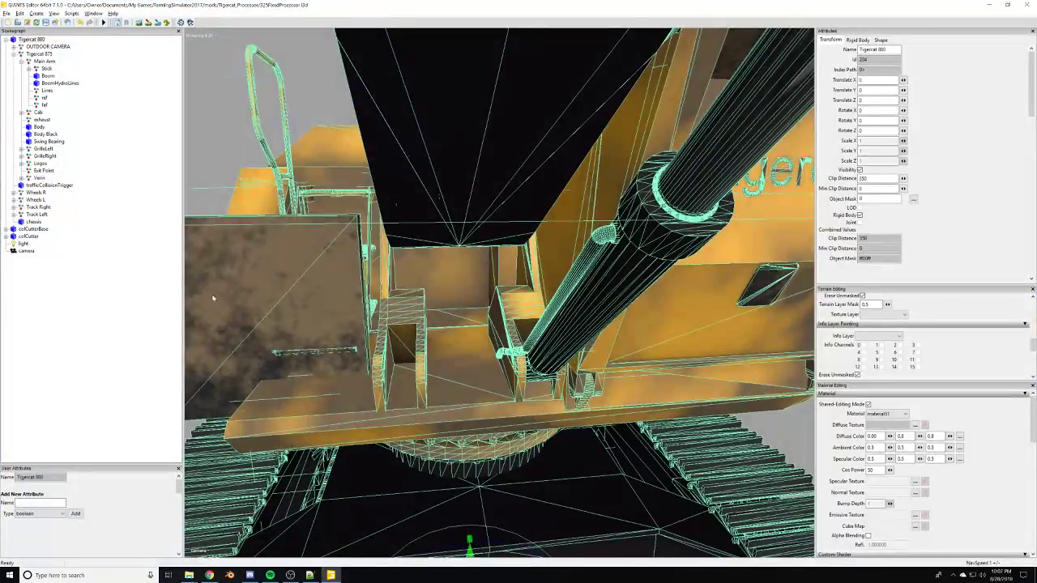
{"action": "left_click_drag", "start_coordinate": [214, 297], "coordinate": [341, 317], "text": "alt"}
{"action": "scroll", "coordinate": [341, 313], "scroll_direction": "down", "scroll_amount": 3}
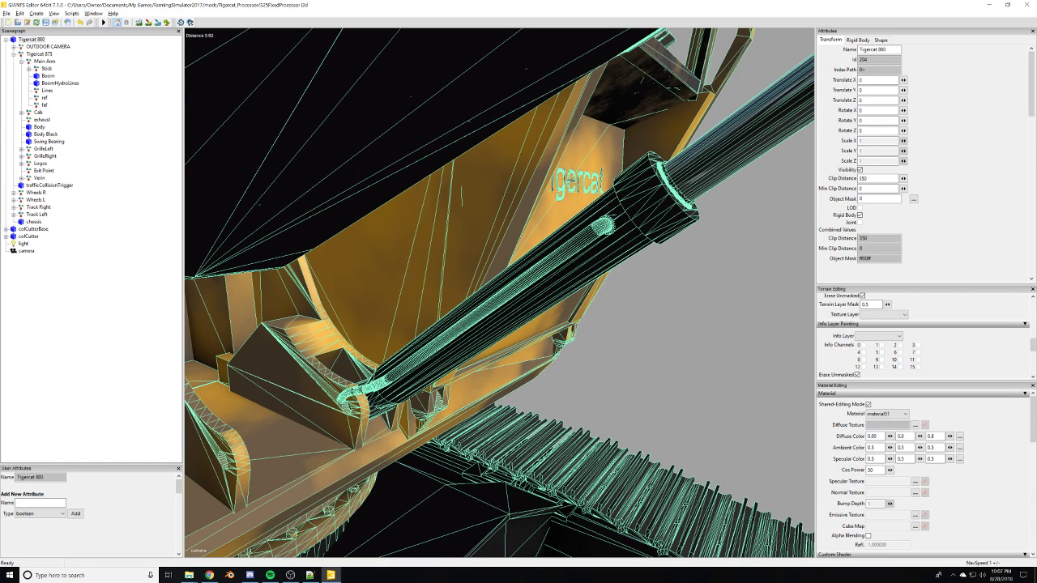
Return to the GIANTS Editor scene, select the Verin cylinder group and try a Z rotation of 0.
{"action": "key", "text": "alt+Tab"}
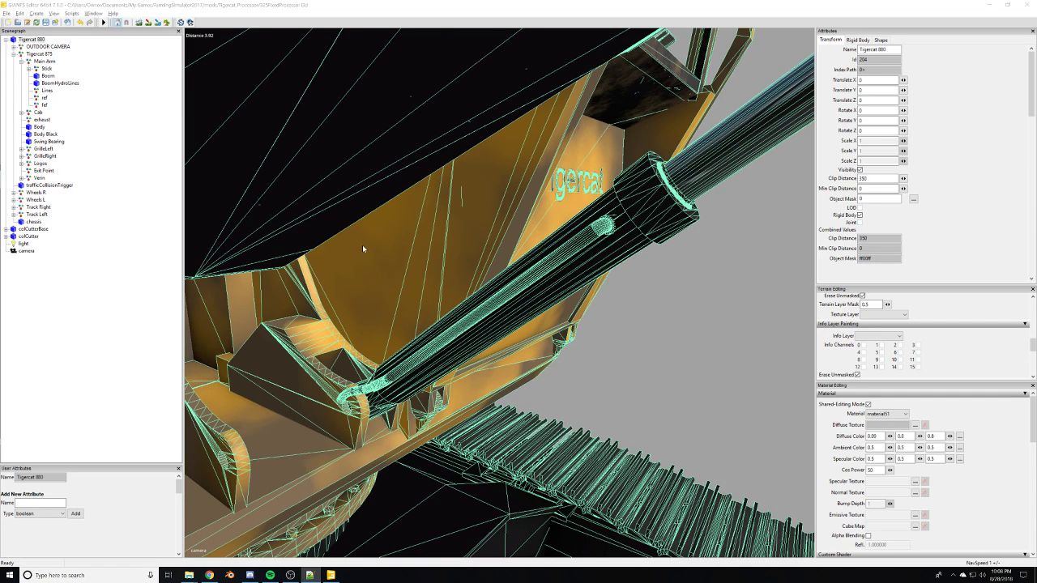
{"action": "left_click", "coordinate": [36, 178]}
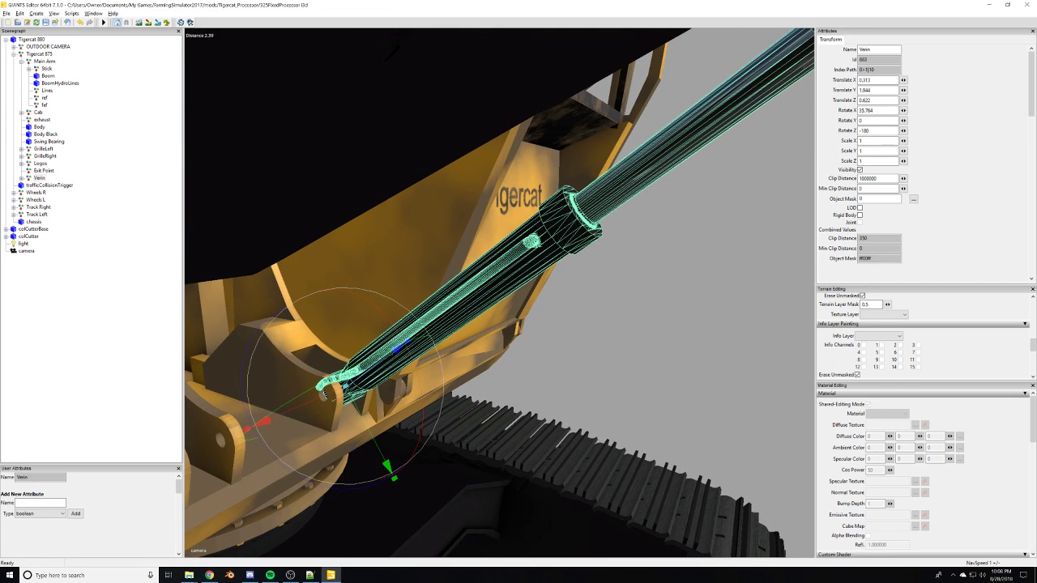
{"action": "left_click_drag", "start_coordinate": [881, 131], "coordinate": [657, 112]}
{"action": "type", "text": "0"}
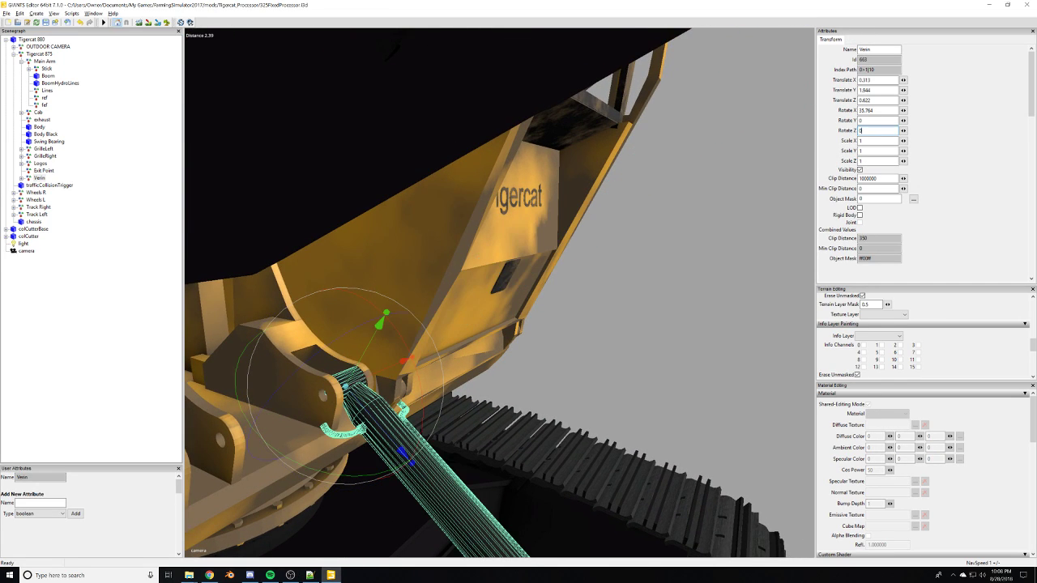
{"action": "scroll", "coordinate": [440, 254], "scroll_direction": "down", "scroll_amount": 8}
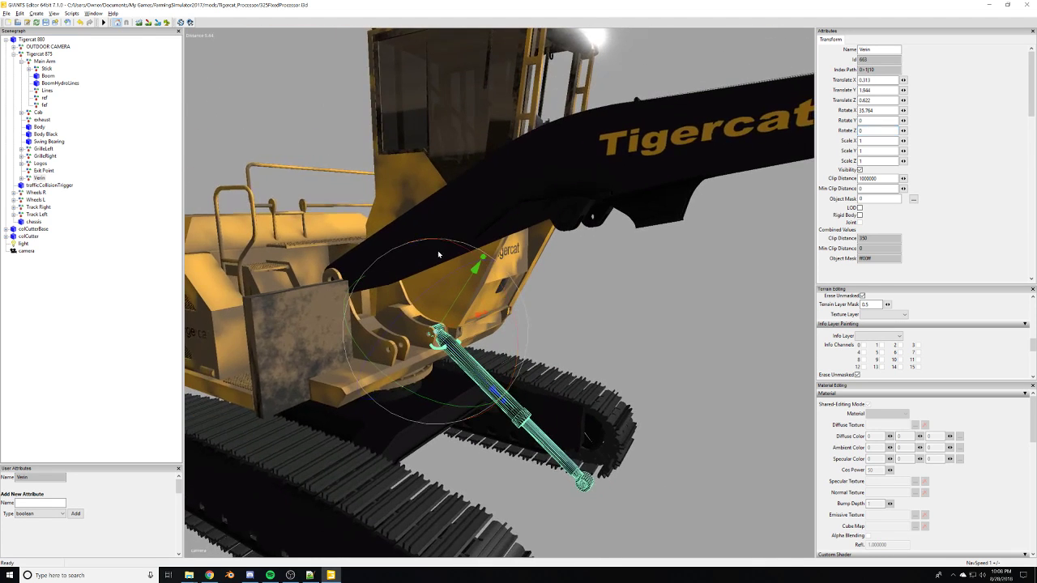
{"action": "scroll", "coordinate": [441, 254], "scroll_direction": "up", "scroll_amount": 8}
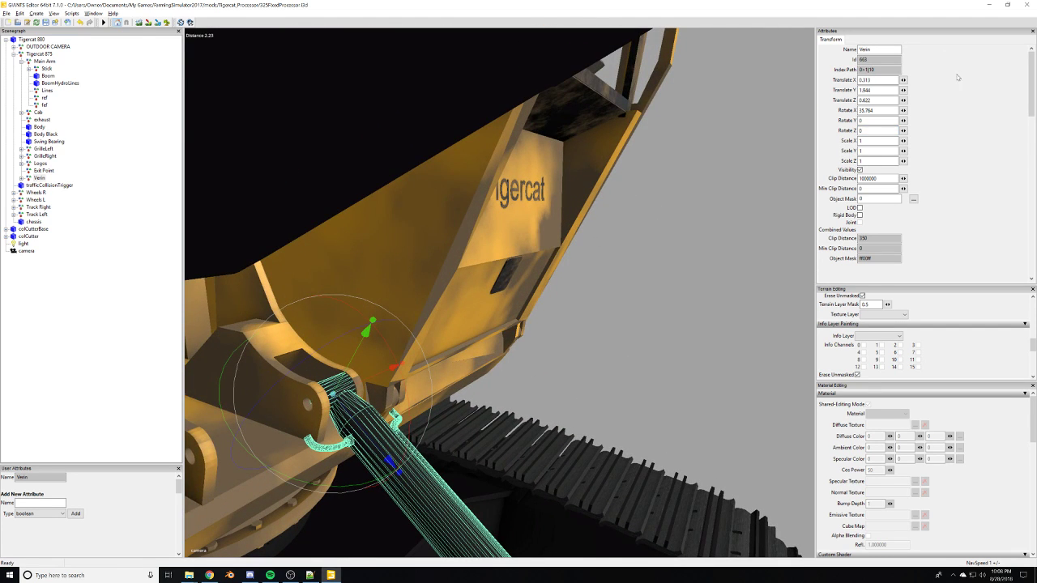
Try a Y rotation on the Verin group, clear it and restore the Z rotation to -180.
{"action": "double_click", "coordinate": [860, 120]}
{"action": "type", "text": "180"}
{"action": "key", "text": "BackSpace"}
{"action": "key", "text": "BackSpace"}
{"action": "key", "text": "BackSpace"}
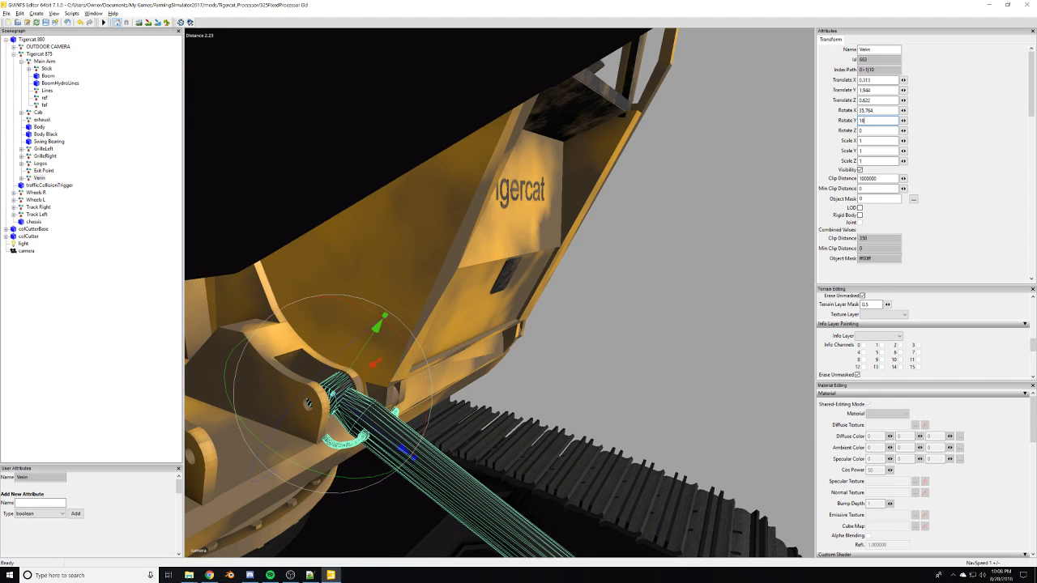
{"action": "key", "text": "Tab"}
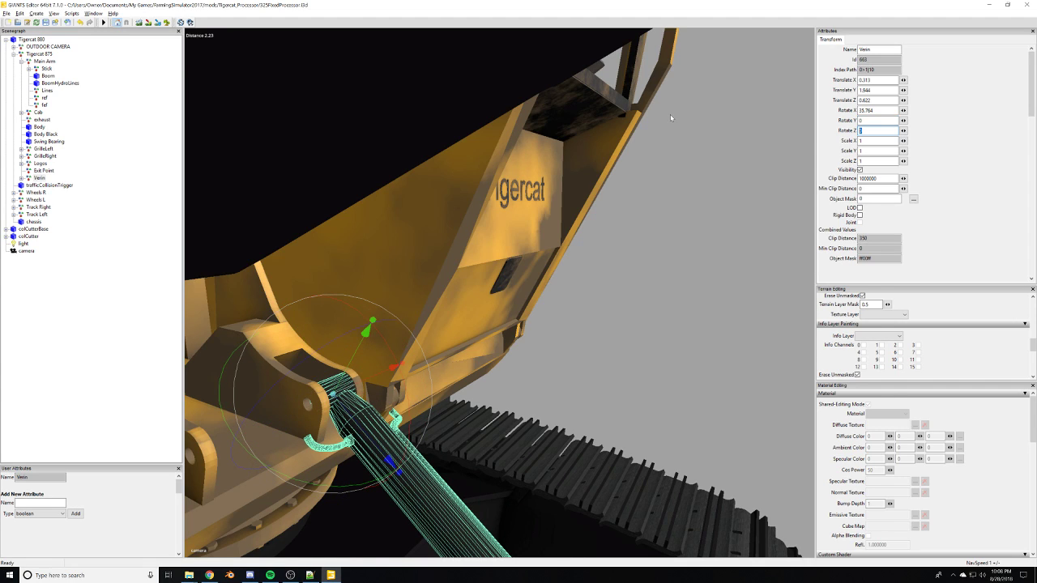
{"action": "type", "text": "-180"}
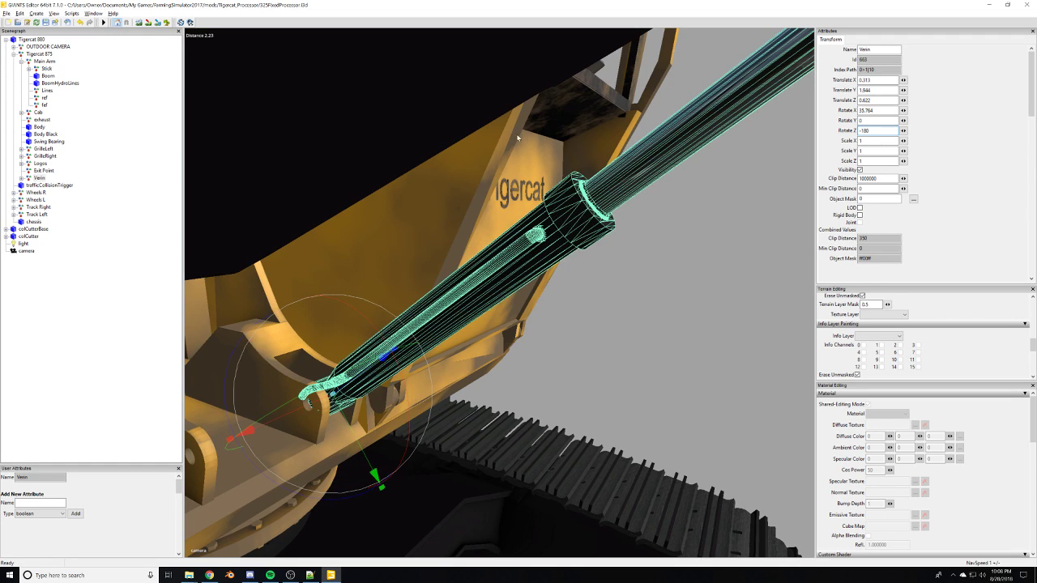
Set the Verin group's X rotation to 0 and freeze its rotation with Freeze Transformations.
{"action": "left_click", "coordinate": [37, 14]}
{"action": "mouse_move", "coordinate": [20, 13]}
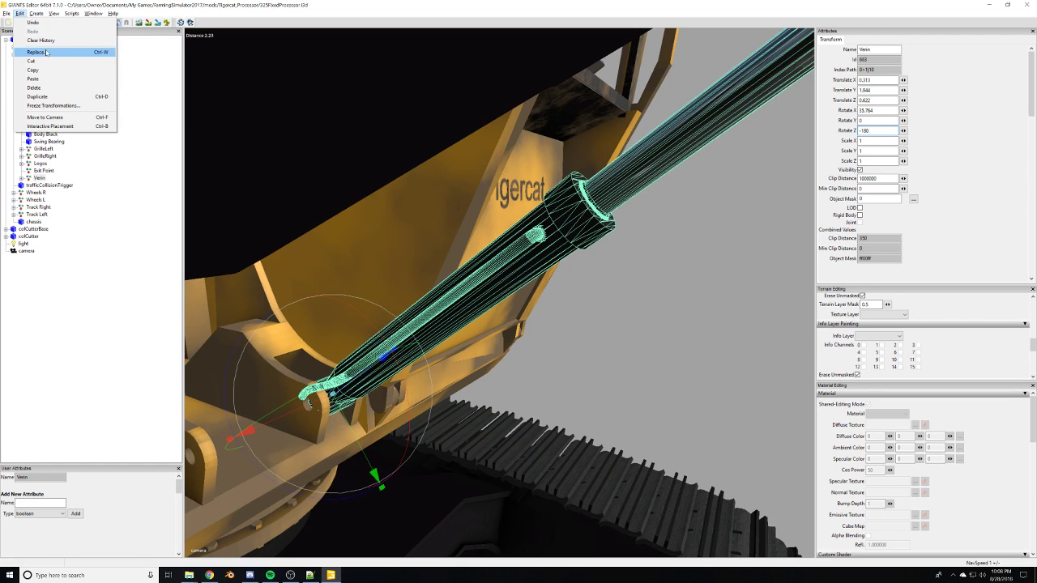
{"action": "left_click", "coordinate": [61, 108]}
{"action": "left_click_drag", "start_coordinate": [880, 111], "coordinate": [848, 112]}
{"action": "type", "text": "0"}
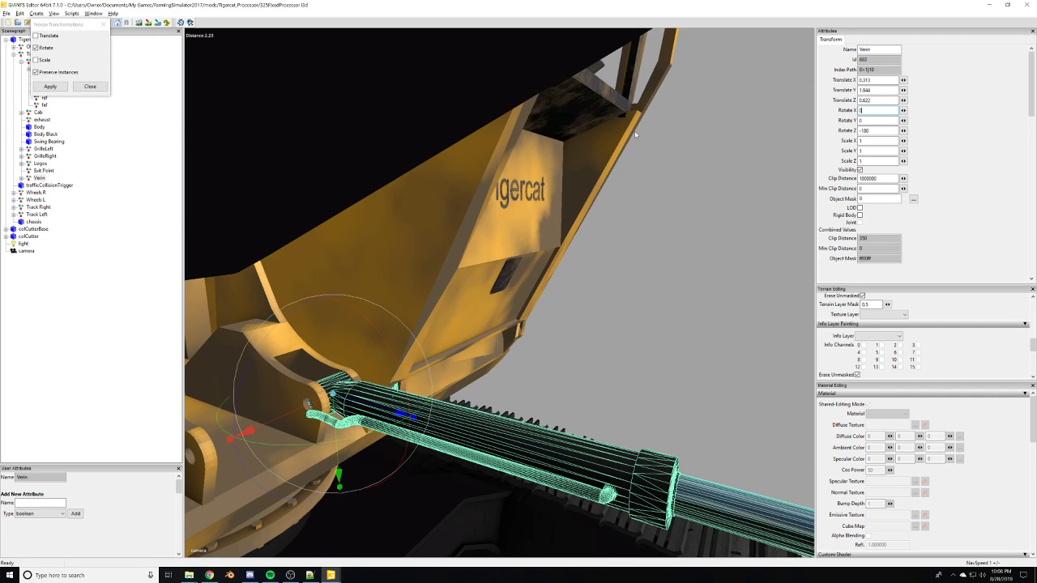
{"action": "left_click", "coordinate": [36, 48]}
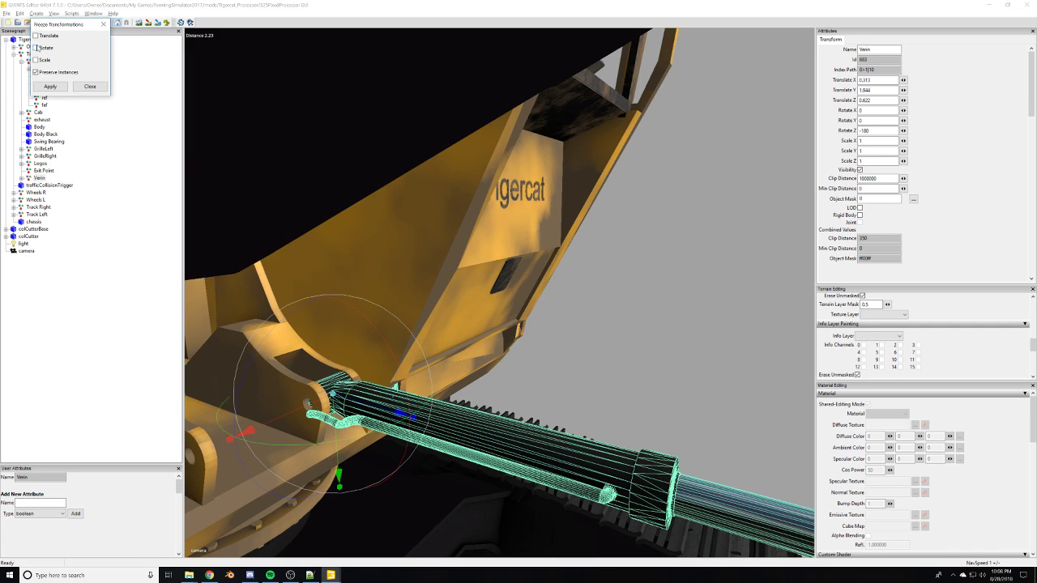
{"action": "left_click", "coordinate": [35, 47]}
{"action": "left_click", "coordinate": [50, 87]}
{"action": "left_click", "coordinate": [93, 86]}
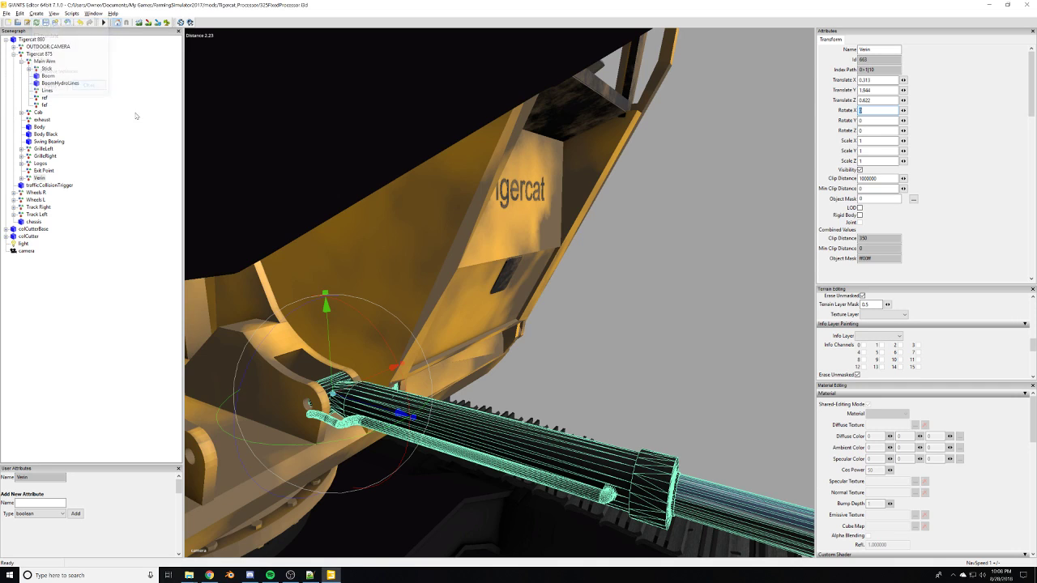
Swing the Verin cylinder upward about its X axis towards the underside of the boom.
{"action": "left_click_drag", "start_coordinate": [374, 317], "coordinate": [312, 257]}
{"action": "left_click", "coordinate": [337, 261]}
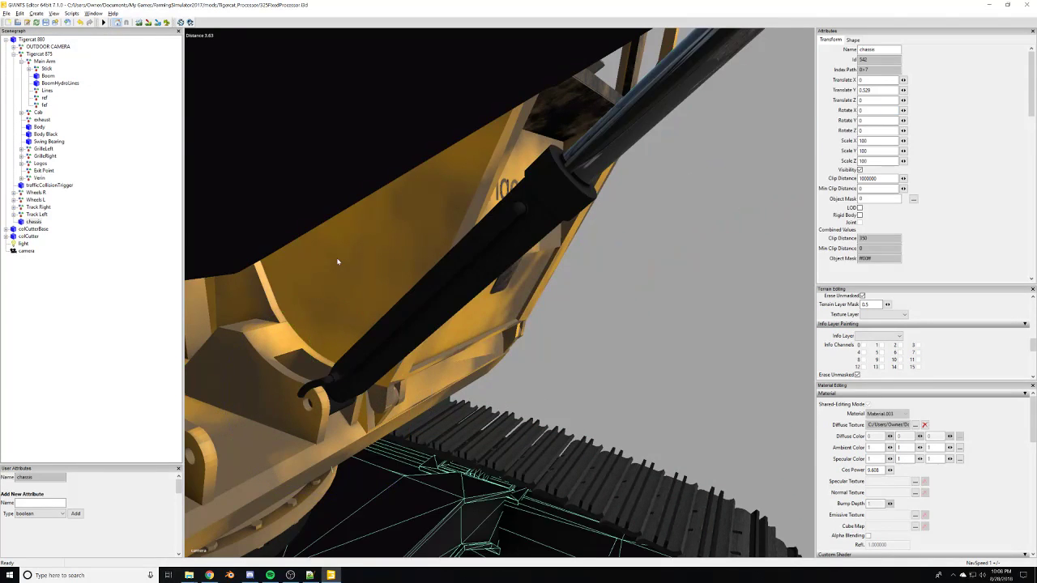
{"action": "scroll", "coordinate": [338, 261], "scroll_direction": "down", "scroll_amount": 4}
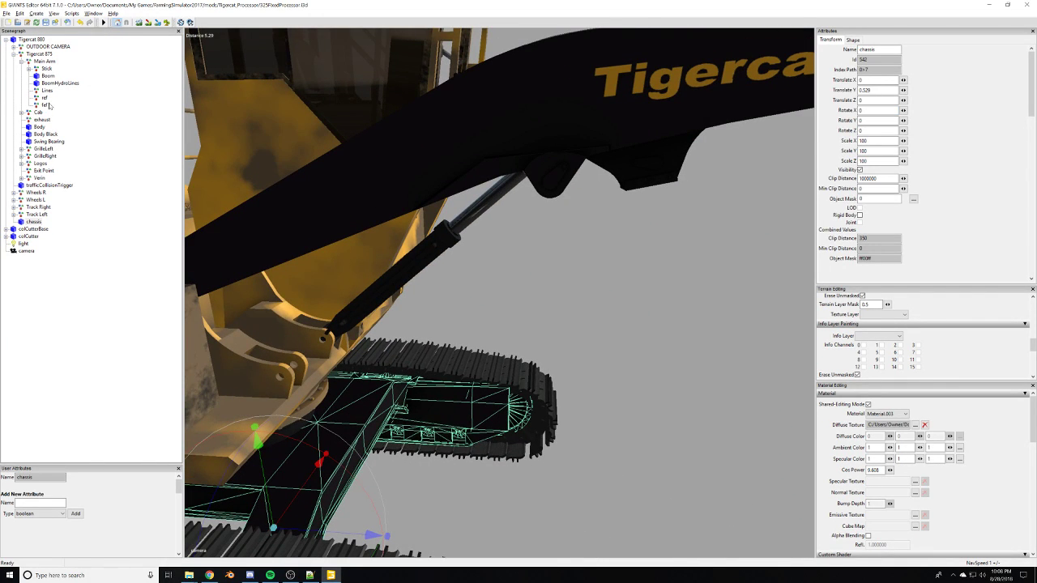
Fine-tune the Verin group's X rotation so the cylinder's rod eye lines up with the boom's mounting hole.
{"action": "left_click", "coordinate": [45, 178]}
{"action": "scroll", "coordinate": [394, 216], "scroll_direction": "up", "scroll_amount": 10}
{"action": "left_click_drag", "start_coordinate": [394, 215], "coordinate": [280, 241], "text": "alt"}
{"action": "scroll", "coordinate": [416, 151], "scroll_direction": "down", "scroll_amount": 5}
{"action": "scroll", "coordinate": [449, 261], "scroll_direction": "up", "scroll_amount": 4}
{"action": "scroll", "coordinate": [441, 278], "scroll_direction": "down", "scroll_amount": 3}
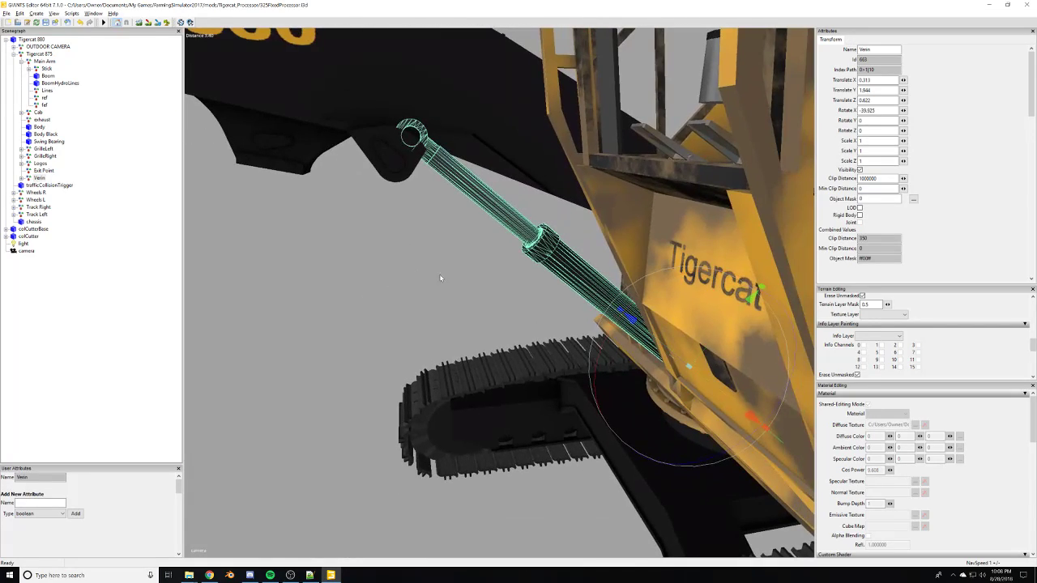
{"action": "left_click_drag", "start_coordinate": [638, 297], "coordinate": [630, 301]}
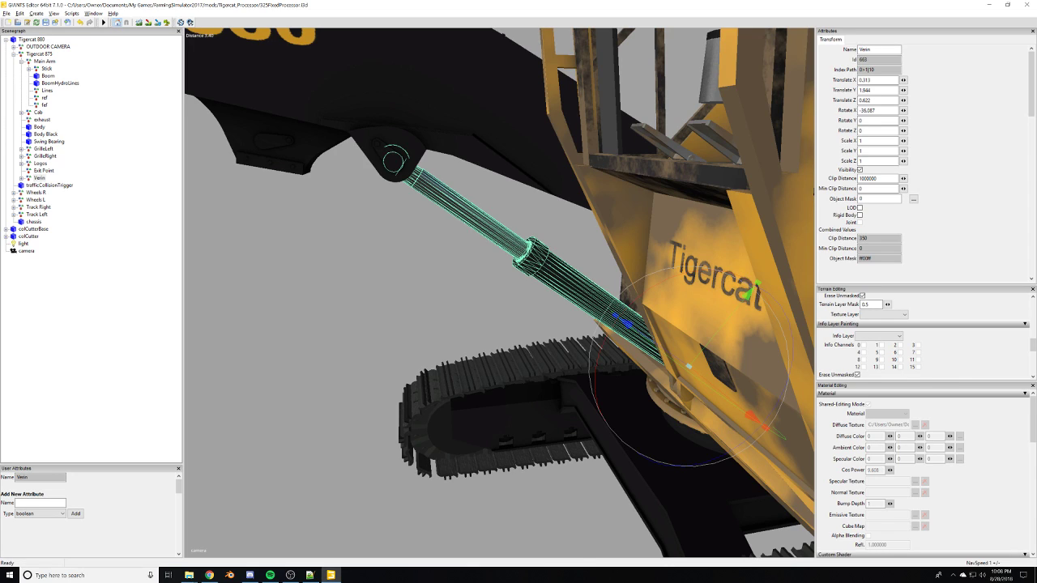
Select the Main Arm group and collapse it in the scenegraph.
{"action": "key", "text": "alt+Tab"}
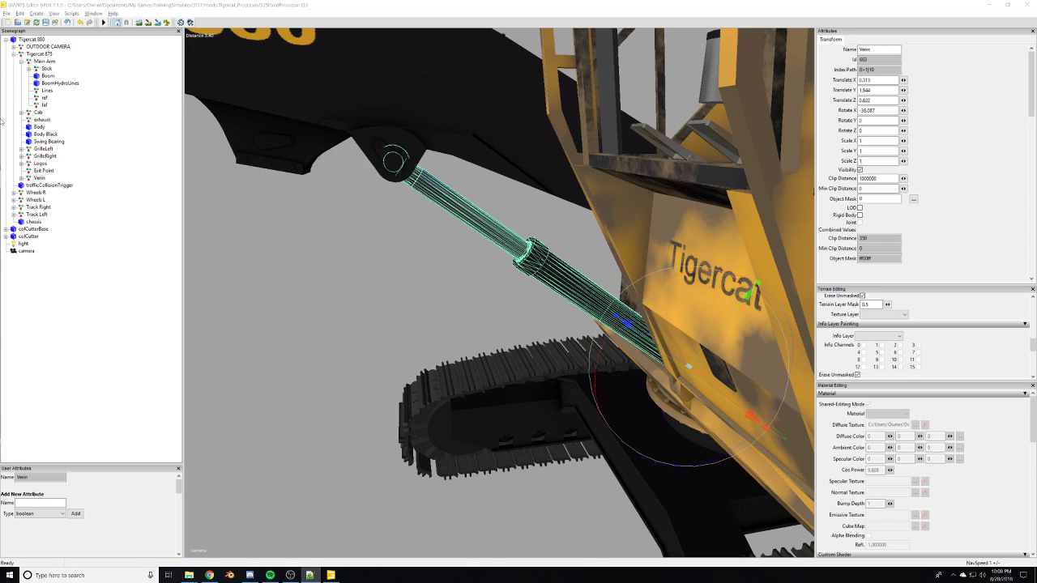
{"action": "left_click", "coordinate": [29, 62]}
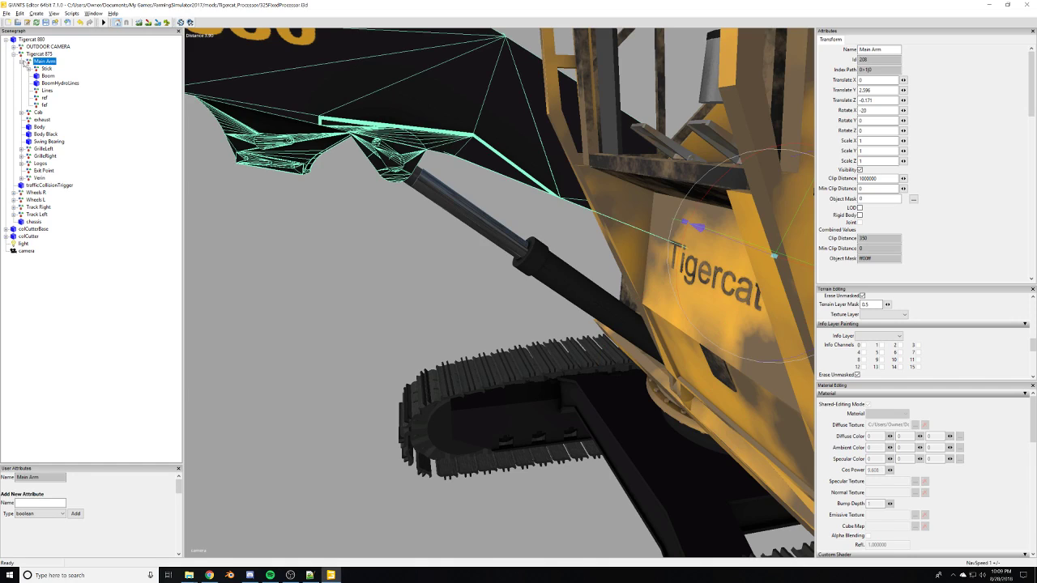
{"action": "left_click", "coordinate": [22, 61]}
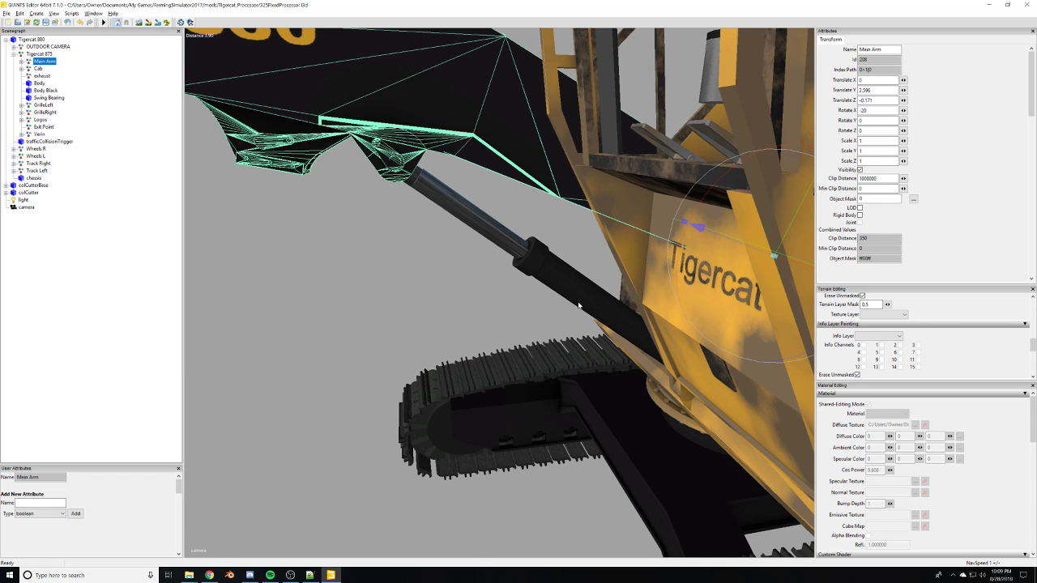
Launch Farming Simulator 17, load the Smokey Mountain career save with the Tigercat 880 mod and enter the machine.
{"action": "left_click", "coordinate": [986, 6]}
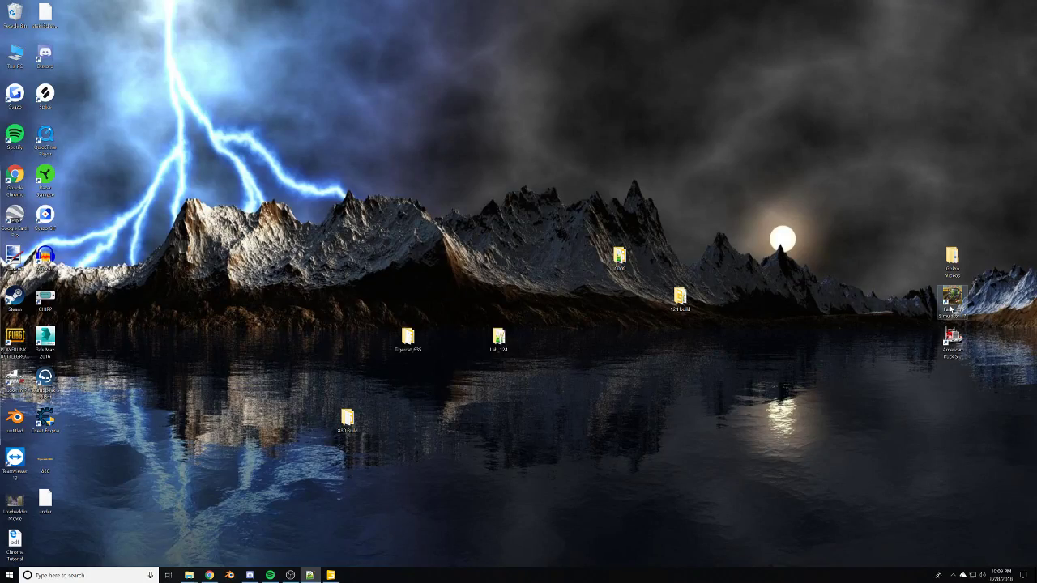
{"action": "double_click", "coordinate": [952, 300]}
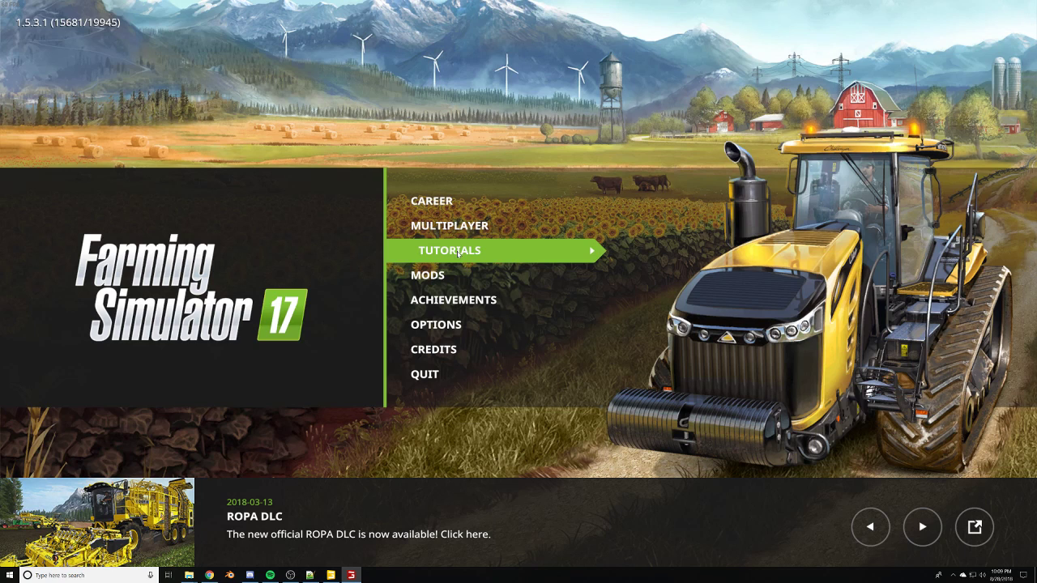
{"action": "left_click", "coordinate": [482, 204]}
{"action": "left_click", "coordinate": [463, 301]}
{"action": "left_click", "coordinate": [790, 528]}
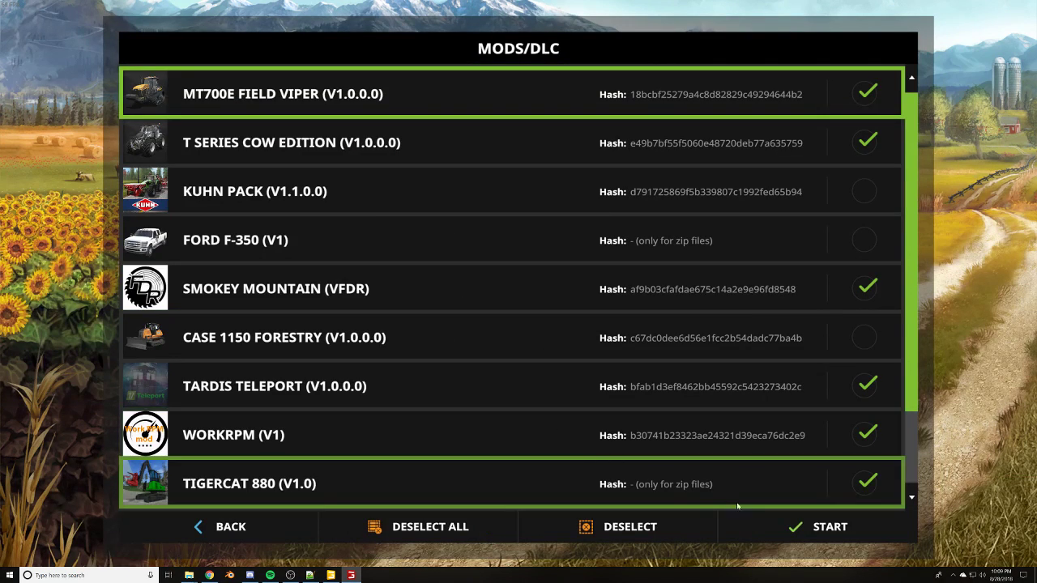
{"action": "left_click", "coordinate": [797, 538]}
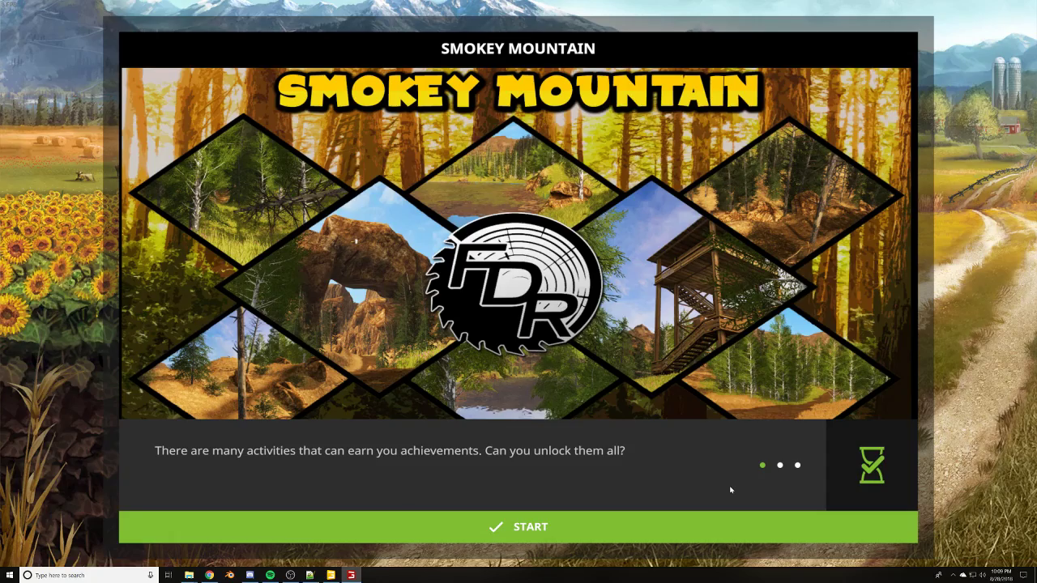
{"action": "key", "text": "Return"}
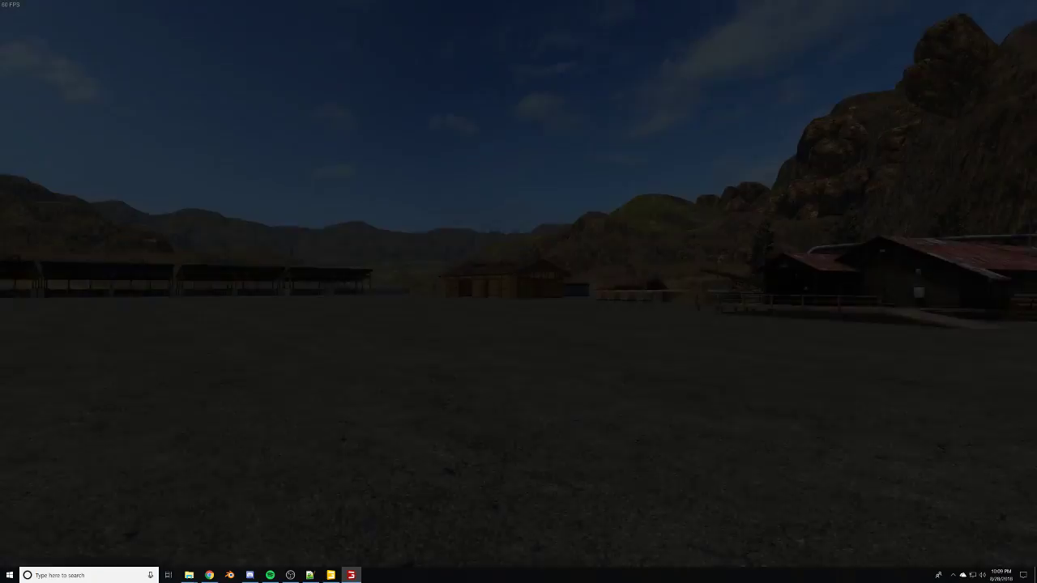
{"action": "key", "text": "Tab"}
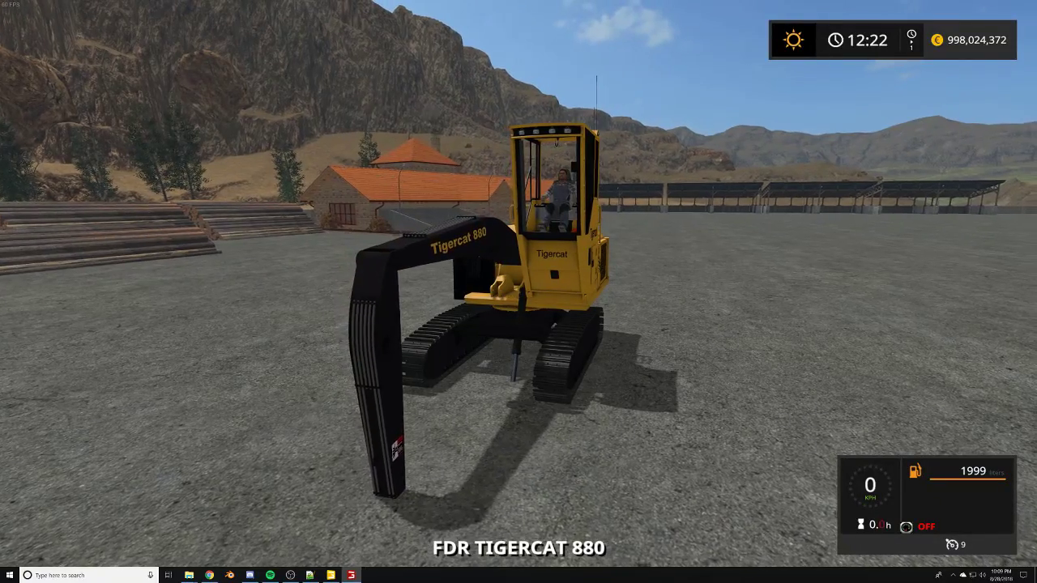
Inspect the Tigercat 880's boom cylinder, check the mod's errors in the console and quit with the q command.
{"action": "scroll", "coordinate": [519, 292], "scroll_direction": "up", "scroll_amount": 3}
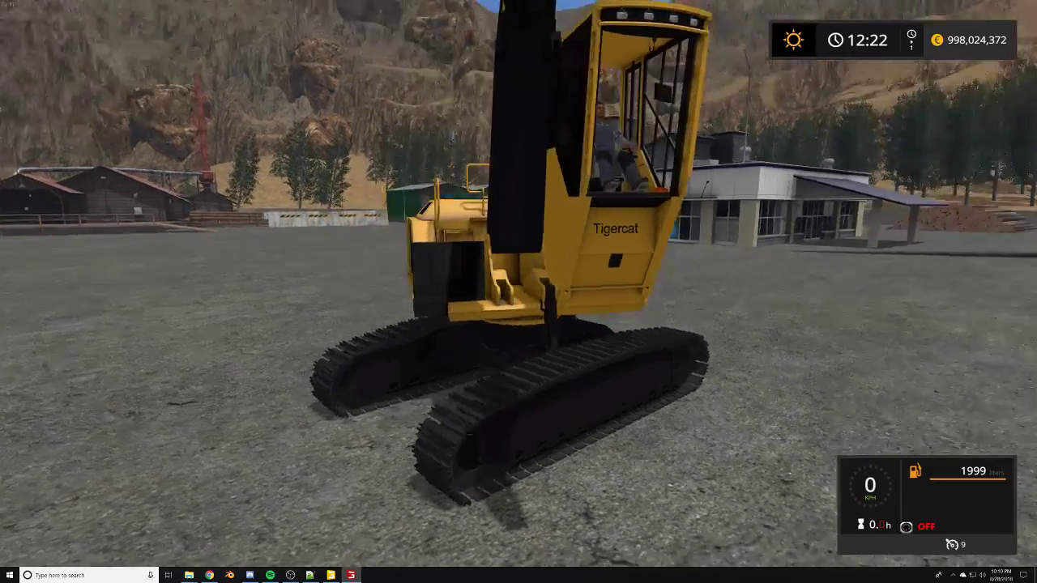
{"action": "key", "text": "grave"}
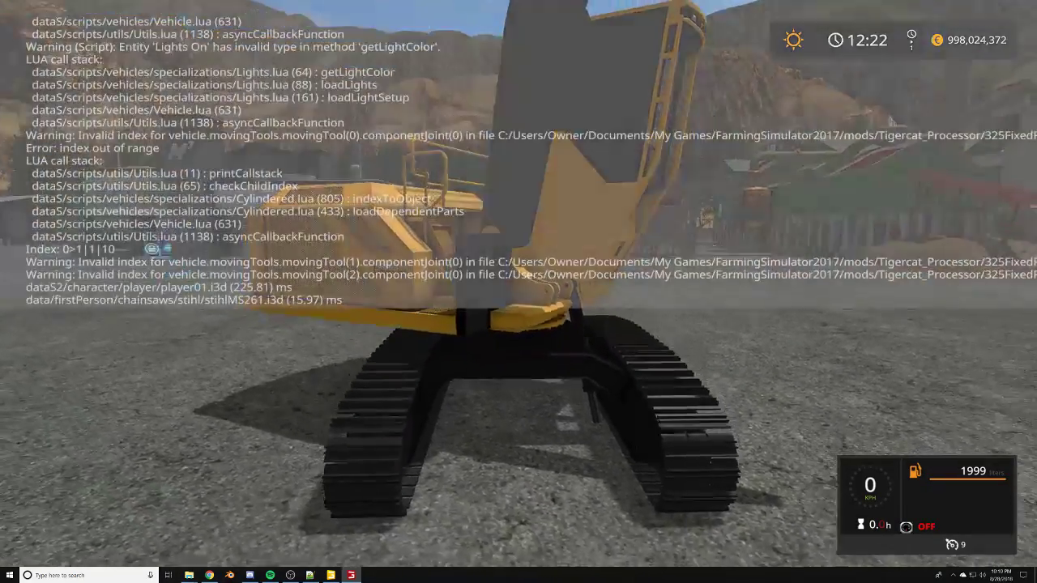
{"action": "type", "text": "q"}
{"action": "key", "text": "Return"}
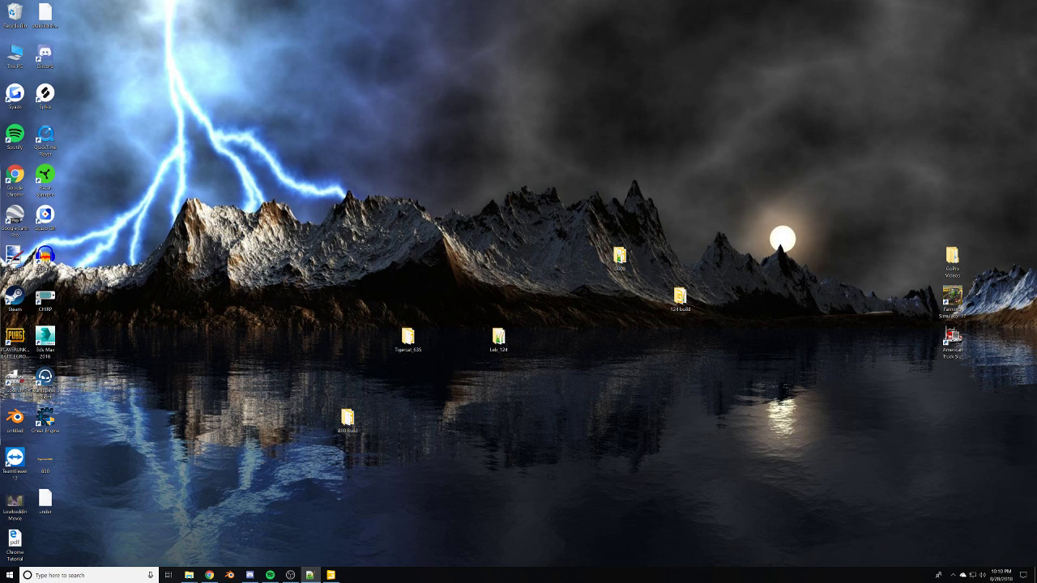
Switch back to GIANTS Editor, select the Verin cylinder group and choose a camera option for the viewport.
{"action": "key", "text": "alt+Tab"}
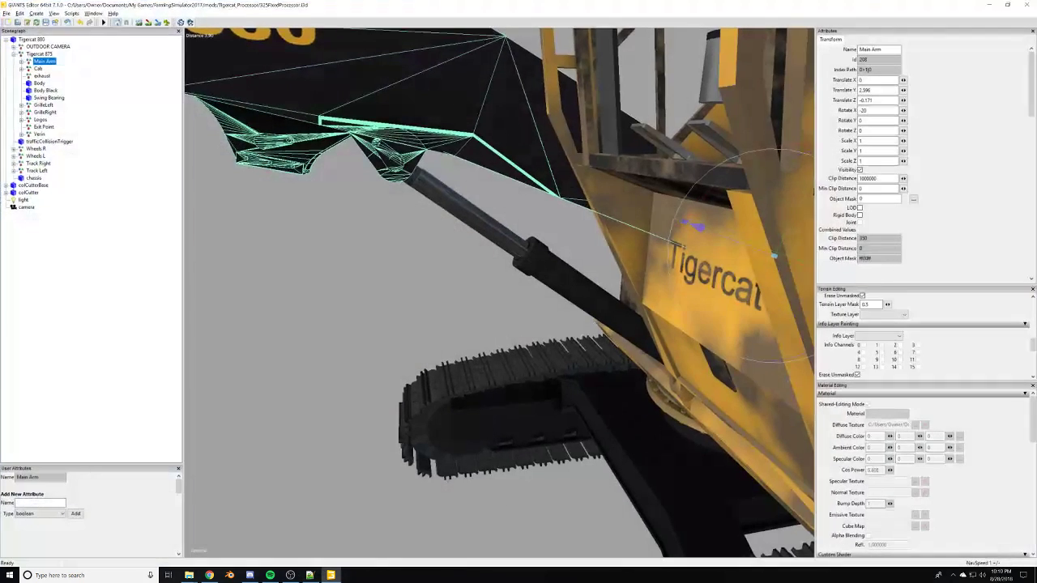
{"action": "left_click", "coordinate": [40, 135]}
{"action": "right_click_drag", "start_coordinate": [252, 274], "coordinate": [334, 260], "text": "alt"}
{"action": "right_click", "coordinate": [333, 260]}
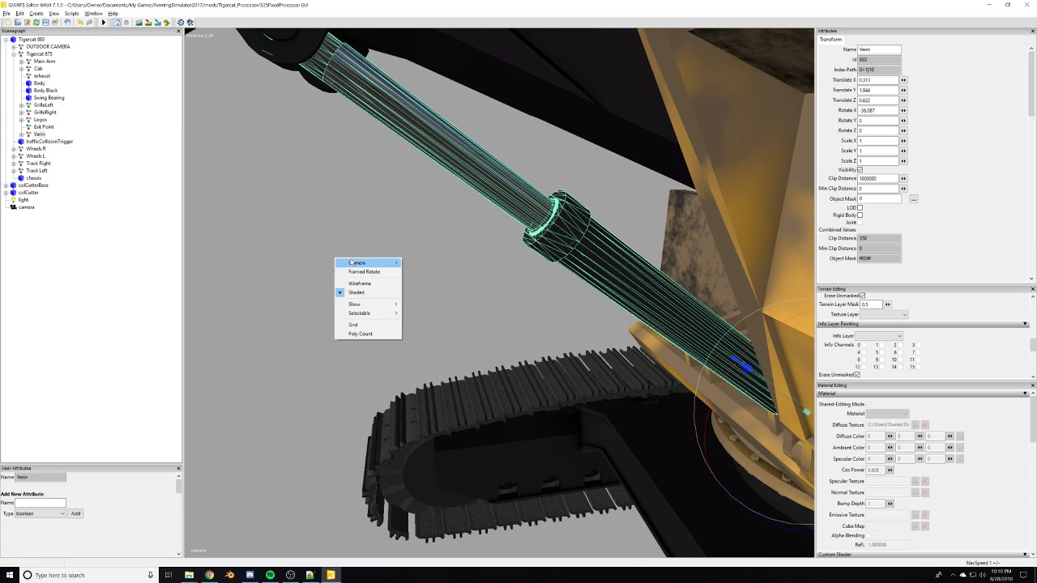
{"action": "mouse_move", "coordinate": [352, 264]}
{"action": "left_click", "coordinate": [430, 264]}
Examine the Verin cylinder's barrel, rod and alignment between the body mount and the boom from several angles.
{"action": "left_click_drag", "start_coordinate": [451, 245], "coordinate": [425, 265], "text": "alt"}
{"action": "right_click_drag", "start_coordinate": [425, 267], "coordinate": [417, 329], "text": "alt"}
{"action": "left_click_drag", "start_coordinate": [417, 329], "coordinate": [435, 318], "text": "alt"}
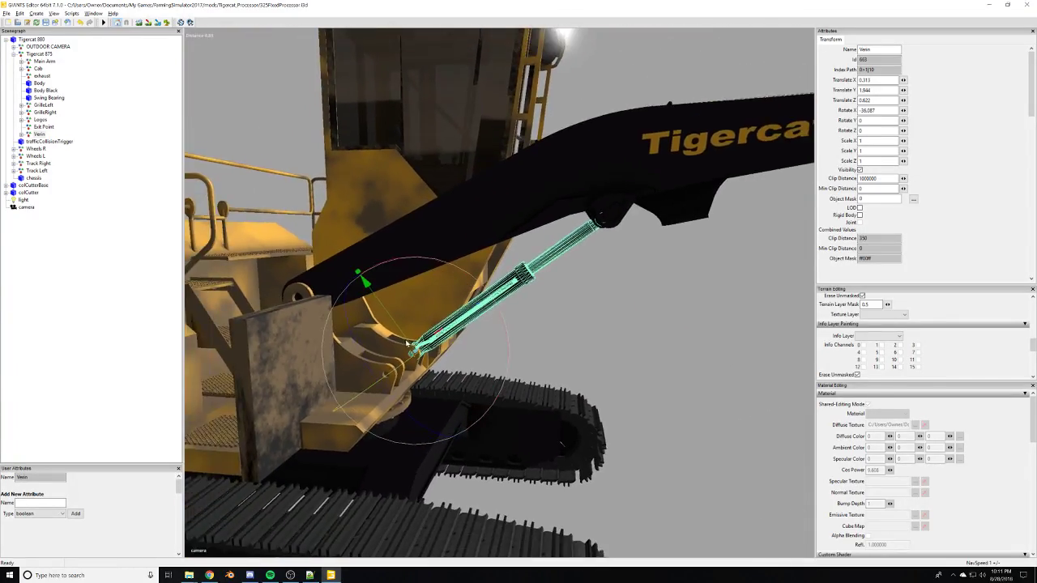
{"action": "middle_click_drag", "start_coordinate": [435, 318], "coordinate": [383, 374], "text": "alt"}
{"action": "right_click_drag", "start_coordinate": [382, 374], "coordinate": [658, 274], "text": "alt"}
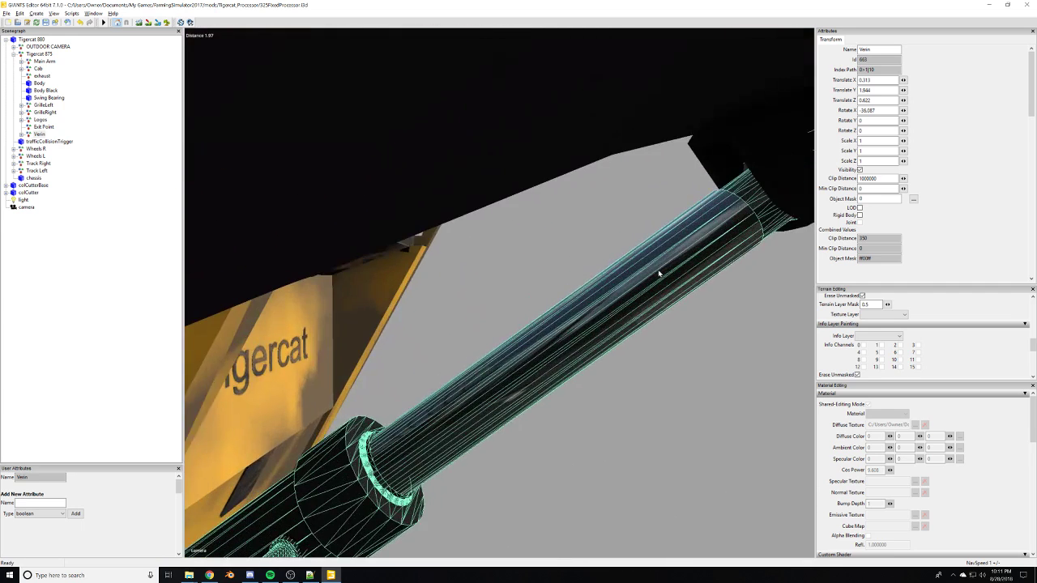
{"action": "scroll", "coordinate": [658, 273], "scroll_direction": "down", "scroll_amount": 5}
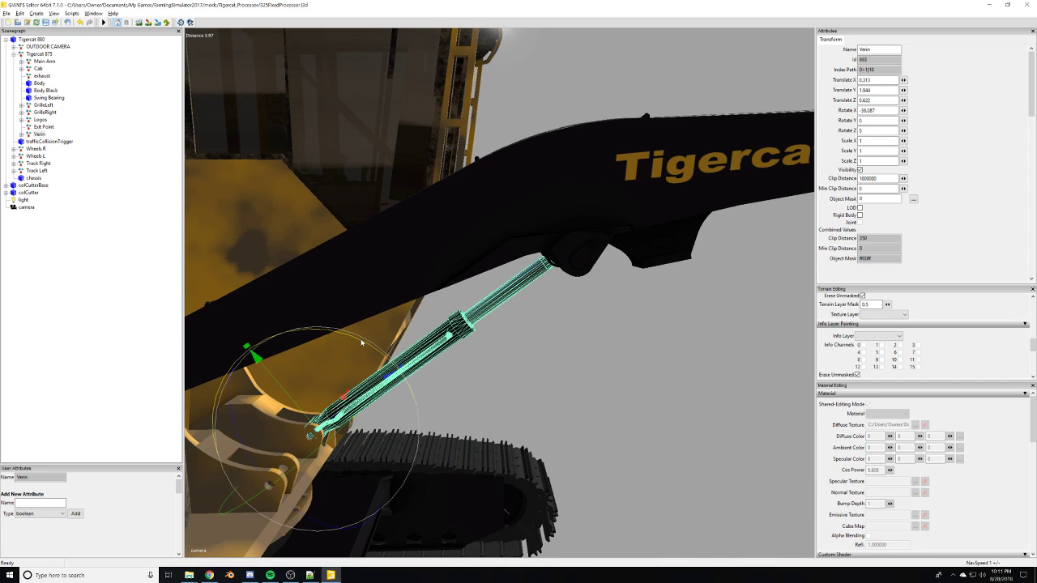
{"action": "left_click_drag", "start_coordinate": [363, 342], "coordinate": [369, 345]}
{"action": "middle_click_drag", "start_coordinate": [276, 371], "coordinate": [289, 427]}
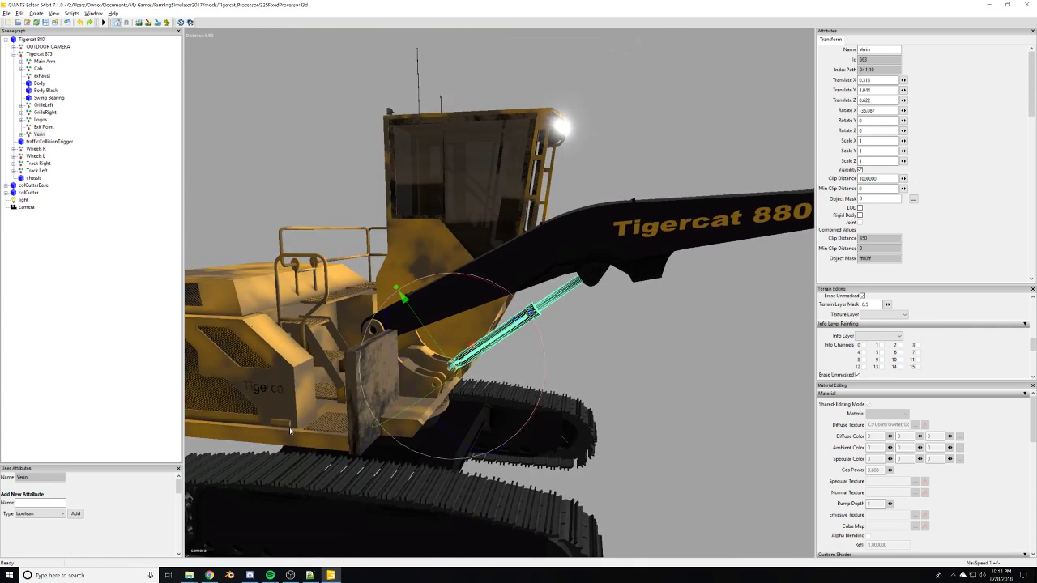
{"action": "right_click_drag", "start_coordinate": [290, 427], "coordinate": [456, 357], "text": "alt"}
{"action": "left_click_drag", "start_coordinate": [456, 357], "coordinate": [177, 407], "text": "alt"}
{"action": "left_click_drag", "start_coordinate": [267, 405], "coordinate": [317, 423], "text": "alt"}
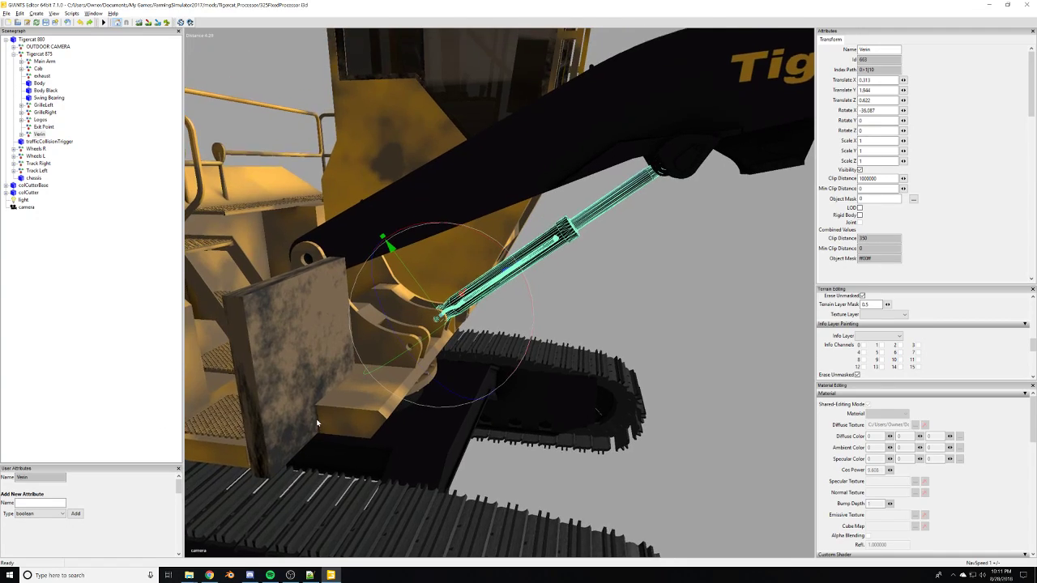
Launch Farming Simulator 17 from the desktop and skip its intro to reach the main menu.
{"action": "middle_click_drag", "start_coordinate": [317, 422], "coordinate": [323, 413]}
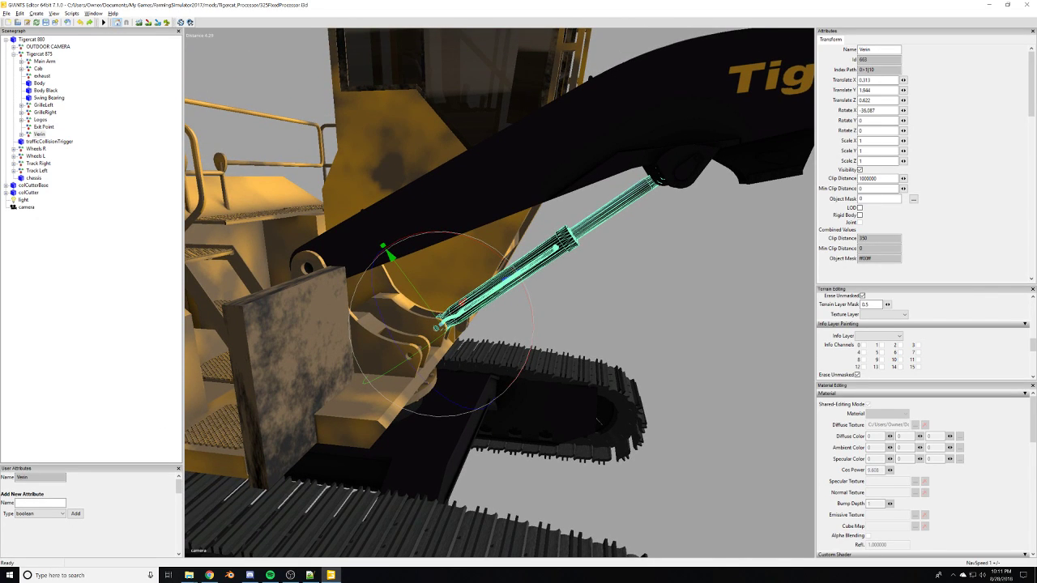
{"action": "key", "text": "alt+Tab"}
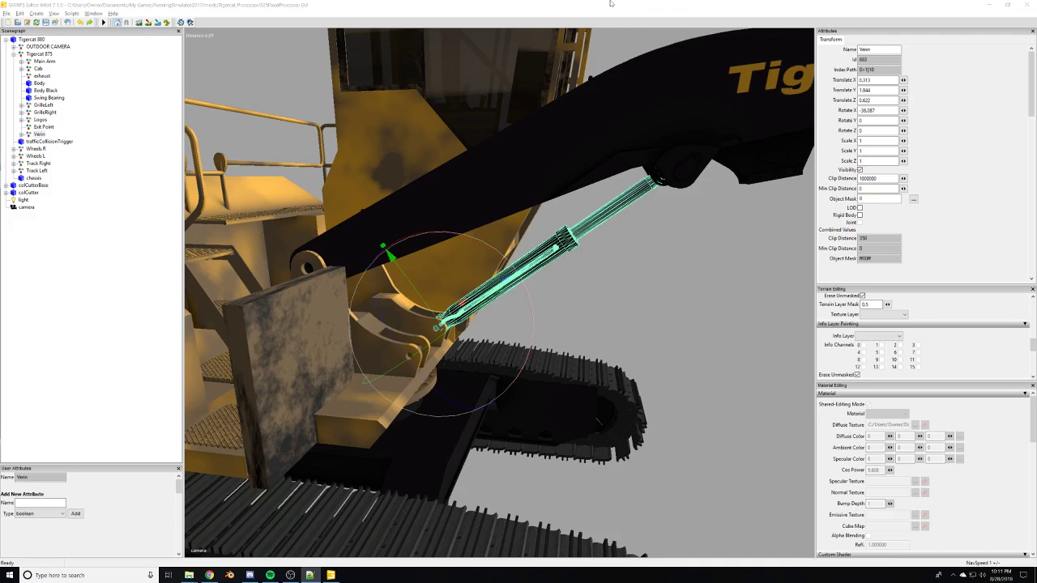
{"action": "left_click_drag", "start_coordinate": [612, 4], "coordinate": [404, 46]}
{"action": "double_click", "coordinate": [954, 308]}
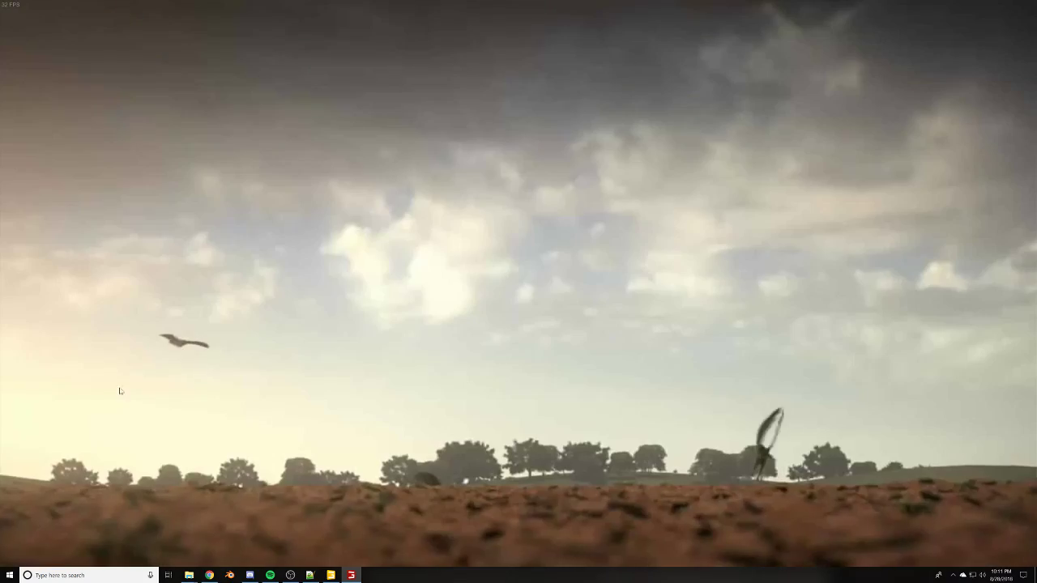
{"action": "left_click", "coordinate": [121, 390]}
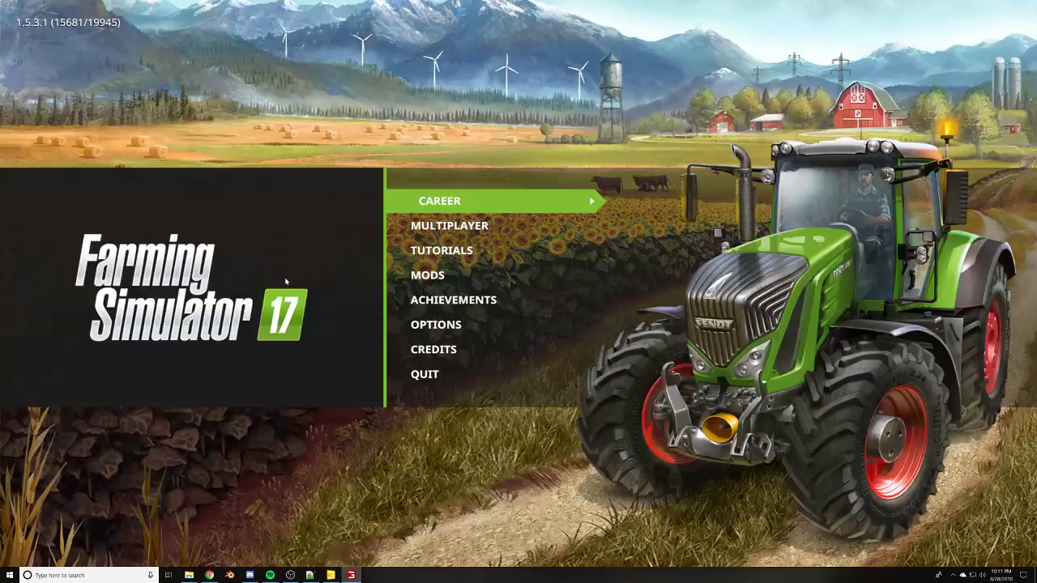
Load the Smokey Mountain career savegame named Test and start the game.
{"action": "left_click", "coordinate": [403, 228]}
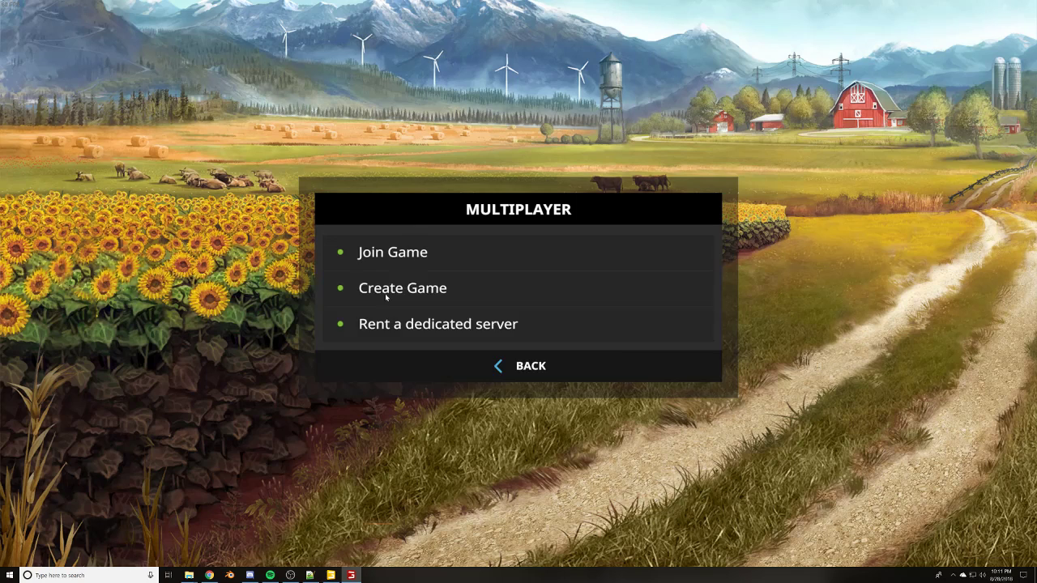
{"action": "left_click", "coordinate": [384, 365]}
{"action": "left_click", "coordinate": [425, 202]}
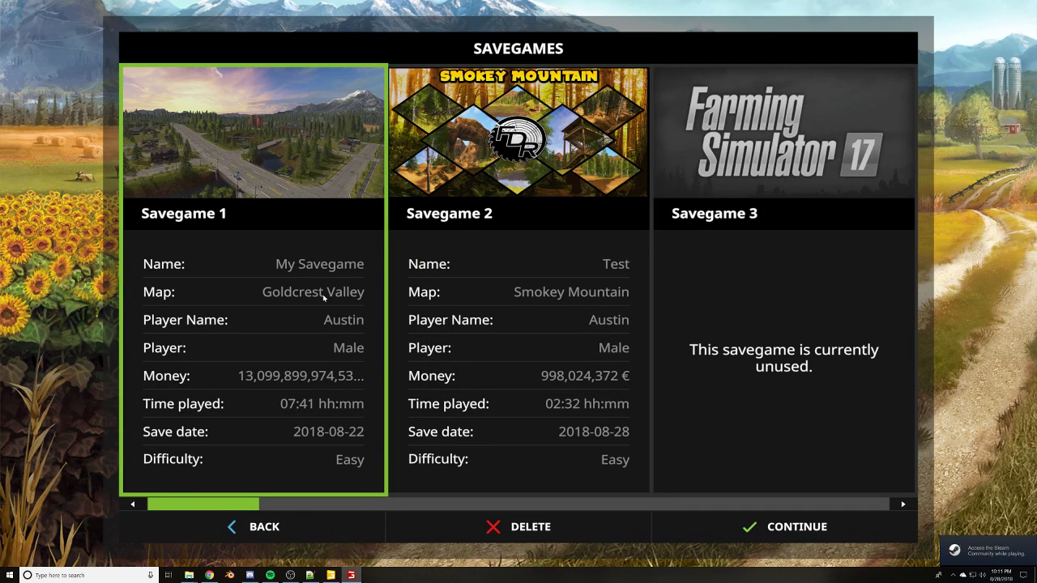
{"action": "left_click", "coordinate": [526, 261]}
{"action": "left_click", "coordinate": [787, 530]}
{"action": "left_click", "coordinate": [790, 539]}
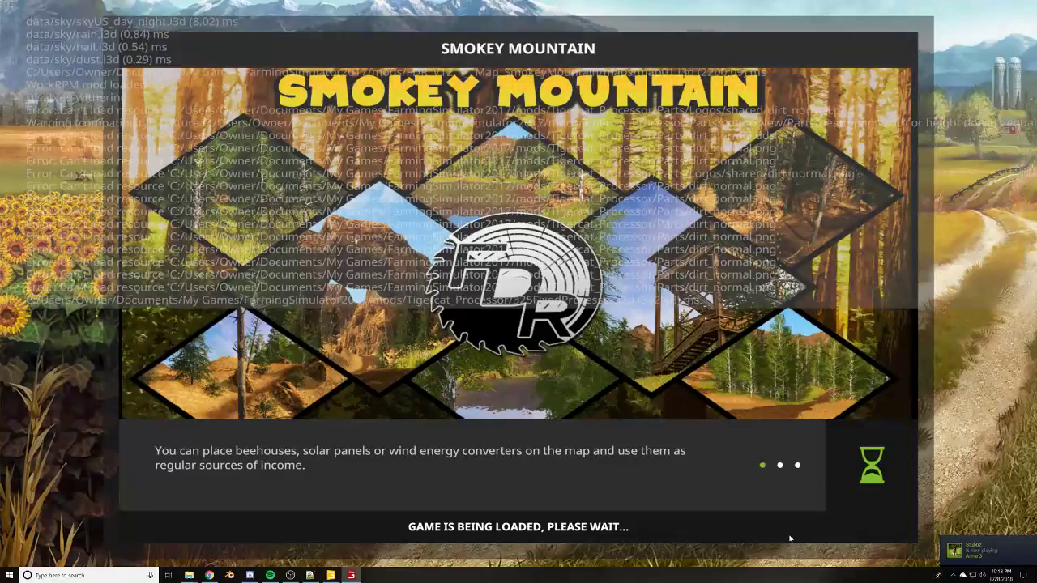
{"action": "left_click", "coordinate": [556, 528]}
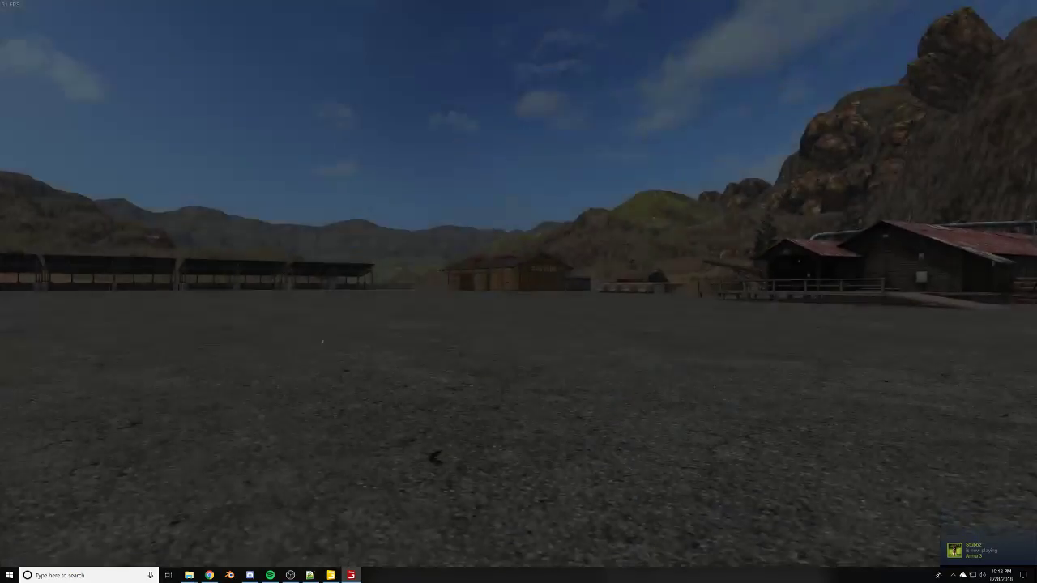
Enter the FDR Tigercat 880 and examine the boom cylinder's position below the cab up close.
{"action": "key", "text": "p"}
{"action": "key", "text": "Escape"}
{"action": "key", "text": "Tab"}
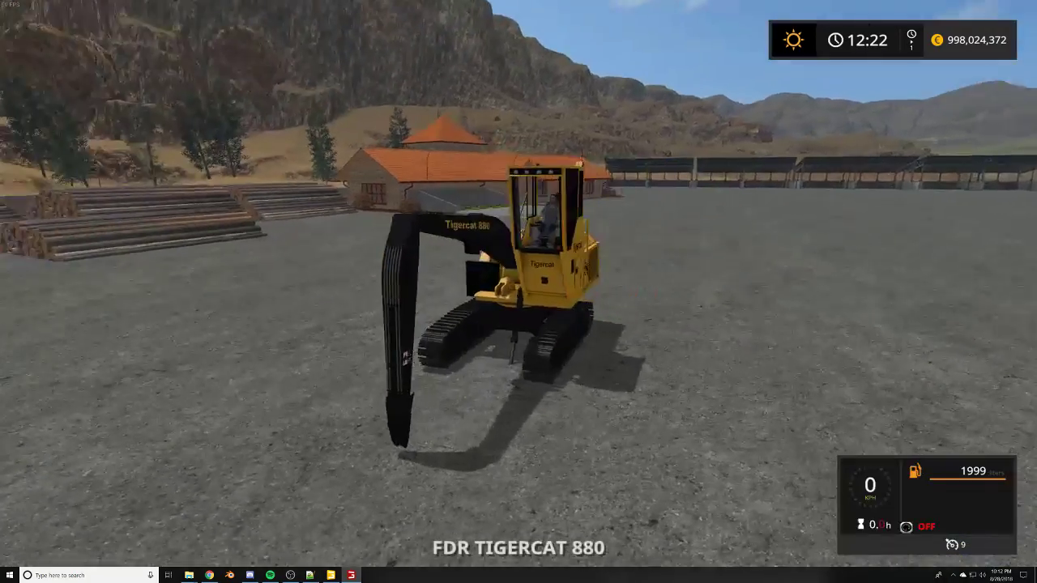
{"action": "scroll", "coordinate": [519, 292], "scroll_direction": "up", "scroll_amount": 6}
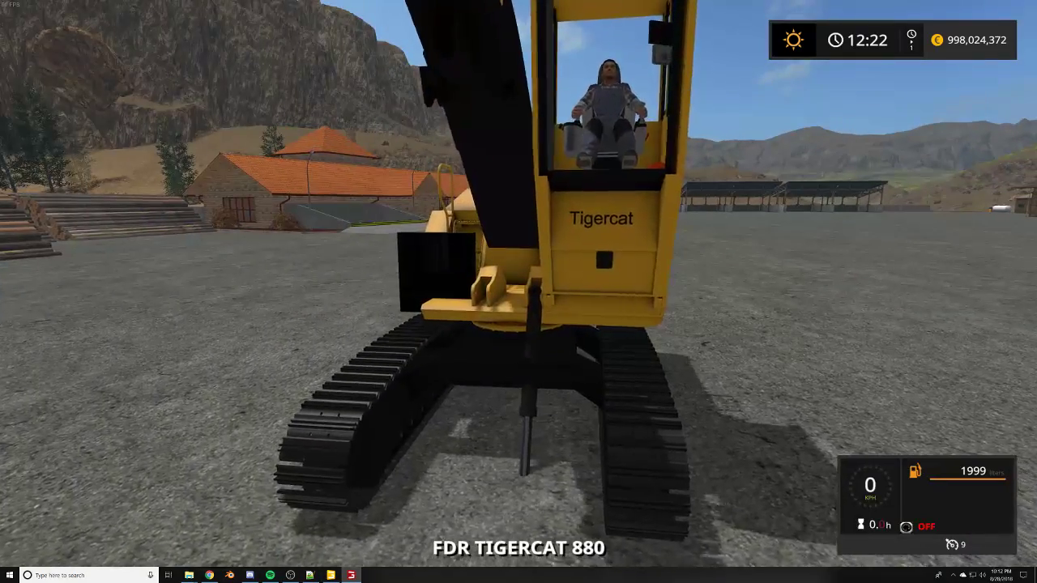
{"action": "left_click_drag", "start_coordinate": [518, 292], "coordinate": [665, 292]}
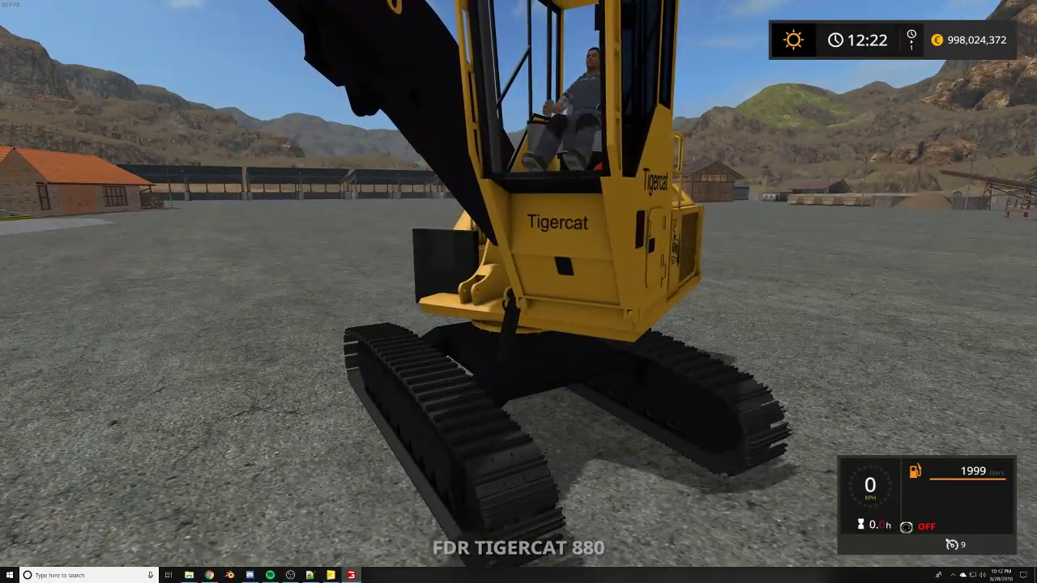